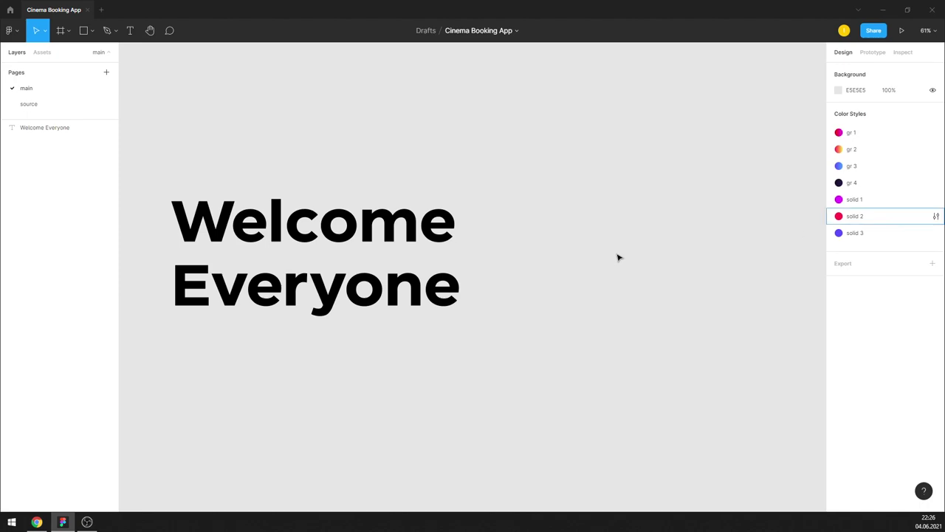
# Step: Create an iPhone-sized 375×812 frame and position it on the canvas
pyautogui.keyDown('ctrl'); pyautogui.scroll(-5, 596, 255); pyautogui.keyUp('ctrl')
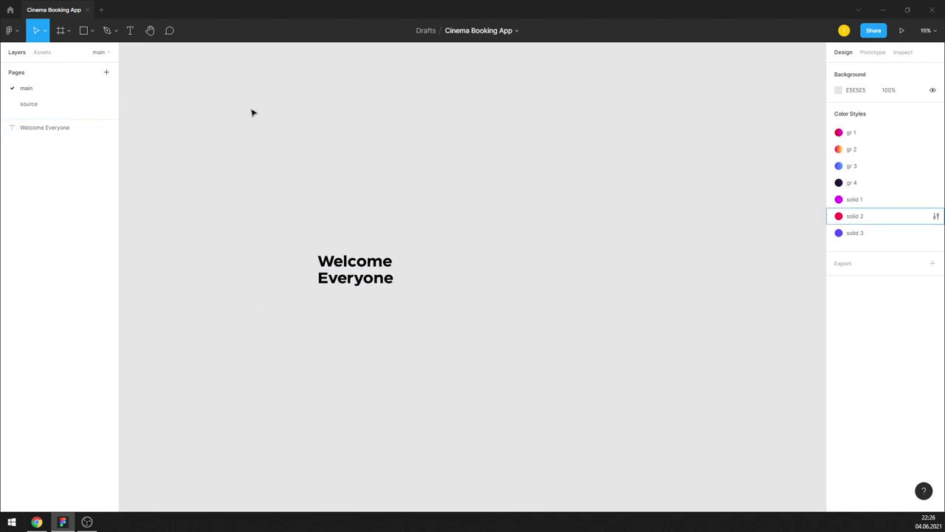
pyautogui.click(62, 32)
pyautogui.click(495, 213)
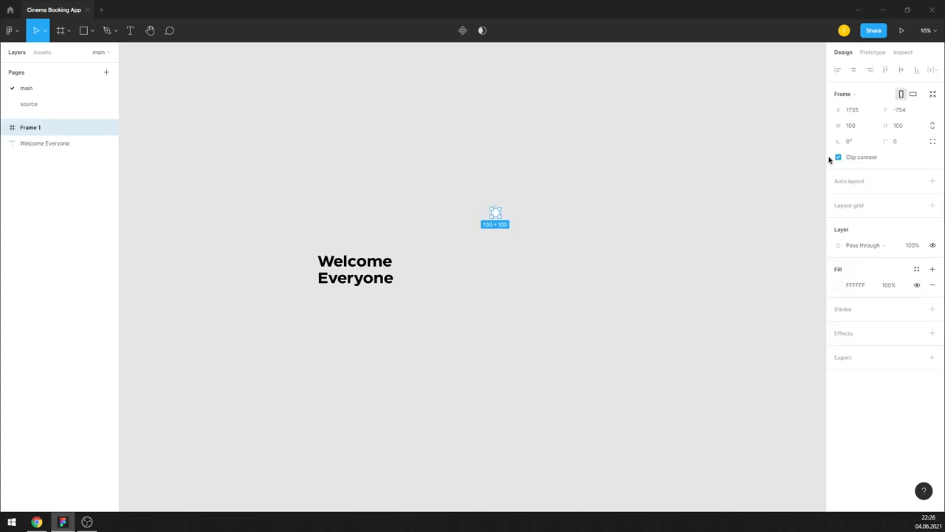
pyautogui.click(849, 101)
pyautogui.click(857, 98)
pyautogui.click(569, 219)
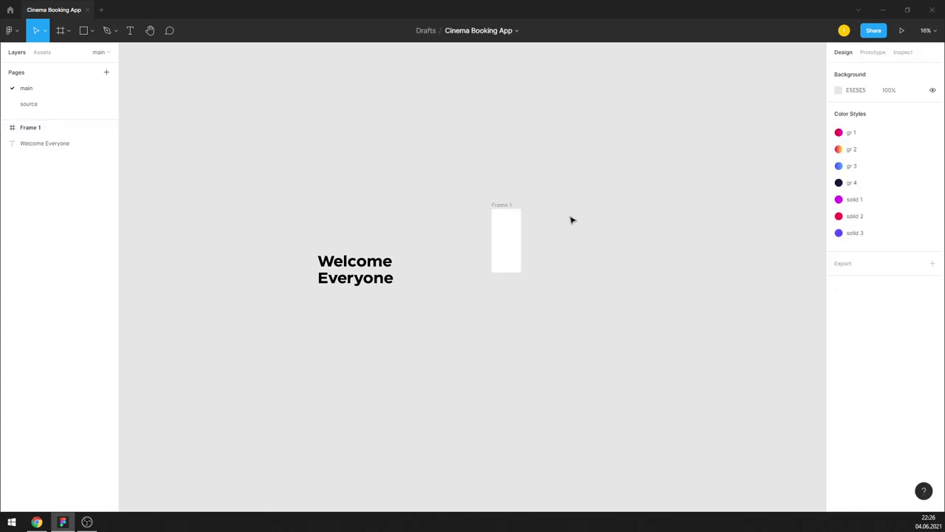
pyautogui.keyDown('ctrl'); pyautogui.scroll(2, 514, 227); pyautogui.keyUp('ctrl')
pyautogui.keyDown('ctrl'); pyautogui.scroll(2, 477, 217); pyautogui.keyUp('ctrl')
pyautogui.moveTo(520, 202); pyautogui.dragTo(426, 285)
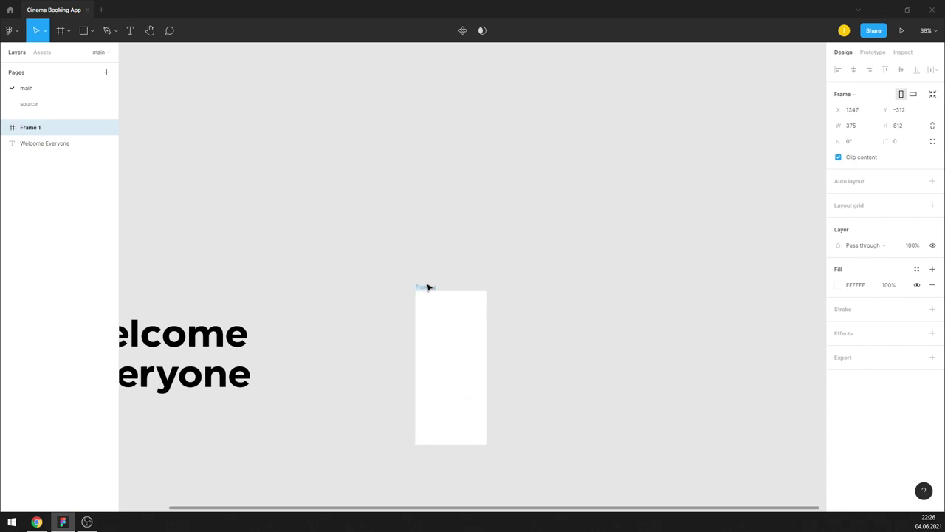
pyautogui.scroll(-1, 579, 225)
pyautogui.keyDown('ctrl'); pyautogui.scroll(-1, 697, 177); pyautogui.keyUp('ctrl')
# Step: Move the Welcome Everyone heading into Frame 1 near the top-left, with auto line height and size 36
pyautogui.moveTo(319, 277); pyautogui.dragTo(515, 281)
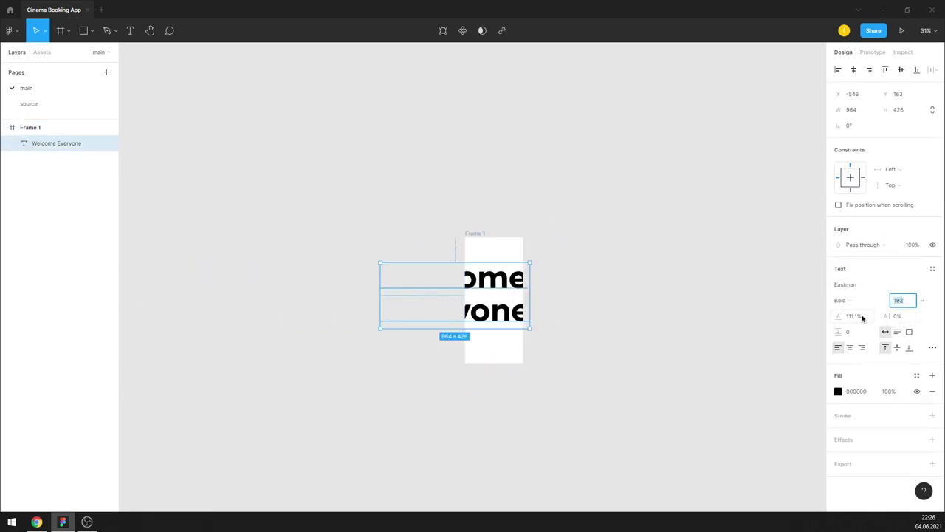
pyautogui.press('Return')
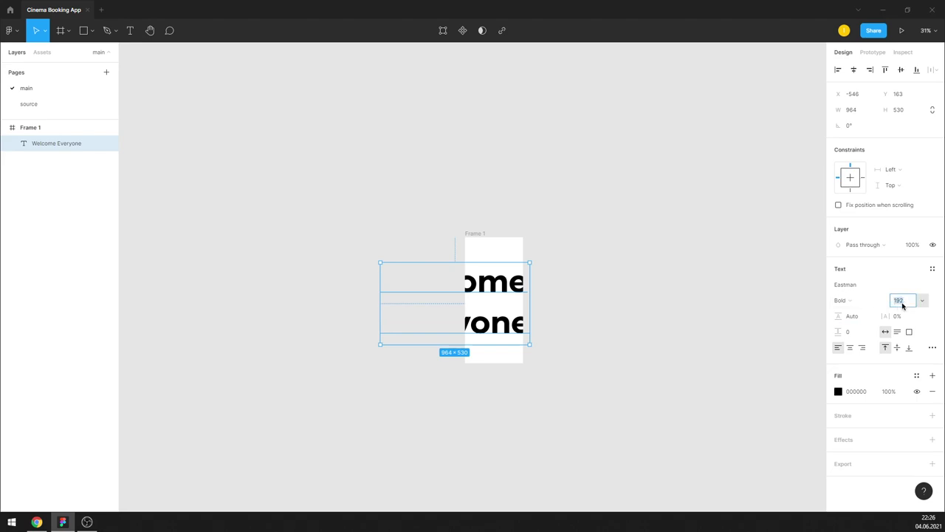
pyautogui.write('2')
pyautogui.press('Return')
pyautogui.click(922, 300)
pyautogui.click(907, 427)
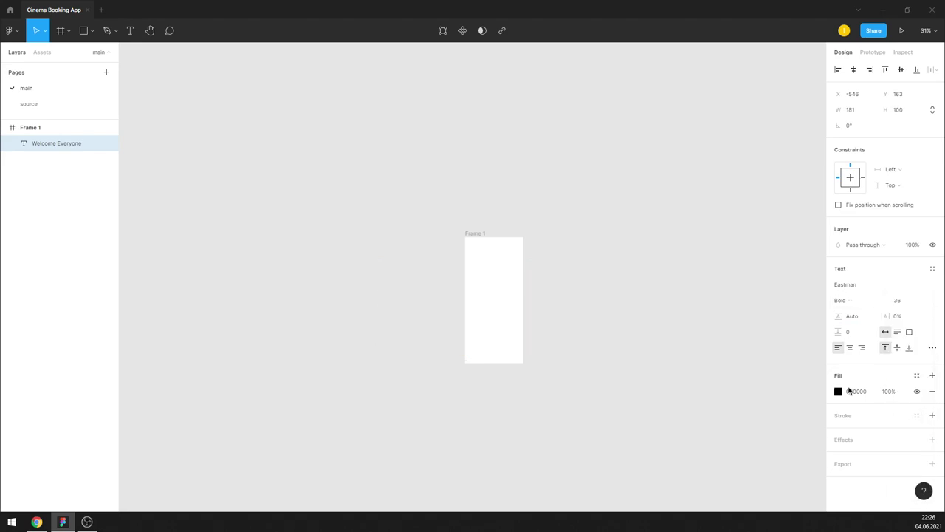
pyautogui.moveTo(398, 276); pyautogui.dragTo(490, 262)
pyautogui.click(506, 253)
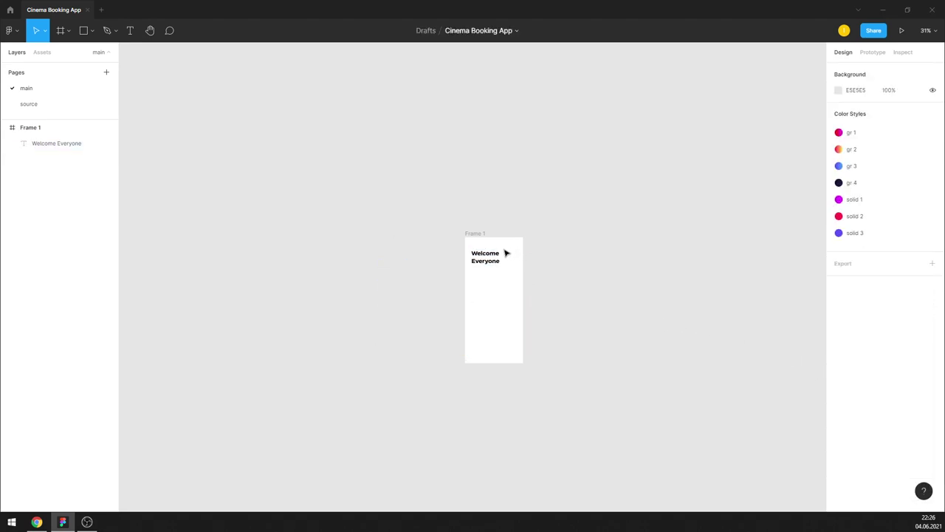
pyautogui.scroll(5, 510, 254)
pyautogui.scroll(-2, 616, 290)
pyautogui.scroll(-1, 608, 259)
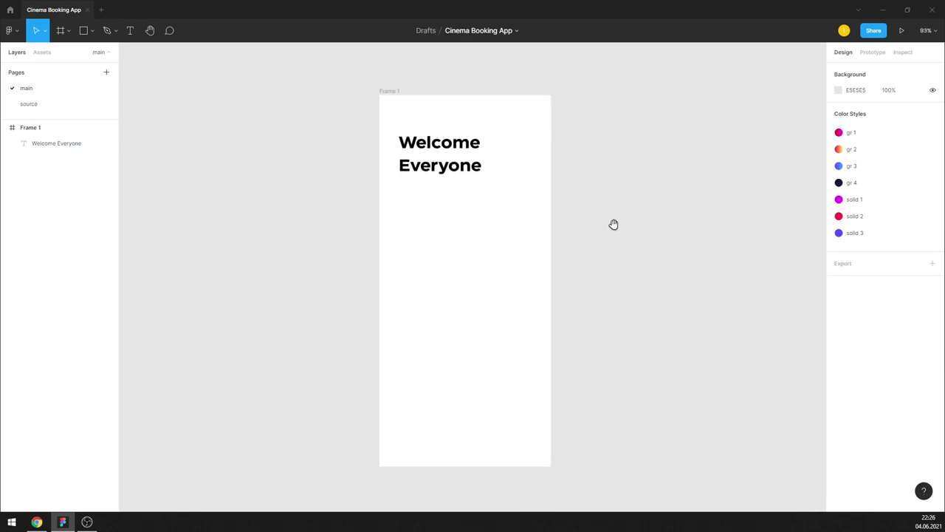
# Step: Cut the Avatar-27 gradient avatar from the source page and paste it onto the main page
pyautogui.click(66, 103)
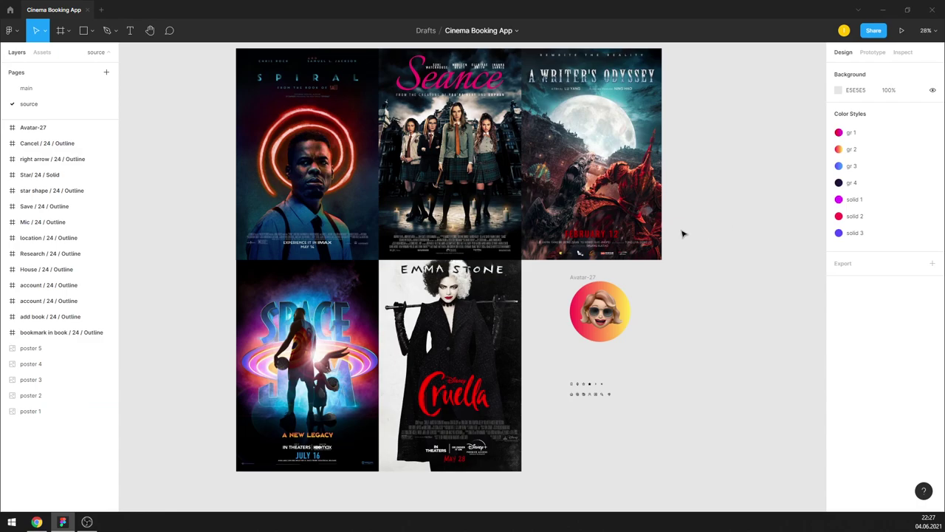
pyautogui.click(310, 185)
pyautogui.click(451, 185)
pyautogui.click(566, 239)
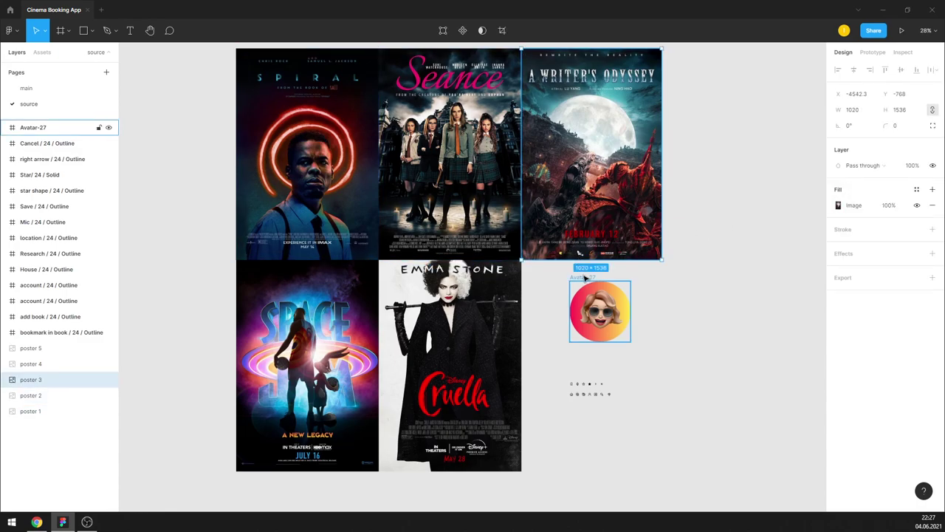
pyautogui.click(585, 278)
pyautogui.hotkey('ctrl', 'x')
pyautogui.click(26, 88)
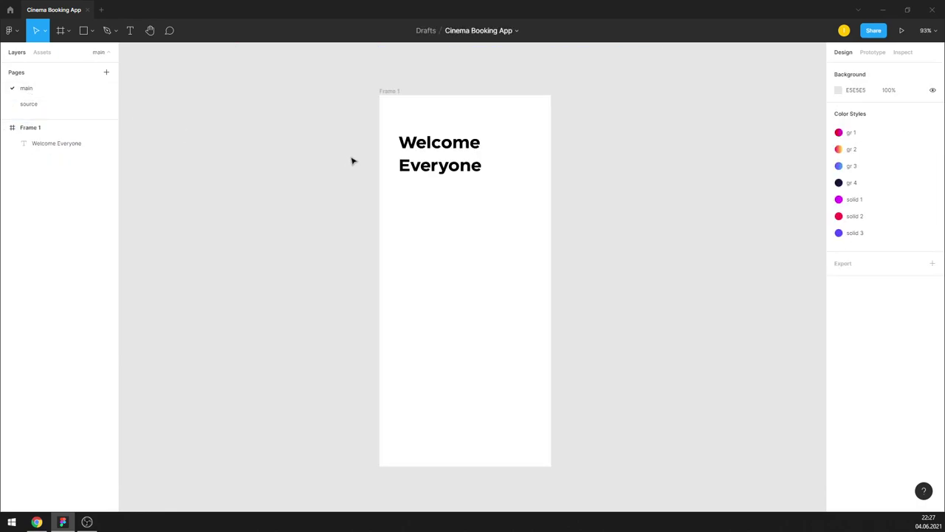
pyautogui.hotkey('ctrl', 'v')
# Step: Scale the avatar down proportionally to roughly 88×88
pyautogui.press('k')
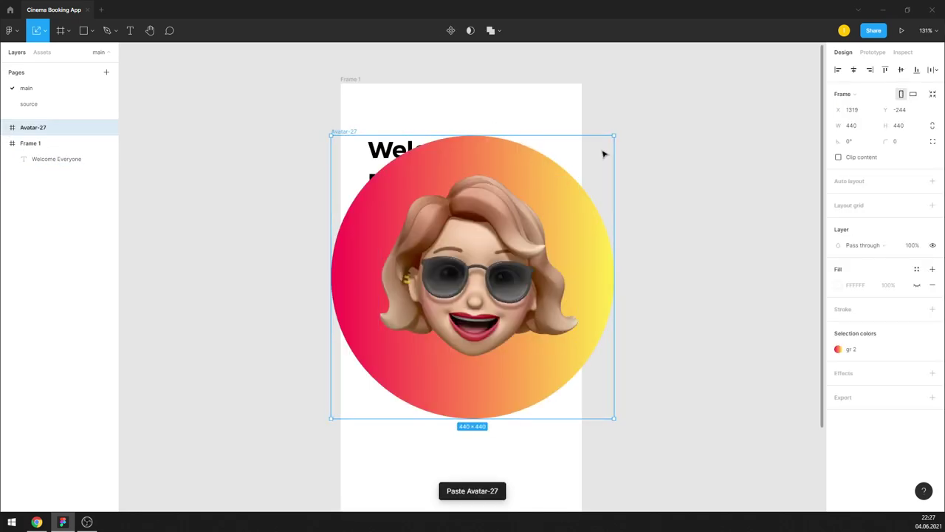
pyautogui.moveTo(613, 137); pyautogui.dragTo(502, 248)
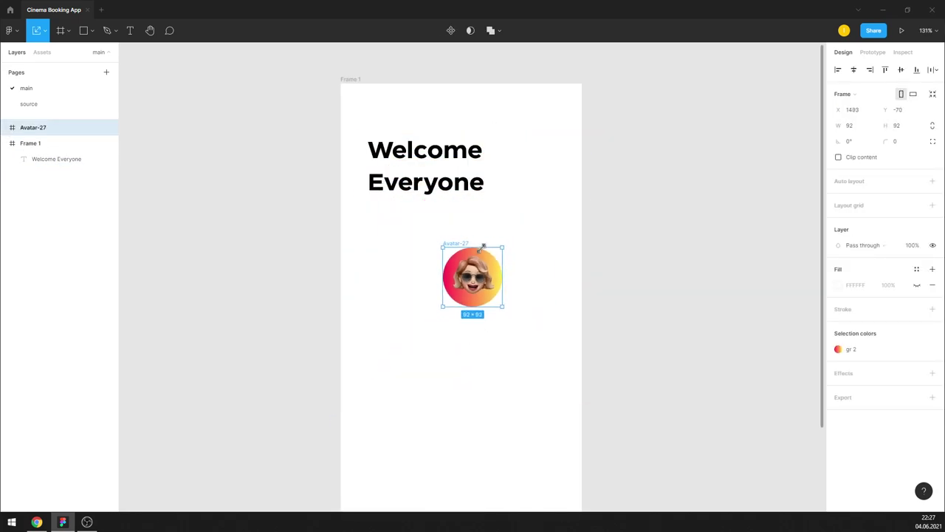
pyautogui.click(603, 224)
pyautogui.click(354, 85)
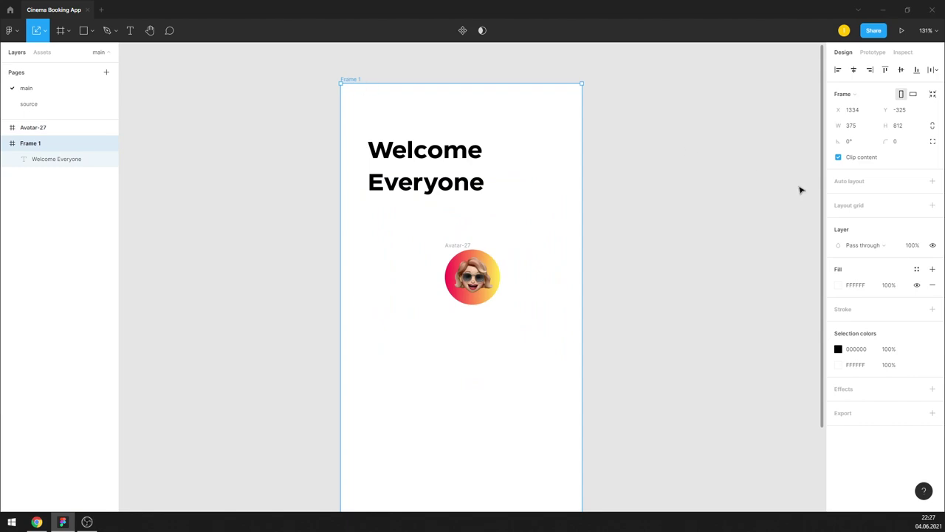
# Step: Add an 8px layout grid to Frame 1
pyautogui.click(932, 205)
pyautogui.click(842, 220)
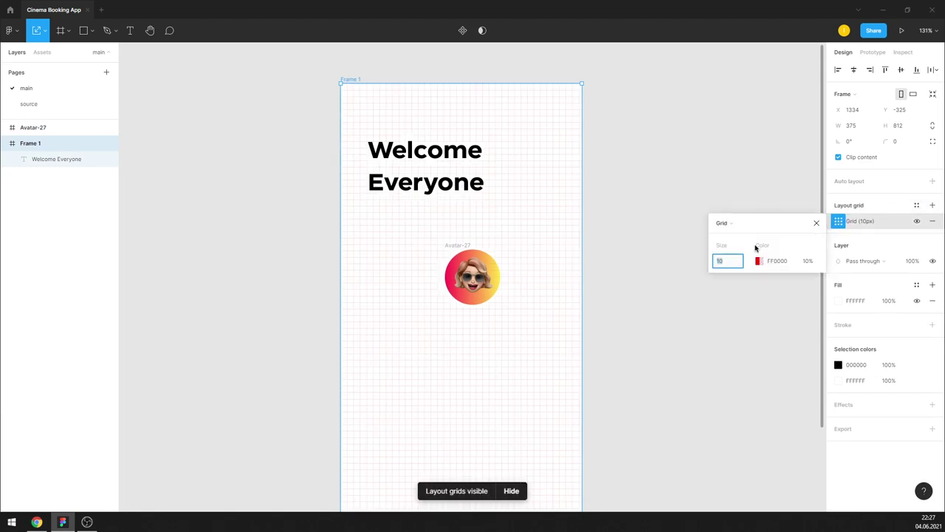
pyautogui.click(817, 223)
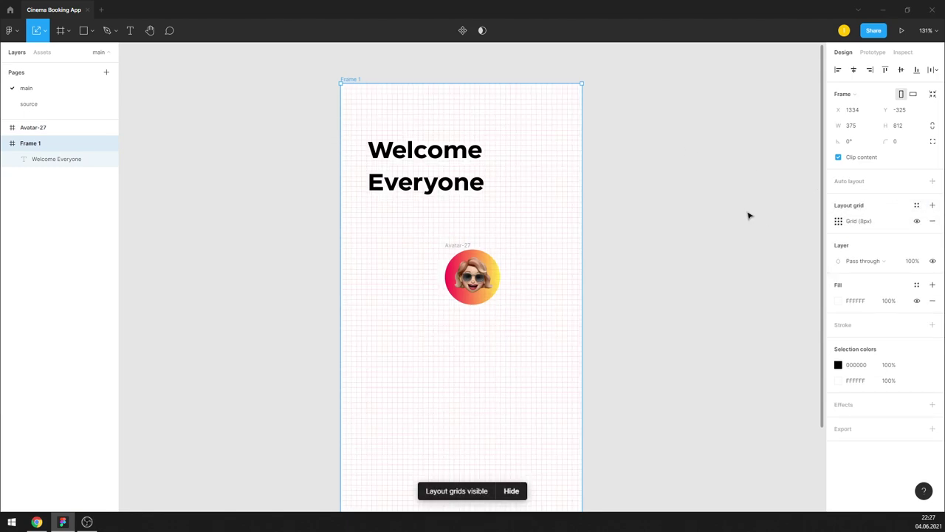
# Step: Move Avatar-27 to the frame's top-right and shrink it to 48×48
pyautogui.click(709, 203)
pyautogui.moveTo(461, 248); pyautogui.dragTo(520, 108)
pyautogui.scroll(5, 550, 101)
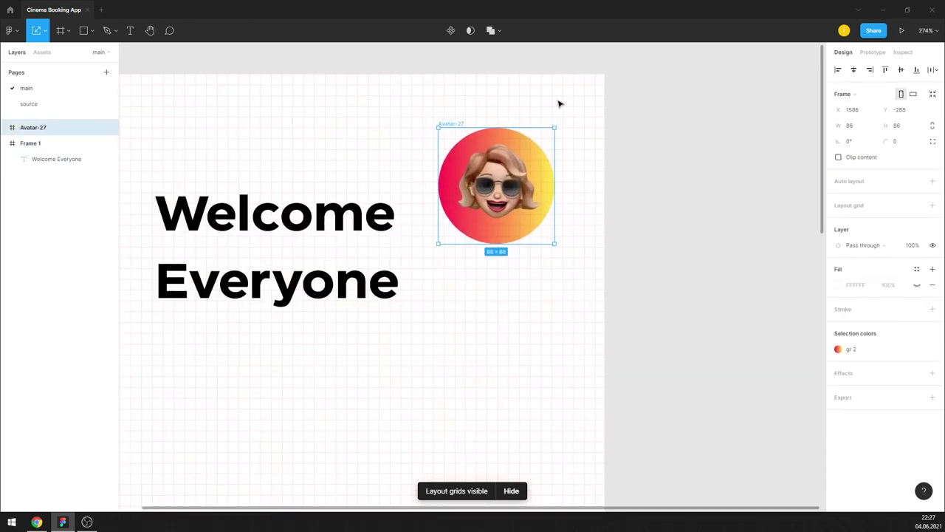
pyautogui.moveTo(424, 263); pyautogui.dragTo(482, 202)
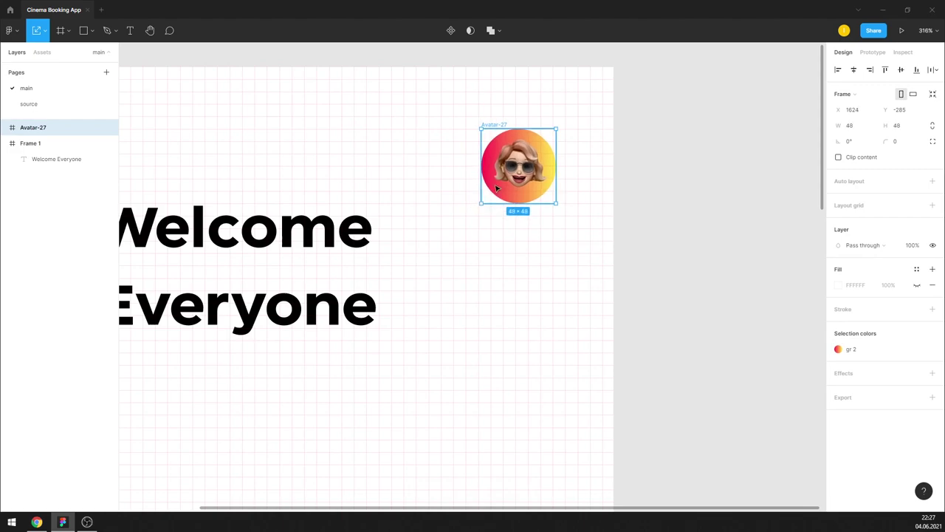
pyautogui.click(680, 157)
pyautogui.moveTo(507, 131); pyautogui.dragTo(570, 116)
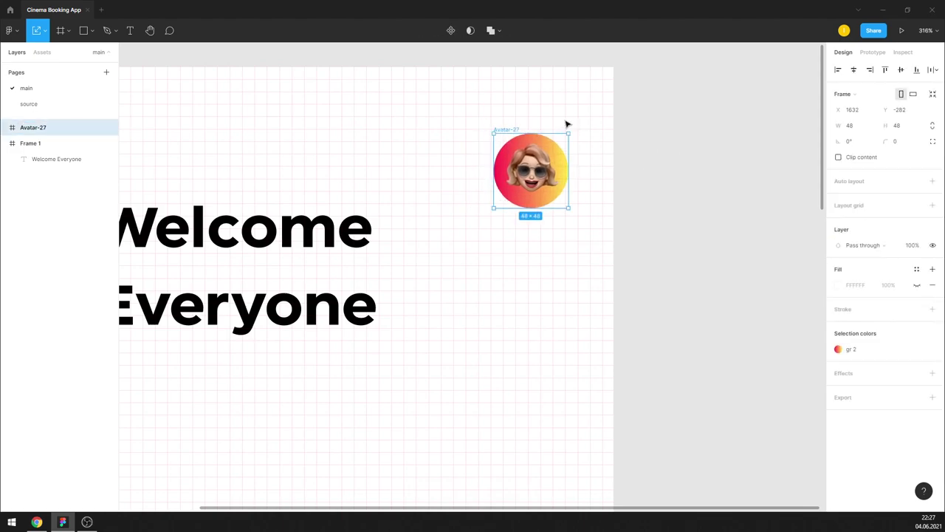
# Step: Nudge the avatar so it sits about 24 from the frame's right edge
pyautogui.press('Right')
pyautogui.press('Right')
pyautogui.press('Right')
pyautogui.press('Right')
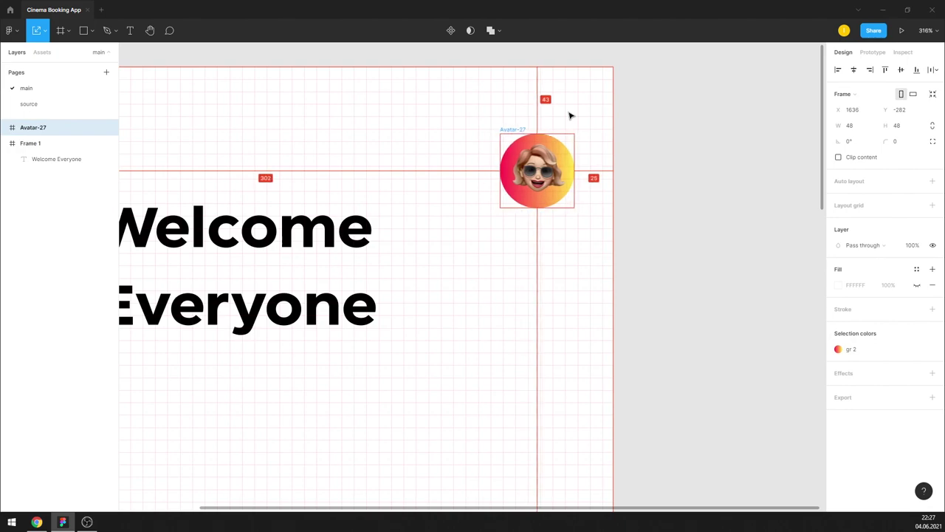
pyautogui.press('Right')
pyautogui.press('Down')
pyautogui.press('Down')
pyautogui.press('Down')
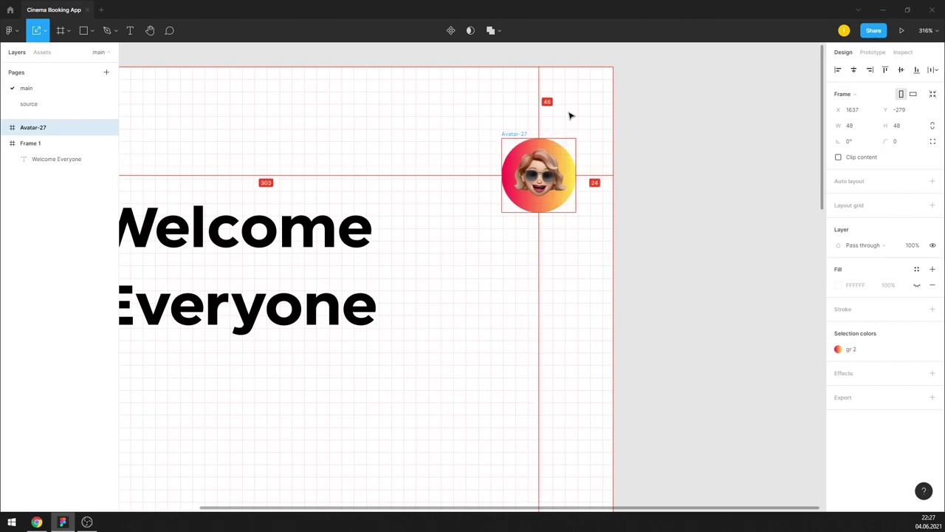
pyautogui.press('Down')
pyautogui.press('Down')
pyautogui.press('Down')
pyautogui.press('Down')
pyautogui.press('Up')
pyautogui.press('Up')
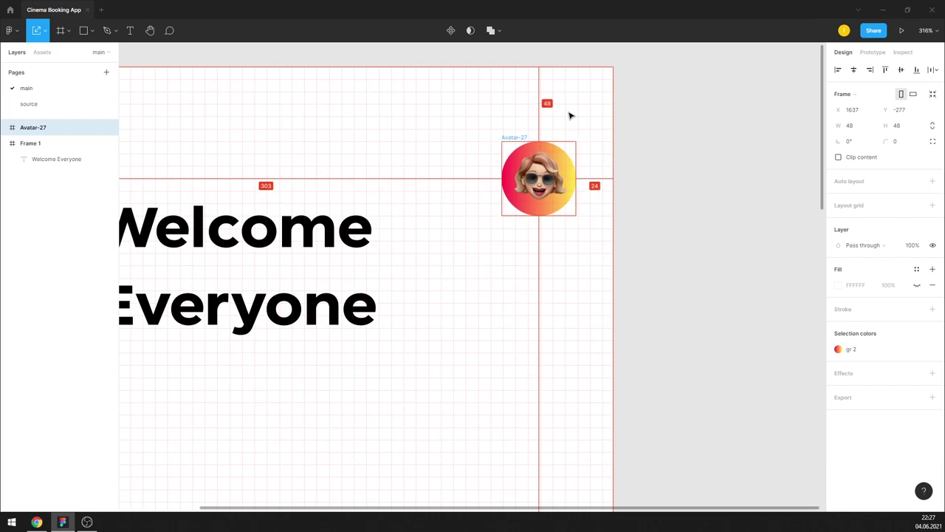
pyautogui.press('Escape')
pyautogui.scroll(-3, 673, 148)
pyautogui.scroll(1, 576, 151)
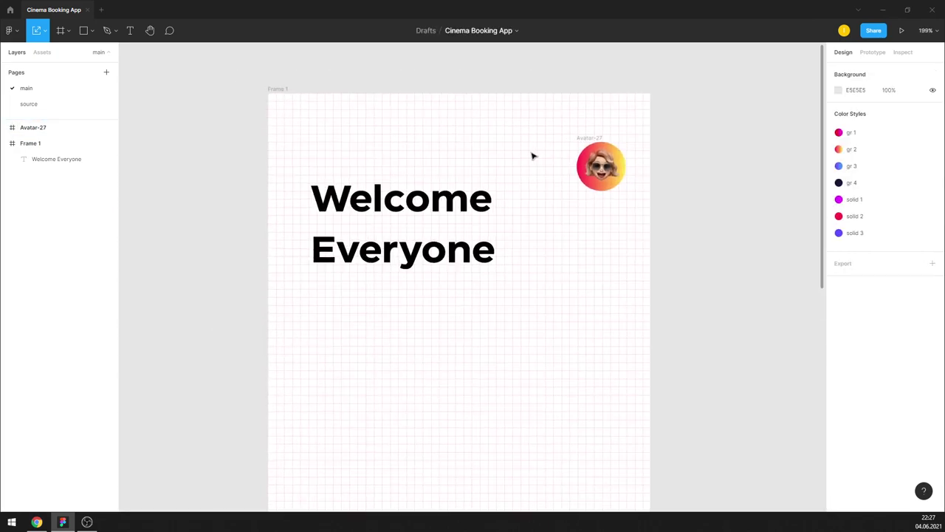
pyautogui.scroll(1, 517, 185)
# Step: Retype the heading as the Hello greeting at size 24, move it top-left, and hide layout grids
pyautogui.doubleClick(423, 214)
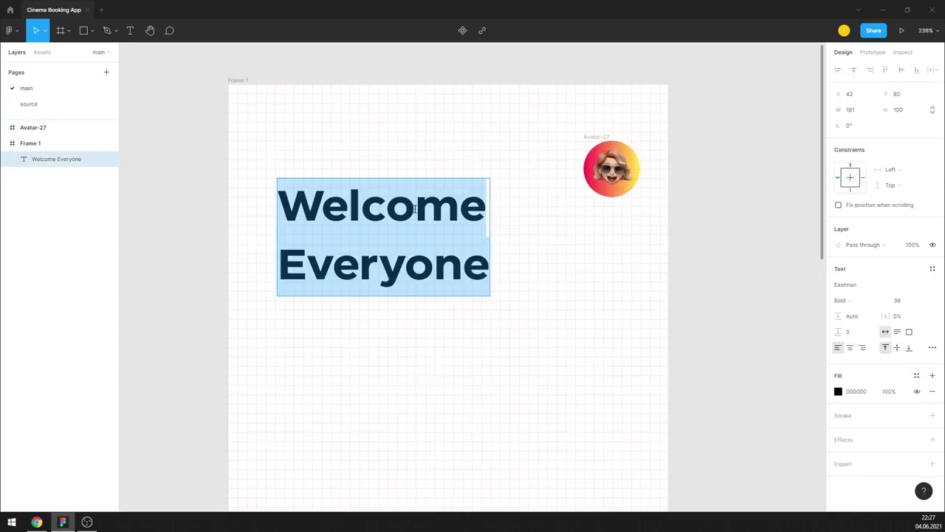
pyautogui.write('Hel')
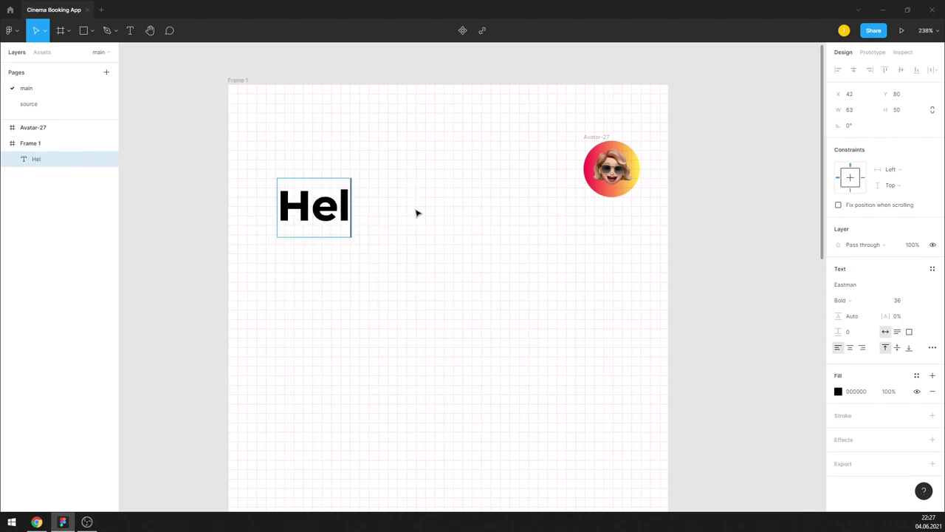
pyautogui.write('lo Keira')
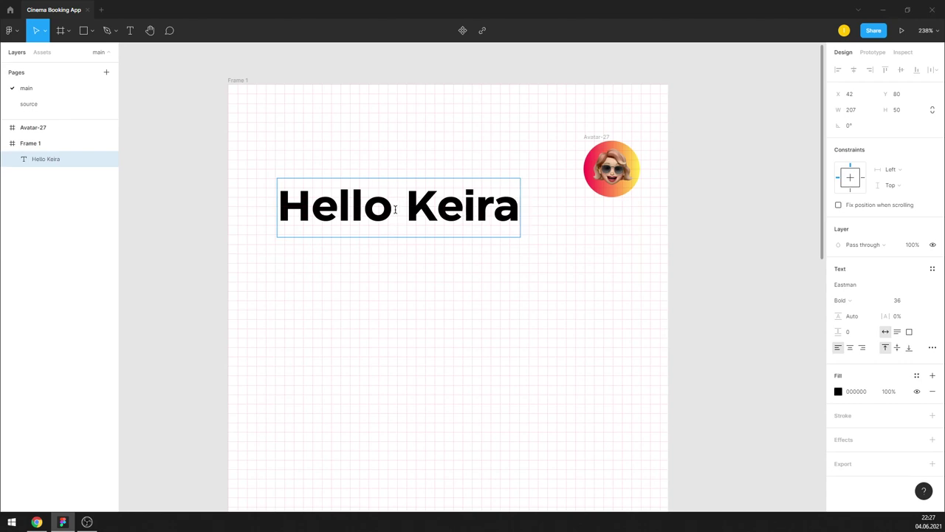
pyautogui.hotkey('ctrl', 'a')
pyautogui.click(921, 300)
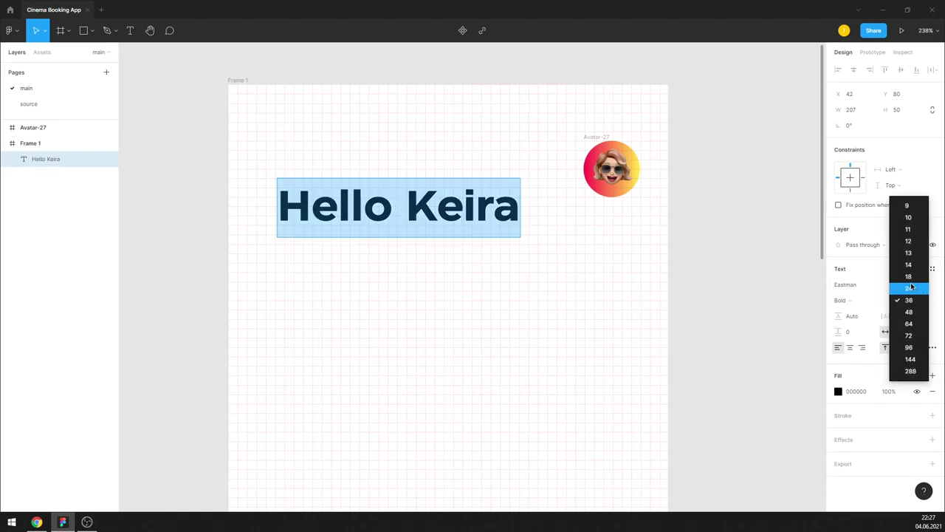
pyautogui.moveTo(429, 206); pyautogui.dragTo(412, 164)
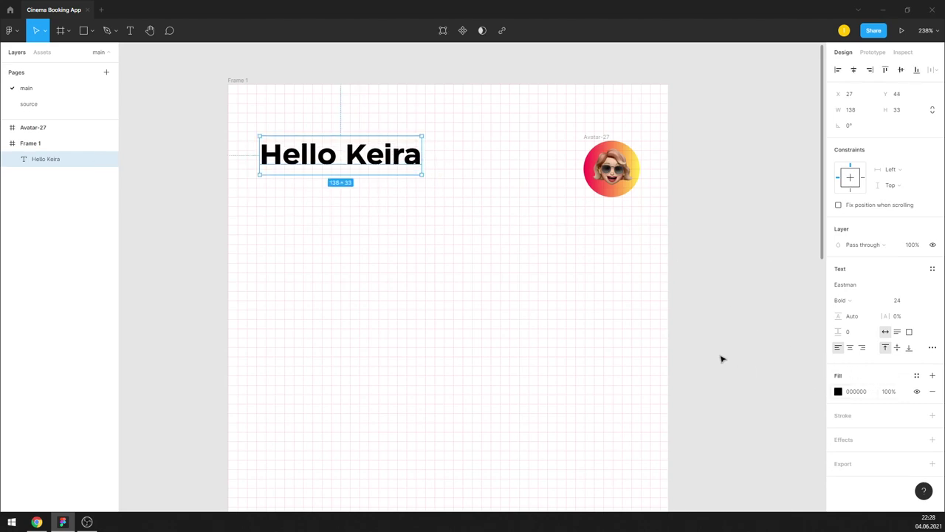
pyautogui.hotkey('ctrl', 'g')
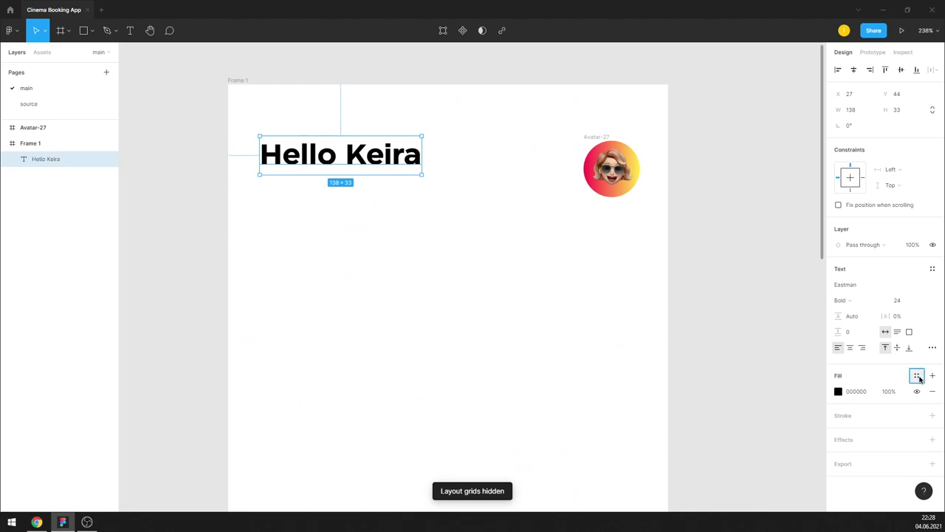
# Step: Apply then detach the Gray 1 style and darken the greeting's fill colour
pyautogui.click(916, 376)
pyautogui.scroll(-3, 886, 436)
pyautogui.scroll(-2, 877, 443)
pyautogui.click(871, 412)
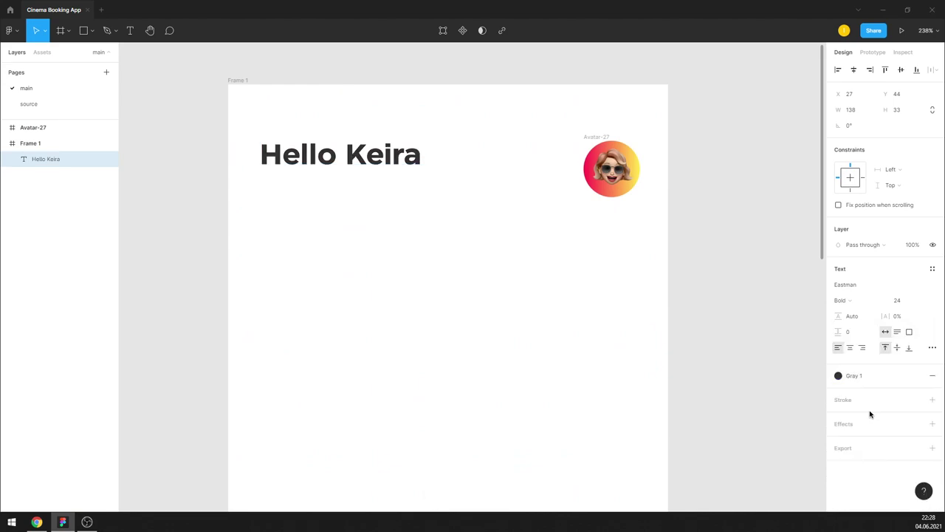
pyautogui.click(915, 376)
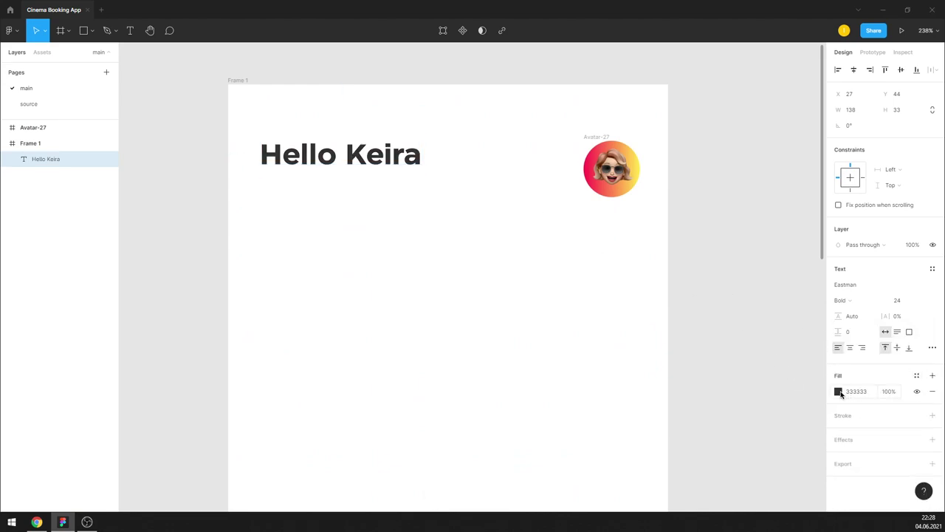
pyautogui.click(838, 392)
pyautogui.moveTo(709, 359); pyautogui.dragTo(701, 371)
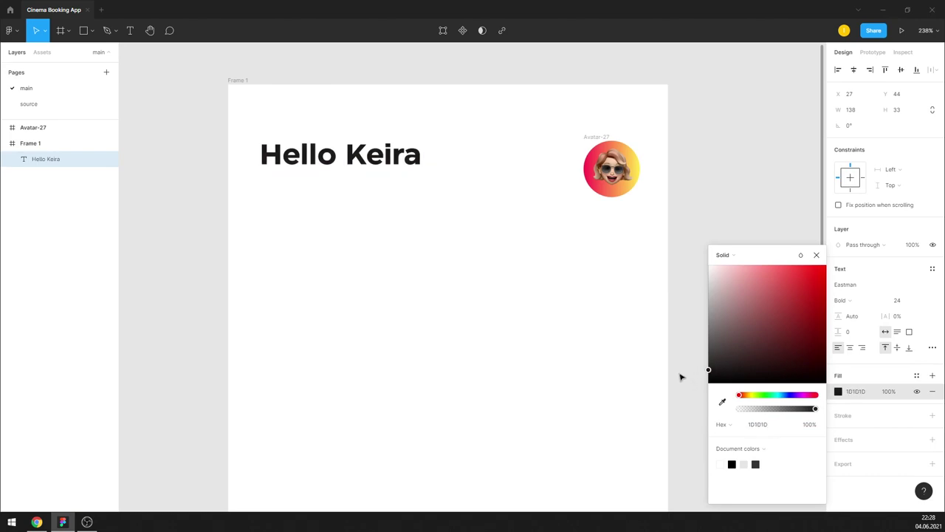
# Step: Save the greeting's 1E1E1E fill as a new colour style named 'text'
pyautogui.click(915, 376)
pyautogui.click(929, 333)
pyautogui.write('te')
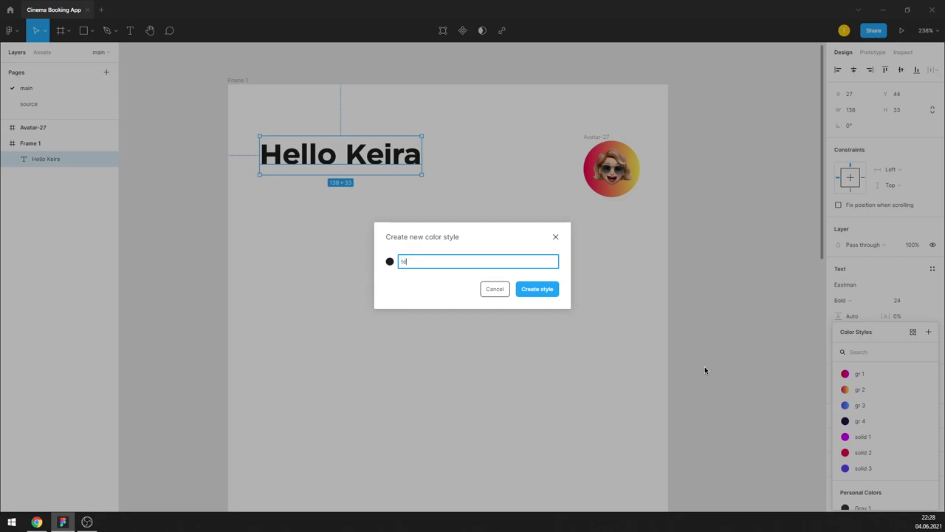
pyautogui.write('xt')
pyautogui.press('Return')
pyautogui.click(403, 194)
pyautogui.scroll(-5, 393, 200)
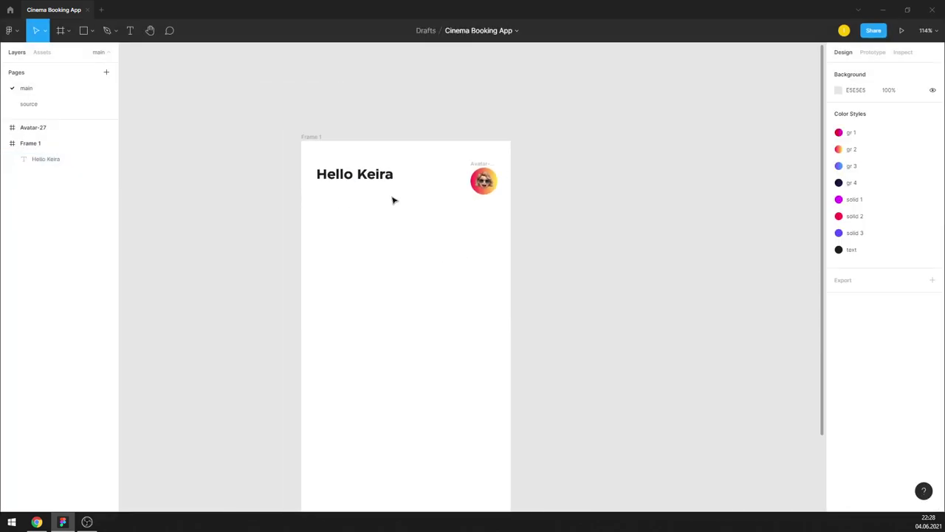
pyautogui.scroll(5, 392, 200)
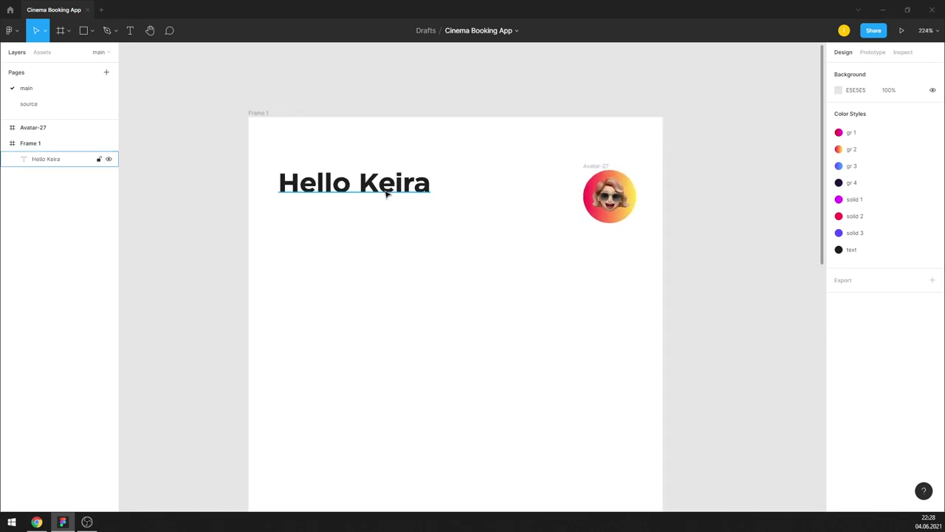
pyautogui.scroll(1, 386, 193)
pyautogui.click(405, 186)
# Step: Duplicate the greeting below it and retype it as 'What would you like to see?' at size 16
pyautogui.moveTo(407, 185); pyautogui.dragTo(407, 227)
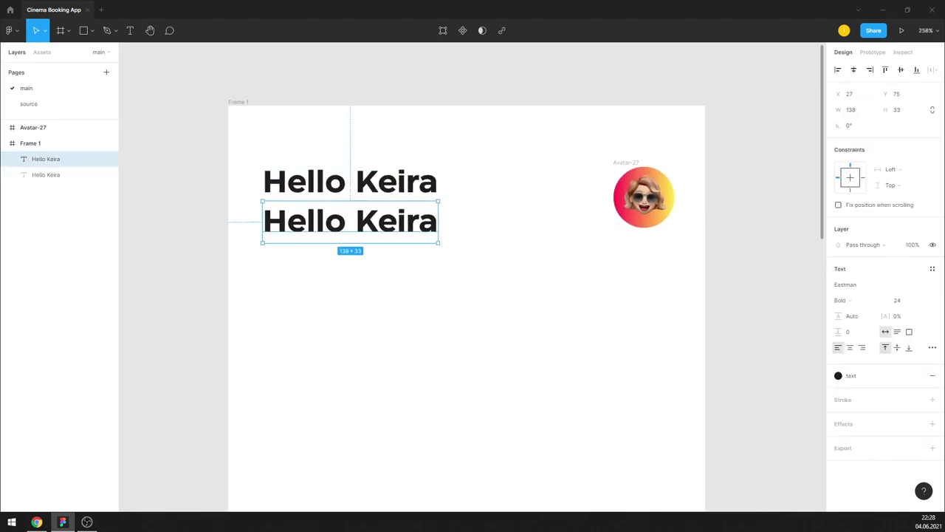
pyautogui.click(755, 300)
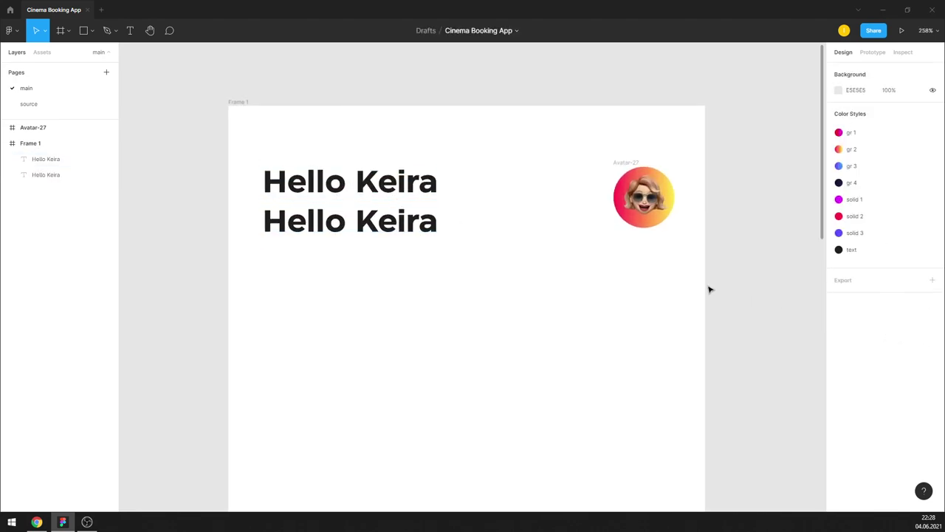
pyautogui.doubleClick(384, 225)
pyautogui.write('What would you like to see?')
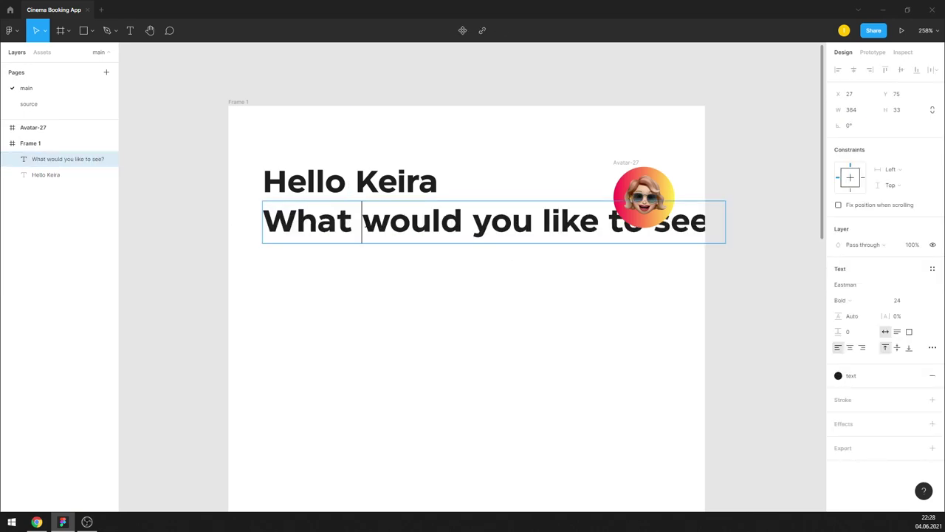
pyautogui.hotkey('ctrl', 'a')
pyautogui.click(845, 300)
pyautogui.click(862, 273)
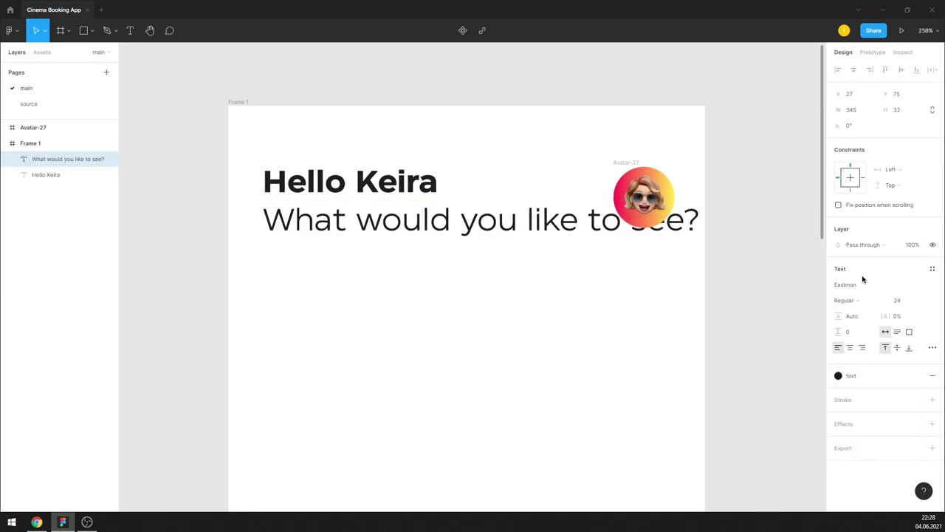
pyautogui.write('16')
pyautogui.press('Return')
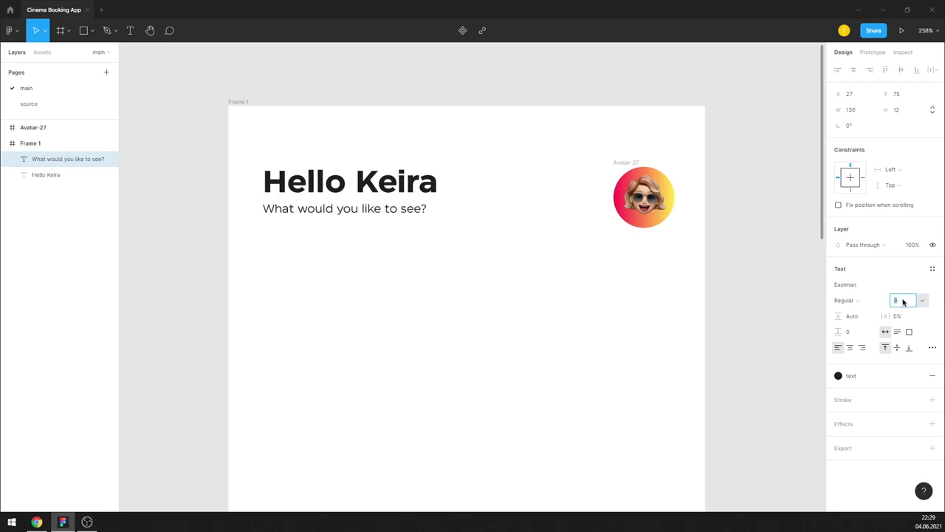
pyautogui.press('Up')
pyautogui.press('Up')
pyautogui.press('Up')
pyautogui.press('Up')
pyautogui.press('Up')
pyautogui.click(874, 299)
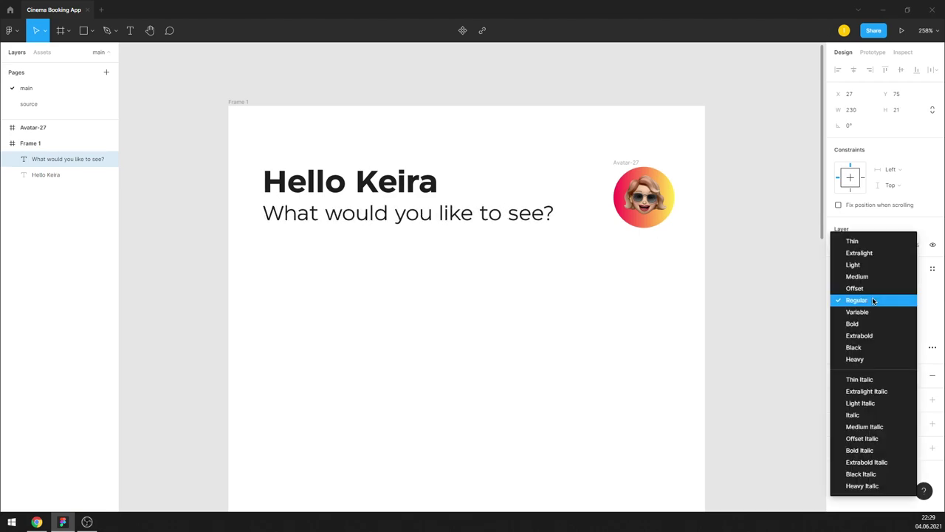
pyautogui.click(873, 277)
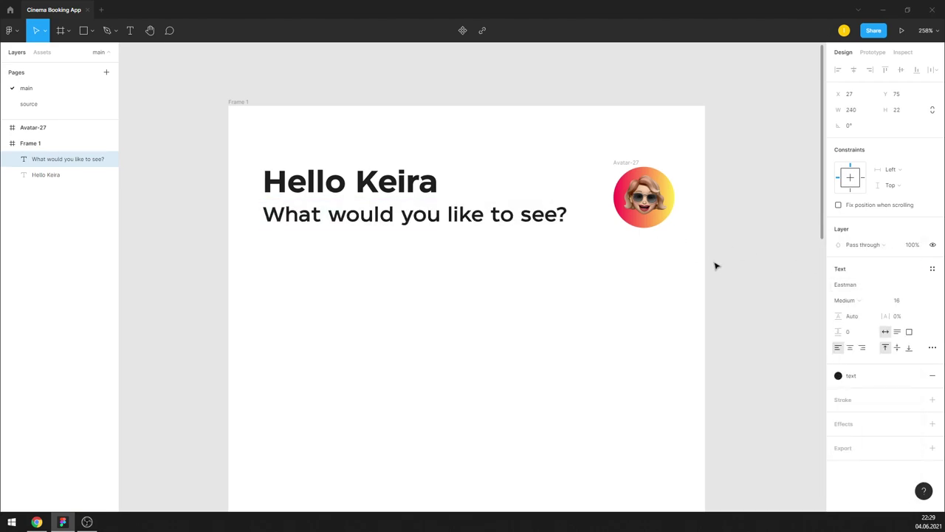
# Step: Make the Hello greeting heading Medium weight
pyautogui.scroll(-5, 446, 264)
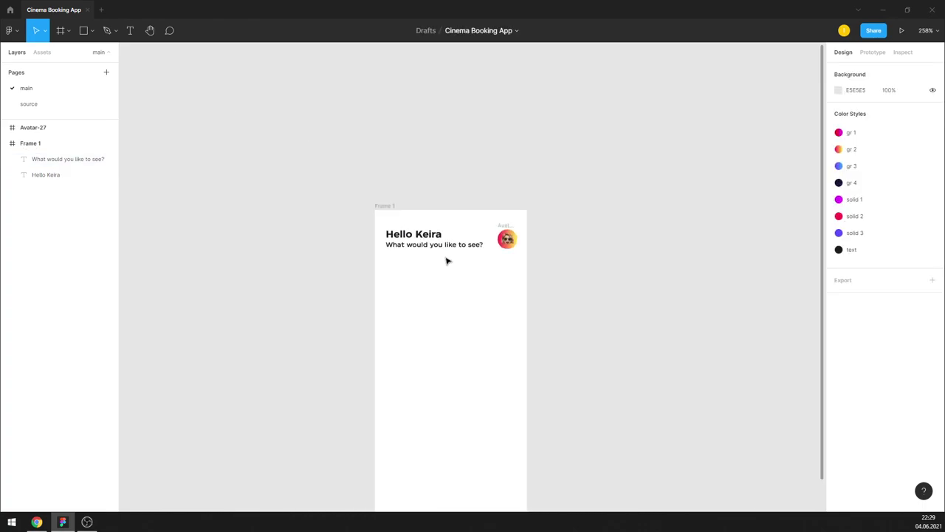
pyautogui.scroll(4, 451, 253)
pyautogui.scroll(3, 456, 246)
pyautogui.click(390, 212)
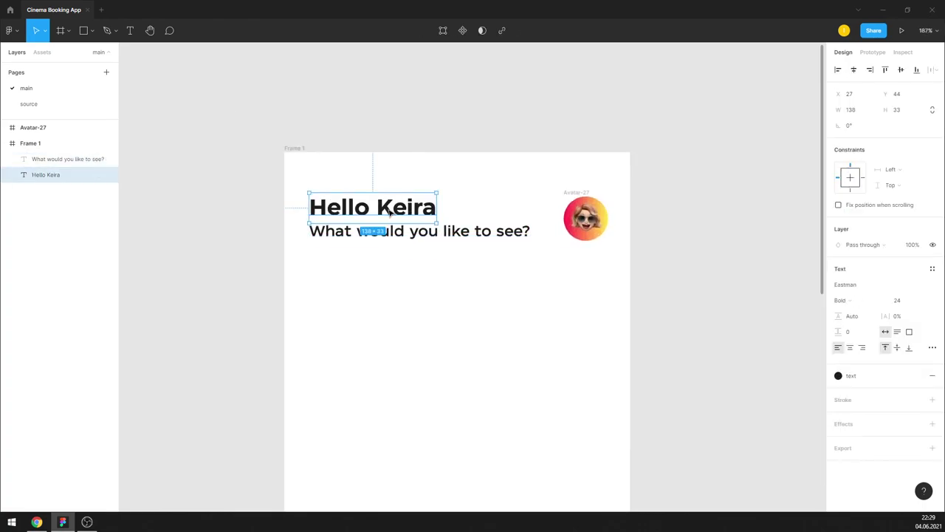
pyautogui.click(862, 301)
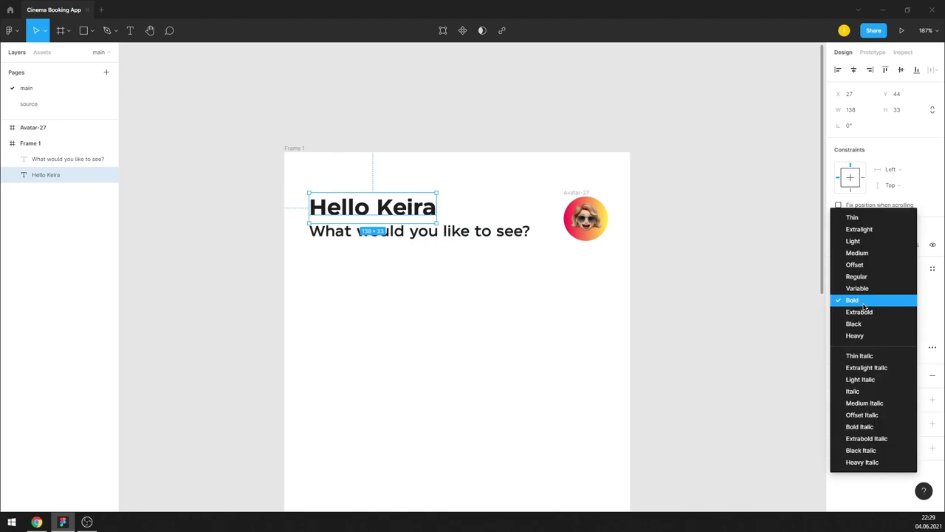
pyautogui.click(877, 254)
# Step: Finalize the subtitle as Regular weight at font size 16
pyautogui.click(419, 234)
pyautogui.click(868, 309)
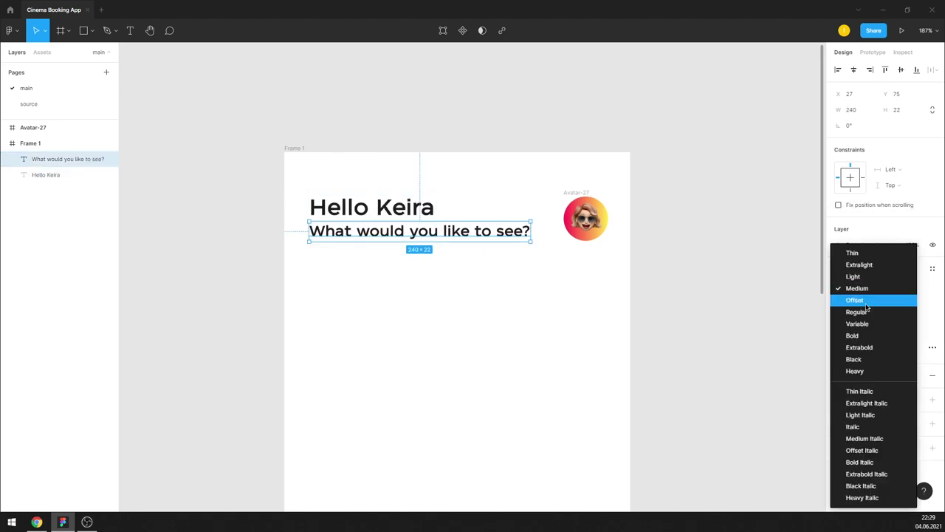
pyautogui.click(865, 308)
pyautogui.click(864, 306)
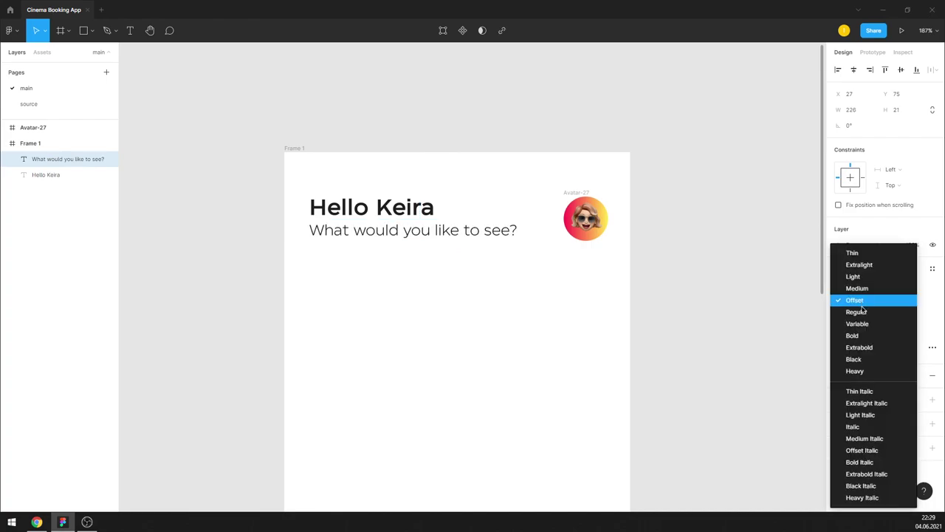
pyautogui.click(689, 304)
pyautogui.click(496, 225)
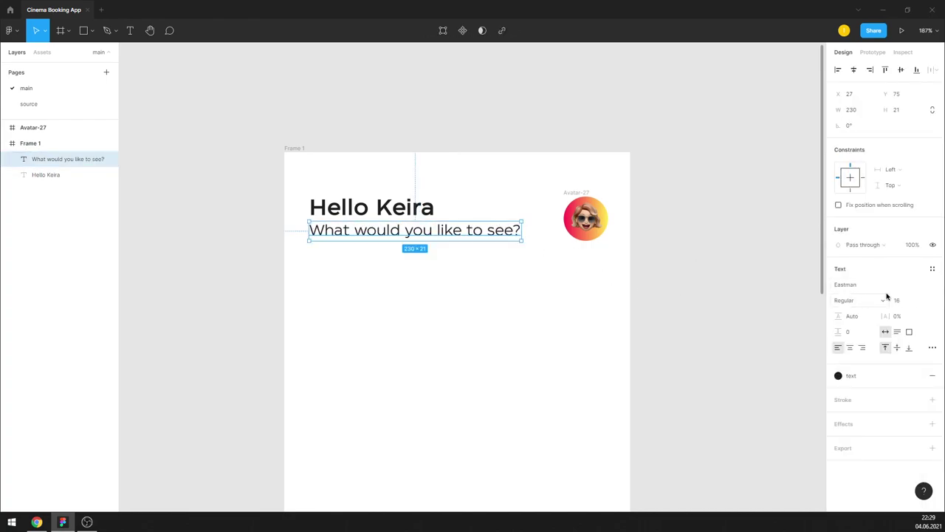
pyautogui.write('16')
pyautogui.press('Return')
pyautogui.click(685, 291)
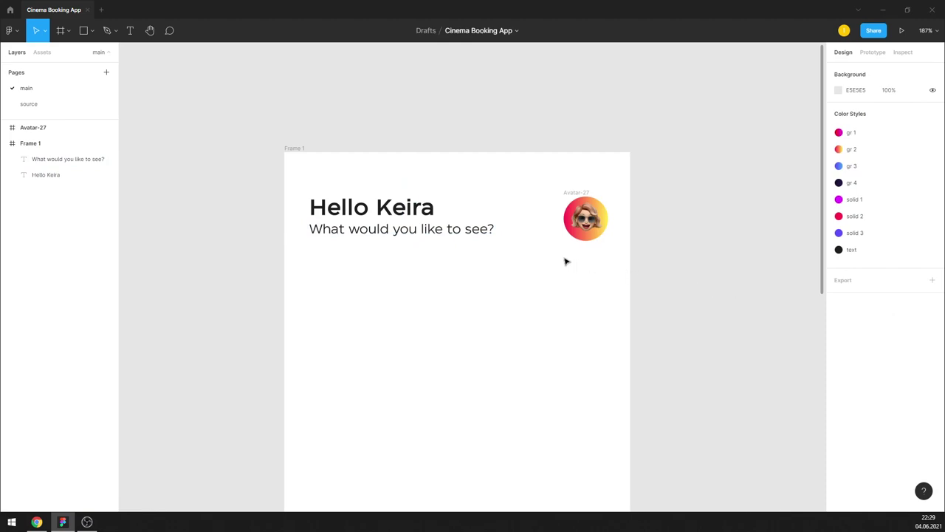
pyautogui.click(411, 214)
pyautogui.keyDown('shift'); pyautogui.click(435, 228); pyautogui.keyUp('shift')
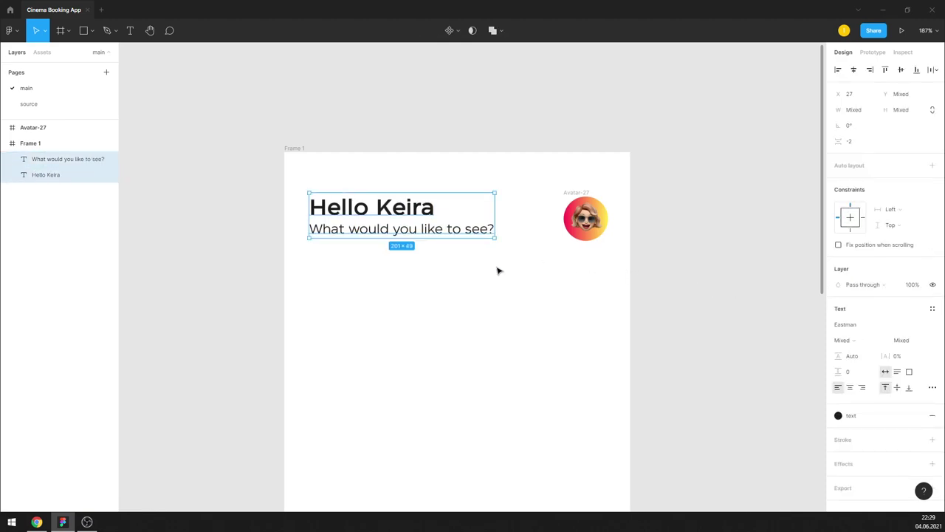
pyautogui.click(498, 271)
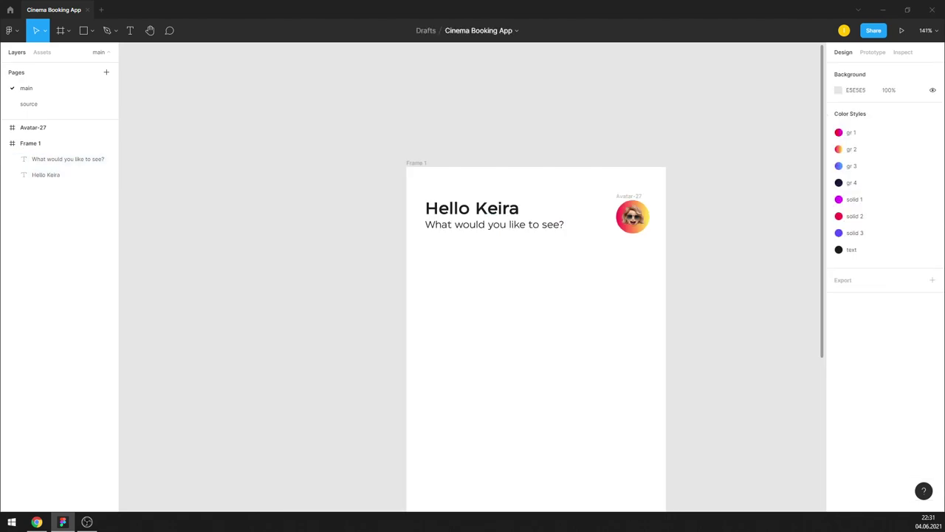
# Step: Insert a waving-hand emoji into Frame 1 with the Figmoji plugin
pyautogui.keyDown('ctrl'); pyautogui.scroll(5, 525, 201); pyautogui.keyUp('ctrl')
pyautogui.rightClick(499, 347)
pyautogui.moveTo(546, 414)
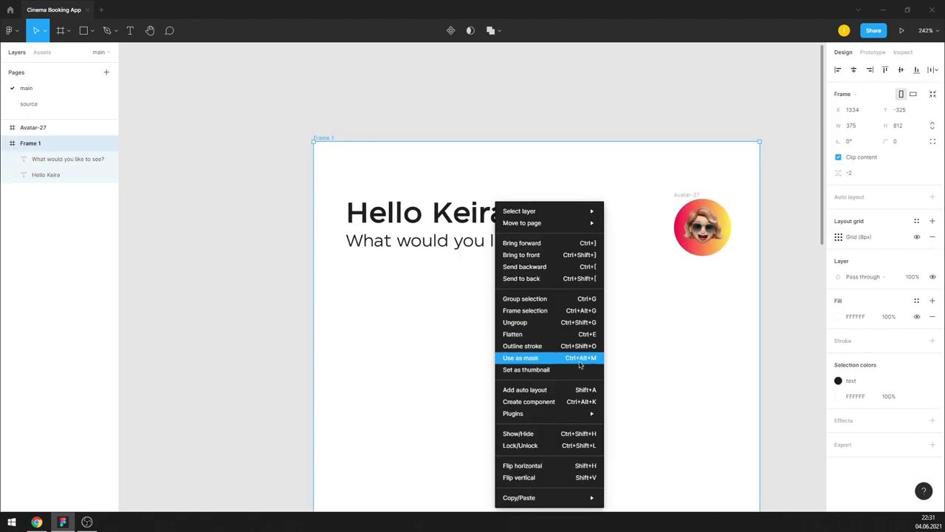
pyautogui.click(647, 198)
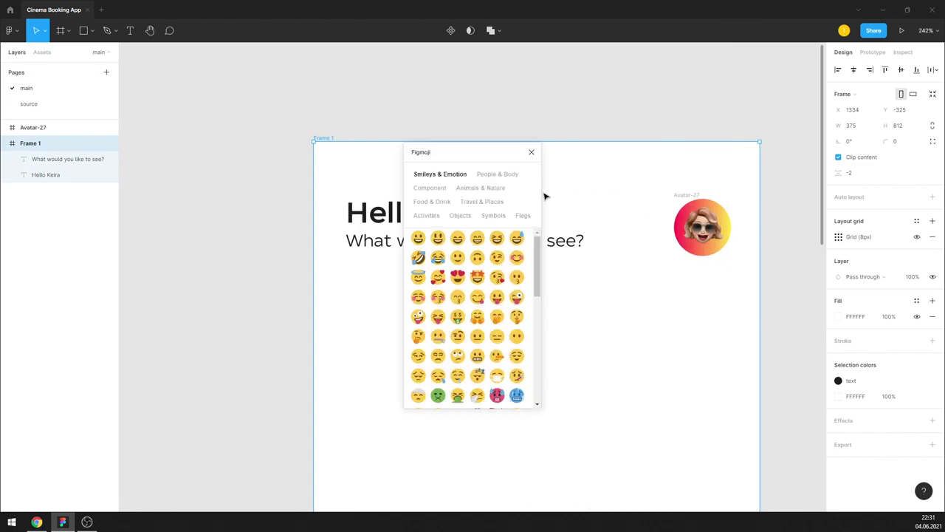
pyautogui.click(492, 174)
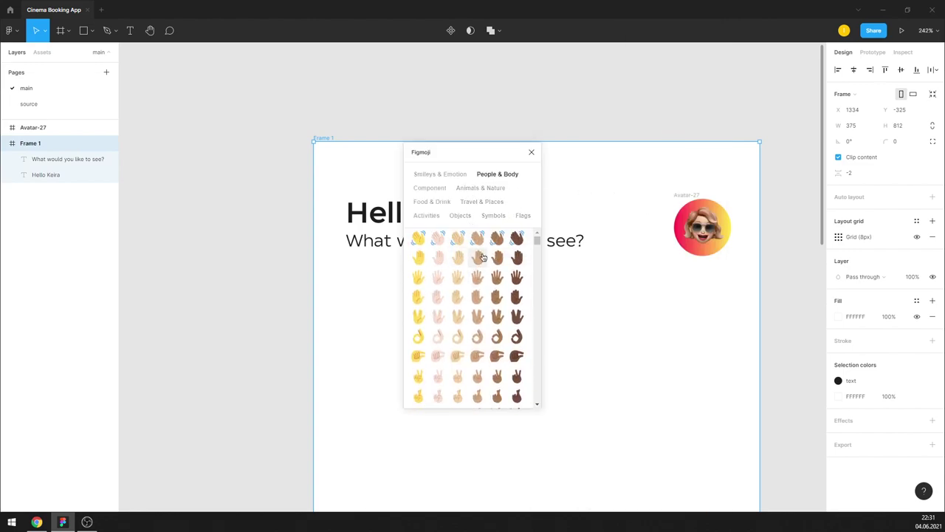
pyautogui.click(459, 240)
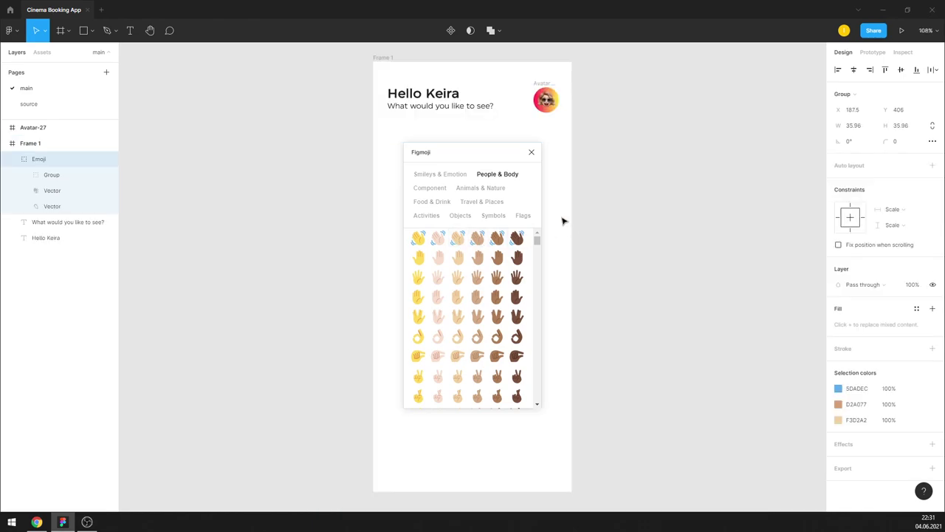
pyautogui.click(532, 152)
# Step: Move the waving-hand emoji beside the Hello greeting and shrink it
pyautogui.moveTo(482, 288); pyautogui.dragTo(494, 94)
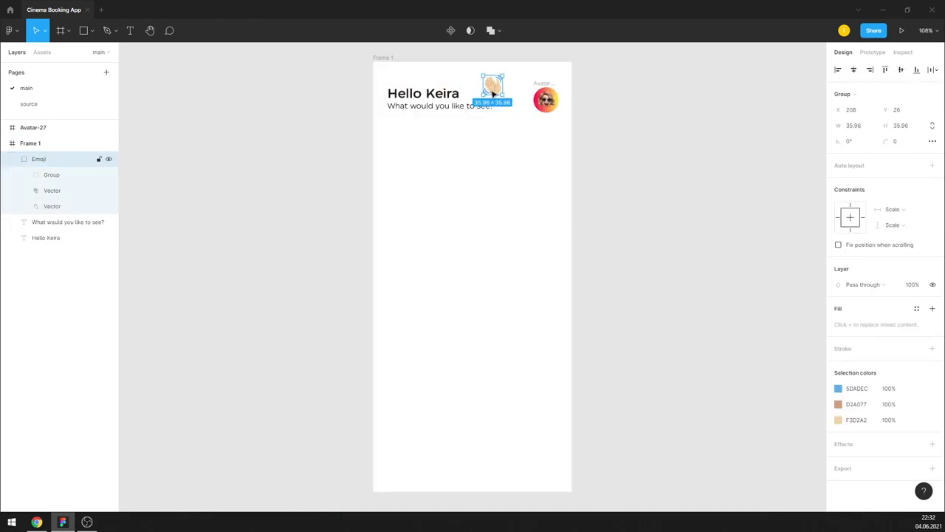
pyautogui.keyDown('ctrl'); pyautogui.scroll(5, 487, 73); pyautogui.keyUp('ctrl')
pyautogui.keyDown('ctrl'); pyautogui.scroll(-1, 490, 84); pyautogui.keyUp('ctrl')
pyautogui.scroll(1, 498, 150)
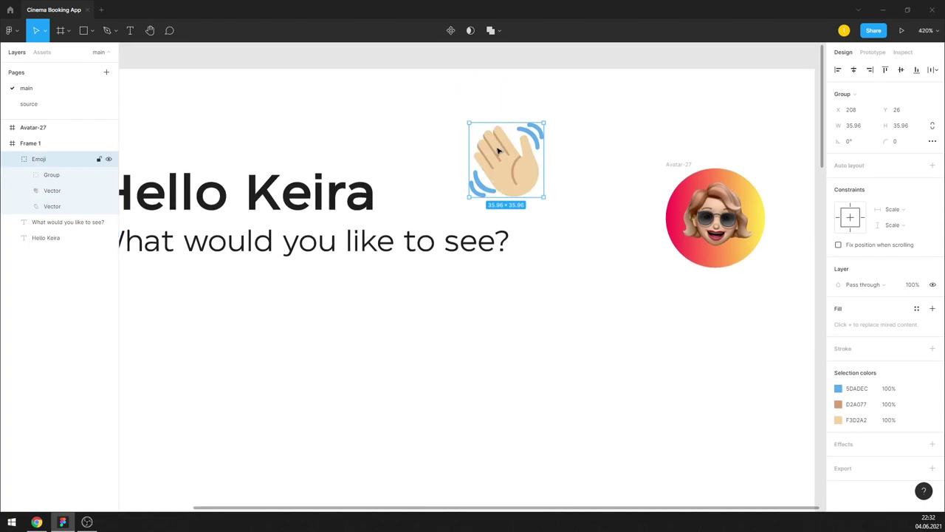
pyautogui.moveTo(547, 119); pyautogui.dragTo(423, 207)
pyautogui.press('Escape')
pyautogui.keyDown('ctrl'); pyautogui.scroll(-3, 481, 154); pyautogui.keyUp('ctrl')
pyautogui.keyDown('ctrl'); pyautogui.scroll(-2, 508, 236); pyautogui.keyUp('ctrl')
pyautogui.keyDown('ctrl'); pyautogui.scroll(-2, 469, 244); pyautogui.keyUp('ctrl')
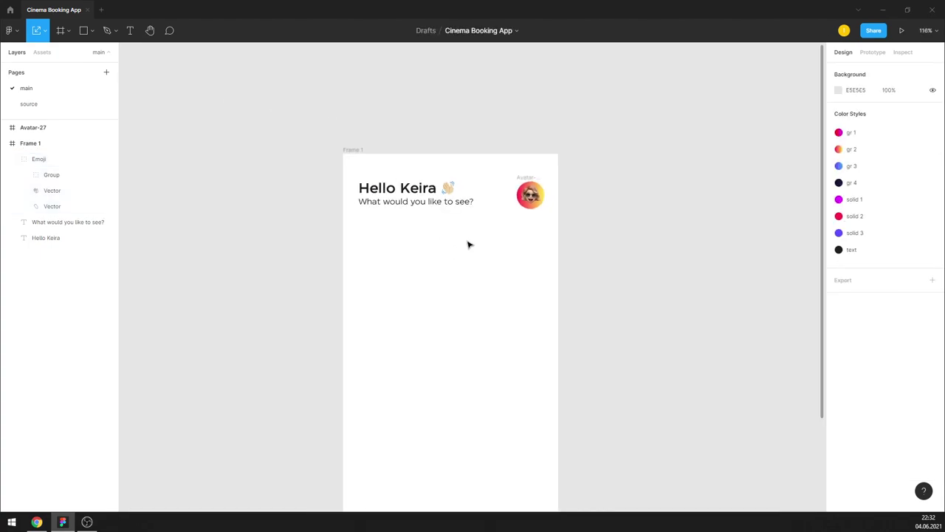
pyautogui.keyDown('ctrl'); pyautogui.scroll(7, 447, 188); pyautogui.keyUp('ctrl')
# Step: Size the emoji to exactly 16×16 and align it right after the greeting
pyautogui.click(38, 159)
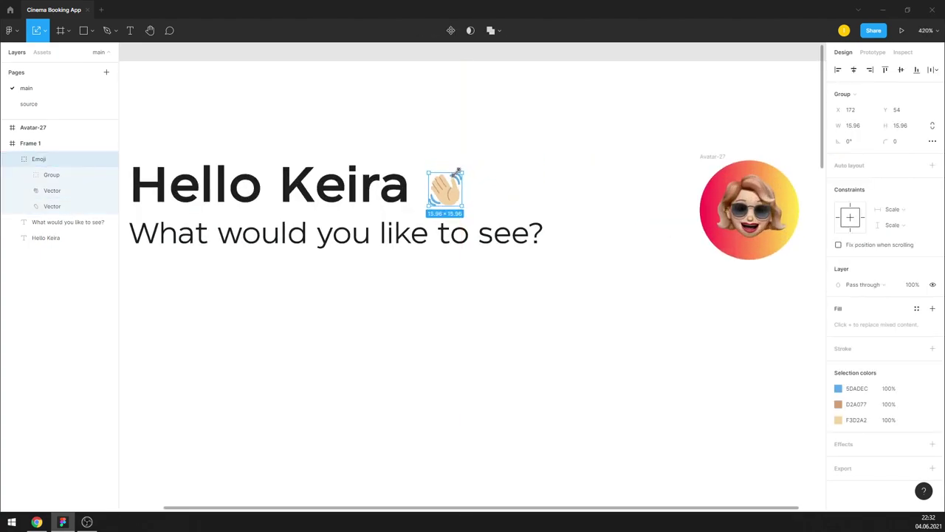
pyautogui.moveTo(458, 173); pyautogui.dragTo(458, 169)
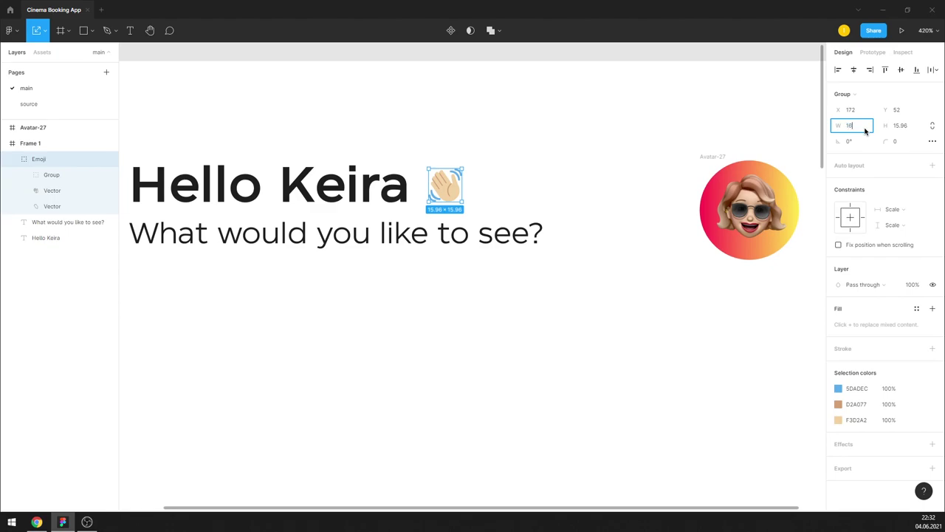
pyautogui.click(933, 125)
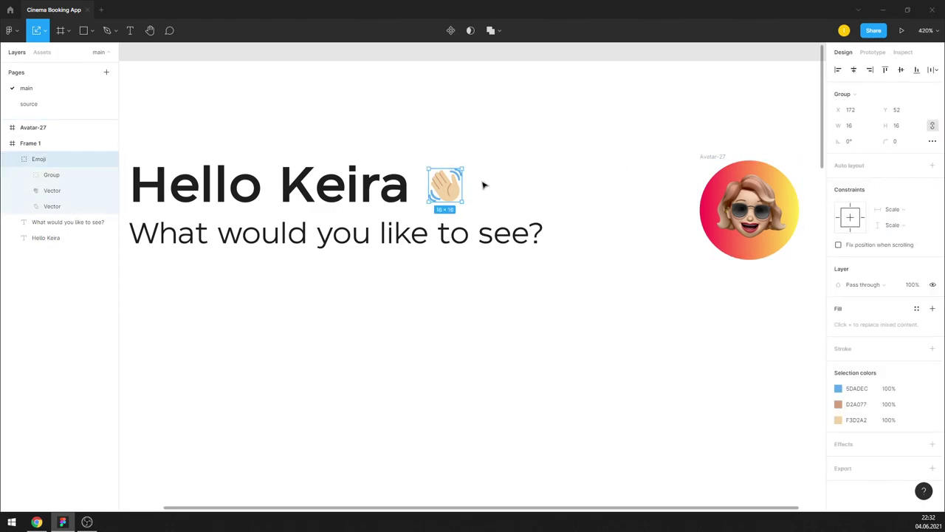
pyautogui.press('Left')
pyautogui.press('Left')
pyautogui.press('Up')
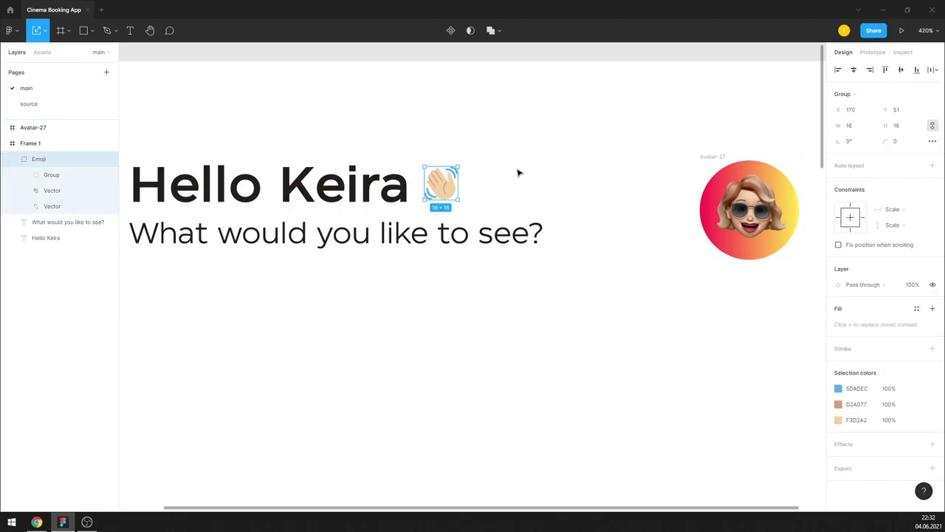
pyautogui.click(517, 173)
pyautogui.hotkey('shift', '1')
pyautogui.scroll(-5, 510, 221)
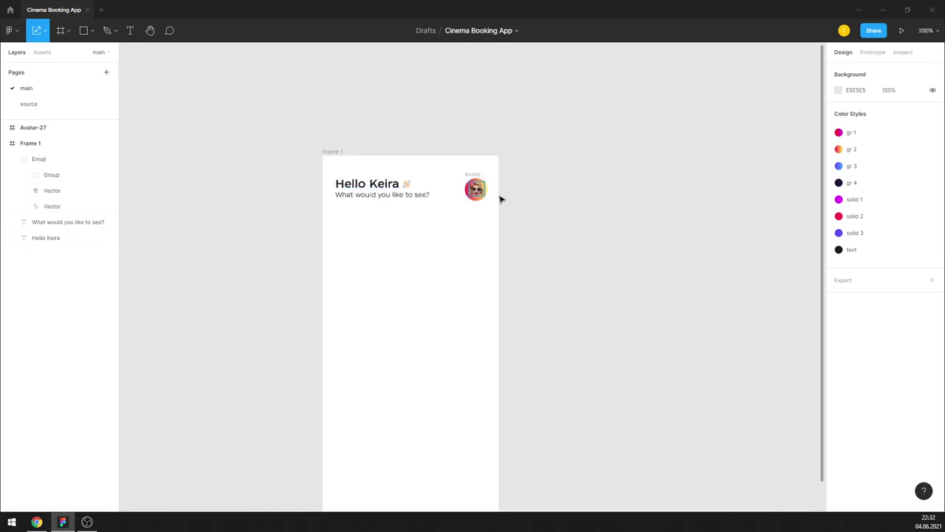
pyautogui.scroll(2, 425, 268)
pyautogui.scroll(2, 424, 266)
# Step: Draw a grey rectangle below the greeting, aligned left with it and widened toward the right margin
pyautogui.press('r')
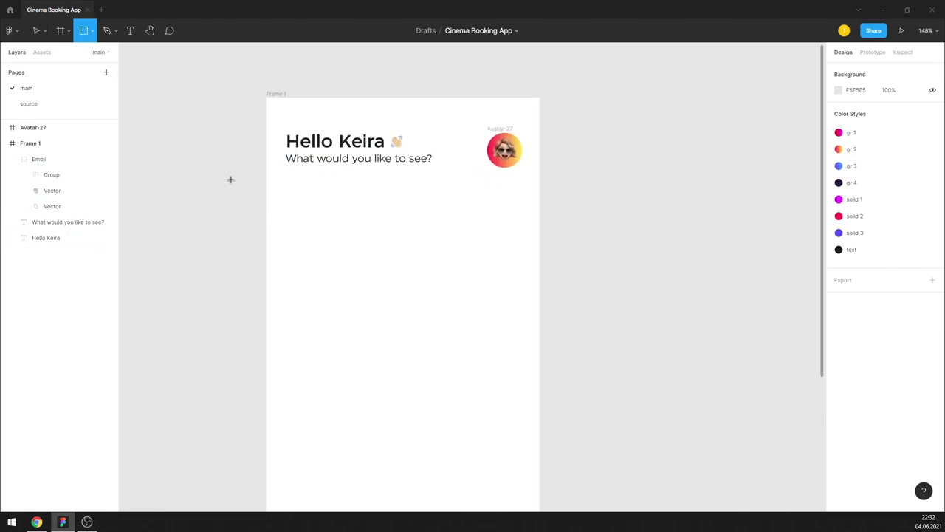
pyautogui.moveTo(294, 226); pyautogui.dragTo(500, 327)
pyautogui.scroll(2, 371, 263)
pyautogui.moveTo(379, 271); pyautogui.dragTo(367, 264)
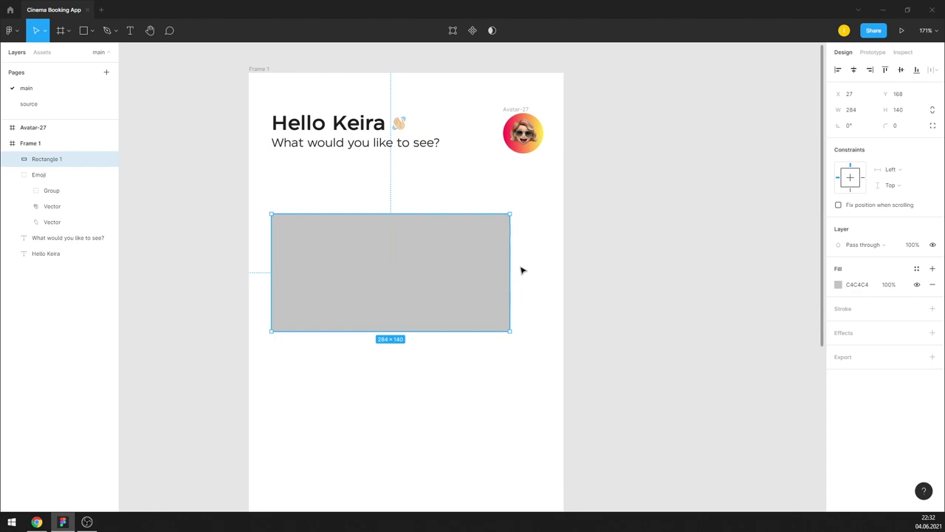
pyautogui.moveTo(509, 264); pyautogui.dragTo(540, 264)
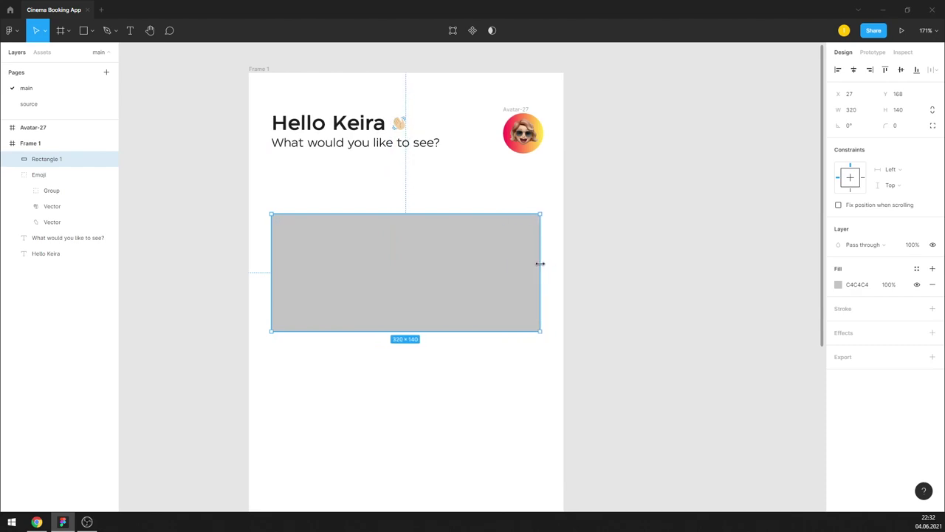
pyautogui.moveTo(44, 127); pyautogui.dragTo(44, 144)
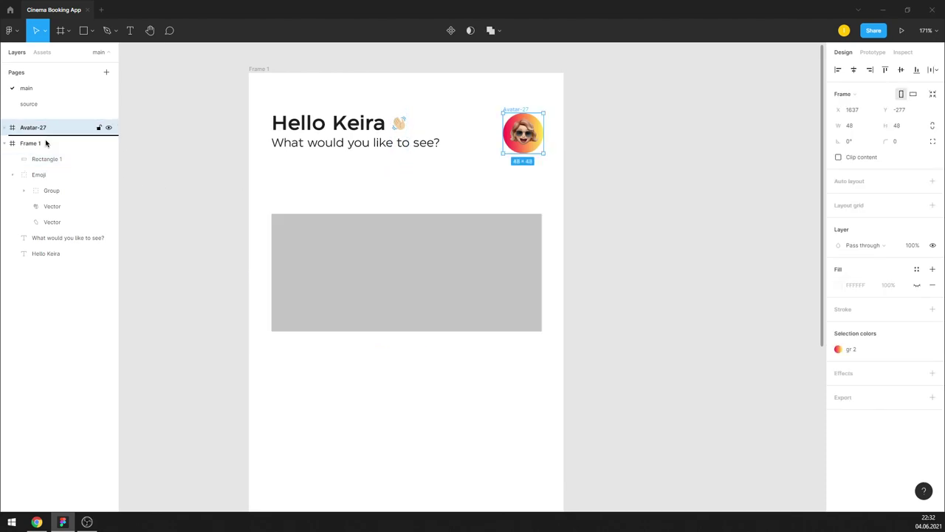
pyautogui.click(542, 254)
pyautogui.moveTo(543, 254); pyautogui.dragTo(545, 255)
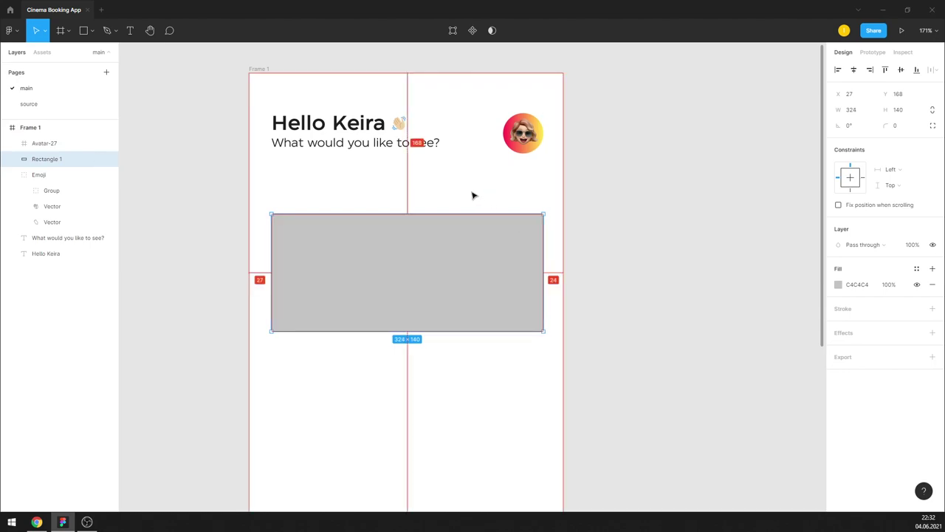
# Step: Nudge the greeting, subtitle and emoji block down and back up
pyautogui.moveTo(433, 164); pyautogui.dragTo(347, 126)
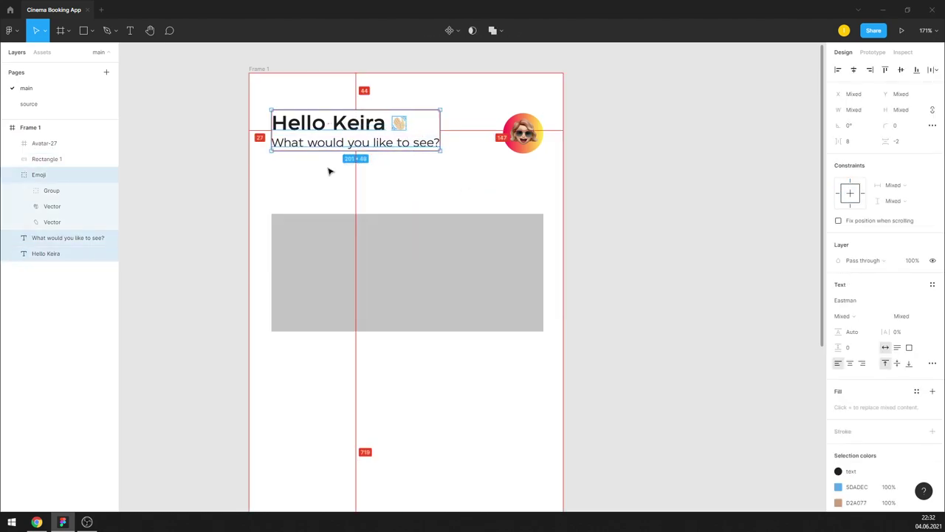
pyautogui.press('Down')
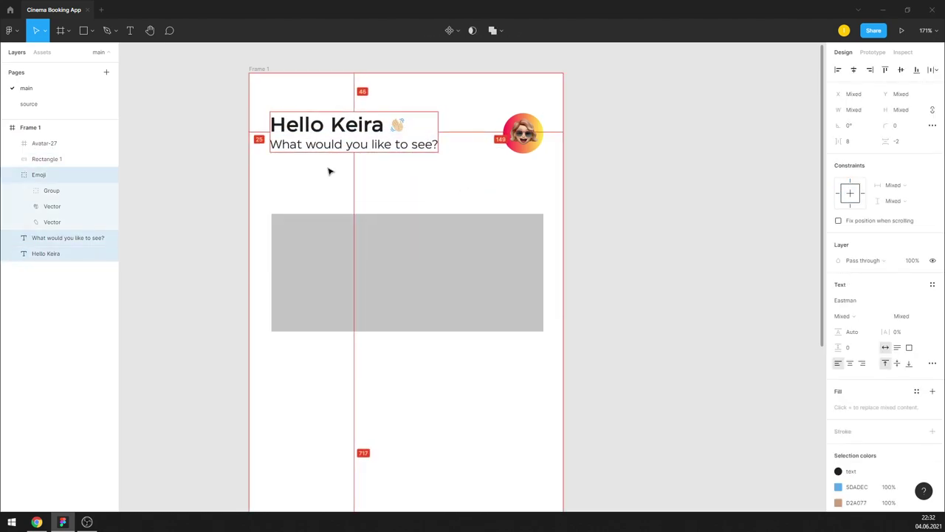
pyautogui.press('Down')
pyautogui.press('Down')
pyautogui.press('Down')
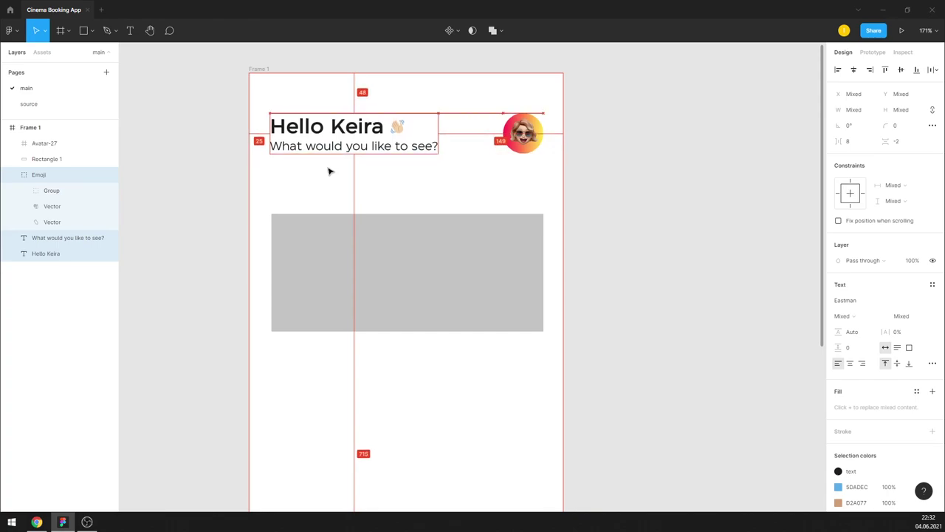
pyautogui.press('Up')
pyautogui.press('Up')
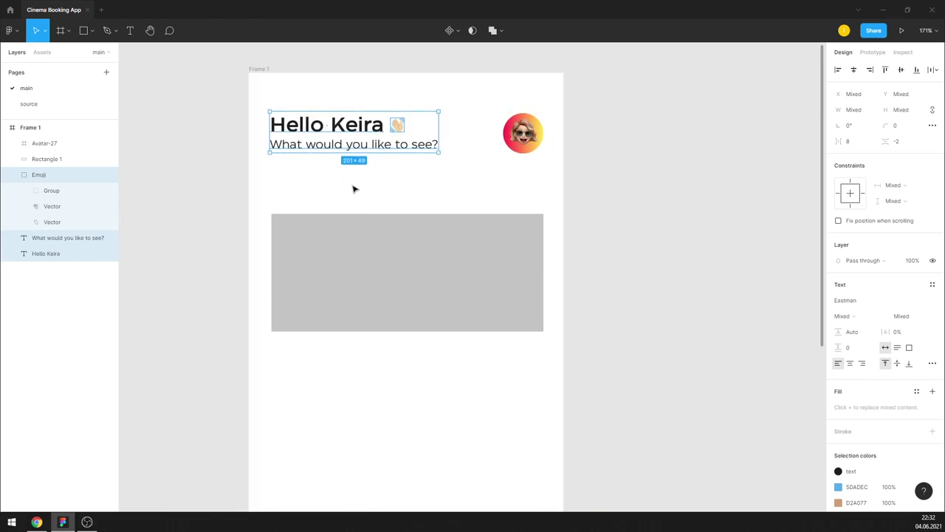
pyautogui.hotkey('shift', 'Tab')
# Step: Extend the rectangle's left edge to the text and flatten it to a 327×67 search-bar shape
pyautogui.moveTo(271, 235); pyautogui.dragTo(268, 236)
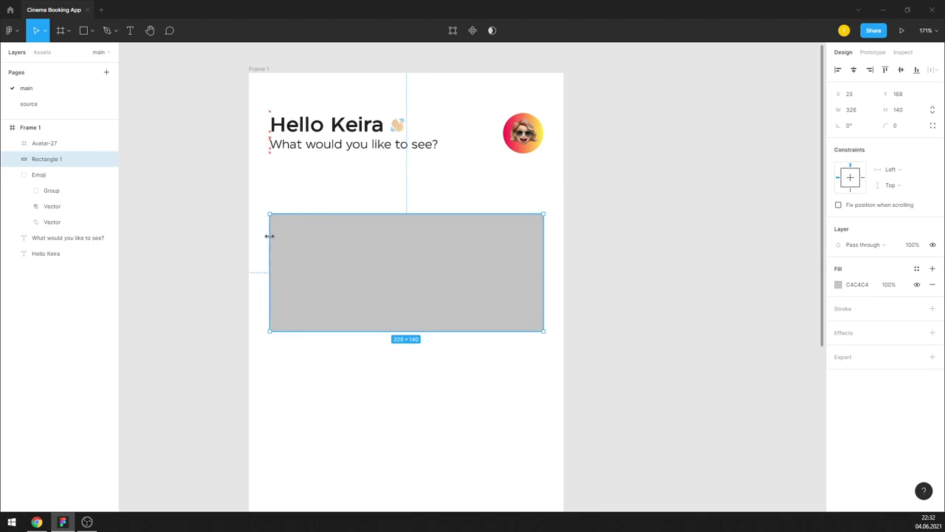
pyautogui.click(302, 130)
pyautogui.keyDown('shift'); pyautogui.click(292, 145); pyautogui.keyUp('shift')
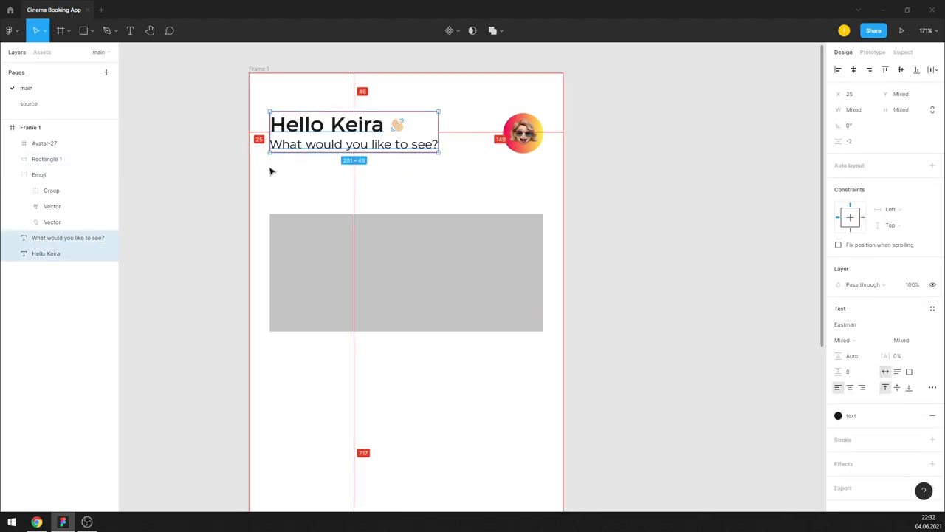
pyautogui.keyDown('shift'); pyautogui.click(397, 126); pyautogui.keyUp('shift')
pyautogui.click(185, 184)
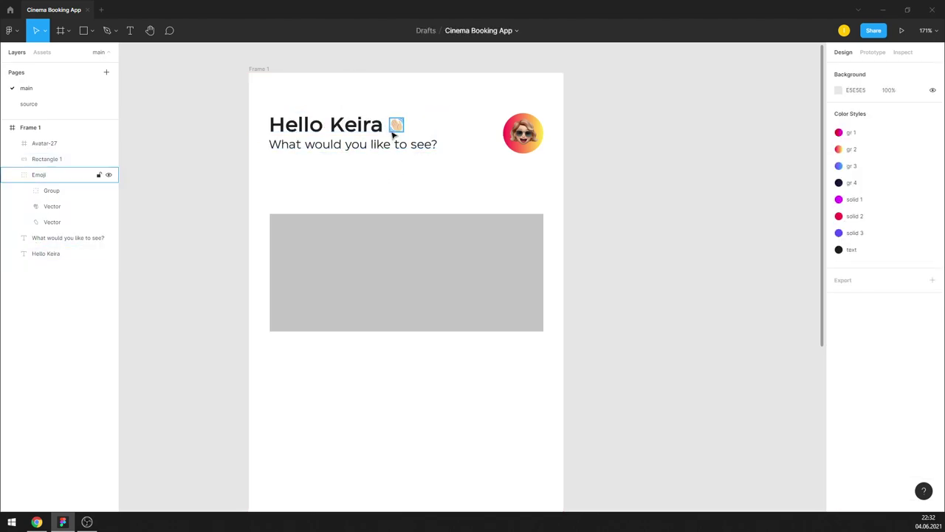
pyautogui.click(39, 174)
pyautogui.click(388, 186)
pyautogui.click(352, 244)
pyautogui.moveTo(269, 257); pyautogui.dragTo(262, 258)
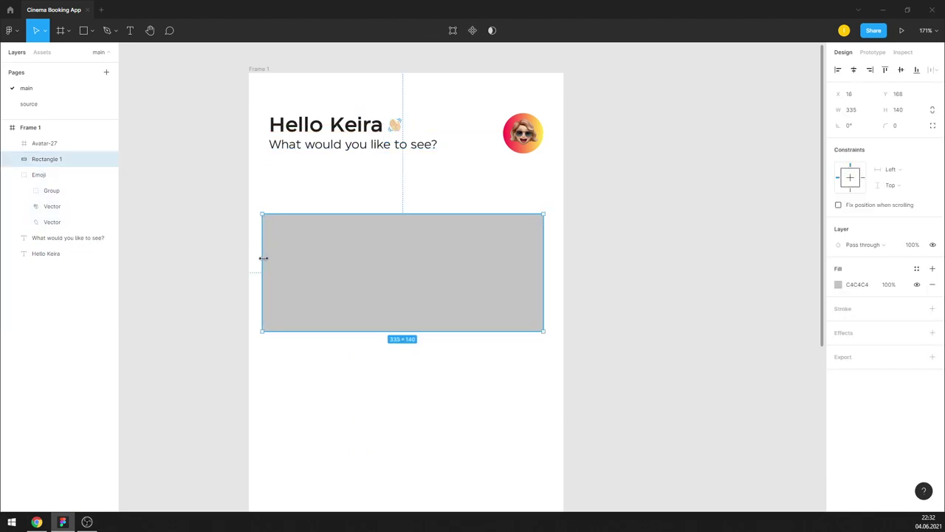
pyautogui.moveTo(345, 331)
pyautogui.mouseDown()
pyautogui.moveTo(345, 254)
pyautogui.moveTo(340, 271)
pyautogui.mouseUp()
# Step: Round the rectangle's corners to a 12 px radius
pyautogui.scroll(-3, 570, 256)
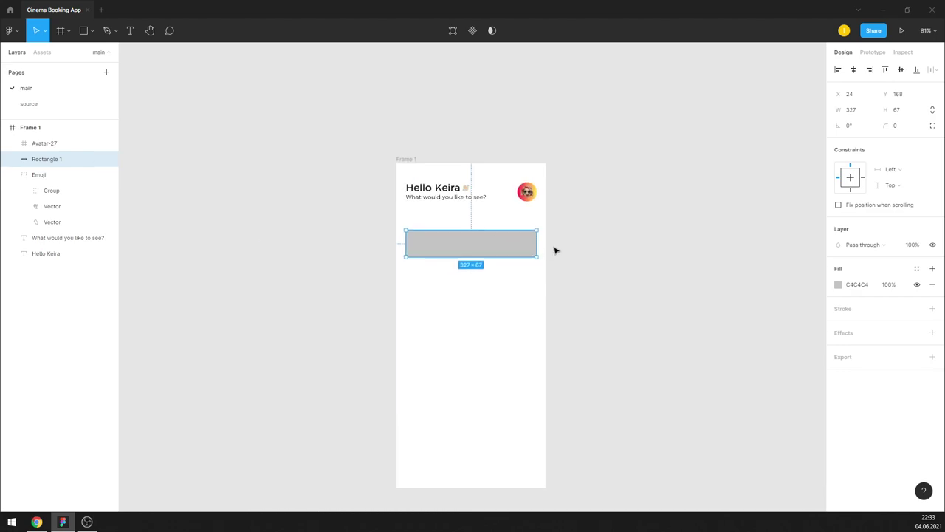
pyautogui.scroll(3, 383, 238)
pyautogui.moveTo(893, 128); pyautogui.dragTo(909, 125)
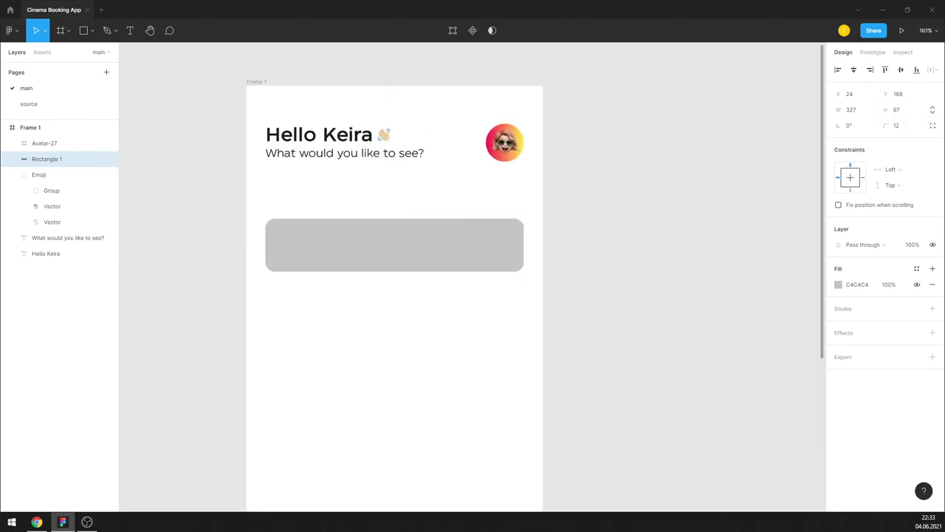
# Step: Smooth the box's corners, hide its grey fill and add a stroke in the gr 1 colour style
pyautogui.click(932, 126)
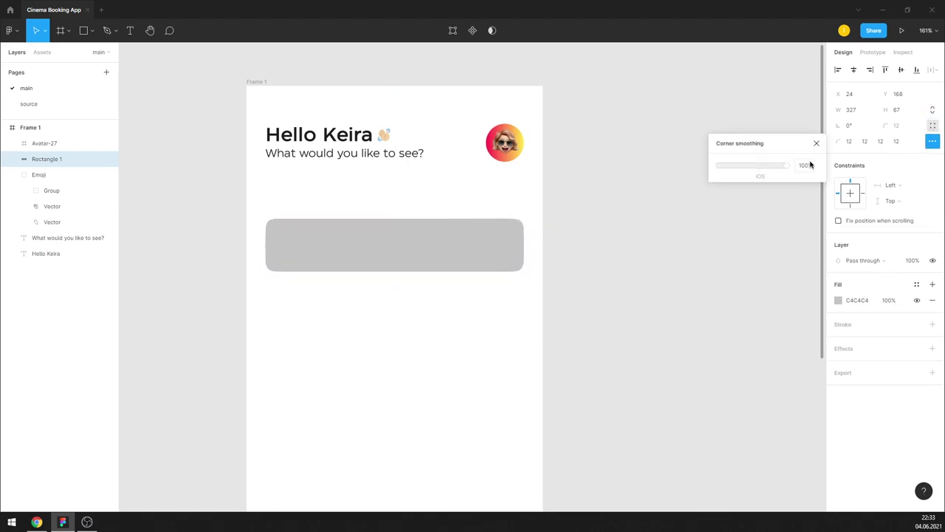
pyautogui.click(816, 143)
pyautogui.hotkey('ctrl', 'z')
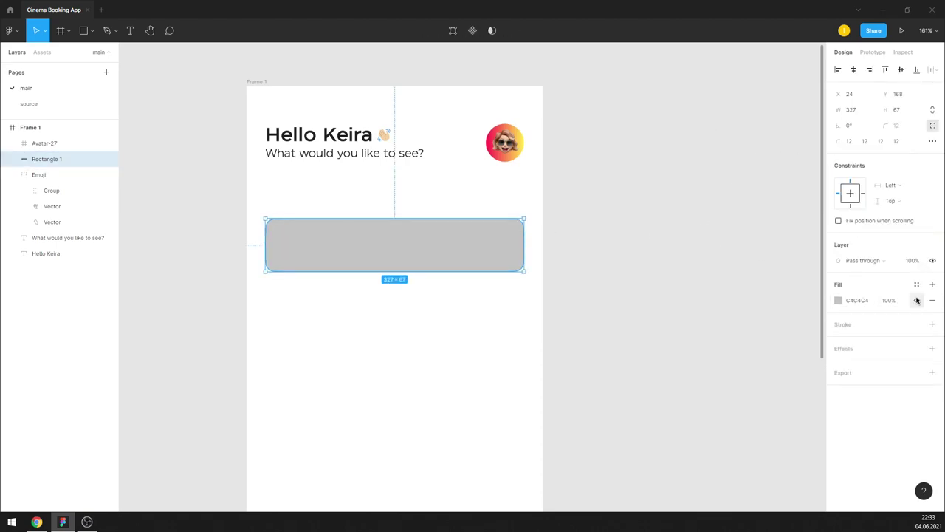
pyautogui.click(917, 301)
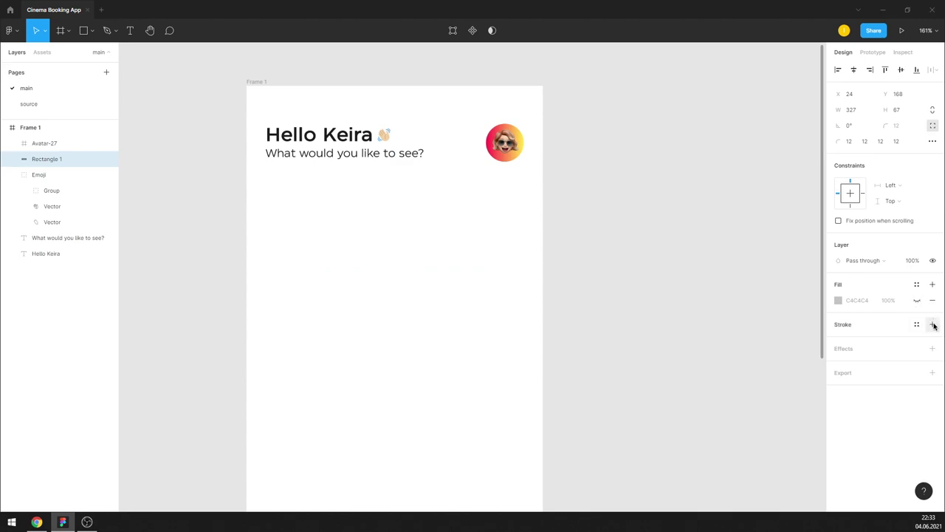
pyautogui.click(932, 324)
pyautogui.click(916, 324)
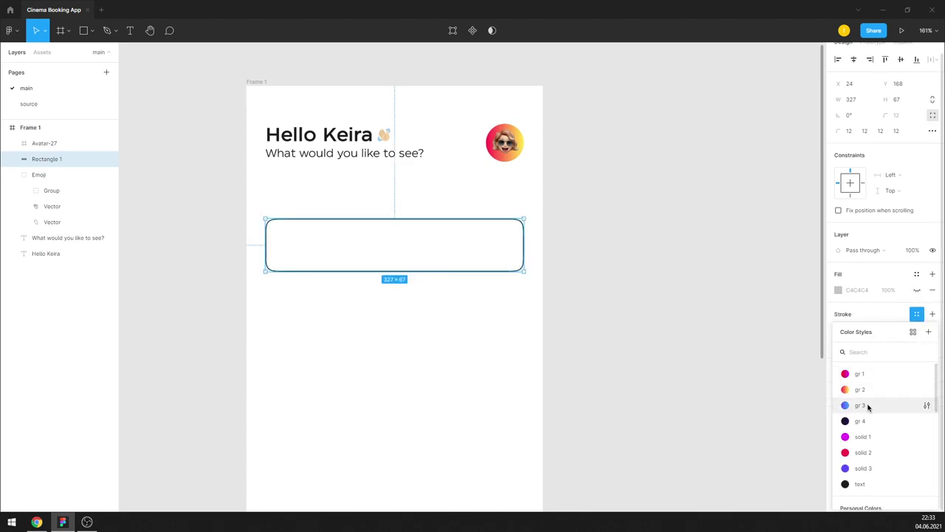
pyautogui.click(861, 371)
pyautogui.click(663, 313)
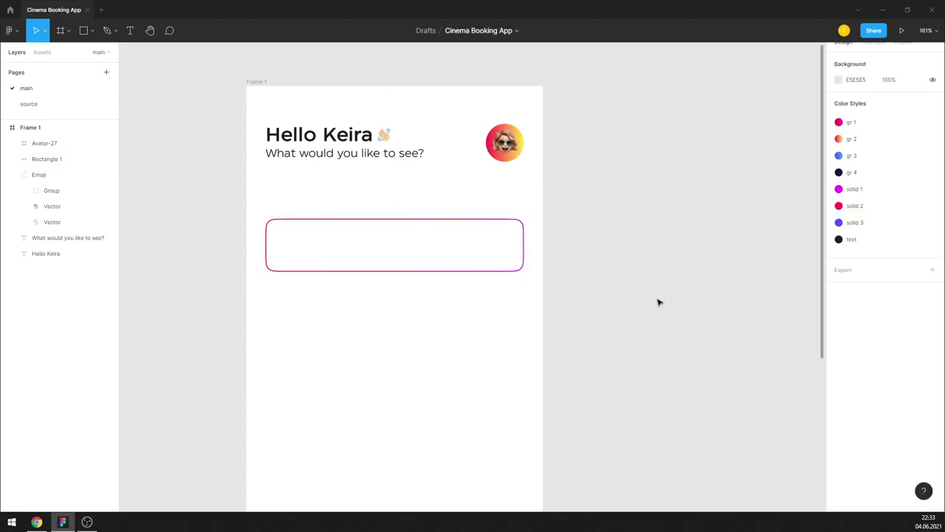
# Step: Place a copy of the 'What would you like to see?' subtitle inside the search box
pyautogui.scroll(1, 489, 243)
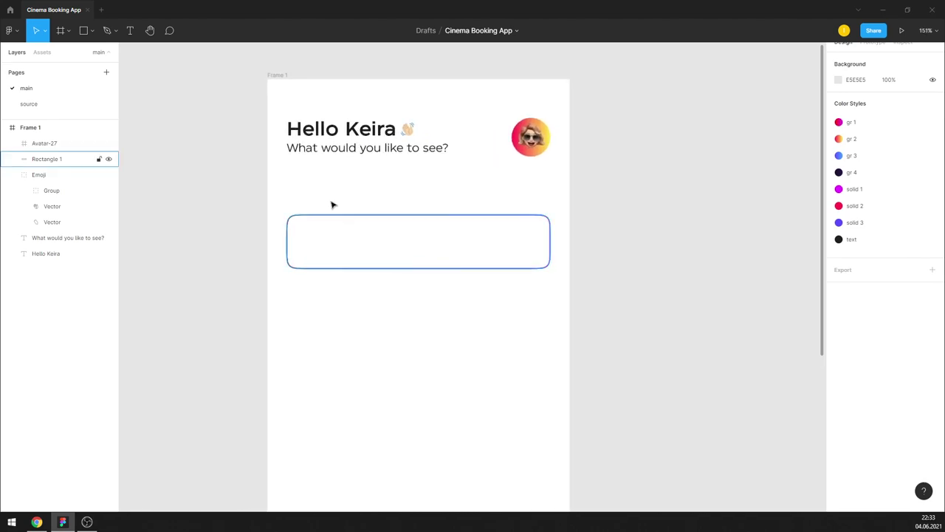
pyautogui.click(345, 152)
pyautogui.moveTo(345, 151); pyautogui.dragTo(364, 243)
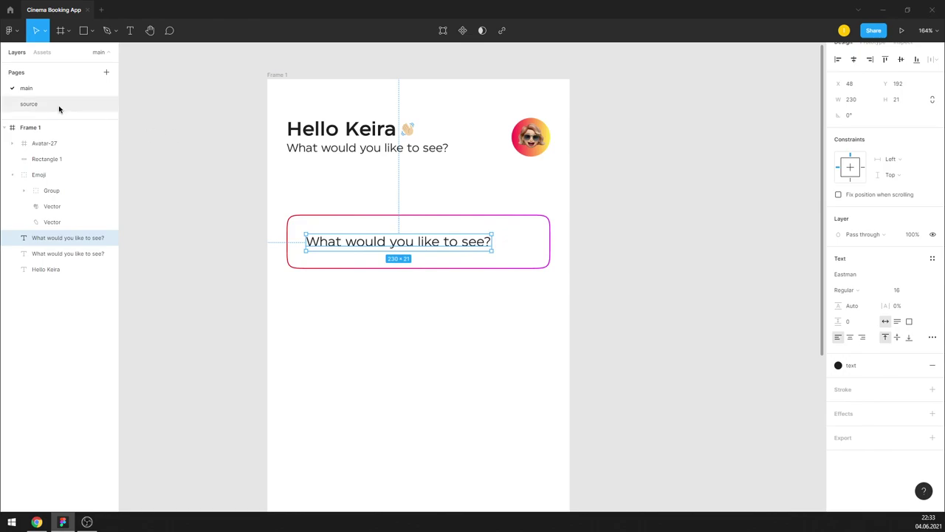
# Step: Cut the icon set from the source page
pyautogui.click(29, 104)
pyautogui.moveTo(575, 378); pyautogui.dragTo(747, 507)
pyautogui.hotkey('ctrl', 'x')
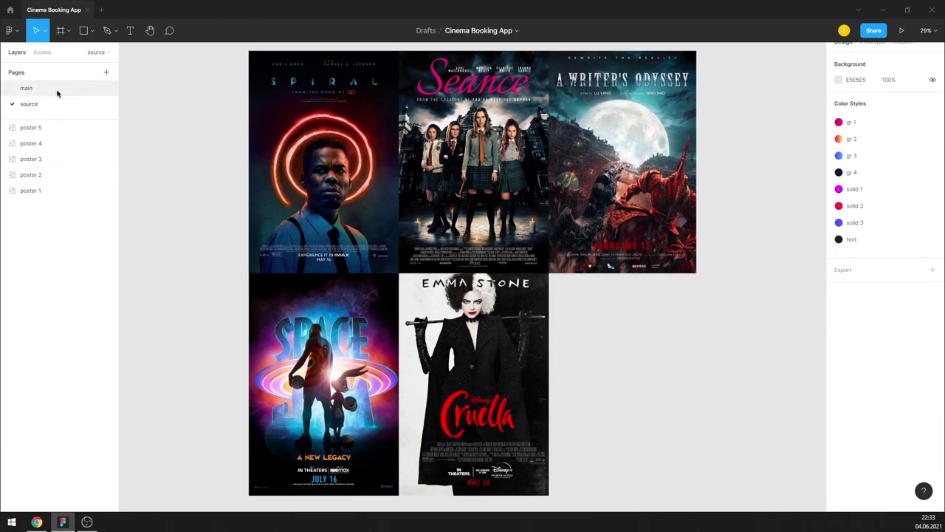
# Step: Paste the icon set onto the main page and position it above the phone frame
pyautogui.click(26, 88)
pyautogui.hotkey('ctrl', 'v')
pyautogui.moveTo(470, 262); pyautogui.dragTo(644, 187)
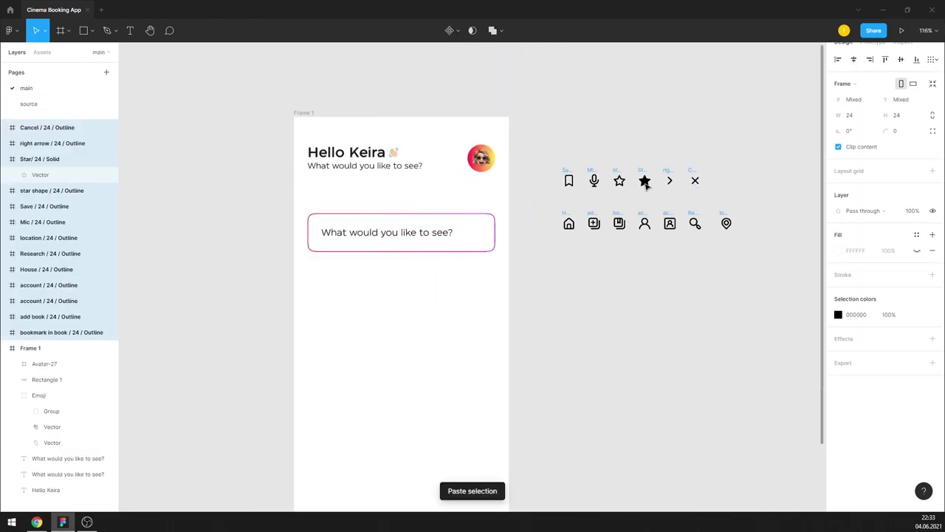
pyautogui.press('Escape')
pyautogui.keyDown('ctrl'); pyautogui.scroll(2, 560, 203); pyautogui.keyUp('ctrl')
pyautogui.moveTo(553, 148); pyautogui.dragTo(754, 264)
pyautogui.moveTo(734, 213)
pyautogui.mouseDown()
pyautogui.moveTo(261, 189)
pyautogui.moveTo(692, 231)
pyautogui.mouseUp()
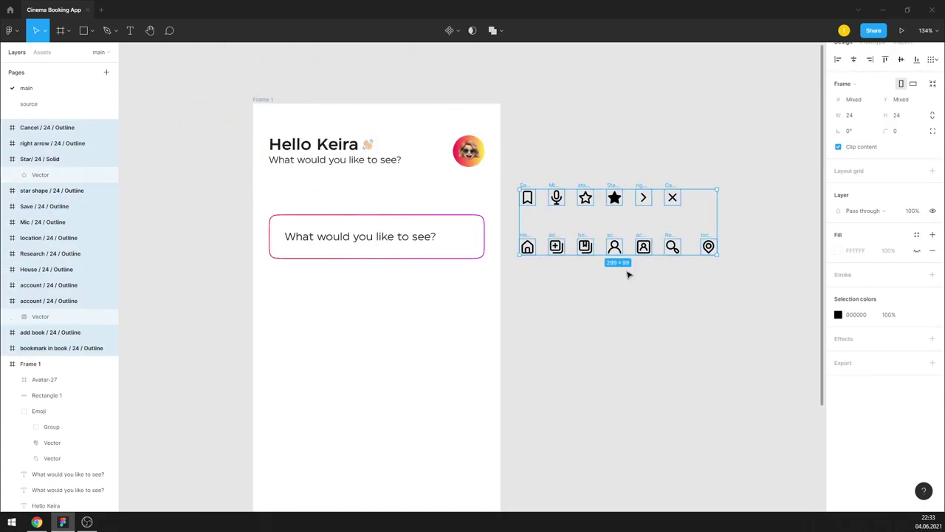
pyautogui.scroll(3, 597, 404)
pyautogui.moveTo(591, 419)
pyautogui.mouseDown()
pyautogui.moveTo(391, 207)
pyautogui.moveTo(351, 214)
pyautogui.mouseUp()
pyautogui.click(401, 219)
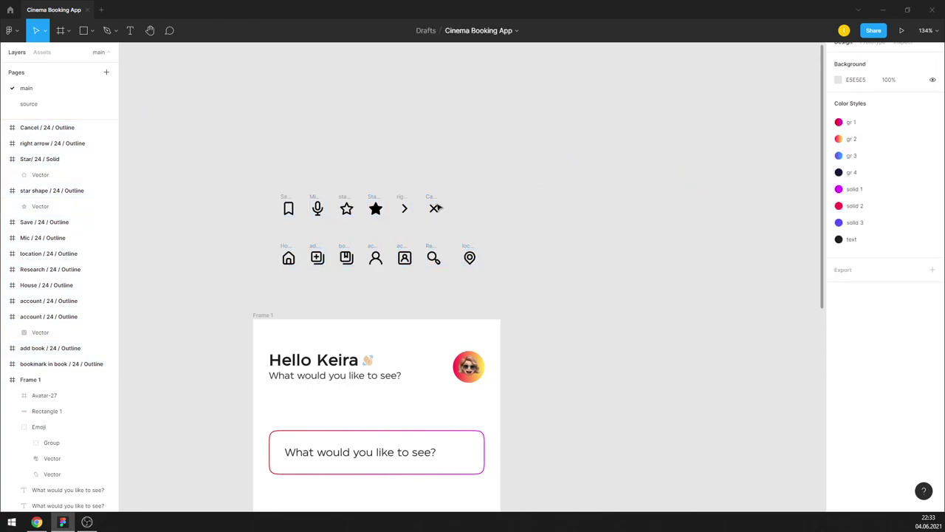
pyautogui.scroll(-1, 401, 220)
# Step: Move the Research magnifier icon into Frame 1 above the search box
pyautogui.click(433, 246)
pyautogui.moveTo(434, 246); pyautogui.dragTo(287, 399)
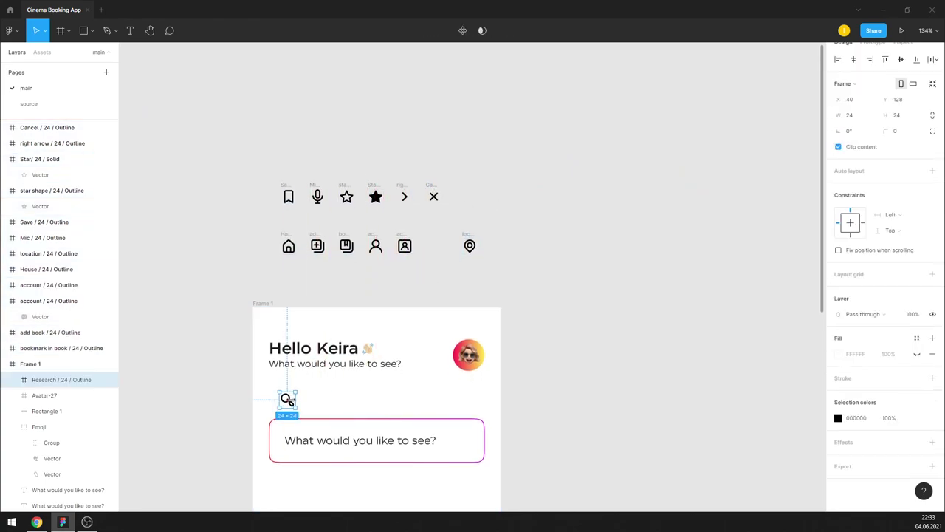
pyautogui.doubleClick(289, 401)
pyautogui.click(917, 242)
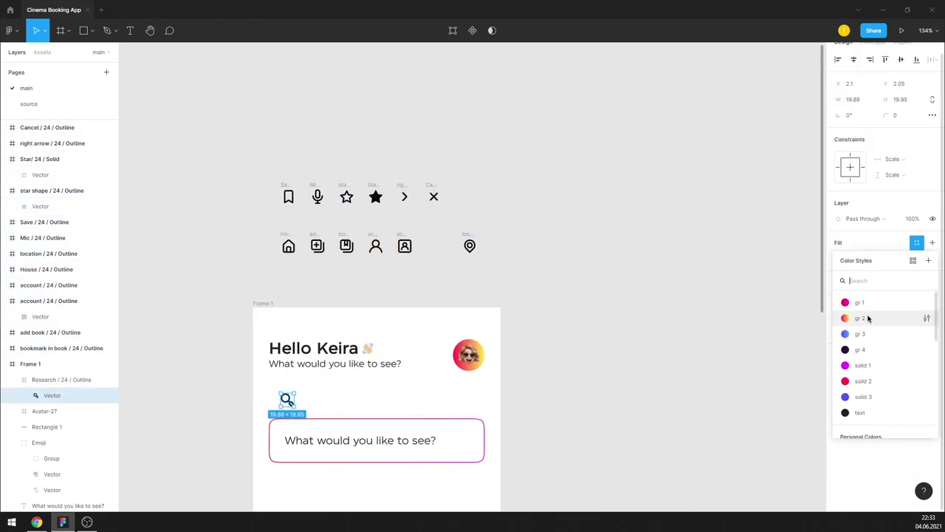
pyautogui.click(860, 411)
pyautogui.click(630, 307)
# Step: Shift the prompt text right inside the search box
pyautogui.scroll(1, 374, 268)
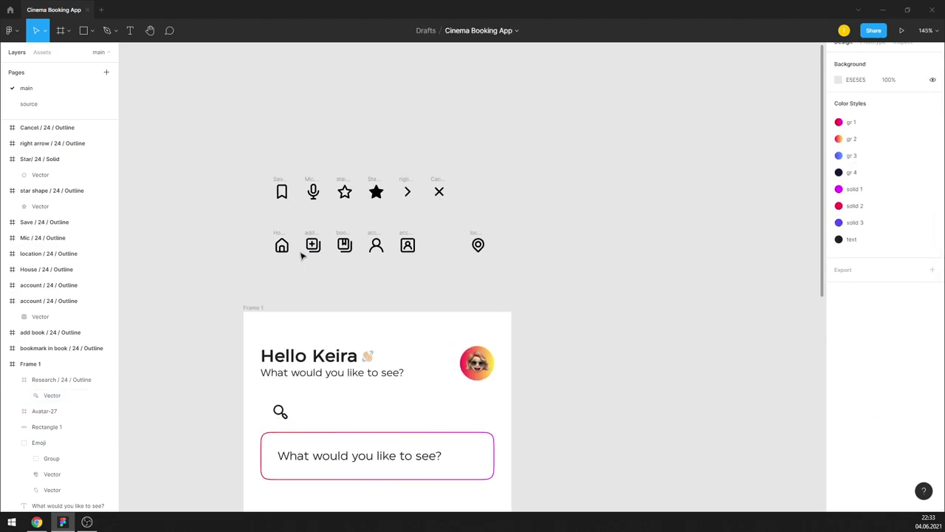
pyautogui.scroll(-3, 326, 281)
pyautogui.scroll(3, 326, 280)
pyautogui.moveTo(291, 347); pyautogui.dragTo(335, 347)
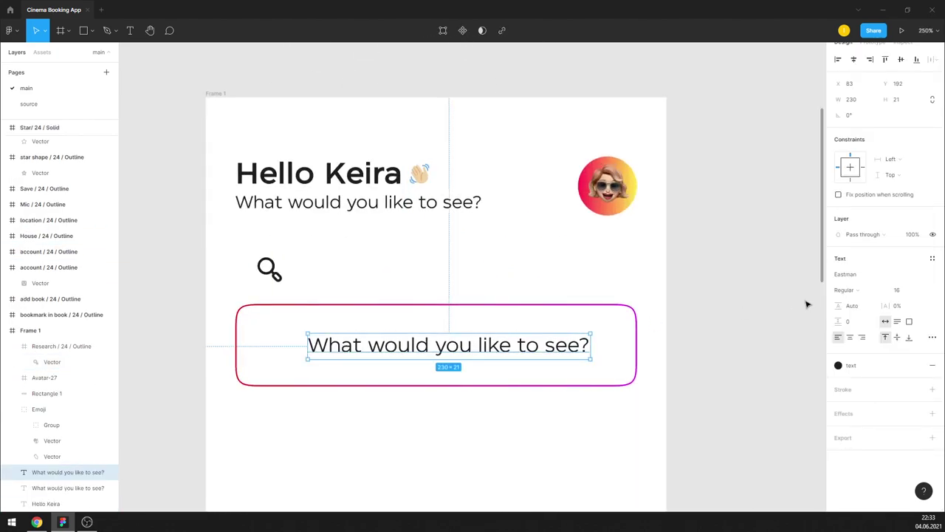
# Step: Place the magnifier inside the search box before the placeholder and shift the text beside it
pyautogui.moveTo(273, 274); pyautogui.dragTo(273, 350)
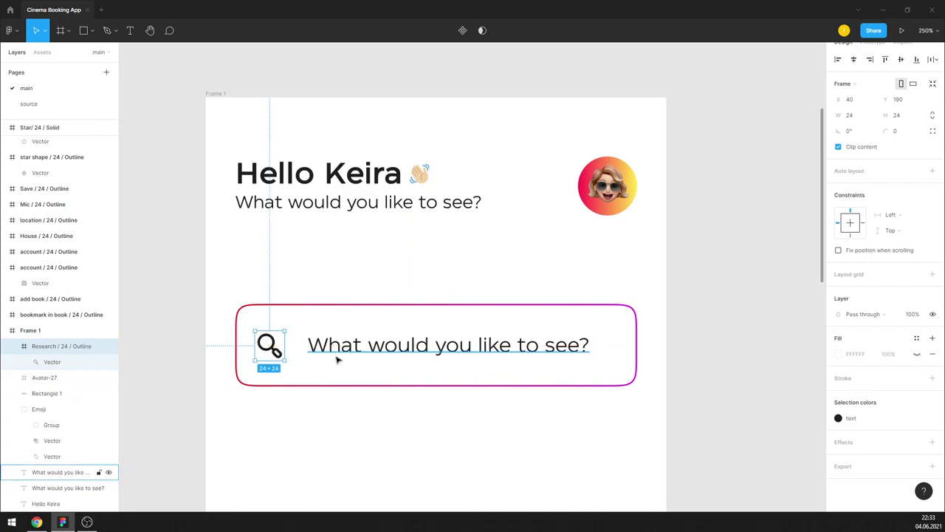
pyautogui.doubleClick(336, 354)
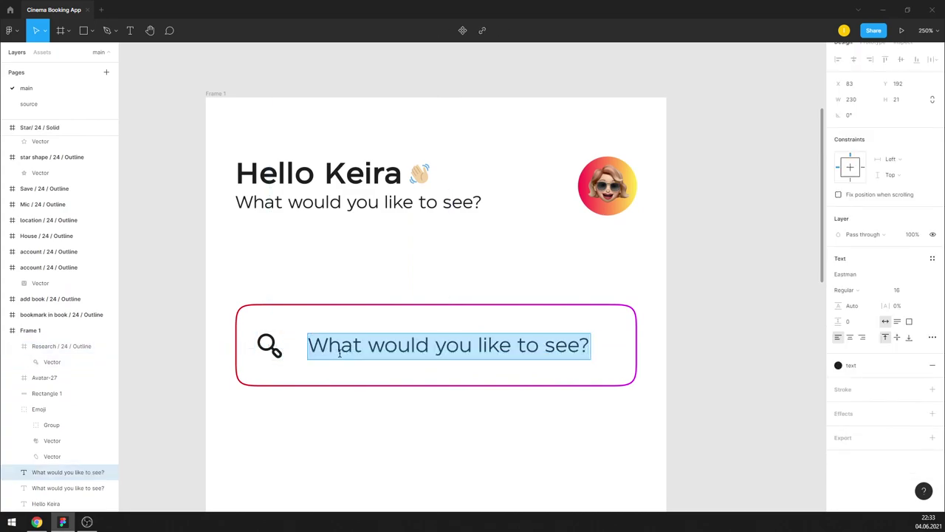
pyautogui.press('Escape')
pyautogui.moveTo(342, 338)
pyautogui.mouseDown()
pyautogui.moveTo(337, 344)
pyautogui.moveTo(367, 323)
pyautogui.mouseUp()
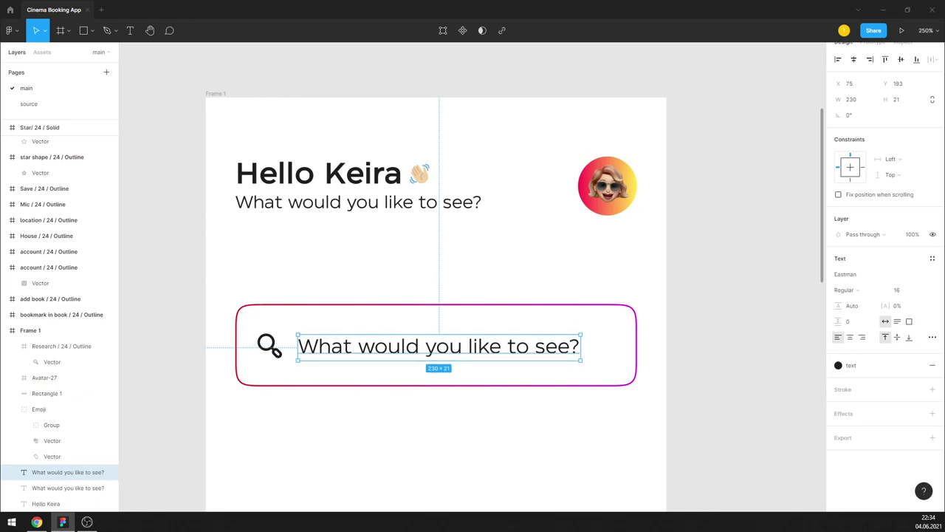
# Step: Try new placeholder wording, then undo it to keep 'What would you like to see?'
pyautogui.doubleClick(500, 347)
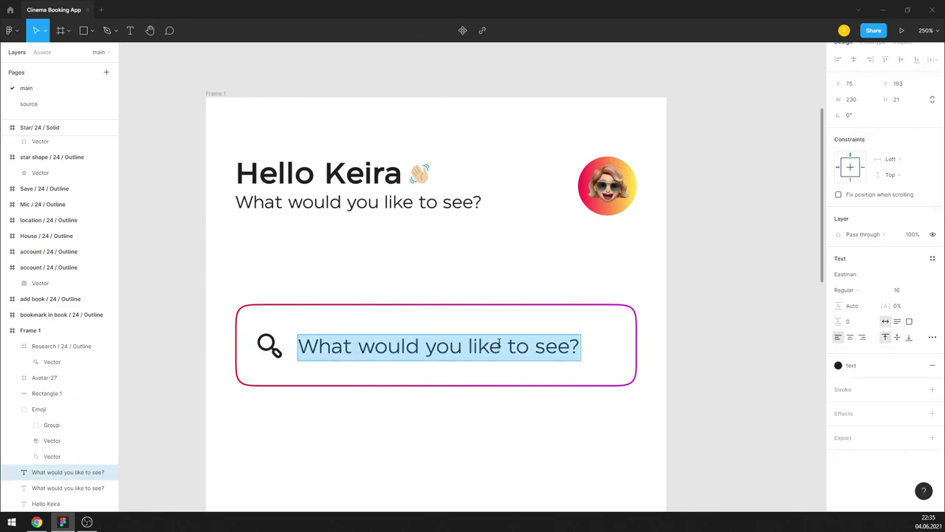
pyautogui.hotkey('ctrl', 'v')
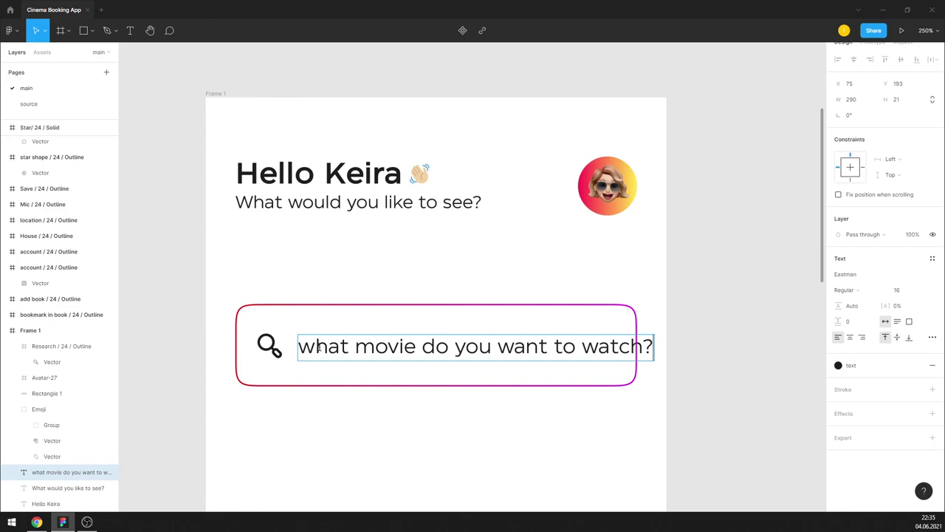
pyautogui.scroll(-5, 543, 329)
pyautogui.scroll(2, 561, 374)
pyautogui.hotkey('ctrl', 'z')
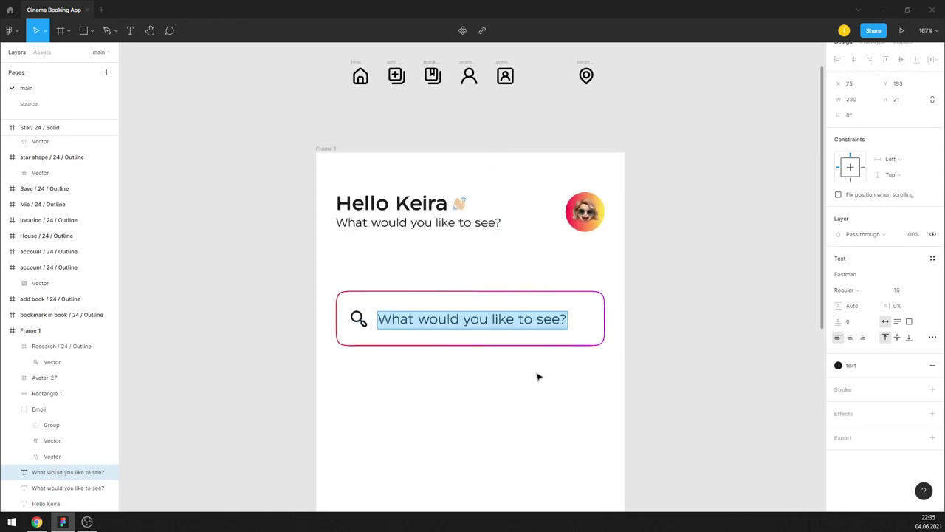
pyautogui.press('Escape')
pyautogui.scroll(3, 536, 384)
pyautogui.scroll(-1, 544, 325)
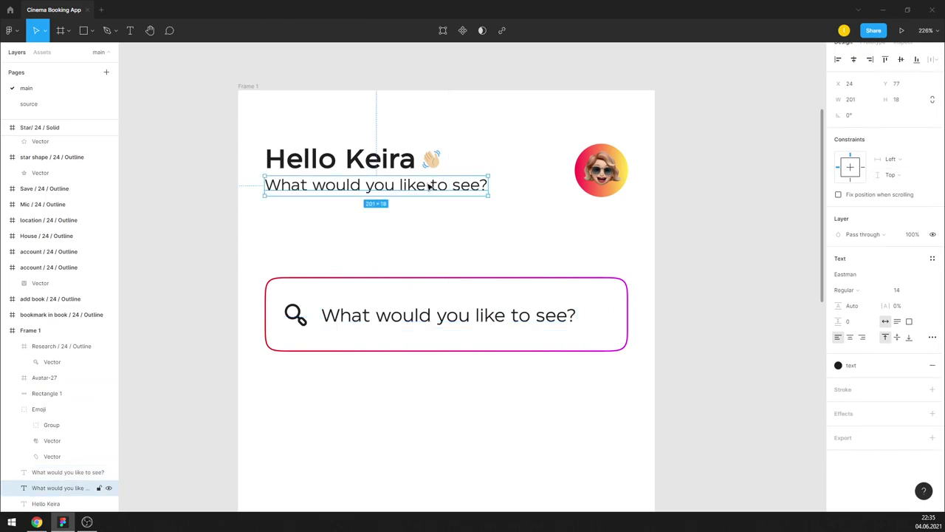
# Step: Replace the subtitle under the greeting with a box-office line
pyautogui.doubleClick(433, 185)
pyautogui.hotkey('ctrl', 'v')
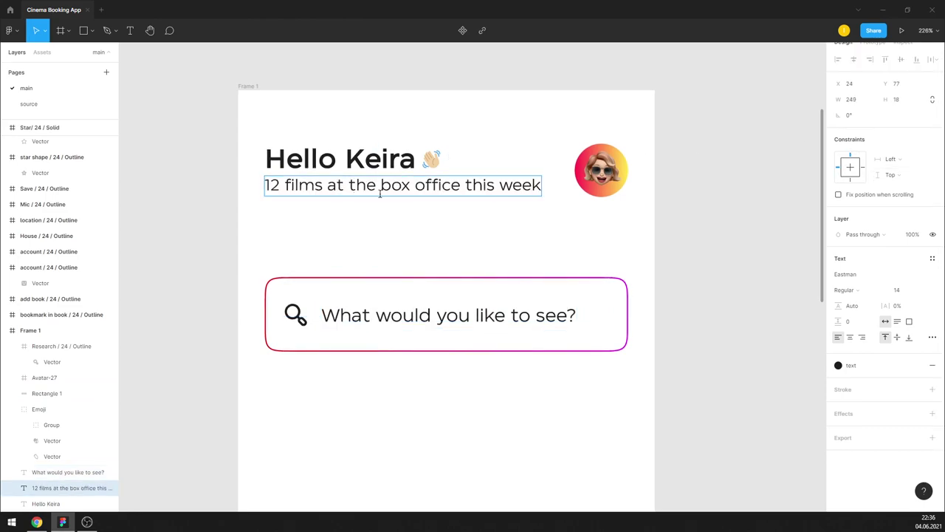
pyautogui.click(737, 275)
pyautogui.scroll(-5, 333, 184)
pyautogui.scroll(2, 317, 182)
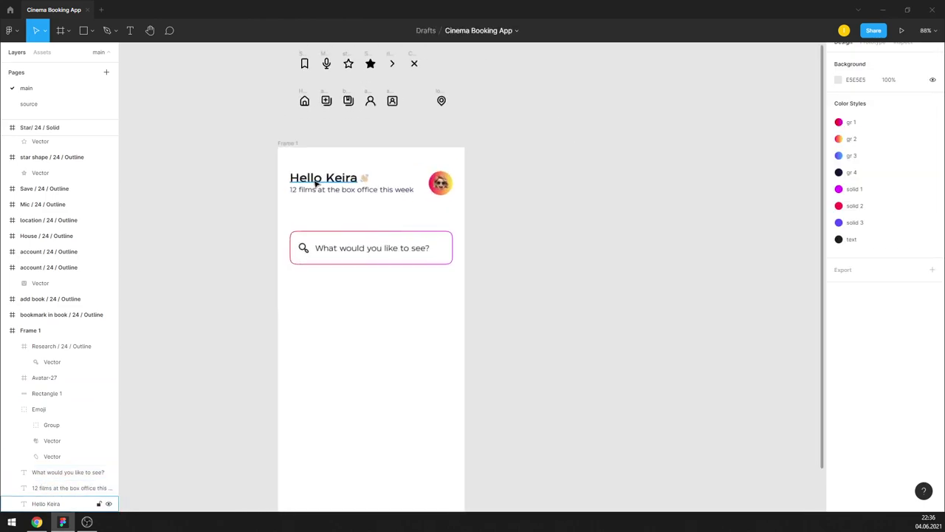
pyautogui.scroll(3, 319, 180)
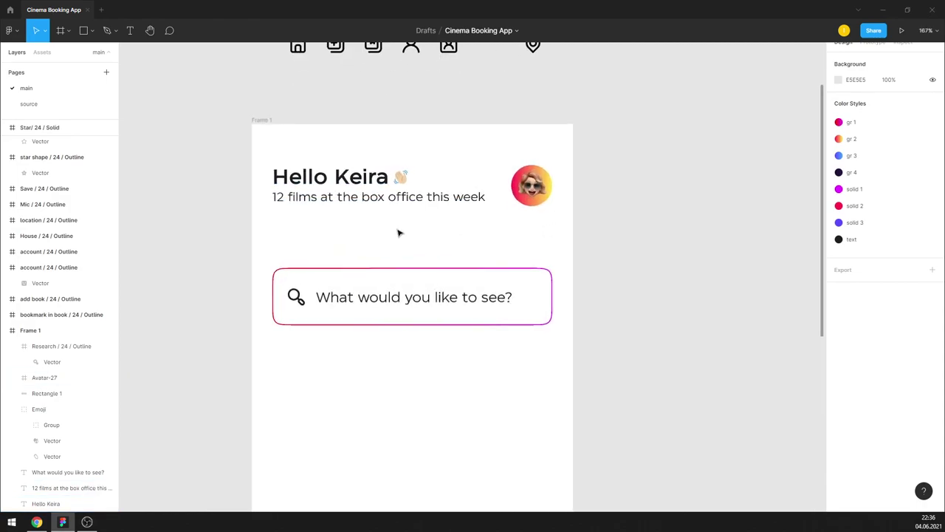
pyautogui.scroll(1, 398, 233)
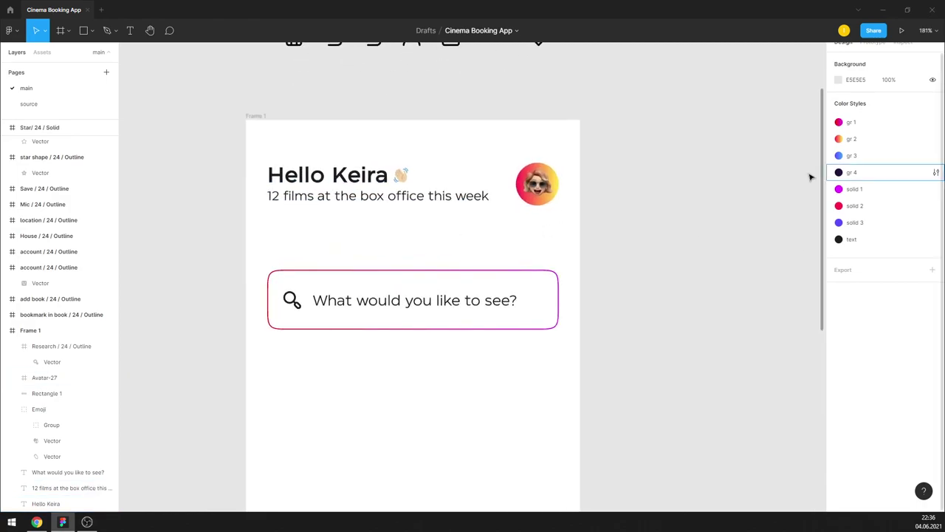
# Step: Reword the subtitle to describe today's films in the cinema
pyautogui.click(396, 196)
pyautogui.doubleClick(396, 196)
pyautogui.hotkey('ctrl', 'v')
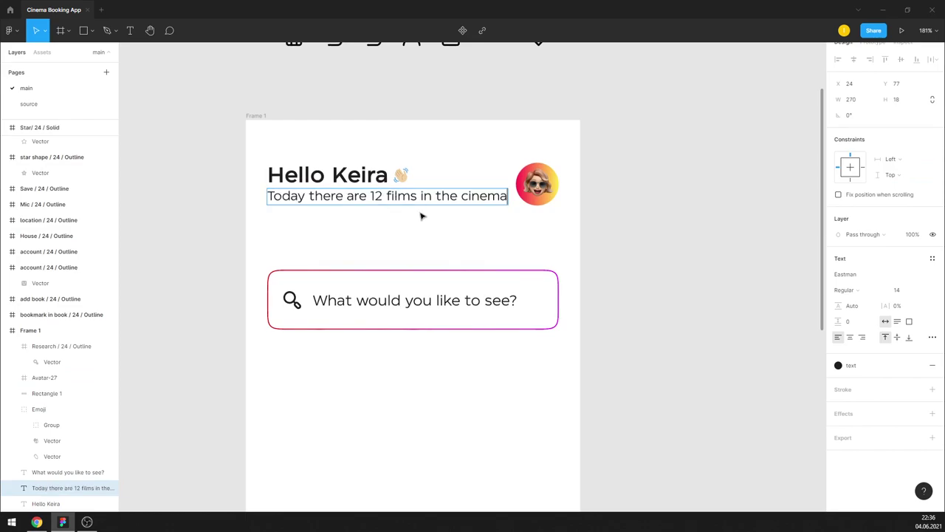
pyautogui.click(613, 199)
pyautogui.scroll(-5, 414, 221)
pyautogui.scroll(5, 430, 203)
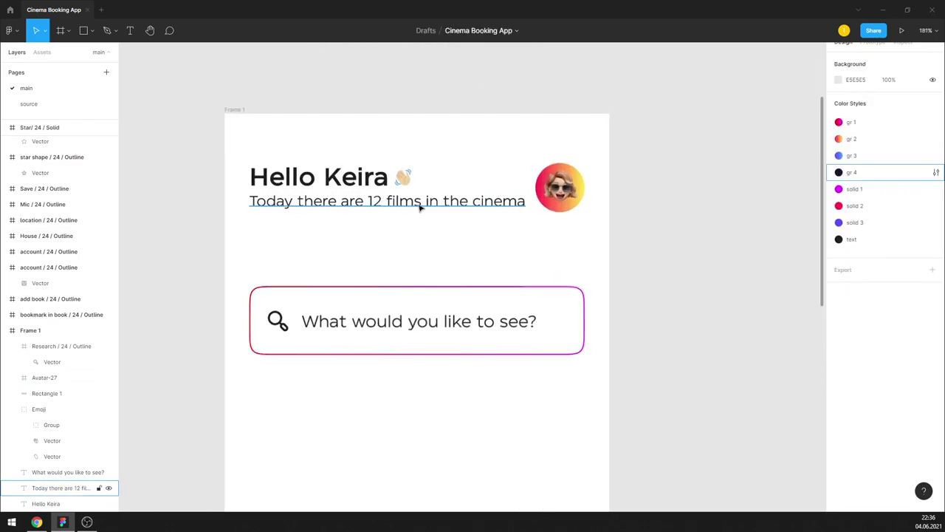
# Step: Delete 'in the cinema' so the subtitle reads 'Today there are 12 films'
pyautogui.doubleClick(430, 203)
pyautogui.moveTo(432, 198); pyautogui.dragTo(567, 208)
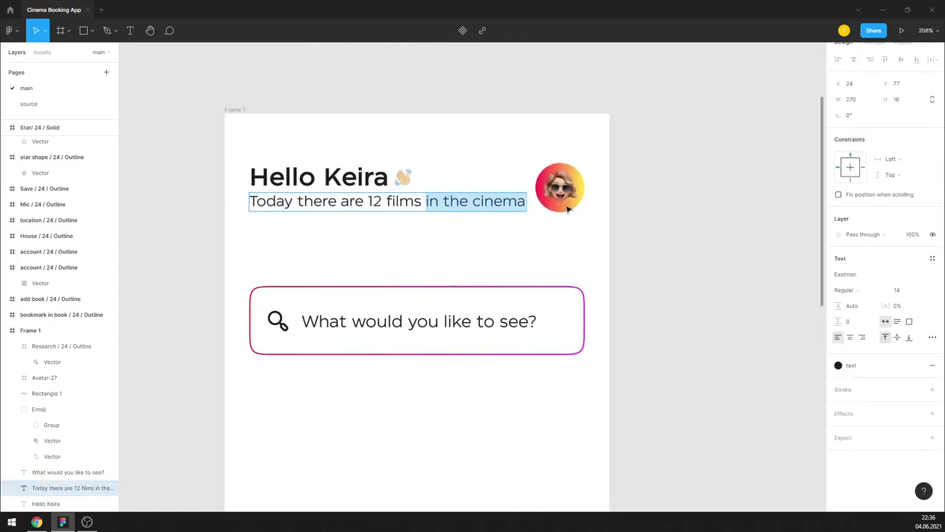
pyautogui.press('BackSpace')
pyautogui.click(679, 189)
pyautogui.scroll(-5, 426, 213)
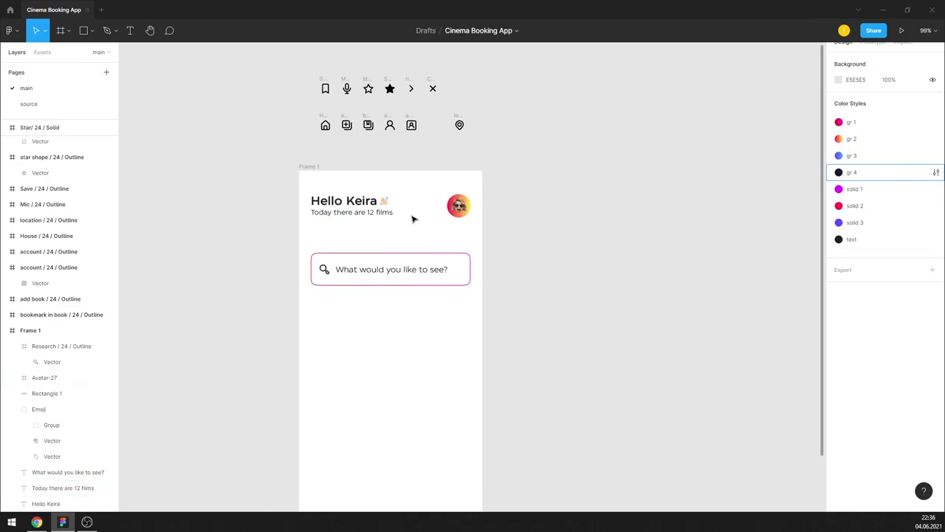
pyautogui.scroll(3, 373, 231)
pyautogui.scroll(2, 376, 300)
pyautogui.click(376, 301)
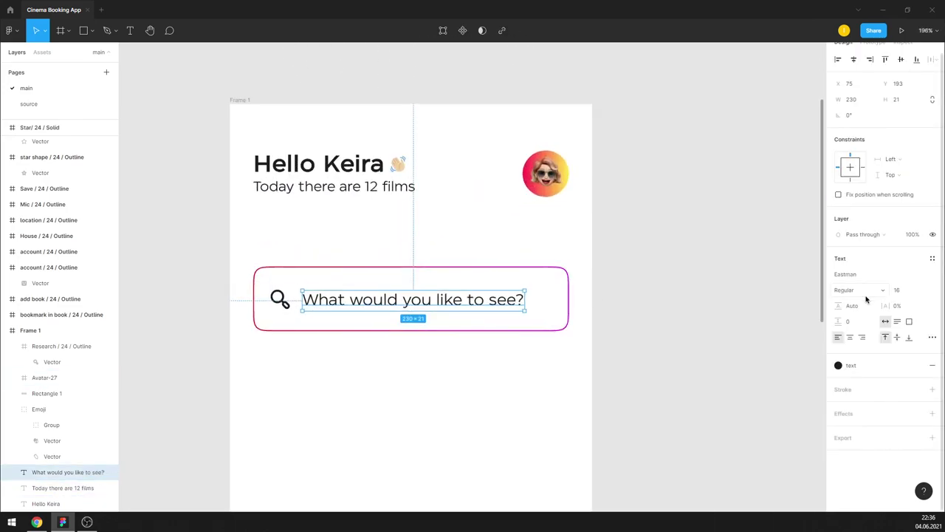
# Step: Set the search placeholder to font size 14, trying Variable and Medium weights
pyautogui.press('Return')
pyautogui.click(872, 293)
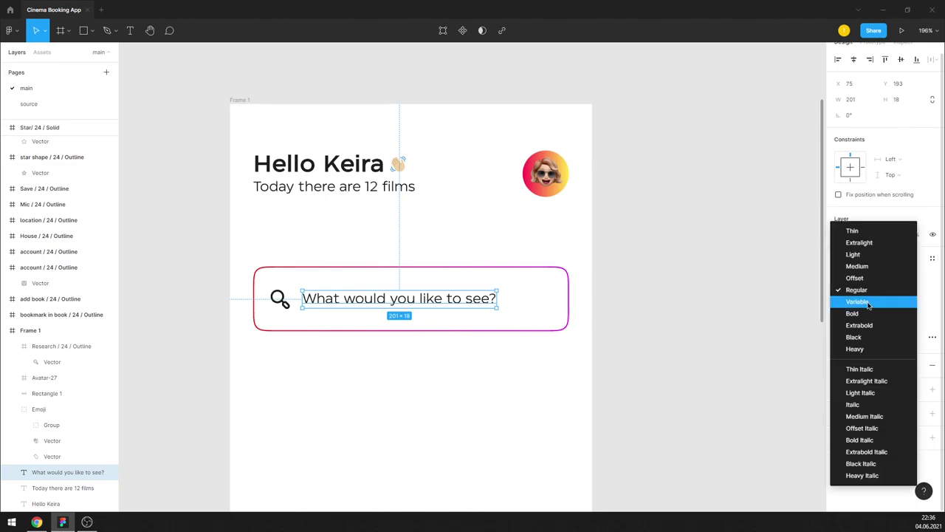
pyautogui.click(870, 301)
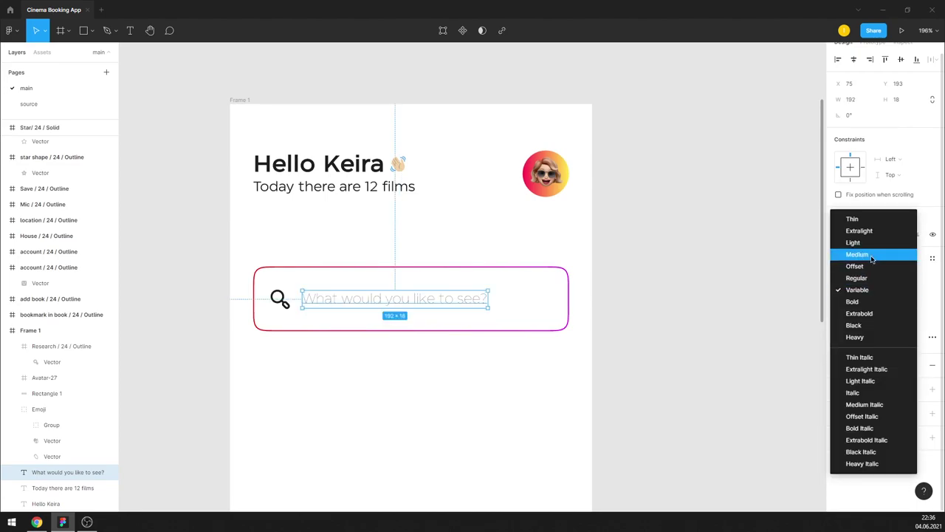
pyautogui.click(858, 251)
pyautogui.click(744, 275)
# Step: Settle the placeholder on Regular weight after trying Light and Medium
pyautogui.click(452, 303)
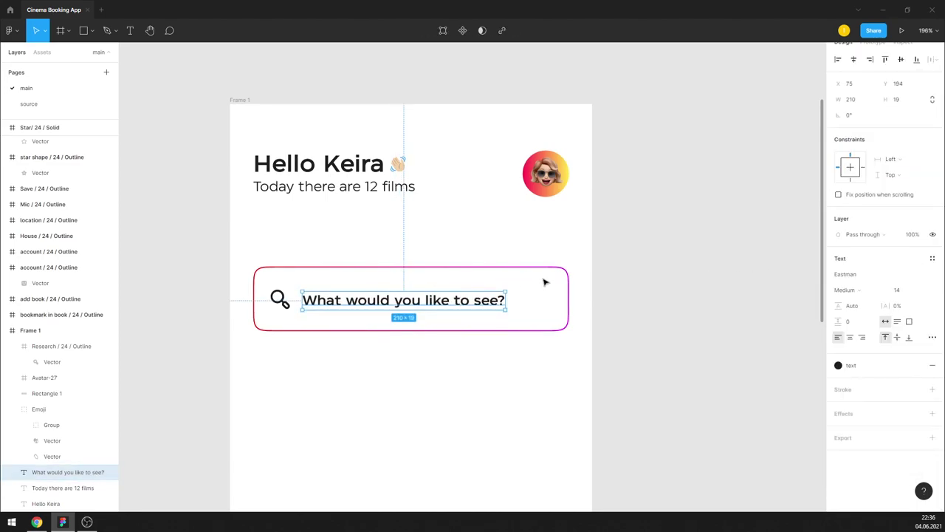
pyautogui.click(861, 291)
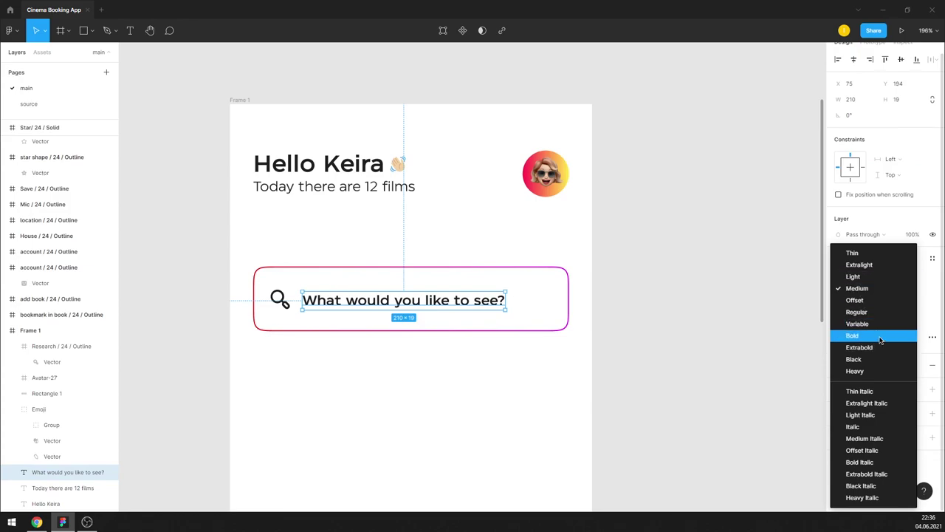
pyautogui.click(880, 281)
pyautogui.click(863, 290)
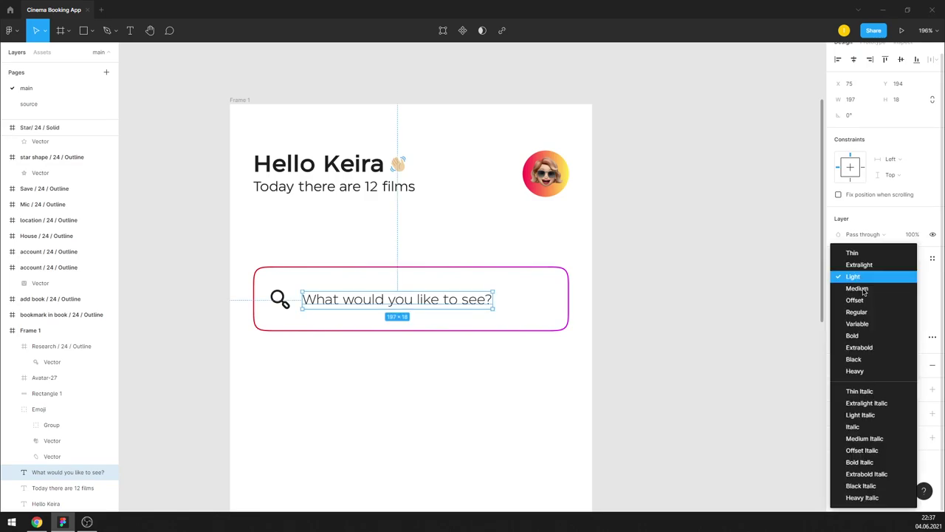
pyautogui.click(863, 292)
pyautogui.click(868, 312)
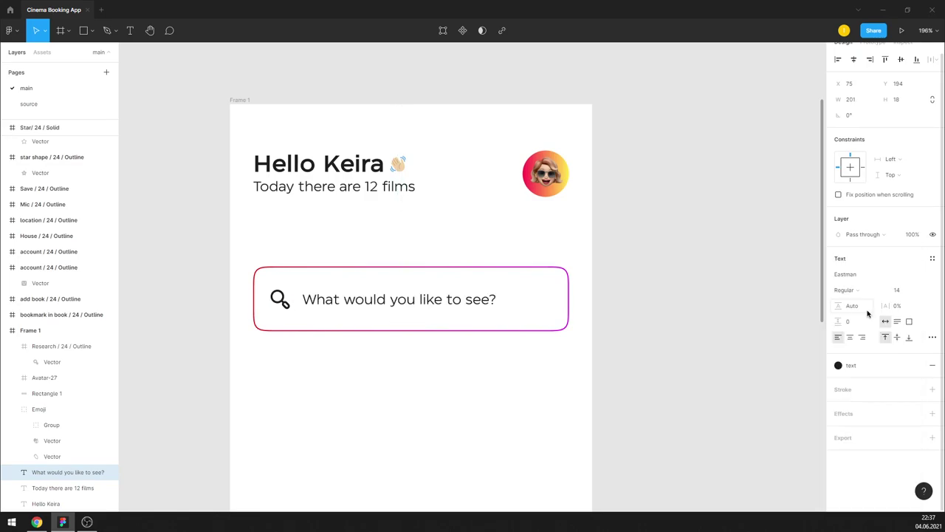
pyautogui.click(696, 302)
pyautogui.click(399, 302)
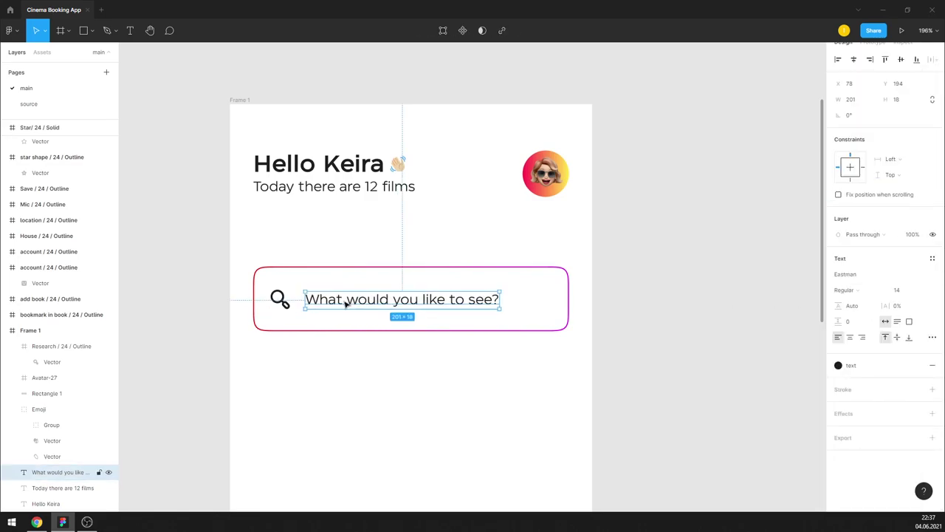
pyautogui.click(292, 304)
# Step: Move the magnifier to the box's right end and the size-16 placeholder to its left
pyautogui.moveTo(285, 303); pyautogui.dragTo(544, 318)
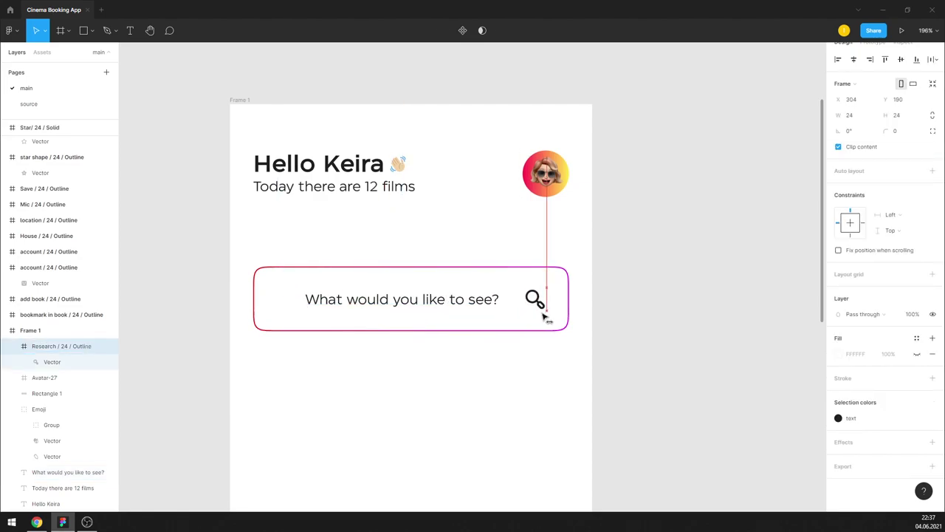
pyautogui.moveTo(485, 302); pyautogui.dragTo(448, 302)
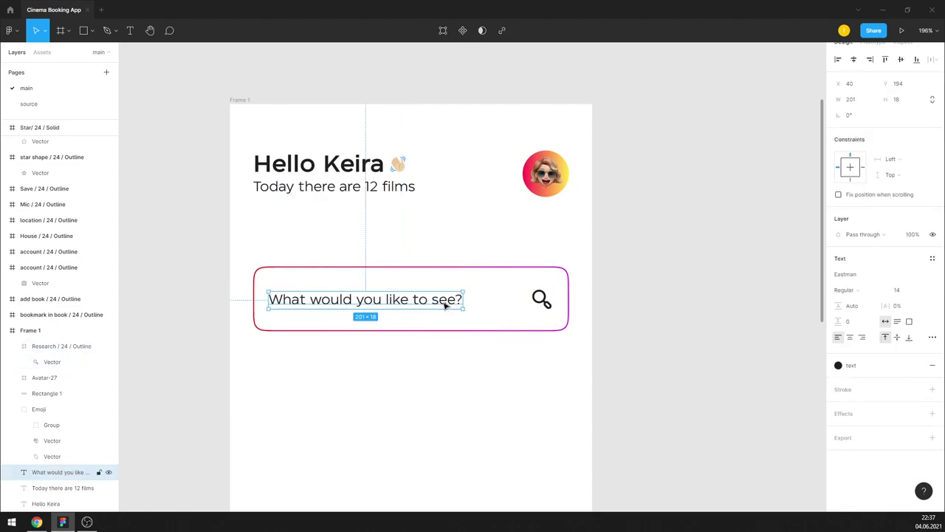
pyautogui.press('Return')
pyautogui.click(690, 298)
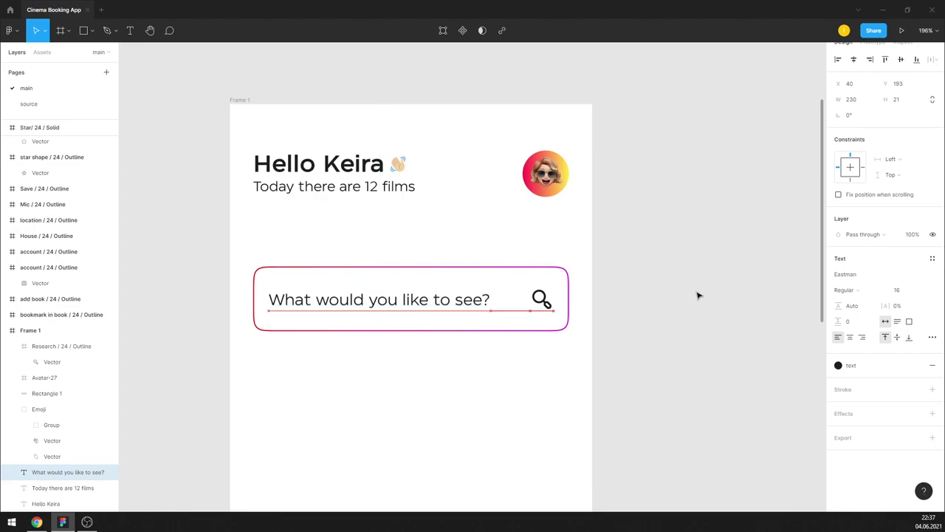
# Step: Shorten the search box to 327×60 and centre the text and icon vertically
pyautogui.click(447, 303)
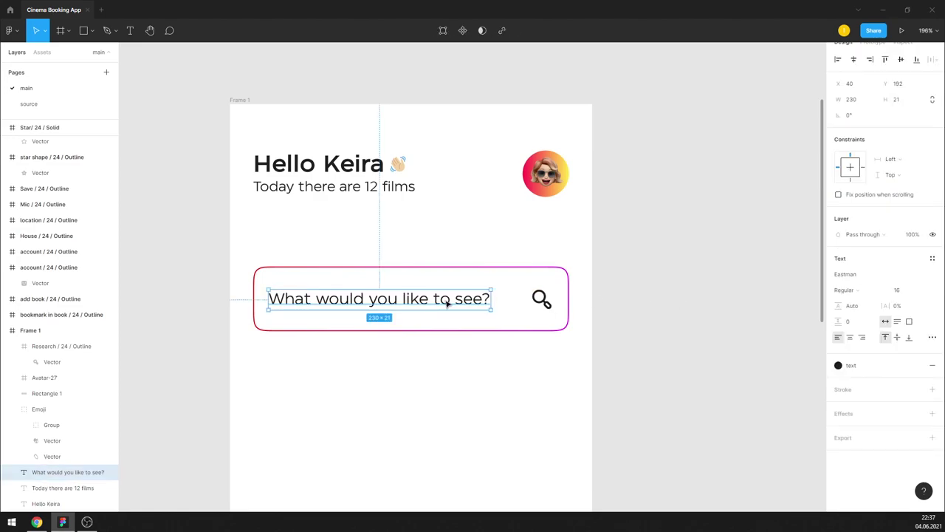
pyautogui.click(438, 331)
pyautogui.moveTo(431, 329); pyautogui.dragTo(432, 322)
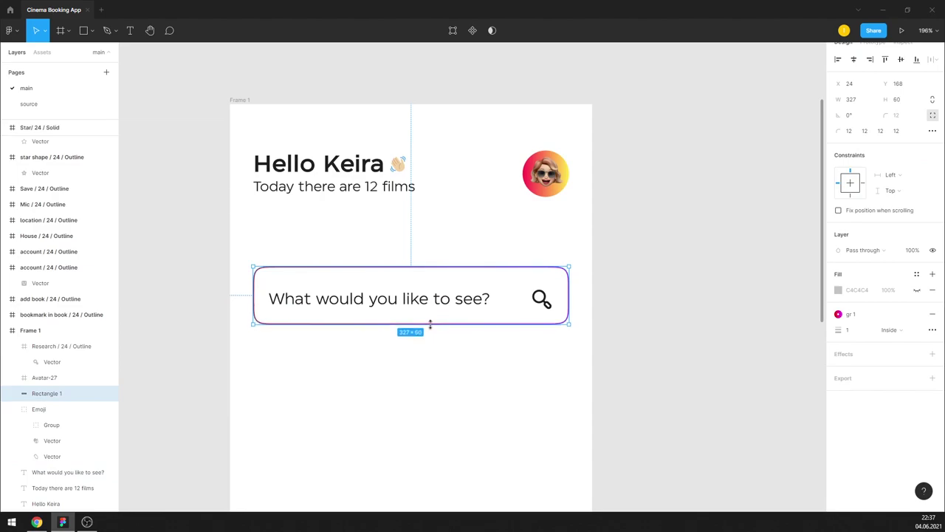
pyautogui.click(490, 348)
pyautogui.moveTo(496, 349); pyautogui.dragTo(433, 269)
pyautogui.moveTo(554, 371); pyautogui.dragTo(497, 265)
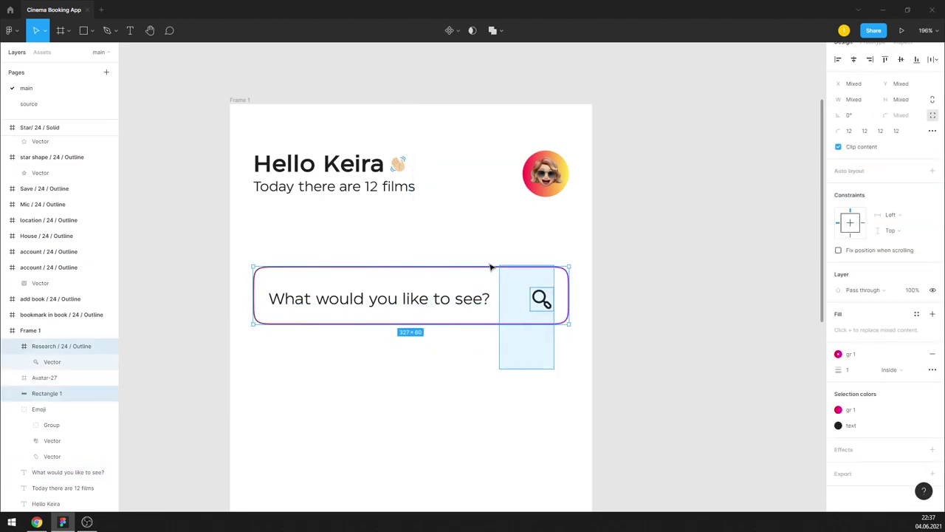
pyautogui.click(901, 59)
pyautogui.click(677, 232)
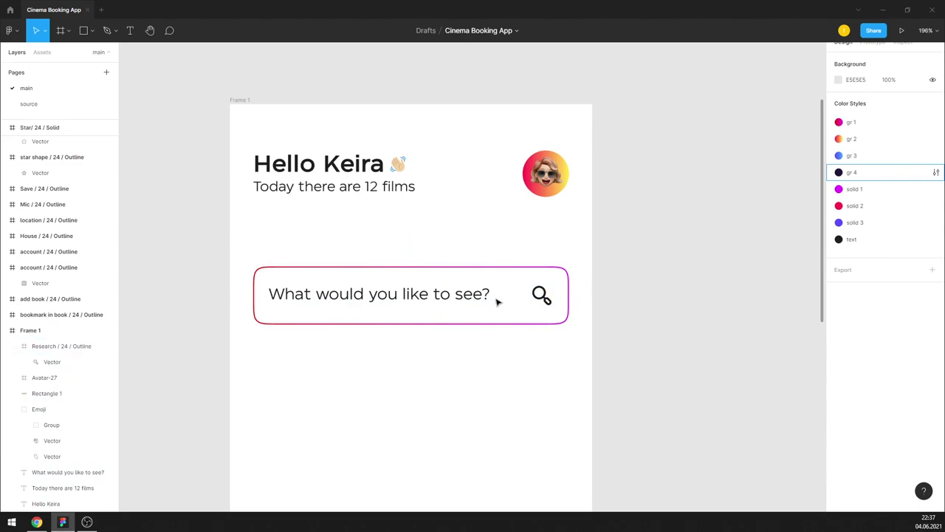
# Step: Nudge the placeholder text down and colour it with the gr 1 pink style
pyautogui.click(489, 299)
pyautogui.click(672, 258)
pyautogui.moveTo(475, 303); pyautogui.dragTo(476, 303)
pyautogui.click(920, 366)
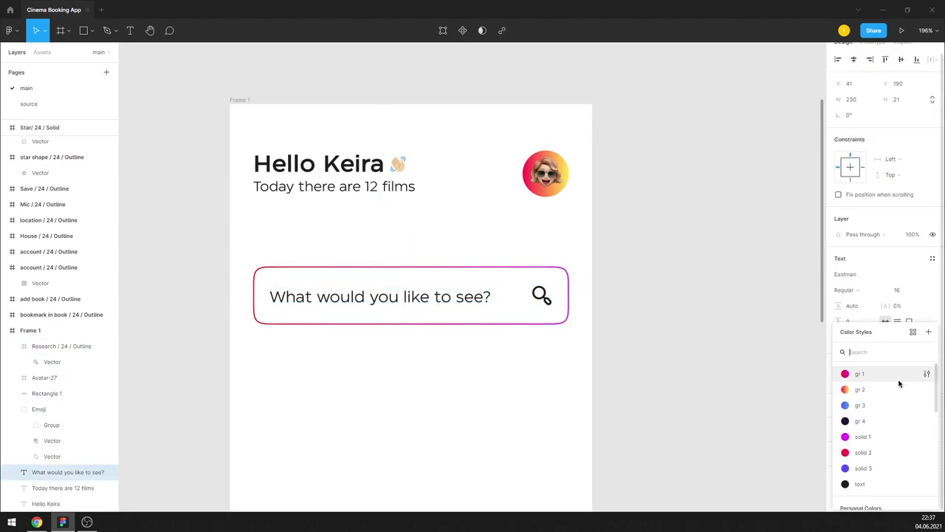
pyautogui.click(857, 372)
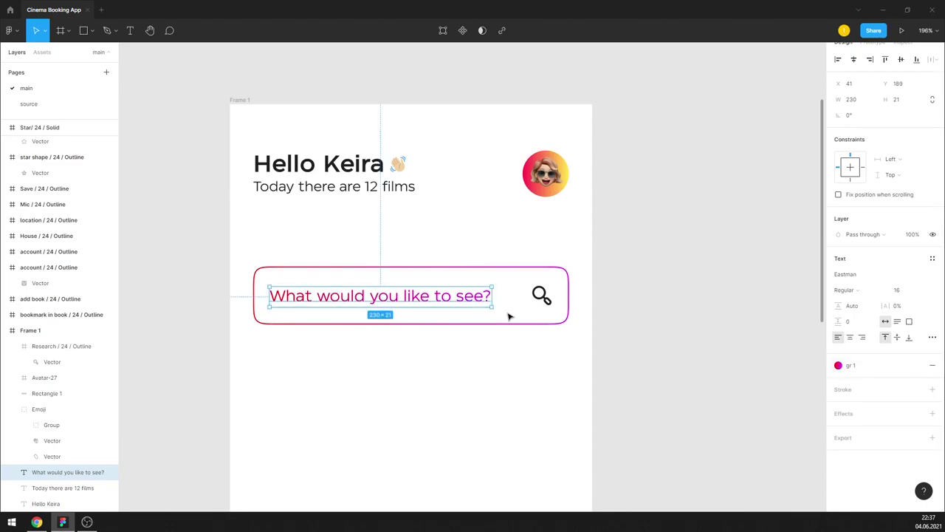
# Step: Colour the magnifier icon with the 'gr 1' pink colour style
pyautogui.doubleClick(542, 296)
pyautogui.click(917, 243)
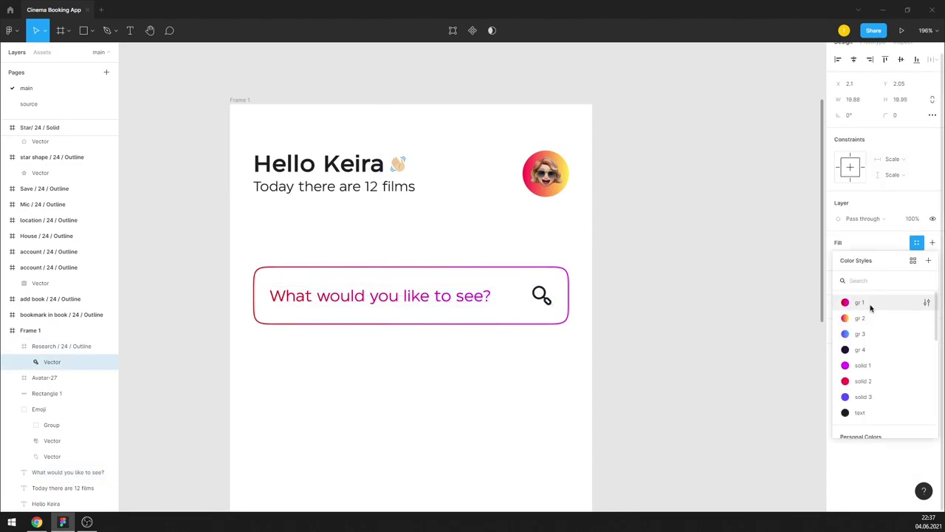
pyautogui.click(923, 302)
pyautogui.click(680, 330)
# Step: Try Medium and Extralight weights on the search prompt, then settle back on Regular
pyautogui.click(473, 299)
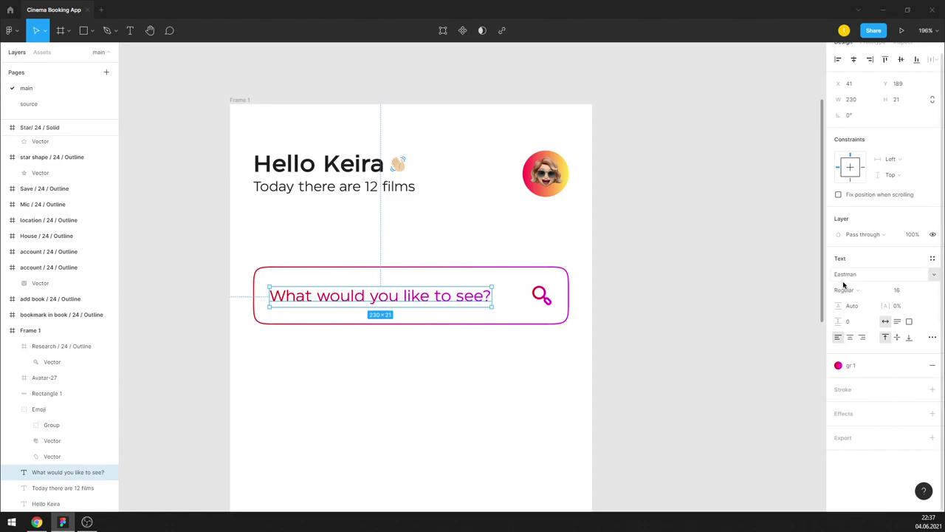
pyautogui.click(853, 290)
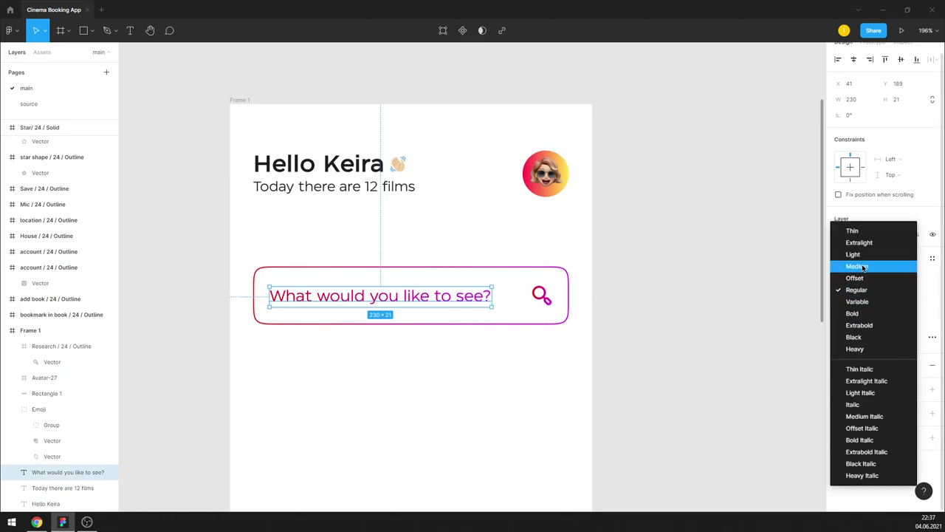
pyautogui.click(856, 266)
pyautogui.click(718, 286)
pyautogui.click(476, 294)
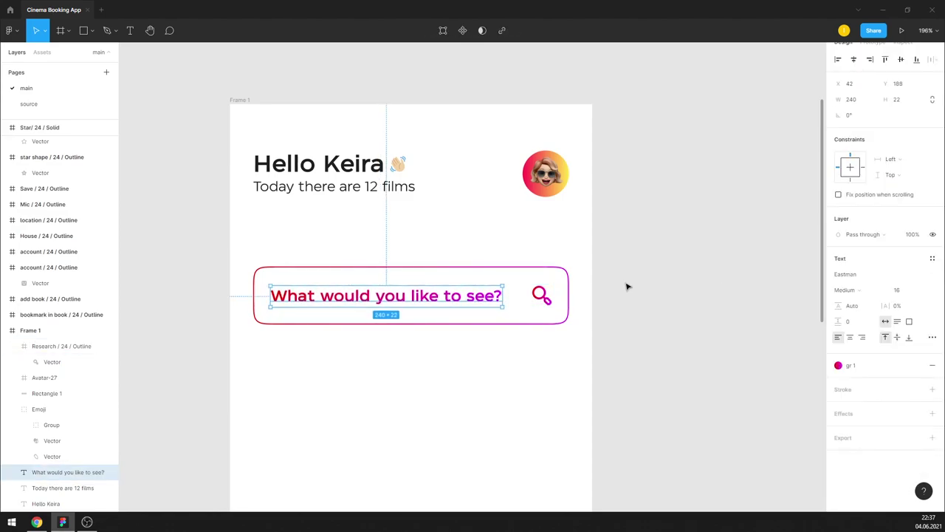
pyautogui.click(842, 290)
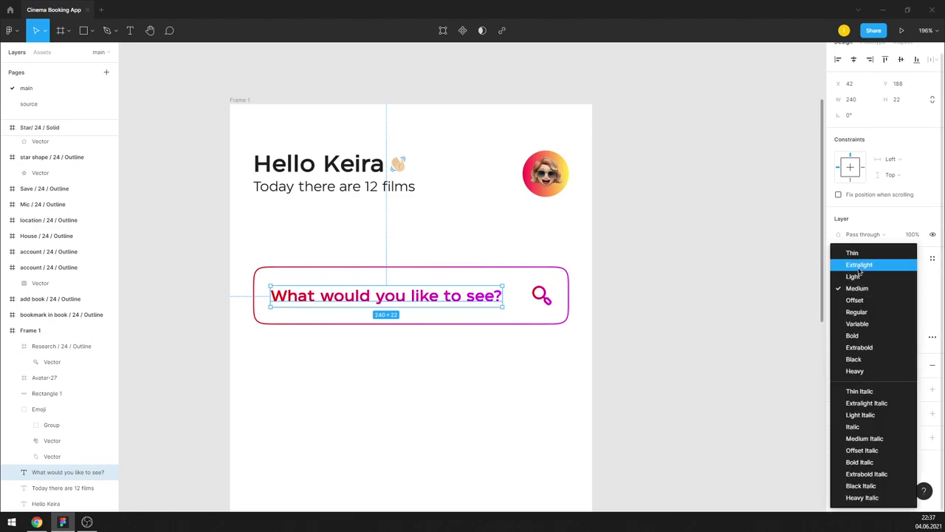
pyautogui.click(859, 264)
pyautogui.click(849, 288)
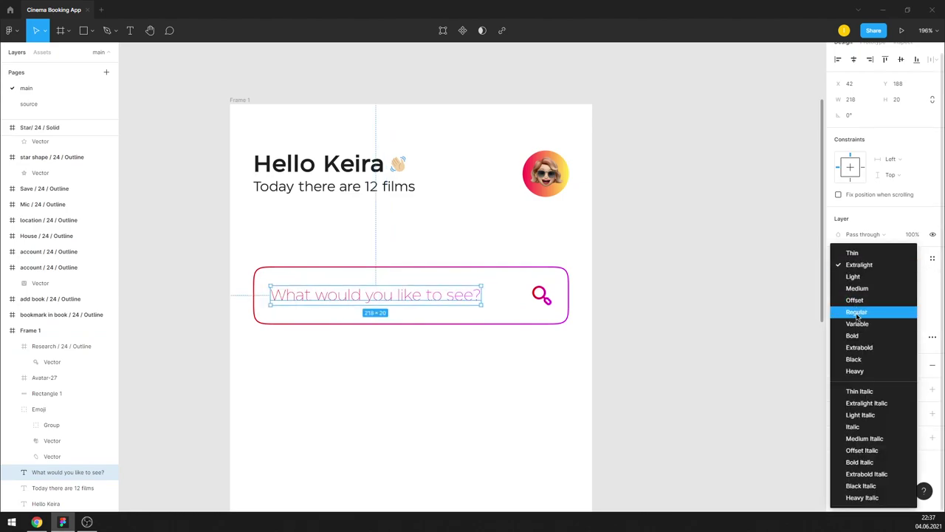
pyautogui.click(857, 311)
pyautogui.click(705, 311)
# Step: Move the whole search box group up by about 10 px
pyautogui.click(452, 299)
pyautogui.click(610, 283)
pyautogui.scroll(-5, 453, 323)
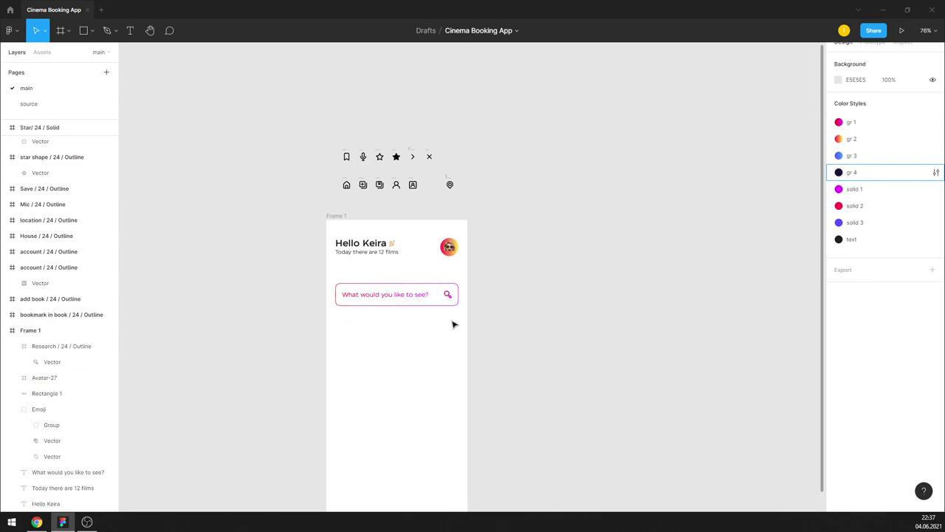
pyautogui.scroll(3, 363, 316)
pyautogui.moveTo(564, 316); pyautogui.dragTo(310, 251)
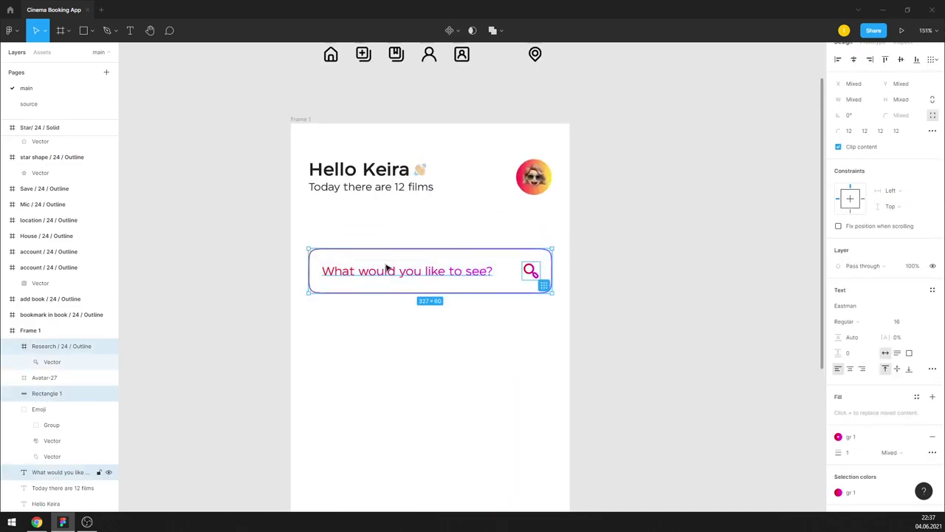
pyautogui.moveTo(386, 270); pyautogui.dragTo(386, 262)
pyautogui.click(667, 222)
pyautogui.scroll(-5, 390, 197)
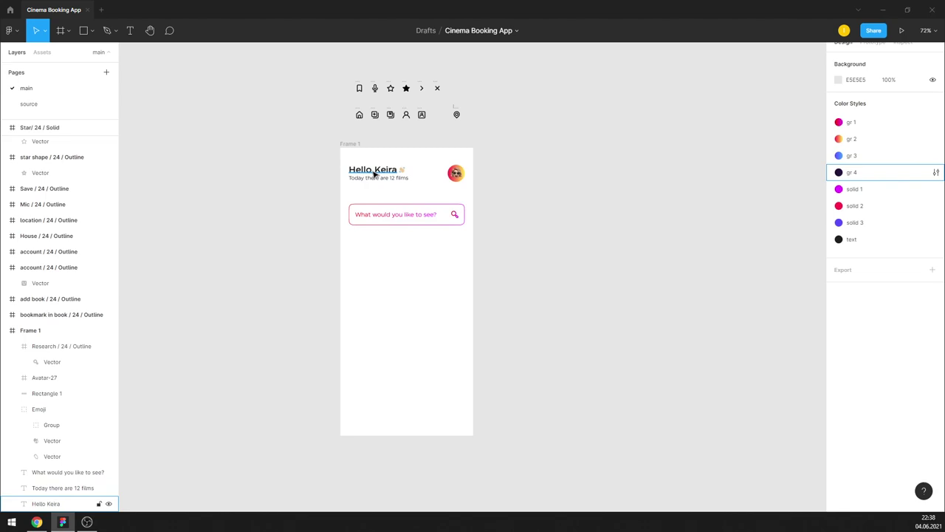
# Step: Duplicate 'Hello Keira' below the search box and retype it as 'Features Movies'
pyautogui.moveTo(375, 172); pyautogui.dragTo(375, 243)
pyautogui.scroll(4, 376, 243)
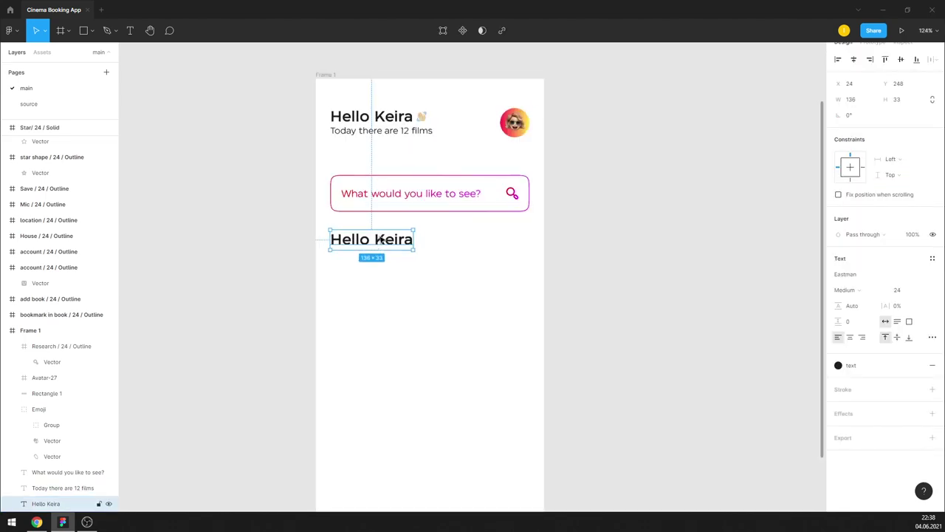
pyautogui.scroll(1, 390, 247)
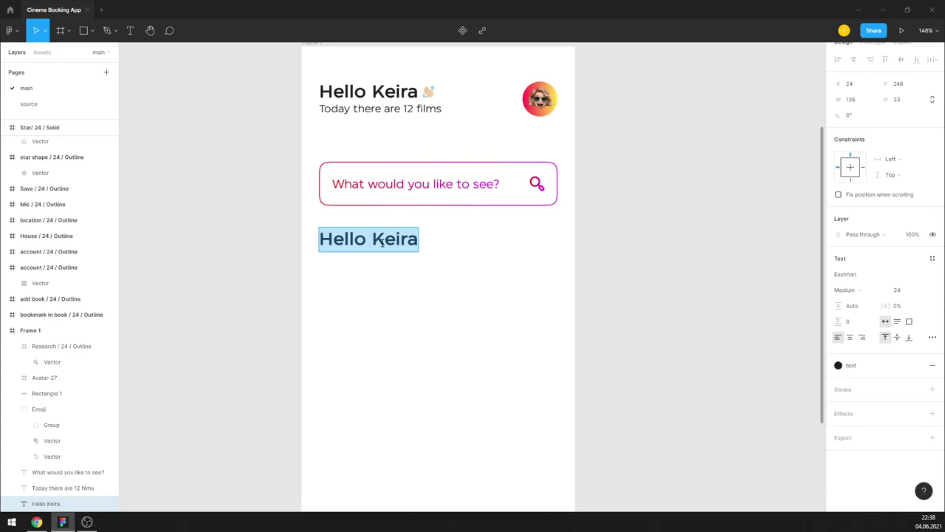
pyautogui.write('Features Movies')
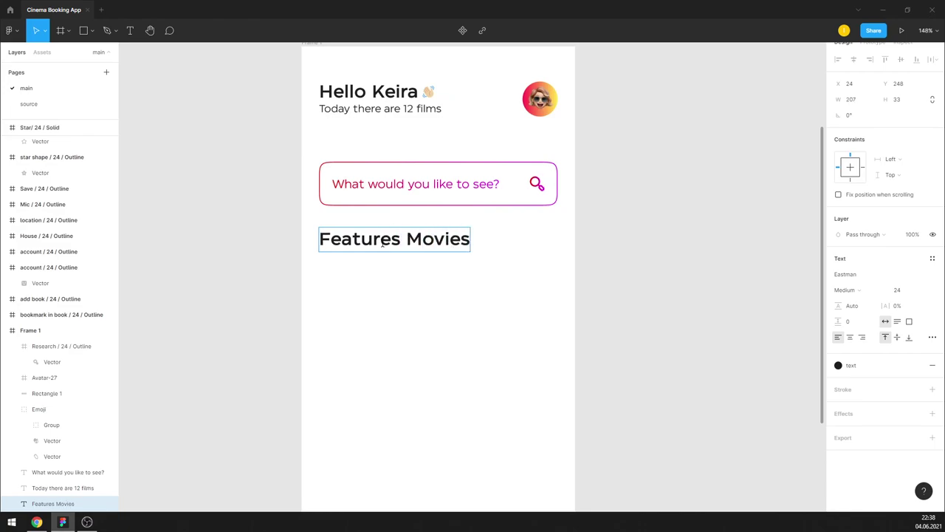
pyautogui.hotkey('ctrl', 'a')
# Step: Set the heading to size 18, place it under the search box, then go to the source page
pyautogui.click(900, 291)
pyautogui.press('Return')
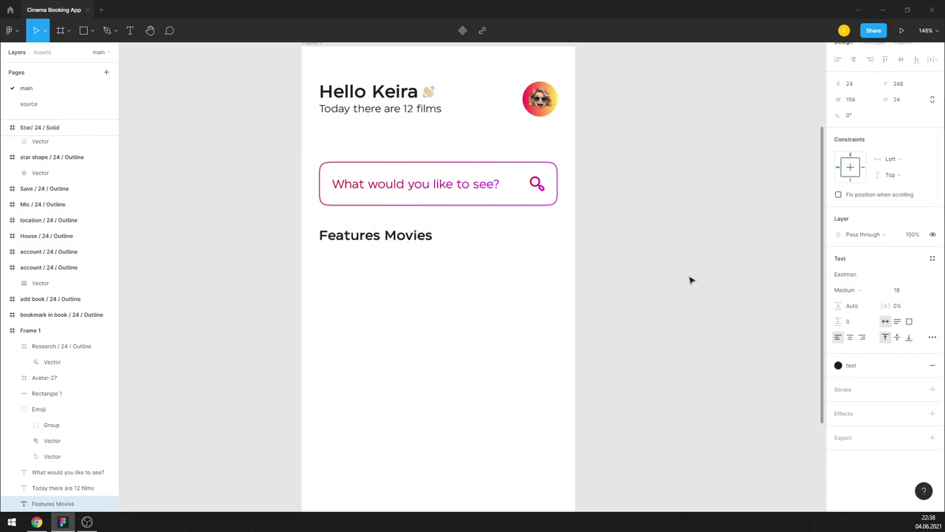
pyautogui.moveTo(399, 235); pyautogui.dragTo(399, 256)
pyautogui.press('Escape')
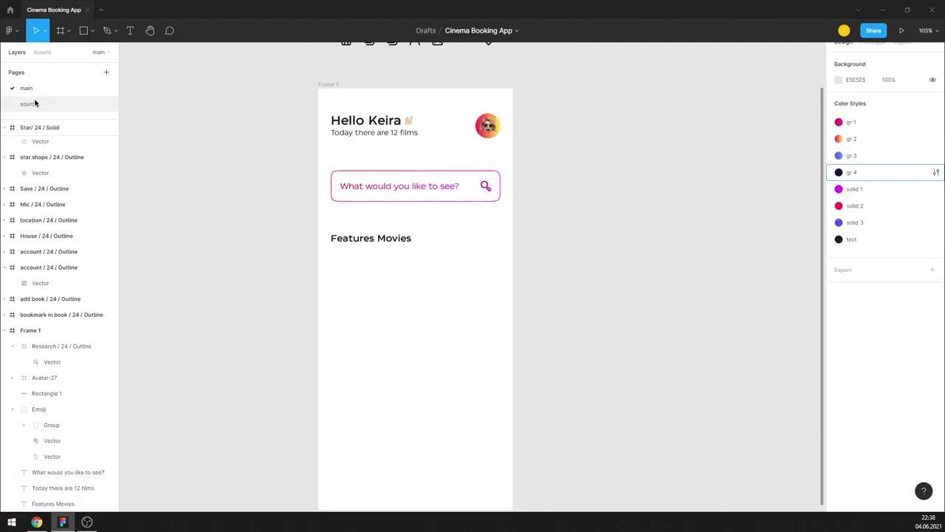
pyautogui.click(29, 103)
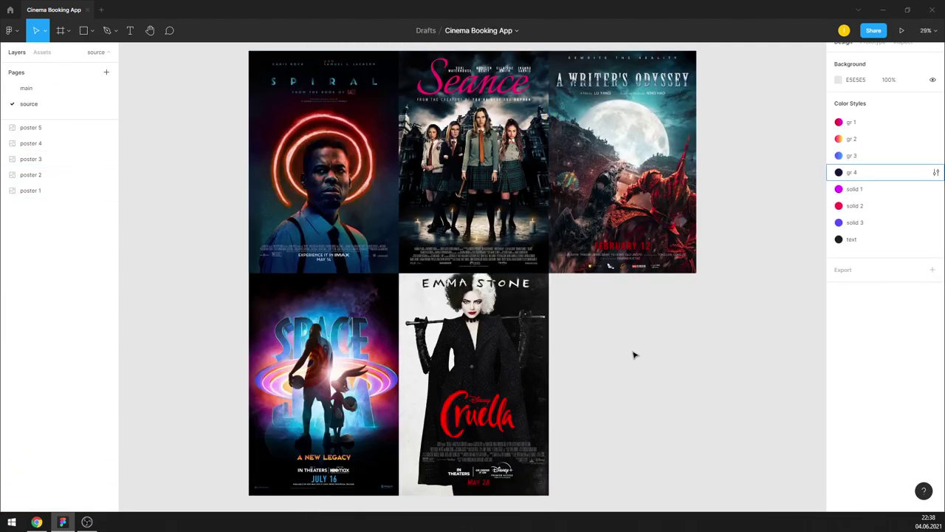
# Step: Rearrange the source-page posters, moving Seance far left with Space Jam beside it
pyautogui.moveTo(632, 354); pyautogui.dragTo(264, 314)
pyautogui.click(613, 176)
pyautogui.click(486, 171)
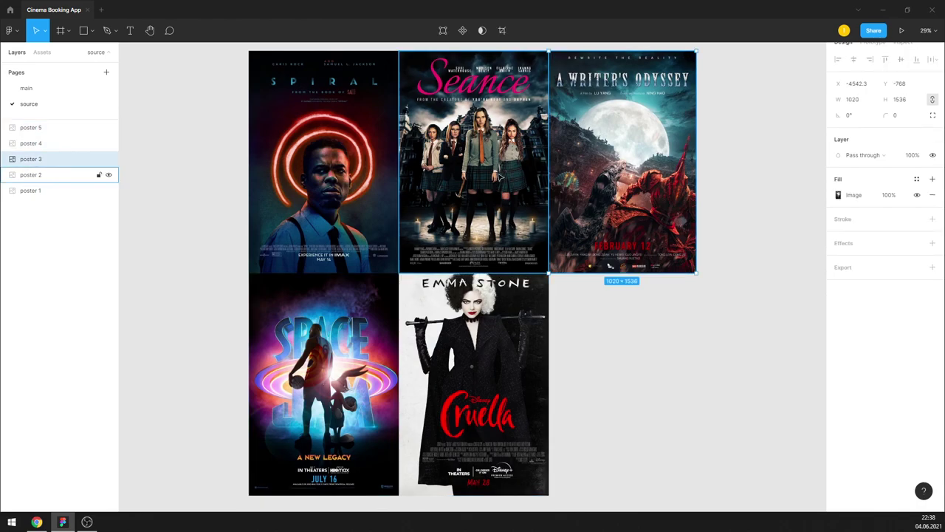
pyautogui.keyDown('ctrl'); pyautogui.scroll(-3, 486, 171); pyautogui.keyUp('ctrl')
pyautogui.moveTo(483, 173); pyautogui.dragTo(231, 175)
pyautogui.moveTo(368, 155); pyautogui.dragTo(582, 314)
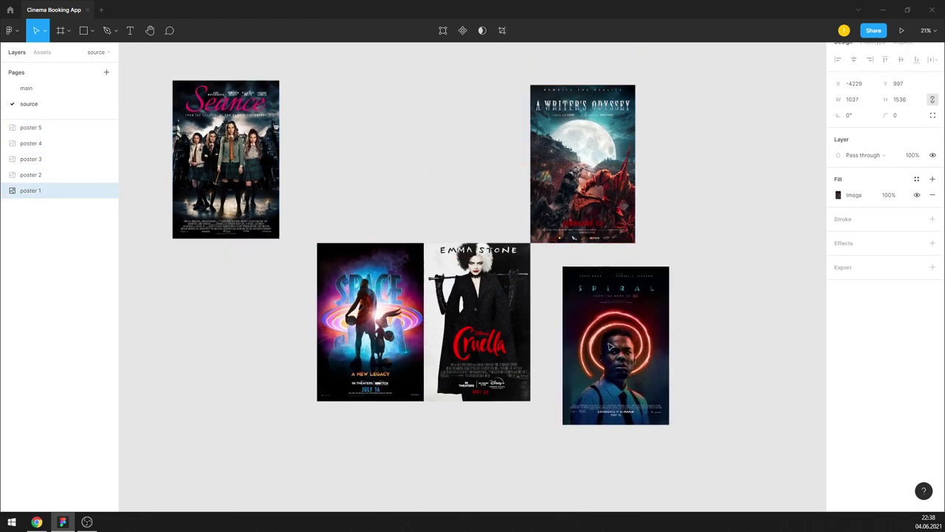
pyautogui.moveTo(369, 321); pyautogui.dragTo(331, 159)
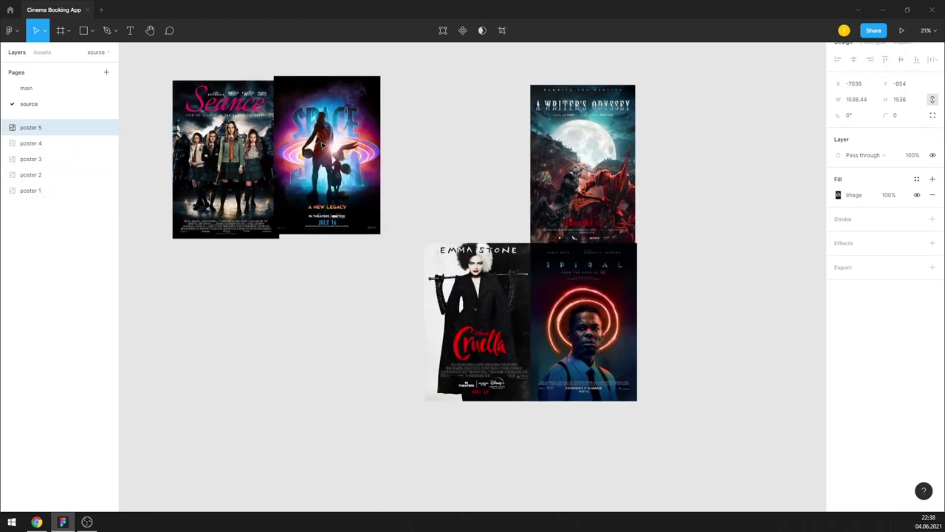
# Step: Line up Spiral, A Writer's Odyssey and Cruella in one row and select all three
pyautogui.click(591, 153)
pyautogui.moveTo(591, 154); pyautogui.dragTo(382, 311)
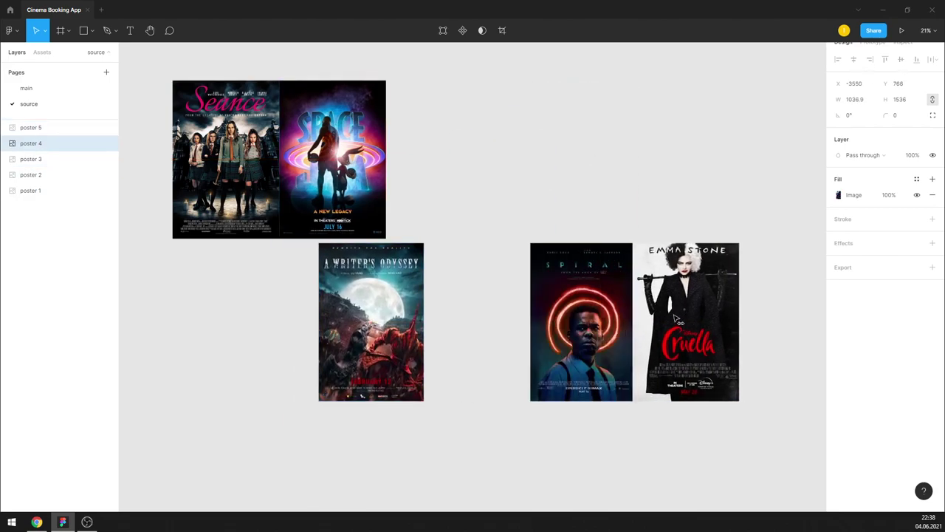
pyautogui.moveTo(390, 311)
pyautogui.mouseDown()
pyautogui.moveTo(502, 332)
pyautogui.moveTo(476, 331)
pyautogui.mouseUp()
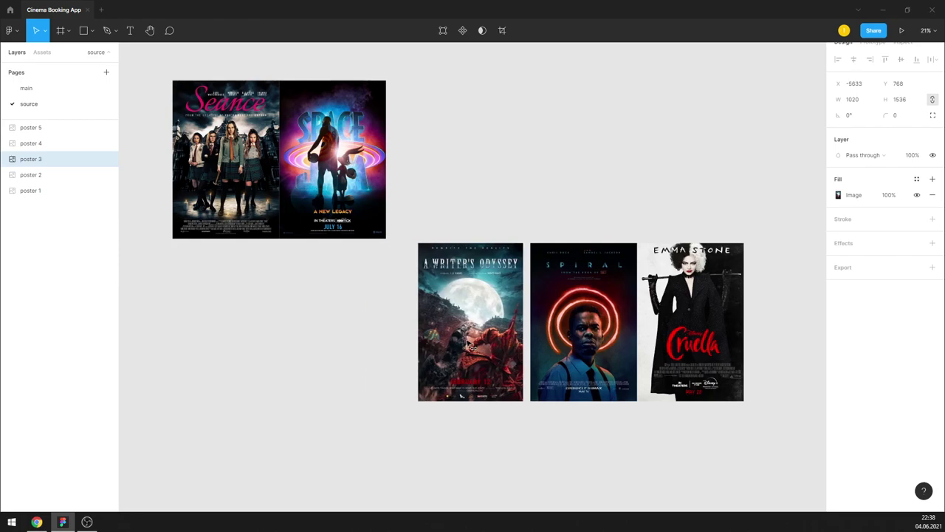
pyautogui.moveTo(540, 353)
pyautogui.mouseDown()
pyautogui.moveTo(302, 353)
pyautogui.moveTo(329, 353)
pyautogui.mouseUp()
pyautogui.keyDown('shift'); pyautogui.click(486, 310); pyautogui.keyUp('shift')
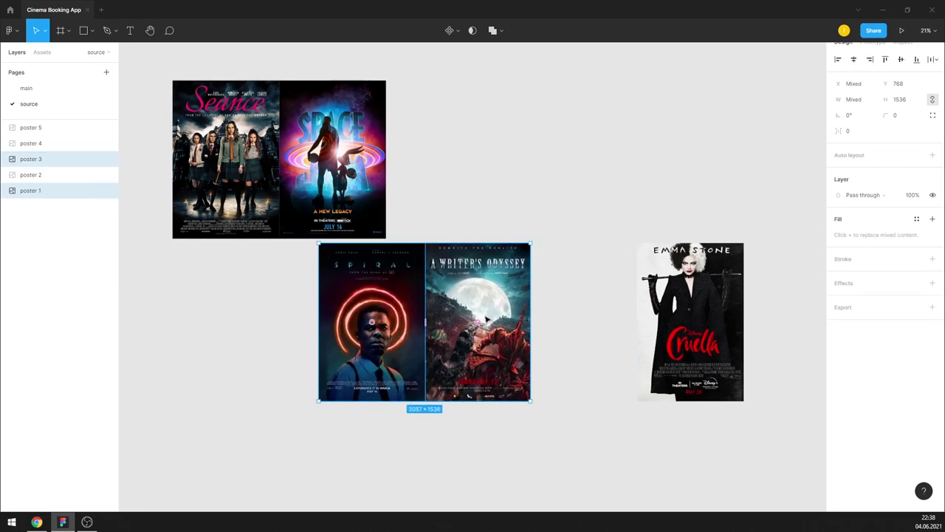
pyautogui.moveTo(485, 310); pyautogui.dragTo(595, 310)
pyautogui.keyDown('shift'); pyautogui.click(695, 318); pyautogui.keyUp('shift')
# Step: Cut the three posters and paste them onto the main page
pyautogui.hotkey('ctrl', 'x')
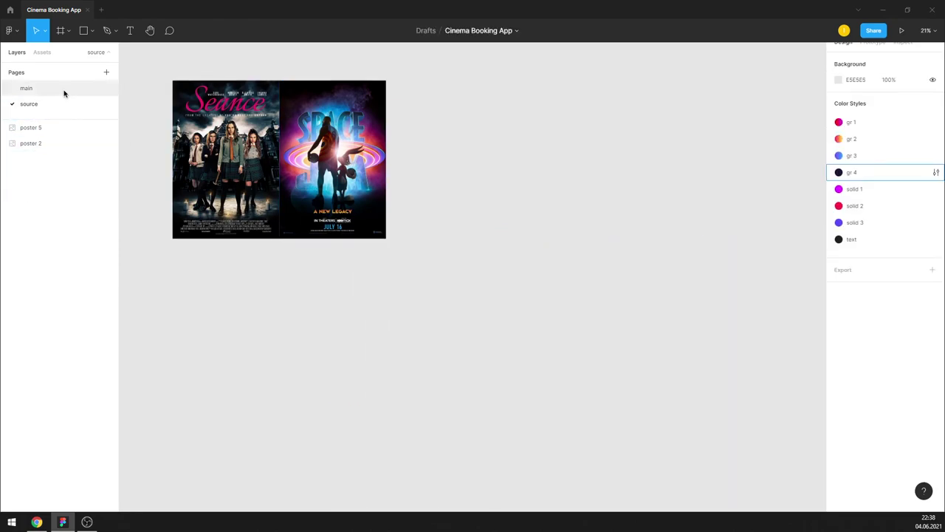
pyautogui.click(44, 89)
pyautogui.hotkey('ctrl', 'v')
pyautogui.hotkey('shift', '2')
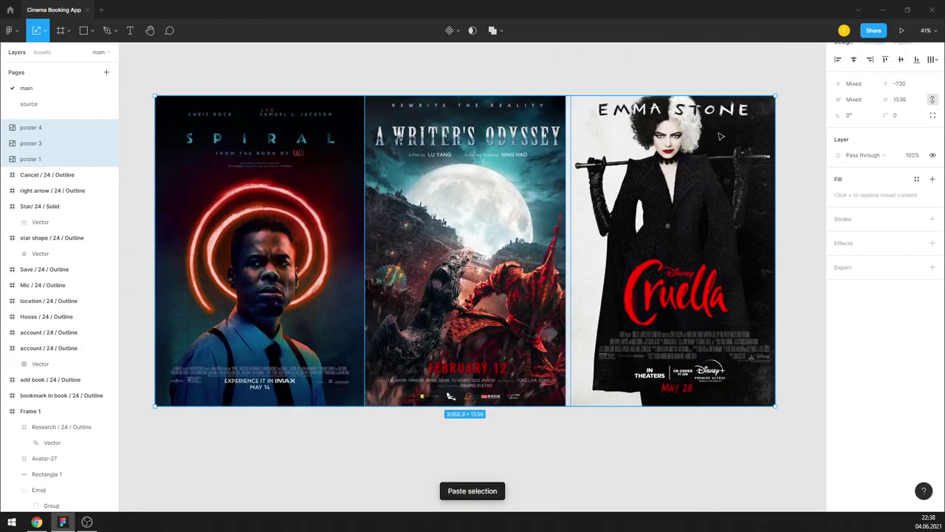
# Step: Scale the posters into Frame 1 and spread them, centring A Writer's Odyssey under the heading
pyautogui.moveTo(774, 92)
pyautogui.mouseDown()
pyautogui.moveTo(534, 225)
pyautogui.moveTo(502, 277)
pyautogui.moveTo(502, 269)
pyautogui.moveTo(526, 294)
pyautogui.mouseUp()
pyautogui.hotkey('shift', '2')
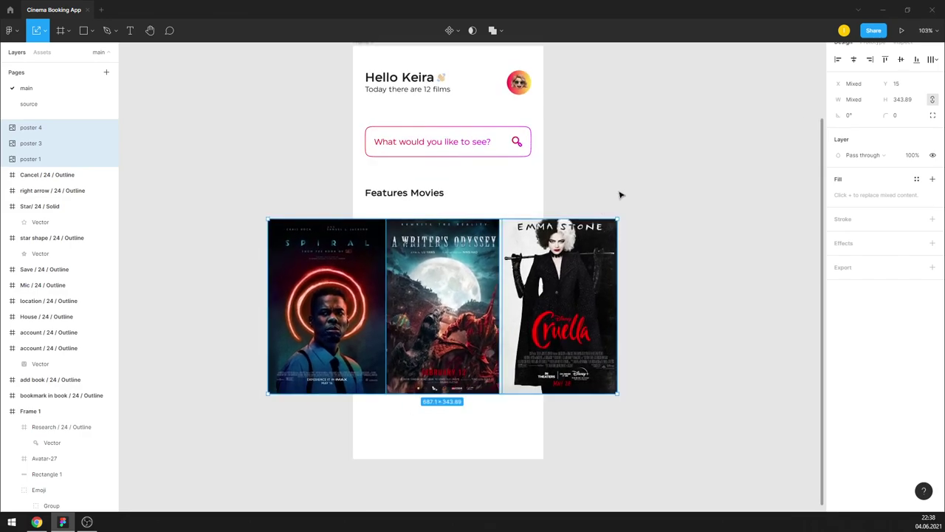
pyautogui.click(618, 192)
pyautogui.moveTo(570, 259); pyautogui.dragTo(678, 259)
pyautogui.moveTo(333, 303); pyautogui.dragTo(234, 303)
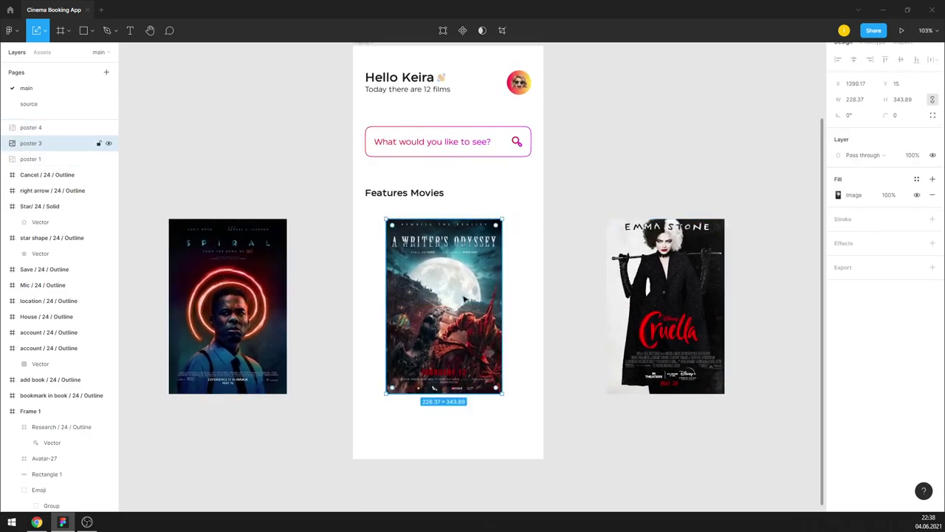
pyautogui.moveTo(466, 299); pyautogui.dragTo(470, 299)
# Step: Resize the centre A Writer's Odyssey poster to 250 × 377
pyautogui.keyDown('shift'); pyautogui.click(229, 306); pyautogui.keyUp('shift')
pyautogui.keyDown('shift'); pyautogui.click(660, 288); pyautogui.keyUp('shift')
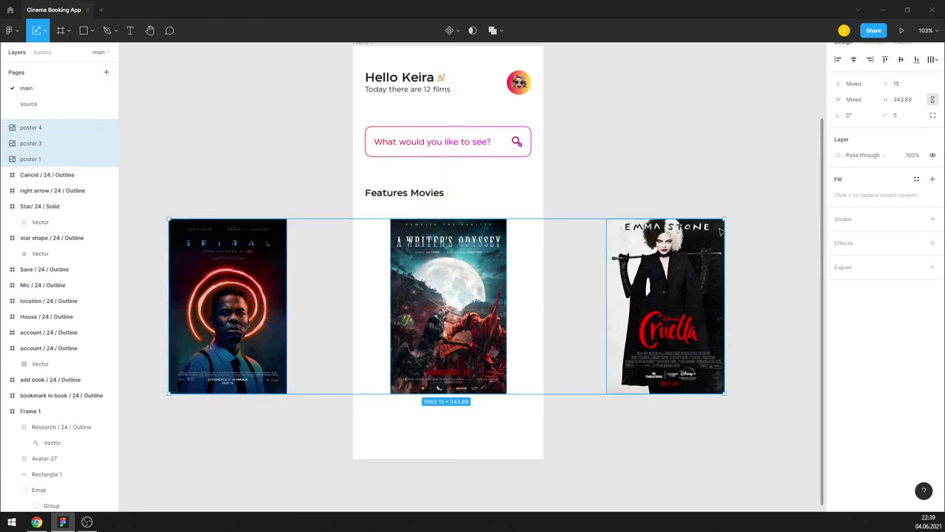
pyautogui.moveTo(726, 217); pyautogui.dragTo(737, 209)
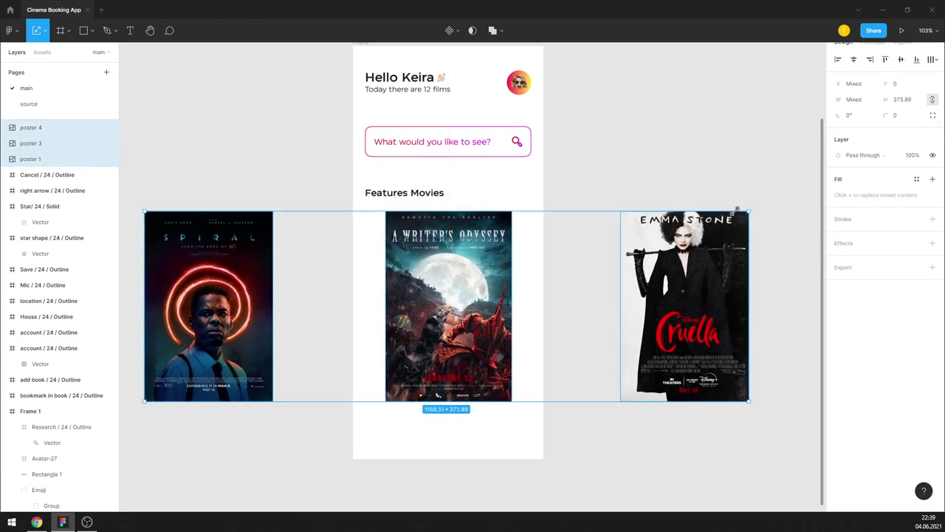
pyautogui.hotkey('ctrl', 'z')
pyautogui.write('250')
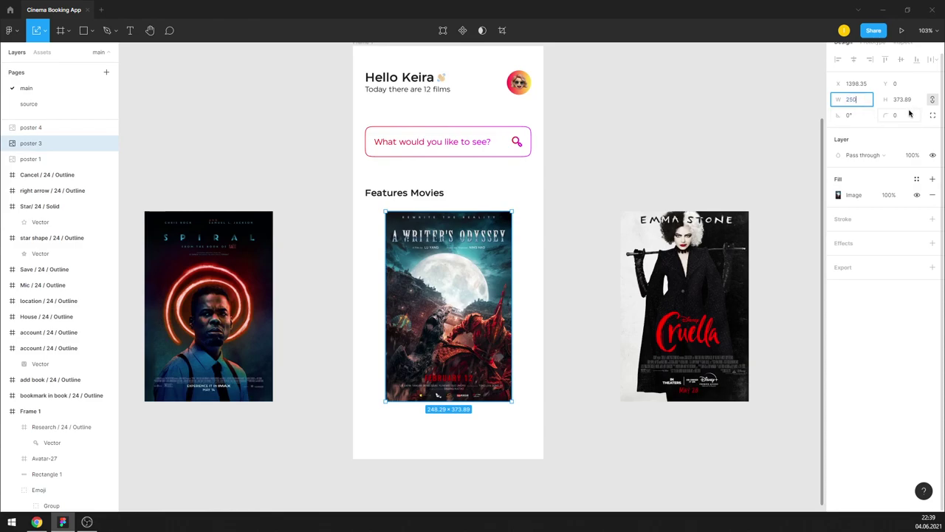
pyautogui.press('Return')
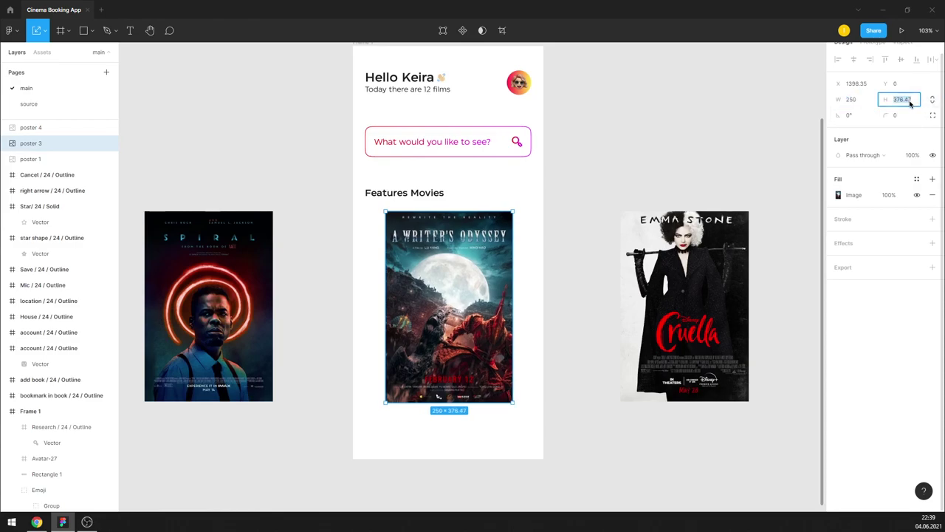
pyautogui.write('377')
pyautogui.press('Return')
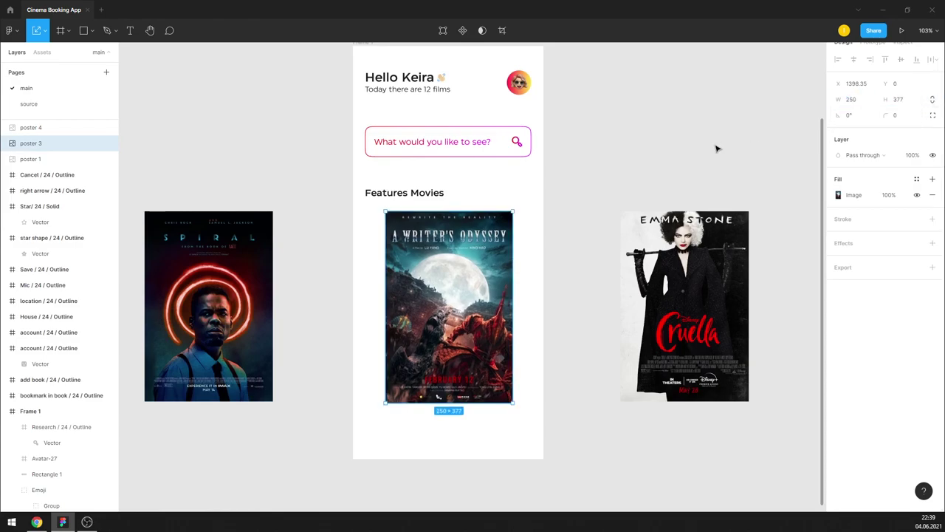
pyautogui.scroll(3, 477, 310)
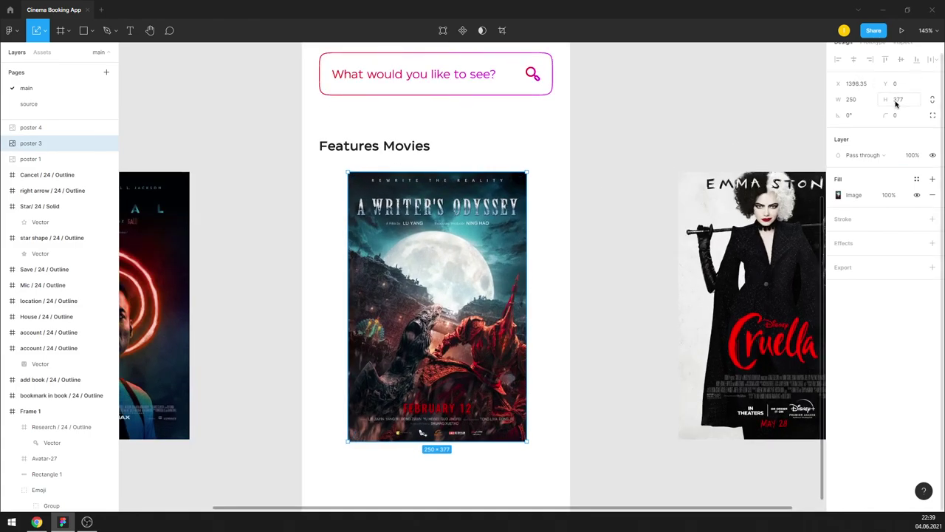
pyautogui.write('12')
# Step: Give the centre poster 12 px rounded corners with 100% corner smoothing
pyautogui.click(933, 116)
pyautogui.click(931, 130)
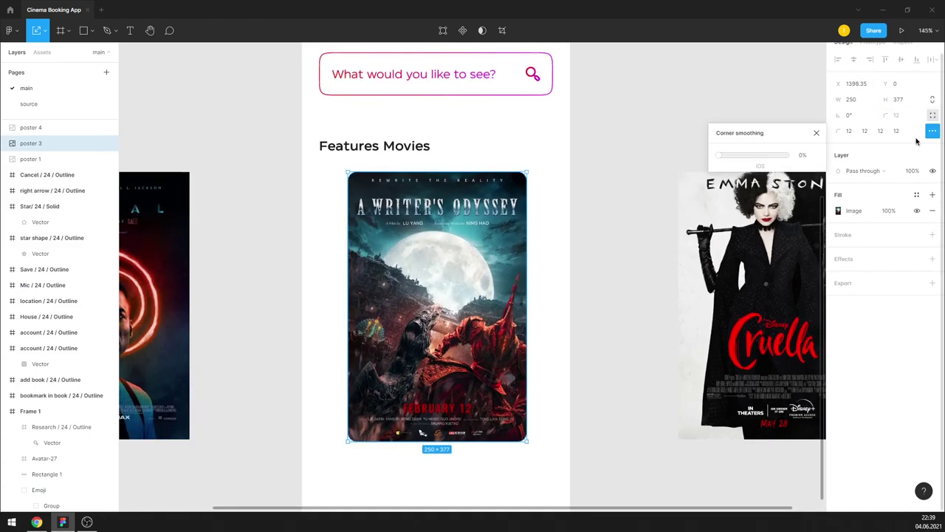
pyautogui.write('100')
pyautogui.press('Return')
pyautogui.click(633, 125)
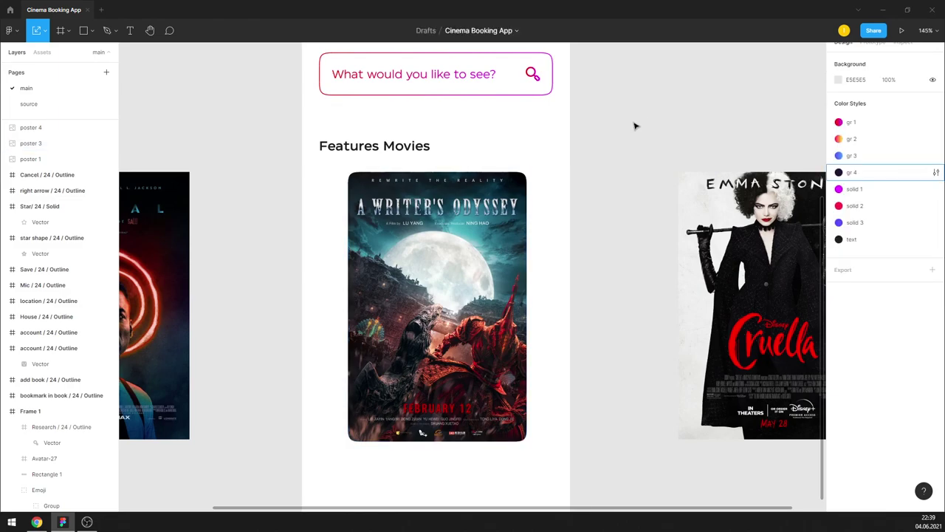
pyautogui.hotkey('shift', '1')
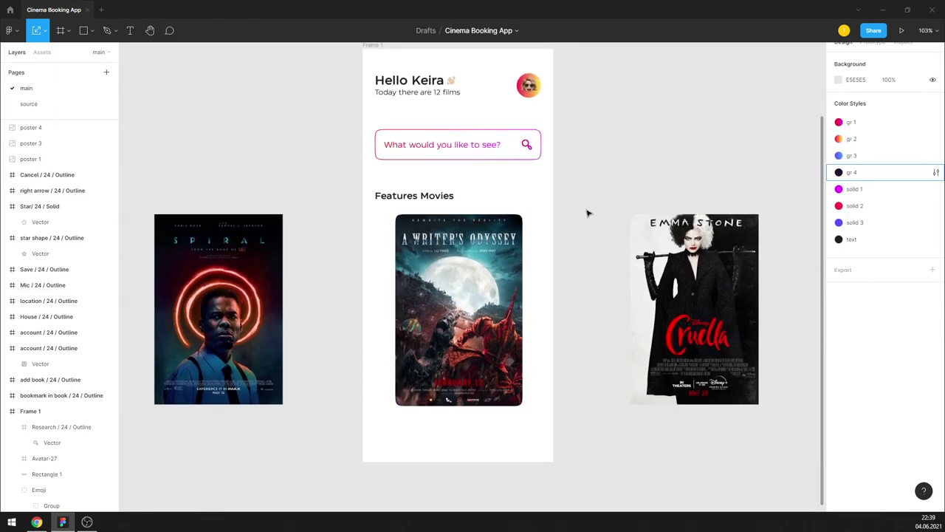
# Step: Select the Spiral and Cruella side posters and scale them down together
pyautogui.click(491, 267)
pyautogui.click(634, 247)
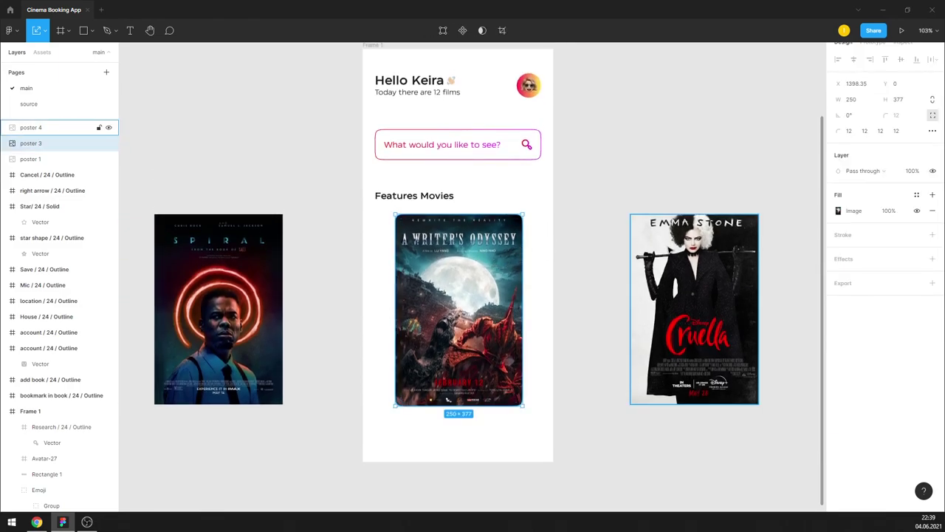
pyautogui.keyDown('shift'); pyautogui.click(164, 395); pyautogui.keyUp('shift')
pyautogui.moveTo(155, 404); pyautogui.dragTo(279, 344)
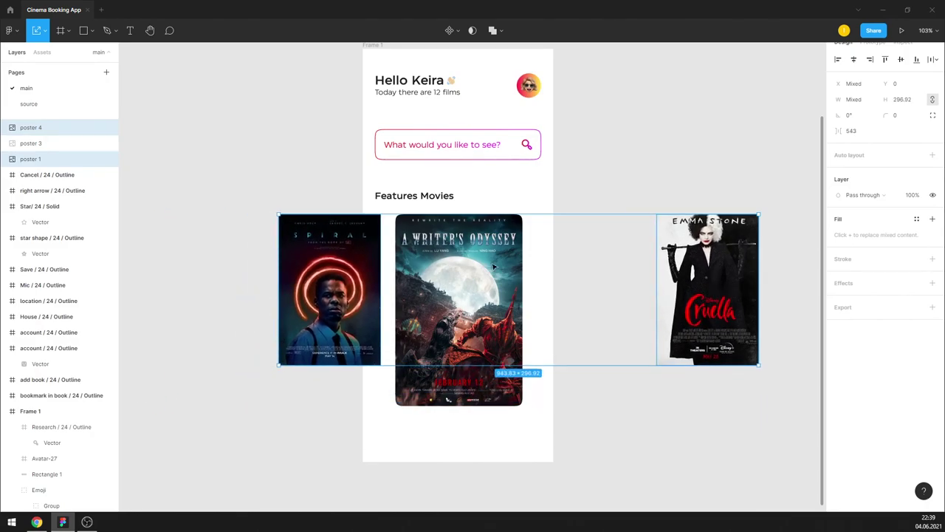
# Step: Set the Spiral poster to width 200 and height 297
pyautogui.click(348, 281)
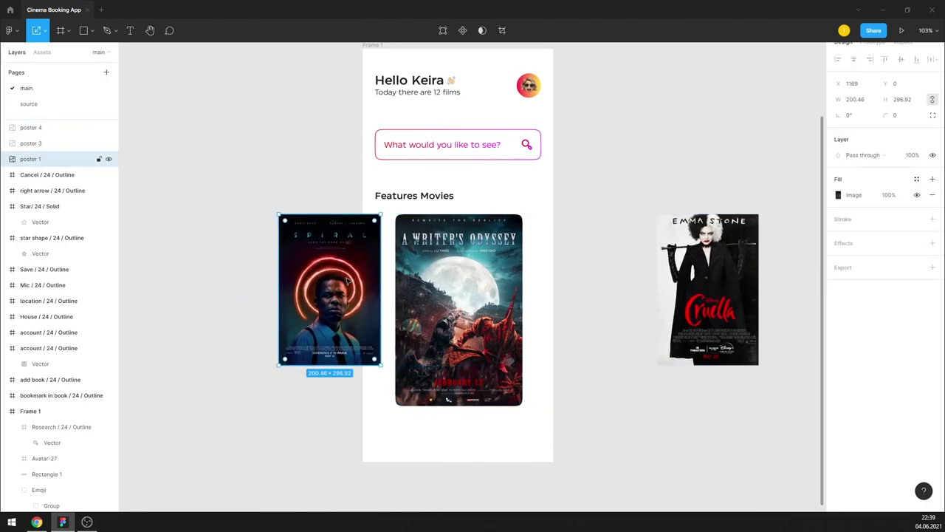
pyautogui.click(852, 99)
pyautogui.write('200')
pyautogui.press('Return')
pyautogui.click(904, 99)
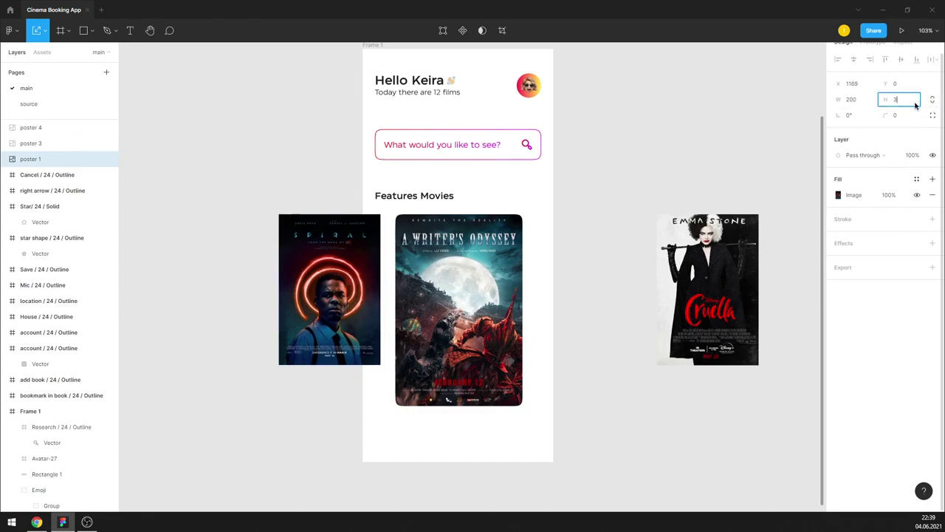
pyautogui.write('3')
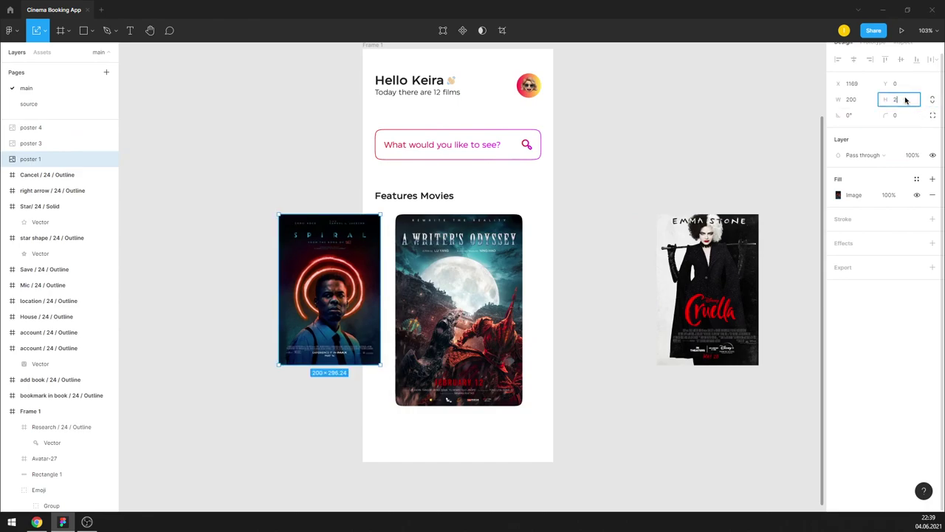
# Step: Resize Cruella to about 200 × 297 and move it beside the middle poster
pyautogui.click(742, 229)
pyautogui.click(863, 99)
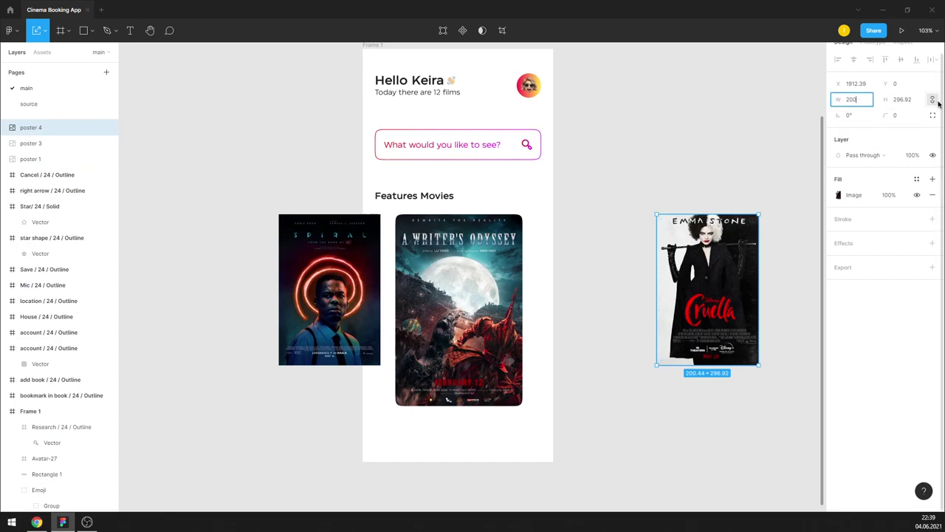
pyautogui.click(909, 100)
pyautogui.write('7')
pyautogui.press('Return')
pyautogui.click(766, 156)
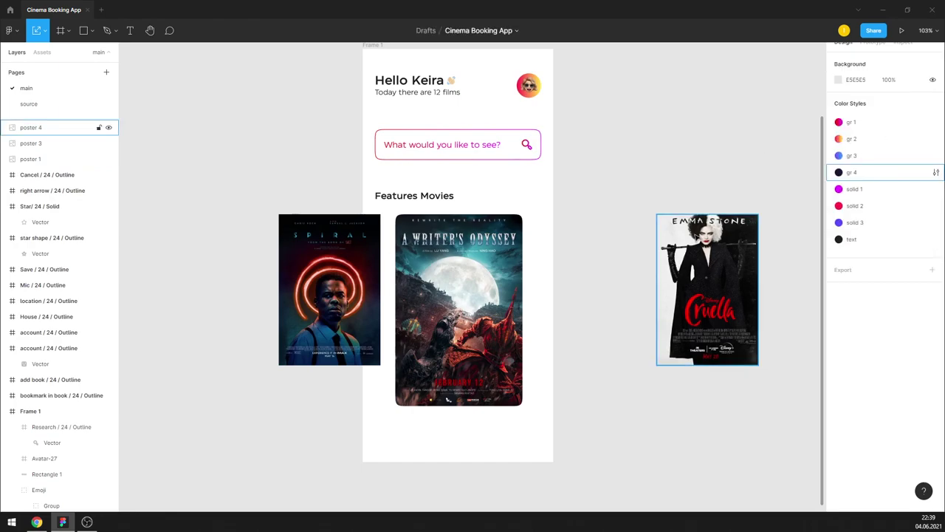
pyautogui.moveTo(696, 250); pyautogui.dragTo(569, 250)
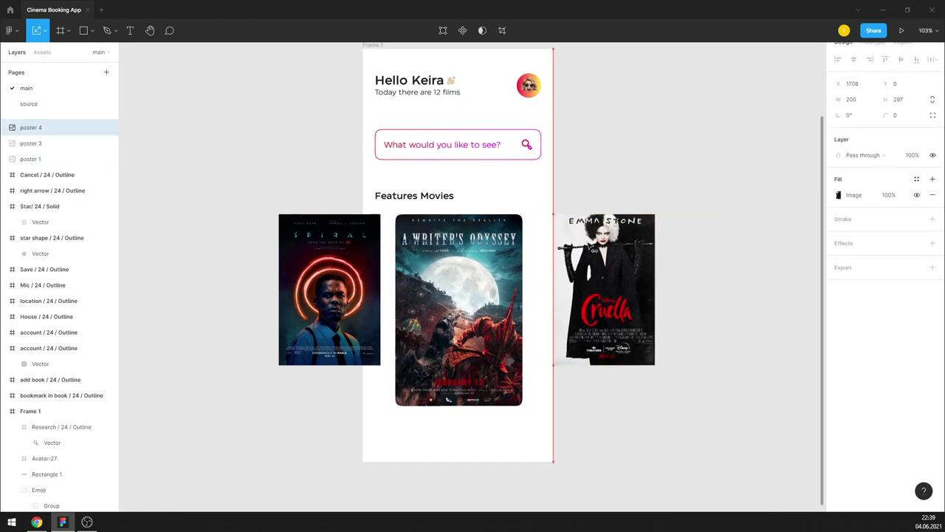
# Step: Move the three poster layers inside Frame 1 in the layer list
pyautogui.keyDown('shift'); pyautogui.click(36, 158); pyautogui.keyUp('shift')
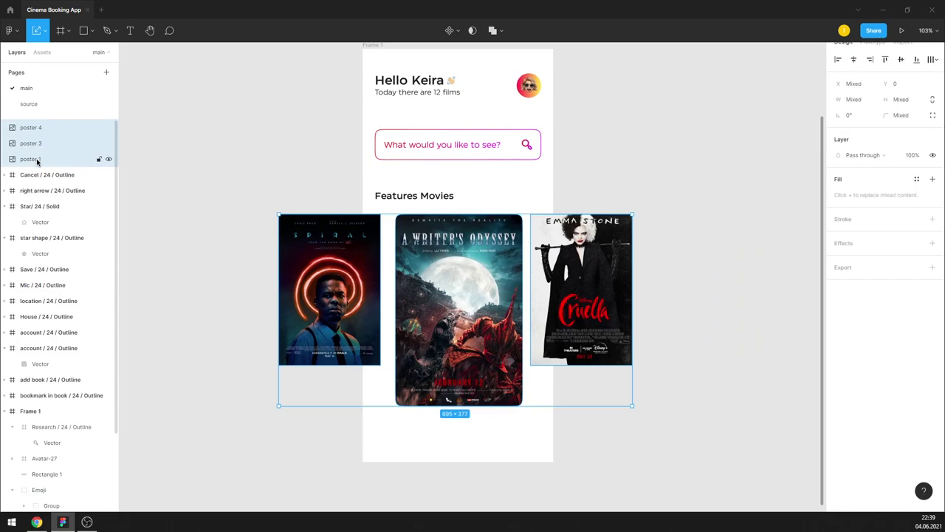
pyautogui.click(5, 206)
pyautogui.moveTo(42, 166); pyautogui.dragTo(42, 390)
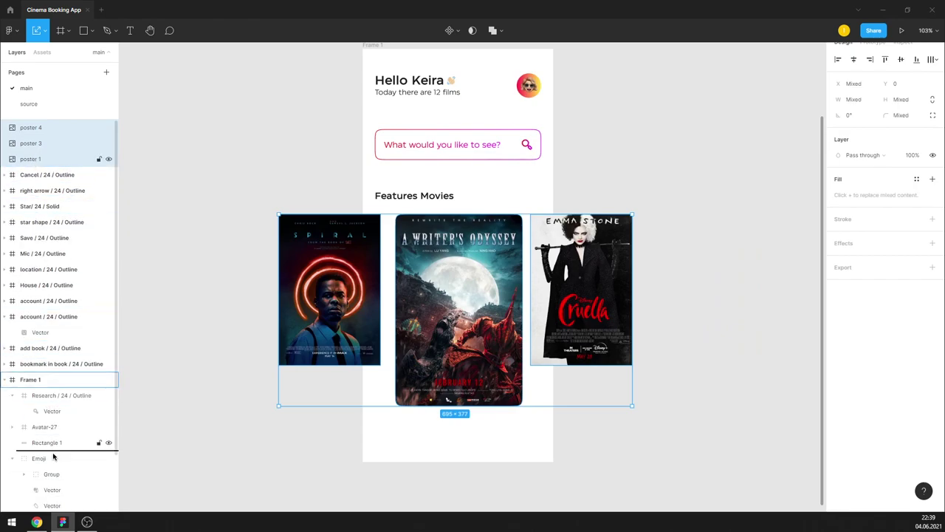
pyautogui.click(618, 190)
pyautogui.scroll(2, 562, 266)
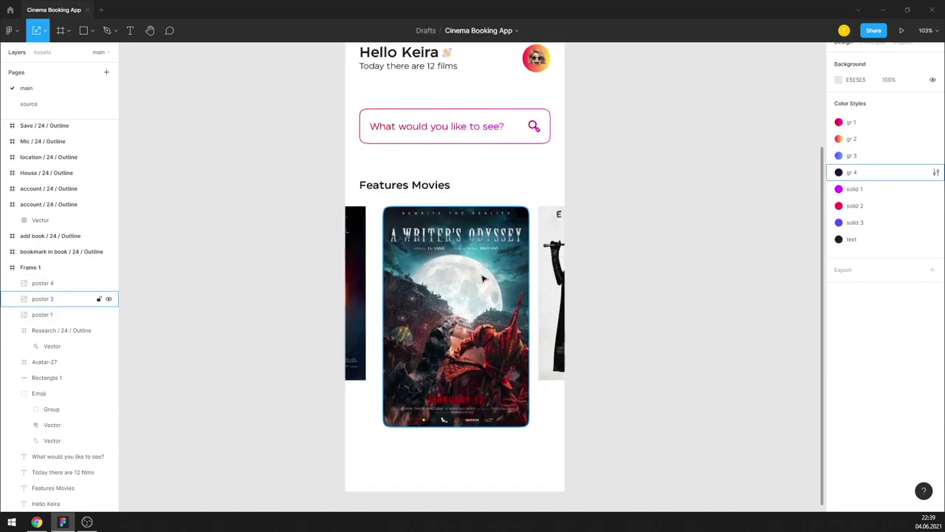
pyautogui.scroll(2, 561, 266)
# Step: Distribute the three posters evenly with a 20 px gap and nudge them to centre
pyautogui.click(565, 264)
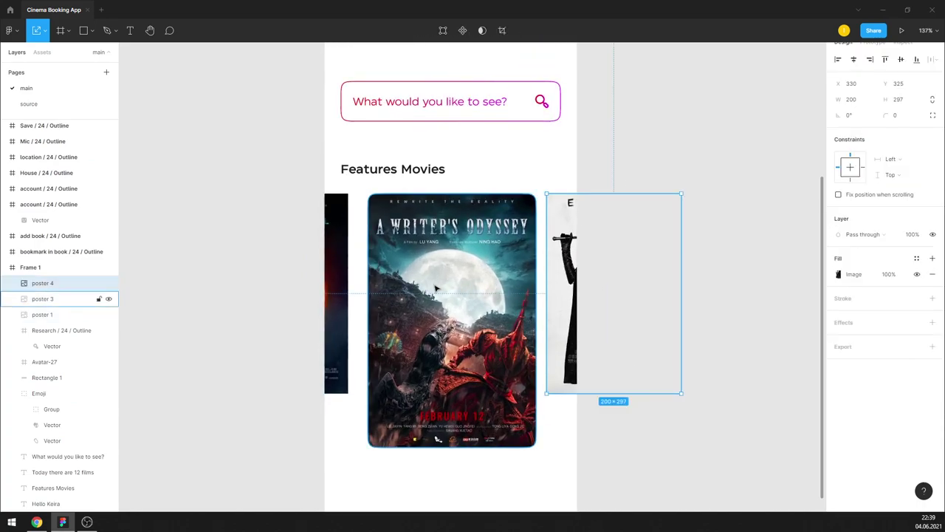
pyautogui.keyDown('shift'); pyautogui.click(336, 292); pyautogui.keyUp('shift')
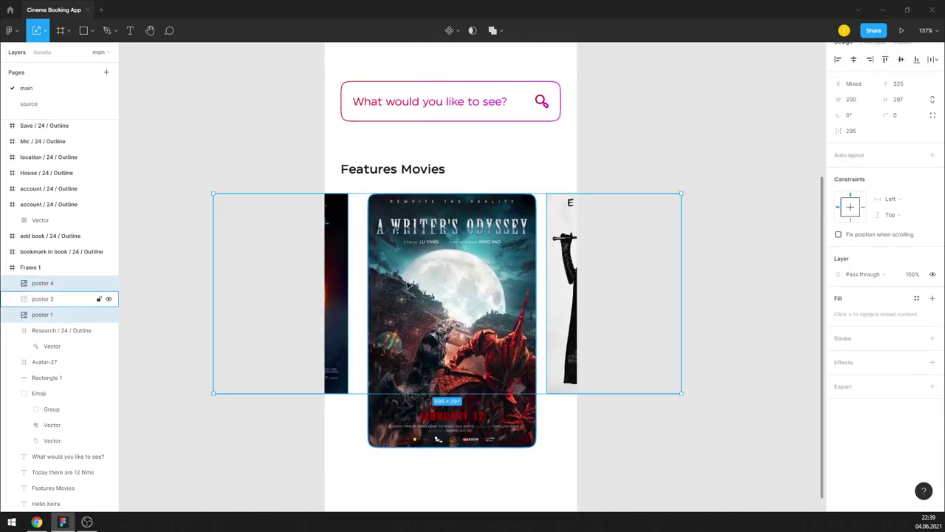
pyautogui.click(705, 208)
pyautogui.click(42, 283)
pyautogui.keyDown('shift'); pyautogui.click(42, 298); pyautogui.keyUp('shift')
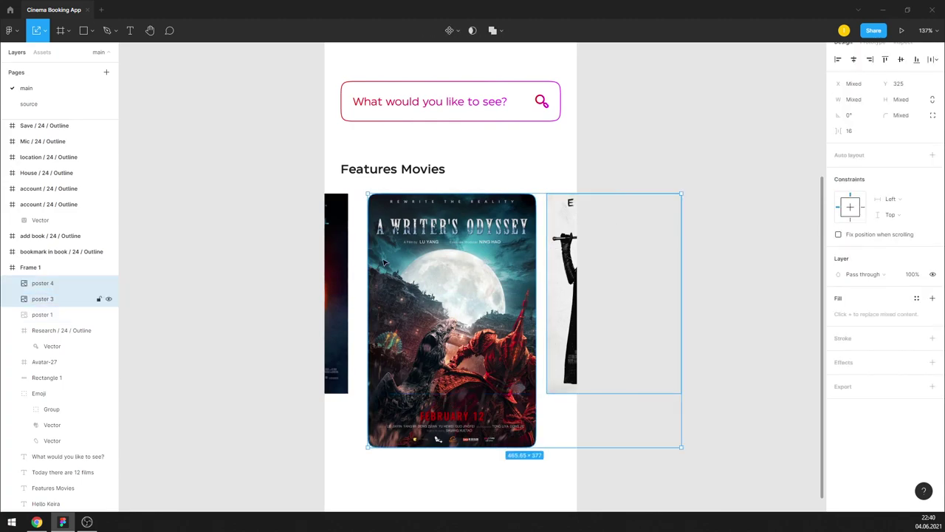
pyautogui.keyDown('shift'); pyautogui.click(43, 315); pyautogui.keyUp('shift')
pyautogui.click(932, 60)
pyautogui.click(869, 79)
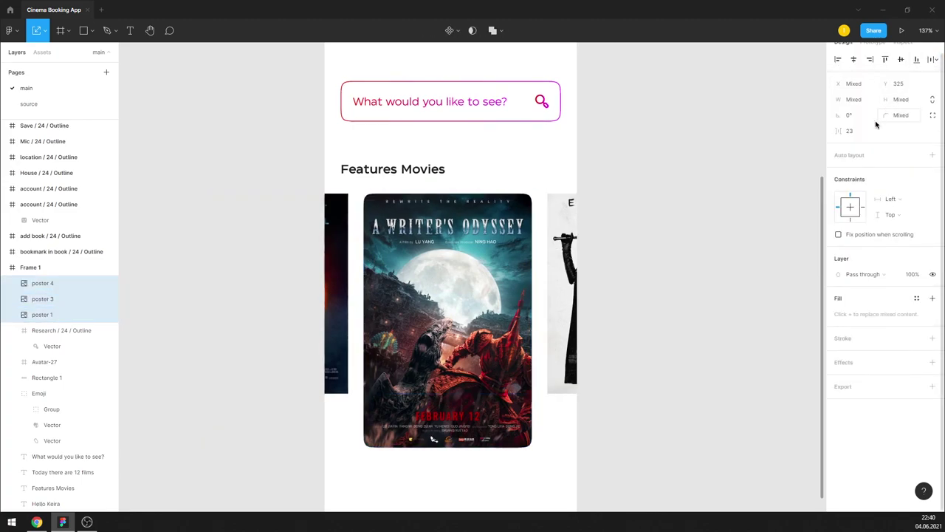
pyautogui.write('20')
pyautogui.press('Return')
pyautogui.moveTo(490, 240); pyautogui.dragTo(495, 240)
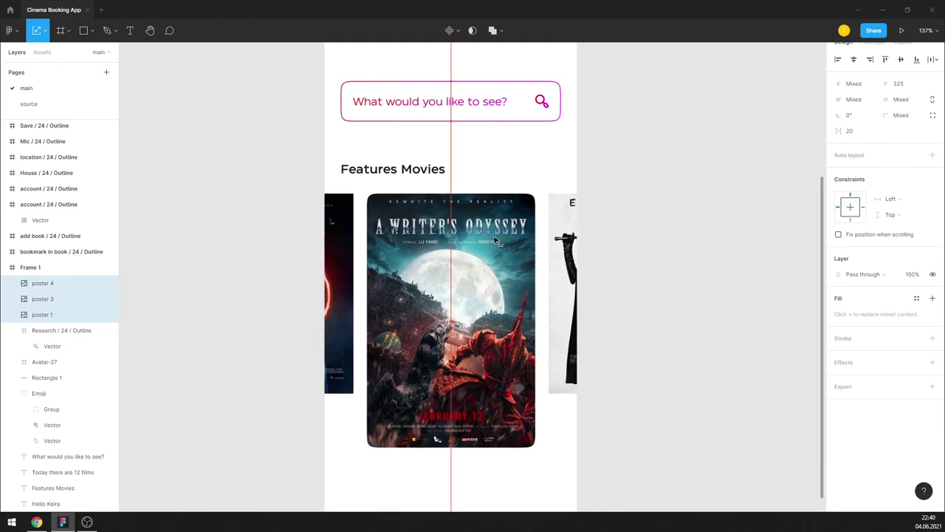
pyautogui.click(652, 129)
pyautogui.scroll(-1, 590, 144)
# Step: Shift the Features Movies heading right and make it Bold at size 21
pyautogui.moveTo(425, 170); pyautogui.dragTo(451, 170)
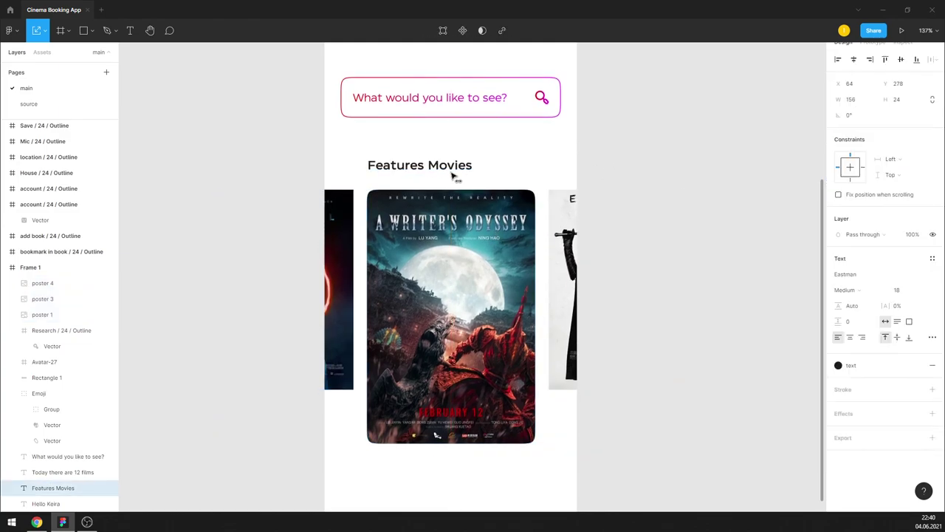
pyautogui.click(898, 290)
pyautogui.write('21')
pyautogui.press('Return')
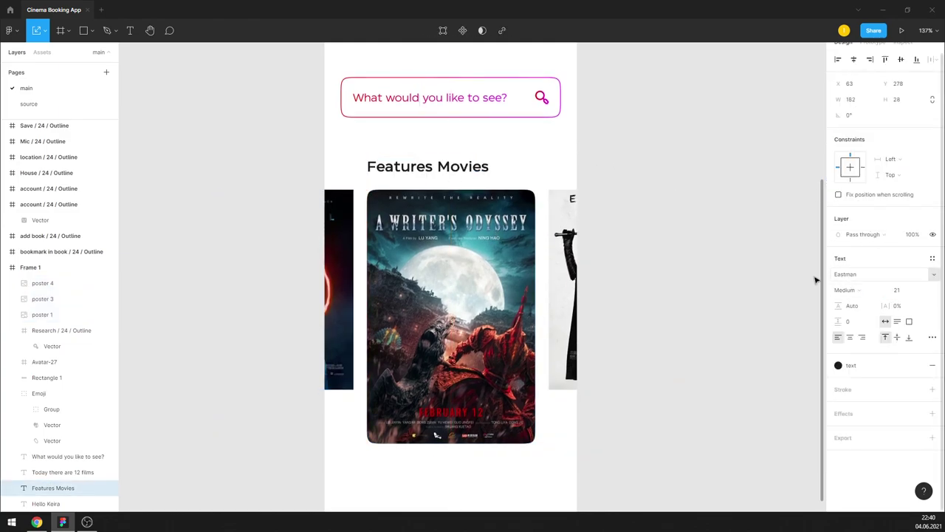
pyautogui.click(848, 290)
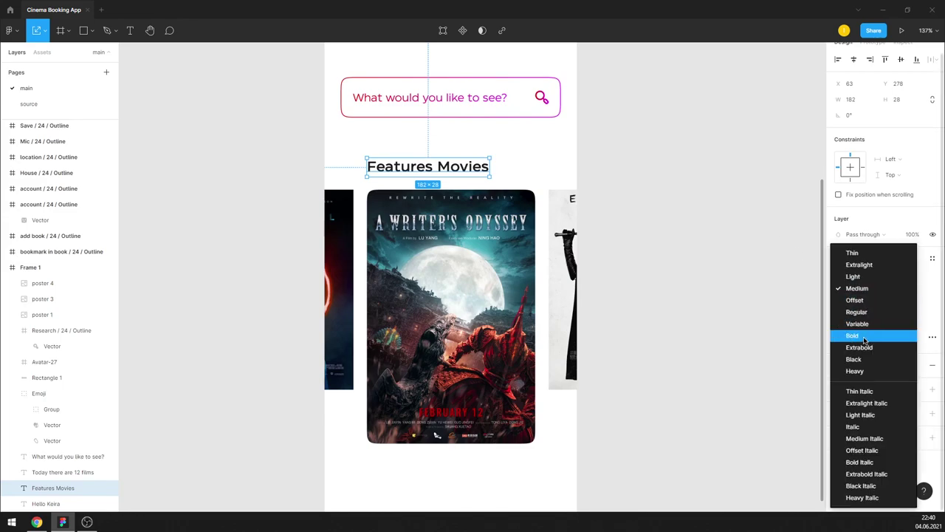
pyautogui.click(861, 335)
pyautogui.click(633, 217)
pyautogui.click(456, 171)
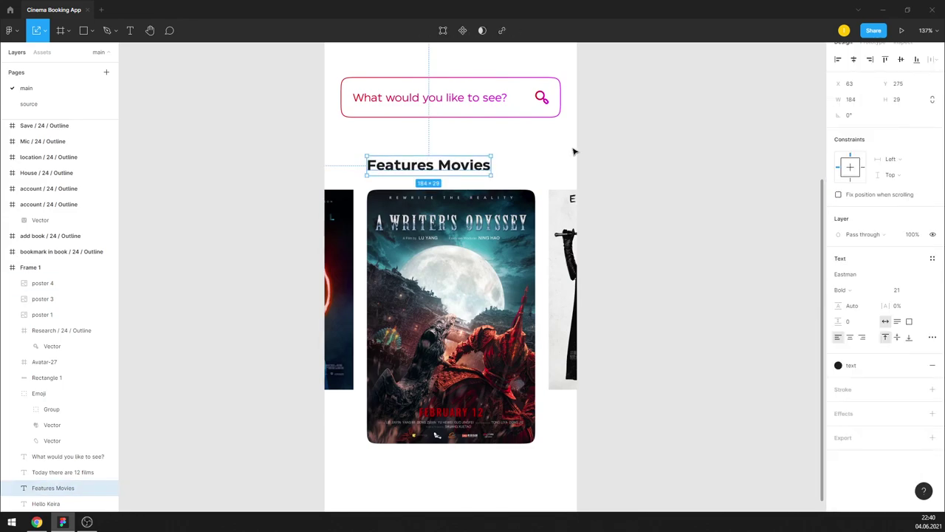
pyautogui.click(601, 158)
pyautogui.scroll(-1, 458, 166)
# Step: Round Frame 1's corners to a 32 px radius
pyautogui.click(451, 174)
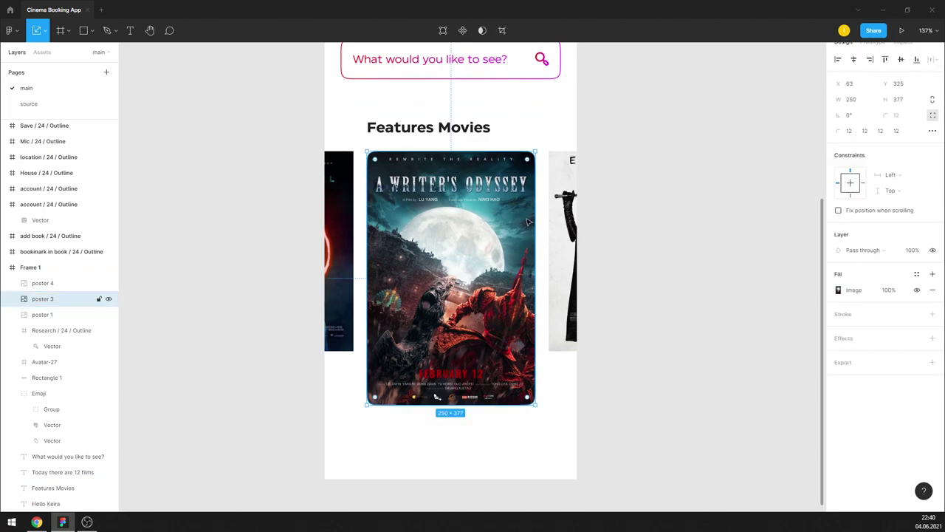
pyautogui.scroll(-5, 443, 192)
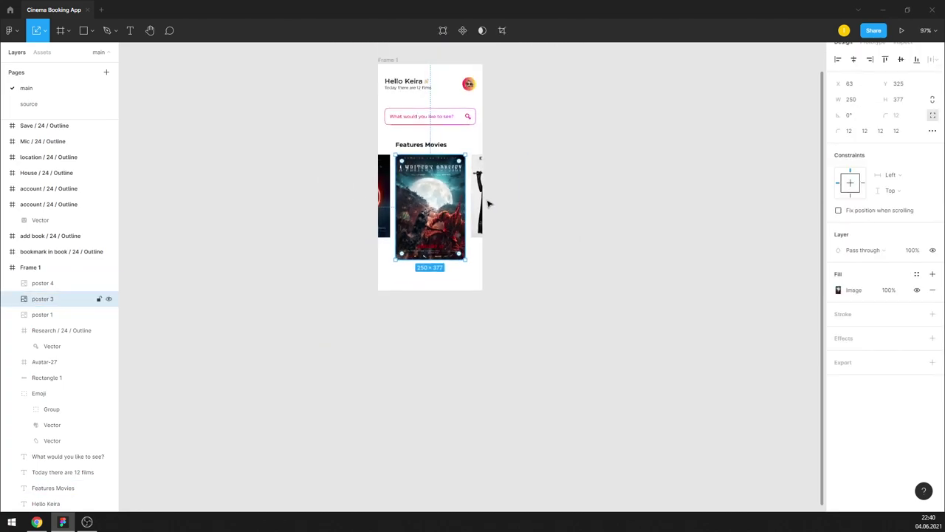
pyautogui.scroll(2, 398, 169)
pyautogui.scroll(2, 355, 146)
pyautogui.click(353, 144)
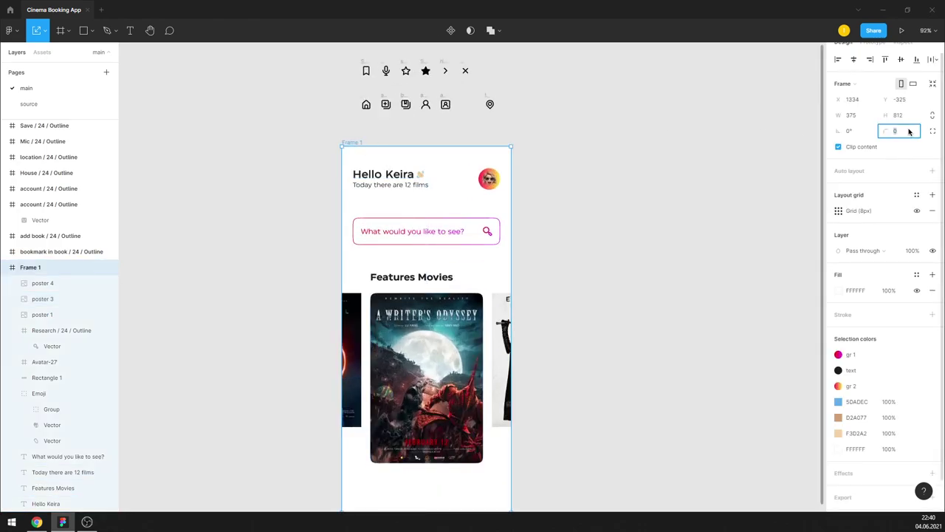
pyautogui.write('32')
pyautogui.click(933, 131)
pyautogui.click(933, 147)
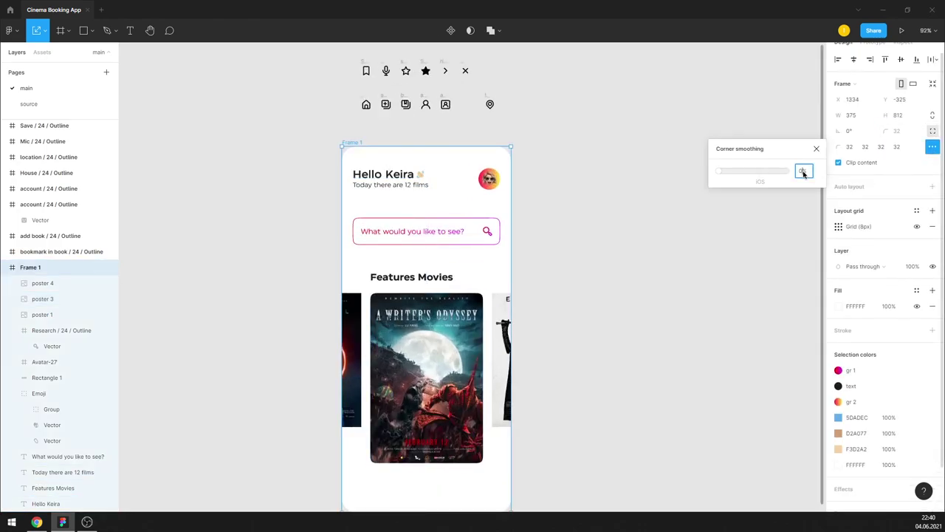
pyautogui.click(717, 152)
pyautogui.scroll(-1, 589, 164)
pyautogui.scroll(-1, 505, 174)
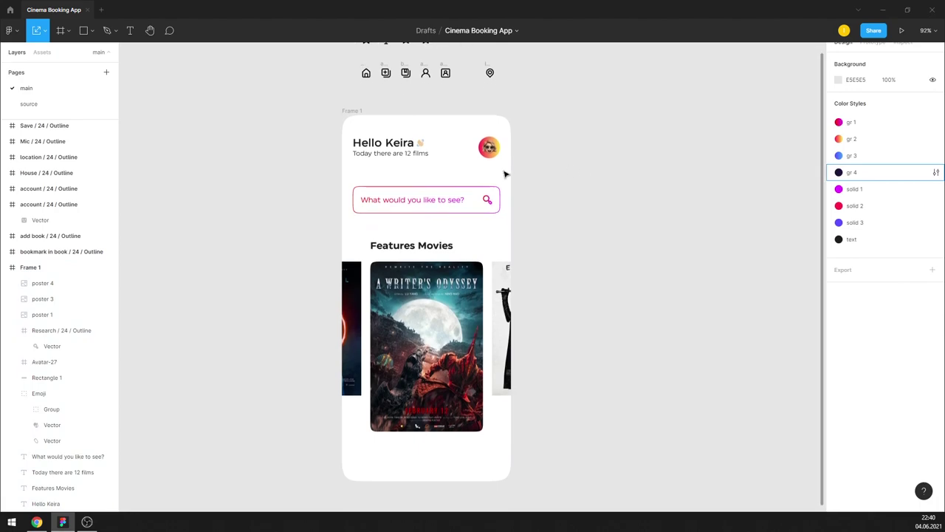
pyautogui.scroll(-1, 505, 175)
pyautogui.scroll(2, 473, 214)
pyautogui.scroll(-1, 446, 237)
# Step: Copy the heading below the centre poster as a 'Ci sha xiao shuo jia' caption at size 16
pyautogui.scroll(-1, 443, 242)
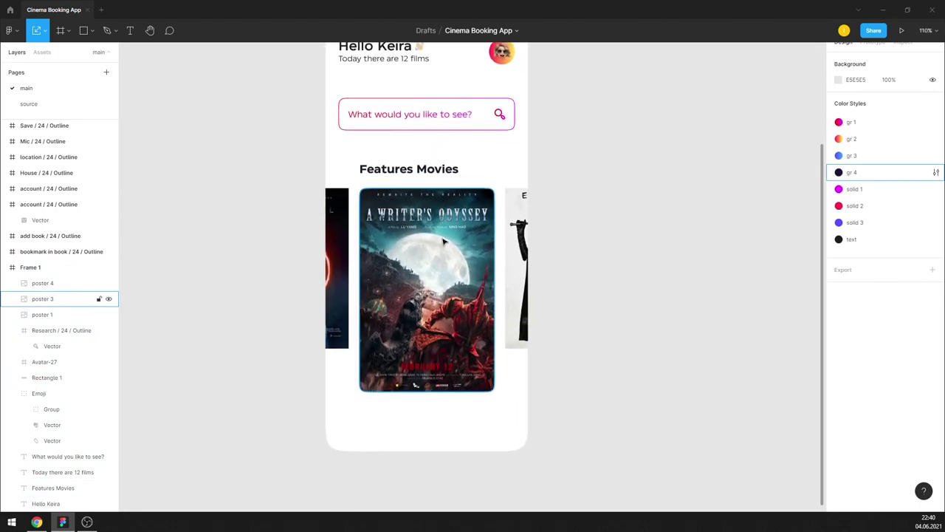
pyautogui.scroll(1, 441, 273)
pyautogui.moveTo(405, 155); pyautogui.dragTo(405, 425)
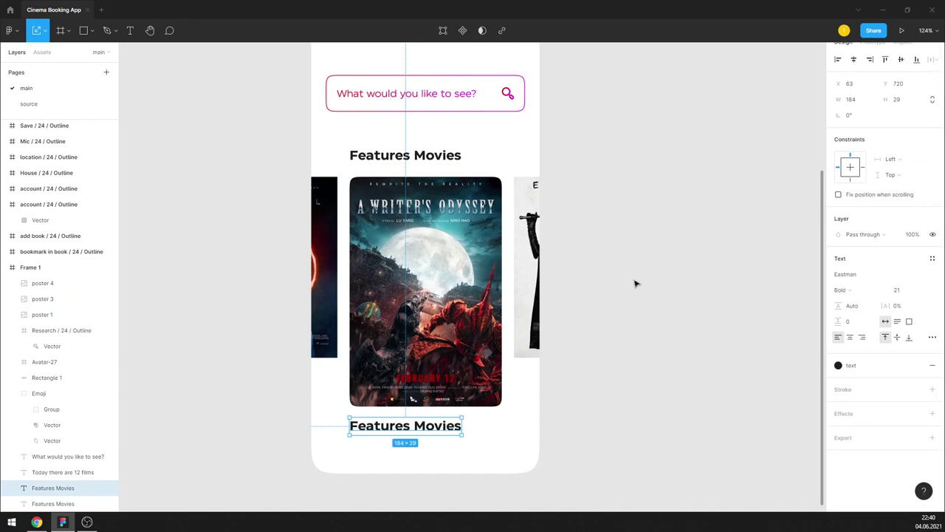
pyautogui.scroll(-2, 635, 283)
pyautogui.press('Return')
pyautogui.write('Ci sha xiao shuo jia')
pyautogui.hotkey('ctrl', 'a')
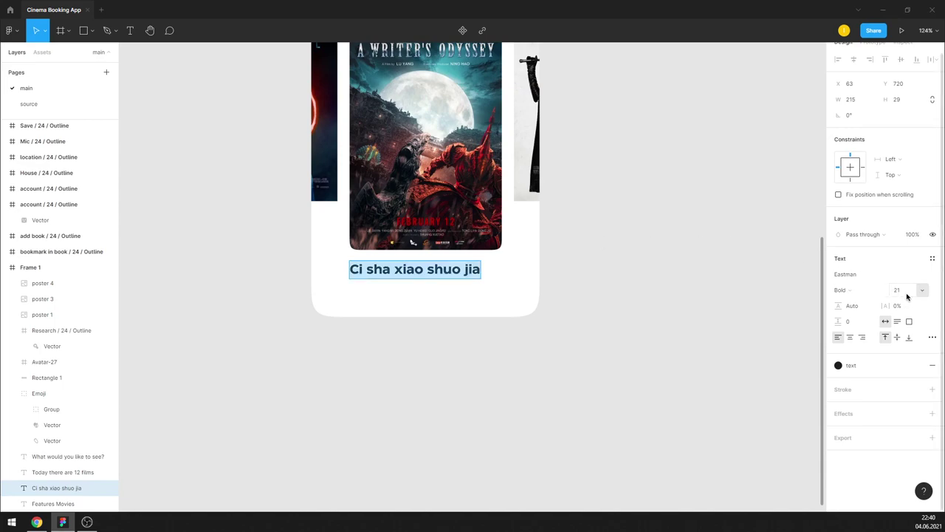
pyautogui.write('6')
pyautogui.press('Return')
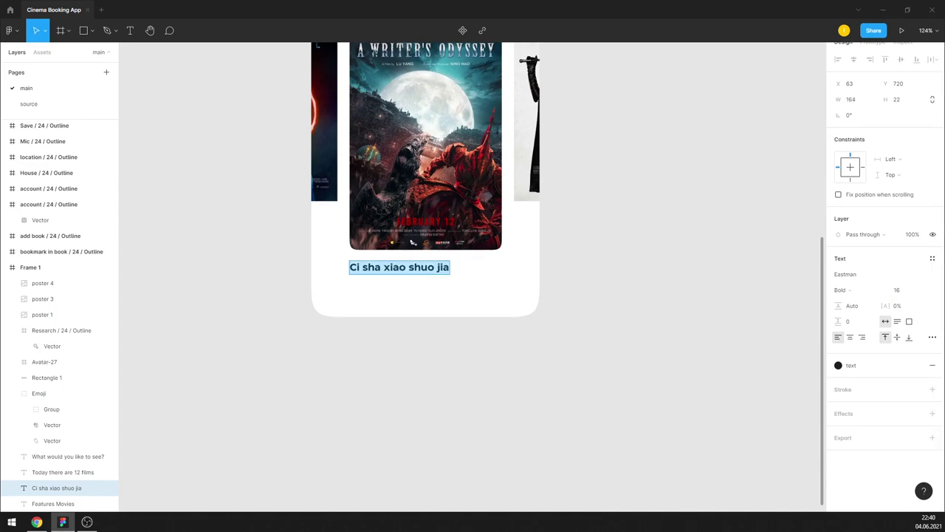
pyautogui.press('Escape')
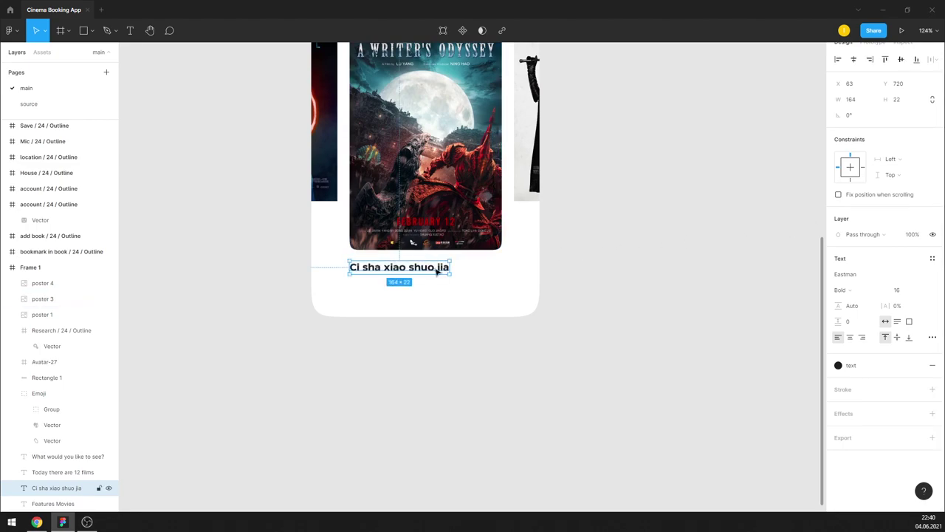
# Step: Duplicate the caption just beneath itself and change the copy's text to '2021'
pyautogui.keyDown('ctrl'); pyautogui.scroll(2, 439, 268); pyautogui.keyUp('ctrl')
pyautogui.moveTo(412, 270); pyautogui.dragTo(412, 290)
pyautogui.click(412, 290)
pyautogui.doubleClick(411, 284)
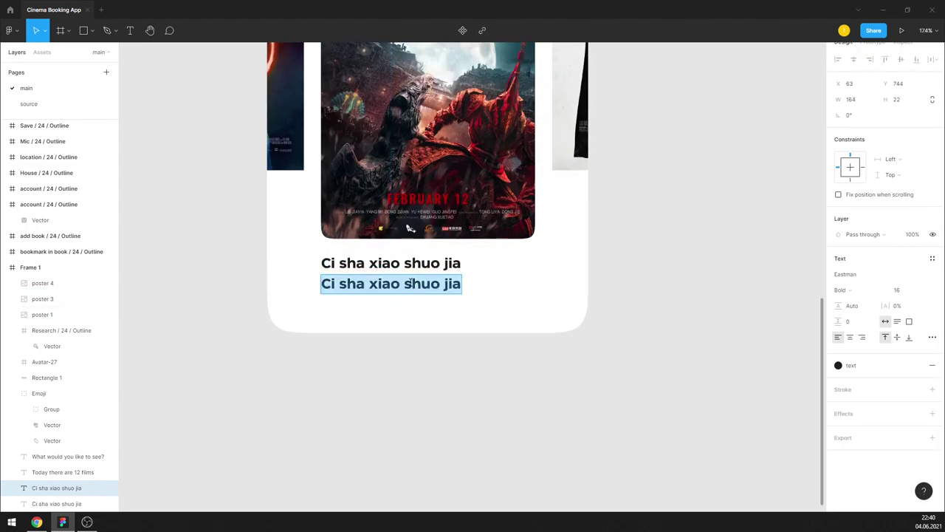
pyautogui.write('2021')
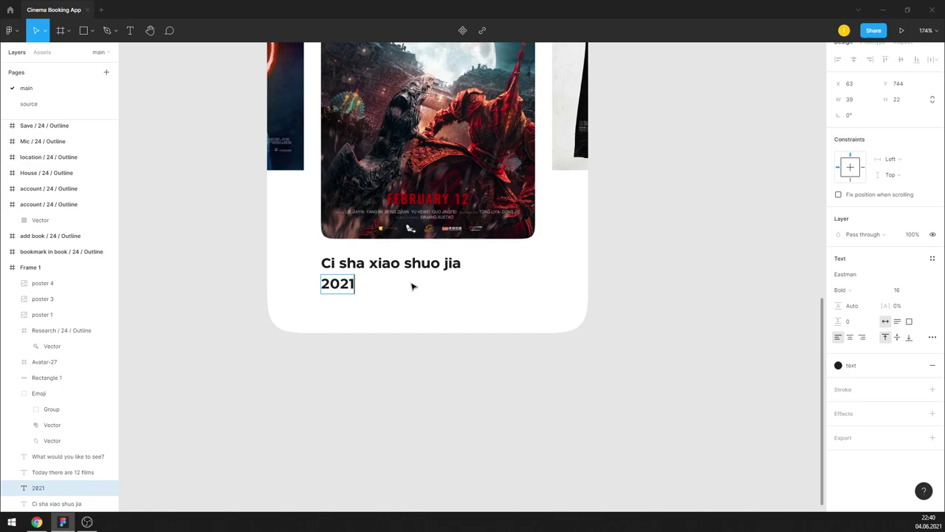
pyautogui.hotkey('ctrl', 'a')
pyautogui.press('Escape')
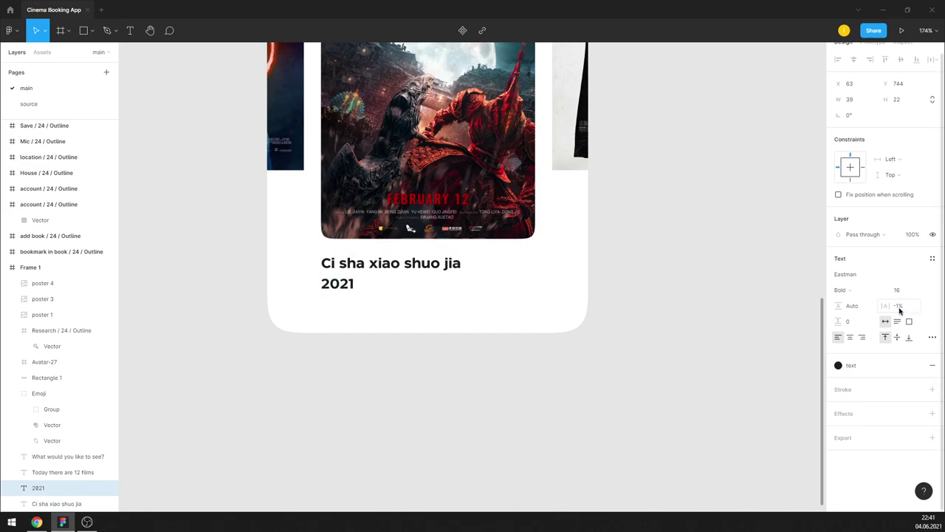
pyautogui.click(605, 308)
pyautogui.scroll(1, 651, 294)
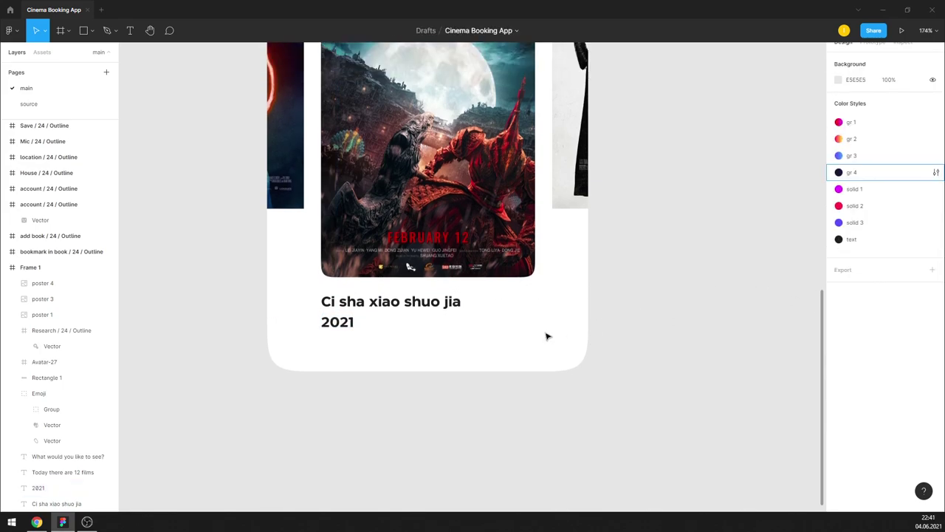
pyautogui.scroll(-2, 546, 336)
# Step: Give both the Spiral and Cruella side posters a 12 px corner radius
pyautogui.scroll(-1, 480, 342)
pyautogui.scroll(1, 317, 348)
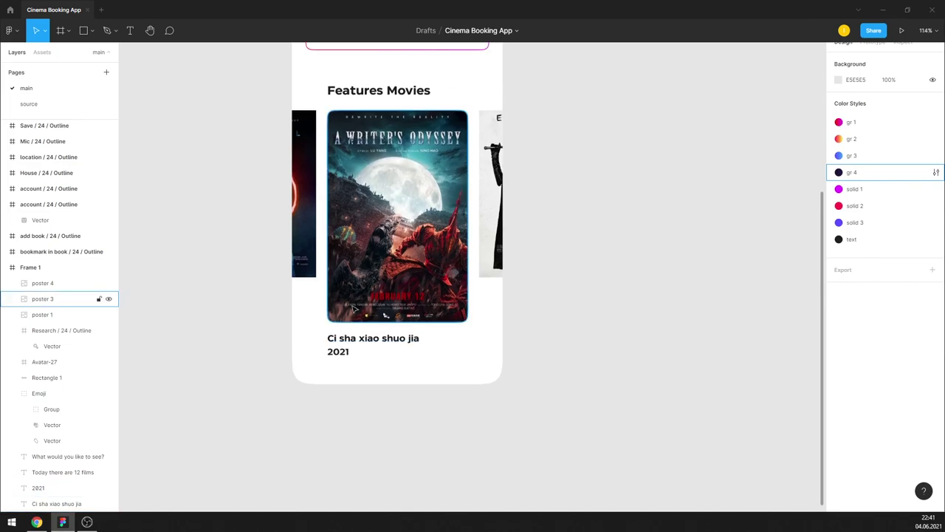
pyautogui.scroll(1, 354, 308)
pyautogui.scroll(-2, 443, 322)
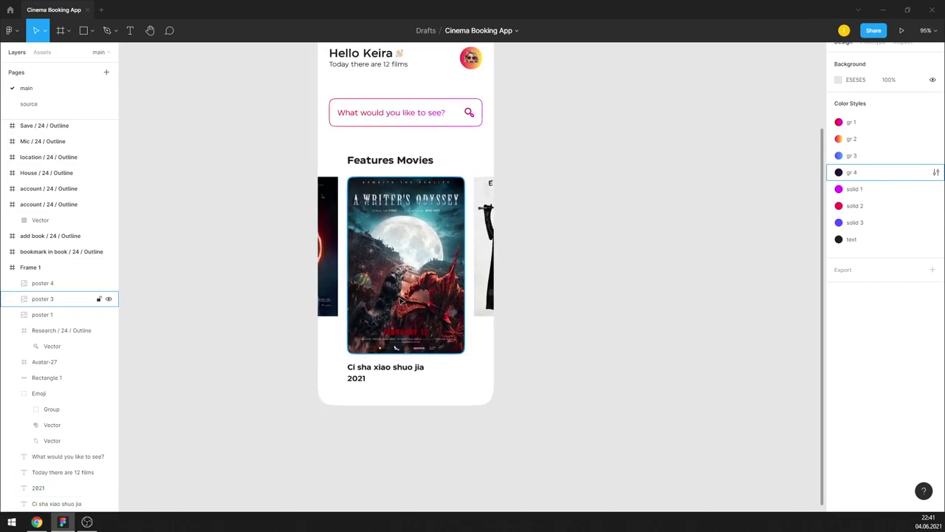
pyautogui.scroll(2, 402, 301)
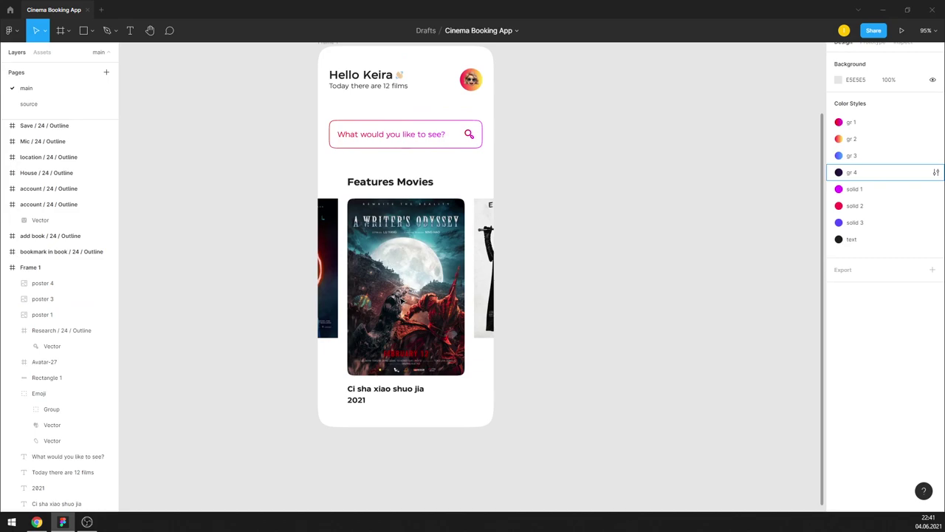
pyautogui.scroll(1, 399, 300)
pyautogui.click(366, 312)
pyautogui.keyDown('shift'); pyautogui.click(318, 310); pyautogui.keyUp('shift')
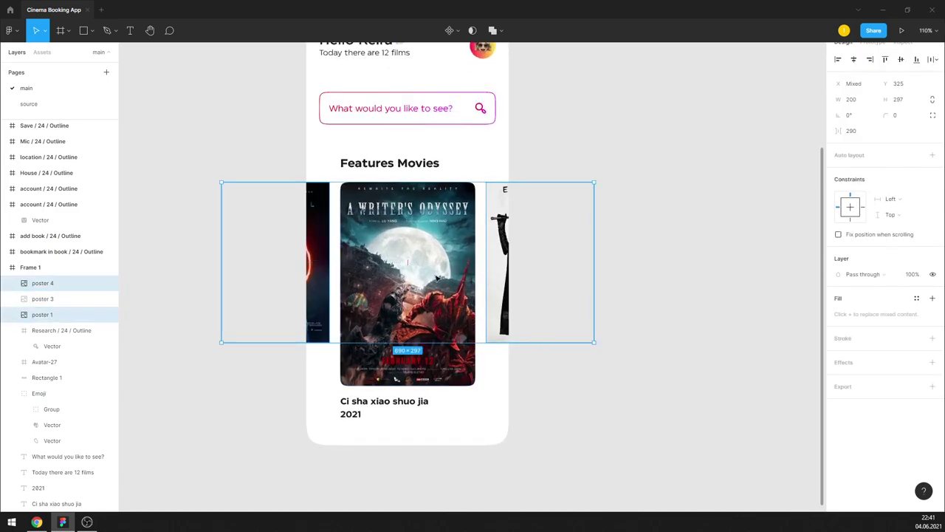
pyautogui.moveTo(888, 115); pyautogui.dragTo(46, 104)
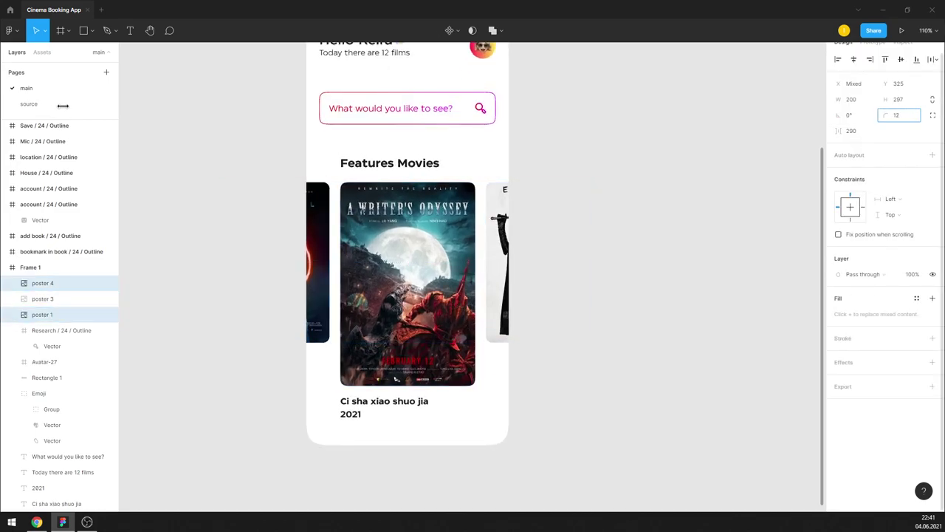
pyautogui.click(933, 115)
pyautogui.click(932, 131)
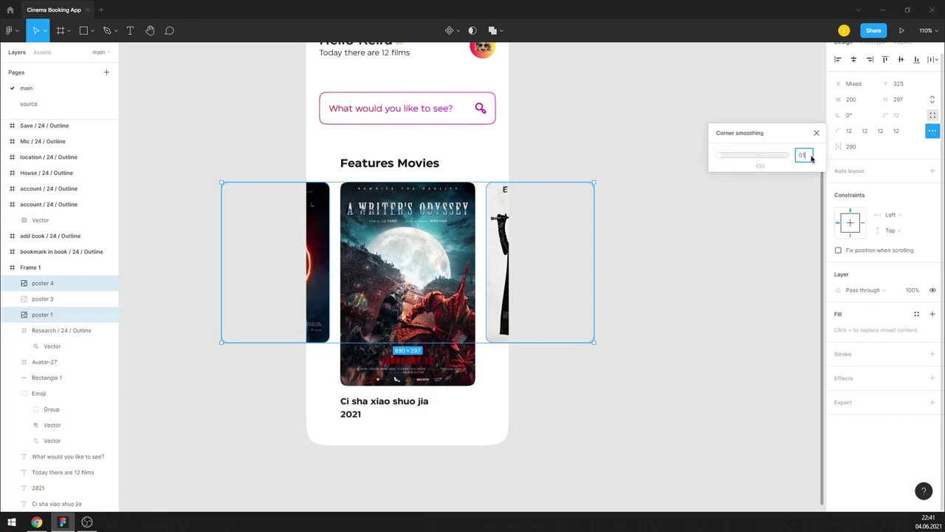
pyautogui.press('Return')
pyautogui.click(650, 184)
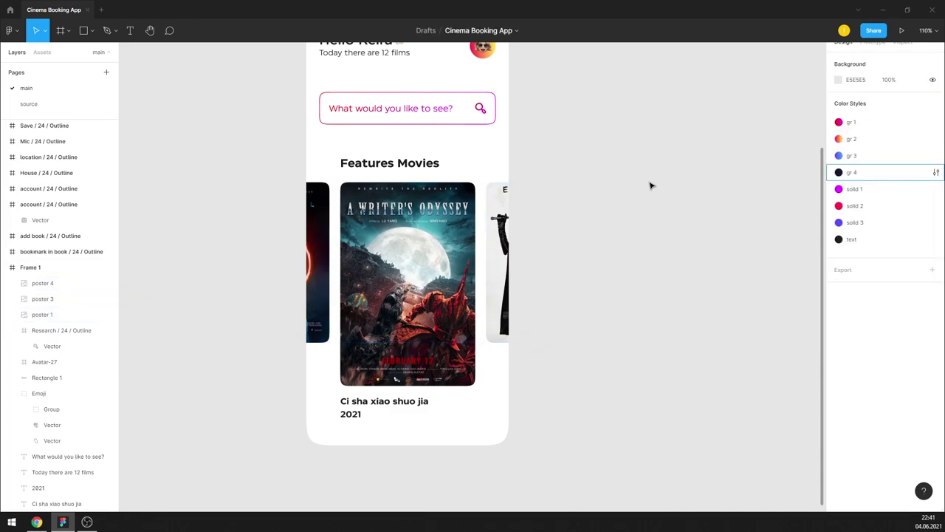
pyautogui.scroll(-2, 583, 205)
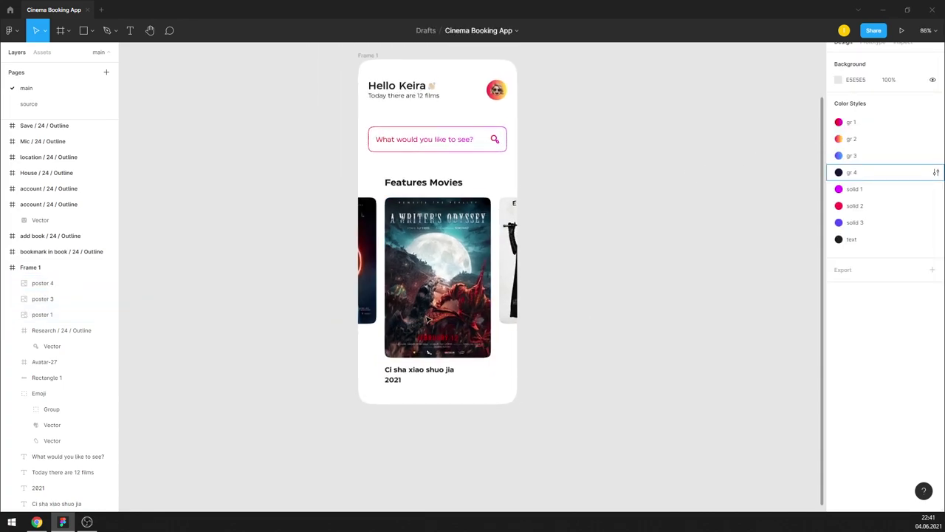
pyautogui.scroll(5, 406, 356)
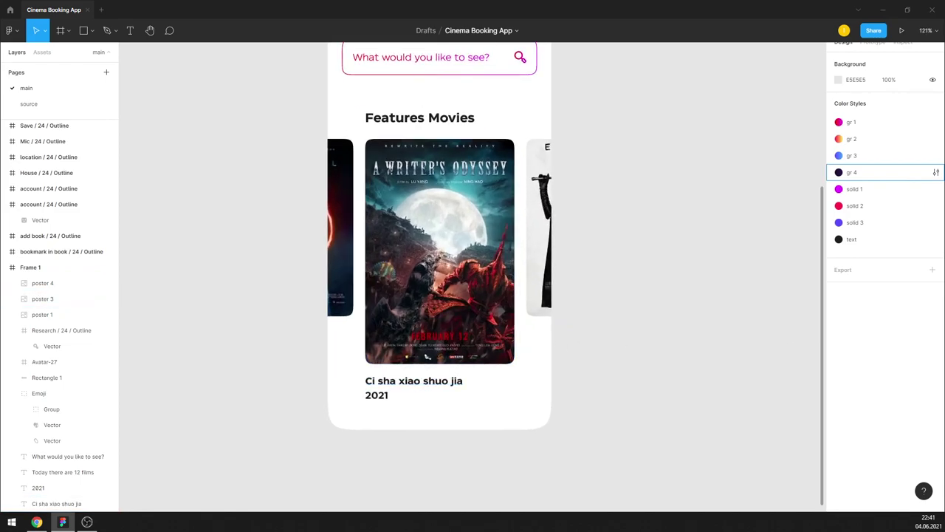
# Step: Move the A Writer's Odyssey poster out of the phone frame to the right
pyautogui.click(443, 319)
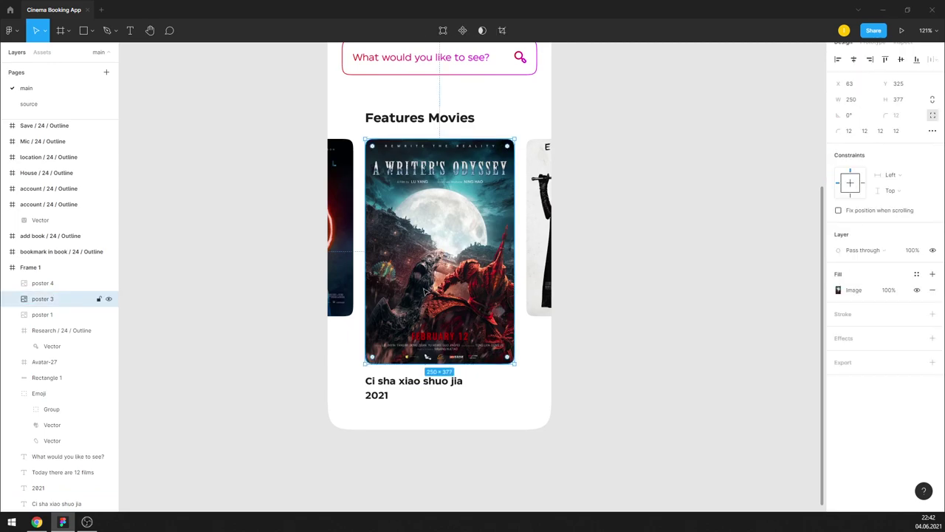
pyautogui.moveTo(417, 277); pyautogui.dragTo(683, 277)
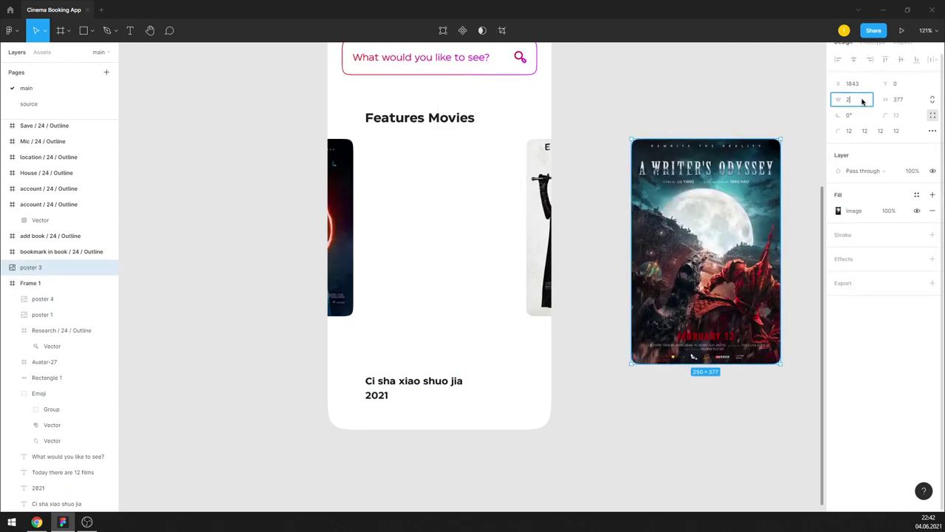
pyautogui.click(911, 104)
pyautogui.write('00')
pyautogui.write('197')
pyautogui.press('Return')
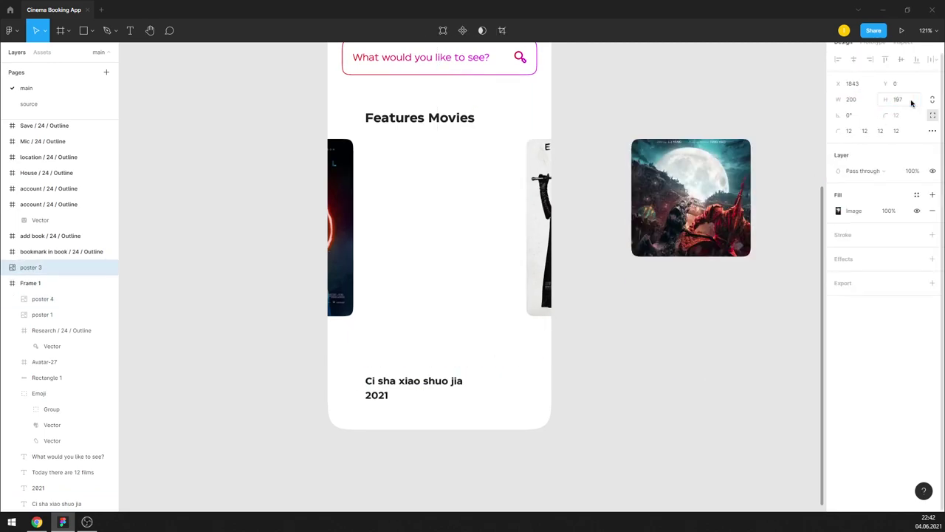
pyautogui.click(530, 215)
pyautogui.moveTo(530, 216); pyautogui.dragTo(379, 218)
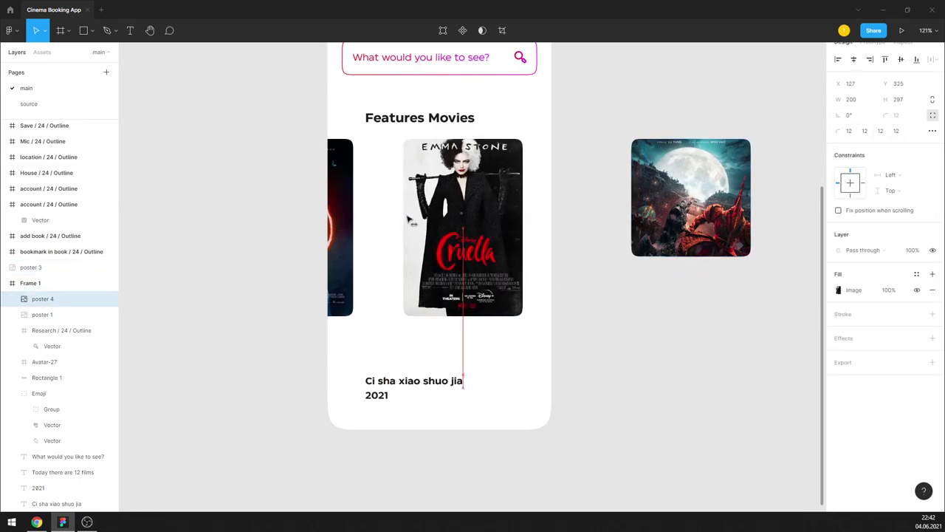
pyautogui.hotkey('ctrl', 'z')
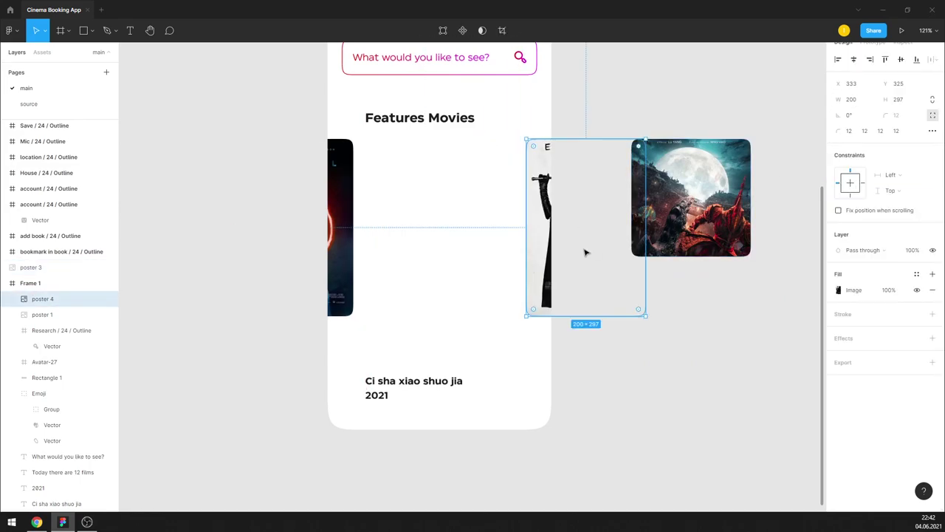
pyautogui.hotkey('ctrl', 'z')
pyautogui.hotkey('ctrl', 'z')
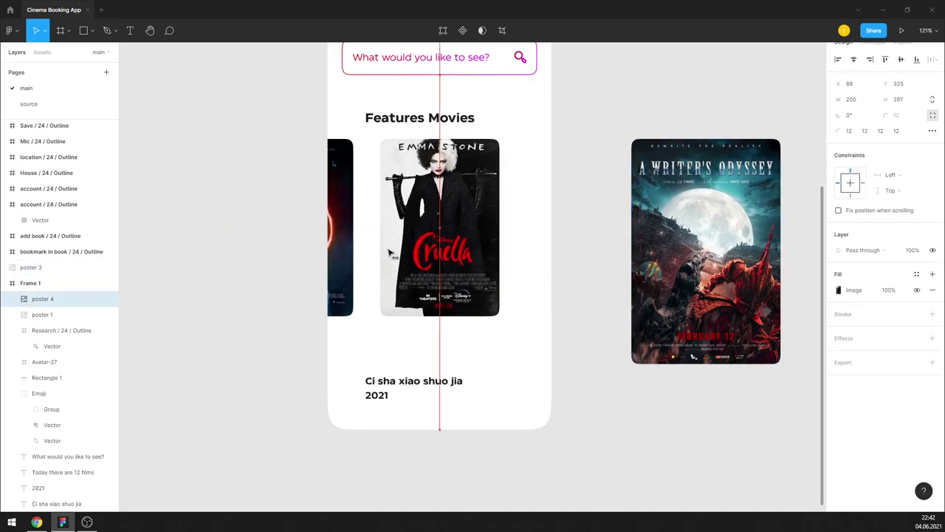
# Step: Place the Cruella poster in the centre slot, resize it to 250×372, and centre it
pyautogui.moveTo(537, 252); pyautogui.dragTo(381, 252)
pyautogui.click(434, 238)
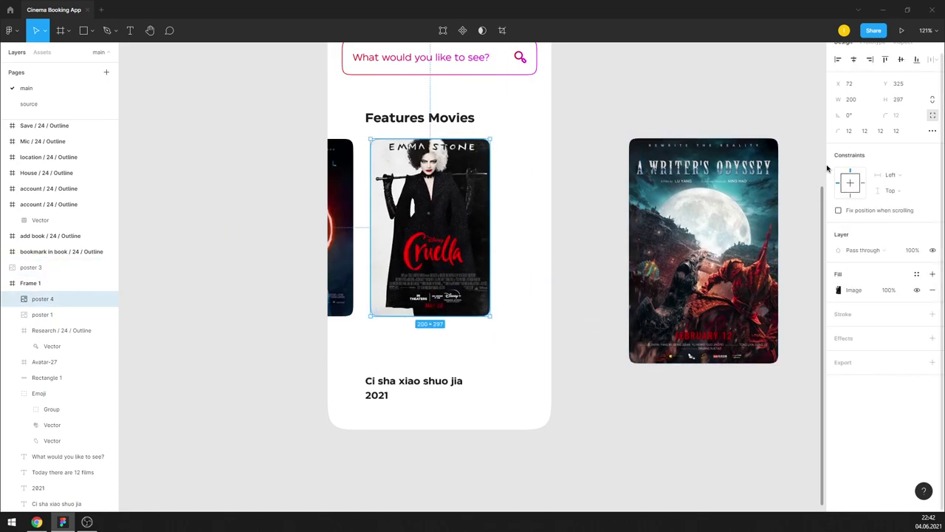
pyautogui.write('250')
pyautogui.press('Escape')
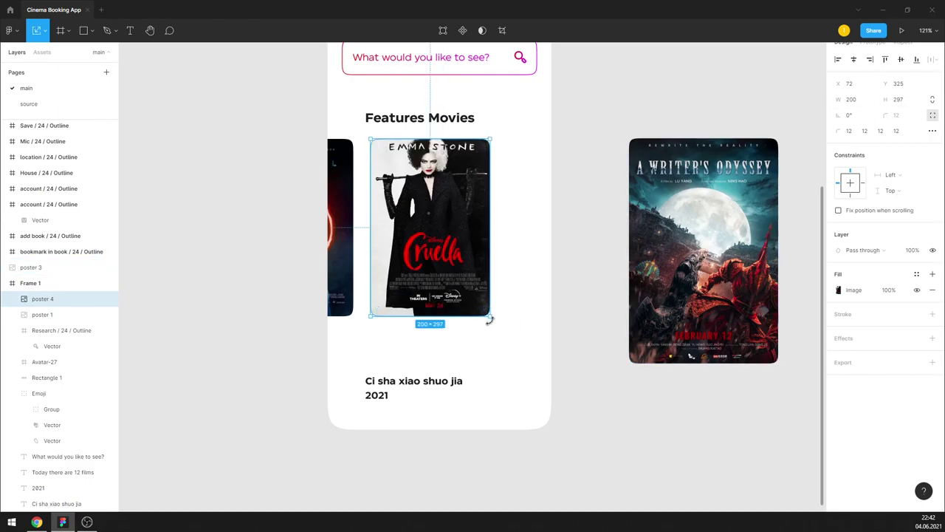
pyautogui.moveTo(489, 319); pyautogui.dragTo(521, 356)
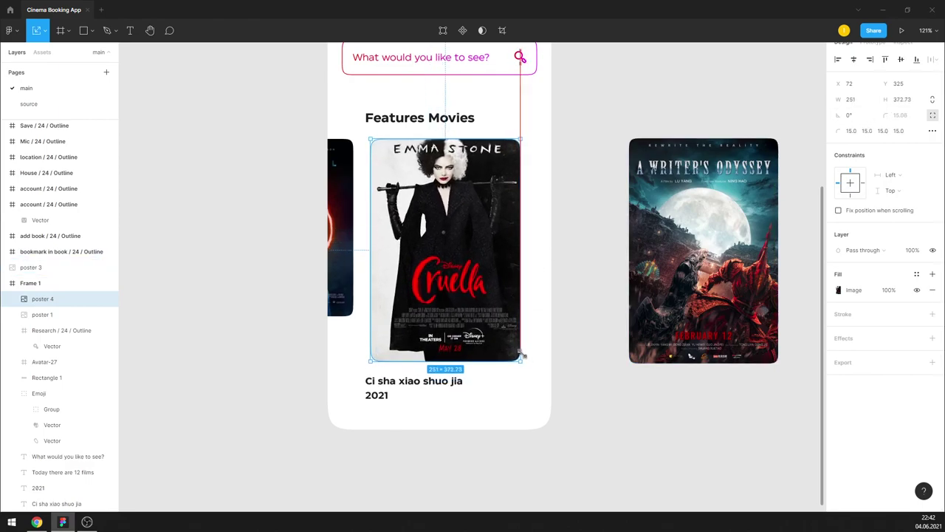
pyautogui.click(860, 103)
pyautogui.write('0')
pyautogui.press('Return')
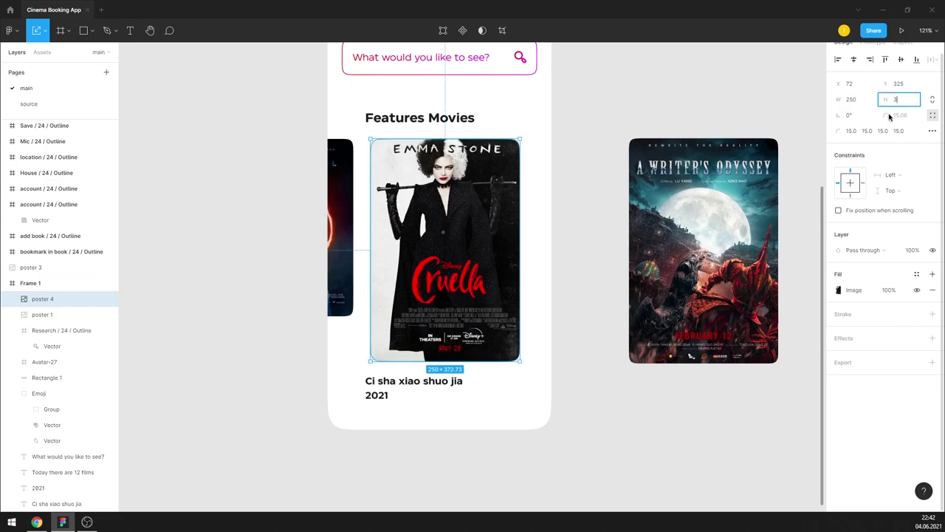
pyautogui.write('72')
pyautogui.click(593, 138)
pyautogui.moveTo(495, 177); pyautogui.dragTo(481, 177)
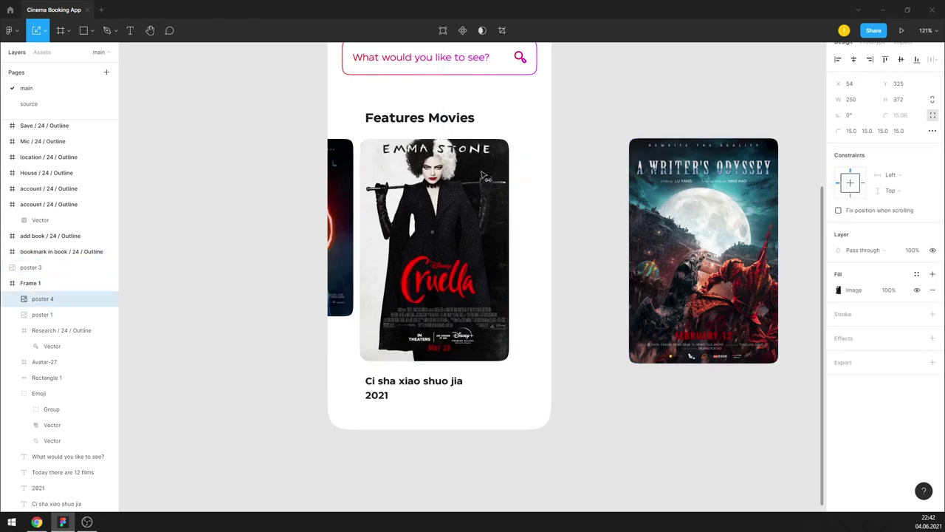
pyautogui.click(853, 59)
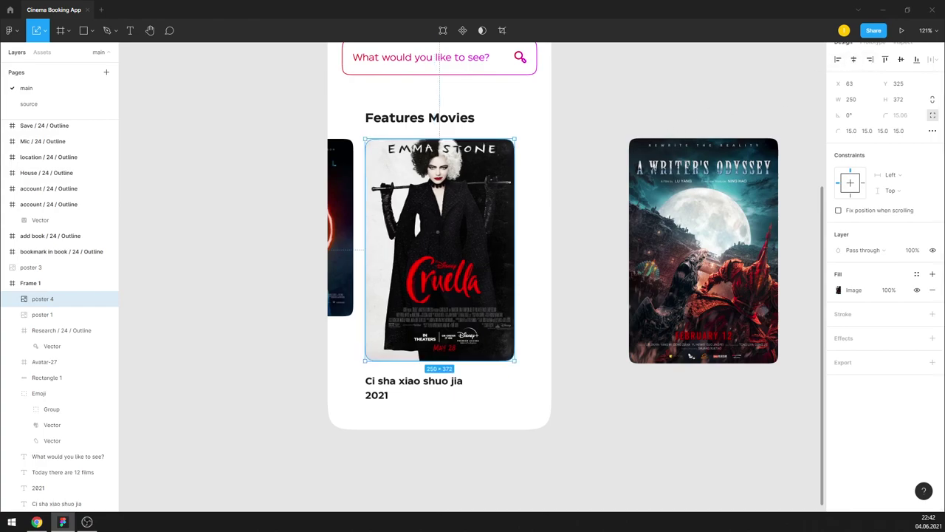
# Step: Change the movie caption to 'Cruella' at font size 23 and nudge it into place
pyautogui.doubleClick(443, 381)
pyautogui.write('Cruella')
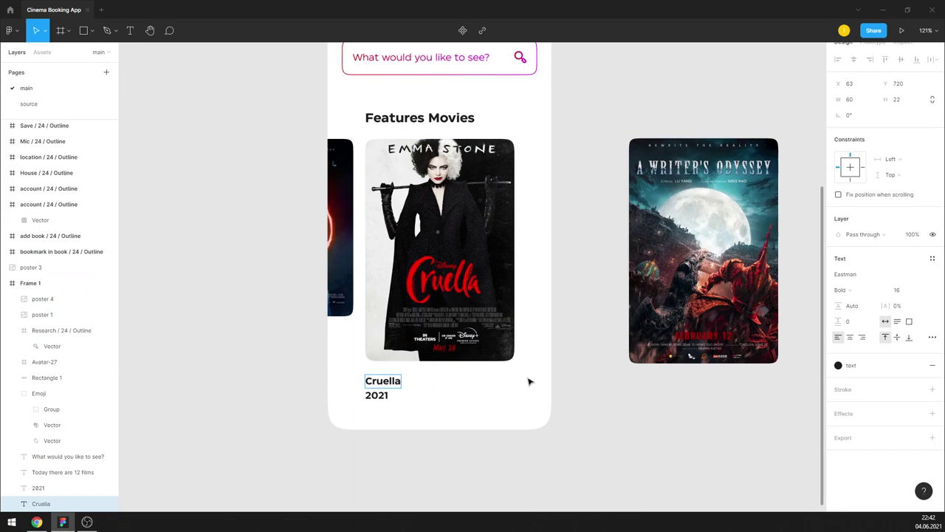
pyautogui.click(564, 398)
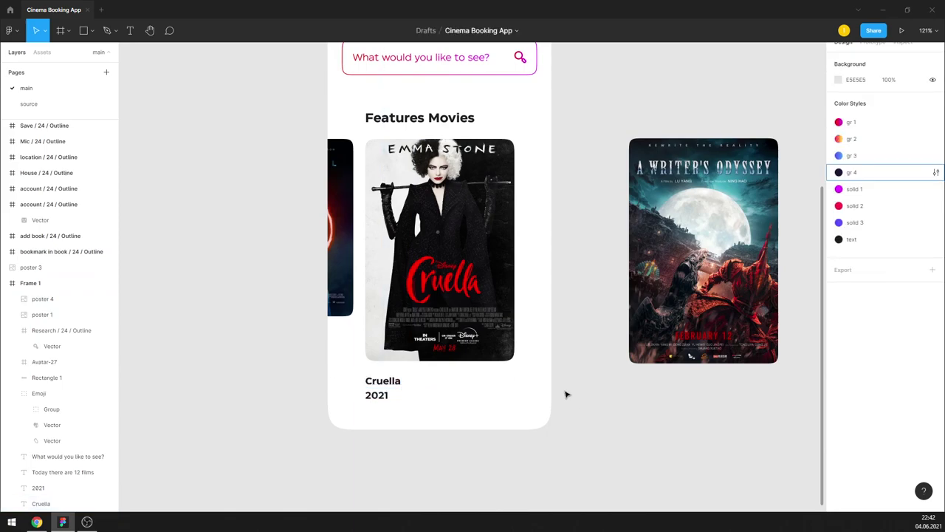
pyautogui.click(397, 381)
pyautogui.click(901, 289)
pyautogui.write('23')
pyautogui.press('Return')
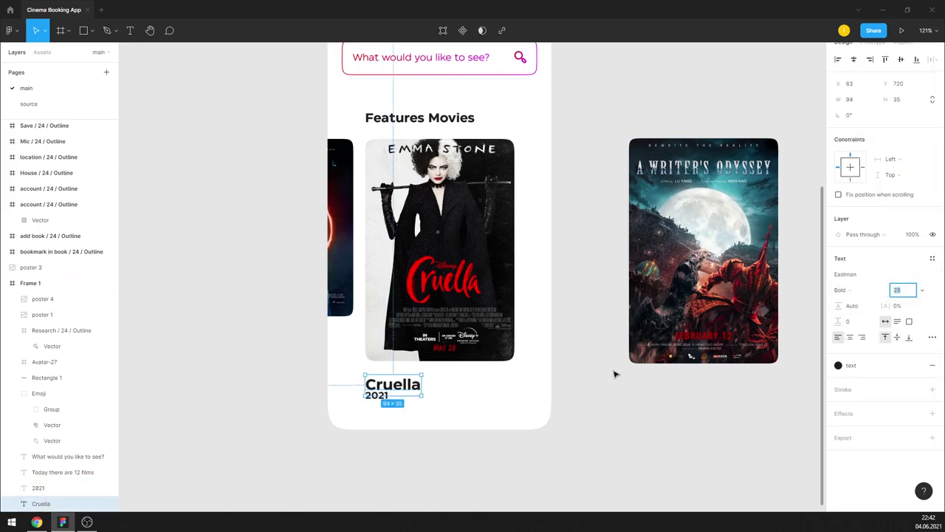
pyautogui.click(602, 384)
pyautogui.moveTo(429, 386); pyautogui.dragTo(454, 376)
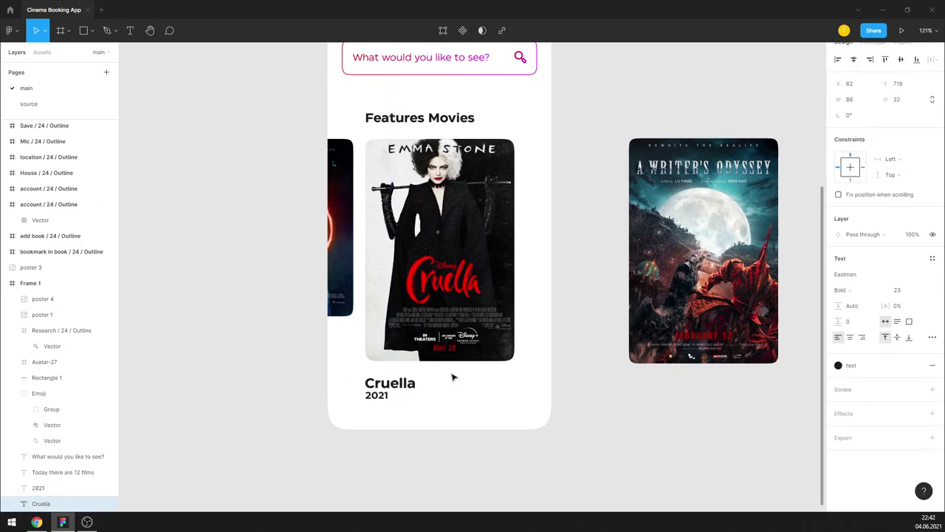
# Step: Move the Spiral poster out of the phone to the left and raise the captions slightly
pyautogui.click(459, 341)
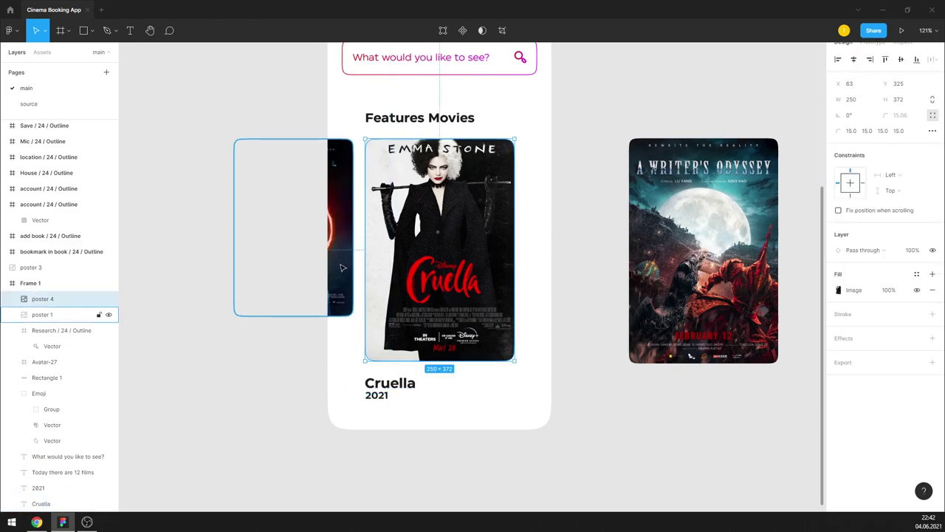
pyautogui.moveTo(341, 221); pyautogui.dragTo(248, 244)
pyautogui.moveTo(399, 396); pyautogui.dragTo(399, 392)
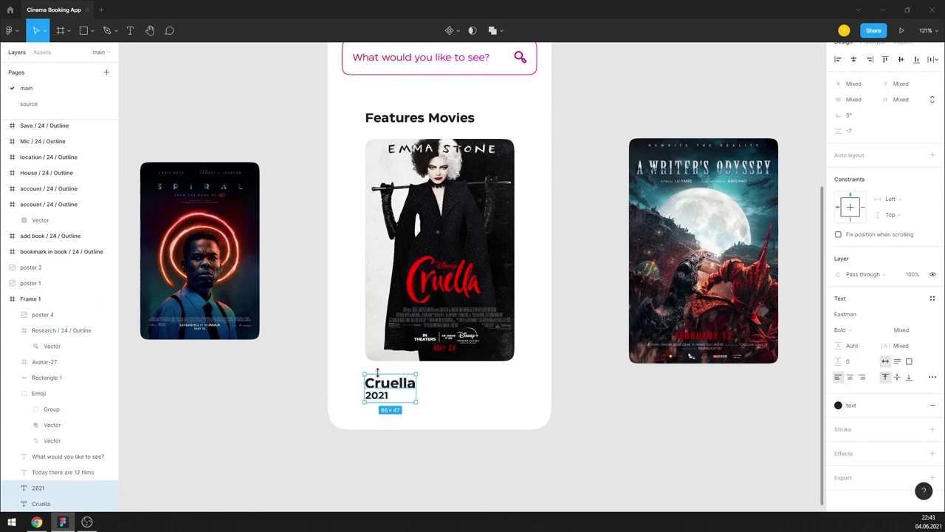
pyautogui.click(436, 332)
pyautogui.scroll(5, 319, 171)
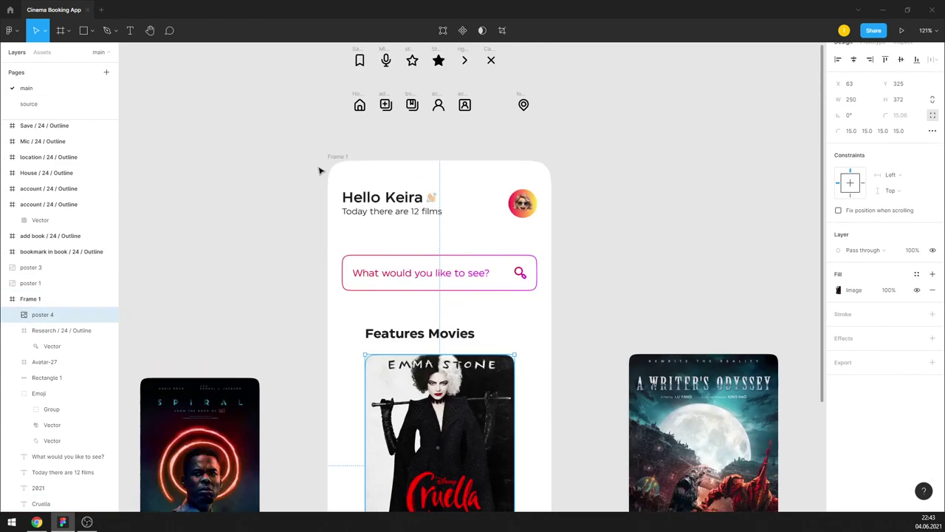
# Step: Place a star icon beside the Cruella title and fill it with the gr 2 gradient
pyautogui.moveTo(410, 53); pyautogui.dragTo(454, 406)
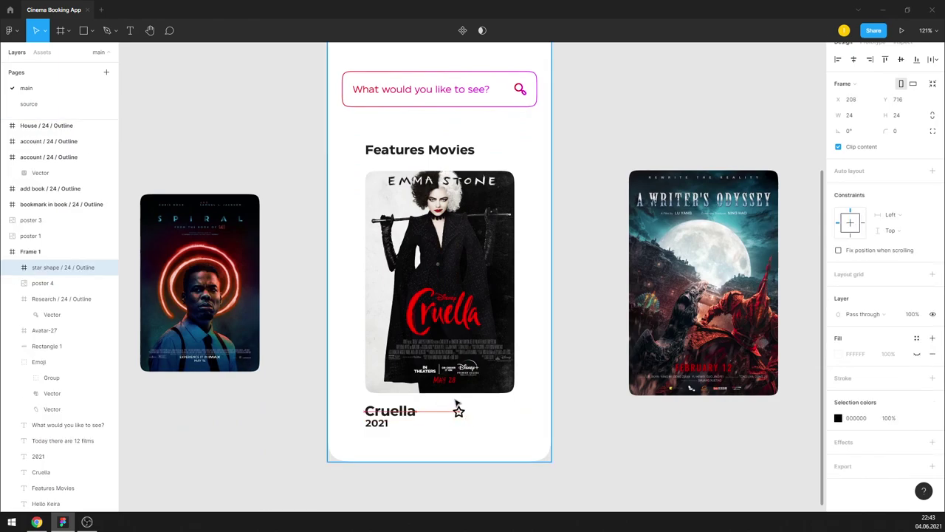
pyautogui.keyDown('ctrl'); pyautogui.scroll(2, 451, 407); pyautogui.keyUp('ctrl')
pyautogui.doubleClick(455, 411)
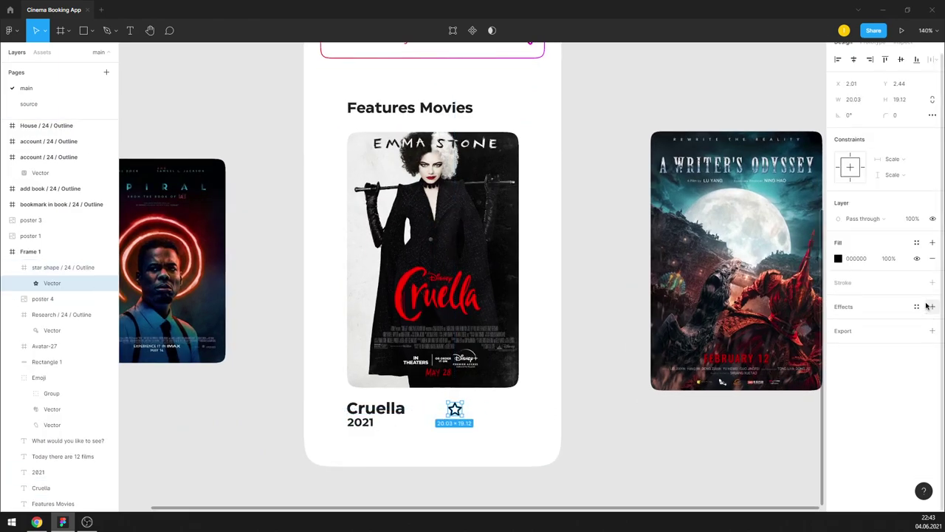
pyautogui.click(916, 242)
pyautogui.click(889, 317)
pyautogui.click(578, 441)
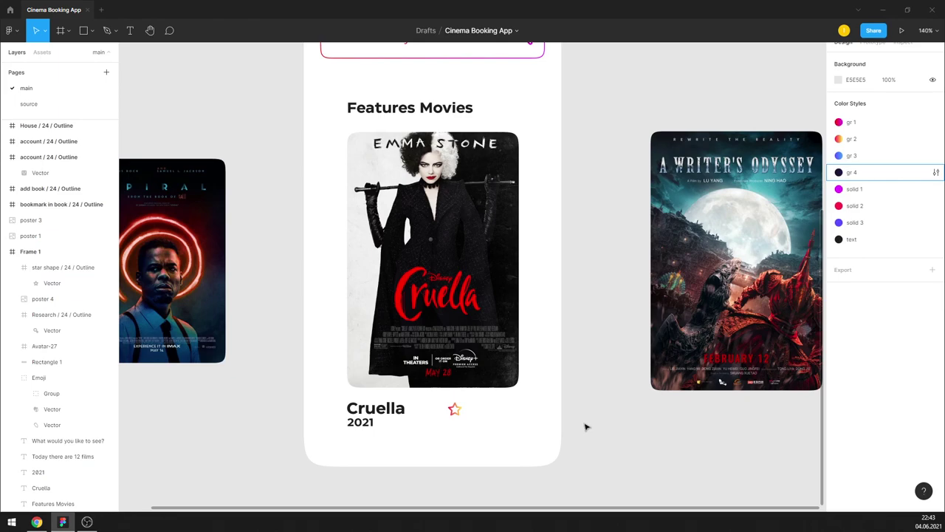
# Step: Duplicate the 2021 text beside the star to begin the rating number
pyautogui.keyDown('ctrl'); pyautogui.scroll(1, 444, 432); pyautogui.keyUp('ctrl')
pyautogui.keyDown('alt'); pyautogui.moveTo(351, 421); pyautogui.dragTo(485, 412); pyautogui.keyUp('alt')
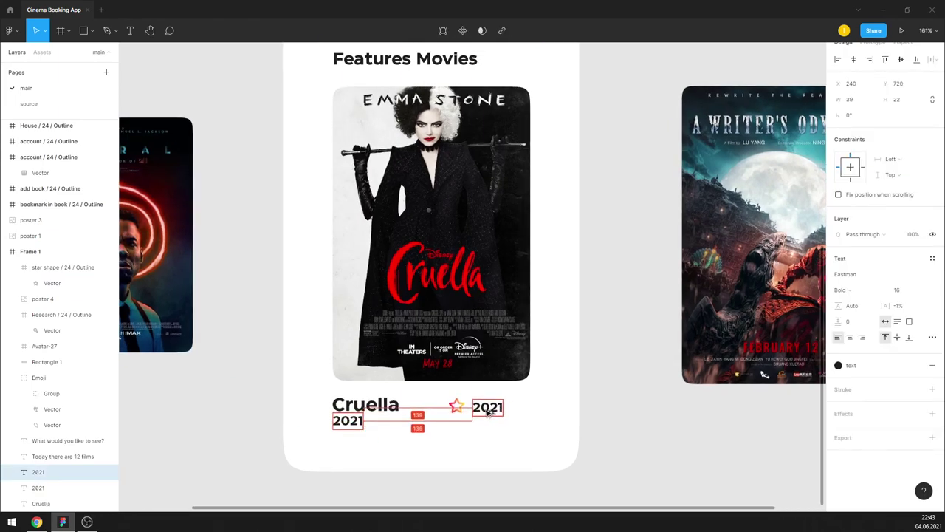
pyautogui.doubleClick(485, 412)
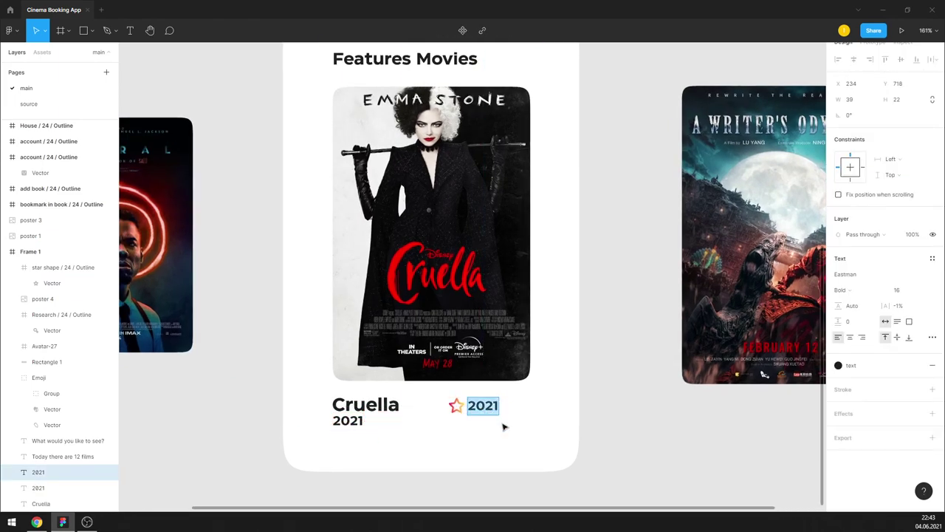
# Step: Finish the 7.4 rating and add an 'IMDb' copy below it in Regular, size 10, 0% letter spacing
pyautogui.write('7.4')
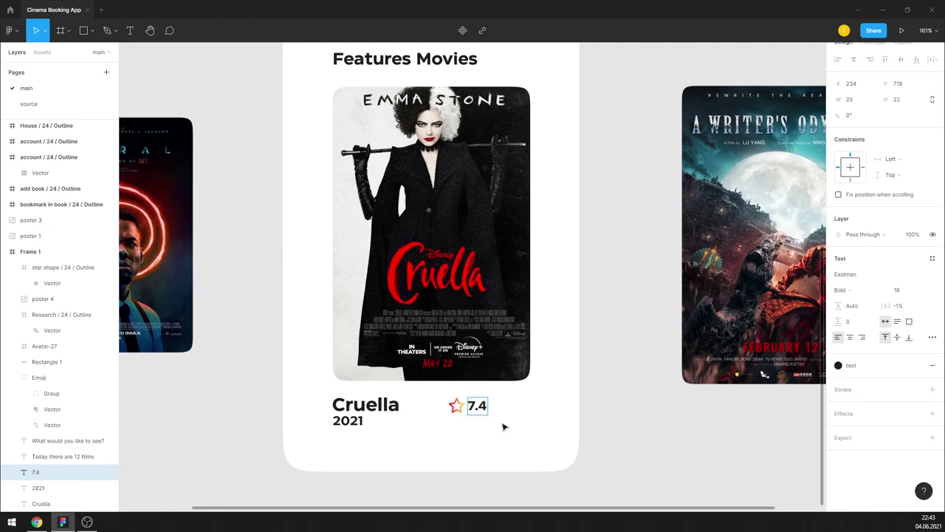
pyautogui.moveTo(476, 406); pyautogui.dragTo(476, 433)
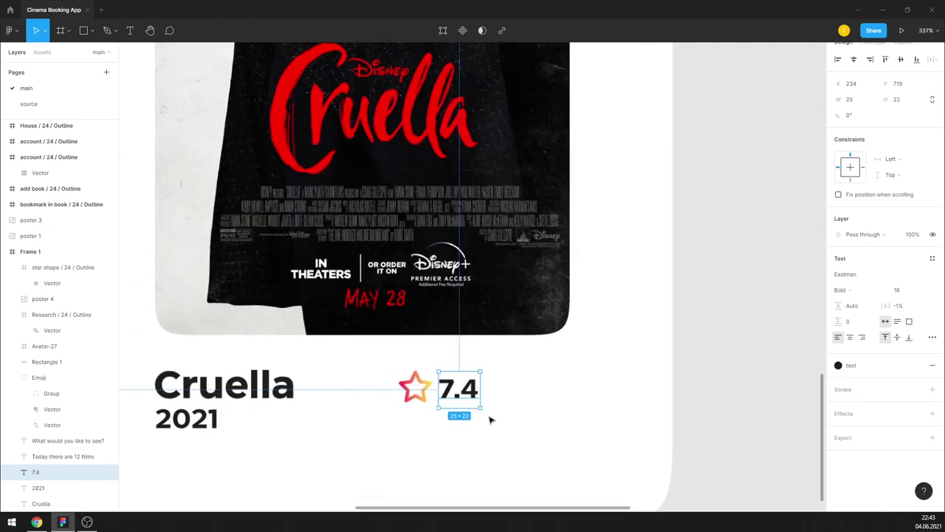
pyautogui.scroll(5, 491, 420)
pyautogui.doubleClick(459, 441)
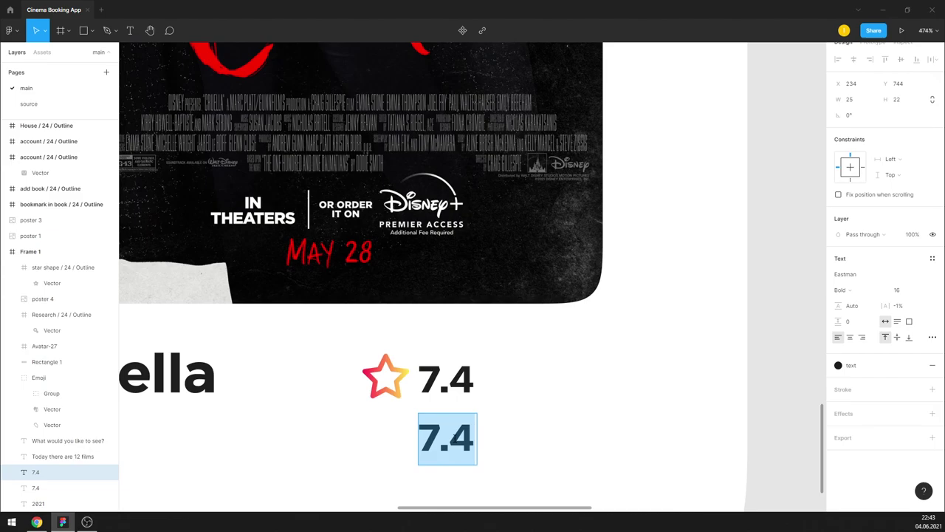
pyautogui.write('IMD')
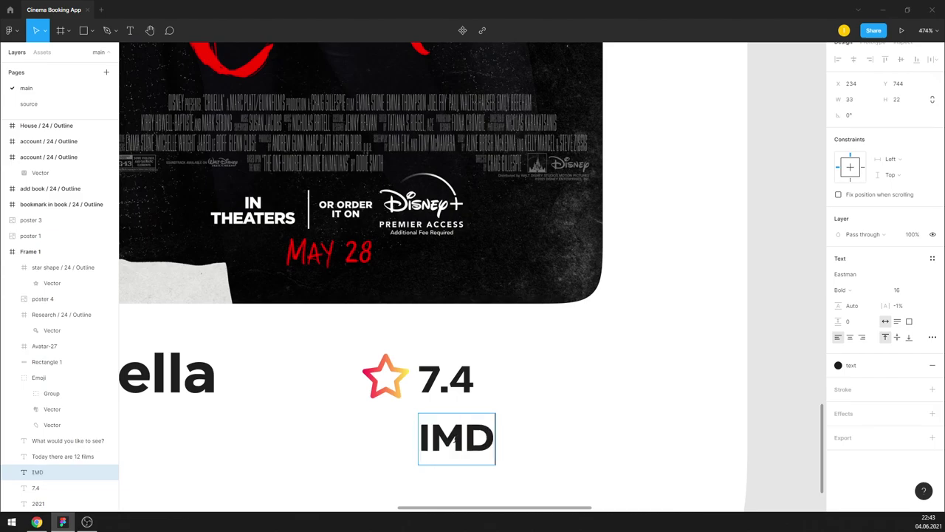
pyautogui.write('b')
pyautogui.hotkey('ctrl', 'a')
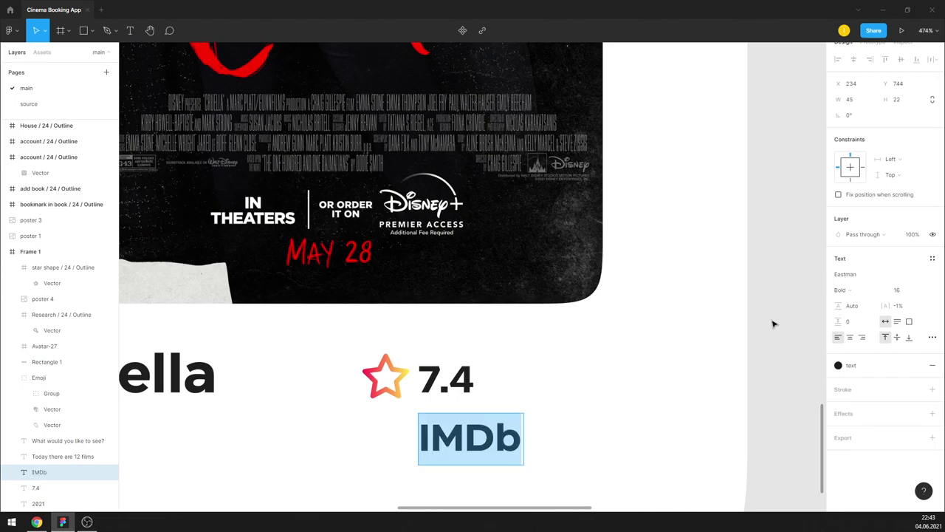
pyautogui.click(844, 290)
pyautogui.click(862, 269)
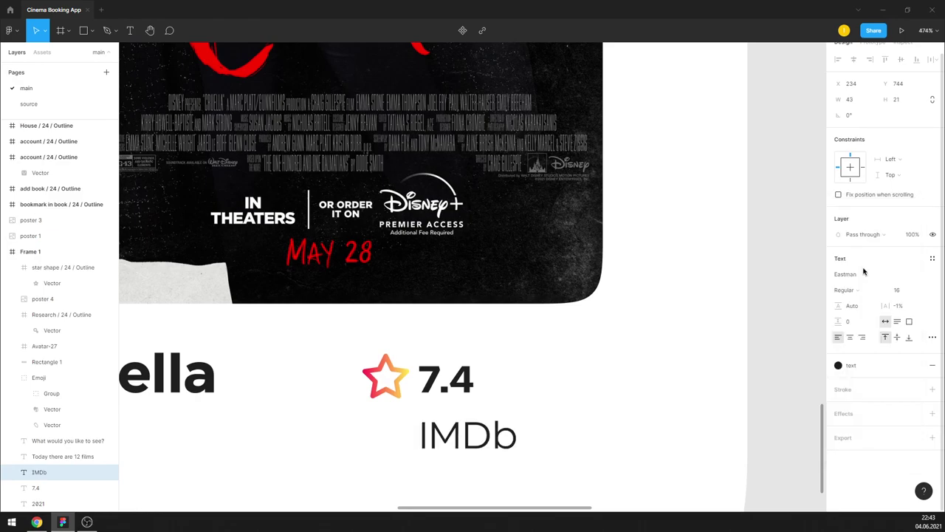
pyautogui.click(901, 292)
pyautogui.write('10')
pyautogui.press('Return')
pyautogui.click(908, 307)
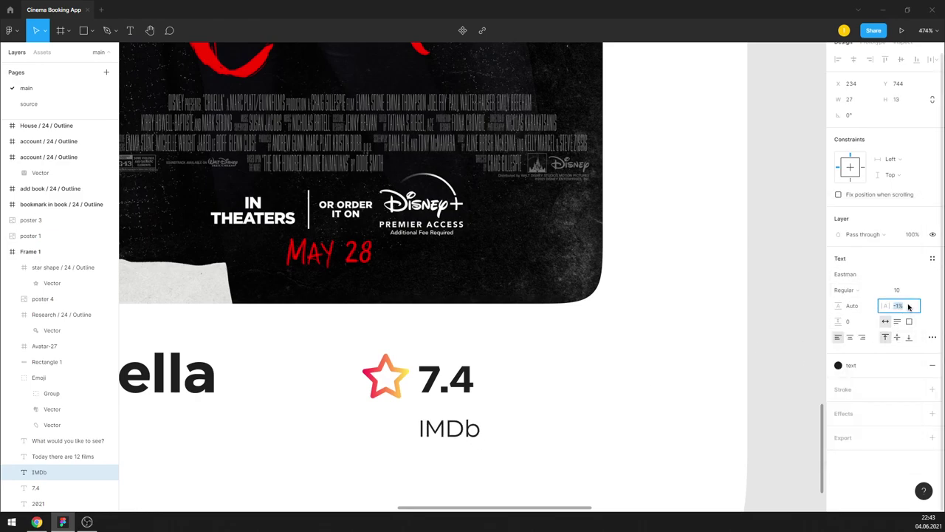
pyautogui.write('0')
pyautogui.press('Return')
# Step: Position the IMDb label under 7.4 and reduce it to size 9
pyautogui.moveTo(471, 424)
pyautogui.mouseDown()
pyautogui.moveTo(543, 379)
pyautogui.moveTo(401, 427)
pyautogui.moveTo(503, 369)
pyautogui.mouseUp()
pyautogui.click(592, 373)
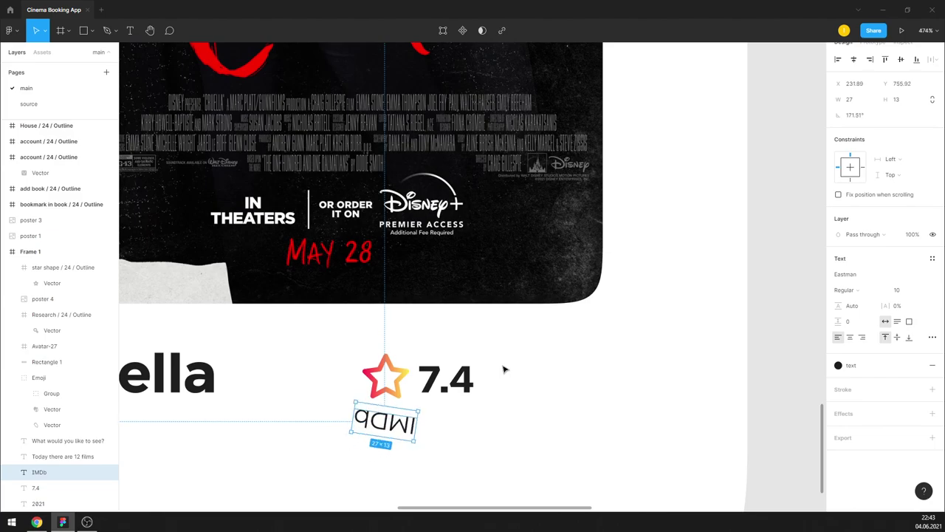
pyautogui.hotkey('ctrl', 'z')
pyautogui.moveTo(329, 443)
pyautogui.mouseDown()
pyautogui.moveTo(503, 366)
pyautogui.moveTo(589, 377)
pyautogui.mouseUp()
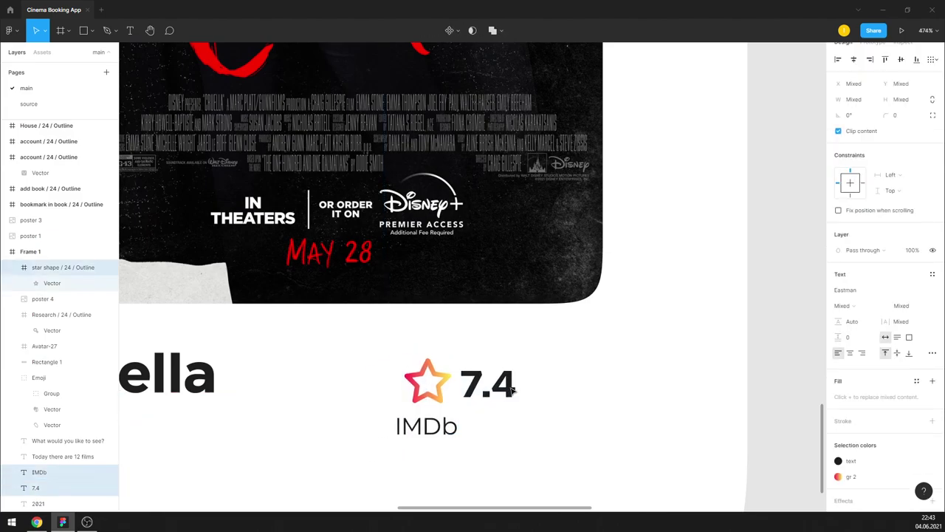
pyautogui.scroll(-3, 585, 379)
pyautogui.click(624, 342)
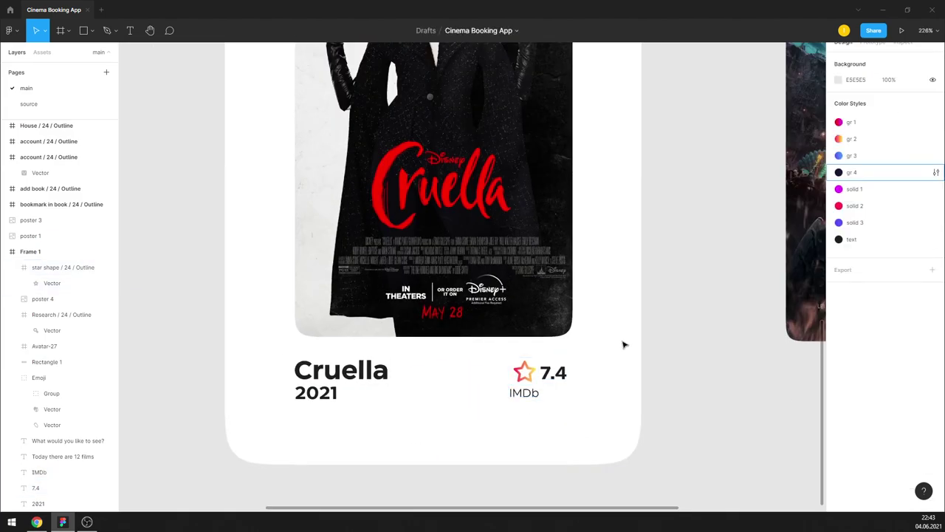
pyautogui.scroll(3, 584, 376)
pyautogui.moveTo(457, 434); pyautogui.dragTo(520, 360)
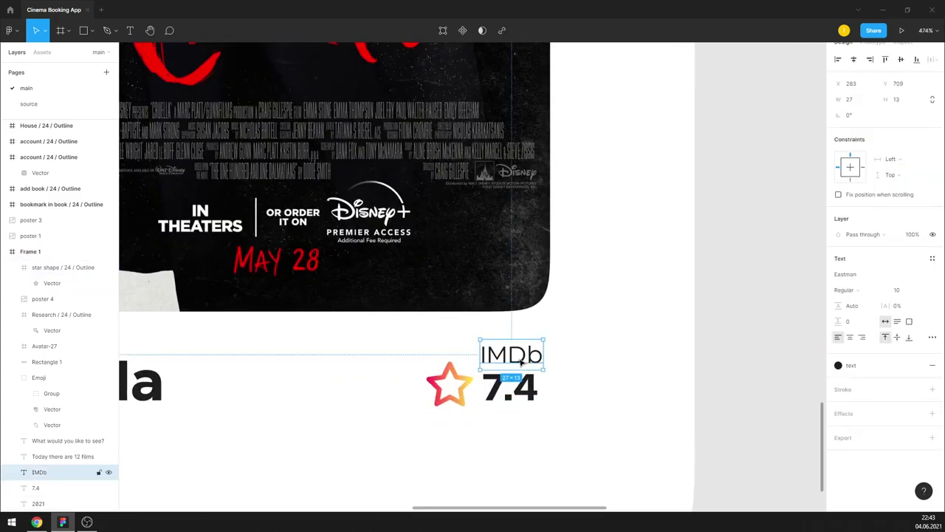
pyautogui.press('Down')
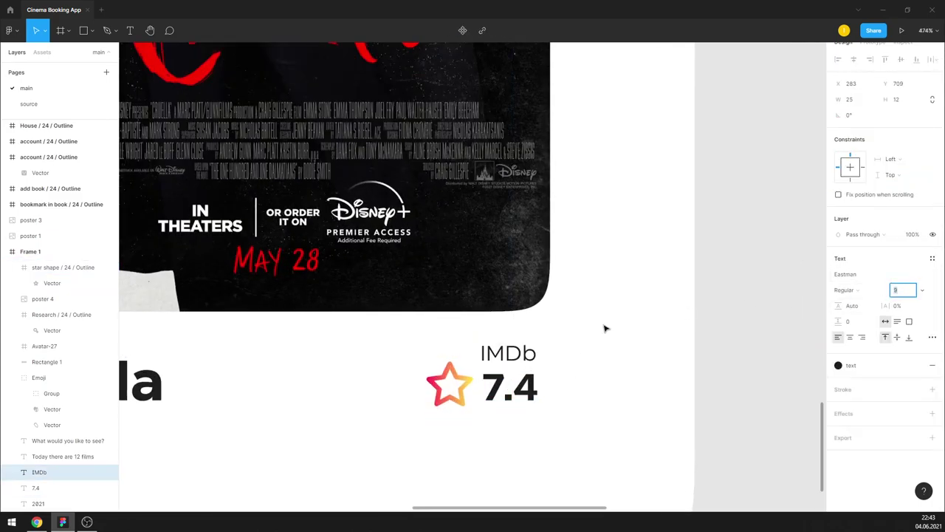
pyautogui.moveTo(520, 352)
pyautogui.mouseDown()
pyautogui.moveTo(524, 415)
pyautogui.moveTo(541, 387)
pyautogui.mouseUp()
pyautogui.keyDown('shift'); pyautogui.click(510, 387); pyautogui.keyUp('shift')
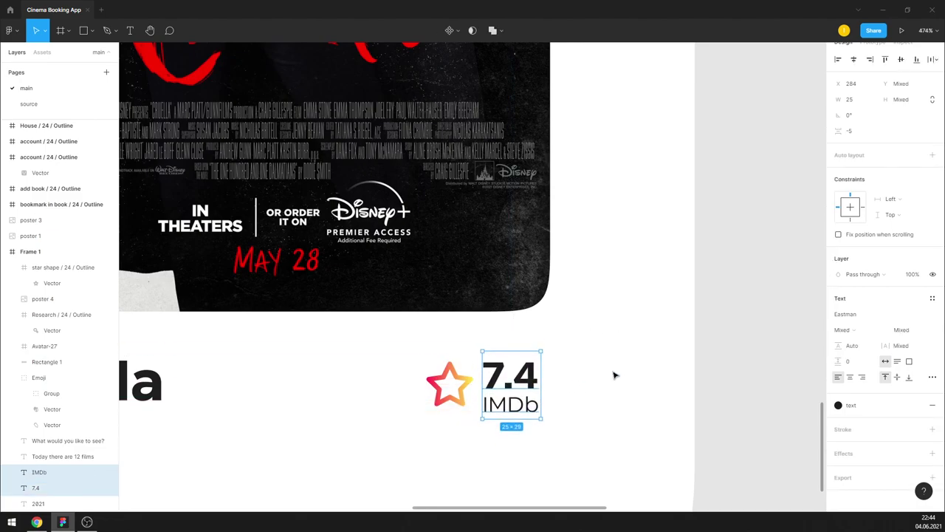
pyautogui.click(600, 371)
pyautogui.scroll(-3, 566, 342)
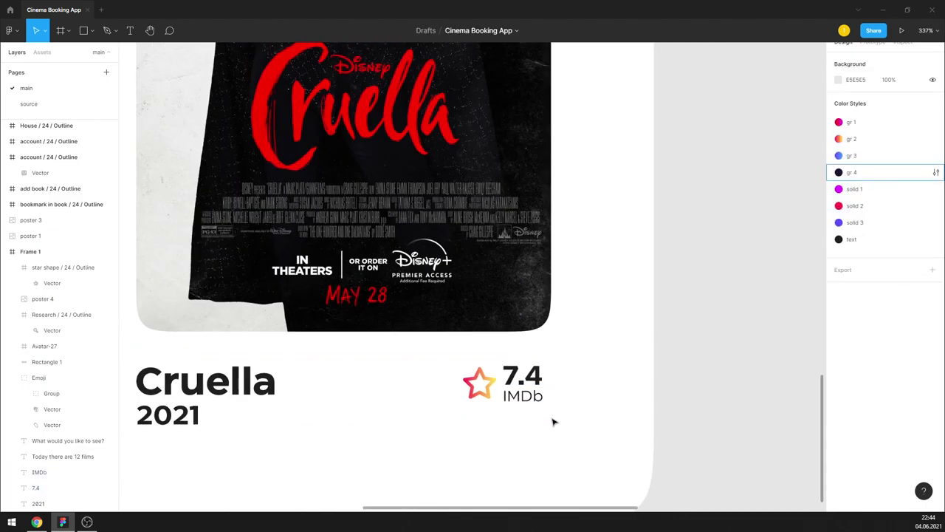
pyautogui.click(543, 391)
pyautogui.click(597, 346)
pyautogui.scroll(-3, 597, 346)
pyautogui.scroll(-3, 517, 369)
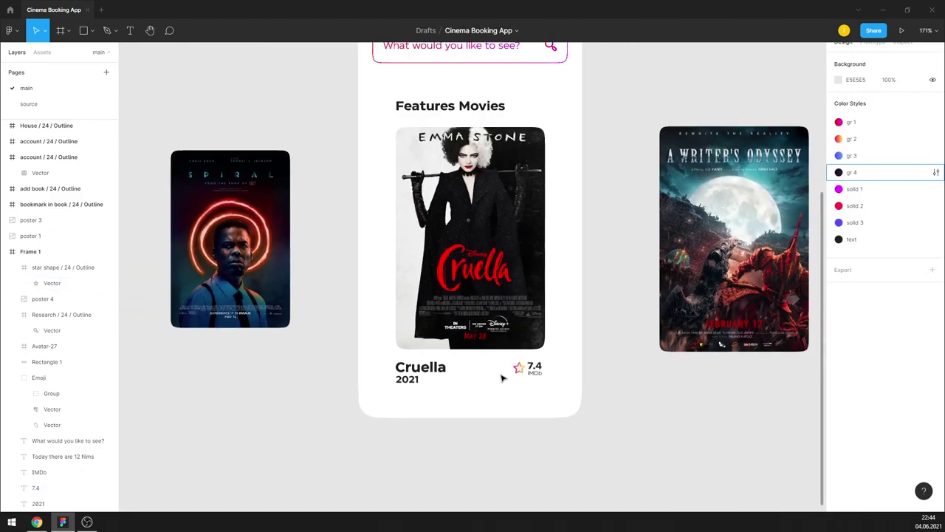
pyautogui.scroll(2, 502, 373)
pyautogui.scroll(2, 506, 369)
pyautogui.scroll(1, 508, 359)
pyautogui.scroll(1, 508, 360)
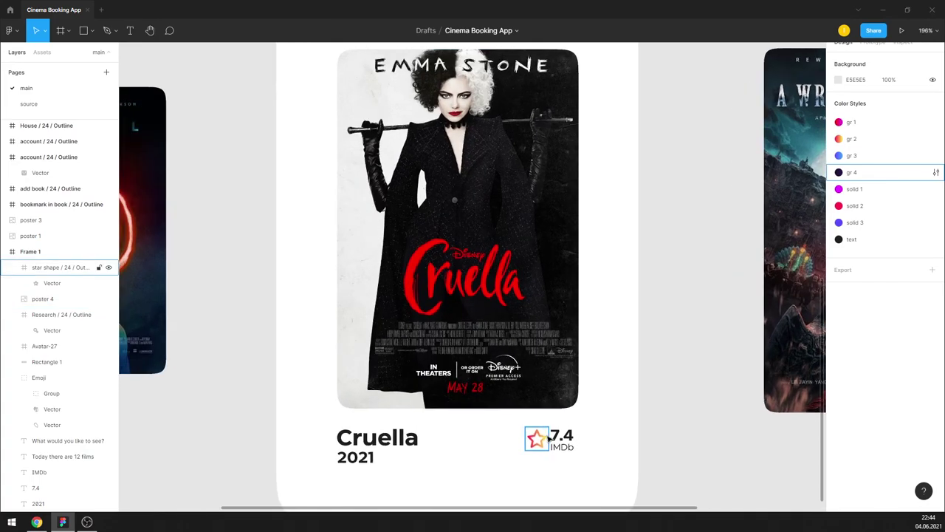
pyautogui.scroll(-1, 455, 414)
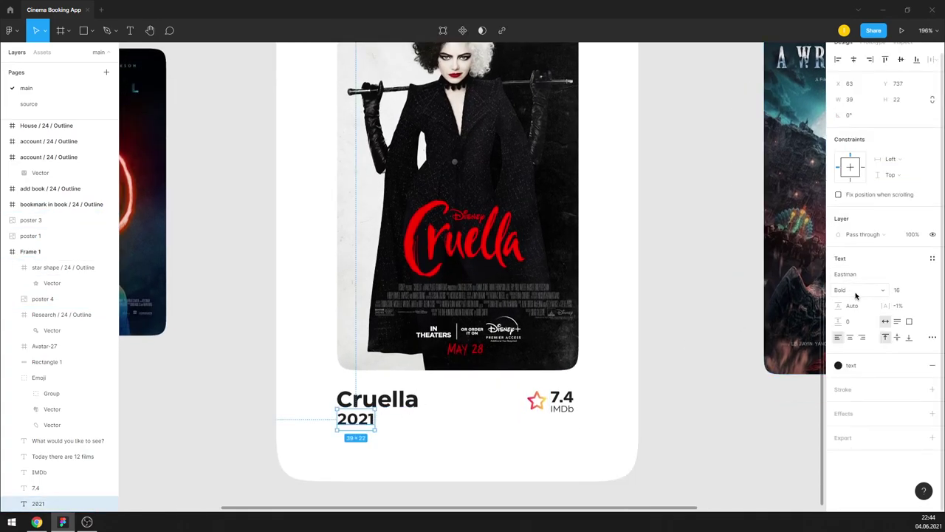
pyautogui.click(846, 290)
pyautogui.click(857, 269)
pyautogui.click(682, 306)
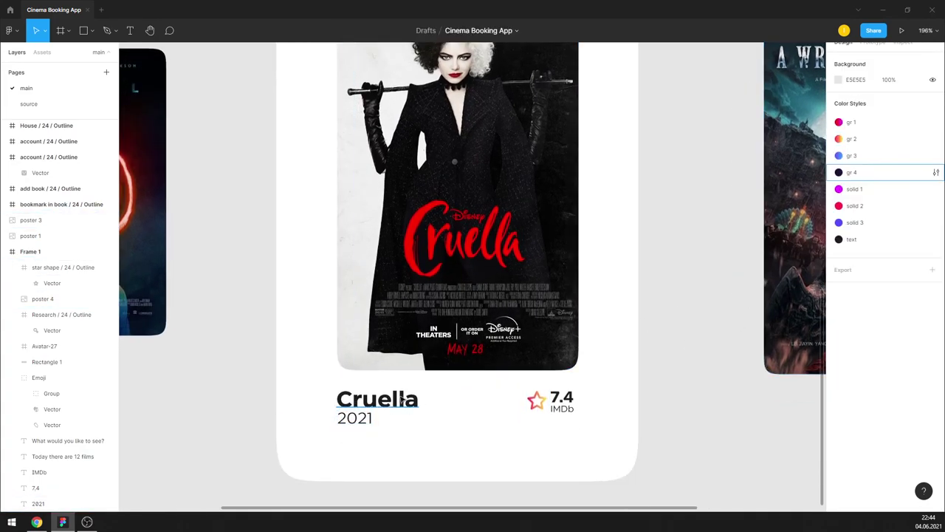
pyautogui.click(369, 419)
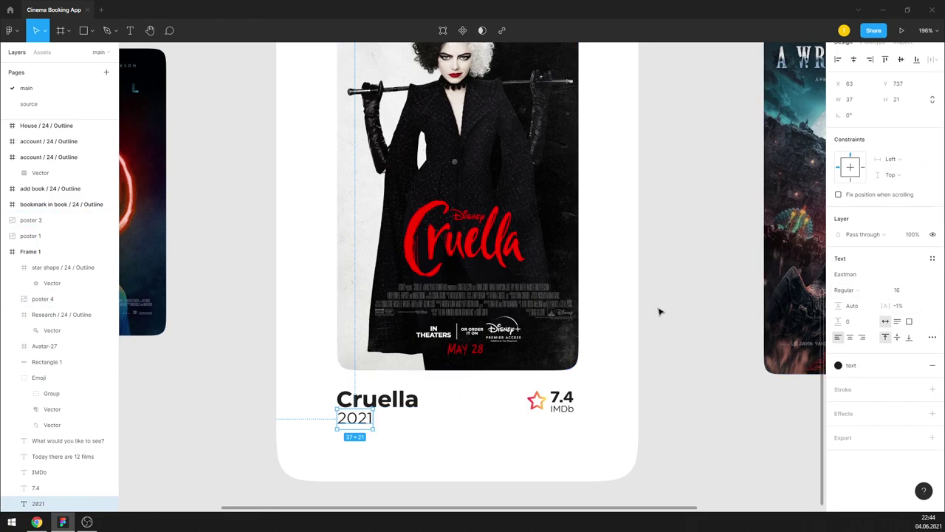
pyautogui.hotkey('ctrl', 'z')
pyautogui.hotkey('ctrl', 'shift', 'z')
pyautogui.hotkey('ctrl', 'b')
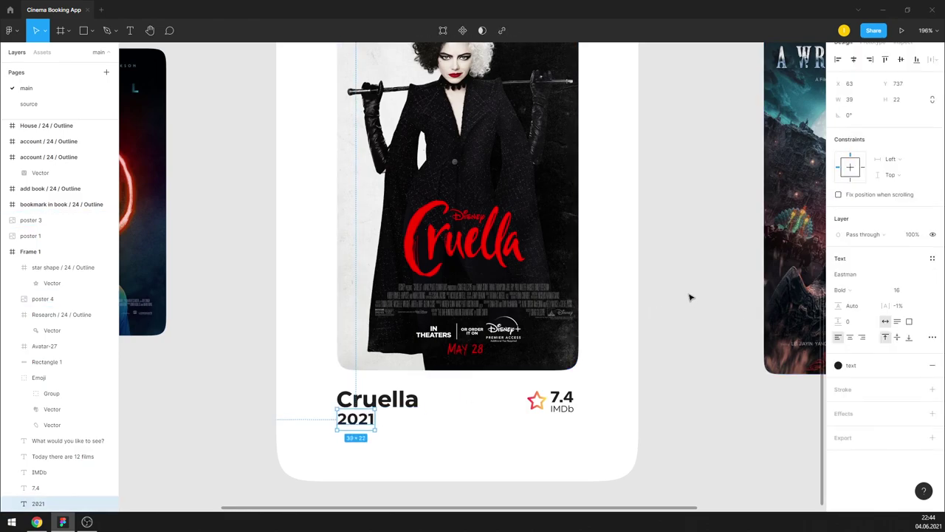
pyautogui.click(690, 298)
pyautogui.scroll(-5, 691, 297)
pyautogui.scroll(3, 480, 363)
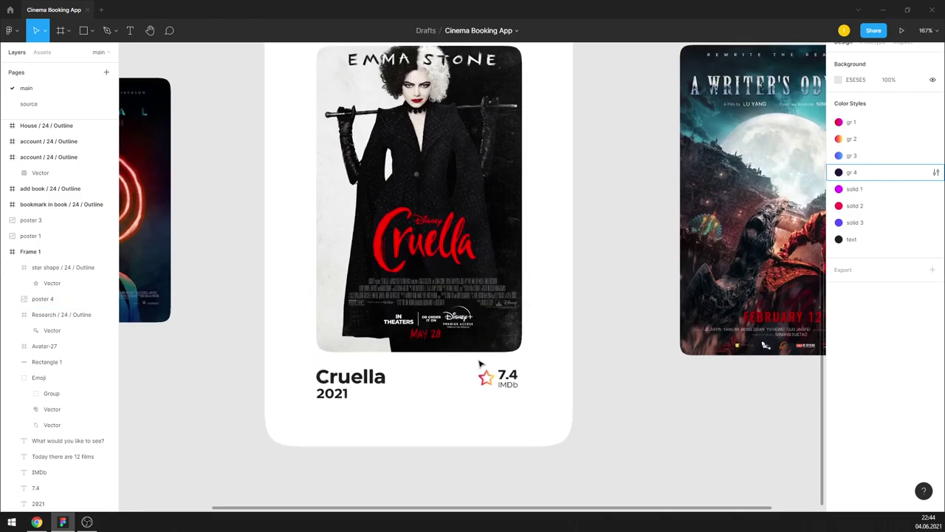
pyautogui.scroll(1, 455, 369)
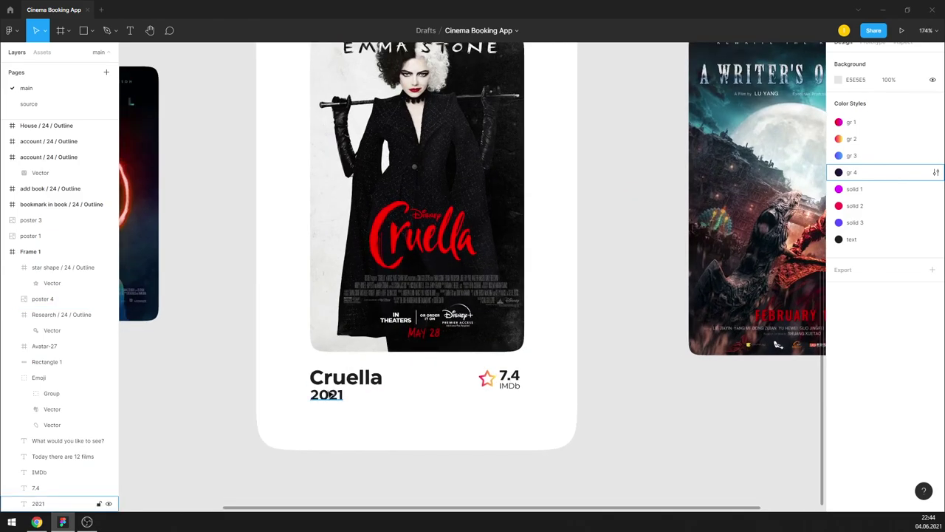
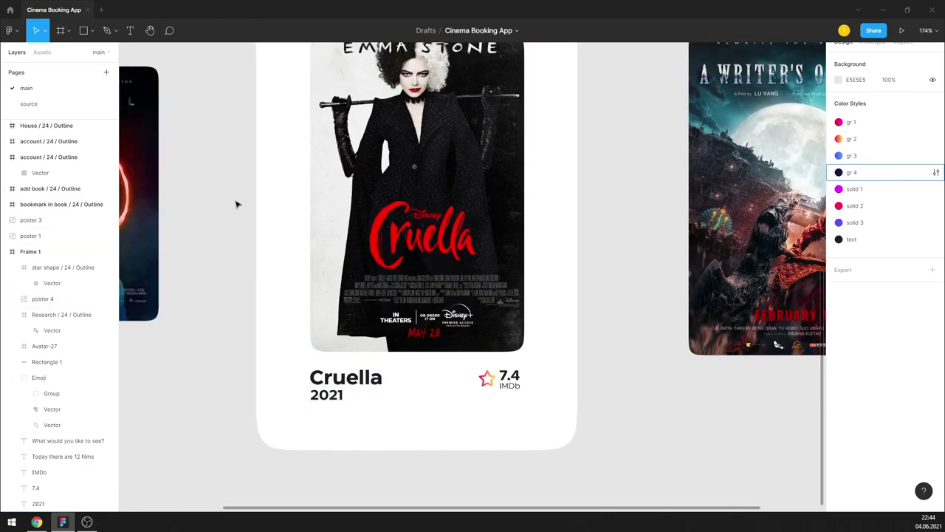
# Step: Duplicate the 2021 text below the card as 'Watch the trailer' in Medium 14
pyautogui.moveTo(342, 403); pyautogui.dragTo(425, 429)
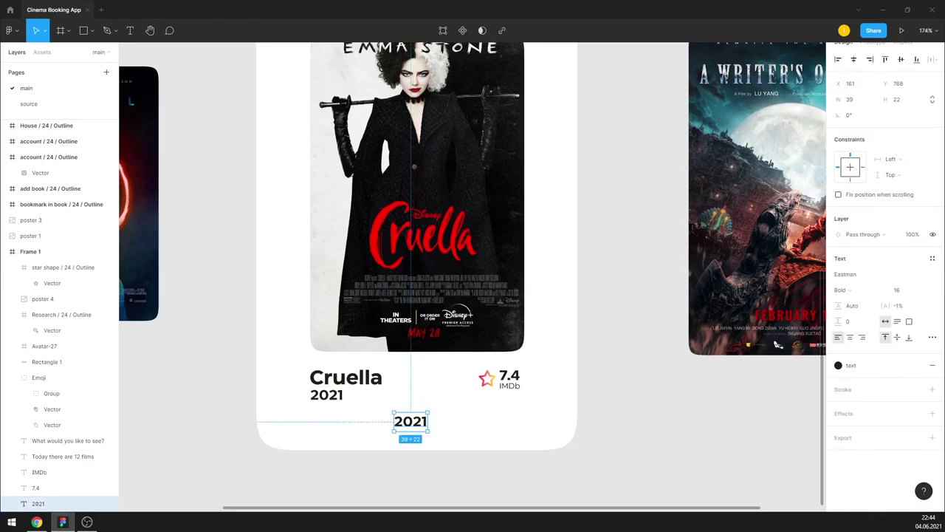
pyautogui.press('Escape')
pyautogui.doubleClick(410, 421)
pyautogui.write('Watch the trailer')
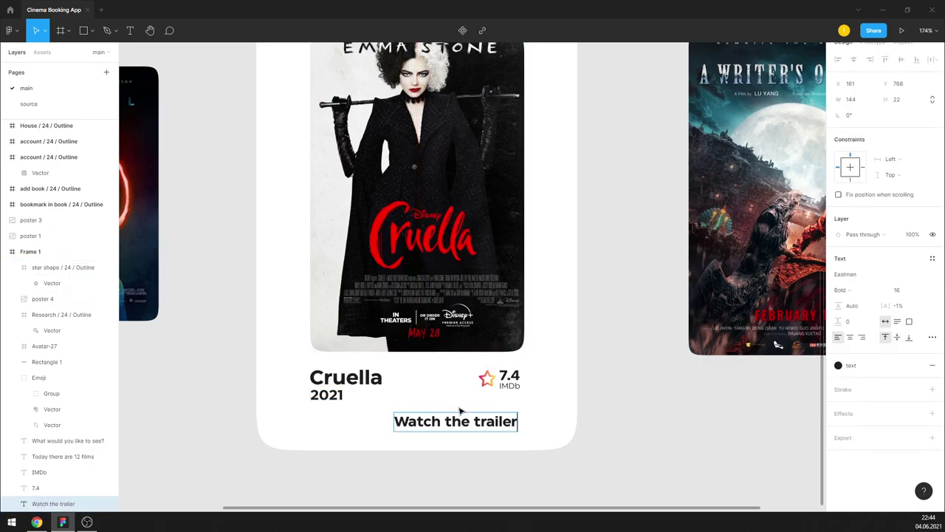
pyautogui.hotkey('ctrl', 'a')
pyautogui.write('4')
pyautogui.press('Return')
pyautogui.click(842, 290)
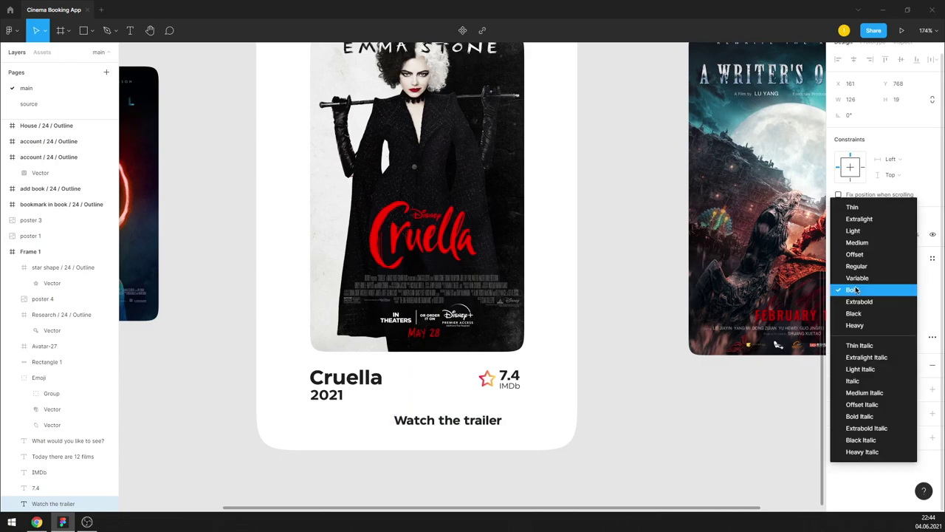
pyautogui.click(845, 254)
# Step: Wrap the label in an auto layout frame with a gr 1 outline stroke
pyautogui.hotkey('shift', 'a')
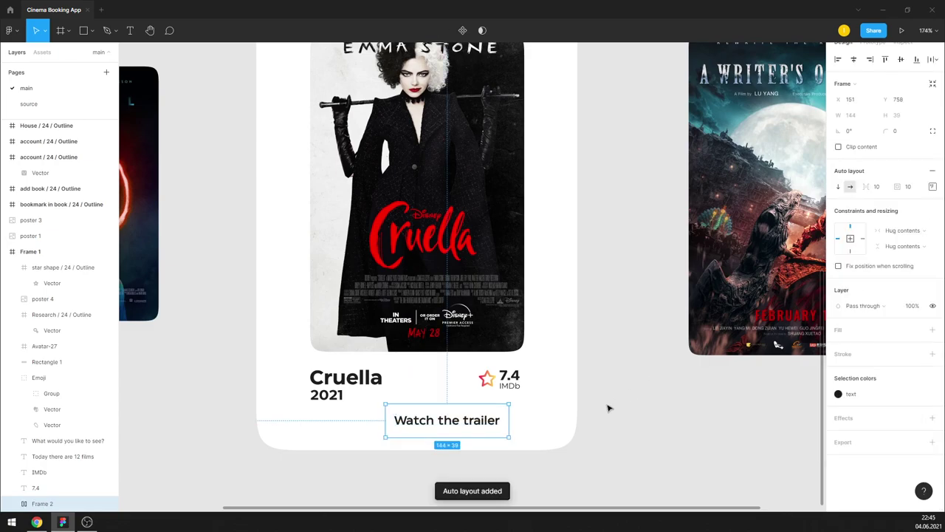
pyautogui.click(932, 354)
pyautogui.click(918, 359)
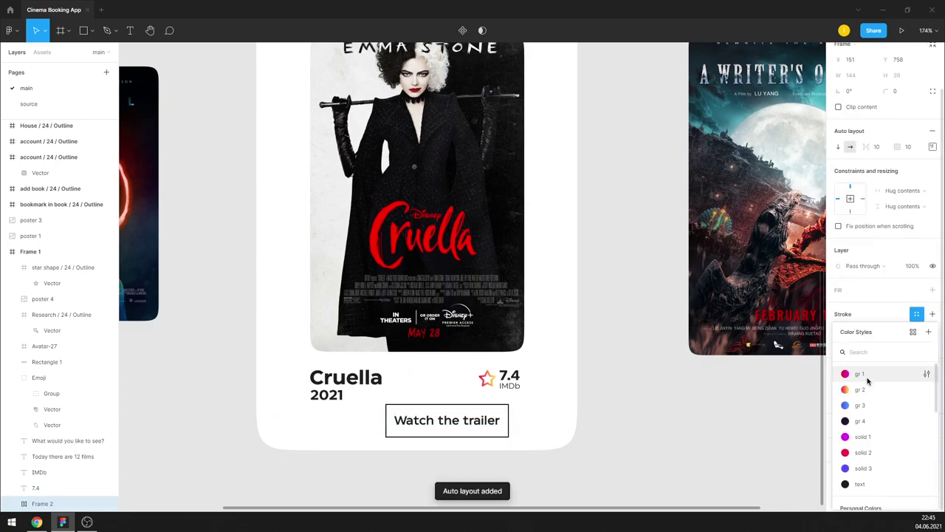
pyautogui.click(870, 378)
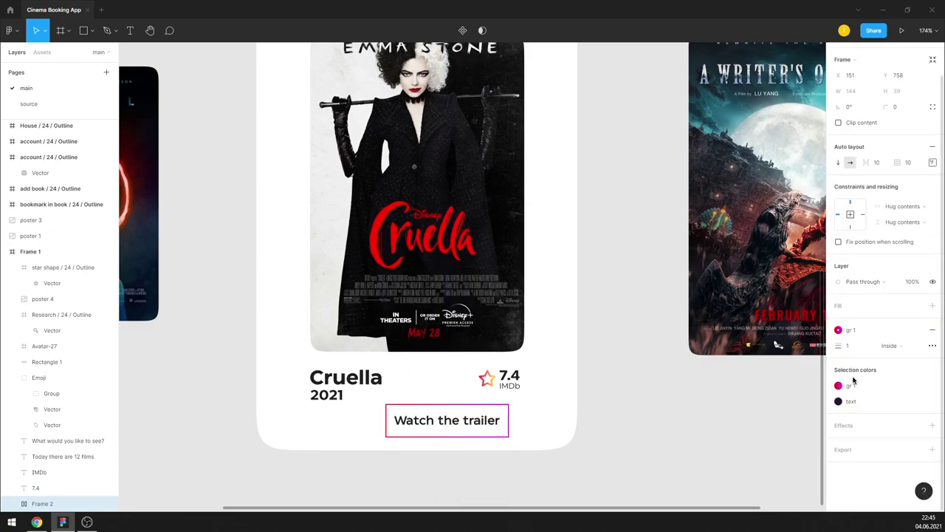
# Step: Round the button's corners to 12 with 100% corner smoothing
pyautogui.click(902, 107)
pyautogui.write('12')
pyautogui.press('Return')
pyautogui.click(932, 107)
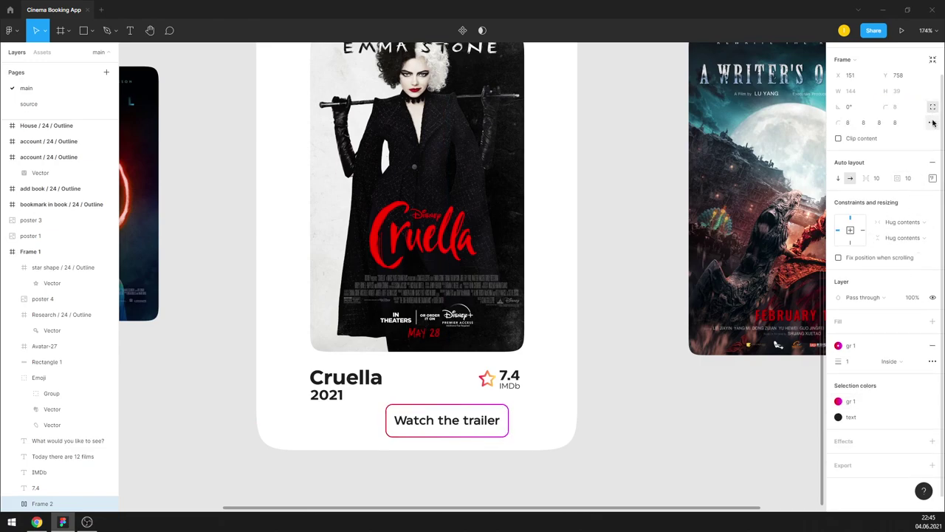
pyautogui.moveTo(813, 148); pyautogui.dragTo(802, 145)
pyautogui.click(818, 126)
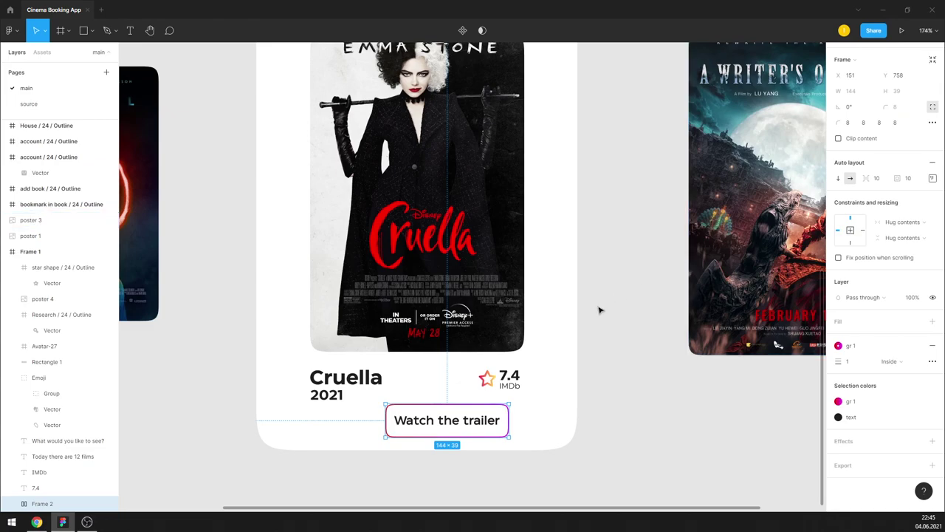
pyautogui.click(640, 341)
pyautogui.keyDown('ctrl'); pyautogui.scroll(-3, 491, 358); pyautogui.keyUp('ctrl')
# Step: Move the star and 7.4 rating aside, then place the trailer button beside Cruella
pyautogui.keyDown('ctrl'); pyautogui.scroll(3, 443, 367); pyautogui.keyUp('ctrl')
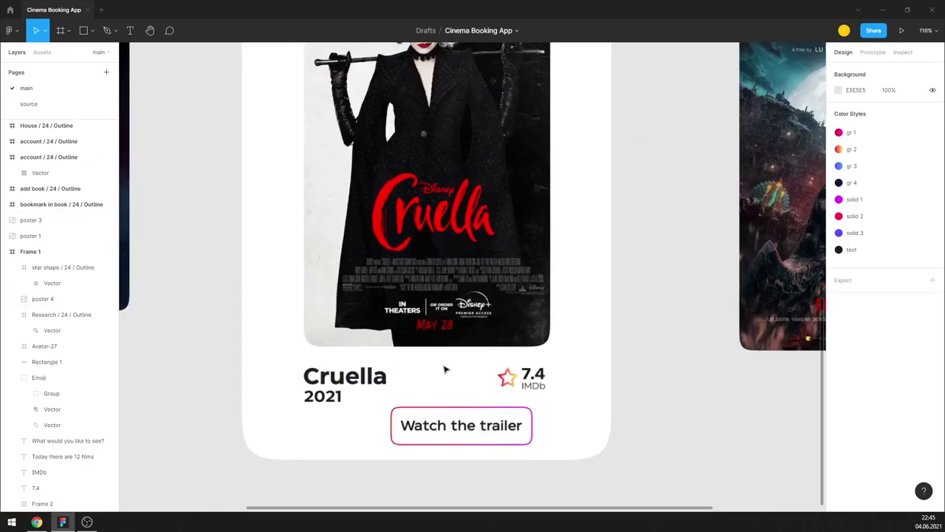
pyautogui.keyDown('ctrl'); pyautogui.scroll(-2, 443, 367); pyautogui.keyUp('ctrl')
pyautogui.keyDown('ctrl'); pyautogui.scroll(1, 409, 382); pyautogui.keyUp('ctrl')
pyautogui.click(476, 378)
pyautogui.keyDown('shift'); pyautogui.click(495, 376); pyautogui.keyUp('shift')
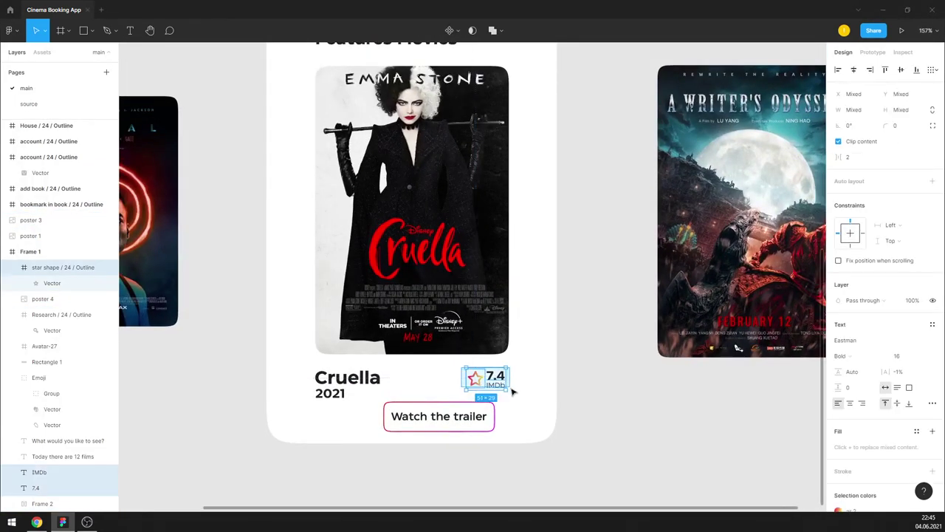
pyautogui.moveTo(483, 383); pyautogui.dragTo(369, 415)
pyautogui.moveTo(436, 416); pyautogui.dragTo(446, 385)
# Step: Set the trailer label to size 12 and align the button to the poster's right edge
pyautogui.doubleClick(448, 385)
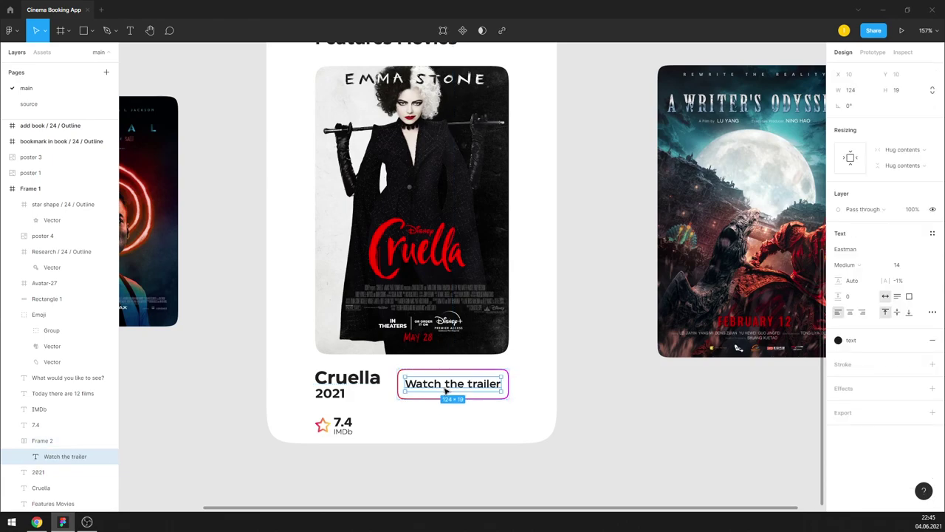
pyautogui.write('12')
pyautogui.press('Return')
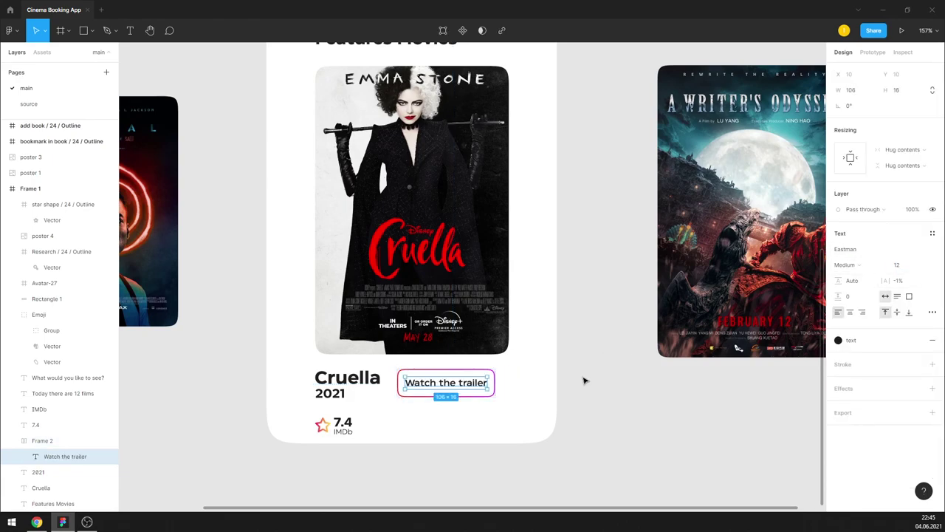
pyautogui.click(533, 380)
pyautogui.moveTo(485, 384); pyautogui.dragTo(501, 388)
# Step: Delete the 2021 year text under the Cruella title
pyautogui.doubleClick(329, 393)
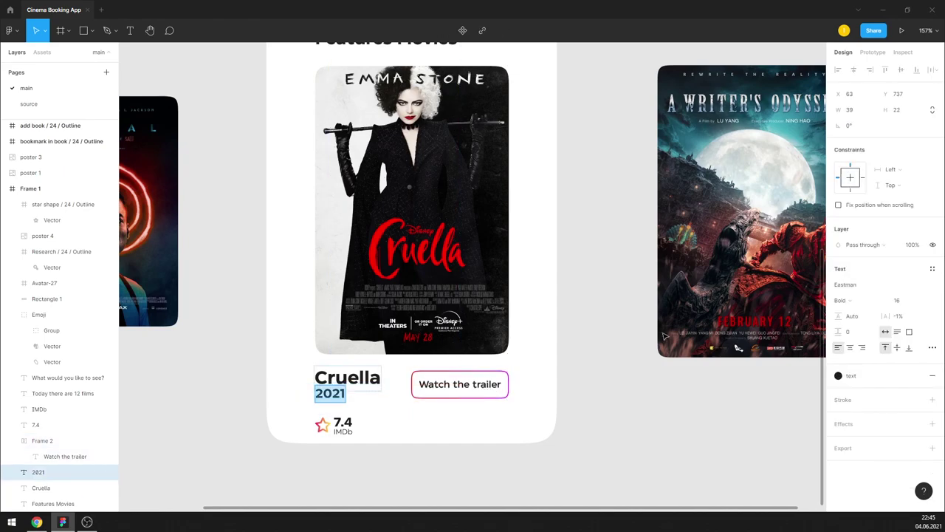
pyautogui.click(898, 301)
pyautogui.write('14')
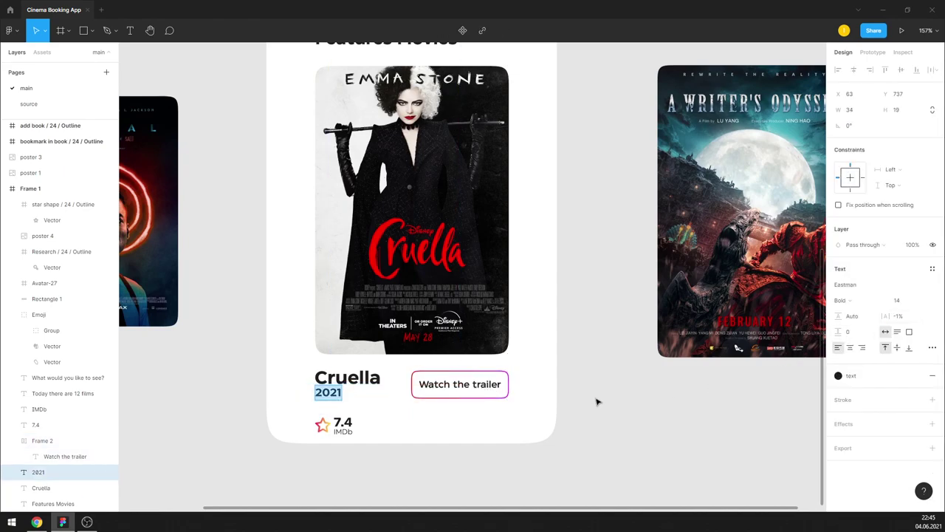
pyautogui.press('Escape')
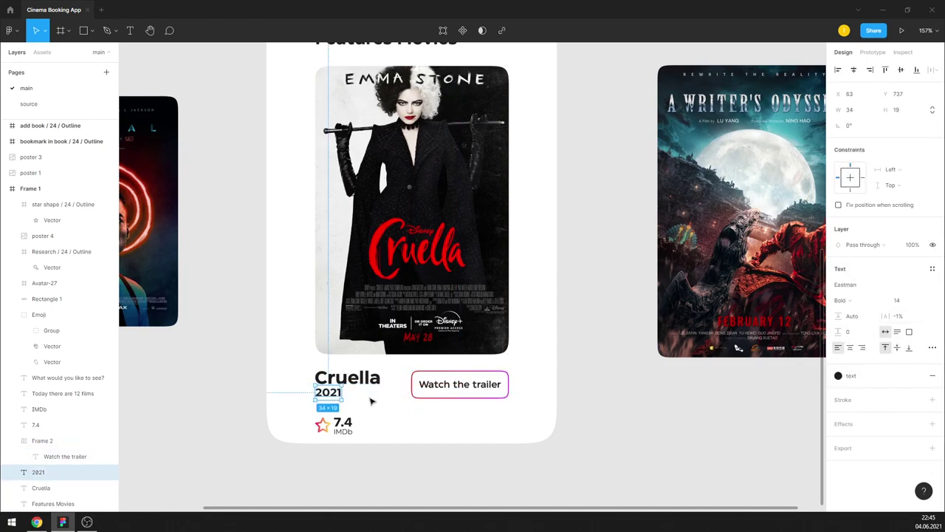
pyautogui.press('Delete')
pyautogui.scroll(5, 323, 426)
# Step: Resize the star to 18×18 with locked proportions and gather it with 7.4 and IMDb
pyautogui.click(315, 429)
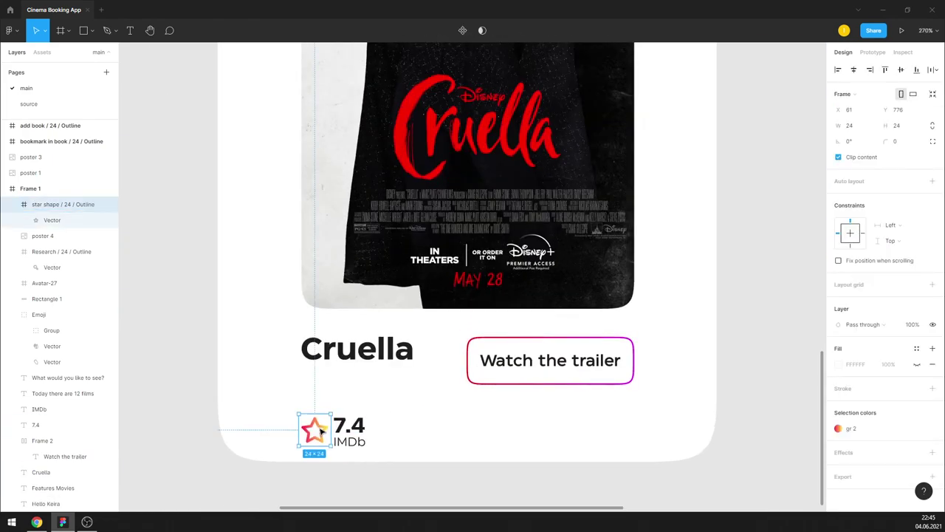
pyautogui.click(932, 127)
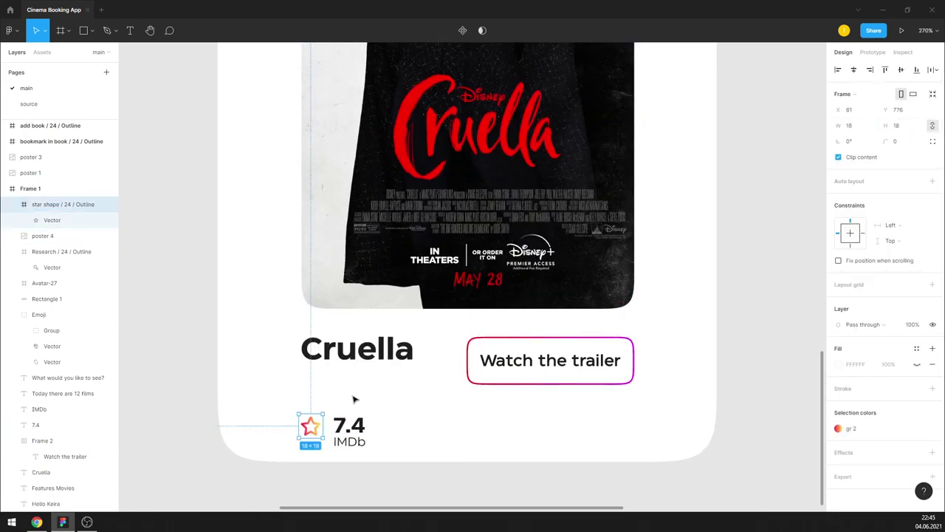
pyautogui.click(352, 397)
pyautogui.moveTo(328, 446); pyautogui.dragTo(324, 390)
pyautogui.moveTo(349, 427); pyautogui.dragTo(347, 380)
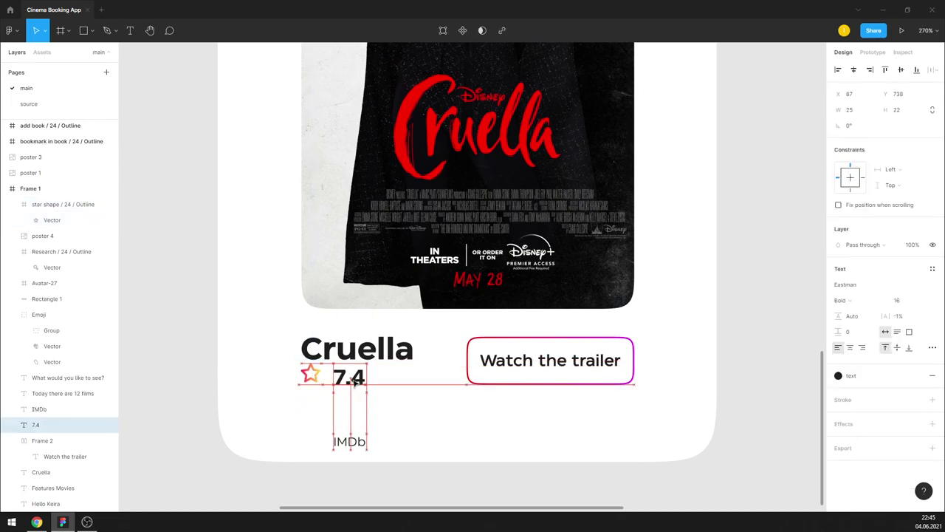
pyautogui.keyDown('shift'); pyautogui.click(313, 375); pyautogui.keyUp('shift')
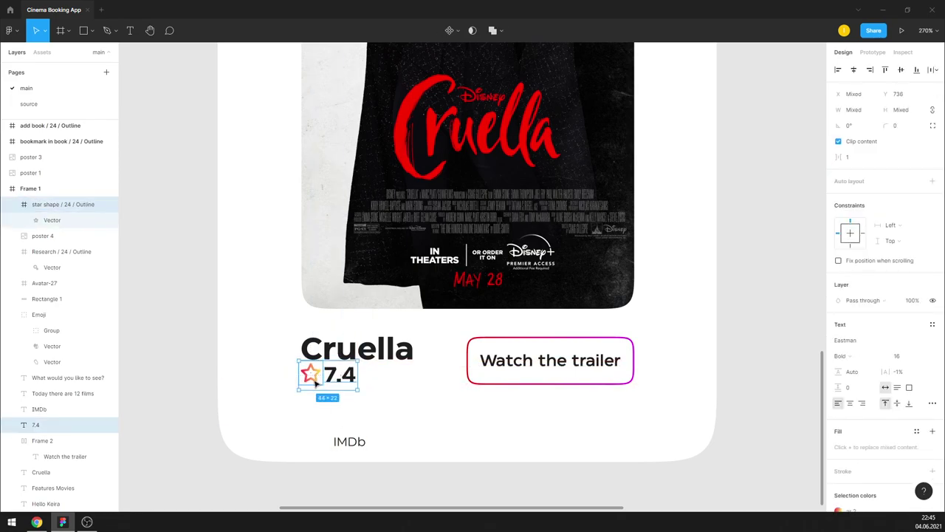
pyautogui.moveTo(340, 374); pyautogui.dragTo(340, 402)
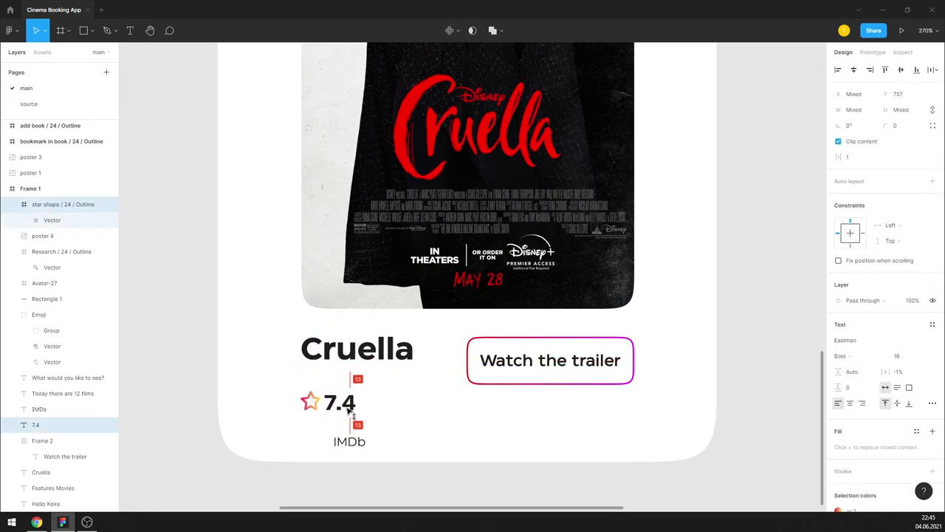
pyautogui.moveTo(344, 441); pyautogui.dragTo(386, 413)
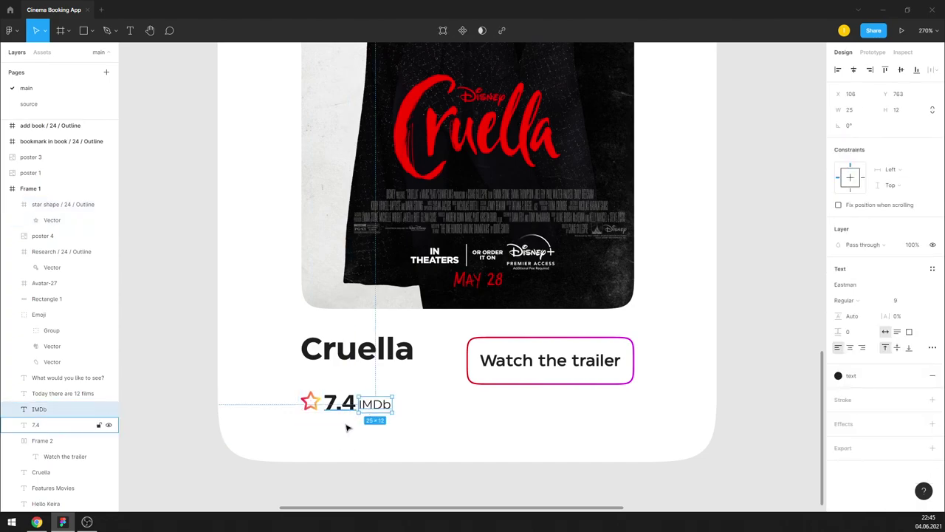
# Step: Nudge the IMDb label into line with the 7.4 rating
pyautogui.scroll(5, 359, 422)
pyautogui.click(359, 421)
pyautogui.click(373, 404)
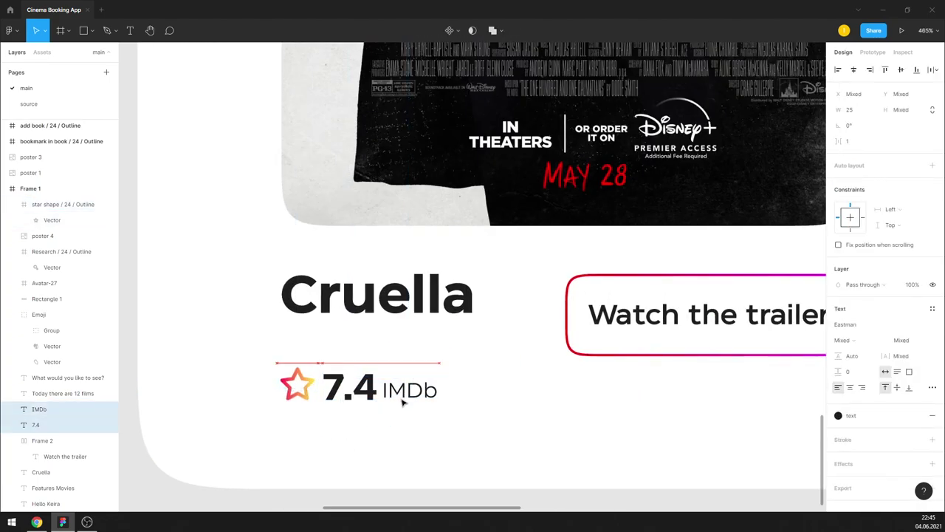
pyautogui.click(401, 431)
pyautogui.click(414, 399)
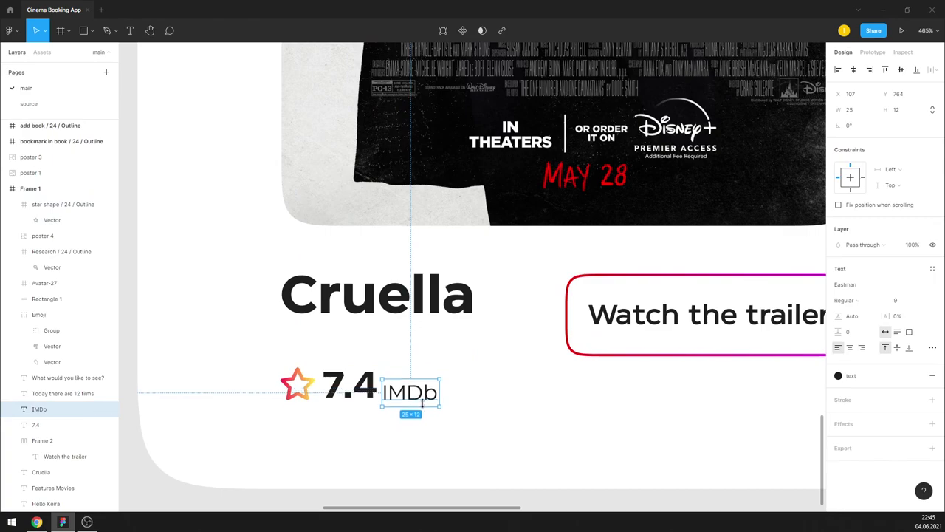
pyautogui.moveTo(418, 398); pyautogui.dragTo(421, 396)
# Step: Move the star, 7.4 and IMDb row up under Cruella, aligned using the layout grid
pyautogui.moveTo(445, 435)
pyautogui.mouseDown()
pyautogui.moveTo(260, 358)
pyautogui.moveTo(310, 342)
pyautogui.mouseUp()
pyautogui.press('Up')
pyautogui.press('Up')
pyautogui.press('Up')
pyautogui.press('Up')
pyautogui.press('Up')
pyautogui.press('Up')
pyautogui.press('Up')
pyautogui.press('Up')
pyautogui.press('Up')
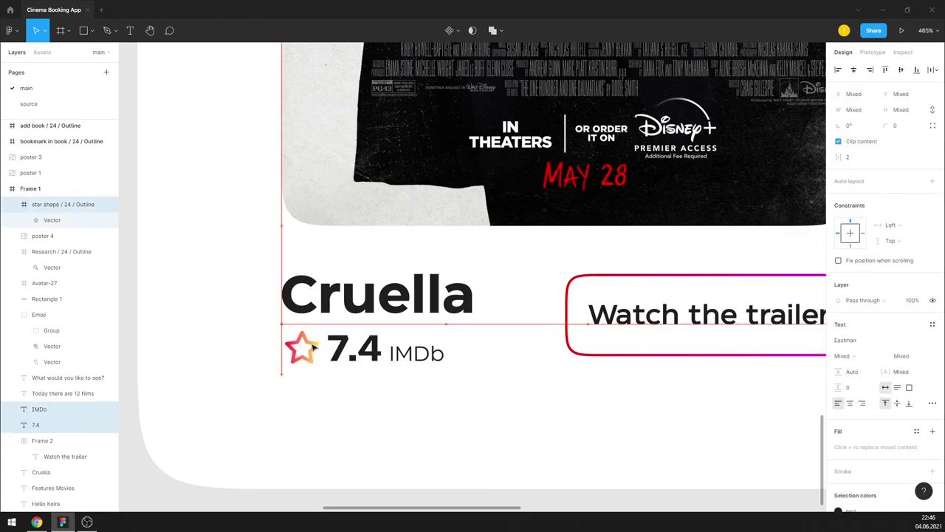
pyautogui.hotkey('shift', 'g')
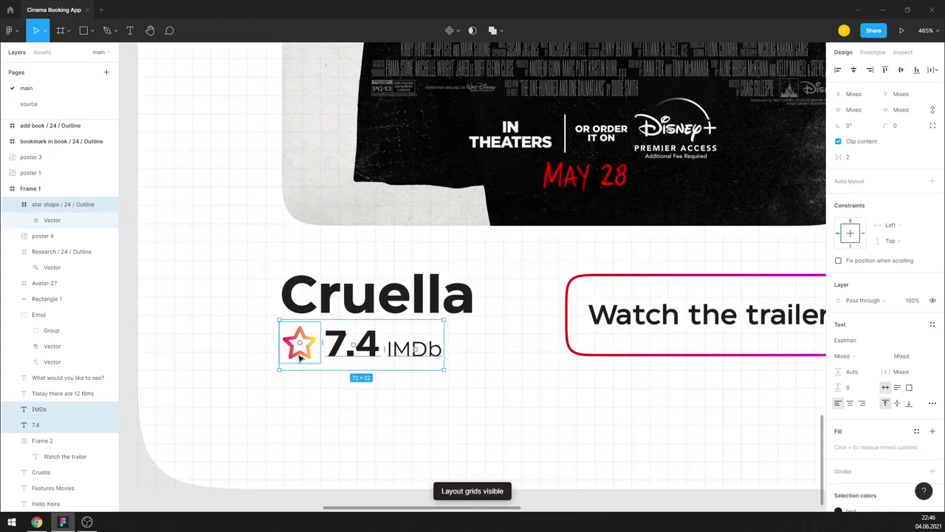
pyautogui.moveTo(308, 290); pyautogui.dragTo(310, 290)
pyautogui.moveTo(287, 395); pyautogui.dragTo(275, 324)
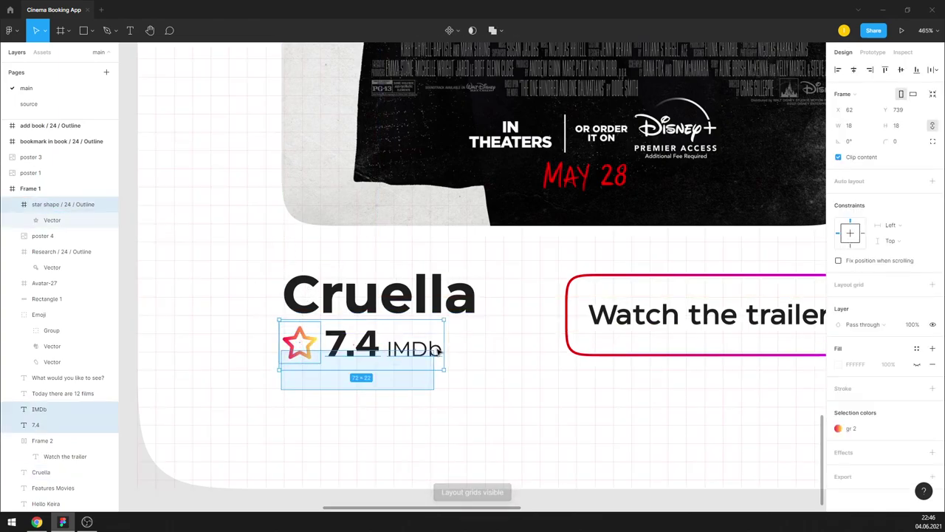
pyautogui.moveTo(429, 354); pyautogui.dragTo(431, 354)
pyautogui.click(591, 332)
pyautogui.click(547, 406)
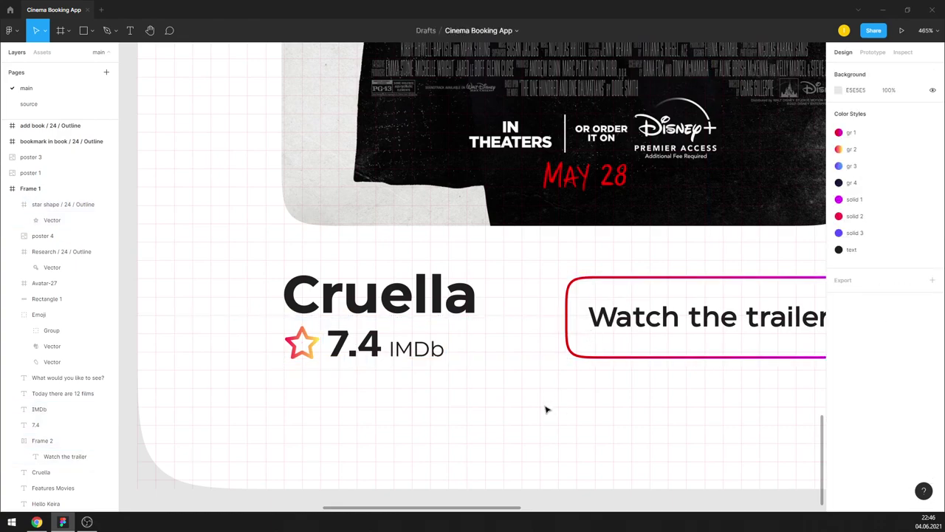
pyautogui.scroll(-5, 306, 353)
pyautogui.scroll(-5, 450, 323)
# Step: Hide the layout grid and nudge IMDb into alignment with the 7.4 rating
pyautogui.hotkey('ctrl', 'shift', '4')
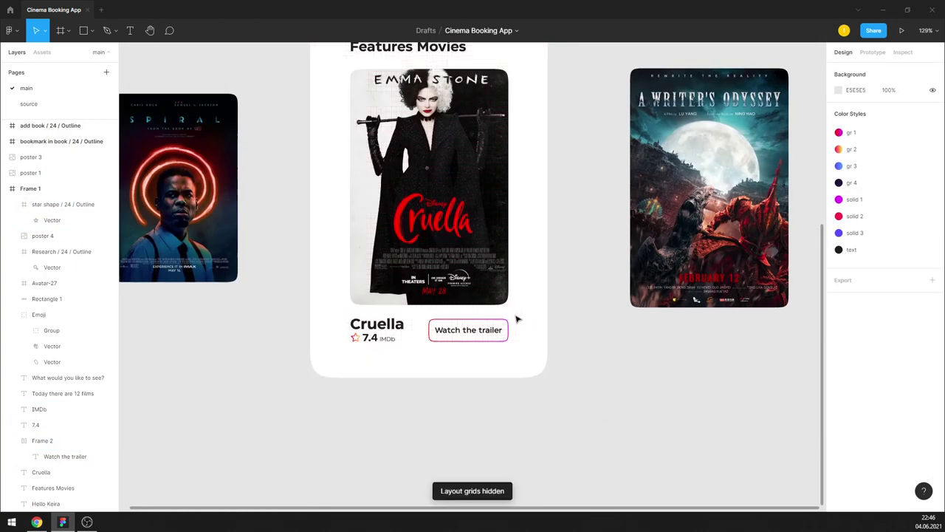
pyautogui.scroll(-2, 443, 325)
pyautogui.scroll(4, 399, 336)
pyautogui.click(376, 340)
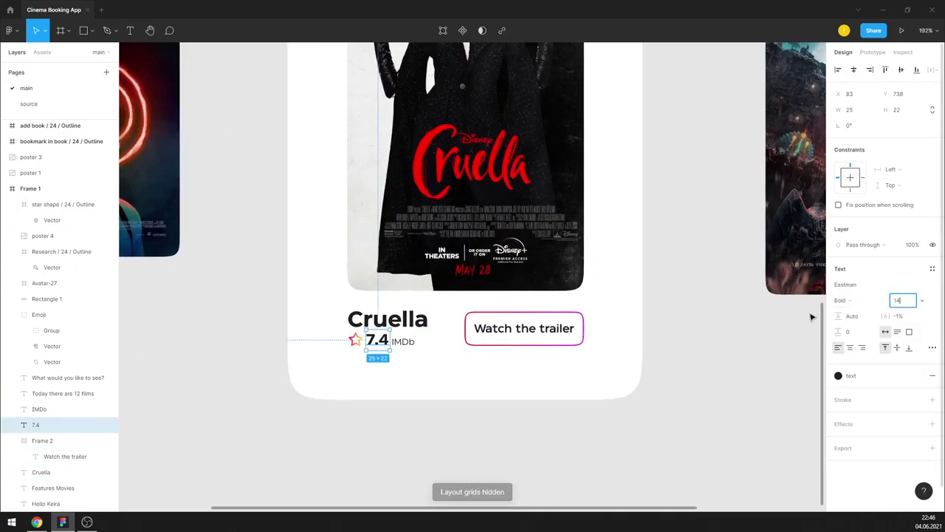
pyautogui.click(511, 381)
pyautogui.click(385, 347)
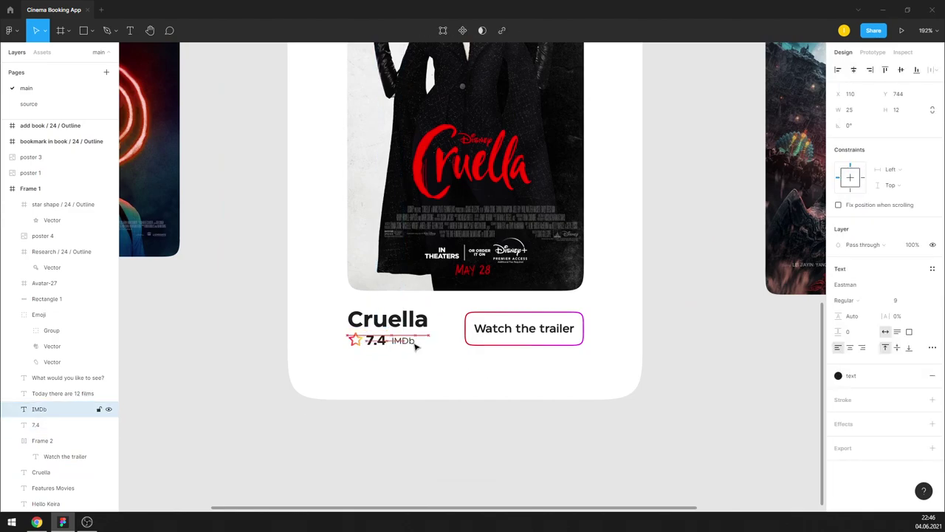
pyautogui.click(446, 367)
pyautogui.scroll(5, 447, 367)
pyautogui.click(436, 337)
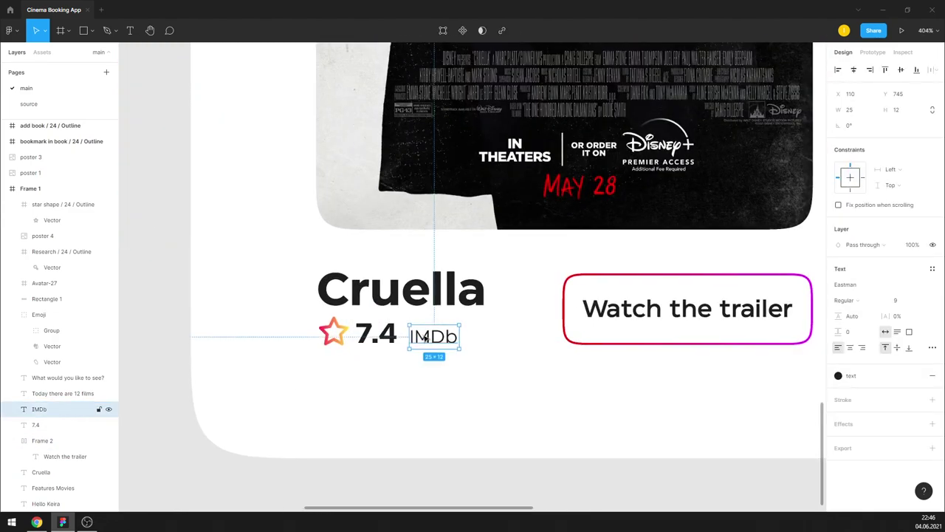
pyautogui.moveTo(436, 337); pyautogui.dragTo(431, 338)
pyautogui.click(427, 381)
pyautogui.scroll(-5, 427, 381)
pyautogui.scroll(-1, 323, 359)
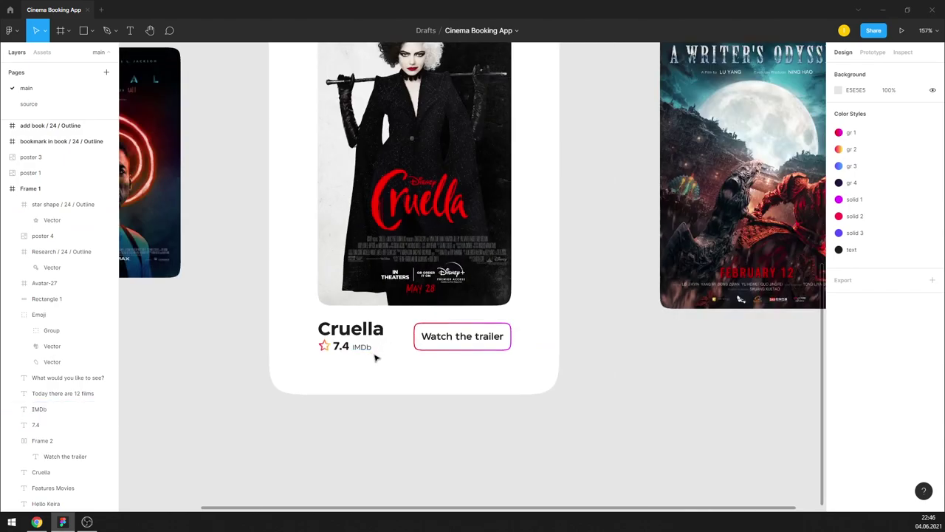
pyautogui.moveTo(336, 362)
pyautogui.mouseDown()
pyautogui.moveTo(369, 344)
pyautogui.moveTo(362, 338)
pyautogui.mouseUp()
pyautogui.click(381, 365)
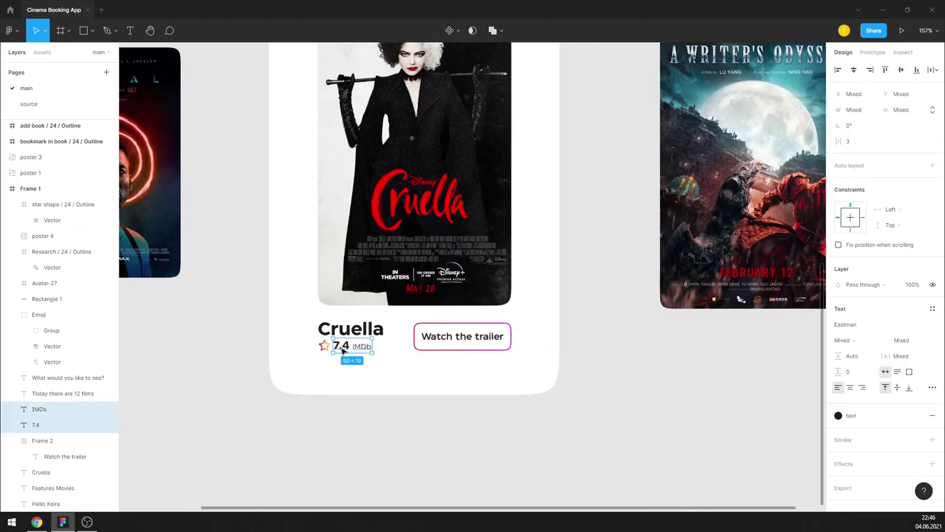
pyautogui.click(336, 362)
# Step: Try pink solid 2 and blue gr 3 fills on the star, then keep its red colour
pyautogui.doubleClick(327, 347)
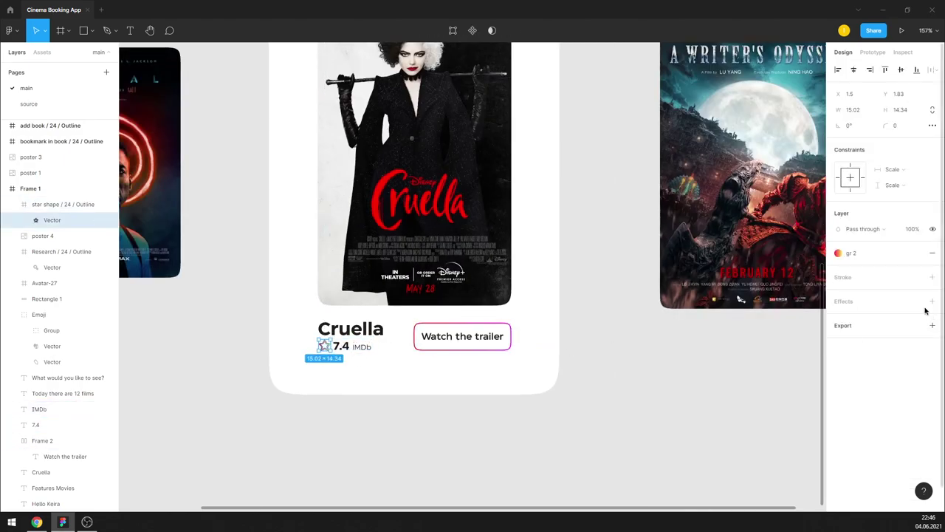
pyautogui.click(917, 252)
pyautogui.click(864, 392)
pyautogui.click(558, 381)
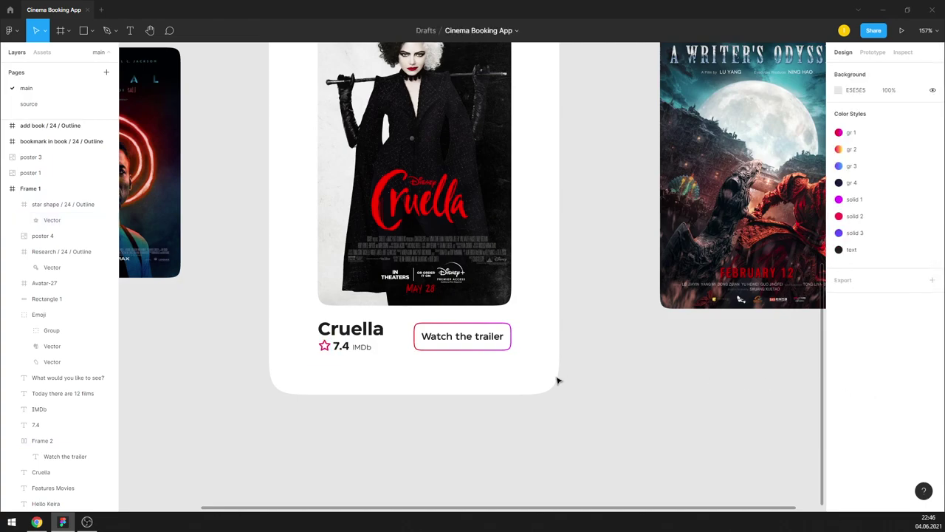
pyautogui.doubleClick(325, 346)
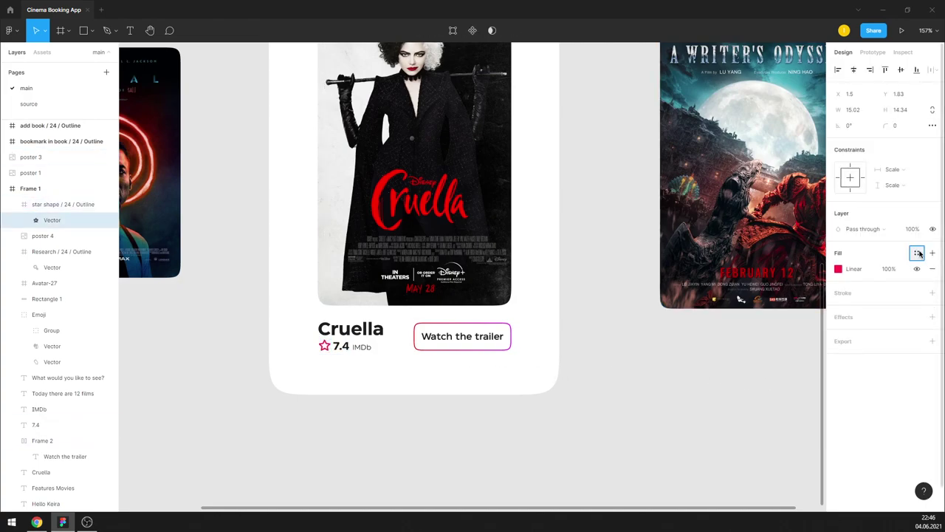
pyautogui.click(916, 252)
pyautogui.click(878, 344)
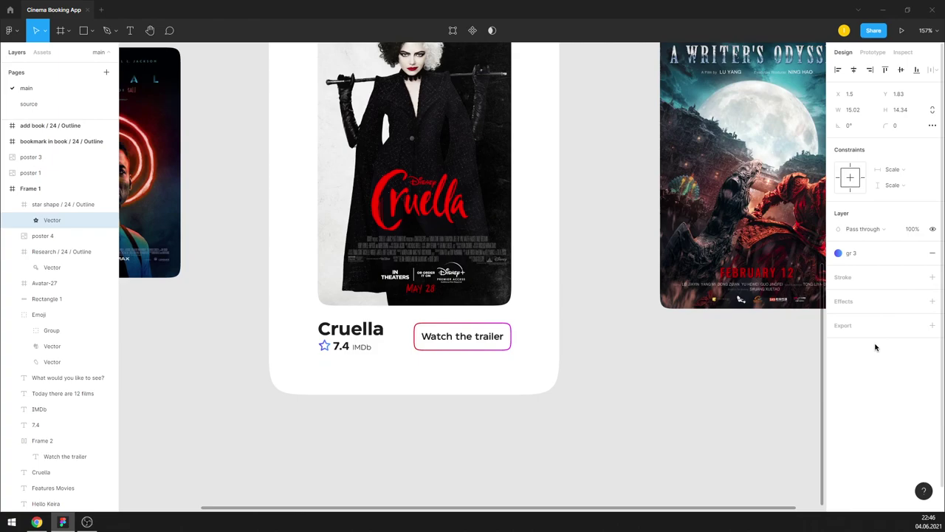
pyautogui.click(629, 377)
pyautogui.hotkey('ctrl', 'z')
pyautogui.click(916, 252)
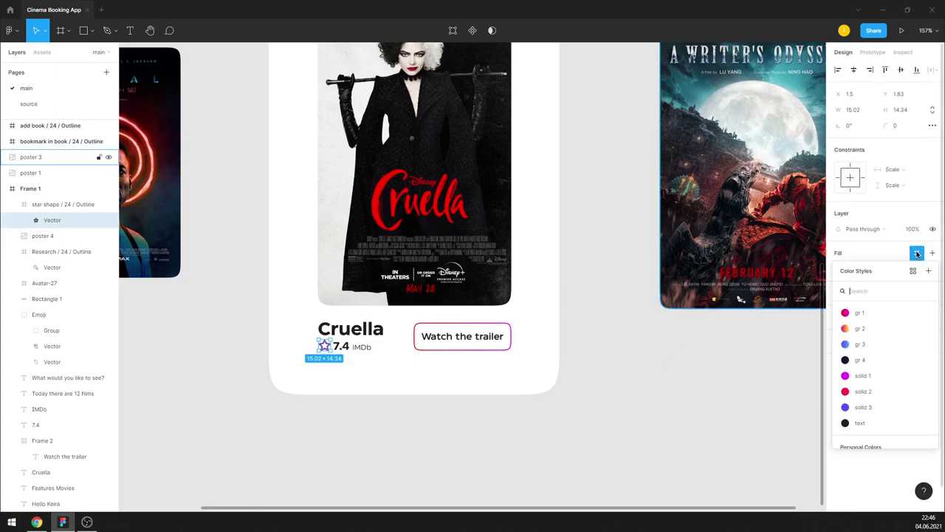
pyautogui.press('Escape')
pyautogui.press('Escape')
# Step: Set the 7.4 rating text to Medium weight
pyautogui.scroll(-2, 397, 419)
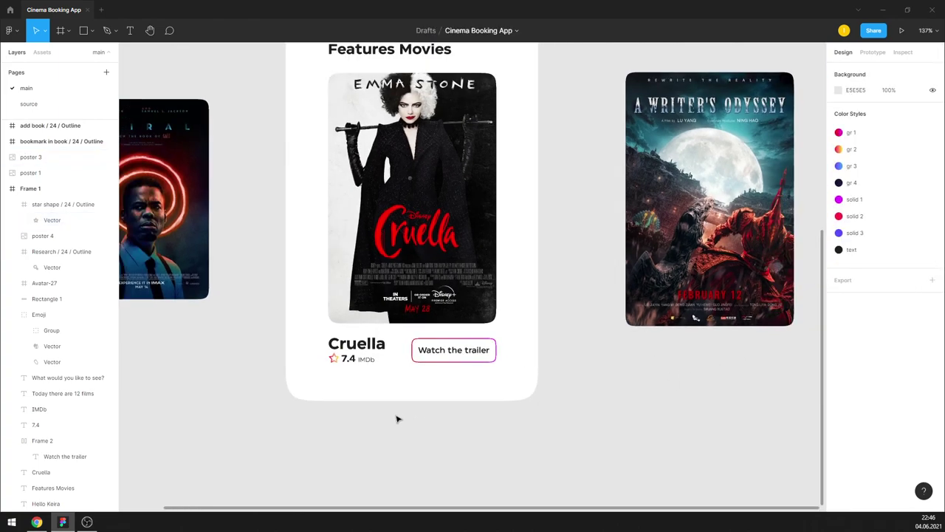
pyautogui.click(348, 358)
pyautogui.click(857, 300)
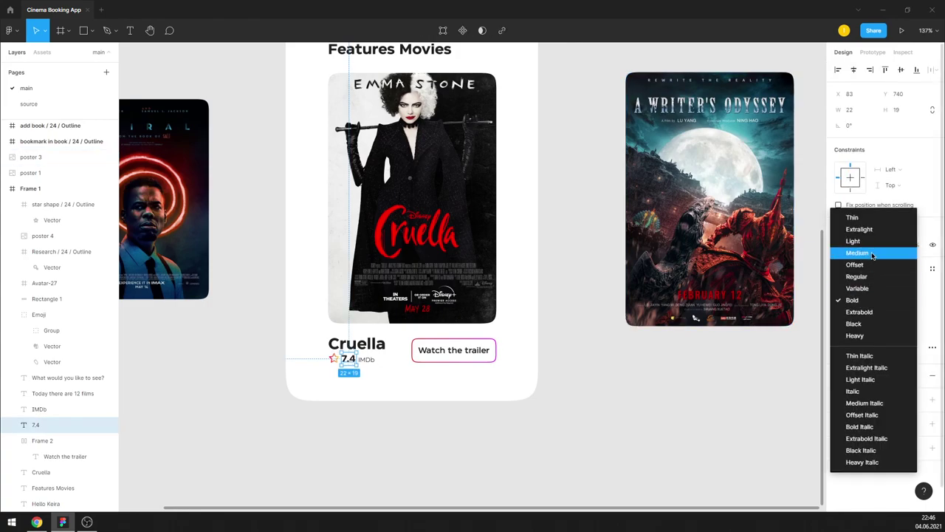
pyautogui.click(856, 253)
pyautogui.click(481, 390)
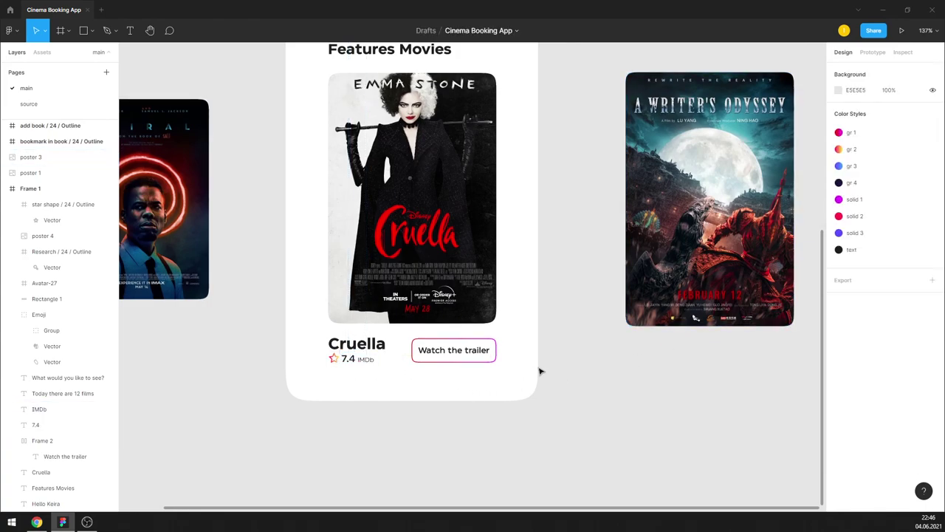
pyautogui.scroll(1, 466, 359)
# Step: Resize the Writer's Odyssey poster to 200×297 with a 12 px corner radius
pyautogui.scroll(-5, 467, 359)
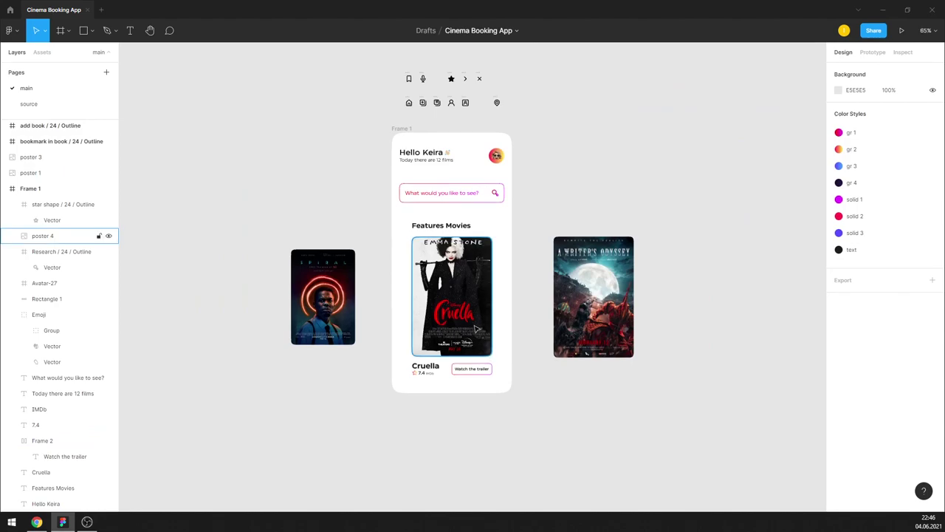
pyautogui.scroll(2, 561, 303)
pyautogui.scroll(2, 580, 288)
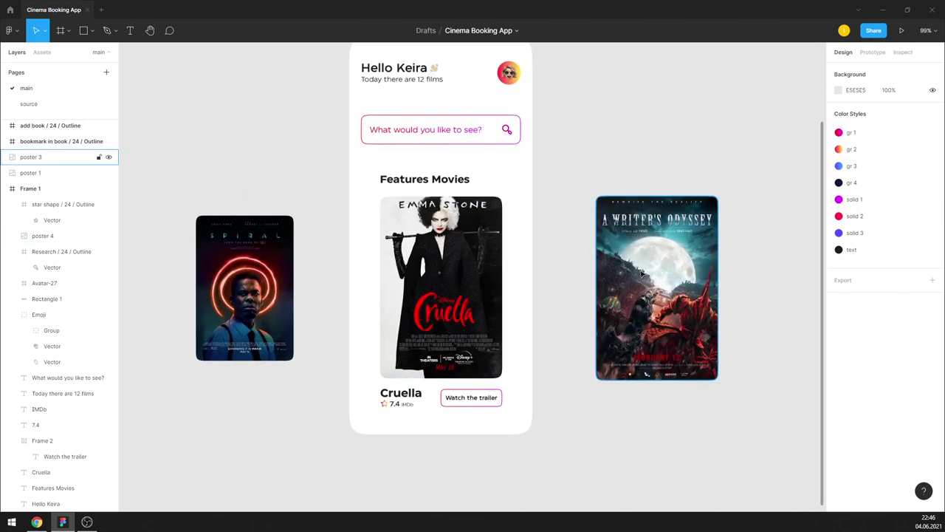
pyautogui.click(273, 299)
pyautogui.click(632, 284)
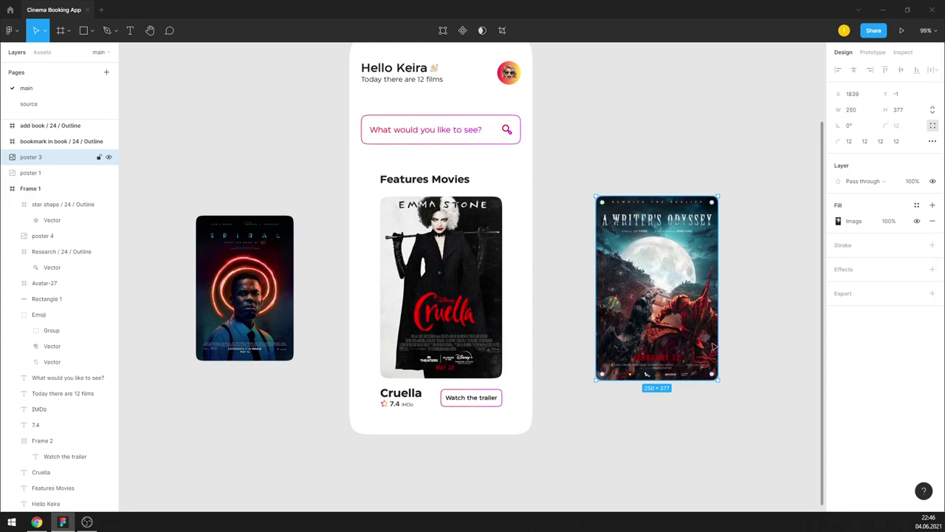
pyautogui.moveTo(720, 381); pyautogui.dragTo(688, 344)
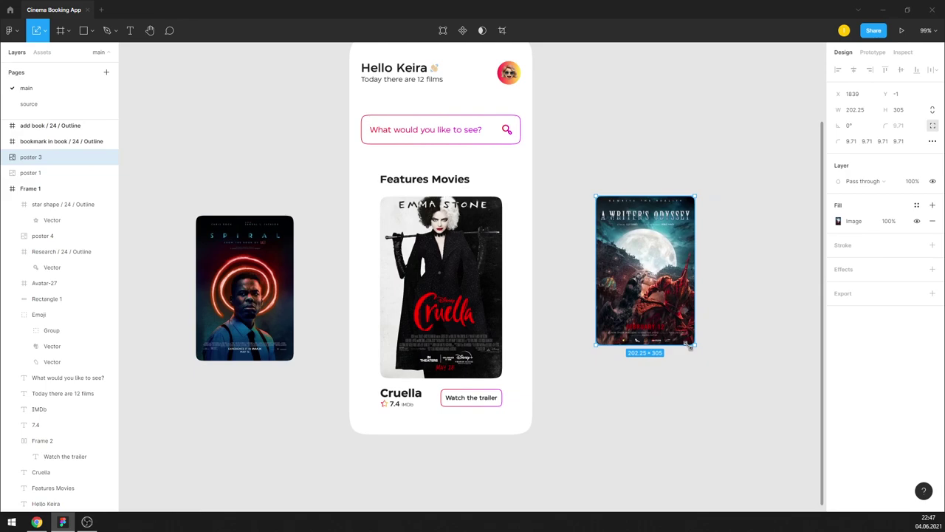
pyautogui.write('00')
pyautogui.click(901, 113)
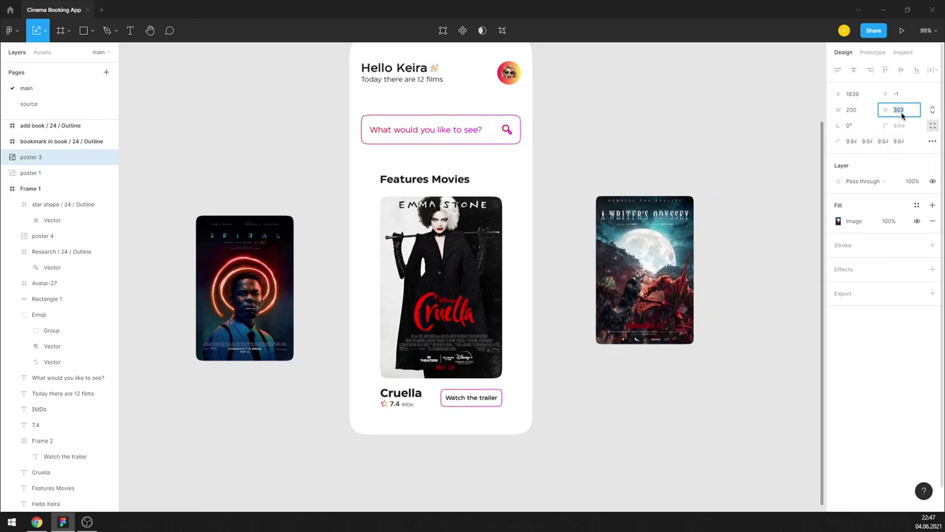
pyautogui.write('97')
pyautogui.press('Return')
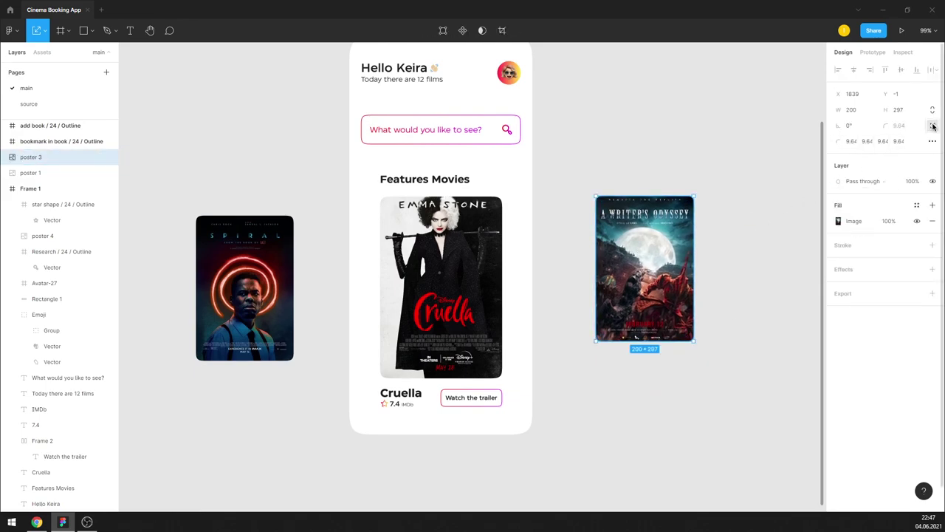
pyautogui.click(933, 125)
pyautogui.click(908, 127)
pyautogui.write('12')
pyautogui.press('Return')
# Step: Place Writer's Odyssey right of Cruella and Spiral to its left, selecting both
pyautogui.moveTo(665, 254); pyautogui.dragTo(583, 253)
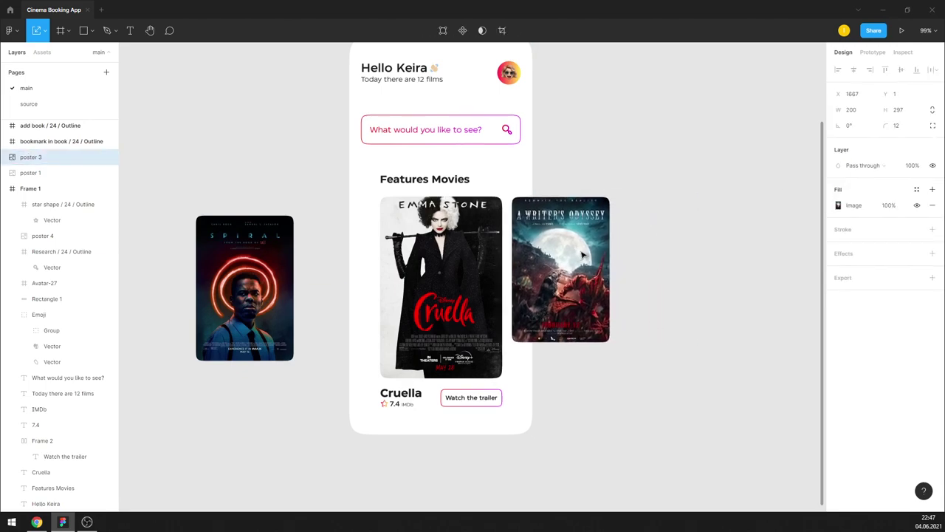
pyautogui.moveTo(235, 252); pyautogui.dragTo(308, 233)
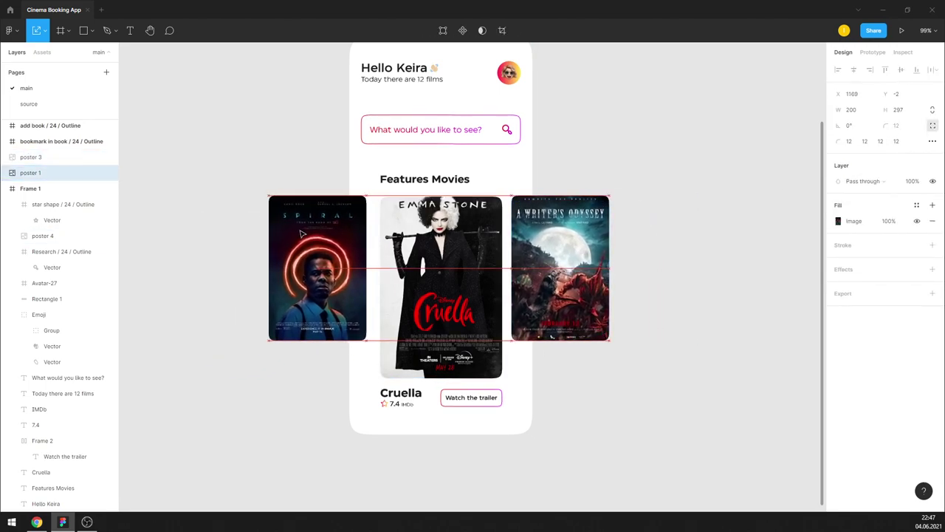
pyautogui.keyDown('shift'); pyautogui.click(49, 159); pyautogui.keyUp('shift')
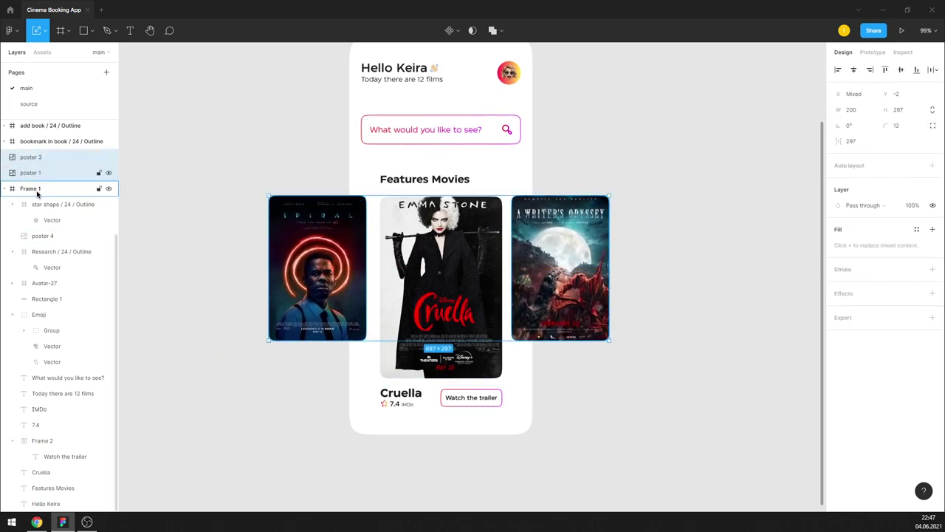
# Step: Move the Spiral and Writer's Odyssey posters inside Frame 1
pyautogui.moveTo(37, 194); pyautogui.dragTo(36, 190)
pyautogui.scroll(3, 466, 244)
pyautogui.scroll(3, 473, 233)
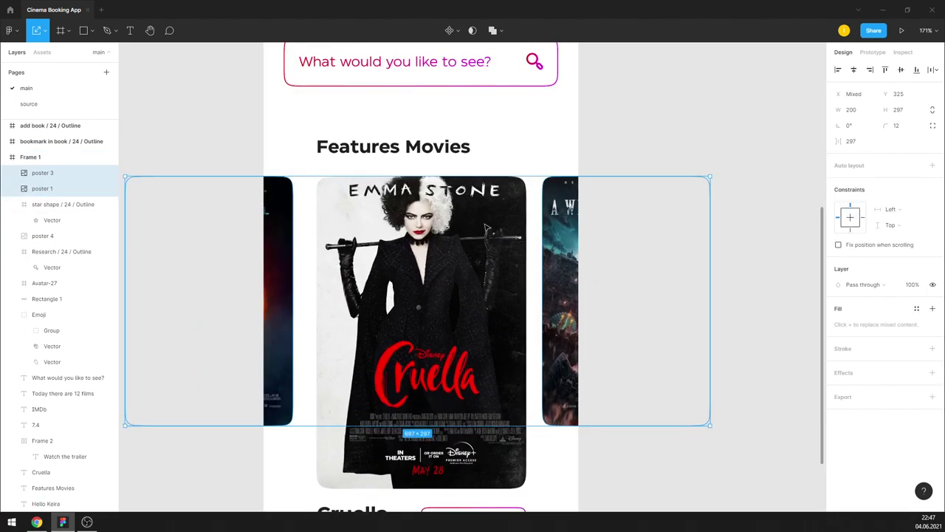
# Step: Nudge Writer's Odyssey right and Spiral 3 px left for even gaps beside Cruella
pyautogui.click(310, 219)
pyautogui.click(281, 229)
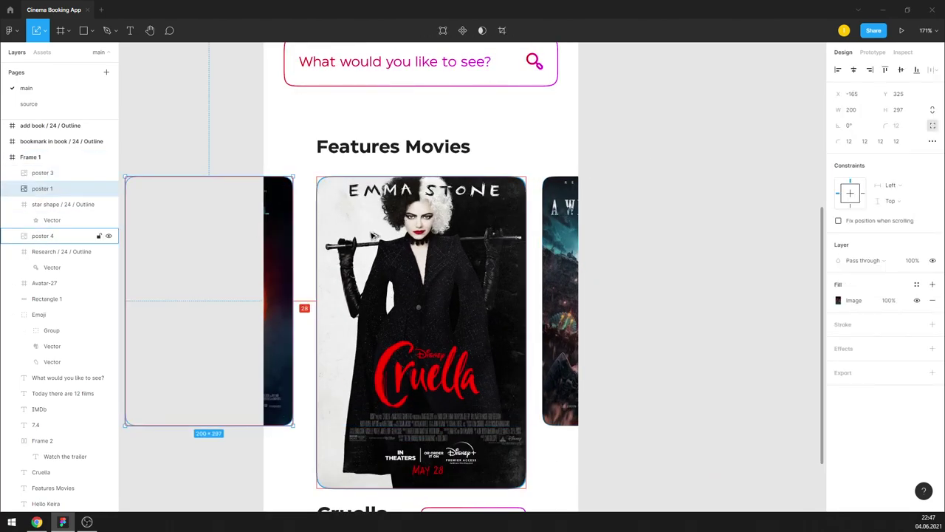
pyautogui.hotkey('shift', 'Tab')
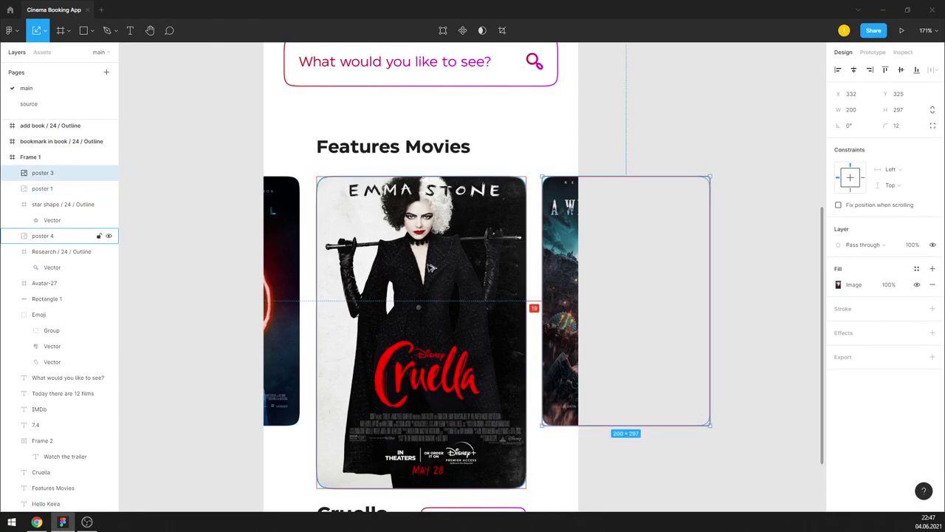
pyautogui.press('Right')
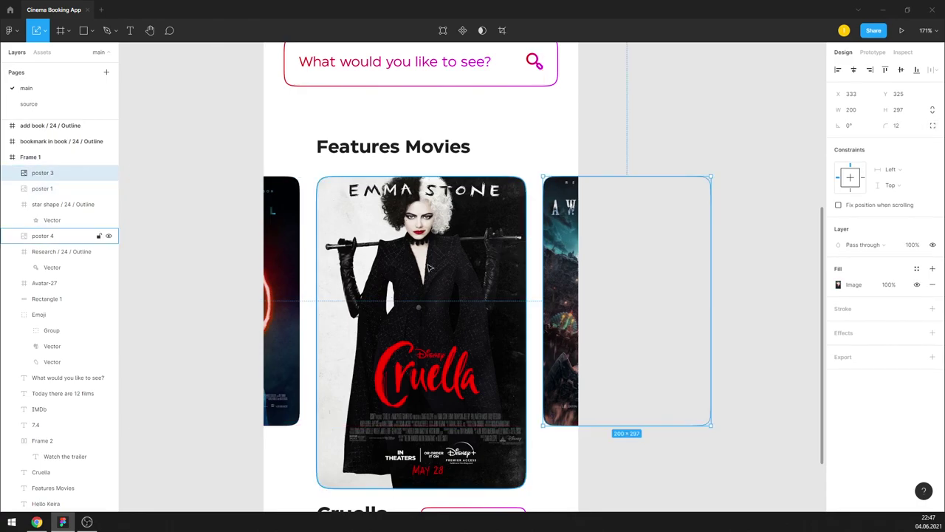
pyautogui.press('Right')
pyautogui.press('Right')
pyautogui.press('Right')
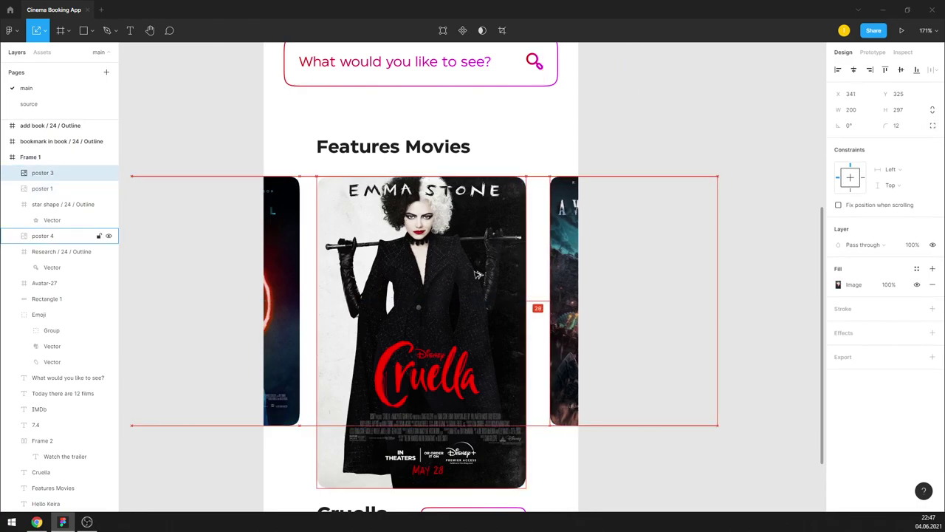
pyautogui.click(285, 257)
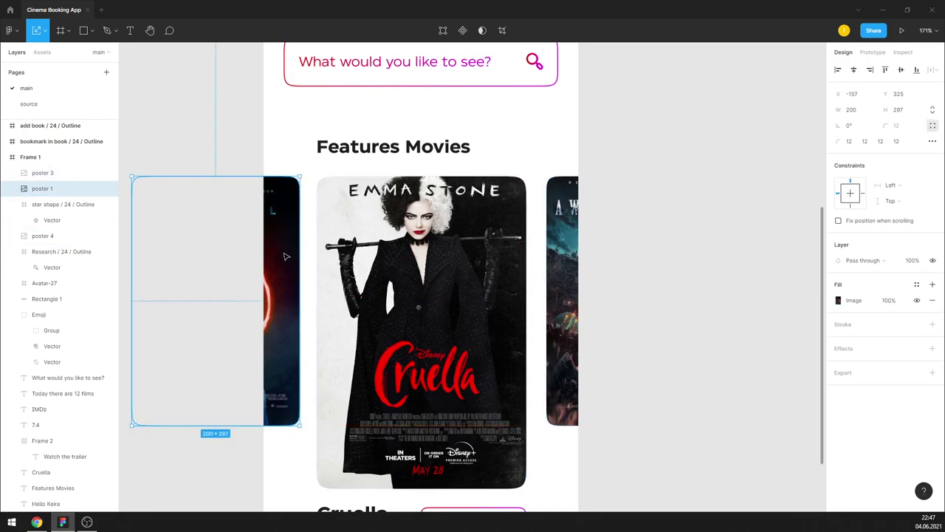
pyautogui.press('Left')
pyautogui.press('Left')
pyautogui.press('Left')
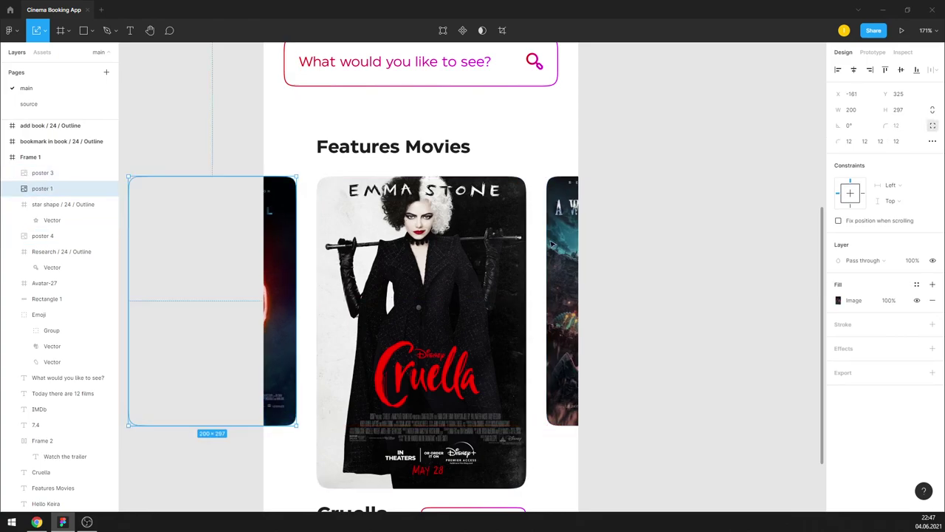
pyautogui.keyDown('shift'); pyautogui.click(635, 296); pyautogui.keyUp('shift')
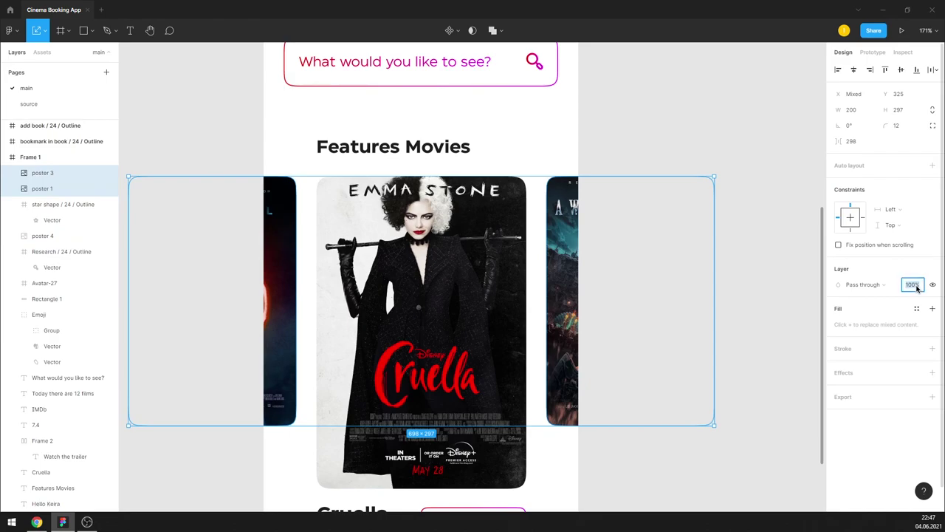
pyautogui.click(913, 284)
pyautogui.write('50')
pyautogui.press('Escape')
# Step: Fill the Watch the trailer button with the gr 1 colour style
pyautogui.scroll(-5, 547, 271)
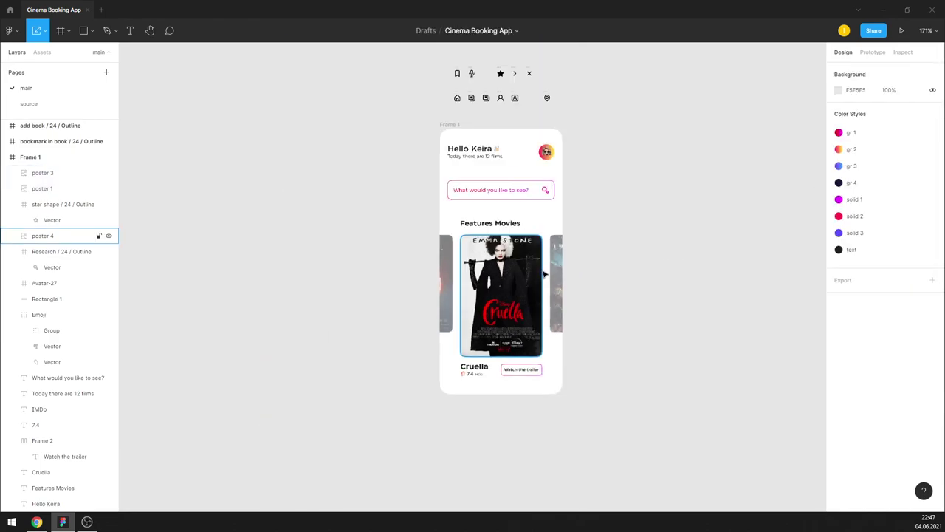
pyautogui.scroll(2, 639, 183)
pyautogui.scroll(1, 495, 459)
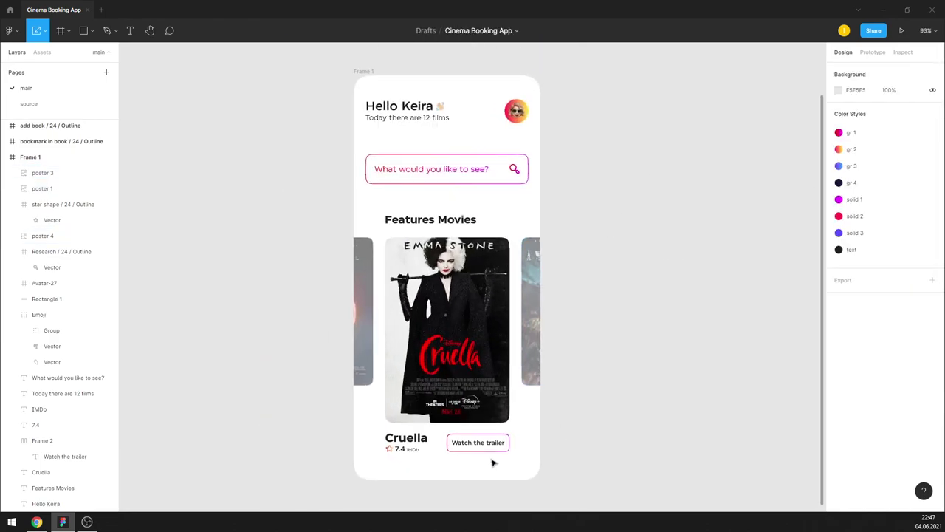
pyautogui.click(487, 443)
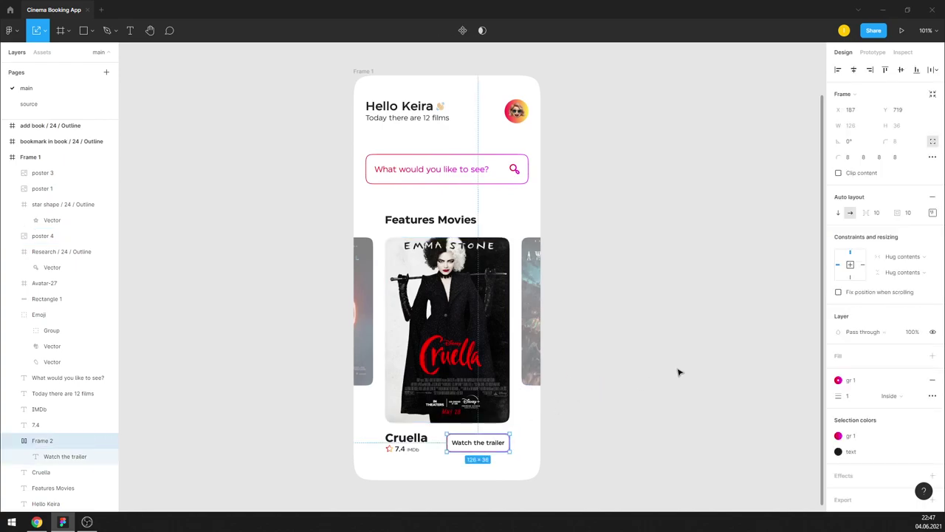
pyautogui.click(931, 357)
pyautogui.click(917, 356)
pyautogui.click(850, 390)
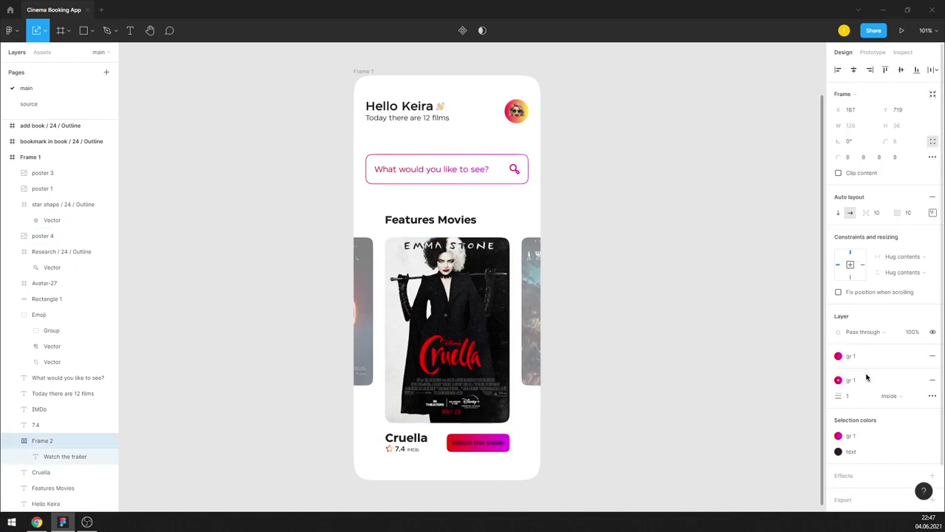
# Step: Make the Watch the trailer label text white
pyautogui.doubleClick(488, 443)
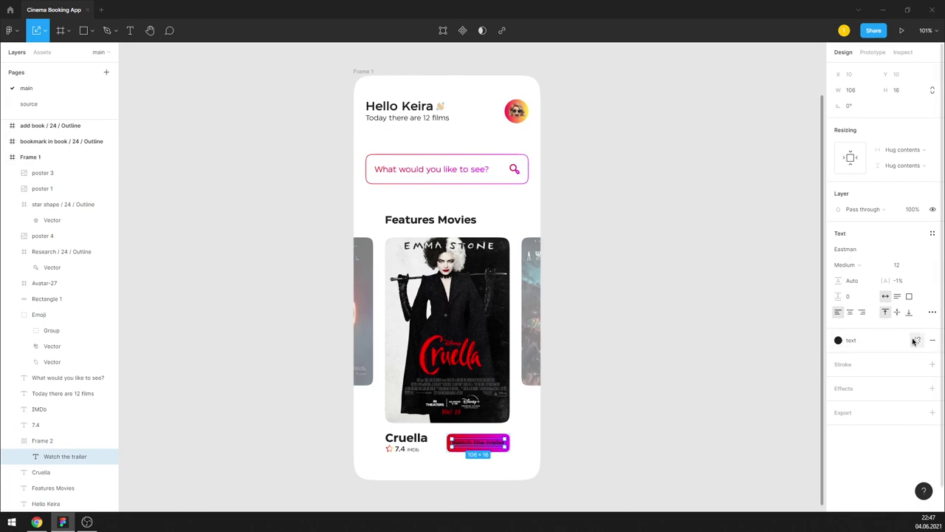
pyautogui.click(916, 340)
pyautogui.click(838, 354)
pyautogui.click(706, 241)
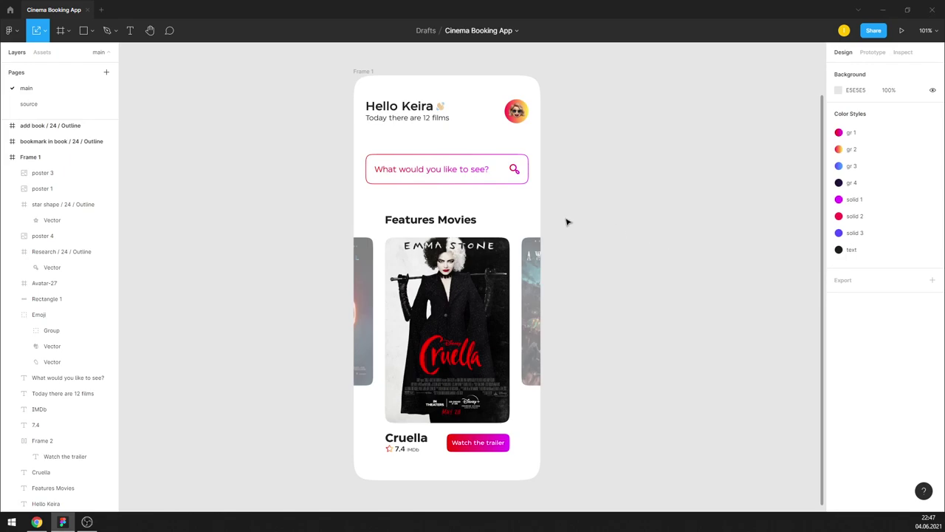
# Step: Fade the search box (Rectangle 1) to 50% opacity
pyautogui.click(521, 177)
pyautogui.write('50')
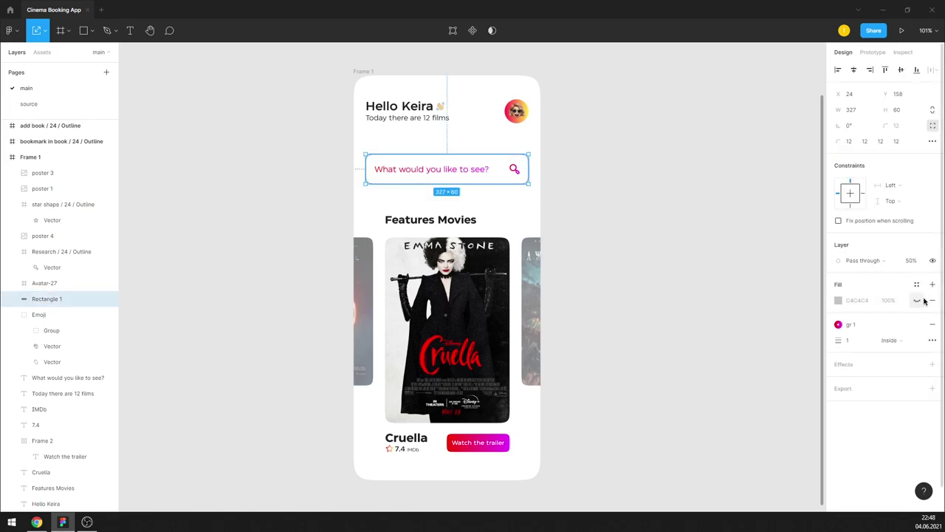
pyautogui.click(736, 280)
pyautogui.click(525, 191)
pyautogui.write('5')
pyautogui.click(711, 281)
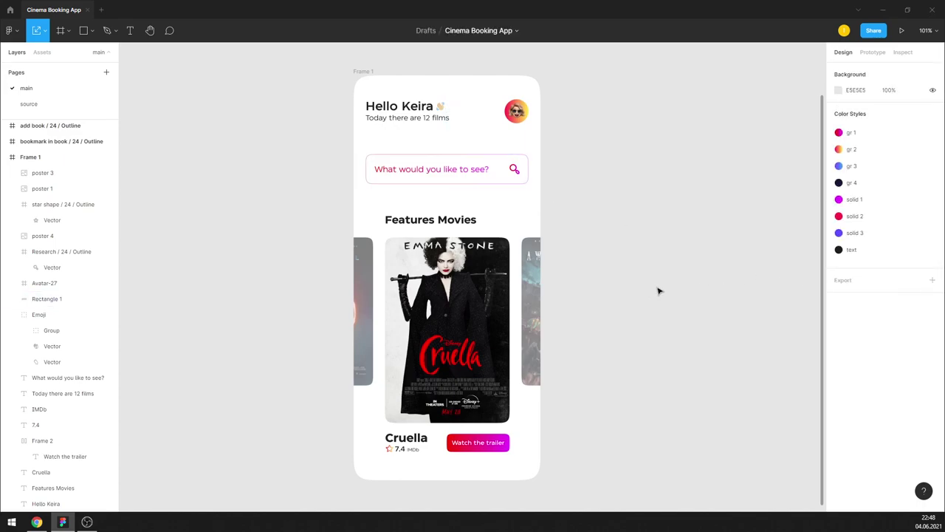
# Step: Change the Features Movies heading to Medium font weight
pyautogui.click(431, 220)
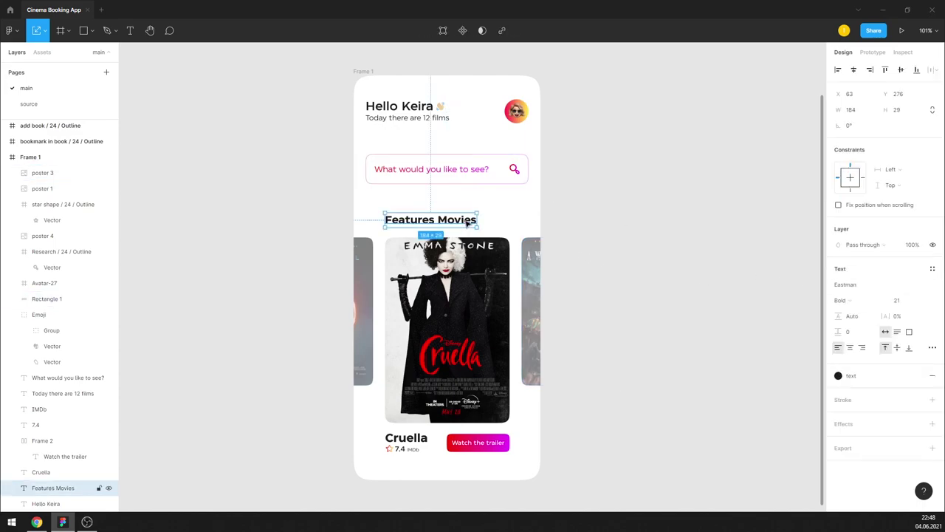
pyautogui.click(864, 305)
pyautogui.click(868, 264)
pyautogui.click(695, 267)
# Step: Left-align the Features Movies heading with the greeting at X 24
pyautogui.moveTo(430, 219); pyautogui.dragTo(431, 214)
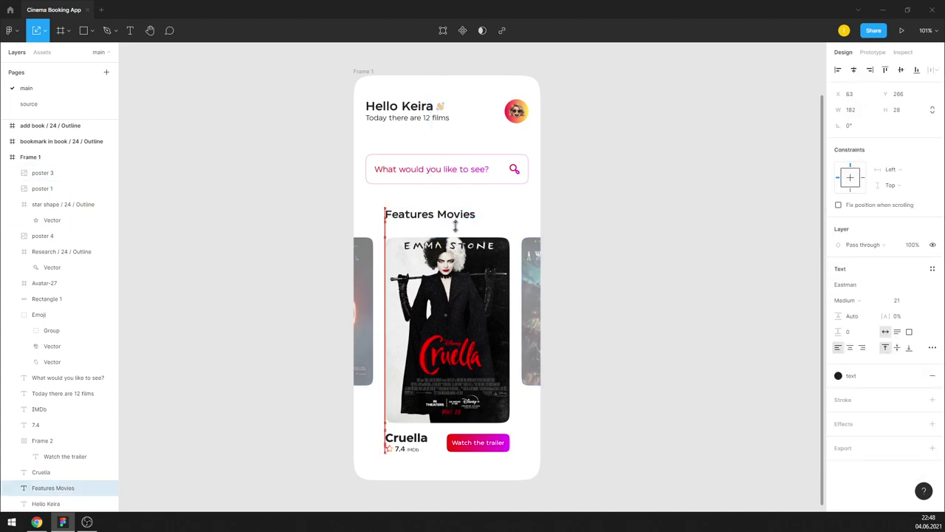
pyautogui.press('Left')
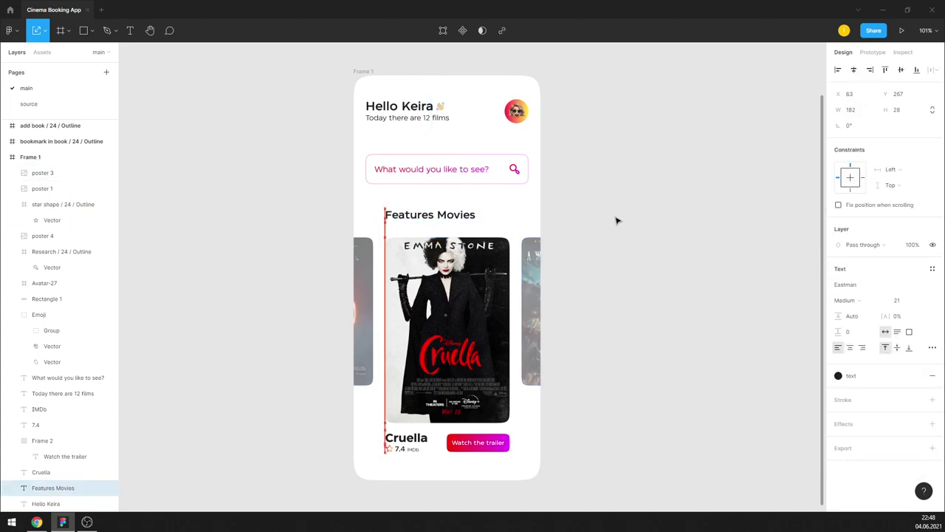
pyautogui.click(463, 212)
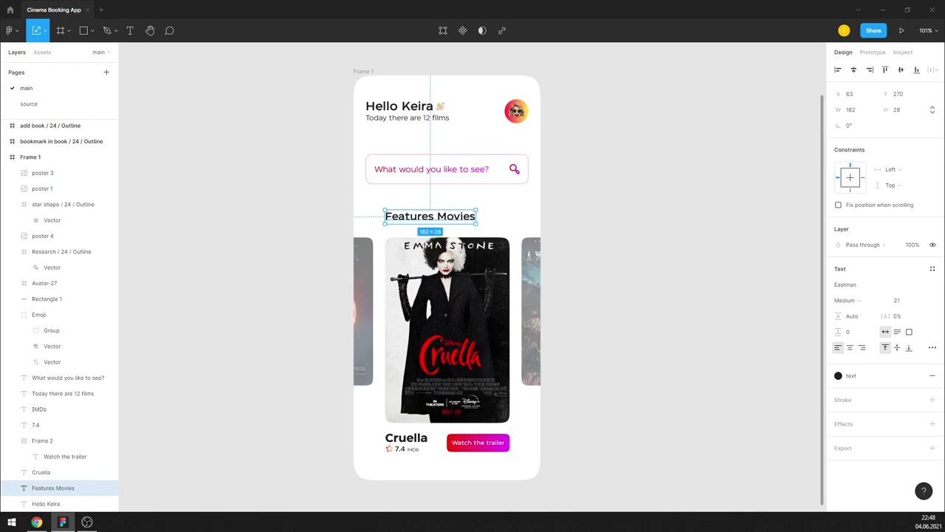
pyautogui.moveTo(435, 219); pyautogui.dragTo(419, 219)
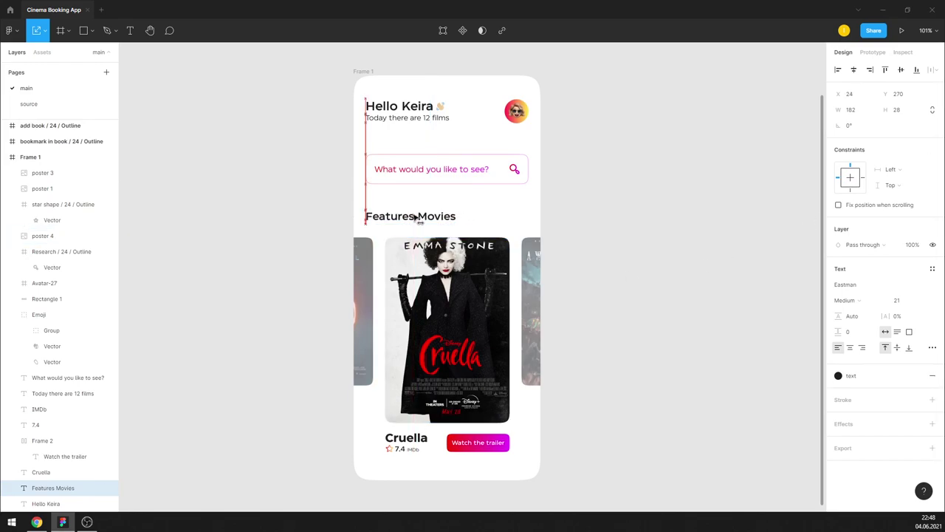
pyautogui.click(627, 241)
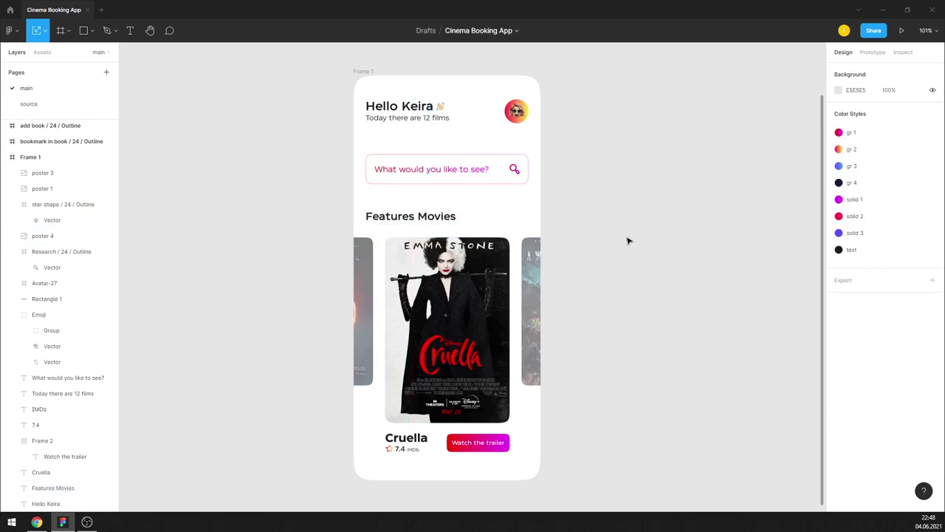
# Step: Reduce the Features Movies heading's text size
pyautogui.click(437, 217)
pyautogui.click(897, 300)
pyautogui.write('0')
pyautogui.press('Return')
# Step: Set the Cruella title to font size 21 and adjust it with the rating row
pyautogui.click(709, 299)
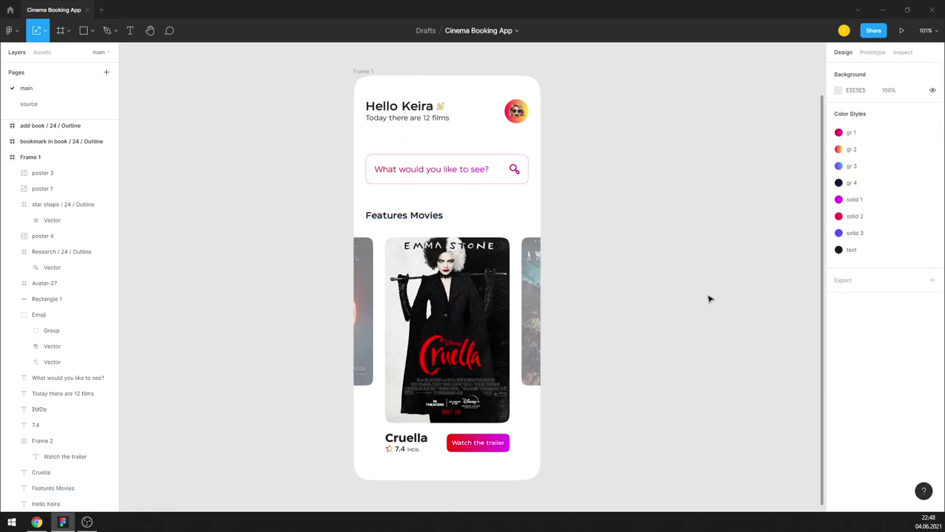
pyautogui.click(407, 438)
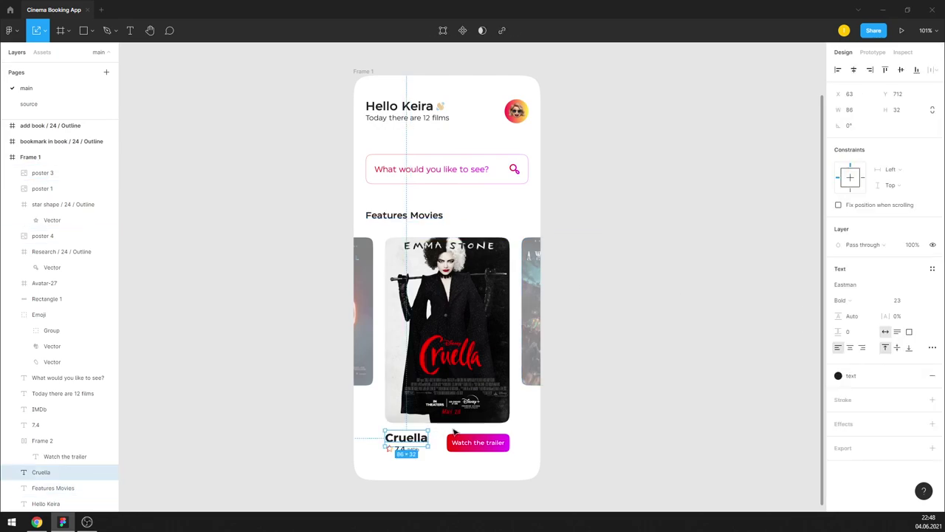
pyautogui.write('1')
pyautogui.press('Return')
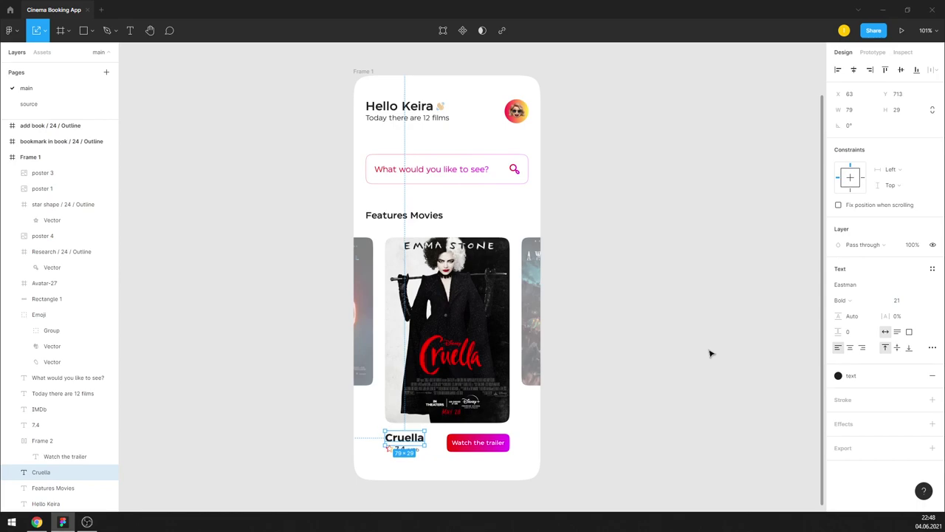
pyautogui.click(709, 354)
pyautogui.hotkey('ctrl', 'z')
pyautogui.click(620, 384)
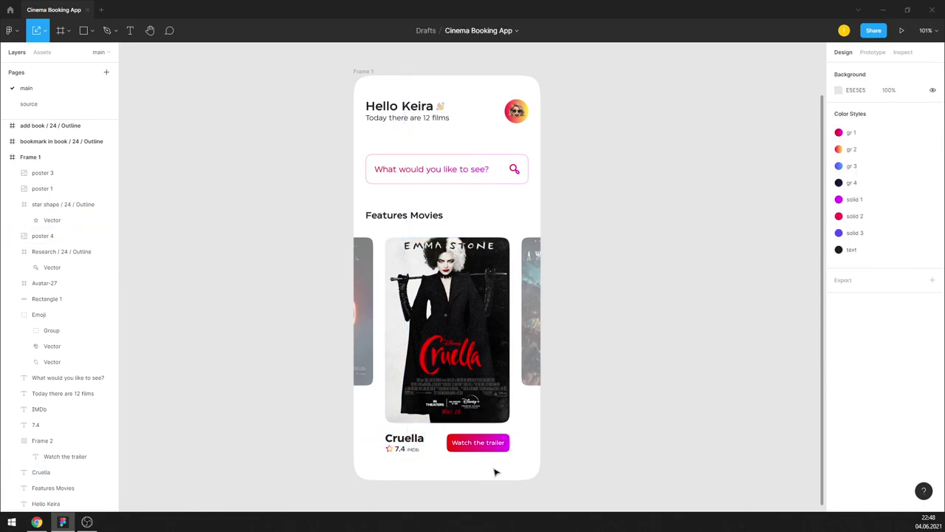
pyautogui.moveTo(495, 472)
pyautogui.mouseDown()
pyautogui.moveTo(384, 439)
pyautogui.moveTo(425, 442)
pyautogui.mouseUp()
pyautogui.click(654, 350)
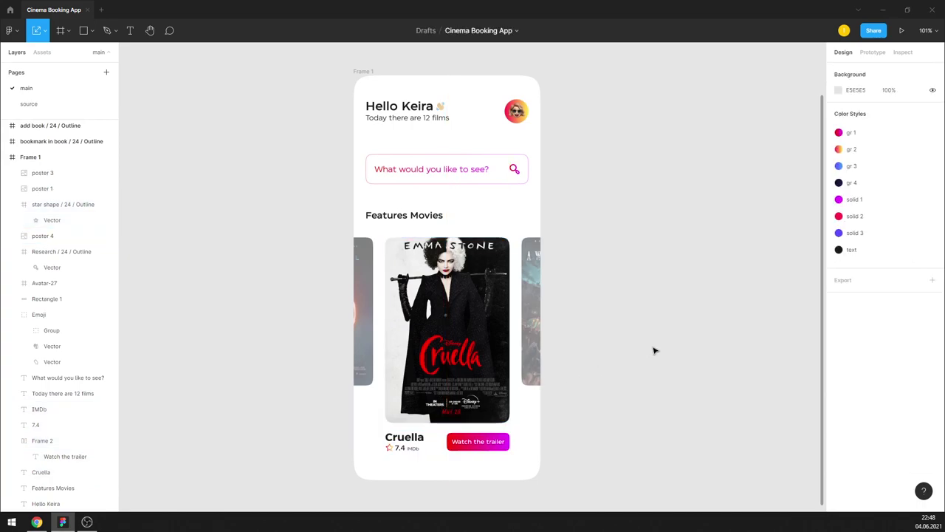
# Step: Duplicate the home screen frame to its right as Frame 2
pyautogui.scroll(-1, 591, 293)
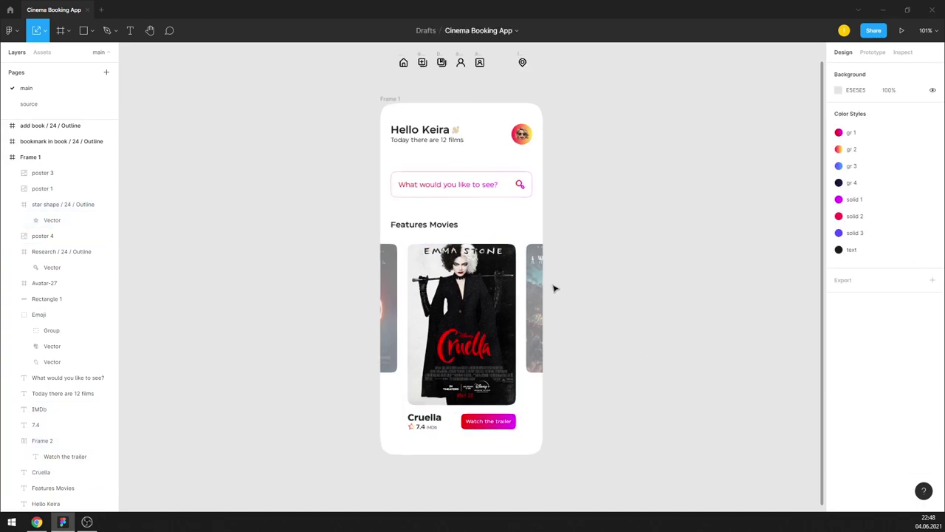
pyautogui.scroll(-3, 576, 281)
pyautogui.scroll(1, 675, 255)
pyautogui.scroll(1, 557, 222)
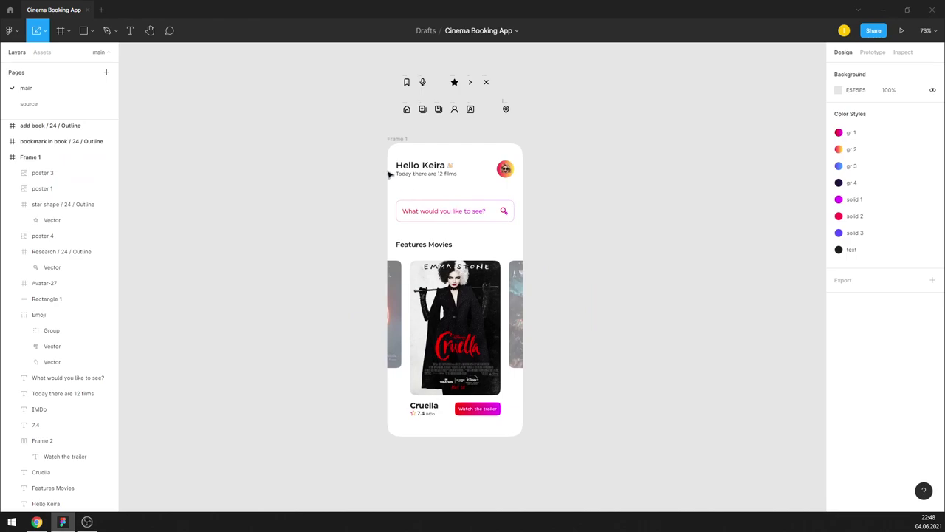
pyautogui.keyDown('alt'); pyautogui.moveTo(401, 140); pyautogui.dragTo(641, 146); pyautogui.keyUp('alt')
pyautogui.scroll(-3, 301, 276)
pyautogui.scroll(2, 544, 283)
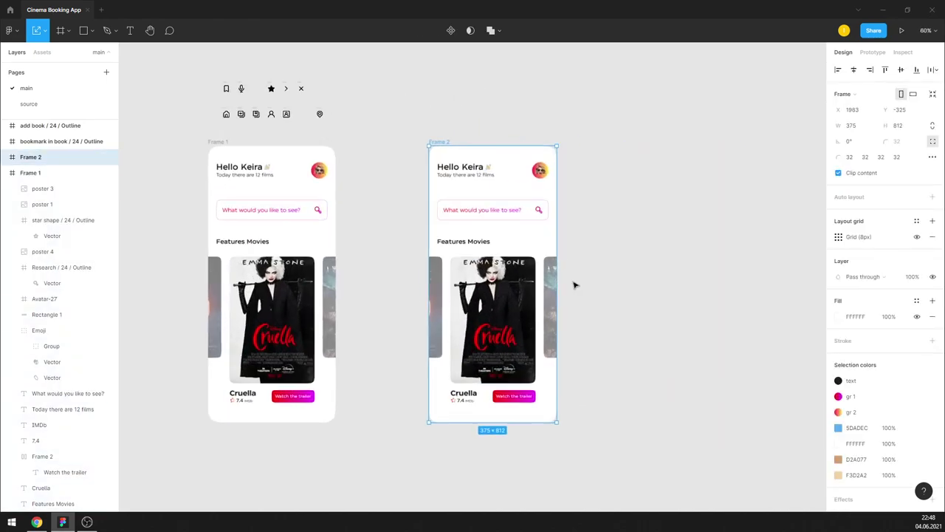
pyautogui.scroll(1, 408, 322)
pyautogui.scroll(1, 507, 334)
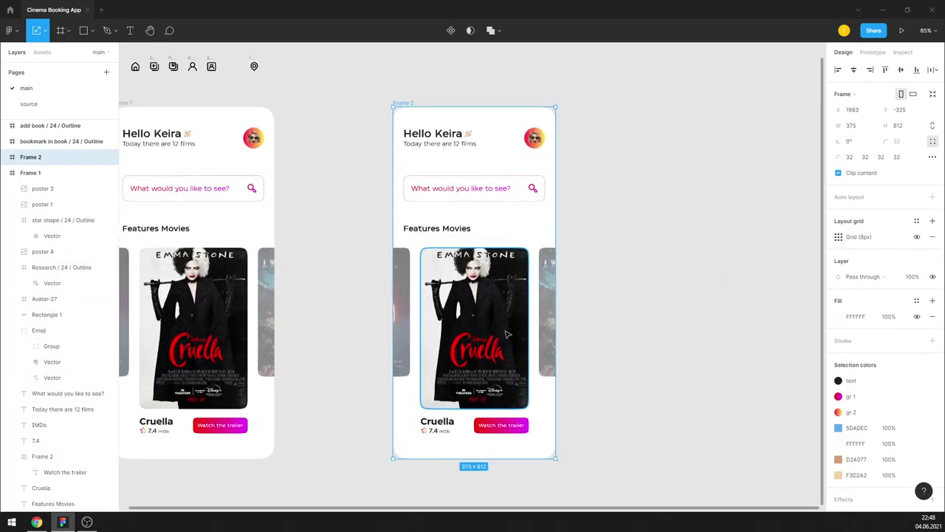
# Step: Cut both posters from the source page, then delete that page
pyautogui.click(65, 103)
pyautogui.hotkey('ctrl', 'a')
pyautogui.hotkey('ctrl', 'x')
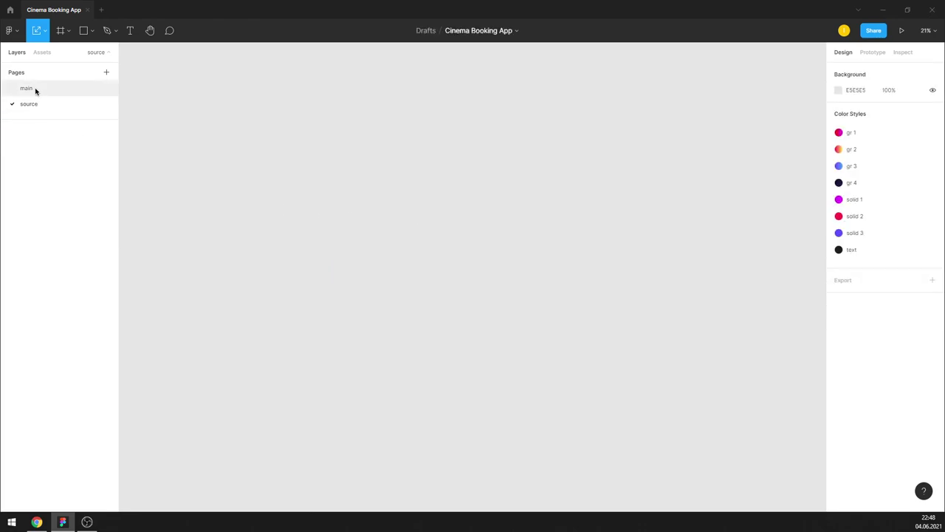
pyautogui.click(35, 89)
pyautogui.rightClick(36, 89)
pyautogui.click(69, 129)
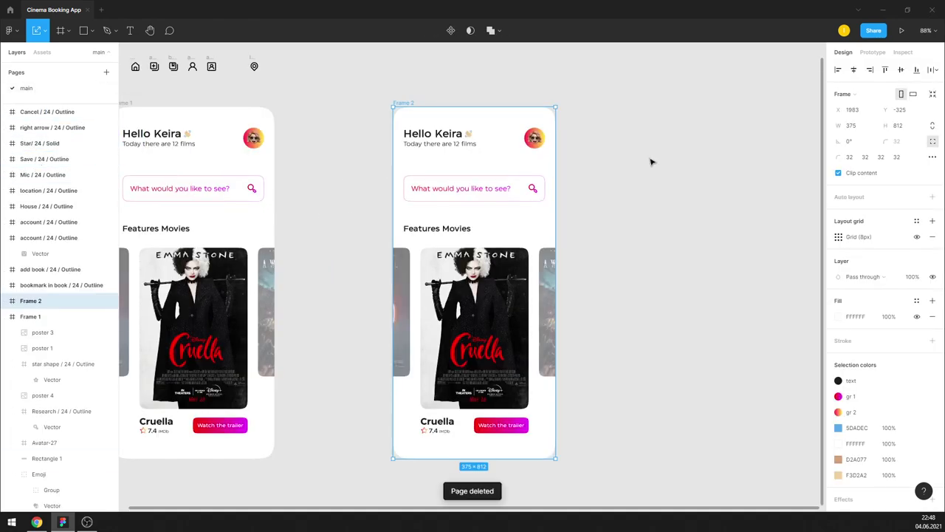
# Step: Paste the two posters onto the main page, left of the frames
pyautogui.hotkey('ctrl', 'v')
pyautogui.moveTo(575, 214); pyautogui.dragTo(323, 214)
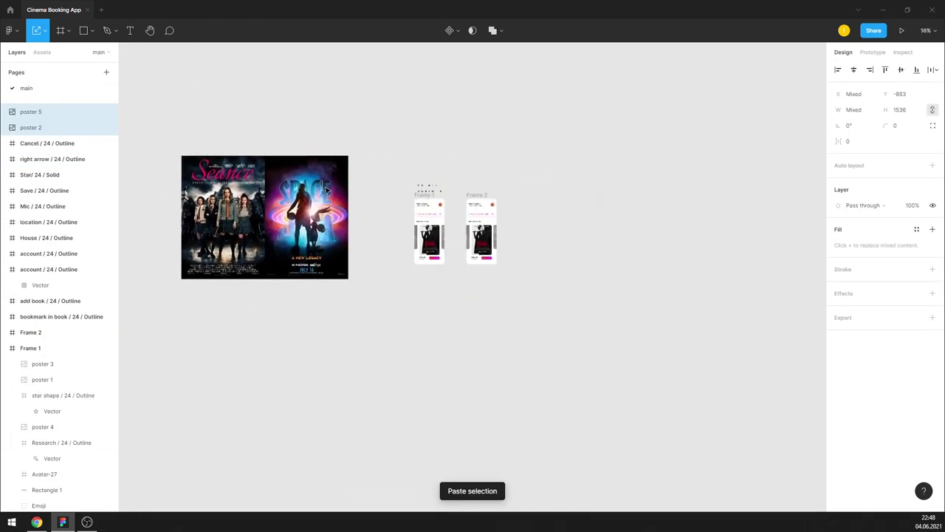
pyautogui.press('Escape')
pyautogui.scroll(10, 458, 204)
pyautogui.scroll(2, 453, 203)
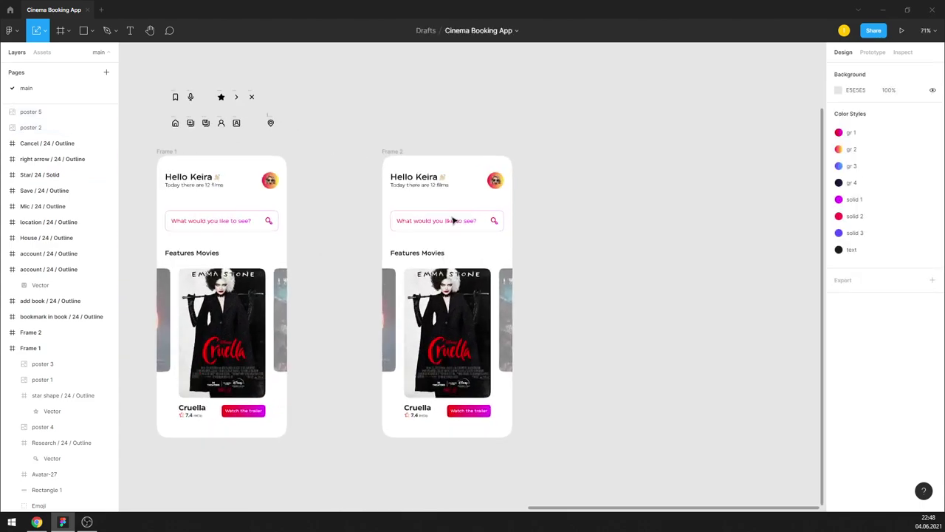
# Step: Remove the poster carousel and move the header, search bar and heading out of Frame 2
pyautogui.click(463, 348)
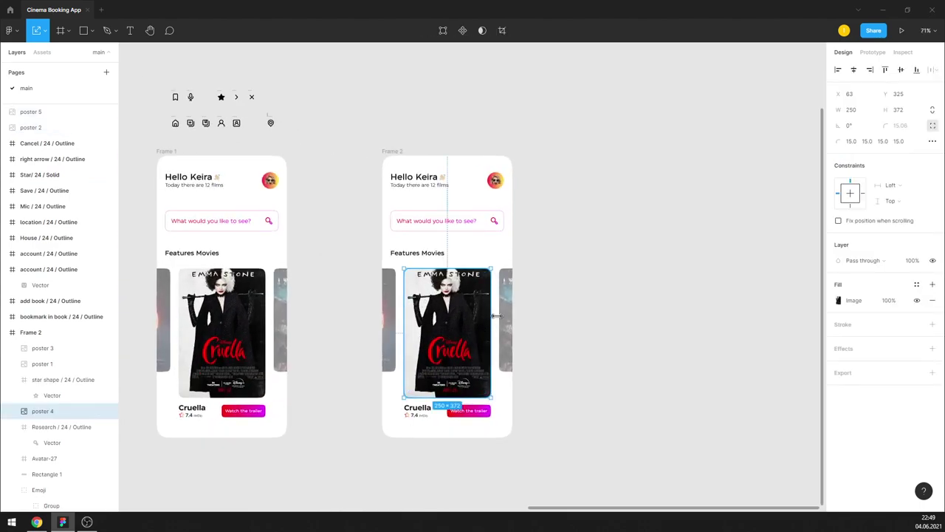
pyautogui.press('Delete')
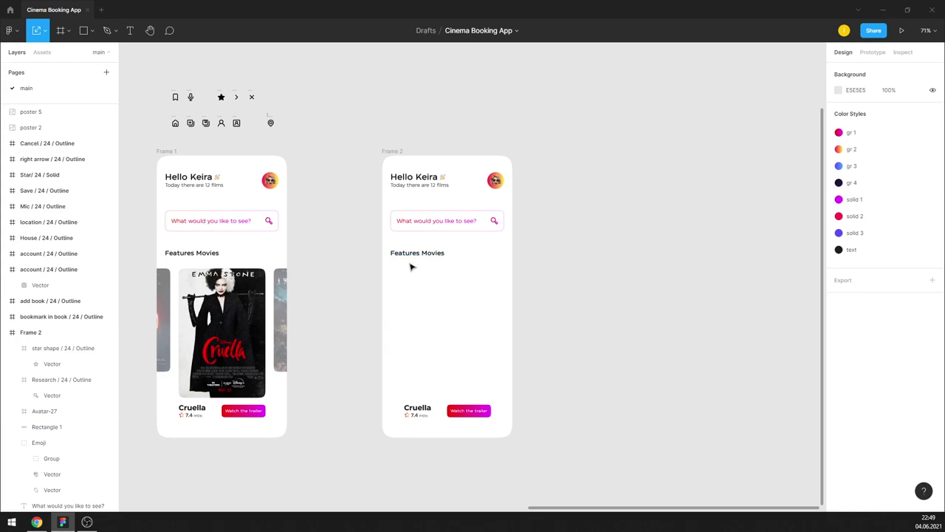
pyautogui.moveTo(411, 267)
pyautogui.mouseDown()
pyautogui.moveTo(509, 174)
pyautogui.moveTo(682, 154)
pyautogui.mouseUp()
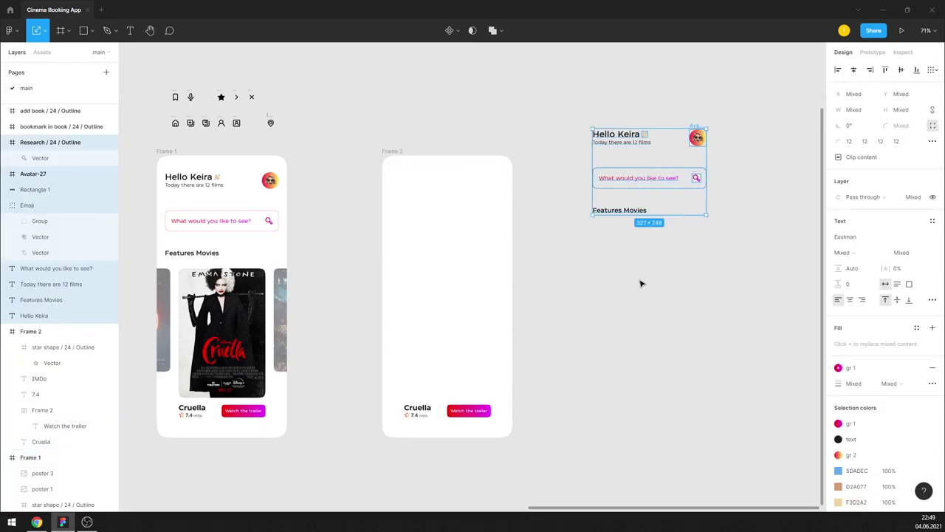
pyautogui.click(641, 284)
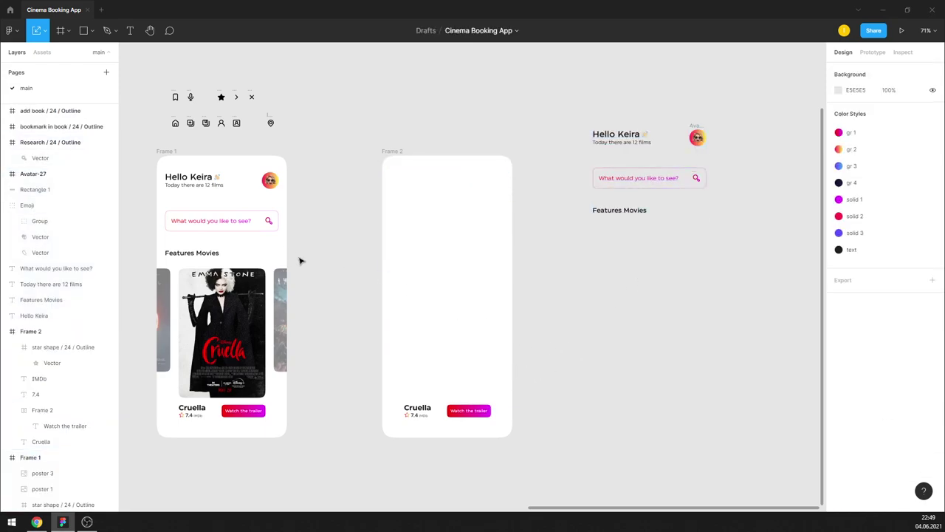
pyautogui.click(166, 208)
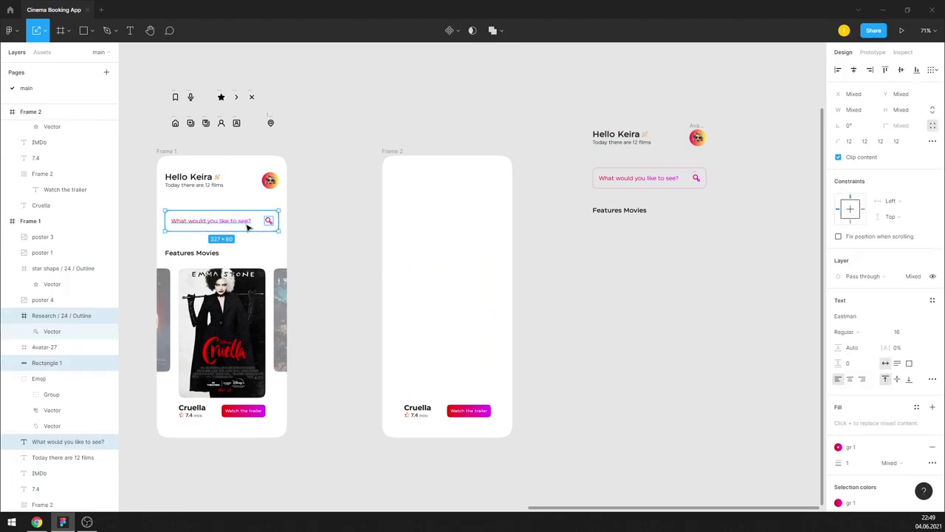
pyautogui.click(339, 240)
# Step: Pull out the Space Jam poster and shrink it into Frame 2
pyautogui.scroll(-5, 538, 280)
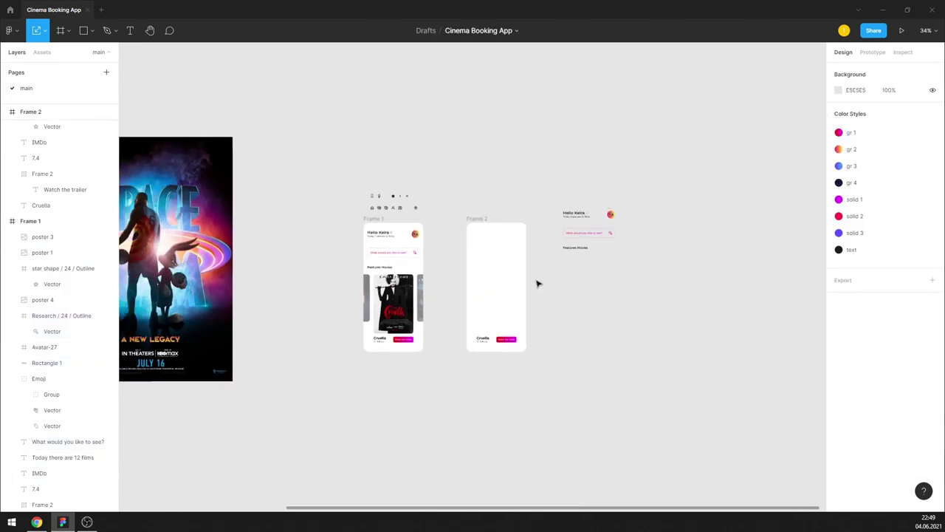
pyautogui.scroll(-3, 362, 252)
pyautogui.moveTo(294, 257); pyautogui.dragTo(660, 260)
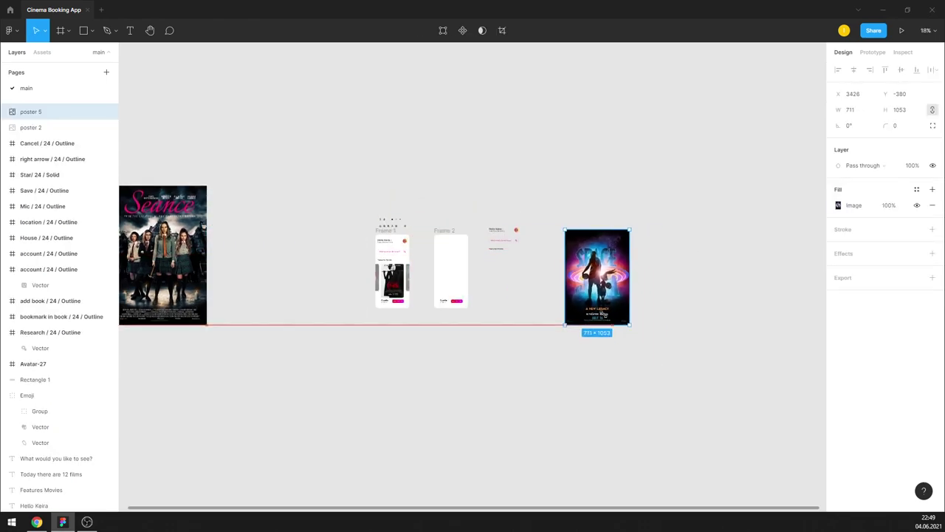
pyautogui.moveTo(661, 367)
pyautogui.mouseDown()
pyautogui.moveTo(596, 285)
pyautogui.moveTo(455, 271)
pyautogui.mouseUp()
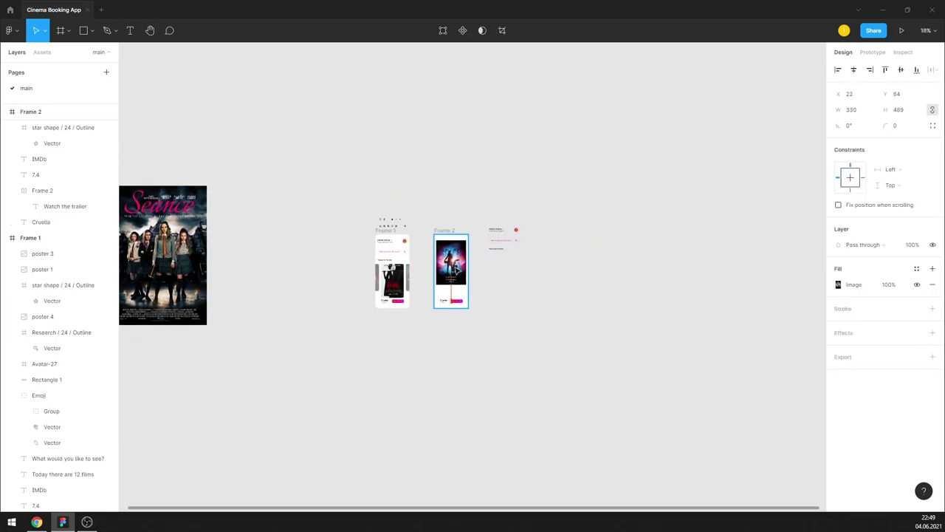
# Step: Round all of the poster's corners with a uniform radius of 16
pyautogui.hotkey('shift', '2')
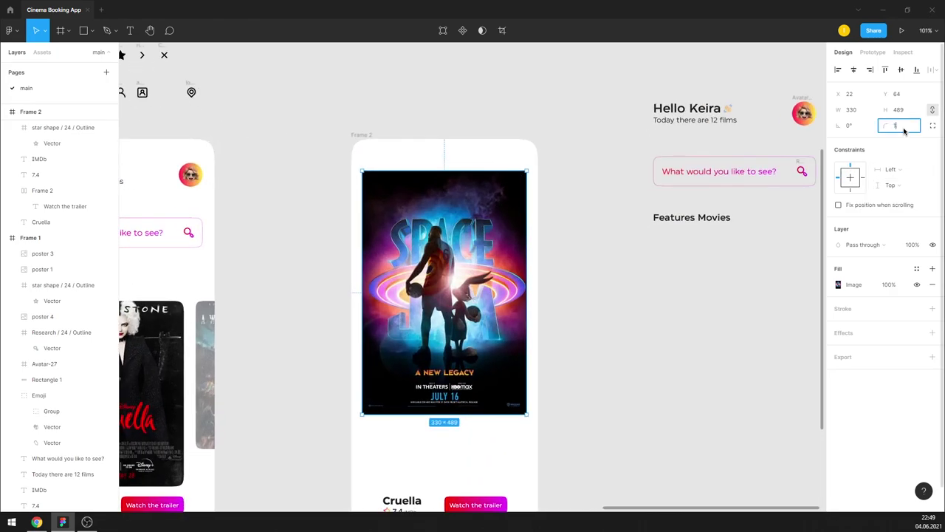
pyautogui.write('2')
pyautogui.click(932, 126)
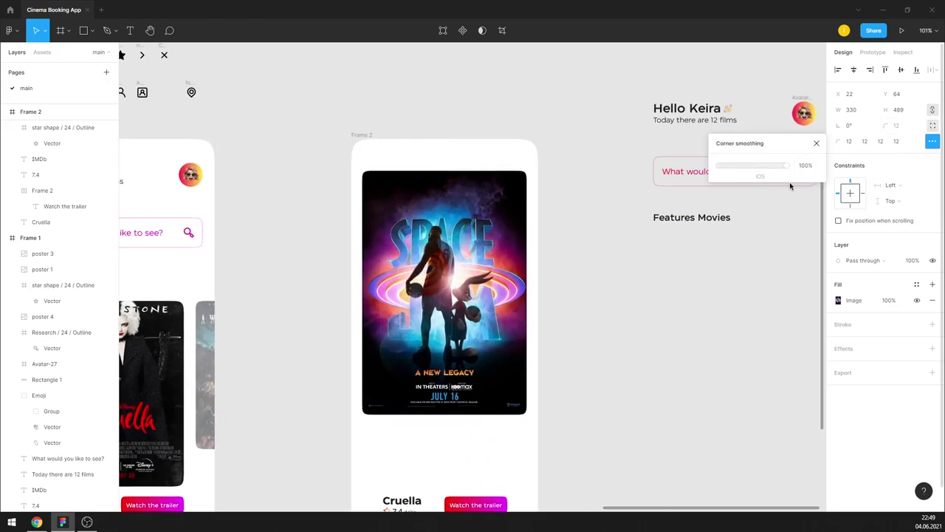
pyautogui.click(933, 141)
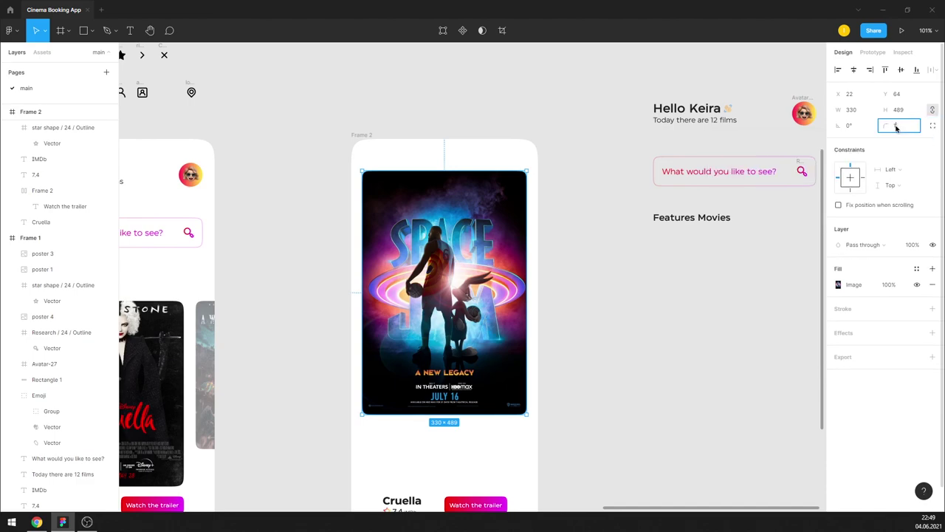
pyautogui.write('6')
pyautogui.click(591, 184)
# Step: Scale the poster to 297.61×441, centre it horizontally, and paste a copy in place
pyautogui.click(522, 178)
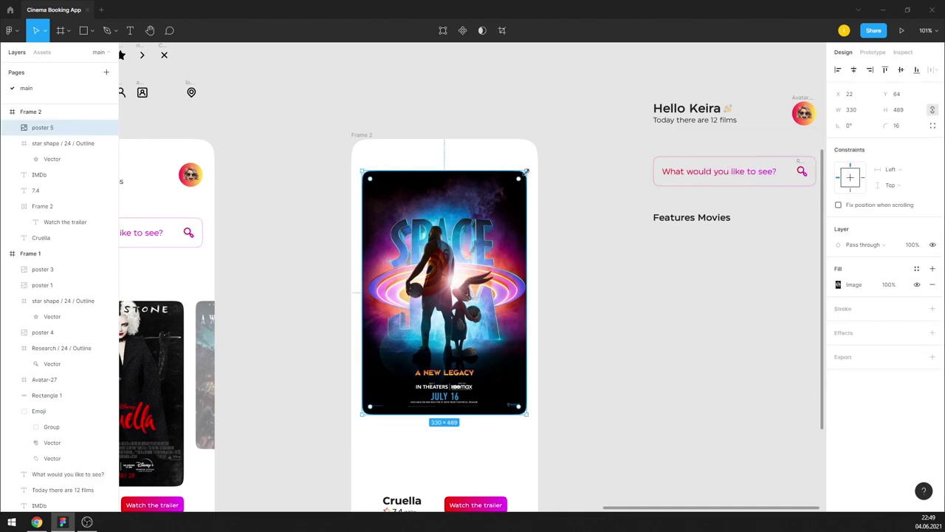
pyautogui.moveTo(527, 170); pyautogui.dragTo(518, 180)
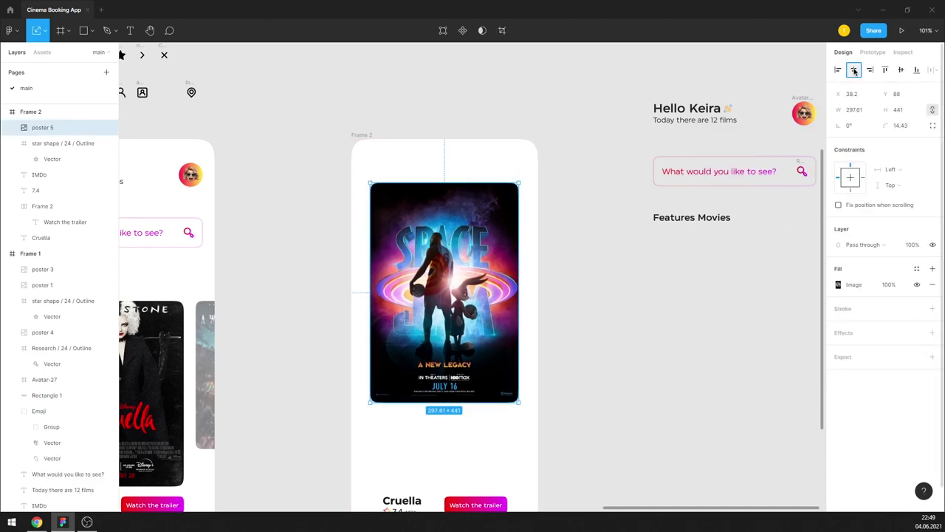
pyautogui.click(563, 209)
pyautogui.scroll(-5, 517, 243)
pyautogui.scroll(4, 480, 266)
pyautogui.hotkey('ctrl', 'v')
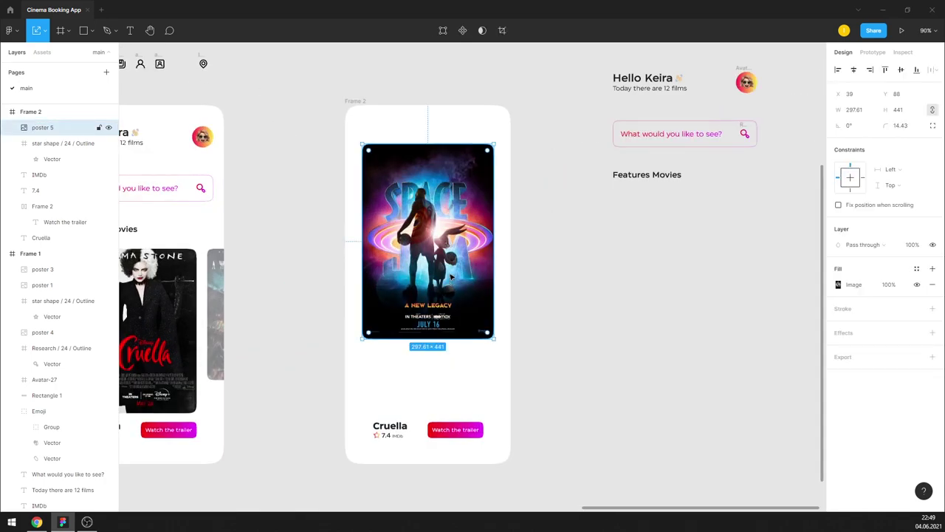
# Step: Enlarge the lower poster copy and give it a Layer blur of 30
pyautogui.click(44, 144)
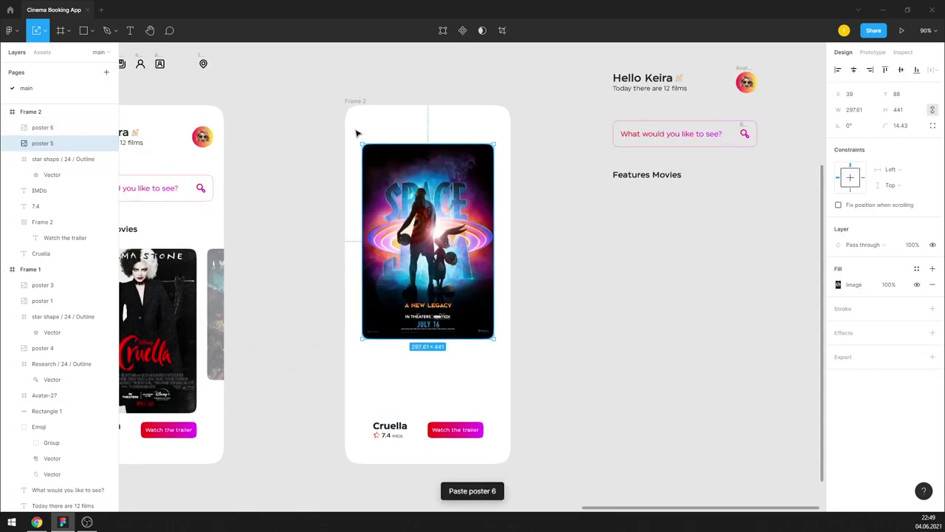
pyautogui.moveTo(497, 142); pyautogui.dragTo(530, 88)
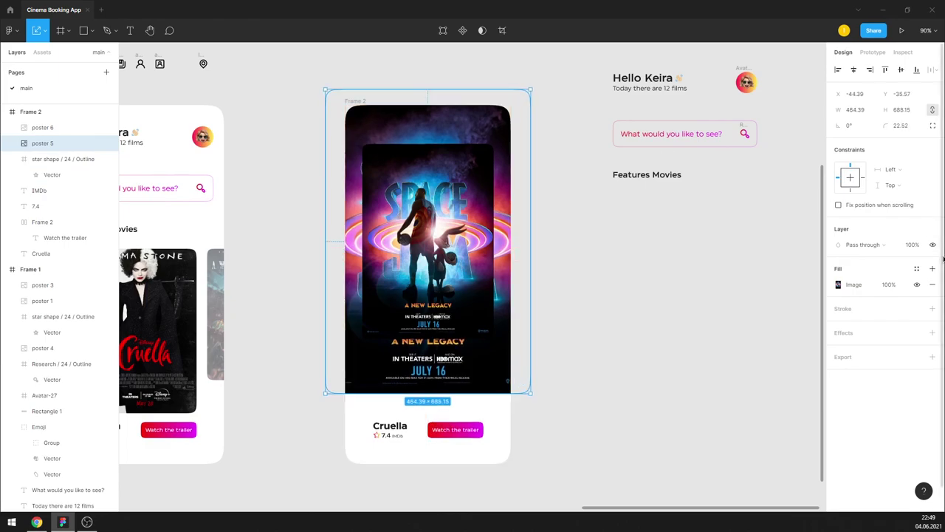
pyautogui.click(916, 333)
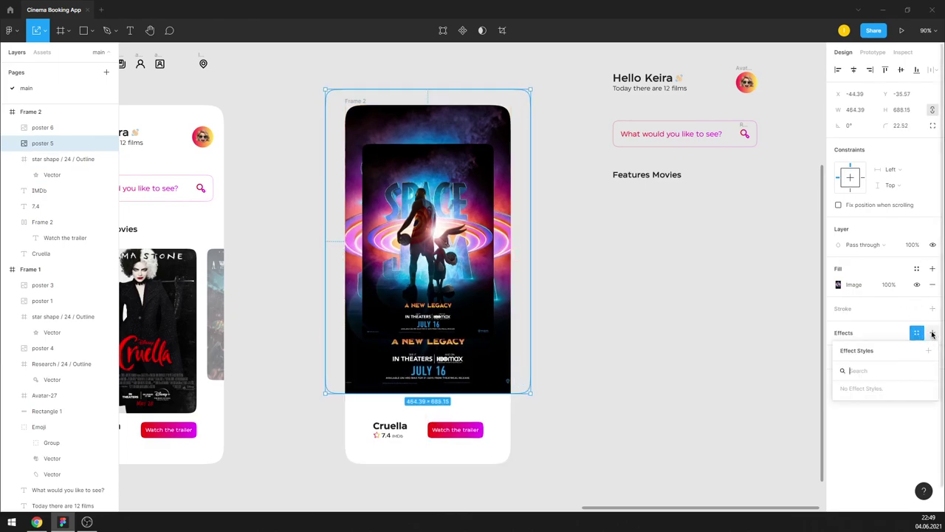
pyautogui.click(932, 333)
pyautogui.click(875, 348)
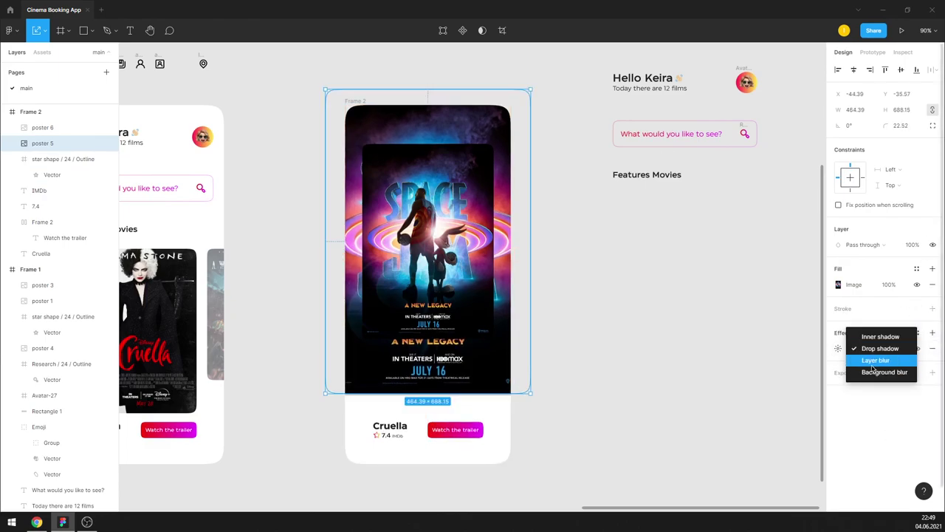
pyautogui.click(876, 360)
pyautogui.click(839, 348)
pyautogui.write('20')
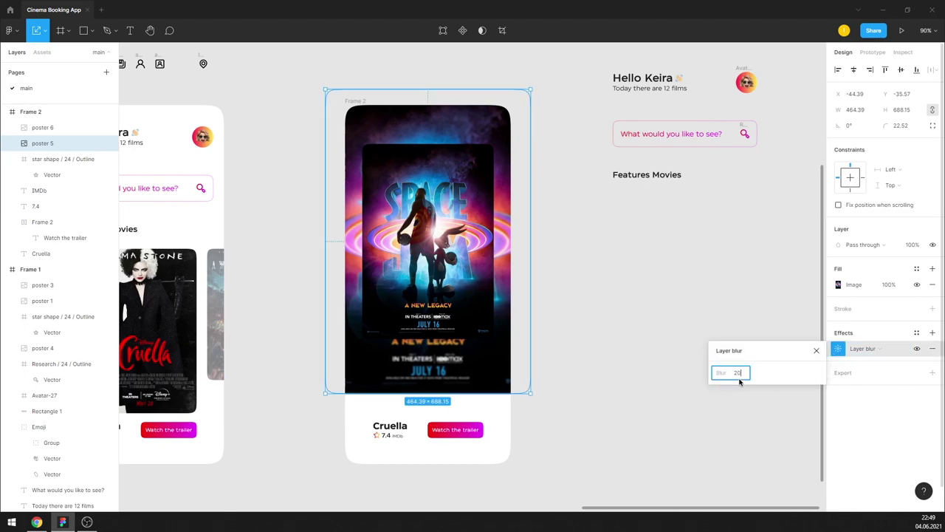
pyautogui.press('Return')
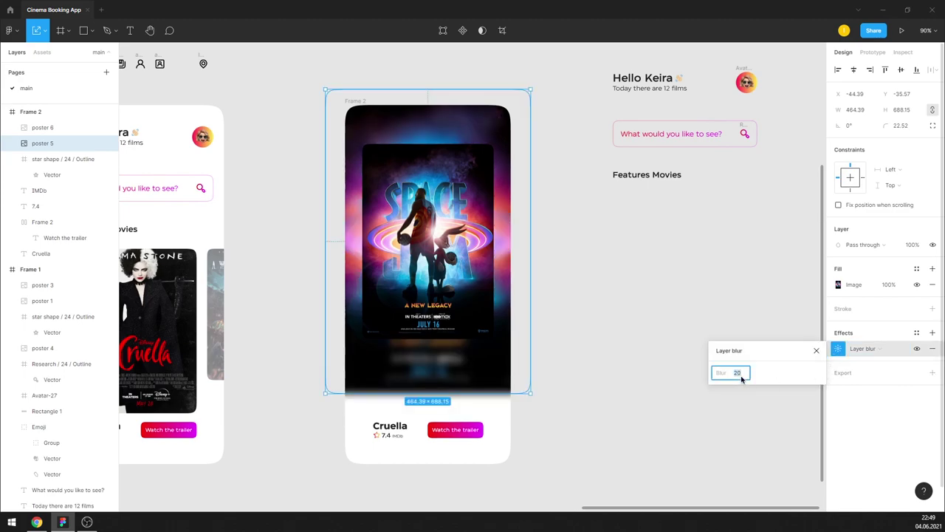
pyautogui.write('30')
pyautogui.press('Return')
pyautogui.click(816, 350)
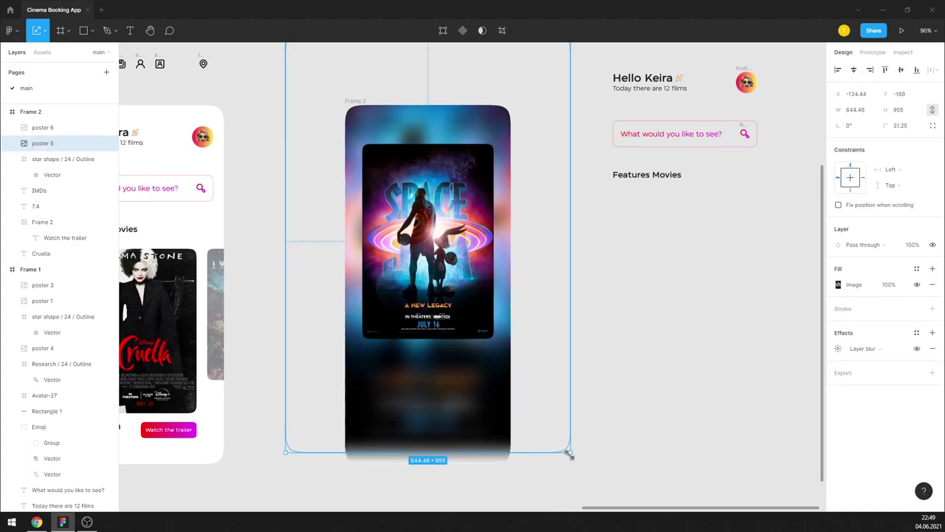
# Step: Enlarge the blurred poster further and send it to the back
pyautogui.moveTo(528, 394); pyautogui.dragTo(590, 481)
pyautogui.moveTo(475, 386); pyautogui.dragTo(473, 401)
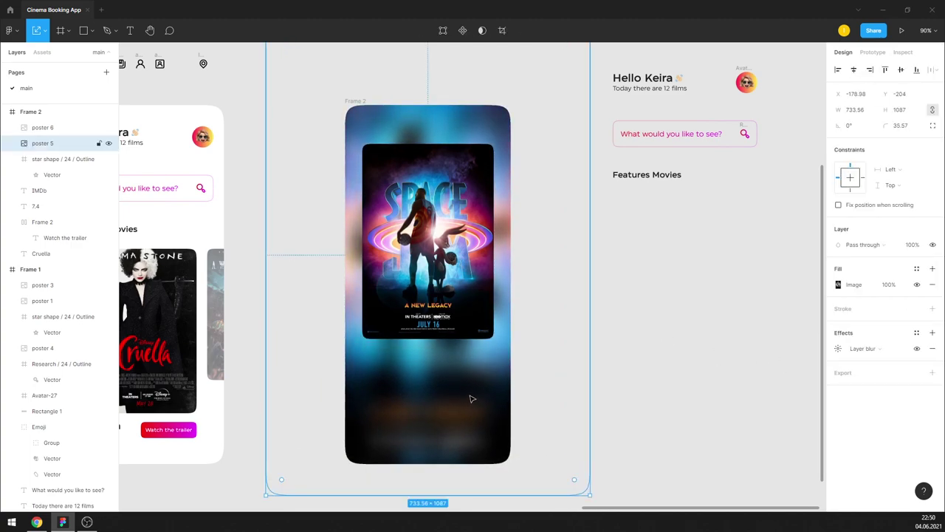
pyautogui.rightClick(462, 386)
pyautogui.click(519, 302)
# Step: Nudge the blurred backdrop up and stretch it to 880.43×1275 to cover Frame 2
pyautogui.scroll(2, 470, 397)
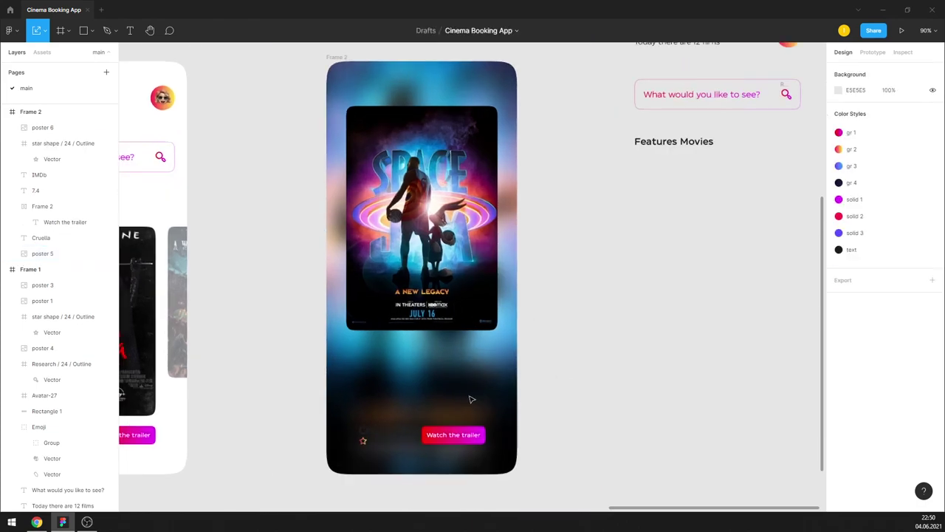
pyautogui.click(458, 375)
pyautogui.click(457, 375)
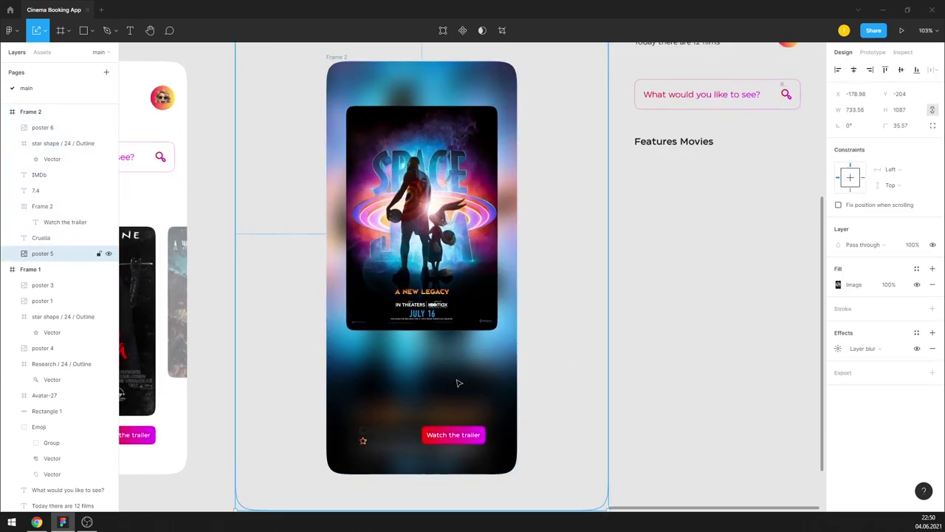
pyautogui.hotkey('shift', 'Up')
pyautogui.hotkey('shift', 'Up')
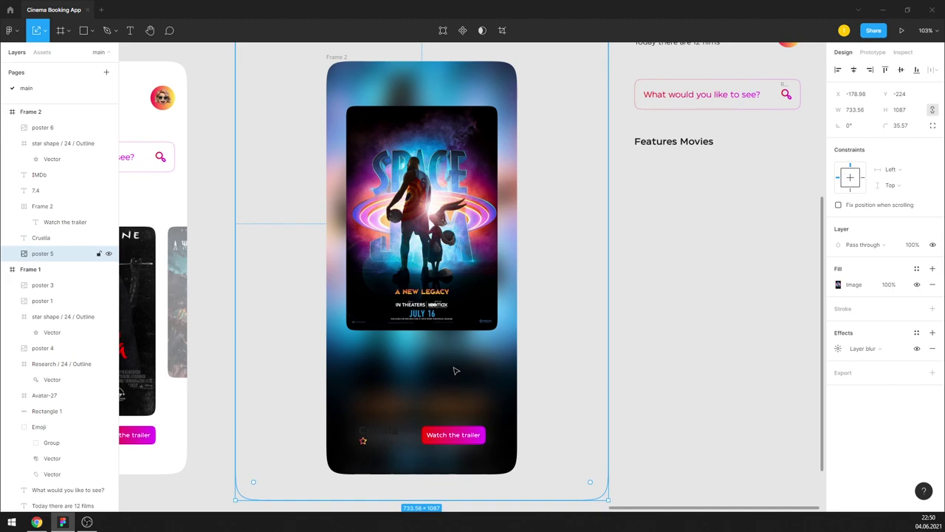
pyautogui.keyDown('ctrl'); pyautogui.scroll(-5, 457, 383); pyautogui.keyUp('ctrl')
pyautogui.moveTo(523, 436); pyautogui.dragTo(543, 454)
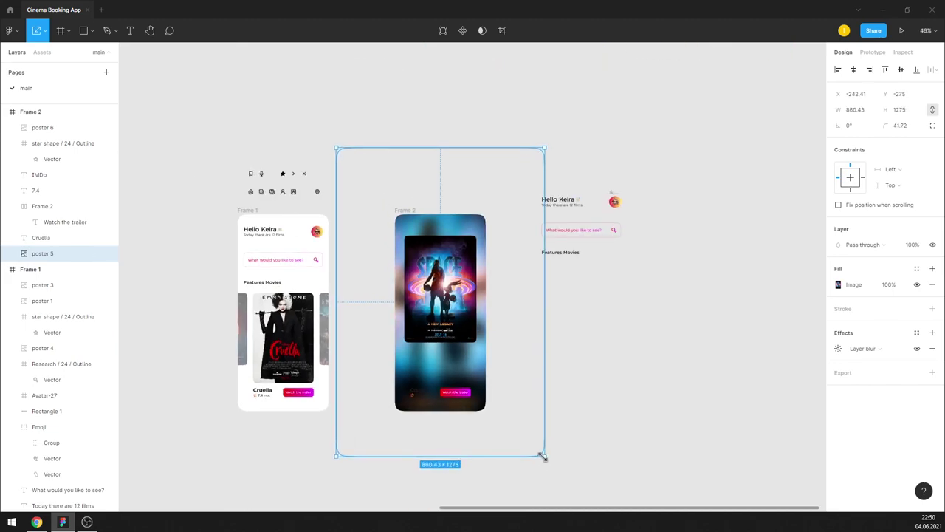
pyautogui.keyDown('ctrl'); pyautogui.scroll(3, 474, 349); pyautogui.keyUp('ctrl')
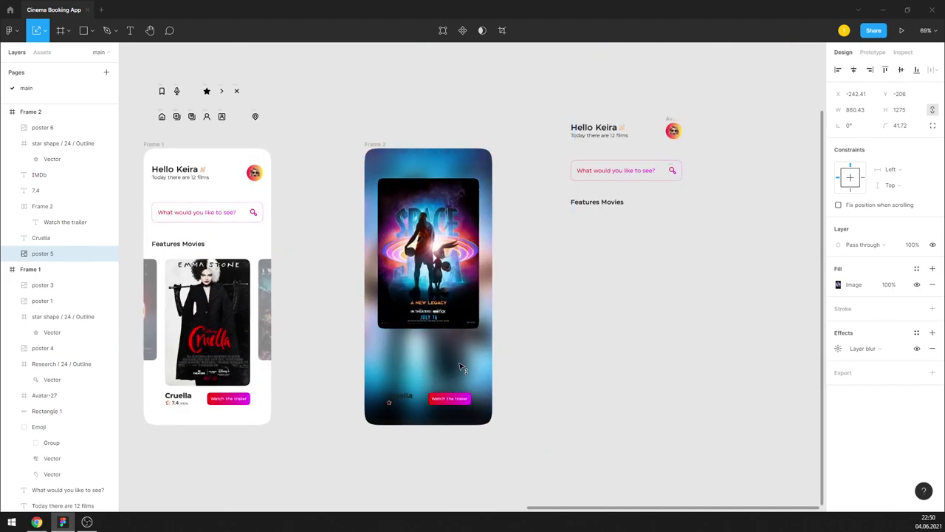
# Step: Lock the blurred backdrop layer and reselect the sharp poster
pyautogui.press('Escape')
pyautogui.keyDown('ctrl'); pyautogui.scroll(3, 459, 358); pyautogui.keyUp('ctrl')
pyautogui.keyDown('ctrl'); pyautogui.scroll(1, 459, 358); pyautogui.keyUp('ctrl')
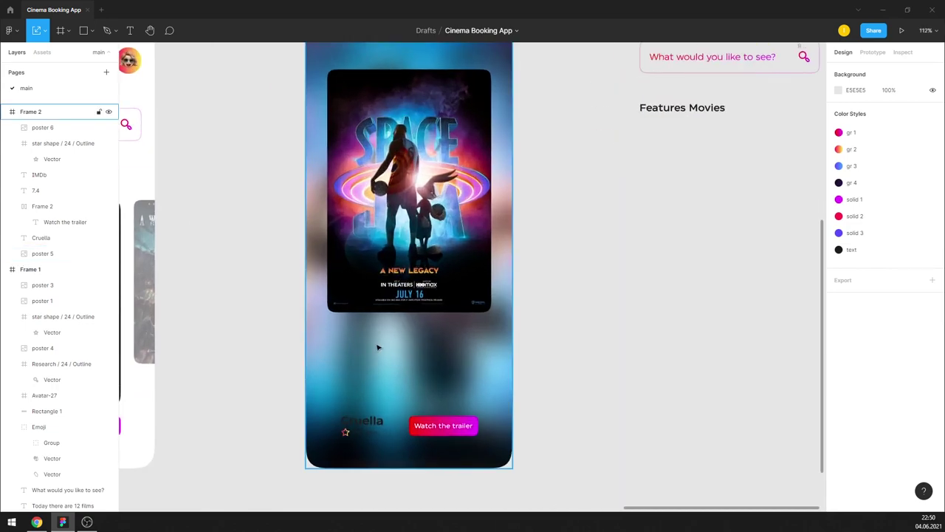
pyautogui.click(76, 257)
pyautogui.click(99, 254)
pyautogui.keyDown('ctrl'); pyautogui.scroll(-1, 485, 333); pyautogui.keyUp('ctrl')
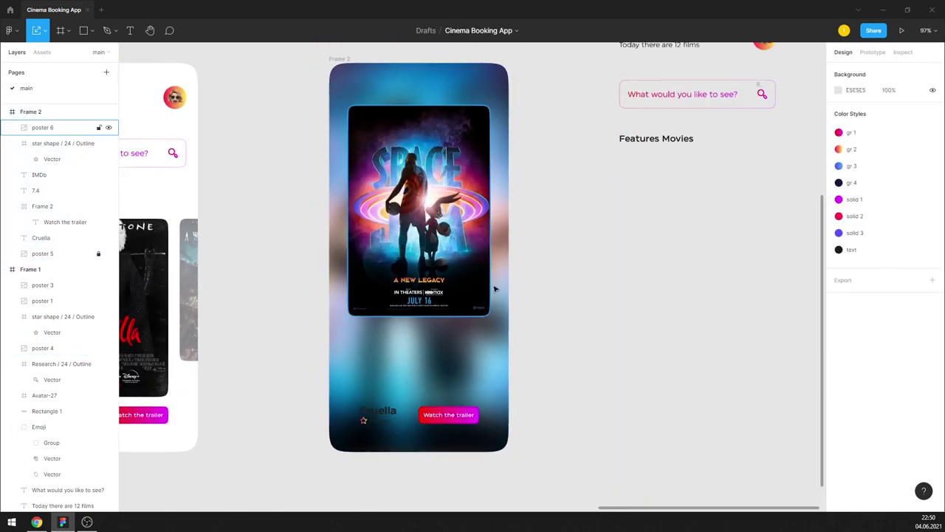
pyautogui.click(487, 292)
pyautogui.keyDown('ctrl'); pyautogui.scroll(-3, 559, 243); pyautogui.keyUp('ctrl')
# Step: Place the bookmark icon at Frame 2's top right and the arrow at its top left
pyautogui.keyDown('ctrl'); pyautogui.scroll(4, 327, 140); pyautogui.keyUp('ctrl')
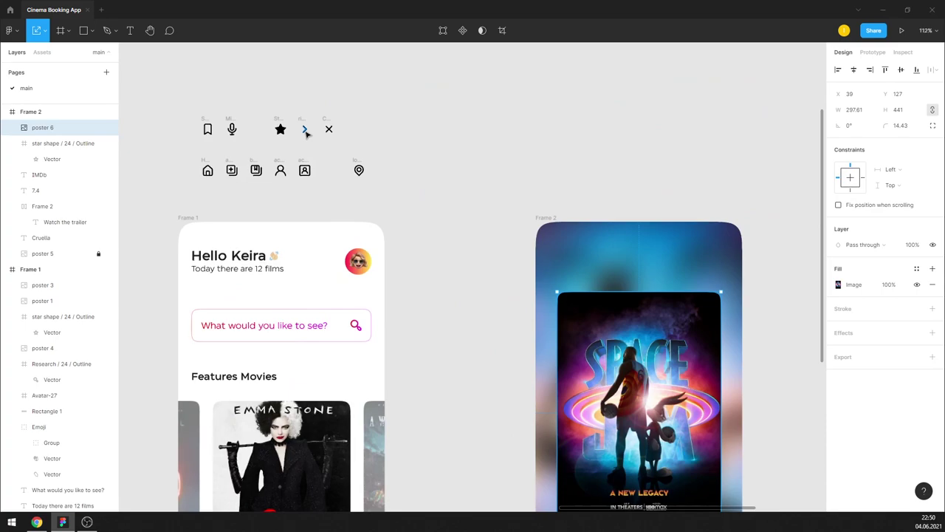
pyautogui.keyDown('ctrl'); pyautogui.scroll(-1, 305, 126); pyautogui.keyUp('ctrl')
pyautogui.moveTo(208, 127); pyautogui.dragTo(654, 251)
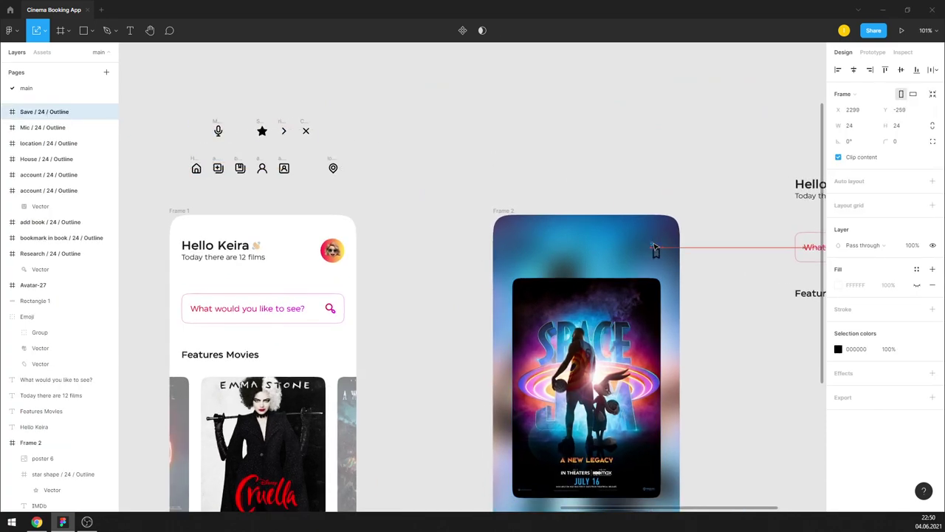
pyautogui.moveTo(294, 122)
pyautogui.mouseDown()
pyautogui.moveTo(538, 241)
pyautogui.moveTo(439, 278)
pyautogui.mouseUp()
pyautogui.keyDown('ctrl'); pyautogui.scroll(3, 554, 248); pyautogui.keyUp('ctrl')
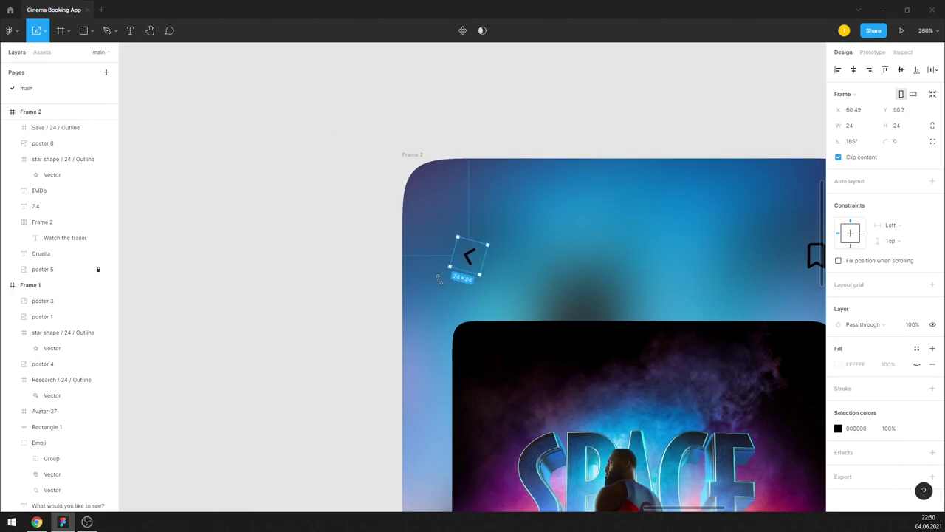
pyautogui.hscroll(3, 354, 269)
# Step: Make the arrow and bookmark icons white (#ffffff)
pyautogui.doubleClick(260, 253)
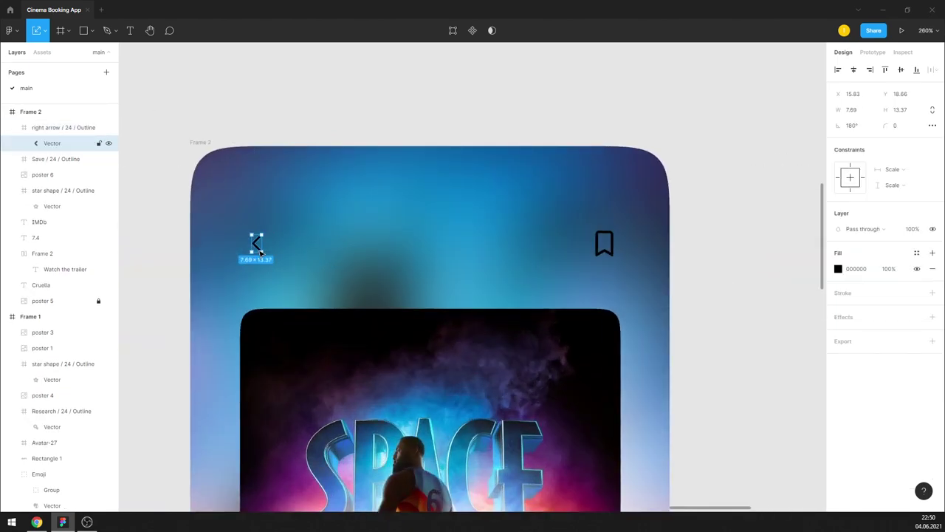
pyautogui.keyDown('shift'); pyautogui.click(605, 244); pyautogui.keyUp('shift')
pyautogui.click(838, 268)
pyautogui.write('ffffff')
pyautogui.press('Return')
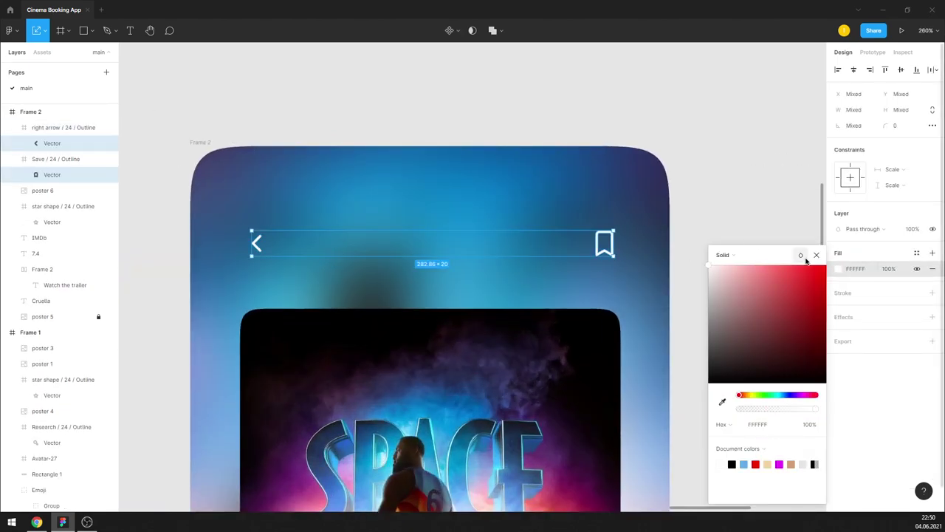
pyautogui.click(761, 226)
# Step: Copy the Features Movies heading into Frame 2's header and retype it as 'Back'
pyautogui.scroll(-5, 762, 226)
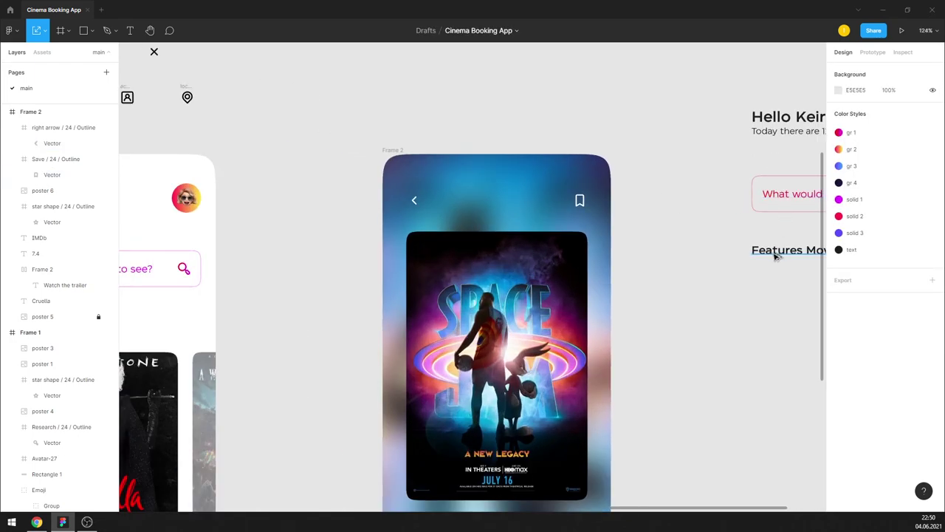
pyautogui.moveTo(775, 256); pyautogui.dragTo(449, 207)
pyautogui.scroll(5, 473, 218)
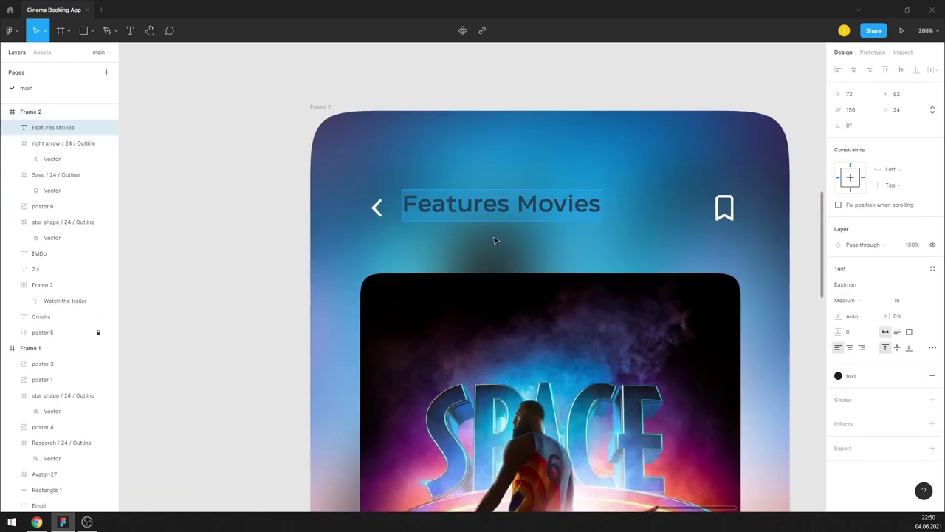
pyautogui.write('Bac')
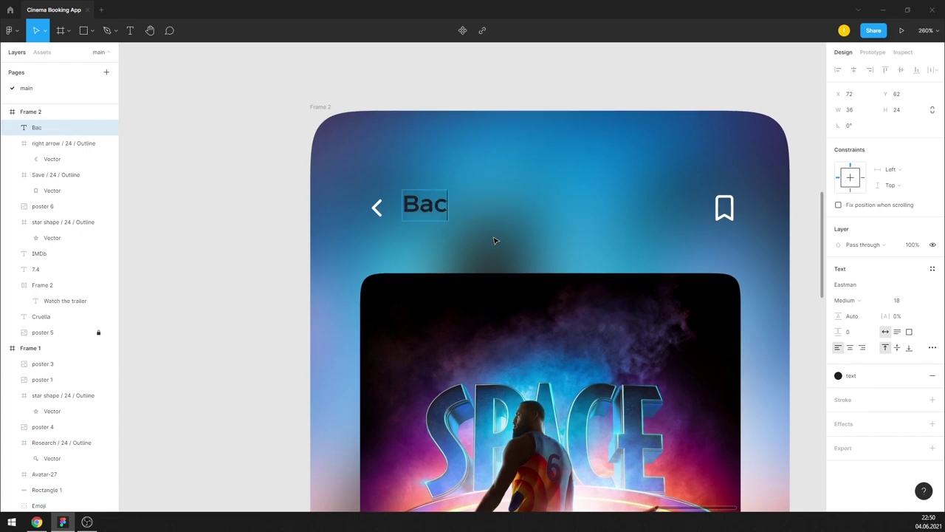
pyautogui.write('k')
# Step: Make the Back text white (#FFFFFF) at font size 16
pyautogui.click(917, 376)
pyautogui.click(838, 390)
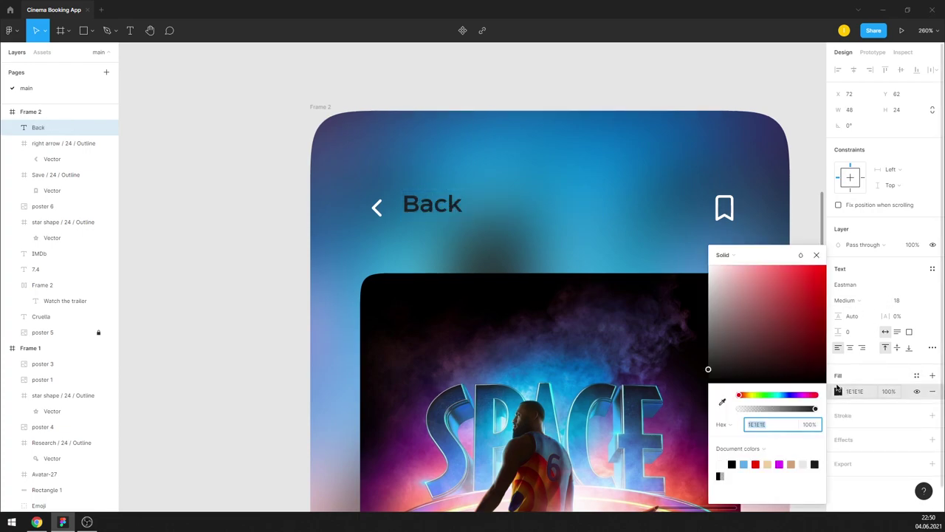
pyautogui.write('FFFFFF')
pyautogui.press('Return')
pyautogui.click(816, 254)
pyautogui.click(897, 300)
pyautogui.write('16')
pyautogui.press('Return')
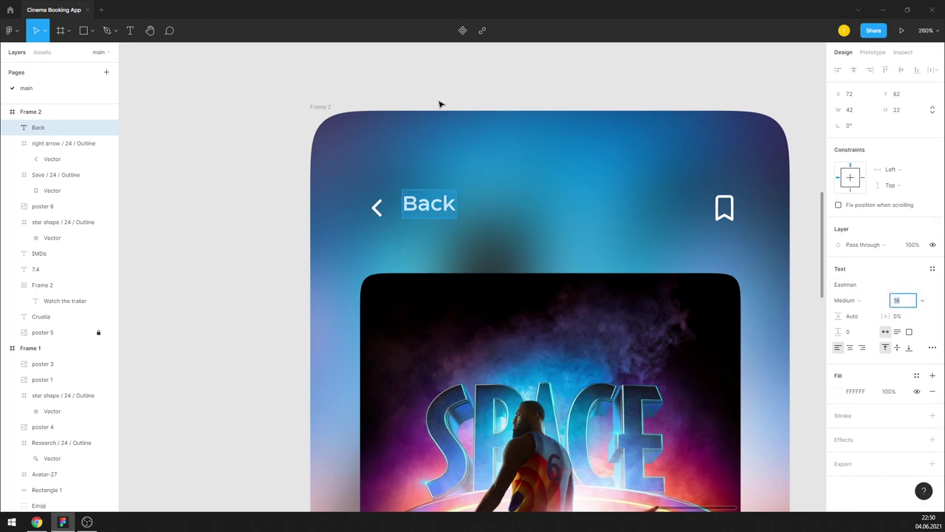
pyautogui.press('Escape')
# Step: Place Back beside the arrow and nudge the back link group to X 48
pyautogui.moveTo(421, 208); pyautogui.dragTo(413, 211)
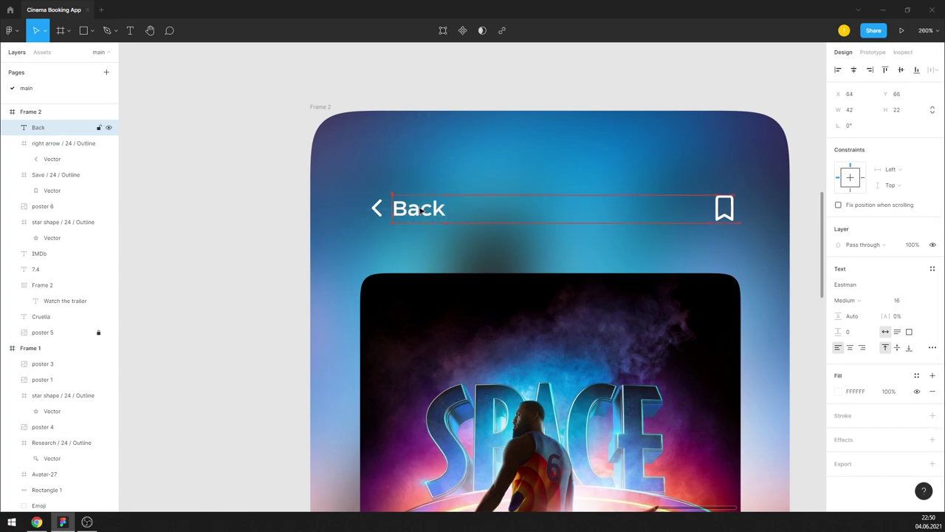
pyautogui.keyDown('shift'); pyautogui.click(377, 210); pyautogui.keyUp('shift')
pyautogui.hotkey('ctrl', 'shift', '4')
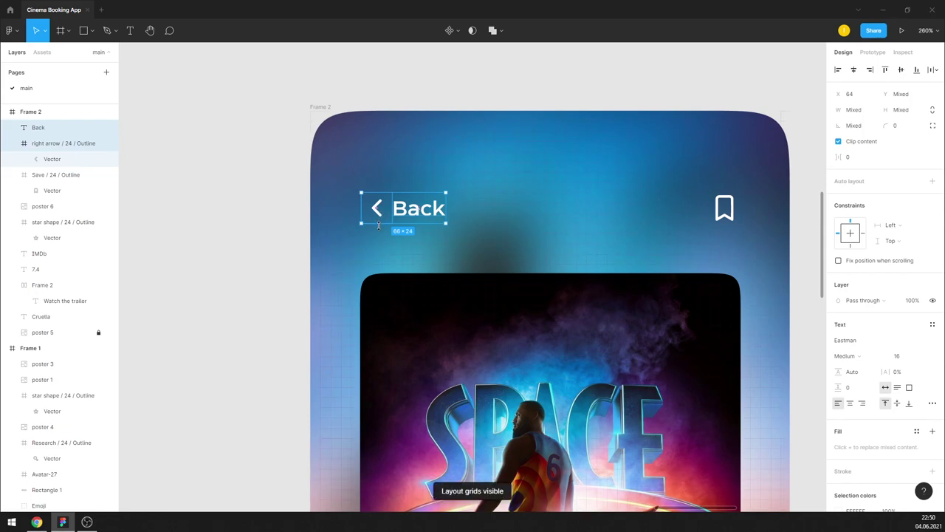
pyautogui.moveTo(382, 218); pyautogui.dragTo(365, 218)
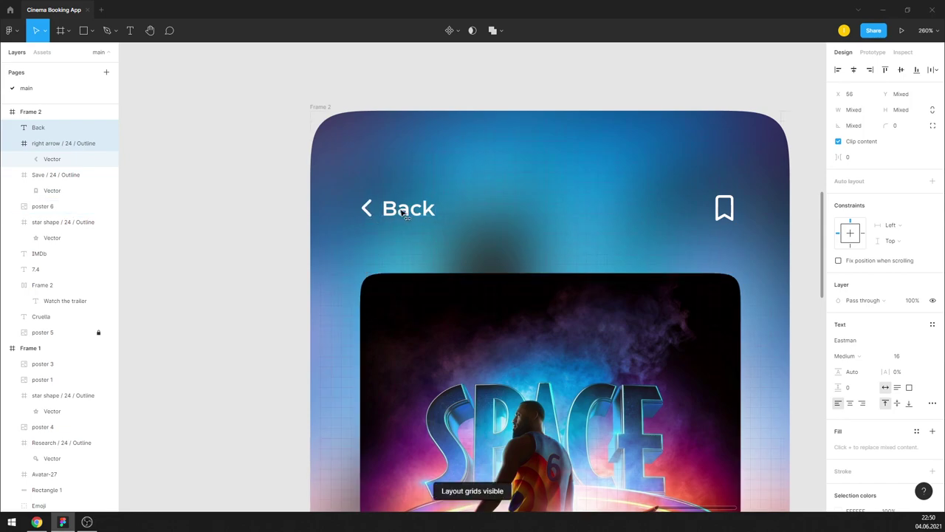
pyautogui.press('Left')
pyautogui.press('Left')
pyautogui.press('Left')
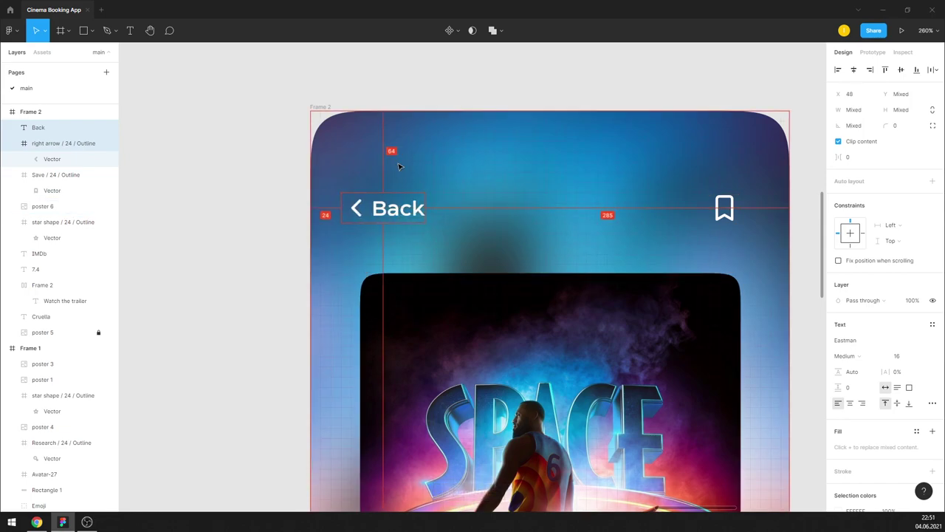
pyautogui.press('Up')
pyautogui.press('Up')
pyautogui.press('Up')
pyautogui.press('Up')
pyautogui.press('Up')
pyautogui.press('Up')
# Step: Nudge the bookmark icon to Y 48, X 327, matching the back link
pyautogui.press('Up')
pyautogui.press('Up')
pyautogui.press('Up')
pyautogui.press('Up')
pyautogui.press('Up')
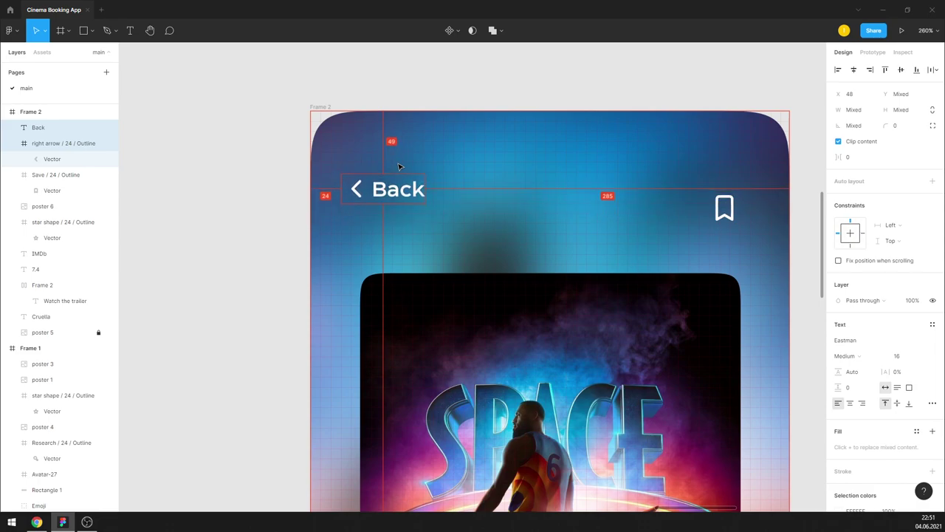
pyautogui.press('Up')
pyautogui.press('Up')
pyautogui.click(727, 219)
pyautogui.press('Up')
pyautogui.press('Up')
pyautogui.press('Up')
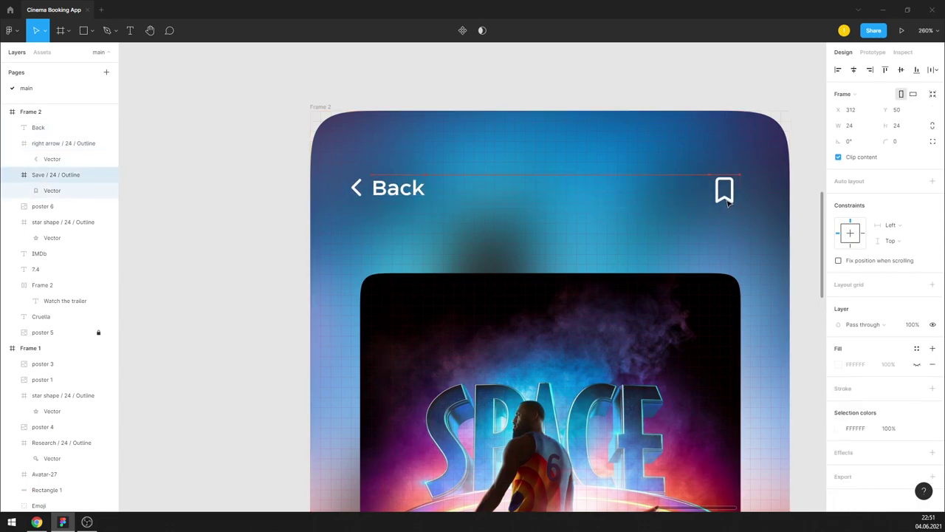
pyautogui.press('Up')
pyautogui.press('Up')
pyautogui.press('Up')
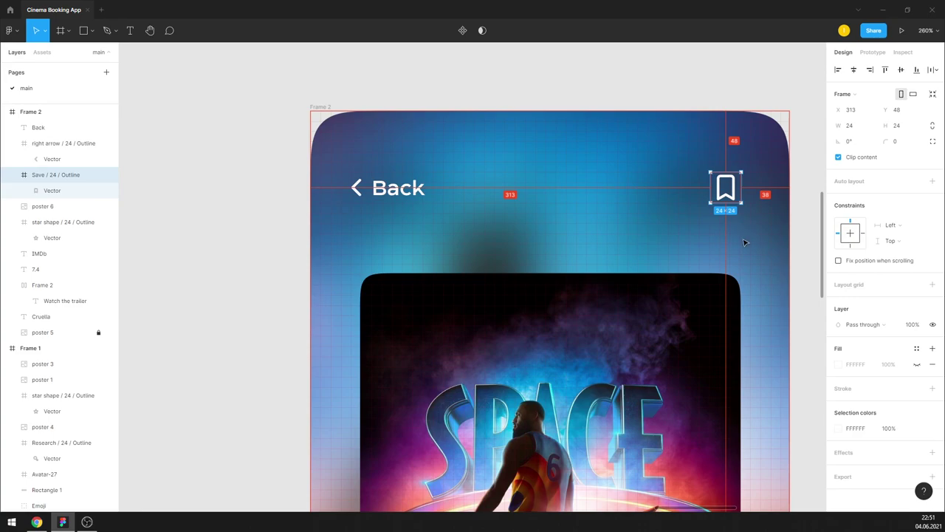
pyautogui.press('Right')
pyautogui.press('Right')
pyautogui.press('Right')
pyautogui.press('Right')
pyautogui.press('Right')
pyautogui.press('Right')
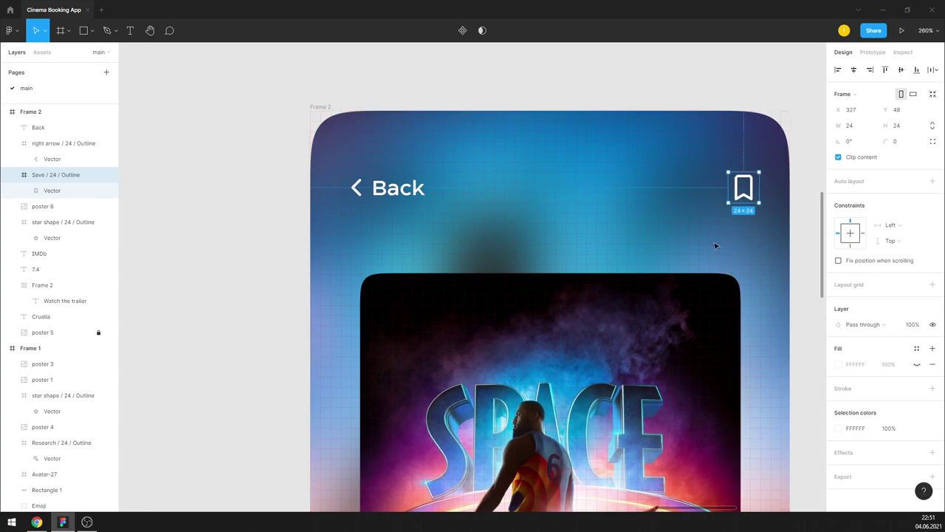
pyautogui.scroll(-5, 715, 246)
pyautogui.click(472, 280)
pyautogui.scroll(2, 473, 281)
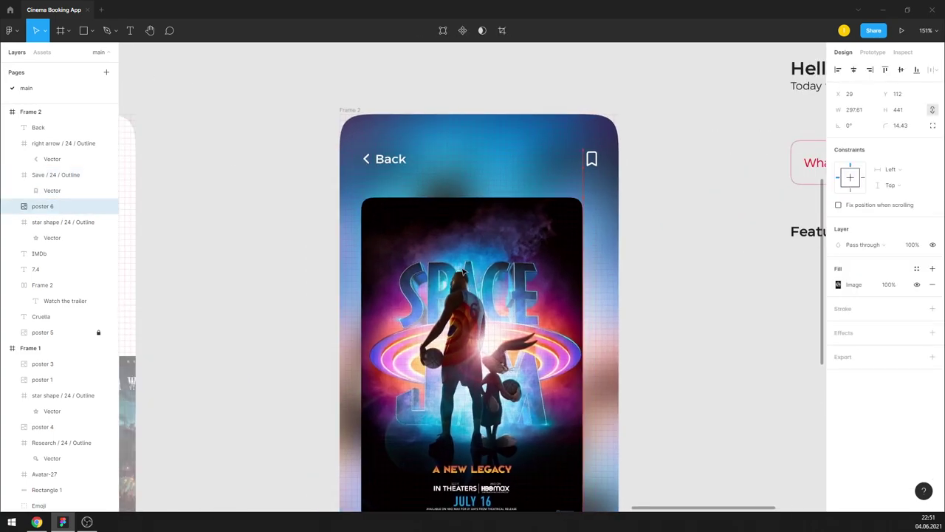
# Step: Nudge the Space Jam poster to X 24, scale it up proportionally and shift it slightly up
pyautogui.press('Left')
pyautogui.press('Left')
pyautogui.press('Left')
pyautogui.scroll(-3, 554, 338)
pyautogui.moveTo(578, 427); pyautogui.dragTo(597, 454)
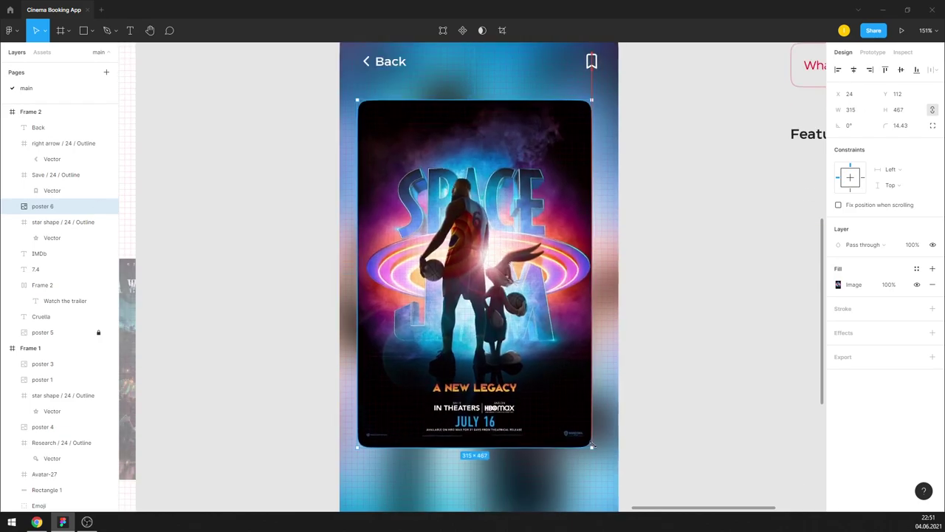
pyautogui.click(726, 390)
pyautogui.click(496, 291)
pyautogui.moveTo(497, 291); pyautogui.dragTo(496, 285)
pyautogui.scroll(3, 577, 244)
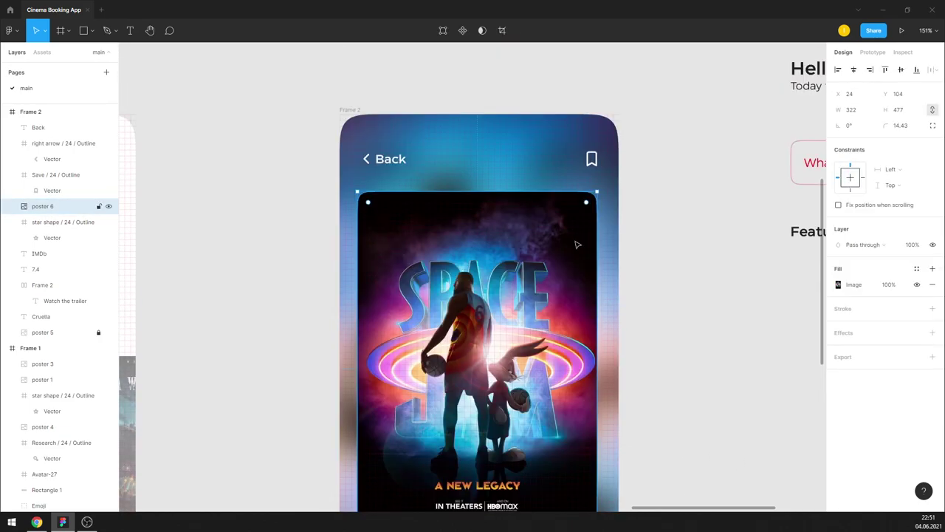
pyautogui.keyDown('ctrl'); pyautogui.scroll(5, 613, 211); pyautogui.keyUp('ctrl')
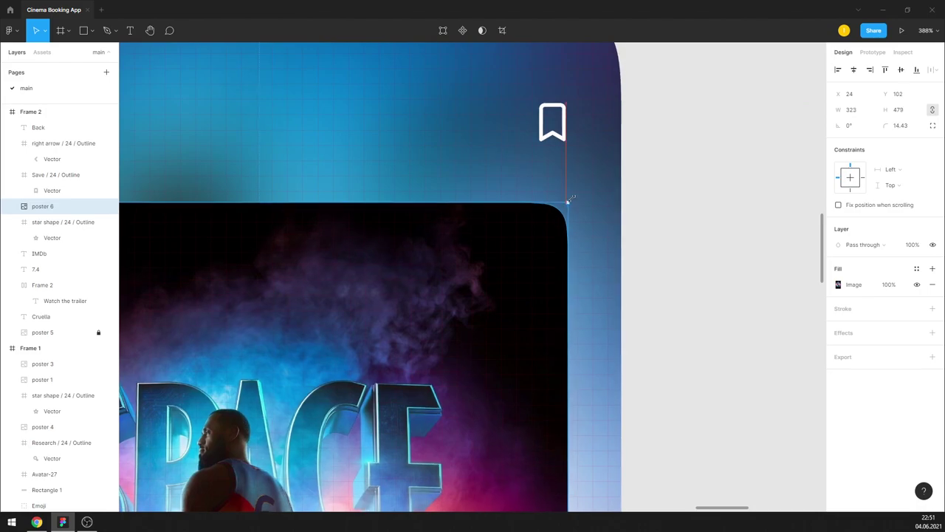
# Step: Enlarge the poster further to about 327×485
pyautogui.moveTo(566, 201); pyautogui.dragTo(578, 190)
pyautogui.scroll(-5, 597, 211)
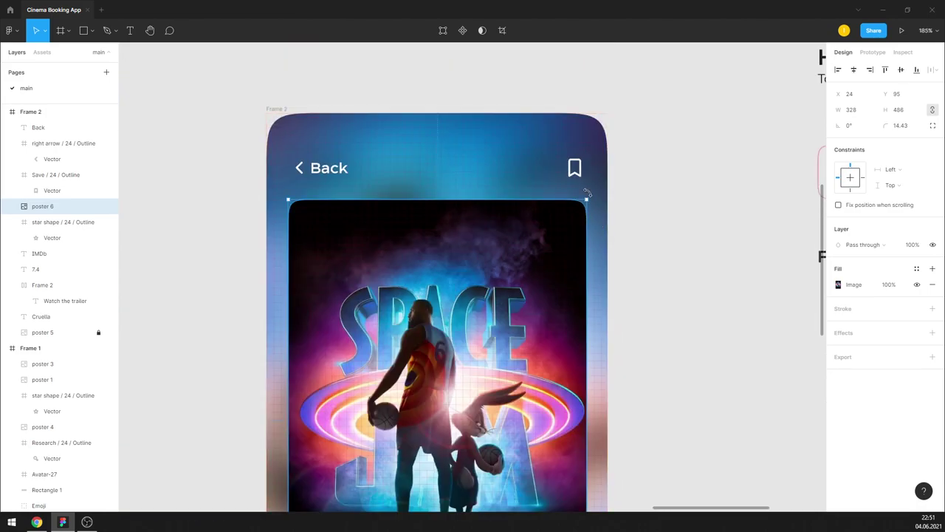
pyautogui.scroll(10, 580, 226)
pyautogui.scroll(-3, 573, 230)
pyautogui.scroll(-3, 569, 228)
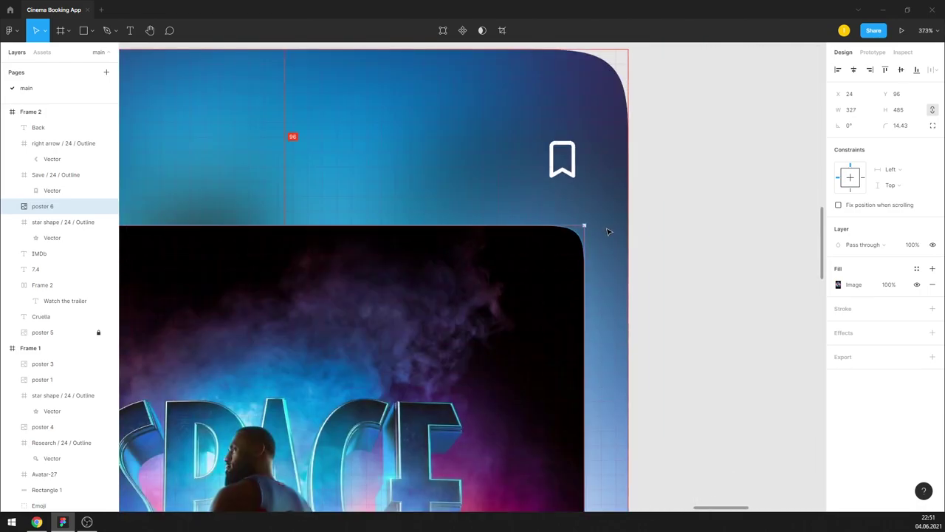
pyautogui.scroll(-5, 610, 229)
pyautogui.keyDown('ctrl'); pyautogui.scroll(2, 517, 201); pyautogui.keyUp('ctrl')
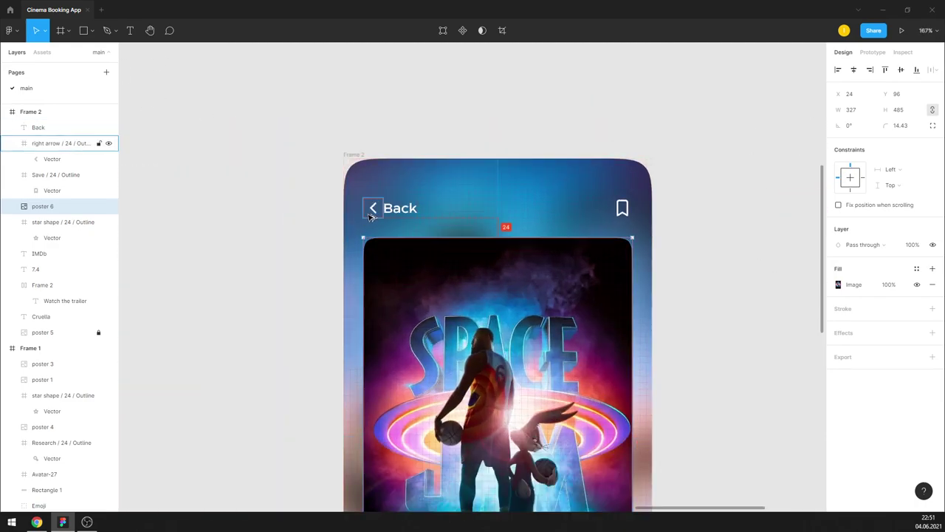
pyautogui.click(460, 138)
pyautogui.click(415, 207)
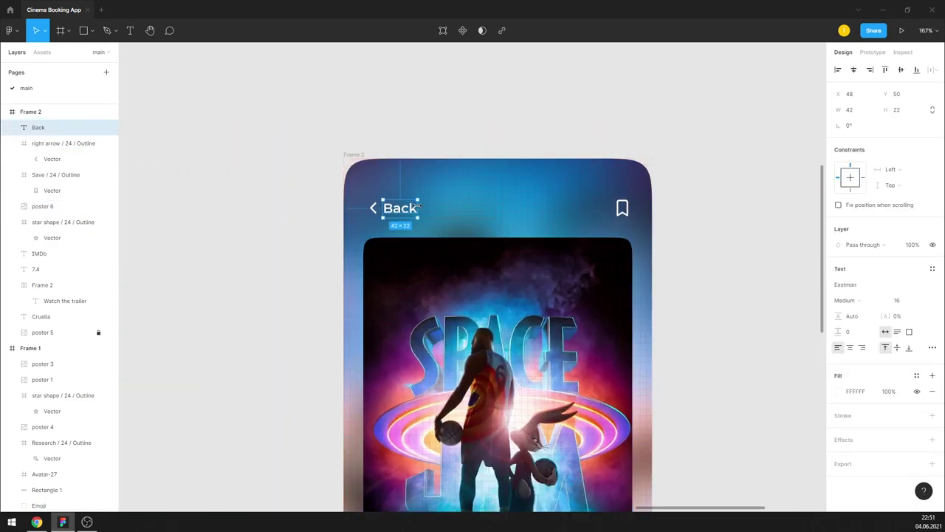
# Step: Hide the layout grids on the canvas
pyautogui.click(465, 124)
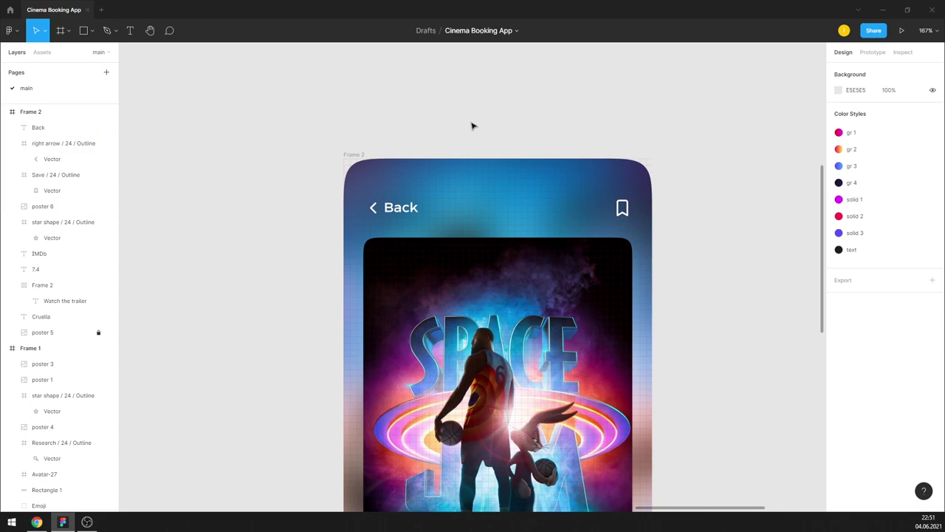
pyautogui.keyDown('ctrl'); pyautogui.scroll(-5, 532, 196); pyautogui.keyUp('ctrl')
pyautogui.keyDown('ctrl'); pyautogui.scroll(3, 463, 355); pyautogui.keyUp('ctrl')
pyautogui.hotkey('ctrl', 'shift', '4')
pyautogui.keyDown('ctrl'); pyautogui.scroll(2, 435, 408); pyautogui.keyUp('ctrl')
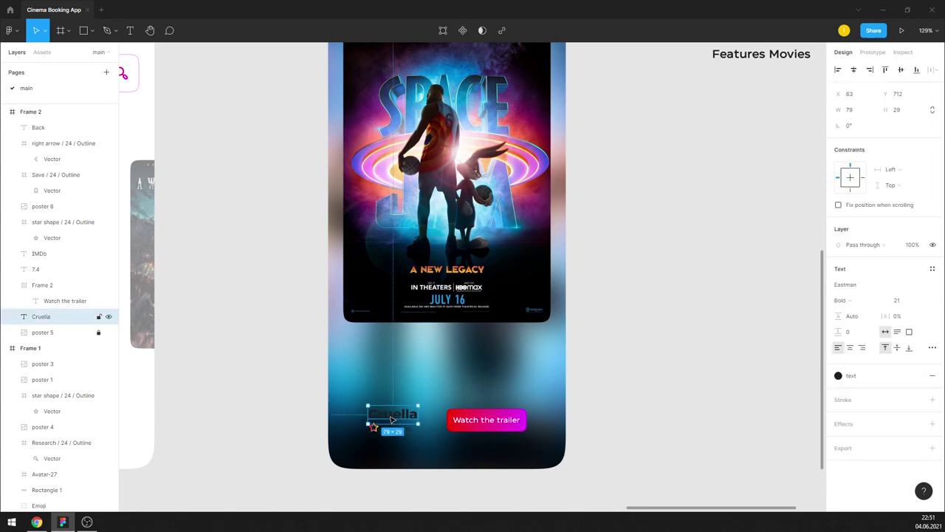
# Step: Move the Cruella text under the poster, retitle it 'Space Jam: A New Legacy' and make it white FFFFFF
pyautogui.moveTo(402, 407); pyautogui.dragTo(383, 346)
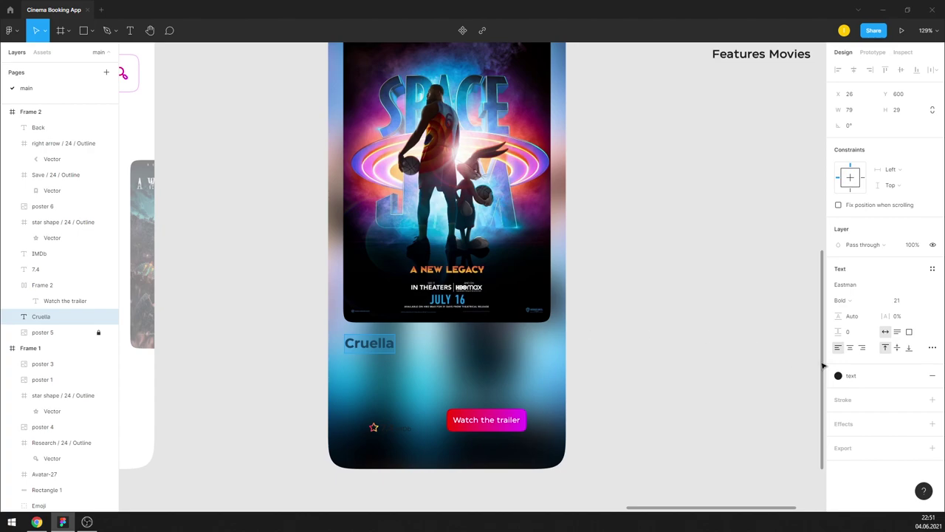
pyautogui.write('Space Jam: A New Legacy')
pyautogui.click(932, 376)
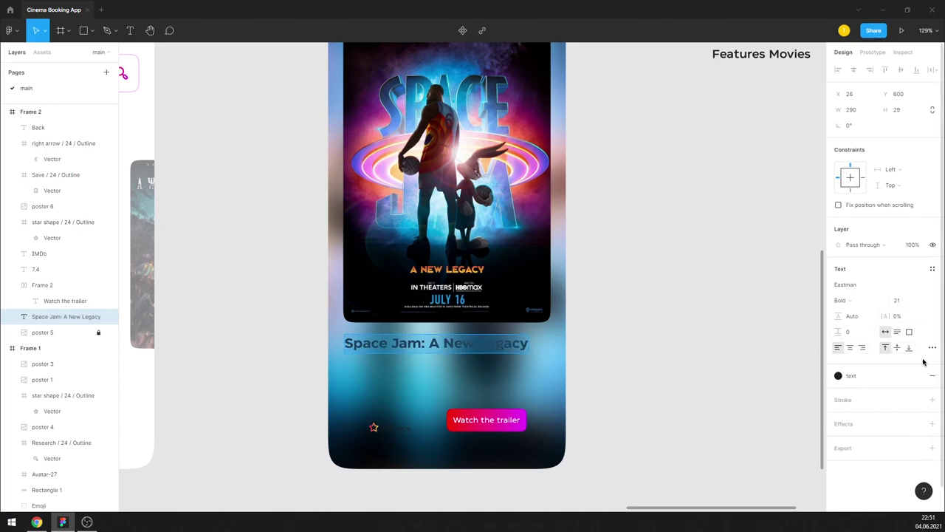
pyautogui.click(838, 391)
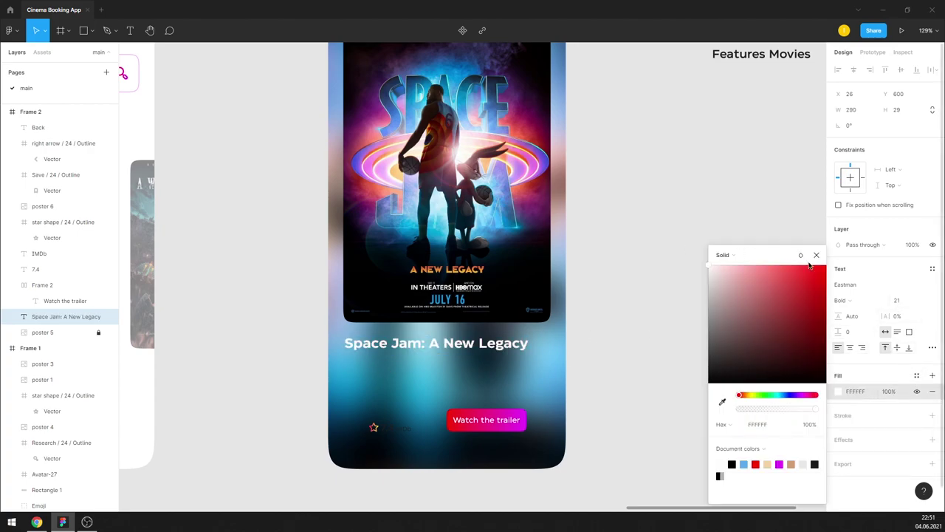
pyautogui.press('Escape')
pyautogui.scroll(-5, 679, 257)
pyautogui.scroll(5, 476, 368)
pyautogui.click(476, 369)
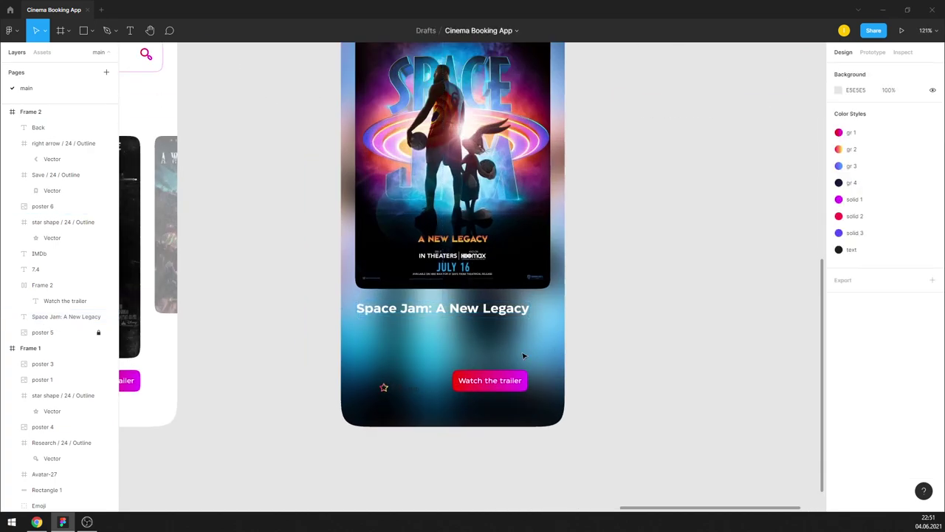
pyautogui.scroll(1, 511, 347)
pyautogui.click(459, 315)
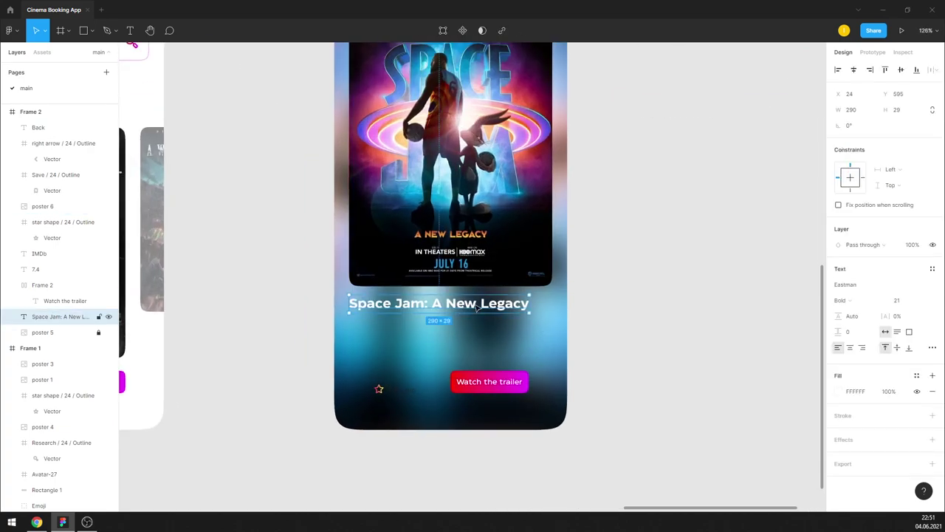
pyautogui.click(472, 329)
pyautogui.scroll(-2, 491, 325)
# Step: Darken the blurred background poster by lowering its exposure
pyautogui.scroll(1, 485, 344)
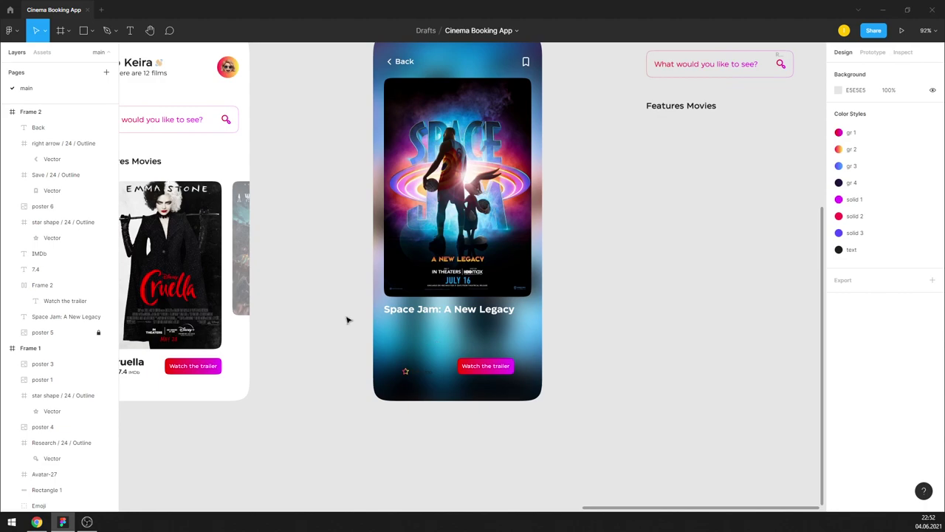
pyautogui.click(42, 333)
pyautogui.click(838, 285)
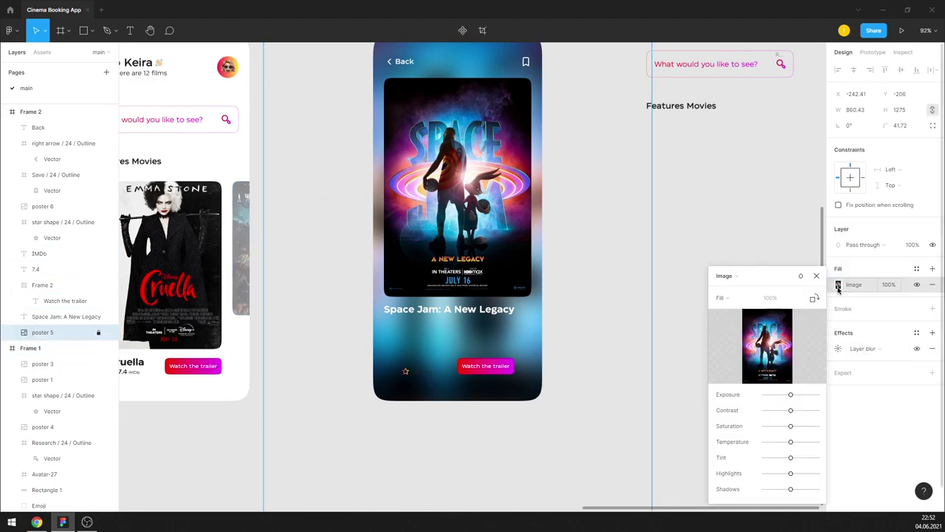
pyautogui.moveTo(778, 396); pyautogui.dragTo(771, 395)
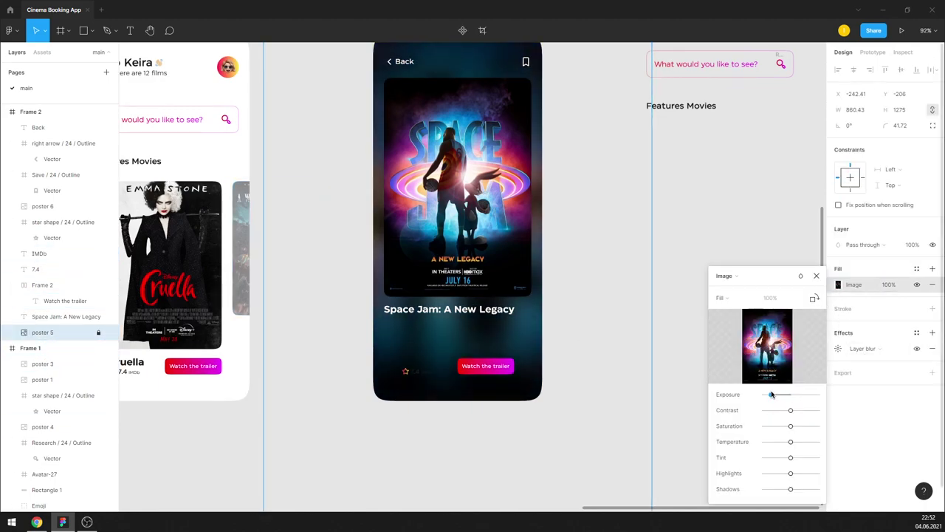
pyautogui.click(767, 268)
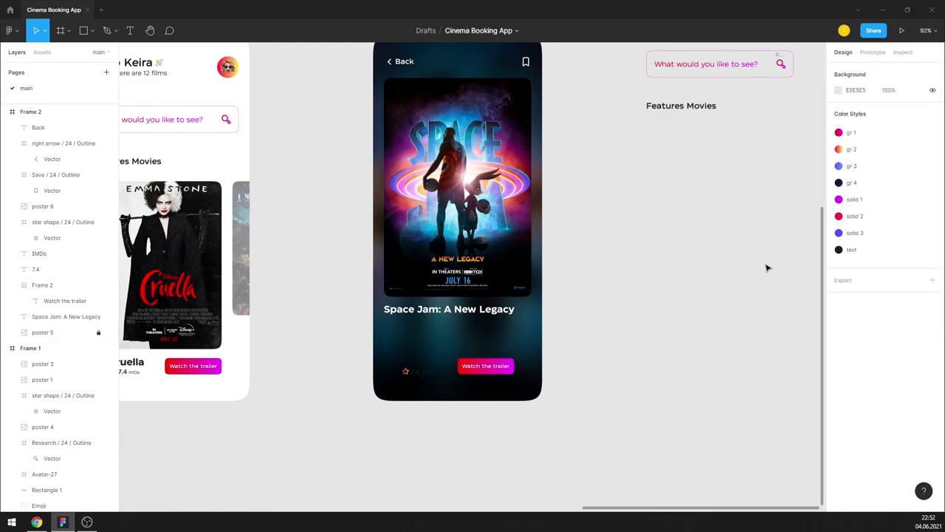
# Step: Make the 7.4 IMDb rating text white with a detached colour
pyautogui.scroll(3, 454, 341)
pyautogui.click(417, 385)
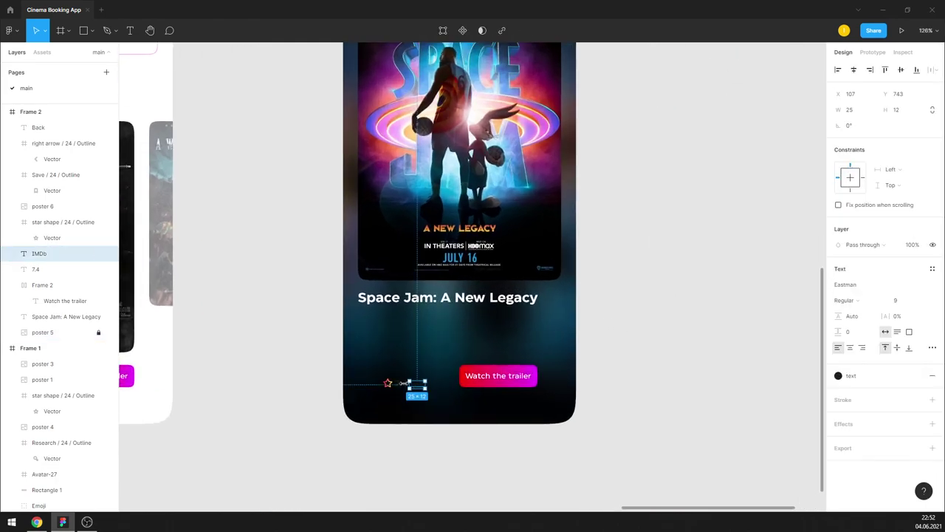
pyautogui.keyDown('shift'); pyautogui.click(399, 385); pyautogui.keyUp('shift')
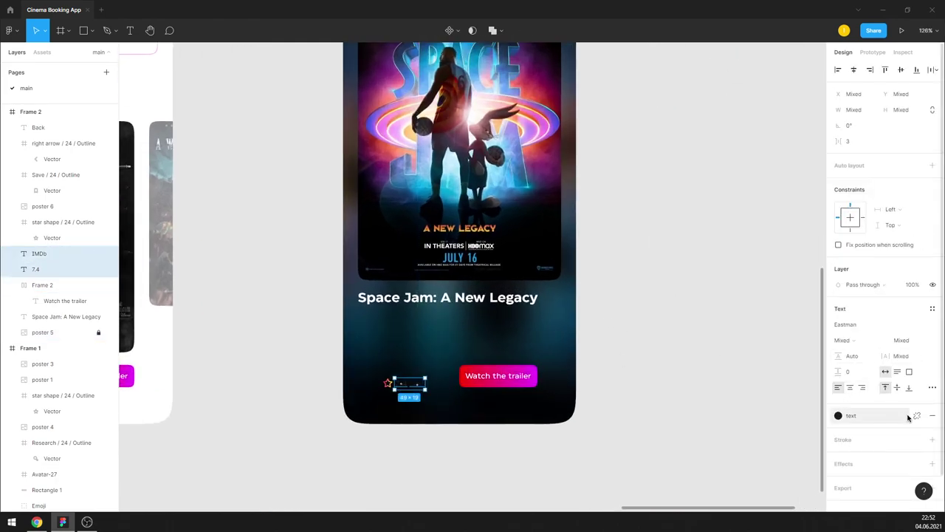
pyautogui.click(908, 415)
pyautogui.click(838, 431)
pyautogui.click(741, 295)
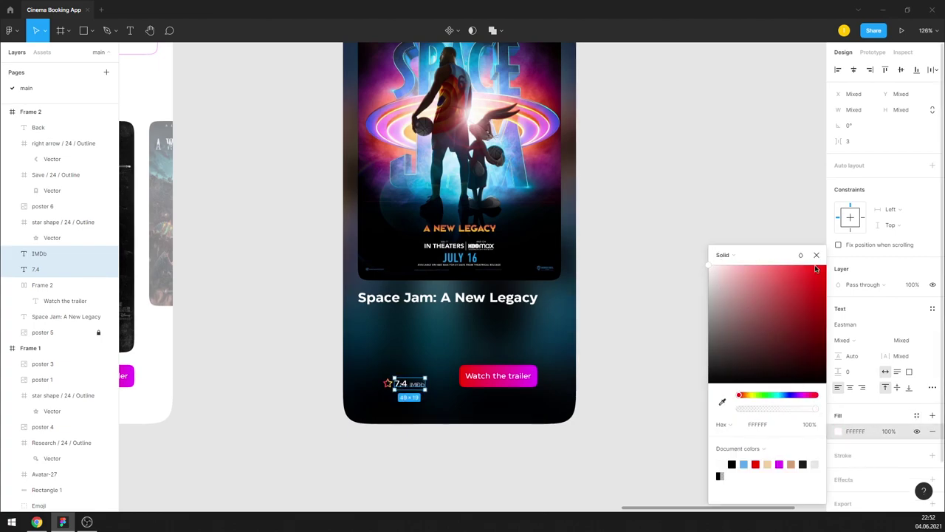
pyautogui.click(671, 245)
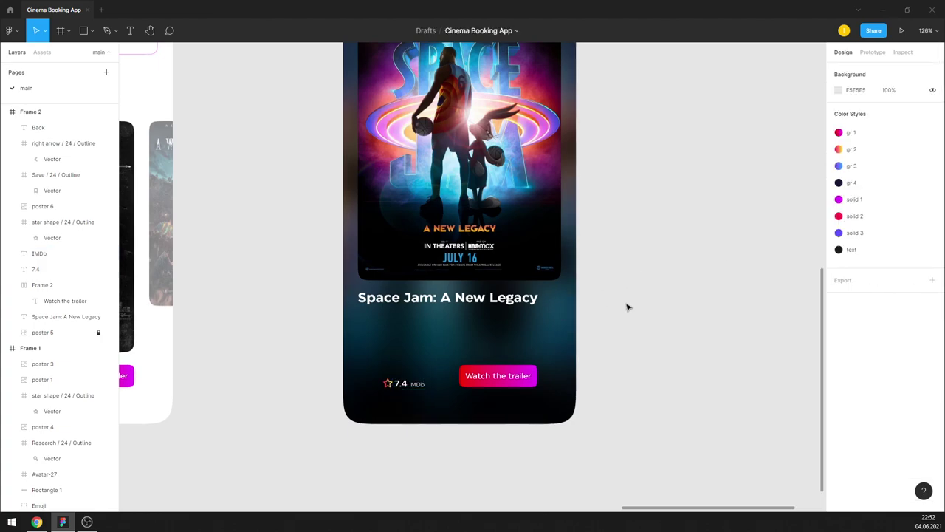
# Step: Check the title text and zoom out to view both frames
pyautogui.scroll(1, 685, 298)
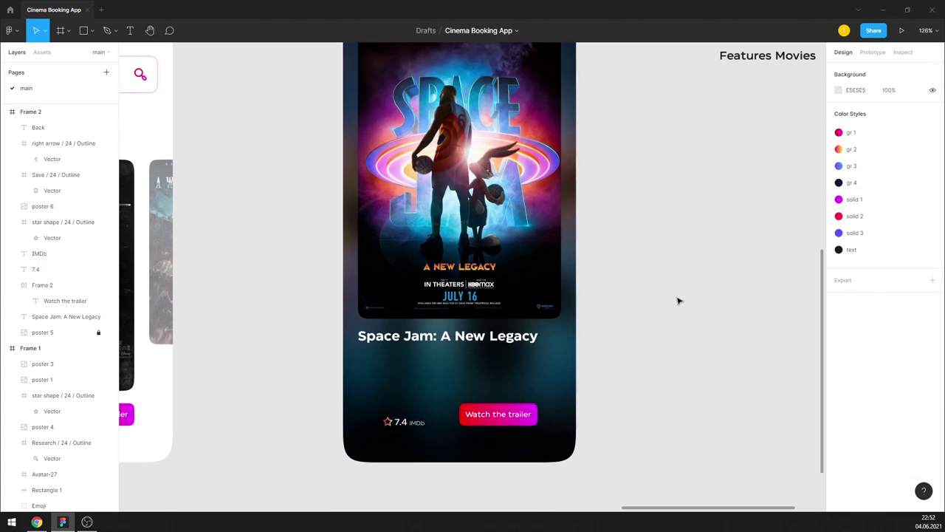
pyautogui.click(481, 338)
pyautogui.click(654, 332)
pyautogui.scroll(-3, 575, 259)
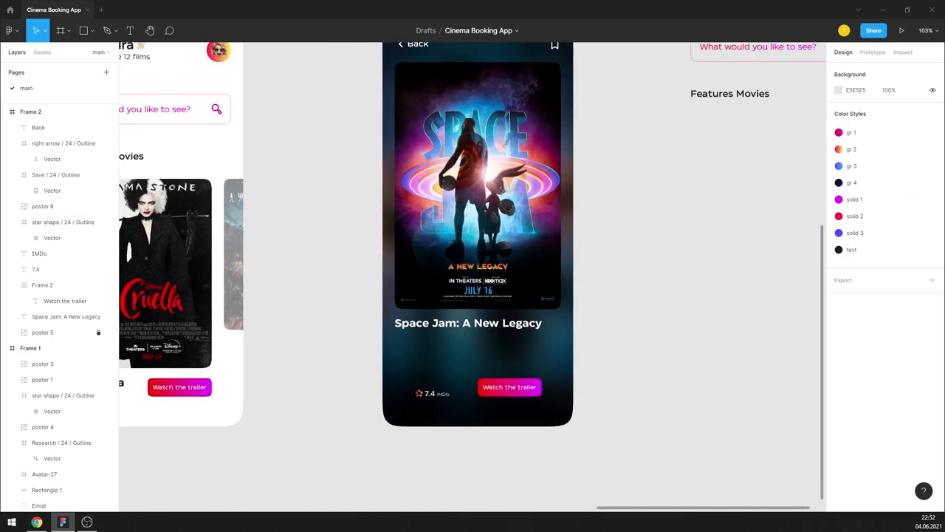
pyautogui.scroll(-3, 650, 266)
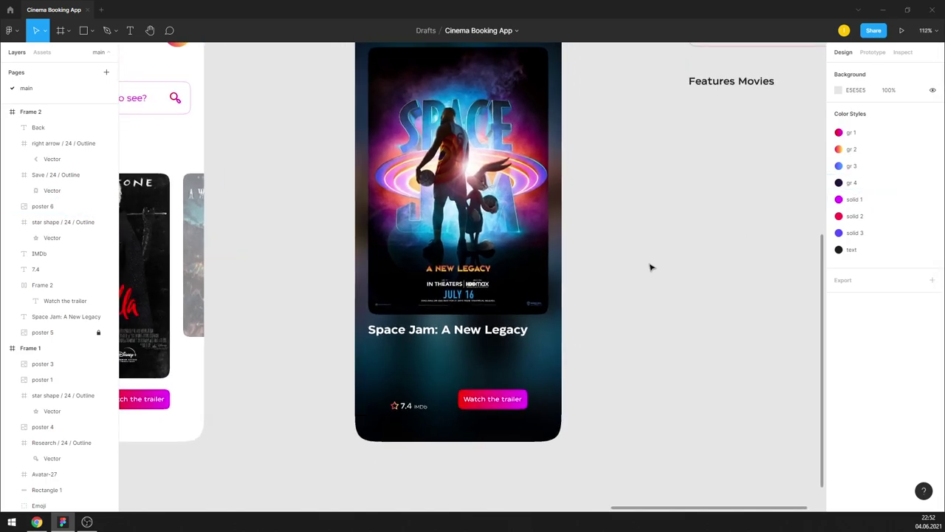
pyautogui.scroll(-2, 594, 305)
pyautogui.scroll(2, 595, 305)
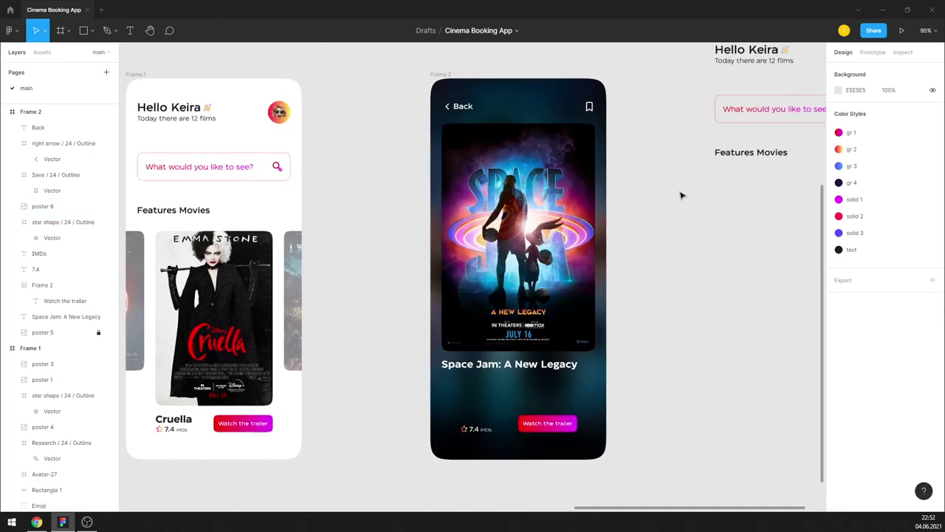
# Step: Copy the movie title to make a director line and move it onto empty canvas
pyautogui.moveTo(679, 194); pyautogui.dragTo(657, 186)
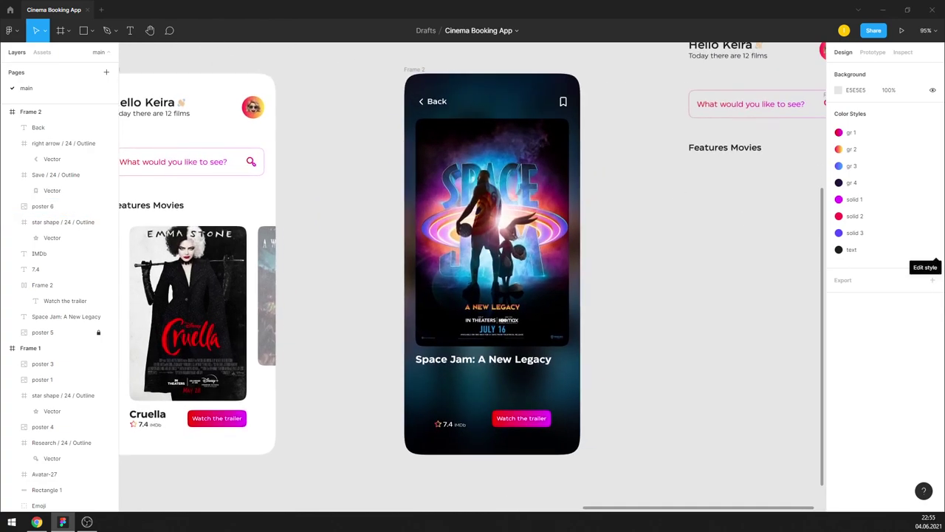
pyautogui.scroll(5, 488, 382)
pyautogui.click(484, 351)
pyautogui.moveTo(484, 350); pyautogui.dragTo(499, 389)
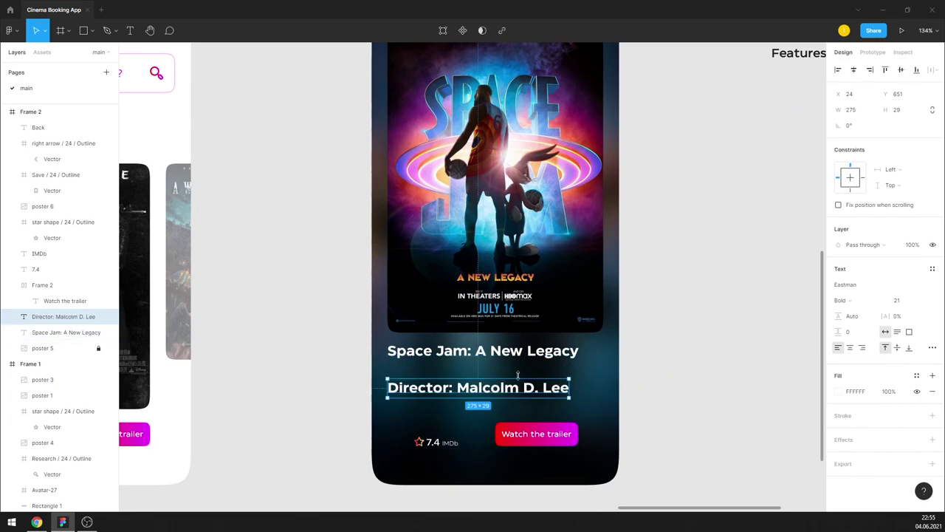
pyautogui.scroll(-3, 518, 375)
pyautogui.moveTo(443, 365); pyautogui.dragTo(640, 334)
pyautogui.scroll(3, 640, 334)
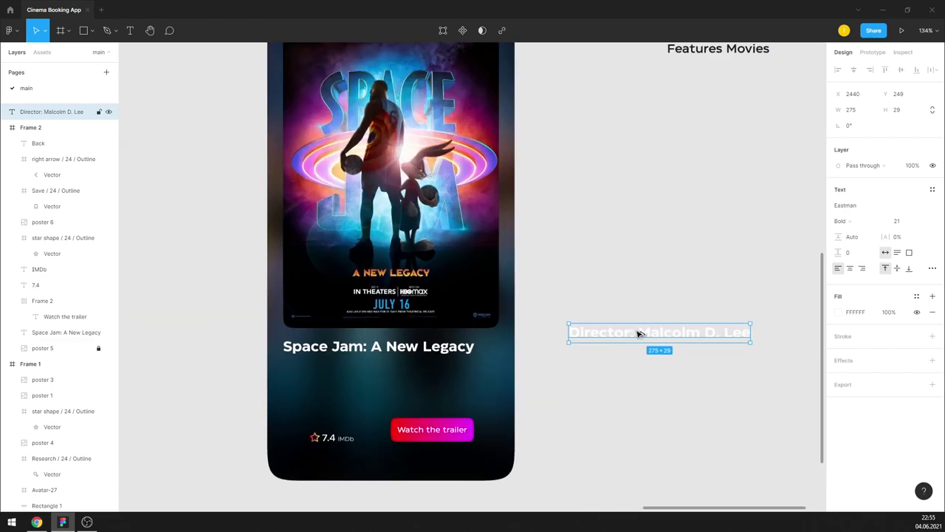
# Step: Duplicate the director line into a pasted movie description and give both a lighter font weight
pyautogui.hotkey('ctrl', 'd')
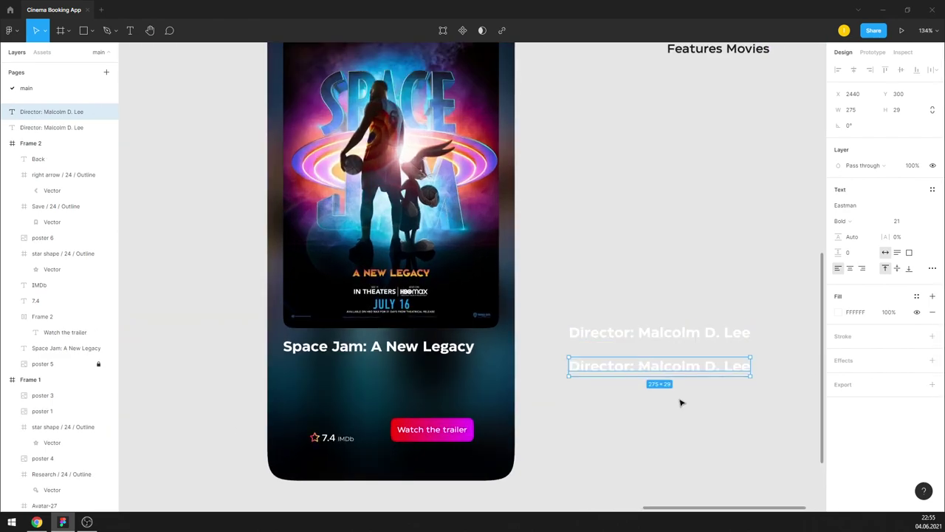
pyautogui.doubleClick(657, 365)
pyautogui.hotkey('ctrl', 'v')
pyautogui.click(583, 300)
pyautogui.scroll(-2, 593, 362)
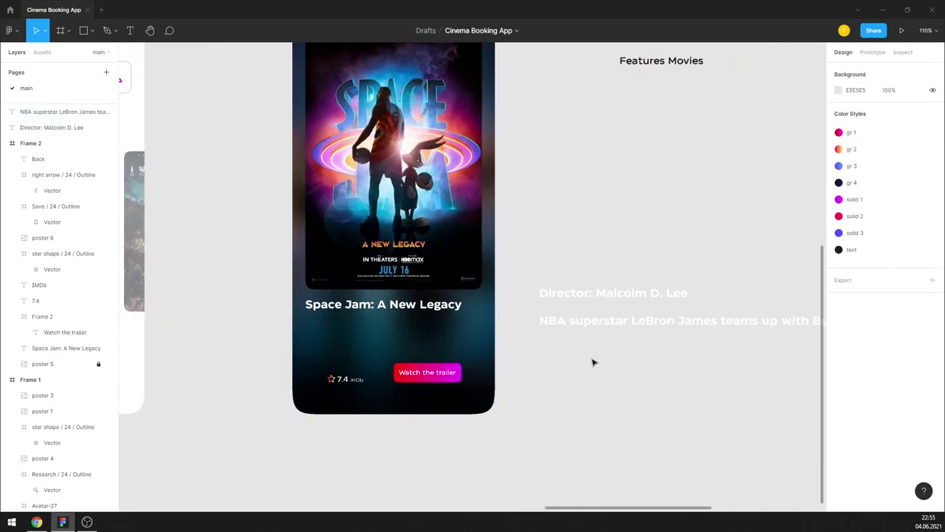
pyautogui.moveTo(593, 362); pyautogui.dragTo(591, 295)
pyautogui.click(842, 260)
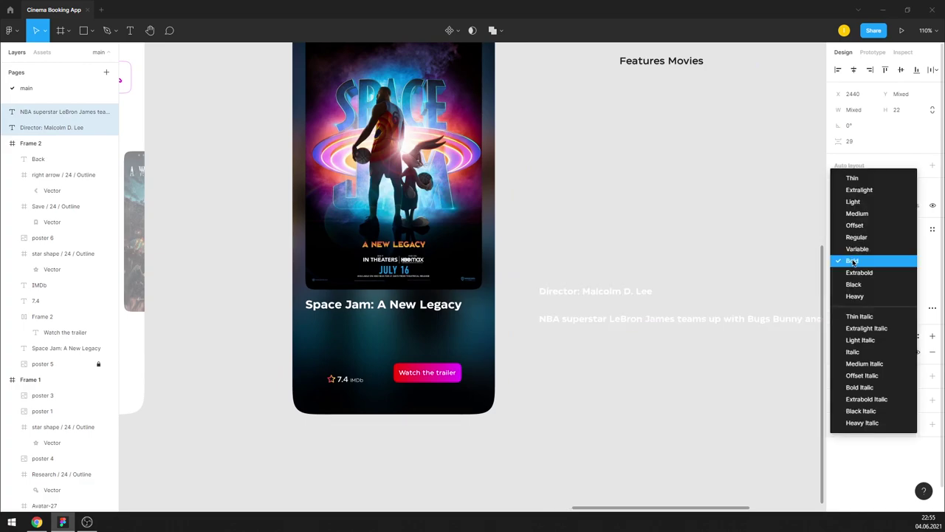
pyautogui.click(861, 239)
pyautogui.click(620, 257)
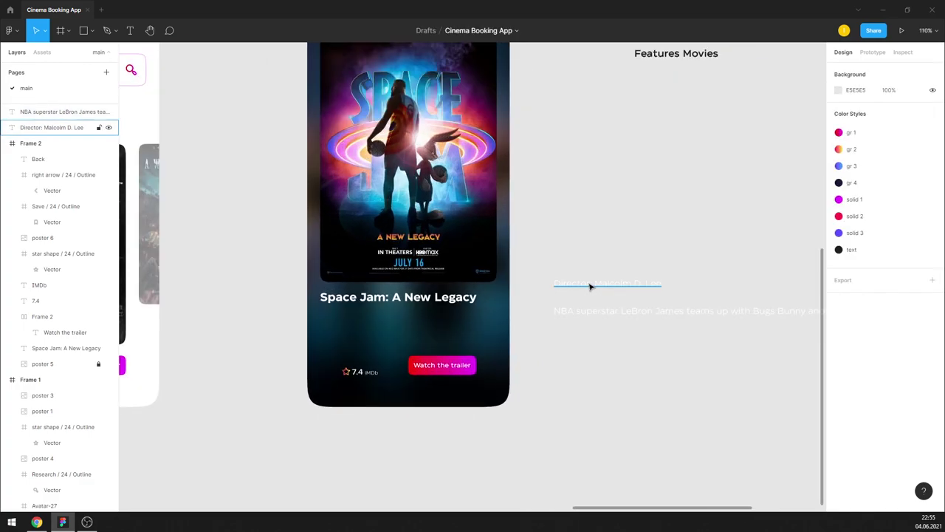
# Step: Place the director line under the title, the star rating beneath it, and the trailer button outside the frame
pyautogui.moveTo(593, 290); pyautogui.dragTo(356, 313)
pyautogui.keyDown('shift'); pyautogui.click(355, 299); pyautogui.keyUp('shift')
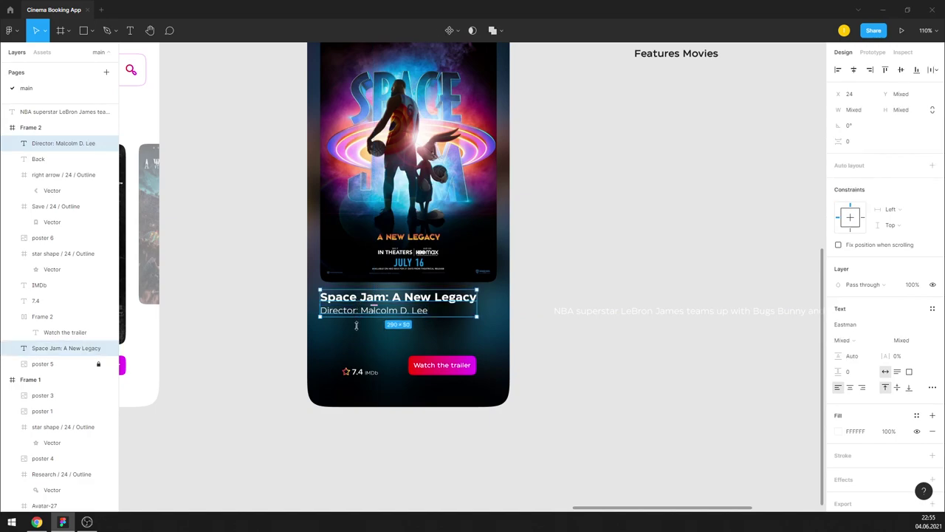
pyautogui.scroll(3, 378, 344)
pyautogui.click(350, 386)
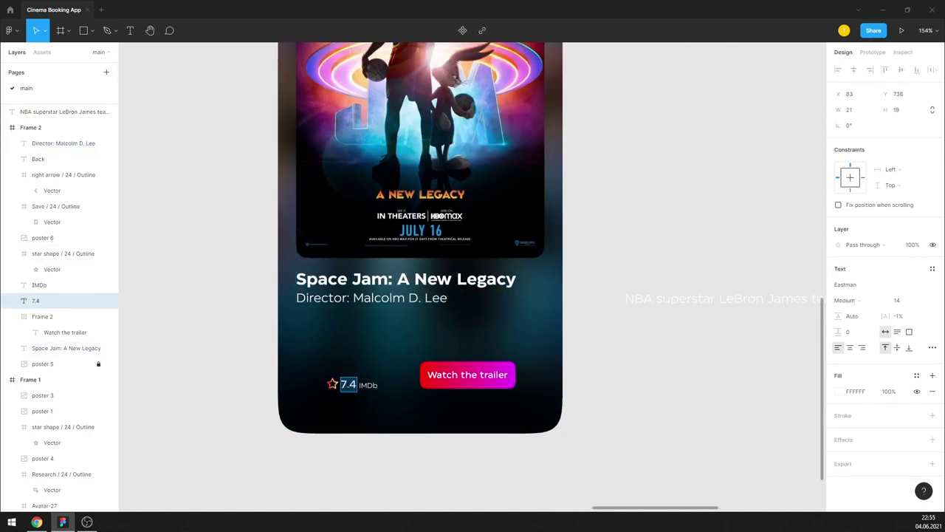
pyautogui.click(372, 354)
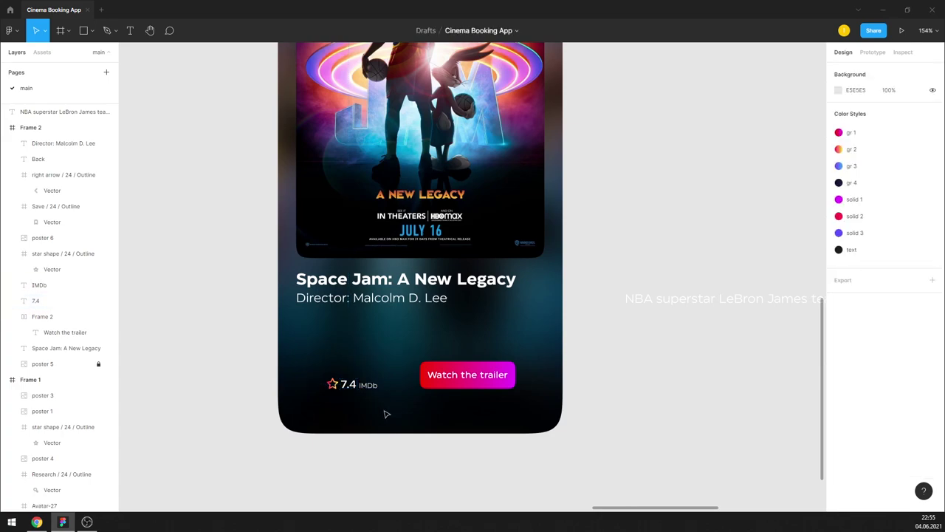
pyautogui.moveTo(385, 405)
pyautogui.mouseDown()
pyautogui.moveTo(323, 373)
pyautogui.moveTo(508, 327)
pyautogui.mouseUp()
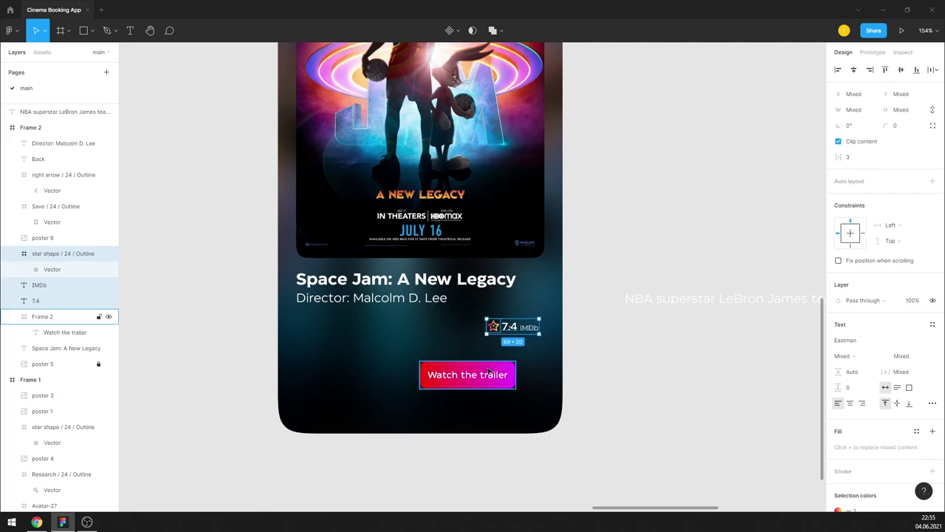
pyautogui.moveTo(488, 372); pyautogui.dragTo(710, 412)
pyautogui.click(675, 347)
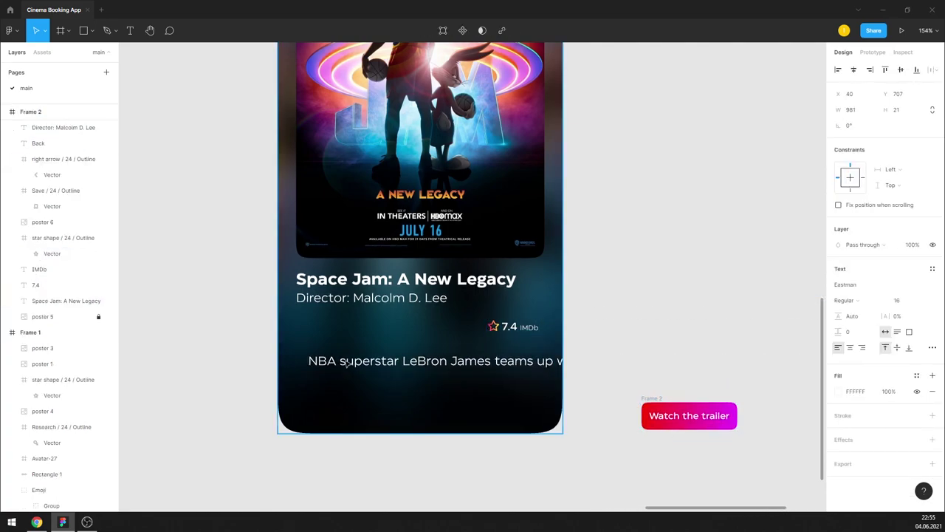
# Step: Bring the description below the rating, narrow it to wrap inside the frame, and set size 14
pyautogui.moveTo(377, 373); pyautogui.dragTo(315, 366)
pyautogui.scroll(-3, 490, 343)
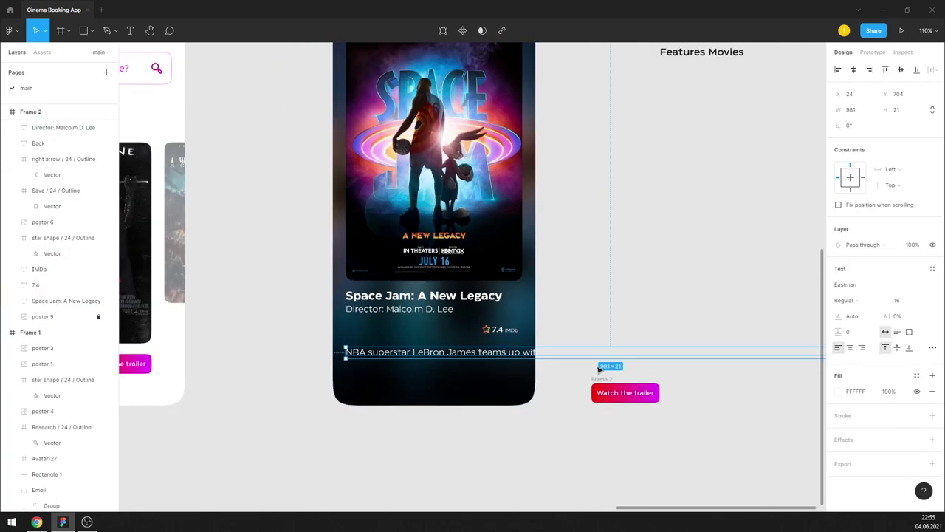
pyautogui.scroll(-3, 591, 362)
pyautogui.moveTo(688, 361); pyautogui.dragTo(509, 360)
pyautogui.scroll(3, 509, 365)
pyautogui.scroll(2, 510, 366)
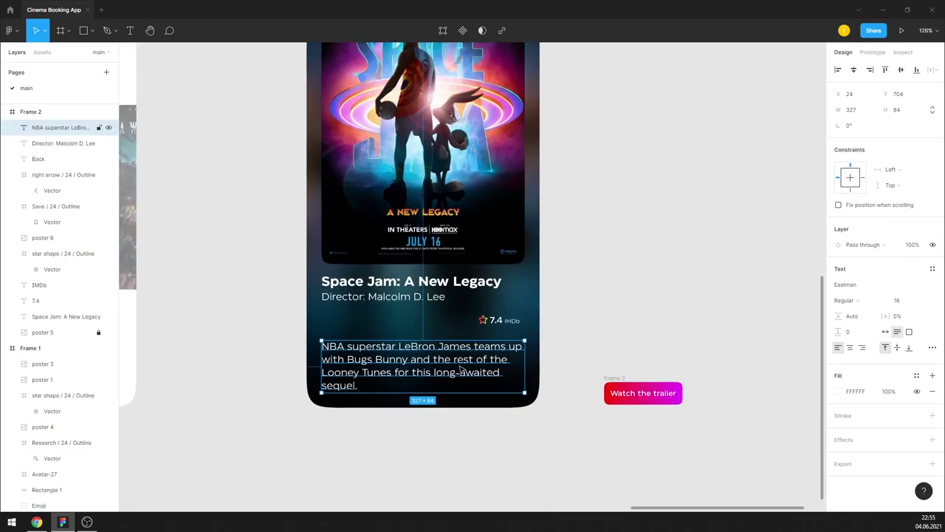
pyautogui.write('14')
pyautogui.press('Return')
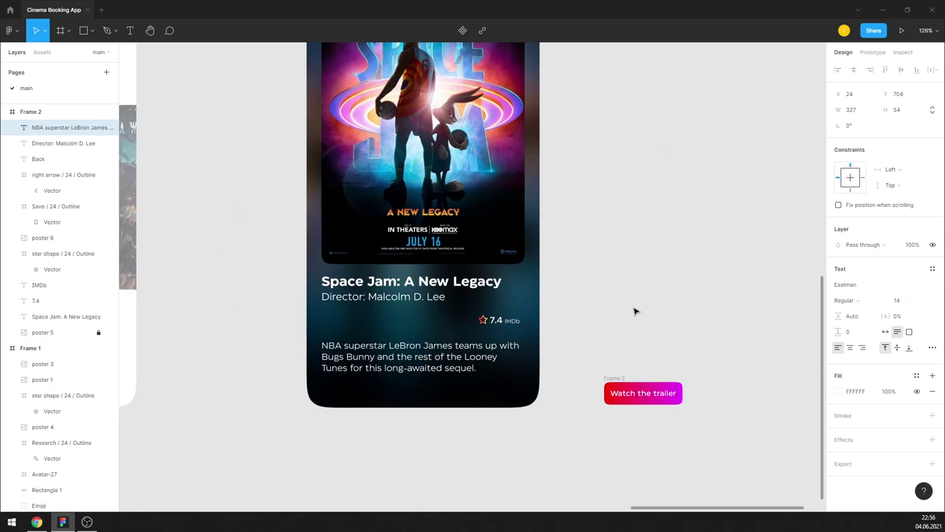
pyautogui.click(637, 312)
pyautogui.scroll(1, 459, 358)
pyautogui.scroll(1, 458, 358)
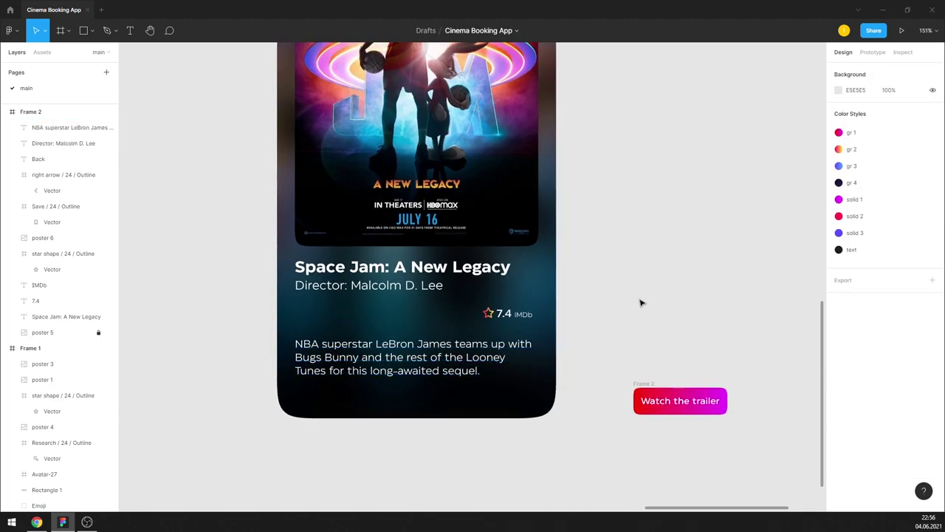
# Step: Move the star, 7.4 and IMDb rating group to the left edge under the director line
pyautogui.moveTo(489, 323)
pyautogui.mouseDown()
pyautogui.moveTo(538, 304)
pyautogui.moveTo(334, 311)
pyautogui.mouseUp()
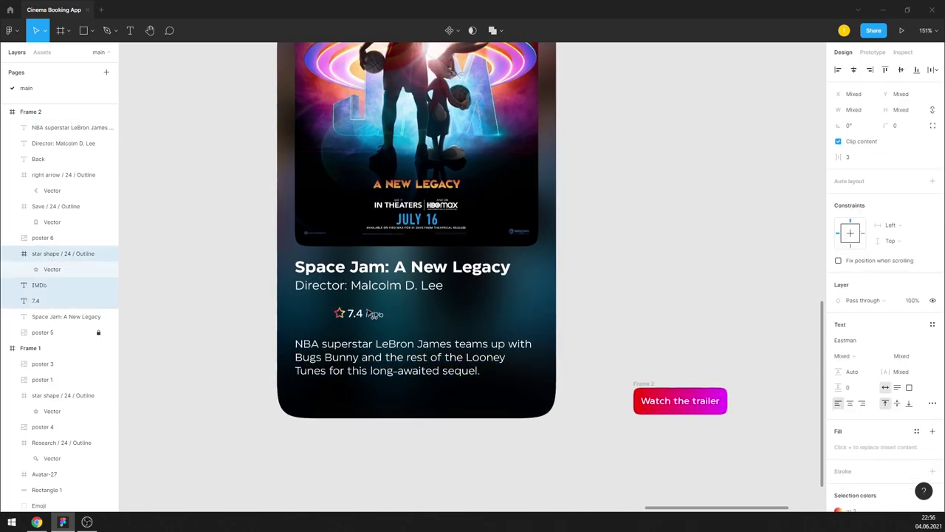
pyautogui.scroll(2, 338, 308)
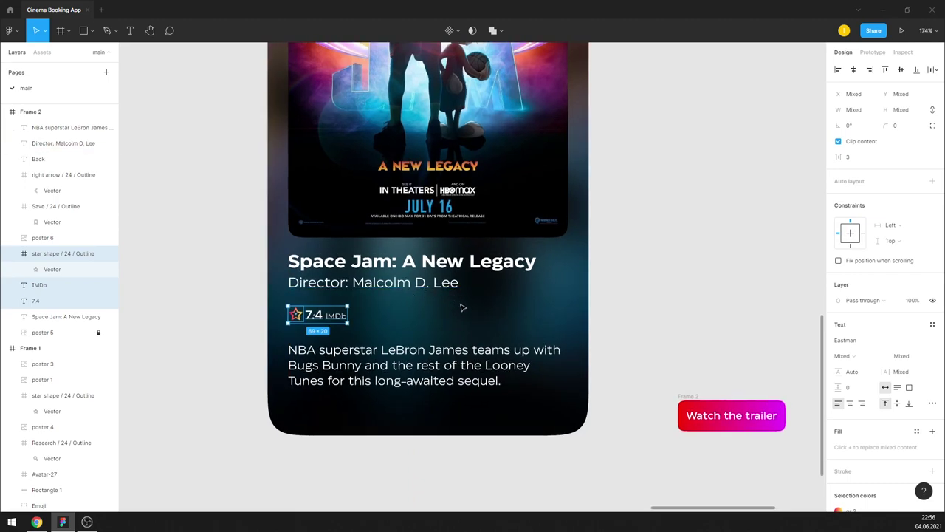
pyautogui.click(398, 282)
pyautogui.keyDown('shift'); pyautogui.click(414, 262); pyautogui.keyUp('shift')
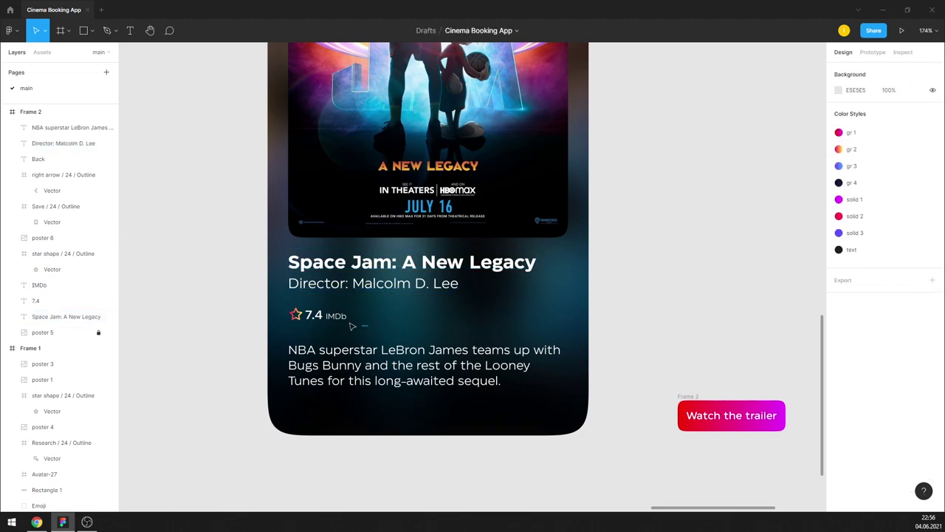
pyautogui.moveTo(281, 333)
pyautogui.mouseDown()
pyautogui.moveTo(341, 294)
pyautogui.moveTo(404, 319)
pyautogui.mouseUp()
# Step: Copy the 7.4 text to the right as a PG-13 label placed close to the rating
pyautogui.click(472, 317)
pyautogui.scroll(1, 317, 315)
pyautogui.click(312, 315)
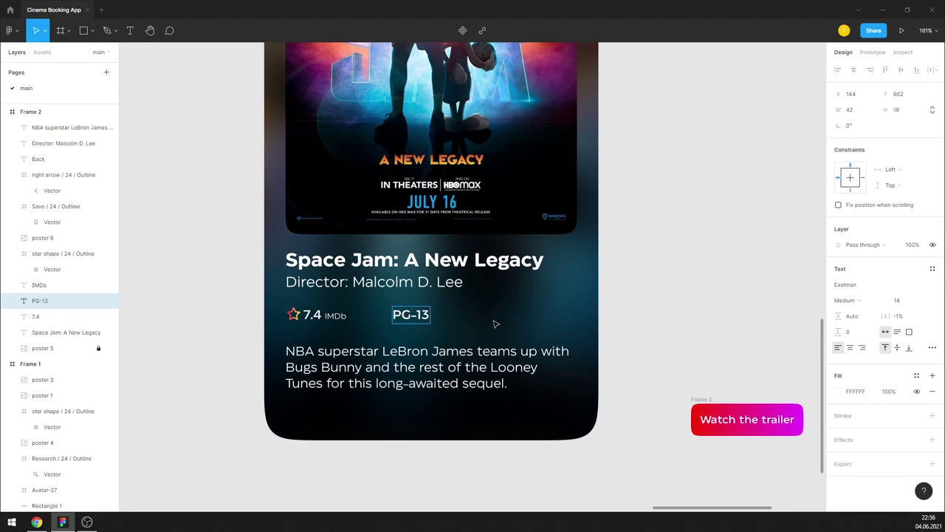
pyautogui.click(653, 299)
pyautogui.moveTo(418, 316)
pyautogui.mouseDown()
pyautogui.moveTo(404, 316)
pyautogui.moveTo(449, 316)
pyautogui.mouseUp()
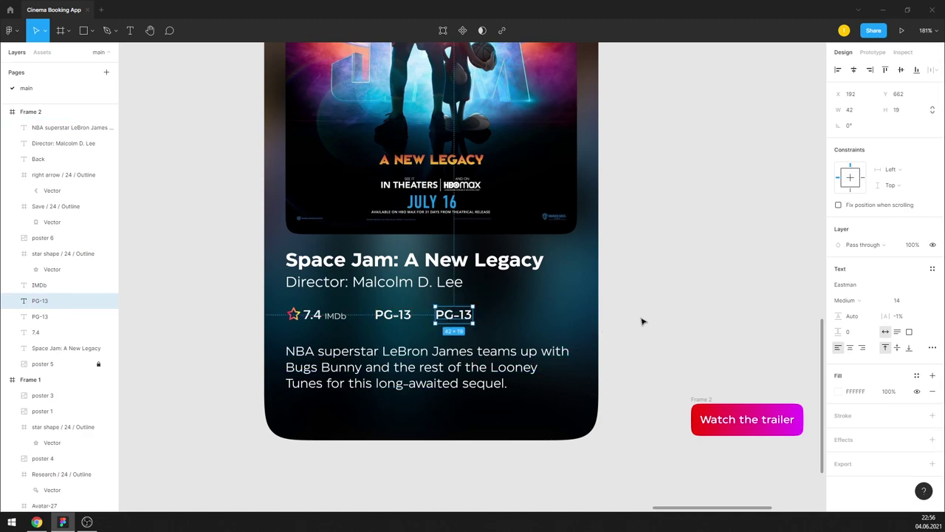
pyautogui.click(592, 318)
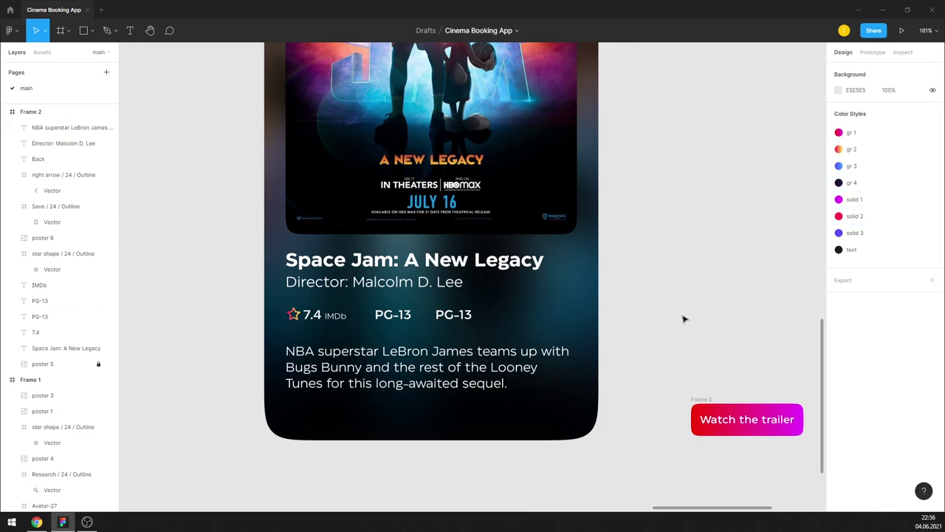
# Step: Retype the second copy as the 2h 14min runtime
pyautogui.click(40, 301)
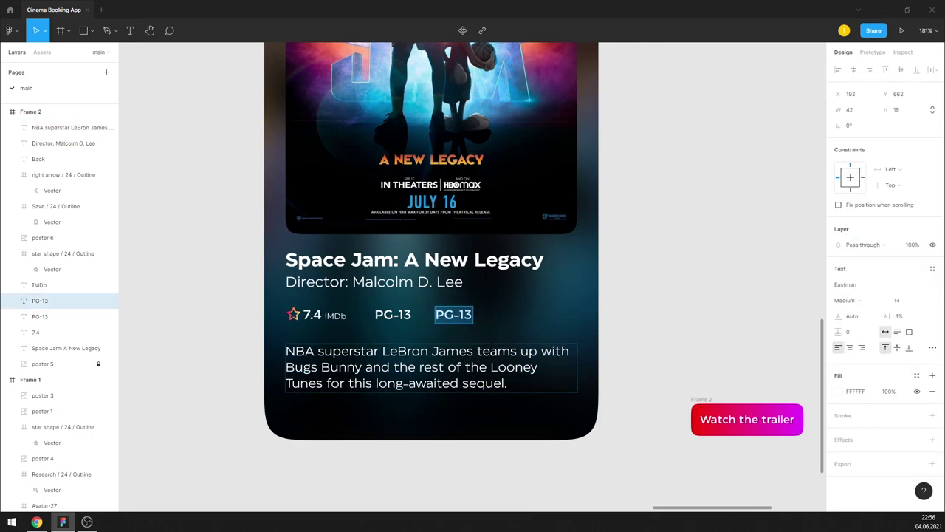
pyautogui.write('2h 14min')
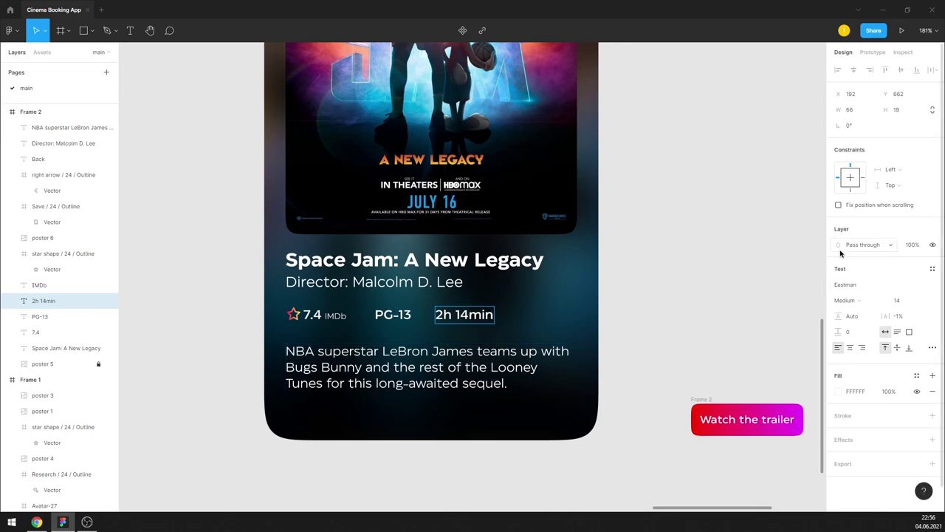
pyautogui.press('Escape')
pyautogui.click(686, 264)
pyautogui.scroll(-5, 687, 264)
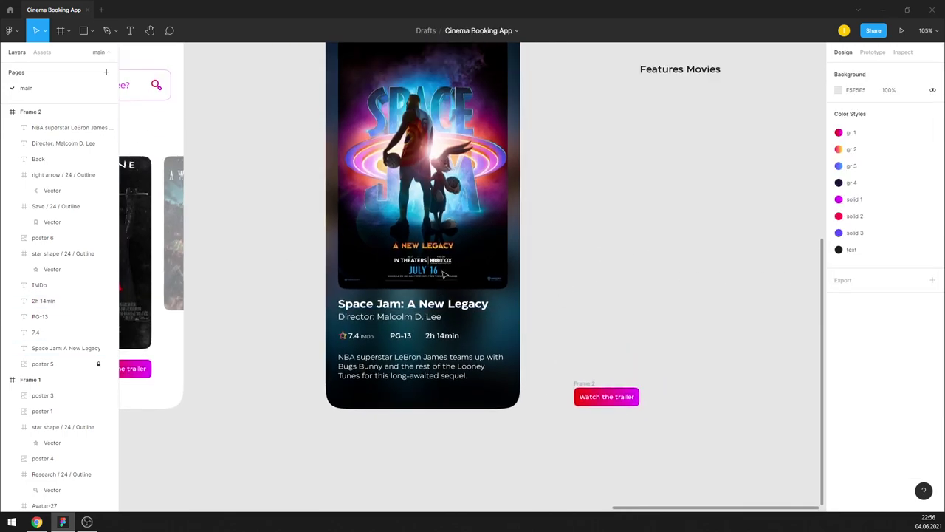
# Step: Shorten the Space Jam poster from its top edge, undoing a bottom-edge resize
pyautogui.scroll(2, 436, 251)
pyautogui.click(432, 285)
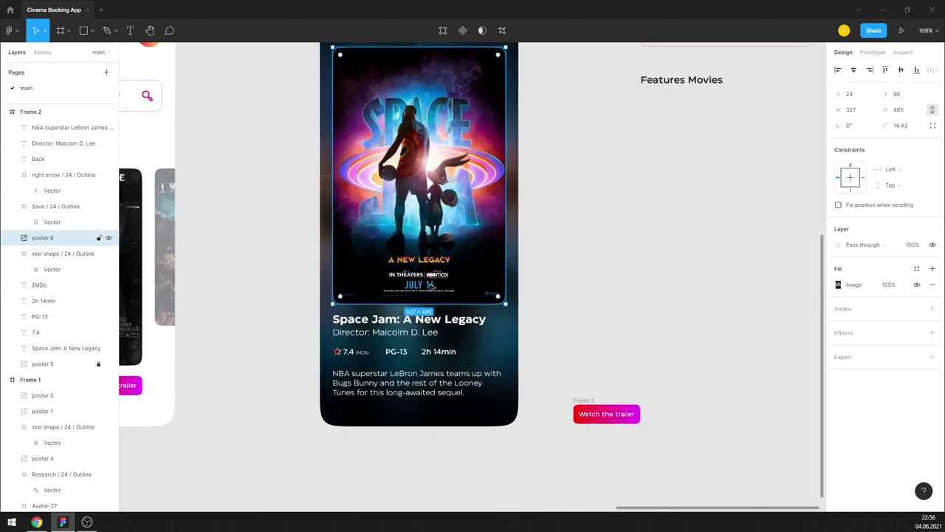
pyautogui.moveTo(422, 303); pyautogui.dragTo(429, 280)
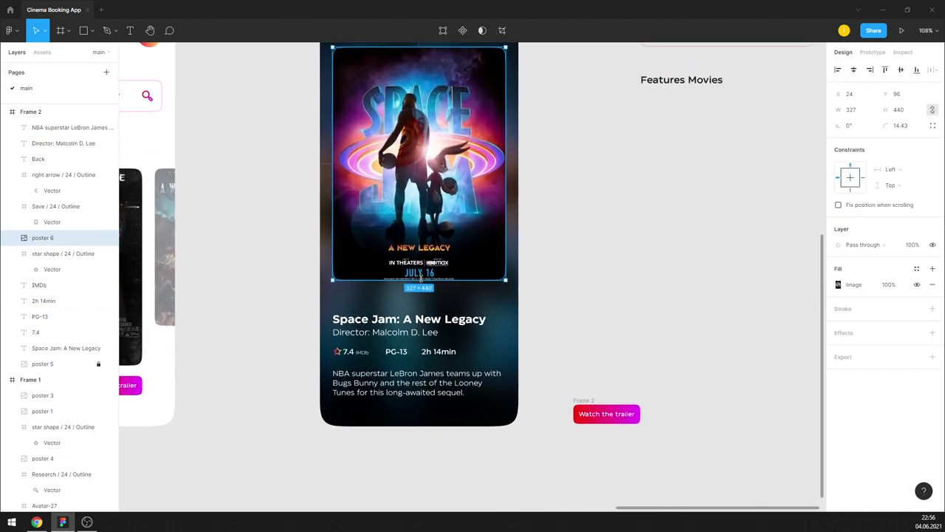
pyautogui.scroll(1, 429, 286)
pyautogui.hotkey('ctrl', 'z')
pyautogui.scroll(1, 445, 241)
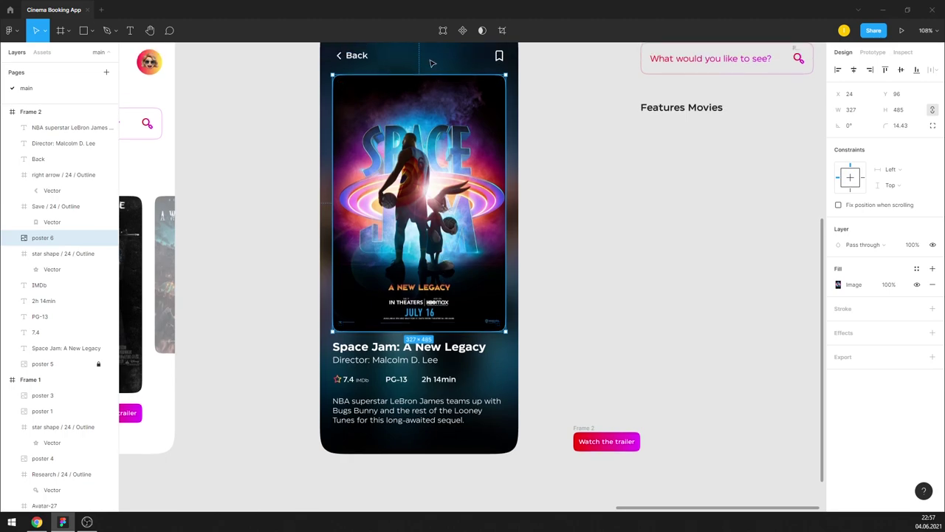
pyautogui.moveTo(425, 74); pyautogui.dragTo(425, 96)
# Step: Crop the poster image, shifting it up within a 327×445 frame
pyautogui.doubleClick(423, 188)
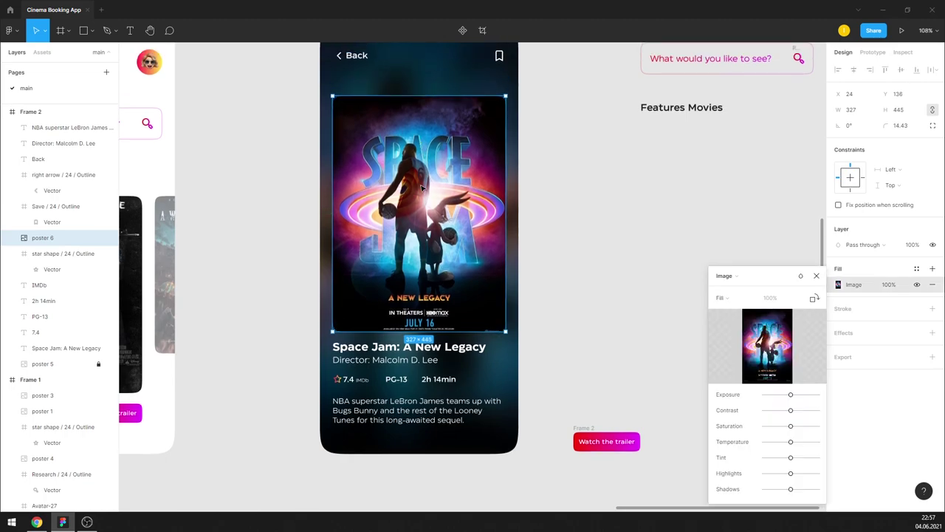
pyautogui.press('Escape')
pyautogui.doubleClick(432, 207)
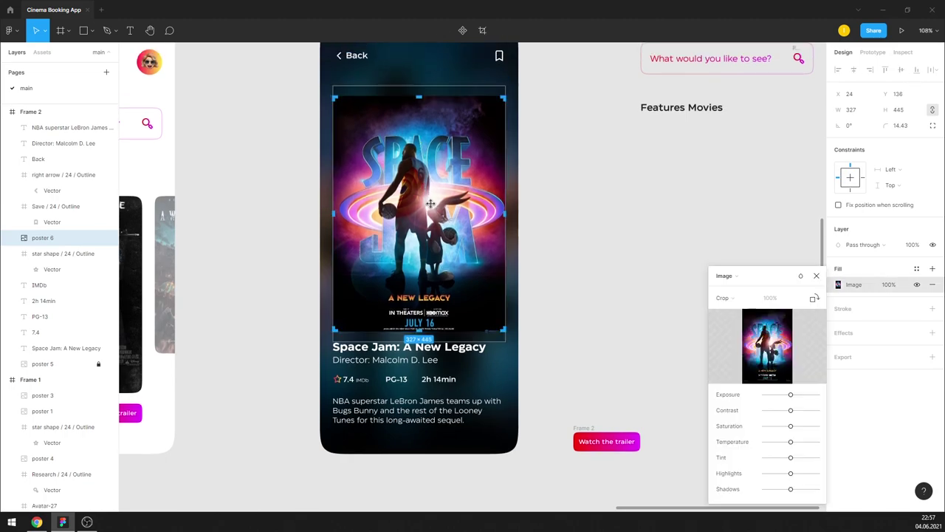
pyautogui.moveTo(432, 209); pyautogui.dragTo(430, 200)
pyautogui.click(816, 275)
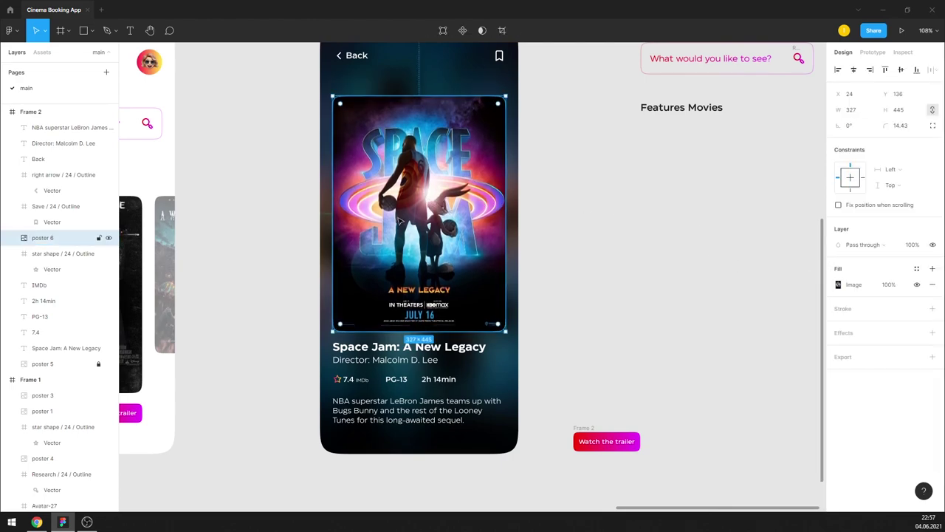
pyautogui.hotkey('shift', 'Up')
pyautogui.hotkey('shift', 'Up')
pyautogui.hotkey('shift', 'Up')
pyautogui.scroll(1, 595, 212)
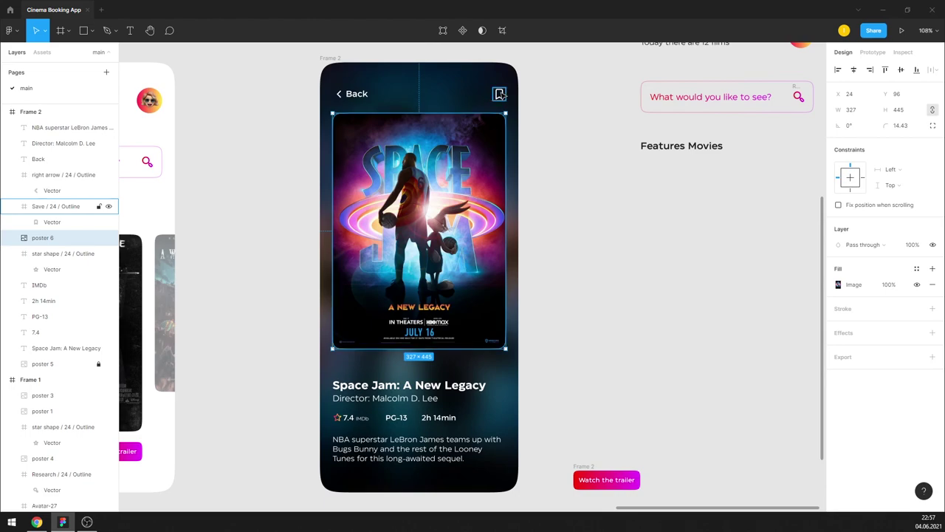
pyautogui.scroll(-1, 473, 244)
pyautogui.keyDown('ctrl'); pyautogui.scroll(2, 432, 383); pyautogui.keyUp('ctrl')
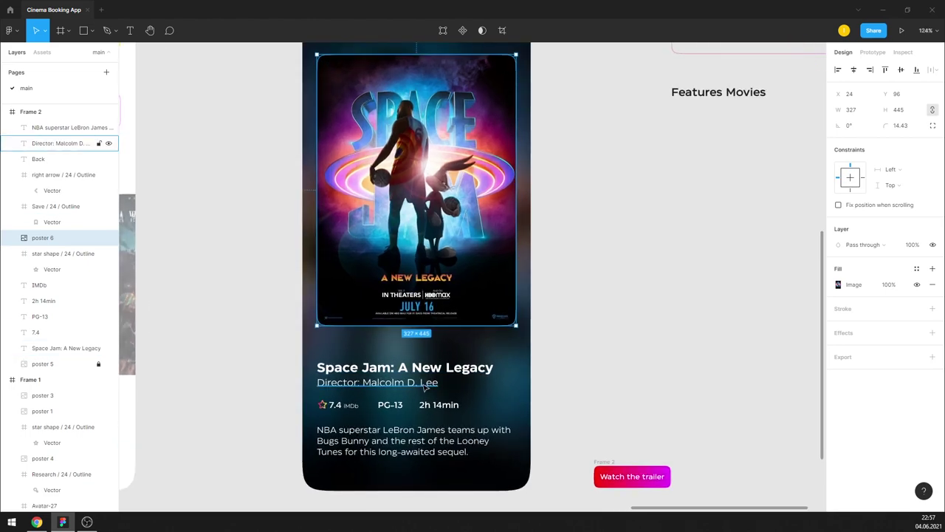
# Step: Set the Director line's font size to 14
pyautogui.click(425, 387)
pyautogui.click(918, 302)
pyautogui.write('14')
pyautogui.press('Return')
pyautogui.click(650, 310)
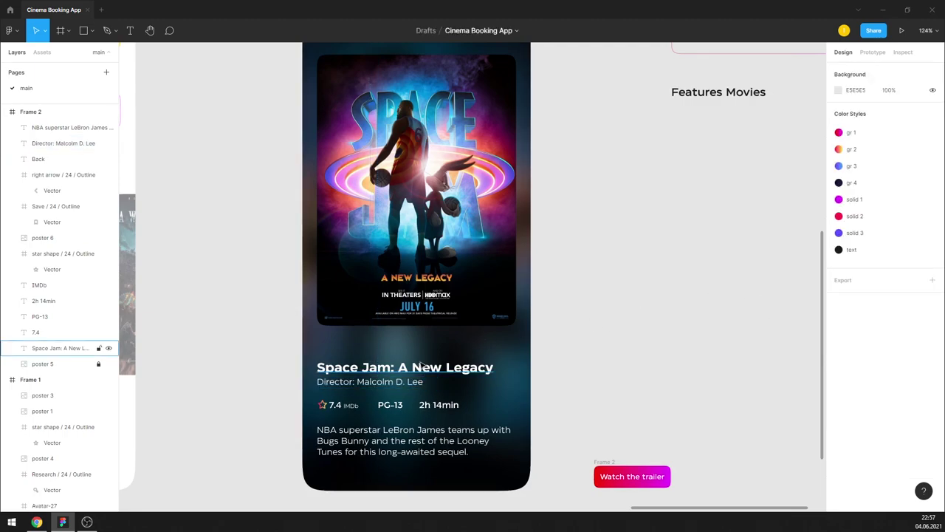
# Step: Move the Space Jam title up and nudge the Director line directly beneath it
pyautogui.keyDown('ctrl'); pyautogui.scroll(2, 421, 365); pyautogui.keyUp('ctrl')
pyautogui.moveTo(421, 365); pyautogui.dragTo(434, 349)
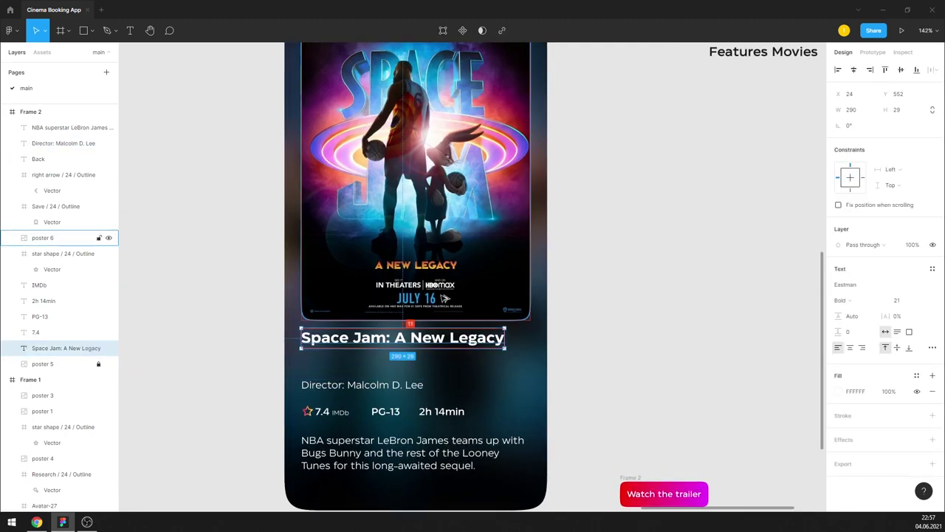
pyautogui.press('Down')
pyautogui.press('Down')
pyautogui.press('Down')
pyautogui.press('Down')
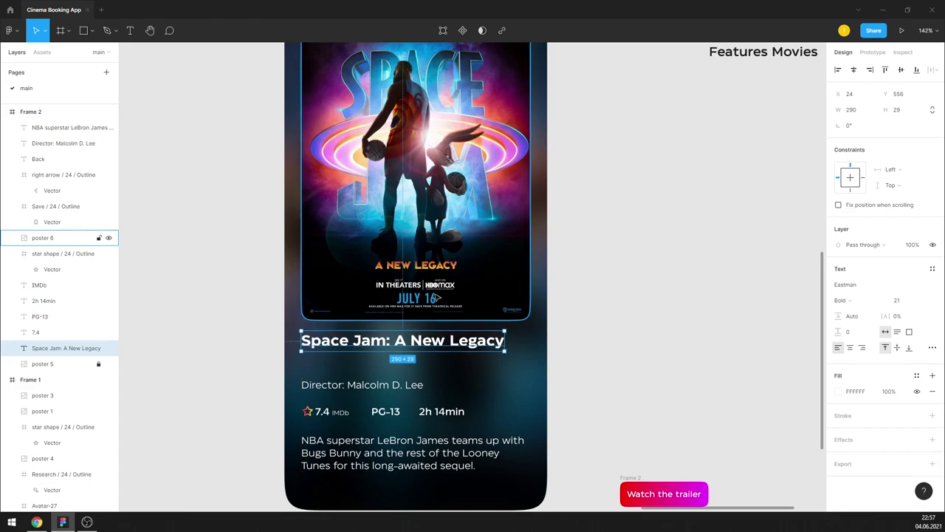
pyautogui.click(424, 387)
pyautogui.hotkey('shift', 'Up')
pyautogui.hotkey('shift', 'Up')
pyautogui.hotkey('shift', 'Up')
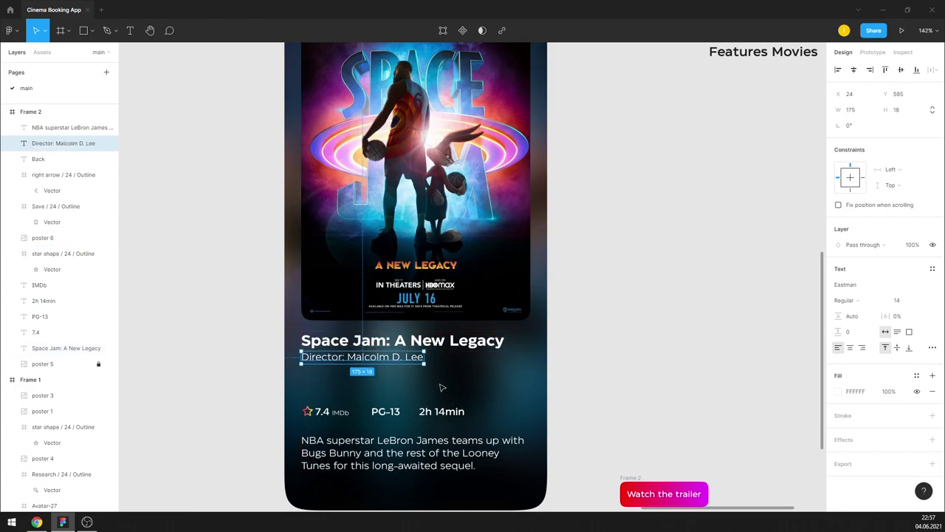
pyautogui.press('Down')
# Step: Shift the rating row up under the director line and nudge 2h 14min right for even spacing
pyautogui.moveTo(296, 397); pyautogui.dragTo(468, 423)
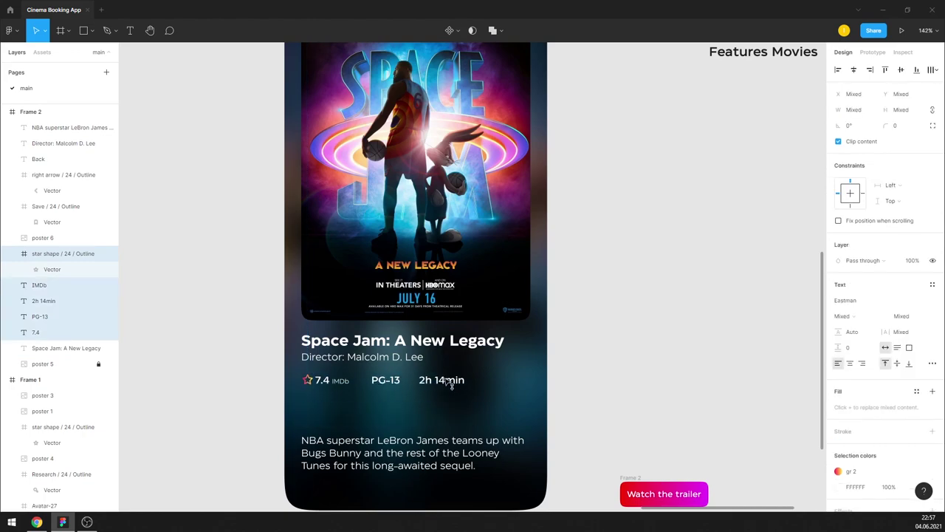
pyautogui.hotkey('shift', 'Up')
pyautogui.hotkey('shift', 'Up')
pyautogui.hotkey('shift', 'Up')
pyautogui.press('Escape')
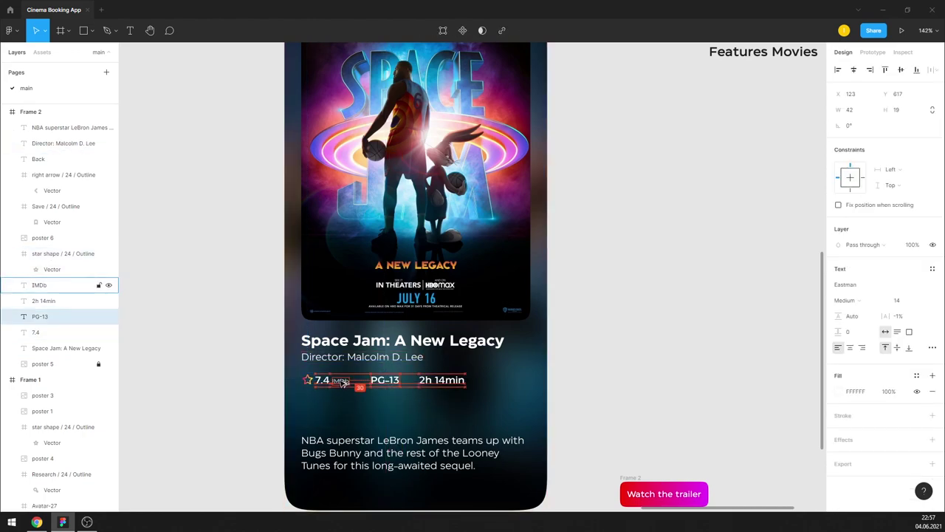
pyautogui.click(441, 380)
pyautogui.press('Right')
pyautogui.press('Right')
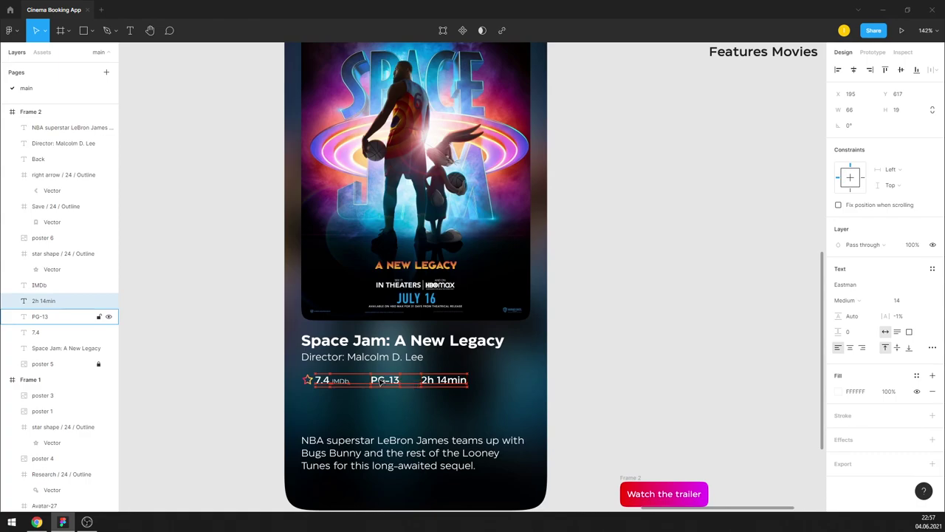
pyautogui.scroll(-3, 380, 381)
pyautogui.click(383, 314)
pyautogui.scroll(3, 403, 306)
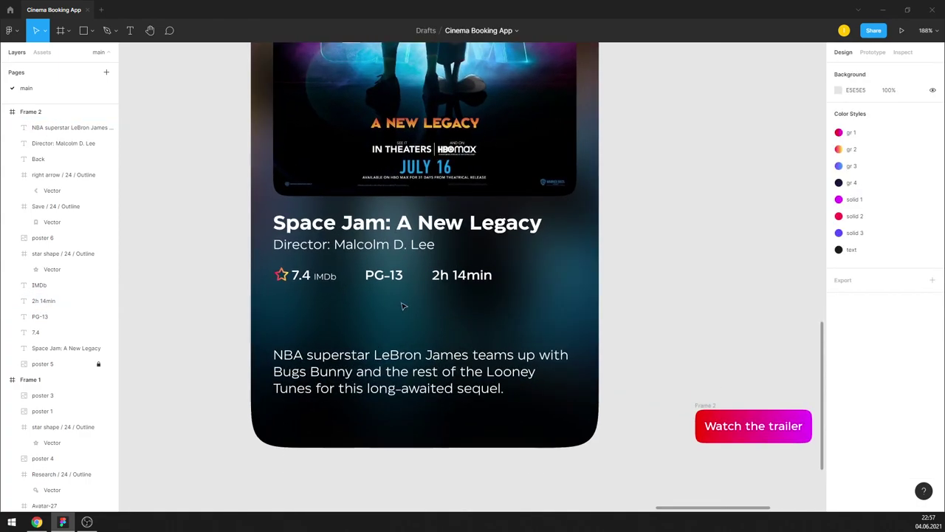
# Step: Duplicate the description above itself, paste the genre list in, and duplicate that genre line
pyautogui.moveTo(537, 353); pyautogui.dragTo(537, 307)
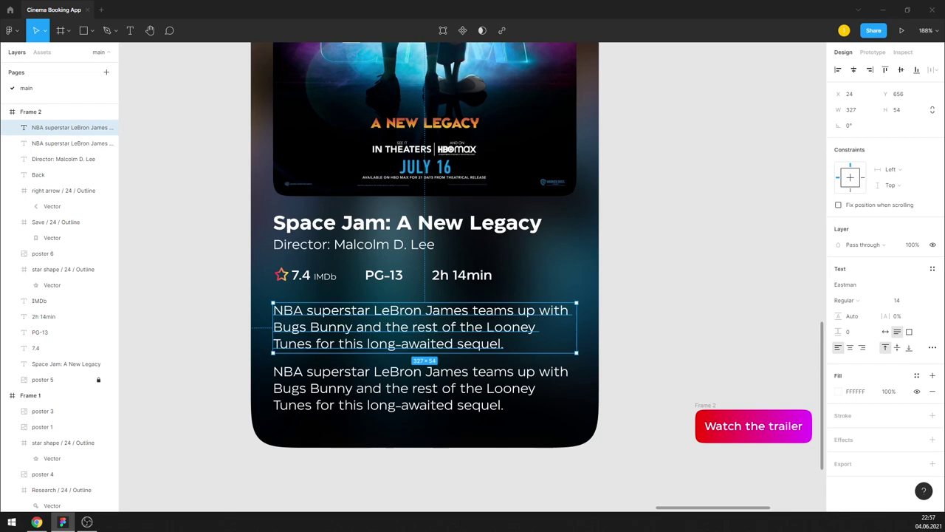
pyautogui.doubleClick(484, 331)
pyautogui.write('Animation, Adventure, Comedy')
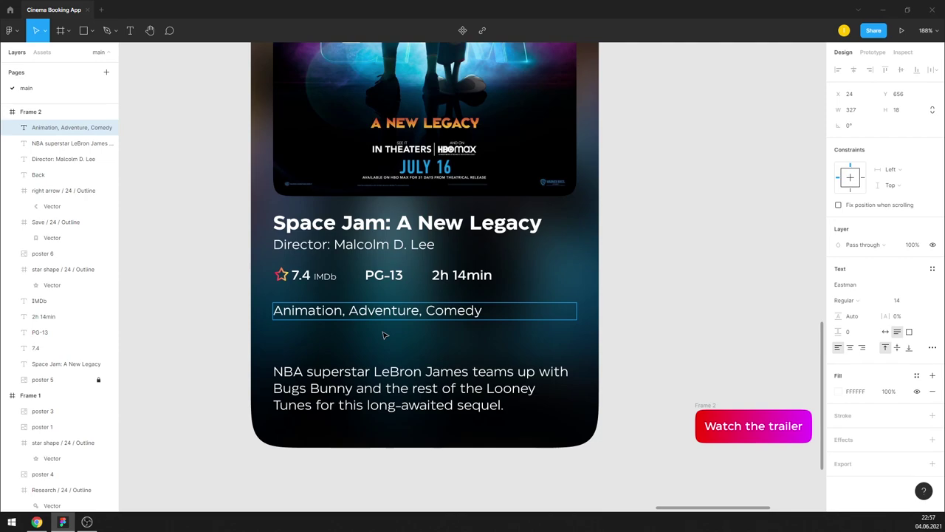
pyautogui.moveTo(384, 316); pyautogui.dragTo(384, 346)
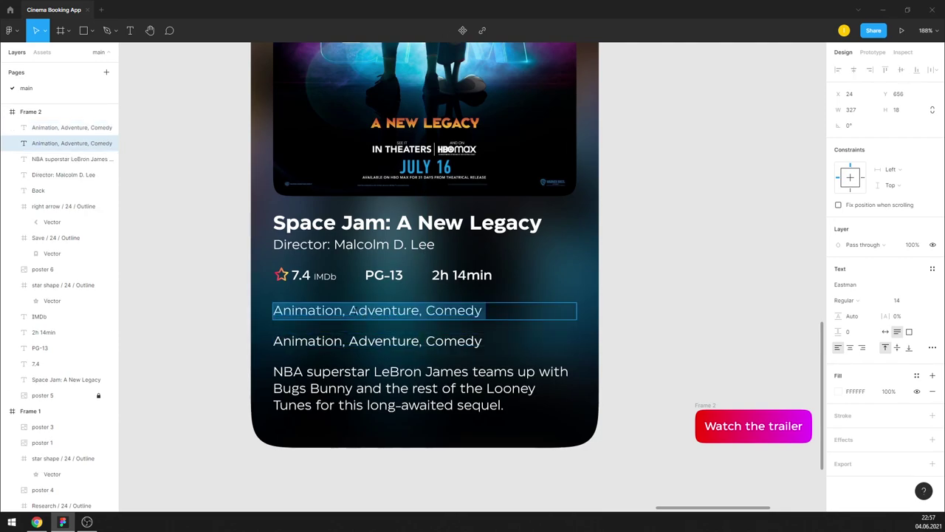
# Step: Trim the upper genre line to 'Animation', set it to hug width, and wrap it in auto layout
pyautogui.doubleClick(354, 310)
pyautogui.moveTo(343, 310); pyautogui.dragTo(588, 313)
pyautogui.press('BackSpace')
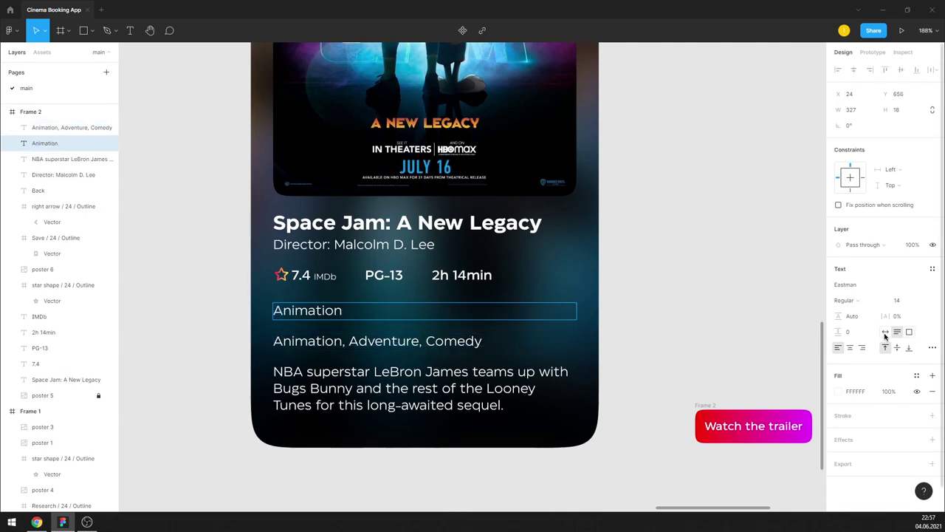
pyautogui.click(885, 331)
pyautogui.hotkey('shift', 'a')
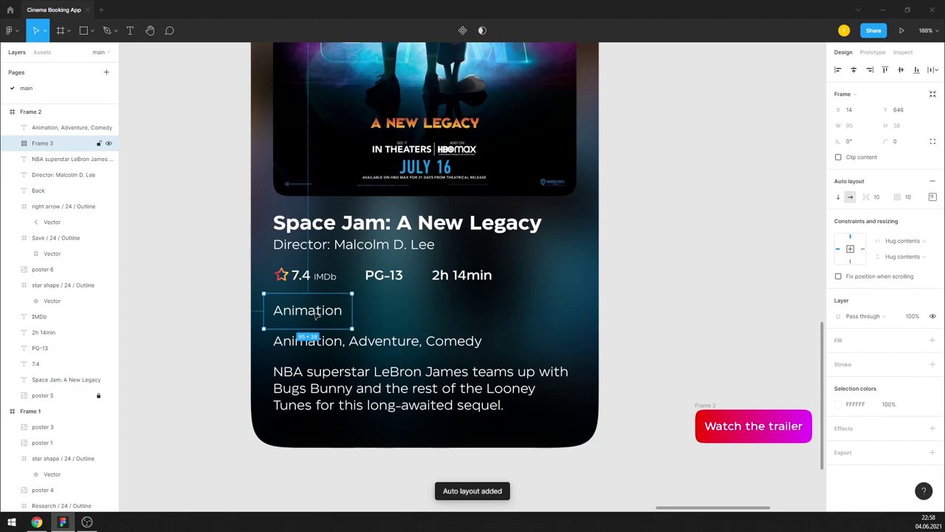
# Step: Give the Animation tag frame no fill and a white outline
pyautogui.doubleClick(316, 313)
pyautogui.click(667, 295)
pyautogui.click(305, 311)
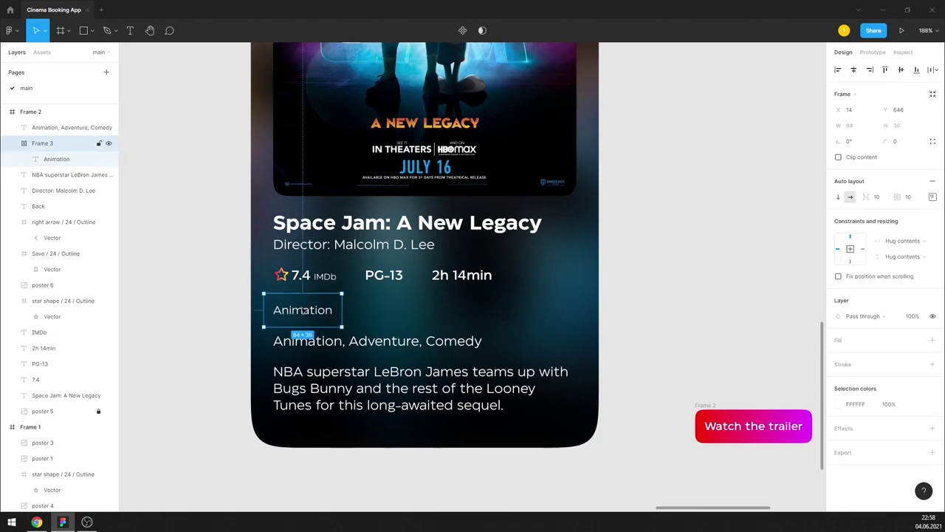
pyautogui.click(932, 339)
pyautogui.click(931, 355)
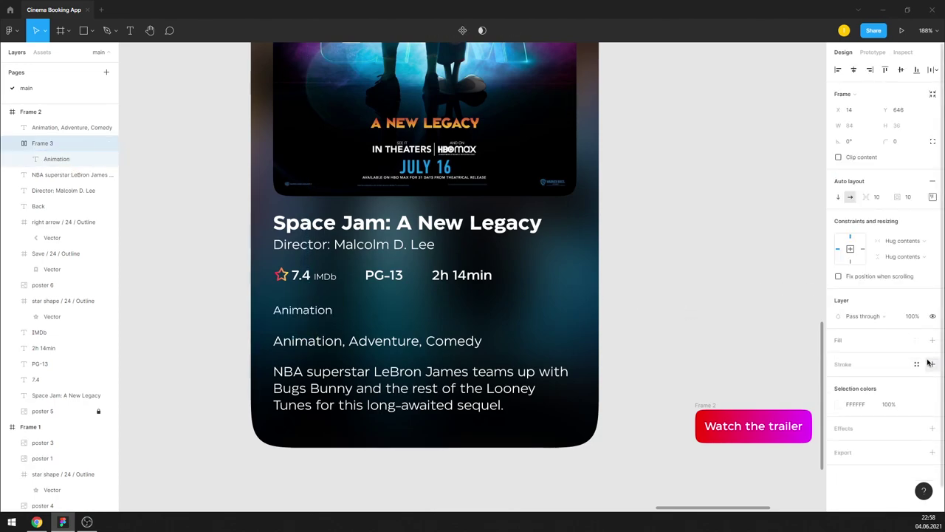
pyautogui.click(839, 379)
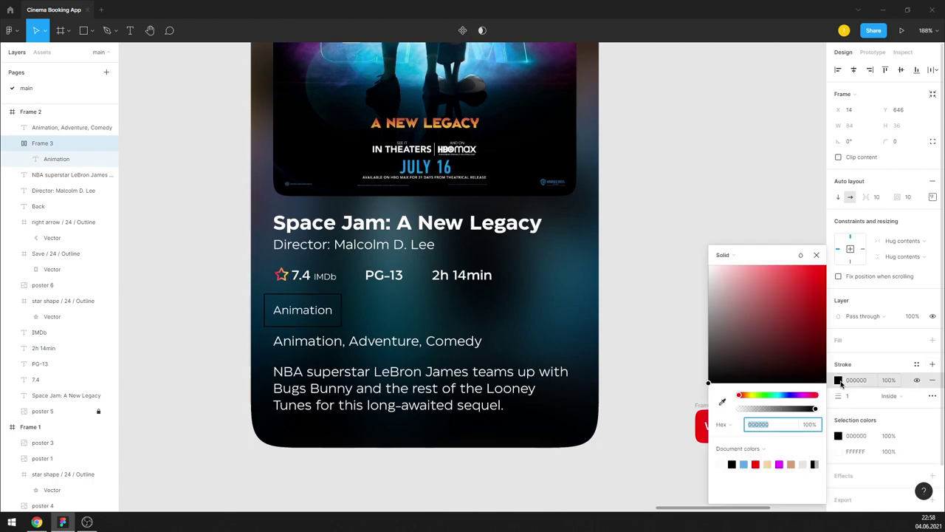
# Step: Set the Animation tag's outline to 0.5 thickness and its padding to 4 vertical, 8 horizontal
pyautogui.click(817, 256)
pyautogui.click(853, 398)
pyautogui.write('0.5')
pyautogui.press('Return')
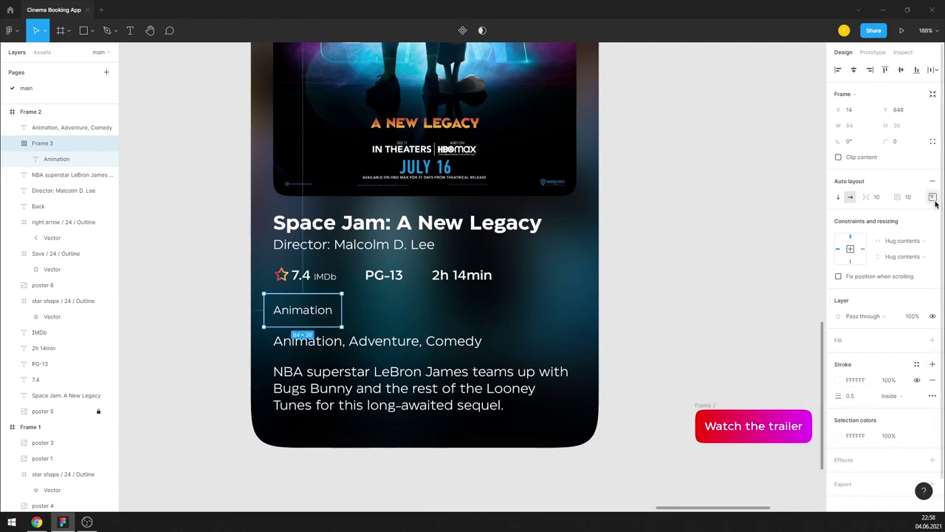
pyautogui.click(933, 198)
pyautogui.click(899, 263)
pyautogui.write('2')
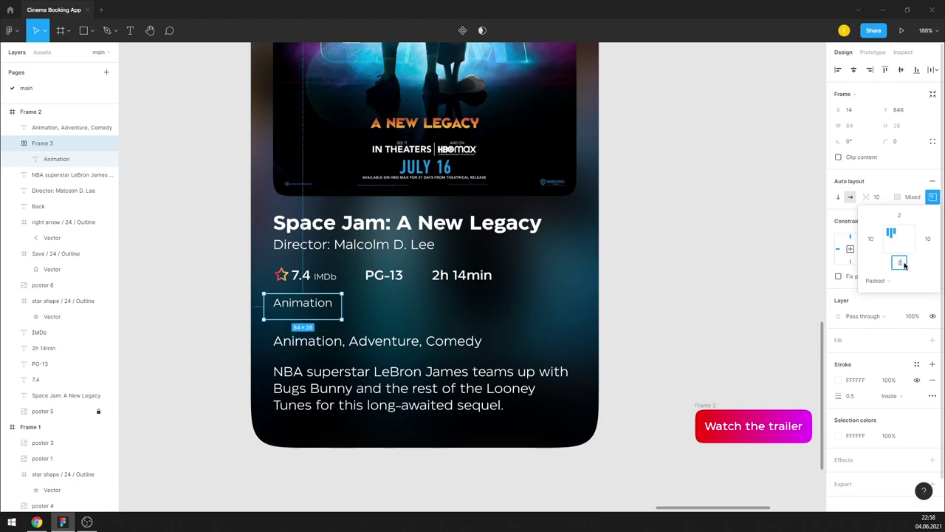
pyautogui.press('Return')
pyautogui.moveTo(904, 217)
pyautogui.mouseDown()
pyautogui.moveTo(899, 261)
pyautogui.moveTo(926, 238)
pyautogui.mouseUp()
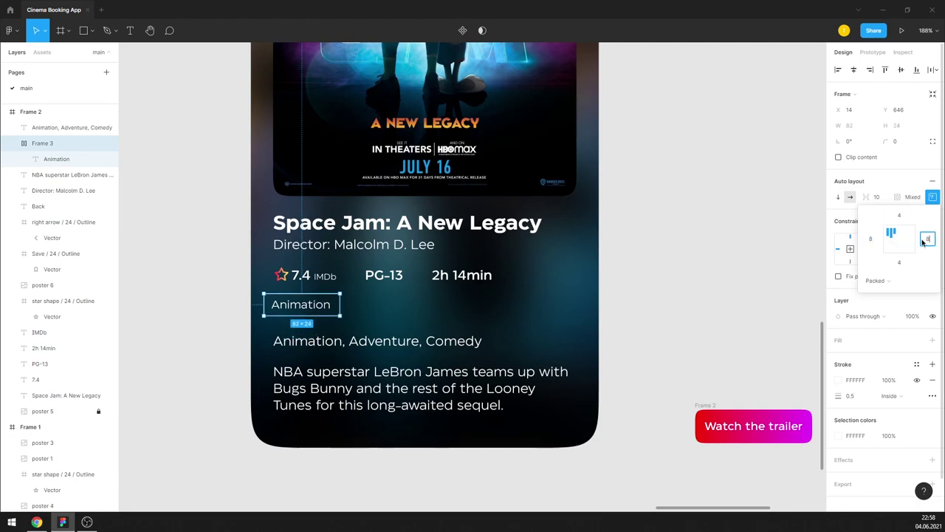
pyautogui.click(933, 141)
# Step: Give the tag 100% corner smoothing and a 50% opacity outline
pyautogui.click(933, 157)
pyautogui.write('1')
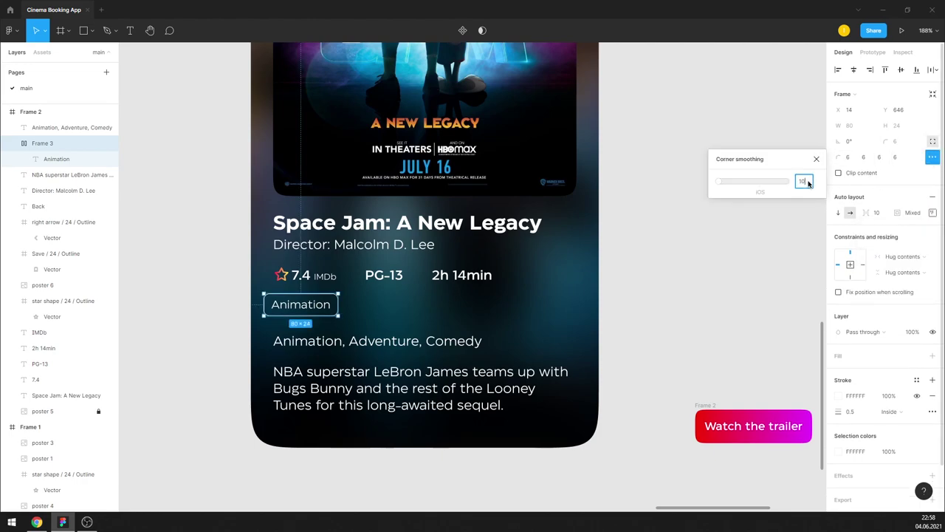
pyautogui.write('0')
pyautogui.press('Return')
pyautogui.click(817, 160)
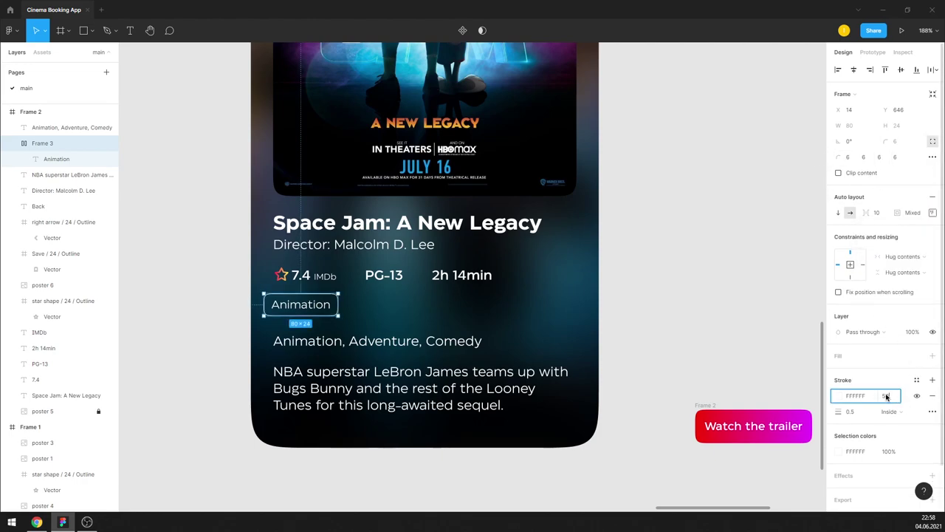
pyautogui.click(692, 318)
# Step: Nudge the Animation tag right and relabel the second tag 'Adventure' using the genre line text
pyautogui.moveTo(321, 304); pyautogui.dragTo(419, 310)
pyautogui.click(351, 341)
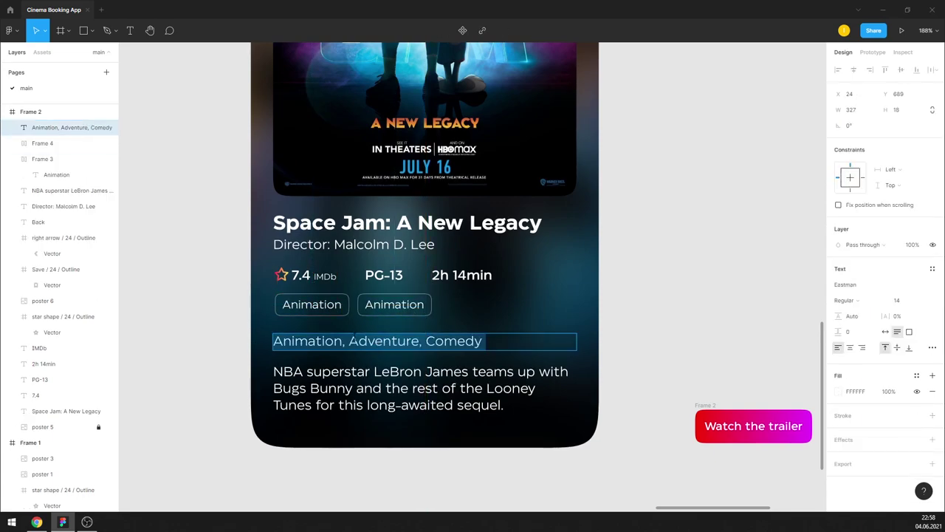
pyautogui.doubleClick(351, 341)
pyautogui.moveTo(348, 340); pyautogui.dragTo(419, 341)
pyautogui.hotkey('ctrl', 'c')
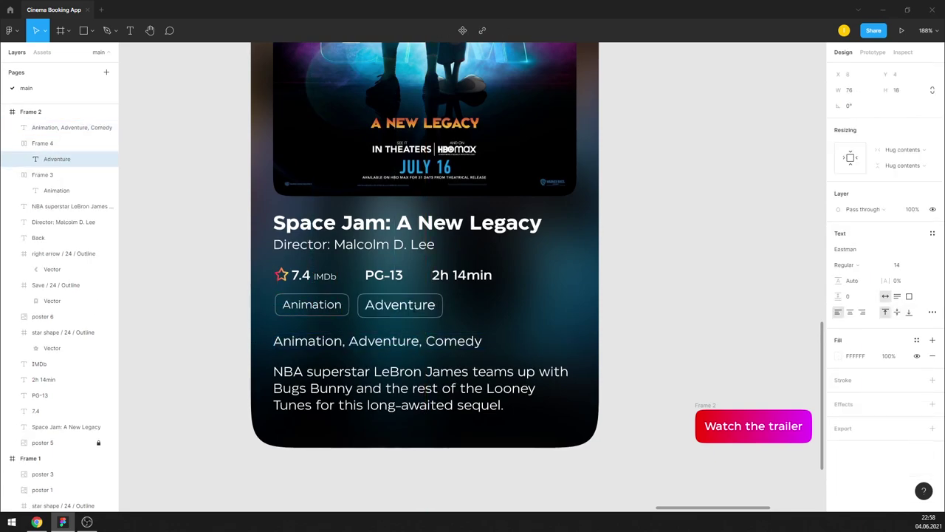
pyautogui.press('Return')
pyautogui.hotkey('ctrl', 'z')
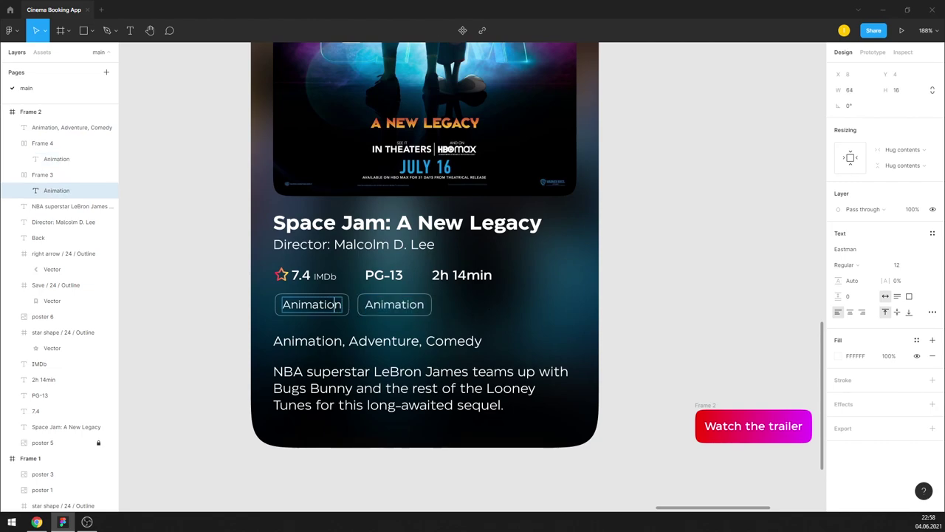
pyautogui.hotkey('ctrl', 'z')
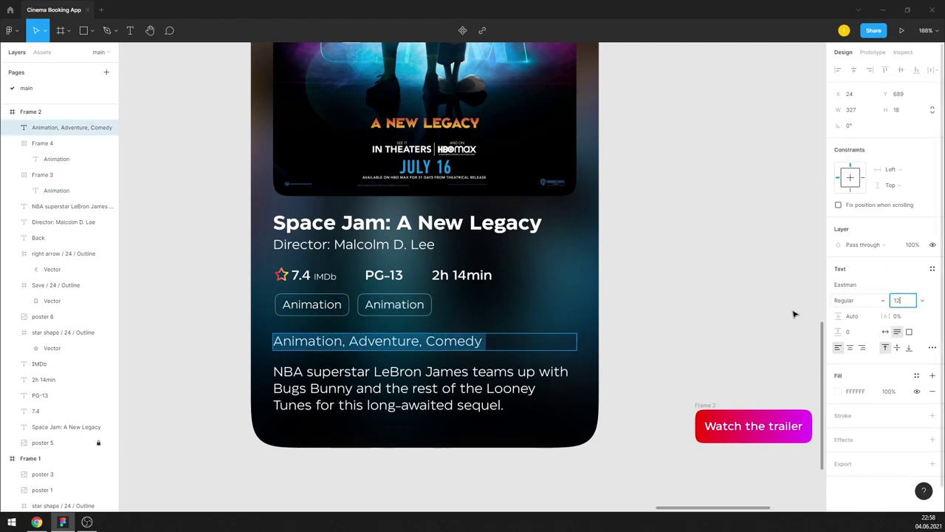
pyautogui.press('Return')
pyautogui.doubleClick(367, 341)
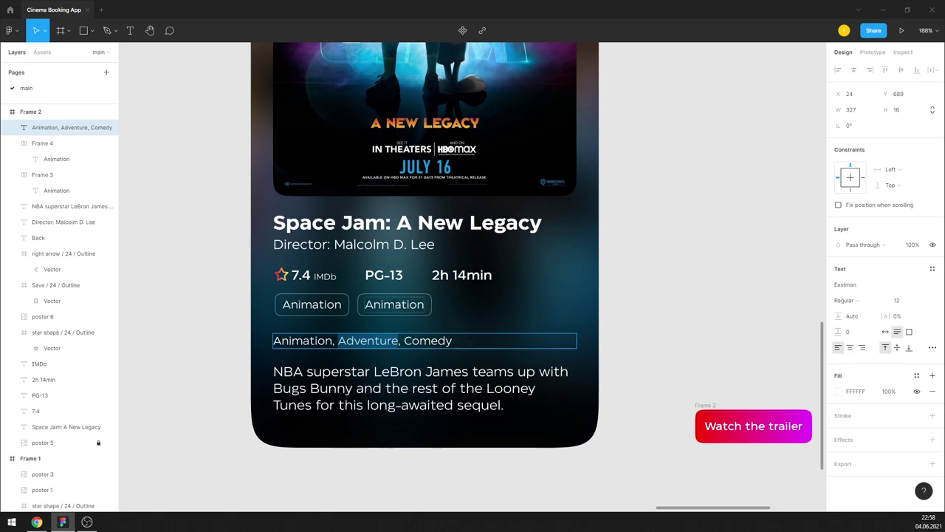
pyautogui.hotkey('ctrl', 'v')
pyautogui.press('Escape')
pyautogui.press('Escape')
# Step: Duplicate the Adventure tag third, relabel it 'Comedy', and delete the plain genre text line
pyautogui.hotkey('ctrl', 'd')
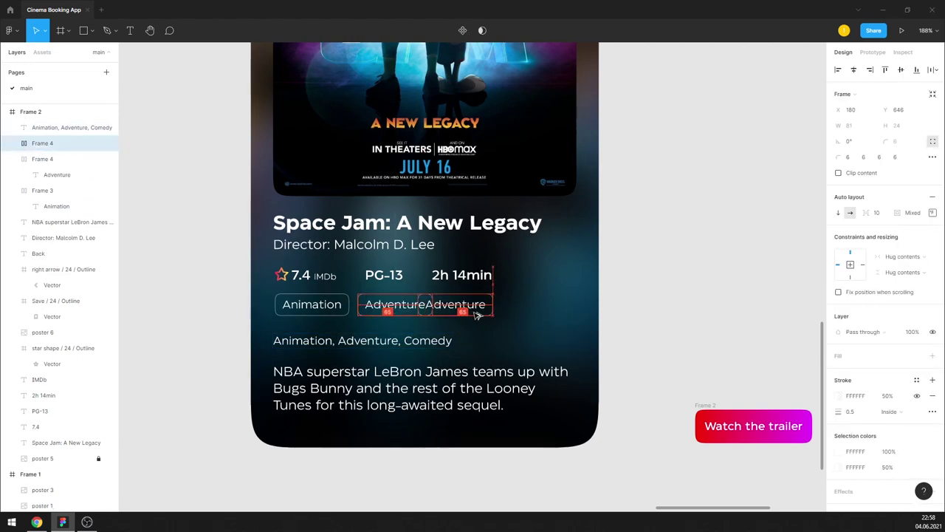
pyautogui.moveTo(476, 313); pyautogui.dragTo(480, 319)
pyautogui.click(403, 341)
pyautogui.doubleClick(403, 341)
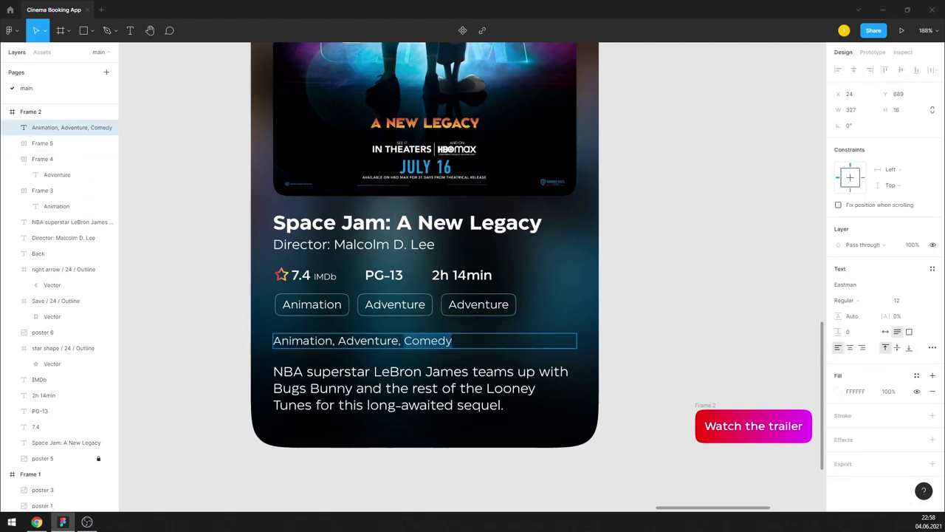
pyautogui.hotkey('ctrl', 'c')
pyautogui.doubleClick(479, 304)
pyautogui.hotkey('ctrl', 'v')
pyautogui.press('Escape')
pyautogui.press('Escape')
pyautogui.press('Delete')
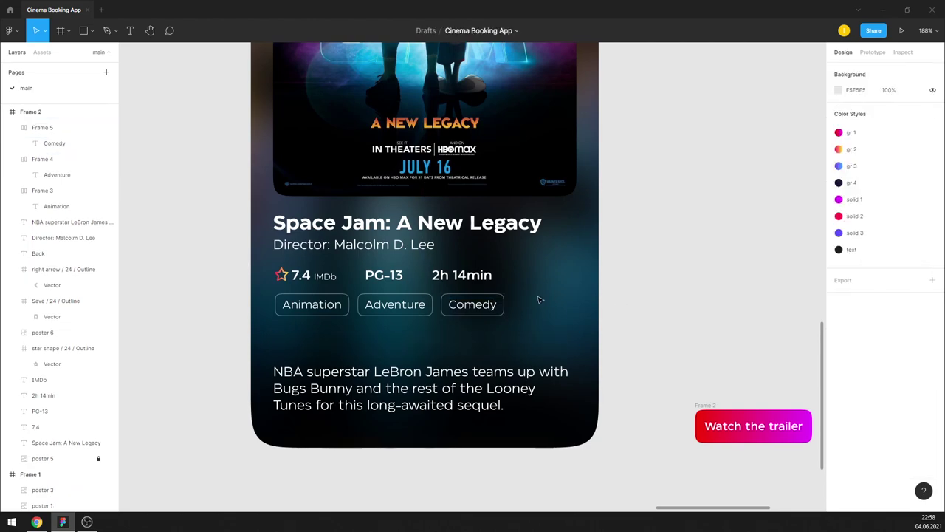
pyautogui.moveTo(539, 299); pyautogui.dragTo(369, 325)
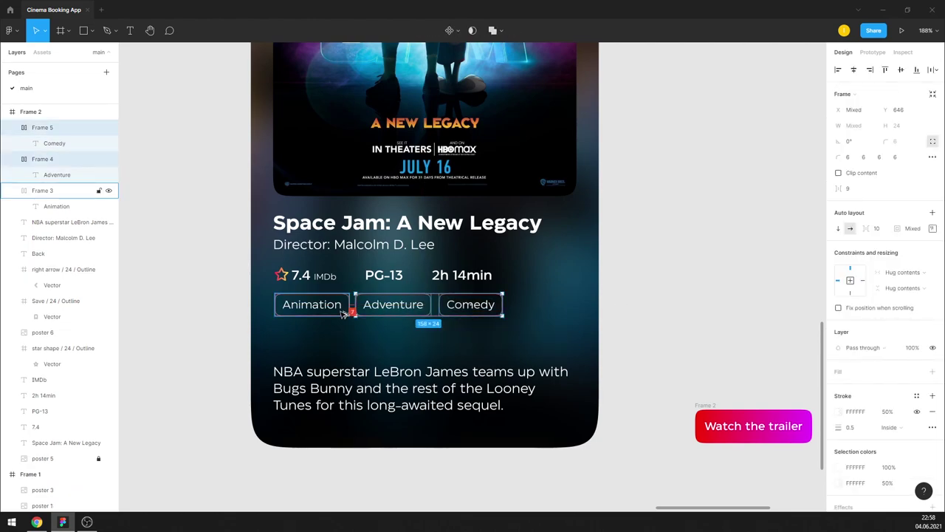
# Step: Nudge the Comedy tag left and move the rating row (star, 7.4, IMDb, PG-13, 2h 14min) below the tags
pyautogui.click(454, 337)
pyautogui.click(470, 305)
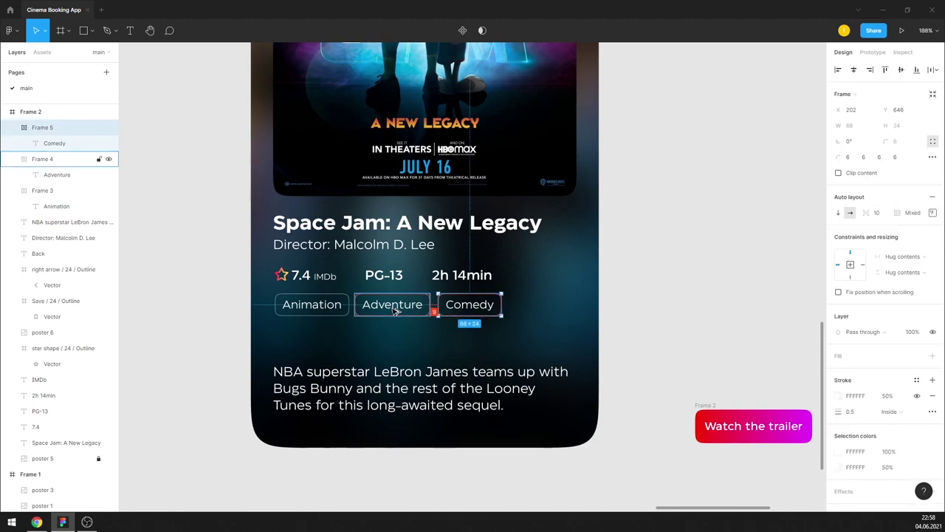
pyautogui.press('Left')
pyautogui.press('Escape')
pyautogui.scroll(-3, 391, 310)
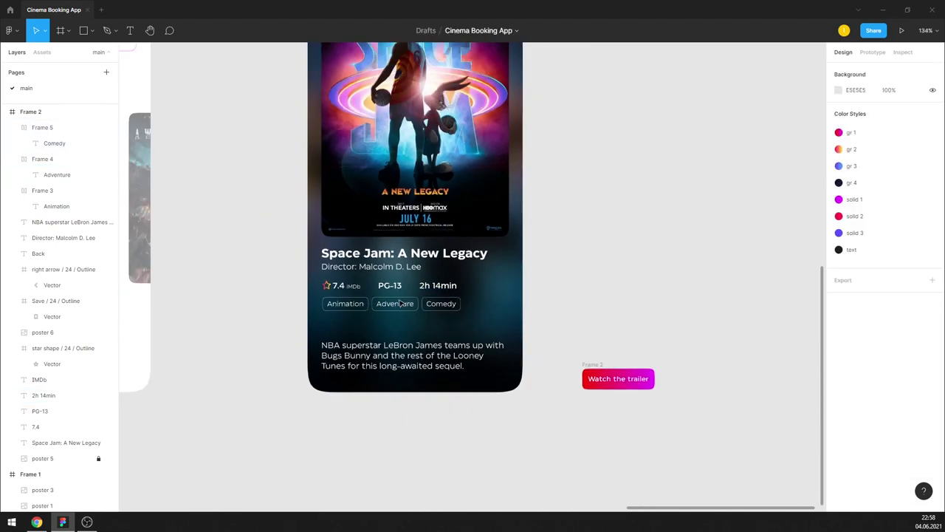
pyautogui.scroll(-2, 388, 295)
pyautogui.scroll(1, 385, 271)
pyautogui.scroll(2, 385, 271)
pyautogui.moveTo(307, 302)
pyautogui.mouseDown()
pyautogui.moveTo(416, 311)
pyautogui.moveTo(416, 353)
pyautogui.mouseUp()
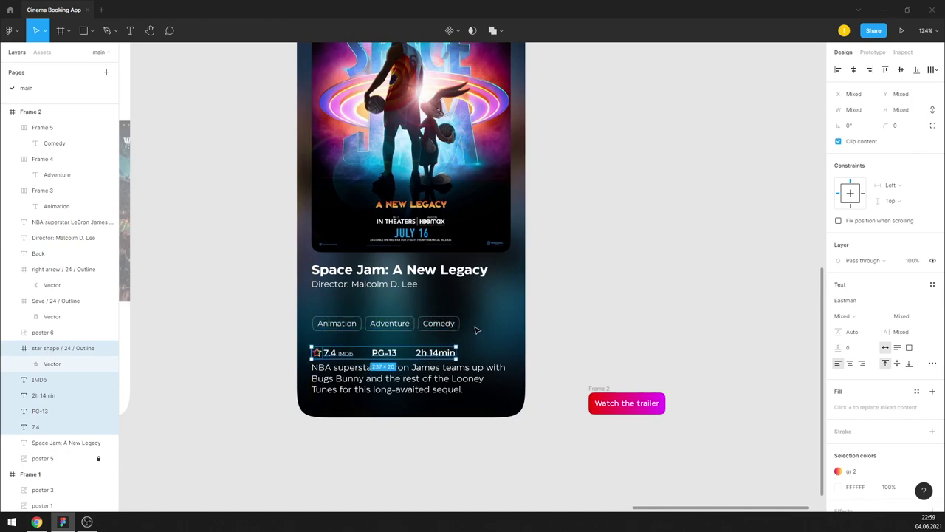
pyautogui.moveTo(477, 329)
pyautogui.mouseDown()
pyautogui.moveTo(314, 319)
pyautogui.moveTo(462, 312)
pyautogui.mouseUp()
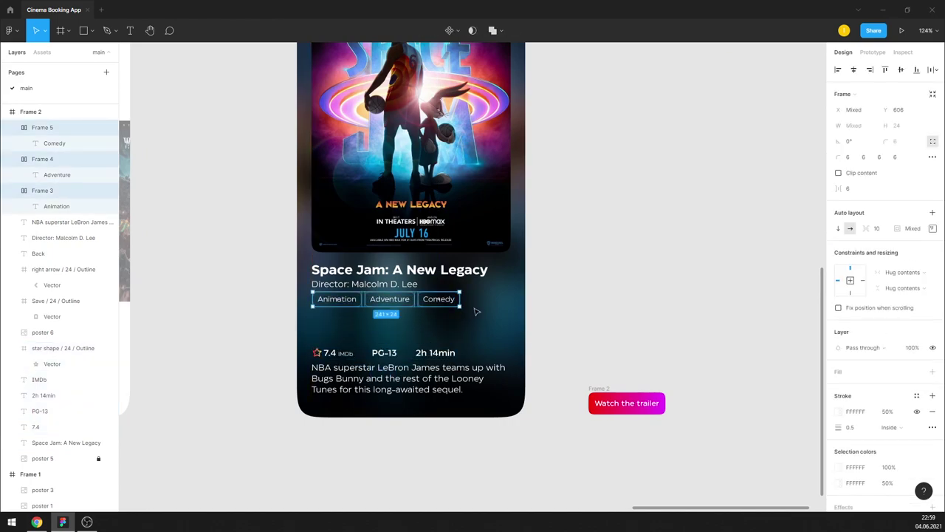
pyautogui.press('Escape')
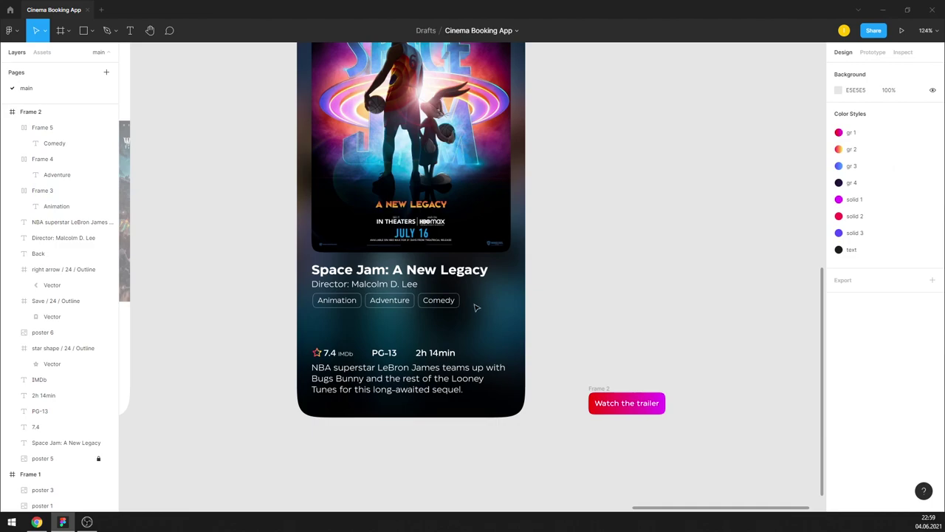
# Step: Select the Animation, Adventure and Comedy tag labels together, then clear the selection
pyautogui.moveTo(476, 307); pyautogui.dragTo(358, 300)
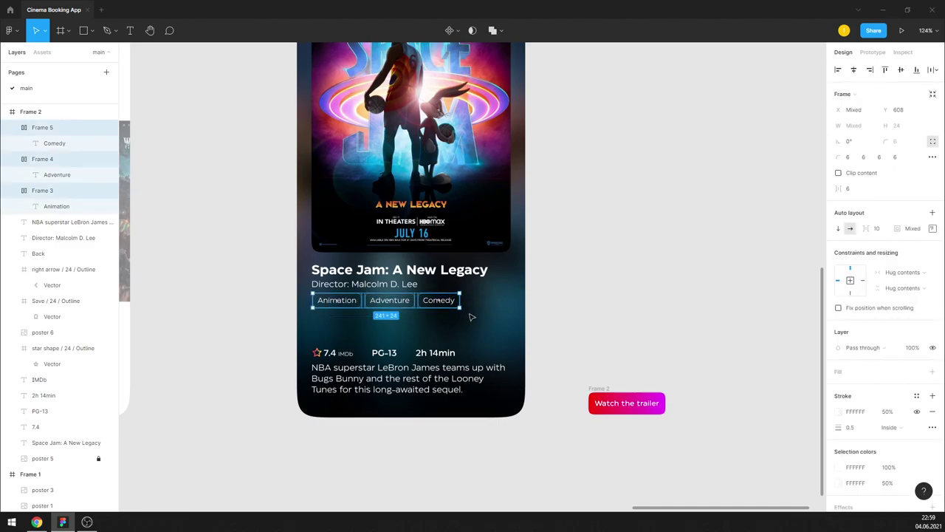
pyautogui.press('Escape')
pyautogui.click(443, 305)
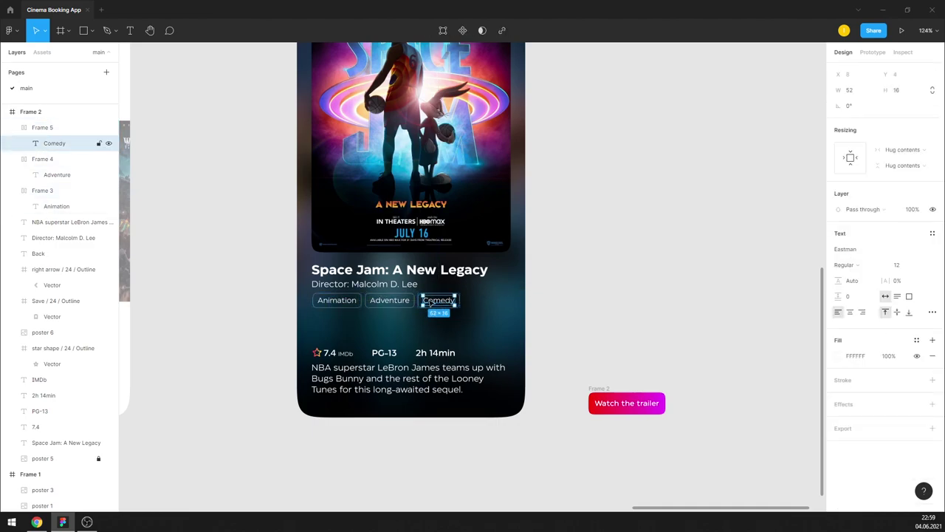
pyautogui.keyDown('shift'); pyautogui.click(389, 300); pyautogui.keyUp('shift')
pyautogui.keyDown('shift'); pyautogui.click(337, 300); pyautogui.keyUp('shift')
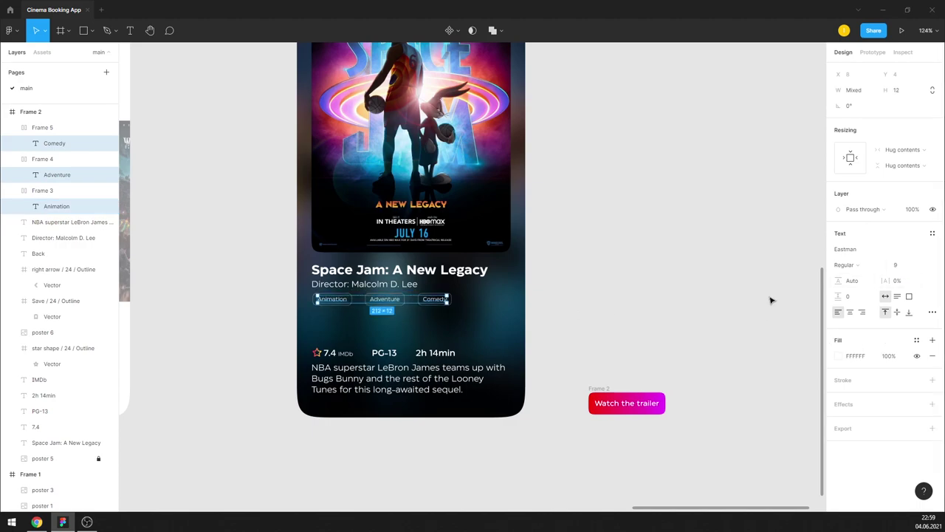
pyautogui.click(709, 302)
pyautogui.hotkey('ctrl', 'z')
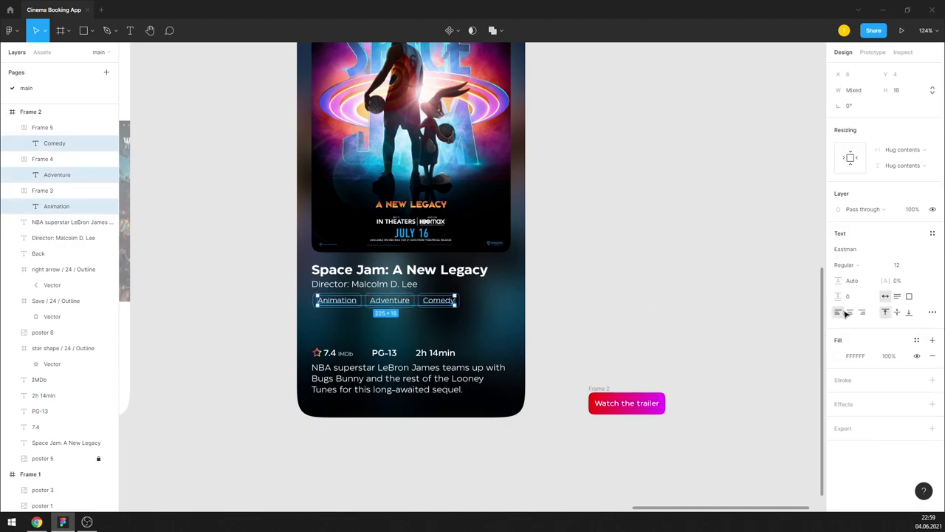
pyautogui.click(632, 281)
# Step: Wrap the three genre pills in one auto-layout row with 5 px spacing, nudged slightly down
pyautogui.keyDown('ctrl'); pyautogui.scroll(3, 408, 297); pyautogui.keyUp('ctrl')
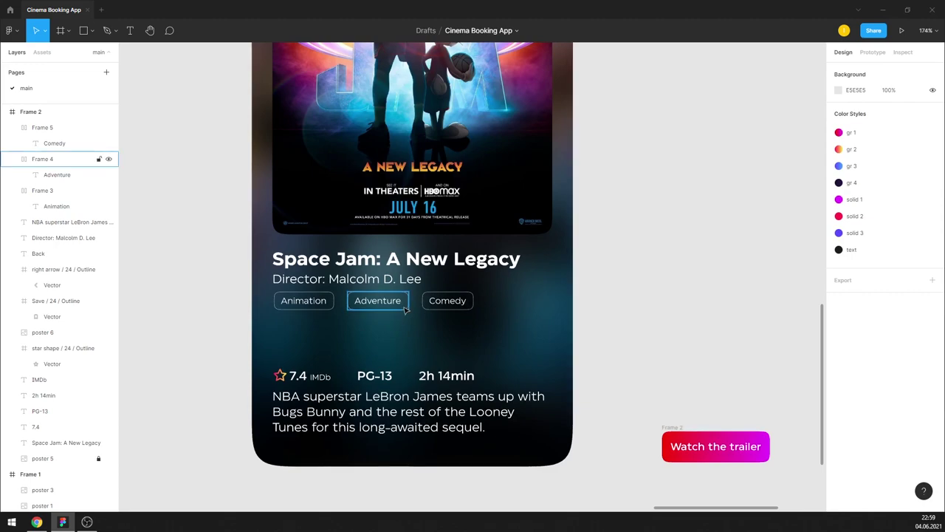
pyautogui.click(450, 302)
pyautogui.keyDown('shift'); pyautogui.click(347, 306); pyautogui.keyUp('shift')
pyautogui.keyDown('shift'); pyautogui.click(293, 294); pyautogui.keyUp('shift')
pyautogui.hotkey('shift', 'a')
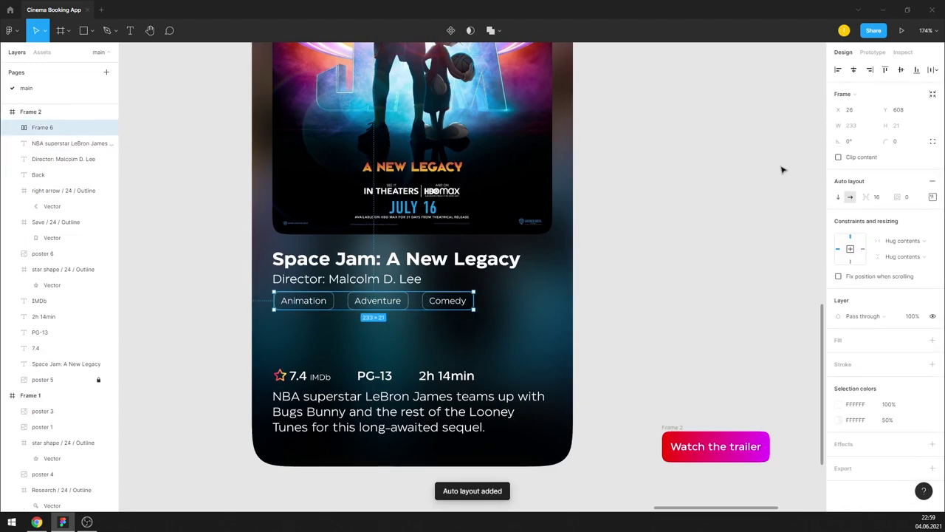
pyautogui.hotkey('shift', 'Down')
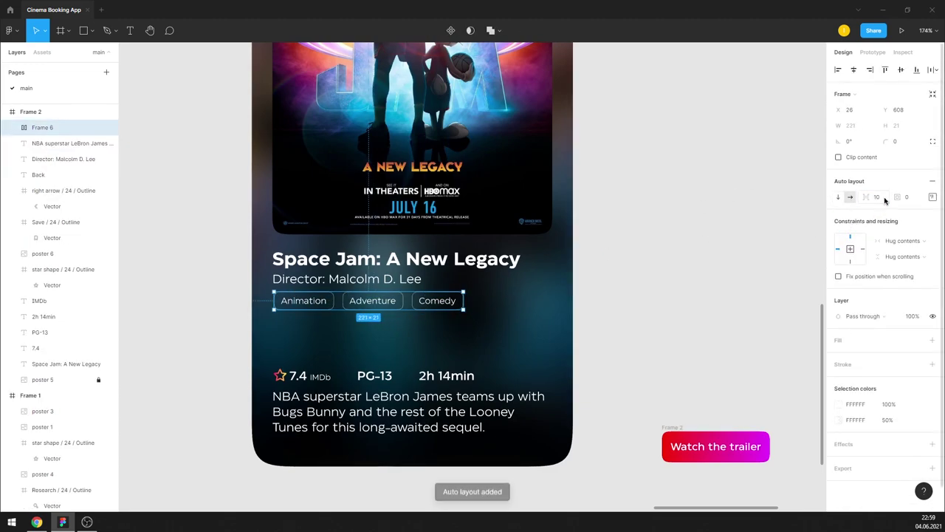
pyautogui.press('Down')
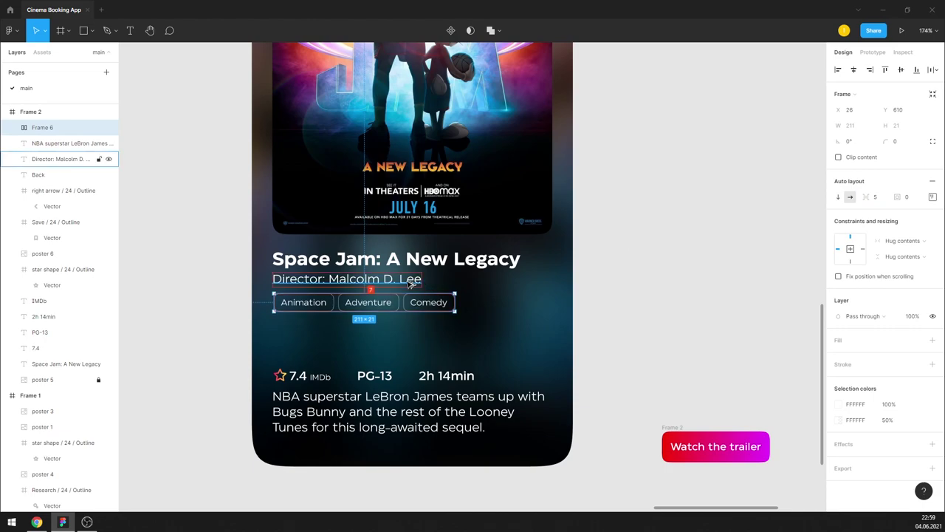
pyautogui.press('Down')
pyautogui.press('Down')
pyautogui.press('Down')
pyautogui.press('Down')
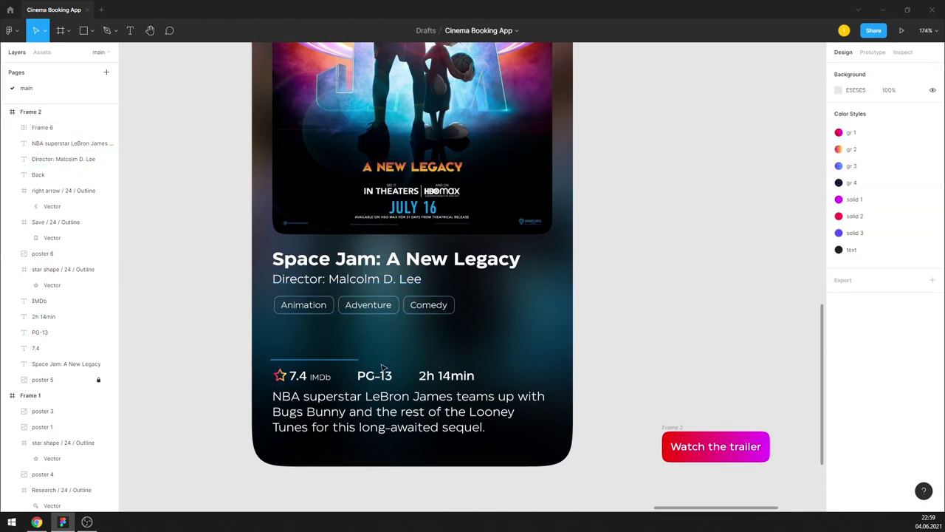
# Step: Move the rating row up under the genre tags and the description up closer to it
pyautogui.moveTo(267, 362)
pyautogui.mouseDown()
pyautogui.moveTo(480, 386)
pyautogui.moveTo(447, 347)
pyautogui.mouseUp()
pyautogui.press('Escape')
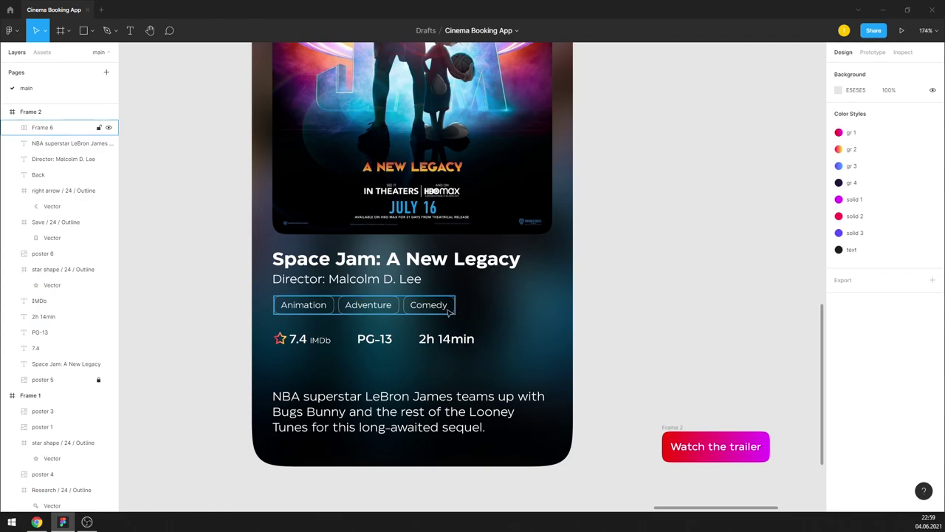
pyautogui.moveTo(398, 409); pyautogui.dragTo(399, 391)
pyautogui.scroll(-3, 545, 344)
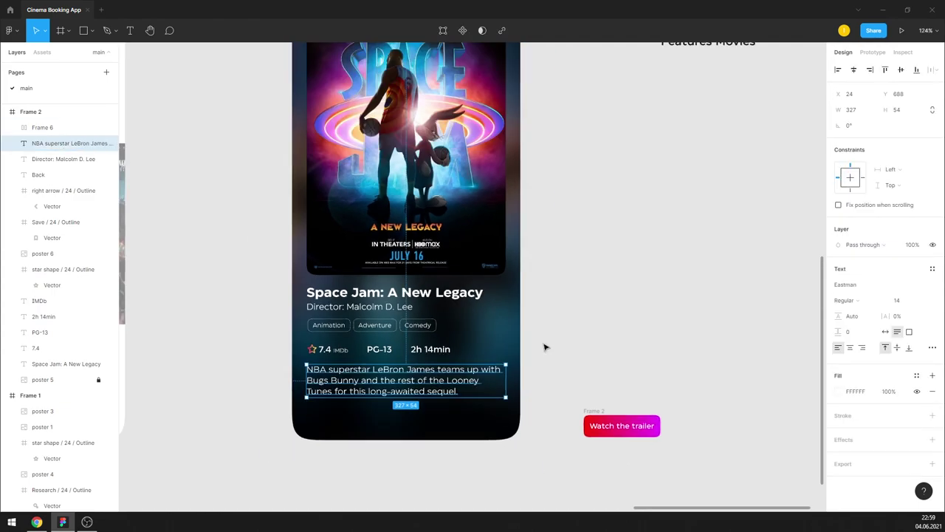
pyautogui.scroll(-3, 475, 310)
pyautogui.press('Escape')
pyautogui.scroll(5, 316, 283)
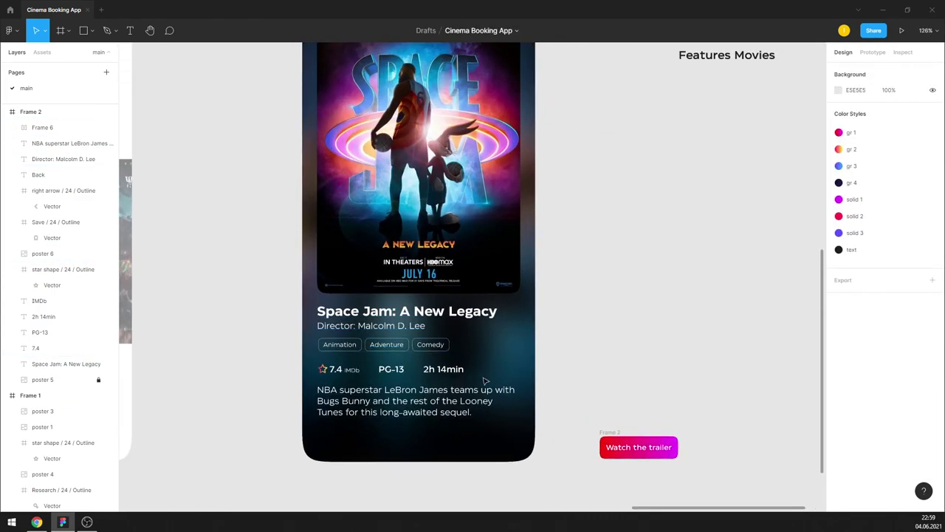
# Step: Nudge the rating row and the NBA description up so the synopsis sits at Y 682
pyautogui.moveTo(477, 378); pyautogui.dragTo(337, 358)
pyautogui.press('Up')
pyautogui.press('Up')
pyautogui.press('Up')
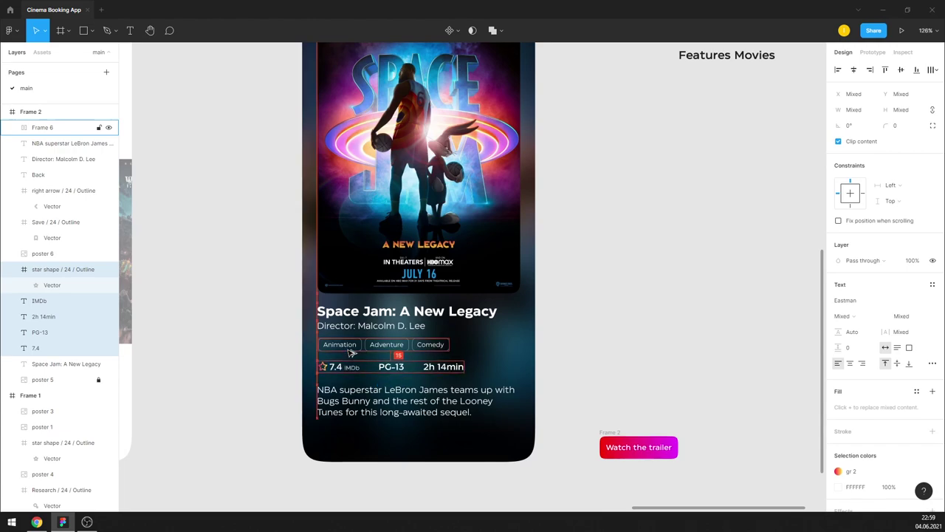
pyautogui.click(362, 395)
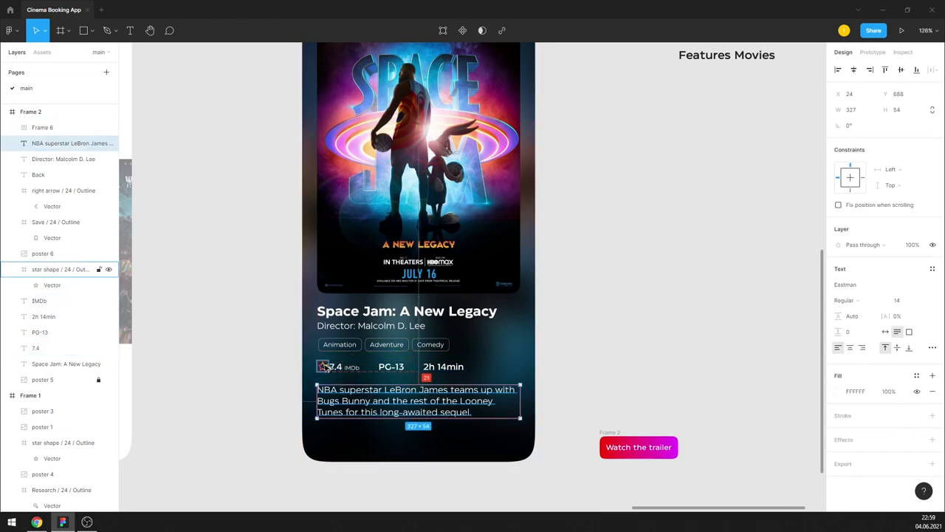
pyautogui.press('Up')
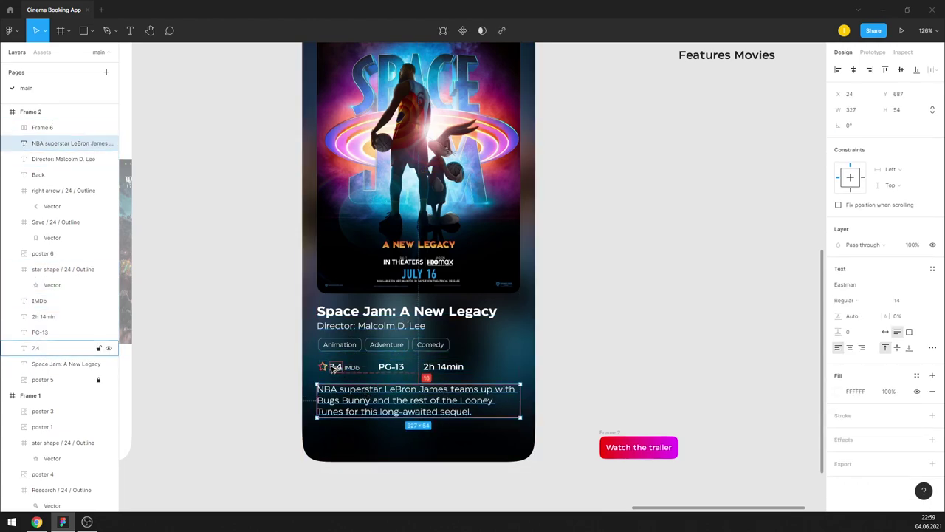
pyautogui.press('Up')
pyautogui.press('Up')
pyautogui.press('Up')
pyautogui.press('Up')
pyautogui.press('Up')
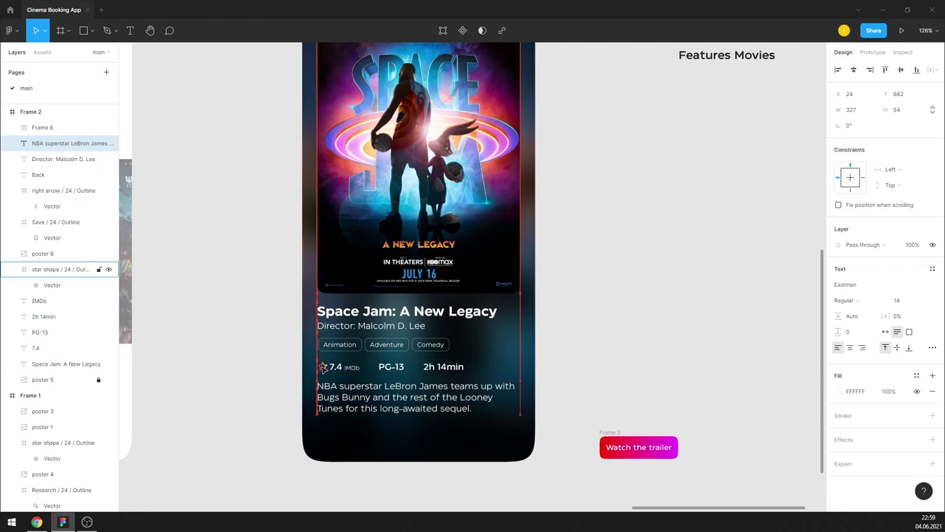
pyautogui.click(587, 310)
# Step: Zoom and scroll around the booking frame to review the tightened info block
pyautogui.scroll(-5, 587, 310)
pyautogui.scroll(4, 491, 375)
pyautogui.scroll(2, 439, 359)
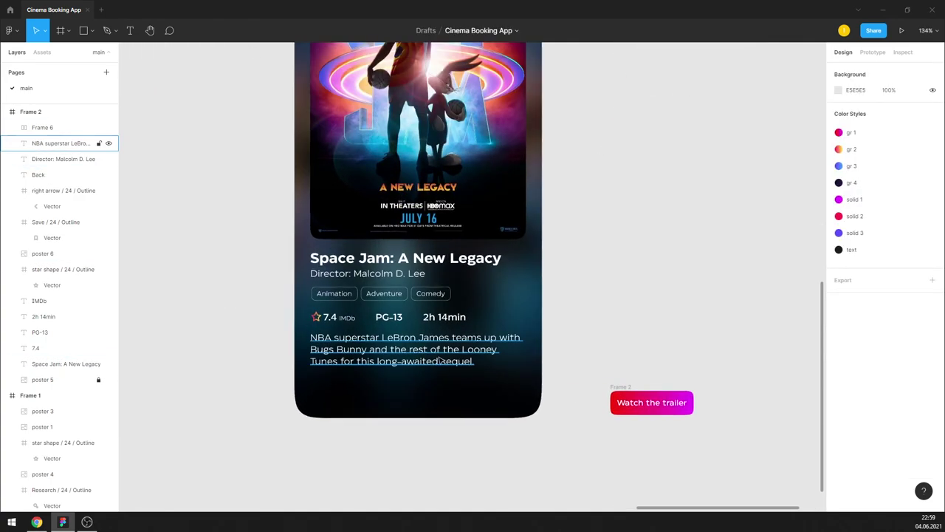
pyautogui.scroll(-2, 439, 360)
pyautogui.scroll(-2, 436, 354)
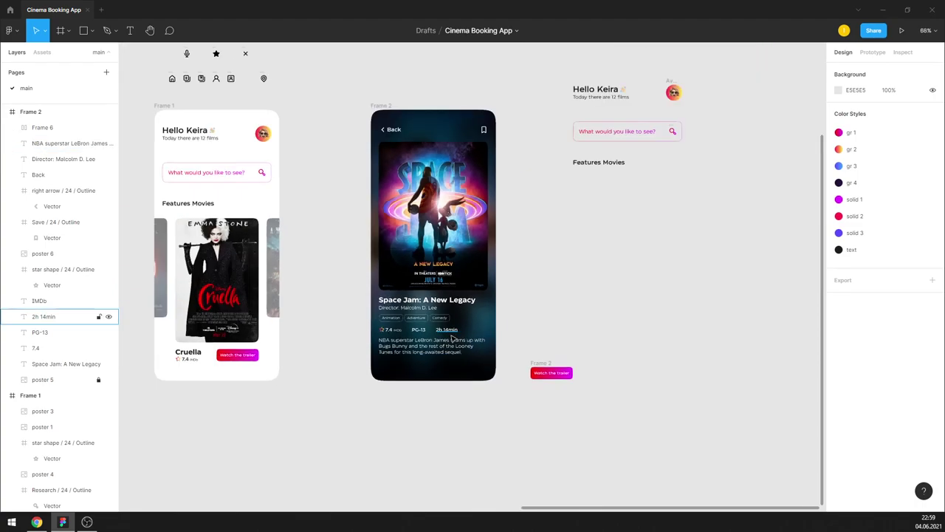
pyautogui.scroll(1, 432, 347)
pyautogui.scroll(1, 443, 340)
pyautogui.scroll(1, 472, 332)
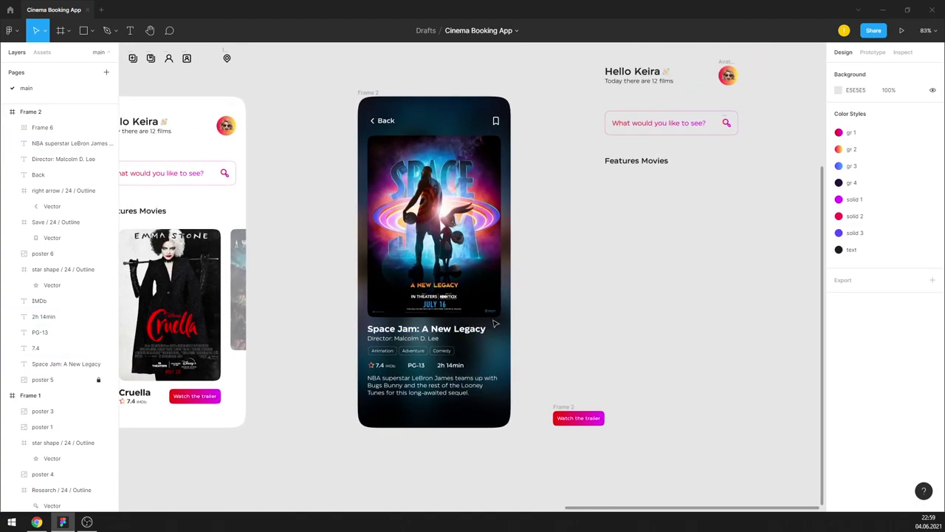
pyautogui.scroll(1, 496, 323)
pyautogui.scroll(2, 495, 323)
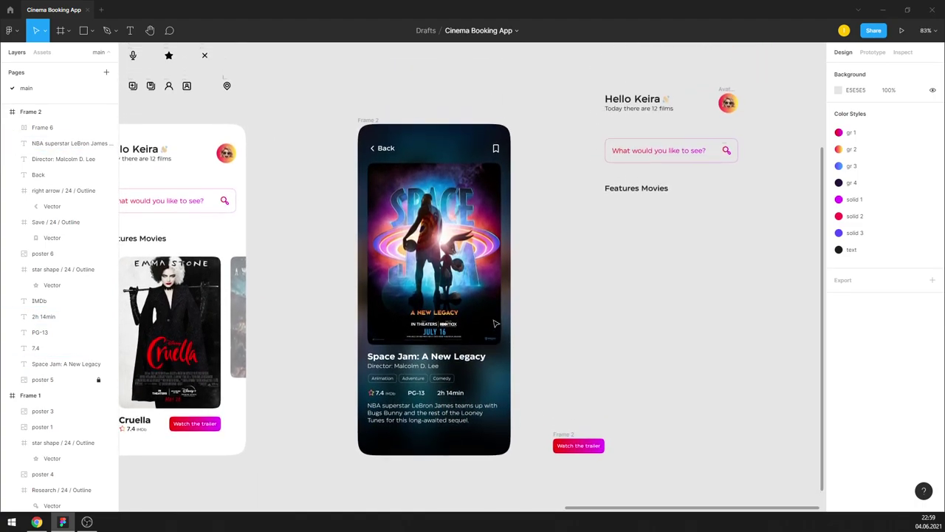
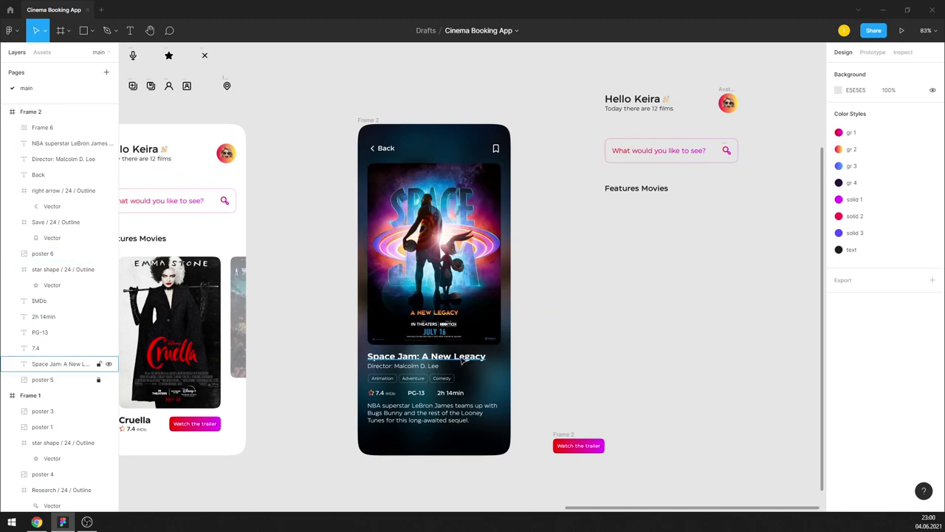
# Step: Copy the Hello Keira heading into the Space Jam header and make it white
pyautogui.moveTo(138, 151); pyautogui.dragTo(433, 149)
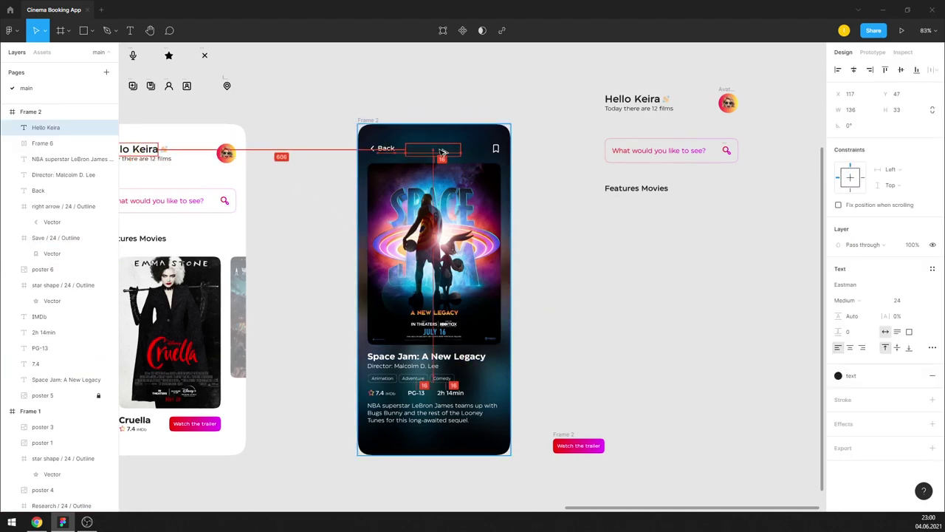
pyautogui.click(932, 375)
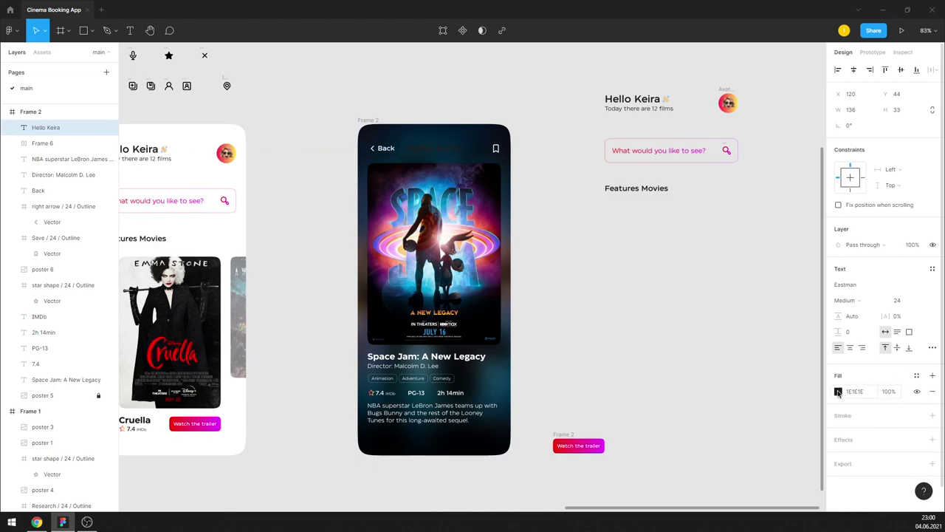
pyautogui.click(838, 391)
pyautogui.click(816, 255)
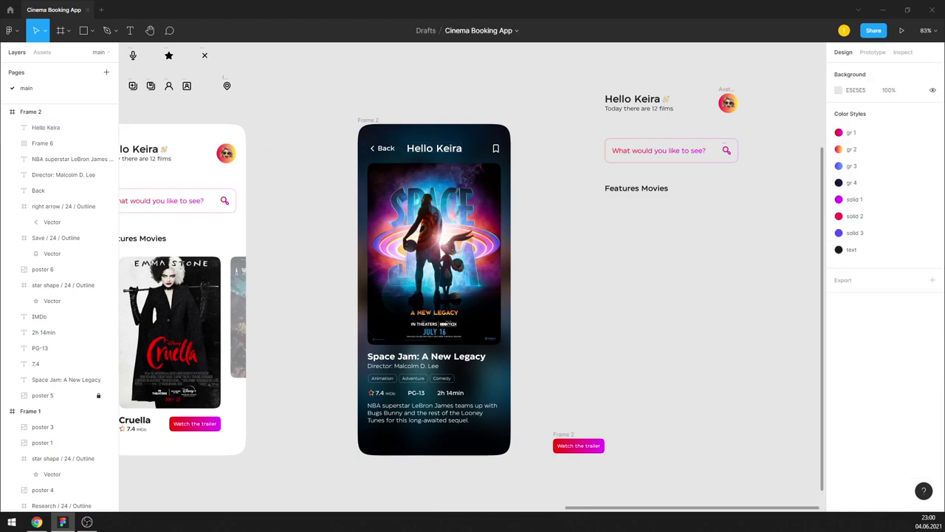
# Step: Retype the copied heading as 'overview' and set its font size to 18
pyautogui.doubleClick(434, 148)
pyautogui.write('overview')
pyautogui.press('Escape')
pyautogui.keyDown('ctrl'); pyautogui.scroll(2, 417, 141); pyautogui.keyUp('ctrl')
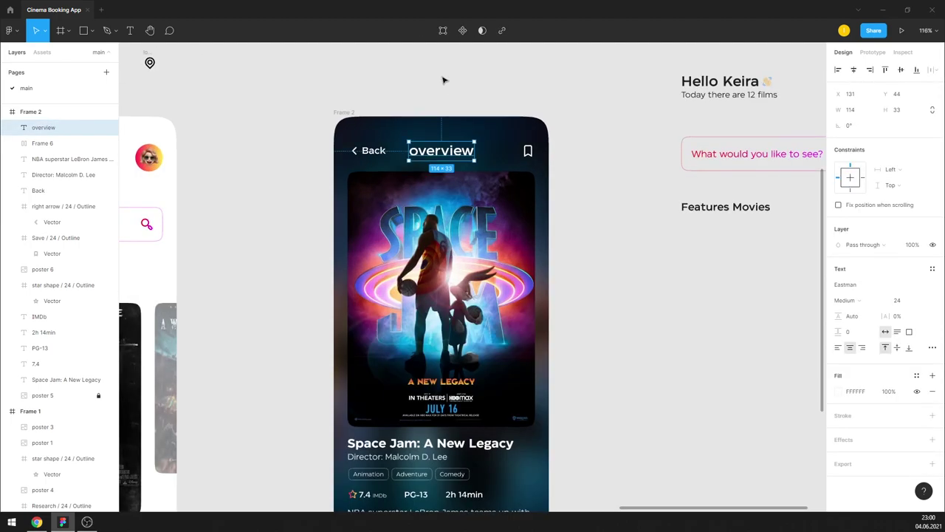
pyautogui.scroll(3, 444, 80)
pyautogui.click(903, 301)
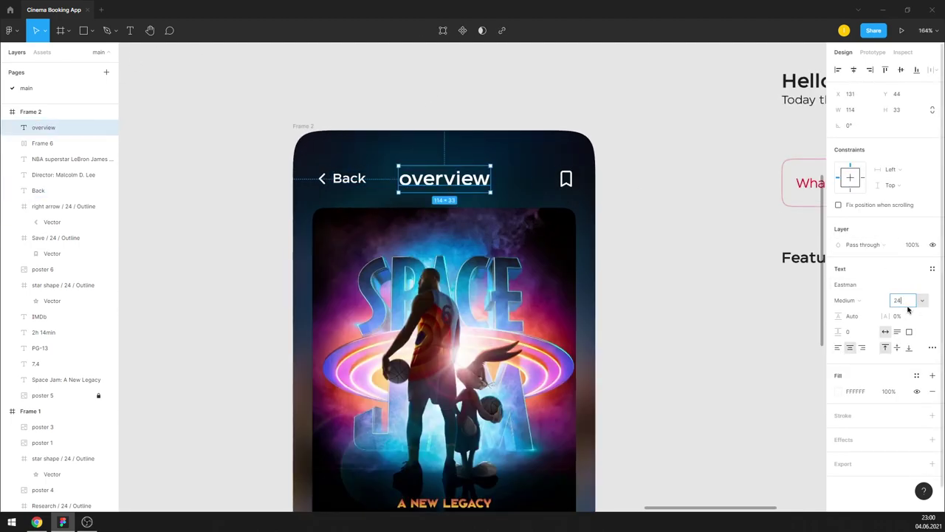
pyautogui.write('18')
pyautogui.press('Return')
# Step: Capitalise the title to 'Overview' and centre it between Back and the bookmark
pyautogui.doubleClick(430, 174)
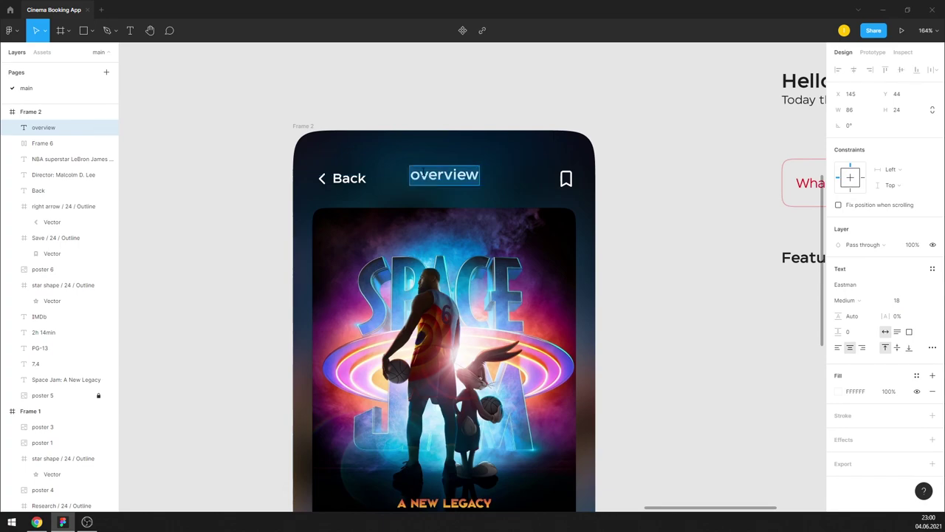
pyautogui.write('O')
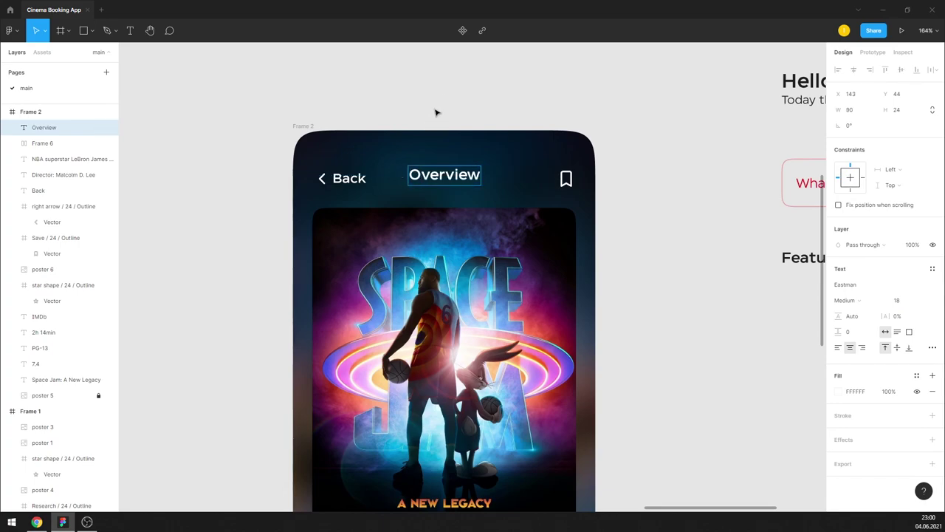
pyautogui.click(435, 113)
pyautogui.moveTo(450, 174); pyautogui.dragTo(438, 176)
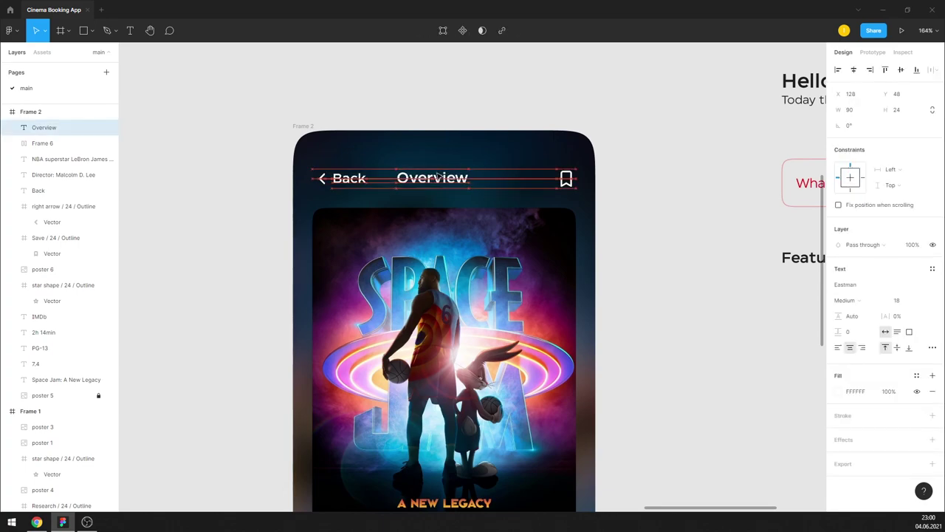
pyautogui.click(854, 70)
pyautogui.click(635, 150)
pyautogui.hotkey('shift', '1')
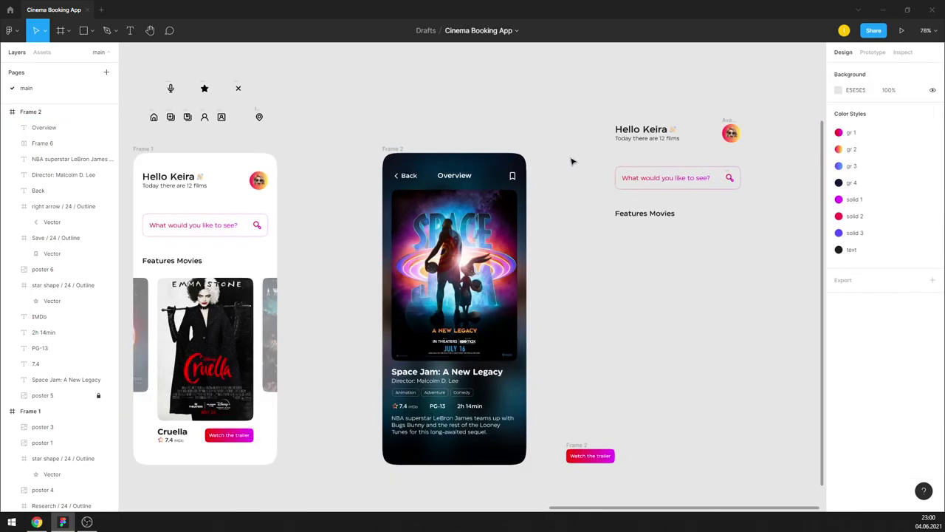
pyautogui.scroll(-3, 517, 258)
pyautogui.keyDown('ctrl'); pyautogui.scroll(1, 488, 316); pyautogui.keyUp('ctrl')
pyautogui.keyDown('ctrl'); pyautogui.scroll(1, 488, 316); pyautogui.keyUp('ctrl')
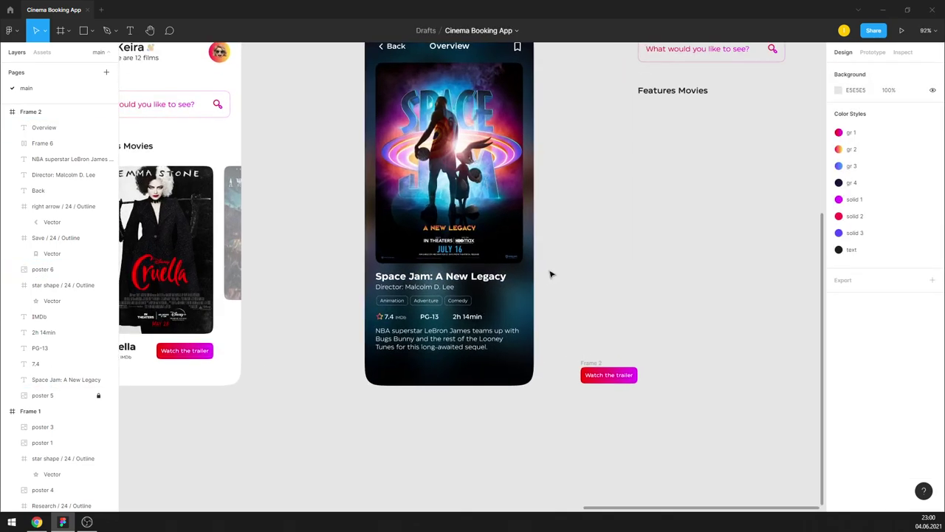
pyautogui.keyDown('ctrl'); pyautogui.scroll(2, 586, 335); pyautogui.keyUp('ctrl')
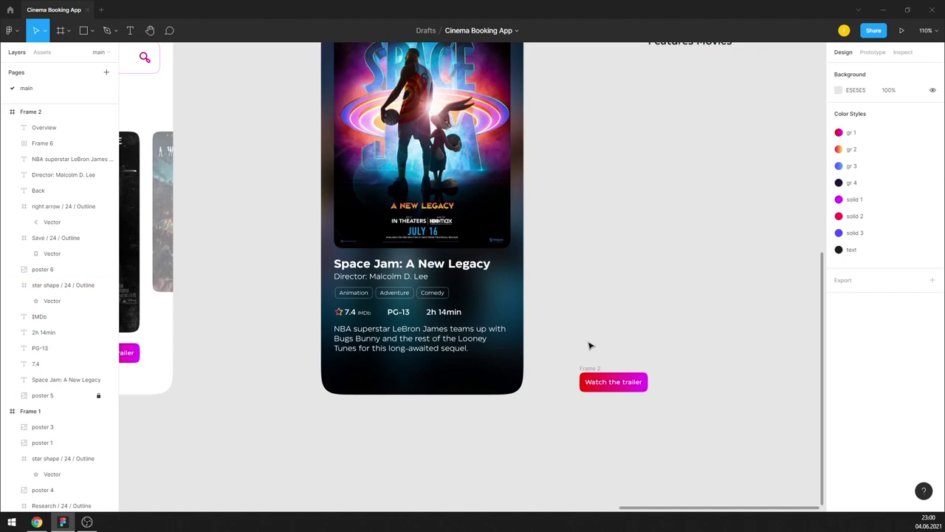
pyautogui.click(484, 350)
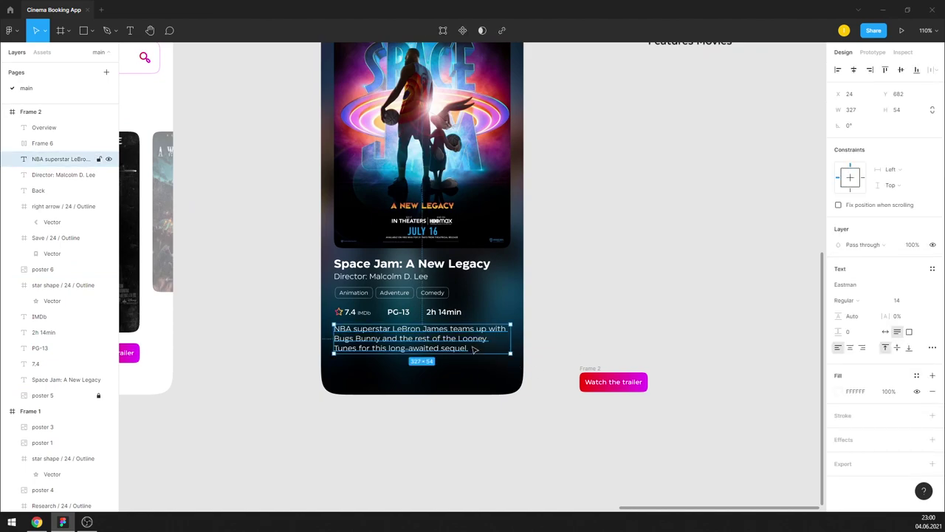
pyautogui.press('Return')
pyautogui.click(898, 301)
pyautogui.write('14')
pyautogui.press('Return')
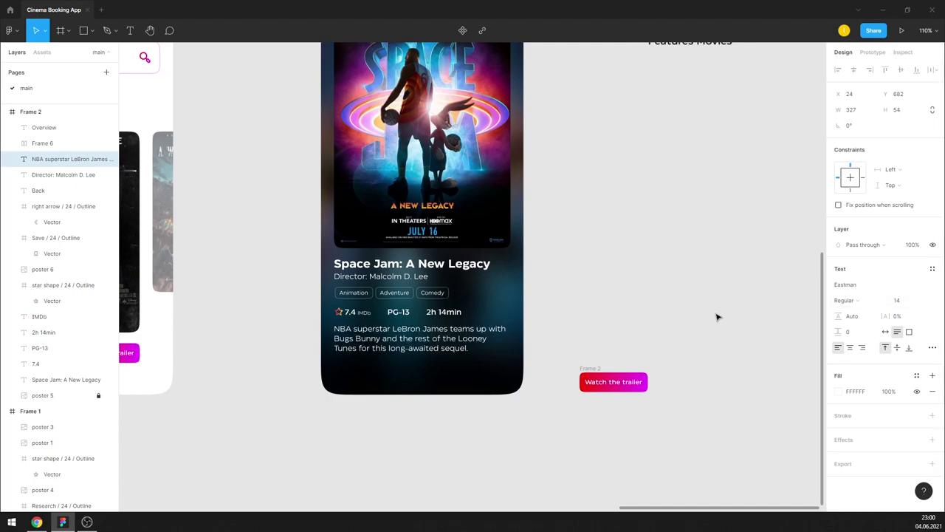
pyautogui.click(620, 328)
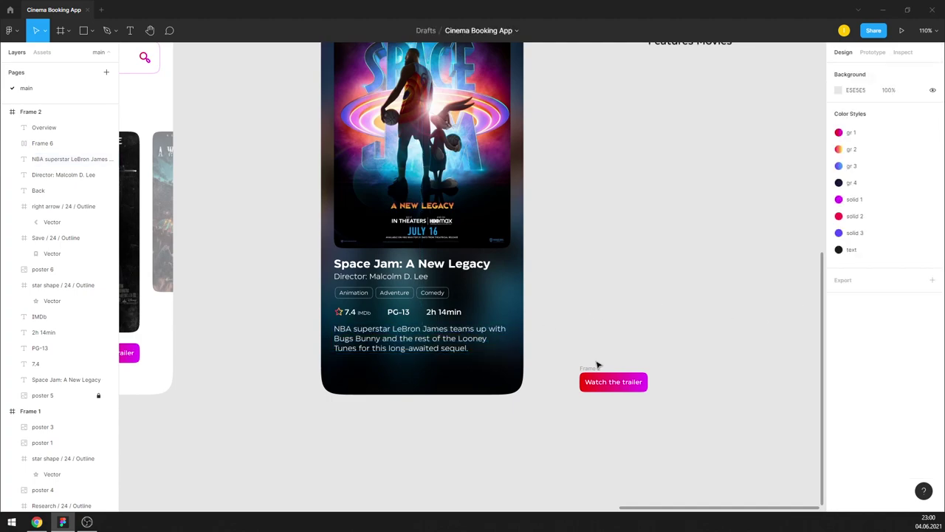
pyautogui.scroll(4, 483, 352)
pyautogui.click(476, 346)
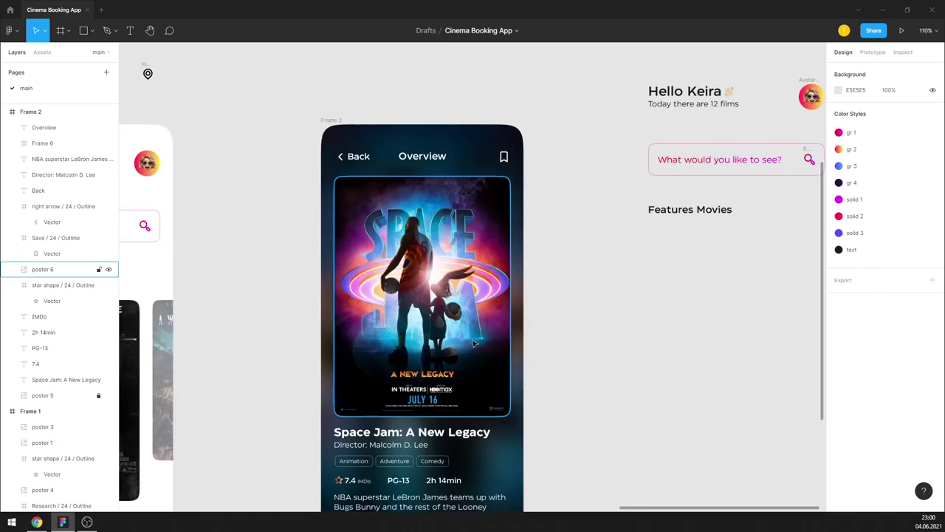
pyautogui.scroll(-3, 465, 286)
pyautogui.click(557, 282)
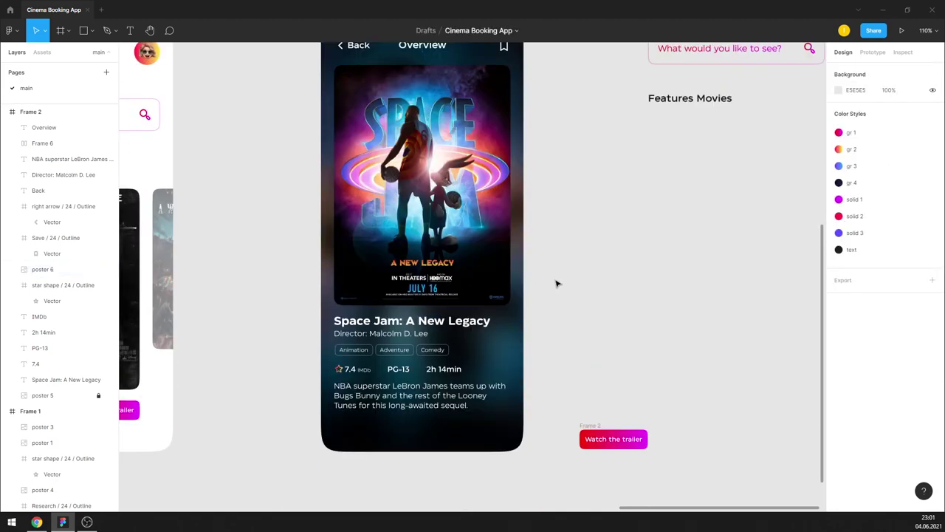
pyautogui.scroll(1, 525, 314)
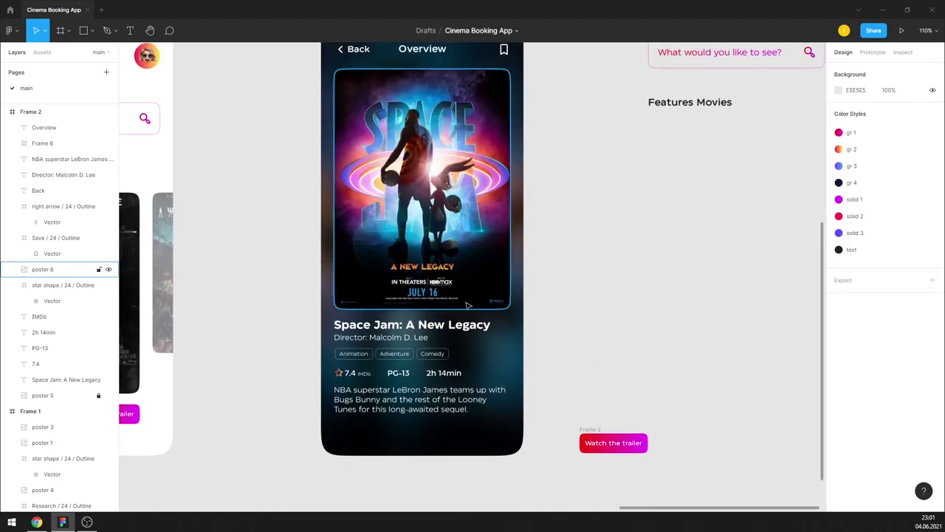
pyautogui.scroll(-1, 572, 372)
# Step: Move the Watch the trailer button under the Space Jam description, widen it, and centre its label
pyautogui.moveTo(589, 397); pyautogui.dragTo(342, 387)
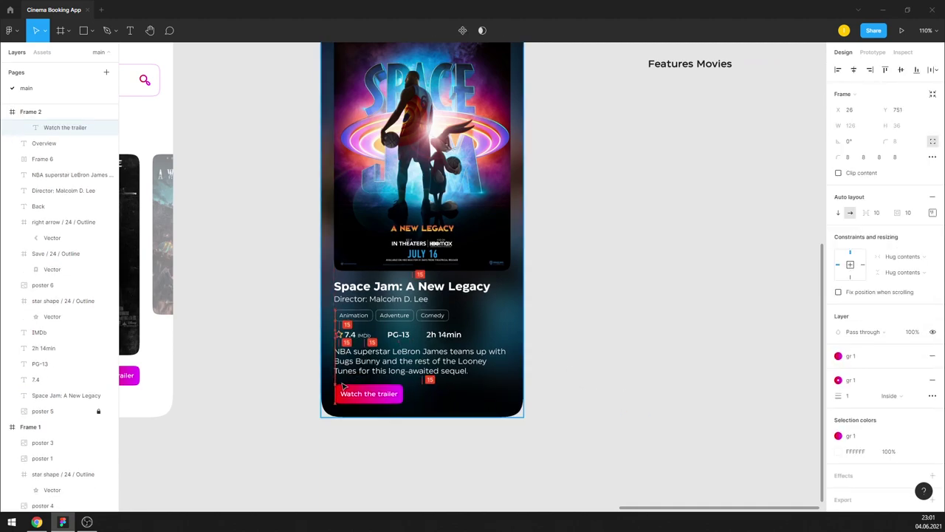
pyautogui.moveTo(403, 392); pyautogui.dragTo(510, 387)
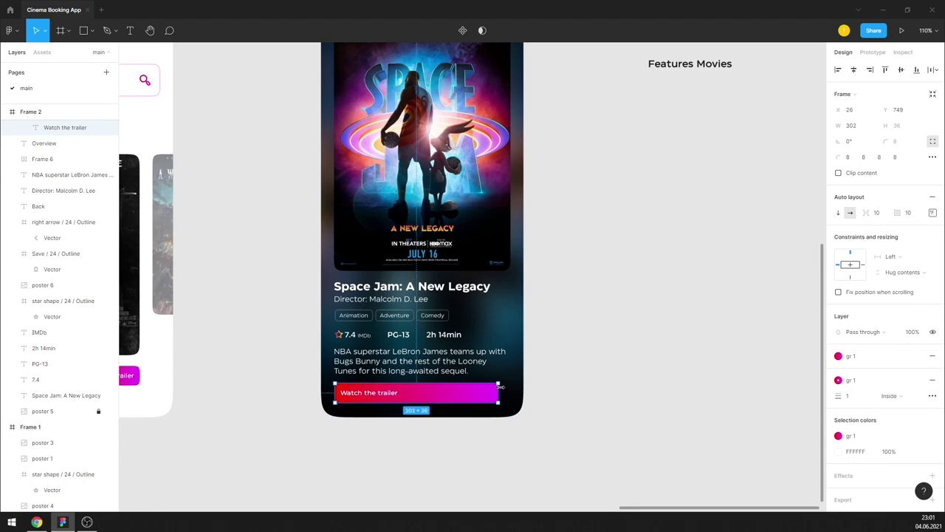
pyautogui.doubleClick(381, 394)
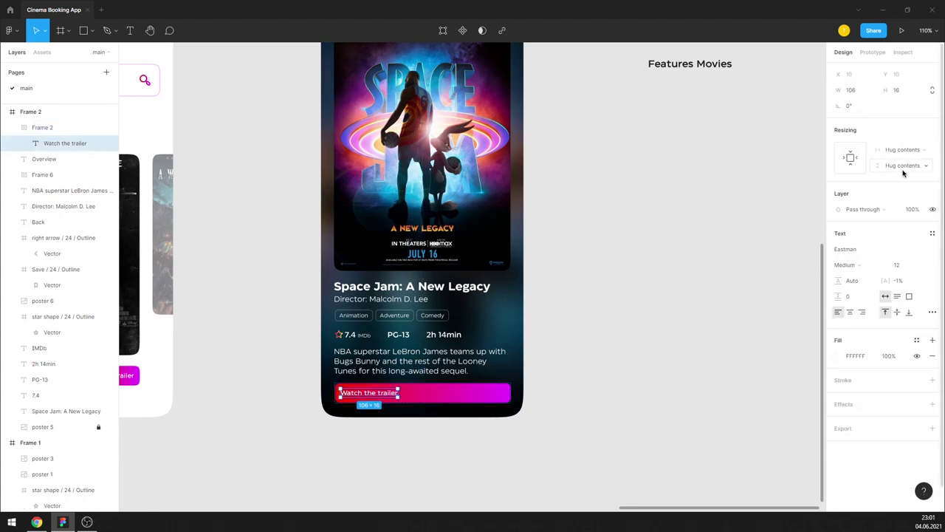
pyautogui.click(481, 399)
pyautogui.click(932, 212)
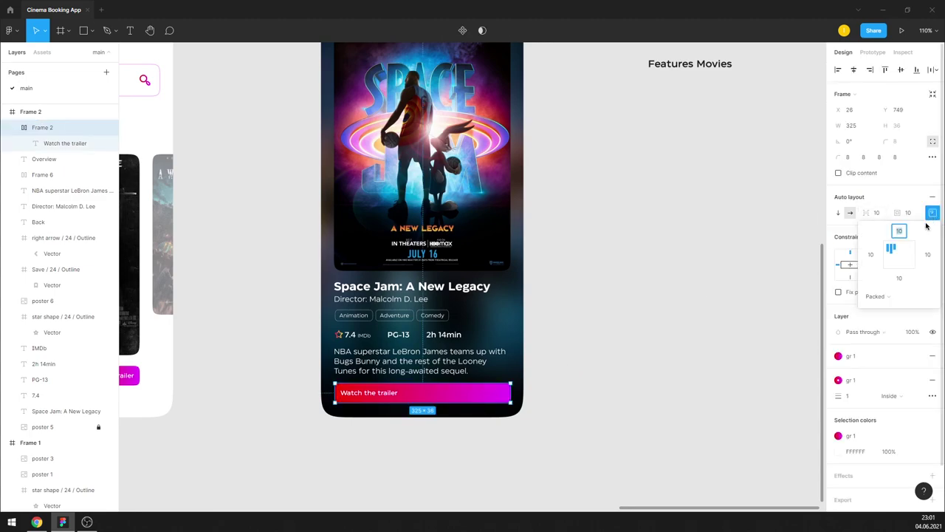
pyautogui.click(900, 255)
pyautogui.click(761, 319)
# Step: Resize the trailer button, trying height 80, and set its width to 327
pyautogui.click(488, 407)
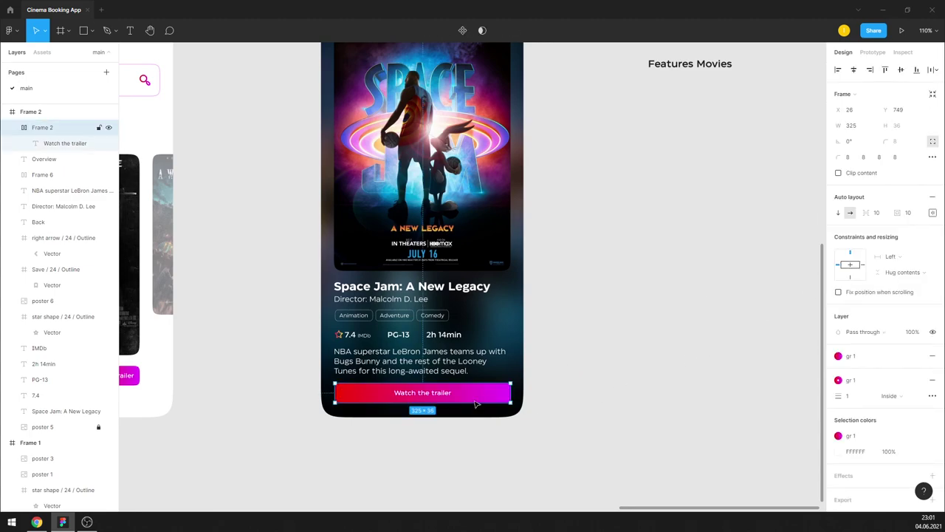
pyautogui.moveTo(475, 403); pyautogui.dragTo(466, 409)
pyautogui.click(901, 127)
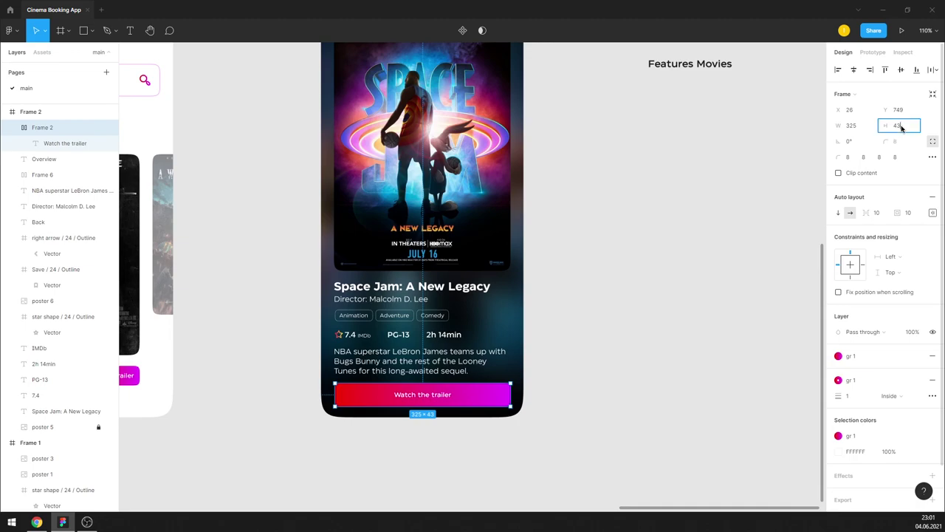
pyautogui.write('80')
pyautogui.press('Return')
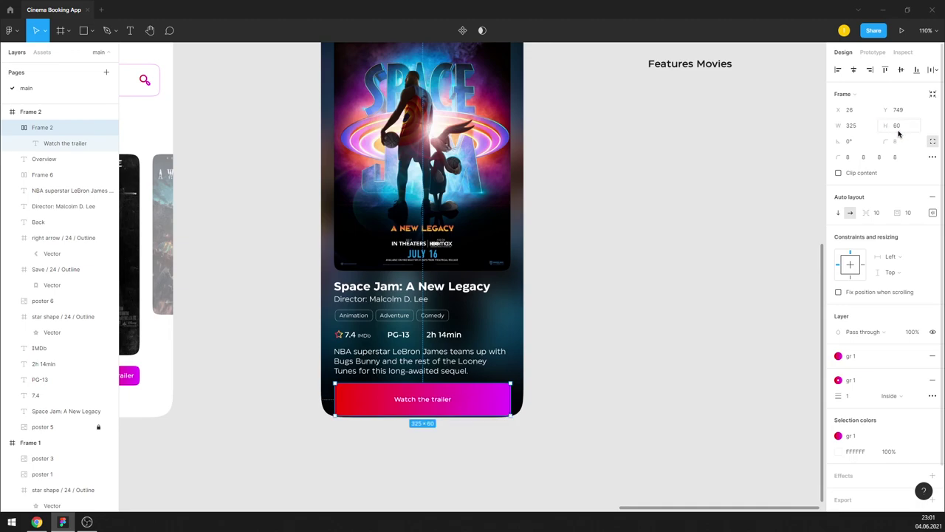
pyautogui.press('alt')
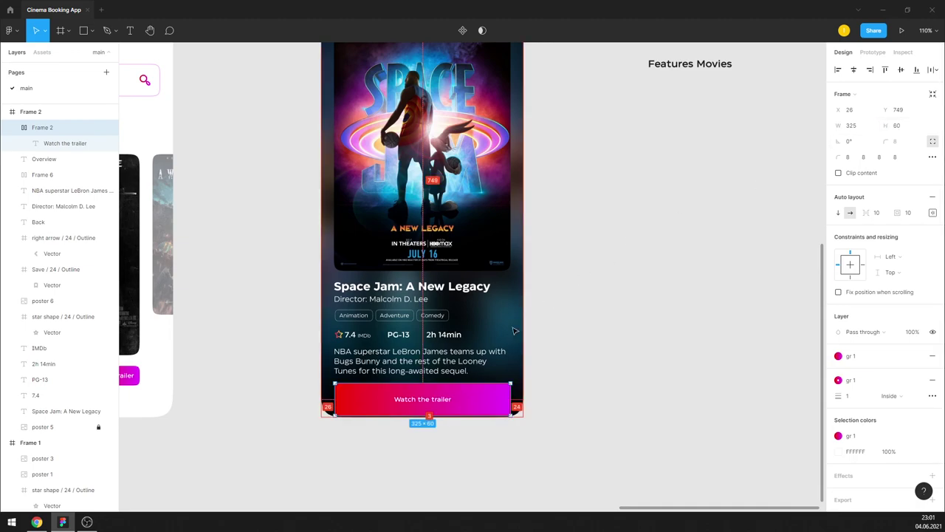
pyautogui.click(861, 126)
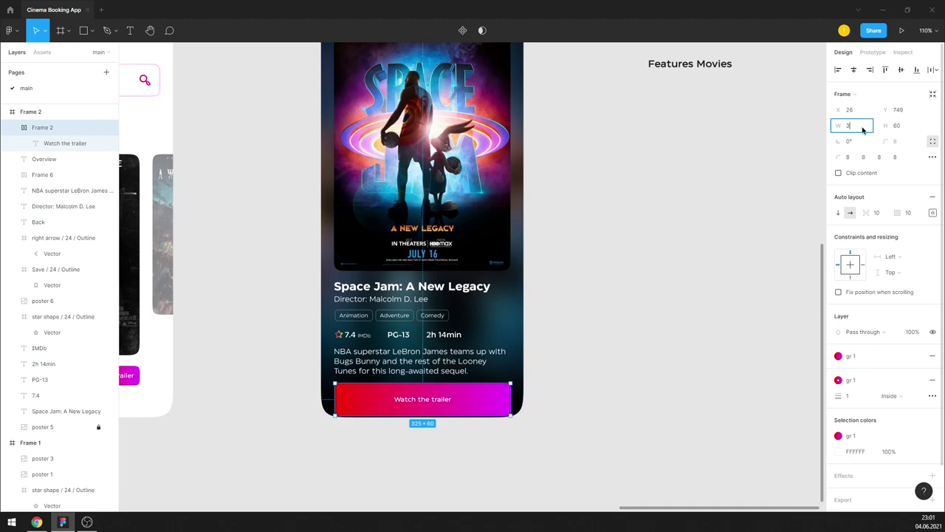
pyautogui.write('27')
pyautogui.press('Return')
# Step: Settle the trailer button's height at 55, then select its label text
pyautogui.click(901, 129)
pyautogui.write('50')
pyautogui.press('Return')
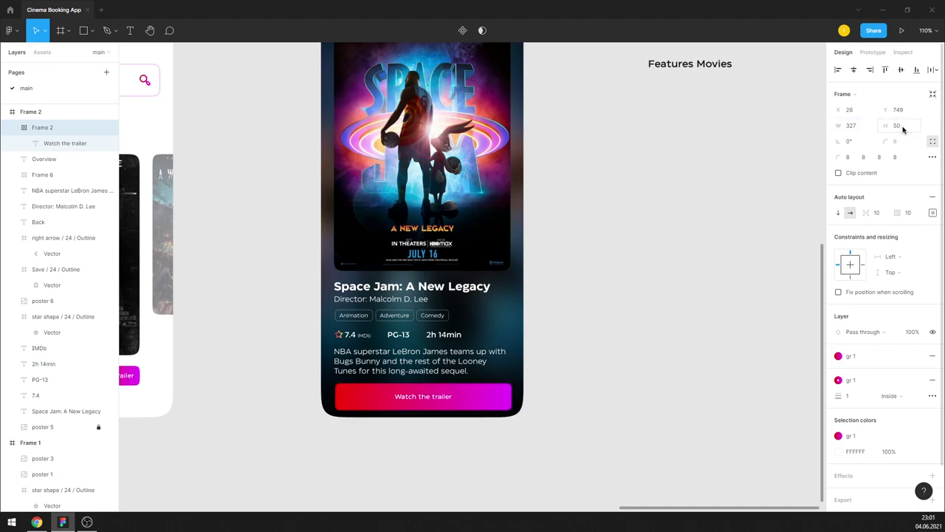
pyautogui.click(901, 126)
pyautogui.write('55')
pyautogui.press('Return')
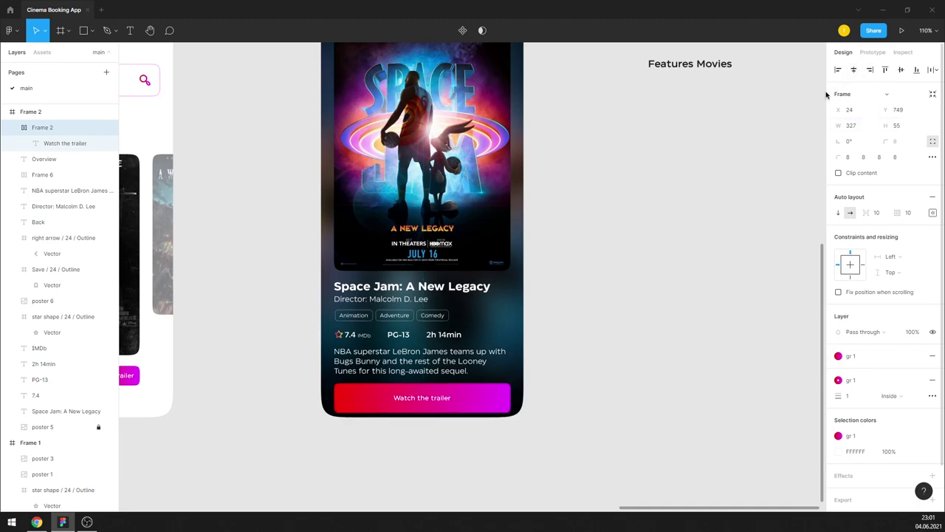
pyautogui.press('Escape')
pyautogui.doubleClick(425, 397)
# Step: Set the button label to font size 18 with 0% letter spacing
pyautogui.click(896, 264)
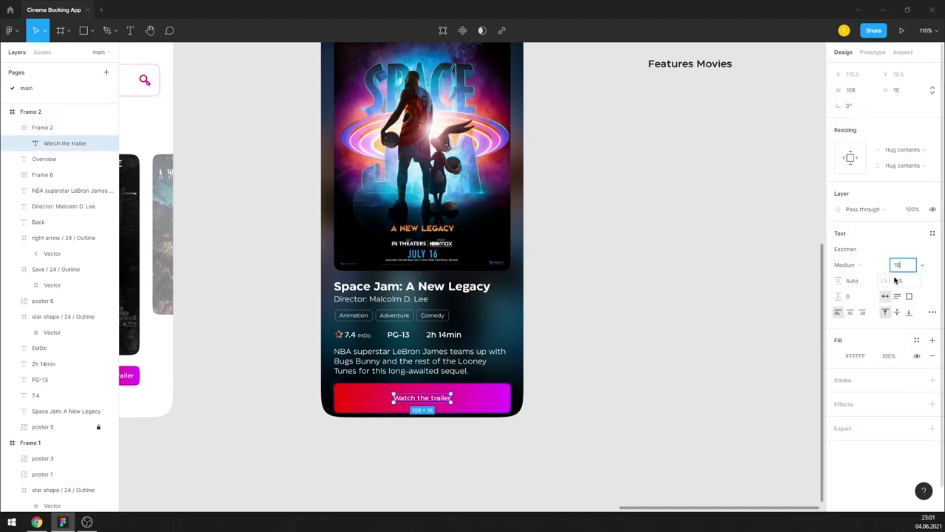
pyautogui.write('18')
pyautogui.press('Return')
pyautogui.click(901, 281)
pyautogui.write('0')
pyautogui.press('Return')
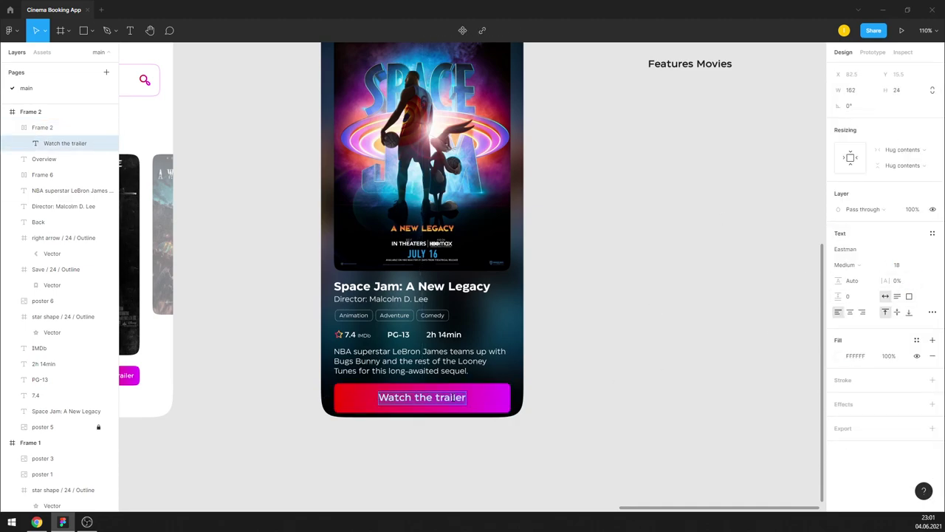
# Step: Retype the label as 'Buy ticket' and zoom out to view all frames
pyautogui.write('B')
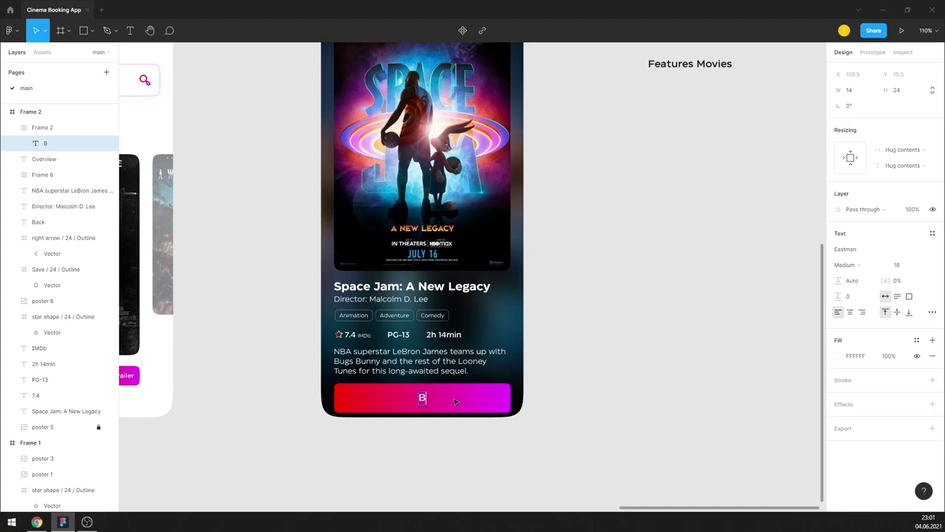
pyautogui.write('uy')
pyautogui.write(' ticket')
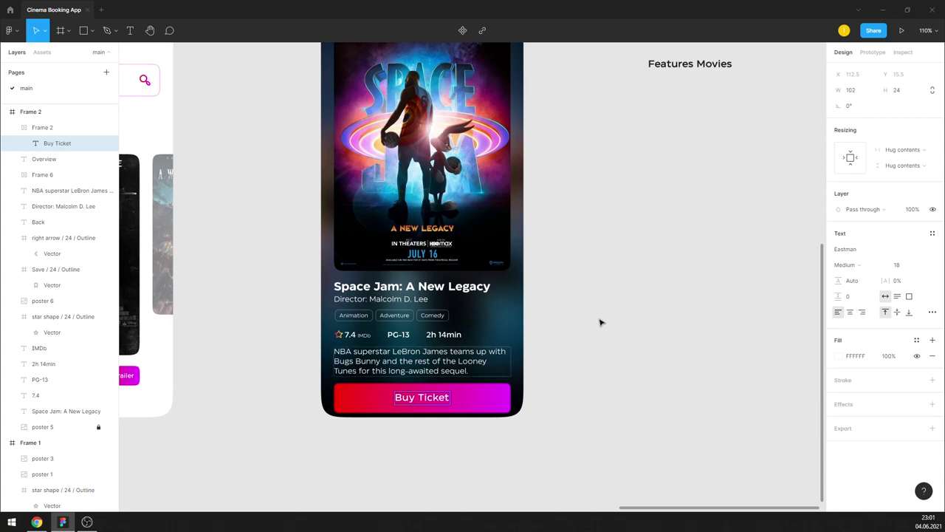
pyautogui.press('Escape')
pyautogui.press('Escape')
pyautogui.hotkey('shift', '1')
pyautogui.keyDown('ctrl'); pyautogui.scroll(5, 495, 299); pyautogui.keyUp('ctrl')
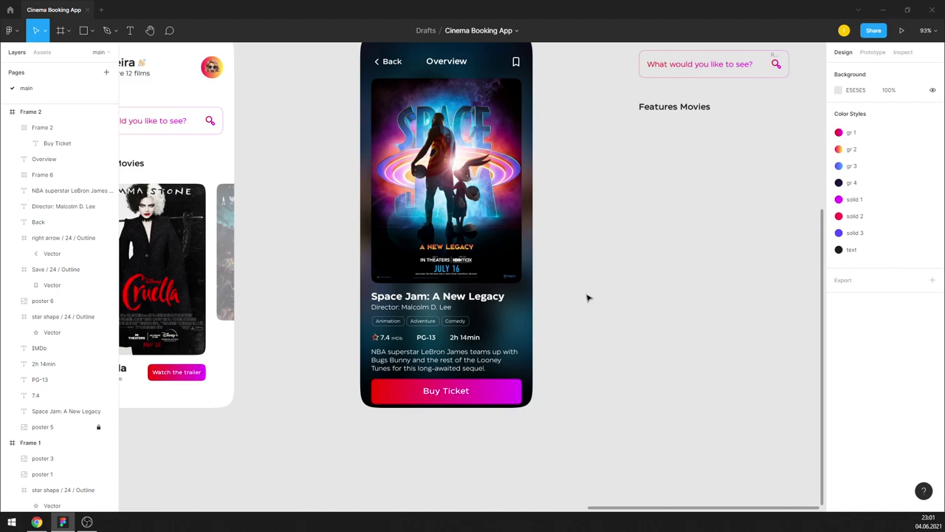
# Step: Shrink the Space Jam poster and nudge the title, director, tags, rating and description upward
pyautogui.scroll(1, 588, 298)
pyautogui.click(517, 278)
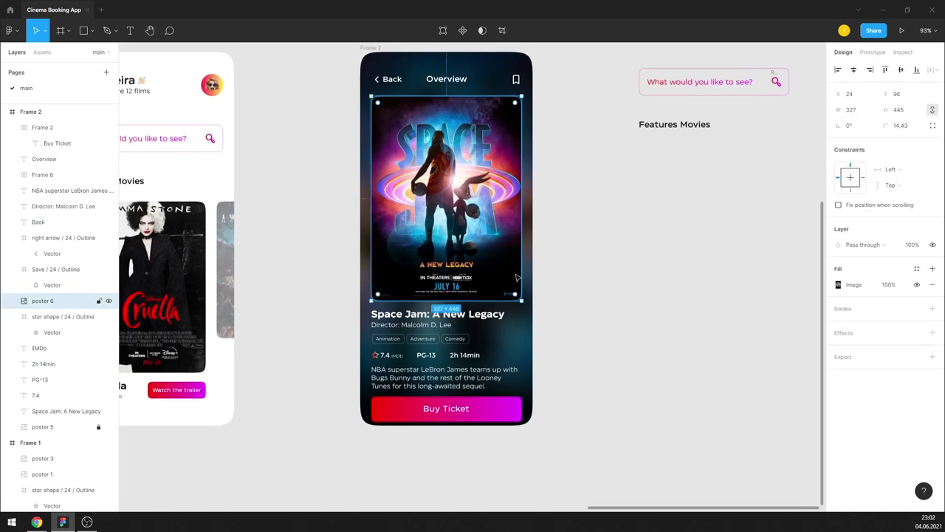
pyautogui.moveTo(522, 303); pyautogui.dragTo(499, 271)
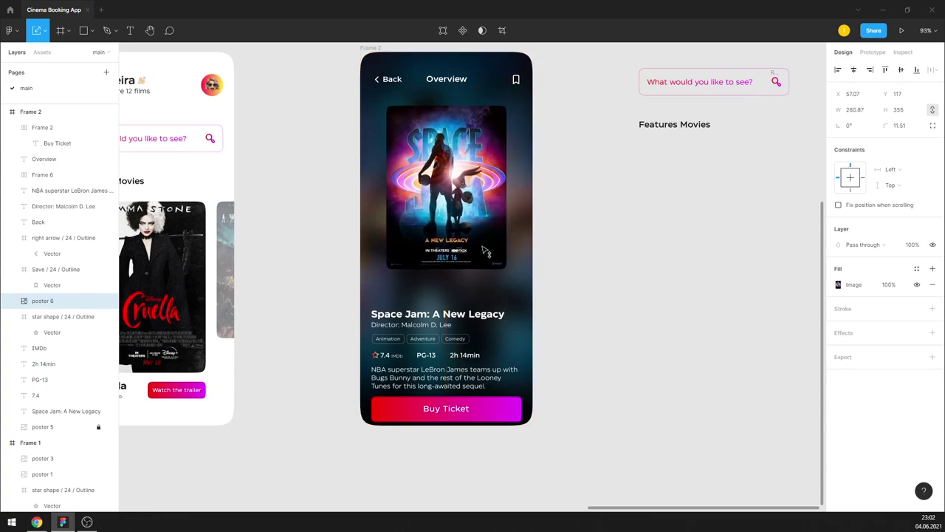
pyautogui.moveTo(526, 397); pyautogui.dragTo(366, 308)
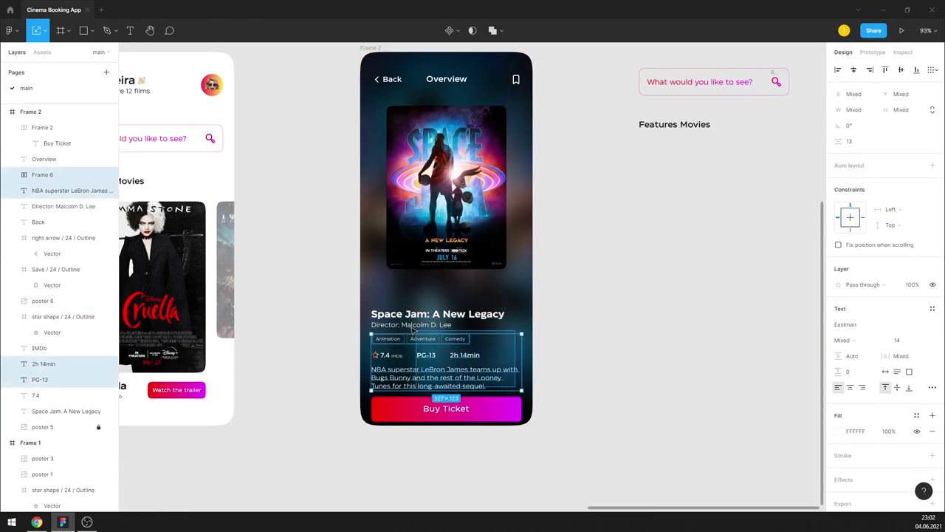
pyautogui.hotkey('shift', 'Up')
pyautogui.hotkey('shift', 'Up')
pyautogui.hotkey('shift', 'Up')
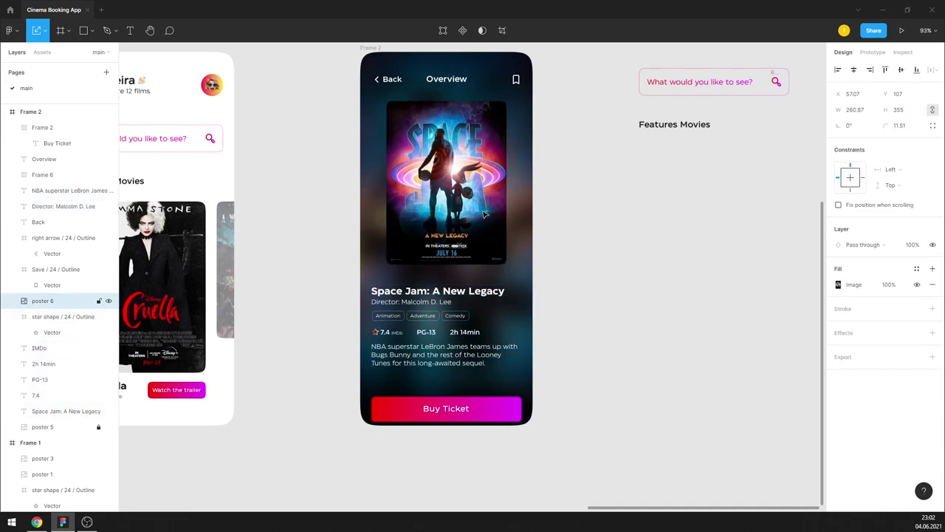
pyautogui.click(571, 280)
pyautogui.click(494, 399)
pyautogui.hotkey('shift', 'Up')
pyautogui.hotkey('shift', 'Up')
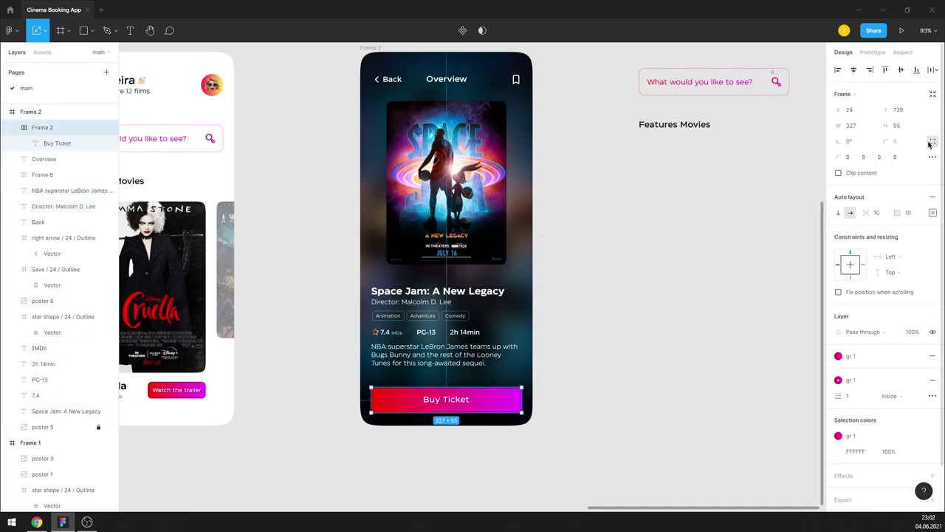
# Step: Give the Buy Ticket button a corner radius of 12
pyautogui.click(748, 237)
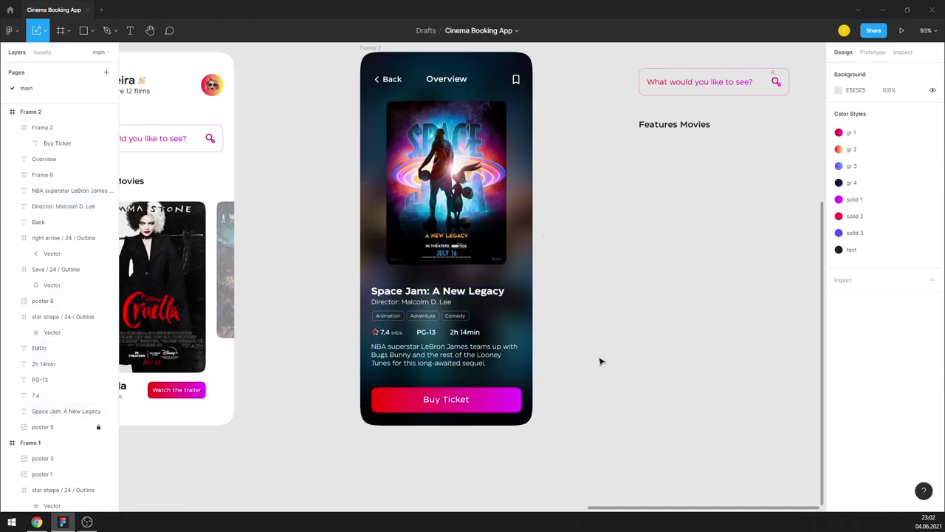
pyautogui.click(514, 399)
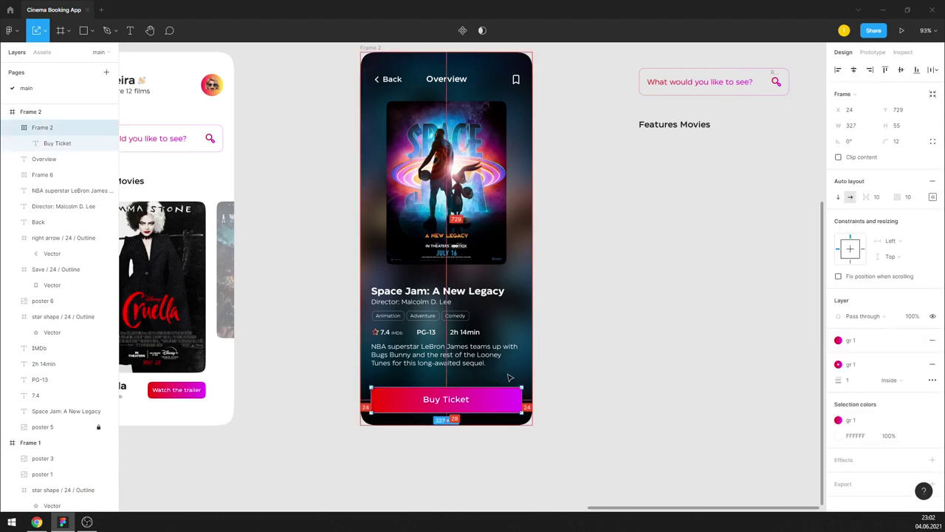
pyautogui.click(585, 349)
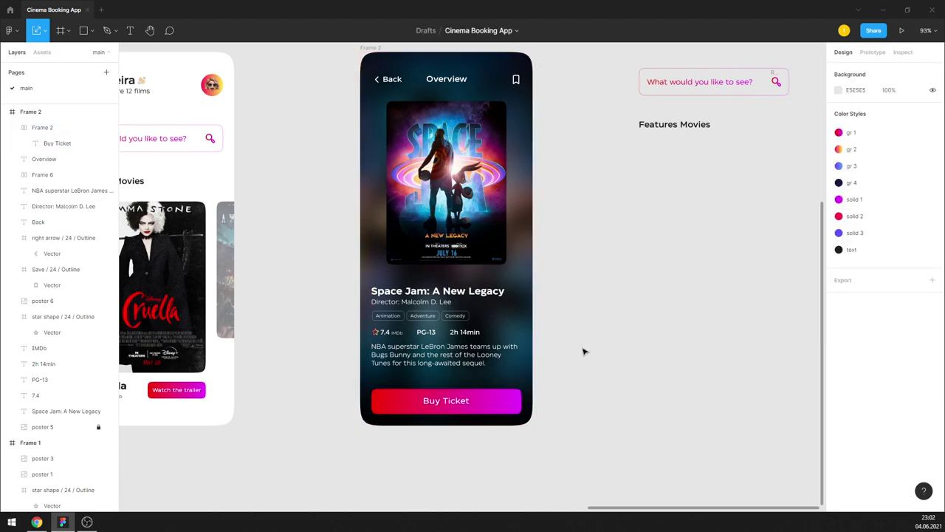
pyautogui.click(511, 398)
pyautogui.click(601, 373)
pyautogui.click(514, 399)
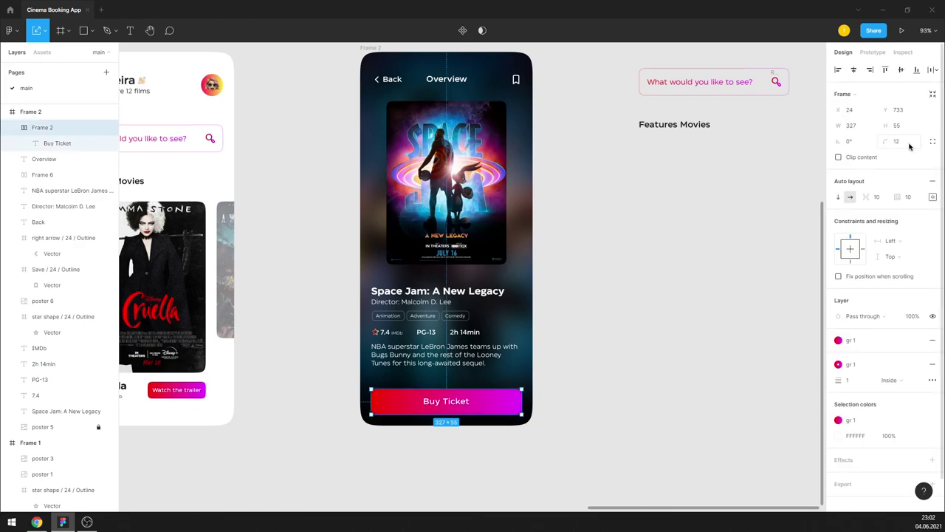
pyautogui.click(643, 328)
# Step: Delete the stray search bar and heading lying beside the frame
pyautogui.scroll(3, 656, 300)
pyautogui.moveTo(640, 274)
pyautogui.mouseDown()
pyautogui.moveTo(756, 162)
pyautogui.moveTo(799, 84)
pyautogui.mouseUp()
pyautogui.press('Delete')
# Step: Change the Space Jam description paragraph's font weight to Light, after briefly trying Offset
pyautogui.scroll(-2, 568, 185)
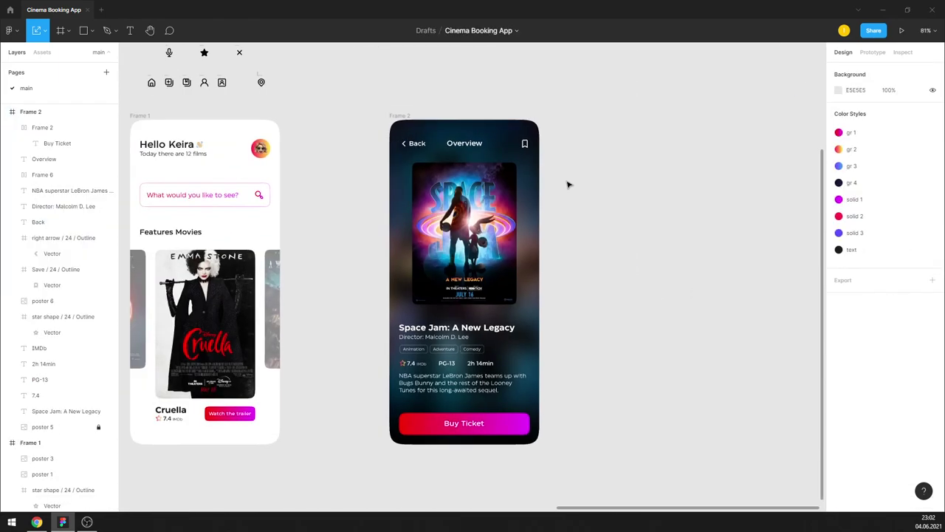
pyautogui.scroll(3, 568, 185)
pyautogui.scroll(-1, 504, 406)
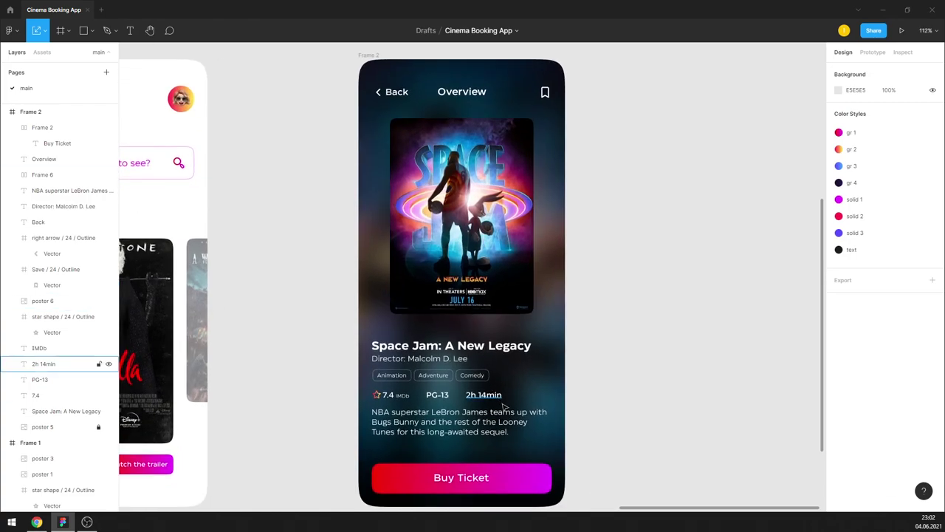
pyautogui.moveTo(505, 414)
pyautogui.mouseDown()
pyautogui.moveTo(508, 424)
pyautogui.moveTo(389, 336)
pyautogui.mouseUp()
pyautogui.click(296, 332)
pyautogui.click(70, 190)
pyautogui.click(857, 302)
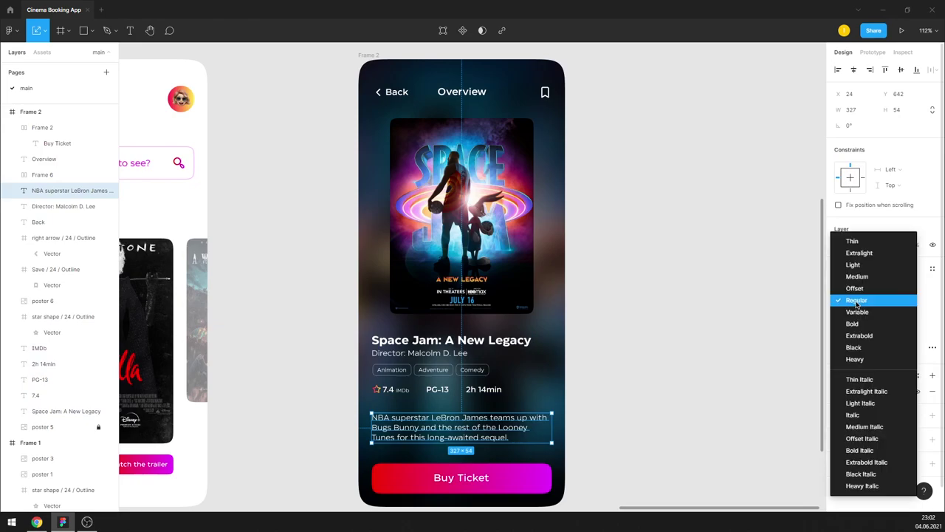
pyautogui.click(869, 288)
pyautogui.click(865, 299)
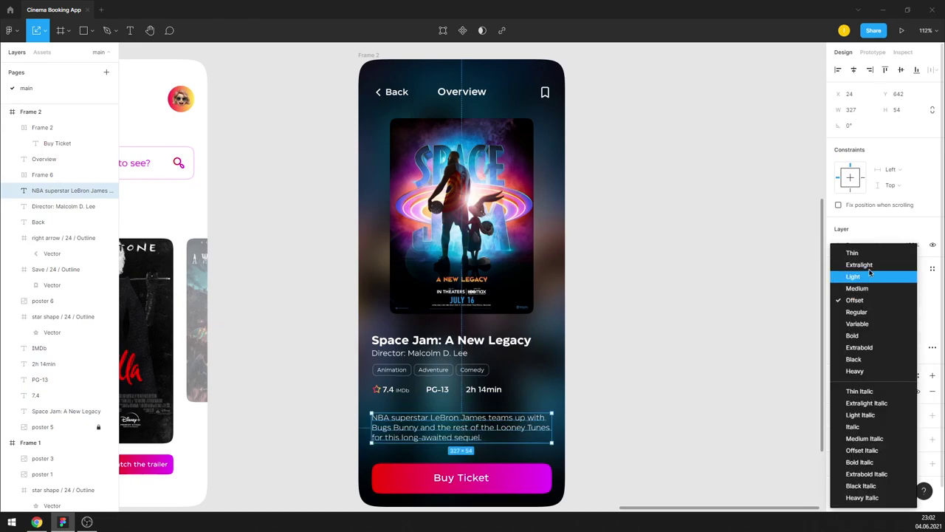
pyautogui.click(868, 275)
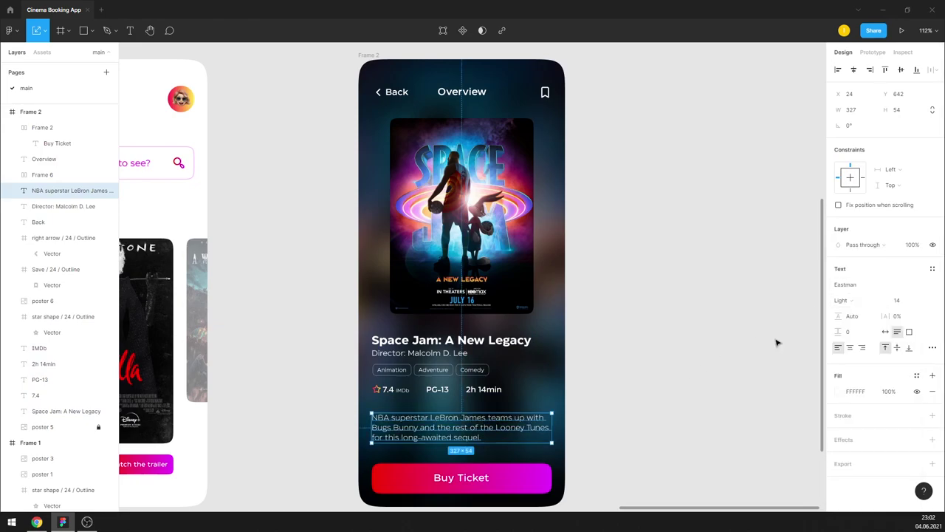
# Step: Set the description's font size to 13
pyautogui.click(896, 300)
pyautogui.write('13')
pyautogui.press('Return')
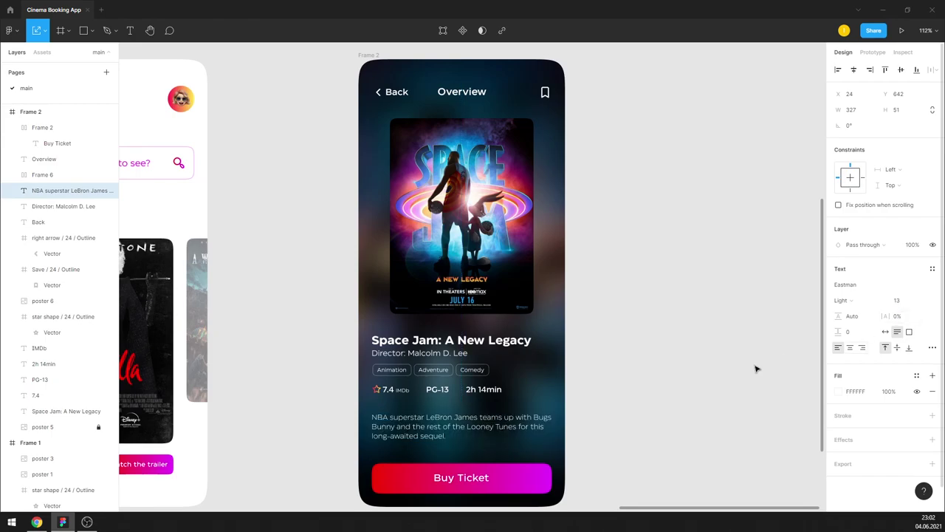
pyautogui.press('Return')
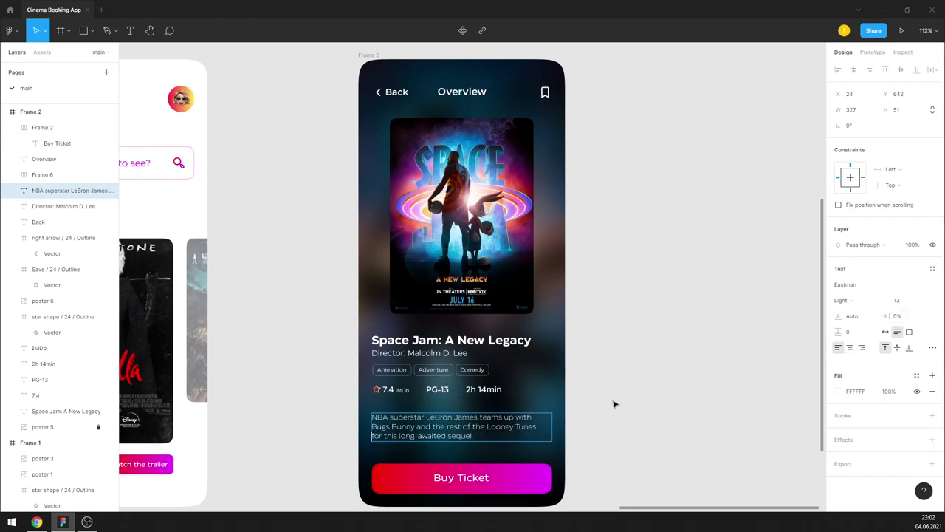
pyautogui.click(614, 404)
pyautogui.scroll(-3, 583, 314)
# Step: Move Frame 2 further left and check the Buy Ticket button and label
pyautogui.scroll(1, 603, 313)
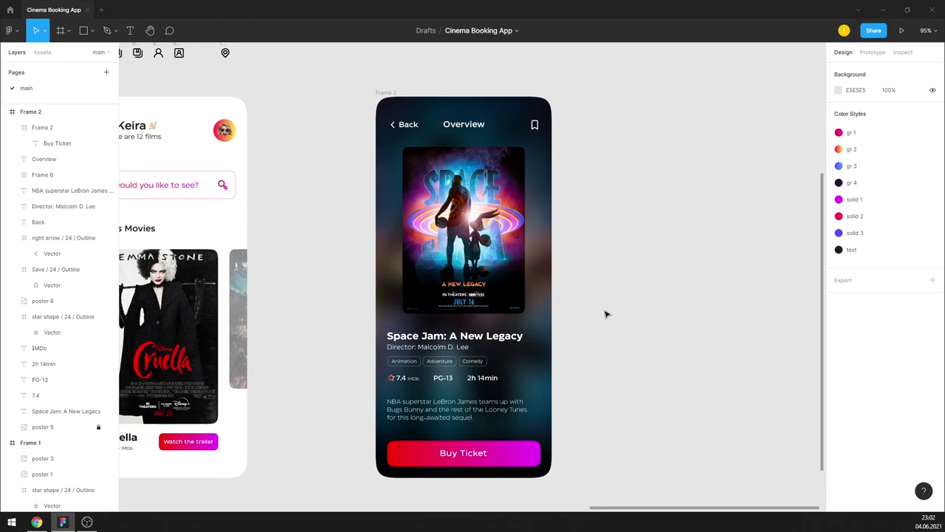
pyautogui.scroll(1, 598, 331)
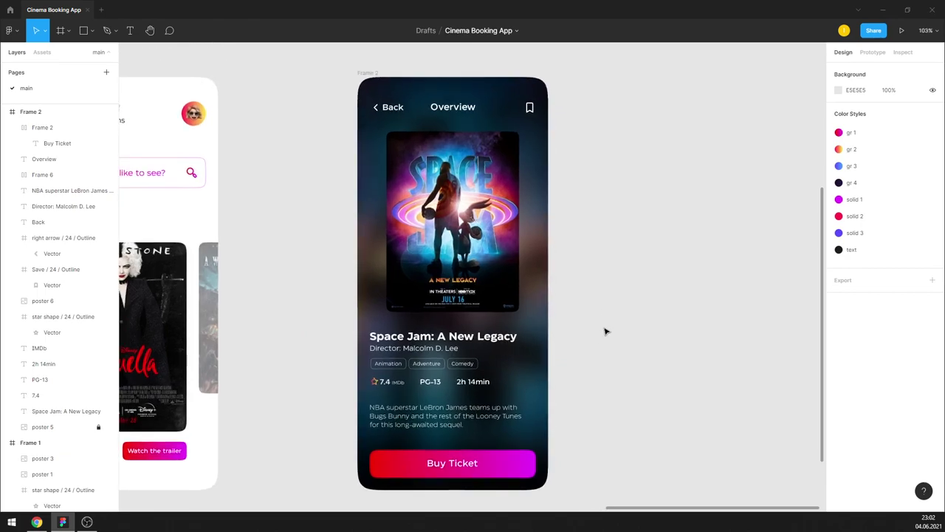
pyautogui.scroll(-1, 547, 277)
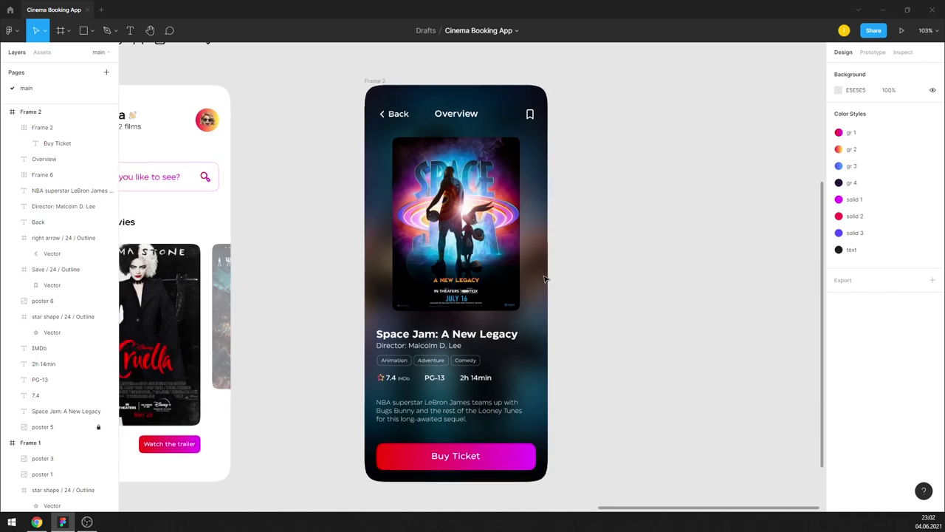
pyautogui.scroll(-1, 559, 282)
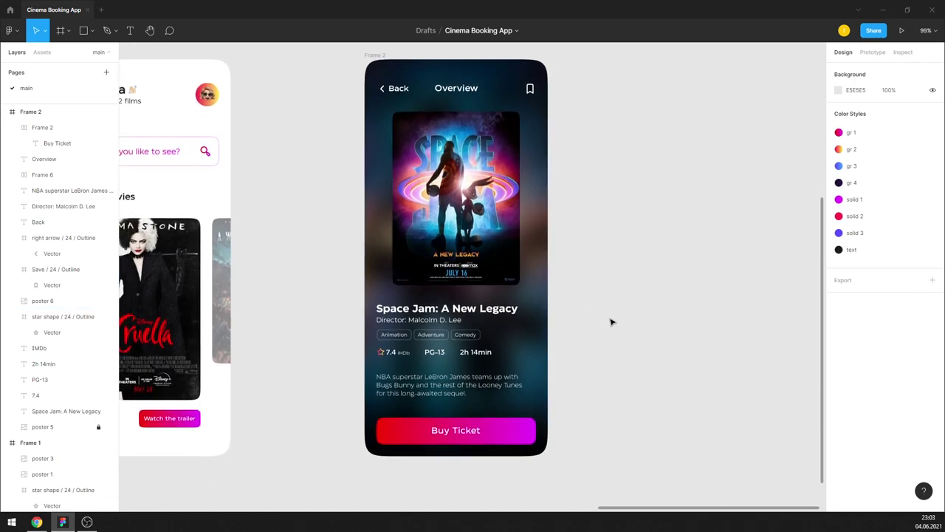
pyautogui.scroll(-3, 612, 323)
pyautogui.moveTo(431, 127); pyautogui.dragTo(362, 127)
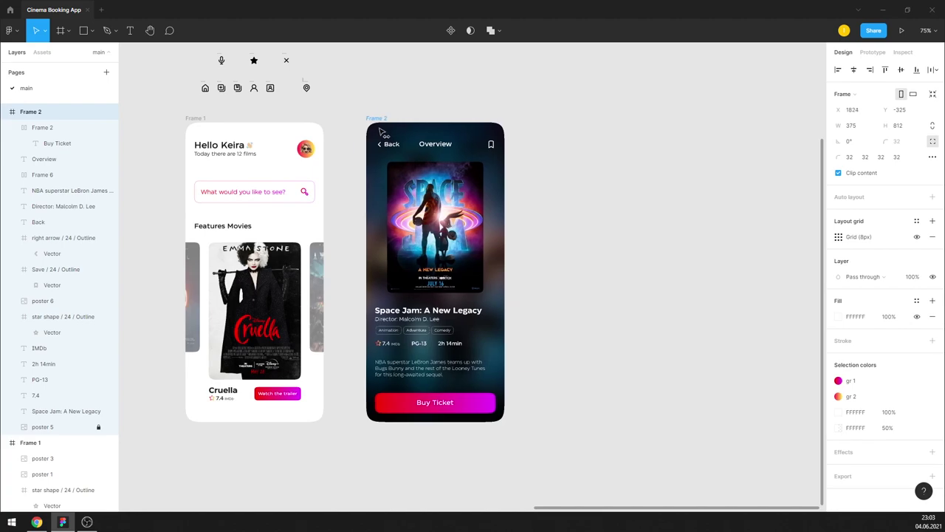
pyautogui.click(595, 202)
pyautogui.click(472, 353)
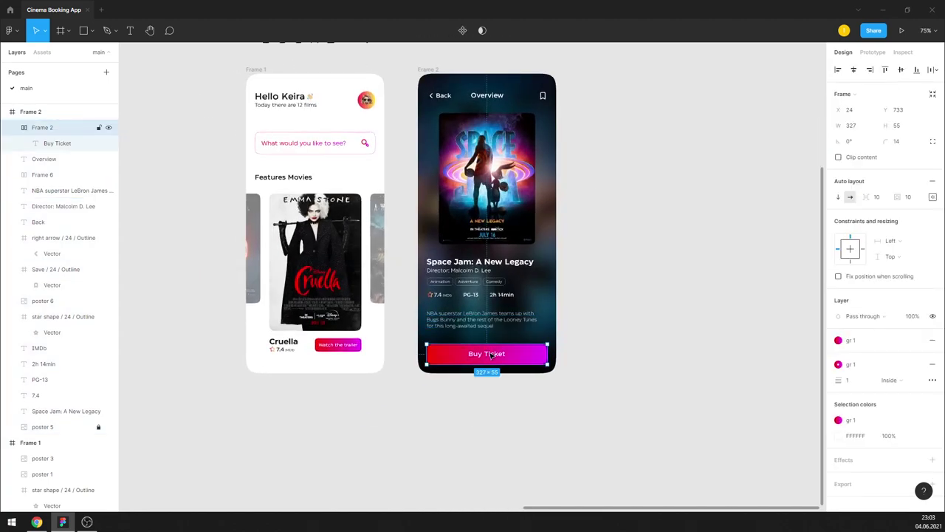
pyautogui.doubleClick(487, 353)
pyautogui.click(686, 311)
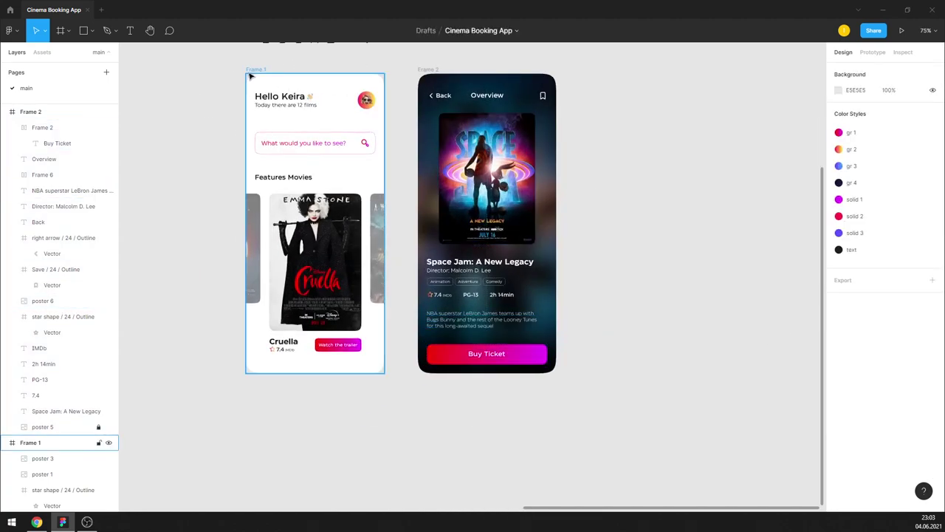
# Step: Try the gr 1 gradient on Frame 1's fill, then undo it to keep white
pyautogui.click(307, 81)
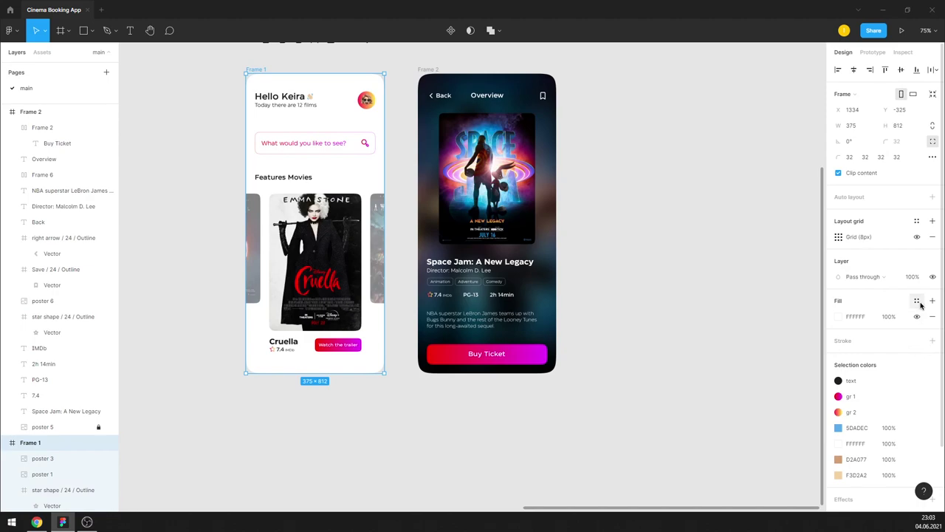
pyautogui.click(917, 301)
pyautogui.click(893, 360)
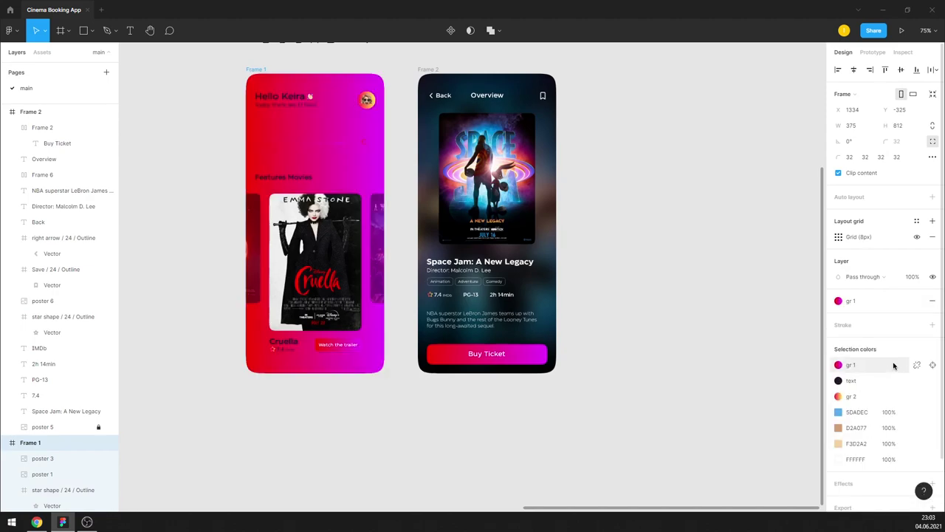
pyautogui.click(714, 357)
pyautogui.hotkey('ctrl', 'z')
pyautogui.hotkey('ctrl', 'z')
pyautogui.scroll(-3, 616, 341)
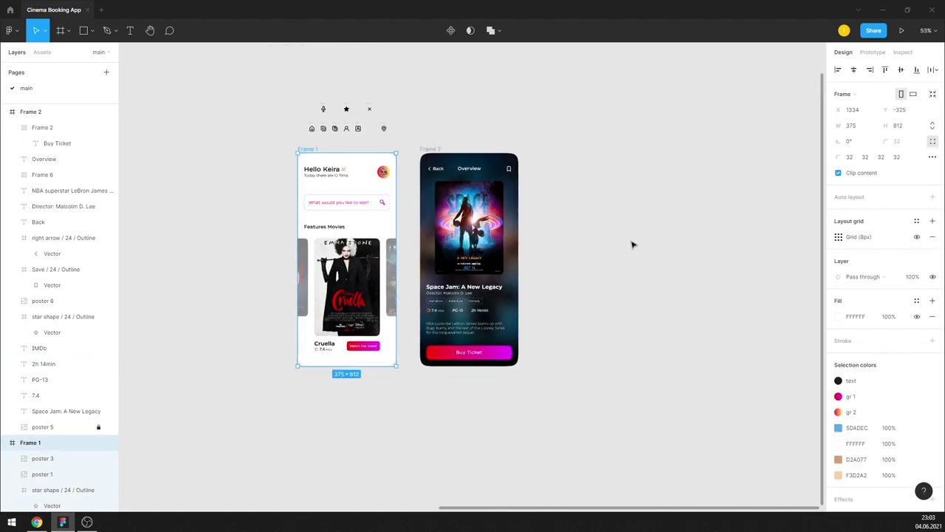
pyautogui.click(631, 245)
pyautogui.scroll(3, 620, 240)
# Step: Duplicate Frame 2 as Frame 3, placed to its right
pyautogui.moveTo(374, 131); pyautogui.dragTo(537, 130)
pyautogui.click(660, 184)
pyautogui.scroll(-1, 465, 209)
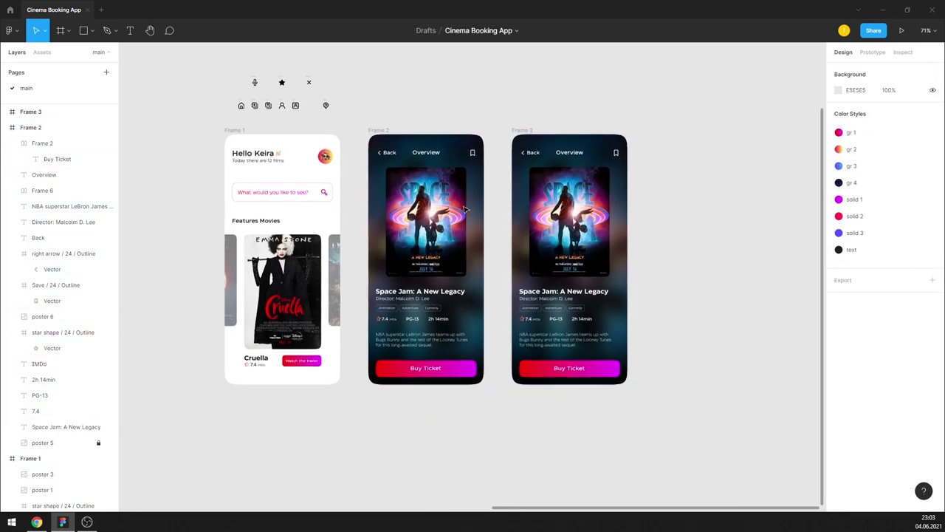
pyautogui.scroll(1, 650, 195)
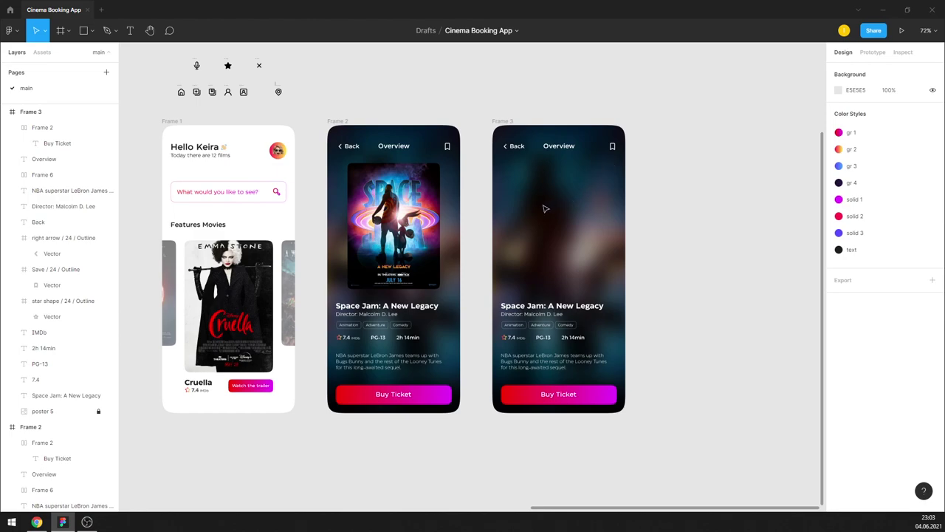
# Step: Crop the Space Jam poster taller by extending its top edge upward
pyautogui.doubleClick(410, 223)
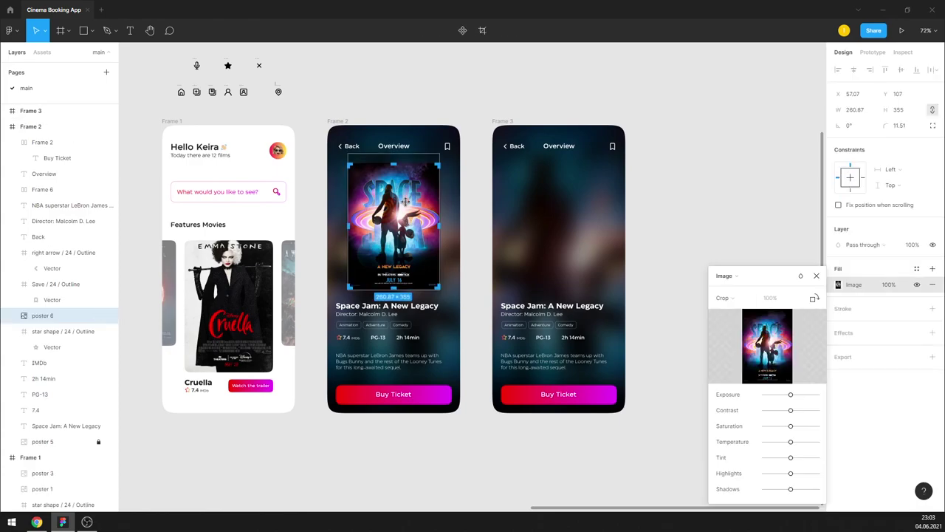
pyautogui.scroll(5, 405, 201)
pyautogui.moveTo(406, 173); pyautogui.dragTo(403, 161)
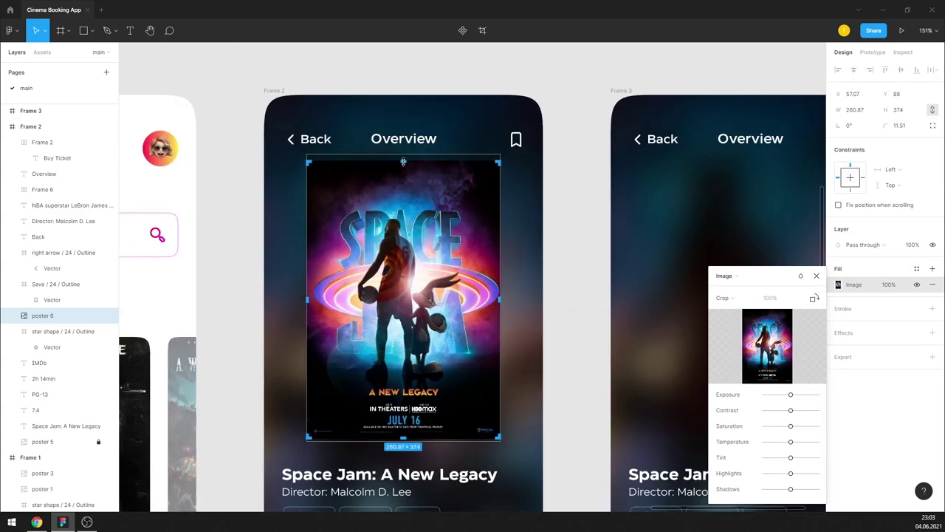
pyautogui.click(816, 275)
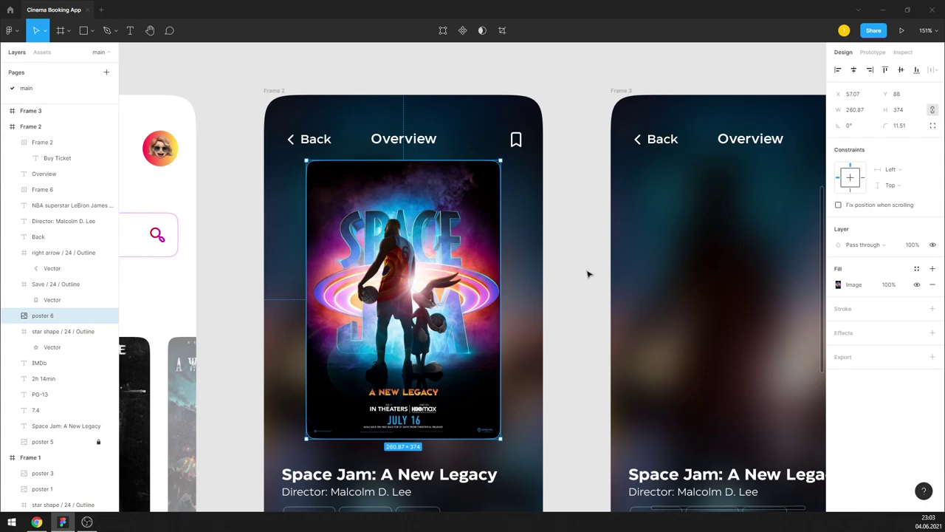
pyautogui.click(587, 274)
pyautogui.scroll(-3, 512, 245)
pyautogui.scroll(-3, 536, 236)
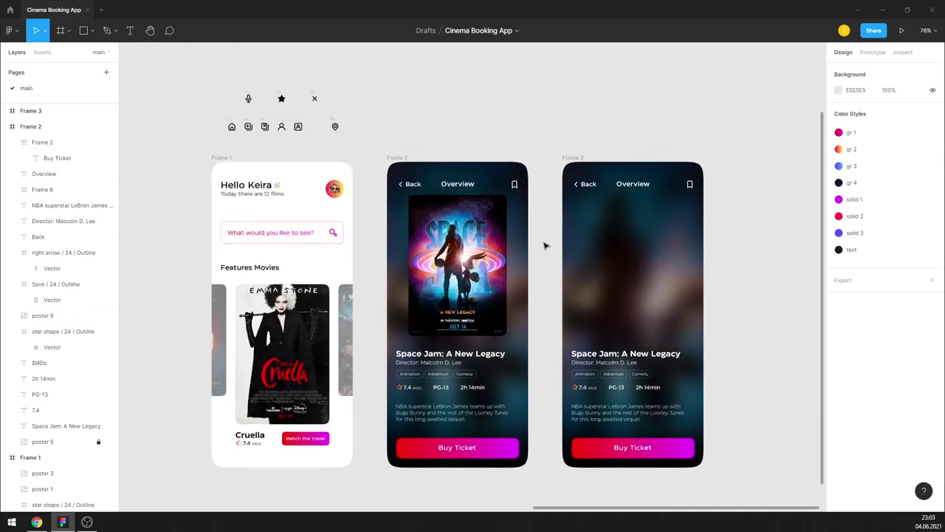
pyautogui.scroll(2, 544, 245)
# Step: Toggle visibility of Frame 2's blurred background and Buy Ticket layers, restoring both
pyautogui.click(426, 162)
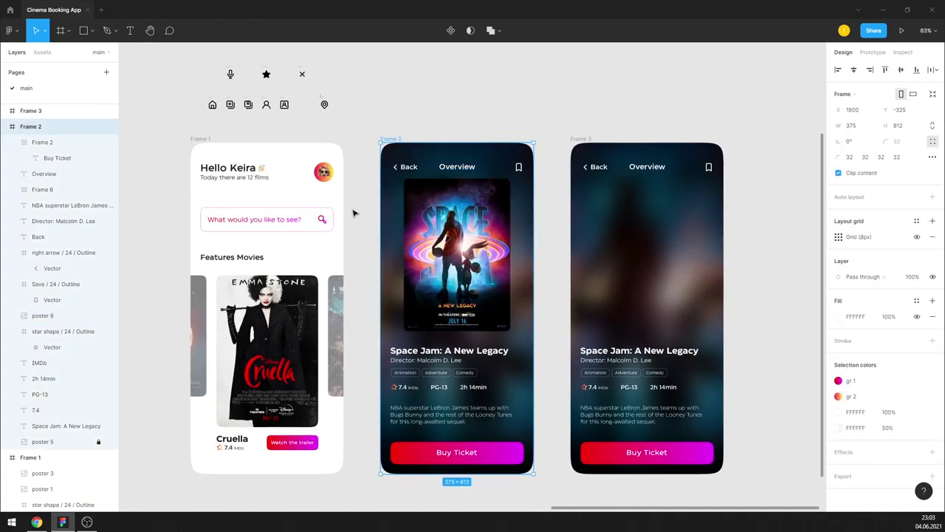
pyautogui.click(109, 441)
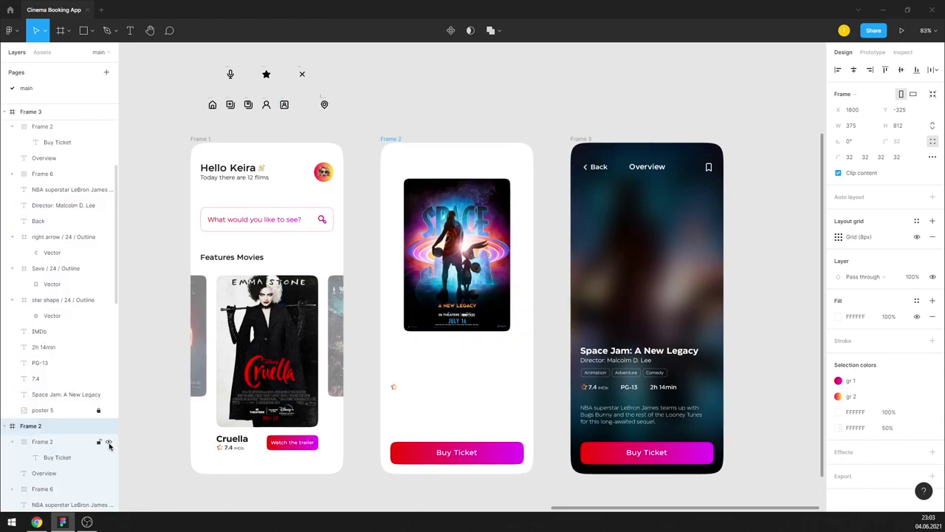
pyautogui.click(109, 441)
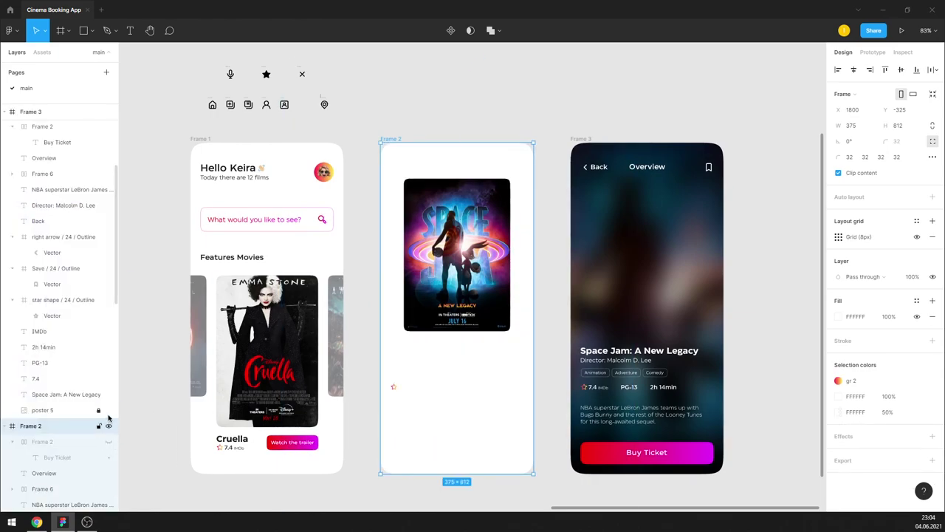
pyautogui.click(110, 441)
pyautogui.click(108, 409)
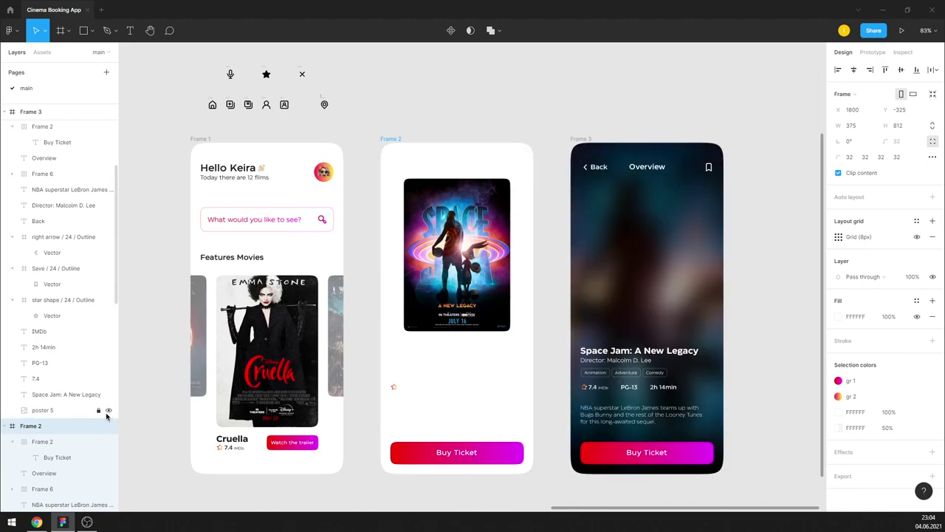
pyautogui.scroll(-5, 103, 443)
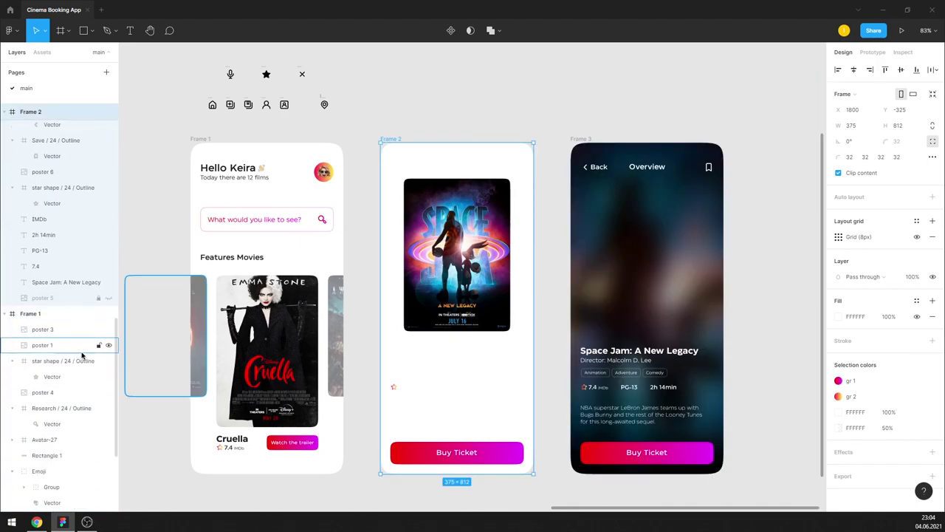
pyautogui.click(109, 297)
pyautogui.click(148, 305)
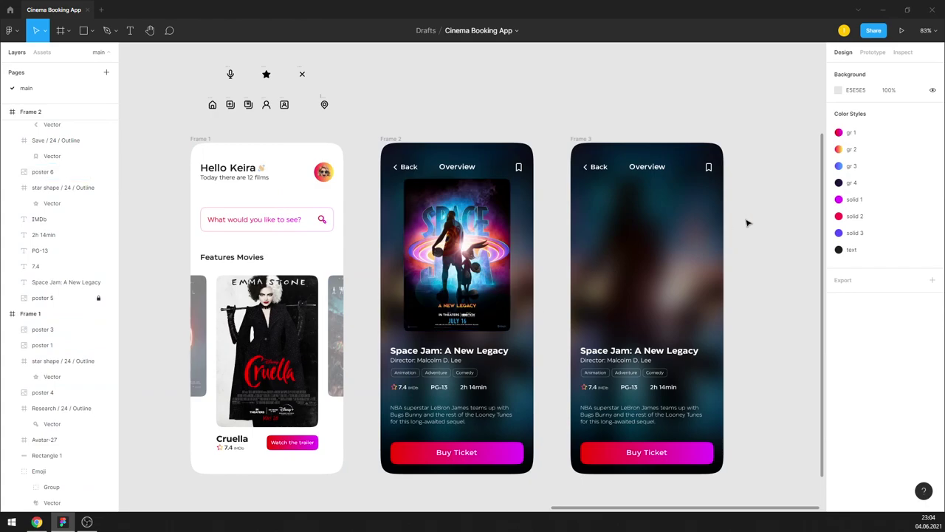
pyautogui.scroll(-2, 574, 270)
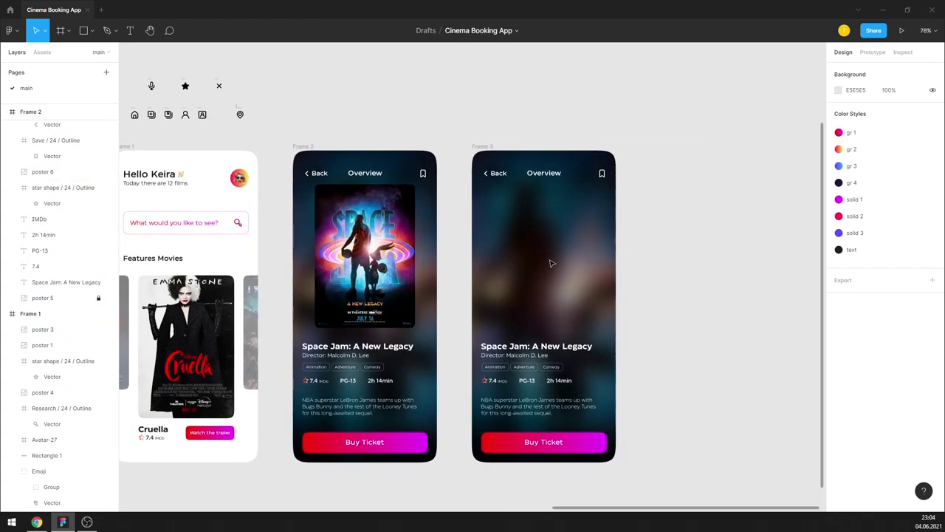
# Step: Delete Frame 3's poster 5 blurred background layer
pyautogui.click(483, 146)
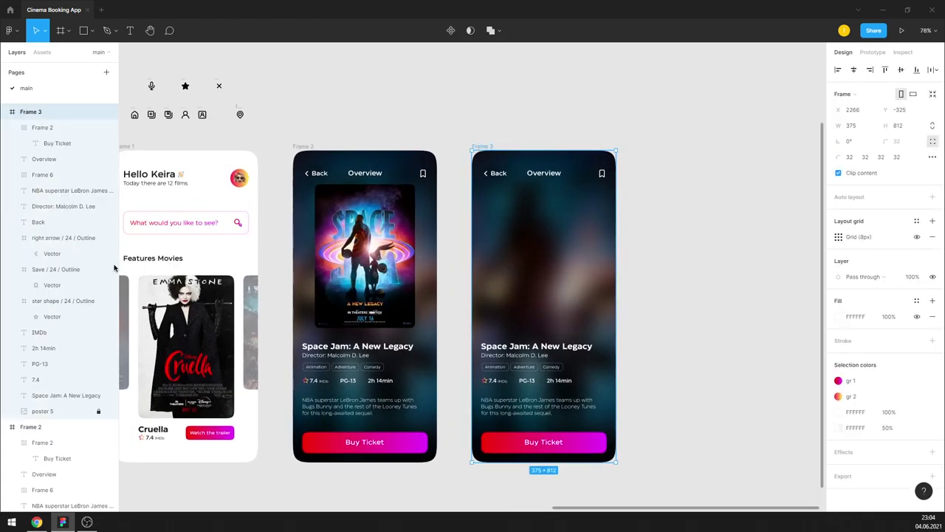
pyautogui.click(75, 411)
pyautogui.press('Delete')
pyautogui.scroll(-3, 509, 298)
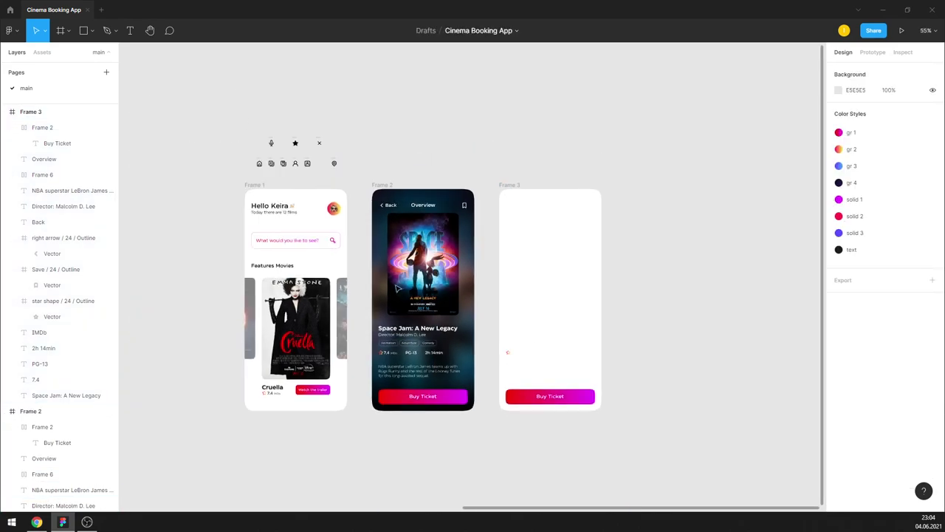
pyautogui.scroll(2, 363, 299)
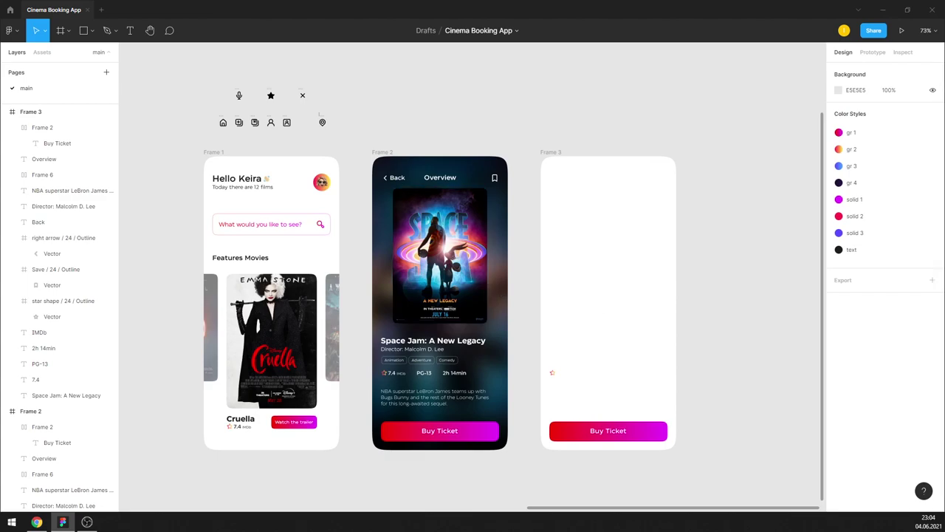
# Step: Center-align the Space Jam: A New Legacy title, director line and description text
pyautogui.scroll(3, 440, 337)
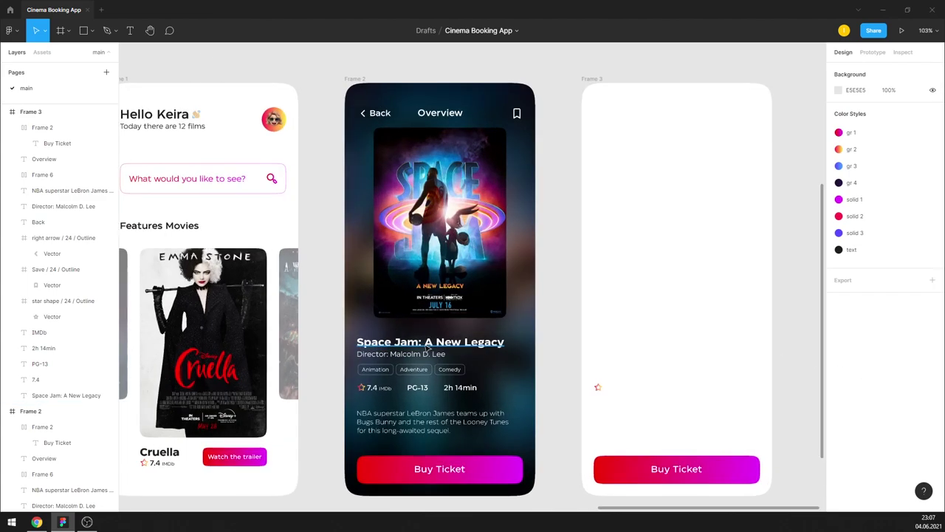
pyautogui.click(427, 345)
pyautogui.keyDown('shift'); pyautogui.click(413, 354); pyautogui.keyUp('shift')
pyautogui.keyDown('shift'); pyautogui.click(432, 422); pyautogui.keyUp('shift')
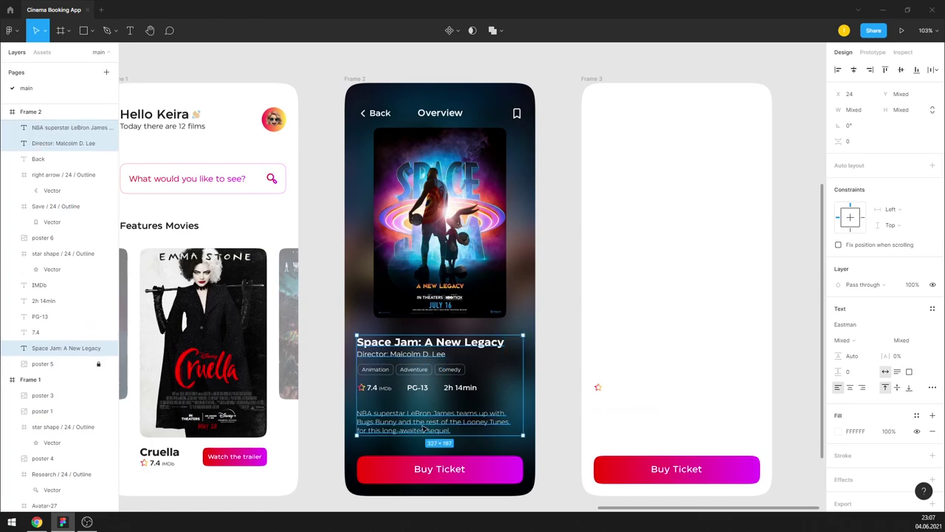
pyautogui.click(850, 347)
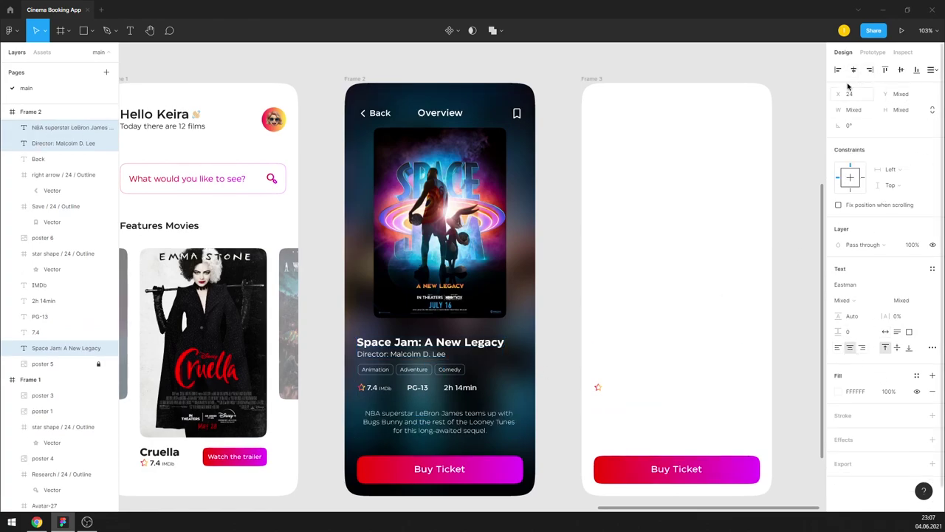
pyautogui.click(549, 335)
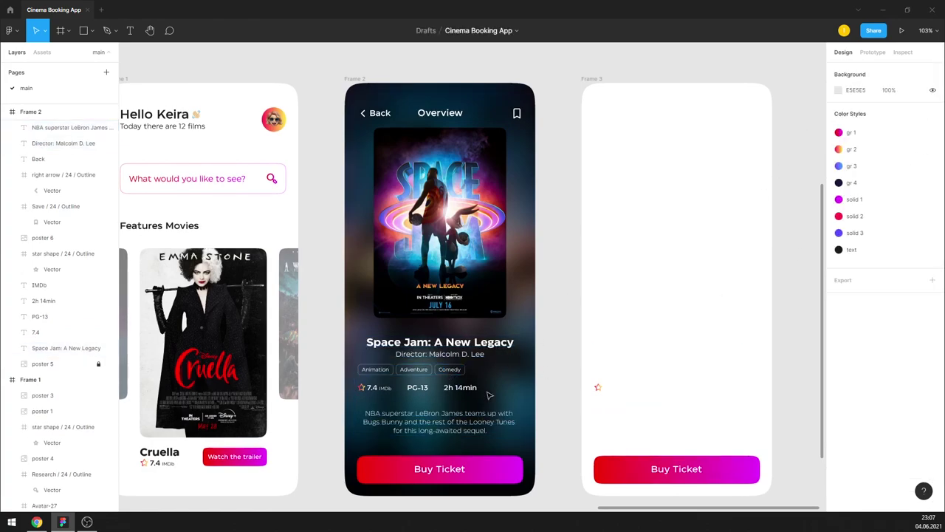
# Step: Group the star, 7.4 IMDb rating, PG-13 and 2h 14min items together
pyautogui.moveTo(375, 407); pyautogui.dragTo(356, 384)
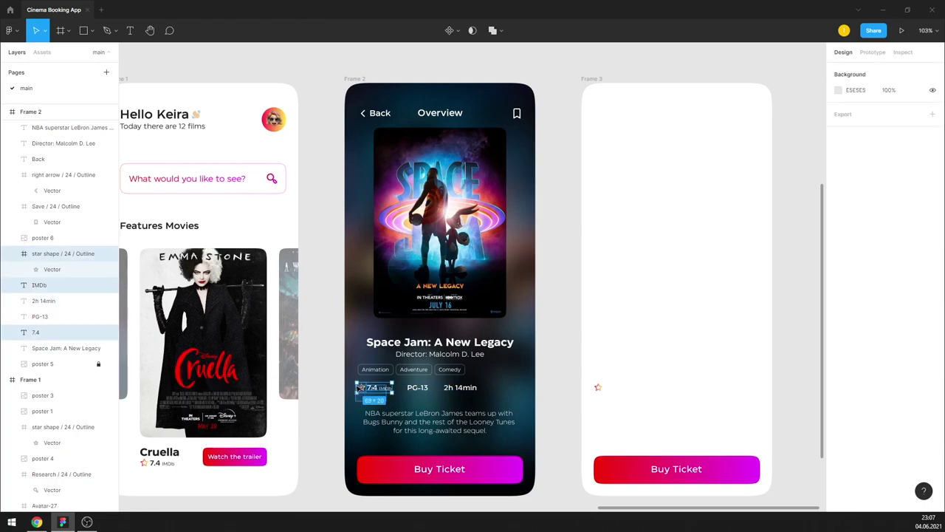
pyautogui.hotkey('shift', 'a')
pyautogui.hotkey('ctrl', 'z')
pyautogui.keyDown('shift'); pyautogui.click(417, 387); pyautogui.keyUp('shift')
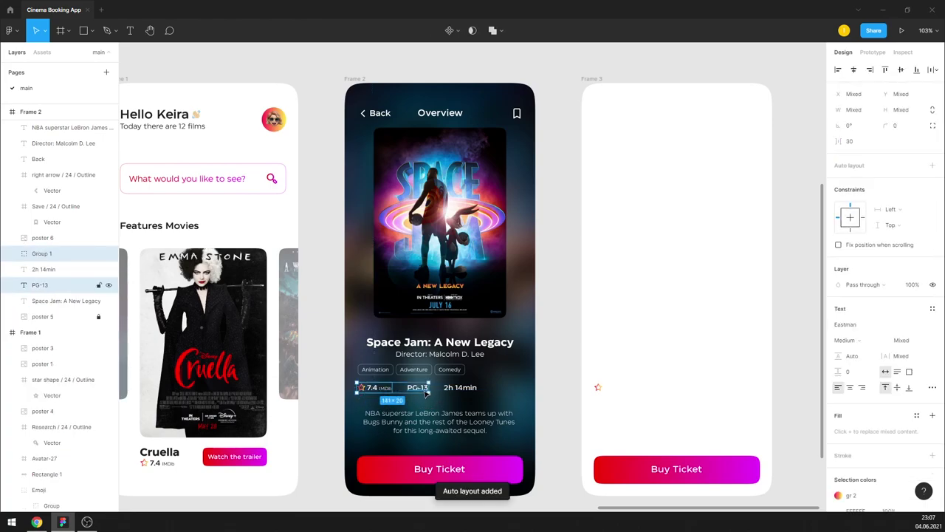
pyautogui.keyDown('shift'); pyautogui.click(461, 387); pyautogui.keyUp('shift')
pyautogui.hotkey('ctrl', 'g')
pyautogui.keyDown('shift'); pyautogui.click(439, 422); pyautogui.keyUp('shift')
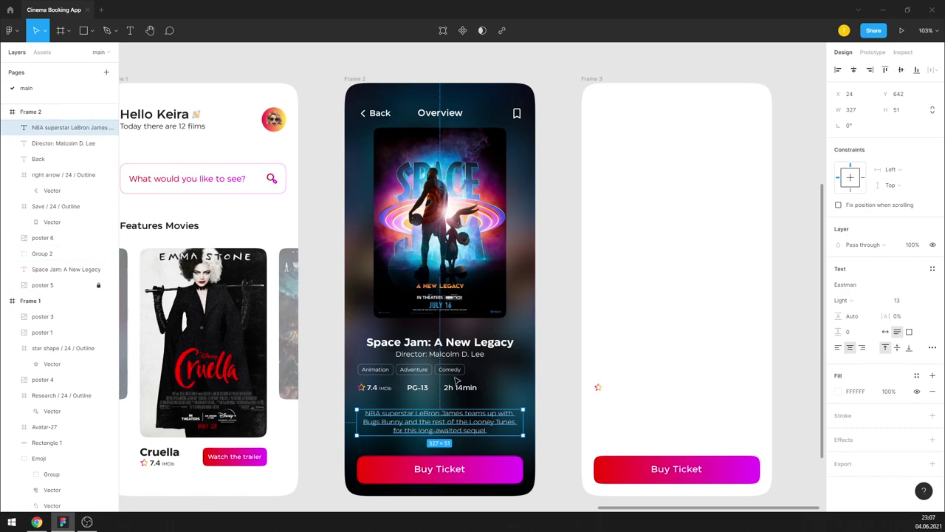
pyautogui.keyDown('shift'); pyautogui.click(413, 369); pyautogui.keyUp('shift')
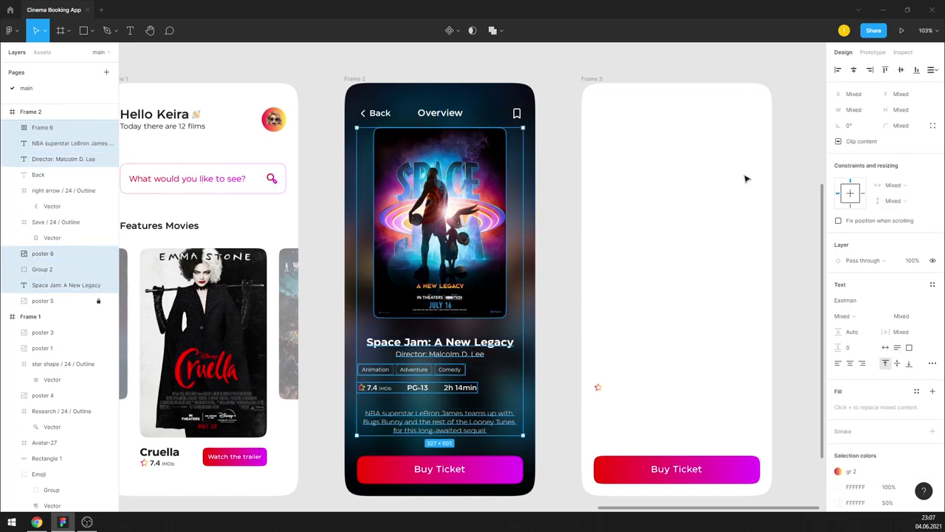
pyautogui.click(791, 145)
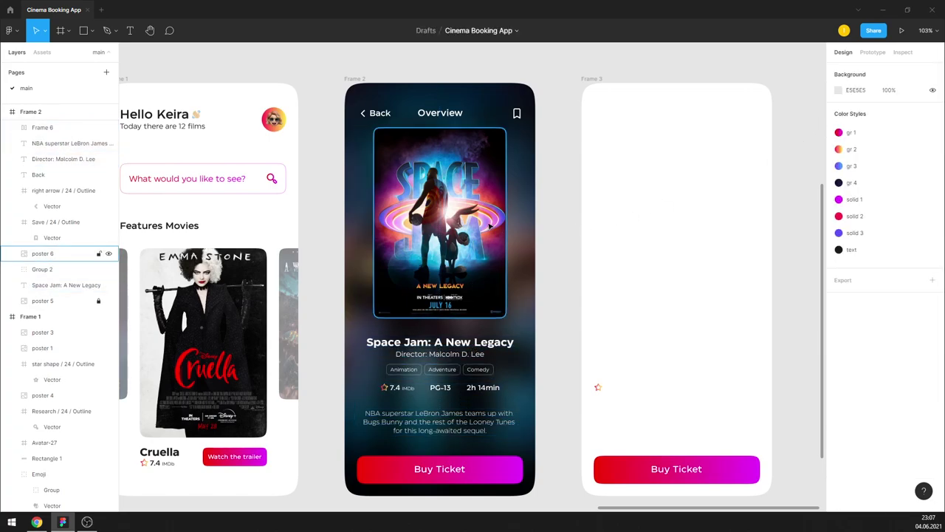
# Step: Align the Overview heading to the horizontal centre of Frame 2's header, level with Back
pyautogui.scroll(-1, 597, 370)
pyautogui.keyDown('ctrl'); pyautogui.scroll(-5, 478, 226); pyautogui.keyUp('ctrl')
pyautogui.keyDown('ctrl'); pyautogui.scroll(3, 447, 122); pyautogui.keyUp('ctrl')
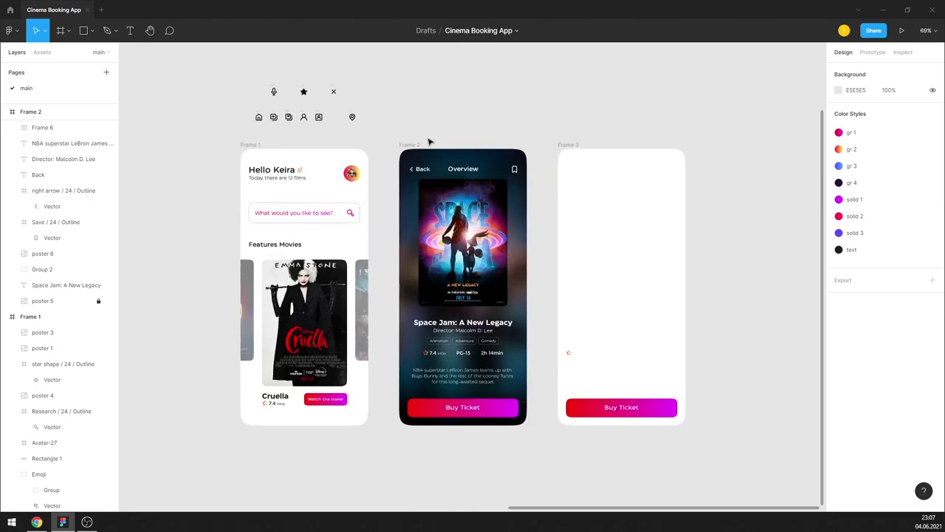
pyautogui.click(463, 169)
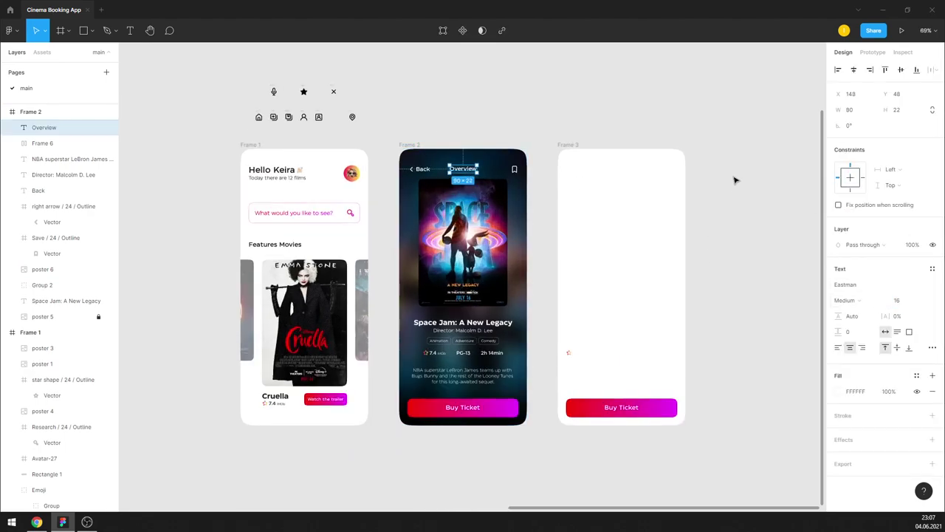
pyautogui.keyDown('ctrl'); pyautogui.scroll(5, 427, 119); pyautogui.keyUp('ctrl')
pyautogui.moveTo(545, 311); pyautogui.dragTo(543, 307)
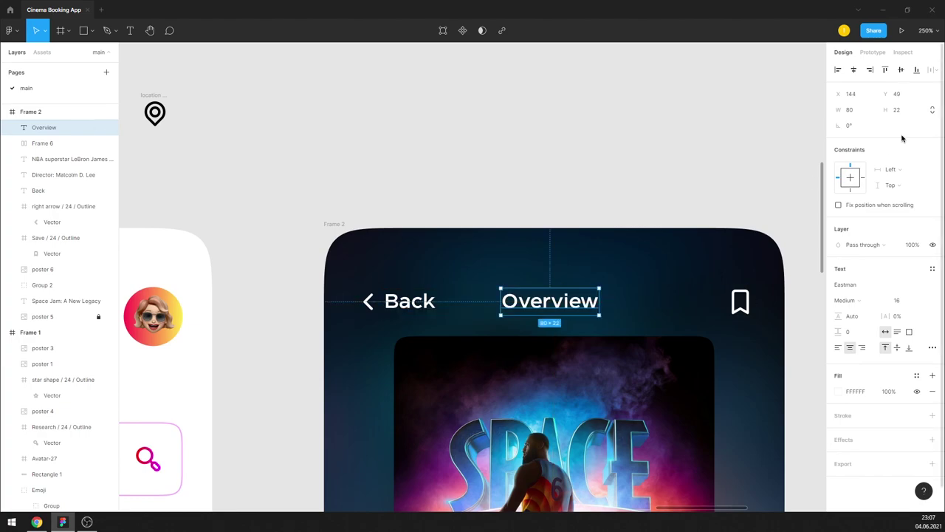
pyautogui.click(854, 70)
pyautogui.click(499, 175)
pyautogui.keyDown('ctrl'); pyautogui.scroll(-4, 509, 175); pyautogui.keyUp('ctrl')
pyautogui.keyDown('ctrl'); pyautogui.scroll(-3, 554, 236); pyautogui.keyUp('ctrl')
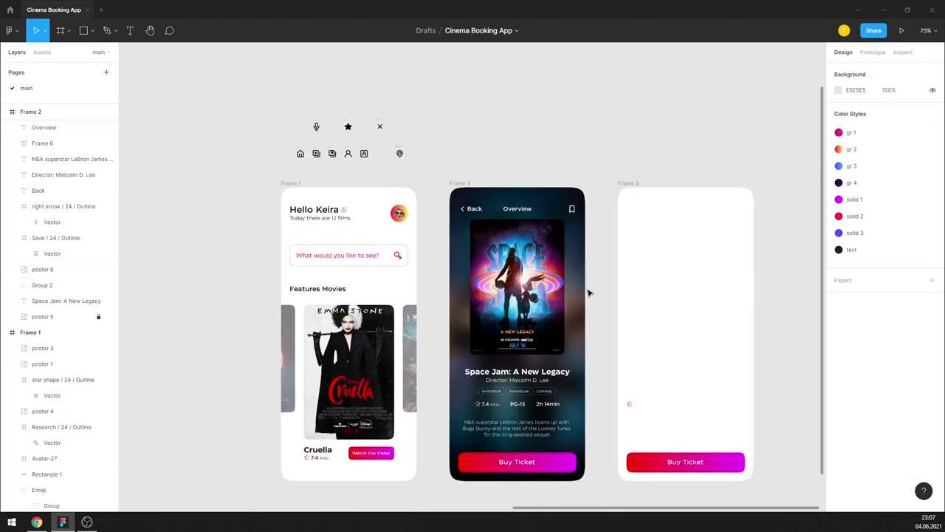
pyautogui.scroll(-3, 588, 291)
# Step: Crop the locked poster 5 background to fit Frame 2, scaling the image up and shifting it down
pyautogui.keyDown('ctrl'); pyautogui.scroll(1, 476, 87); pyautogui.keyUp('ctrl')
pyautogui.click(476, 88)
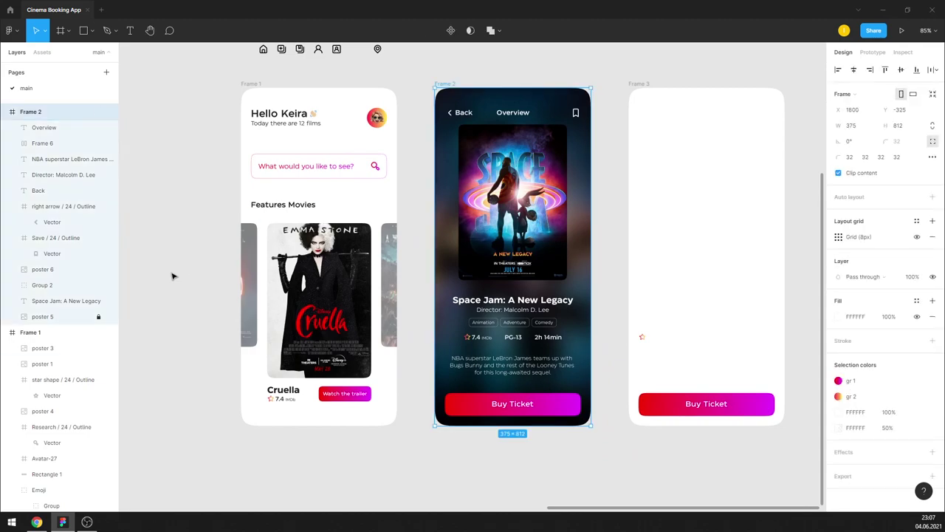
pyautogui.click(99, 316)
pyautogui.keyDown('ctrl'); pyautogui.scroll(-3, 488, 302); pyautogui.keyUp('ctrl')
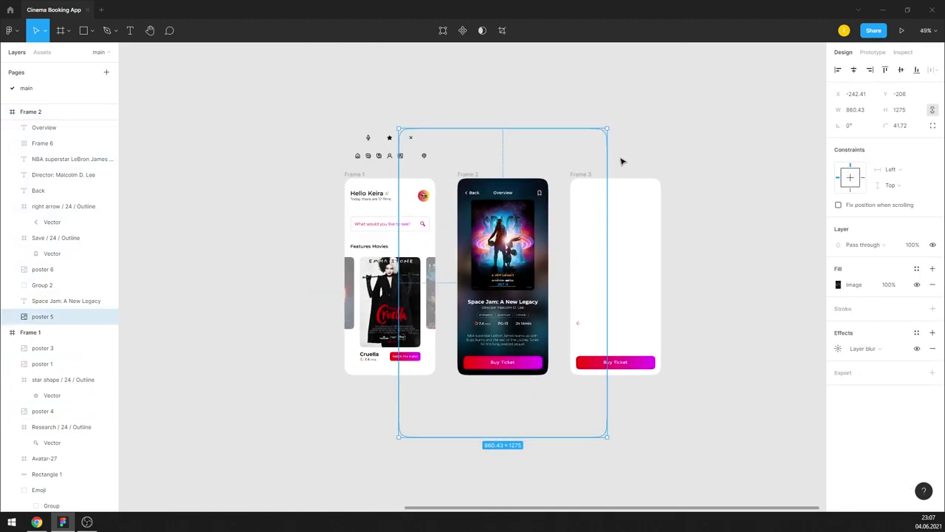
pyautogui.doubleClick(548, 231)
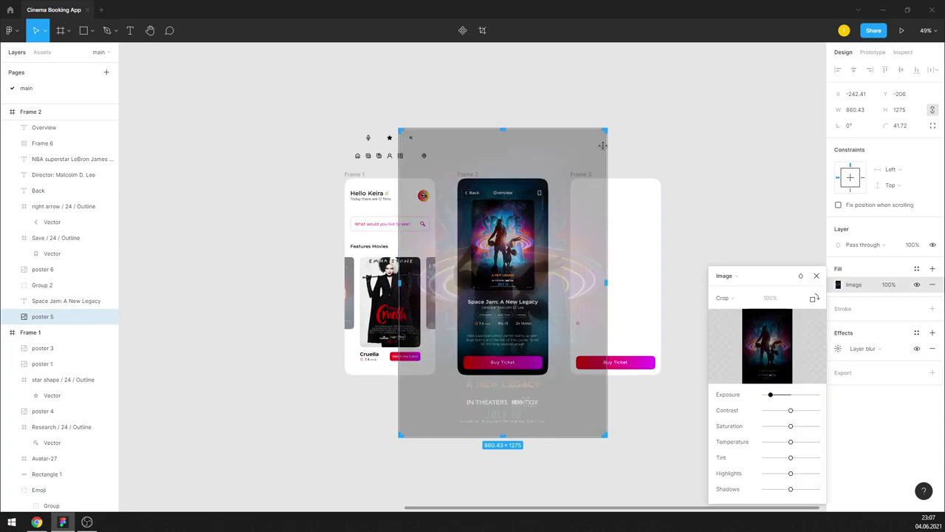
pyautogui.moveTo(605, 285); pyautogui.dragTo(552, 281)
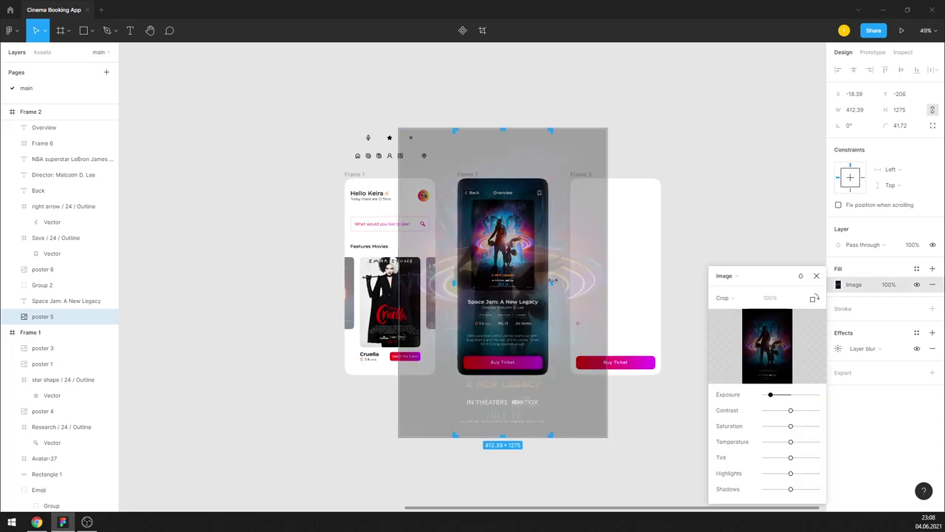
pyautogui.moveTo(503, 131); pyautogui.dragTo(500, 178)
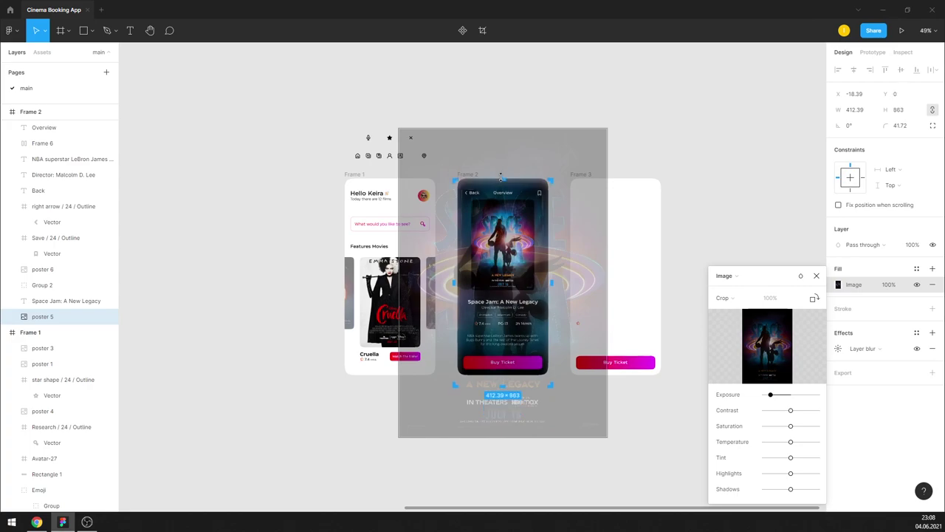
pyautogui.moveTo(610, 129); pyautogui.dragTo(666, 70)
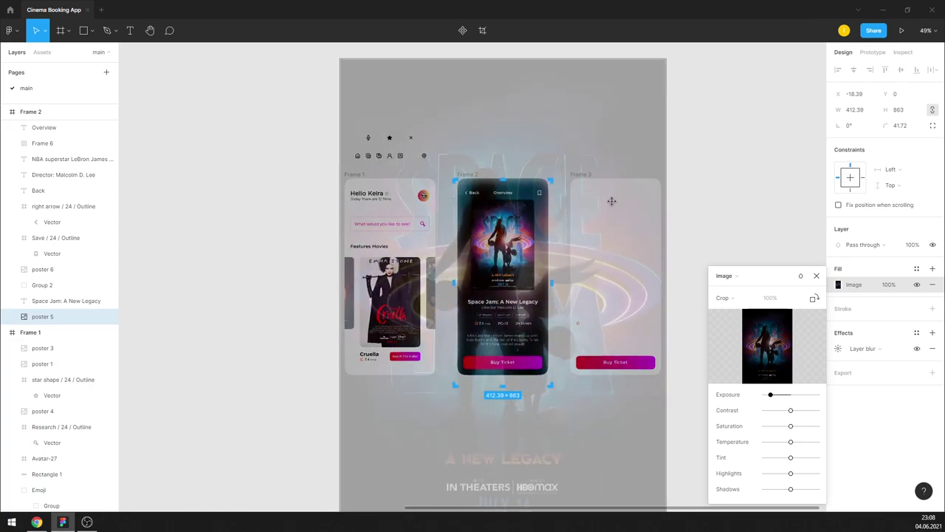
pyautogui.moveTo(619, 213); pyautogui.dragTo(623, 251)
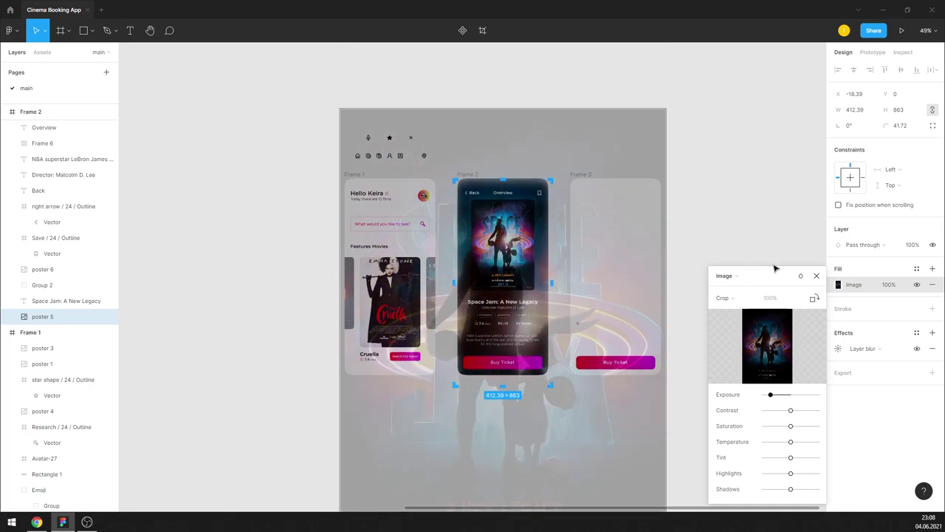
pyautogui.click(816, 275)
pyautogui.press('Escape')
# Step: Raise the poster 5 background's exposure slightly
pyautogui.scroll(3, 554, 295)
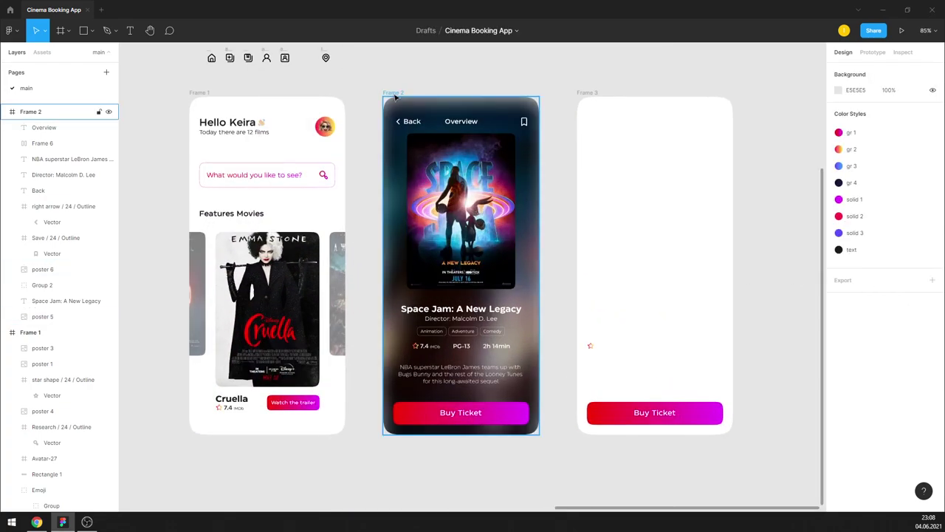
pyautogui.click(395, 96)
pyautogui.doubleClick(531, 275)
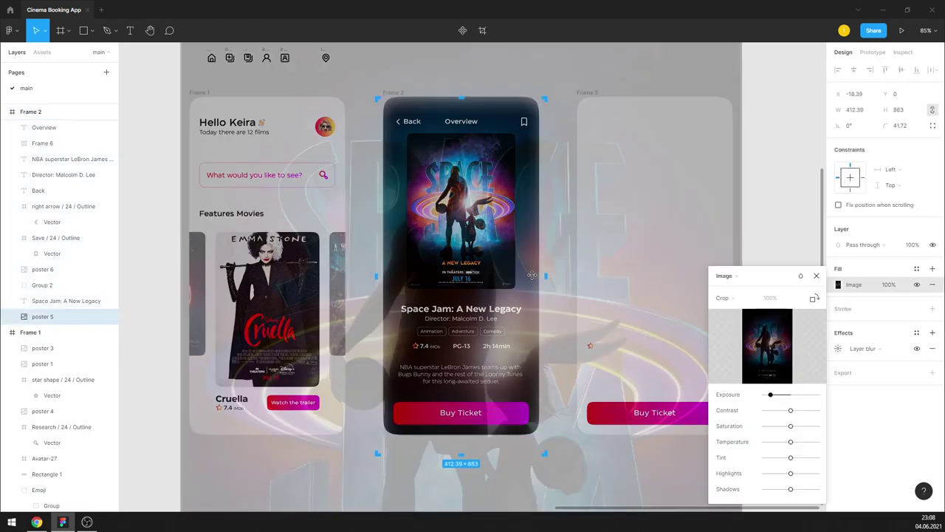
pyautogui.moveTo(771, 396); pyautogui.dragTo(779, 395)
pyautogui.click(803, 257)
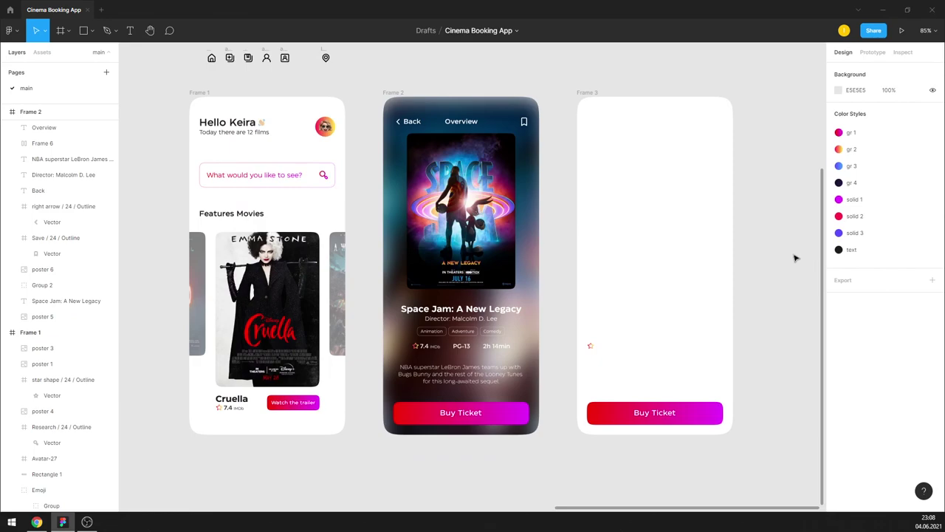
# Step: Enlarge the poster crop evenly to about 586×963
pyautogui.doubleClick(527, 158)
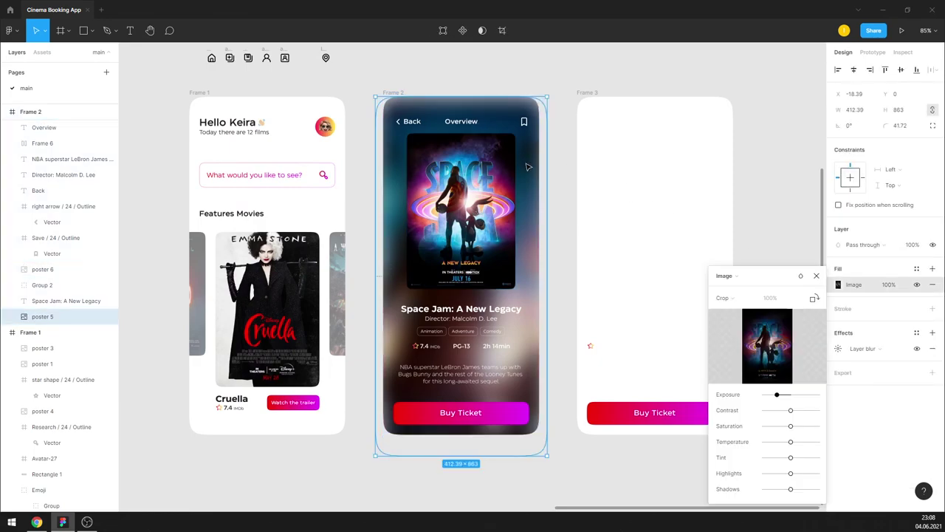
pyautogui.moveTo(572, 271); pyautogui.dragTo(584, 271)
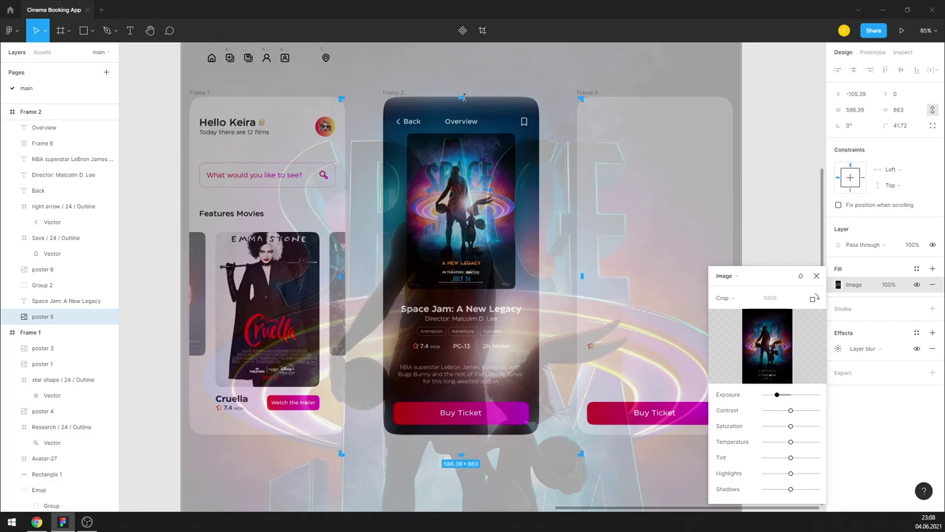
pyautogui.moveTo(463, 97); pyautogui.dragTo(462, 74)
pyautogui.click(815, 275)
pyautogui.click(785, 209)
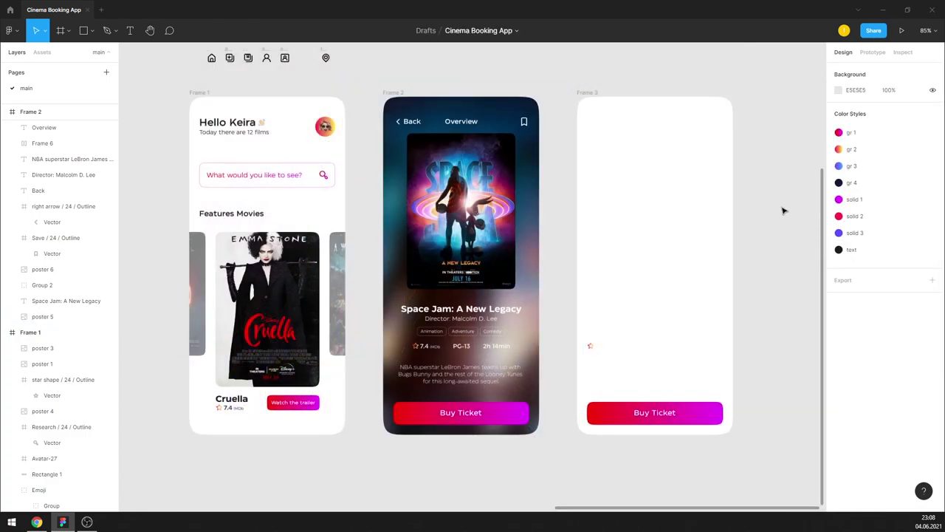
pyautogui.click(537, 229)
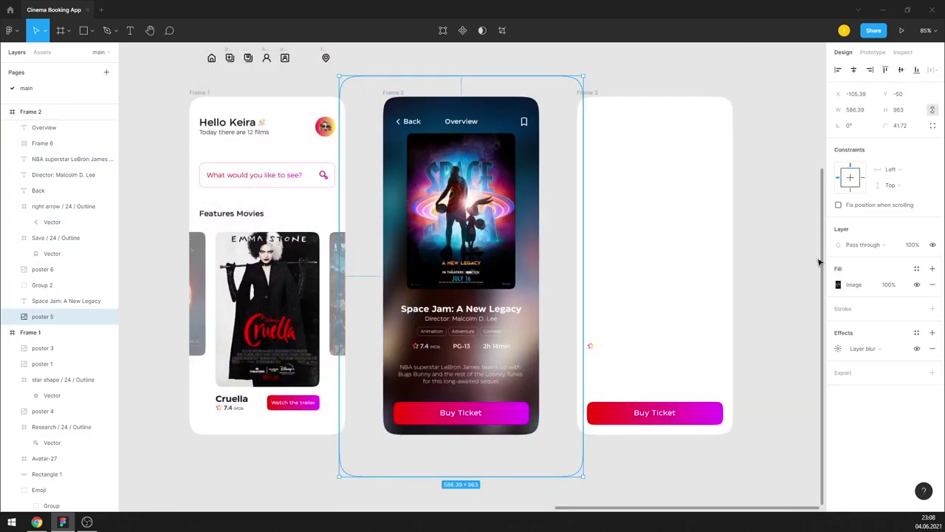
pyautogui.click(785, 296)
pyautogui.click(30, 111)
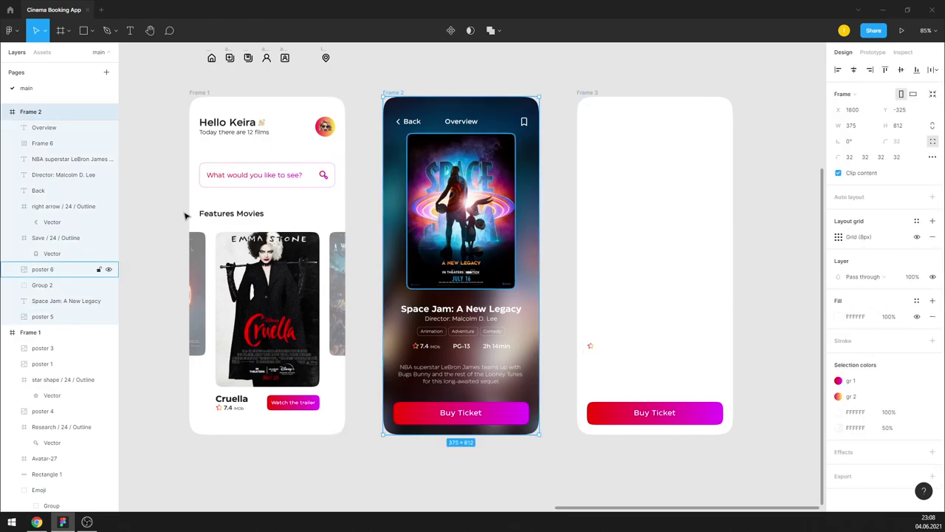
pyautogui.click(42, 316)
# Step: Push poster 5's saturation to maximum, raise exposure slightly and lower its highlights
pyautogui.click(838, 284)
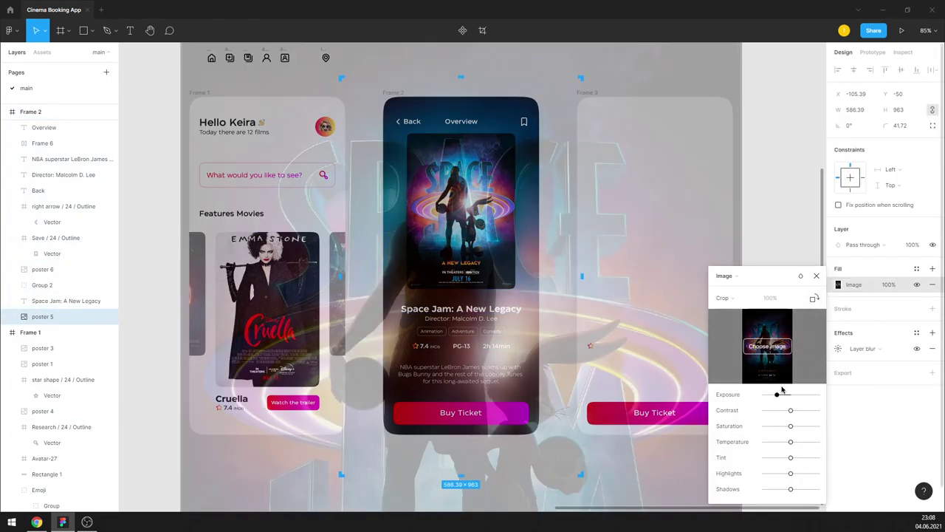
pyautogui.moveTo(776, 394); pyautogui.dragTo(785, 394)
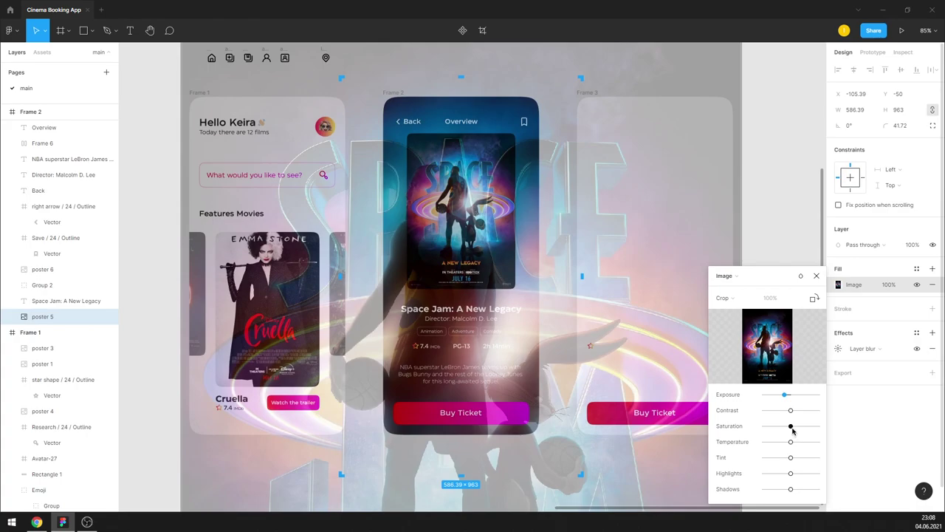
pyautogui.moveTo(791, 427); pyautogui.dragTo(819, 426)
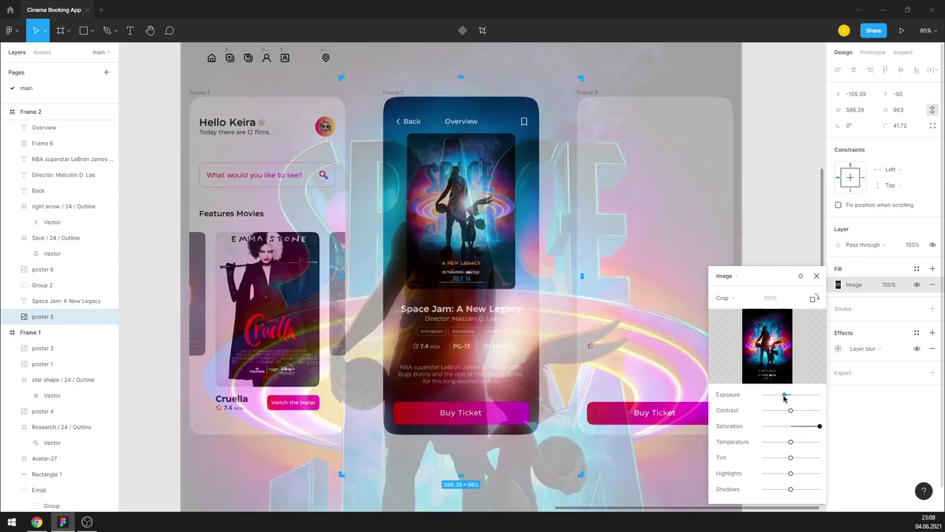
pyautogui.moveTo(784, 395); pyautogui.dragTo(781, 394)
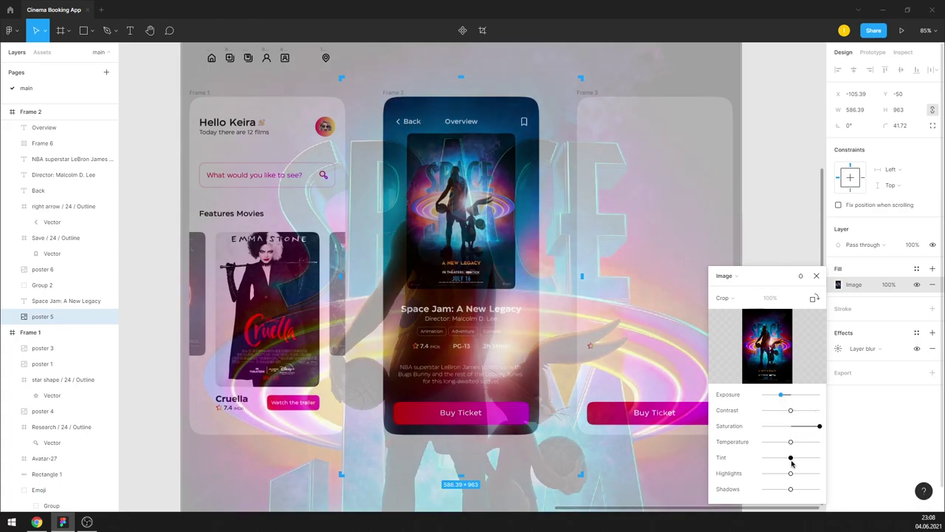
pyautogui.moveTo(791, 473); pyautogui.dragTo(769, 473)
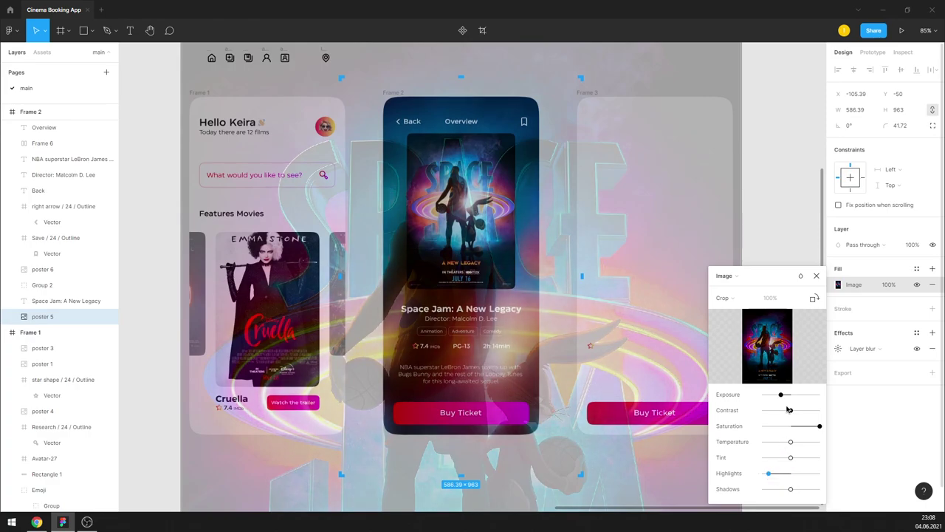
pyautogui.moveTo(782, 395); pyautogui.dragTo(784, 395)
pyautogui.moveTo(769, 474); pyautogui.dragTo(761, 473)
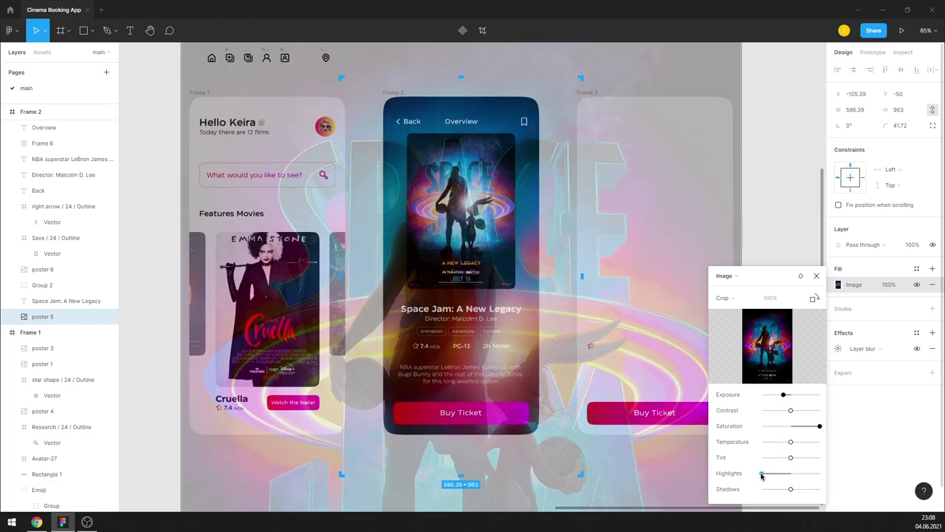
pyautogui.click(819, 276)
pyautogui.click(796, 239)
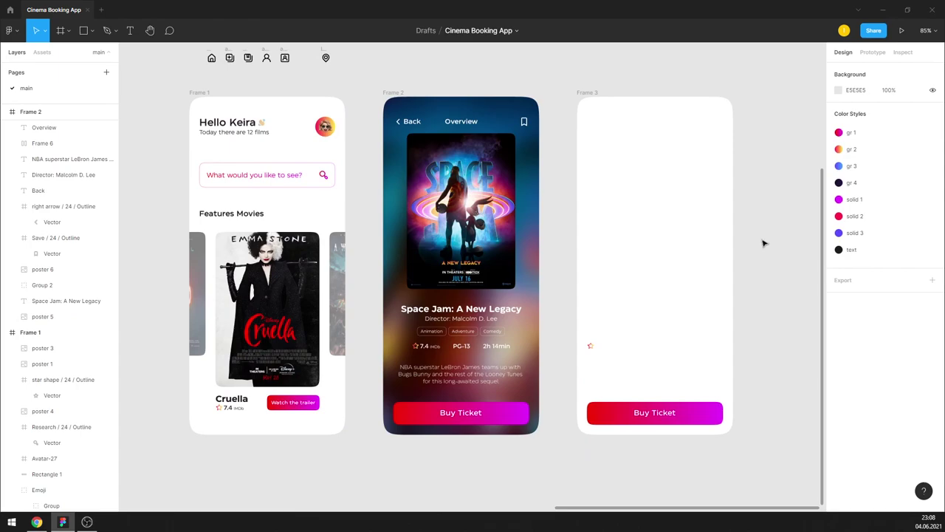
# Step: Change Frame 3's background fill to grey 8C8585
pyautogui.click(514, 418)
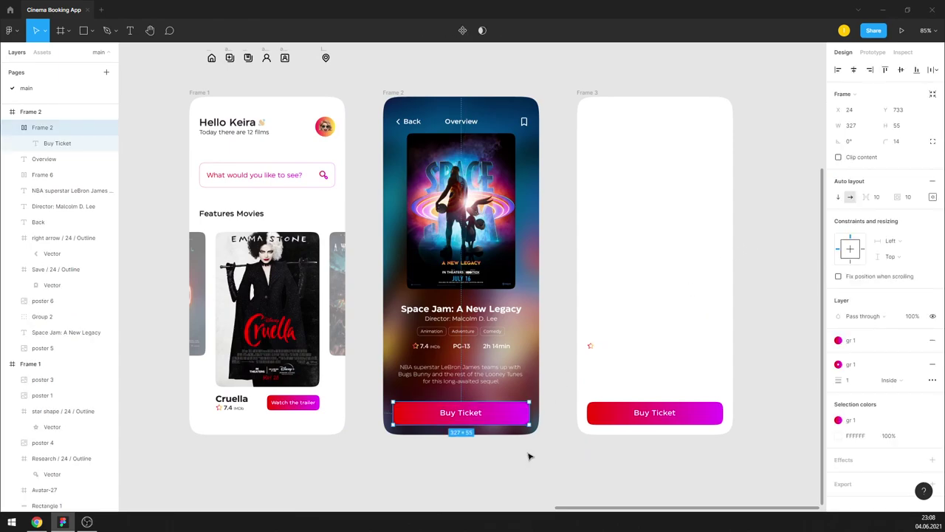
pyautogui.scroll(-1, 529, 453)
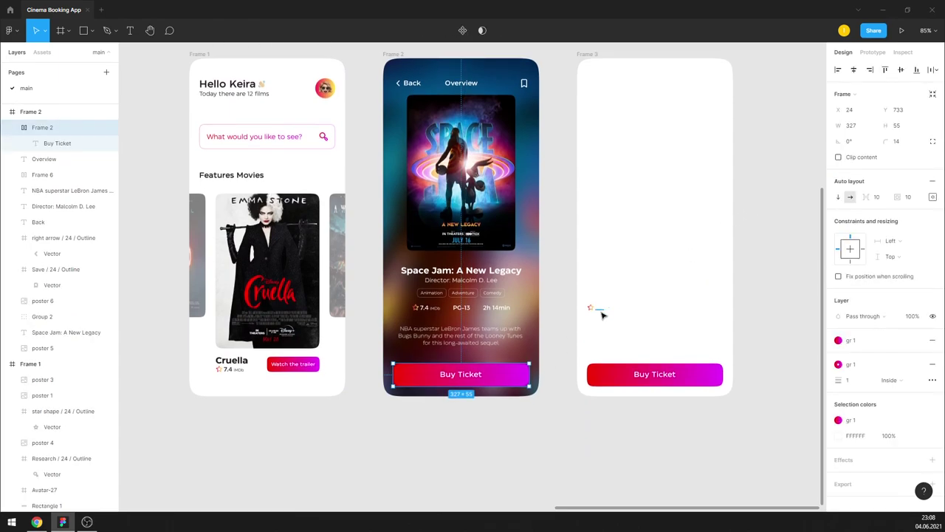
pyautogui.click(604, 74)
pyautogui.click(838, 316)
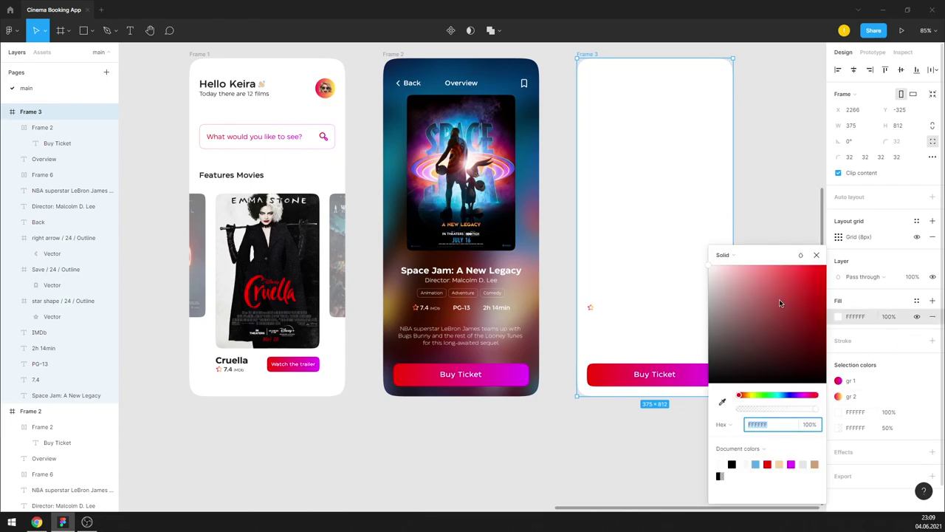
pyautogui.click(714, 321)
pyautogui.click(817, 256)
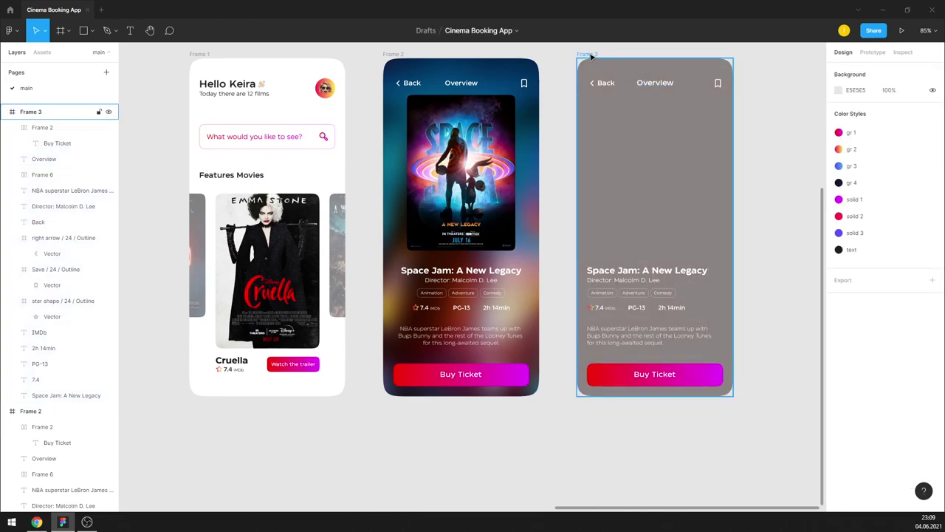
# Step: Move Frame 3 further to the right of Frame 2
pyautogui.moveTo(593, 56); pyautogui.dragTo(707, 56)
pyautogui.click(659, 192)
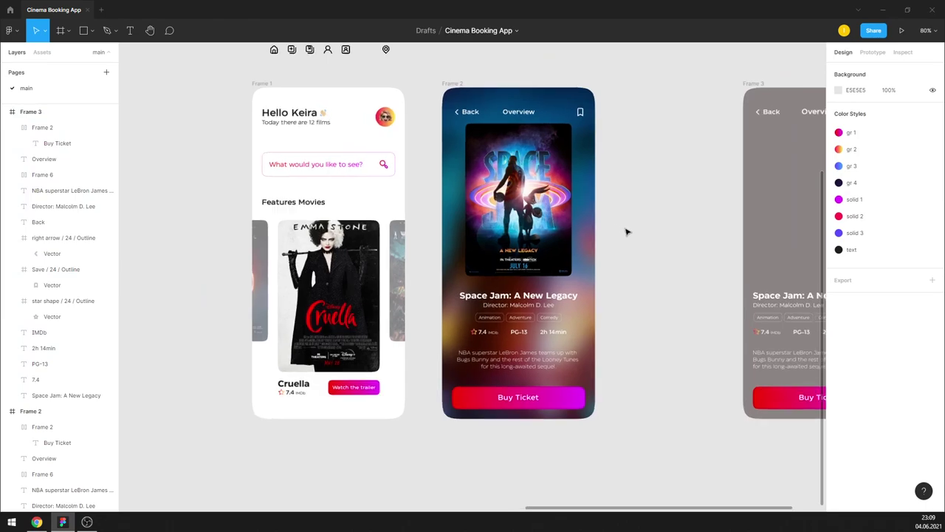
pyautogui.scroll(5, 628, 232)
# Step: Set up a SmoothShadow on the Space Jam poster with a purple colour, lower alpha and offset
pyautogui.rightClick(513, 232)
pyautogui.moveTo(561, 402)
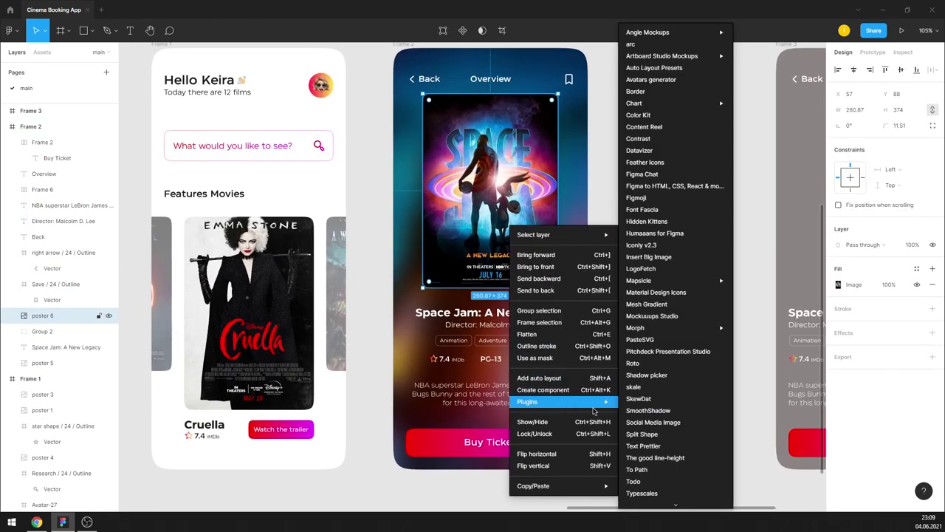
pyautogui.click(679, 403)
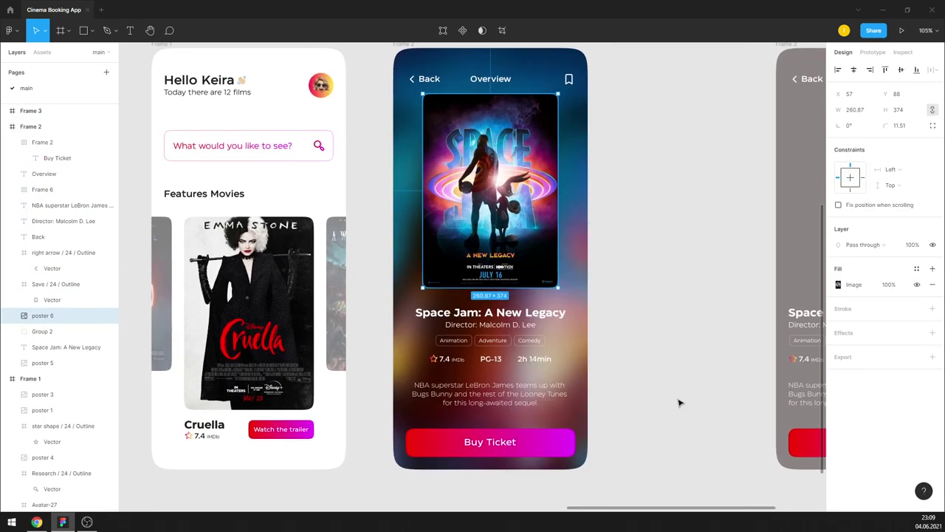
pyautogui.click(629, 115)
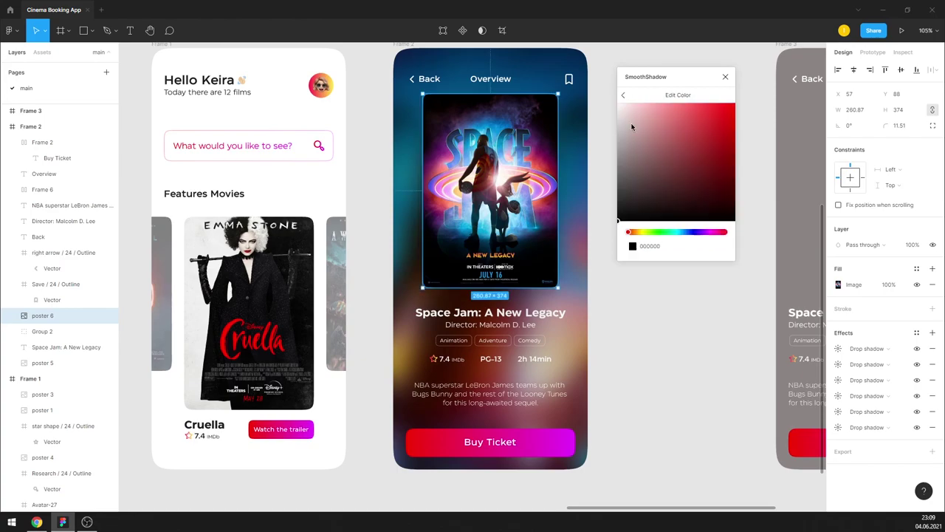
pyautogui.moveTo(705, 235); pyautogui.dragTo(714, 236)
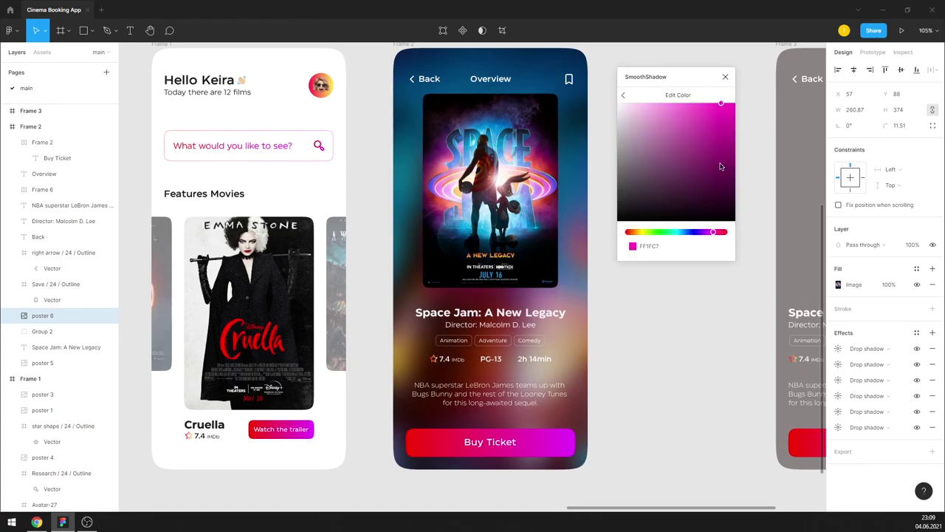
pyautogui.moveTo(720, 166); pyautogui.dragTo(722, 150)
pyautogui.click(622, 95)
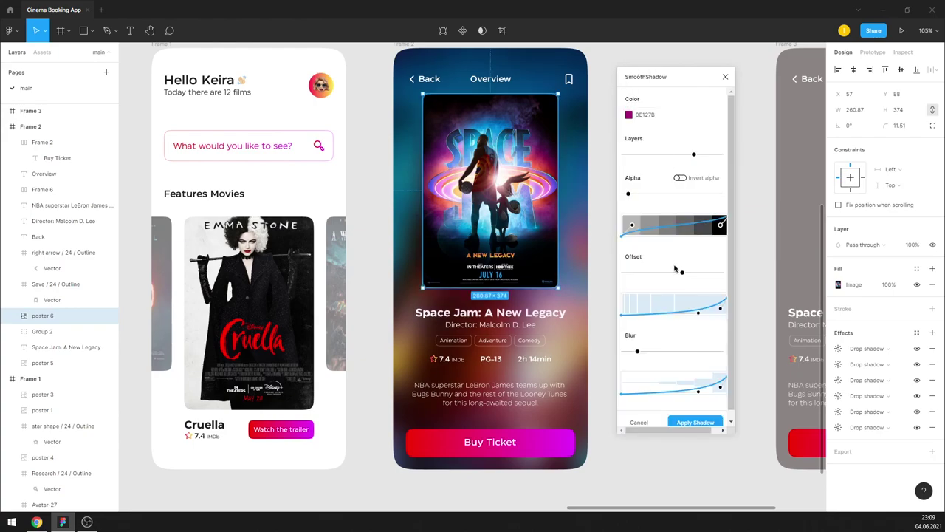
pyautogui.click(660, 192)
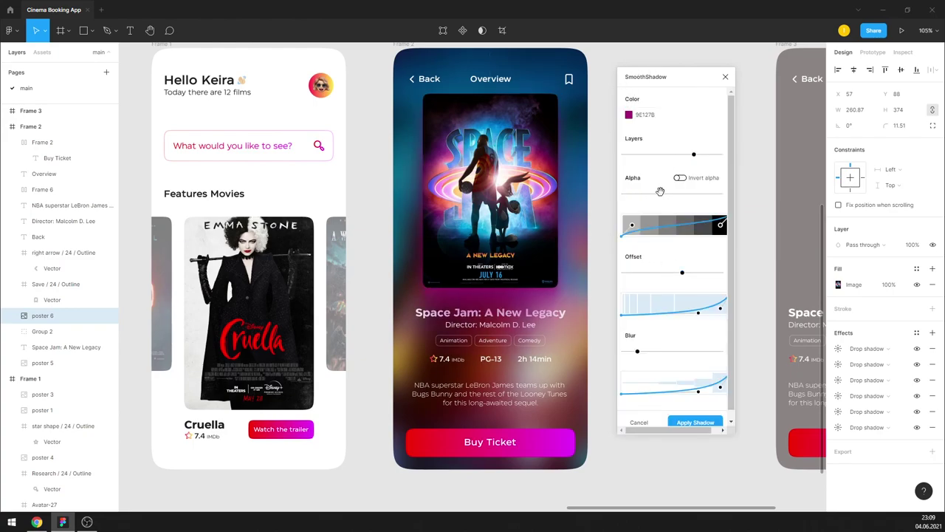
pyautogui.click(676, 271)
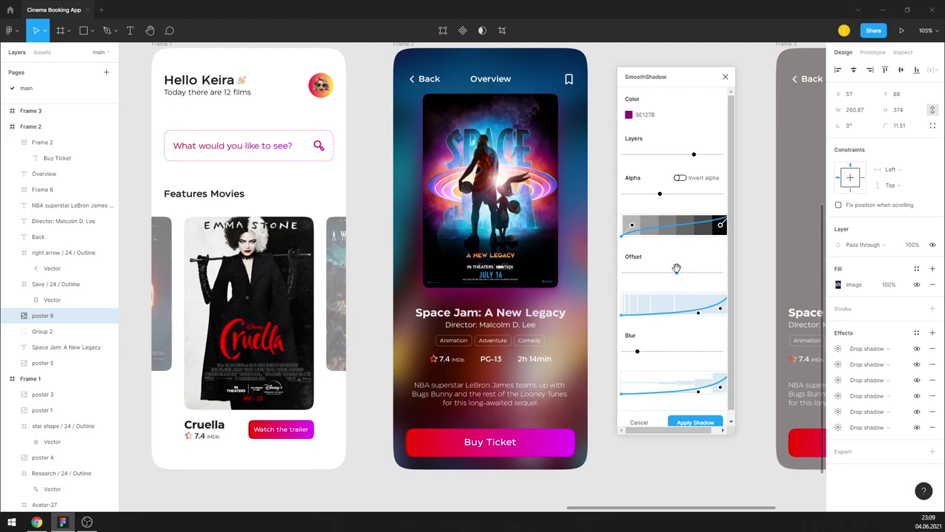
# Step: Switch the shadow colour to near black, lower alpha further and apply it
pyautogui.click(628, 116)
pyautogui.moveTo(620, 158); pyautogui.dragTo(608, 222)
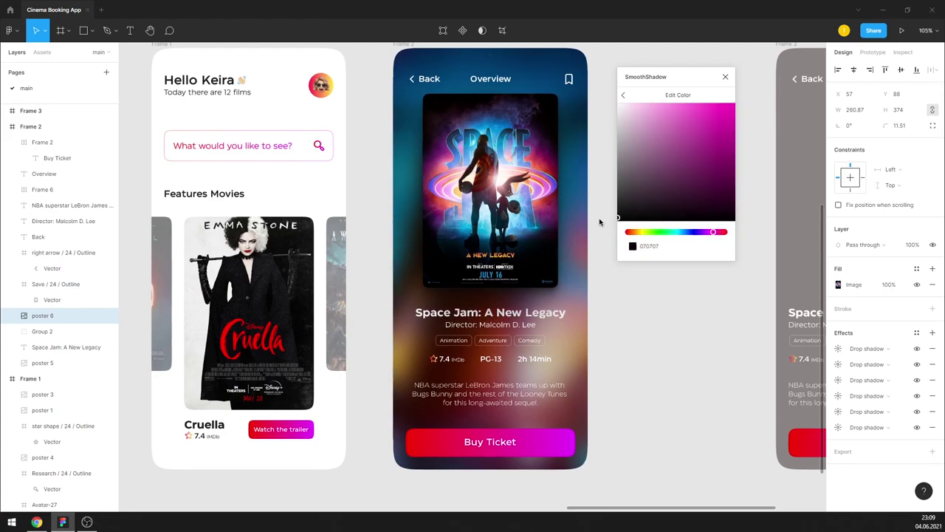
pyautogui.click(624, 96)
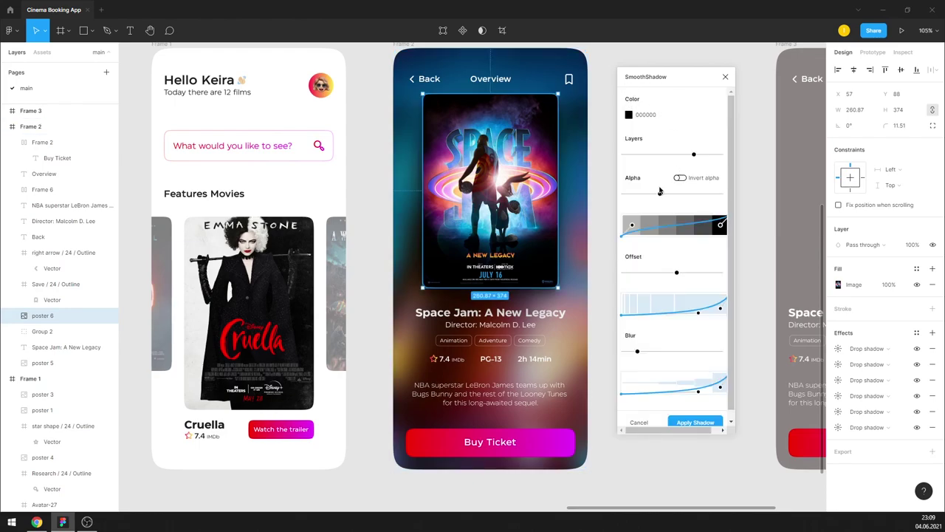
pyautogui.moveTo(659, 191); pyautogui.dragTo(649, 193)
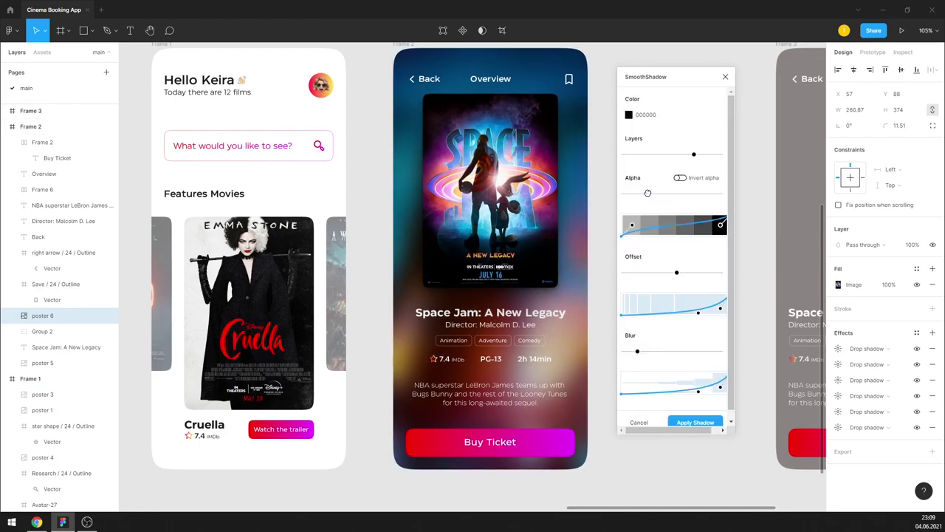
pyautogui.click(707, 422)
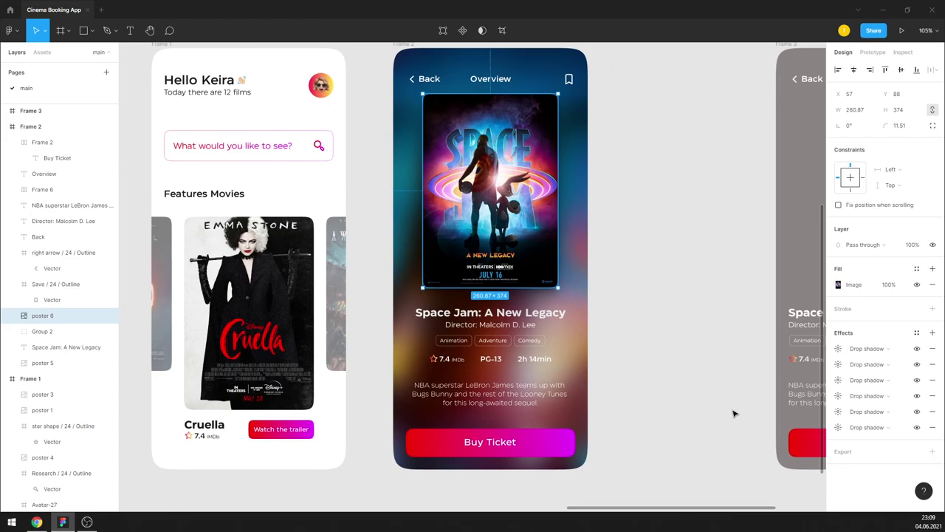
# Step: Save the poster's six stacked shadows as the effect style poster_sh
pyautogui.click(916, 332)
pyautogui.click(928, 351)
pyautogui.write('poster_sh')
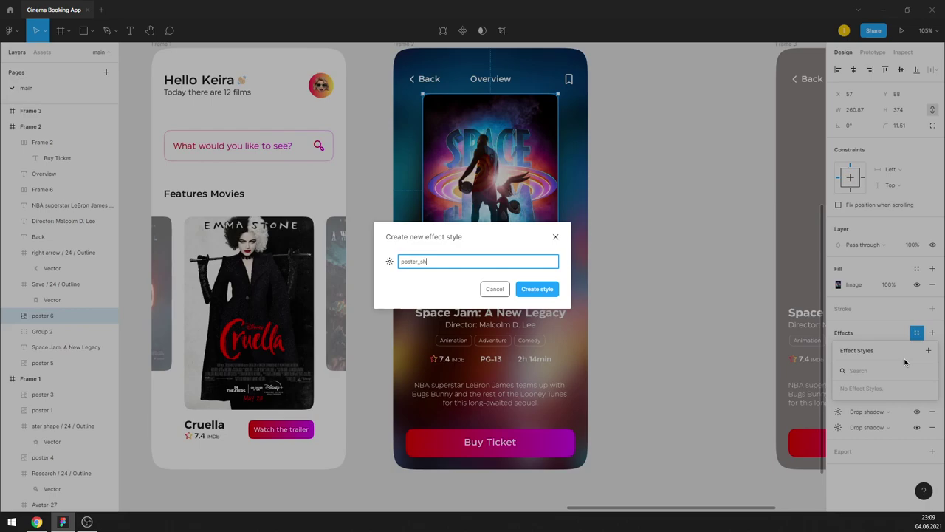
pyautogui.press('Return')
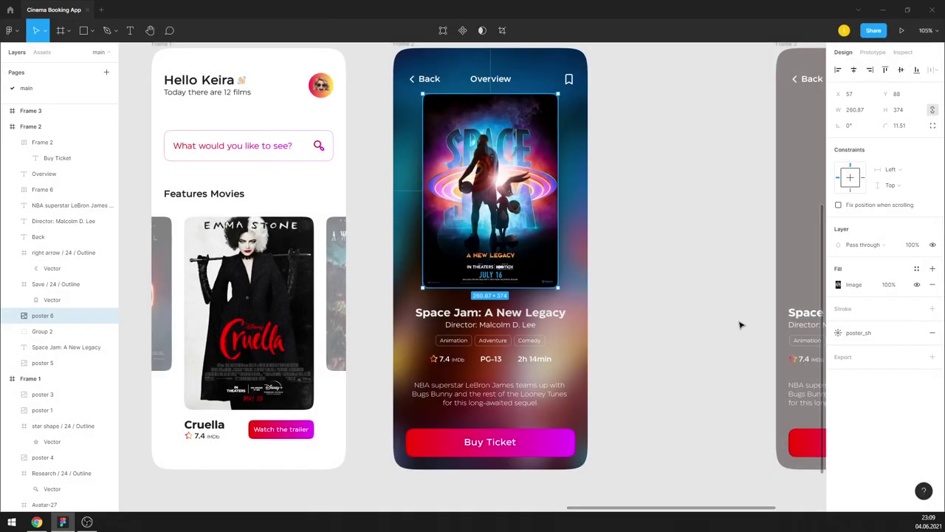
pyautogui.click(738, 325)
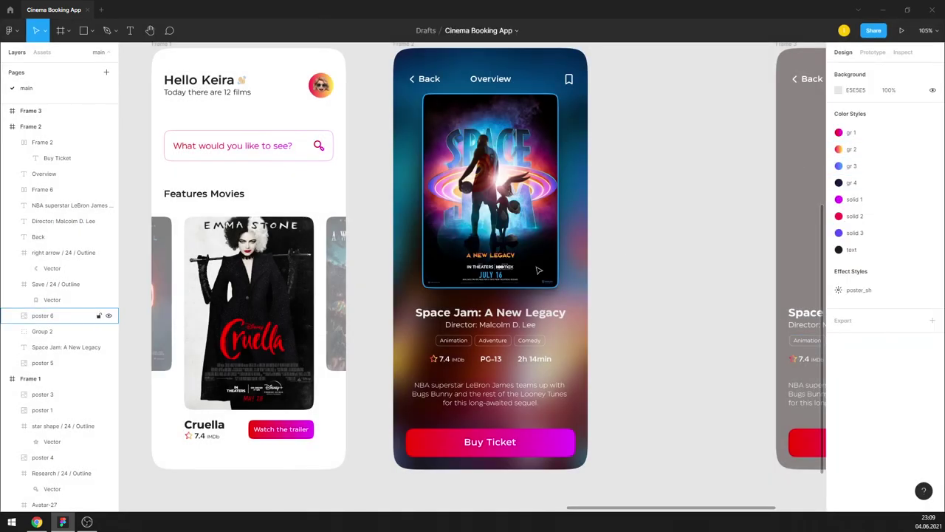
pyautogui.click(59, 315)
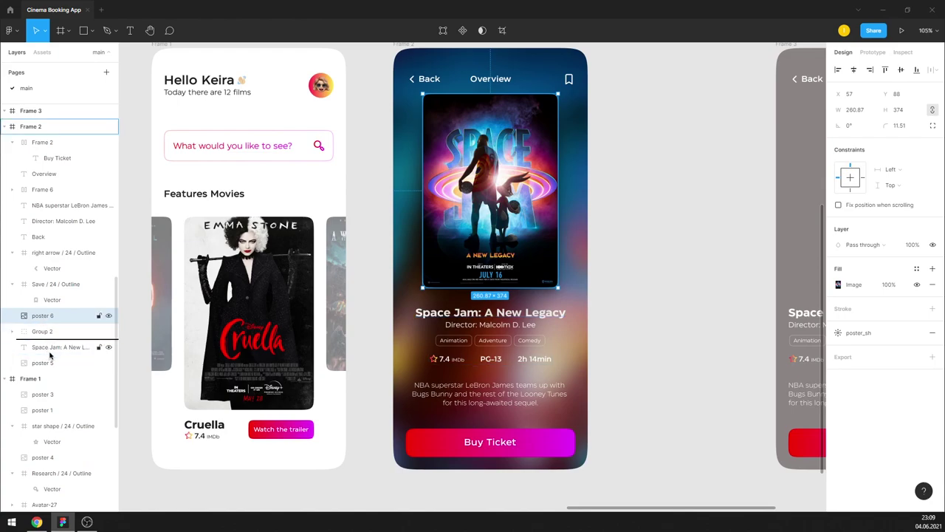
# Step: Move poster 6 below the Space Jam title in the layer order
pyautogui.moveTo(46, 354); pyautogui.dragTo(46, 357)
pyautogui.click(679, 253)
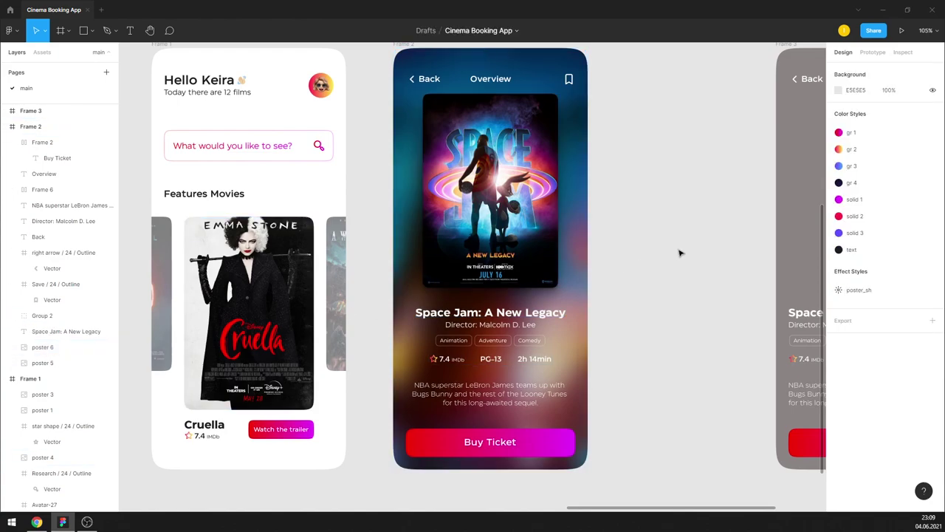
pyautogui.click(548, 450)
# Step: Give the Buy Ticket button a layered magenta (CB24C3) SmoothShadow with slightly reduced offset
pyautogui.rightClick(544, 452)
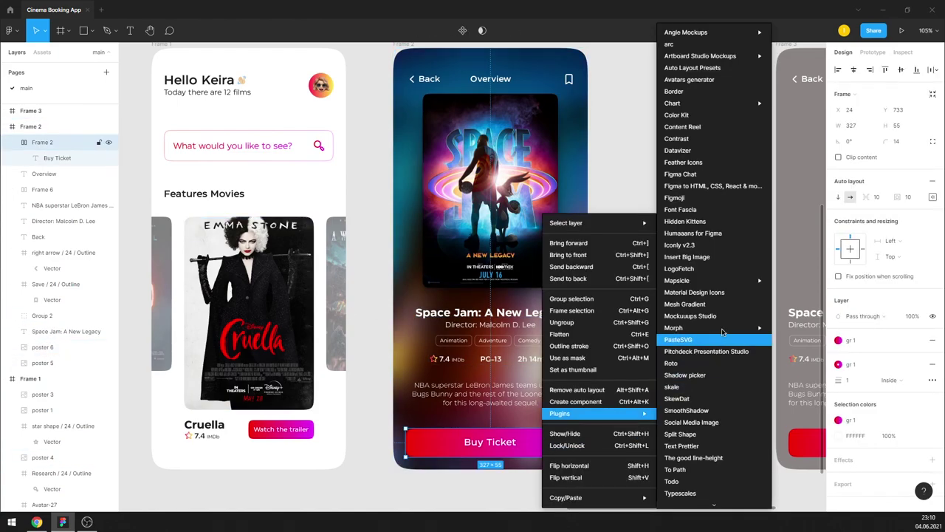
pyautogui.click(712, 409)
pyautogui.click(628, 116)
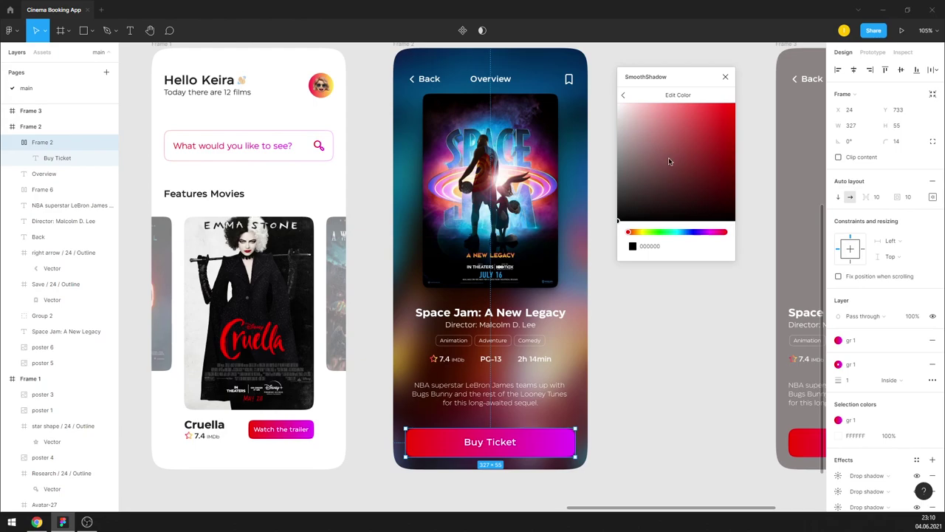
pyautogui.moveTo(701, 231); pyautogui.dragTo(711, 235)
pyautogui.moveTo(702, 163); pyautogui.dragTo(710, 136)
pyautogui.click(623, 96)
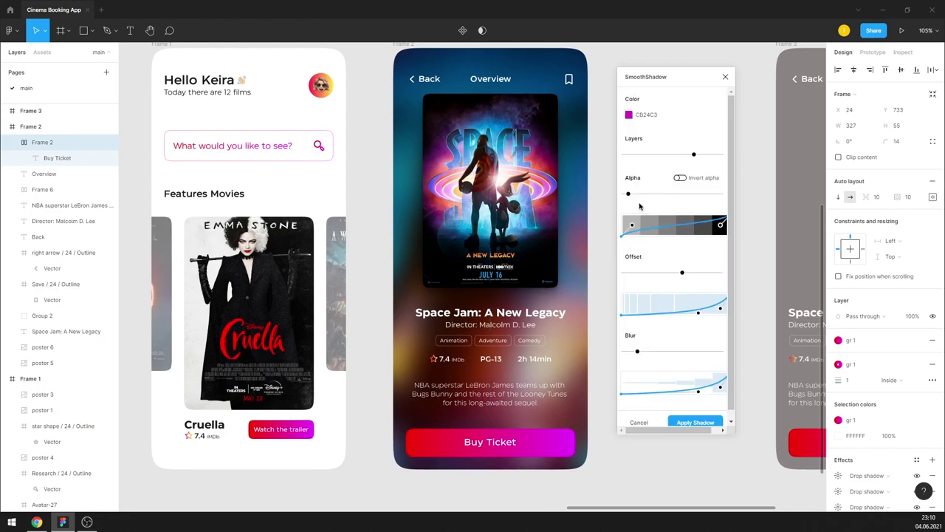
pyautogui.moveTo(682, 273); pyautogui.dragTo(676, 272)
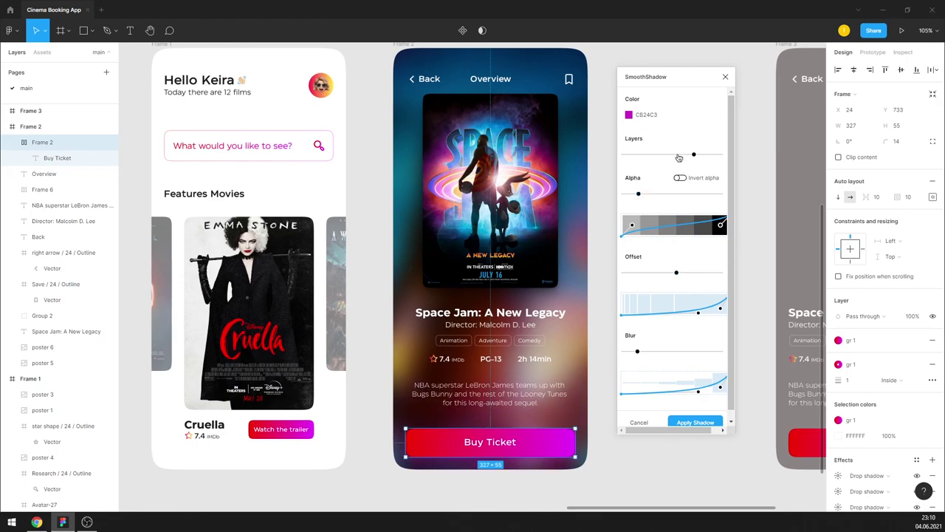
pyautogui.click(706, 419)
# Step: Replace the Buy Ticket button's gradient fill with the solid 1 magenta colour style
pyautogui.click(921, 341)
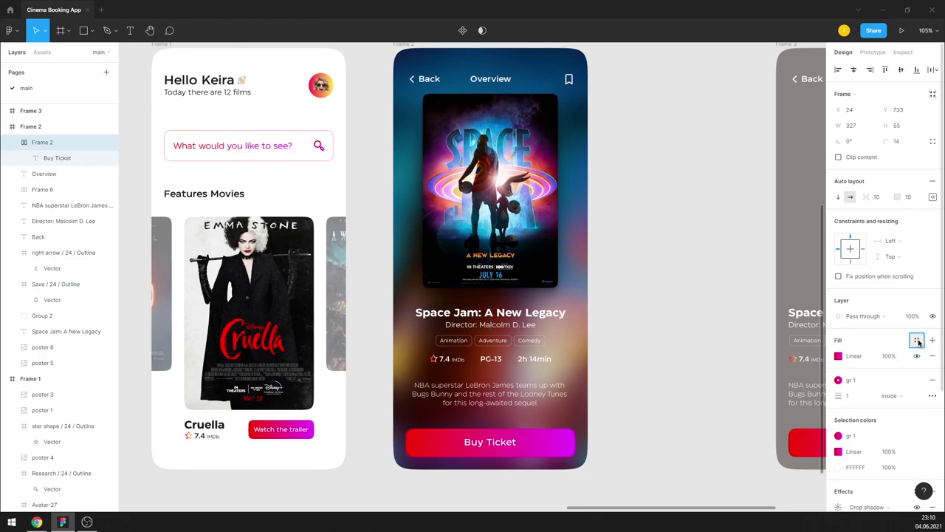
pyautogui.click(861, 437)
pyautogui.click(672, 371)
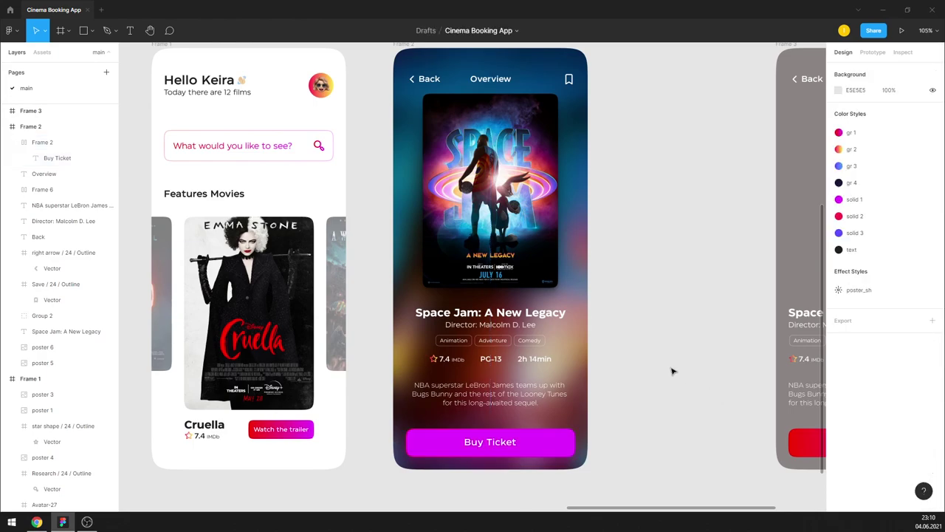
pyautogui.click(569, 446)
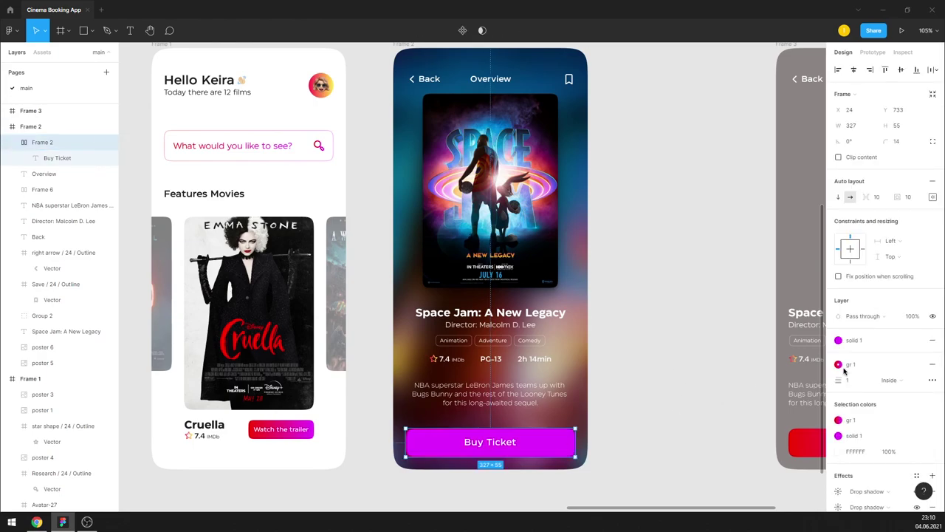
pyautogui.click(702, 365)
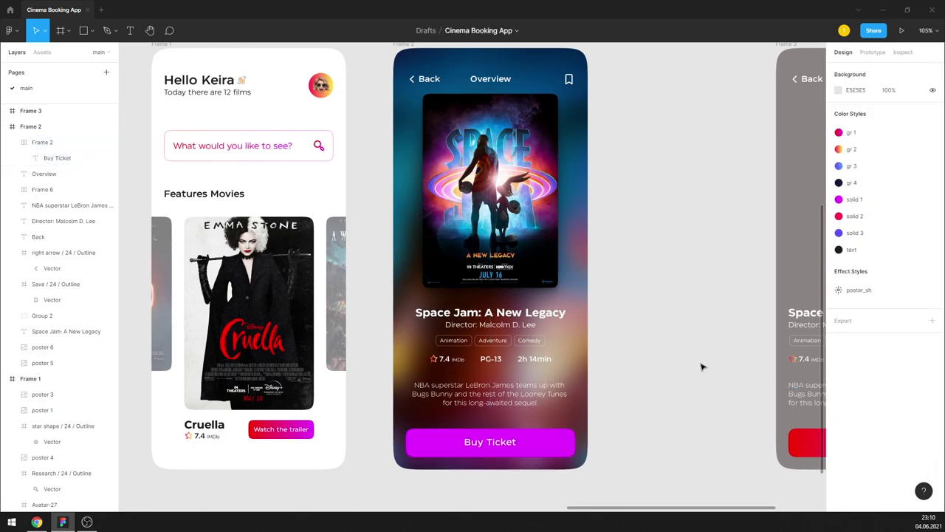
pyautogui.scroll(-2, 688, 352)
pyautogui.scroll(5, 516, 439)
pyautogui.scroll(5, 517, 438)
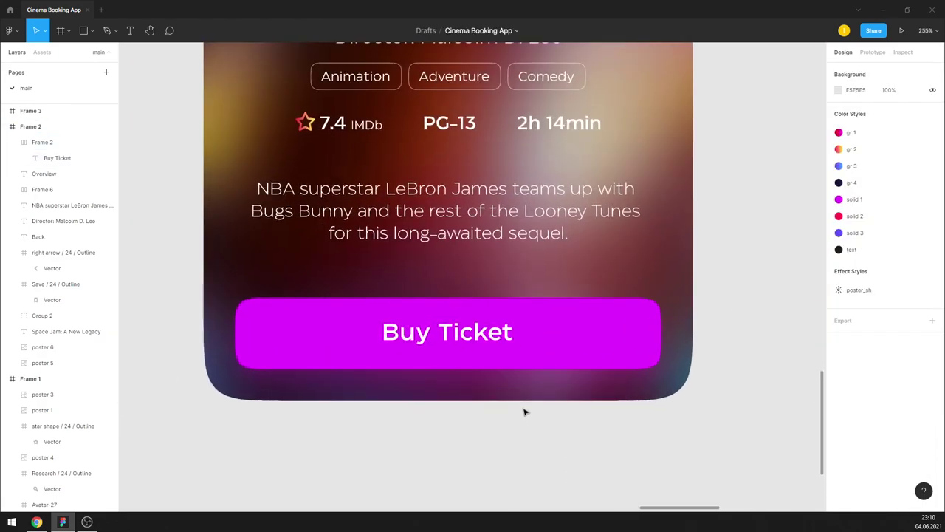
pyautogui.click(521, 347)
# Step: Add a linear gradient stroke to the Buy Ticket button, starting in light pink
pyautogui.click(932, 364)
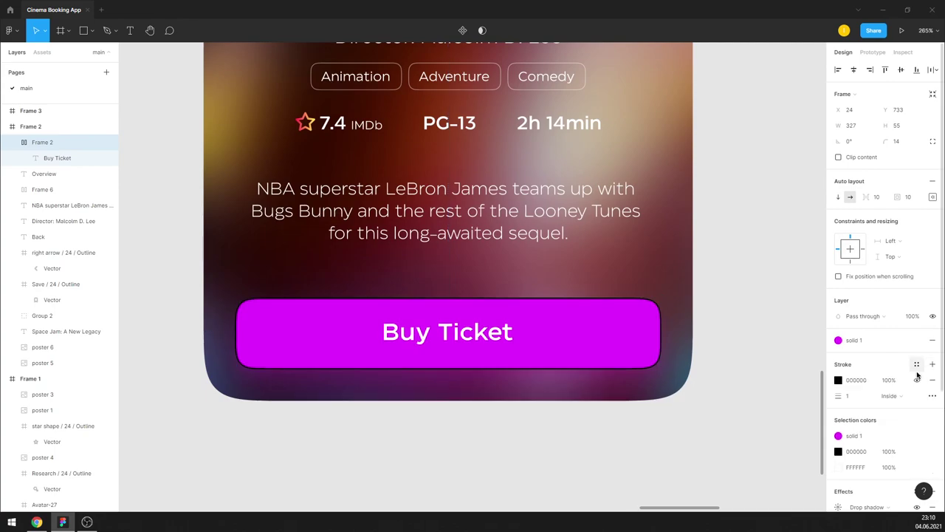
pyautogui.click(838, 380)
pyautogui.click(735, 254)
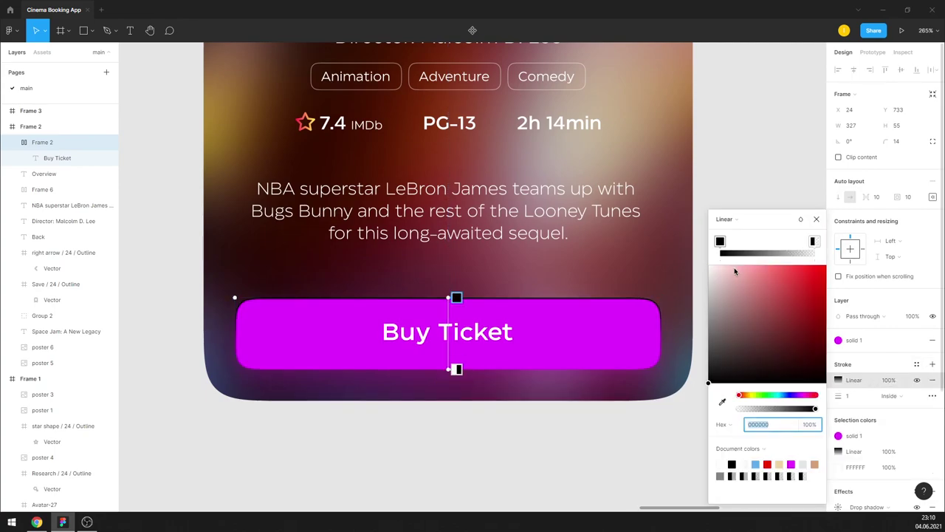
pyautogui.click(721, 247)
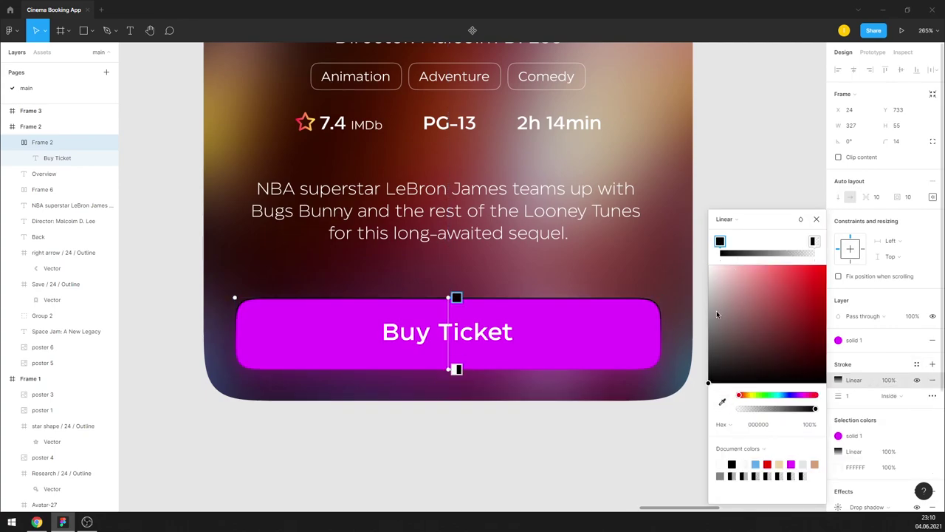
pyautogui.click(801, 395)
pyautogui.click(778, 266)
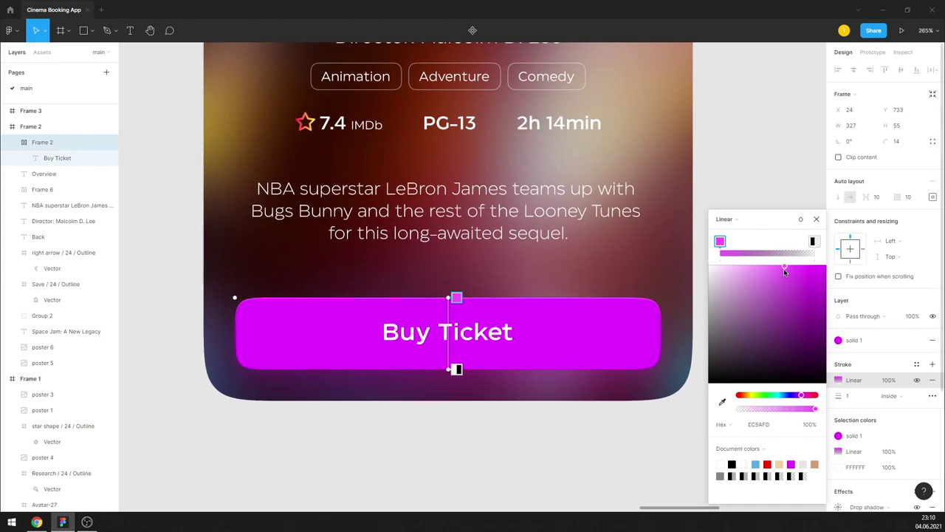
# Step: Change the gradient's end stop from transparent black to a deep magenta
pyautogui.click(813, 242)
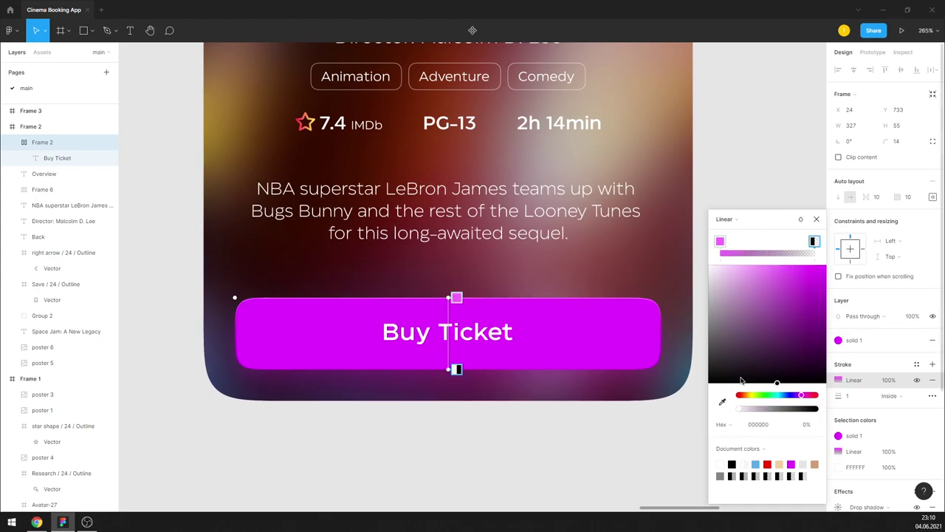
pyautogui.moveTo(742, 380); pyautogui.dragTo(827, 264)
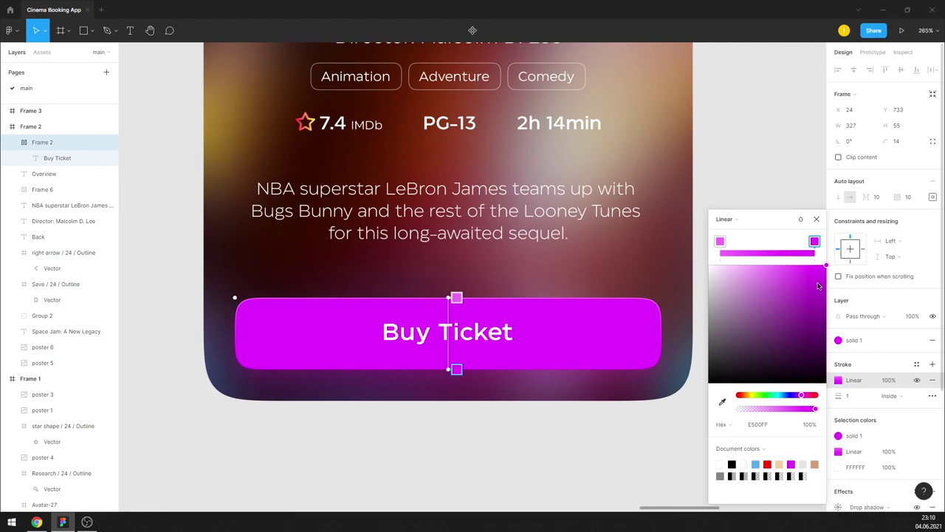
pyautogui.moveTo(797, 294)
pyautogui.mouseDown()
pyautogui.moveTo(832, 318)
pyautogui.moveTo(841, 301)
pyautogui.mouseUp()
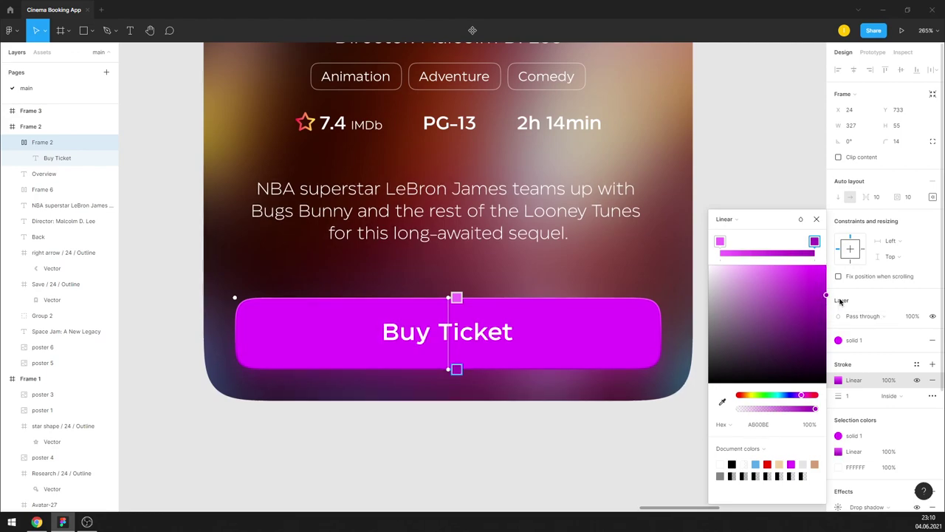
pyautogui.click(816, 220)
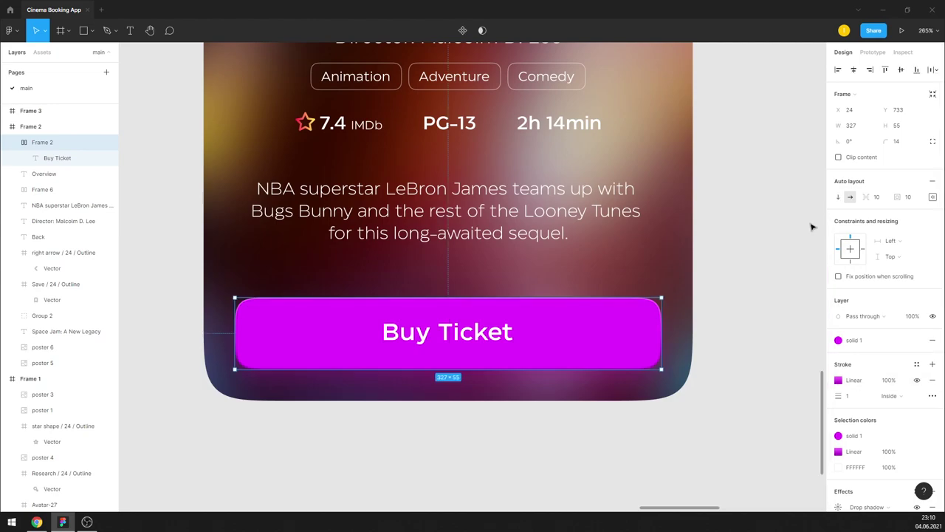
# Step: Remove the Buy Ticket button's three old drop shadows and add a fresh one
pyautogui.scroll(-3, 790, 382)
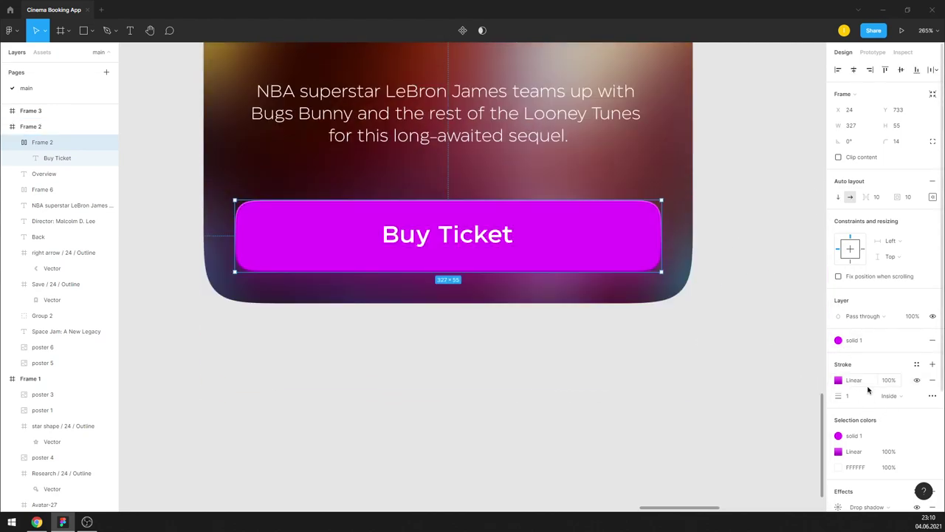
pyautogui.scroll(-3, 907, 365)
pyautogui.click(933, 426)
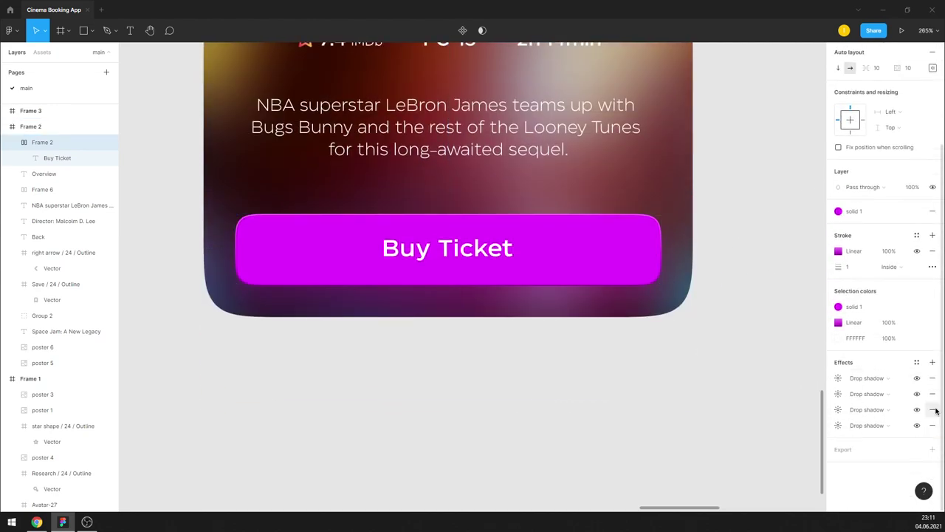
pyautogui.click(933, 410)
pyautogui.click(933, 410)
pyautogui.click(933, 425)
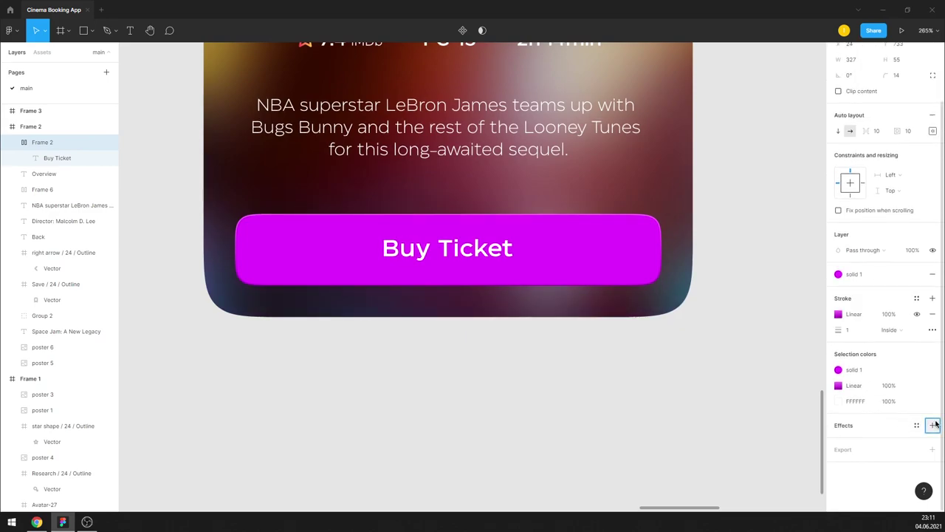
# Step: Eyedrop the button's magenta as the new drop shadow colour
pyautogui.click(838, 441)
pyautogui.click(720, 492)
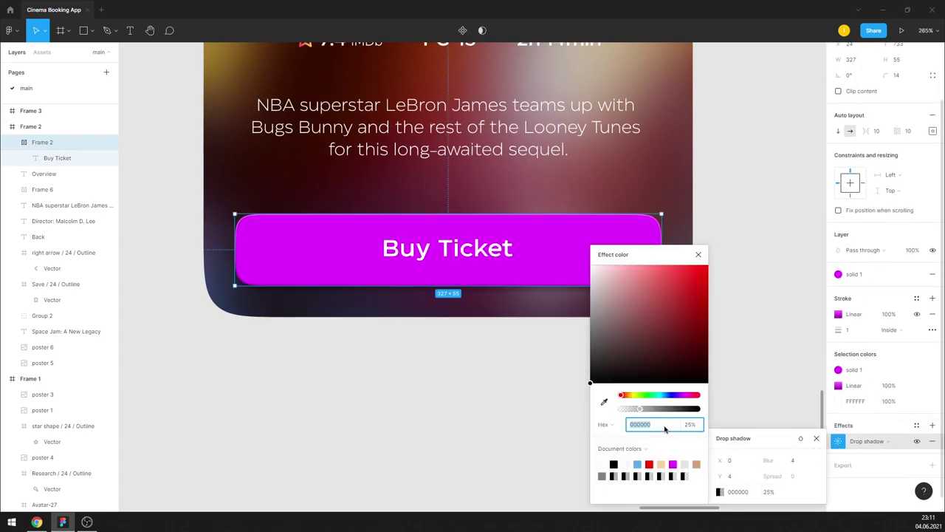
pyautogui.click(604, 401)
pyautogui.click(583, 276)
pyautogui.click(698, 254)
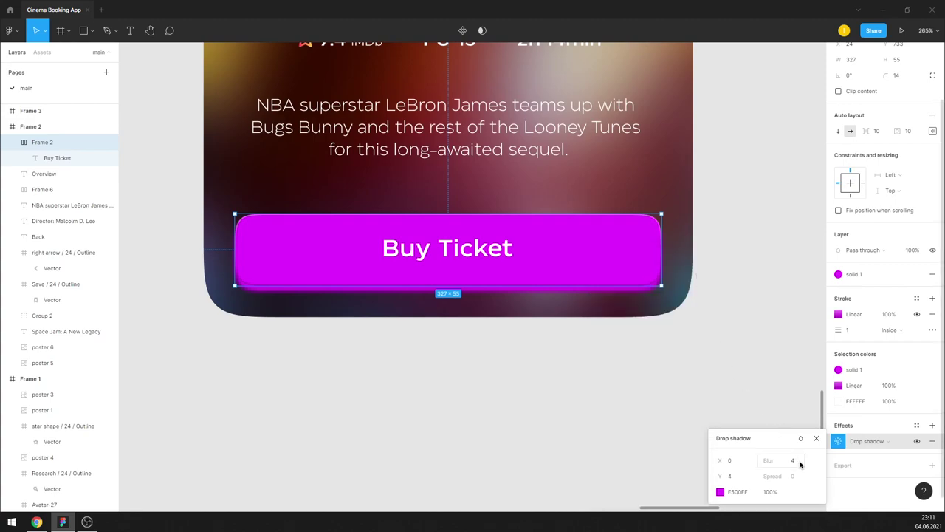
# Step: Set the shadow to Y offset 0 and 70% opacity, with a provisional blur
pyautogui.click(792, 460)
pyautogui.write('10')
pyautogui.click(734, 476)
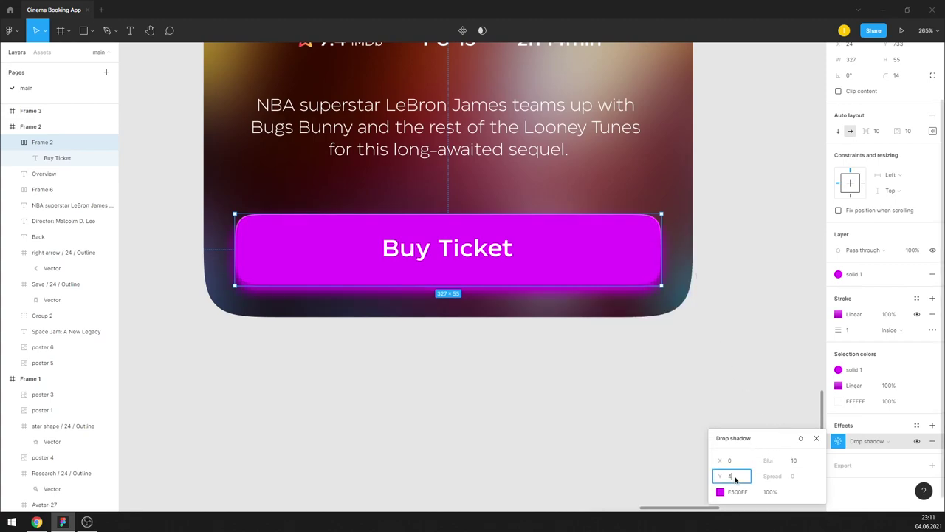
pyautogui.write('0')
pyautogui.press('Return')
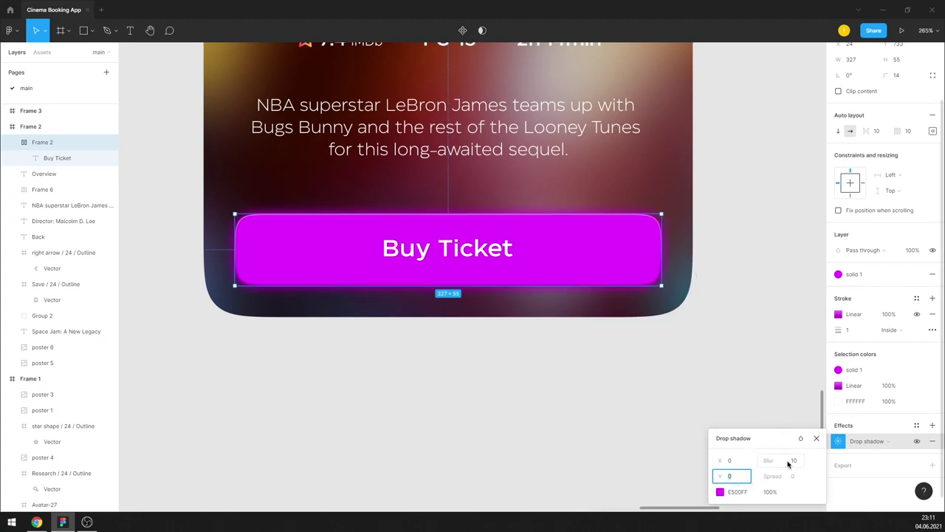
pyautogui.click(769, 494)
pyautogui.write('50')
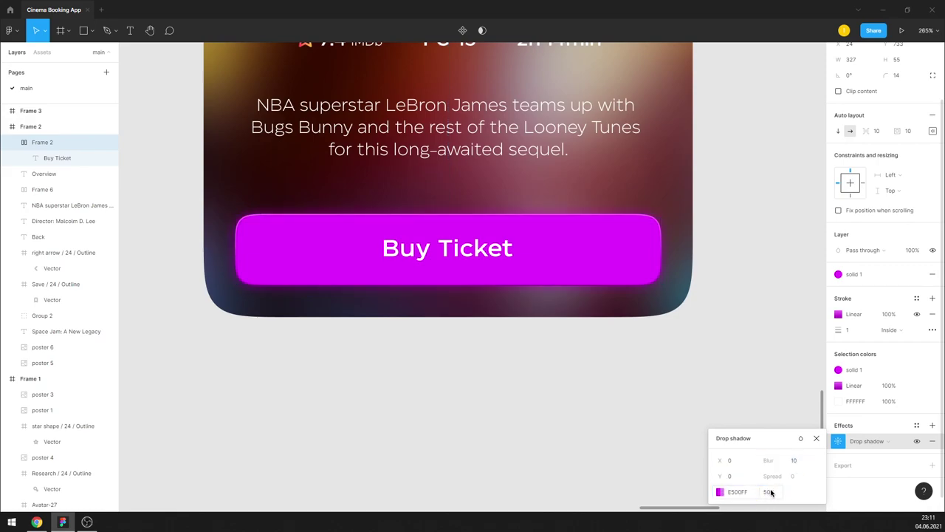
pyautogui.write('70')
pyautogui.press('Return')
pyautogui.click(794, 460)
pyautogui.write('12')
pyautogui.click(816, 441)
# Step: Preview the glow, then increase the shadow blur to 20
pyautogui.click(605, 390)
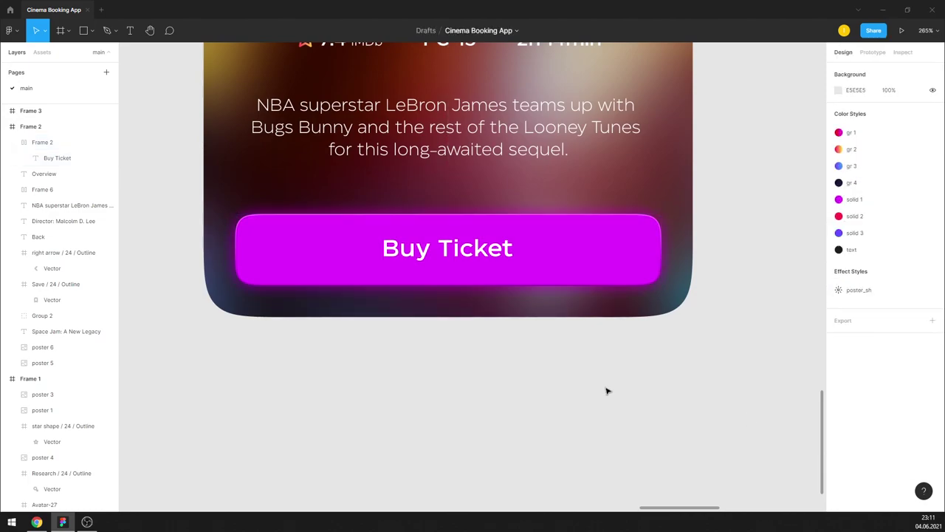
pyautogui.click(582, 268)
pyautogui.scroll(-2, 892, 433)
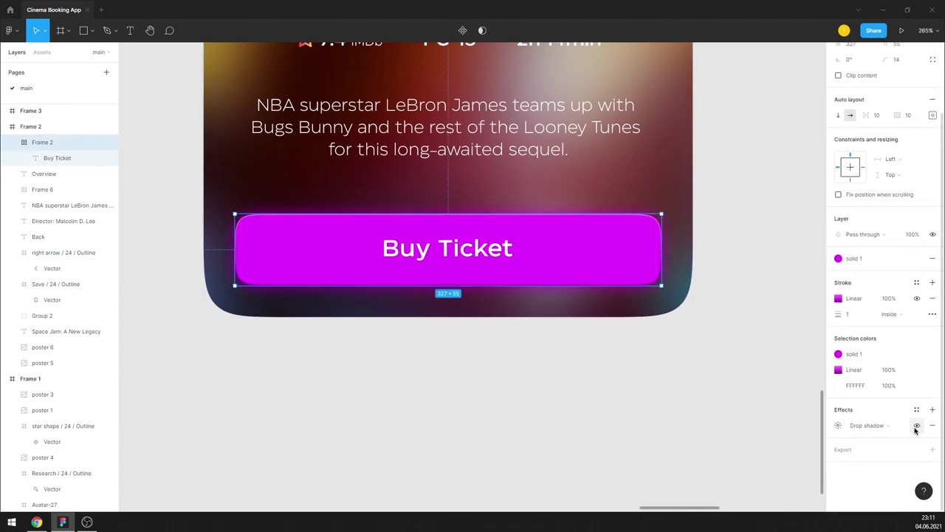
pyautogui.click(839, 426)
pyautogui.click(798, 450)
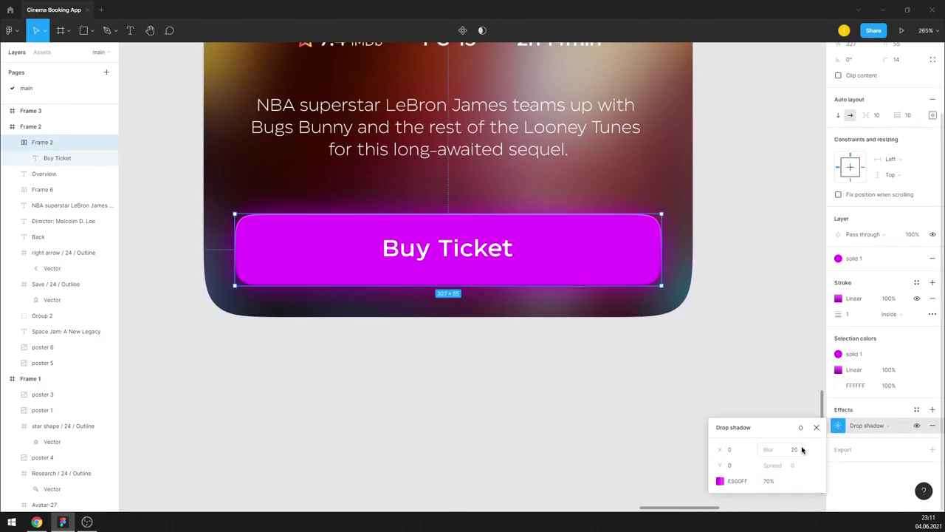
pyautogui.click(755, 399)
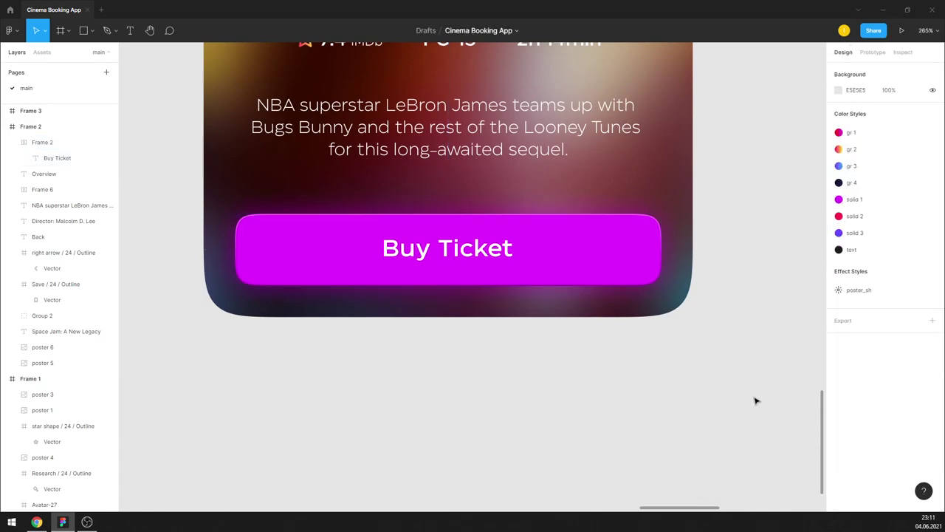
# Step: Toggle the drop shadow's visibility to compare the button with and without glow
pyautogui.scroll(-1, 606, 399)
pyautogui.click(619, 317)
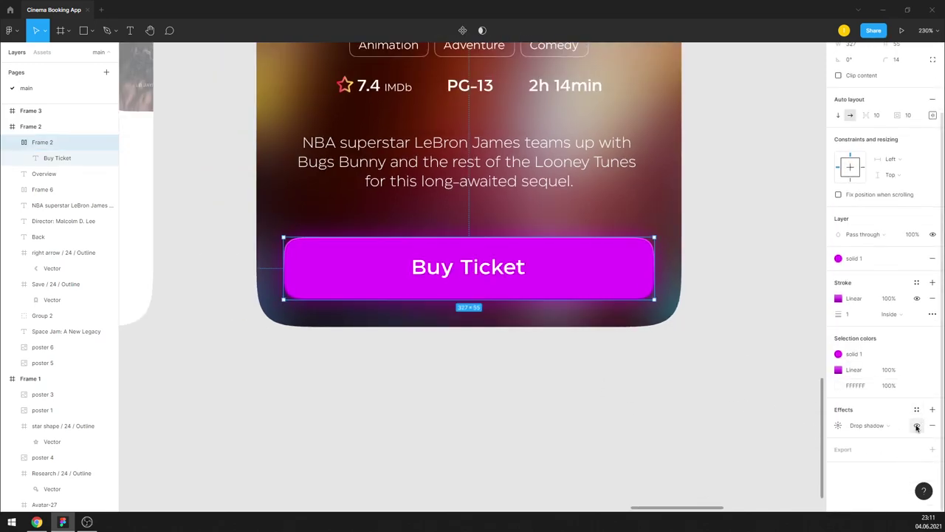
pyautogui.click(917, 427)
pyautogui.click(917, 427)
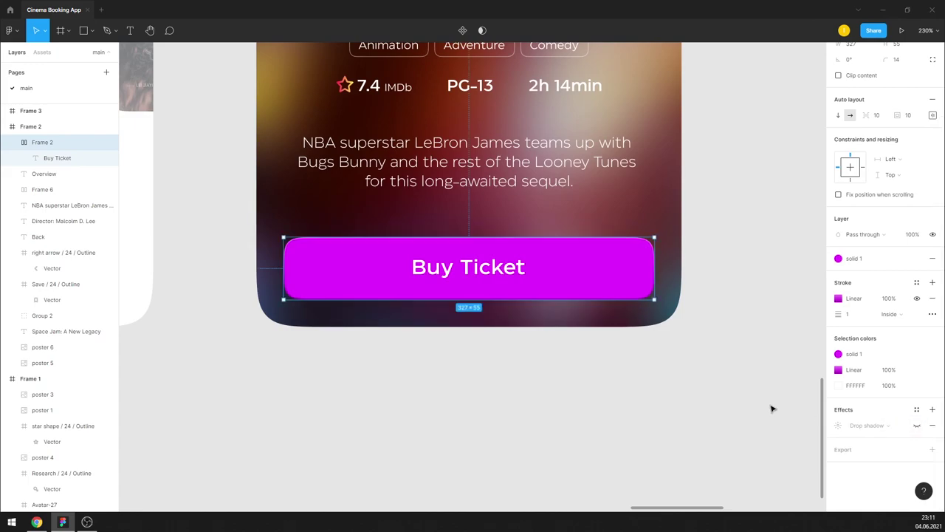
pyautogui.click(772, 407)
pyautogui.click(635, 288)
pyautogui.scroll(-3, 923, 425)
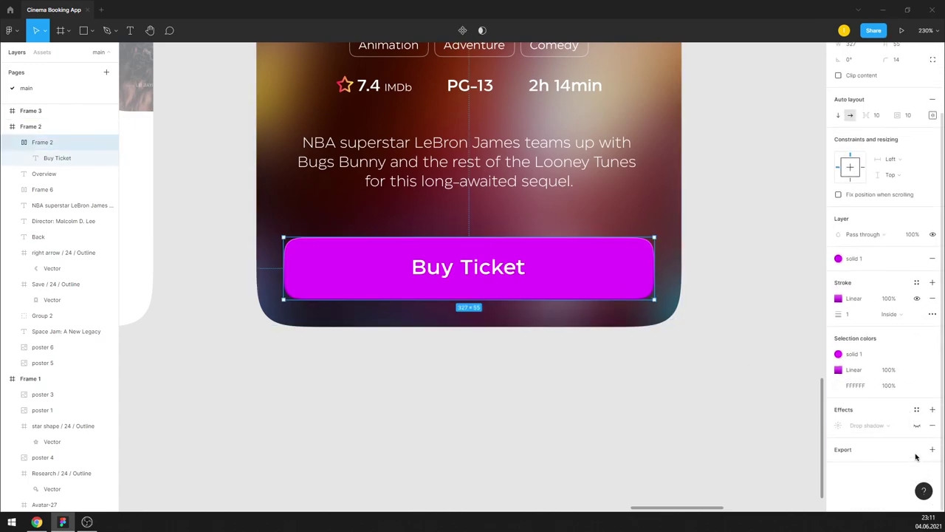
pyautogui.click(707, 423)
pyautogui.scroll(-5, 588, 404)
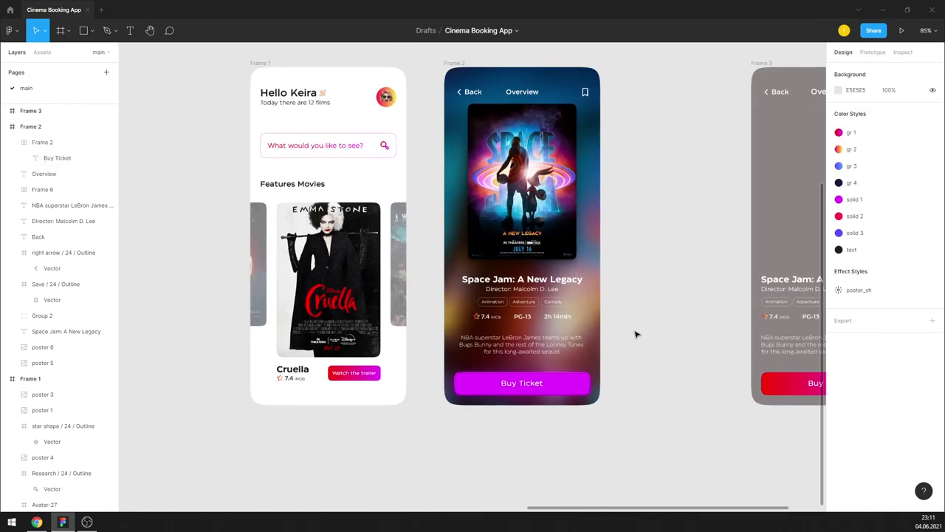
# Step: Set the Buy Ticket label to font size 16 with Bold weight
pyautogui.scroll(2, 637, 334)
pyautogui.click(521, 385)
pyautogui.doubleClick(524, 389)
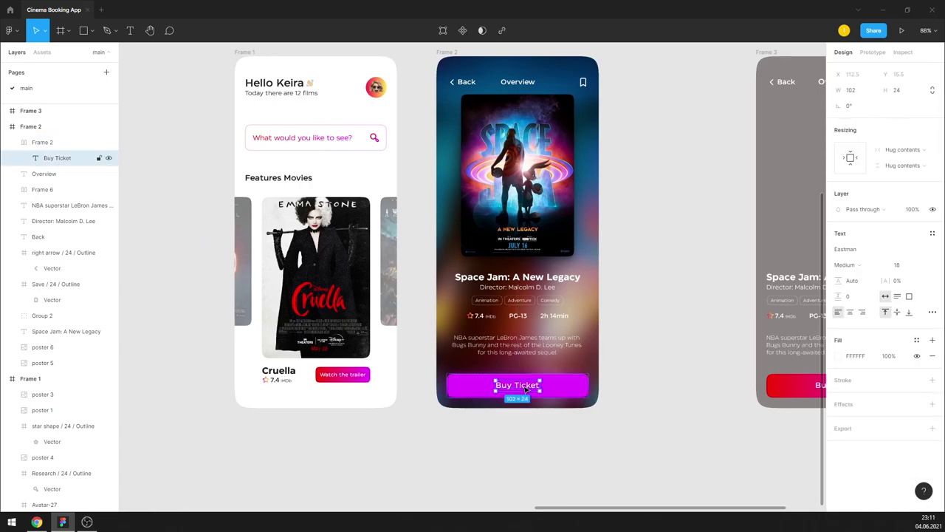
pyautogui.write('6')
pyautogui.press('Return')
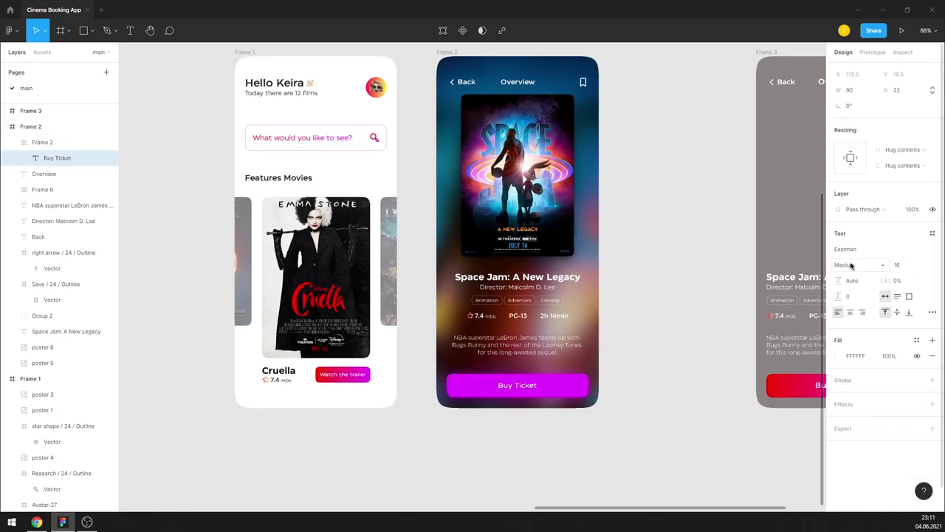
pyautogui.click(845, 264)
pyautogui.click(850, 303)
pyautogui.click(704, 338)
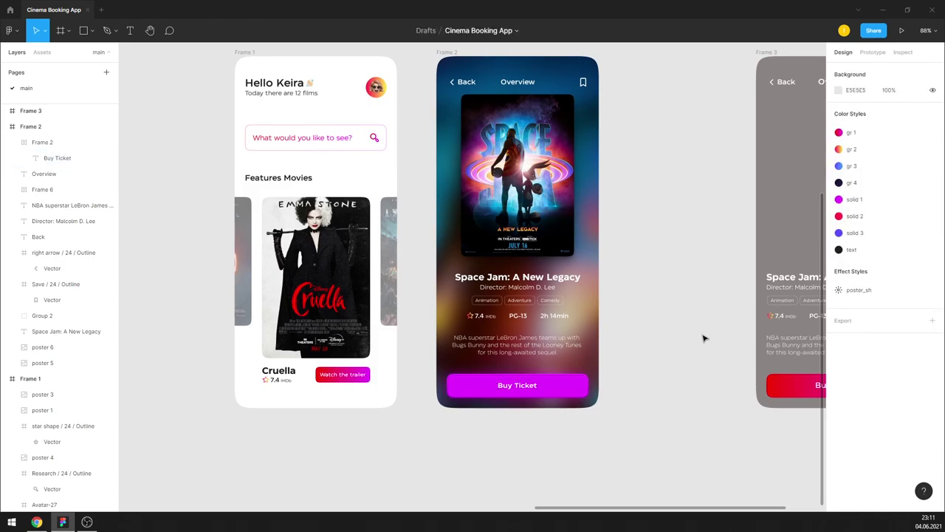
pyautogui.scroll(-2, 597, 255)
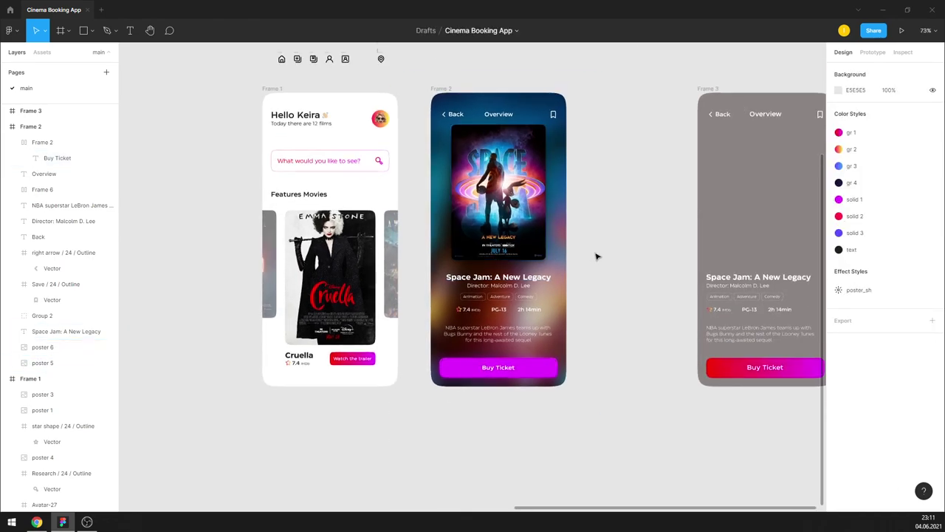
pyautogui.scroll(-1, 636, 314)
pyautogui.scroll(-1, 596, 345)
pyautogui.scroll(-3, 566, 316)
pyautogui.scroll(4, 701, 300)
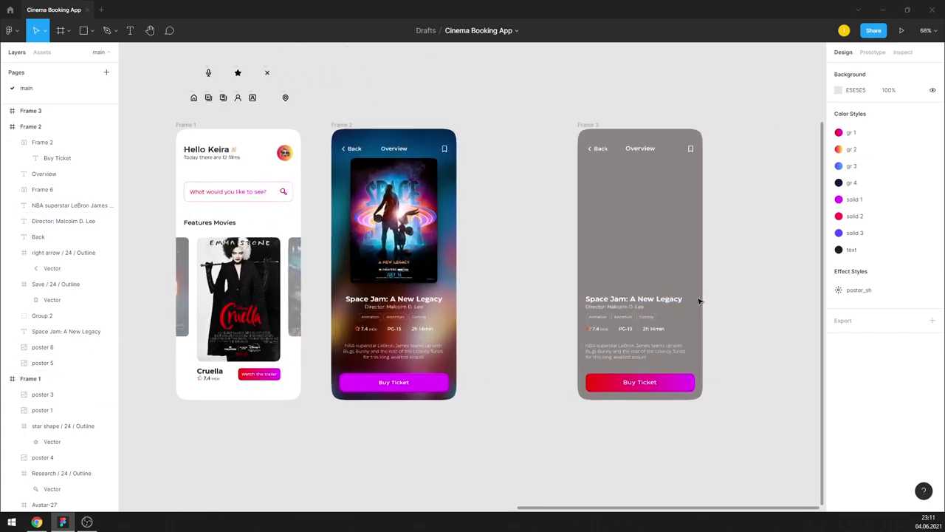
pyautogui.scroll(4, 701, 295)
# Step: Shift Frame 3 left and fill it with the dark purple colour style
pyautogui.moveTo(537, 49); pyautogui.dragTo(463, 49)
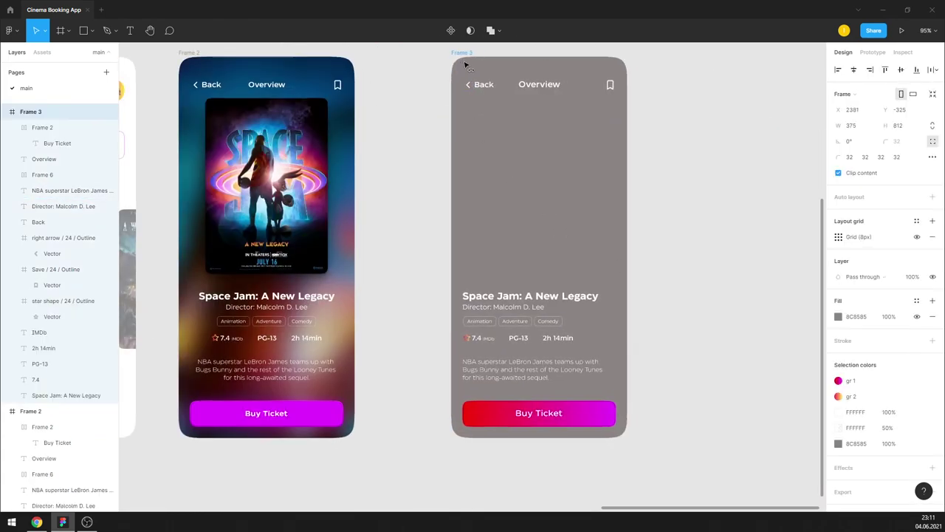
pyautogui.click(916, 300)
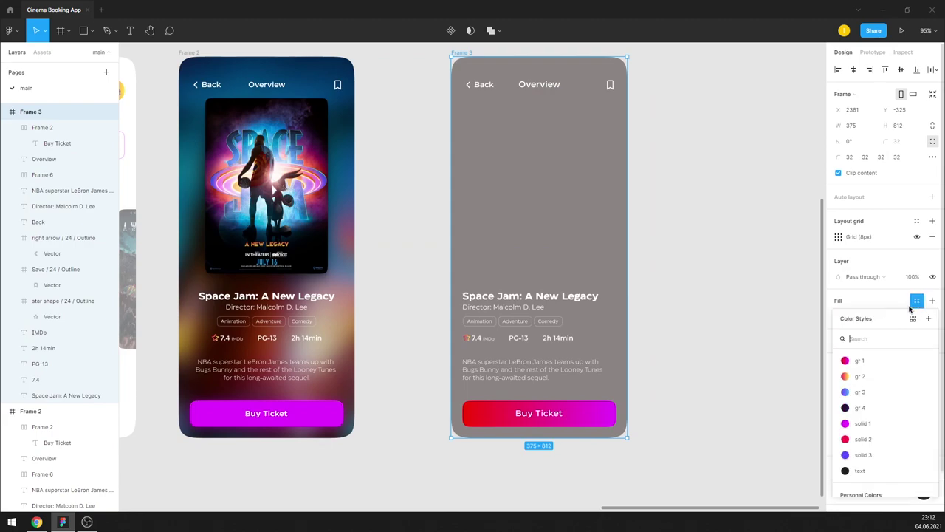
pyautogui.click(857, 408)
pyautogui.click(647, 358)
# Step: Delete Frame 3's Buy Ticket button and move the title and description text out
pyautogui.click(577, 419)
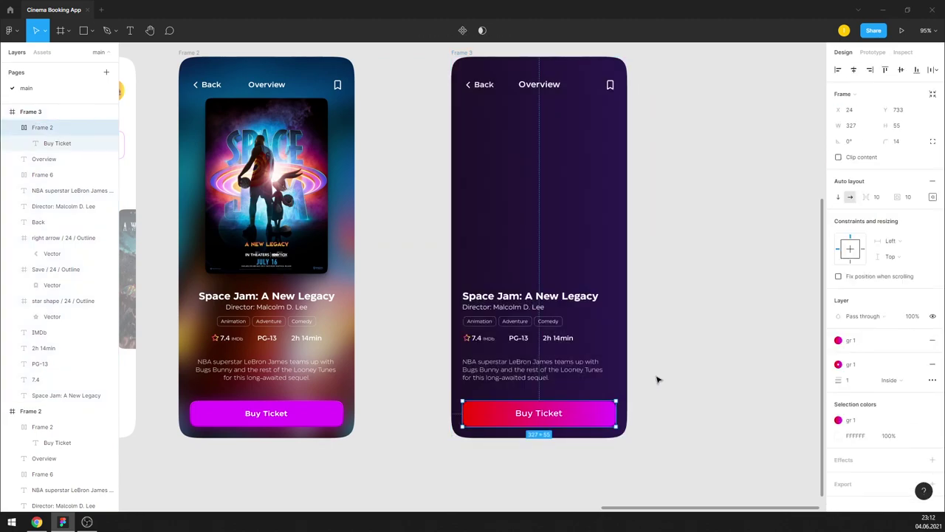
pyautogui.press('Delete')
pyautogui.moveTo(621, 398)
pyautogui.mouseDown()
pyautogui.moveTo(459, 288)
pyautogui.moveTo(694, 246)
pyautogui.mouseUp()
pyautogui.click(558, 147)
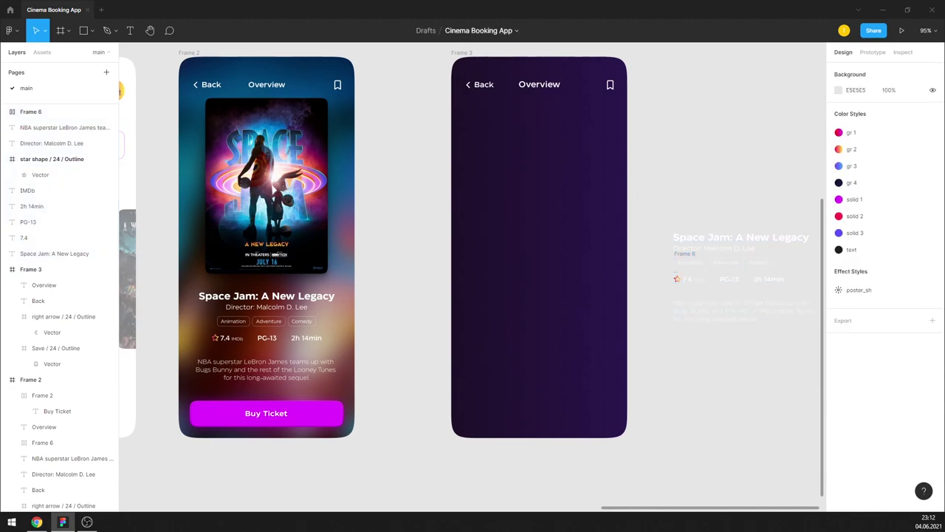
# Step: Retitle Frame 3's header from Overview to 'Seat selection'
pyautogui.click(535, 86)
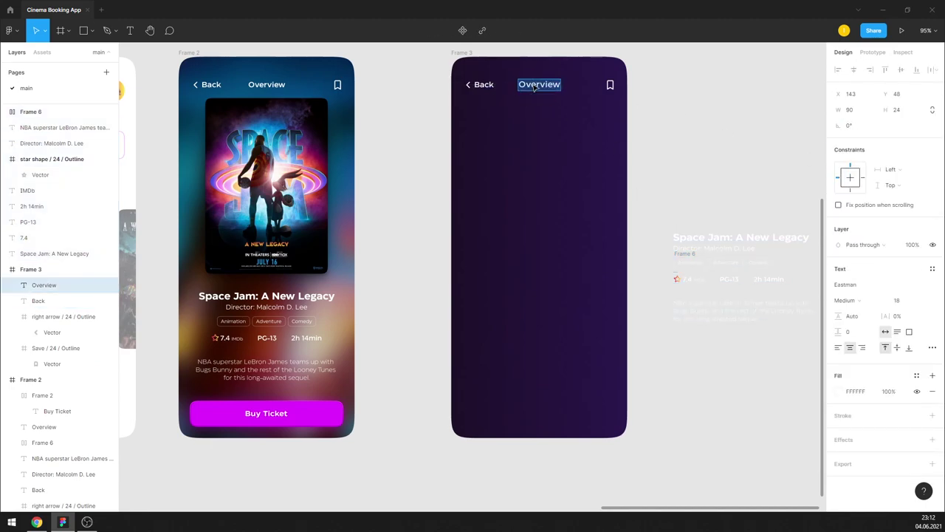
pyautogui.write('seat selection')
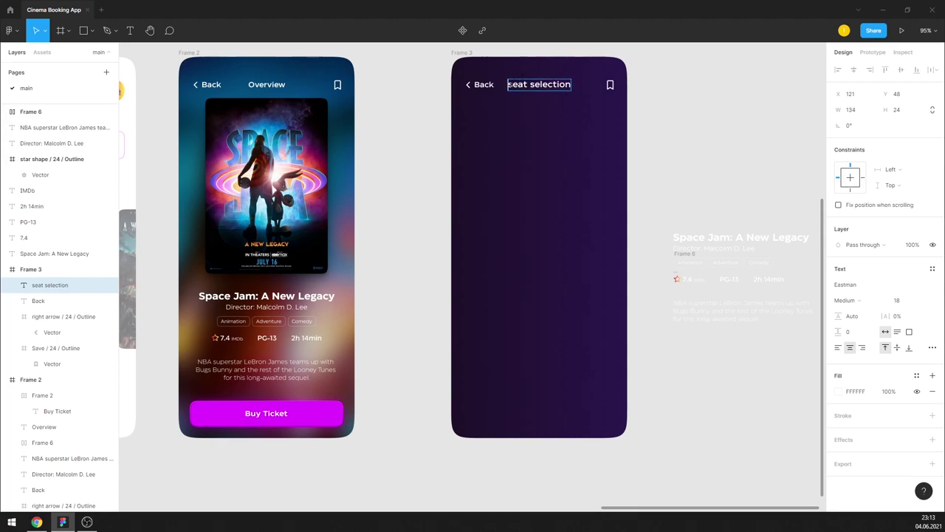
pyautogui.press('Delete')
pyautogui.write('S')
pyautogui.press('Escape')
# Step: Draw a grey rectangle bar near the top of Frame 3
pyautogui.click(663, 86)
pyautogui.scroll(-5, 666, 84)
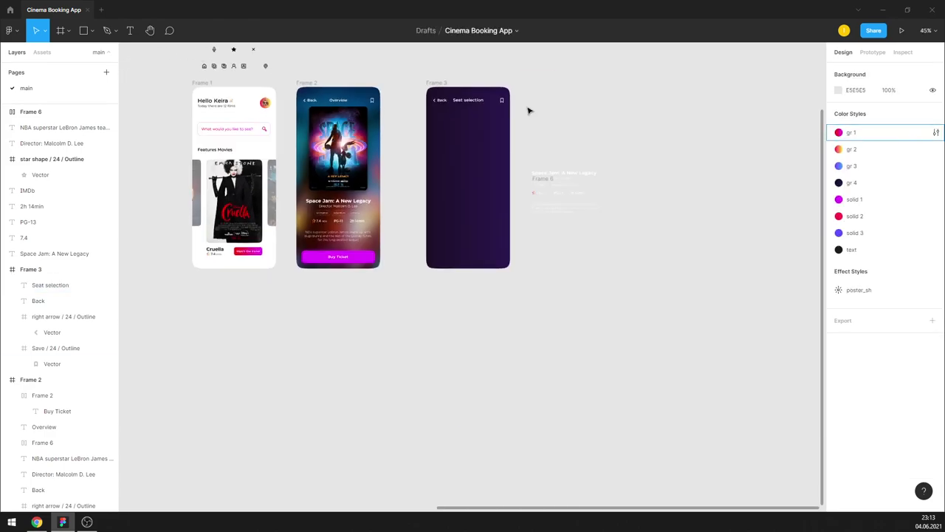
pyautogui.scroll(2, 527, 110)
pyautogui.scroll(-1, 624, 89)
pyautogui.scroll(2, 559, 134)
pyautogui.scroll(3, 549, 122)
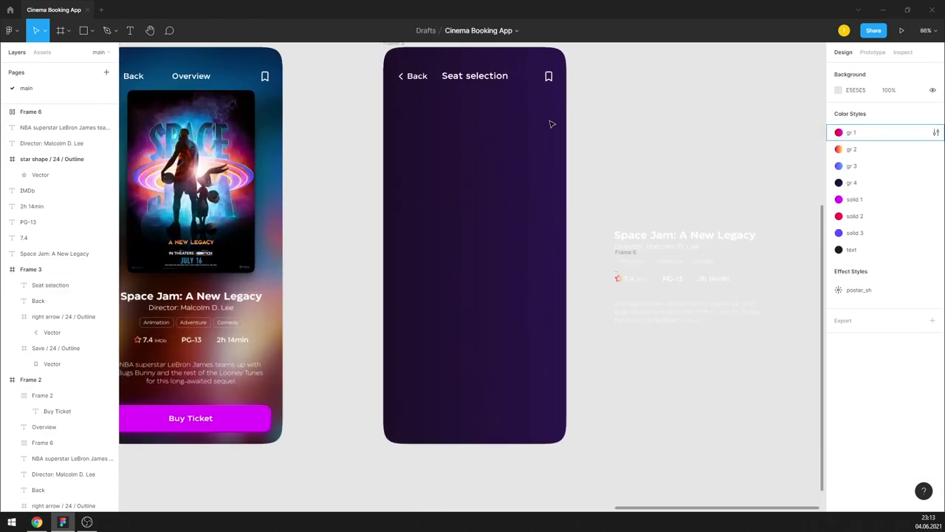
pyautogui.scroll(1, 501, 131)
pyautogui.press('r')
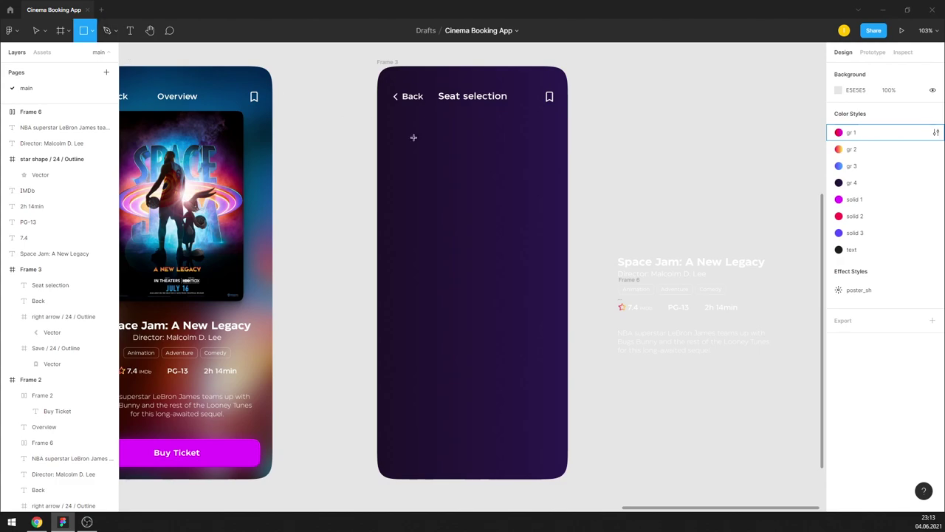
pyautogui.moveTo(410, 151); pyautogui.dragTo(535, 166)
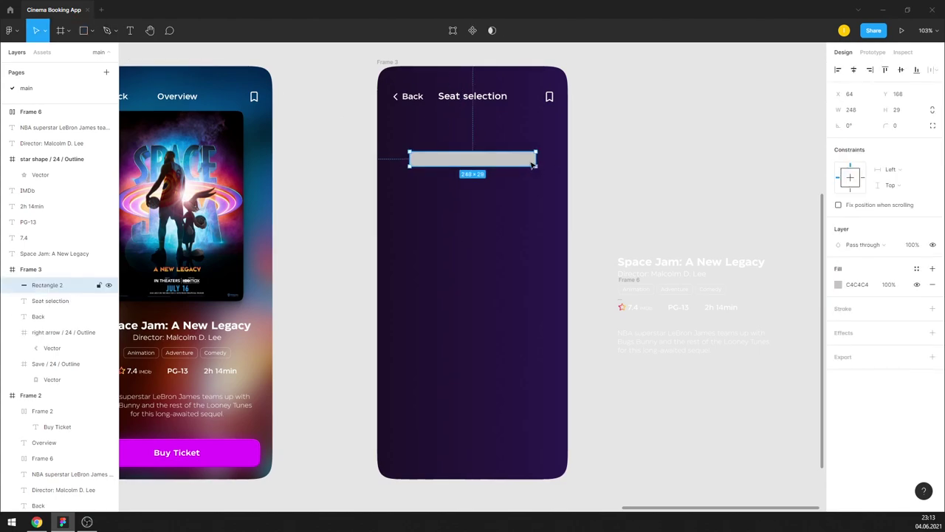
# Step: Move the bar under the title and widen it to 24 px margins from the frame edges
pyautogui.scroll(1, 509, 130)
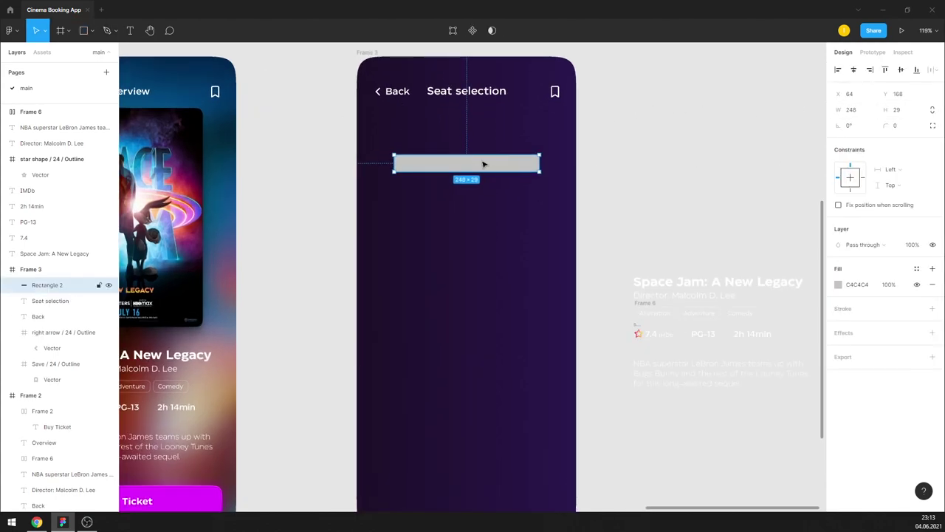
pyautogui.moveTo(483, 163); pyautogui.dragTo(483, 145)
pyautogui.moveTo(539, 145); pyautogui.dragTo(563, 145)
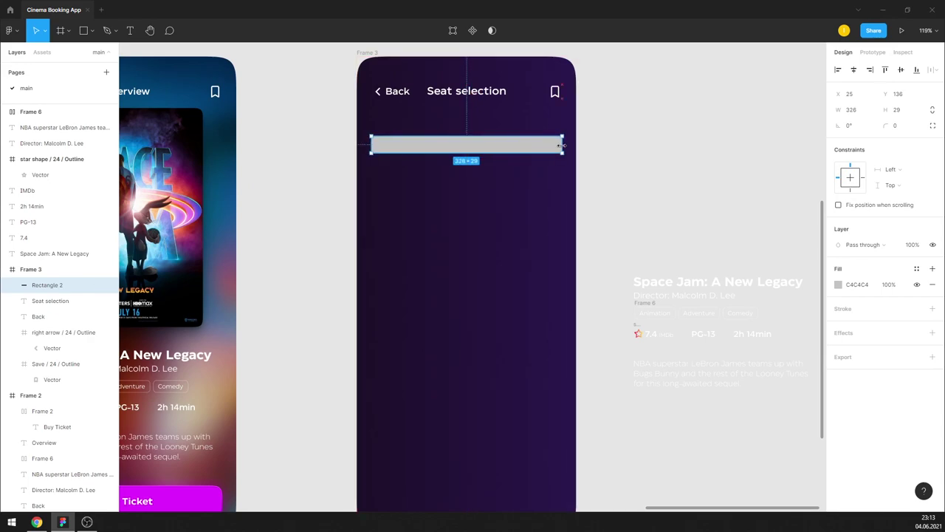
pyautogui.press('alt')
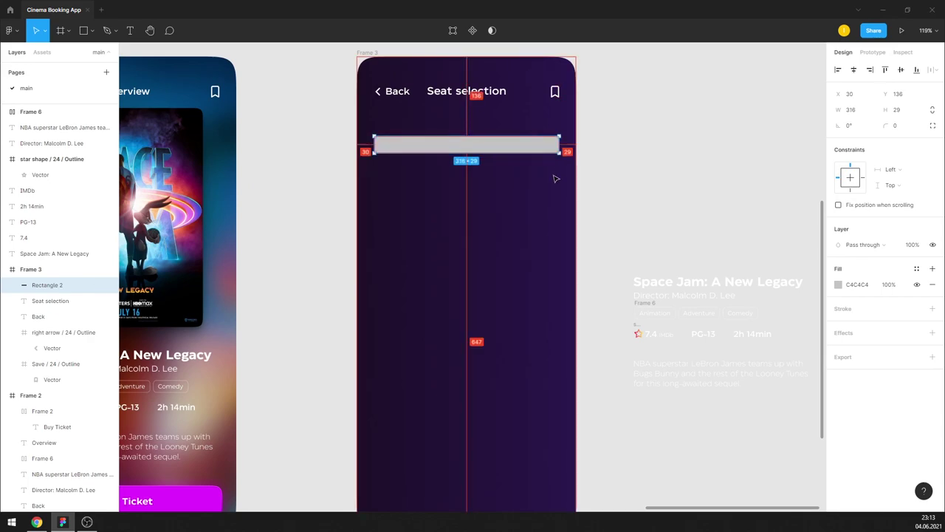
pyautogui.moveTo(560, 144); pyautogui.dragTo(565, 143)
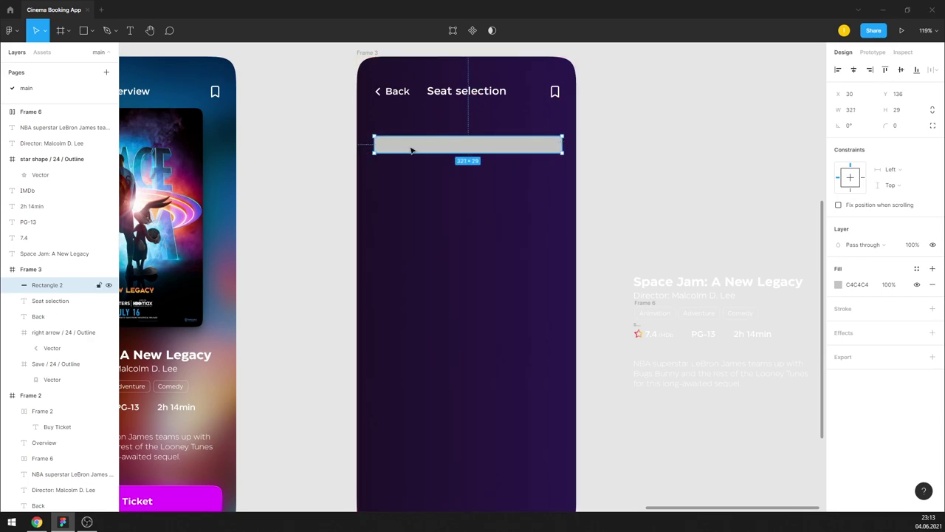
pyautogui.moveTo(376, 145); pyautogui.dragTo(372, 144)
pyautogui.press('alt')
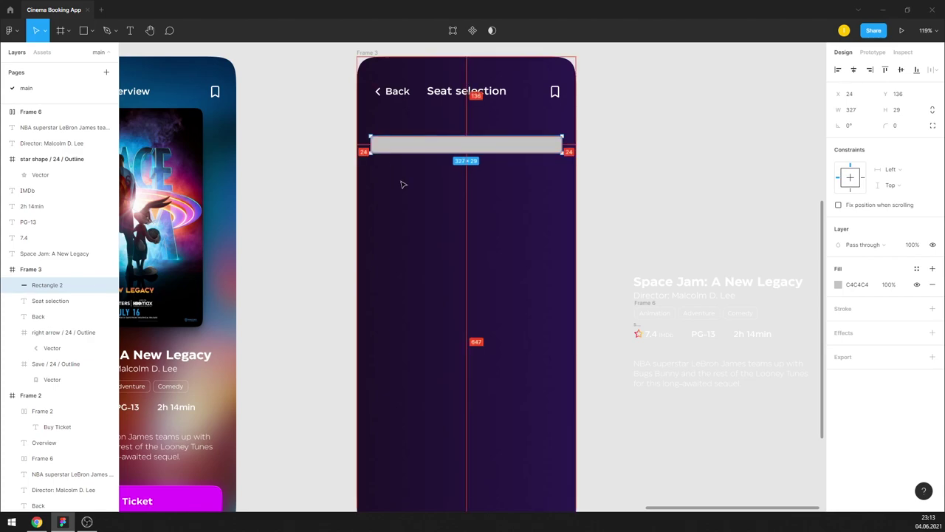
pyautogui.scroll(5, 451, 133)
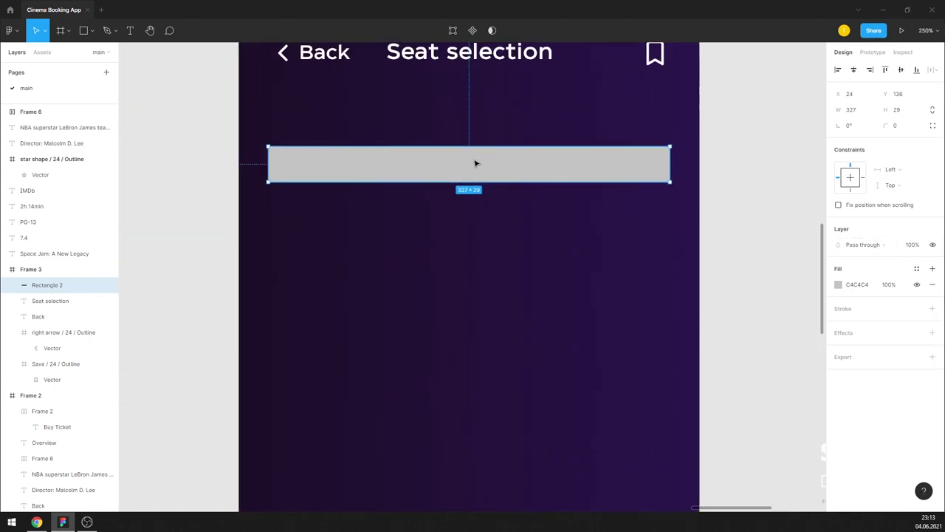
# Step: Bend the bar into an arc by raising and curving its top and bottom midpoints
pyautogui.doubleClick(475, 157)
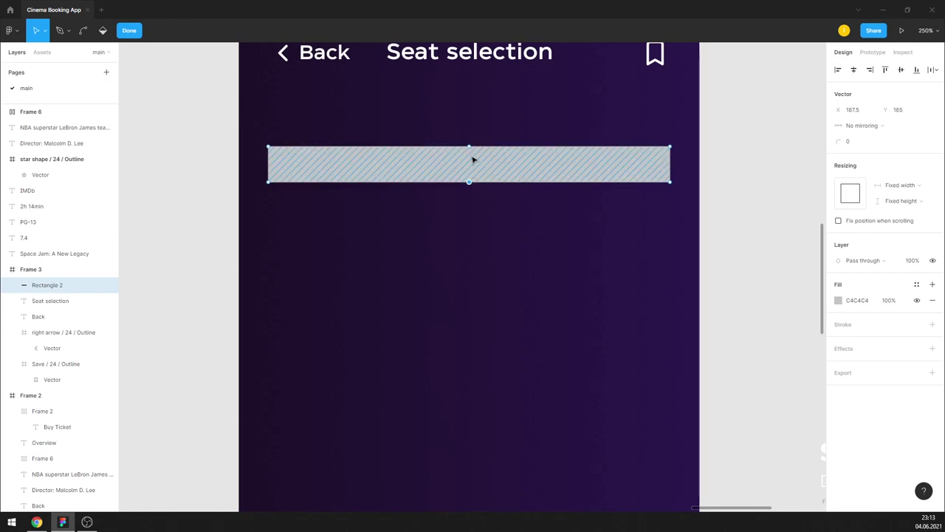
pyautogui.click(471, 142)
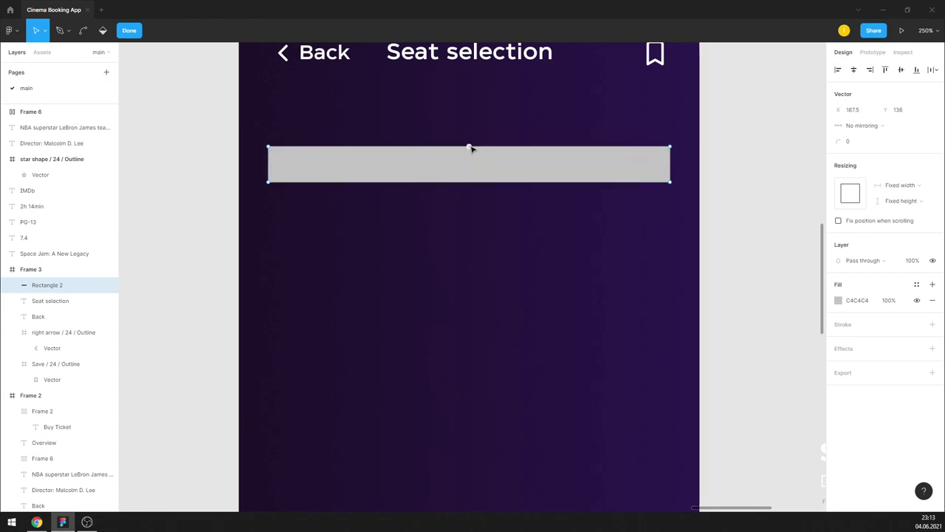
pyautogui.moveTo(470, 146); pyautogui.dragTo(471, 127)
pyautogui.click(471, 182)
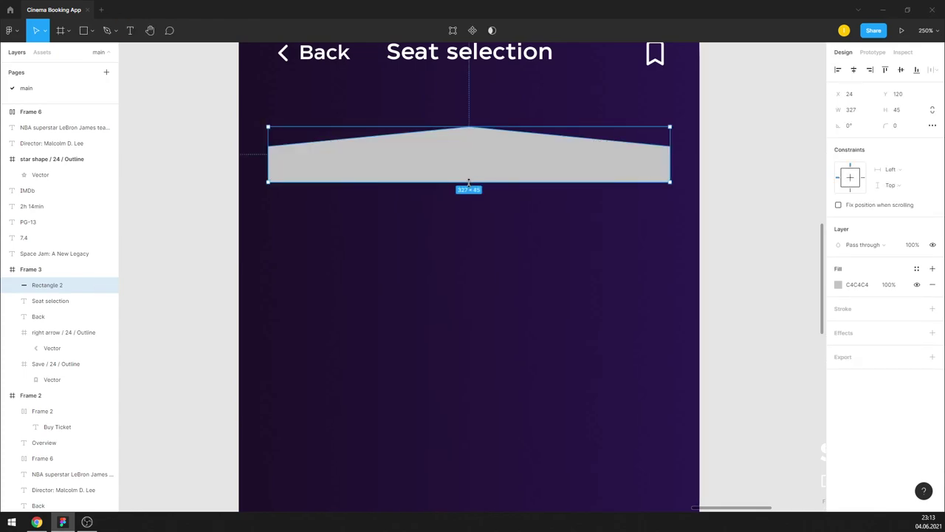
pyautogui.moveTo(469, 183)
pyautogui.mouseDown()
pyautogui.moveTo(470, 160)
pyautogui.moveTo(547, 160)
pyautogui.mouseUp()
pyautogui.press('ctrl')
pyautogui.keyDown('ctrl'); pyautogui.click(470, 128); pyautogui.keyUp('ctrl')
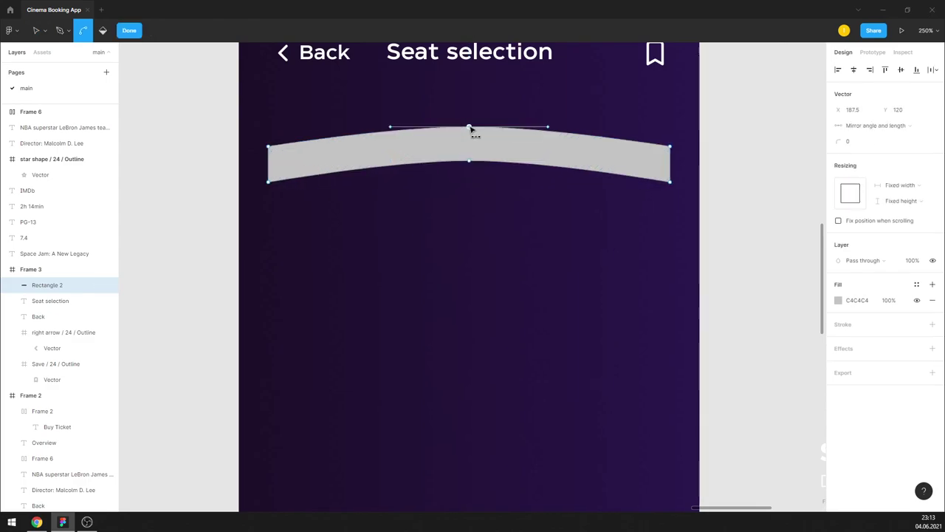
pyautogui.click(129, 30)
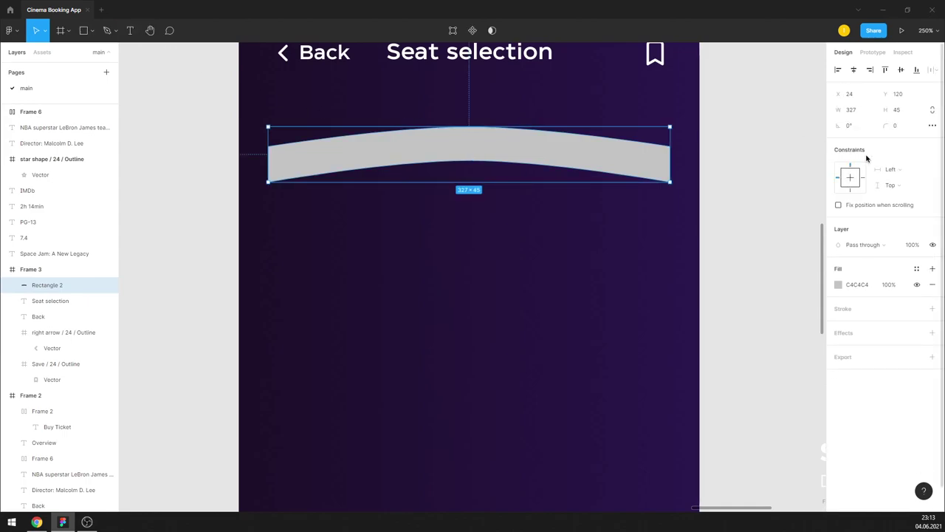
# Step: Round the curved bar's corners to 6
pyautogui.write('56')
pyautogui.click(932, 125)
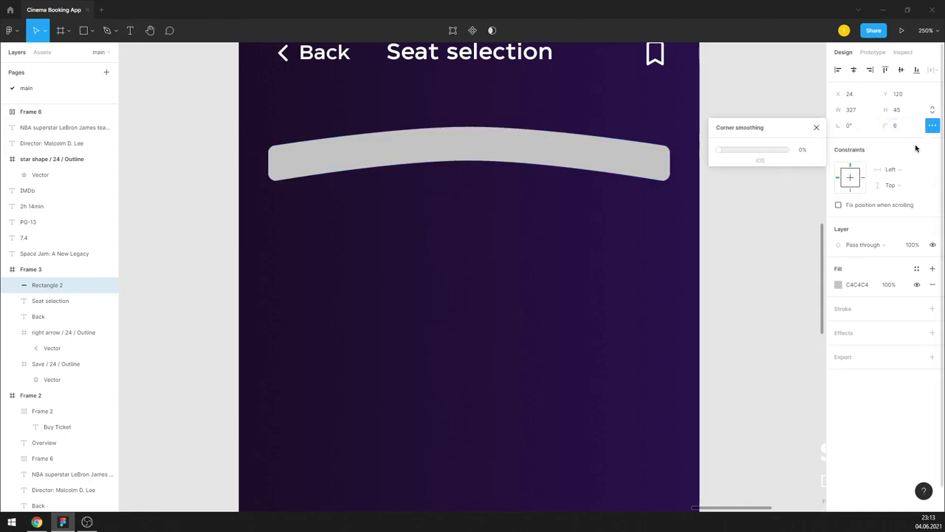
pyautogui.moveTo(718, 149); pyautogui.dragTo(802, 150)
pyautogui.click(816, 127)
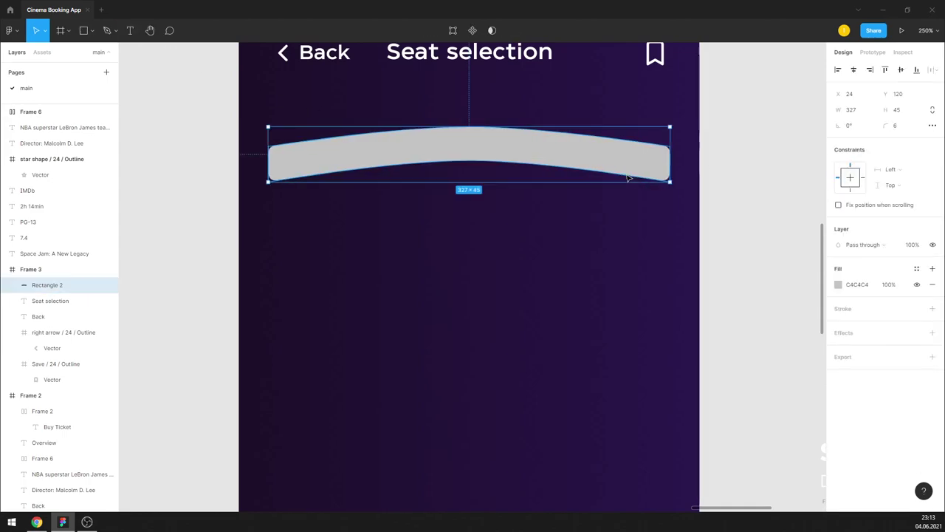
# Step: Fill the curved bar with the gr 3 gradient and preview it
pyautogui.click(916, 268)
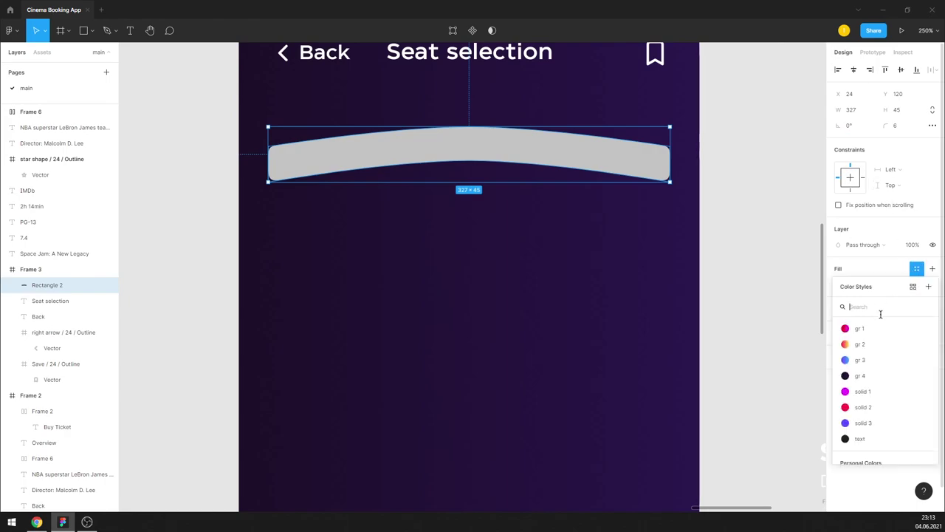
pyautogui.click(885, 361)
pyautogui.click(728, 306)
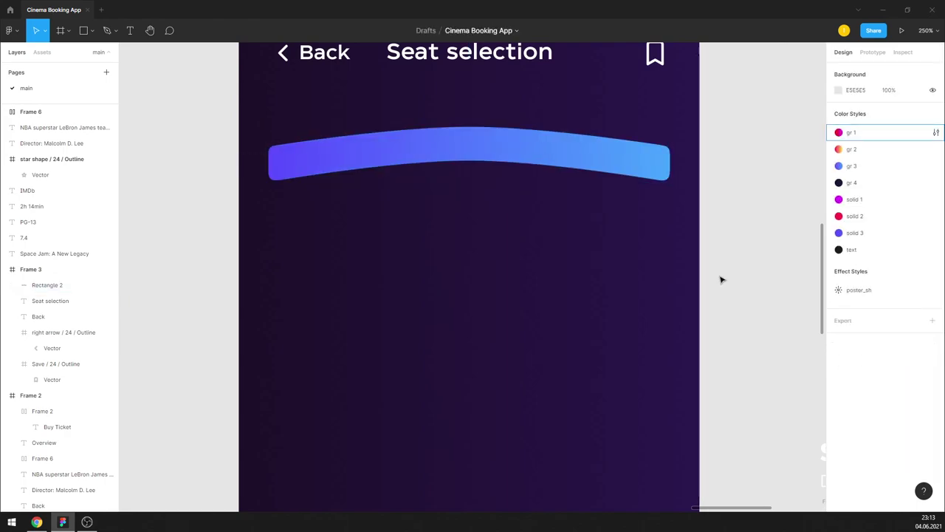
pyautogui.scroll(-5, 612, 239)
pyautogui.scroll(3, 622, 226)
pyautogui.click(623, 227)
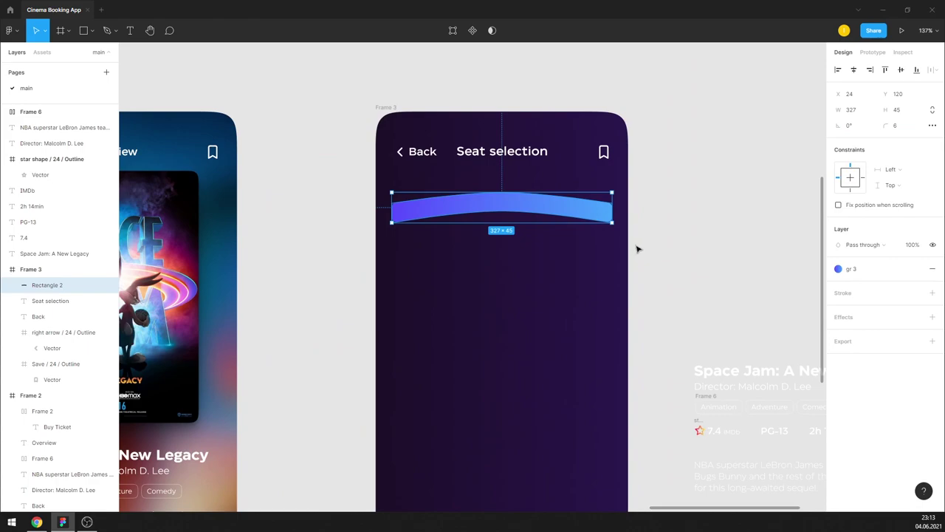
pyautogui.scroll(2, 545, 211)
pyautogui.scroll(1, 544, 211)
# Step: Apply the gr 4 gradient, detach it, and set a stop to 2A174E with a lighter stop
pyautogui.click(916, 269)
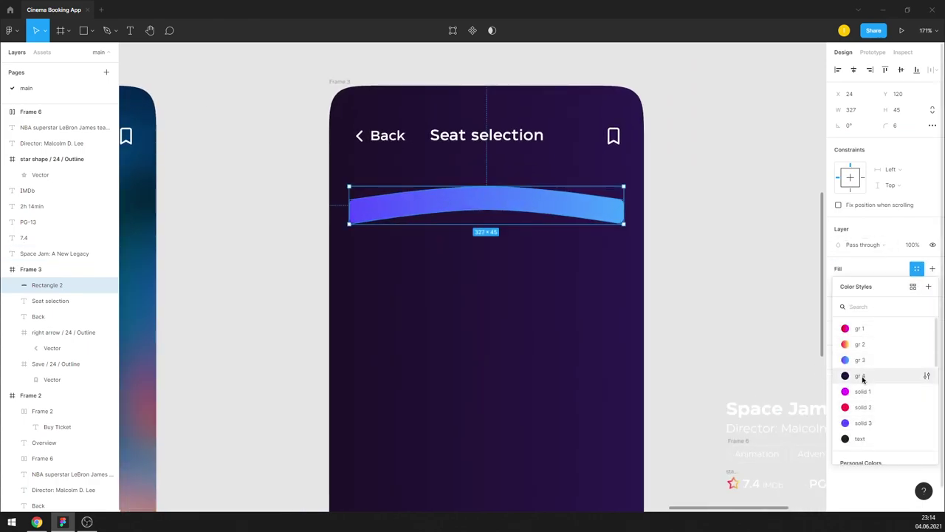
pyautogui.click(861, 377)
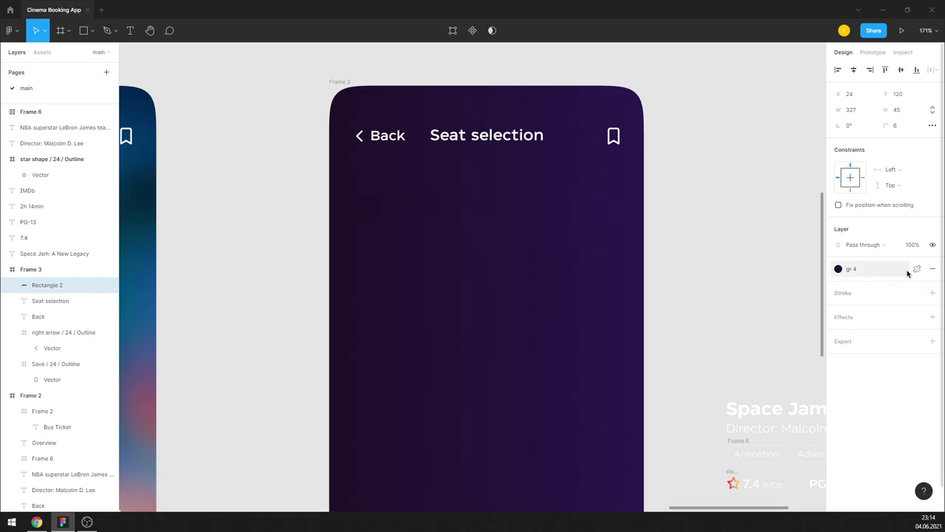
pyautogui.click(916, 269)
pyautogui.click(838, 285)
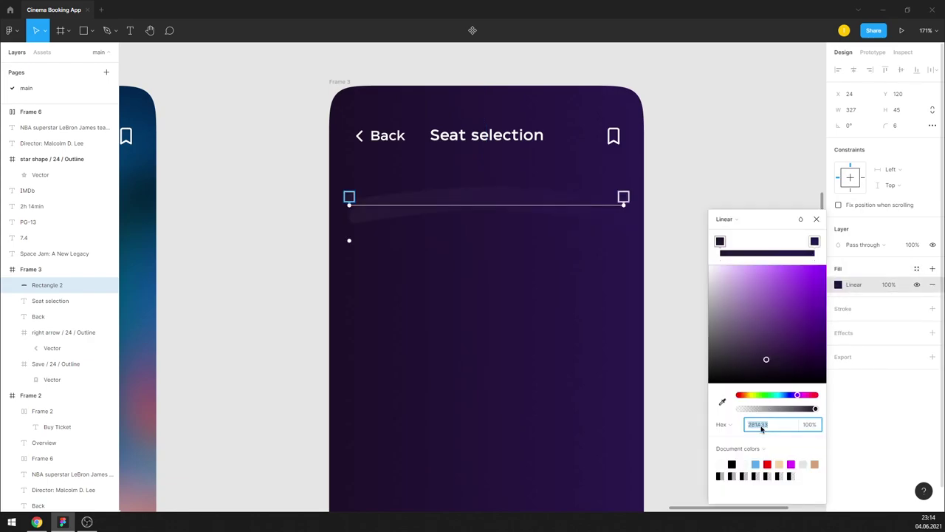
pyautogui.write('2A174E')
pyautogui.press('Return')
pyautogui.hotkey('ctrl', 'a')
pyautogui.write('3E2B63')
pyautogui.press('Return')
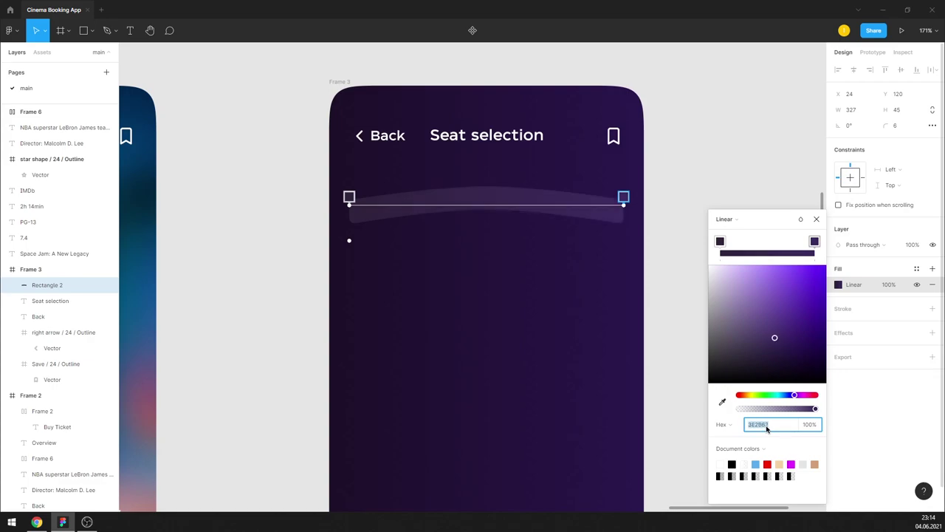
pyautogui.click(720, 241)
pyautogui.click(761, 424)
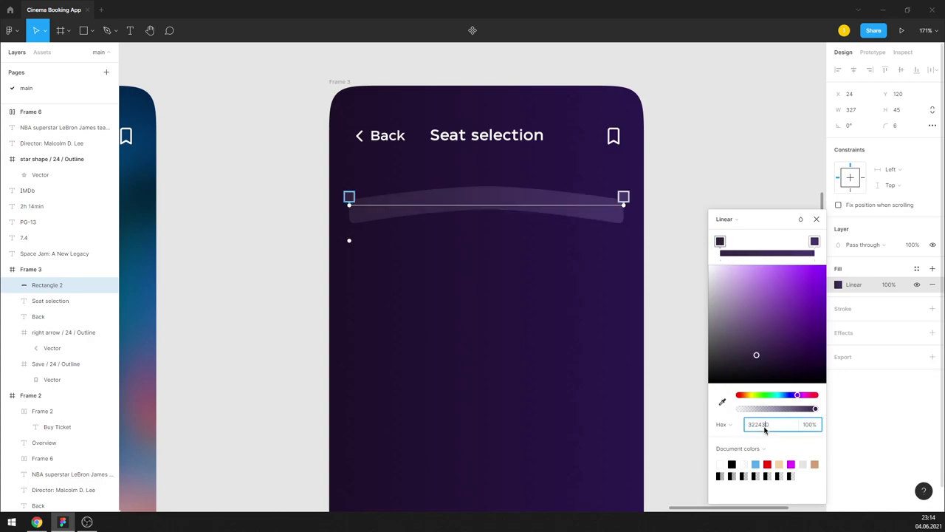
pyautogui.press('Escape')
pyautogui.press('Escape')
# Step: Navigate the canvas back to Frame 3 and pick the rectangle tool
pyautogui.scroll(-5, 553, 224)
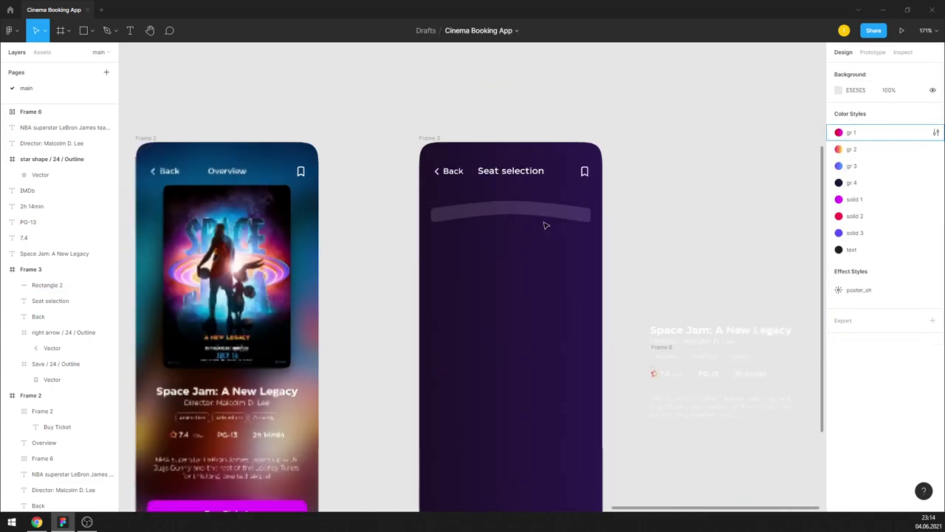
pyautogui.hscroll(-3, 553, 224)
pyautogui.scroll(2, 548, 248)
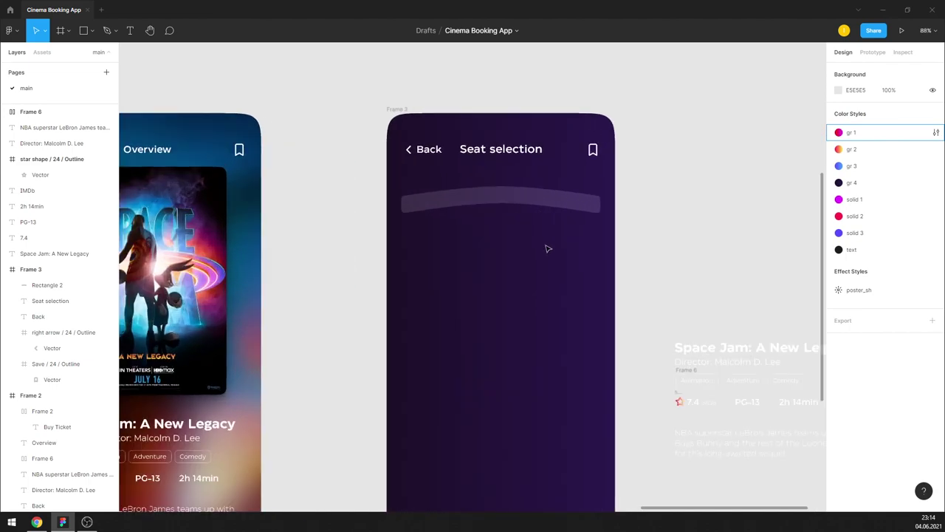
pyautogui.click(83, 30)
pyautogui.scroll(-1, 457, 237)
pyautogui.scroll(3, 488, 229)
pyautogui.scroll(3, 496, 259)
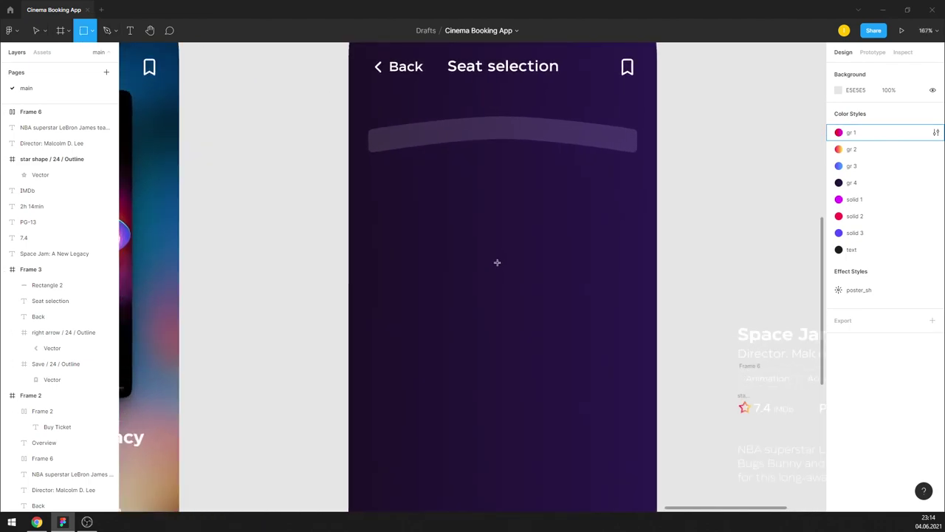
# Step: Draw a 24×30 seat rectangle below the screen bar with radius 4 and 100% corner smoothing
pyautogui.moveTo(424, 322)
pyautogui.mouseDown()
pyautogui.moveTo(456, 288)
pyautogui.moveTo(447, 299)
pyautogui.moveTo(435, 283)
pyautogui.mouseUp()
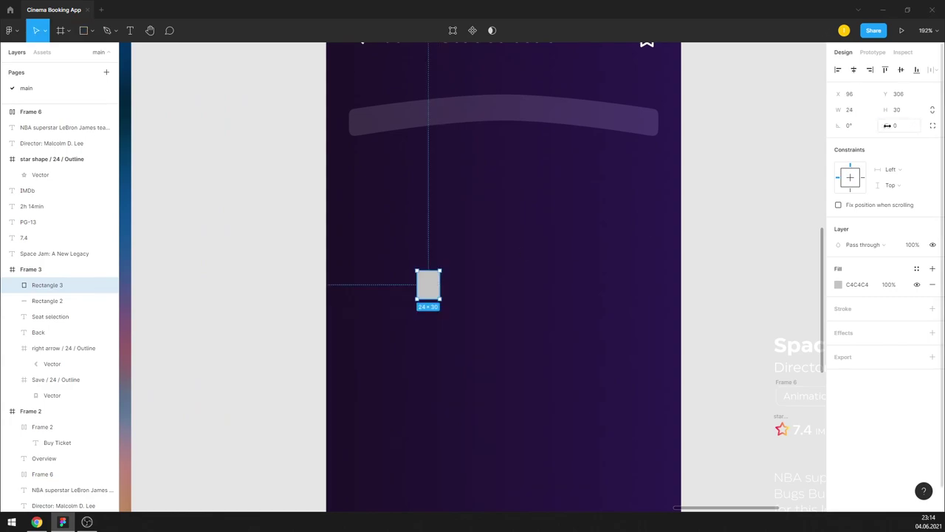
pyautogui.moveTo(887, 126); pyautogui.dragTo(912, 126)
pyautogui.click(932, 126)
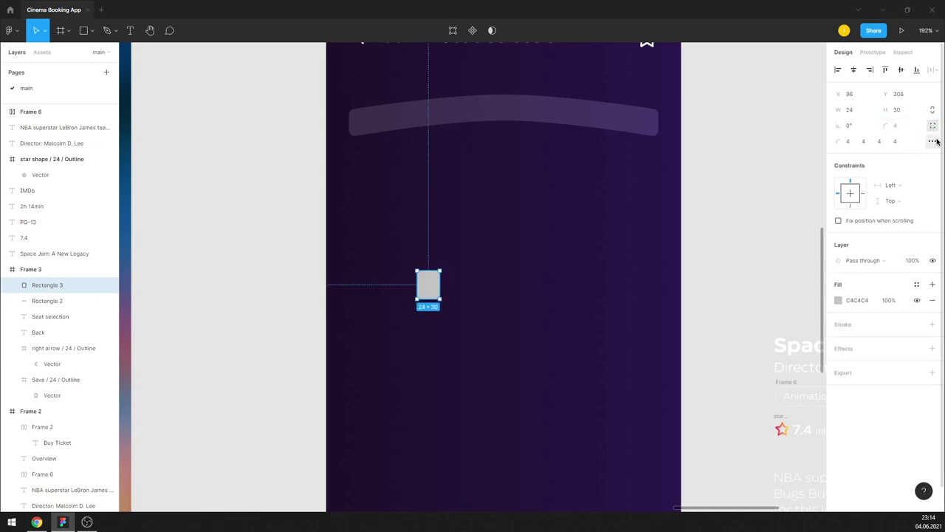
pyautogui.write('100')
pyautogui.press('Return')
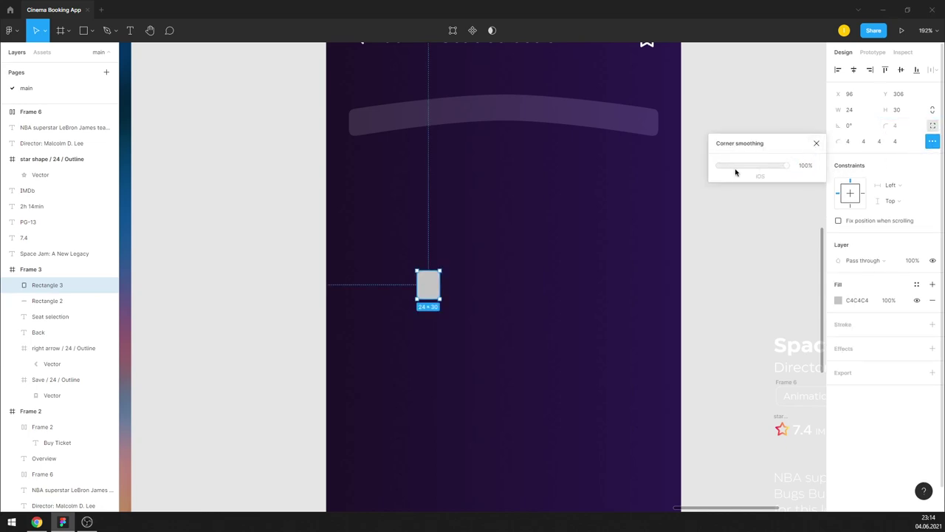
pyautogui.click(699, 186)
pyautogui.scroll(2, 424, 285)
pyautogui.moveTo(424, 287)
pyautogui.mouseDown()
pyautogui.moveTo(352, 238)
pyautogui.moveTo(381, 246)
pyautogui.moveTo(419, 227)
pyautogui.moveTo(647, 226)
pyautogui.mouseUp()
# Step: Duplicate the seat into a row of ten and tidy them up with 10 spacing
pyautogui.keyDown('shift'); pyautogui.click(348, 229); pyautogui.keyUp('shift')
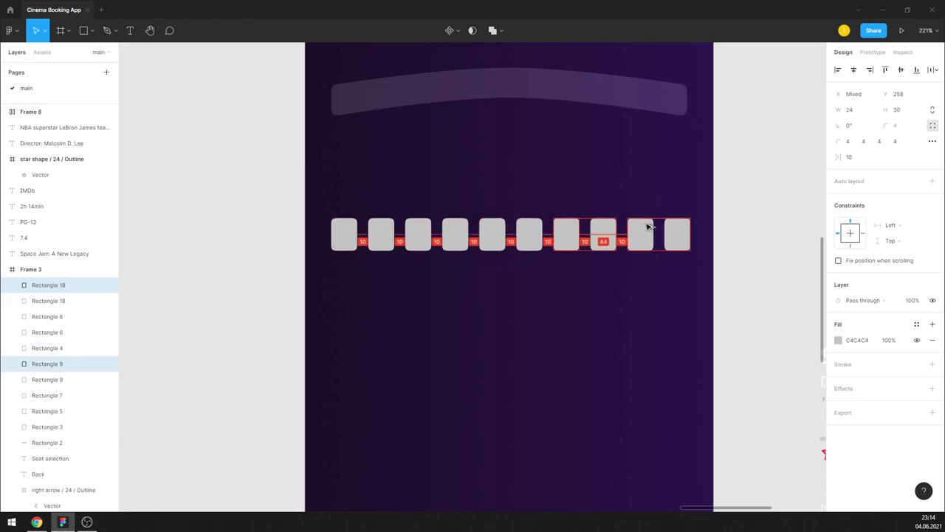
pyautogui.moveTo(677, 278); pyautogui.dragTo(338, 218)
pyautogui.click(934, 69)
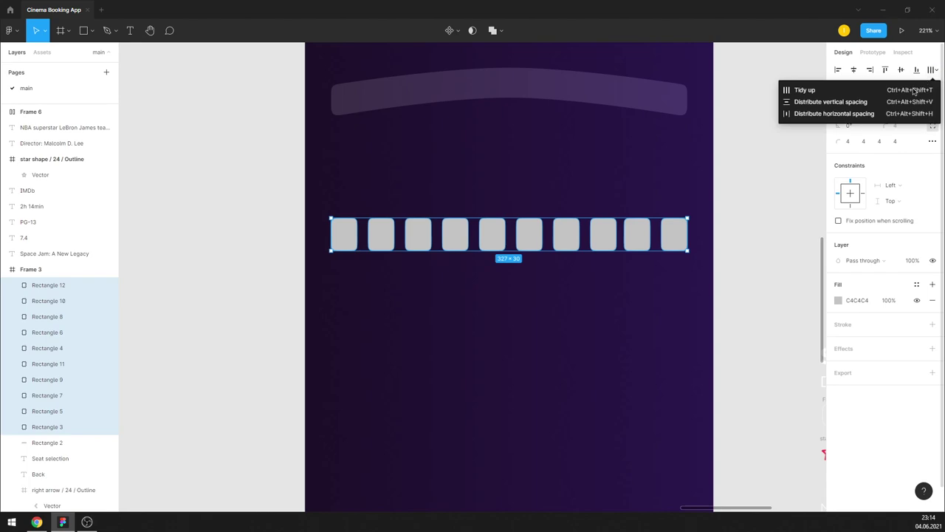
pyautogui.click(914, 90)
pyautogui.hotkey('ctrl', 'shift', '4')
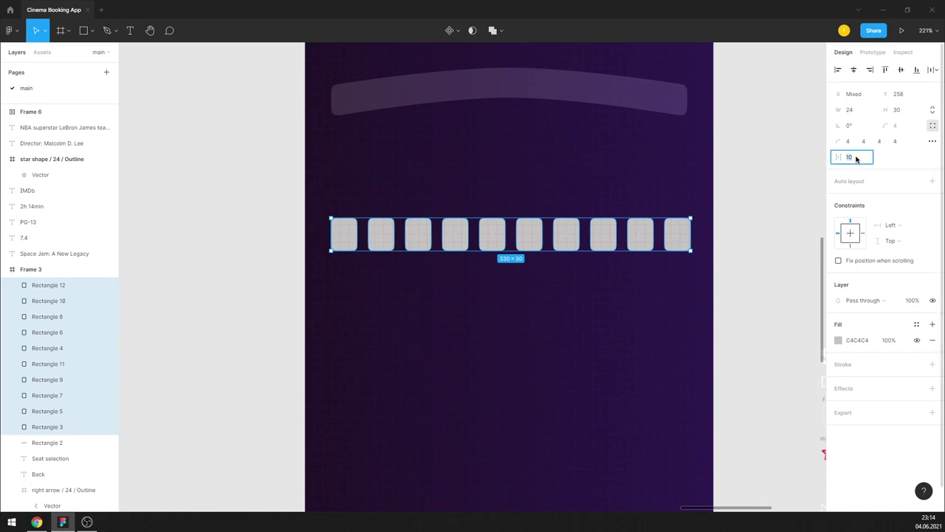
pyautogui.press('Return')
pyautogui.write('10')
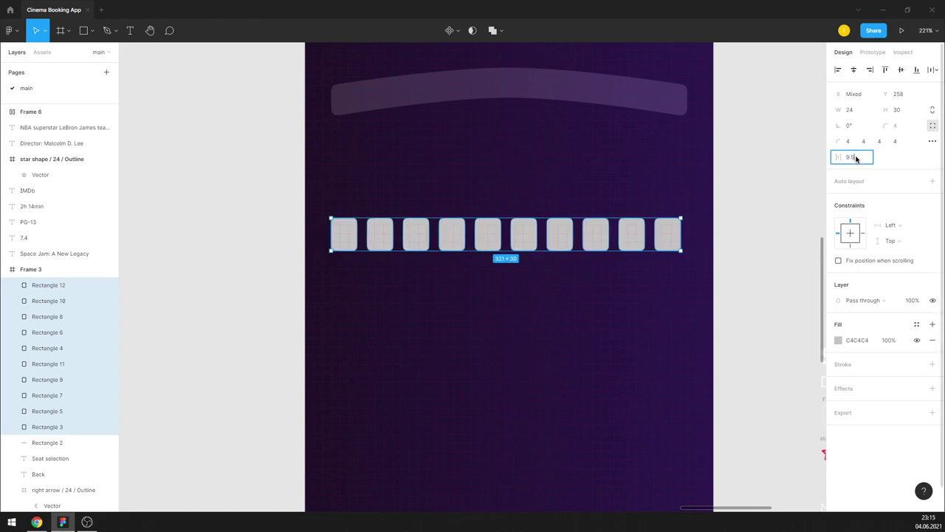
pyautogui.press('Return')
pyautogui.press('Down')
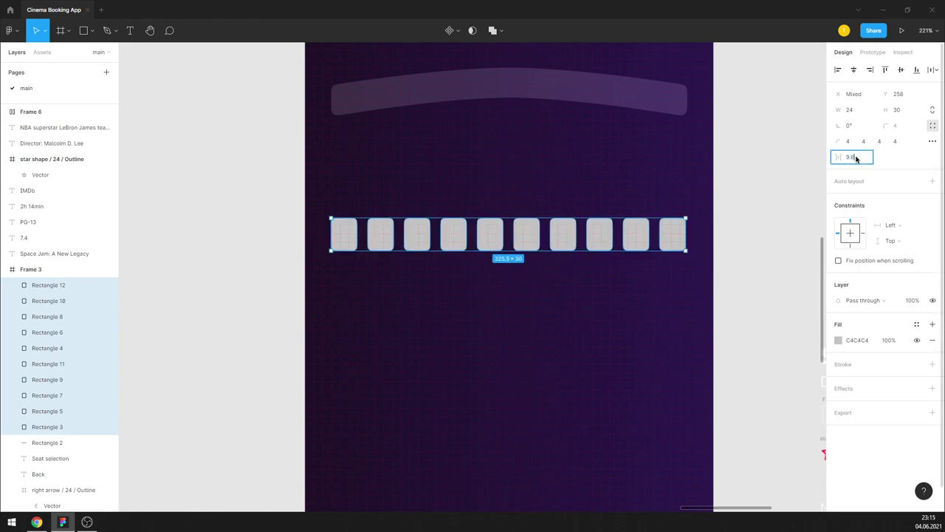
pyautogui.write('10')
pyautogui.press('Return')
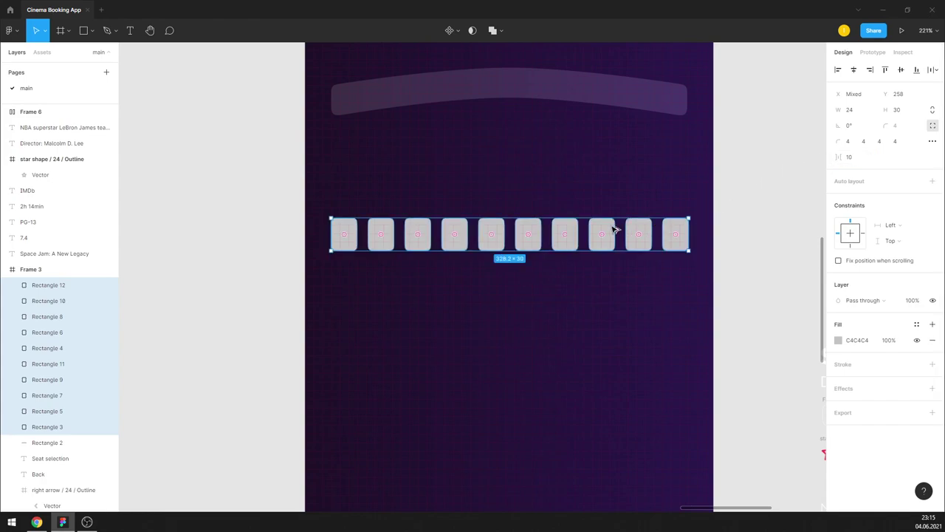
# Step: Duplicate the seat row into six rows, then hide the layout grids
pyautogui.moveTo(615, 230); pyautogui.dragTo(606, 276)
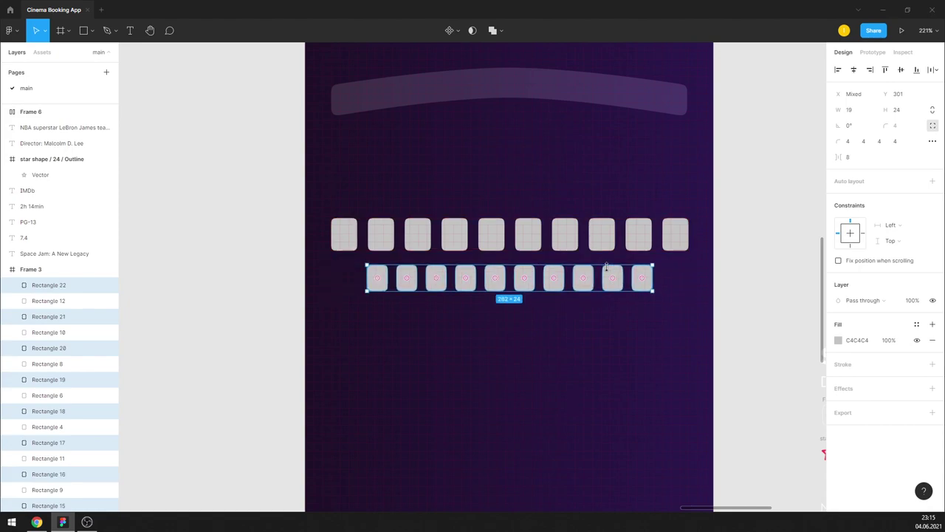
pyautogui.hotkey('ctrl', 'z')
pyautogui.moveTo(684, 320)
pyautogui.mouseDown()
pyautogui.moveTo(338, 226)
pyautogui.moveTo(372, 409)
pyautogui.mouseUp()
pyautogui.scroll(-5, 369, 321)
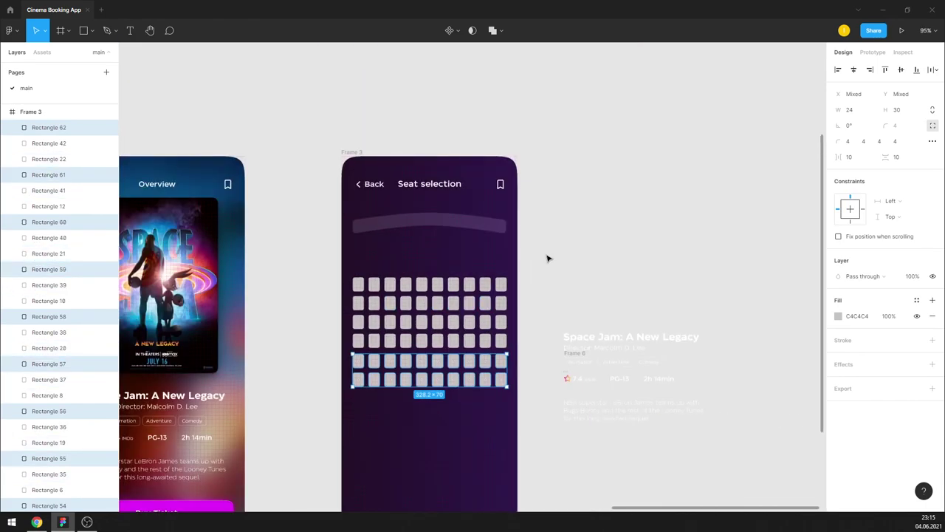
pyautogui.click(547, 257)
pyautogui.scroll(-3, 504, 258)
pyautogui.scroll(1, 487, 244)
pyautogui.scroll(3, 436, 217)
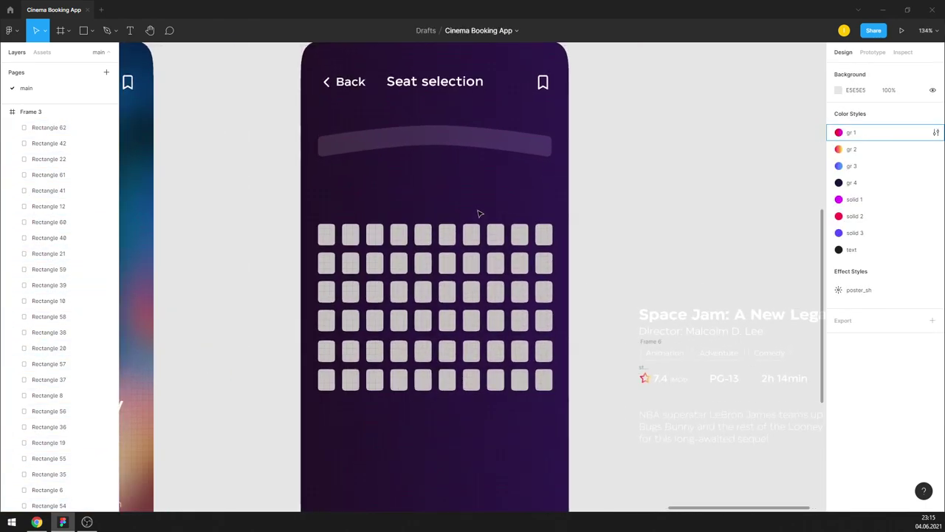
pyautogui.scroll(1, 473, 216)
pyautogui.scroll(1, 458, 224)
pyautogui.hotkey('ctrl', 'shift', '4')
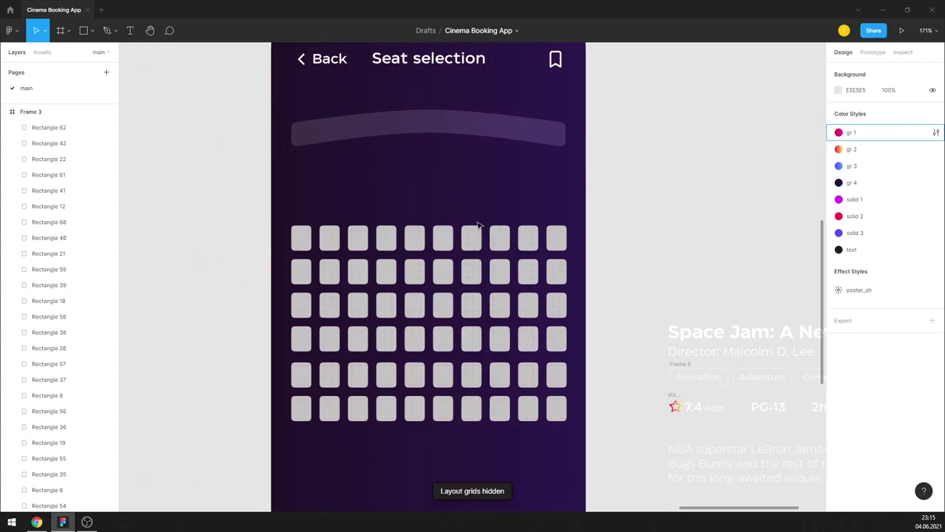
pyautogui.scroll(-1, 579, 201)
pyautogui.scroll(-1, 568, 296)
# Step: Try the gr 4 colour style on all seats, then undo it
pyautogui.moveTo(573, 381); pyautogui.dragTo(353, 213)
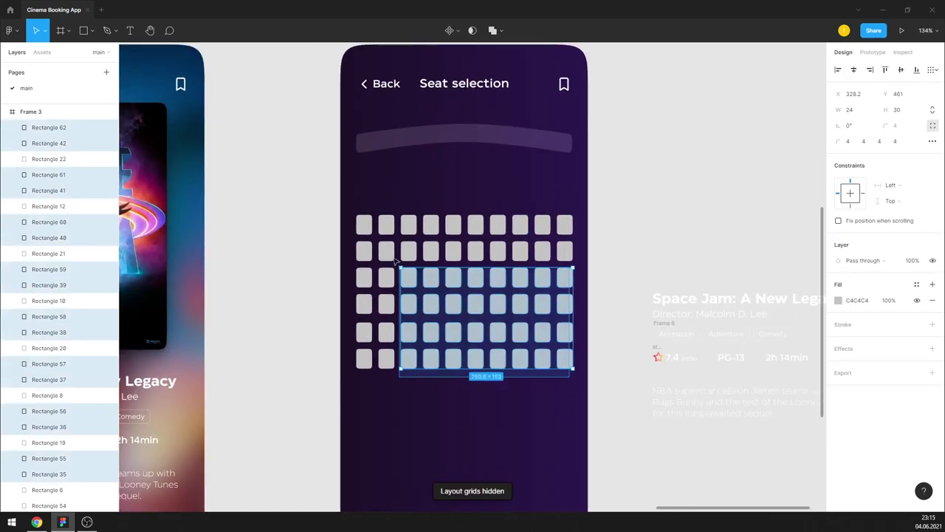
pyautogui.click(917, 285)
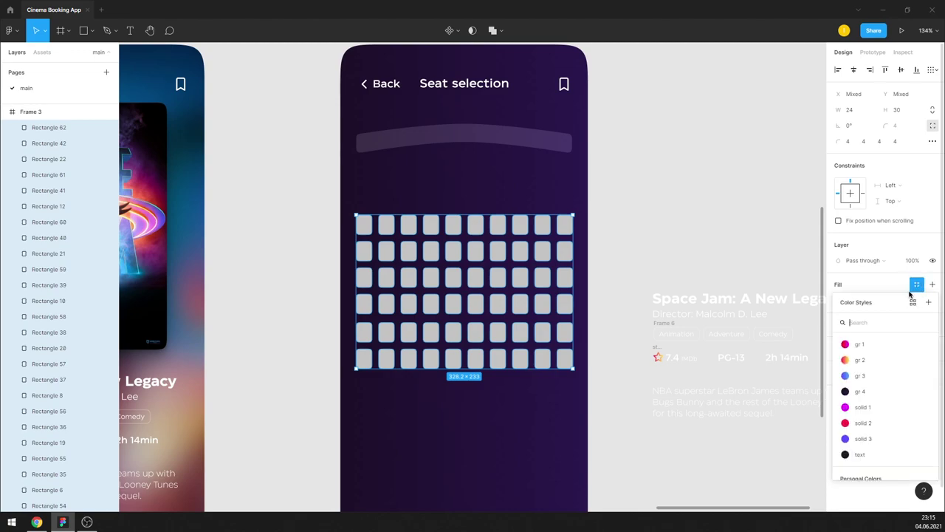
pyautogui.click(865, 394)
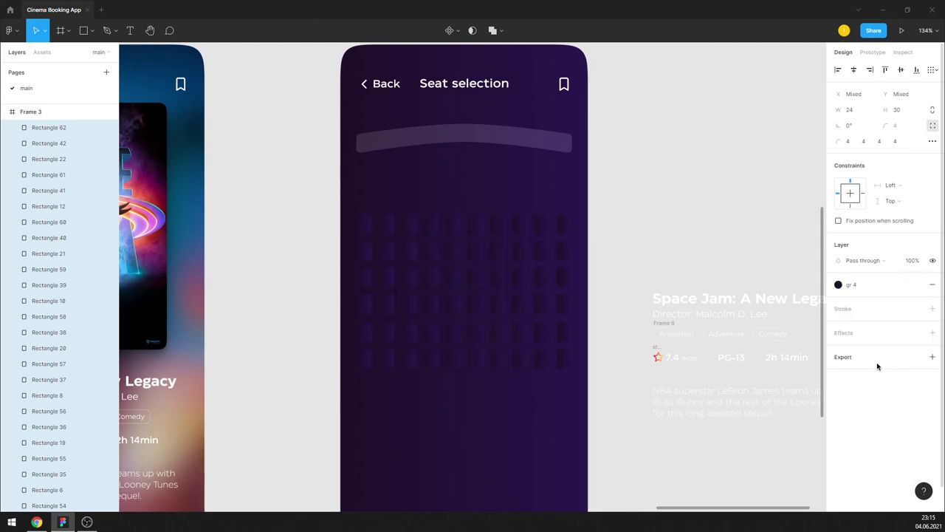
pyautogui.moveTo(886, 284)
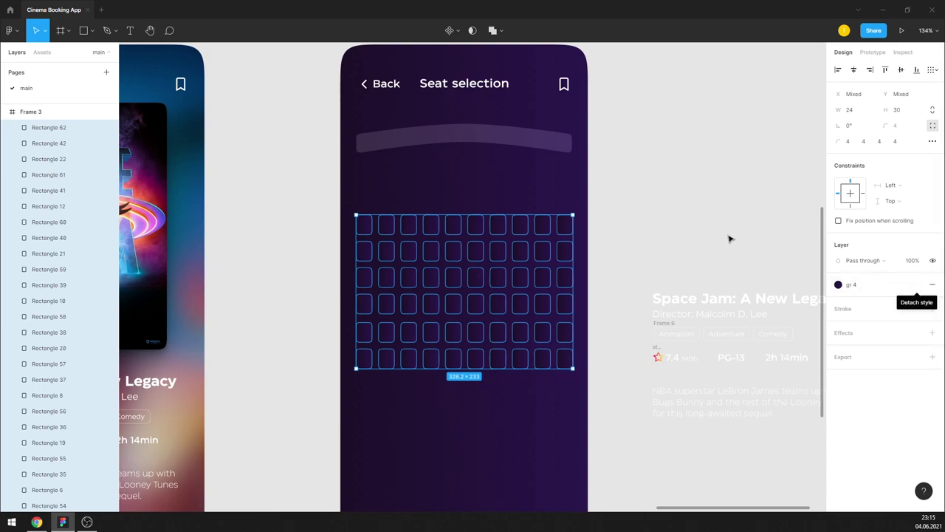
pyautogui.hotkey('ctrl', 'z')
pyautogui.click(696, 215)
# Step: Save the curved screen bar's gradient fill as a new colour style gr 5
pyautogui.click(529, 135)
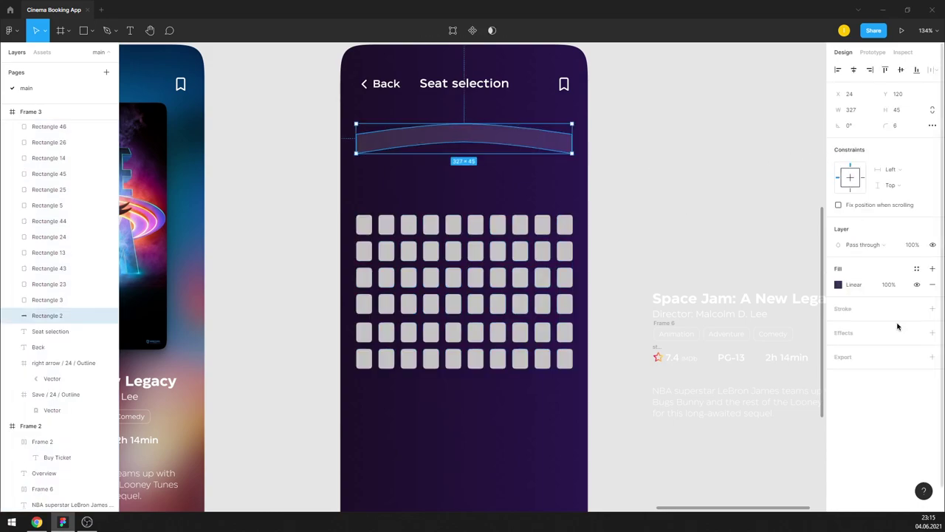
pyautogui.click(916, 268)
pyautogui.click(928, 286)
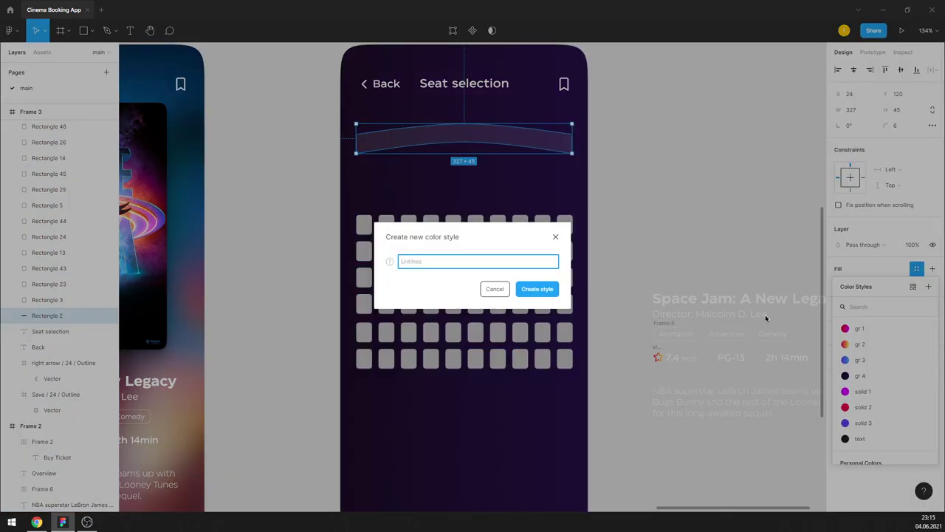
pyautogui.write('gr5')
pyautogui.press('Return')
# Step: Apply the gr 5 colour style to every seat in the grid
pyautogui.moveTo(359, 209); pyautogui.dragTo(574, 375)
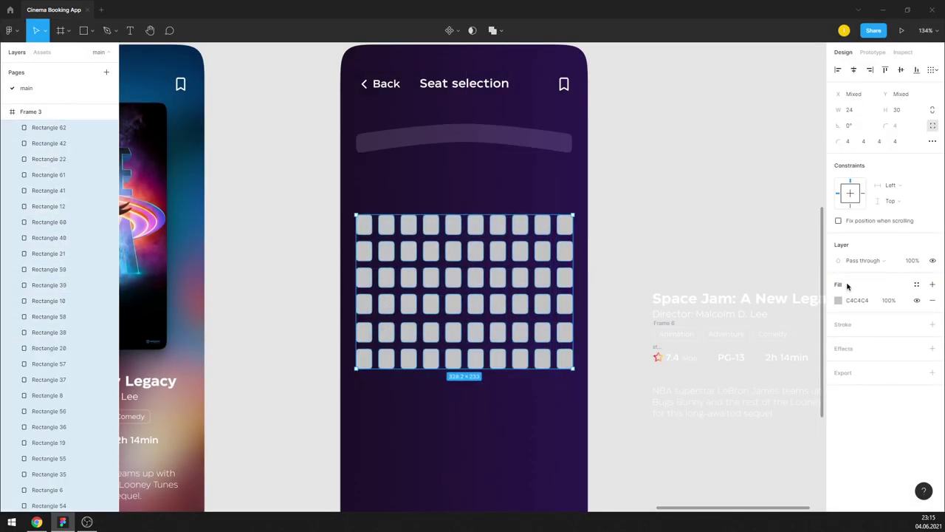
pyautogui.click(916, 284)
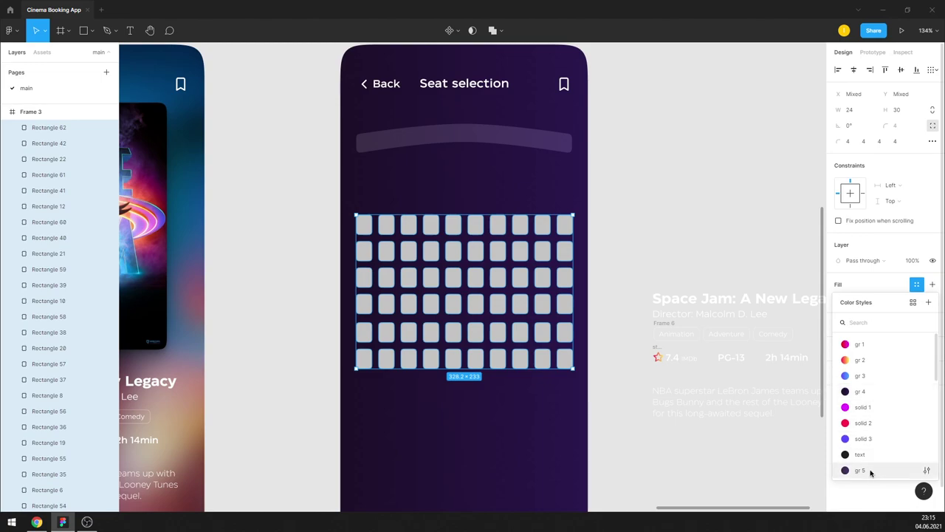
pyautogui.click(924, 470)
pyautogui.click(693, 215)
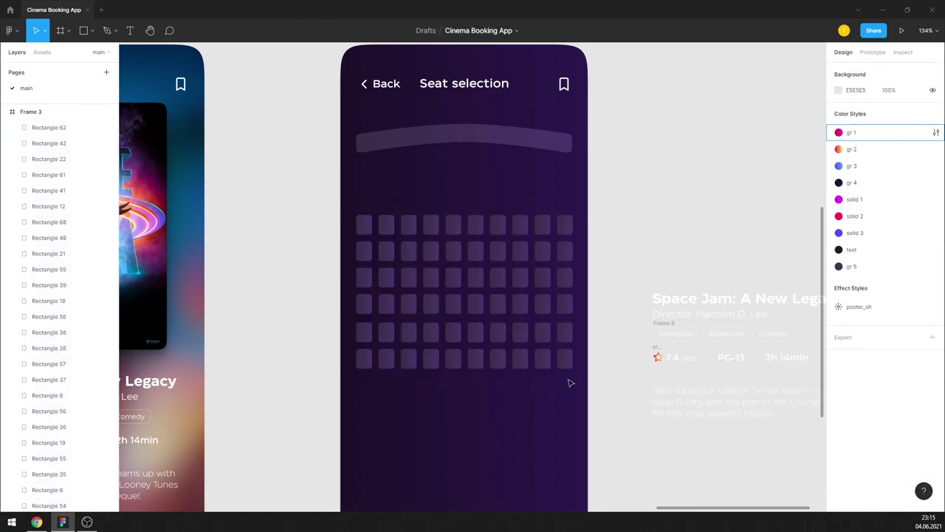
# Step: Inspect the gr 5 style's gradient colour settings, sampling a colour from the canvas
pyautogui.moveTo(568, 376); pyautogui.dragTo(355, 211)
pyautogui.click(664, 184)
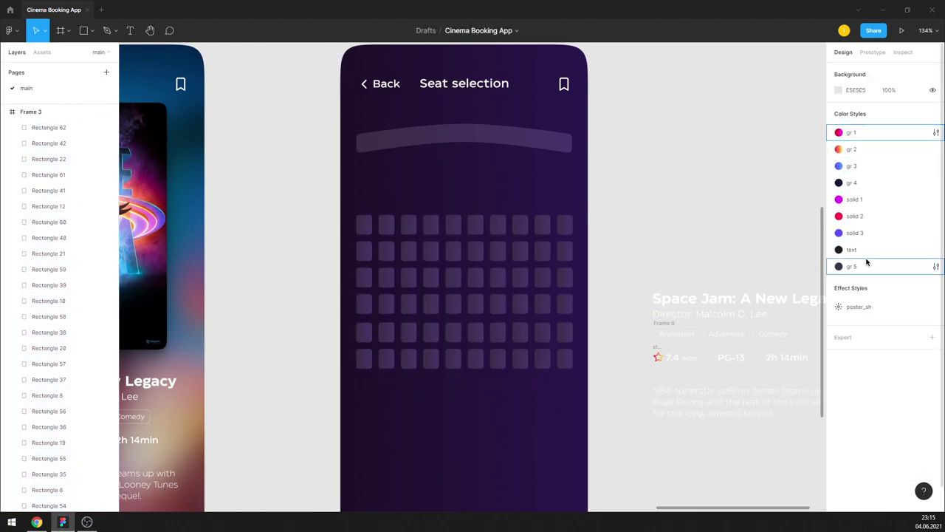
pyautogui.click(937, 269)
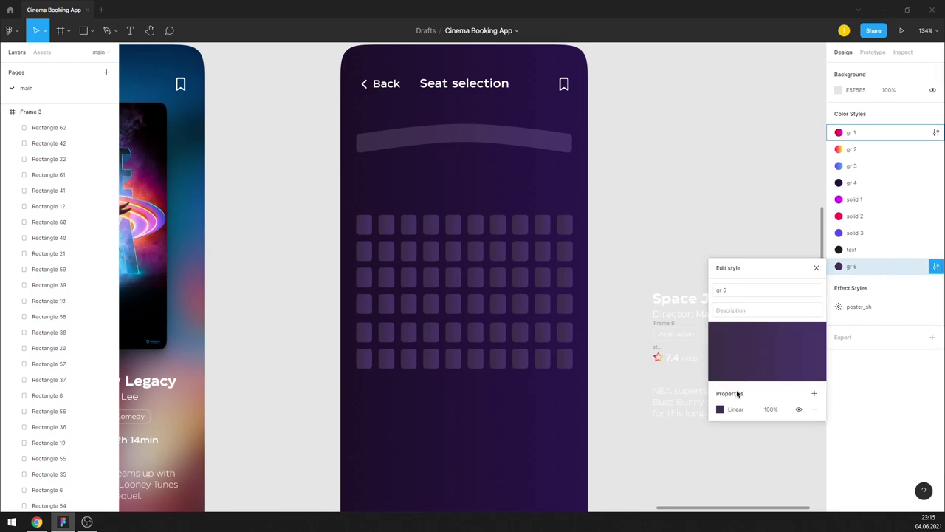
pyautogui.click(720, 410)
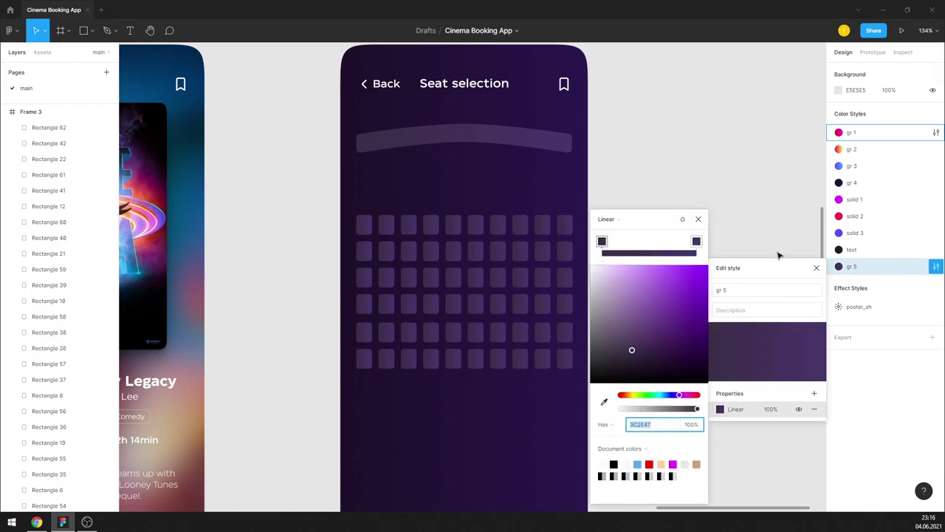
pyautogui.click(762, 220)
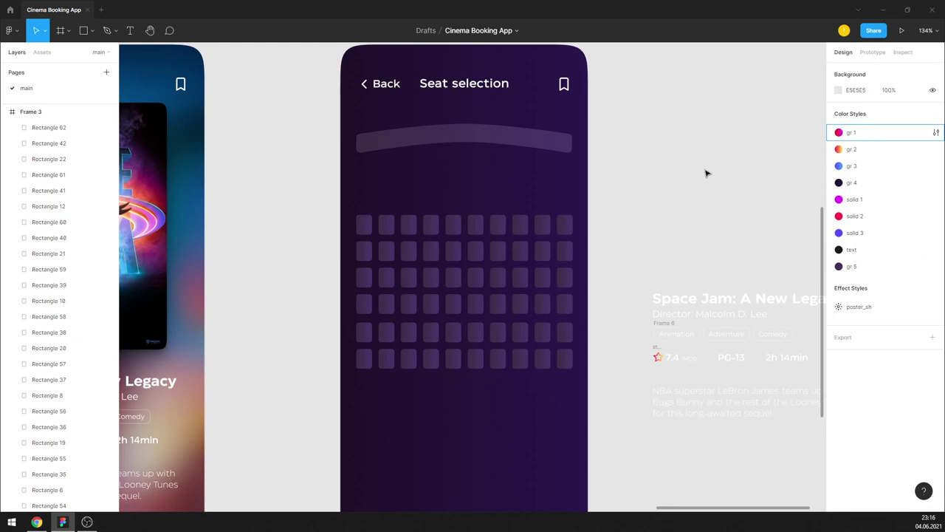
pyautogui.moveTo(870, 265)
pyautogui.click(935, 267)
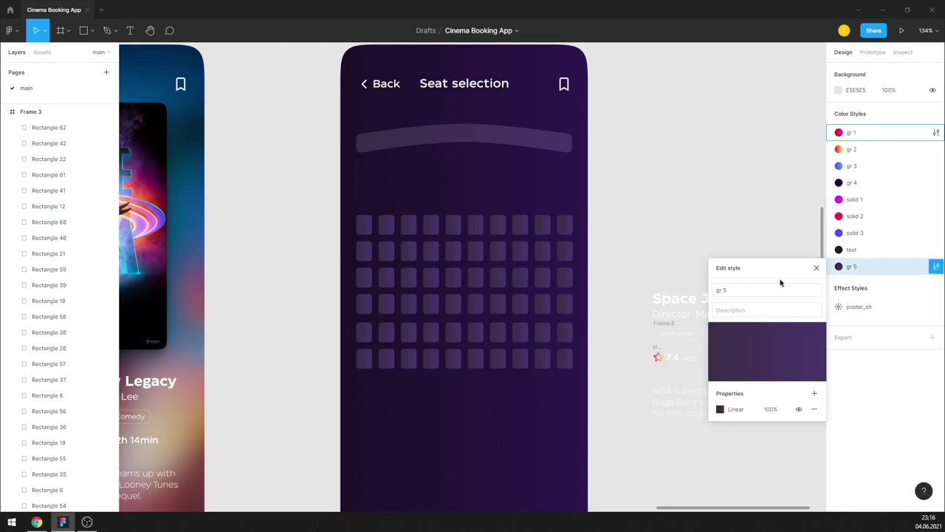
pyautogui.click(721, 408)
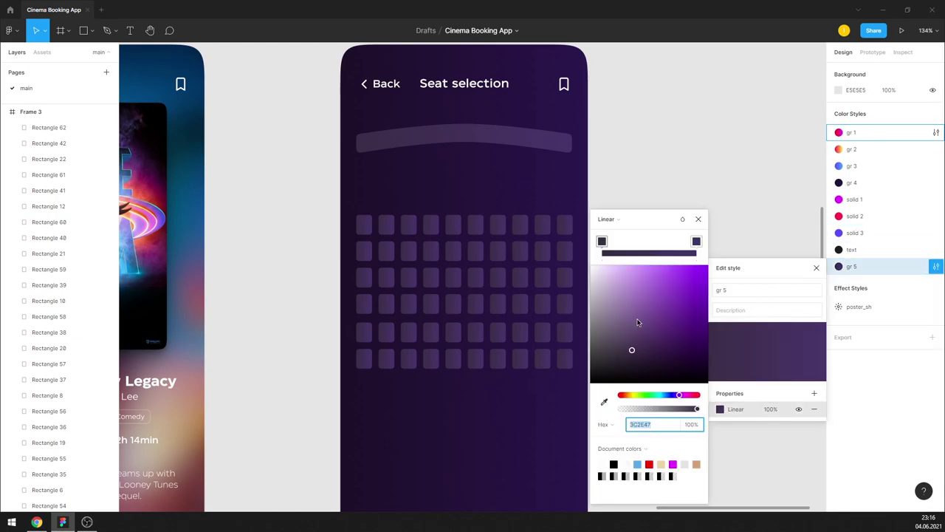
pyautogui.click(604, 401)
pyautogui.press('Escape')
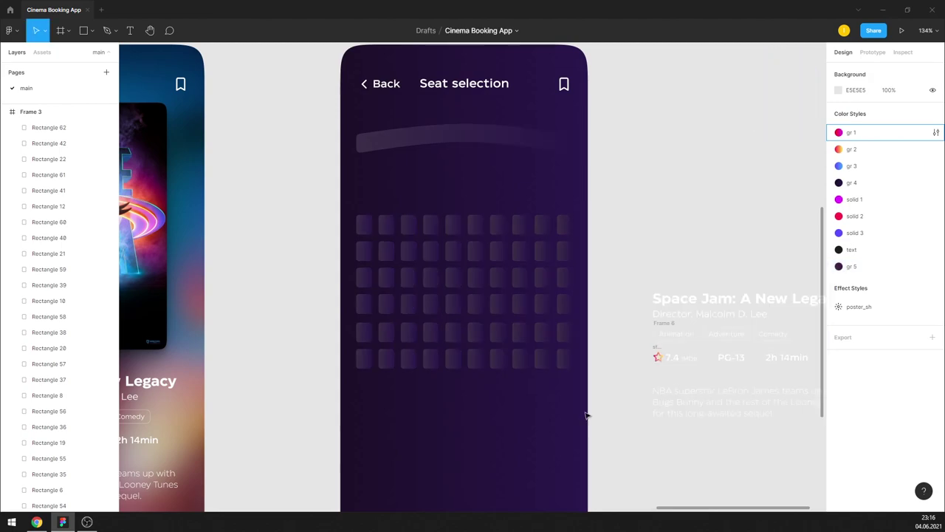
# Step: Darken both stops of the gr 5 gradient style to a muted purple such as 382758
pyautogui.click(935, 267)
pyautogui.click(720, 409)
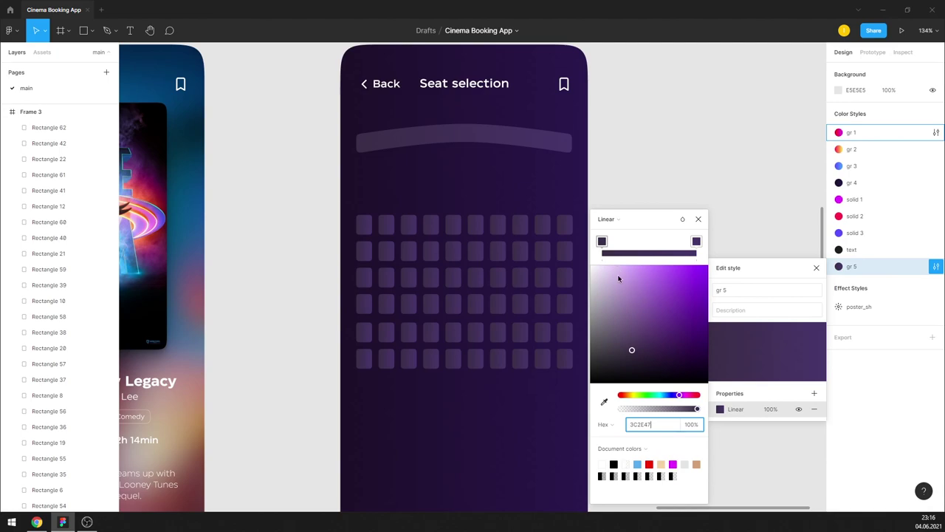
pyautogui.click(653, 344)
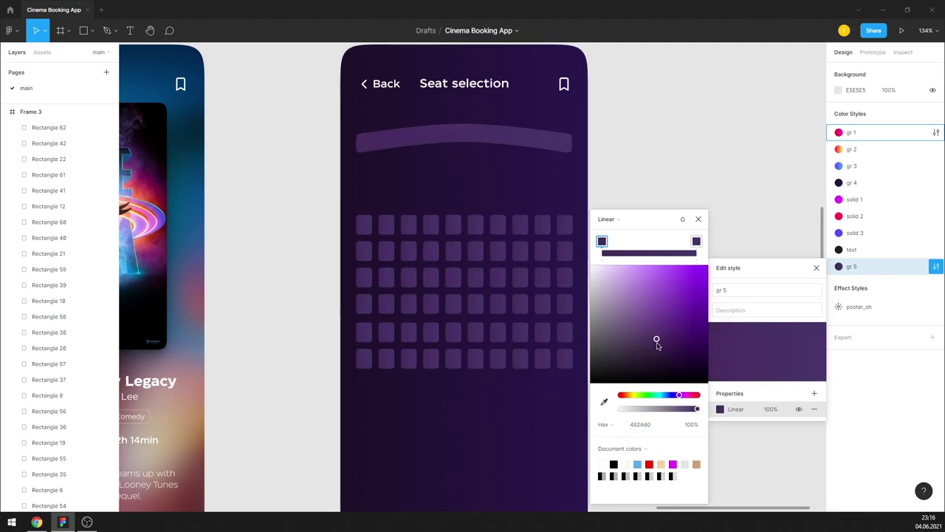
pyautogui.moveTo(655, 341); pyautogui.dragTo(657, 347)
pyautogui.click(692, 254)
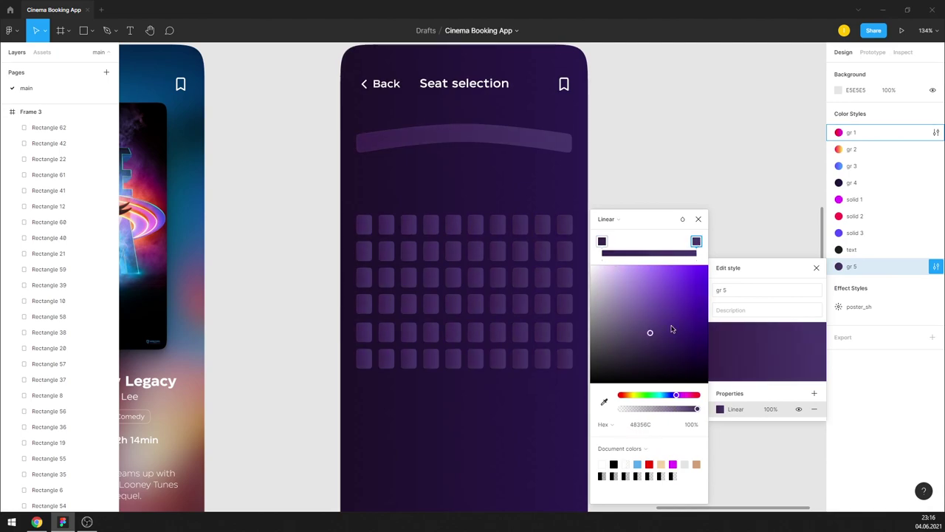
pyautogui.click(664, 338)
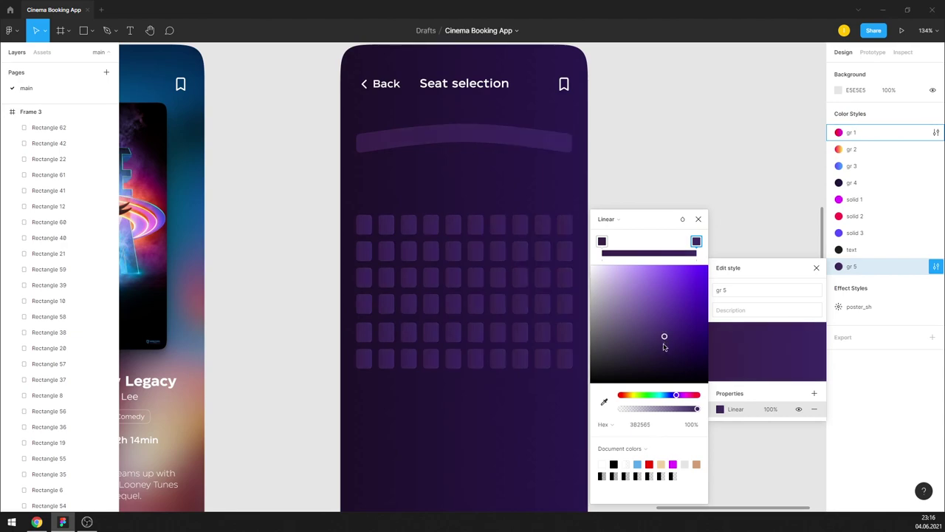
pyautogui.moveTo(663, 345); pyautogui.dragTo(656, 348)
pyautogui.click(698, 222)
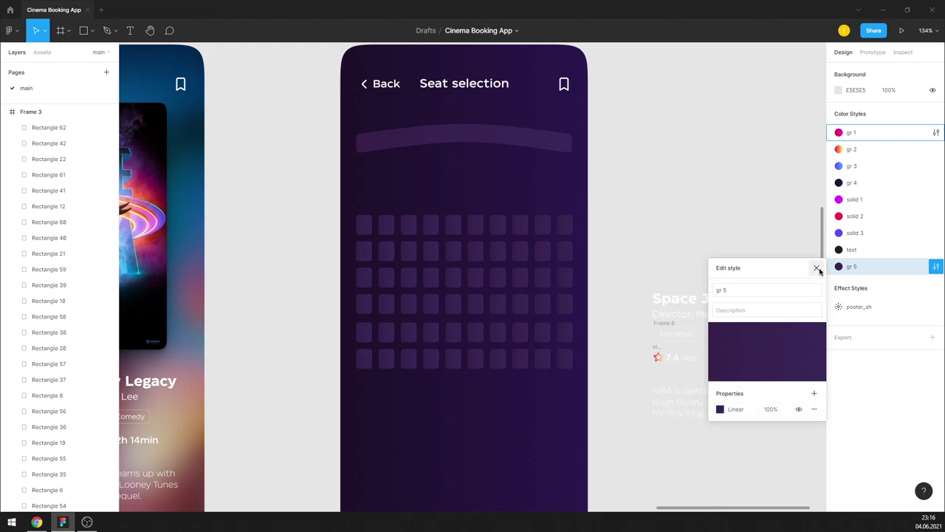
pyautogui.click(817, 268)
# Step: Select twelve scattered seats in the grid and fill them with the gr 2 gradient style
pyautogui.scroll(-5, 456, 185)
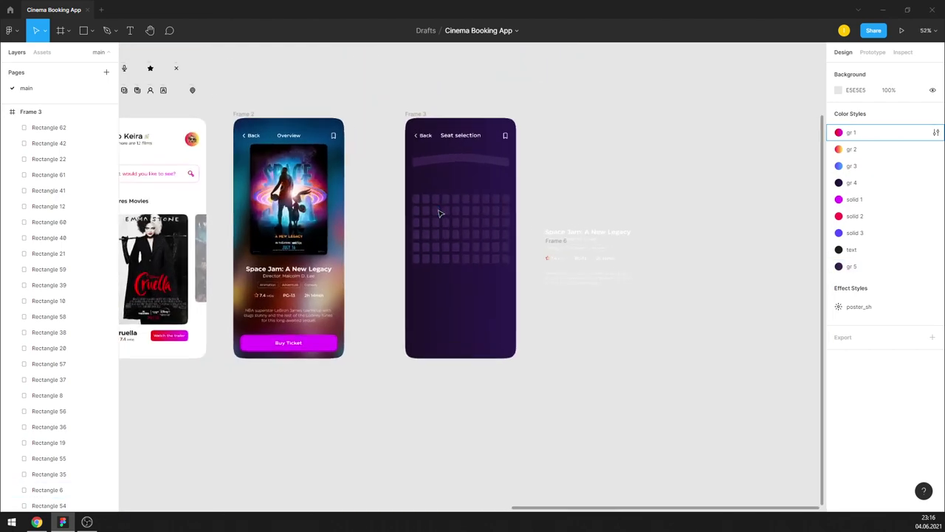
pyautogui.scroll(4, 467, 227)
pyautogui.scroll(3, 467, 228)
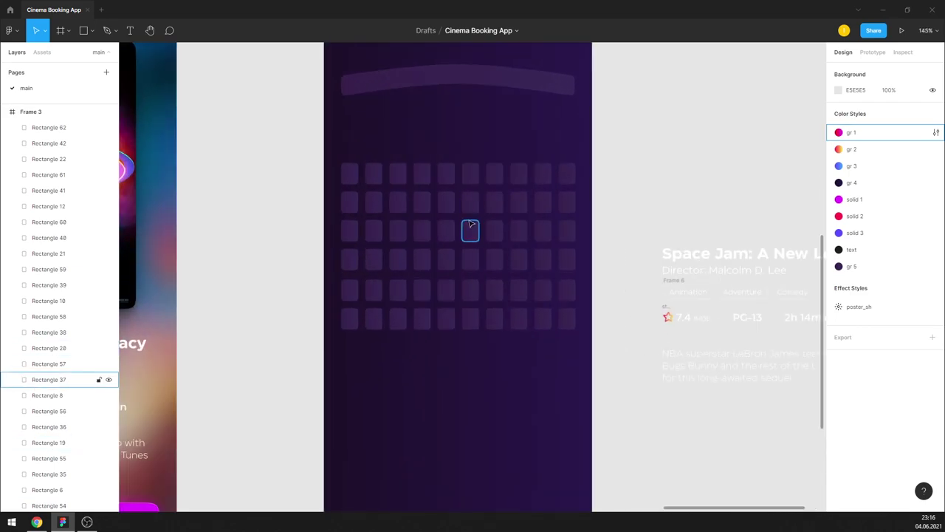
pyautogui.click(544, 296)
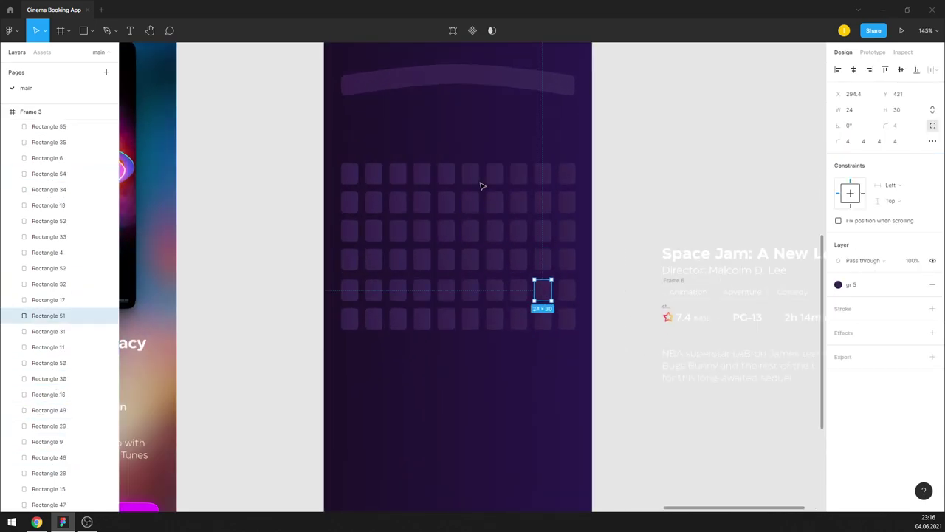
pyautogui.click(446, 259)
pyautogui.keyDown('shift'); pyautogui.click(518, 291); pyautogui.keyUp('shift')
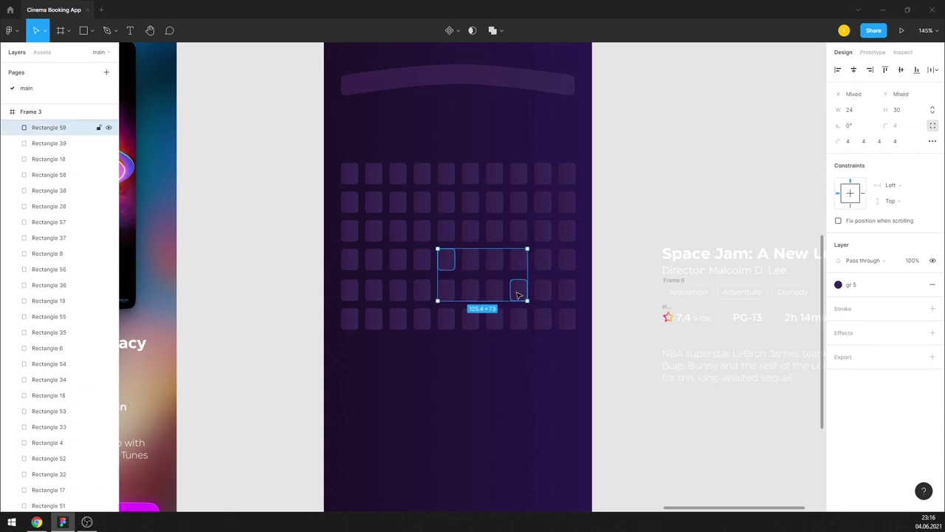
pyautogui.keyDown('shift'); pyautogui.click(566, 232); pyautogui.keyUp('shift')
pyautogui.keyDown('shift'); pyautogui.click(374, 231); pyautogui.keyUp('shift')
pyautogui.keyDown('shift'); pyautogui.click(374, 291); pyautogui.keyUp('shift')
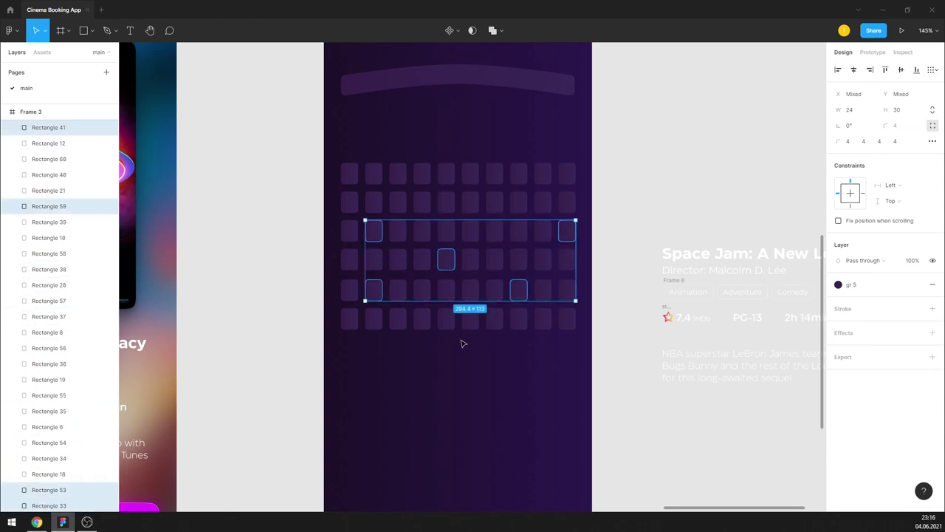
pyautogui.keyDown('shift'); pyautogui.click(519, 202); pyautogui.keyUp('shift')
pyautogui.keyDown('shift'); pyautogui.click(418, 231); pyautogui.keyUp('shift')
pyautogui.keyDown('shift'); pyautogui.click(423, 207); pyautogui.keyUp('shift')
pyautogui.keyDown('shift'); pyautogui.click(374, 175); pyautogui.keyUp('shift')
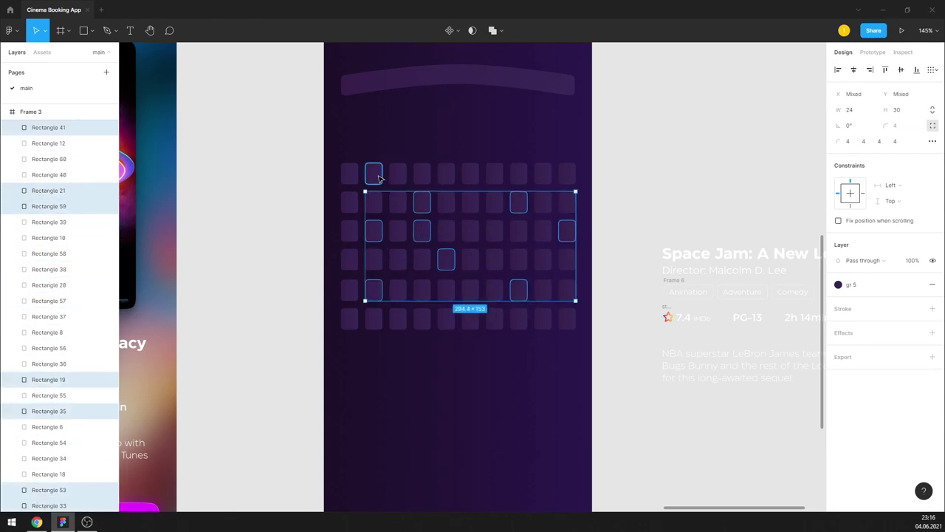
pyautogui.keyDown('shift'); pyautogui.click(566, 319); pyautogui.keyUp('shift')
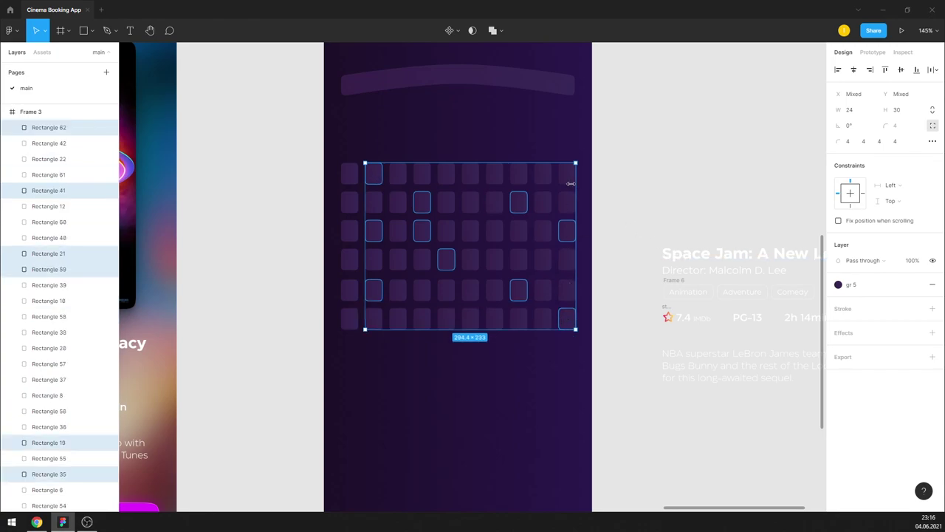
pyautogui.keyDown('shift'); pyautogui.click(566, 173); pyautogui.keyUp('shift')
pyautogui.click(919, 285)
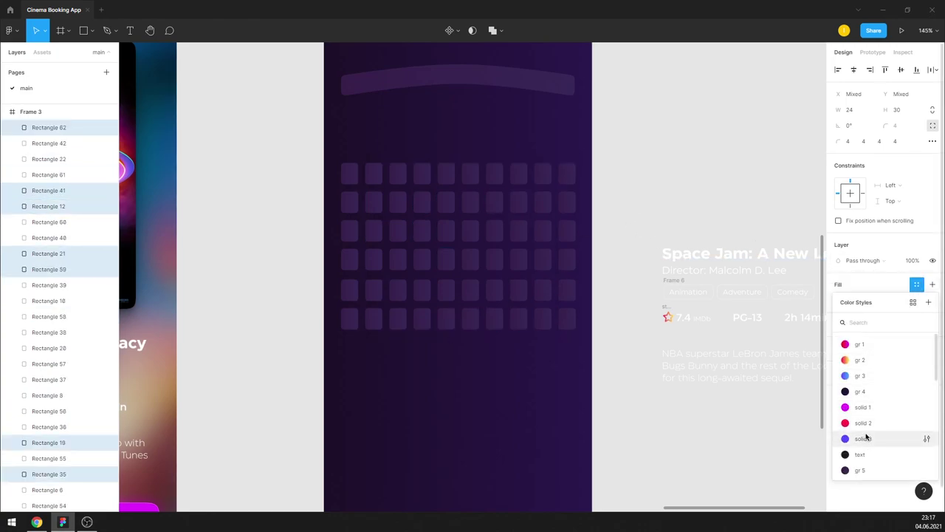
pyautogui.click(867, 360)
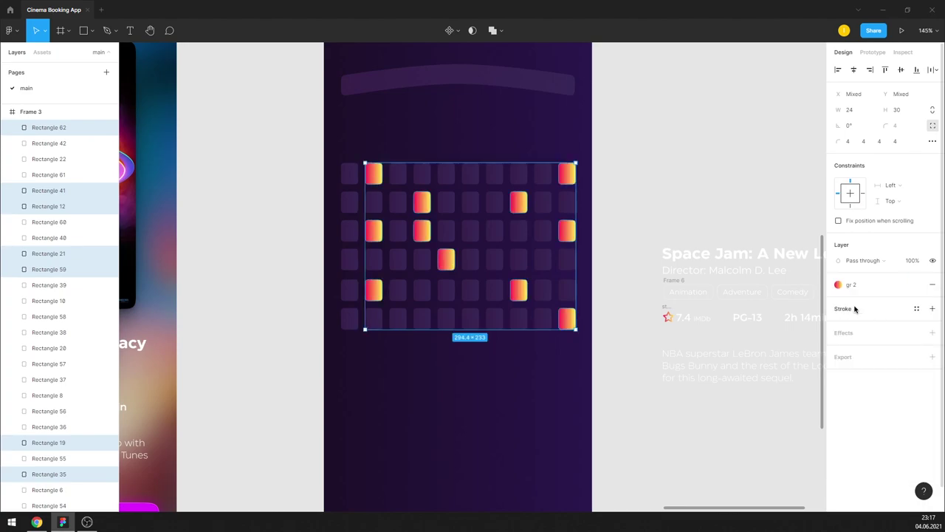
# Step: Try the gr 1 style on two adjacent top-row seats, then undo it
pyautogui.click(669, 148)
pyautogui.click(446, 173)
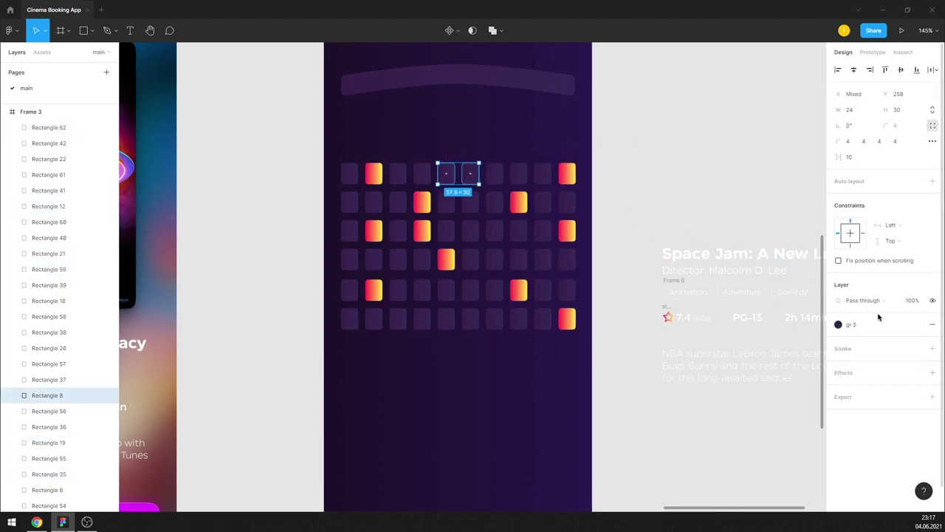
pyautogui.click(918, 326)
pyautogui.click(855, 369)
pyautogui.click(705, 175)
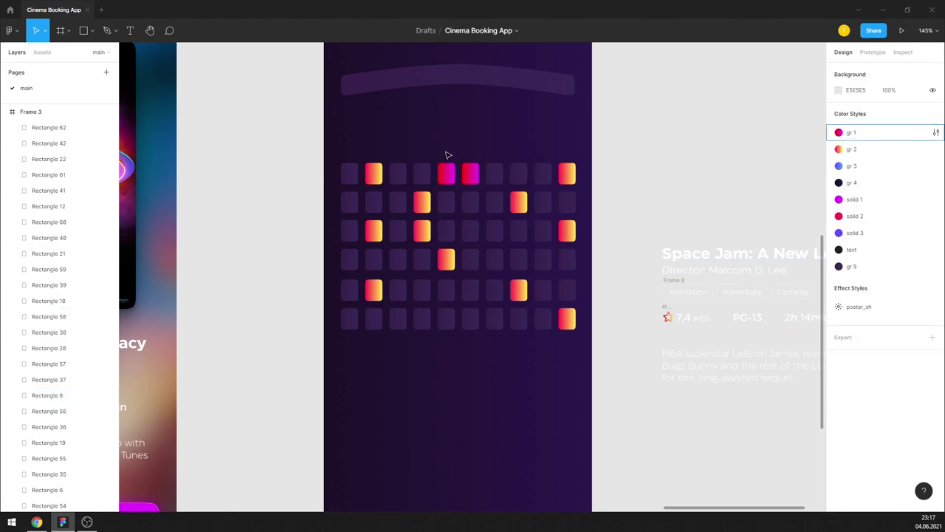
pyautogui.hotkey('ctrl', 'z')
pyautogui.hotkey('ctrl', 'z')
pyautogui.hotkey('ctrl', 'z')
pyautogui.hotkey('ctrl', 'z')
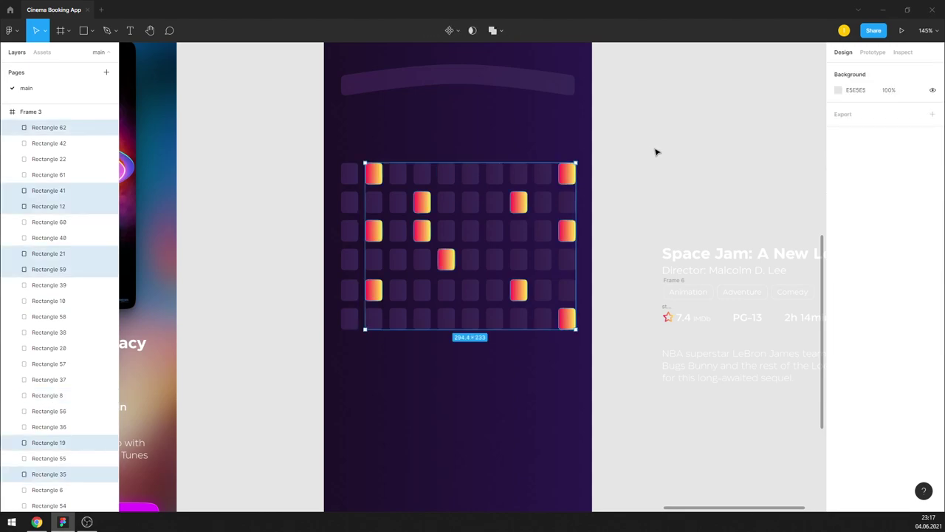
# Step: Fill the scattered seats with the pink solid 2 colour style
pyautogui.click(924, 300)
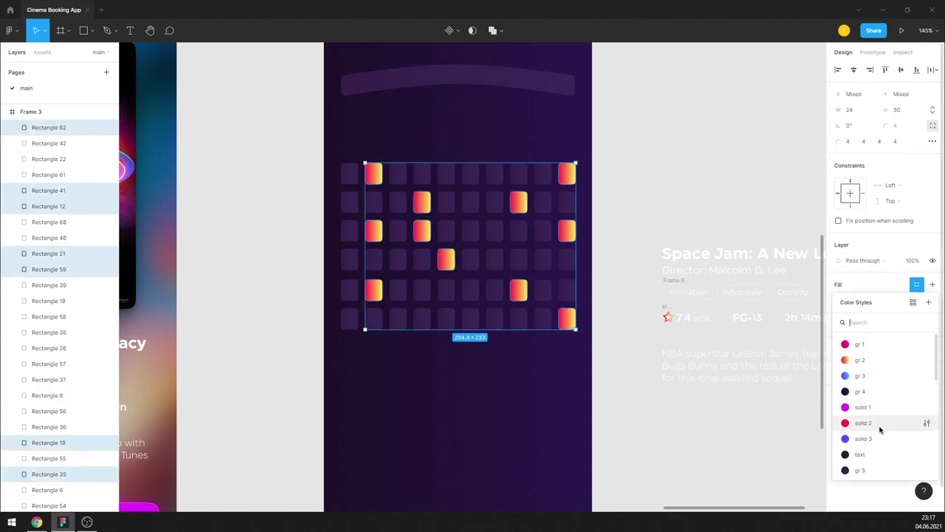
pyautogui.click(853, 423)
pyautogui.press('Escape')
# Step: Fill two adjacent top-row seats with the magenta solid 1 style
pyautogui.click(446, 173)
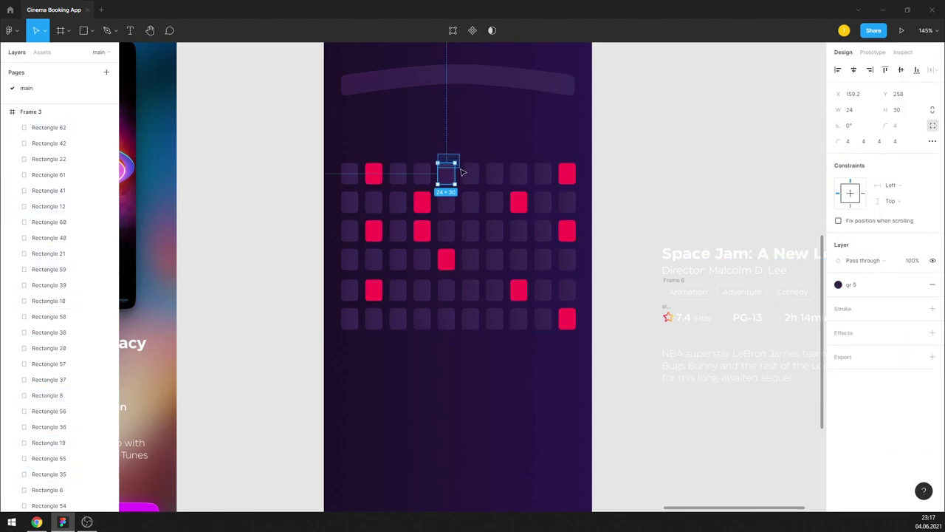
pyautogui.click(917, 326)
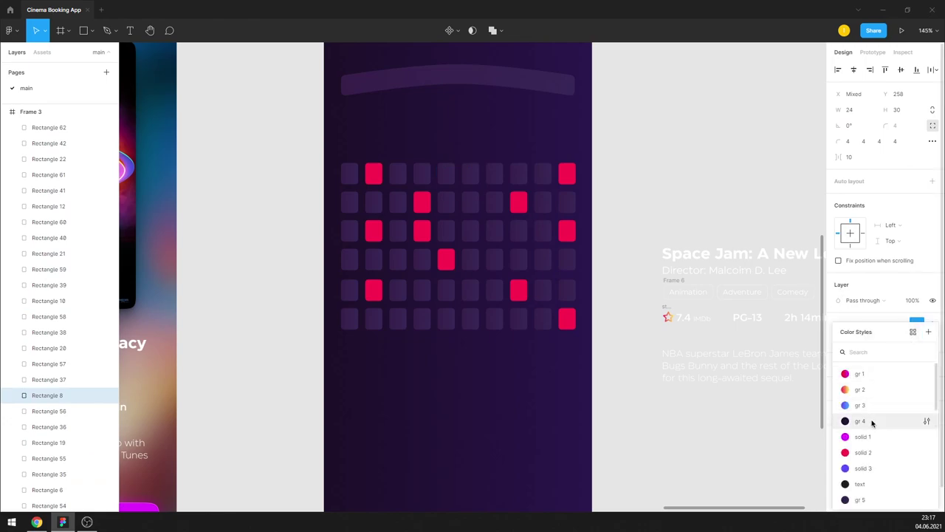
pyautogui.click(868, 434)
pyautogui.click(700, 198)
pyautogui.scroll(2, 694, 192)
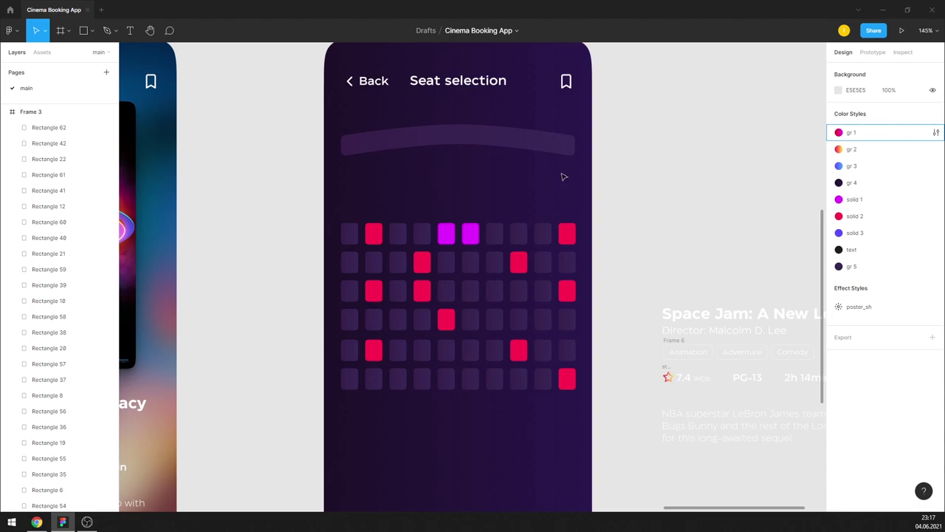
# Step: Group all the seat rectangles and shrink the grid slightly
pyautogui.moveTo(581, 415); pyautogui.dragTo(350, 209)
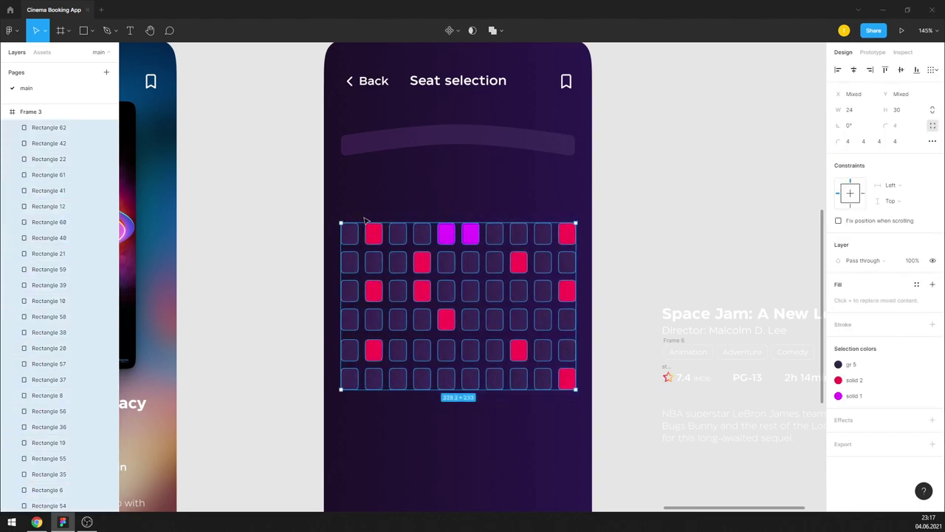
pyautogui.hotkey('ctrl', 'g')
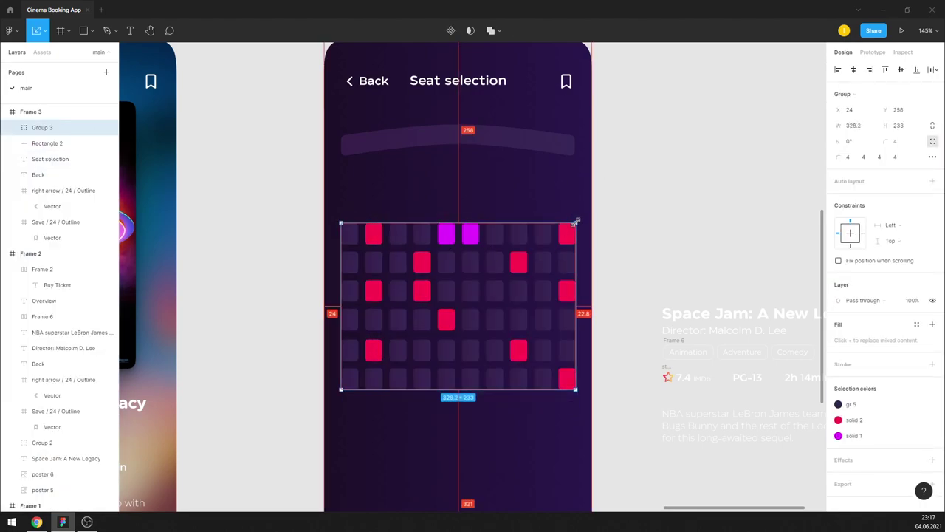
pyautogui.moveTo(576, 222); pyautogui.dragTo(561, 233)
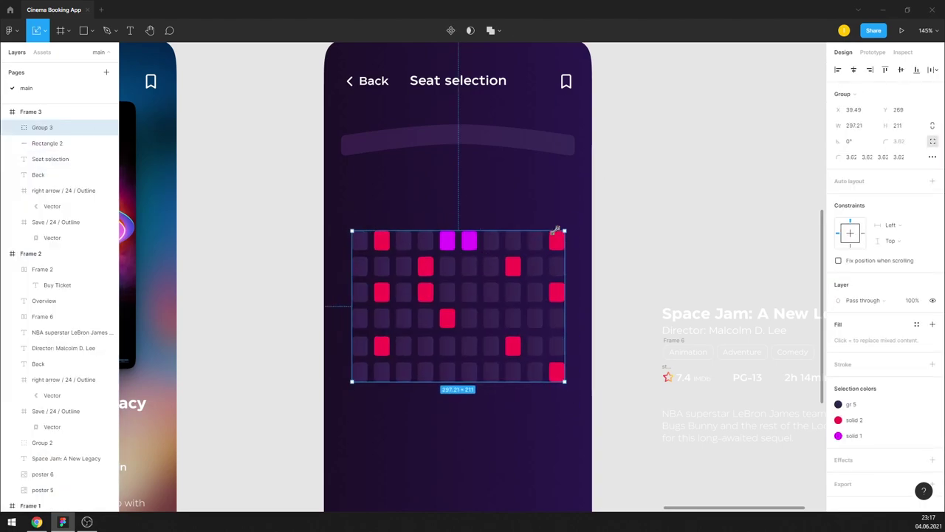
pyautogui.click(667, 205)
# Step: Nudge the seat grid up slightly beneath the screen arc
pyautogui.scroll(-5, 568, 183)
pyautogui.scroll(2, 567, 187)
pyautogui.click(548, 211)
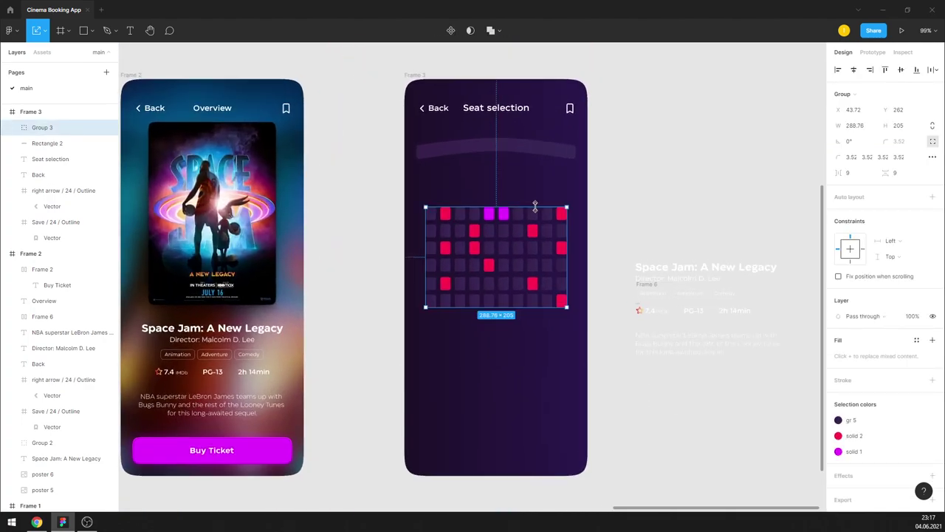
pyautogui.click(593, 190)
pyautogui.scroll(1, 583, 192)
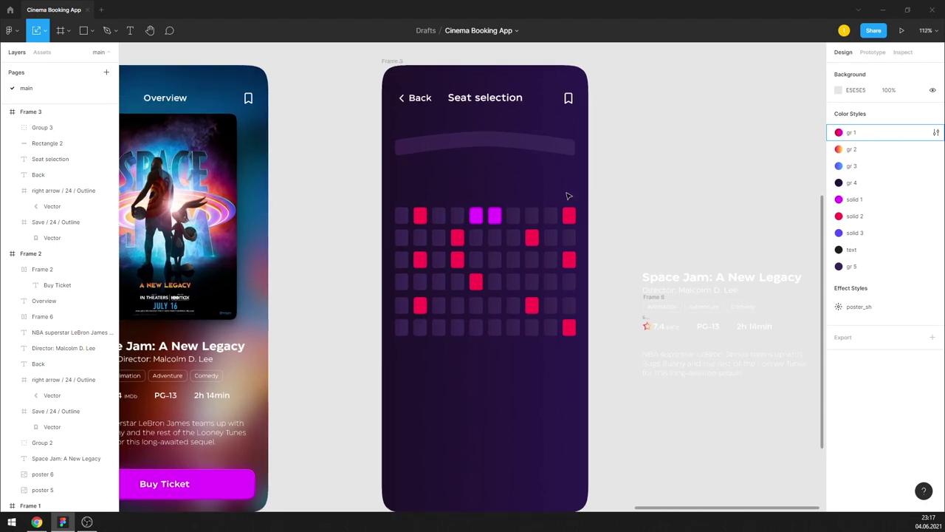
pyautogui.moveTo(579, 193); pyautogui.dragTo(387, 359)
pyautogui.press('Up')
pyautogui.press('Up')
pyautogui.press('Up')
pyautogui.press('Escape')
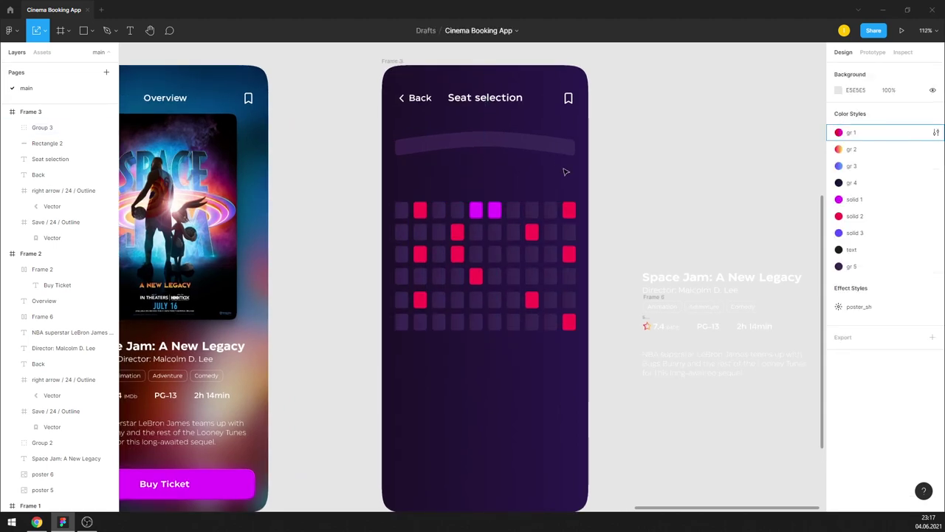
pyautogui.click(548, 153)
pyautogui.click(600, 176)
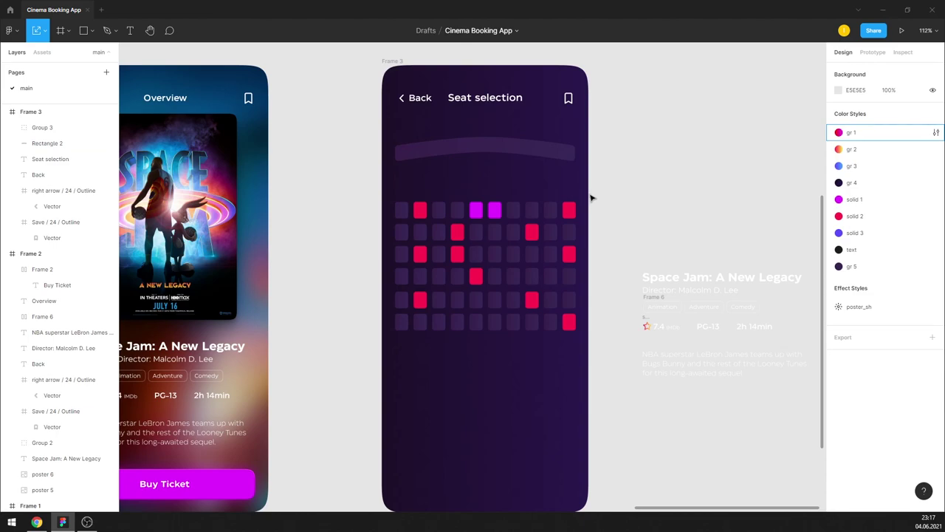
# Step: Scale the seat grid and screen arc together down to 297.34 × 318 from the bottom-right corner
pyautogui.moveTo(580, 133)
pyautogui.mouseDown()
pyautogui.moveTo(397, 330)
pyautogui.moveTo(411, 312)
pyautogui.mouseUp()
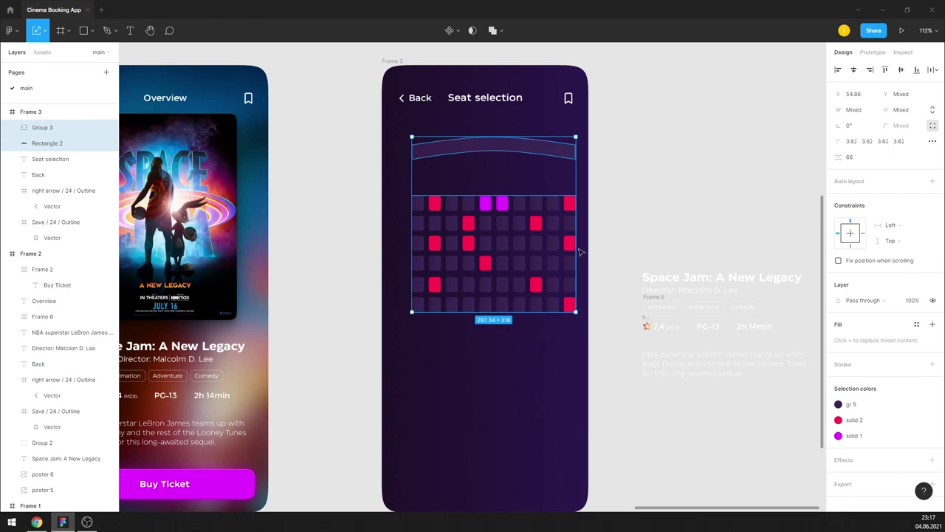
pyautogui.click(445, 162)
pyautogui.keyDown('ctrl'); pyautogui.scroll(2, 436, 157); pyautogui.keyUp('ctrl')
pyautogui.moveTo(405, 141); pyautogui.dragTo(480, 168)
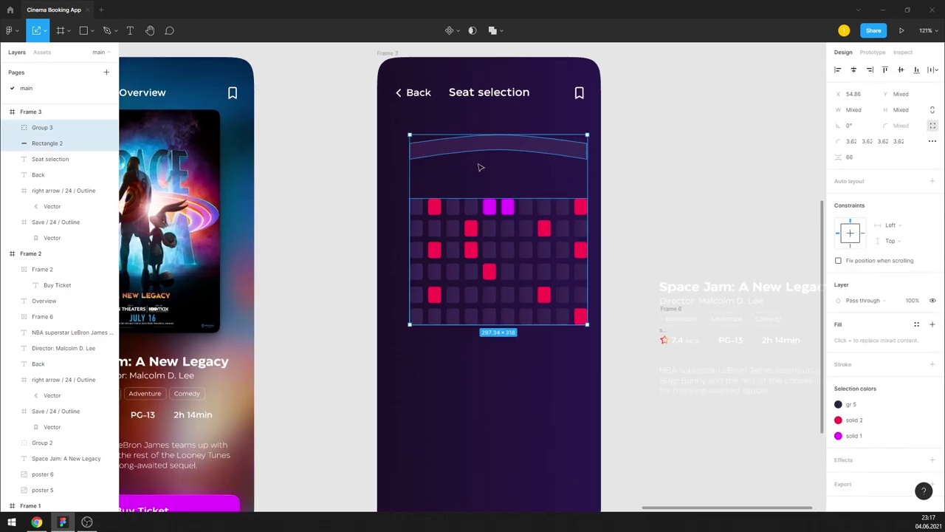
pyautogui.hotkey('ctrl', 'z')
pyautogui.moveTo(586, 347); pyautogui.dragTo(567, 328)
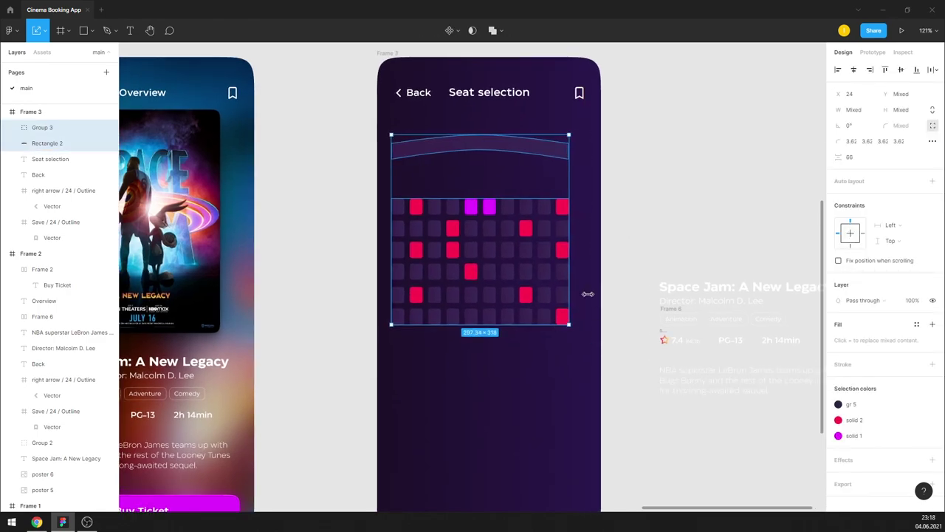
pyautogui.click(670, 177)
pyautogui.keyDown('ctrl'); pyautogui.scroll(2, 671, 177); pyautogui.keyUp('ctrl')
# Step: Copy the heading beside the first seat row and change its text to '1'
pyautogui.click(428, 84)
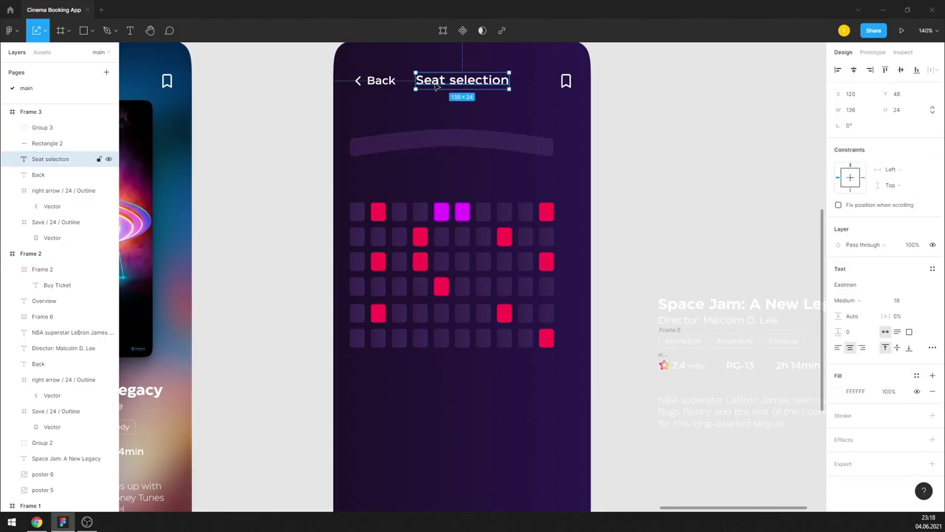
pyautogui.keyDown('alt'); pyautogui.moveTo(428, 84); pyautogui.dragTo(577, 212); pyautogui.keyUp('alt')
pyautogui.doubleClick(590, 212)
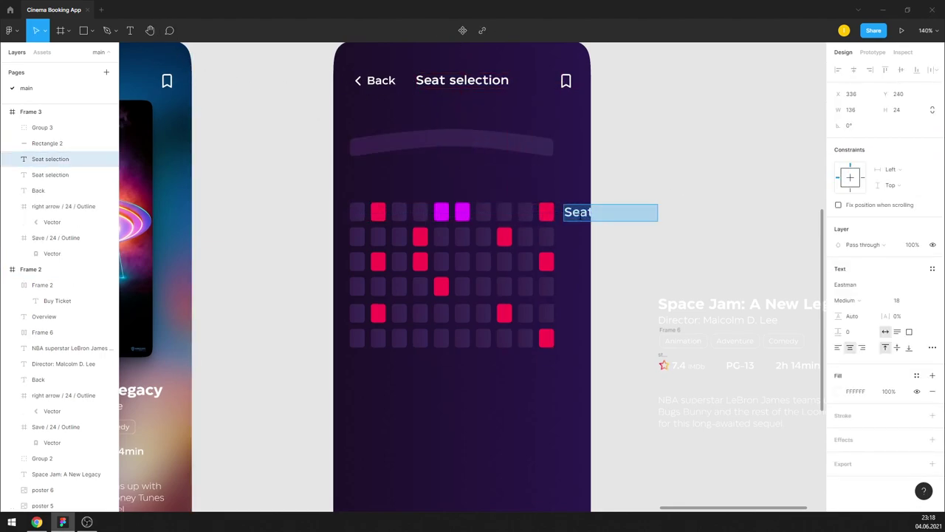
pyautogui.write('1')
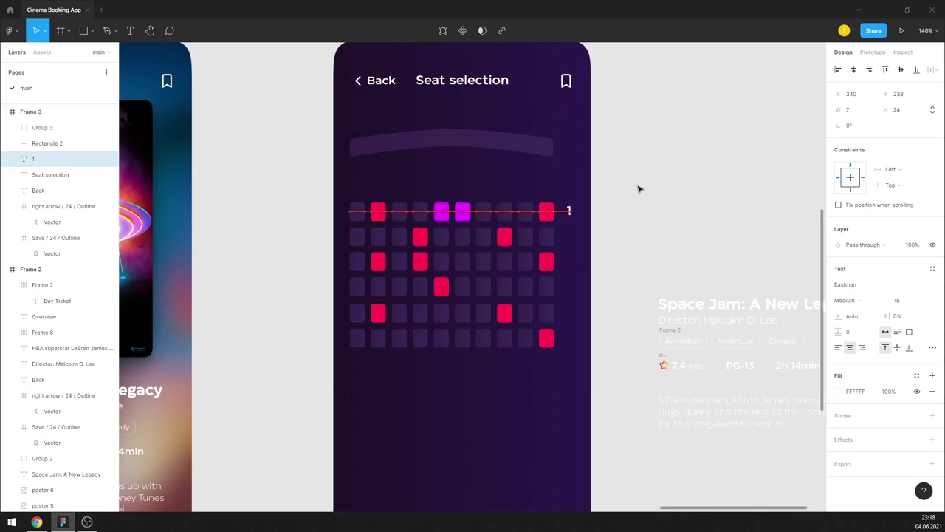
pyautogui.click(639, 189)
pyautogui.keyDown('ctrl'); pyautogui.scroll(2, 572, 214); pyautogui.keyUp('ctrl')
# Step: Duplicate the label down beside all six seat rows
pyautogui.click(567, 212)
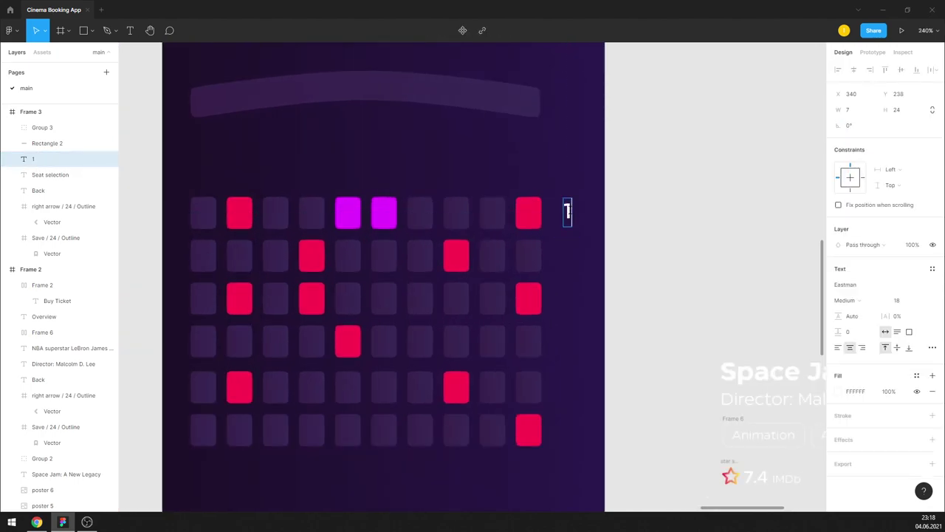
pyautogui.keyDown('alt'); pyautogui.moveTo(567, 212); pyautogui.dragTo(571, 255); pyautogui.keyUp('alt')
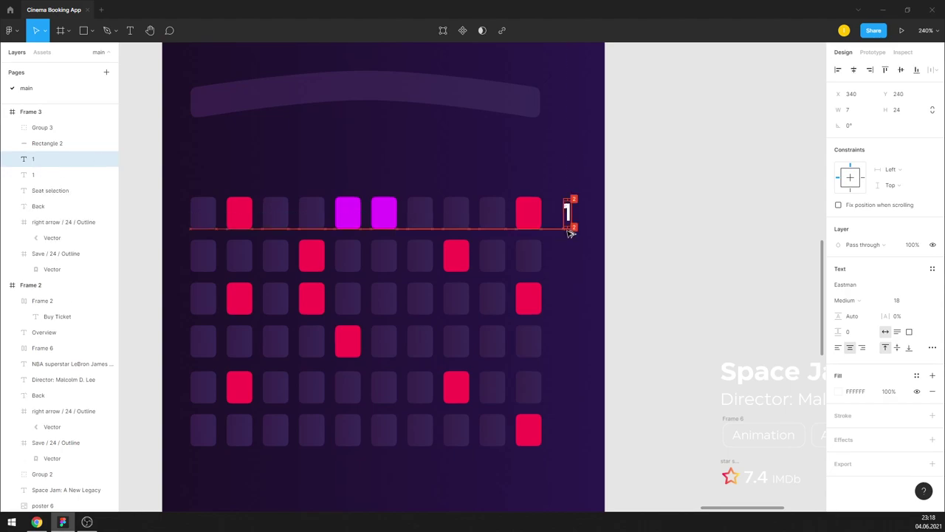
pyautogui.keyDown('shift'); pyautogui.click(567, 211); pyautogui.keyUp('shift')
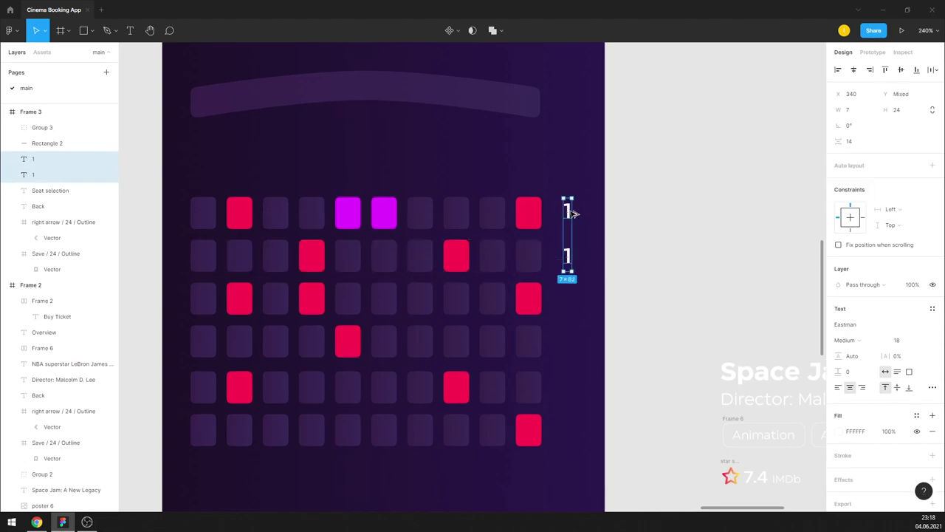
pyautogui.moveTo(567, 212)
pyautogui.mouseDown()
pyautogui.moveTo(579, 305)
pyautogui.moveTo(569, 386)
pyautogui.mouseUp()
pyautogui.moveTo(569, 462); pyautogui.dragTo(684, 173)
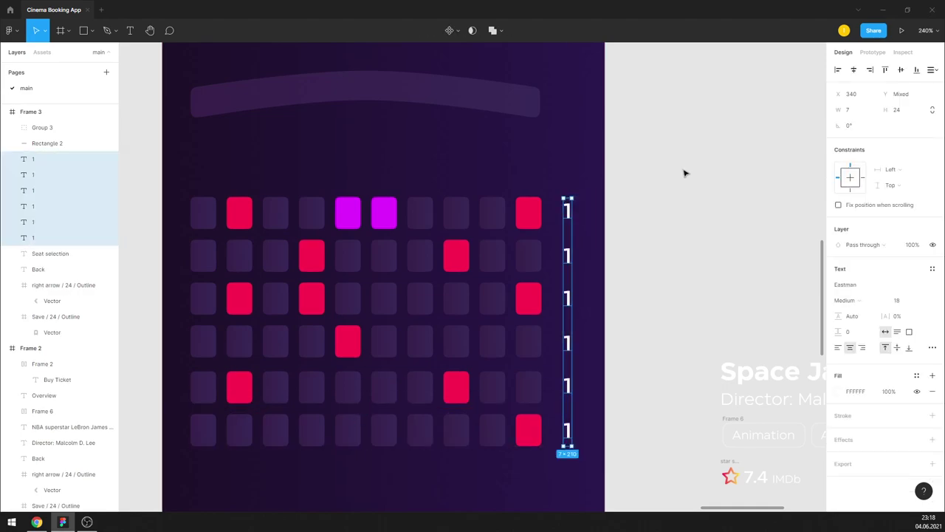
# Step: Distribute the six labels evenly in vertical spacing and set them to 50% opacity
pyautogui.click(932, 70)
pyautogui.click(845, 100)
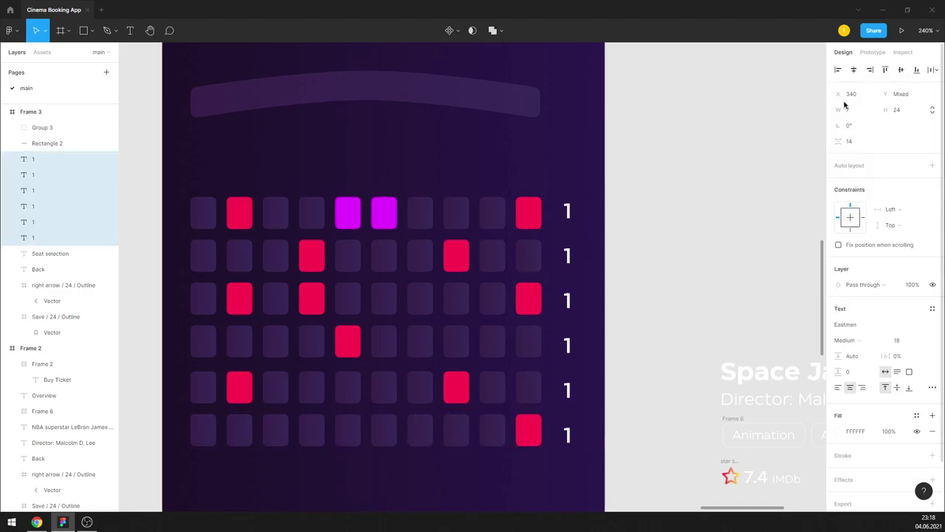
pyautogui.click(856, 142)
pyautogui.write('13')
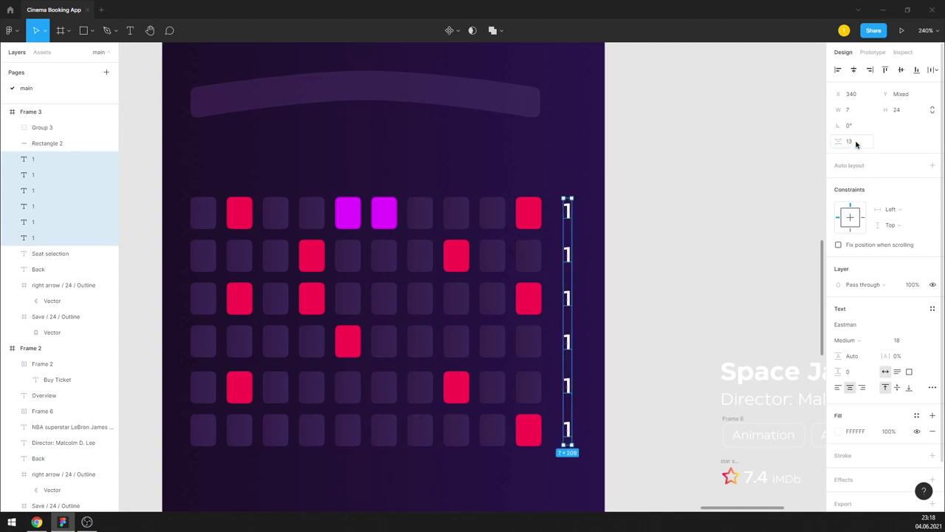
pyautogui.press('Return')
pyautogui.press('Down')
pyautogui.press('Down')
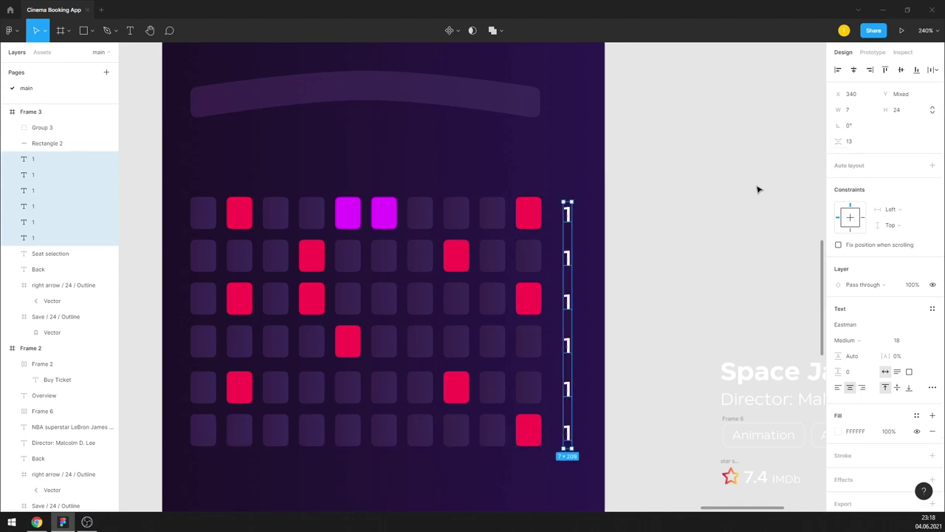
pyautogui.press('Escape')
pyautogui.press('5')
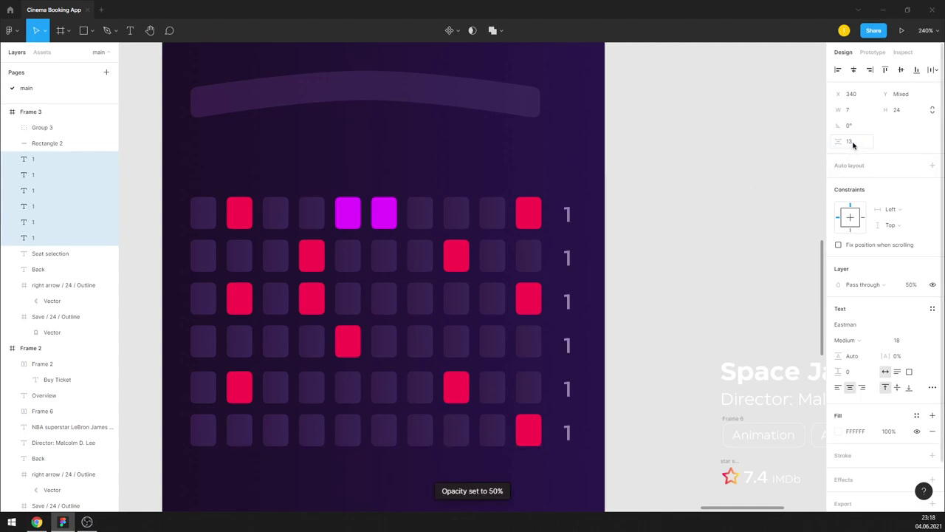
pyautogui.press('Up')
pyautogui.press('Return')
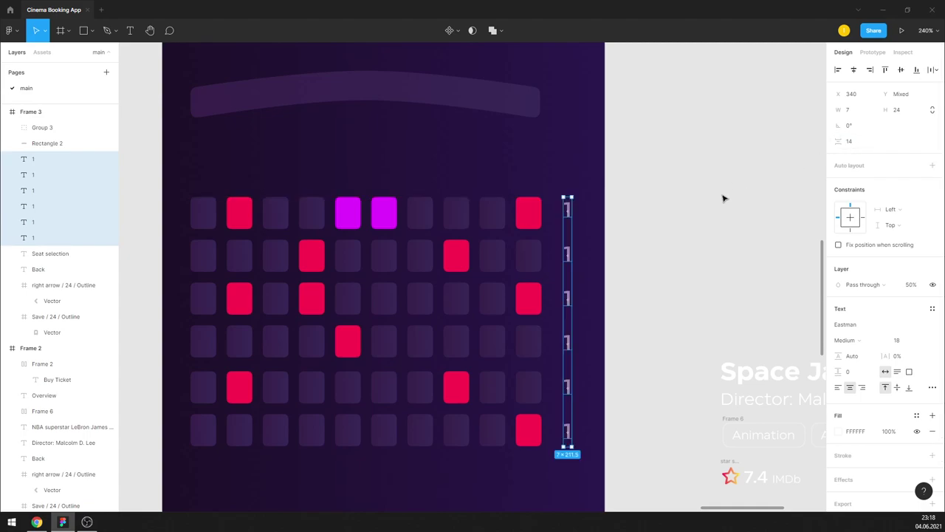
pyautogui.click(723, 198)
# Step: Renumber the copied labels 2 through 6
pyautogui.doubleClick(567, 256)
pyautogui.write('2')
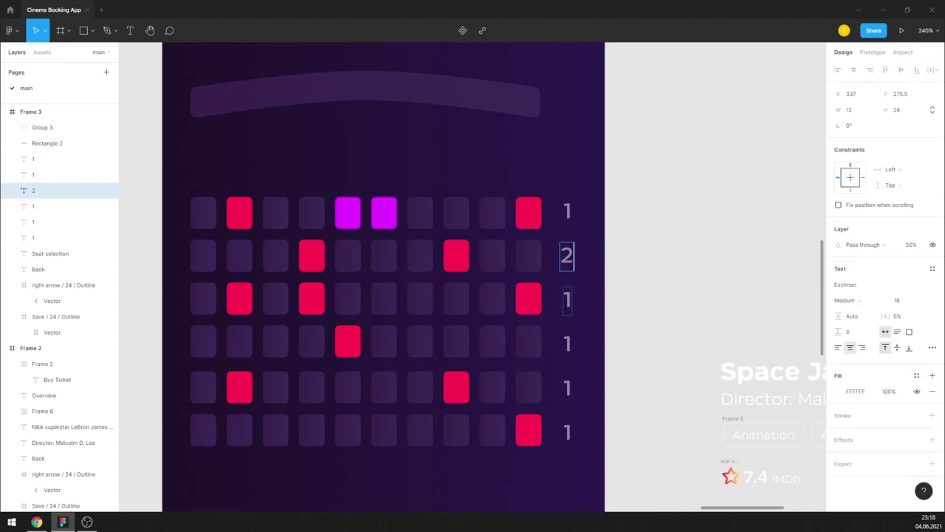
pyautogui.doubleClick(567, 299)
pyautogui.write('3')
pyautogui.doubleClick(567, 344)
pyautogui.write('4')
pyautogui.doubleClick(567, 388)
pyautogui.write('5')
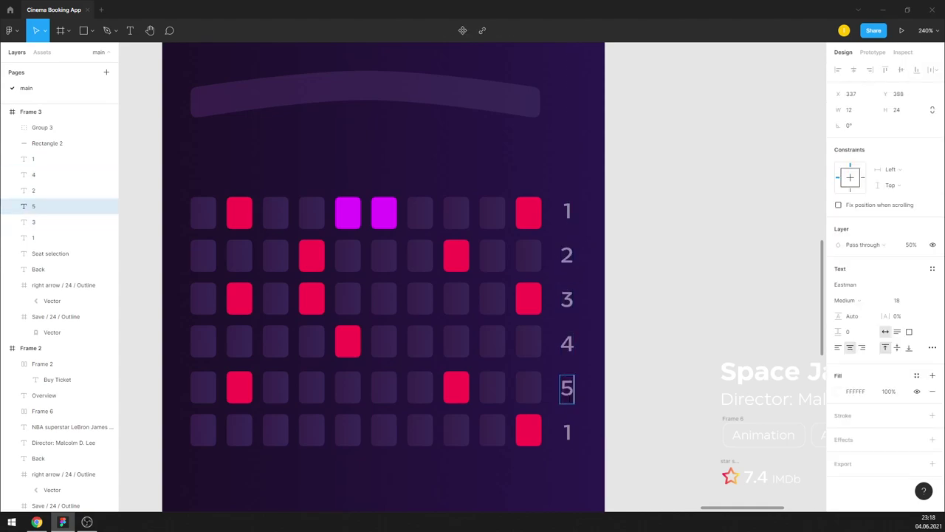
pyautogui.doubleClick(567, 432)
pyautogui.write('6')
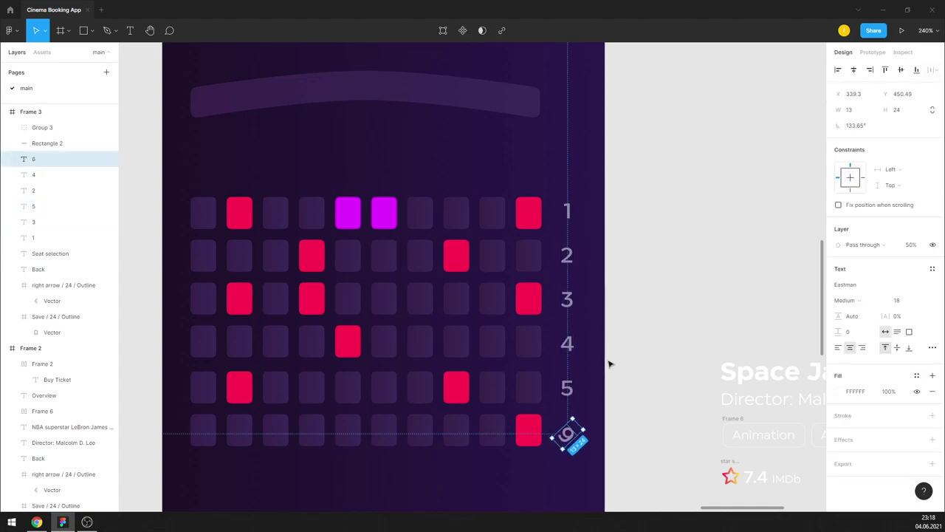
pyautogui.click(609, 363)
# Step: Set all six row number labels to font size 14
pyautogui.moveTo(597, 452); pyautogui.dragTo(573, 195)
pyautogui.click(909, 340)
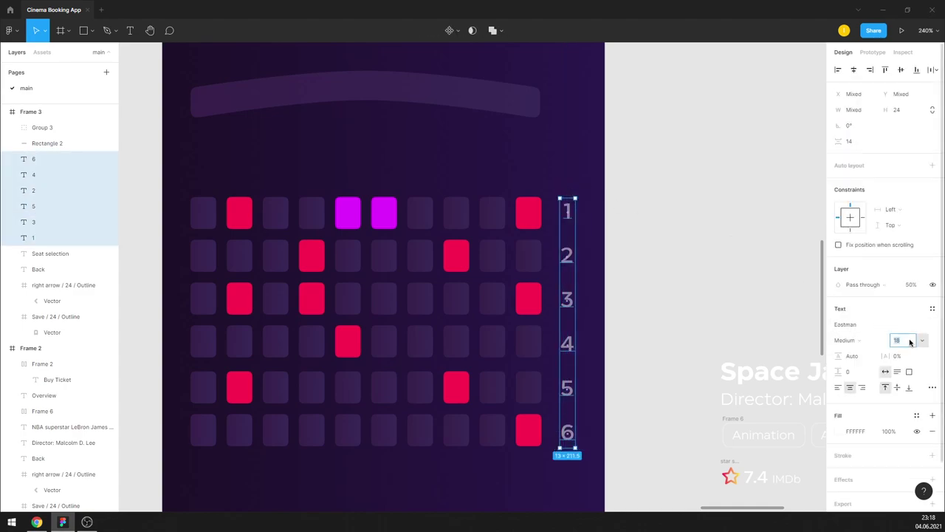
pyautogui.write('14')
pyautogui.press('Return')
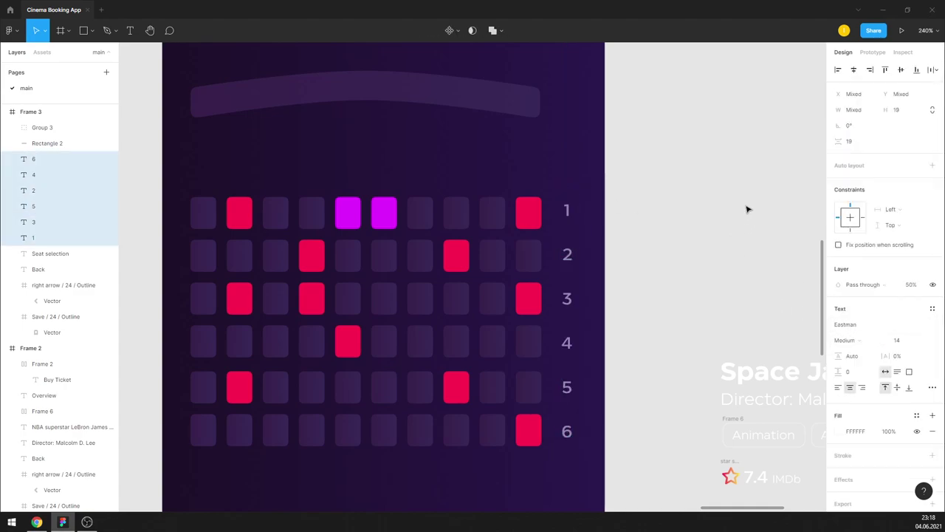
# Step: Zoom out to fit and move the seat grid and row numbers down slightly
pyautogui.click(706, 209)
pyautogui.keyDown('ctrl'); pyautogui.scroll(-5, 717, 170); pyautogui.keyUp('ctrl')
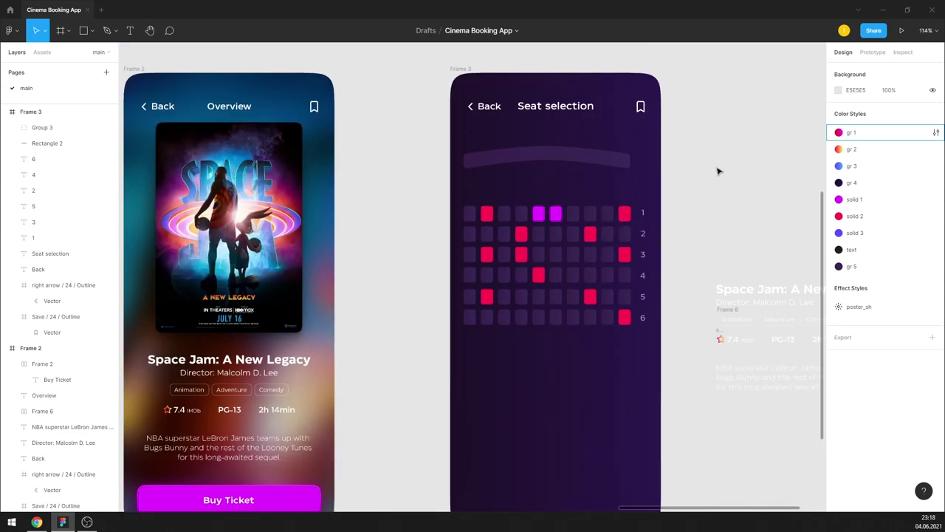
pyautogui.keyDown('ctrl'); pyautogui.scroll(1, 662, 171); pyautogui.keyUp('ctrl')
pyautogui.keyDown('ctrl'); pyautogui.scroll(-1, 546, 192); pyautogui.keyUp('ctrl')
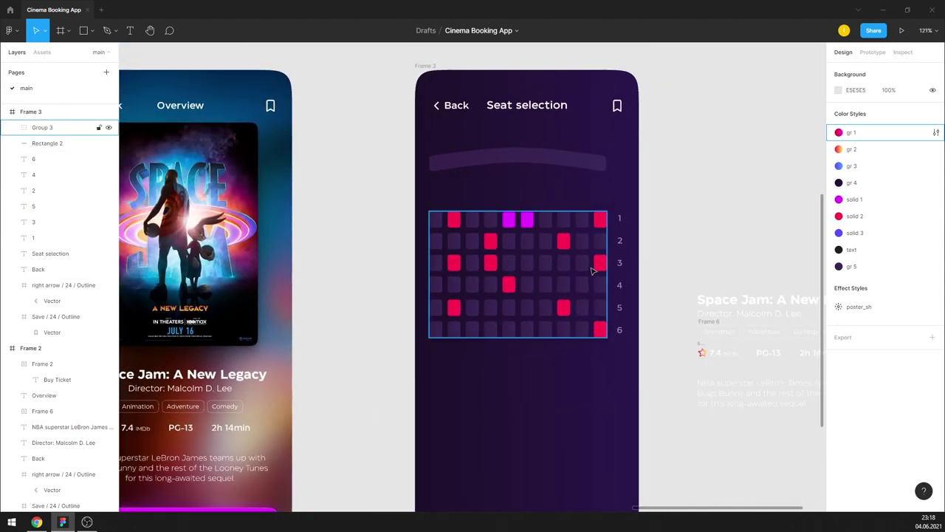
pyautogui.keyDown('ctrl'); pyautogui.scroll(1, 519, 223); pyautogui.keyUp('ctrl')
pyautogui.click(443, 223)
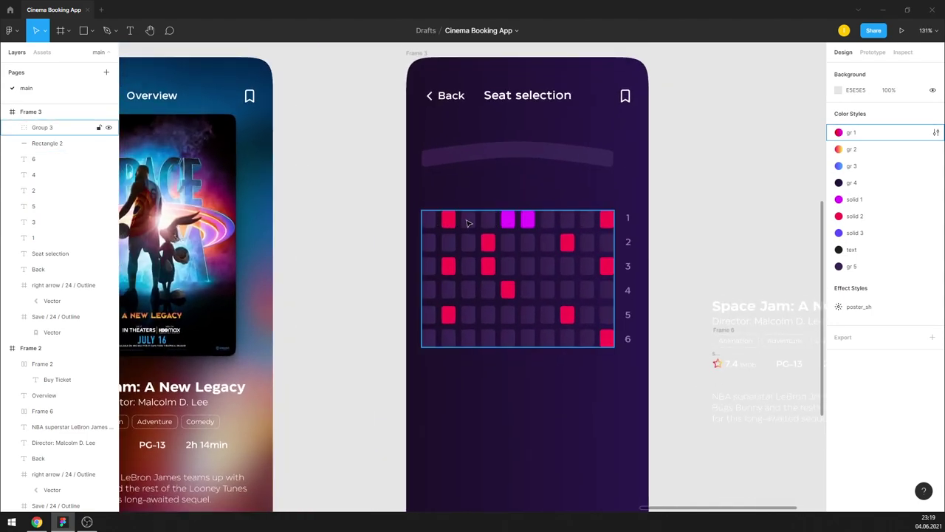
pyautogui.hotkey('shift', '1')
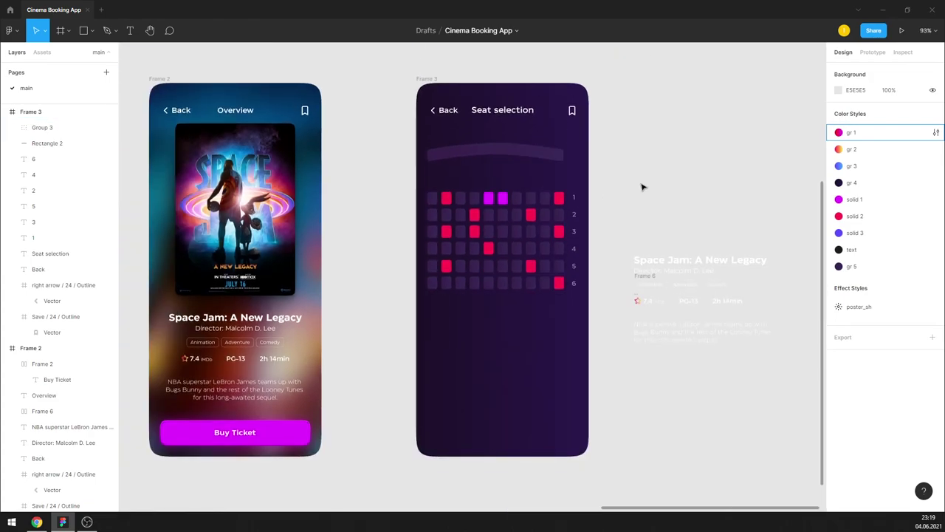
pyautogui.scroll(2, 561, 321)
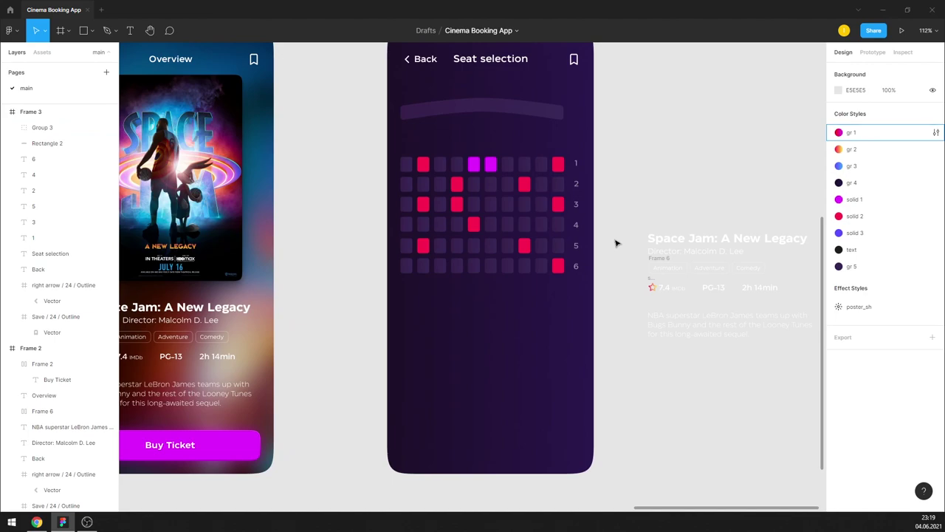
pyautogui.moveTo(583, 284)
pyautogui.mouseDown()
pyautogui.moveTo(443, 104)
pyautogui.moveTo(441, 127)
pyautogui.mouseUp()
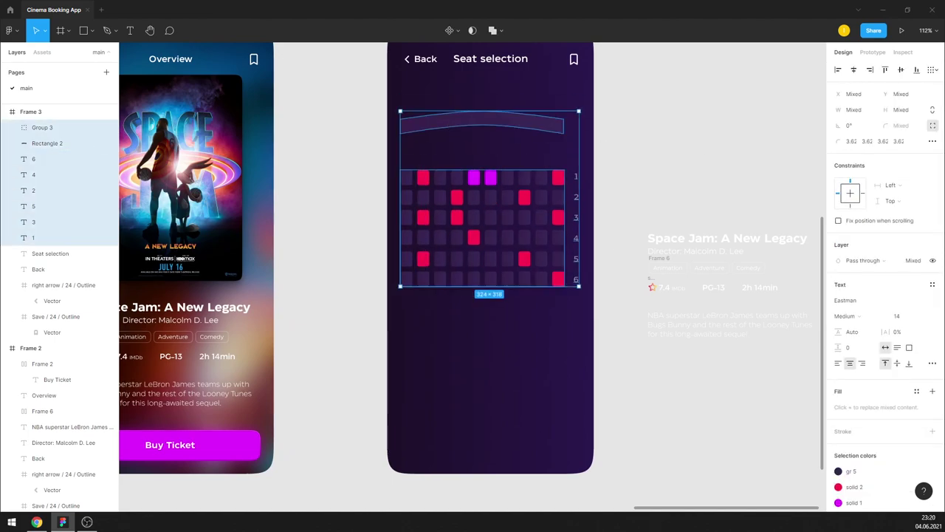
# Step: Move the description text into the Seat selection screen and replace it with the cinema name
pyautogui.click(620, 183)
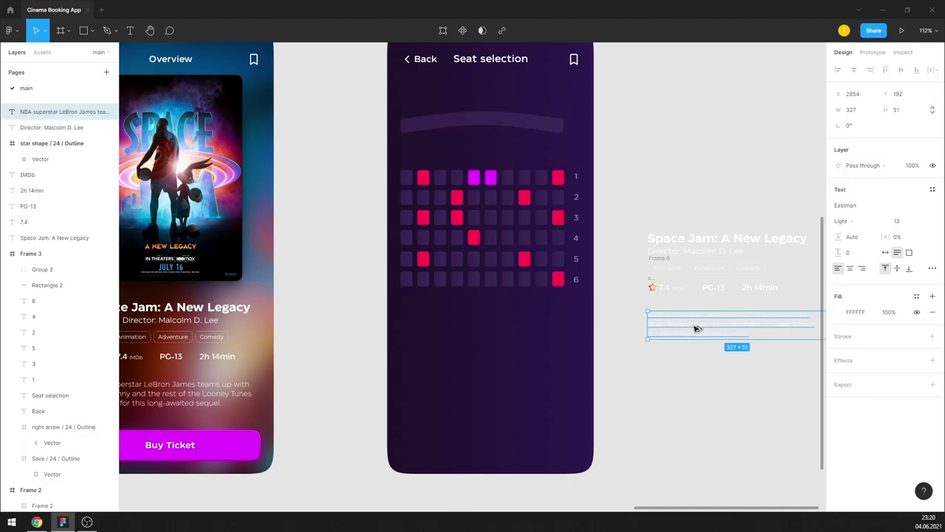
pyautogui.moveTo(696, 327); pyautogui.dragTo(470, 323)
pyautogui.write('Cinemark Carson and XD')
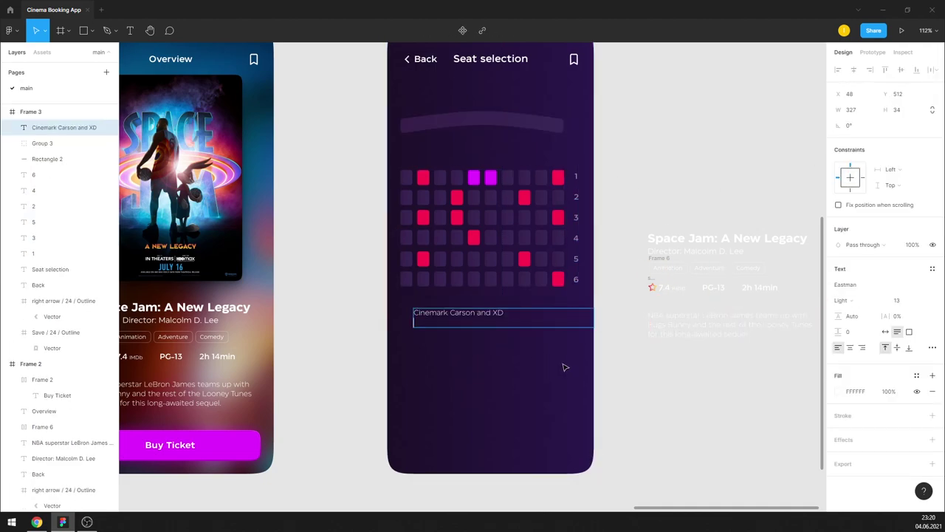
pyautogui.click(885, 331)
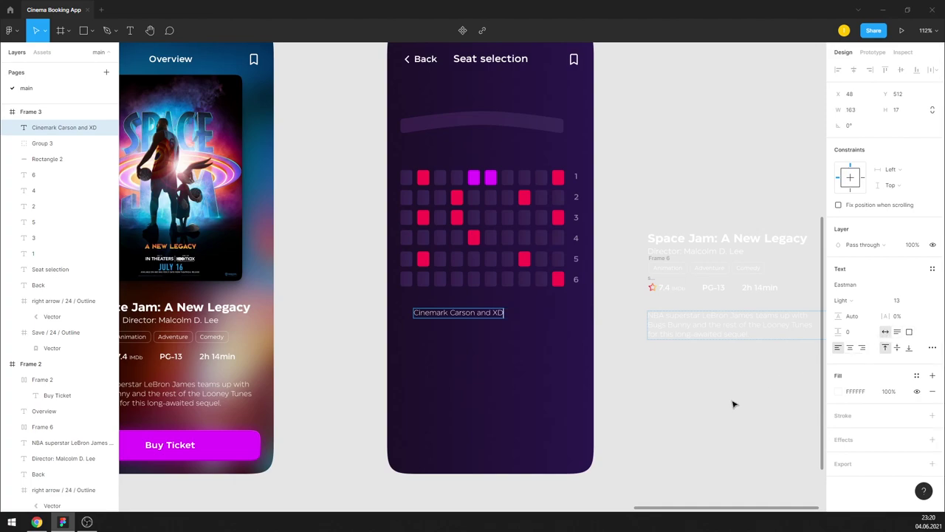
pyautogui.press('Escape')
# Step: Duplicate the cinema name below itself and paste the street address into the copy
pyautogui.moveTo(473, 313)
pyautogui.mouseDown()
pyautogui.moveTo(476, 338)
pyautogui.moveTo(476, 326)
pyautogui.mouseUp()
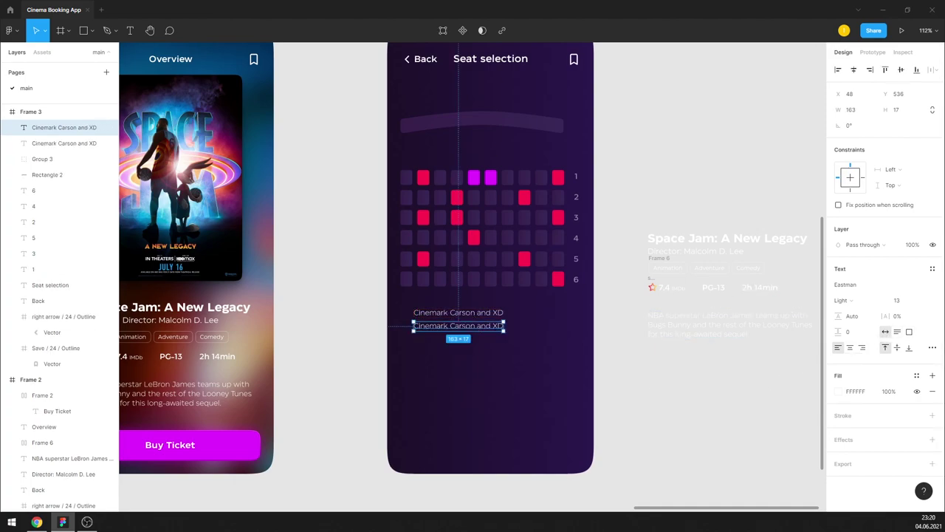
pyautogui.click(481, 341)
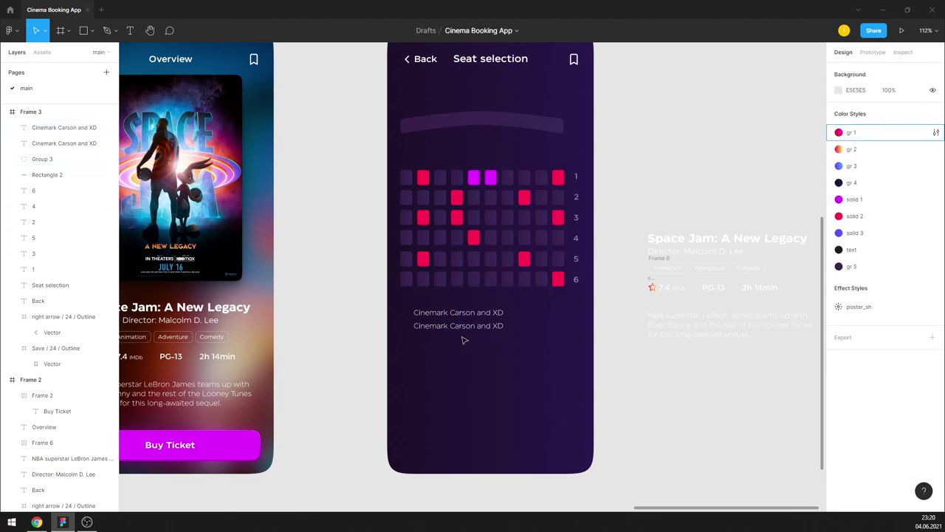
pyautogui.doubleClick(458, 325)
pyautogui.hotkey('ctrl', 'v')
pyautogui.click(497, 355)
pyautogui.scroll(-3, 498, 354)
pyautogui.scroll(3, 534, 312)
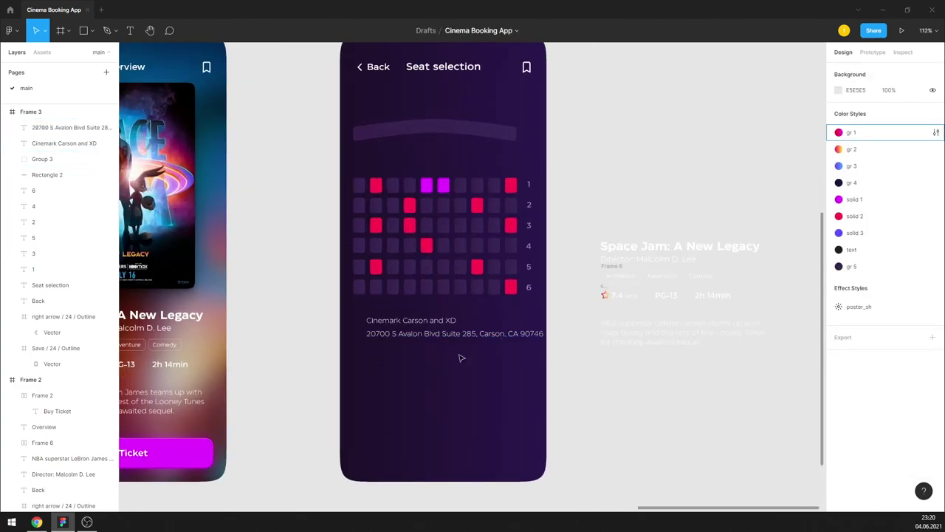
# Step: Move the name and address lines together up under the header
pyautogui.click(454, 333)
pyautogui.keyDown('shift'); pyautogui.click(441, 320); pyautogui.keyUp('shift')
pyautogui.moveTo(446, 325); pyautogui.dragTo(447, 100)
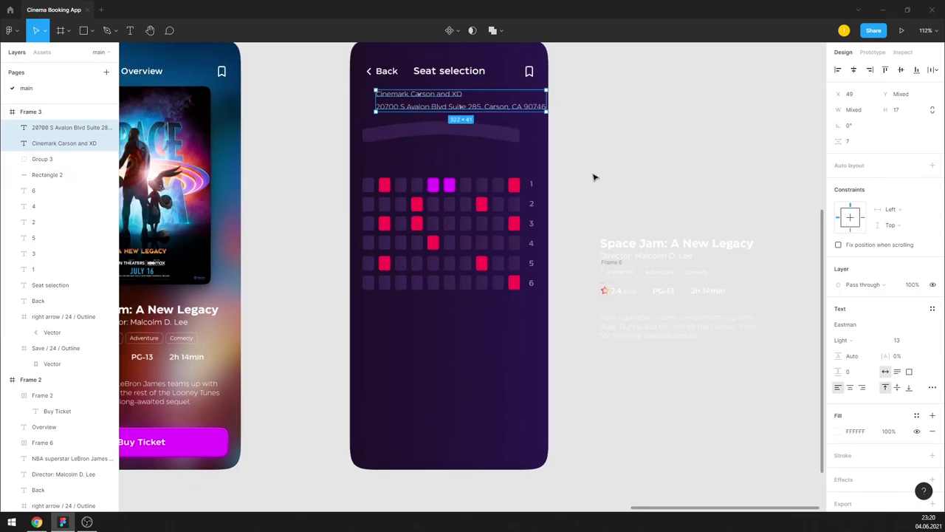
pyautogui.scroll(-5, 595, 175)
pyautogui.scroll(3, 617, 145)
# Step: Copy the avatar from the home screen into the header, replacing the deleted bookmark icon
pyautogui.moveTo(198, 118); pyautogui.dragTo(728, 116)
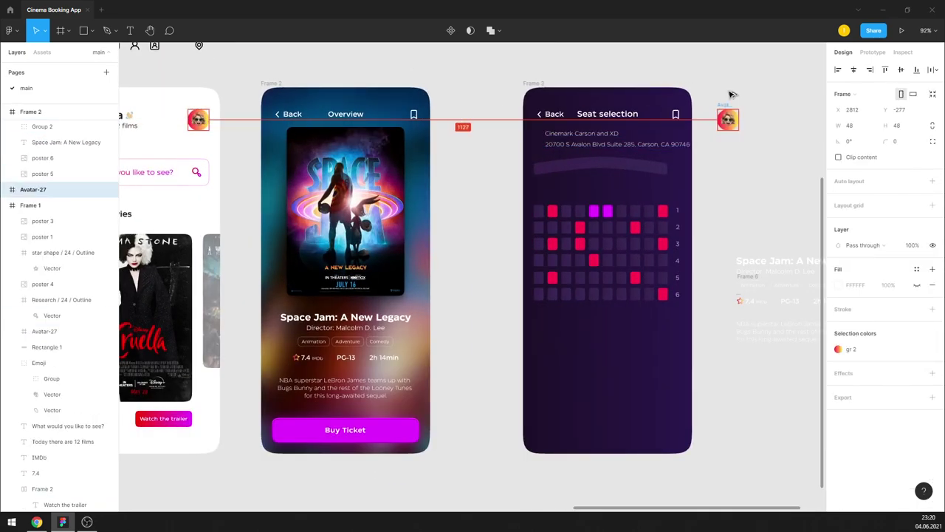
pyautogui.scroll(5, 730, 85)
pyautogui.click(595, 159)
pyautogui.press('Delete')
pyautogui.moveTo(752, 152); pyautogui.dragTo(603, 149)
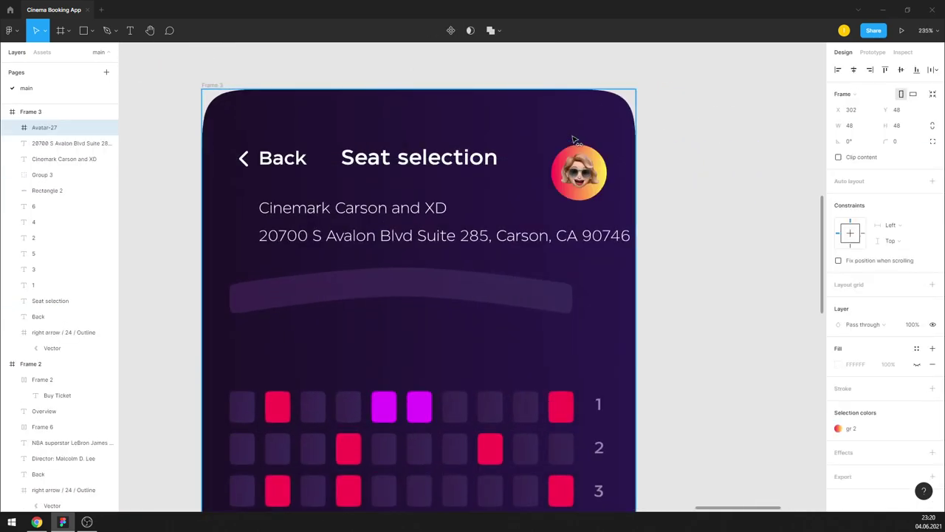
# Step: Resize the avatar to 31 × 31 and nudge it into line with the title
pyautogui.press('Up')
pyautogui.press('Up')
pyautogui.press('Up')
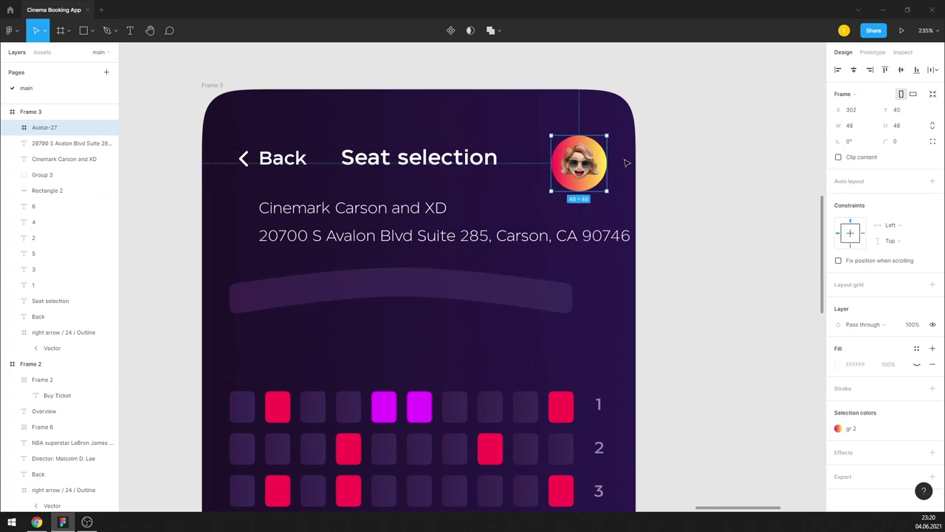
pyautogui.press('Up')
pyautogui.press('Up')
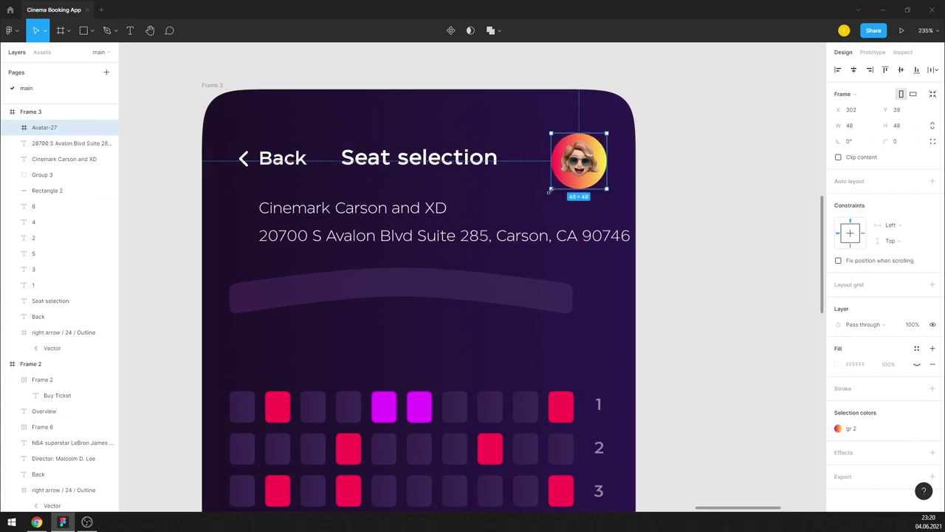
pyautogui.moveTo(549, 191)
pyautogui.mouseDown()
pyautogui.moveTo(582, 167)
pyautogui.moveTo(582, 192)
pyautogui.mouseUp()
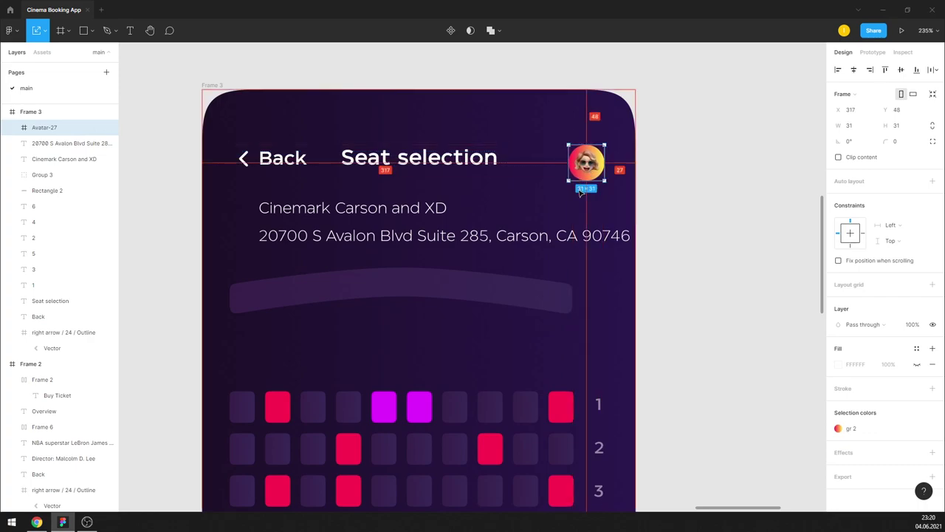
pyautogui.press('Right')
pyautogui.press('Right')
pyautogui.press('Right')
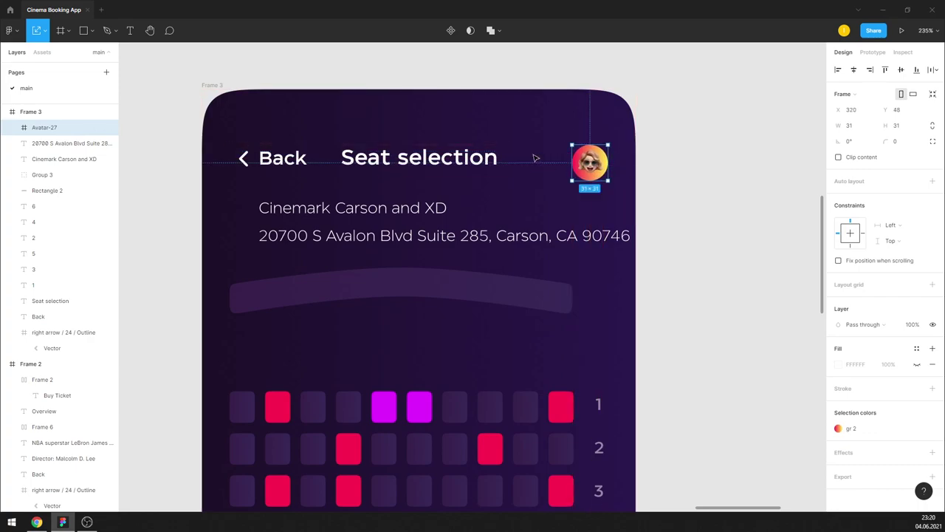
pyautogui.scroll(-10, 536, 157)
pyautogui.scroll(2, 535, 157)
pyautogui.click(565, 191)
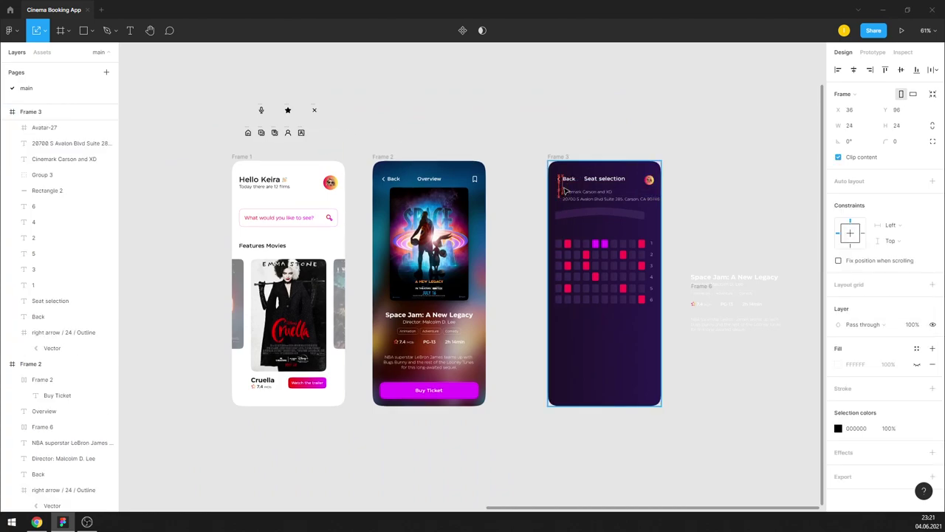
# Step: Make the pin shape inside the location icon white
pyautogui.scroll(5, 562, 193)
pyautogui.scroll(3, 517, 204)
pyautogui.doubleClick(484, 214)
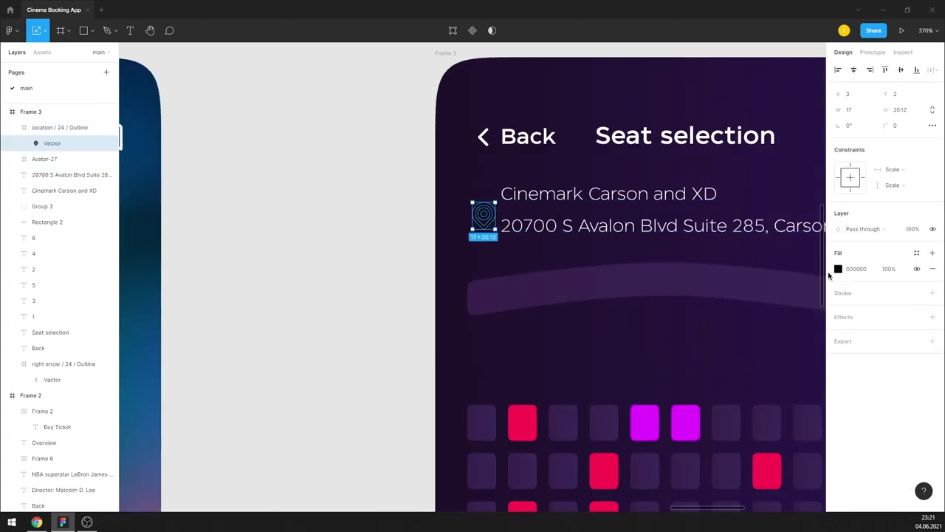
pyautogui.click(839, 268)
pyautogui.click(300, 213)
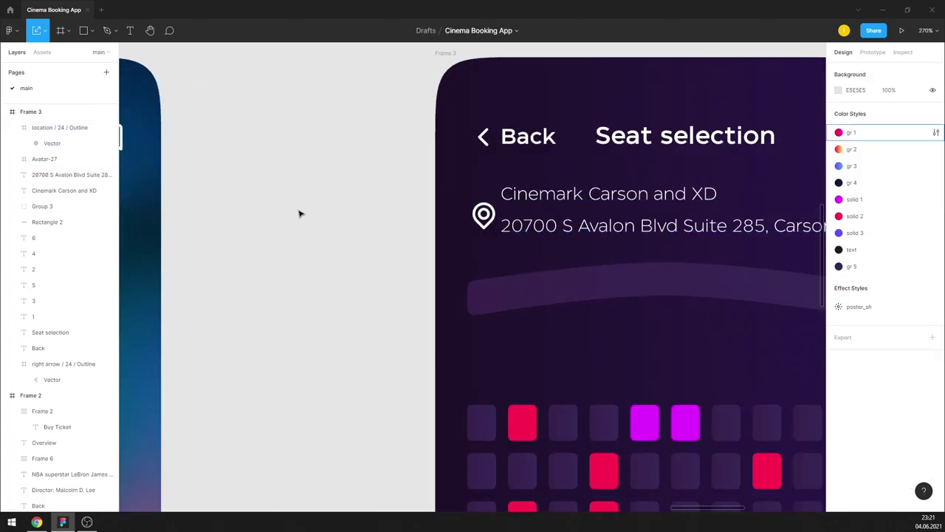
# Step: Set the address to Regular weight and the cinema name to Medium weight
pyautogui.scroll(-2, 486, 214)
pyautogui.click(472, 204)
pyautogui.keyDown('shift'); pyautogui.click(487, 224); pyautogui.keyUp('shift')
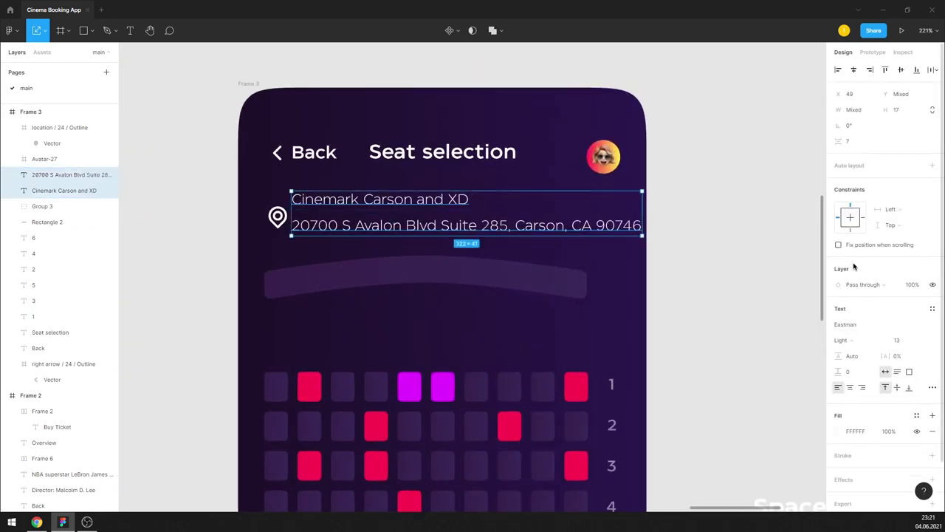
pyautogui.click(856, 339)
pyautogui.click(856, 308)
pyautogui.click(384, 200)
pyautogui.click(849, 300)
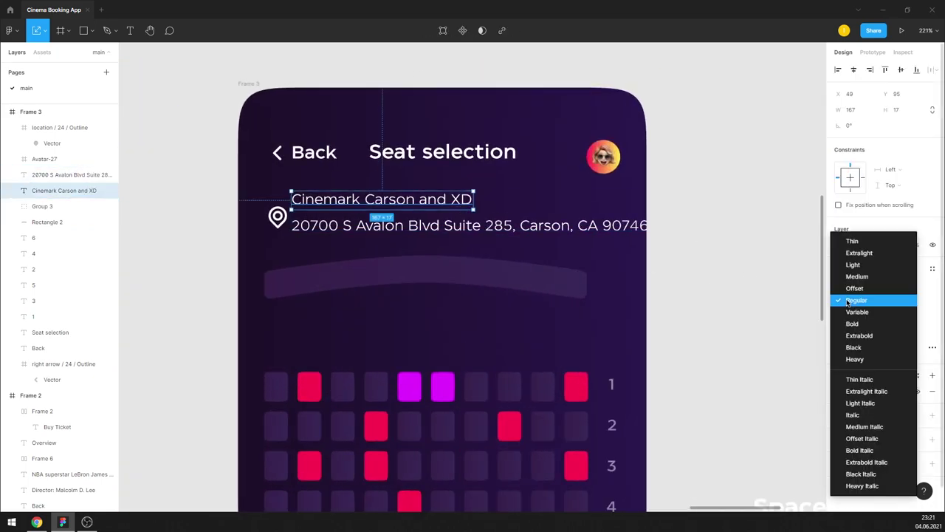
pyautogui.click(855, 277)
pyautogui.click(686, 257)
pyautogui.click(399, 211)
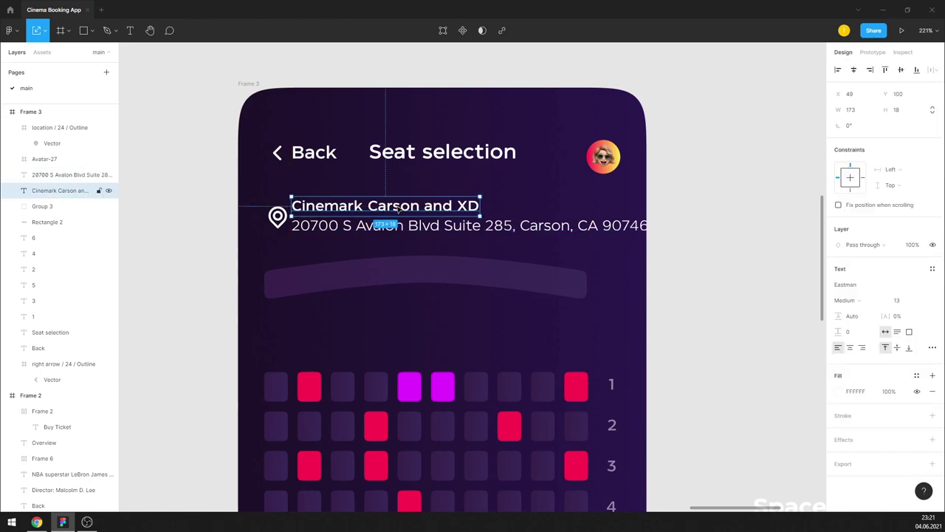
# Step: Break the address after '285,' onto two lines with 111.6% line spacing
pyautogui.doubleClick(296, 227)
pyautogui.click(524, 225)
pyautogui.press('Return')
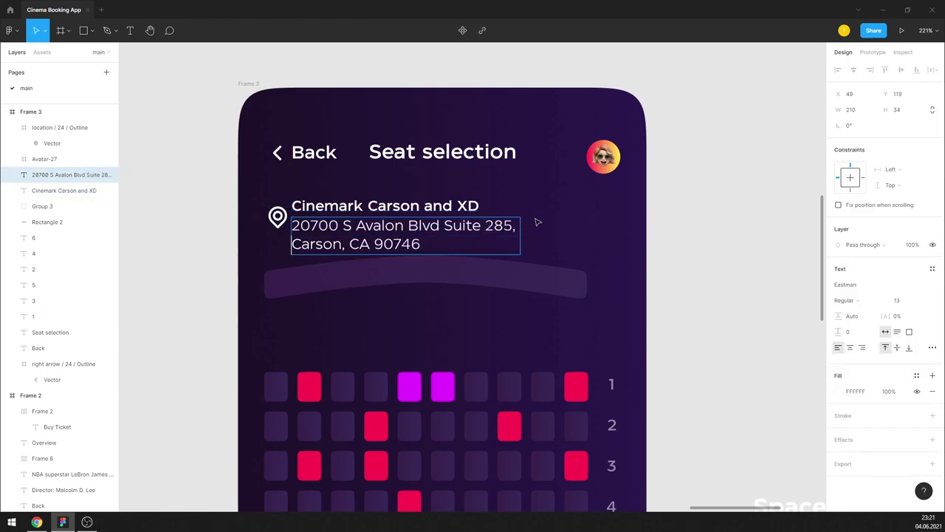
pyautogui.hotkey('ctrl', 'a')
pyautogui.moveTo(839, 316); pyautogui.dragTo(819, 311)
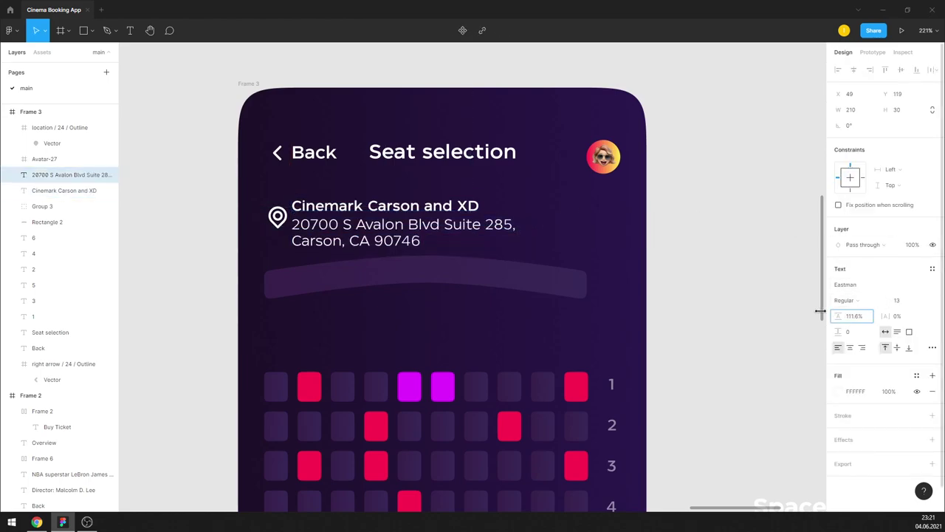
pyautogui.click(761, 278)
pyautogui.scroll(-3, 594, 214)
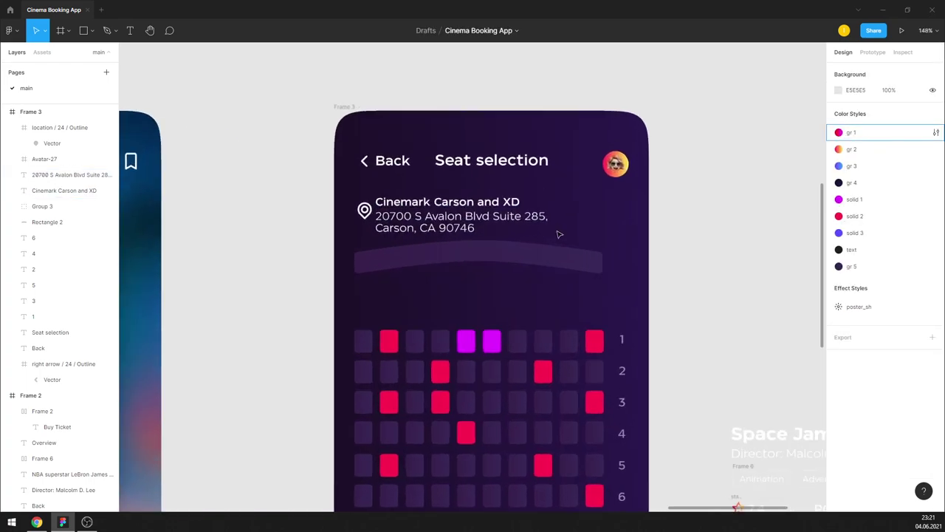
pyautogui.scroll(4, 443, 222)
# Step: Shift the cinema name and address slightly left, then check the location icon selection
pyautogui.click(64, 190)
pyautogui.keyDown('shift'); pyautogui.click(72, 175); pyautogui.keyUp('shift')
pyautogui.moveTo(419, 212); pyautogui.dragTo(412, 211)
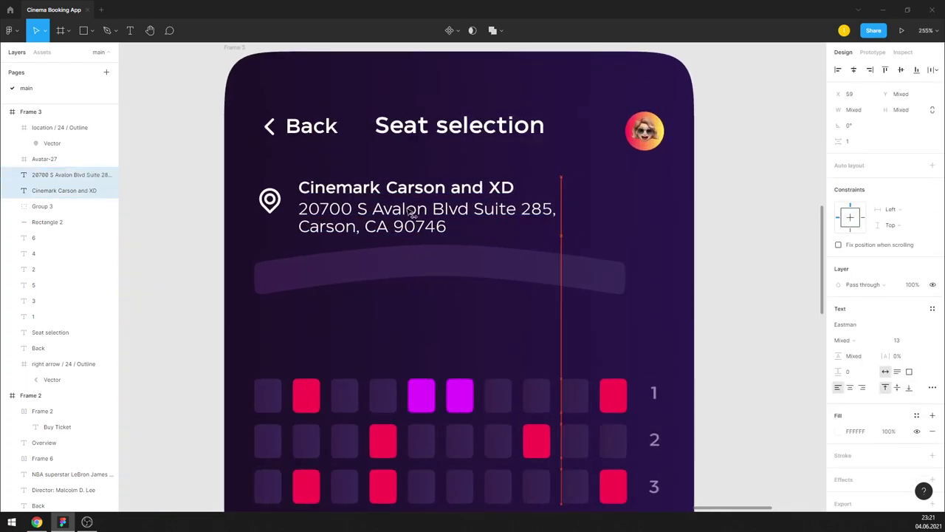
pyautogui.keyDown('shift'); pyautogui.click(271, 197); pyautogui.keyUp('shift')
pyautogui.doubleClick(271, 194)
pyautogui.press('Escape')
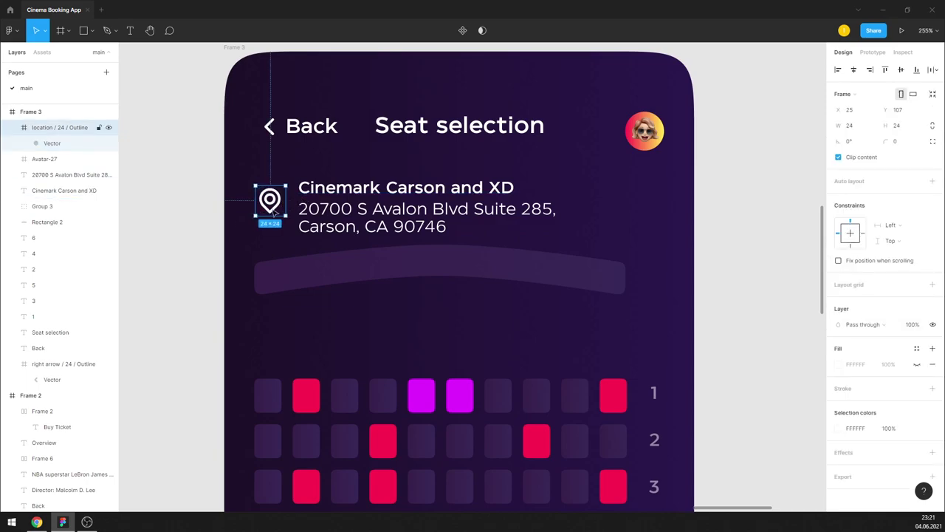
pyautogui.click(220, 225)
# Step: Move the cinema name and address further left, beside the pin
pyautogui.click(267, 196)
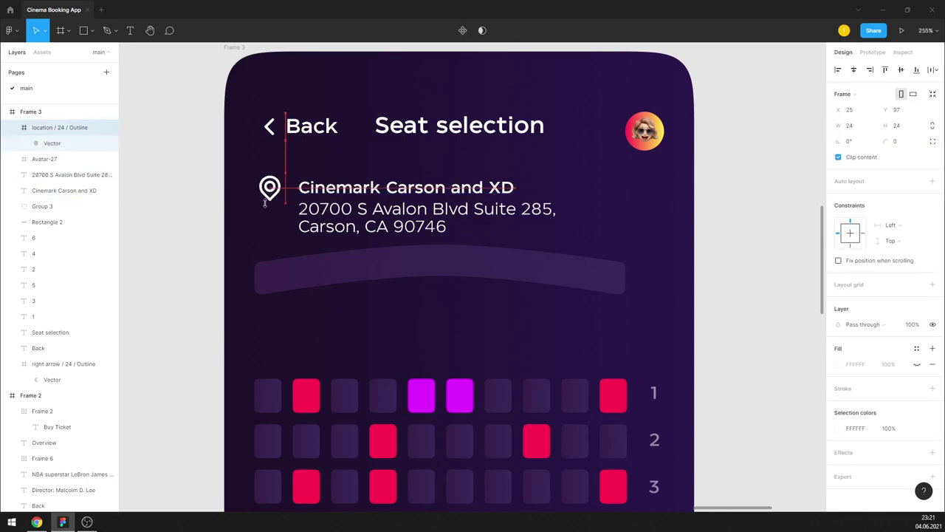
pyautogui.press('Escape')
pyautogui.click(362, 188)
pyautogui.keyDown('shift'); pyautogui.click(361, 220); pyautogui.keyUp('shift')
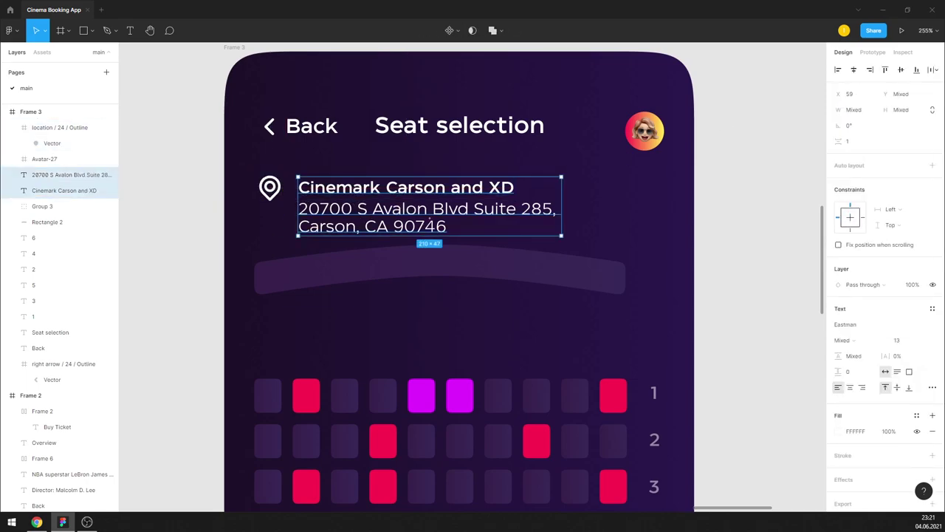
pyautogui.moveTo(420, 189); pyautogui.dragTo(412, 190)
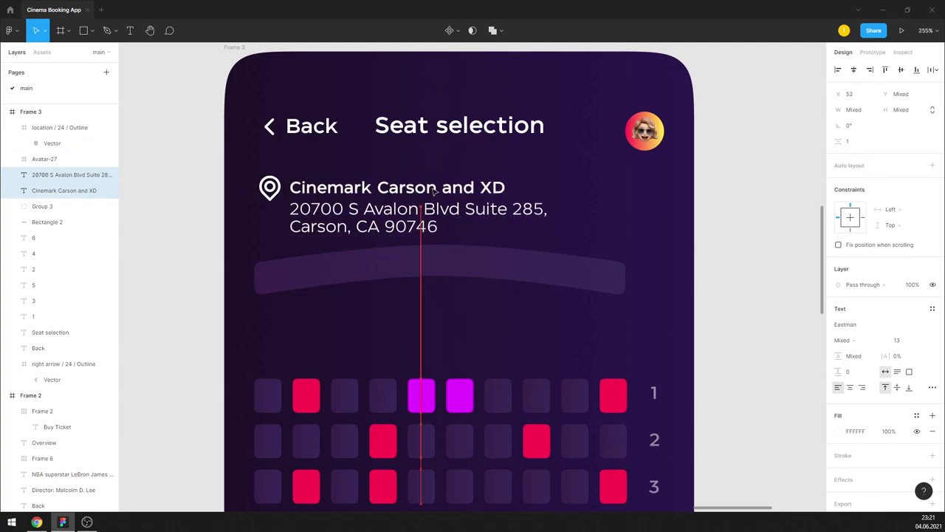
pyautogui.click(749, 185)
# Step: Lower the curved screen shape about 50px and nudge the icon, name and address left
pyautogui.moveTo(536, 267); pyautogui.dragTo(527, 309)
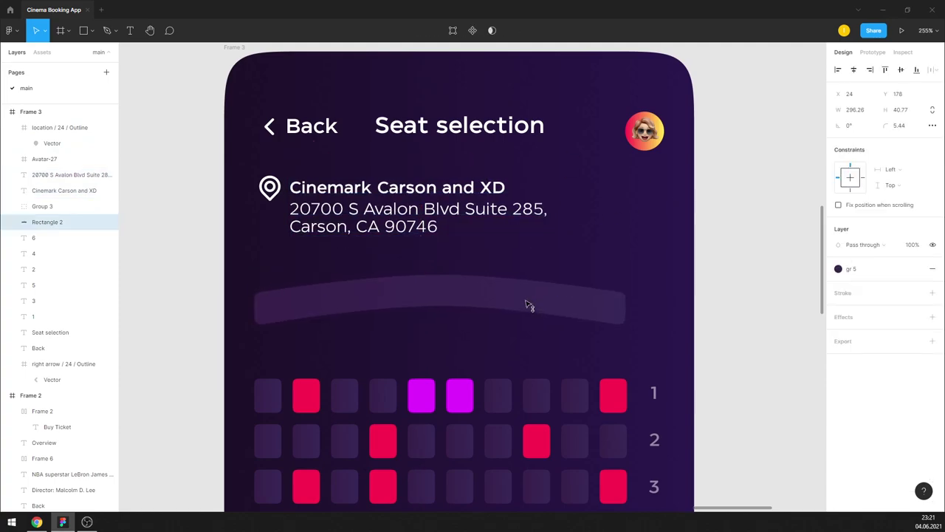
pyautogui.click(716, 251)
pyautogui.click(399, 189)
pyautogui.keyDown('shift'); pyautogui.click(399, 215); pyautogui.keyUp('shift')
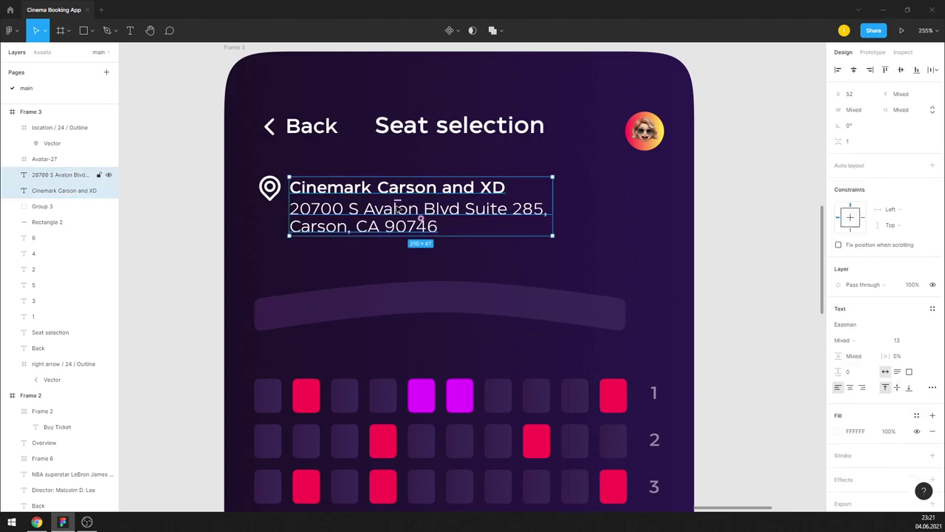
pyautogui.moveTo(397, 211); pyautogui.dragTo(399, 210)
pyautogui.keyDown('shift'); pyautogui.click(270, 187); pyautogui.keyUp('shift')
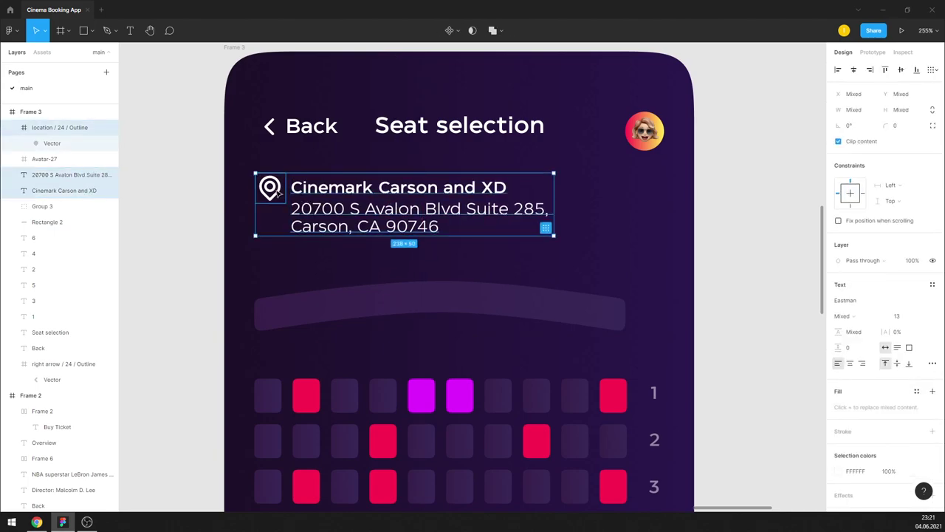
pyautogui.press('Left')
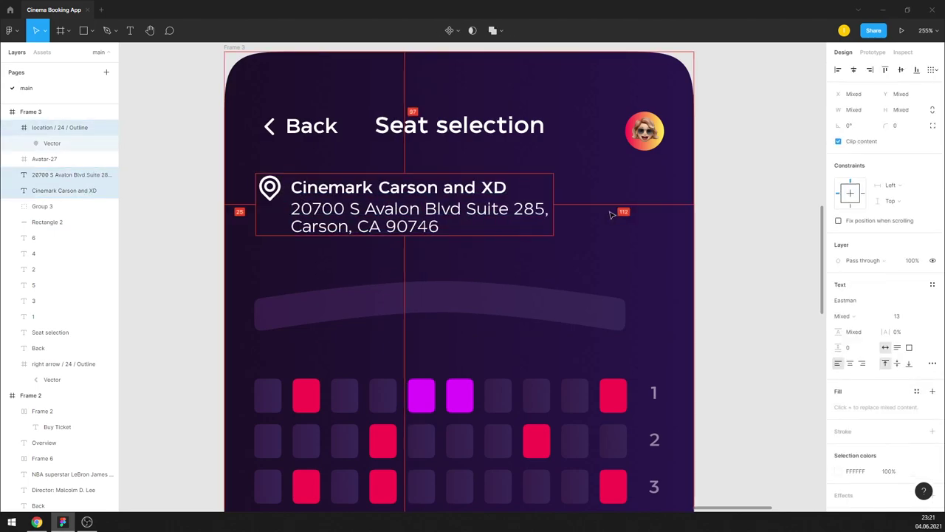
pyautogui.click(612, 213)
# Step: Nudge the address text 1px to the left
pyautogui.click(476, 192)
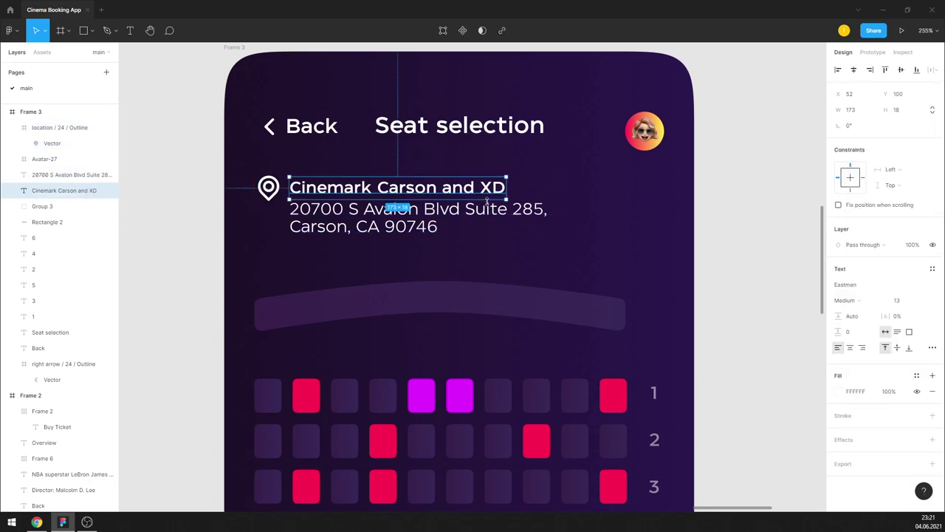
pyautogui.click(491, 209)
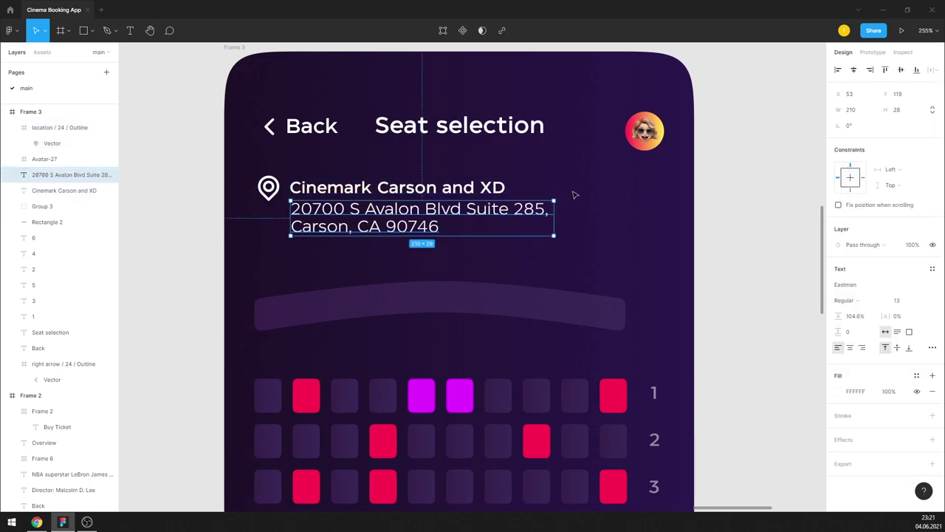
pyautogui.press('Left')
pyautogui.doubleClick(523, 211)
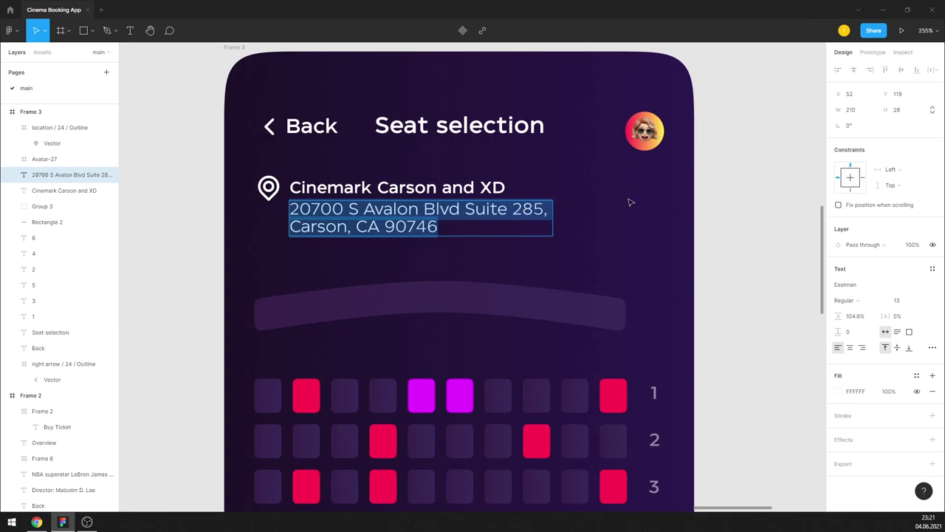
pyautogui.press('Escape')
pyautogui.scroll(-5, 735, 190)
pyautogui.scroll(3, 414, 221)
# Step: Increase the Cinemark Carson and XD heading's font size
pyautogui.click(370, 195)
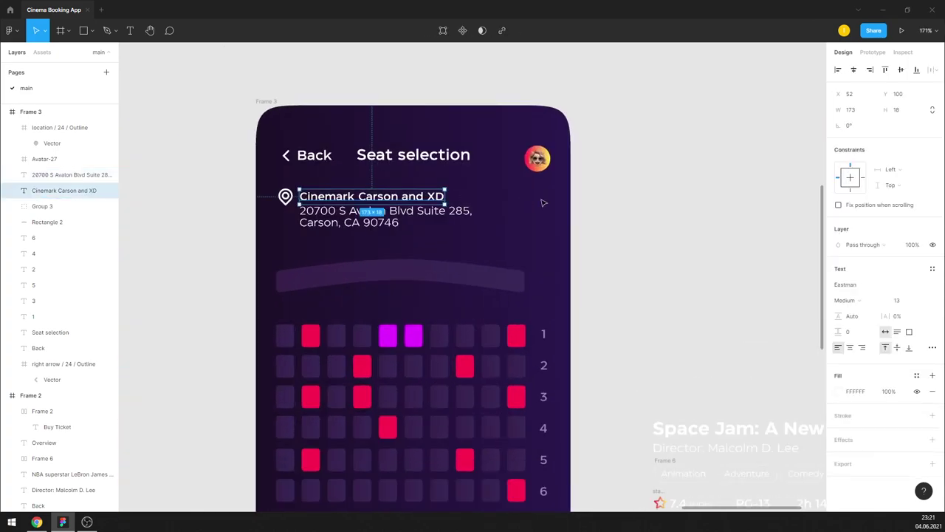
pyautogui.write('8')
pyautogui.press('Return')
pyautogui.click(579, 267)
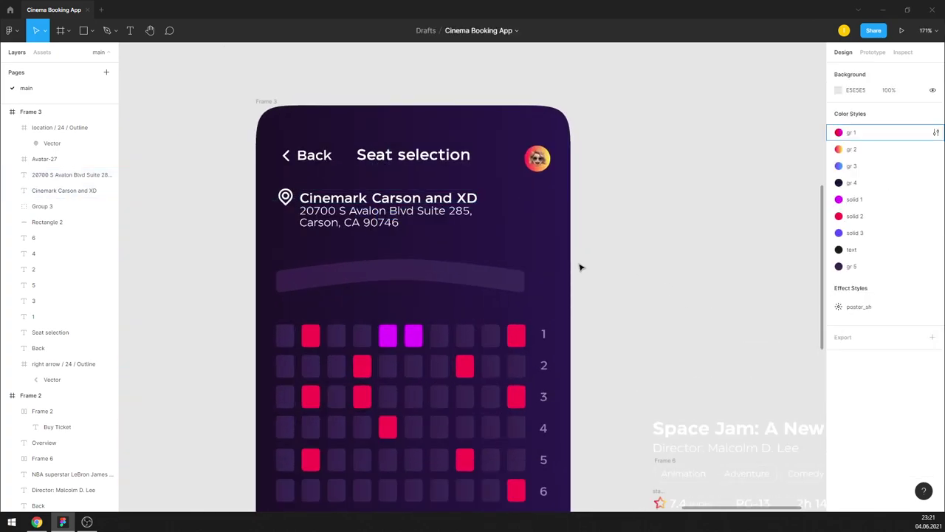
# Step: Set the address to size 10 on a single line, nudged down slightly
pyautogui.click(414, 198)
pyautogui.click(333, 215)
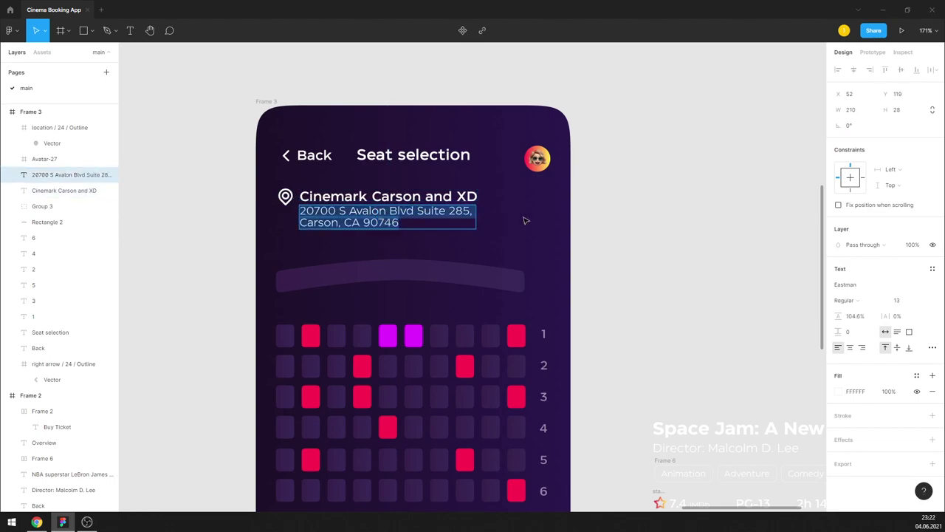
pyautogui.write('10')
pyautogui.press('Return')
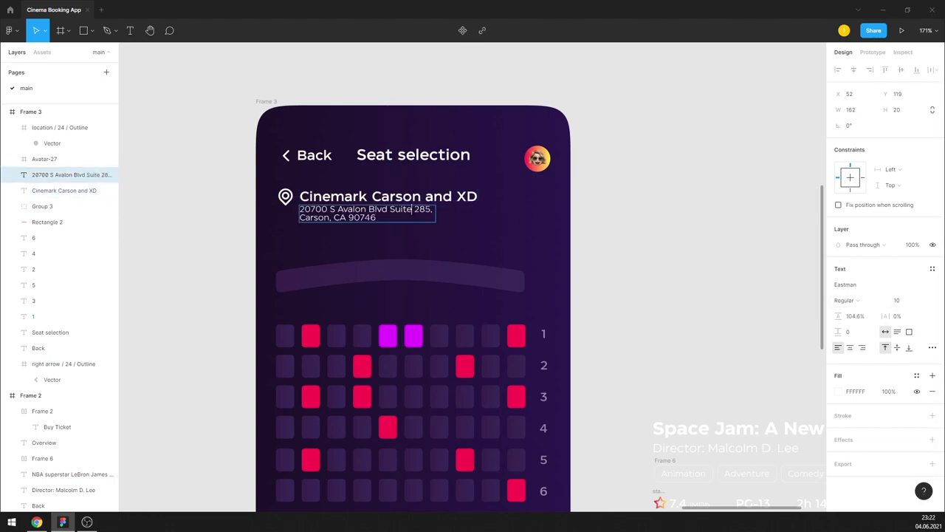
pyautogui.press('Delete')
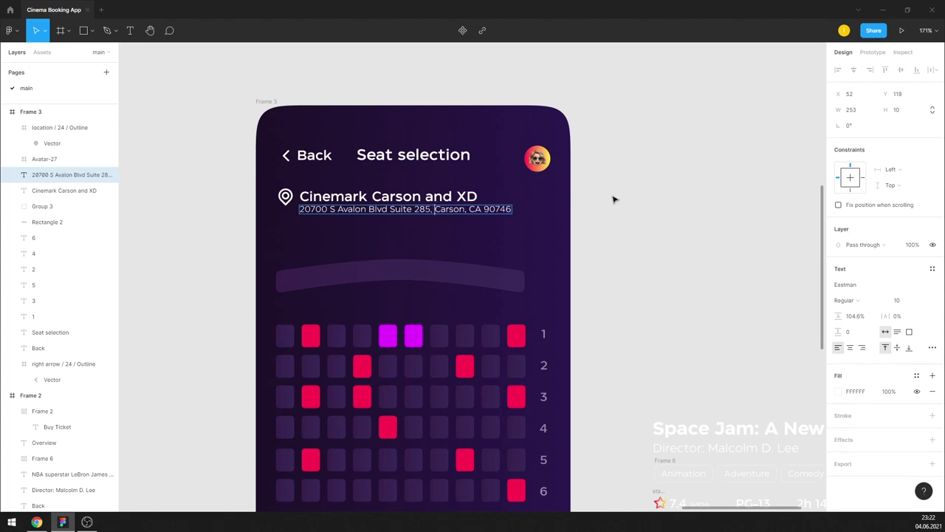
pyautogui.click(613, 200)
pyautogui.moveTo(511, 209); pyautogui.dragTo(515, 210)
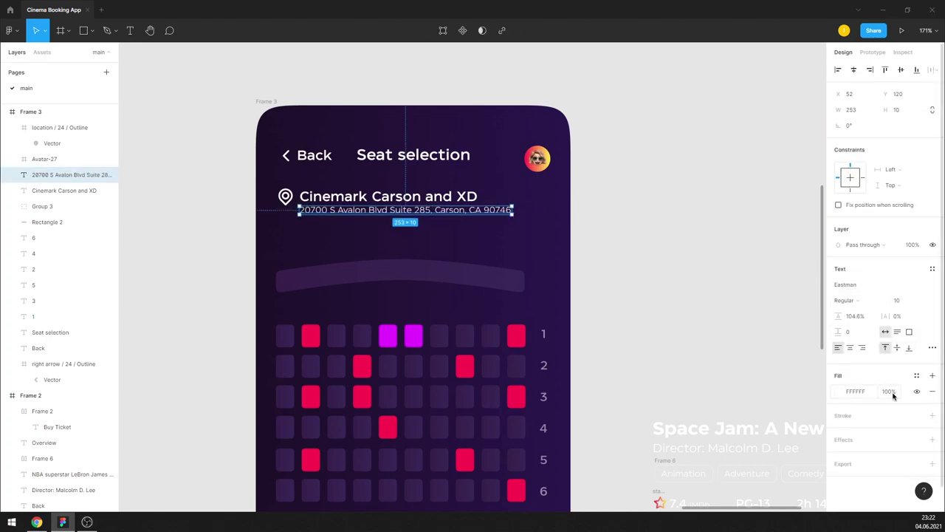
pyautogui.click(687, 288)
# Step: Review the curved screen shape and the seat grid with row numbers
pyautogui.scroll(-3, 569, 216)
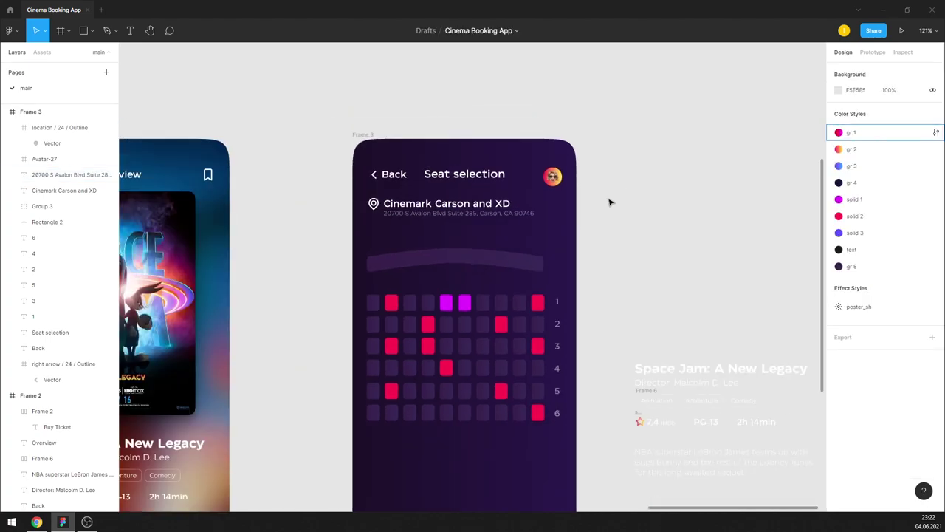
pyautogui.scroll(2, 583, 207)
pyautogui.click(507, 259)
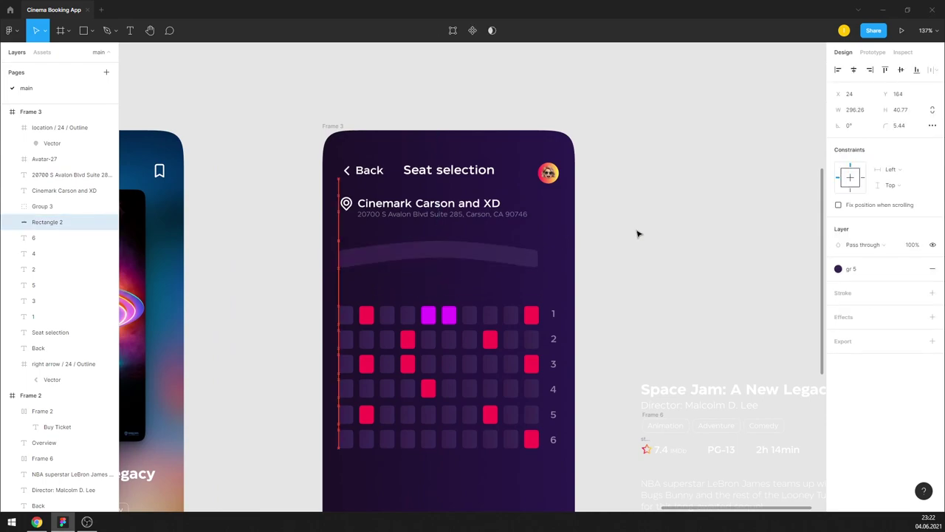
pyautogui.scroll(-1, 620, 243)
pyautogui.moveTo(566, 427); pyautogui.dragTo(336, 265)
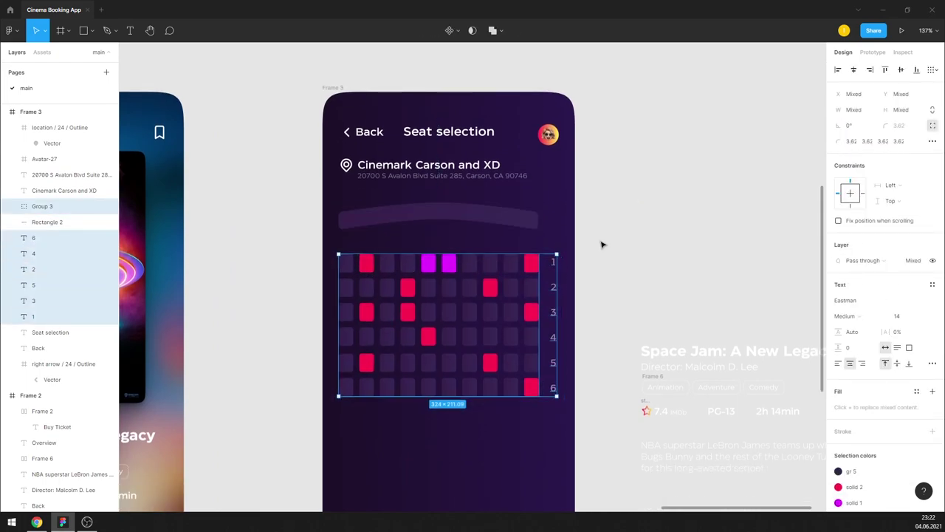
pyautogui.click(667, 224)
pyautogui.scroll(-3, 573, 189)
pyautogui.scroll(-1, 574, 185)
# Step: Copy the Watch the trailer button and Space Jam title onto the seat screen, typing 'Date'
pyautogui.scroll(-1, 573, 185)
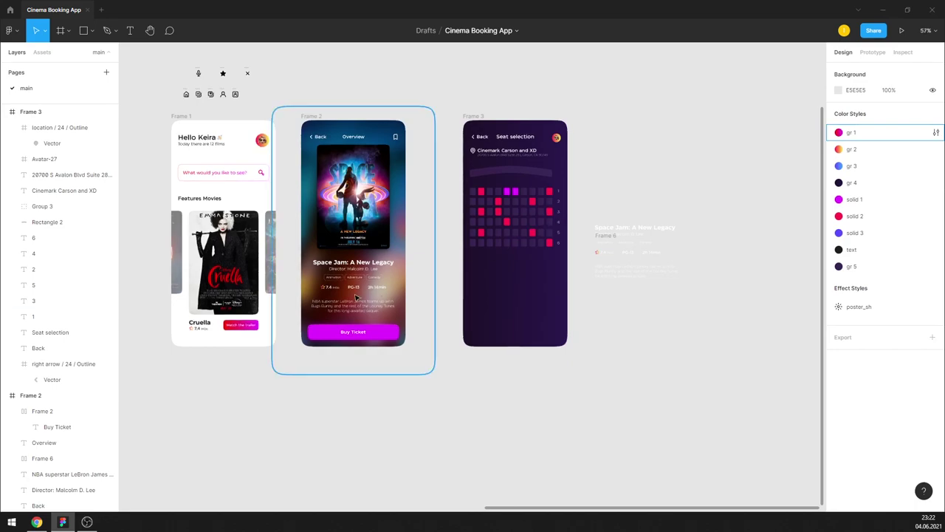
pyautogui.scroll(1, 253, 322)
pyautogui.moveTo(236, 327); pyautogui.dragTo(517, 292)
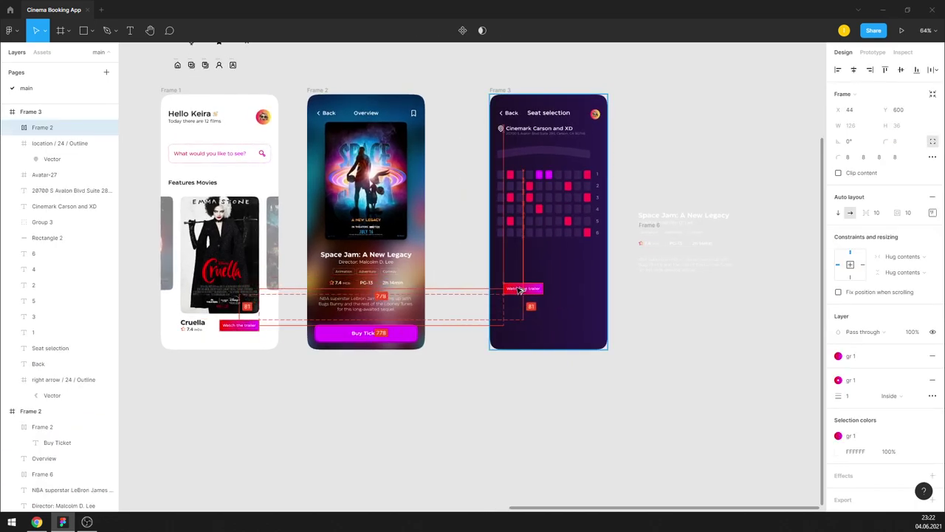
pyautogui.scroll(4, 545, 285)
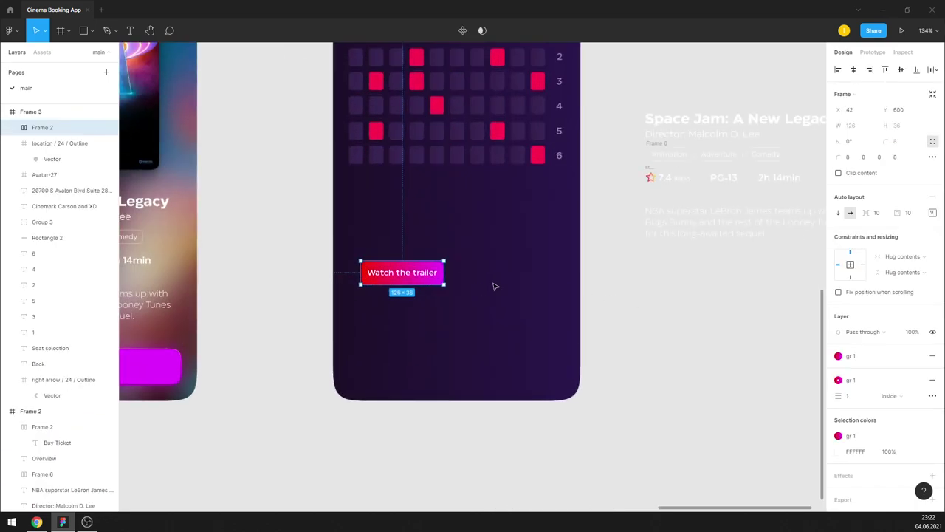
pyautogui.moveTo(701, 119); pyautogui.dragTo(408, 214)
pyautogui.write('D')
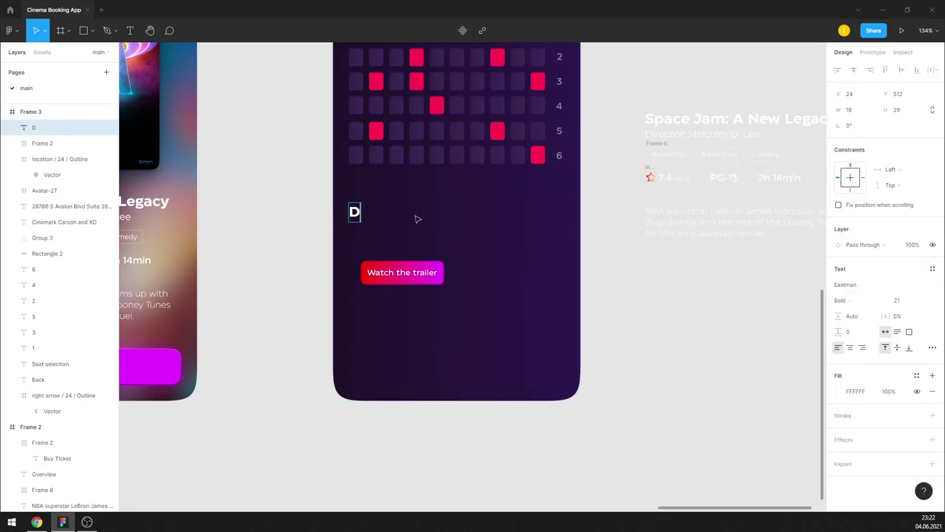
pyautogui.write('ate')
# Step: Copy the Features Movies heading to the seat screen with a detached FFFFFF fill
pyautogui.keyDown('ctrl'); pyautogui.scroll(-5, 517, 210); pyautogui.keyUp('ctrl')
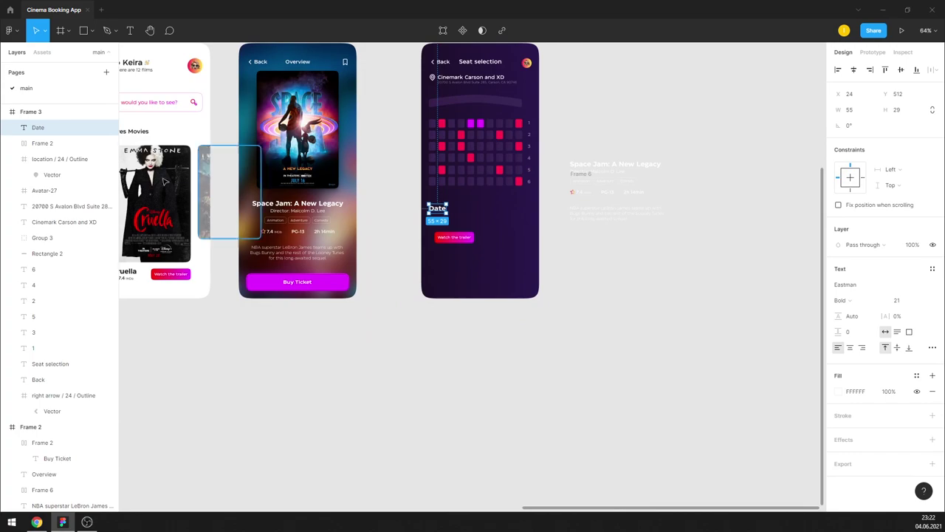
pyautogui.click(137, 131)
pyautogui.moveTo(136, 132); pyautogui.dragTo(452, 209)
pyautogui.keyDown('ctrl'); pyautogui.scroll(5, 472, 214); pyautogui.keyUp('ctrl')
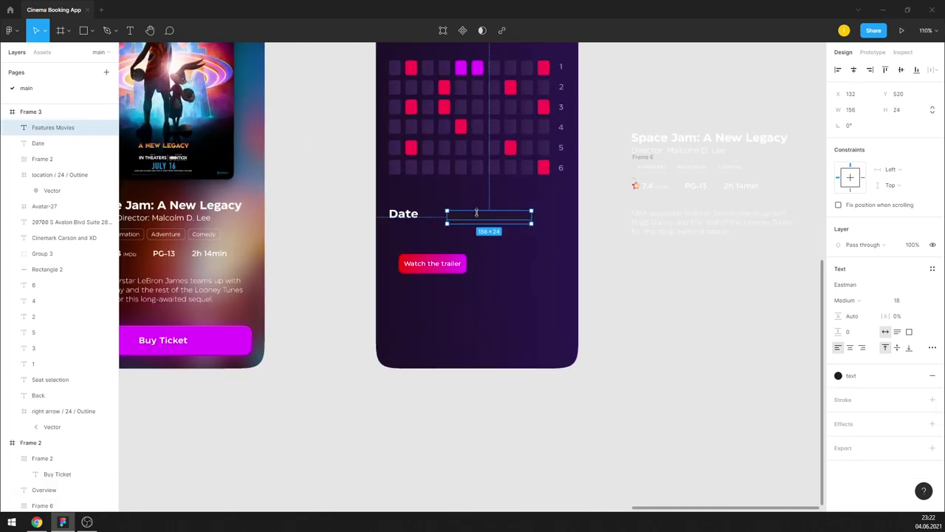
pyautogui.click(917, 375)
pyautogui.click(838, 390)
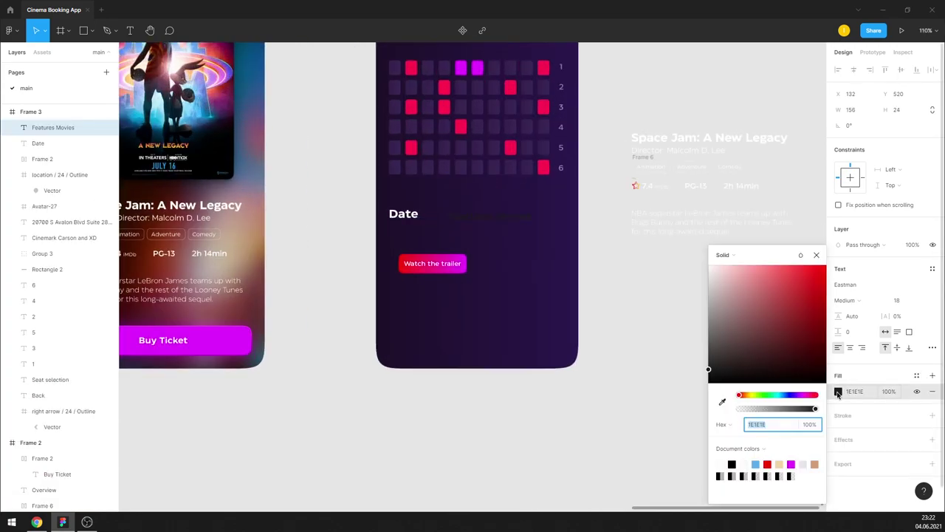
pyautogui.write('FFFFFF')
pyautogui.press('Return')
pyautogui.press('Escape')
# Step: Retype the white heading as 'Date', replacing the original Date heading
pyautogui.keyDown('ctrl'); pyautogui.scroll(3, 485, 218); pyautogui.keyUp('ctrl')
pyautogui.doubleClick(458, 215)
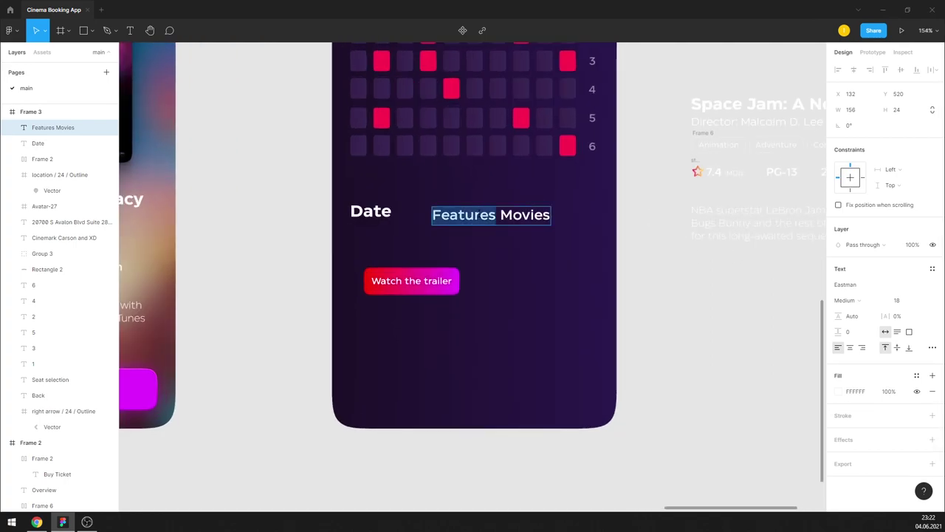
pyautogui.hotkey('ctrl', 'a')
pyautogui.write('Date')
pyautogui.click(371, 211)
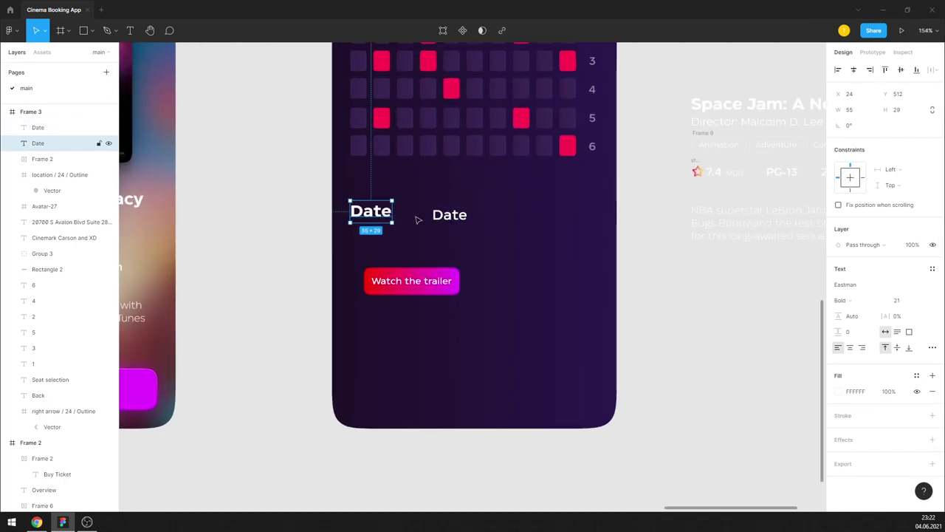
pyautogui.press('Delete')
pyautogui.moveTo(449, 214); pyautogui.dragTo(370, 197)
# Step: Place the trailer button under Date and relabel it '4 June'
pyautogui.moveTo(421, 276); pyautogui.dragTo(410, 227)
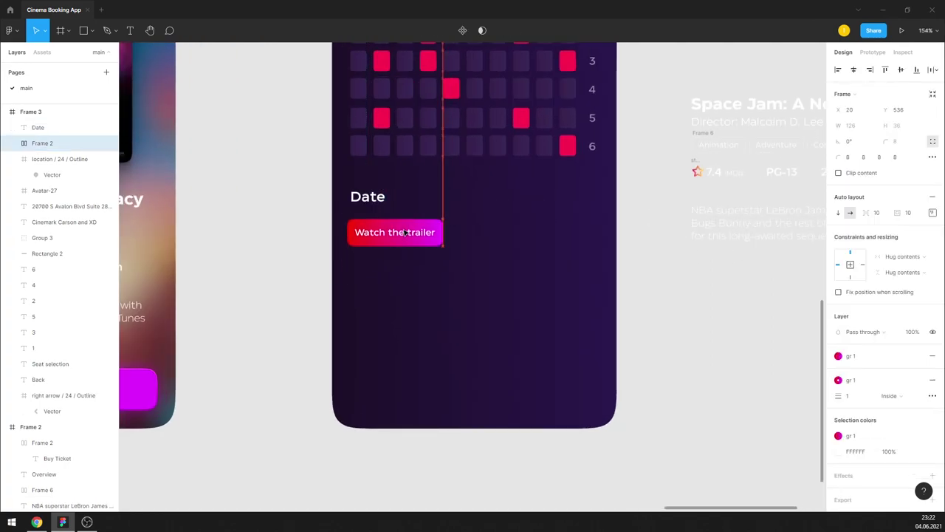
pyautogui.doubleClick(406, 234)
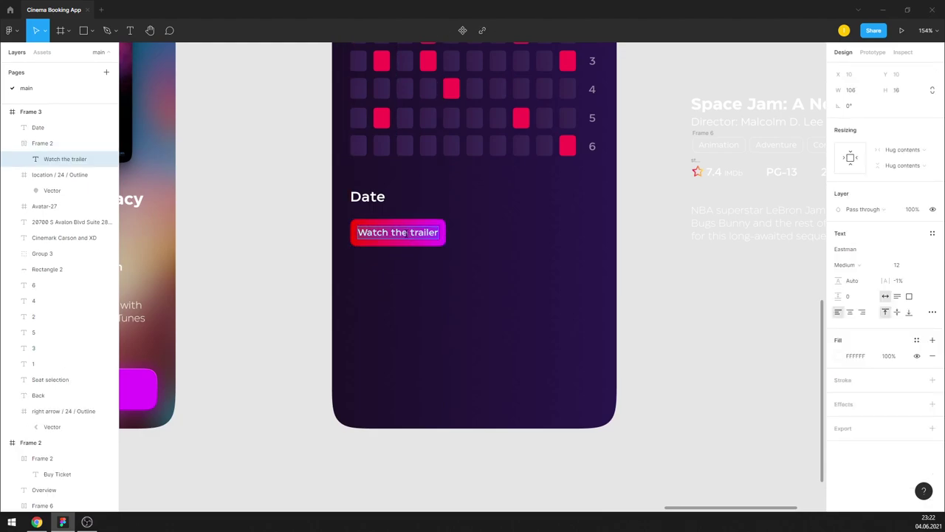
pyautogui.write('4')
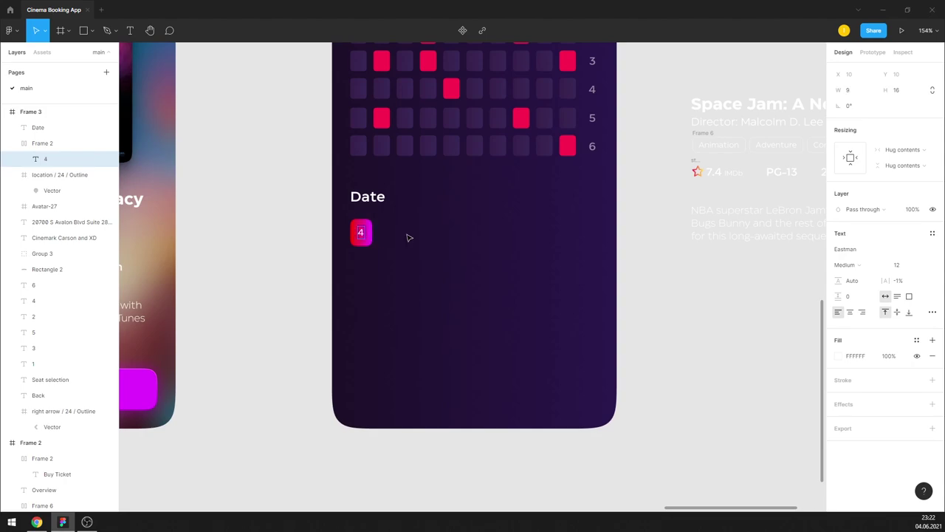
pyautogui.write(' June')
pyautogui.click(459, 246)
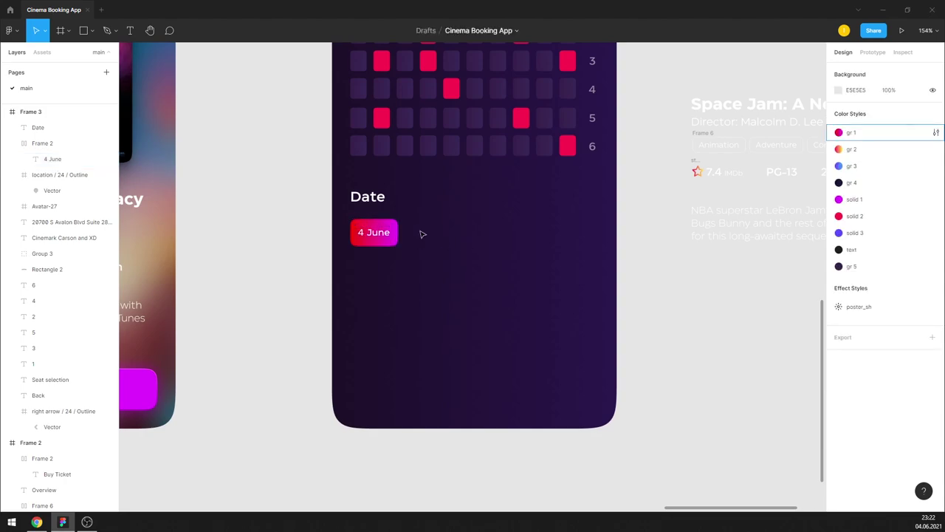
# Step: Reduce the 4 June chip's auto layout vertical padding to 5
pyautogui.click(399, 231)
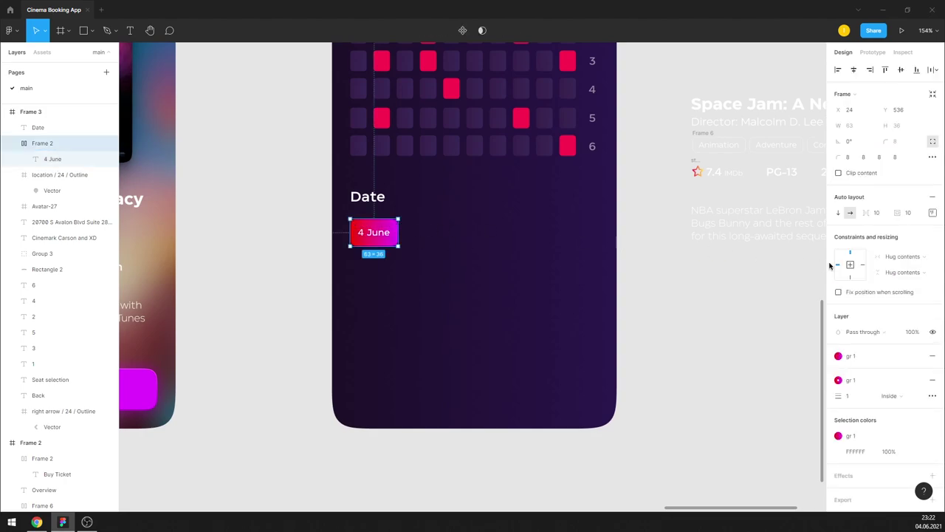
pyautogui.click(934, 214)
pyautogui.click(900, 278)
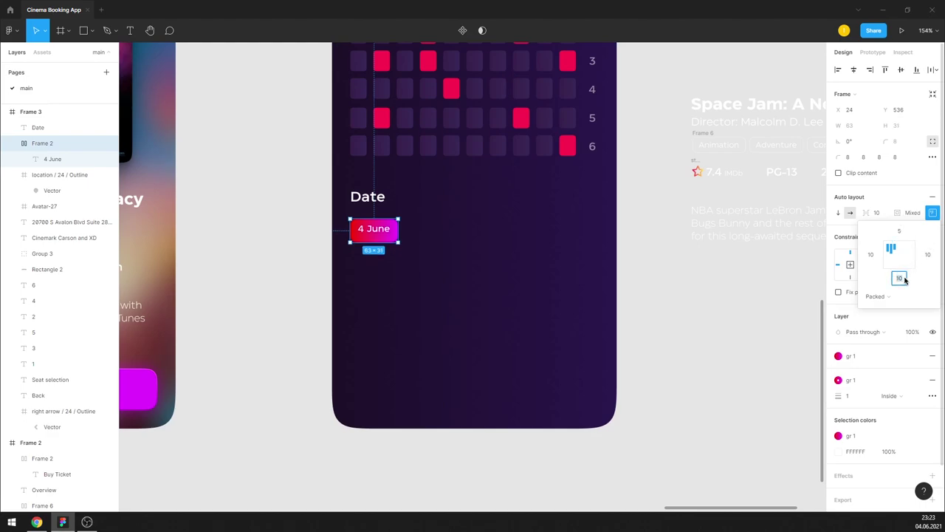
pyautogui.write('5')
pyautogui.press('Return')
pyautogui.click(572, 241)
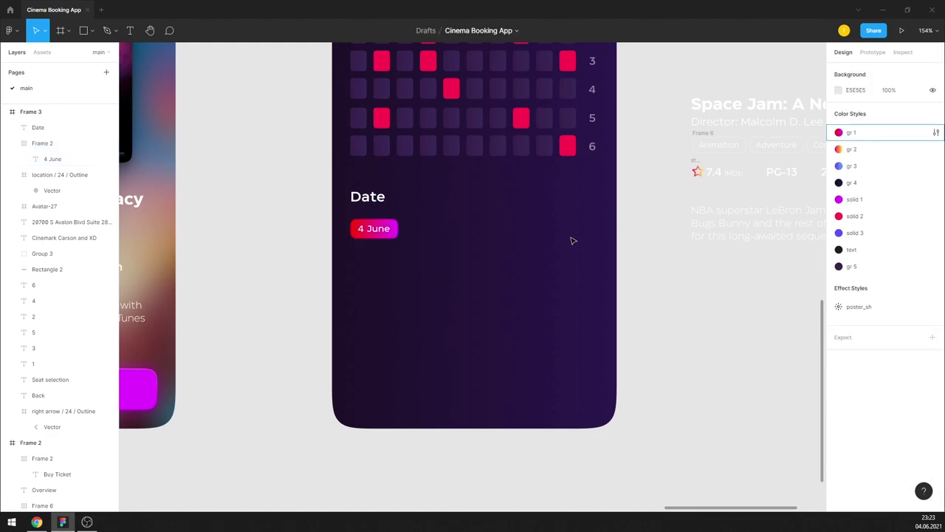
pyautogui.scroll(2, 408, 215)
# Step: Duplicate the 4 June chip across the row and relabel the copies 5 through 8 June
pyautogui.moveTo(391, 227); pyautogui.dragTo(610, 231)
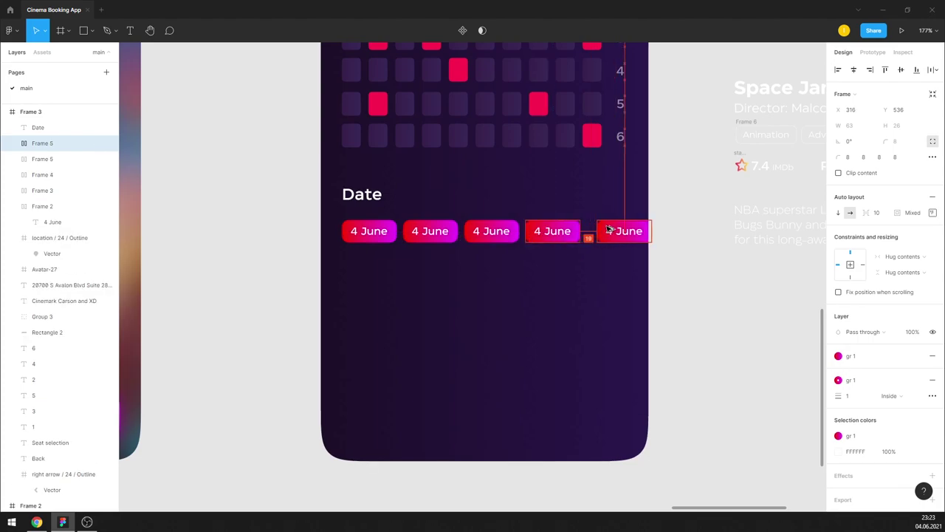
pyautogui.click(610, 262)
pyautogui.doubleClick(424, 235)
pyautogui.doubleClick(415, 231)
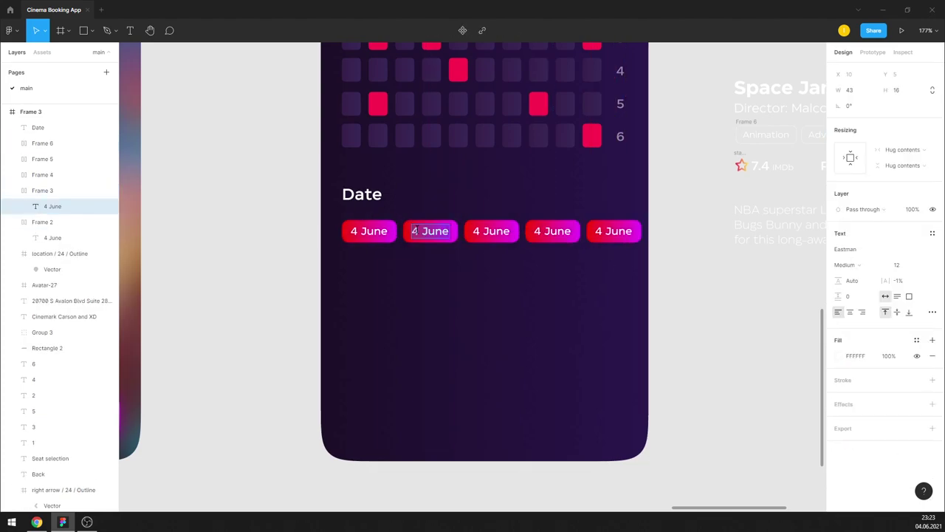
pyautogui.write('5')
pyautogui.doubleClick(487, 231)
pyautogui.doubleClick(537, 232)
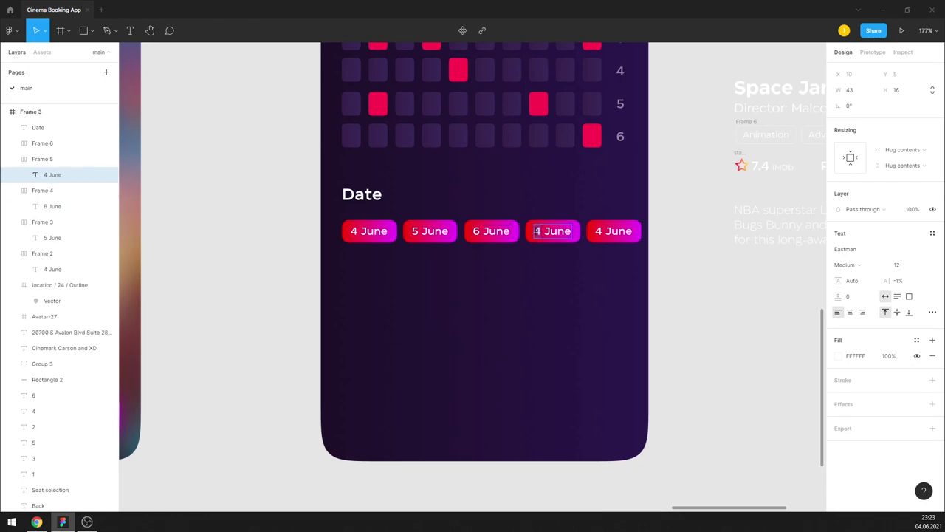
pyautogui.write('7')
pyautogui.doubleClick(600, 231)
pyautogui.write('8')
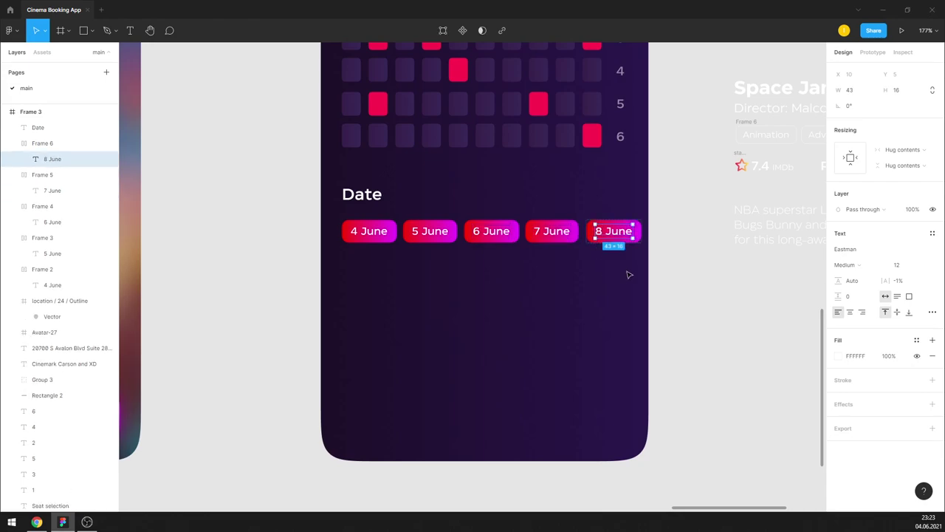
pyautogui.click(624, 272)
# Step: Hide the fill and lower the outline opacity on the 4, 6, 7 and 8 June chips
pyautogui.click(351, 235)
pyautogui.keyDown('shift'); pyautogui.click(491, 231); pyautogui.keyUp('shift')
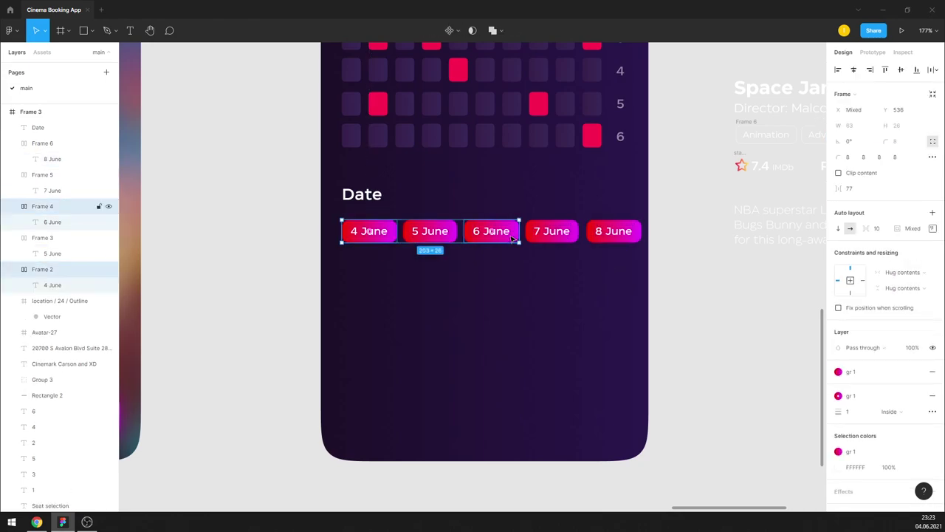
pyautogui.keyDown('shift'); pyautogui.click(552, 231); pyautogui.keyUp('shift')
pyautogui.keyDown('shift'); pyautogui.click(613, 232); pyautogui.keyUp('shift')
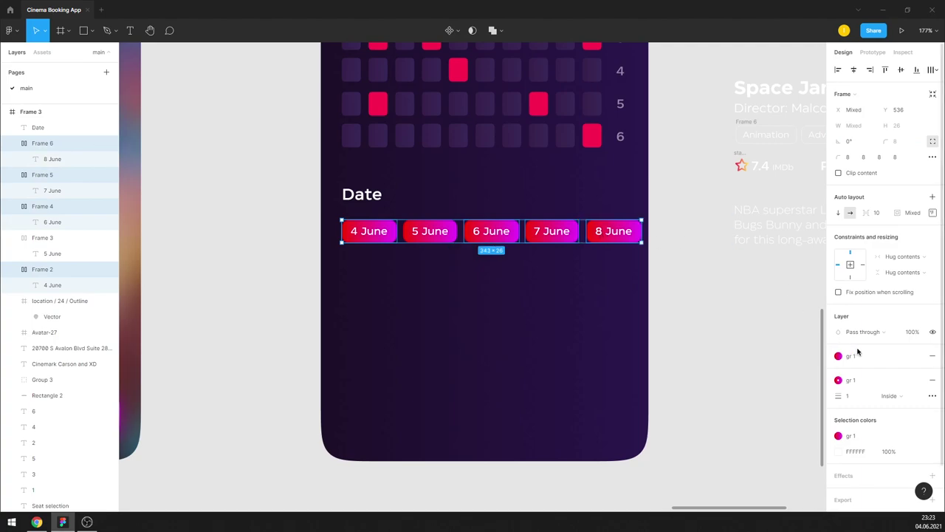
pyautogui.click(917, 358)
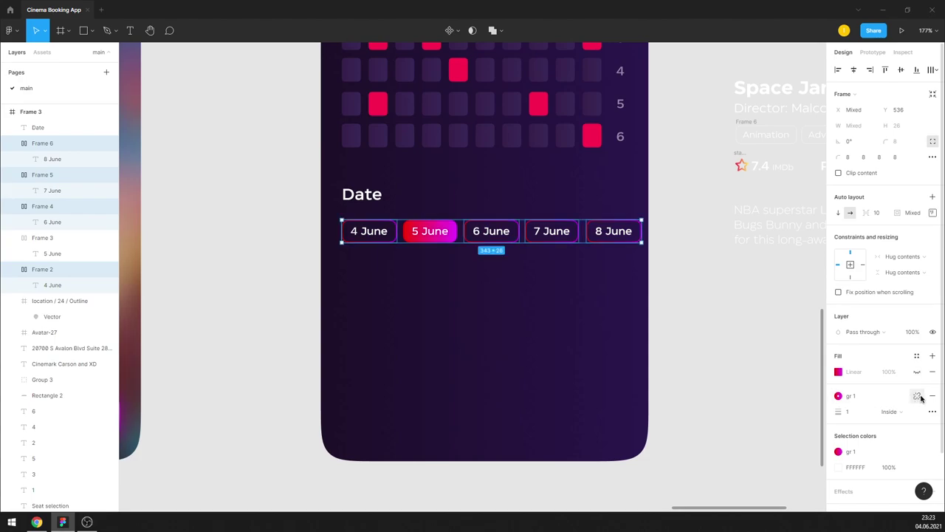
pyautogui.click(917, 396)
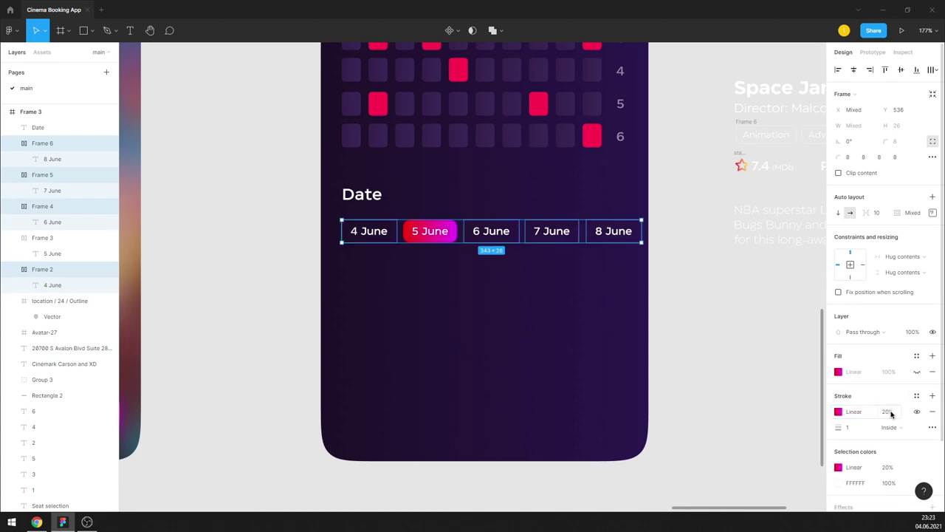
pyautogui.click(892, 413)
# Step: Set those date labels to Regular weight at 50% fill opacity
pyautogui.doubleClick(612, 231)
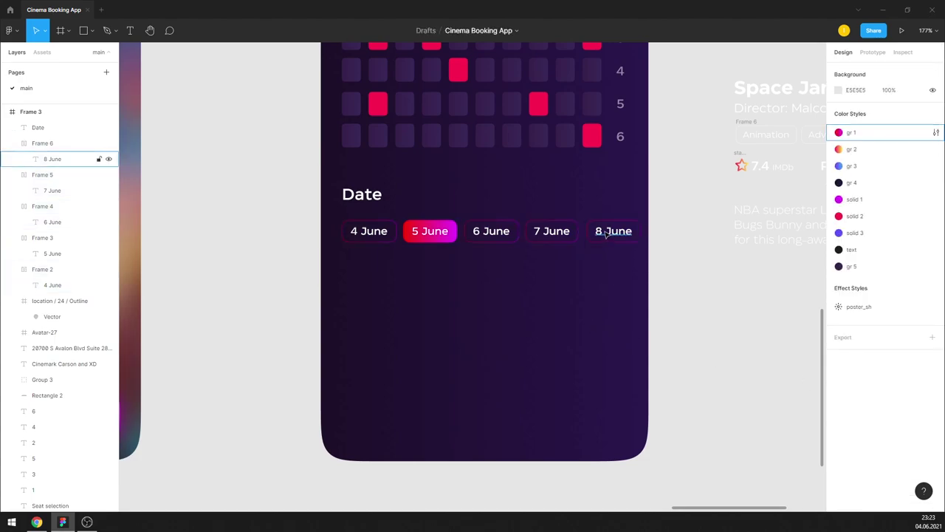
pyautogui.keyDown('shift'); pyautogui.click(550, 231); pyautogui.keyUp('shift')
pyautogui.keyDown('shift'); pyautogui.click(497, 231); pyautogui.keyUp('shift')
pyautogui.keyDown('shift'); pyautogui.click(376, 232); pyautogui.keyUp('shift')
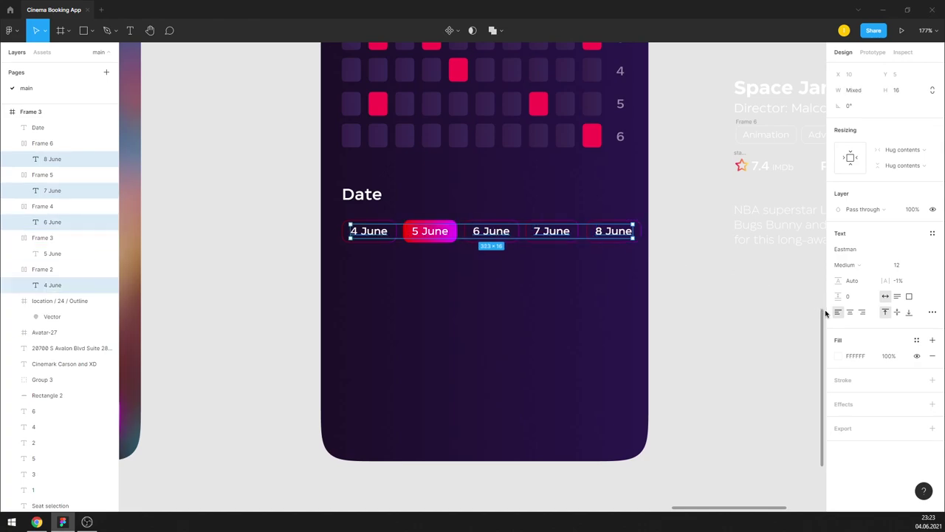
pyautogui.click(856, 265)
pyautogui.click(866, 288)
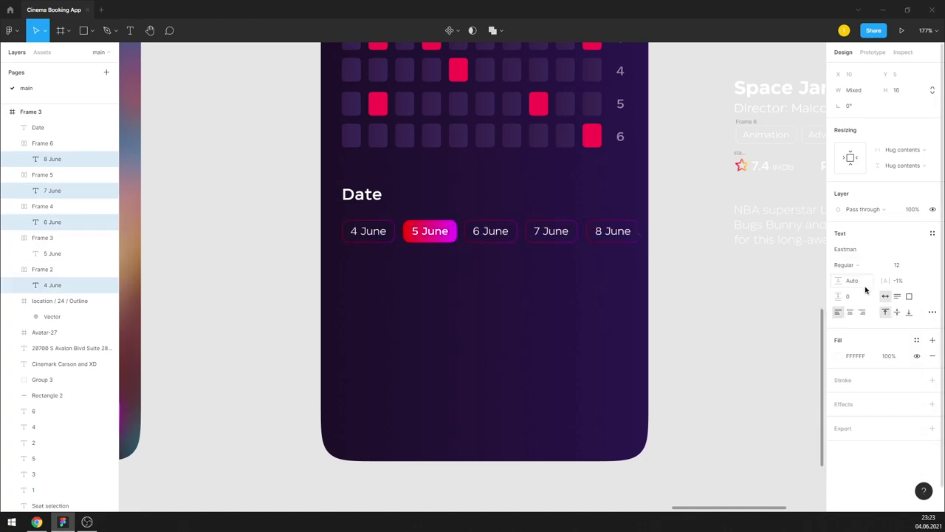
pyautogui.click(888, 355)
pyautogui.write('50')
pyautogui.press('Return')
pyautogui.click(602, 328)
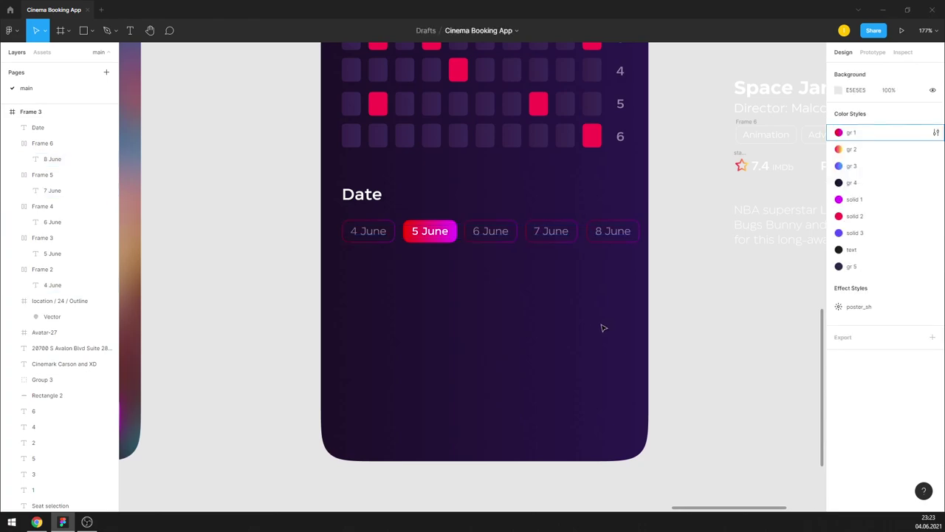
# Step: Copy the 8 June chip, relabel it 9 June, and place it in the date row
pyautogui.moveTo(608, 235); pyautogui.dragTo(604, 270)
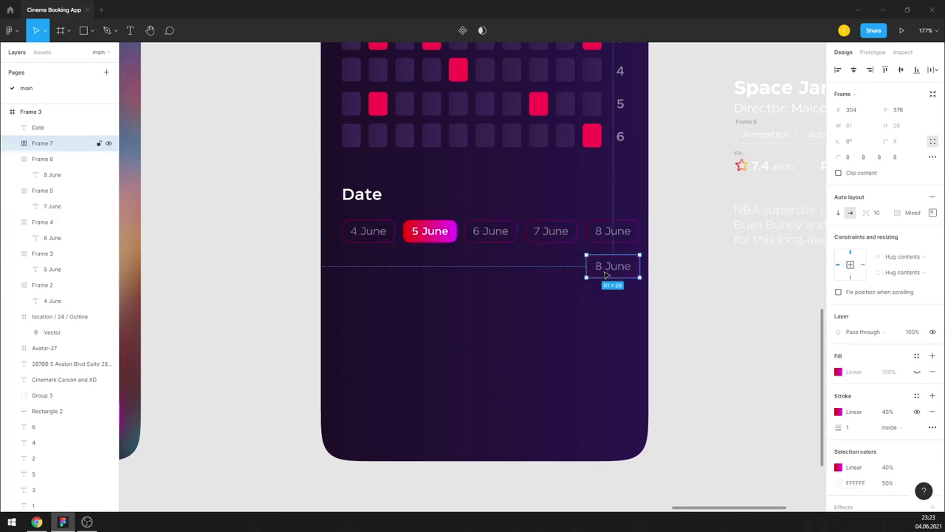
pyautogui.doubleClick(604, 268)
pyautogui.write('June')
pyautogui.press('Escape')
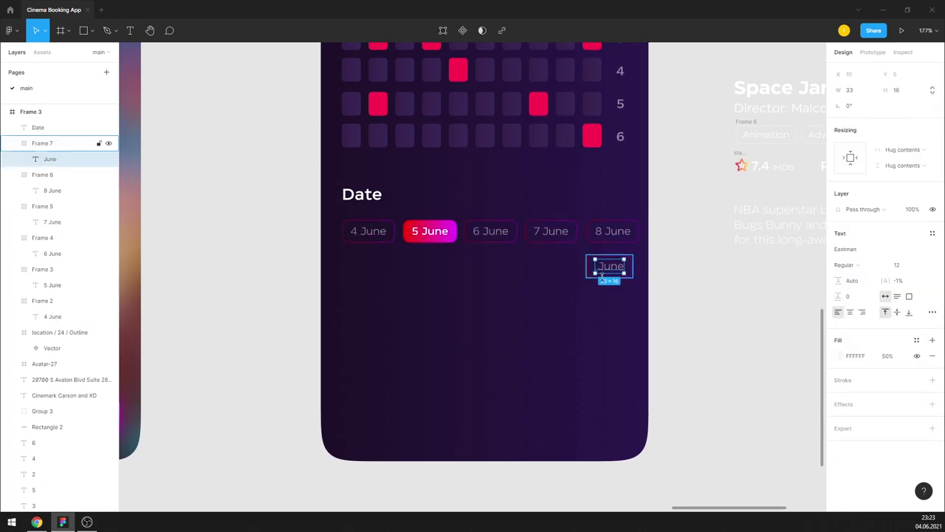
pyautogui.doubleClick(601, 268)
pyautogui.press('Left')
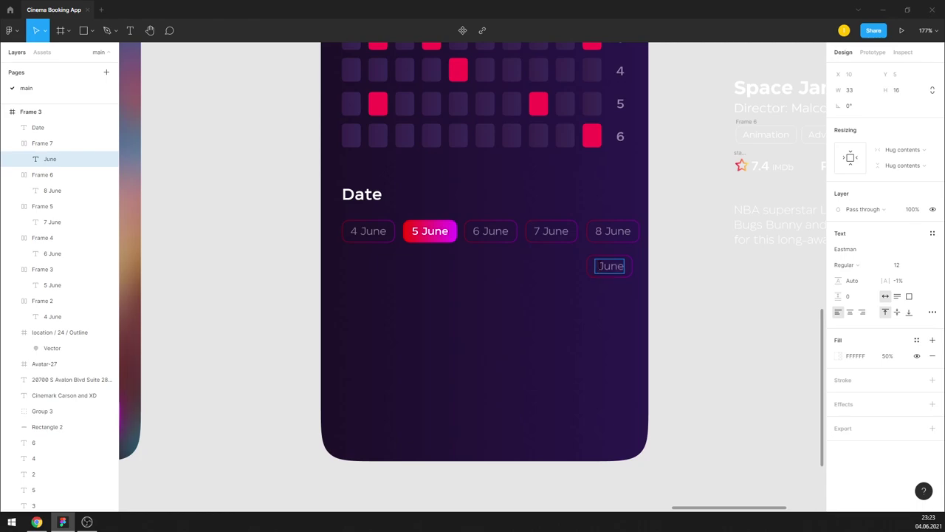
pyautogui.write('9')
pyautogui.press('Escape')
pyautogui.press('Escape')
pyautogui.moveTo(613, 266); pyautogui.dragTo(612, 237)
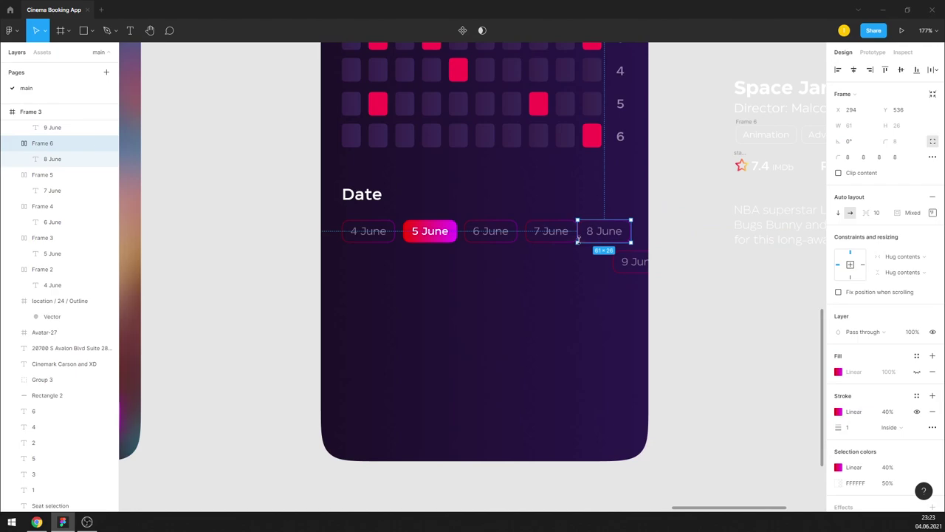
pyautogui.moveTo(611, 238)
pyautogui.mouseDown()
pyautogui.moveTo(565, 241)
pyautogui.moveTo(640, 233)
pyautogui.moveTo(341, 226)
pyautogui.mouseUp()
# Step: Wrap the date chips in auto layout with spacing 8 and nudge the Date heading down
pyautogui.hotkey('shift', 'a')
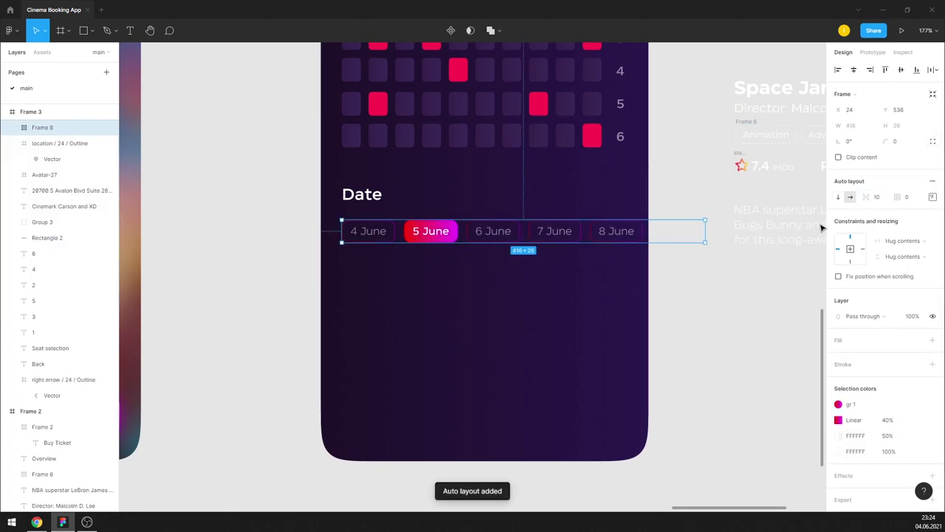
pyautogui.click(879, 198)
pyautogui.write('8')
pyautogui.press('Return')
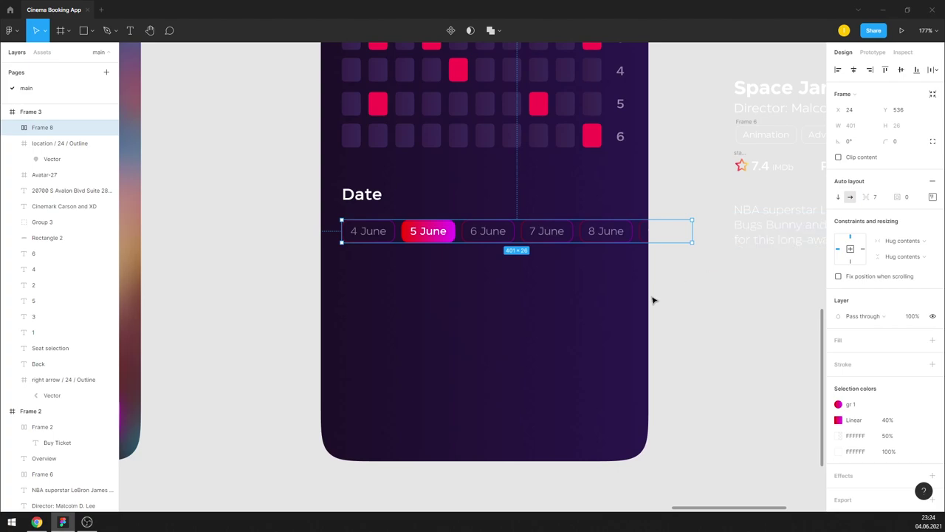
pyautogui.click(496, 319)
pyautogui.click(609, 247)
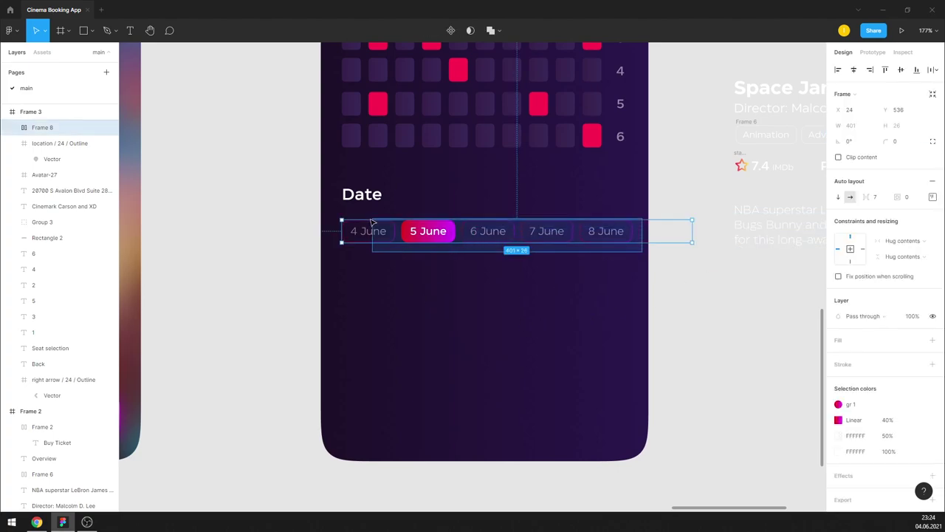
pyautogui.click(373, 204)
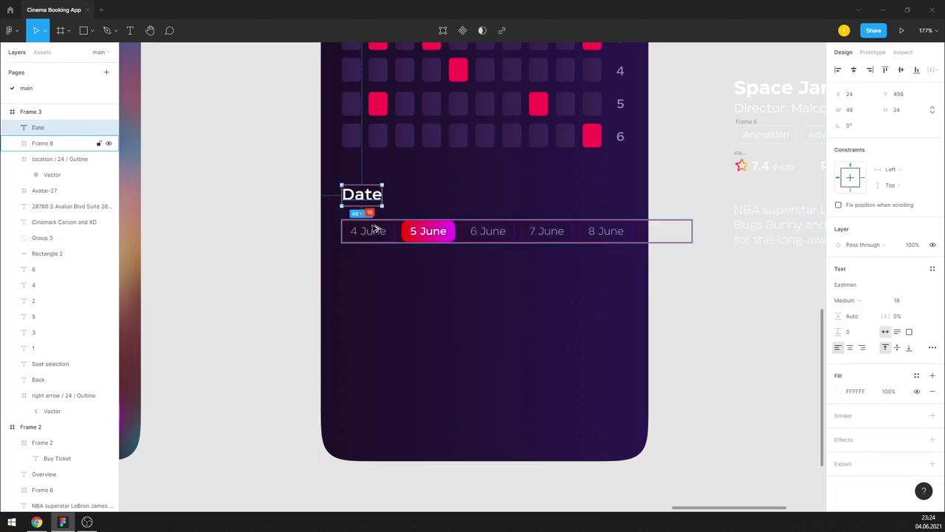
pyautogui.press('Down')
pyautogui.press('Down')
pyautogui.press('Down')
pyautogui.click(403, 291)
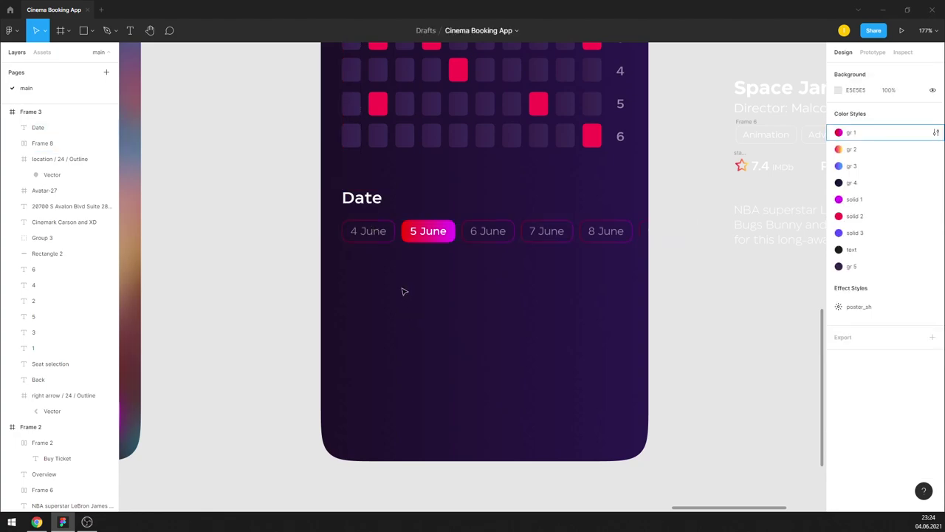
pyautogui.click(362, 197)
# Step: Duplicate the Date heading and chip row below and rename the heading Time
pyautogui.keyDown('shift'); pyautogui.click(559, 236); pyautogui.keyUp('shift')
pyautogui.moveTo(586, 240); pyautogui.dragTo(563, 320)
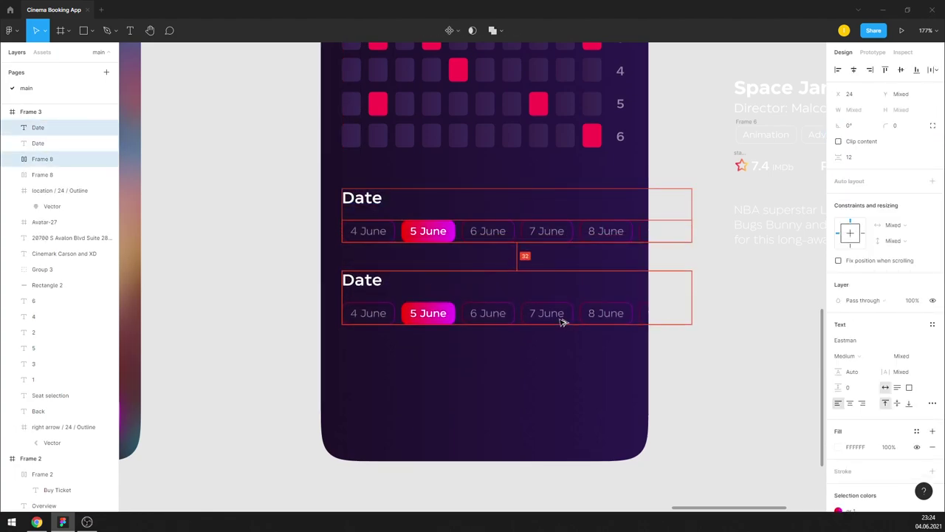
pyautogui.moveTo(576, 352); pyautogui.dragTo(458, 323)
pyautogui.keyDown('shift'); pyautogui.click(497, 237); pyautogui.keyUp('shift')
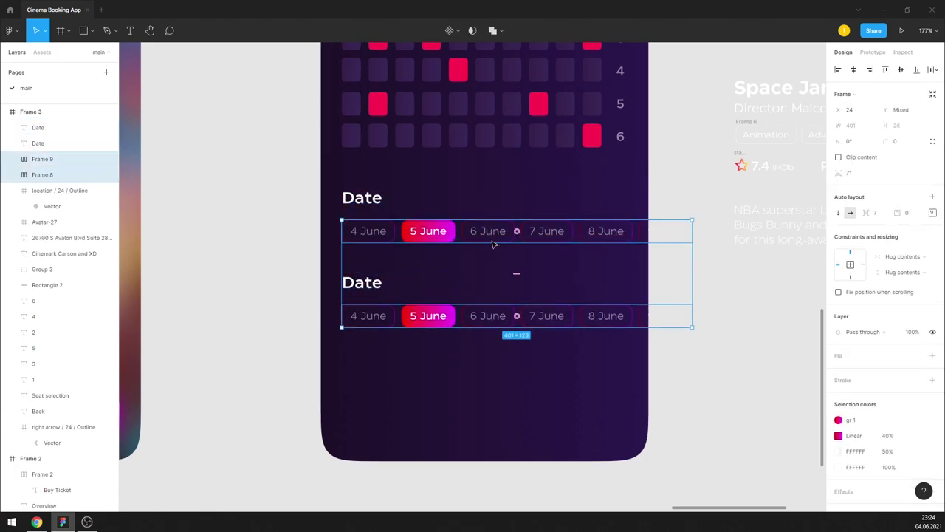
pyautogui.moveTo(496, 244); pyautogui.dragTo(481, 243)
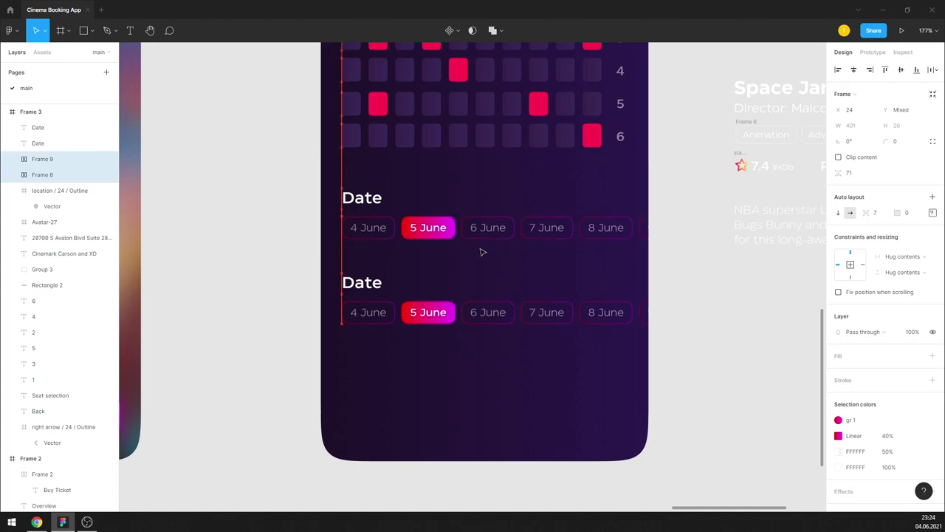
pyautogui.click(409, 363)
pyautogui.click(378, 288)
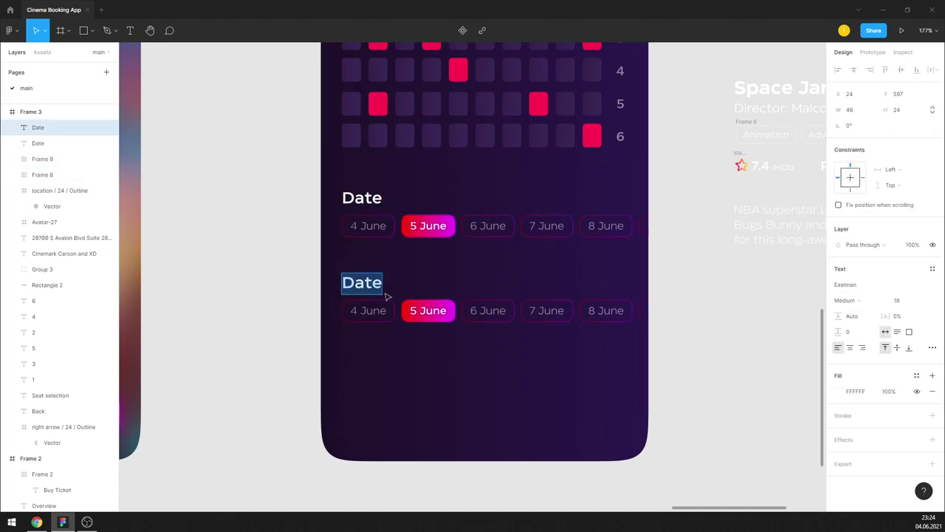
pyautogui.write('Time')
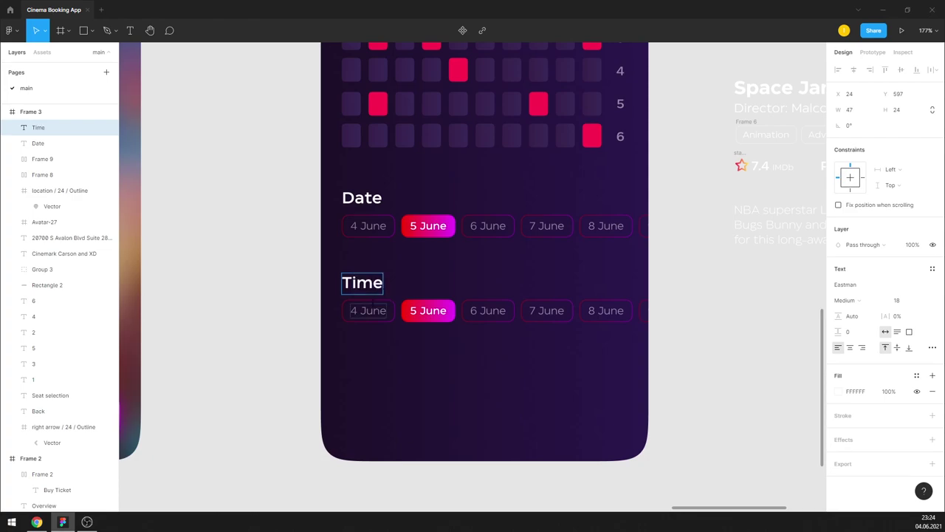
# Step: Retype the new chips as 04:30, 06:50, 09:30, 10:40, 12:20 and 18:20
pyautogui.doubleClick(368, 310)
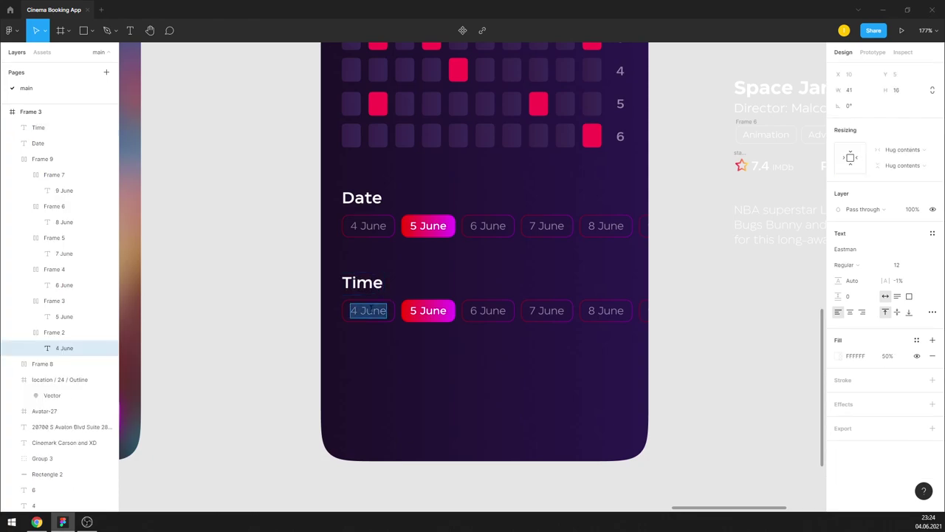
pyautogui.write('04')
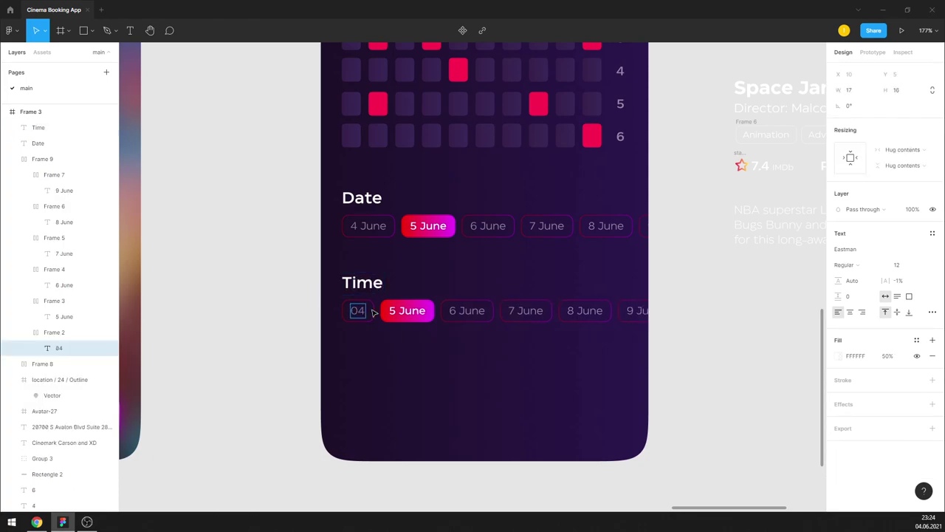
pyautogui.write(':30')
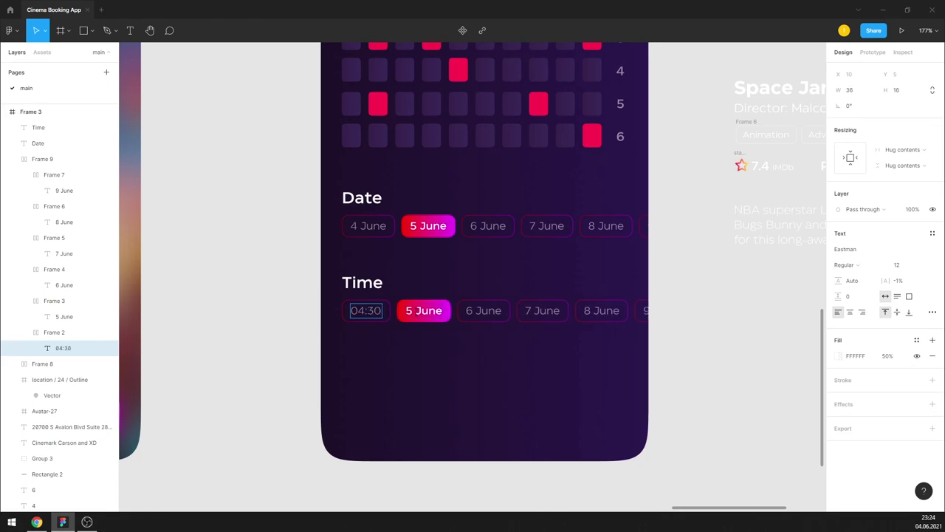
pyautogui.doubleClick(423, 310)
pyautogui.write('06:50')
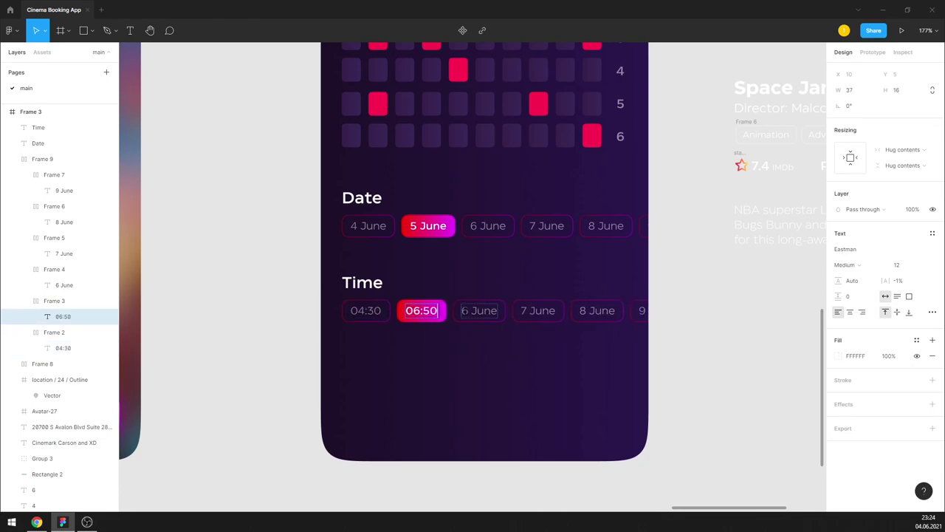
pyautogui.doubleClick(479, 310)
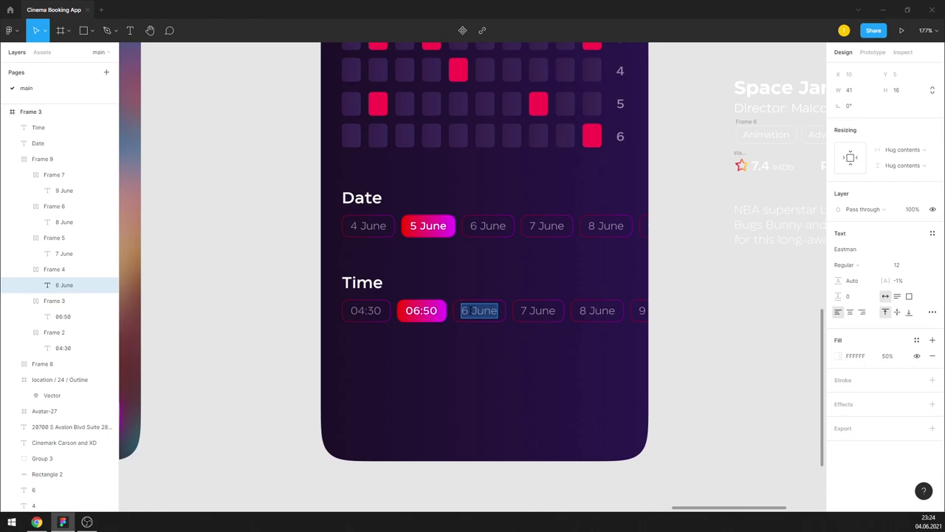
pyautogui.write('09:30')
pyautogui.doubleClick(534, 311)
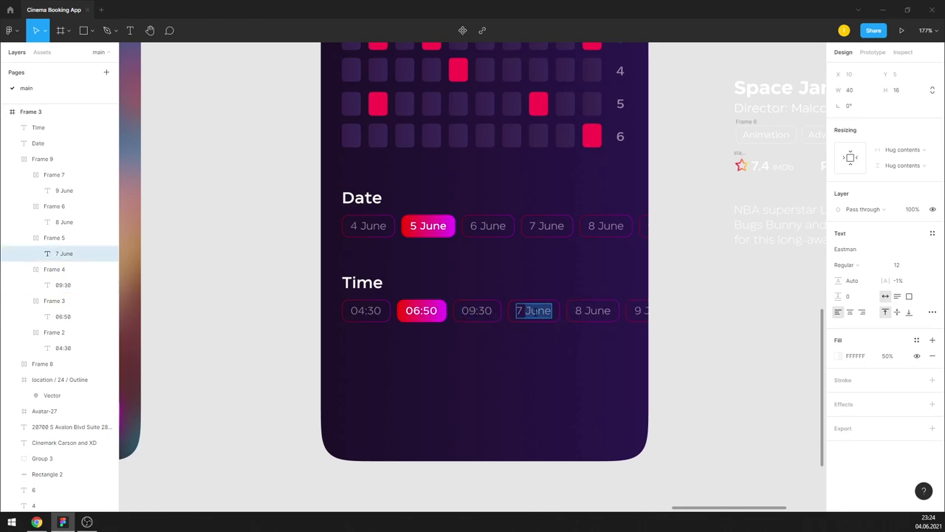
pyautogui.write('10:40')
pyautogui.doubleClick(586, 311)
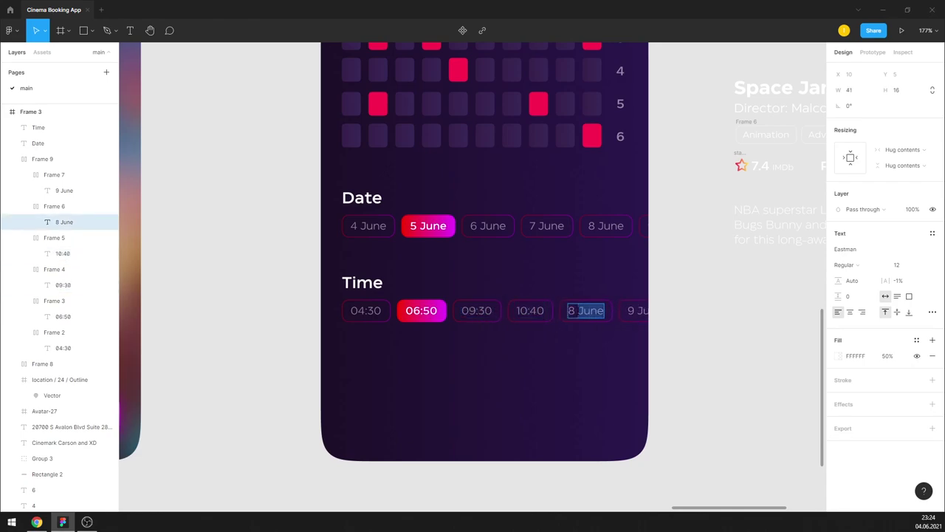
pyautogui.write('12:20')
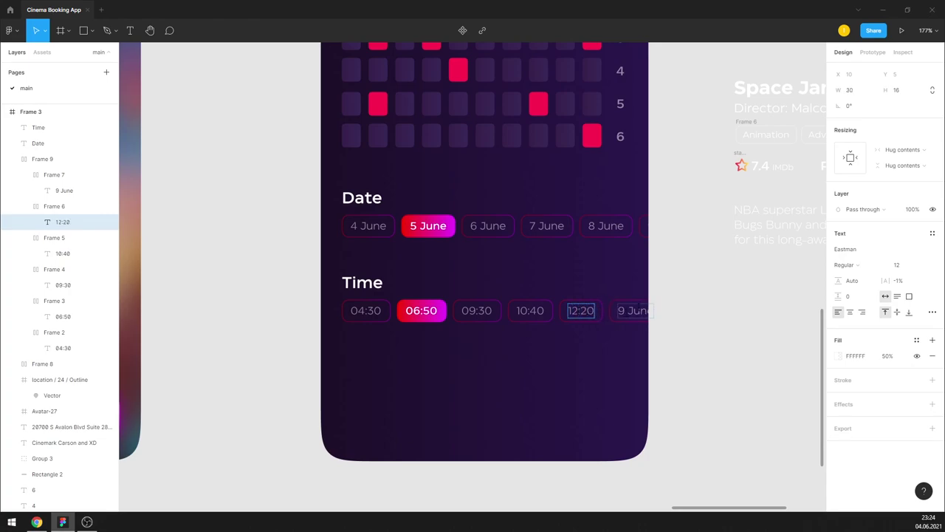
pyautogui.doubleClick(633, 311)
pyautogui.write('18:20')
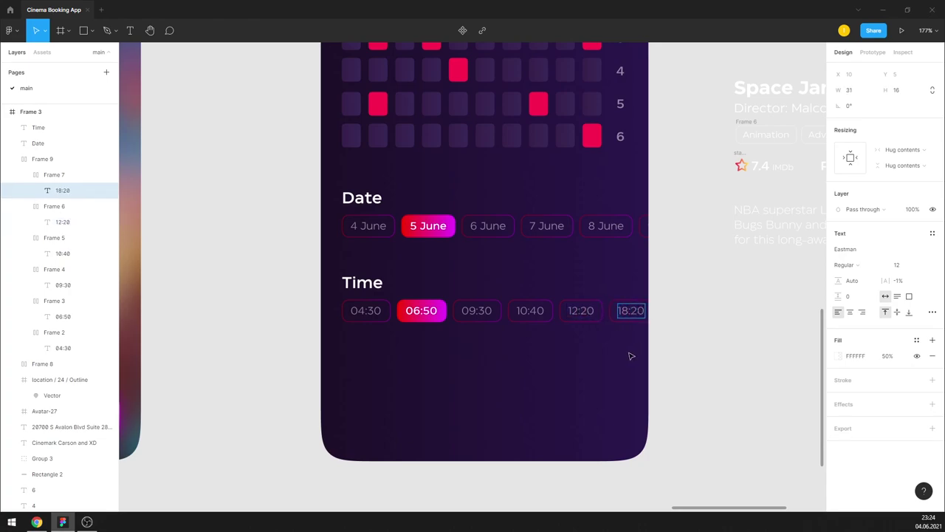
pyautogui.click(447, 332)
# Step: Reorder the 06:50 chip and fix the second to fourth labels to 06:50, 09:30, 10:40
pyautogui.click(421, 312)
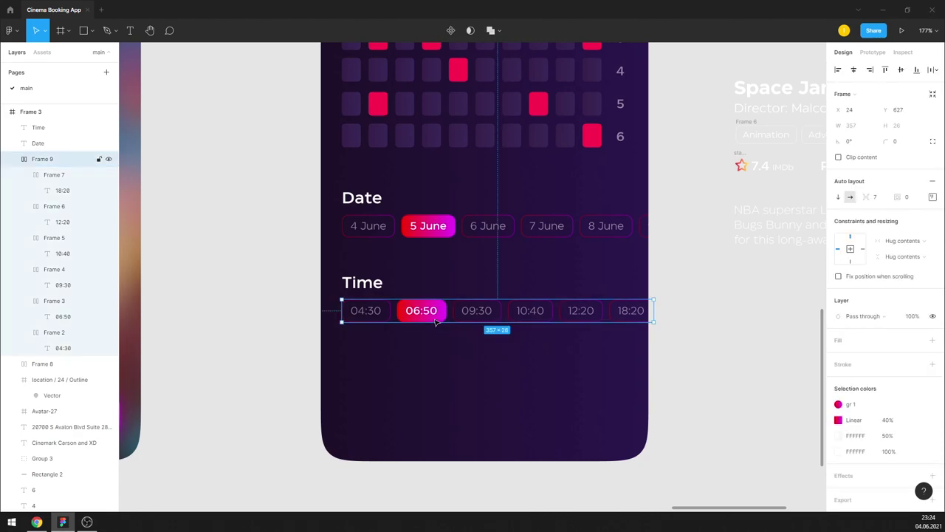
pyautogui.moveTo(421, 312); pyautogui.dragTo(472, 313)
pyautogui.press('Right')
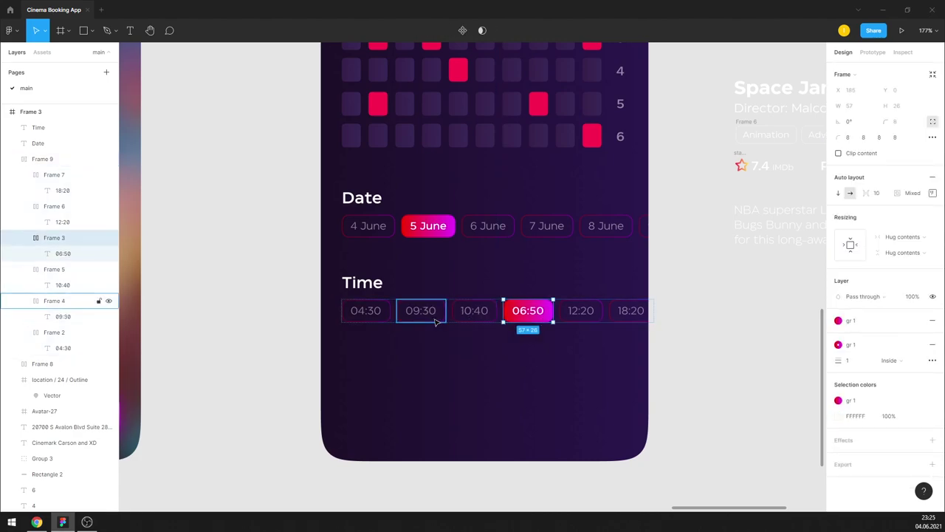
pyautogui.press('Return')
pyautogui.press('Return')
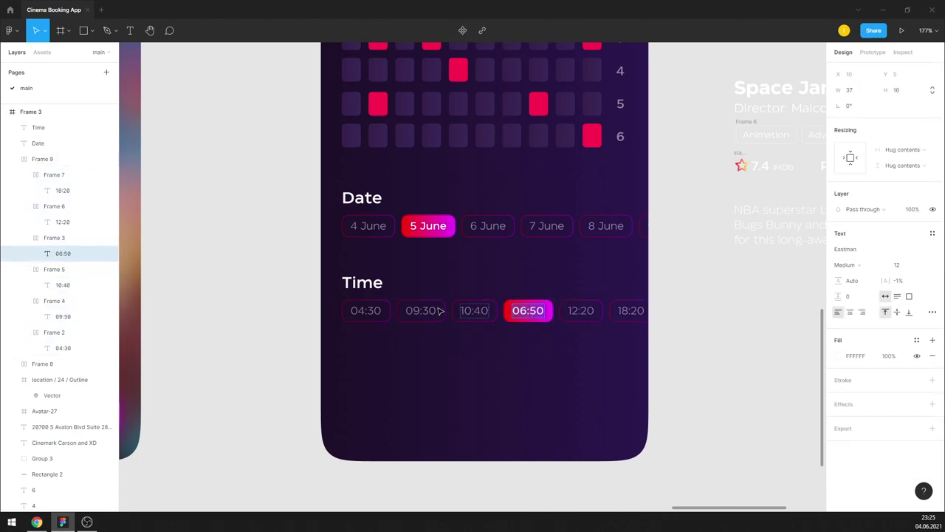
pyautogui.click(423, 311)
pyautogui.write('06')
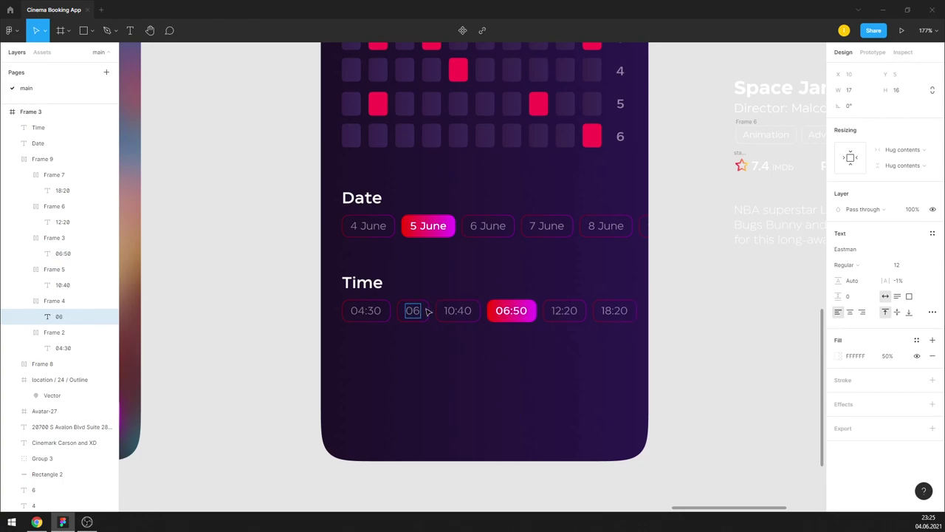
pyautogui.write(':50')
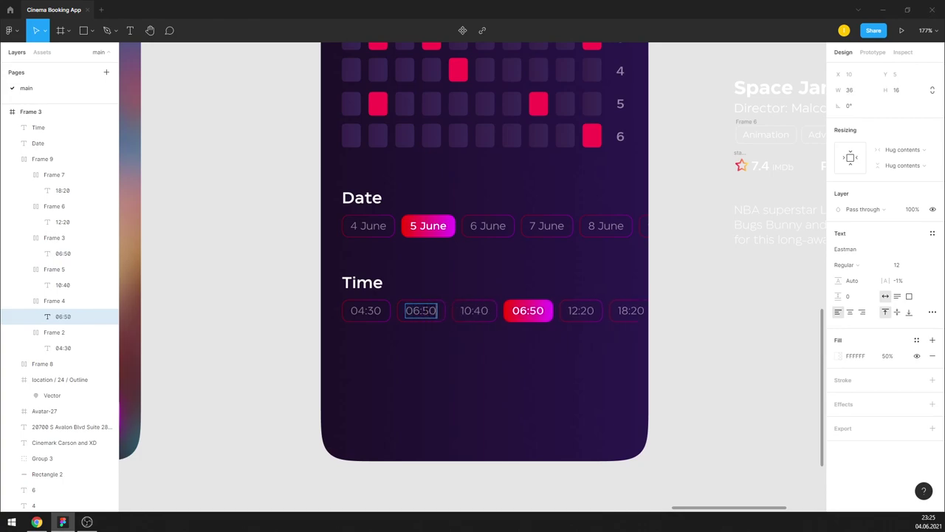
pyautogui.doubleClick(474, 311)
pyautogui.write('09:30')
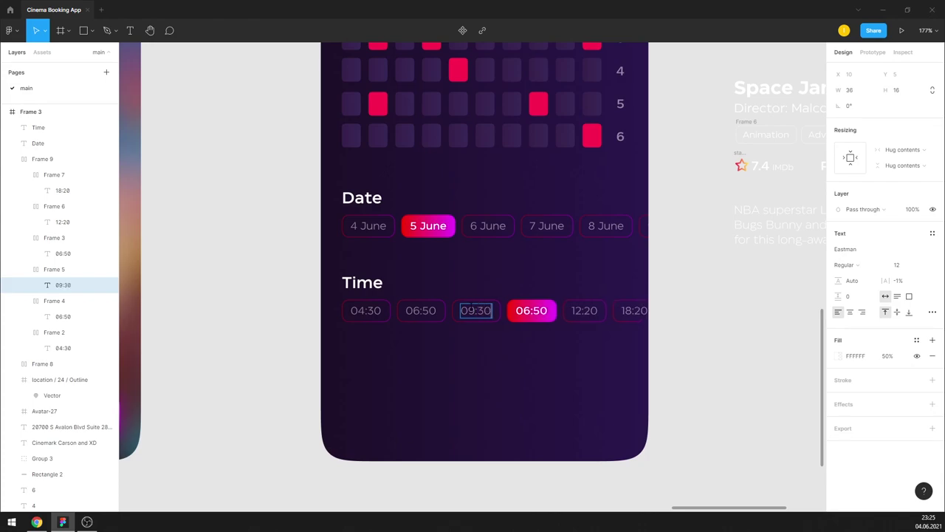
pyautogui.doubleClick(531, 310)
pyautogui.write('10:40')
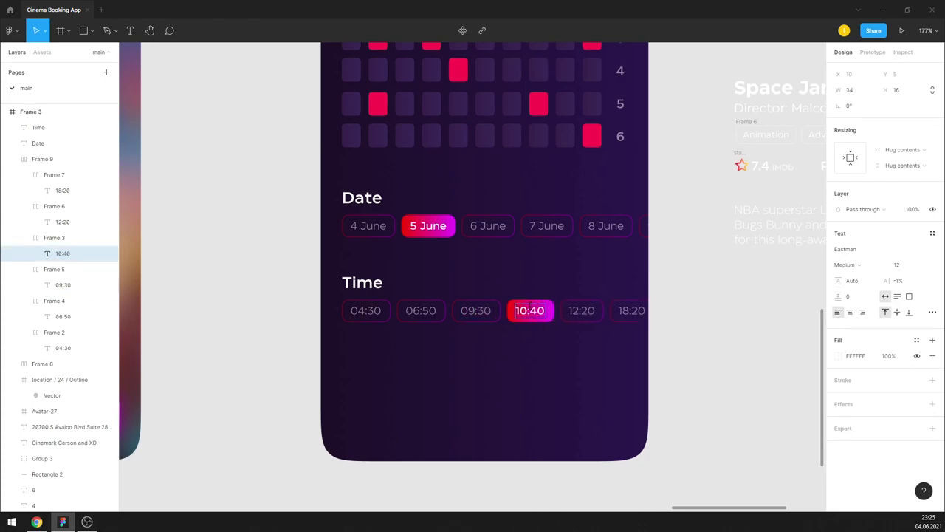
pyautogui.click(539, 370)
# Step: Copy the overview's Buy Ticket button to the bottom of the Seat selection screen
pyautogui.scroll(-5, 431, 343)
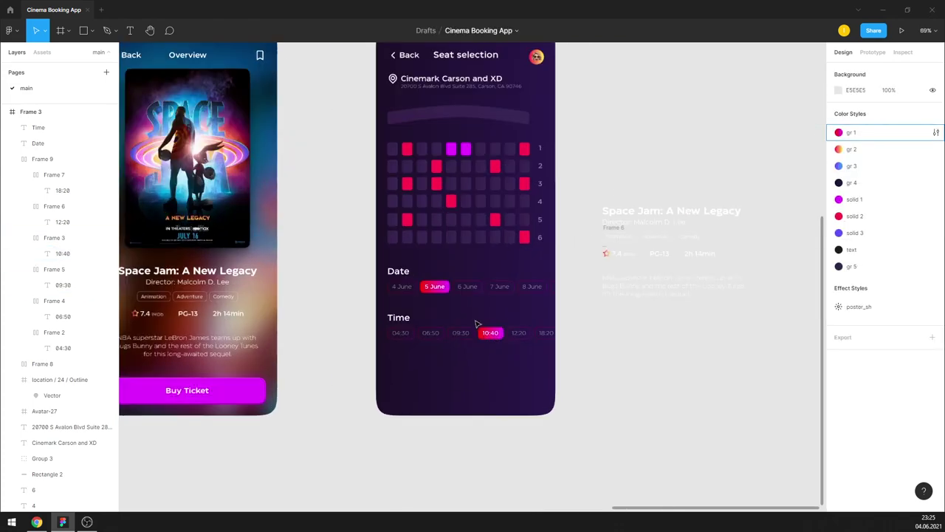
pyautogui.scroll(3, 536, 359)
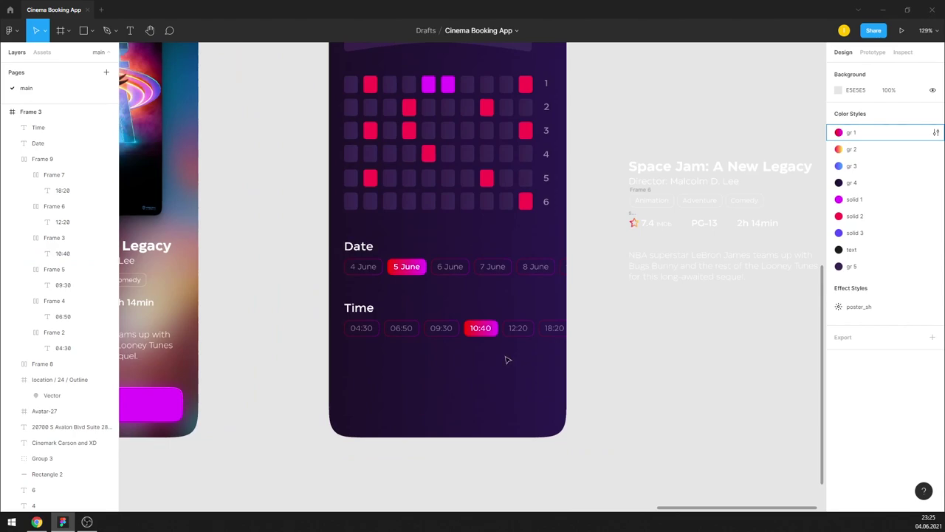
pyautogui.scroll(-2, 507, 360)
pyautogui.click(232, 384)
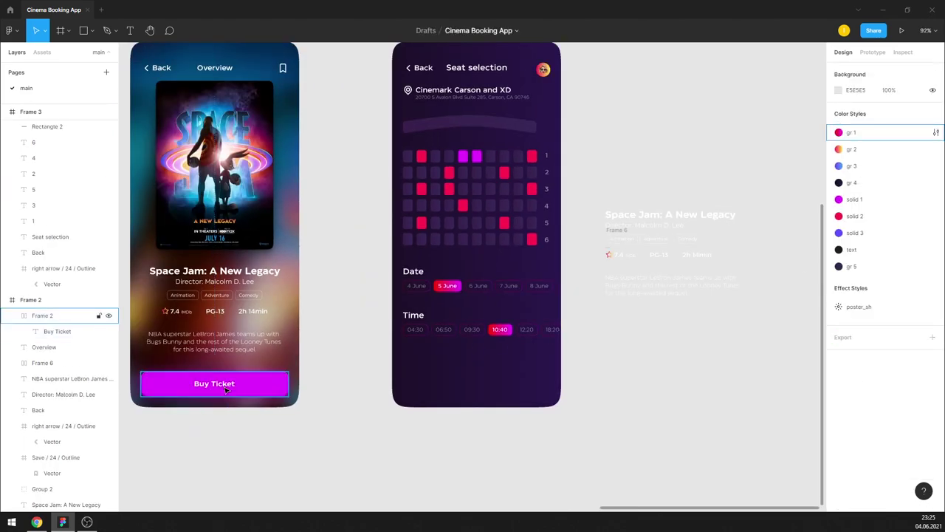
pyautogui.moveTo(226, 389); pyautogui.dragTo(476, 381)
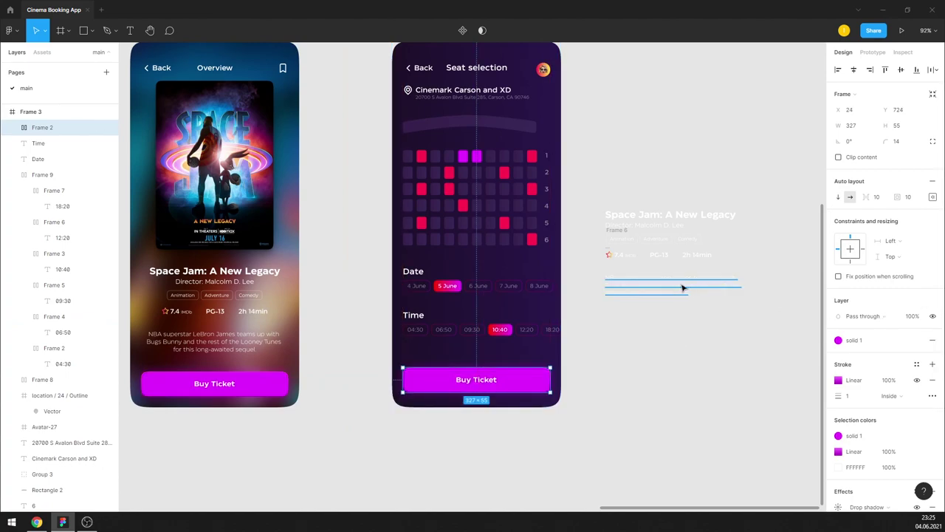
pyautogui.click(679, 347)
# Step: Relabel the overview button 'Choose a Cinema'
pyautogui.doubleClick(221, 389)
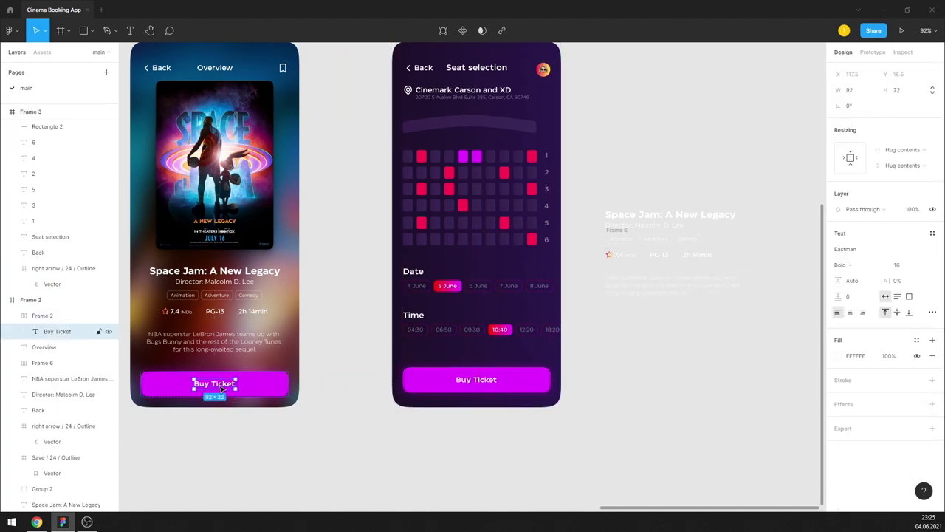
pyautogui.write('Choose a cinema')
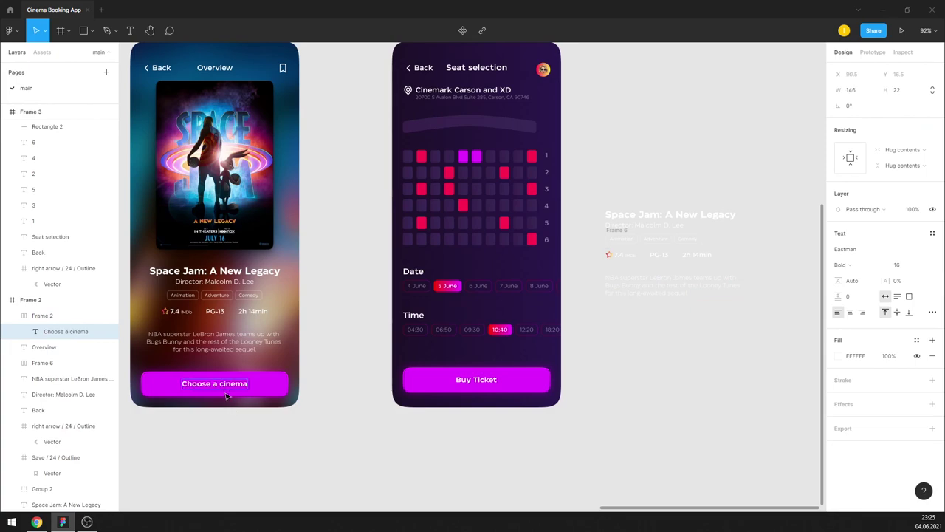
pyautogui.press('BackSpace')
pyautogui.write('C')
pyautogui.click(310, 441)
# Step: Give the seat-selection Buy Ticket button the solid 2 red-pink fill style
pyautogui.keyDown('ctrl'); pyautogui.scroll(2, 583, 369); pyautogui.keyUp('ctrl')
pyautogui.keyDown('ctrl'); pyautogui.scroll(2, 455, 377); pyautogui.keyUp('ctrl')
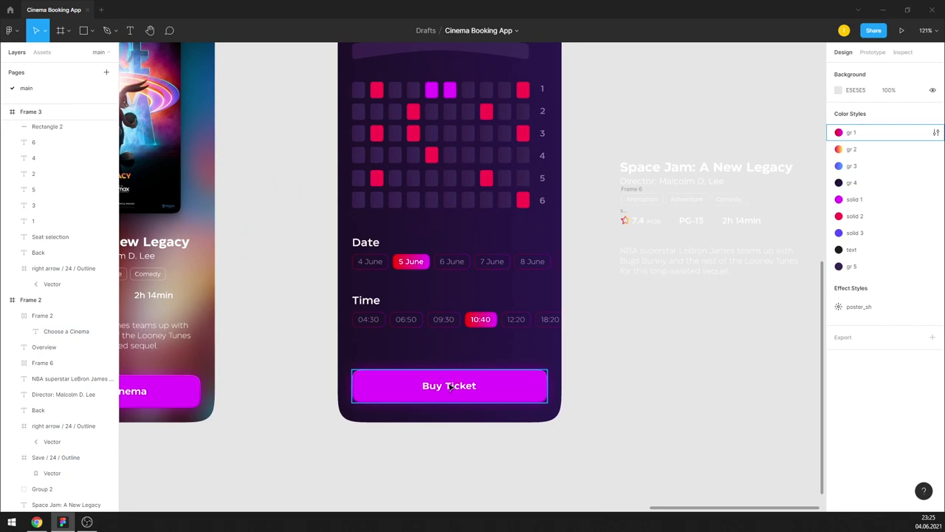
pyautogui.click(519, 383)
pyautogui.click(917, 340)
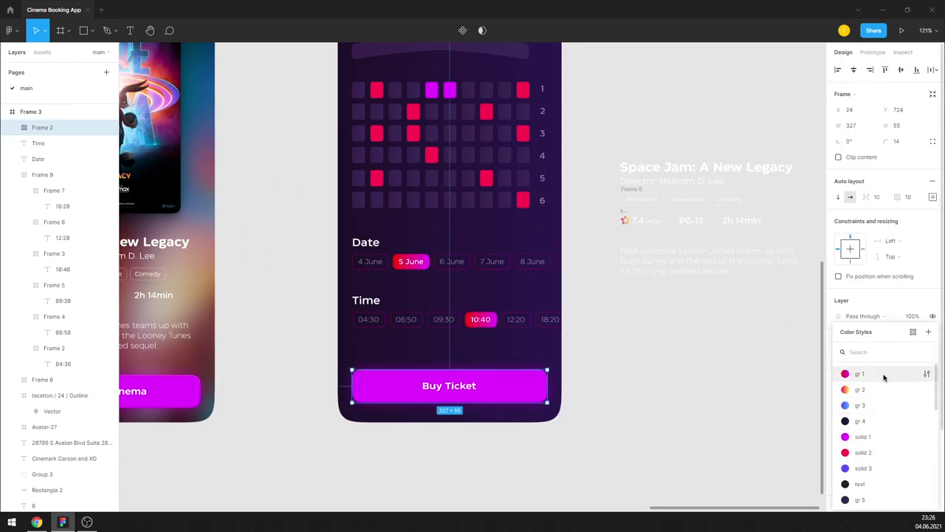
pyautogui.click(859, 374)
pyautogui.click(916, 364)
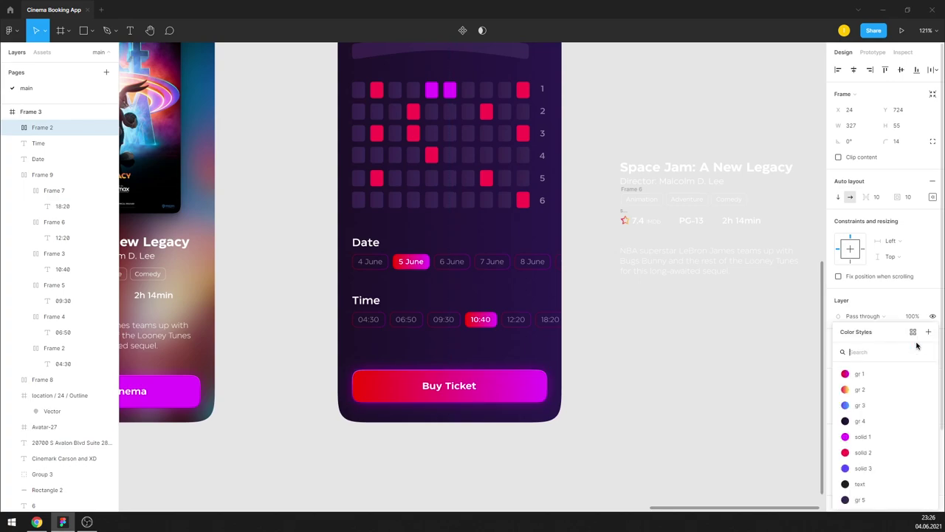
pyautogui.click(875, 453)
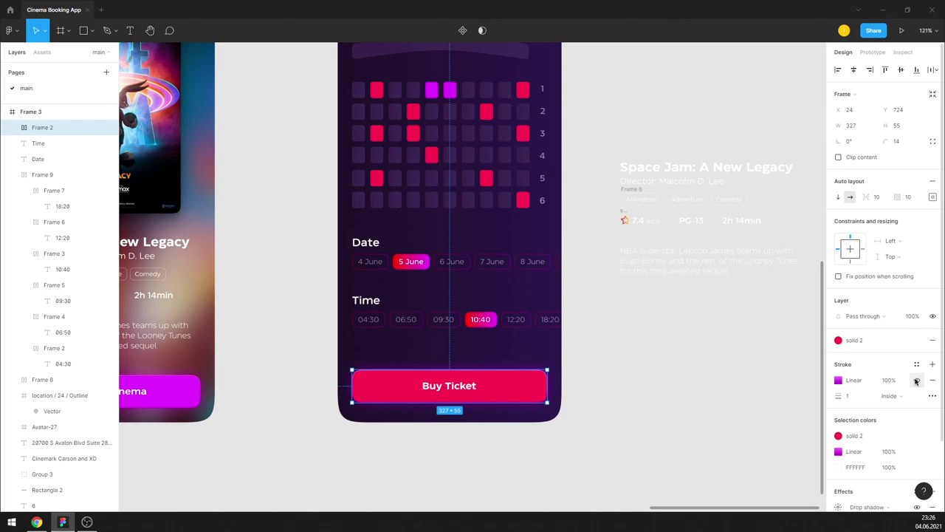
# Step: Recolour the button's border gradient from light pink to deep red
pyautogui.click(838, 380)
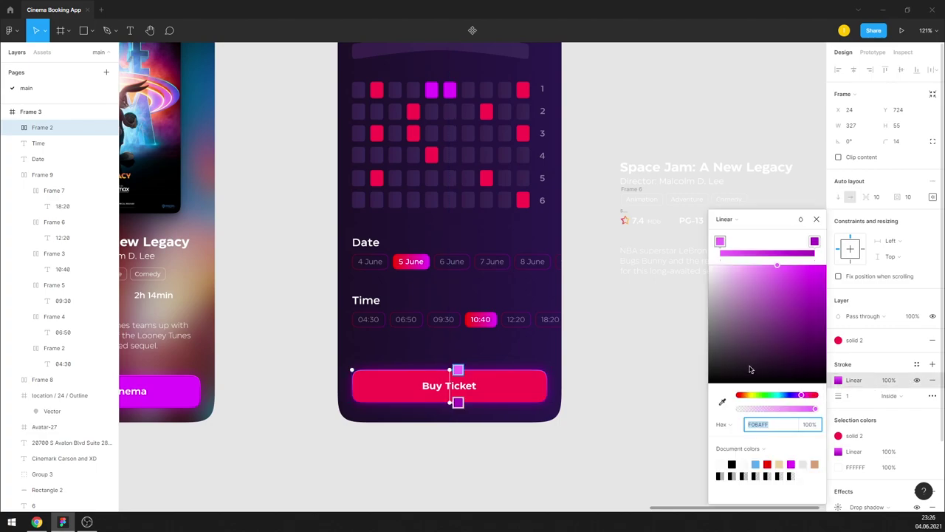
pyautogui.click(722, 401)
pyautogui.click(583, 376)
pyautogui.click(815, 241)
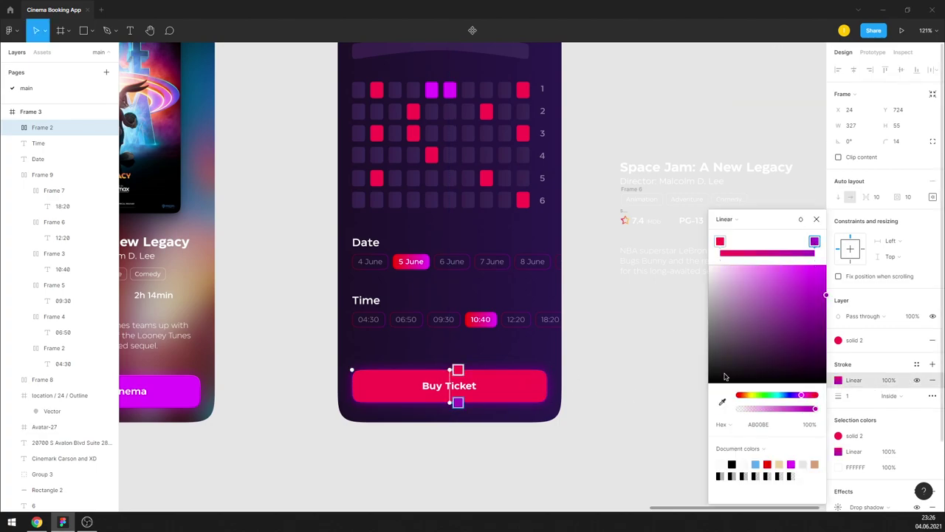
pyautogui.click(723, 402)
pyautogui.click(567, 391)
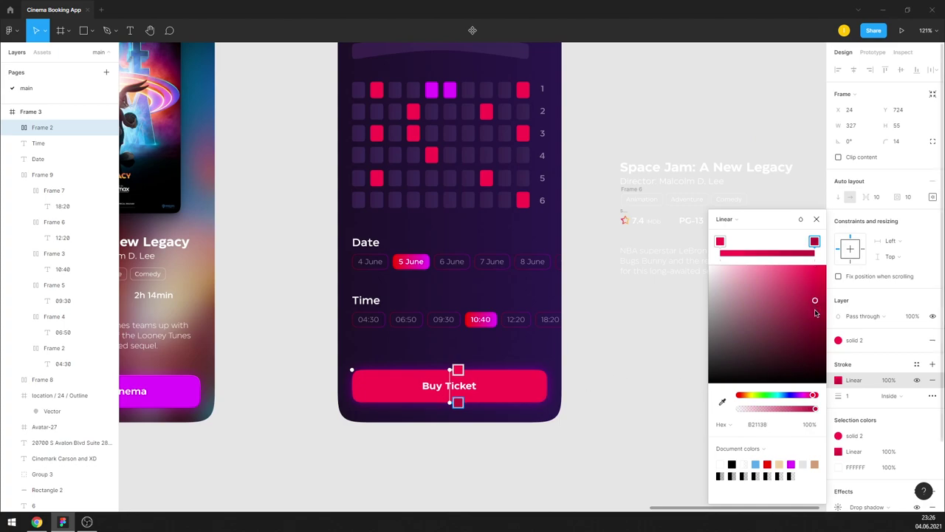
pyautogui.click(720, 242)
pyautogui.click(788, 270)
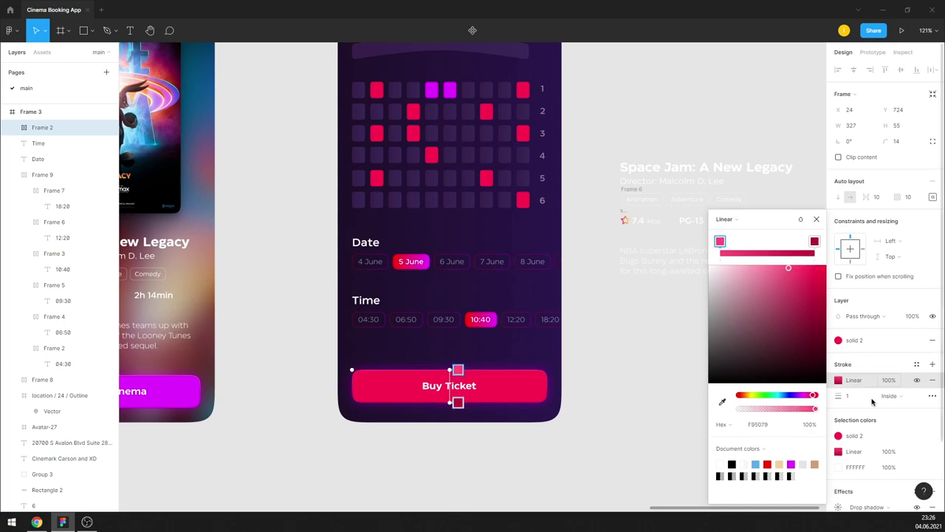
pyautogui.click(931, 491)
# Step: Add a drop shadow glow coloured FD1950 to match the button red
pyautogui.click(838, 426)
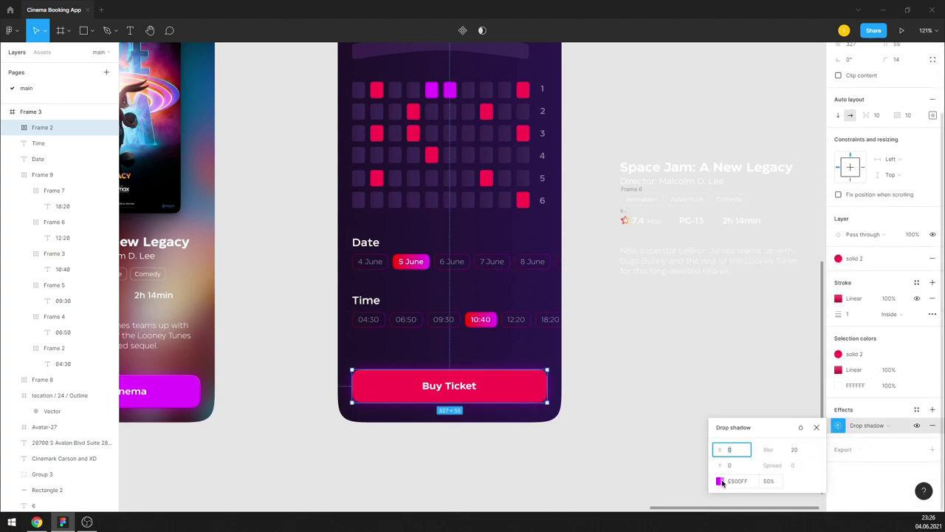
pyautogui.click(721, 480)
pyautogui.click(604, 400)
pyautogui.click(532, 385)
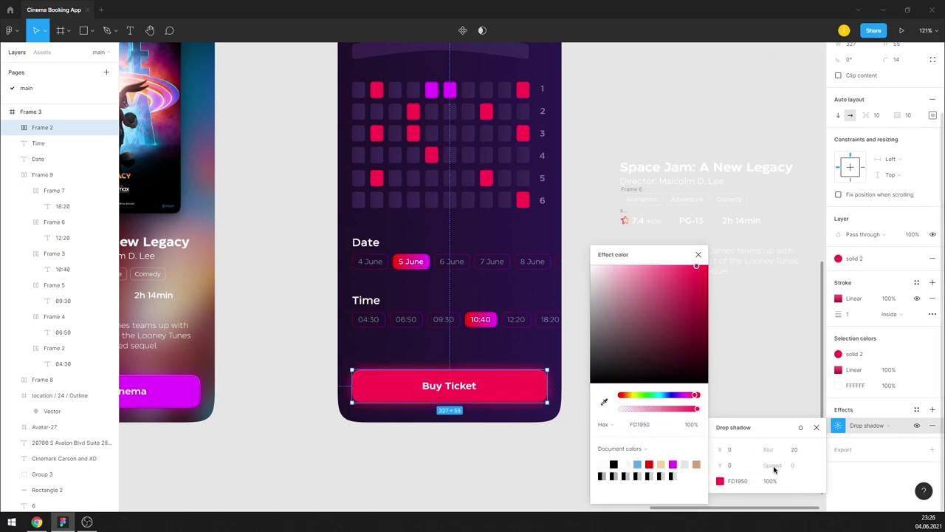
pyautogui.click(774, 481)
pyautogui.click(769, 368)
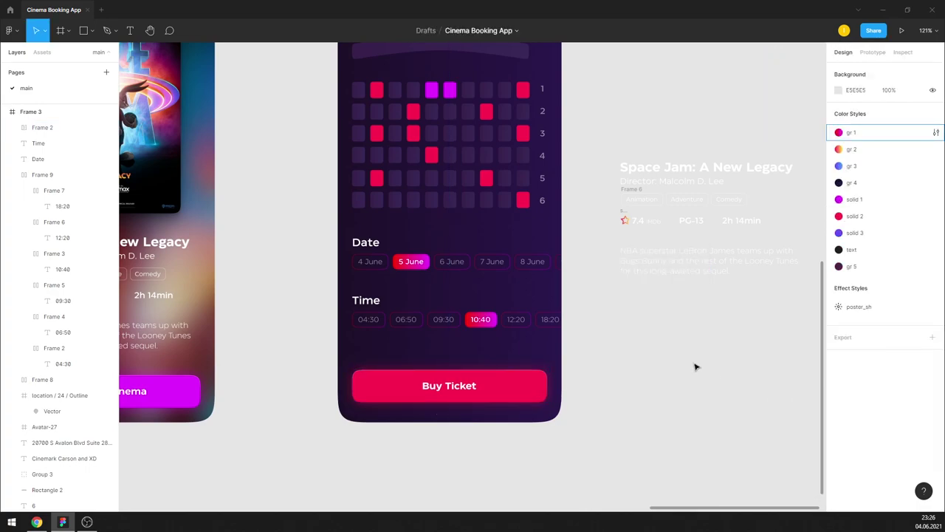
# Step: Nudge the Buy Ticket button slightly lower, then select the faint frame beside the seat screen
pyautogui.click(544, 391)
pyautogui.press('Down')
pyautogui.press('Down')
pyautogui.press('Down')
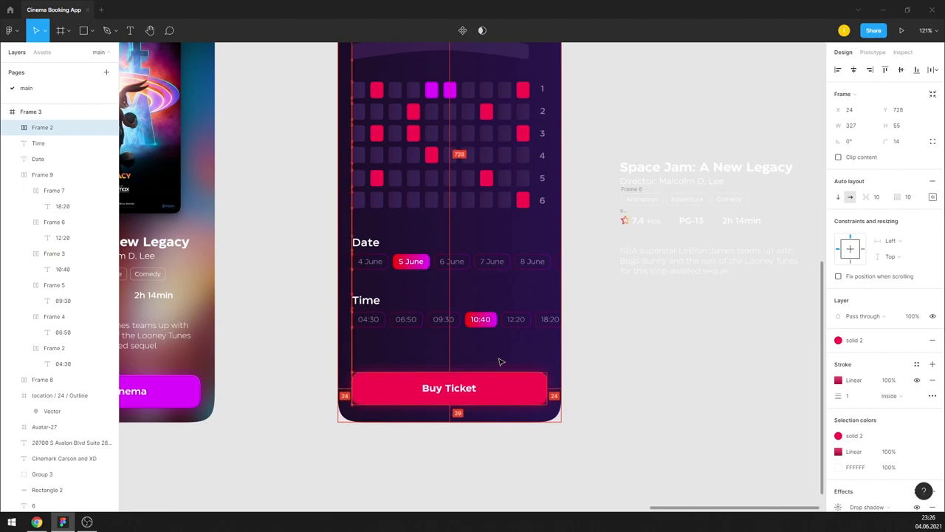
pyautogui.press('Down')
pyautogui.press('Down')
pyautogui.press('Down')
pyautogui.press('Down')
pyautogui.press('Down')
pyautogui.press('Down')
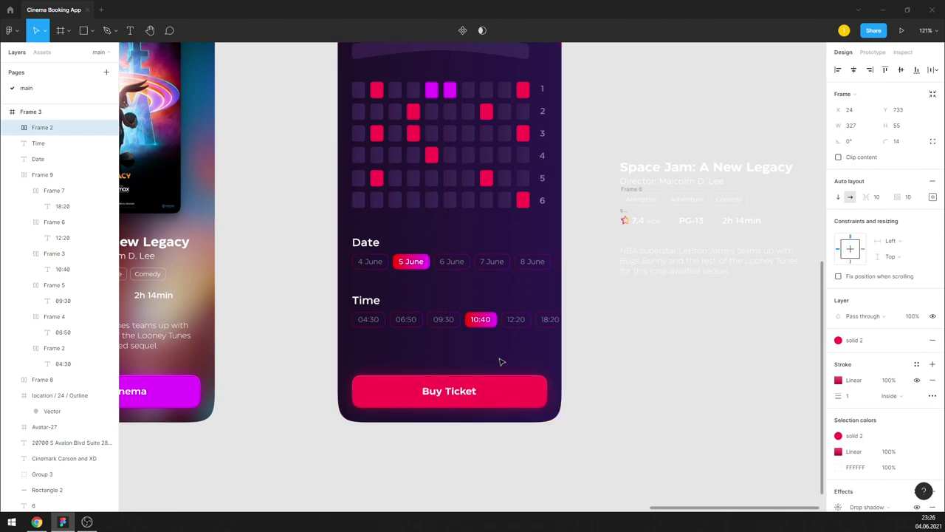
pyautogui.press('Escape')
pyautogui.scroll(-5, 605, 342)
pyautogui.scroll(5, 583, 341)
pyautogui.scroll(1, 583, 341)
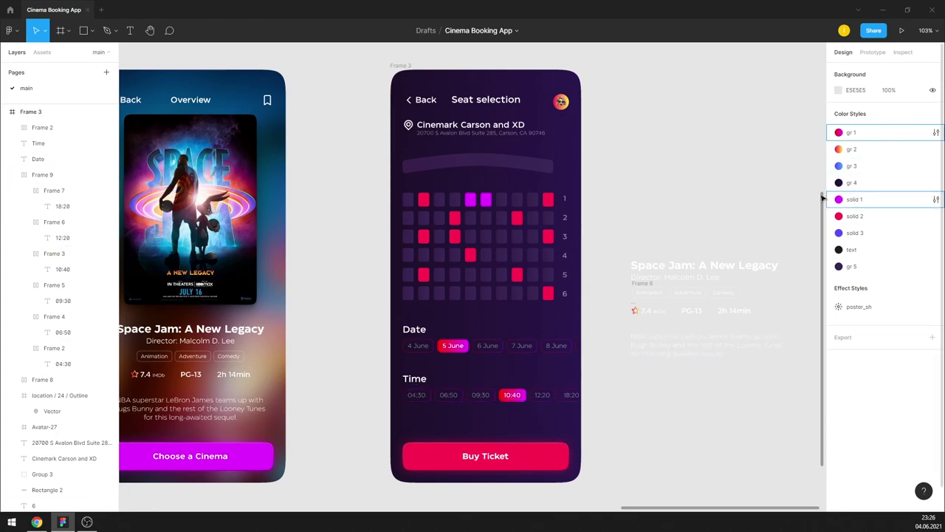
pyautogui.moveTo(624, 231); pyautogui.dragTo(737, 380)
# Step: Delete the faint ghost frame and nudge the Seat selection screen slightly right
pyautogui.press('Delete')
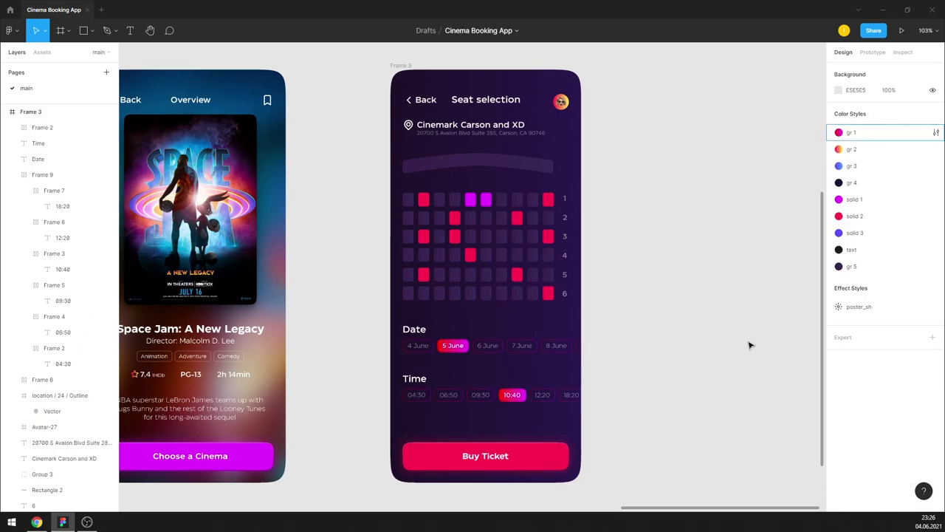
pyautogui.scroll(-5, 748, 342)
pyautogui.scroll(2, 613, 295)
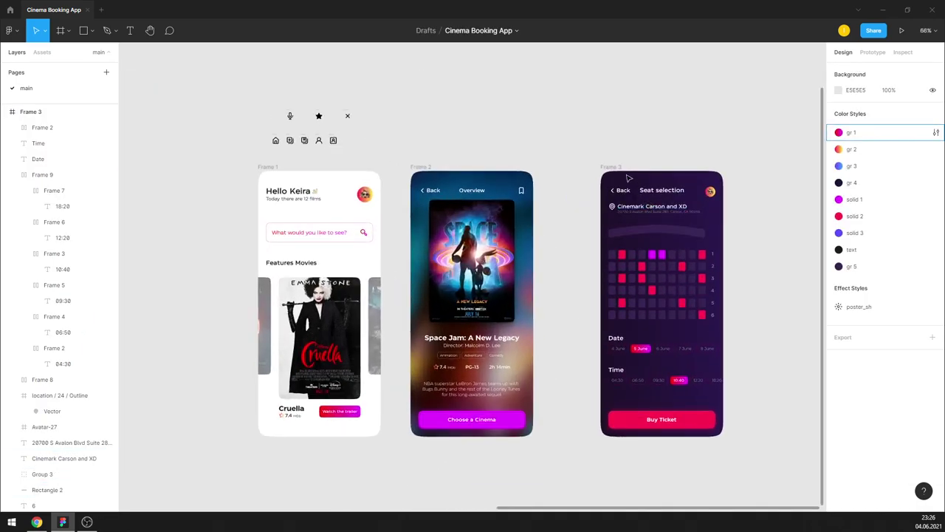
pyautogui.click(580, 177)
pyautogui.moveTo(580, 177); pyautogui.dragTo(588, 177)
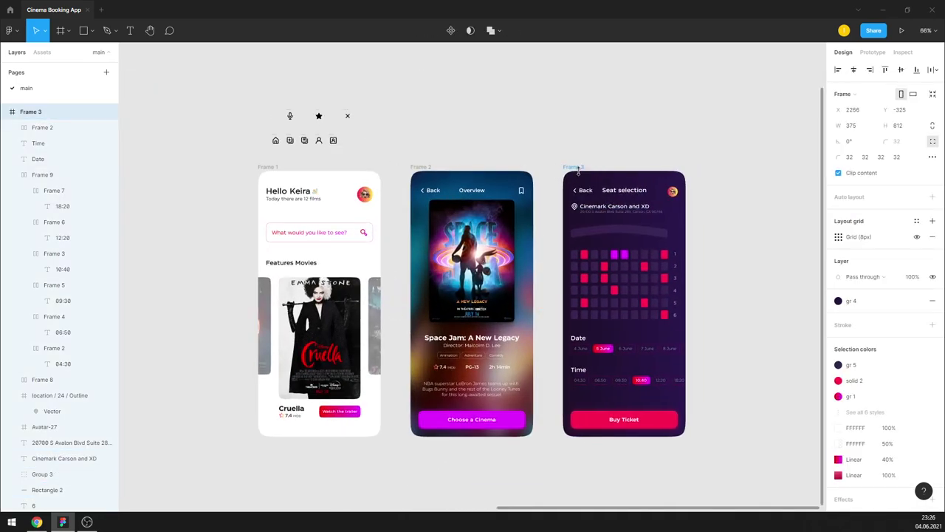
pyautogui.click(401, 141)
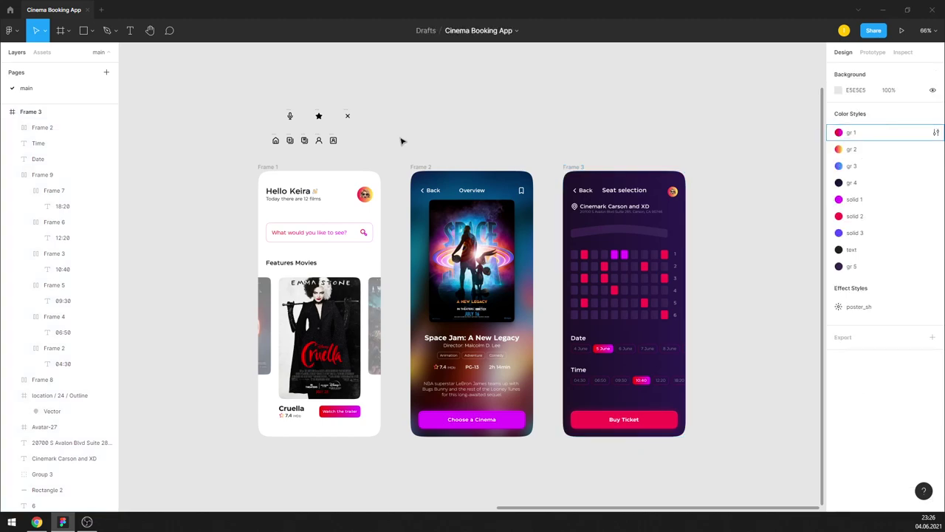
# Step: Apply the dark purple gr 1 gradient style to the home screen's fill
pyautogui.click(353, 177)
pyautogui.click(917, 300)
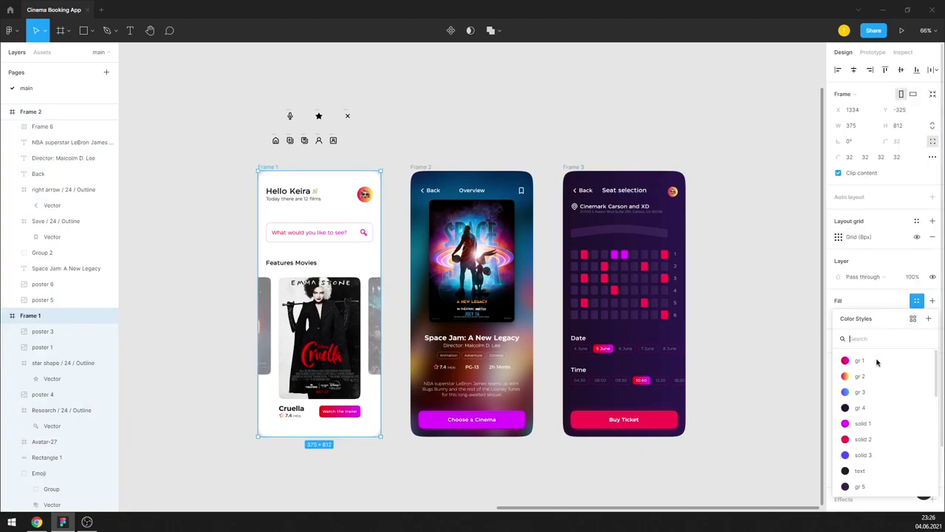
pyautogui.click(859, 360)
pyautogui.click(764, 348)
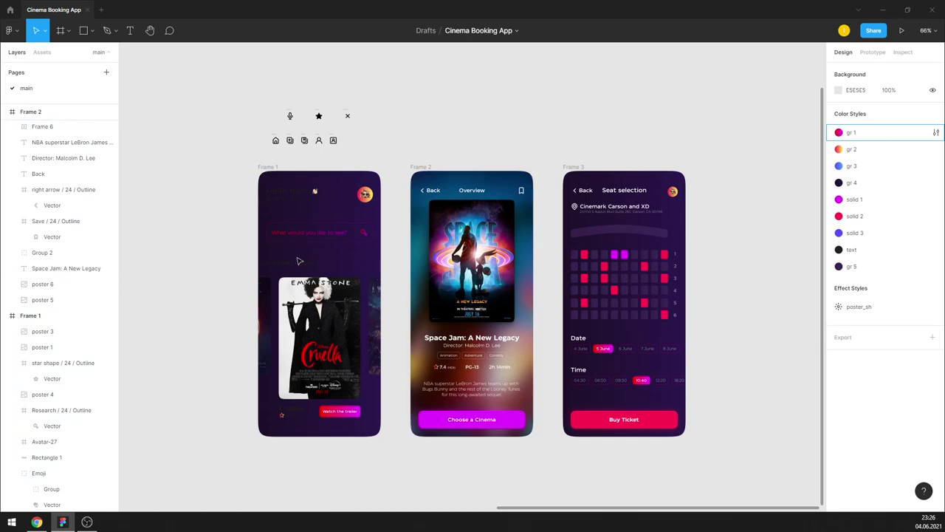
# Step: Detach the text style and make the greeting, subtitle and Features Movies texts white
pyautogui.scroll(5, 299, 260)
pyautogui.moveTo(346, 282); pyautogui.dragTo(230, 81)
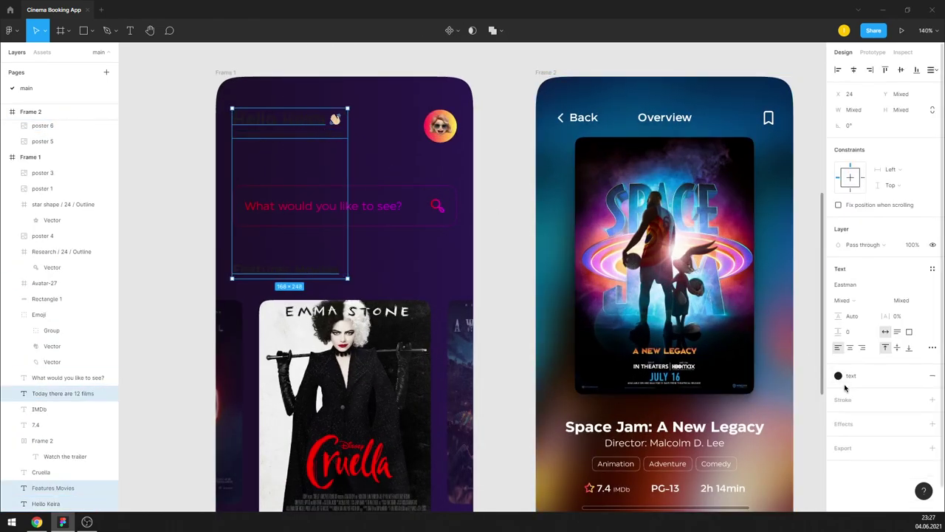
pyautogui.click(916, 375)
pyautogui.click(839, 391)
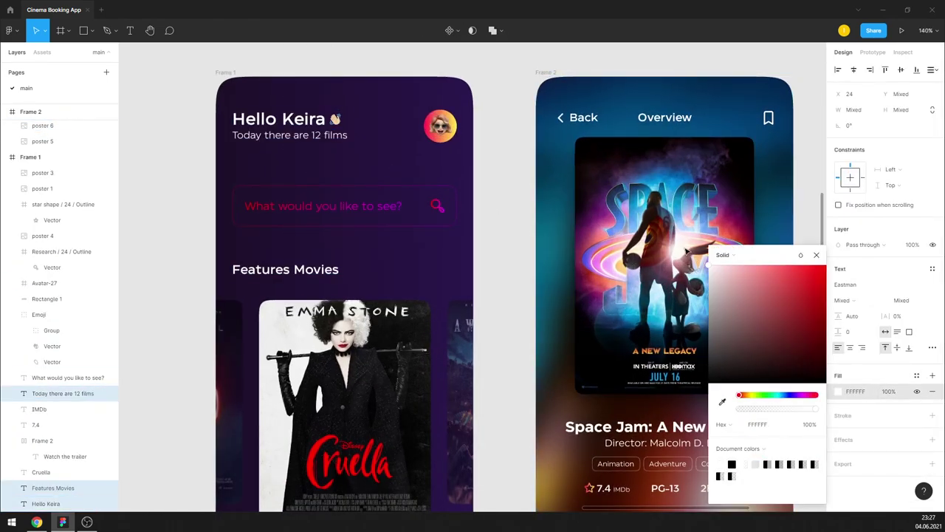
pyautogui.click(815, 256)
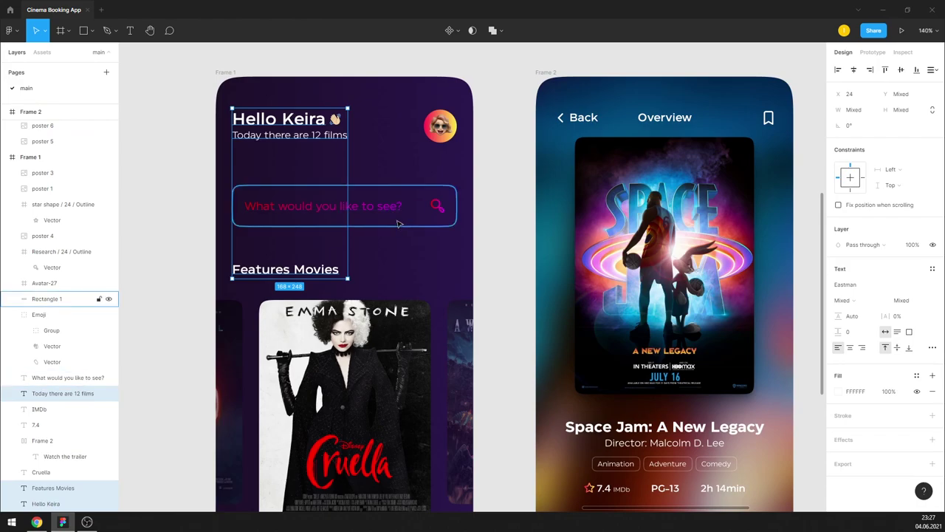
# Step: Change the search placeholder fill from gradient to solid FFFFFF
pyautogui.click(370, 206)
pyautogui.click(917, 376)
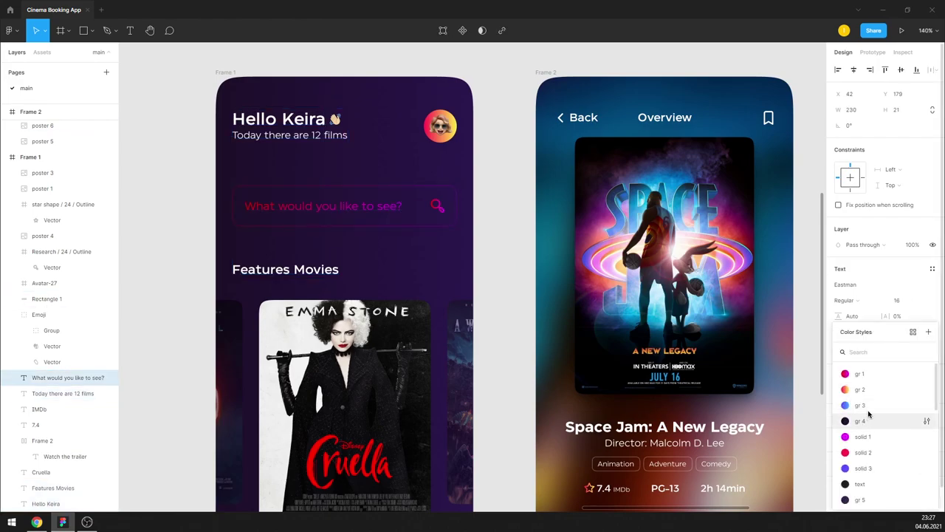
pyautogui.click(814, 367)
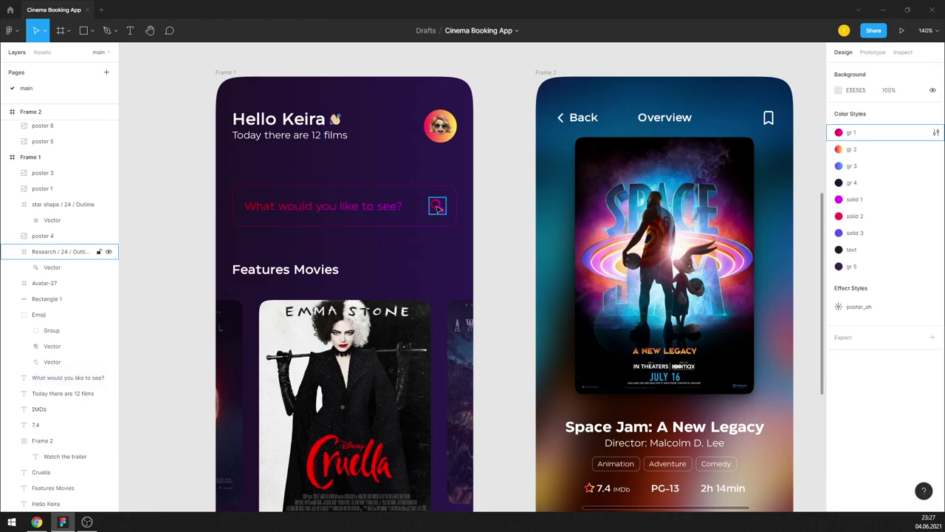
pyautogui.click(355, 206)
pyautogui.click(839, 391)
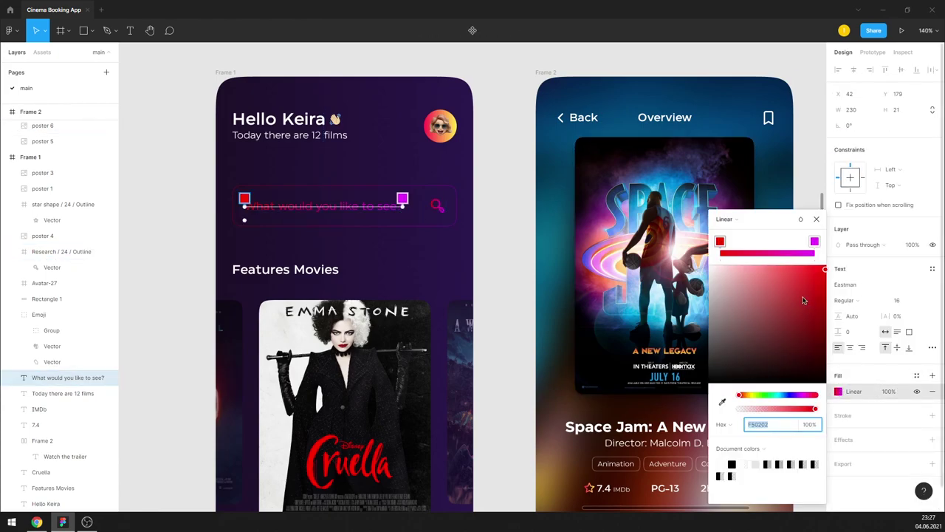
pyautogui.click(731, 218)
pyautogui.click(735, 207)
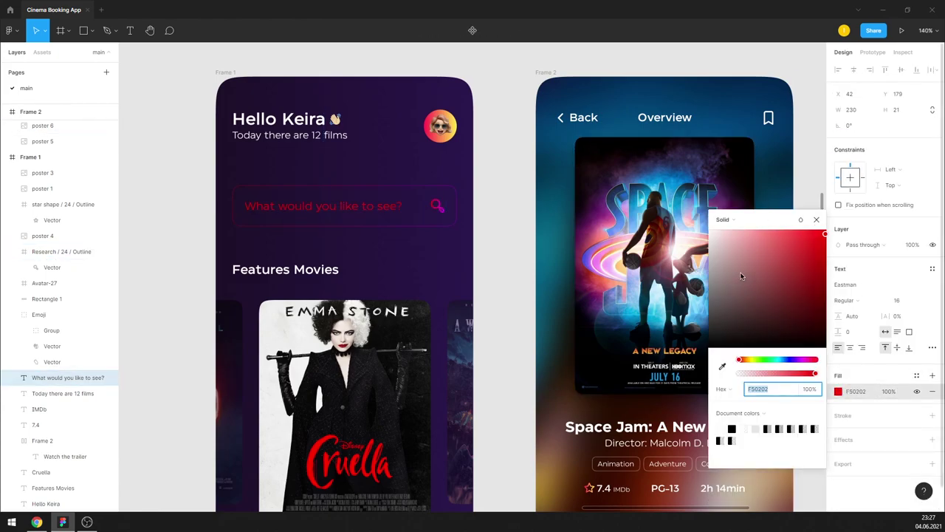
pyautogui.write('FFFFFF')
pyautogui.press('Return')
pyautogui.click(816, 220)
# Step: Detach gr 1 from the search icon vector and make it solid white
pyautogui.click(61, 251)
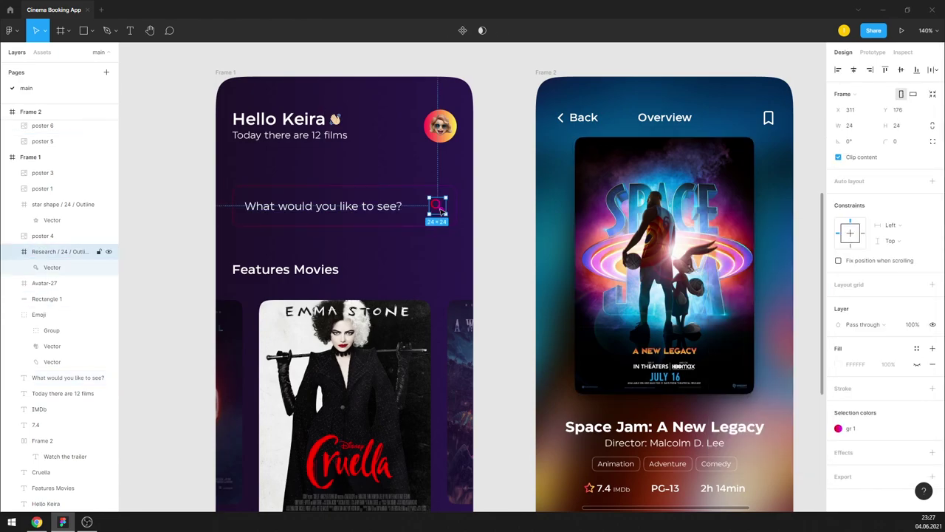
pyautogui.click(51, 267)
pyautogui.click(917, 252)
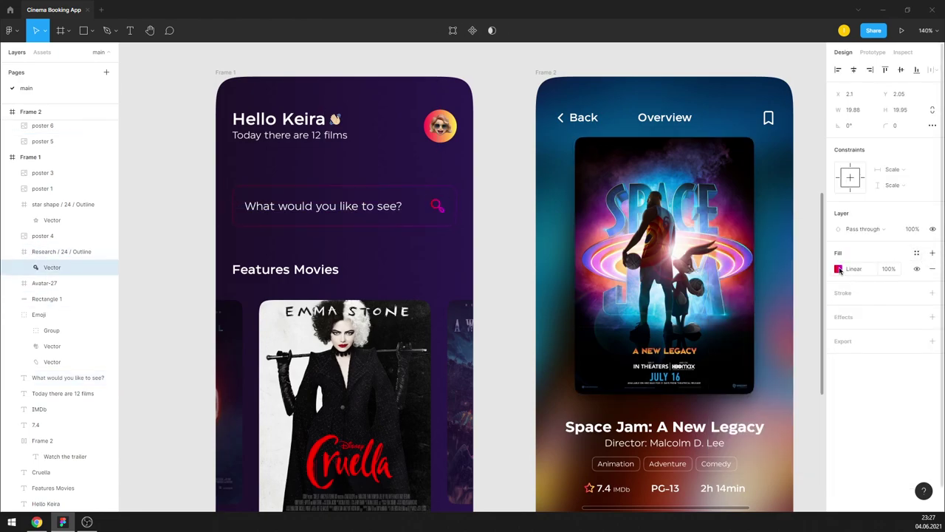
pyautogui.click(839, 269)
pyautogui.click(722, 219)
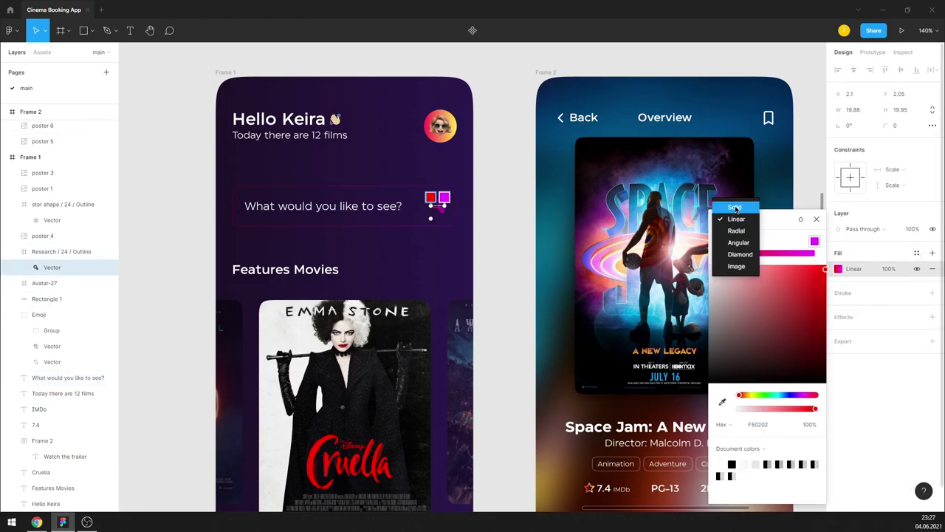
pyautogui.click(816, 220)
# Step: Make the Cruella, 7.4 and IMDb labels under the poster white
pyautogui.scroll(-5, 502, 296)
pyautogui.click(295, 436)
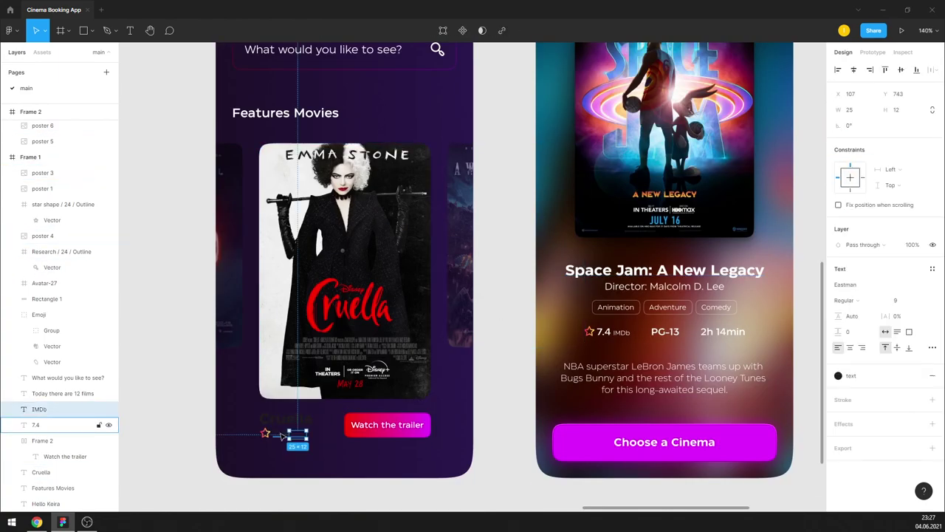
pyautogui.keyDown('shift'); pyautogui.click(287, 419); pyautogui.keyUp('shift')
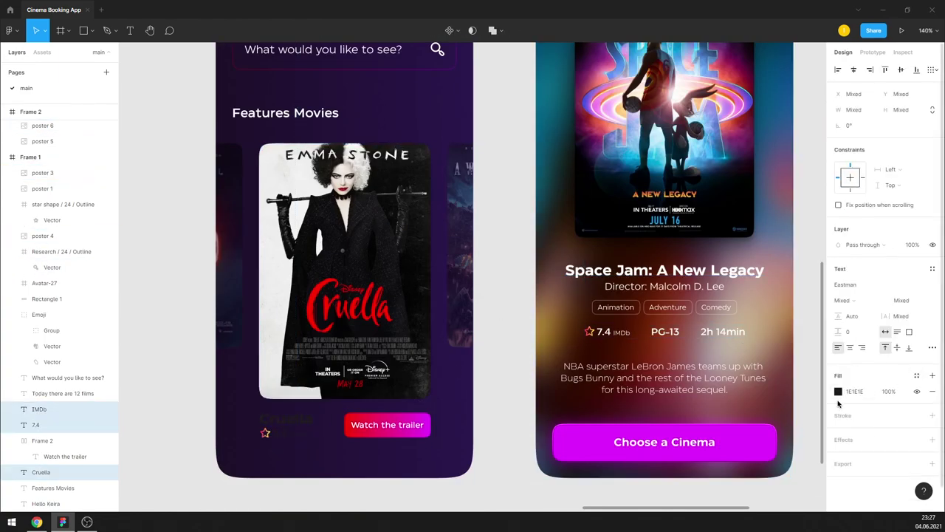
pyautogui.click(838, 391)
pyautogui.click(710, 256)
pyautogui.click(486, 257)
pyautogui.keyDown('shift'); pyautogui.click(221, 241); pyautogui.keyUp('shift')
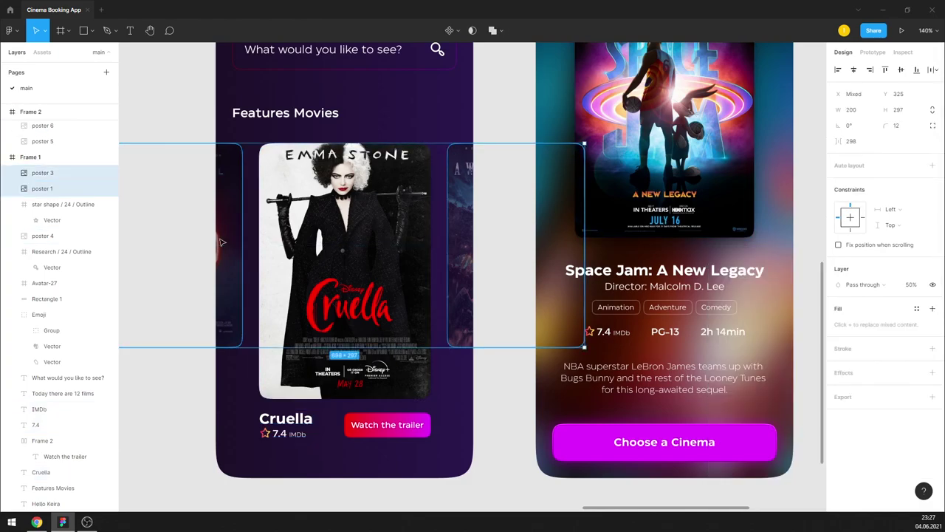
# Step: Switch the gr 4 colour style from a gradient to a solid fill
pyautogui.click(483, 390)
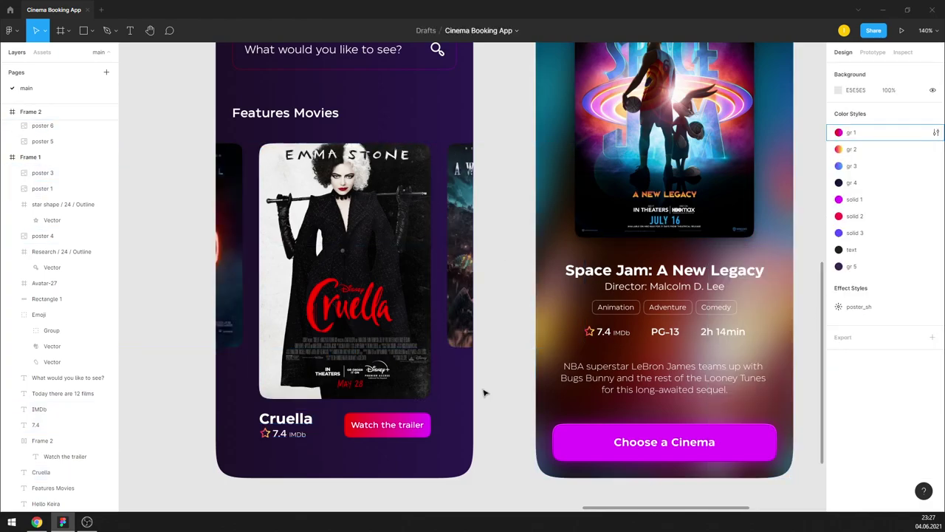
pyautogui.scroll(-3, 185, 397)
pyautogui.scroll(-2, 400, 355)
pyautogui.scroll(2, 400, 355)
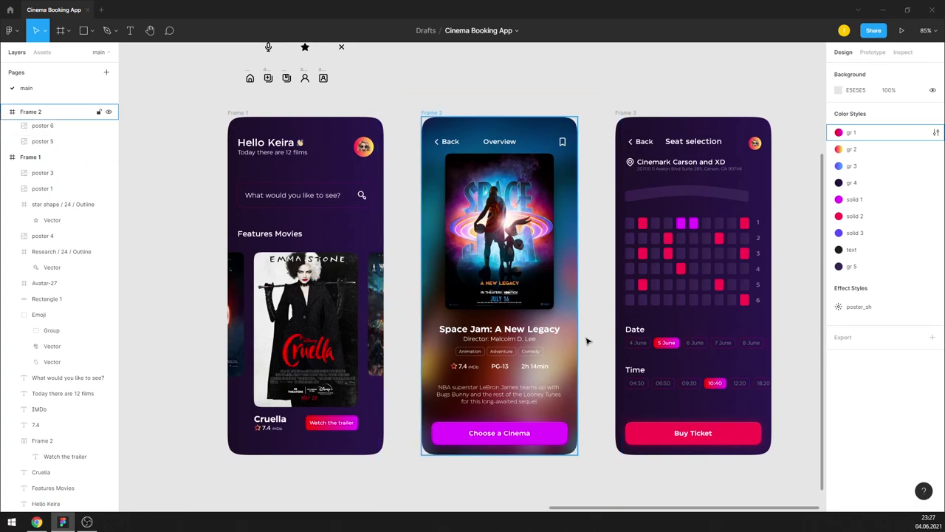
pyautogui.scroll(1, 581, 297)
pyautogui.scroll(1, 582, 297)
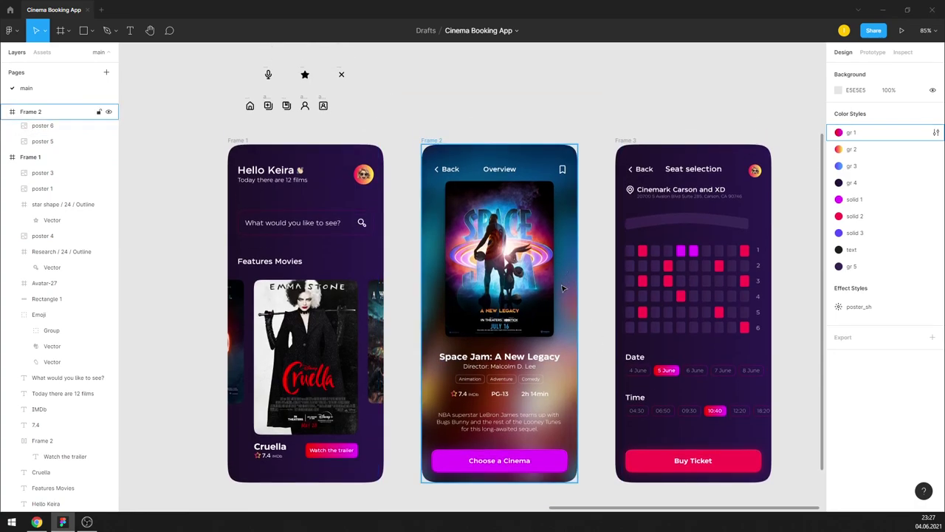
pyautogui.scroll(-1, 365, 107)
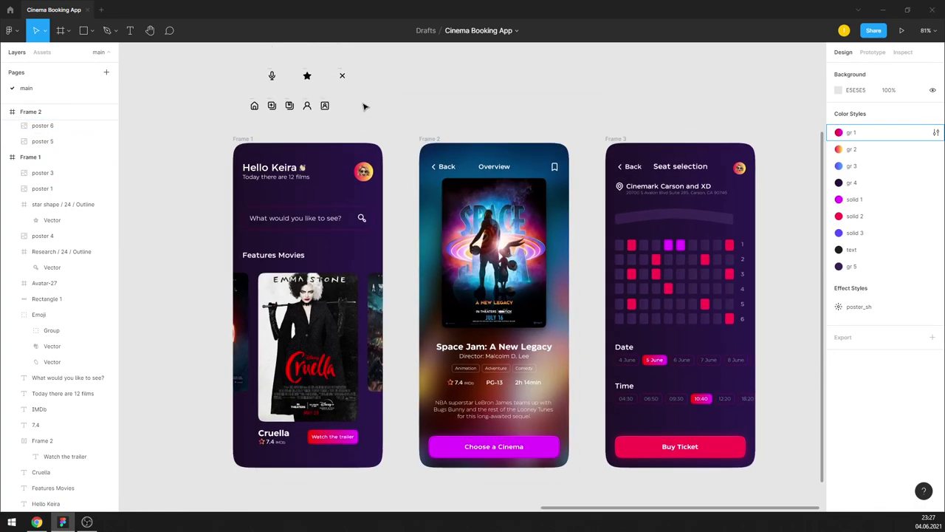
pyautogui.scroll(1, 483, 144)
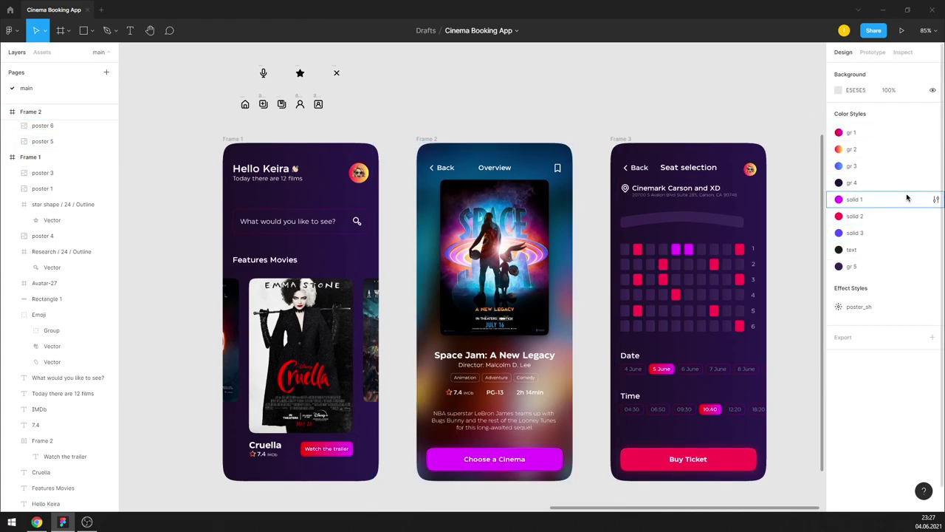
pyautogui.click(936, 184)
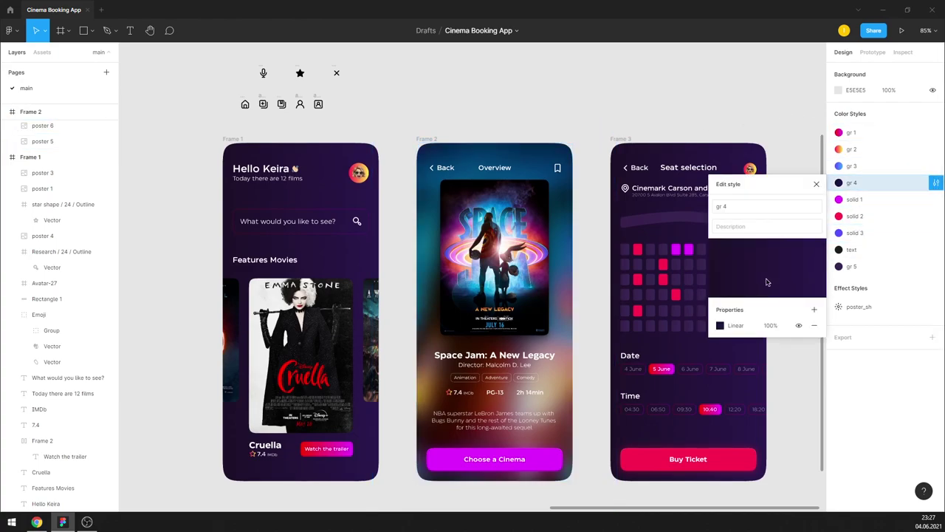
pyautogui.click(721, 326)
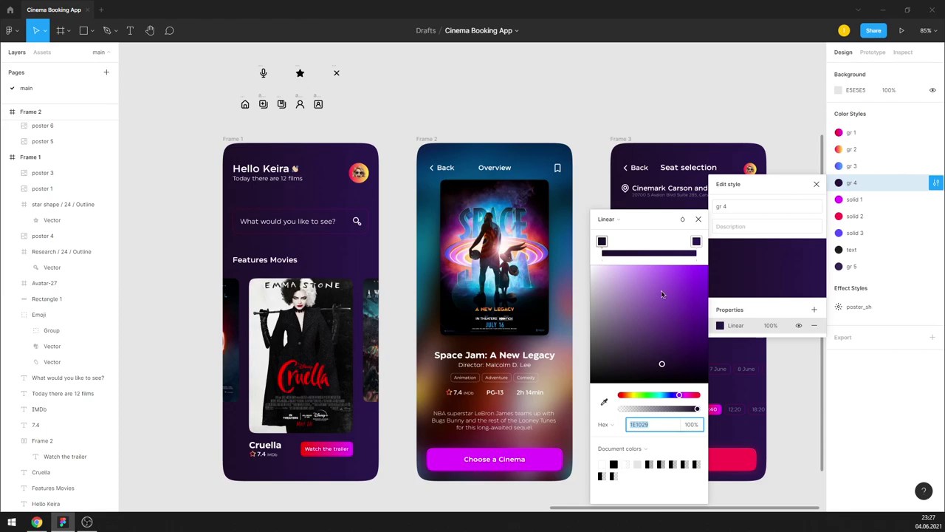
pyautogui.click(608, 220)
pyautogui.click(617, 208)
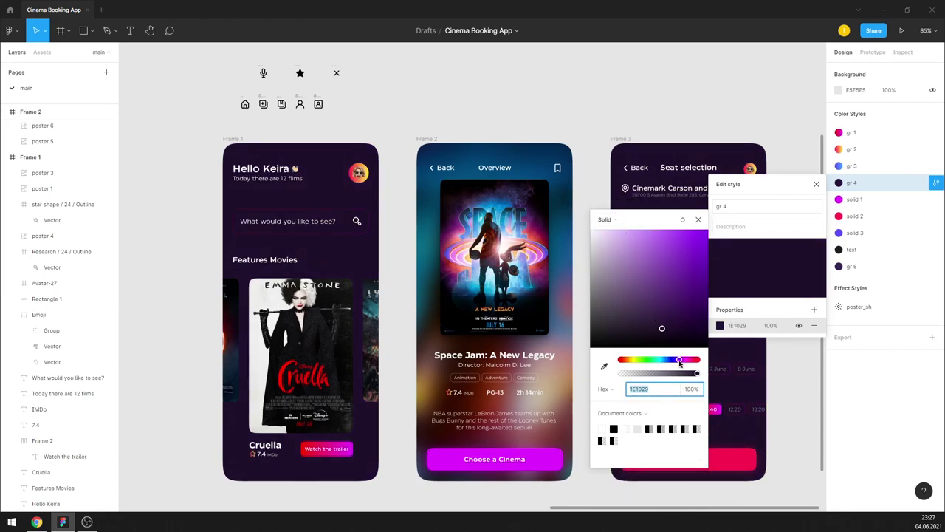
# Step: Shift gr 4 toward blue, then sample the Choose a Cinema magenta into it
pyautogui.moveTo(679, 361); pyautogui.dragTo(670, 360)
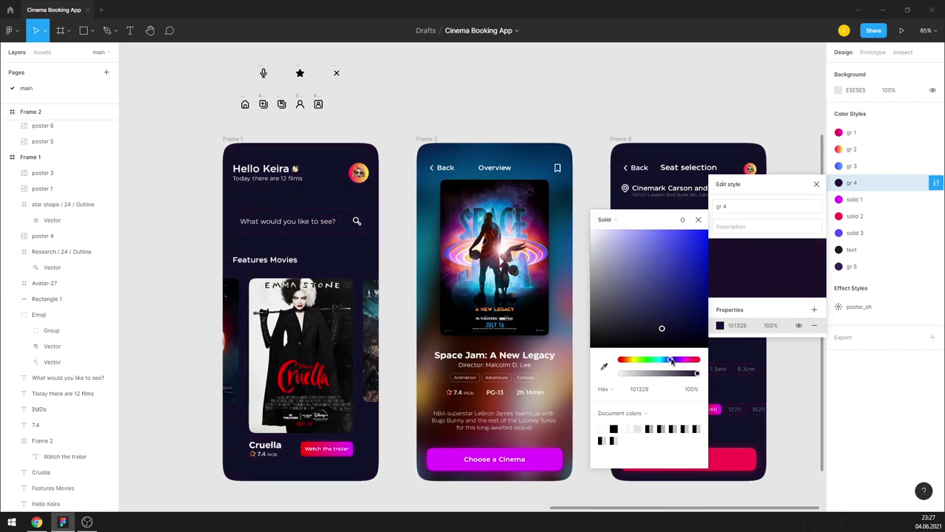
pyautogui.click(604, 367)
pyautogui.click(553, 462)
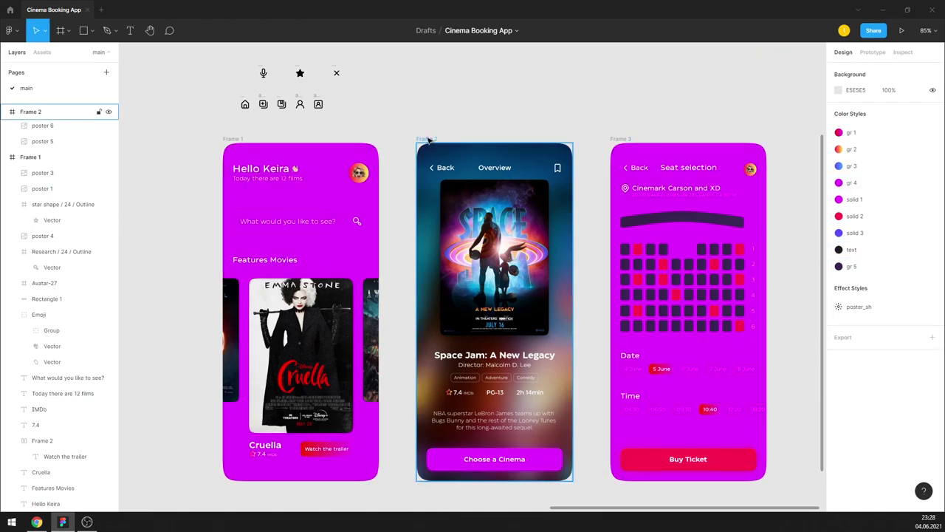
# Step: Move the overview and seat selection screens left and recentre all three screens
pyautogui.moveTo(427, 138); pyautogui.dragTo(401, 138)
pyautogui.moveTo(627, 138); pyautogui.dragTo(573, 140)
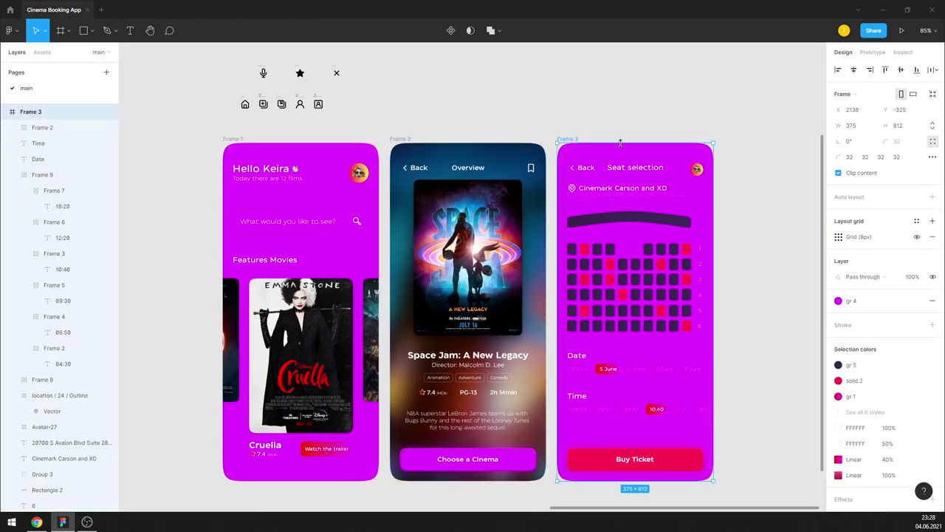
pyautogui.click(738, 180)
pyautogui.moveTo(755, 184); pyautogui.dragTo(674, 172)
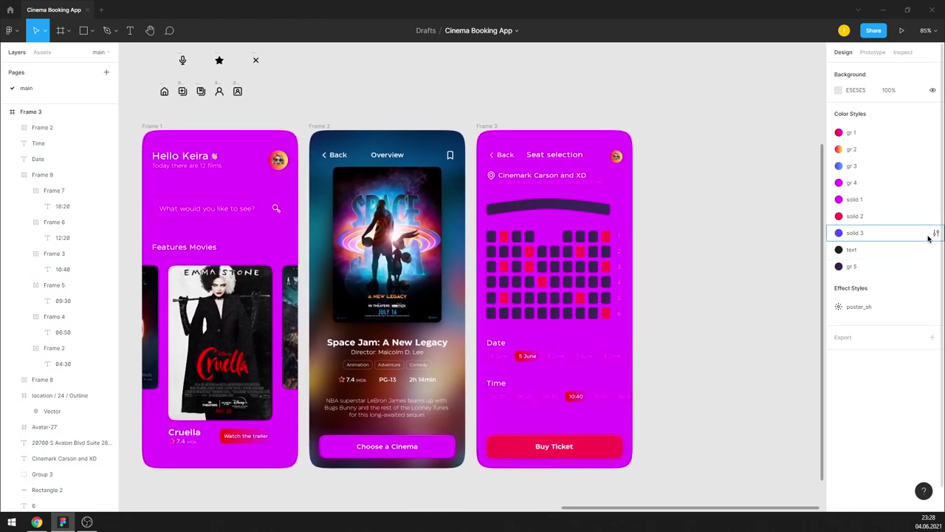
# Step: Darken gr 4 and shift its hue to teal
pyautogui.click(936, 182)
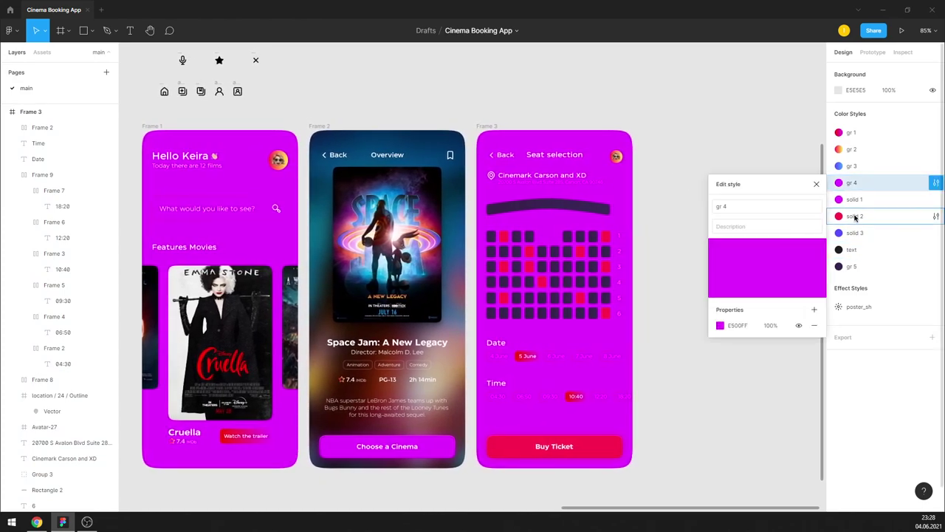
pyautogui.click(720, 325)
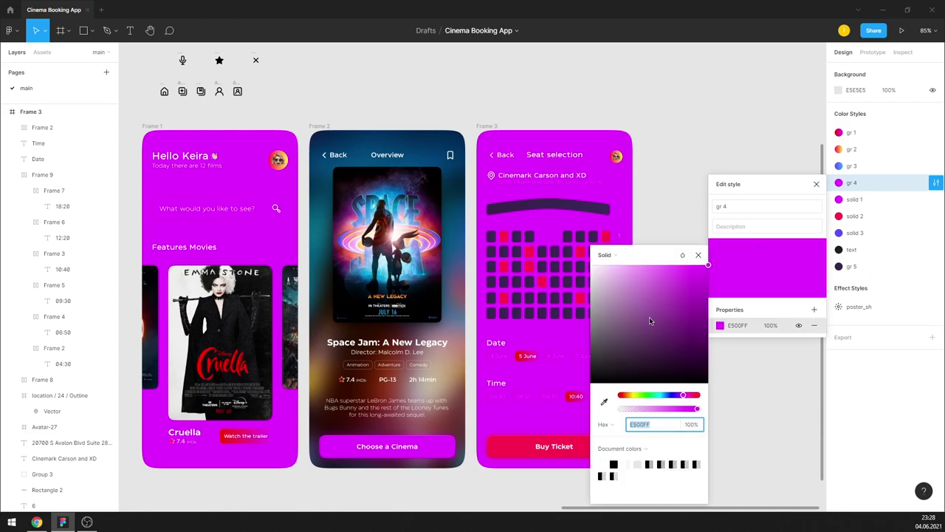
pyautogui.moveTo(649, 317)
pyautogui.mouseDown()
pyautogui.moveTo(623, 364)
pyautogui.moveTo(691, 318)
pyautogui.mouseUp()
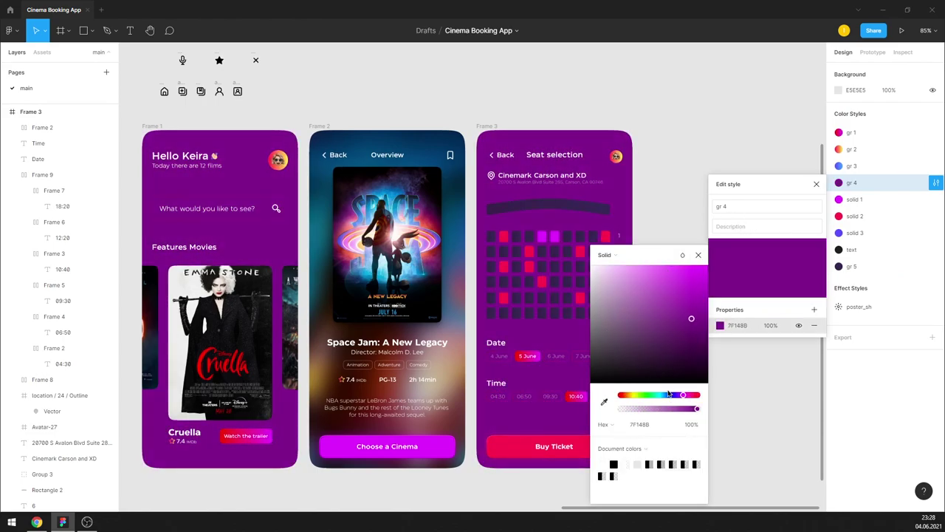
pyautogui.moveTo(670, 396)
pyautogui.mouseDown()
pyautogui.moveTo(621, 395)
pyautogui.moveTo(709, 395)
pyautogui.moveTo(663, 395)
pyautogui.mouseUp()
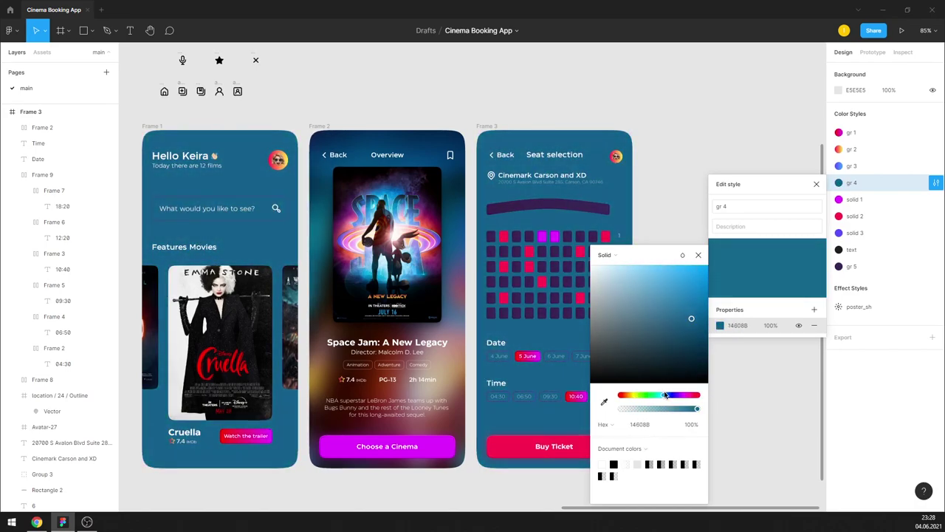
pyautogui.click(604, 403)
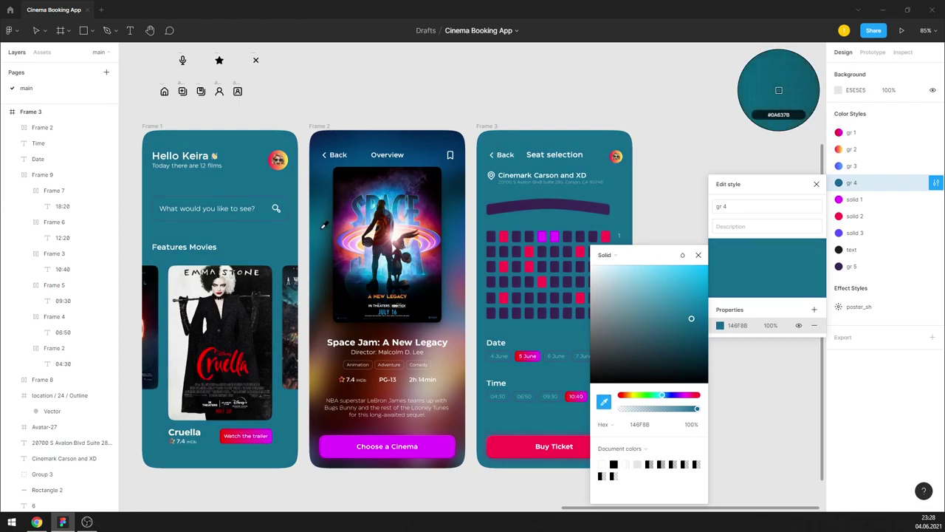
pyautogui.press('Escape')
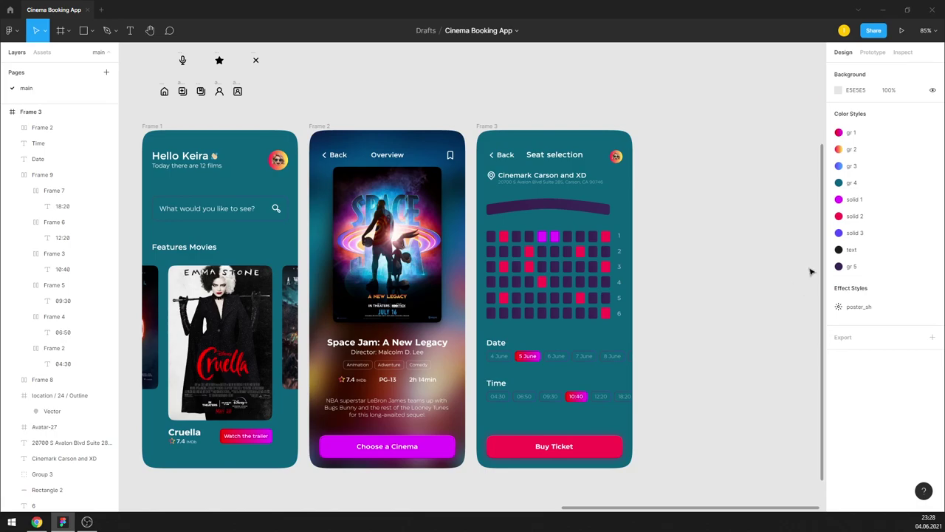
# Step: Set the gr 4 colour style's hex value to 0A4F87
pyautogui.click(934, 183)
pyautogui.click(739, 326)
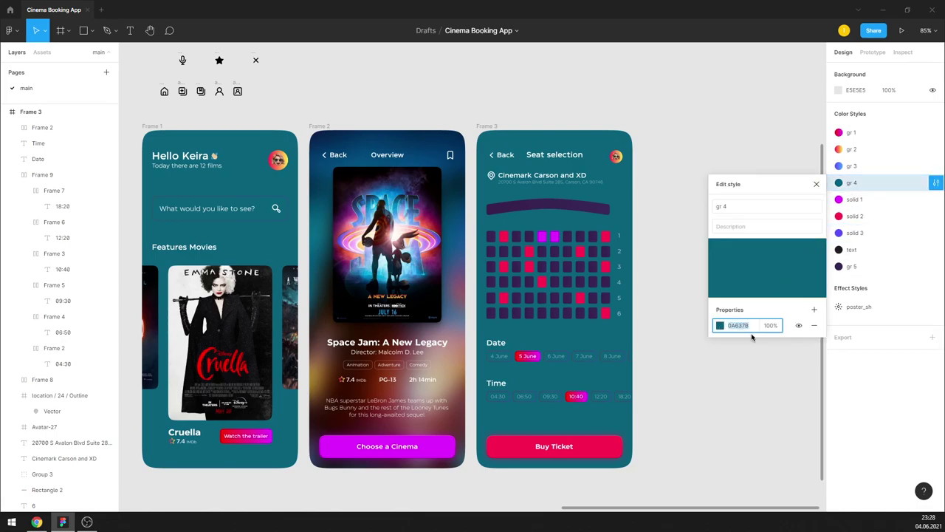
pyautogui.write('0A4F87')
pyautogui.press('Return')
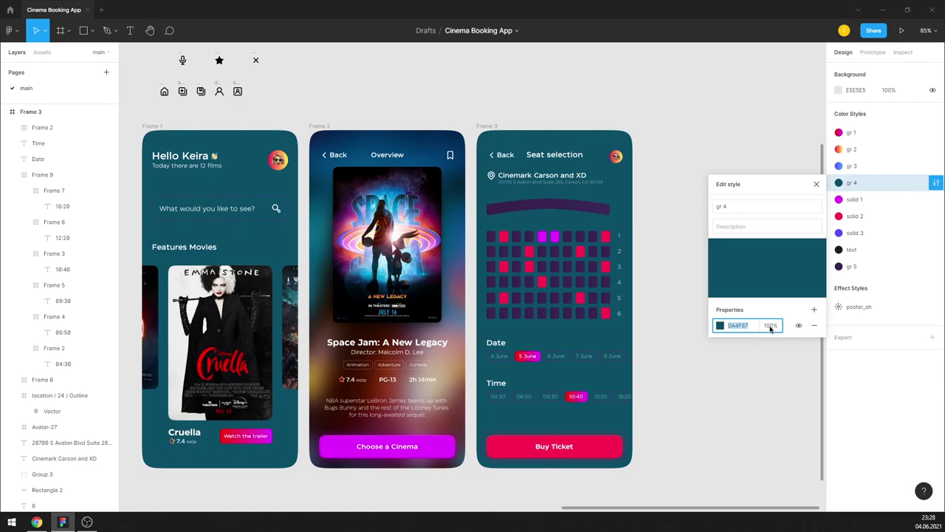
# Step: Darken gr 4 to near-black 121212 and close the style editor
pyautogui.click(726, 325)
pyautogui.moveTo(664, 395); pyautogui.dragTo(554, 379)
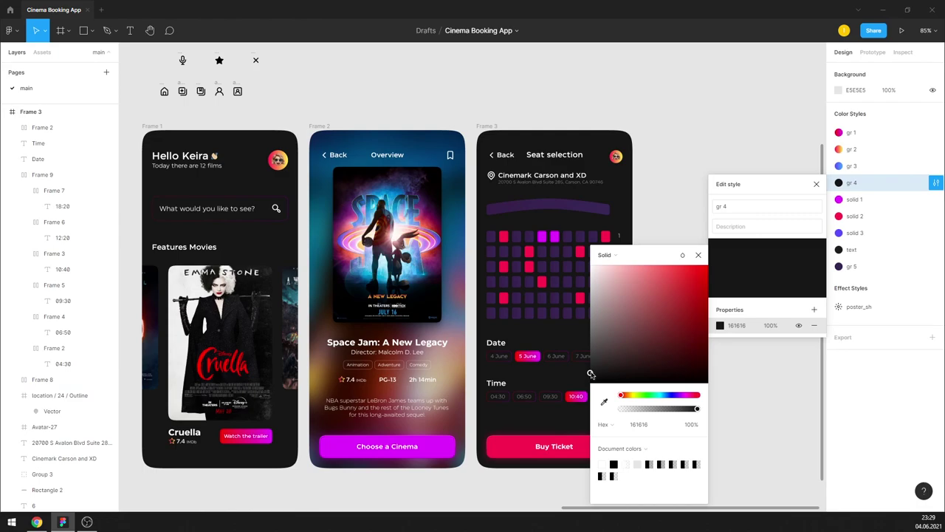
pyautogui.moveTo(591, 374); pyautogui.dragTo(571, 383)
pyautogui.click(698, 256)
pyautogui.click(816, 184)
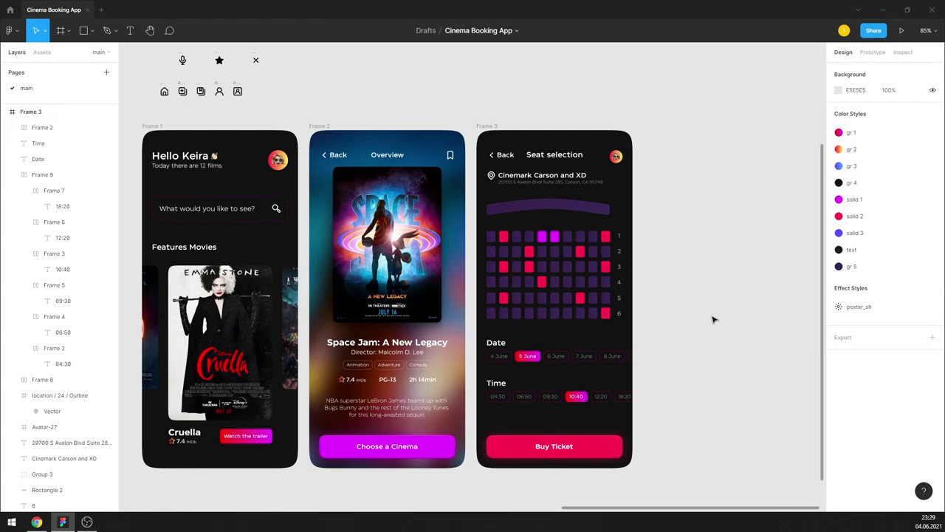
# Step: Set the search field outline's opacity to 100%
pyautogui.scroll(10, 295, 215)
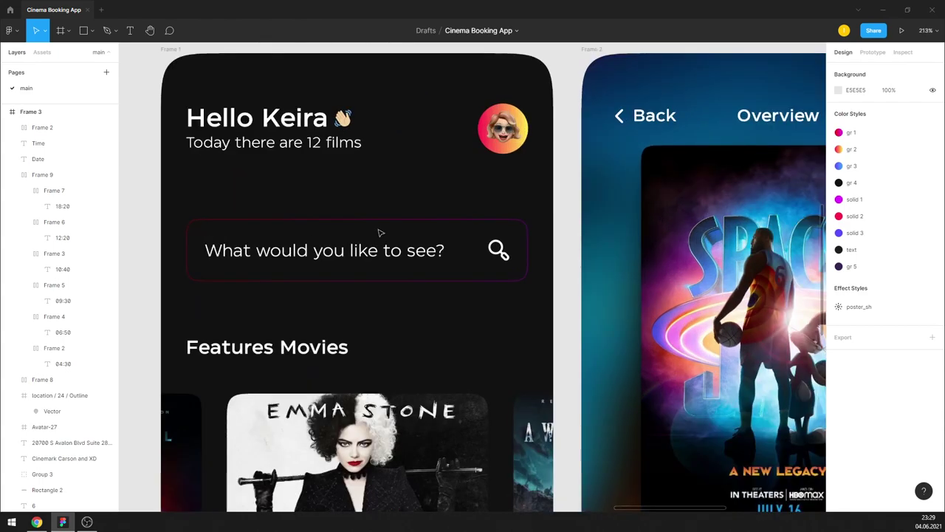
pyautogui.click(415, 228)
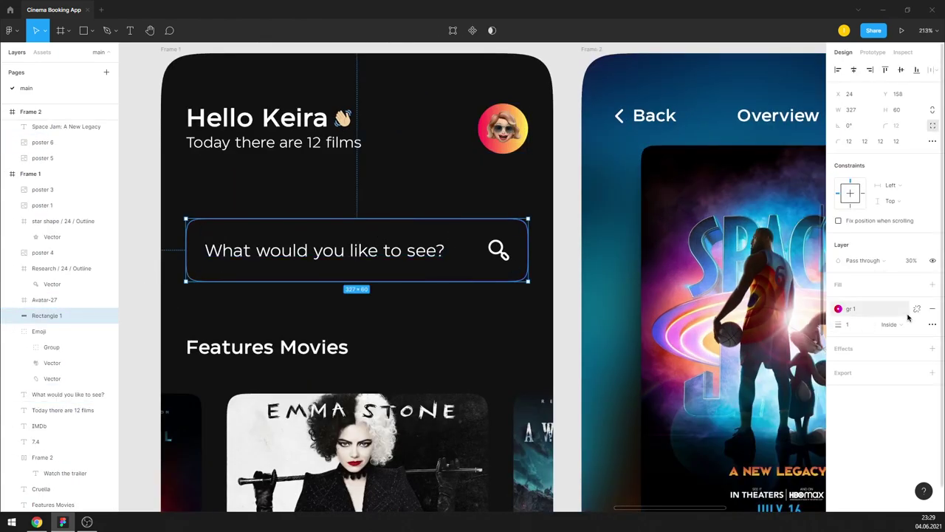
pyautogui.write('50')
pyautogui.press('Return')
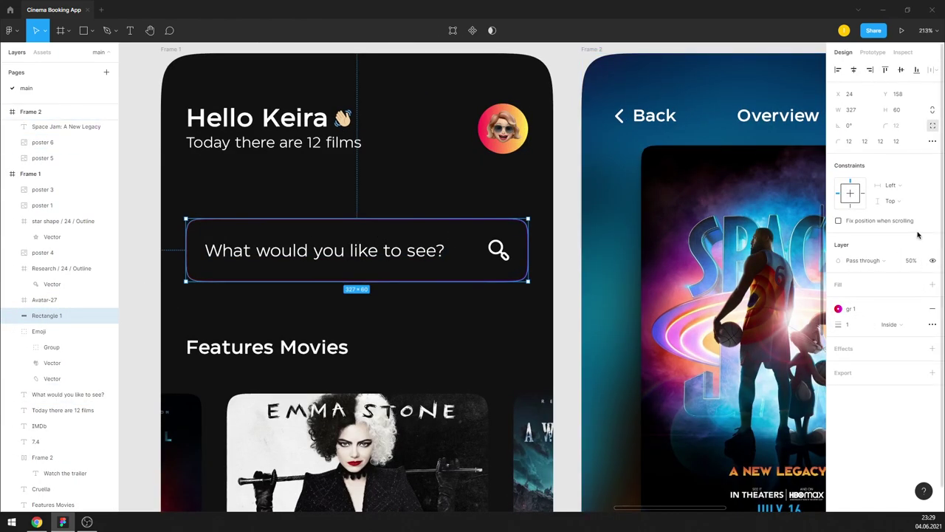
pyautogui.write('00')
pyautogui.press('Return')
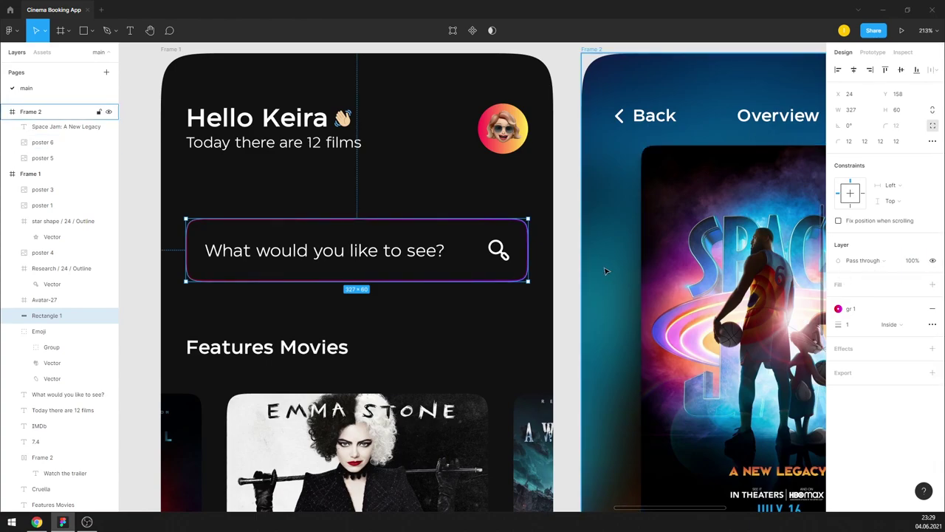
pyautogui.click(580, 262)
pyautogui.click(527, 276)
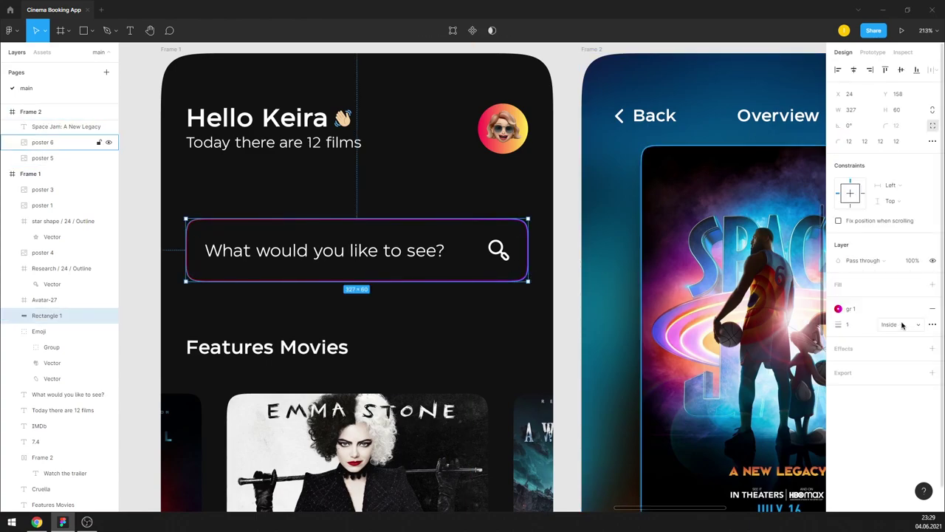
# Step: Duplicate the search outline and give the original a layer blur of 8
pyautogui.hotkey('ctrl', 'c')
pyautogui.hotkey('ctrl', 'v')
pyautogui.click(64, 332)
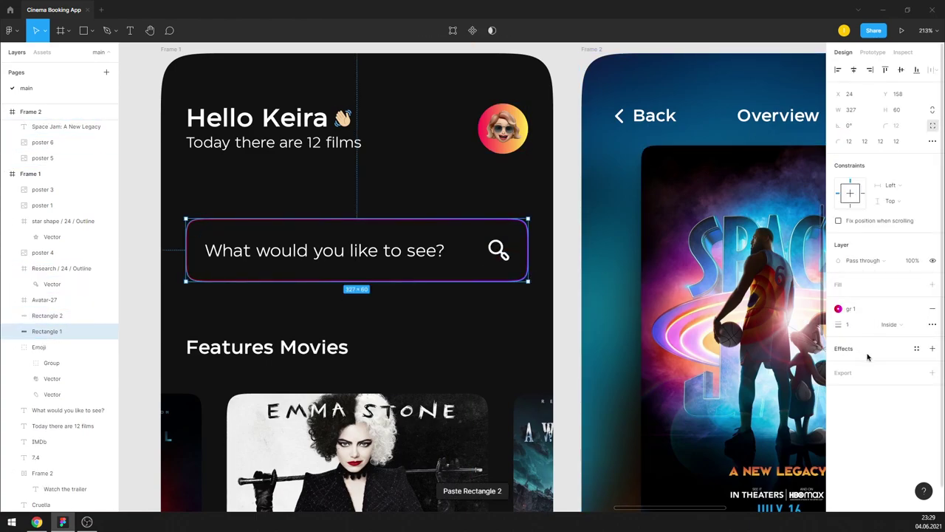
pyautogui.click(916, 347)
pyautogui.click(932, 347)
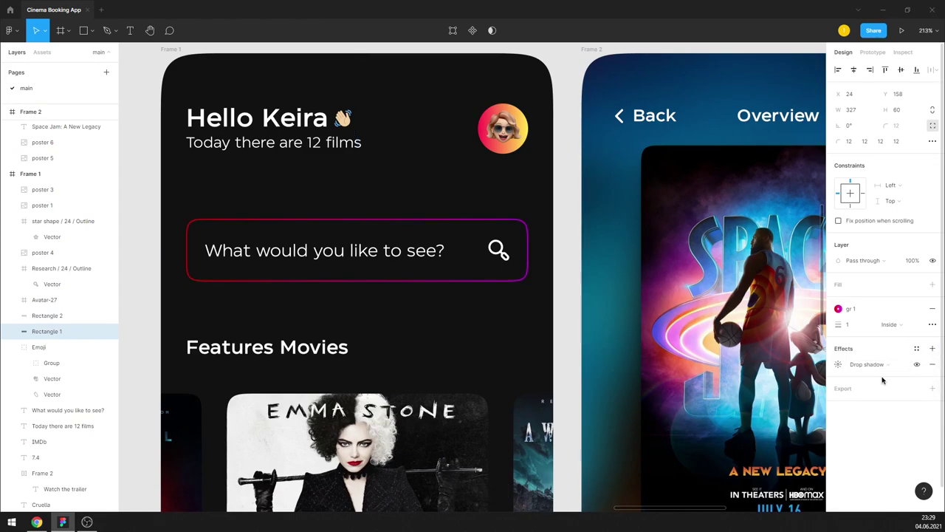
pyautogui.click(869, 364)
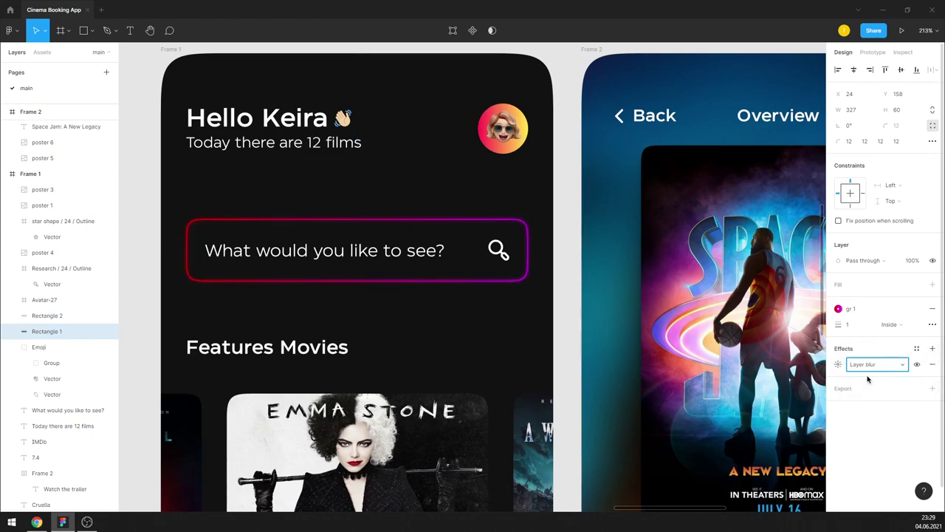
pyautogui.click(838, 364)
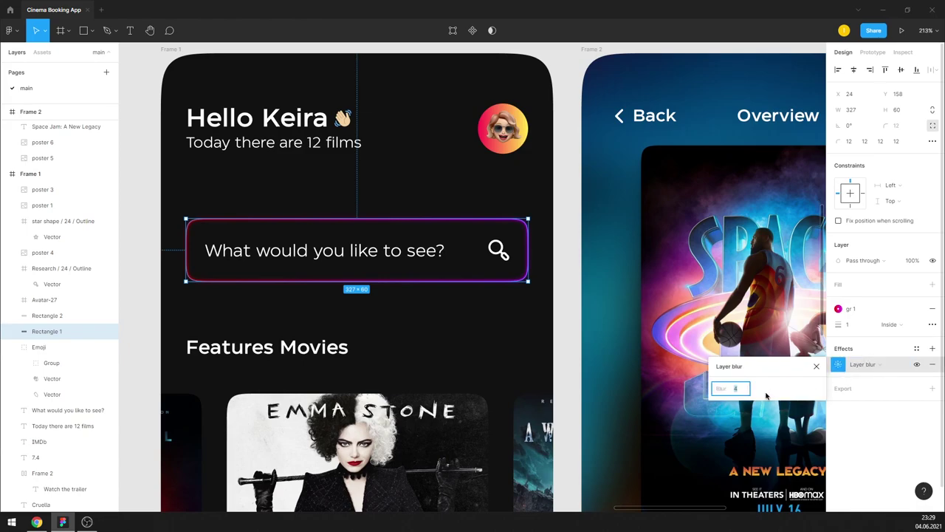
pyautogui.write('8')
pyautogui.press('Return')
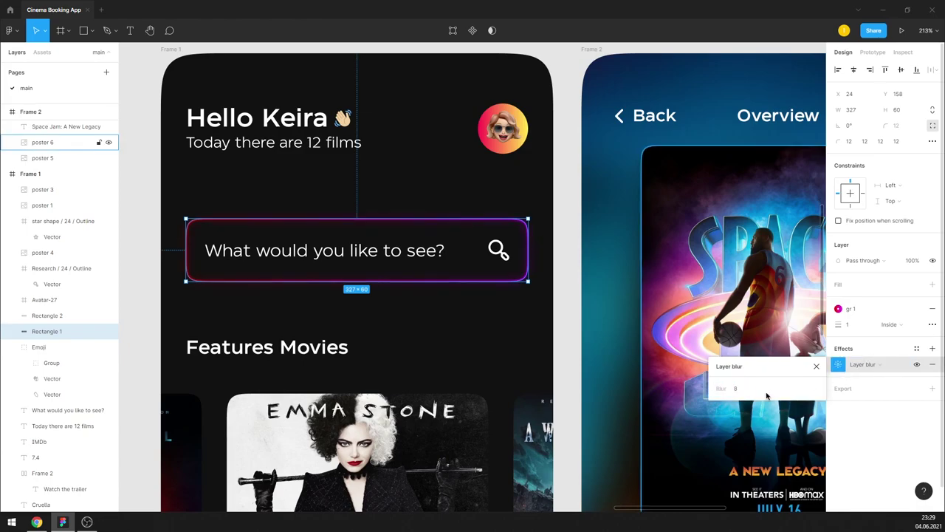
pyautogui.click(815, 367)
pyautogui.click(568, 312)
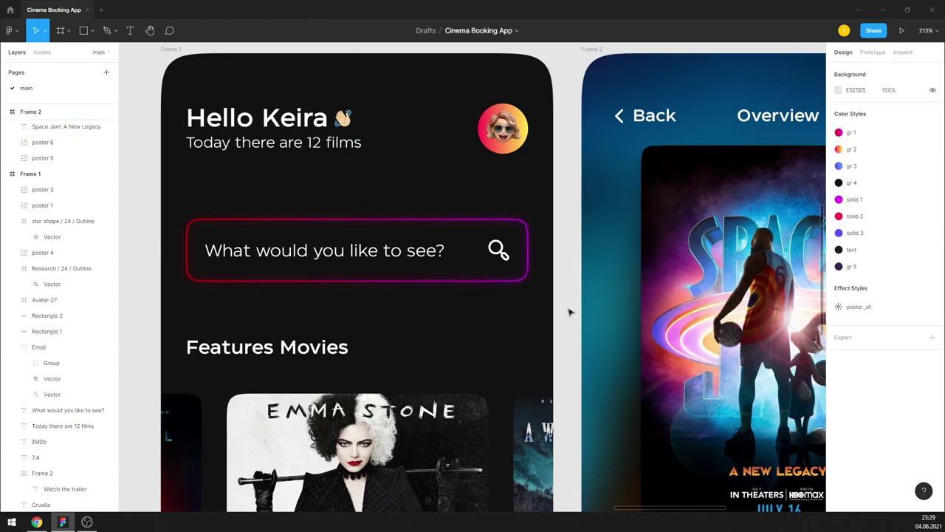
# Step: Apply the gr 1 style to the avatar's Base background layer
pyautogui.click(45, 300)
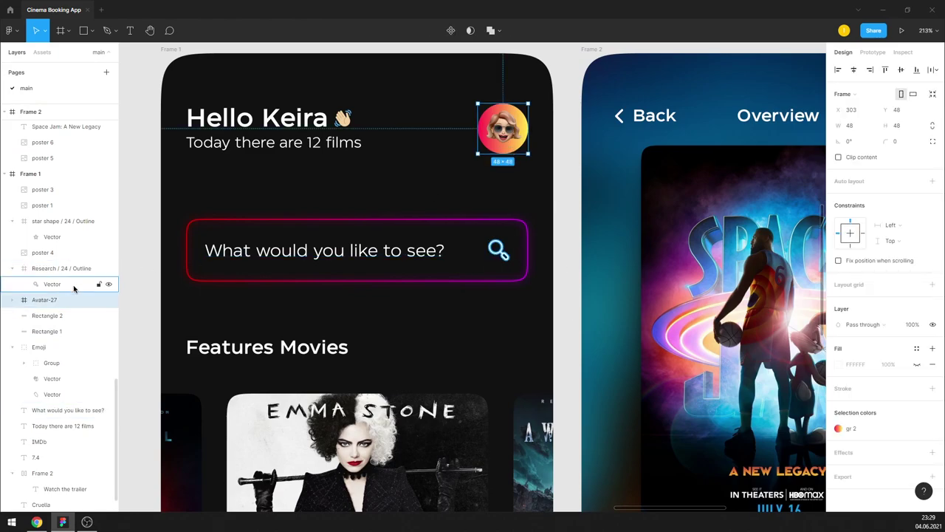
pyautogui.click(9, 299)
pyautogui.click(49, 331)
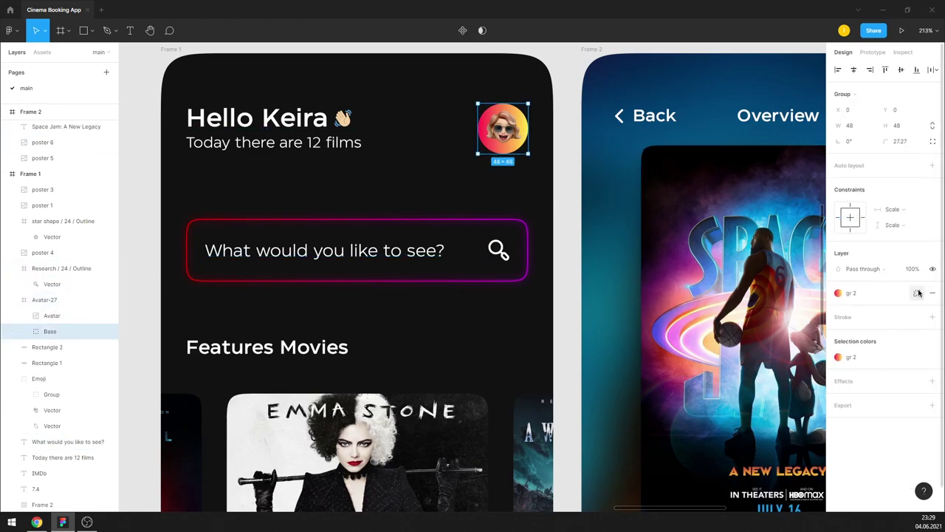
pyautogui.click(837, 309)
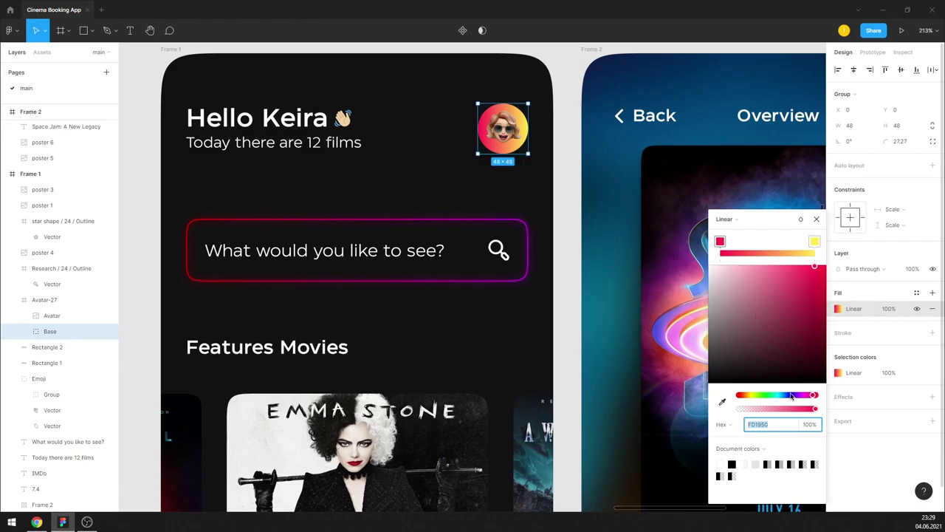
pyautogui.click(917, 292)
pyautogui.click(861, 355)
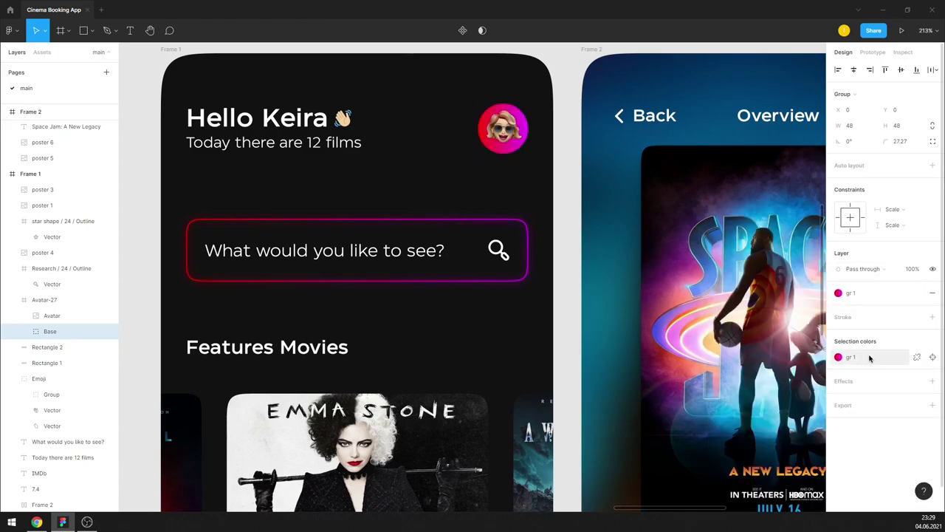
pyautogui.click(575, 254)
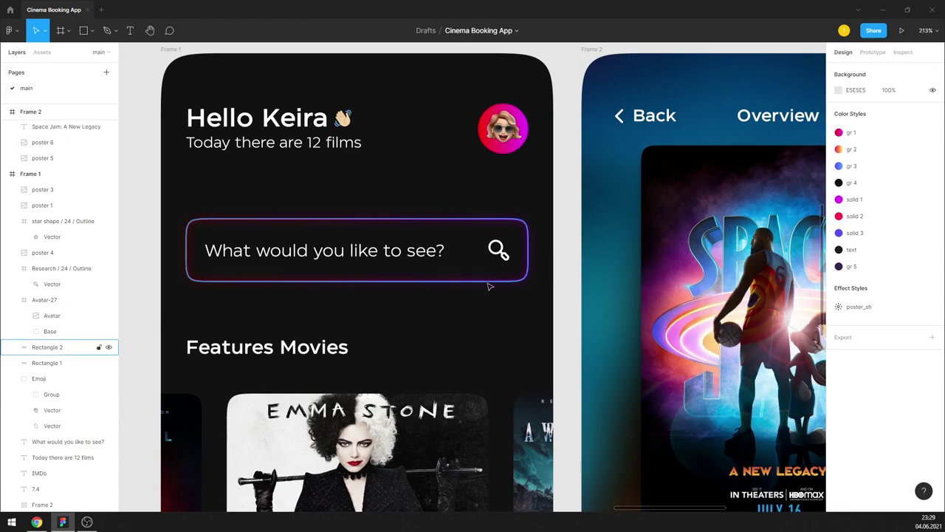
# Step: Apply the gr 1 gradient style to the Choose a Cinema button
pyautogui.keyDown('ctrl'); pyautogui.scroll(-3, 465, 282); pyautogui.keyUp('ctrl')
pyautogui.scroll(-5, 480, 277)
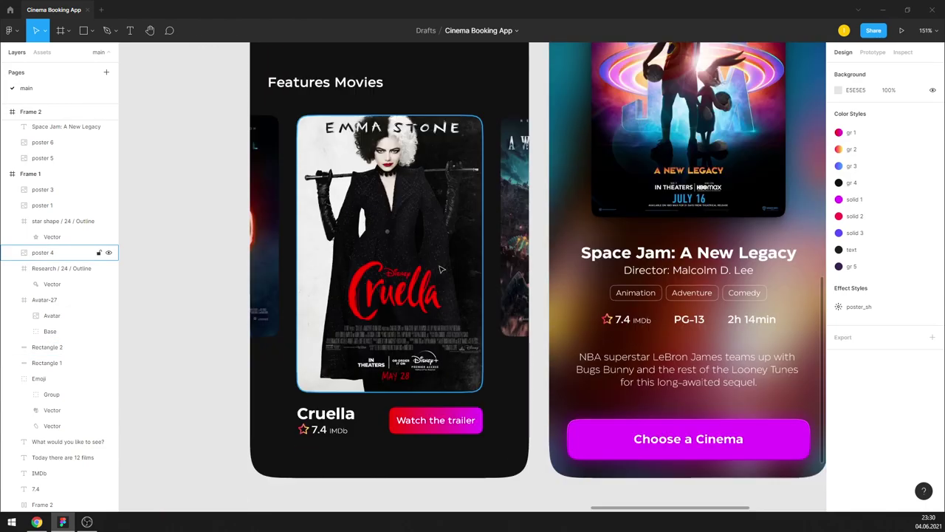
pyautogui.scroll(-1, 480, 277)
pyautogui.keyDown('ctrl'); pyautogui.scroll(3, 616, 390); pyautogui.keyUp('ctrl')
pyautogui.click(617, 389)
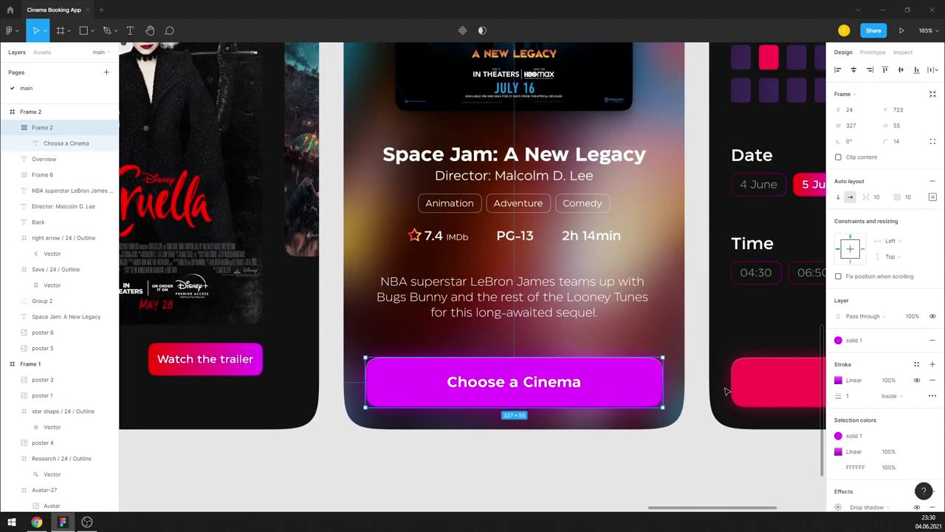
pyautogui.click(728, 391)
pyautogui.click(917, 340)
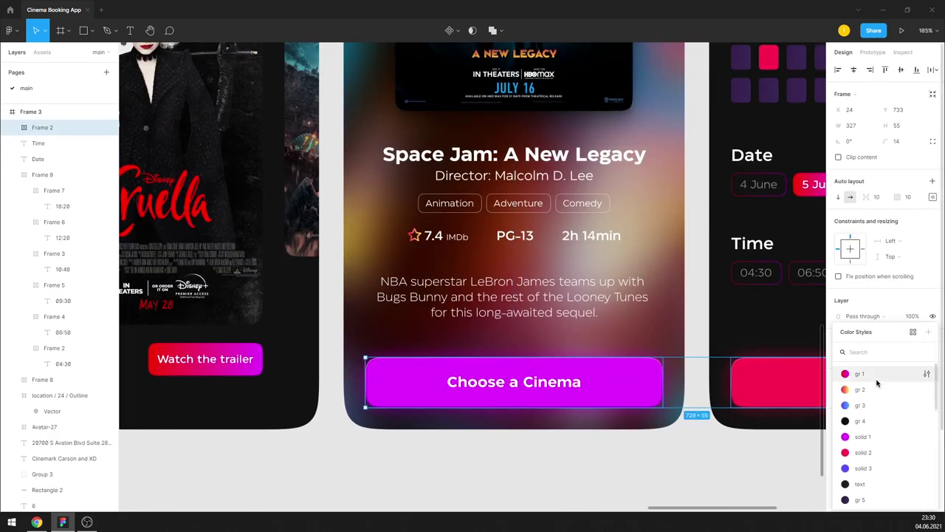
pyautogui.click(876, 370)
# Step: Remove the outline from the Buy Ticket button
pyautogui.scroll(-1, 908, 413)
pyautogui.scroll(-2, 929, 445)
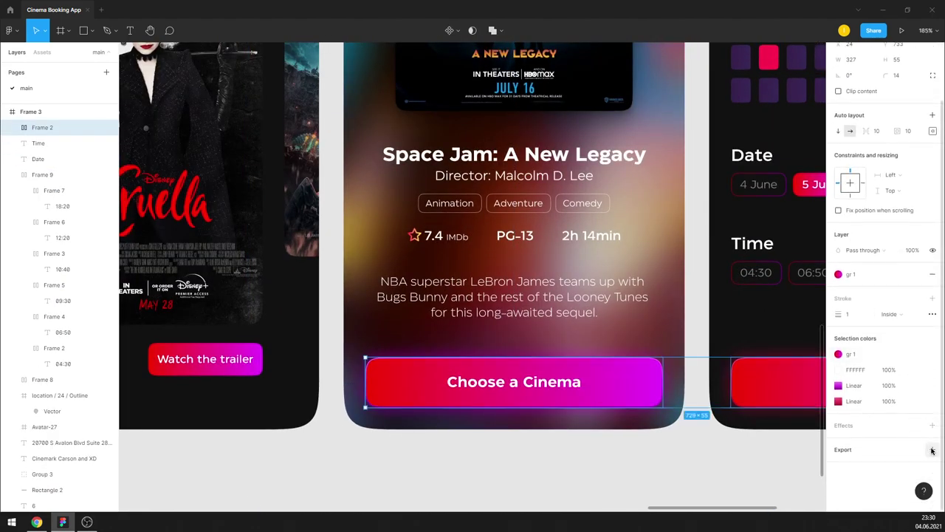
pyautogui.click(660, 452)
pyautogui.click(635, 391)
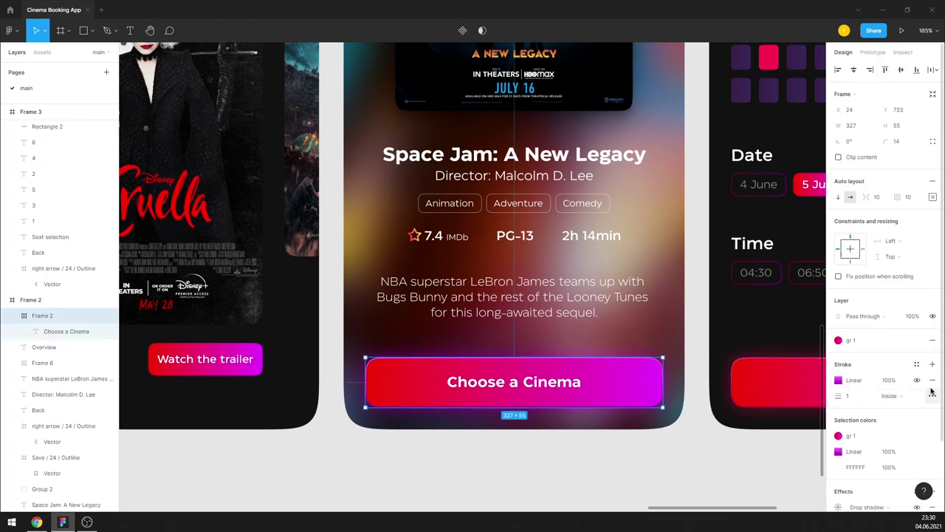
pyautogui.press('Tab')
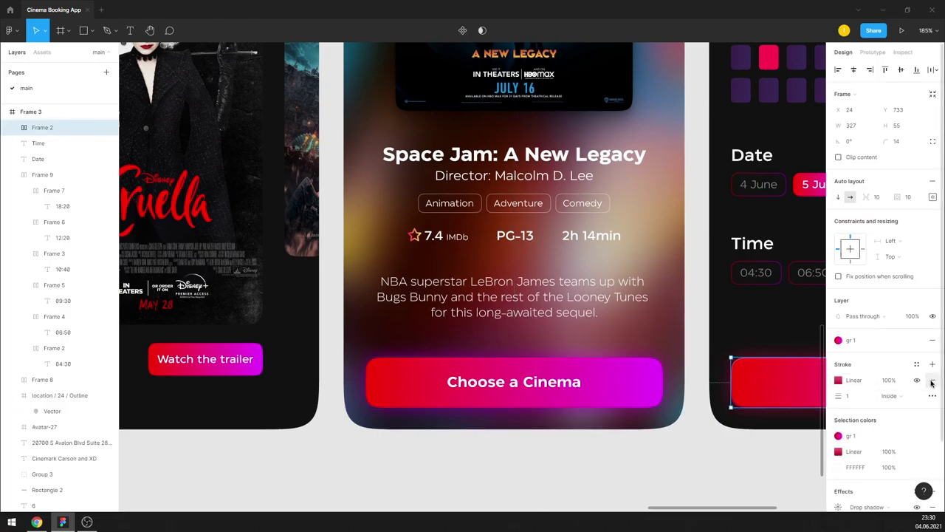
pyautogui.click(931, 383)
pyautogui.hotkey('shift', 'Tab')
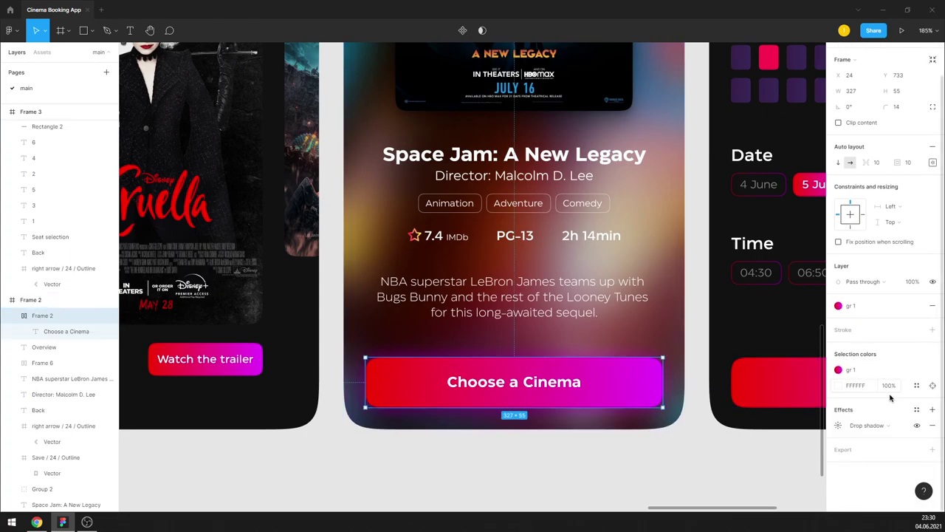
pyautogui.click(695, 413)
# Step: Duplicate the Choose a Cinema button and give the copy behind a layer blur of 10
pyautogui.click(639, 400)
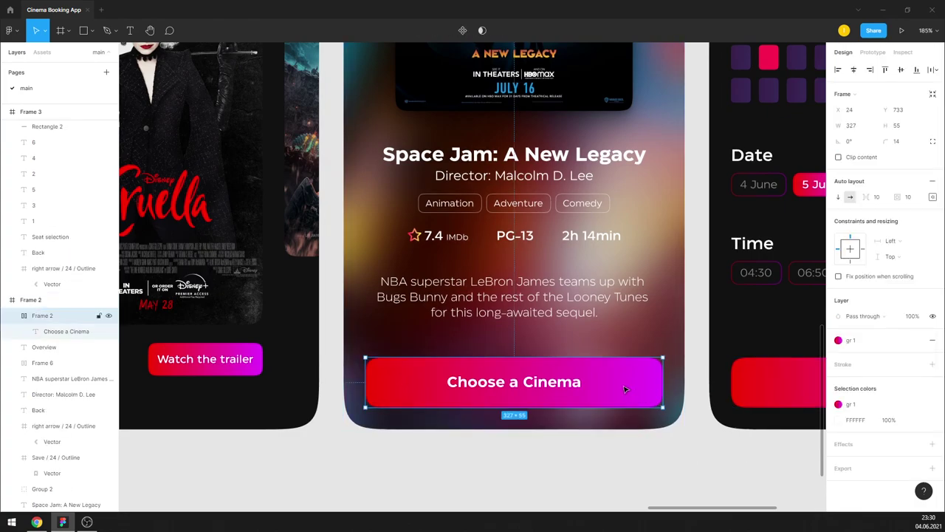
pyautogui.hotkey('ctrl', 'v')
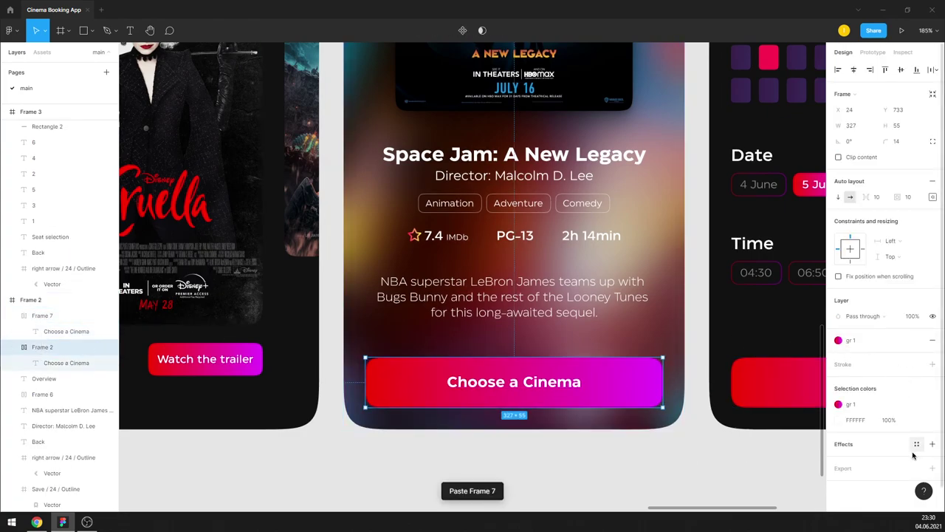
pyautogui.click(916, 444)
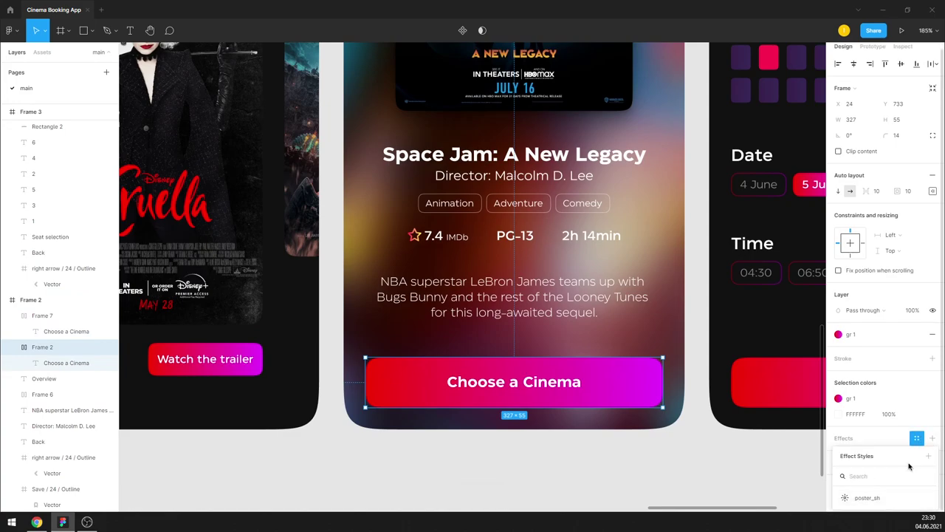
pyautogui.click(749, 468)
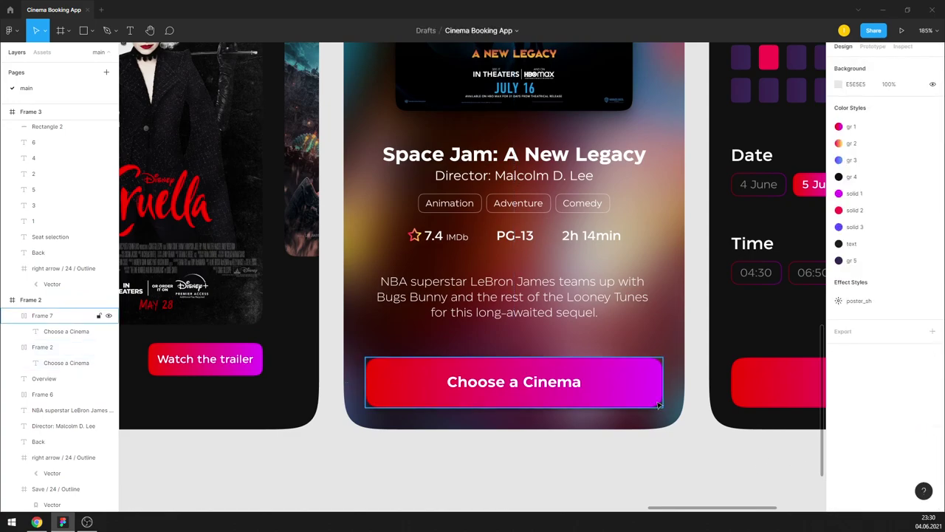
pyautogui.click(636, 395)
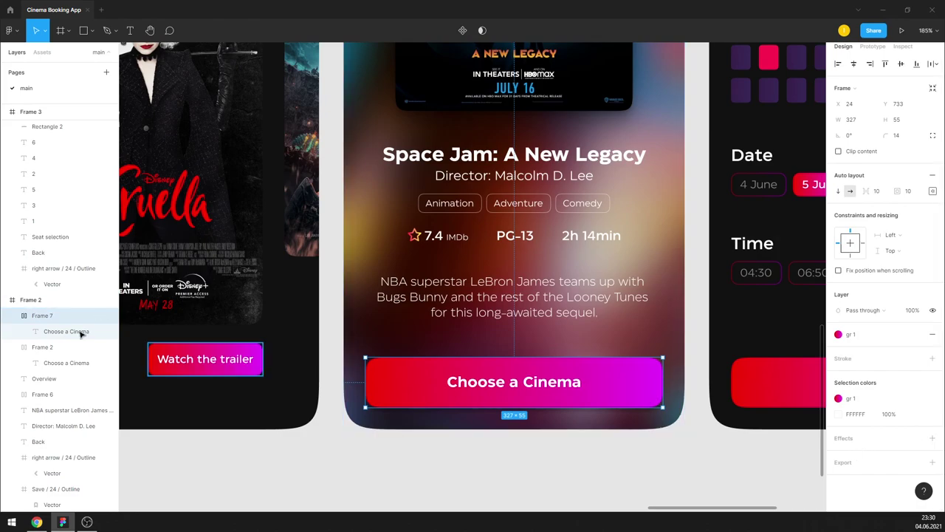
pyautogui.click(42, 347)
pyautogui.click(856, 453)
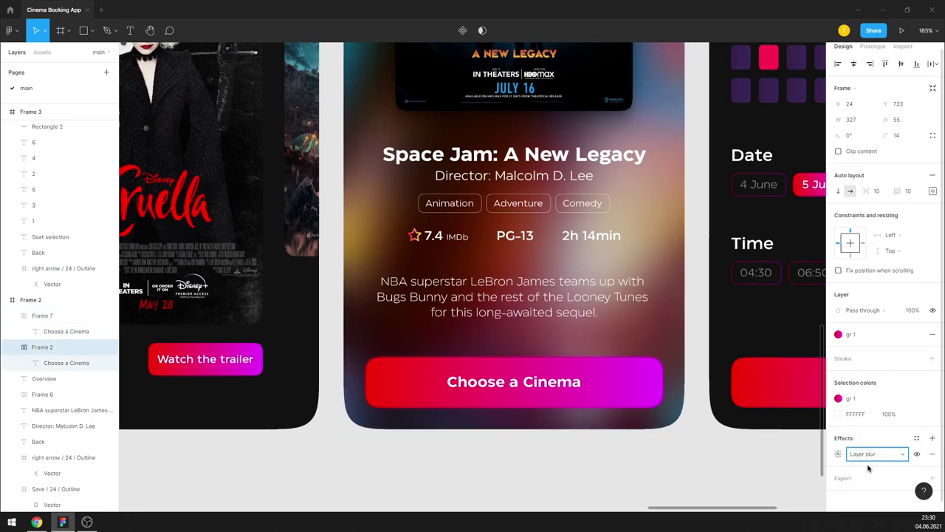
pyautogui.click(839, 455)
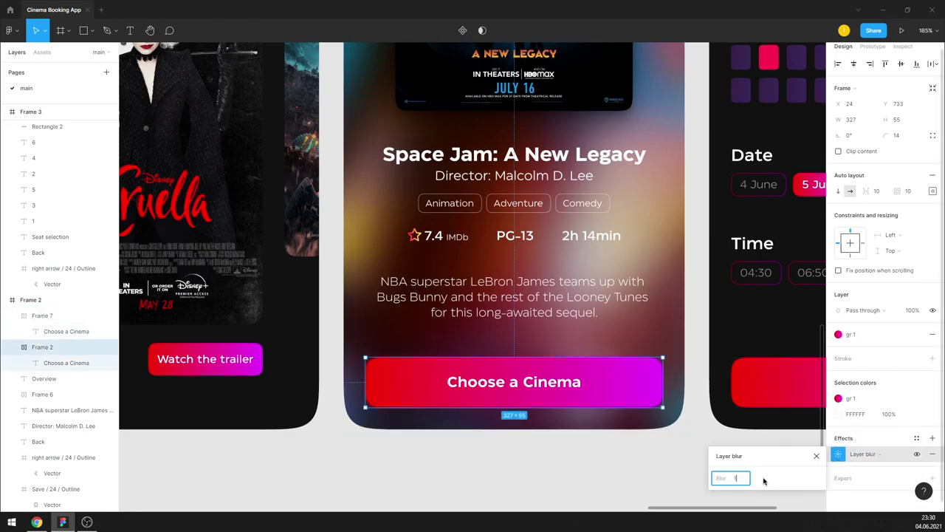
pyautogui.write('0')
pyautogui.press('Return')
pyautogui.click(320, 397)
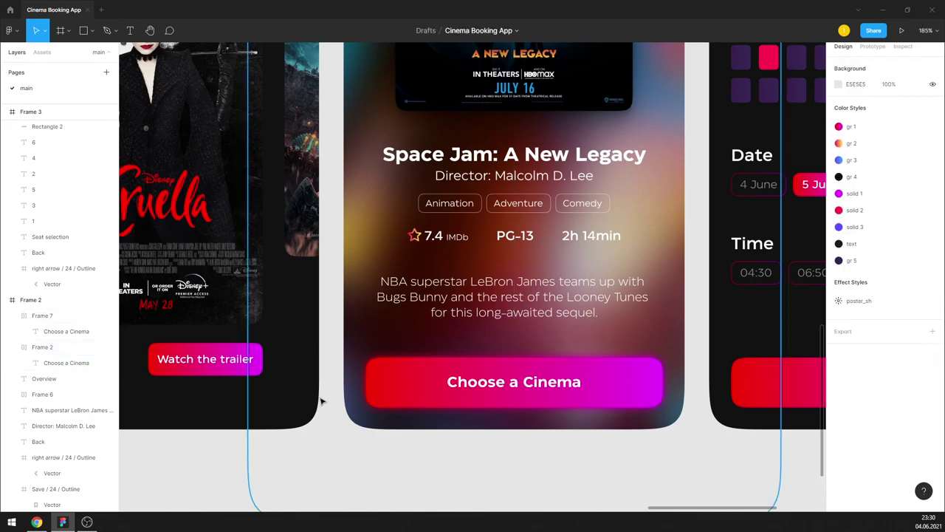
# Step: Duplicate the Buy Ticket button and add a layer blur to the copy behind
pyautogui.scroll(-3, 516, 421)
pyautogui.click(691, 388)
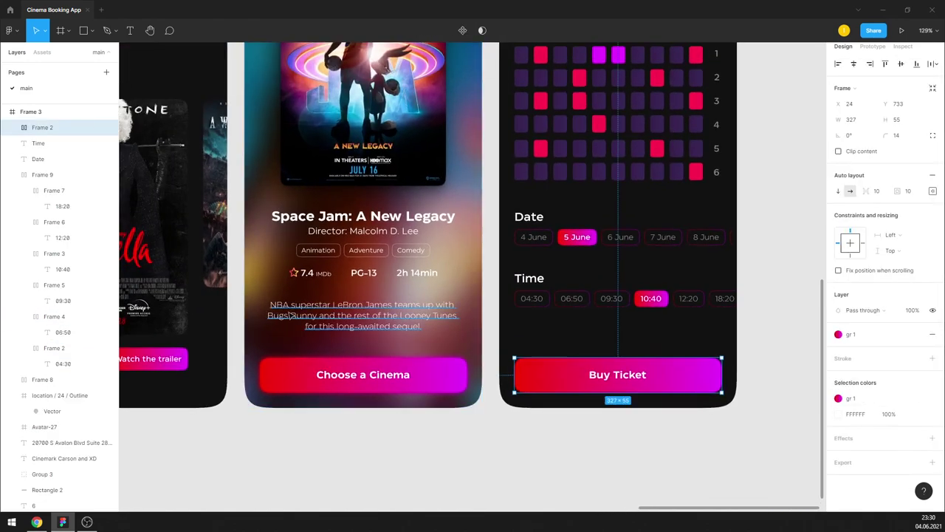
pyautogui.hotkey('ctrl', 'v')
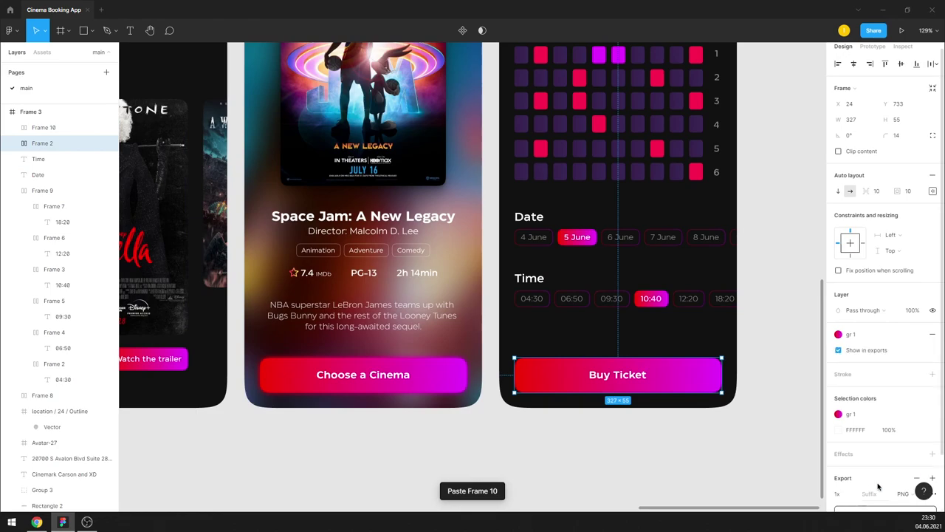
pyautogui.moveTo(916, 441)
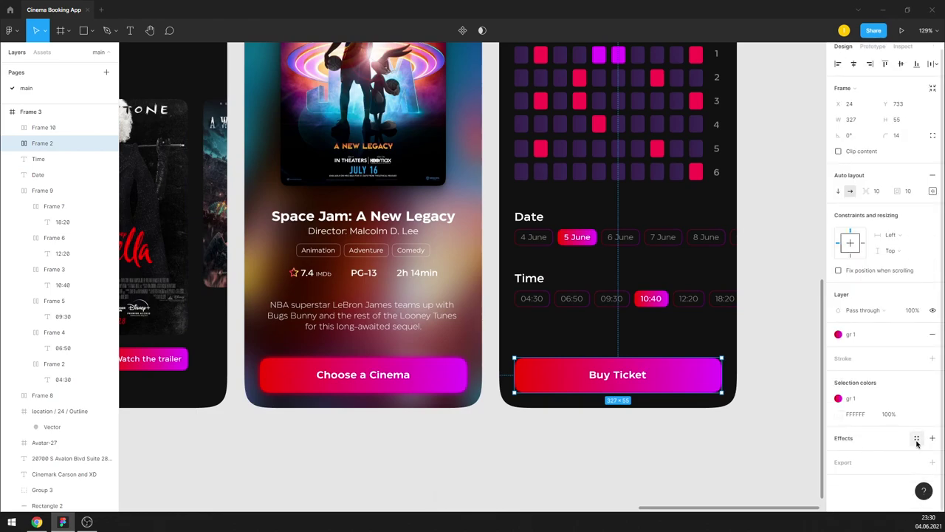
pyautogui.click(932, 438)
pyautogui.click(861, 453)
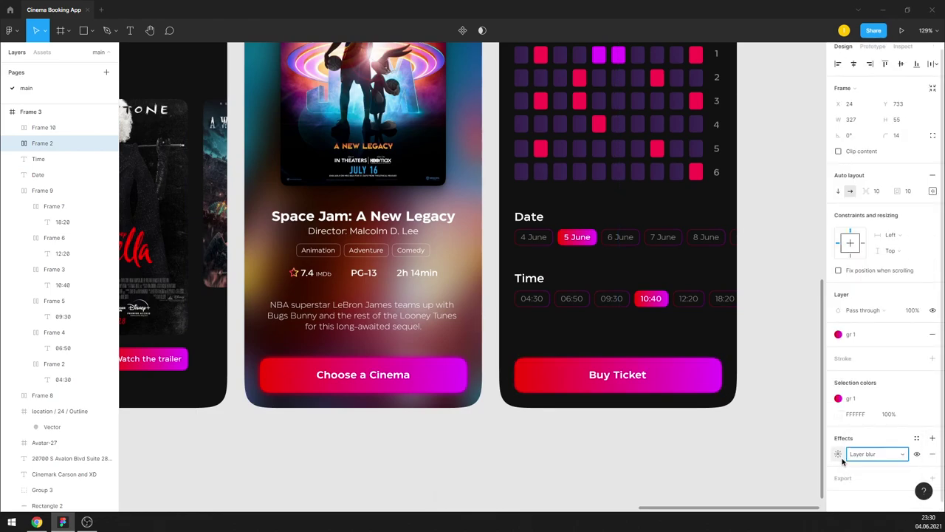
pyautogui.click(839, 454)
pyautogui.click(816, 455)
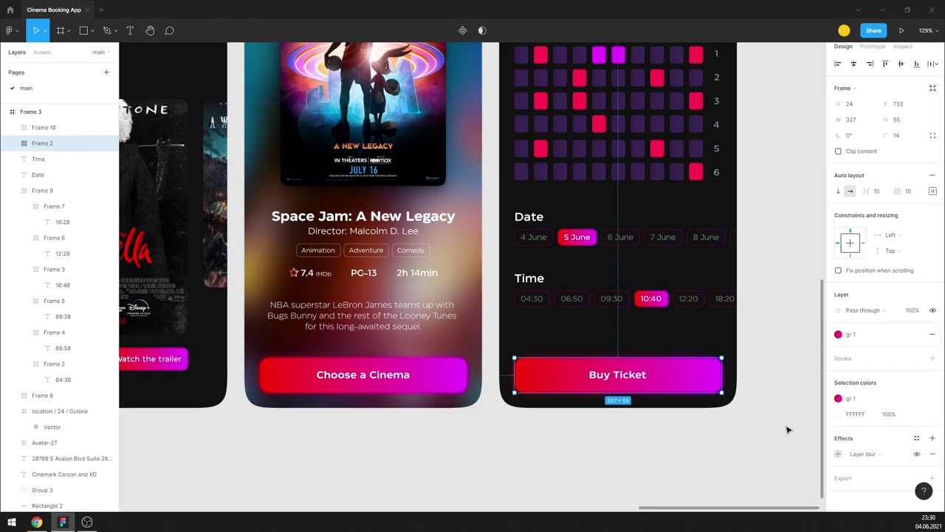
pyautogui.click(781, 425)
# Step: Select all time labels (04:30 to 18:20) and date labels (4 to 9 June) together
pyautogui.scroll(1, 789, 356)
pyautogui.keyDown('ctrl'); pyautogui.scroll(2, 783, 294); pyautogui.keyUp('ctrl')
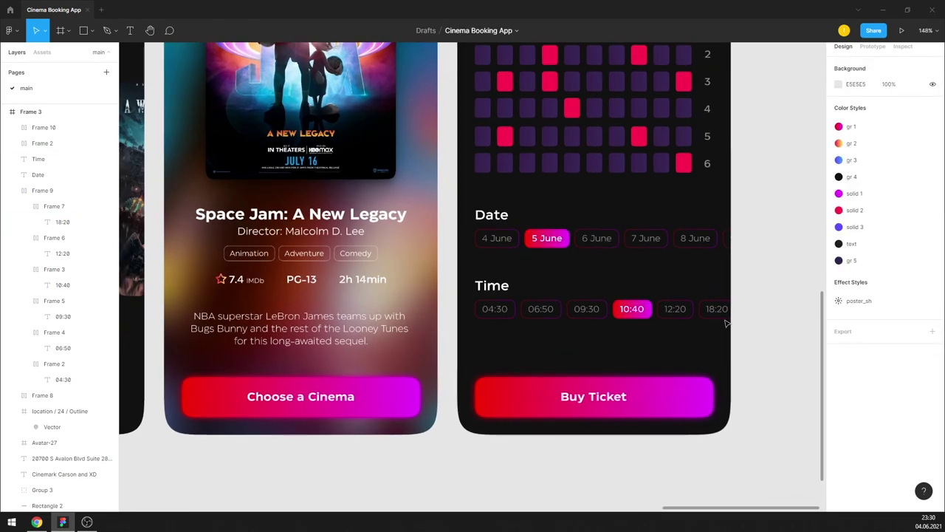
pyautogui.click(715, 308)
pyautogui.keyDown('shift'); pyautogui.click(675, 309); pyautogui.keyUp('shift')
pyautogui.keyDown('shift'); pyautogui.click(631, 308); pyautogui.keyUp('shift')
pyautogui.keyDown('shift'); pyautogui.click(587, 308); pyautogui.keyUp('shift')
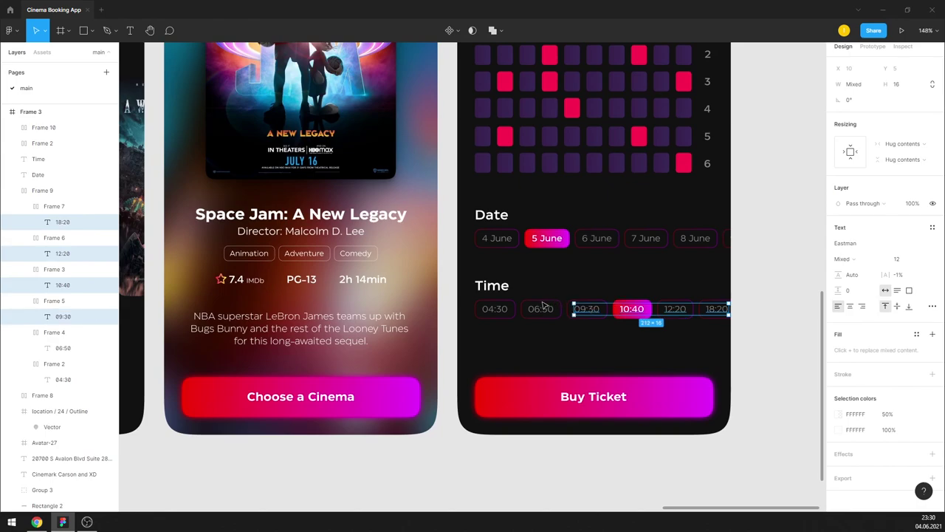
pyautogui.keyDown('shift'); pyautogui.click(541, 308); pyautogui.keyUp('shift')
pyautogui.keyDown('shift'); pyautogui.click(495, 309); pyautogui.keyUp('shift')
pyautogui.keyDown('shift'); pyautogui.click(496, 237); pyautogui.keyUp('shift')
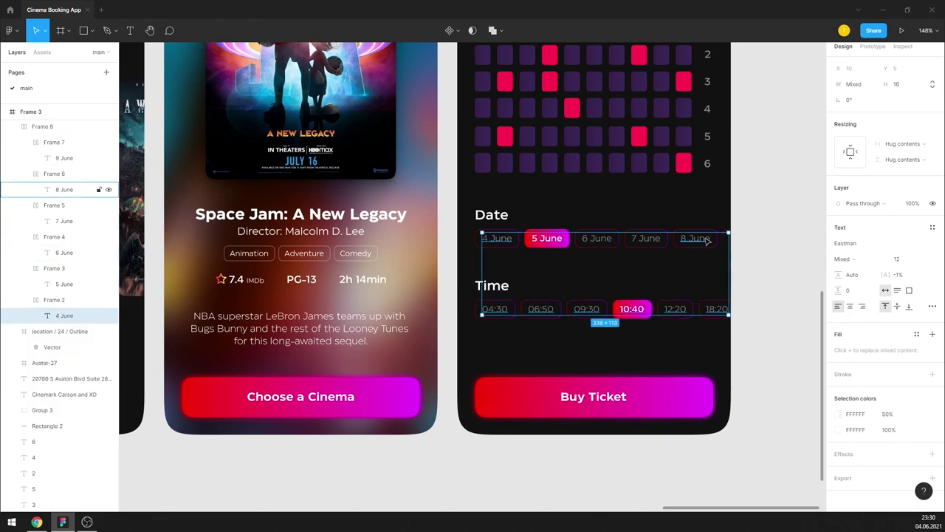
pyautogui.keyDown('shift'); pyautogui.click(695, 238); pyautogui.keyUp('shift')
pyautogui.keyDown('shift'); pyautogui.click(645, 237); pyautogui.keyUp('shift')
pyautogui.keyDown('shift'); pyautogui.click(600, 242); pyautogui.keyUp('shift')
pyautogui.keyDown('shift'); pyautogui.click(553, 239); pyautogui.keyUp('shift')
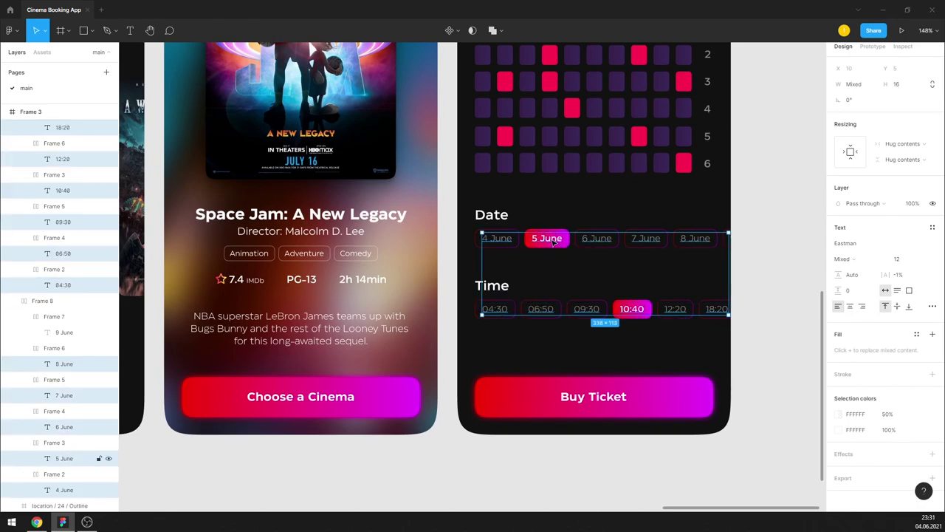
pyautogui.keyDown('shift'); pyautogui.click(64, 333); pyautogui.keyUp('shift')
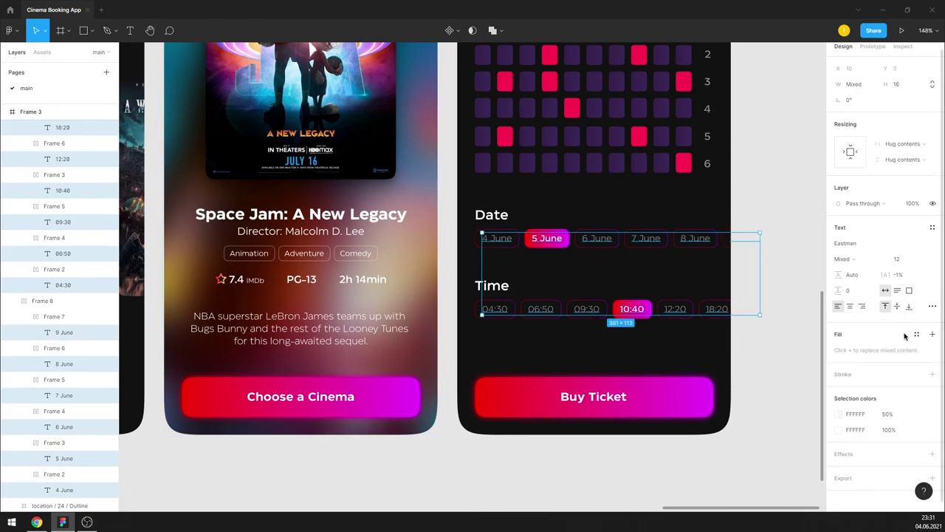
# Step: Set the selected date and time labels' font size to 17
pyautogui.click(908, 262)
pyautogui.press('Up')
pyautogui.press('Up')
pyautogui.press('Up')
pyautogui.press('Up')
pyautogui.press('Up')
pyautogui.press('Up')
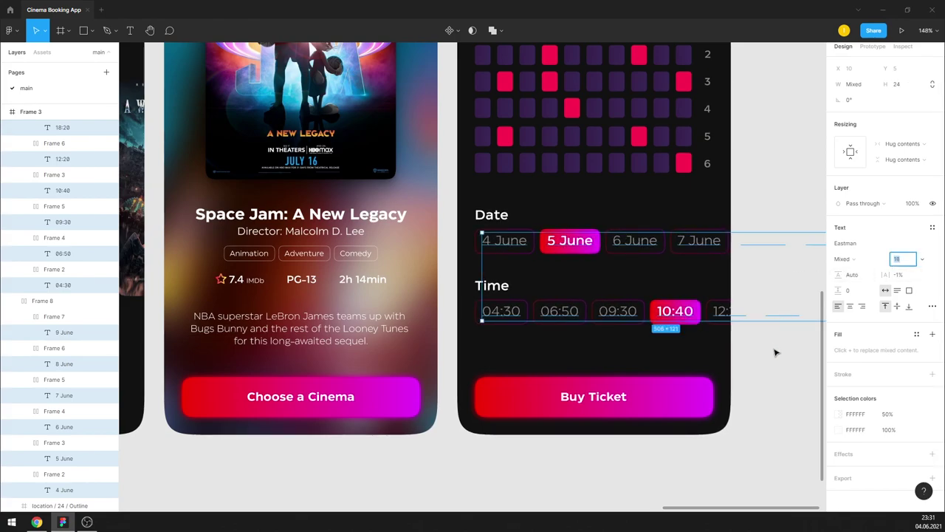
pyautogui.press('Down')
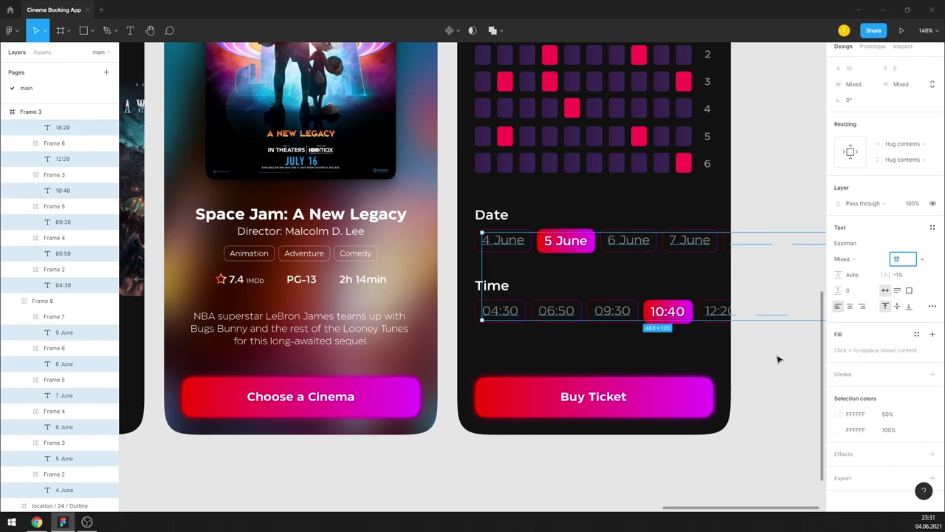
# Step: Change the Buy Ticket button label to read 'Buy a ticket for $25'
pyautogui.click(777, 359)
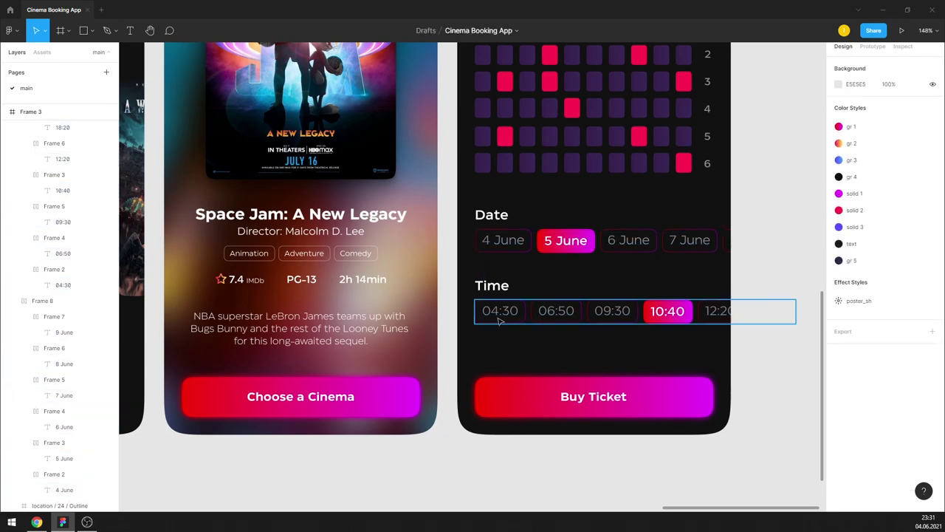
pyautogui.click(573, 325)
pyautogui.press('Escape')
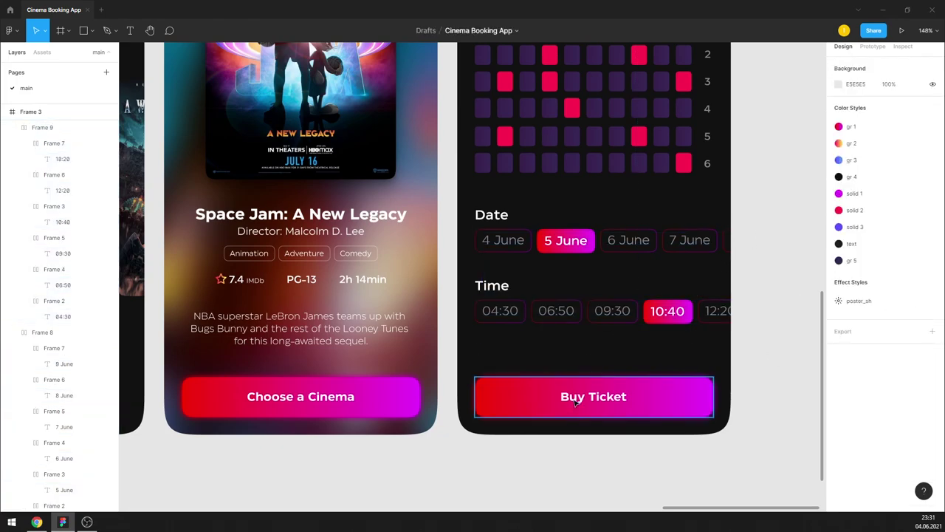
pyautogui.doubleClick(576, 402)
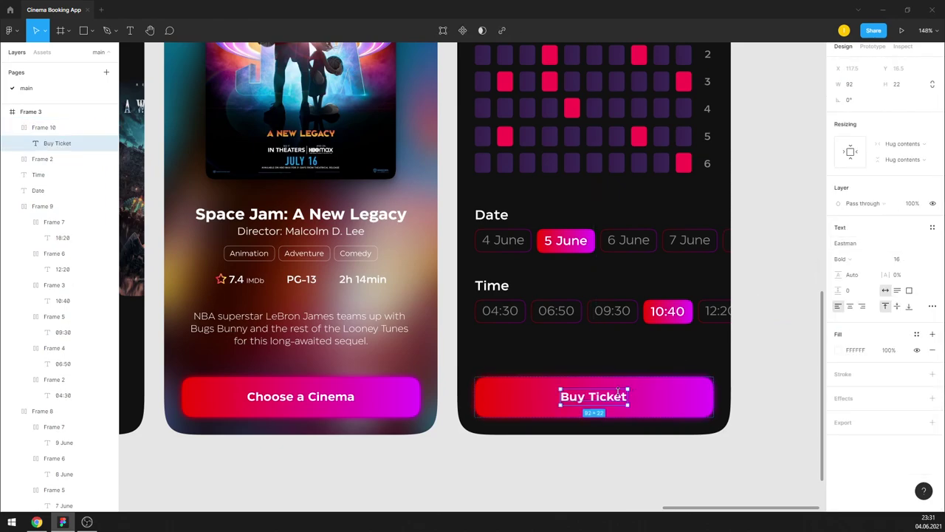
pyautogui.write('Buy a ticket for $ 25')
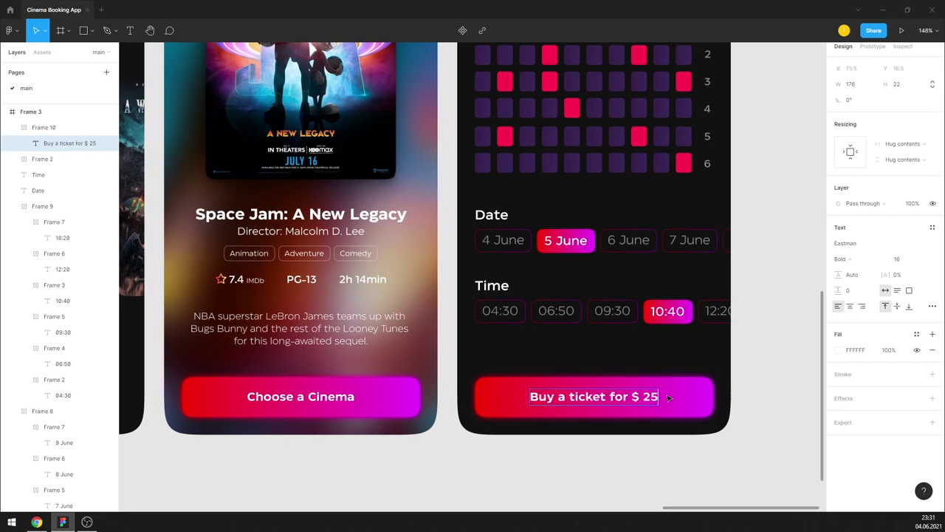
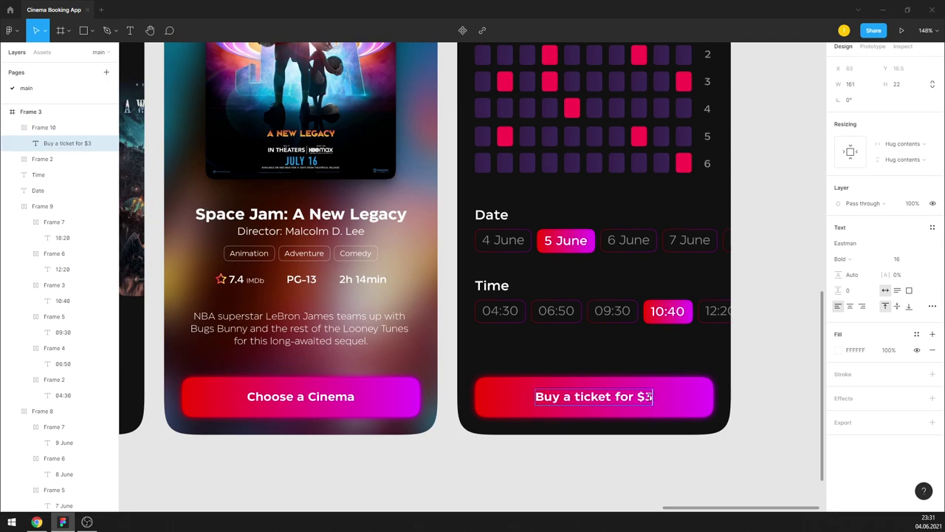
# Step: Finish the button text so it reads 'Buy a ticket for $32.75'
pyautogui.write('2.75')
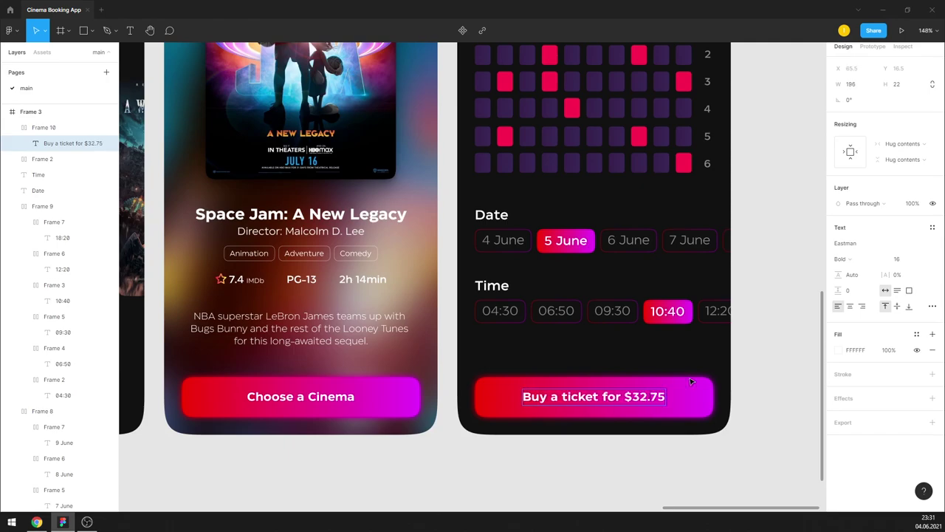
pyautogui.click(756, 350)
pyautogui.scroll(-5, 619, 302)
pyautogui.scroll(3, 559, 336)
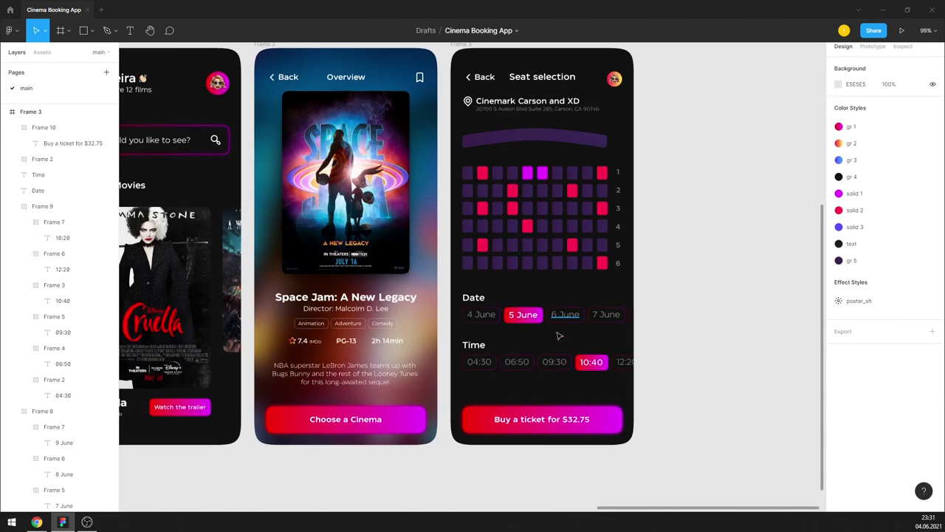
# Step: Move the Time row down about 13 px and the Date row about 20 px
pyautogui.click(475, 298)
pyautogui.click(474, 345)
pyautogui.click(567, 386)
pyautogui.moveTo(599, 369); pyautogui.dragTo(599, 380)
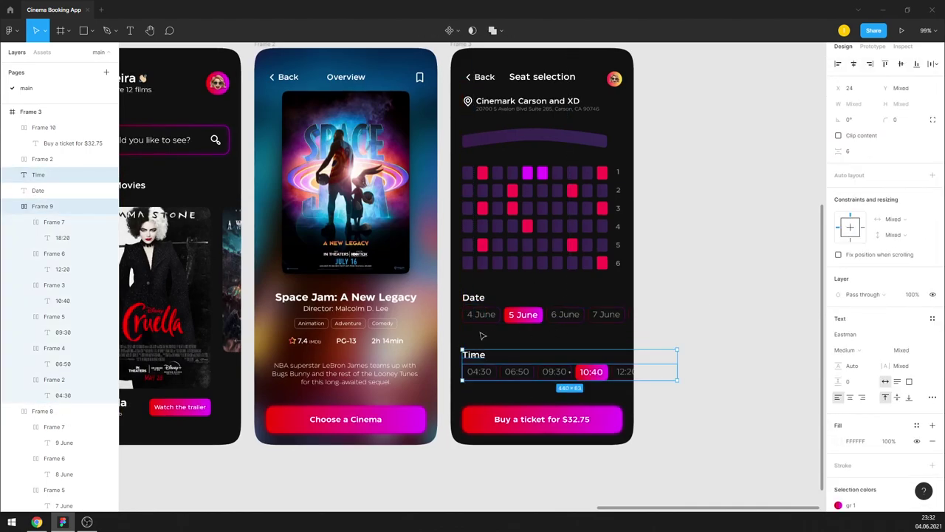
pyautogui.click(606, 309)
pyautogui.moveTo(606, 309); pyautogui.dragTo(606, 324)
pyautogui.click(664, 211)
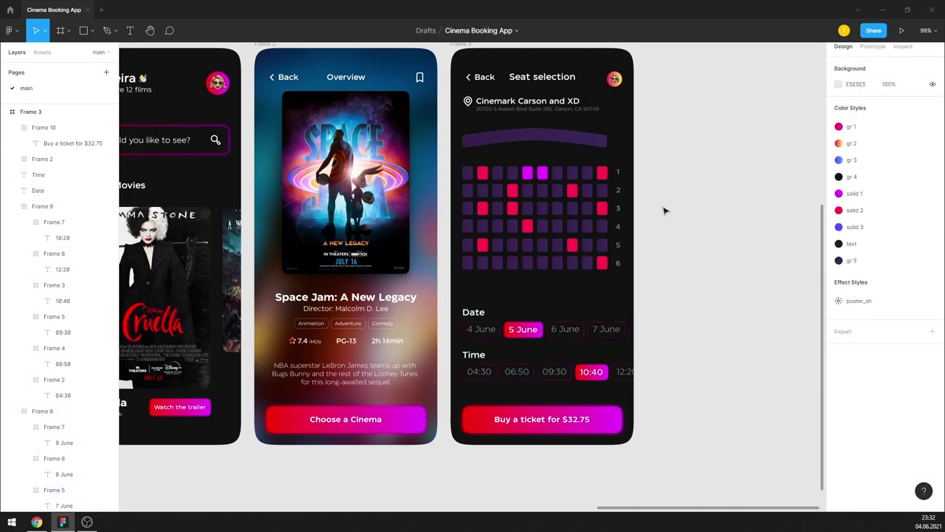
# Step: Apply the gr 1 gradient style to the two chosen seats in row 1
pyautogui.keyDown('ctrl'); pyautogui.scroll(3, 595, 149); pyautogui.keyUp('ctrl')
pyautogui.keyDown('ctrl'); pyautogui.click(528, 182); pyautogui.keyUp('ctrl')
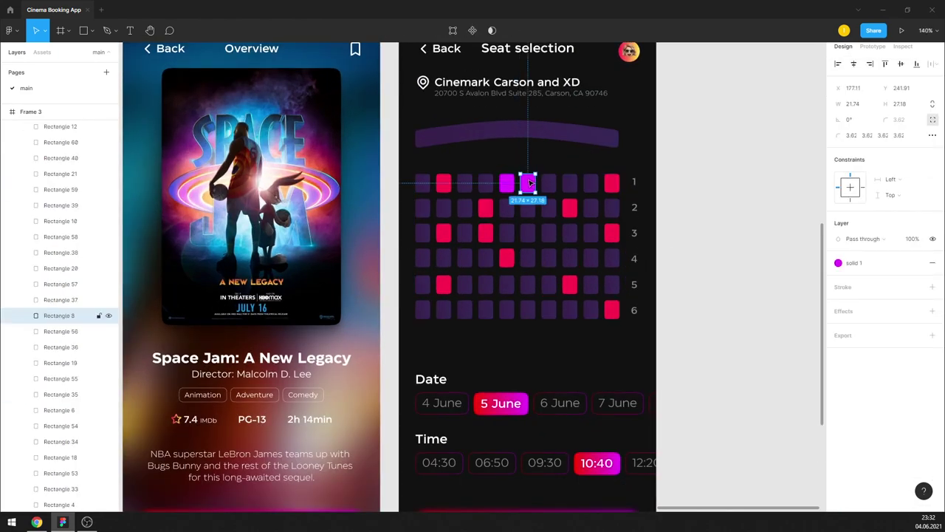
pyautogui.click(917, 303)
pyautogui.click(867, 363)
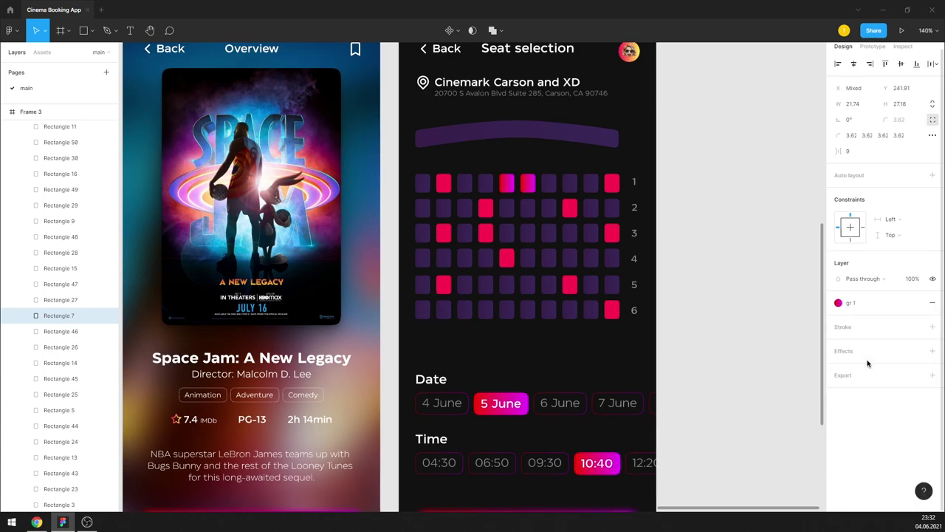
pyautogui.click(685, 247)
# Step: Ungroup the seat grid group into individual seats
pyautogui.keyDown('ctrl'); pyautogui.scroll(3, 517, 181); pyautogui.keyUp('ctrl')
pyautogui.keyDown('ctrl'); pyautogui.scroll(3, 489, 183); pyautogui.keyUp('ctrl')
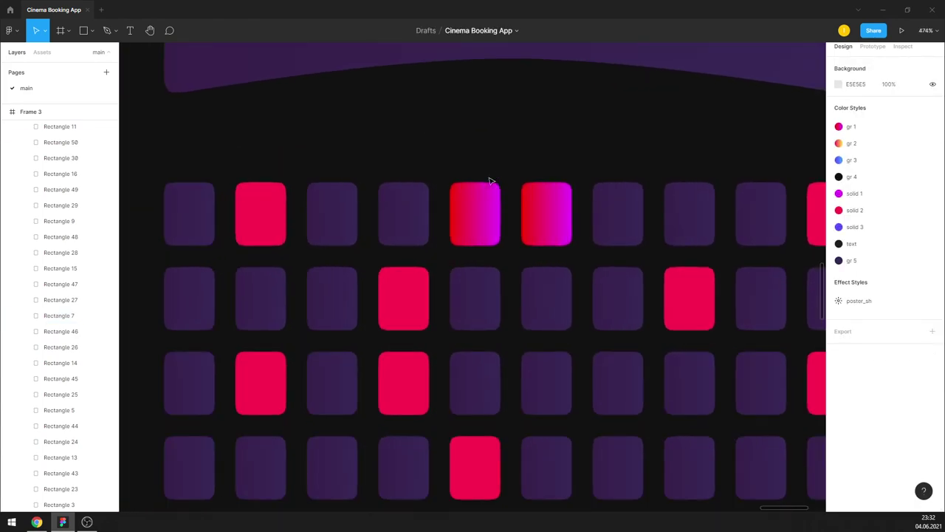
pyautogui.click(479, 200)
pyautogui.click(498, 152)
pyautogui.keyDown('ctrl'); pyautogui.scroll(-3, 497, 152); pyautogui.keyUp('ctrl')
pyautogui.click(490, 202)
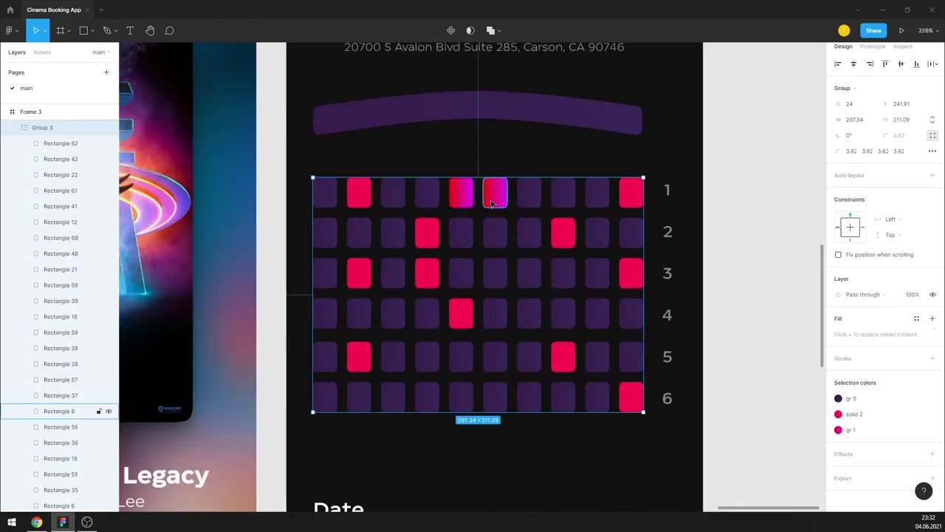
pyautogui.rightClick(490, 202)
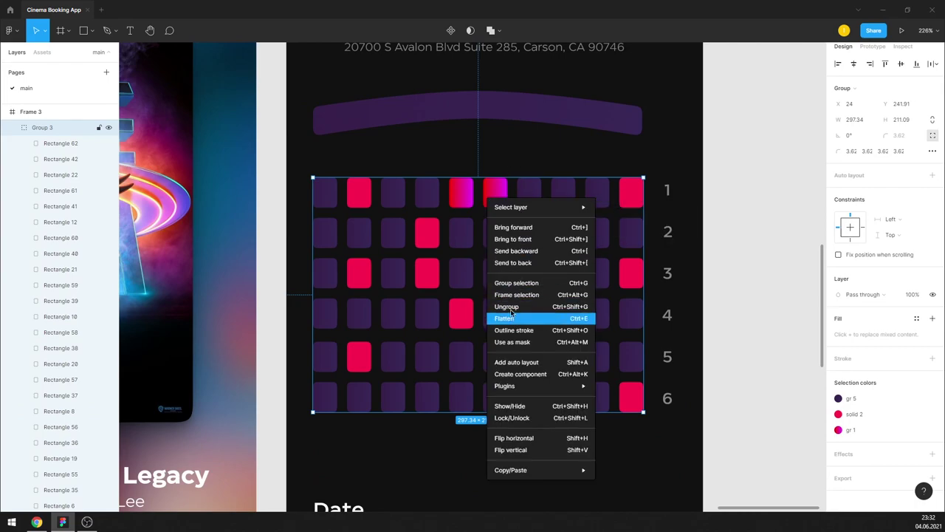
pyautogui.click(508, 306)
# Step: Paste copies of the two gradient seats and place them beneath the originals in Layers
pyautogui.click(460, 191)
pyautogui.keyDown('ctrl'); pyautogui.scroll(3, 479, 172); pyautogui.keyUp('ctrl')
pyautogui.keyDown('shift'); pyautogui.click(512, 209); pyautogui.keyUp('shift')
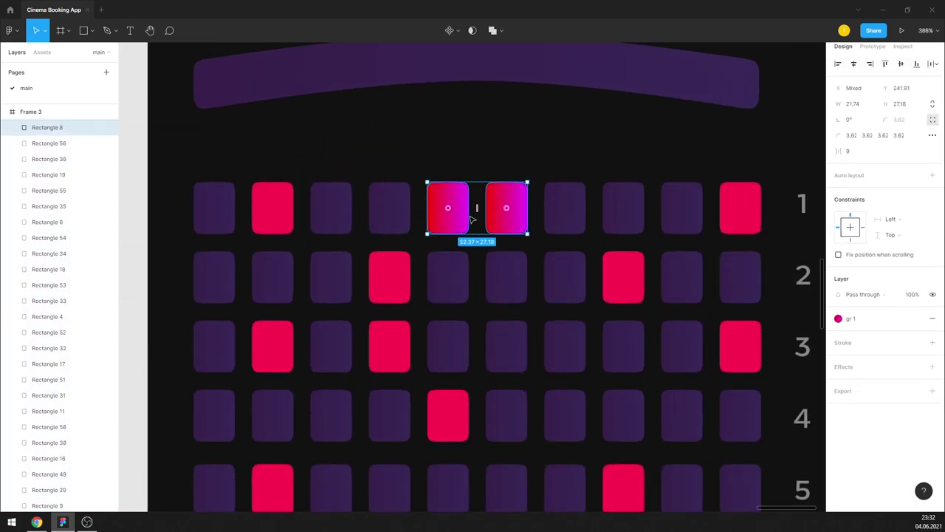
pyautogui.hotkey('ctrl', 'v')
pyautogui.scroll(3, 59, 207)
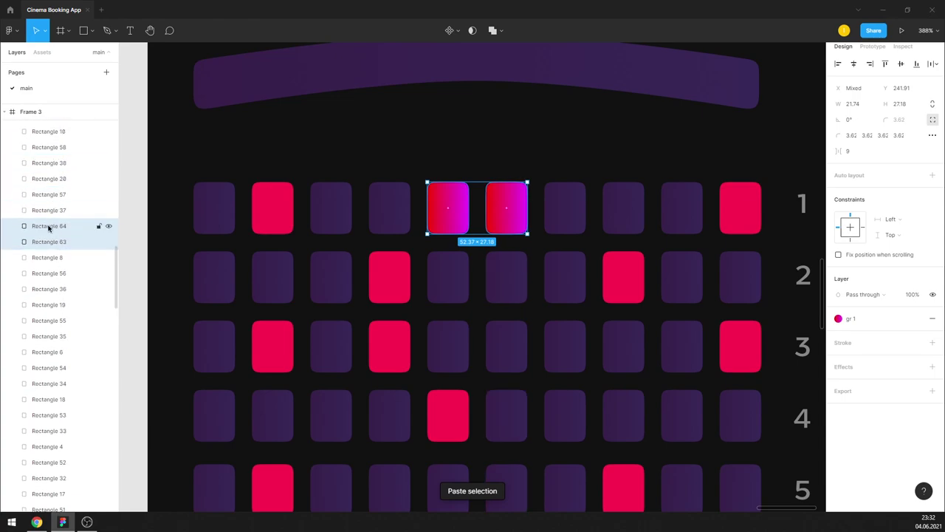
pyautogui.scroll(-2, 46, 239)
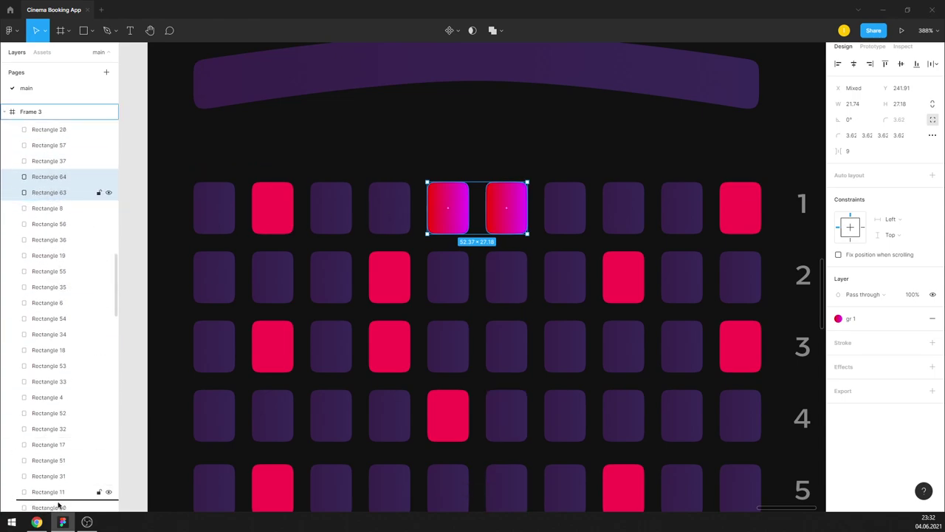
pyautogui.moveTo(59, 506); pyautogui.dragTo(56, 454)
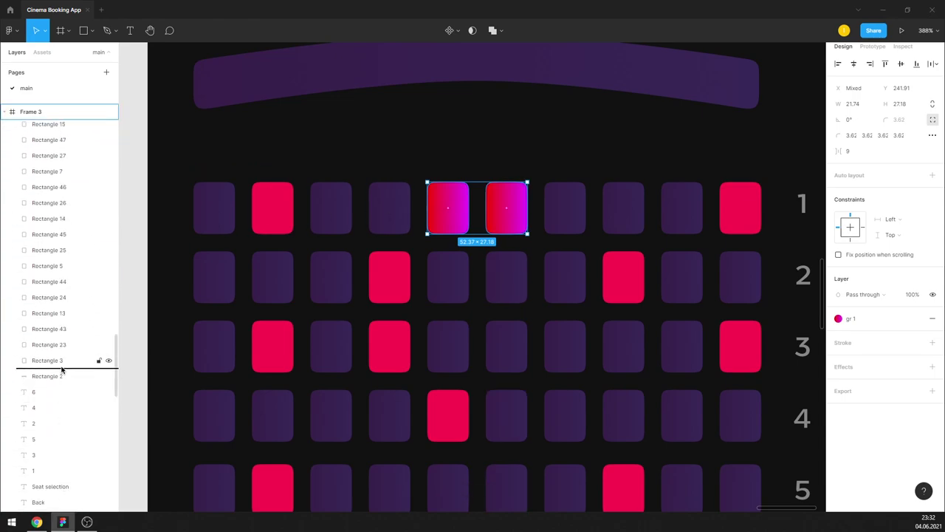
pyautogui.moveTo(62, 369); pyautogui.dragTo(61, 369)
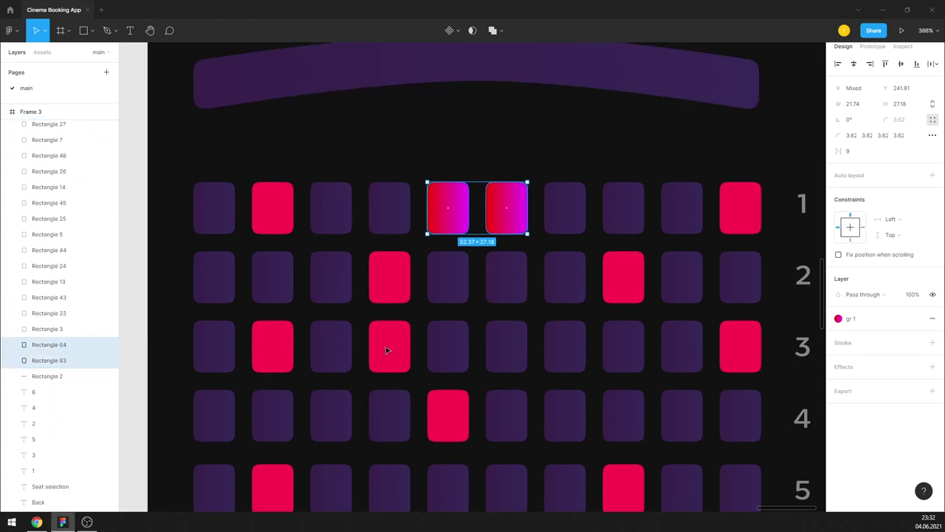
# Step: Give the pasted seat copies a Layer blur effect
pyautogui.click(932, 367)
pyautogui.click(866, 383)
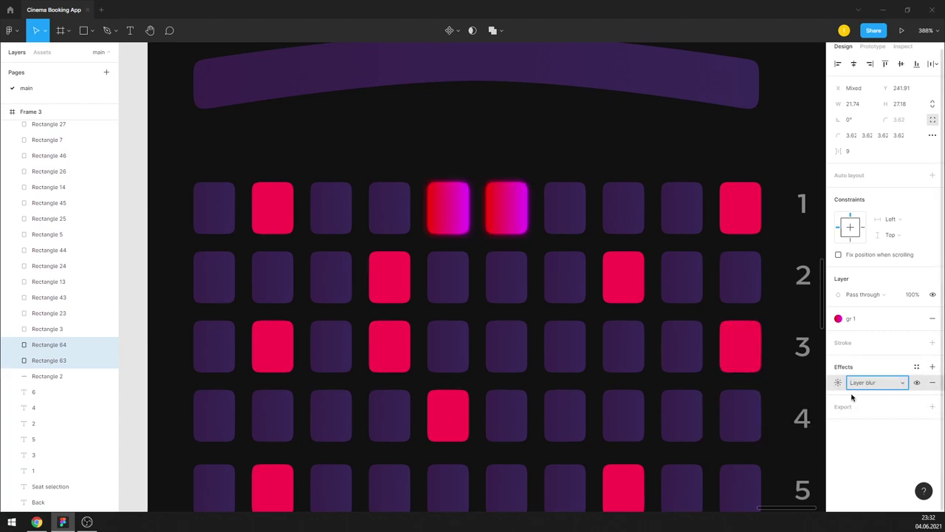
pyautogui.press('Escape')
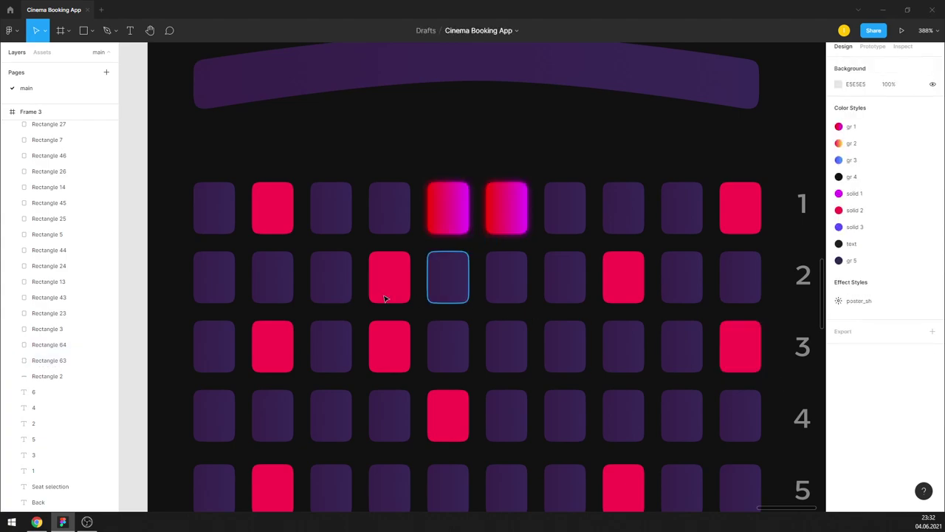
pyautogui.scroll(-5, 448, 276)
pyautogui.scroll(2, 650, 386)
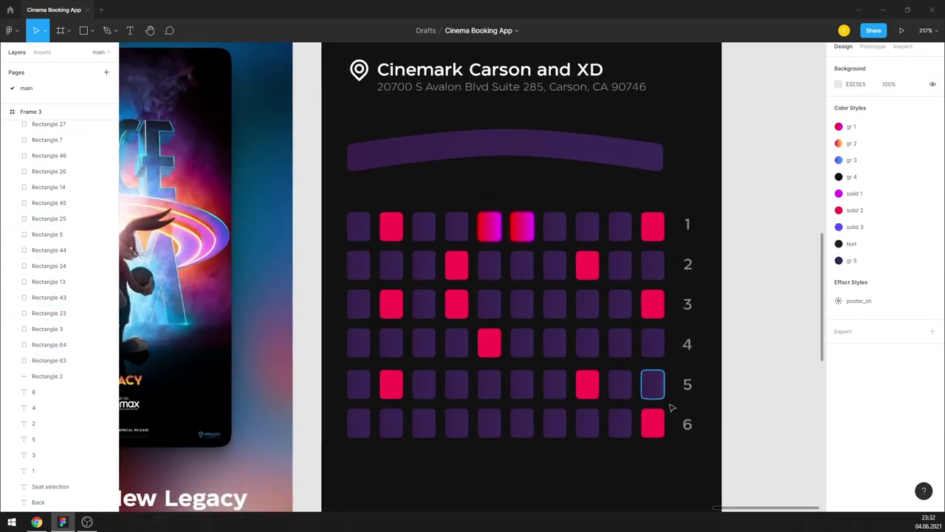
pyautogui.scroll(2, 653, 420)
pyautogui.scroll(-1, 583, 438)
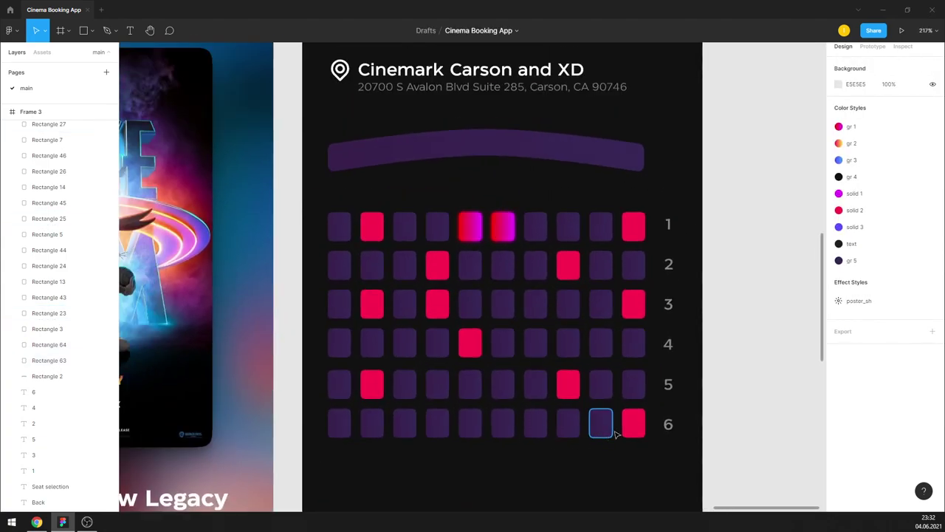
# Step: Switch the gr 5 style from gradient to a solid colour sampled from the dark background
pyautogui.click(934, 262)
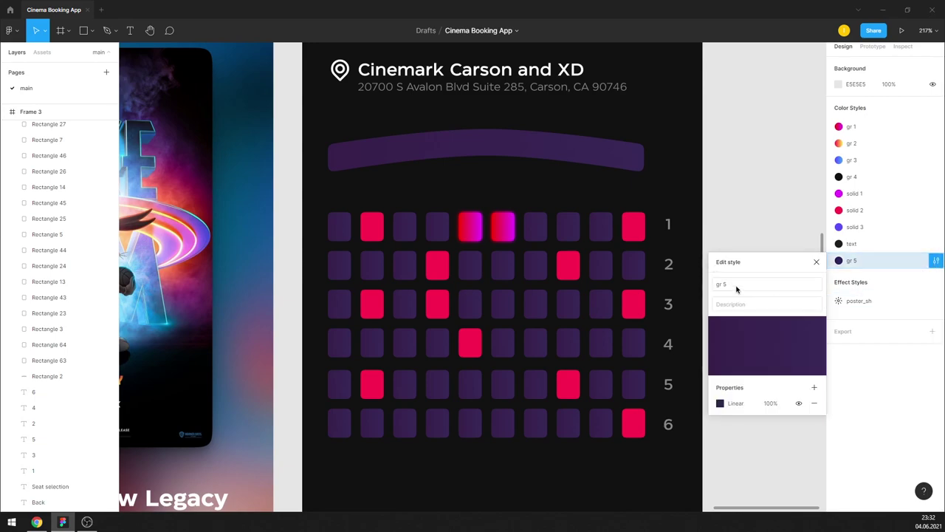
pyautogui.click(721, 403)
pyautogui.click(607, 220)
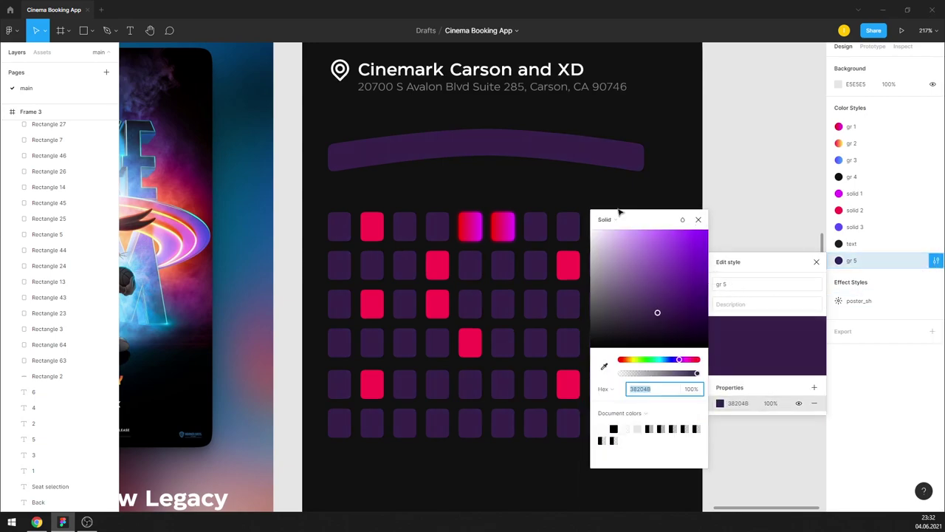
pyautogui.click(604, 366)
pyautogui.click(524, 158)
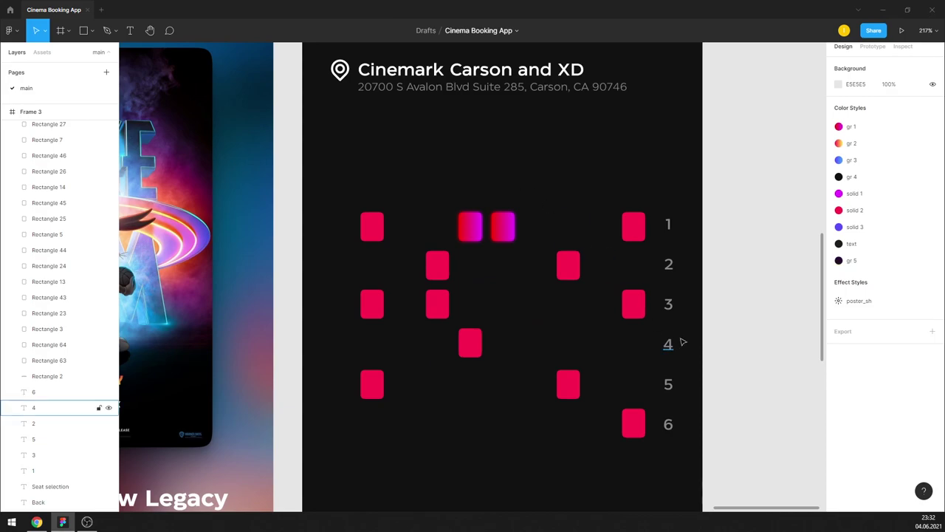
# Step: Set gr 5 to 2C2C2C, then shift its hue toward blue for a dark navy 1C222D
pyautogui.click(935, 261)
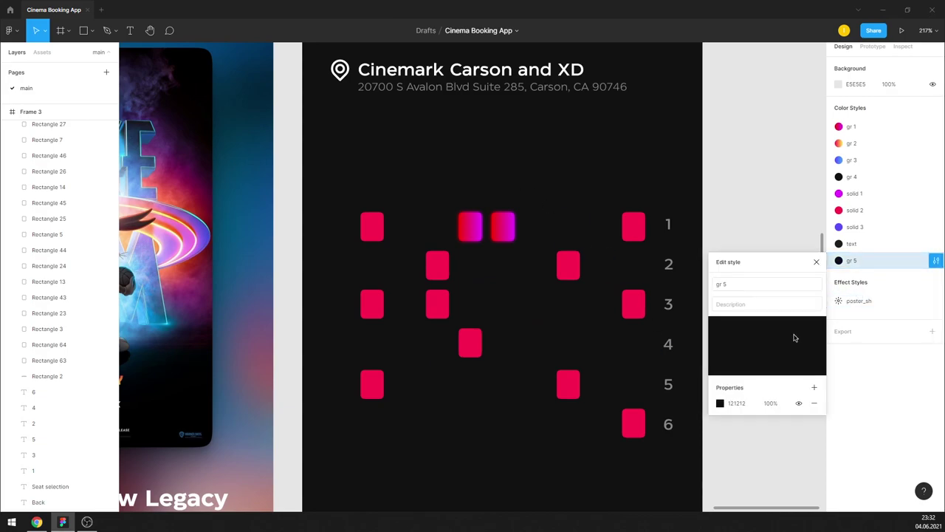
pyautogui.write('2C2C2C')
pyautogui.press('Return')
pyautogui.click(721, 405)
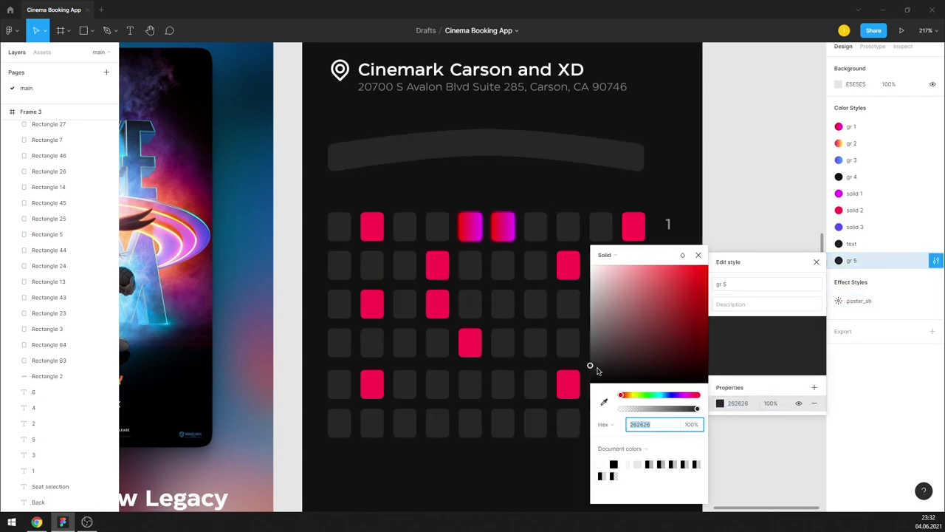
pyautogui.moveTo(663, 394); pyautogui.dragTo(666, 395)
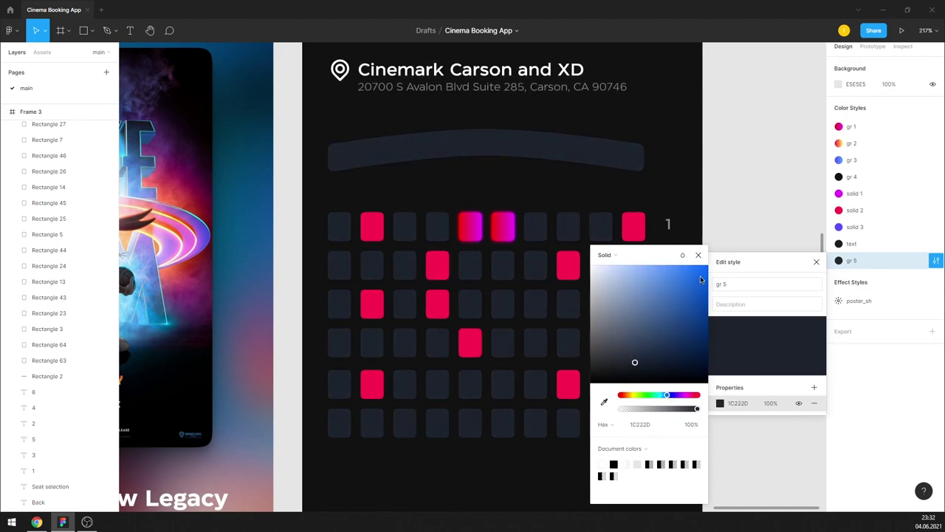
pyautogui.click(698, 255)
pyautogui.click(816, 262)
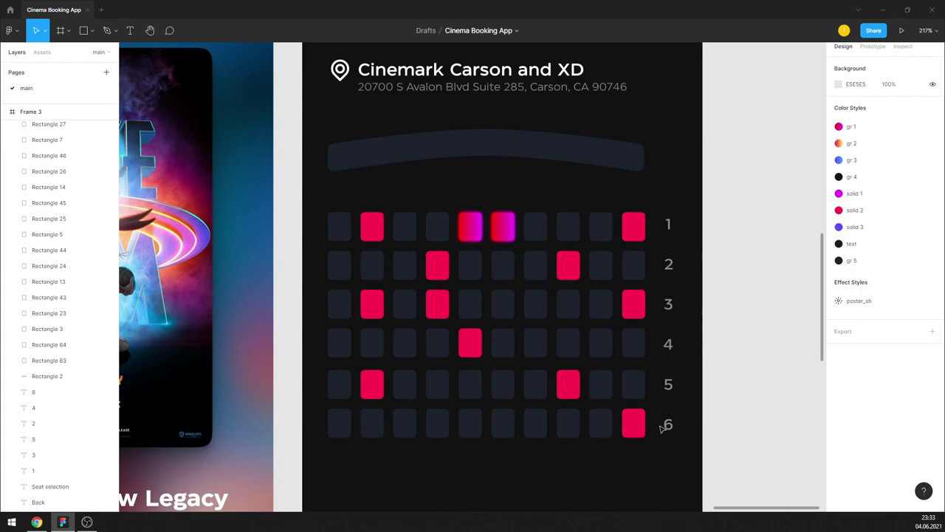
# Step: Set row numbers 1–6 to Regular font weight
pyautogui.moveTo(687, 289); pyautogui.dragTo(668, 211)
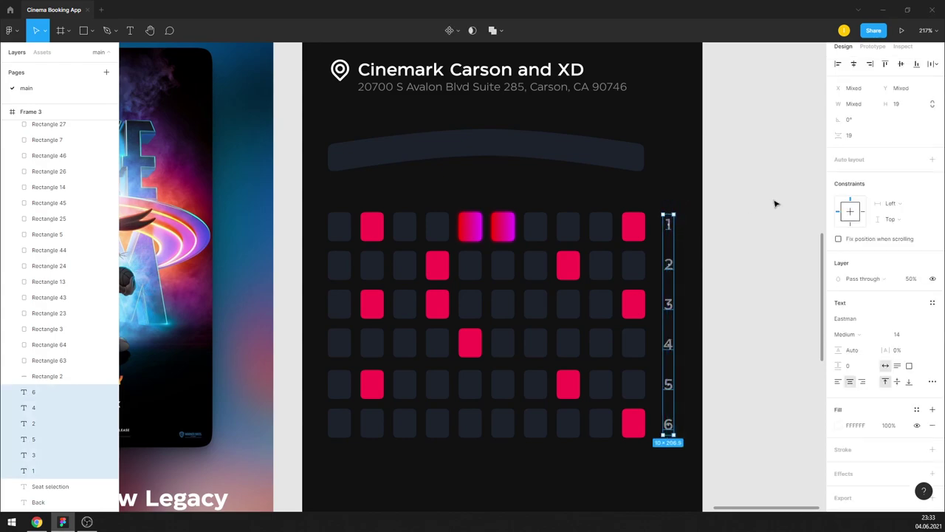
pyautogui.click(857, 337)
pyautogui.click(869, 312)
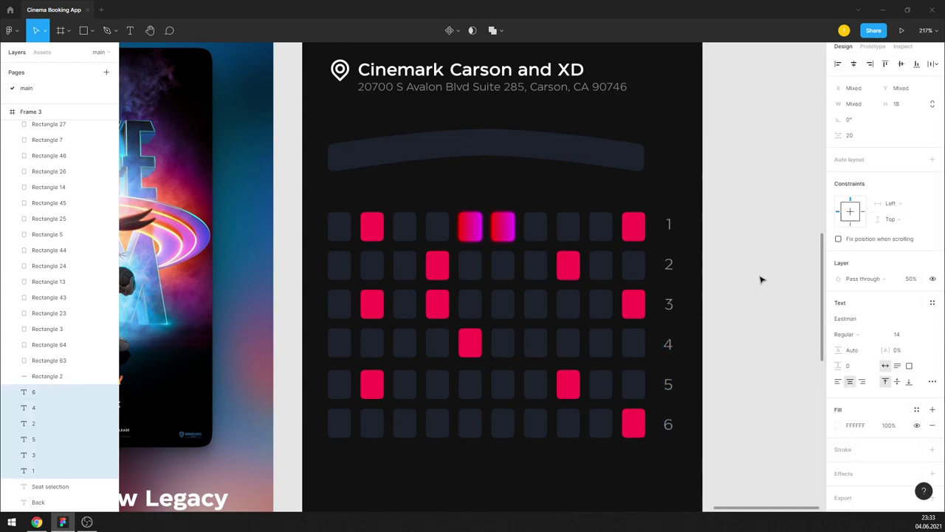
pyautogui.click(760, 279)
# Step: Check the search bar's underlying Rectangle 1 copy has a Layer blur of 8
pyautogui.scroll(-5, 732, 281)
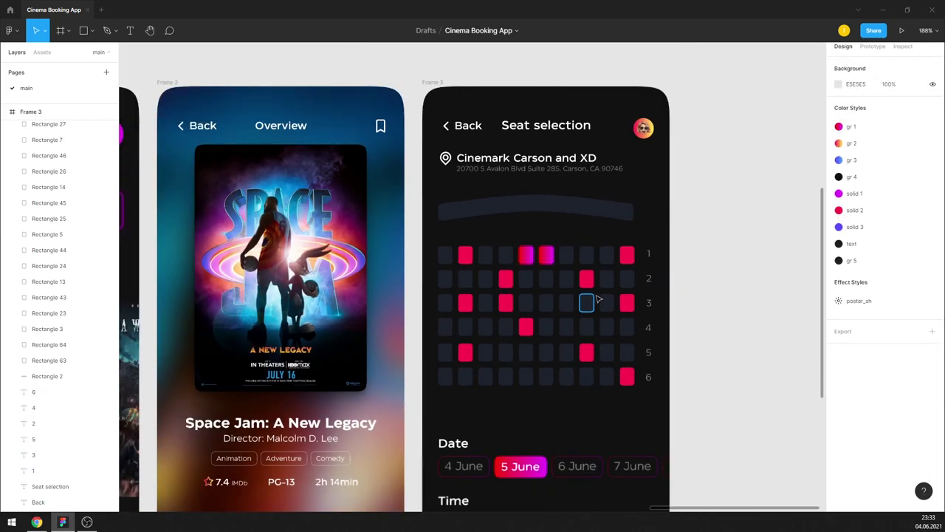
pyautogui.scroll(-2, 719, 220)
pyautogui.scroll(-2, 681, 243)
pyautogui.scroll(-2, 681, 244)
pyautogui.scroll(3, 709, 222)
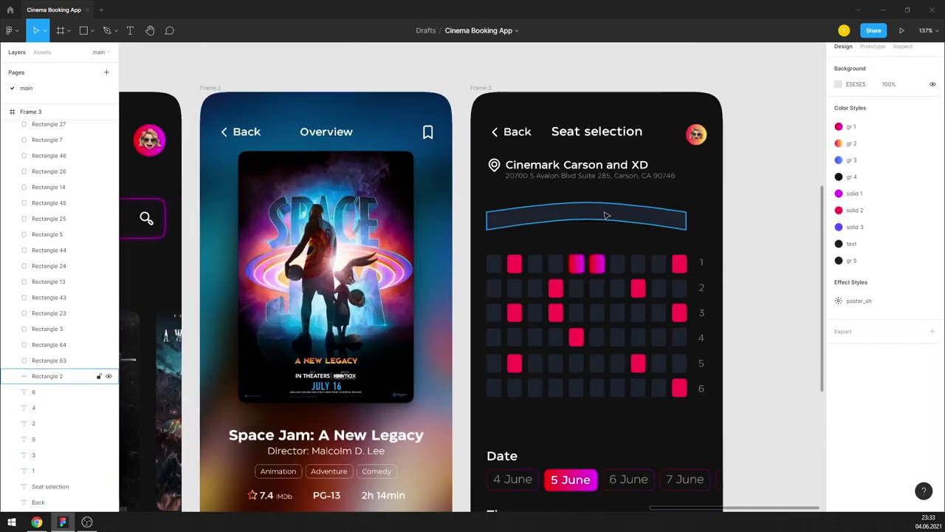
pyautogui.scroll(-3, 728, 200)
pyautogui.scroll(2, 296, 244)
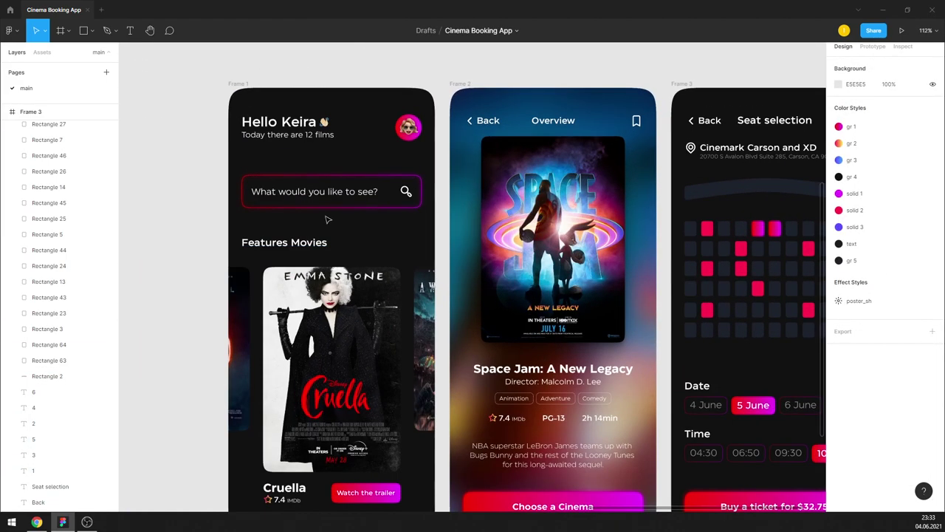
pyautogui.scroll(2, 303, 237)
pyautogui.click(311, 185)
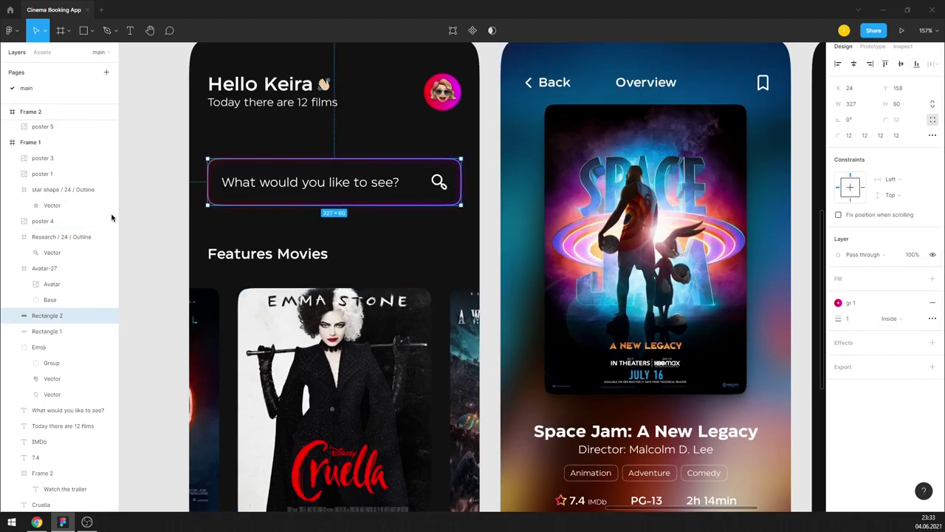
pyautogui.click(59, 331)
pyautogui.click(839, 360)
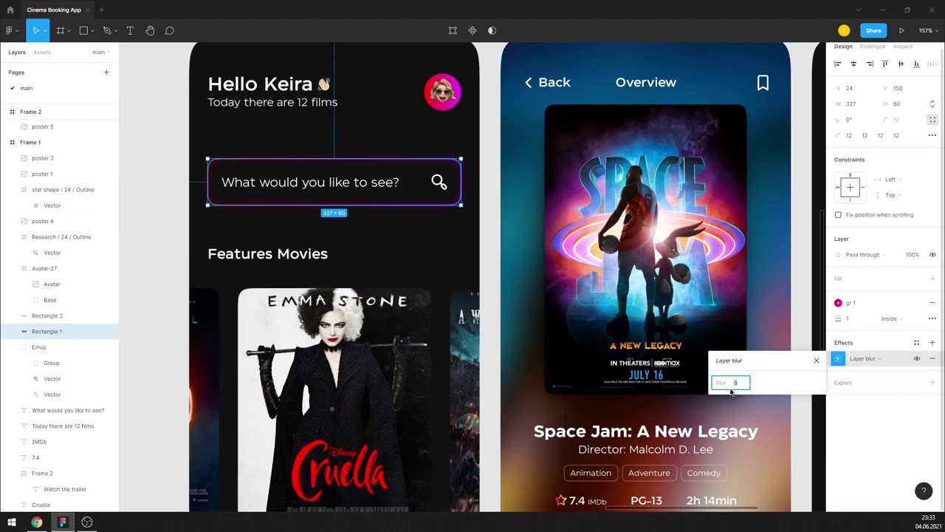
pyautogui.click(816, 359)
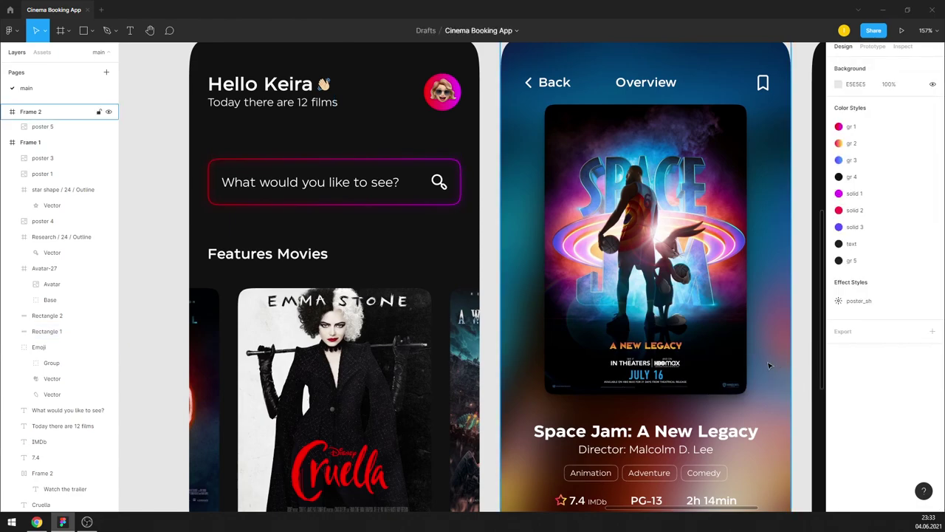
# Step: Paste a duplicate of the Watch the trailer button frame behind the button
pyautogui.scroll(-3, 591, 295)
pyautogui.scroll(-3, 414, 296)
pyautogui.scroll(5, 375, 414)
pyautogui.click(375, 394)
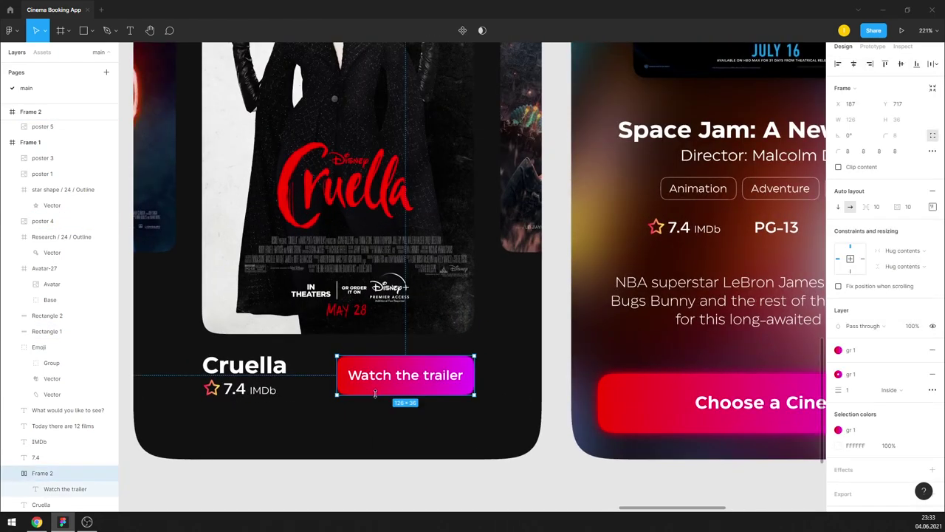
pyautogui.hotkey('ctrl', 'v')
pyautogui.click(43, 440)
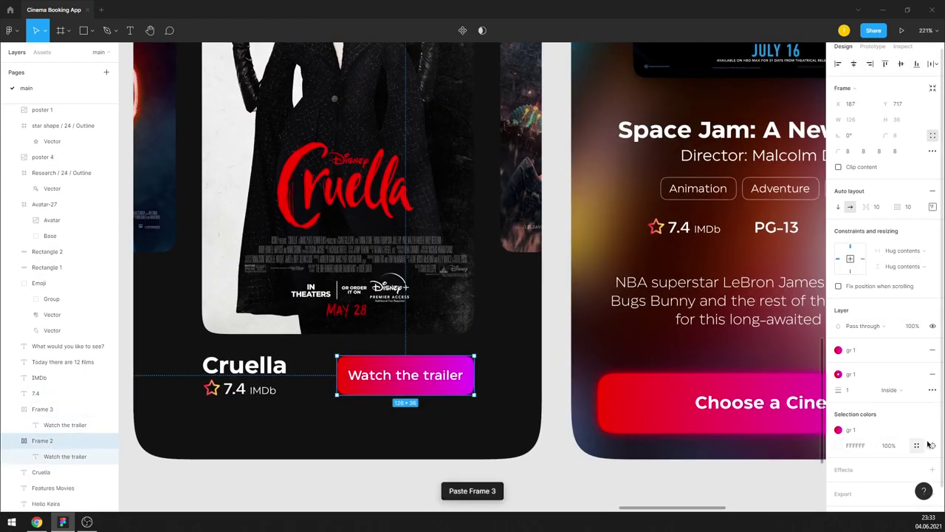
pyautogui.scroll(-1, 920, 450)
# Step: Give the pasted trailer button copy a Layer blur effect
pyautogui.click(932, 444)
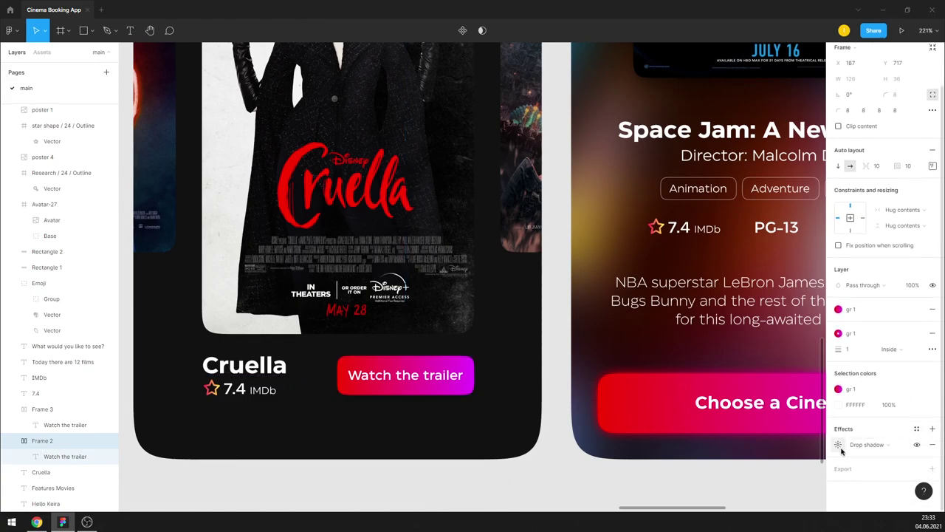
pyautogui.click(838, 444)
pyautogui.click(894, 446)
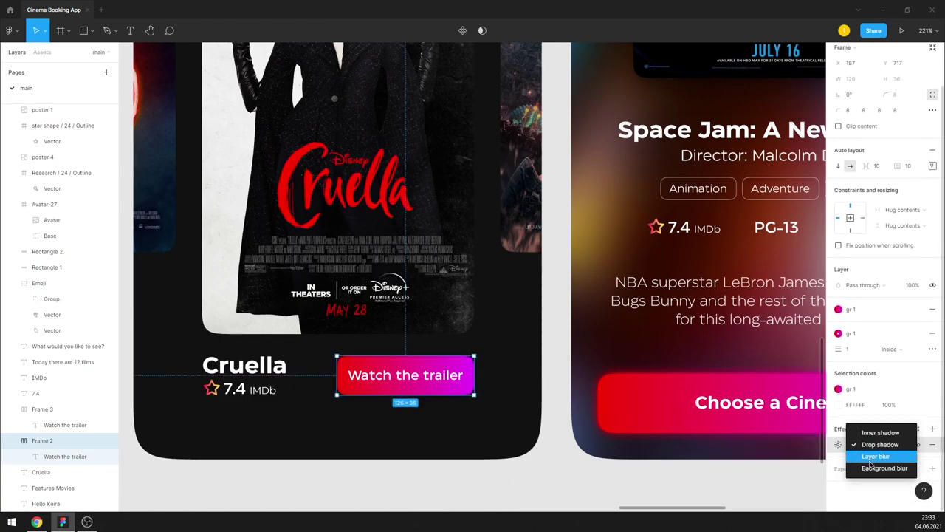
pyautogui.click(842, 458)
pyautogui.click(838, 444)
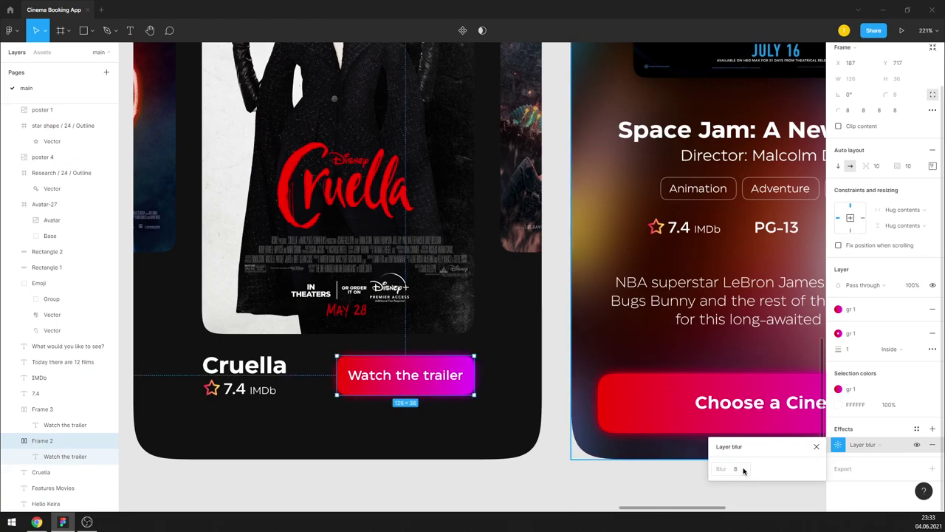
pyautogui.click(816, 446)
pyautogui.press('Escape')
pyautogui.scroll(-5, 583, 420)
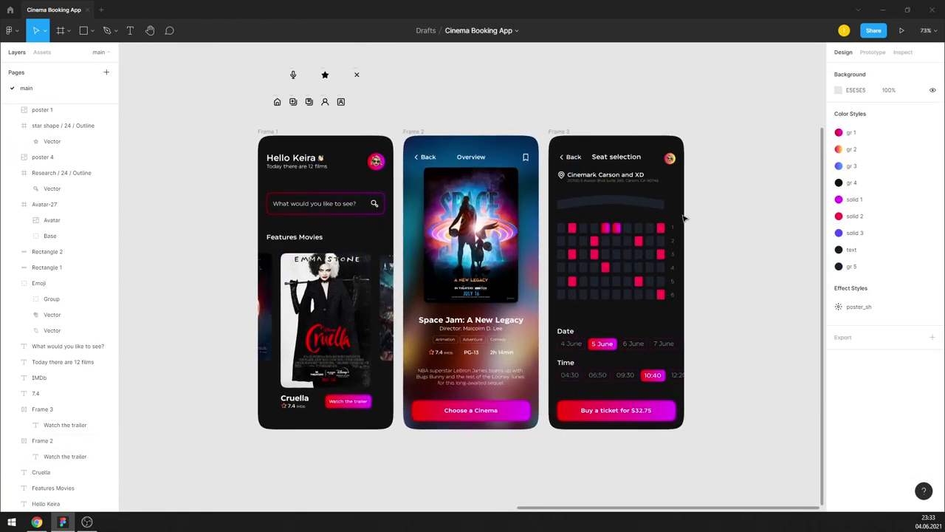
pyautogui.scroll(3, 579, 231)
pyautogui.scroll(3, 579, 231)
pyautogui.scroll(5, 561, 226)
# Step: Detach Rectangle 8 from gr 1 and edit its linear gradient to run magenta-to-red vertically
pyautogui.click(554, 223)
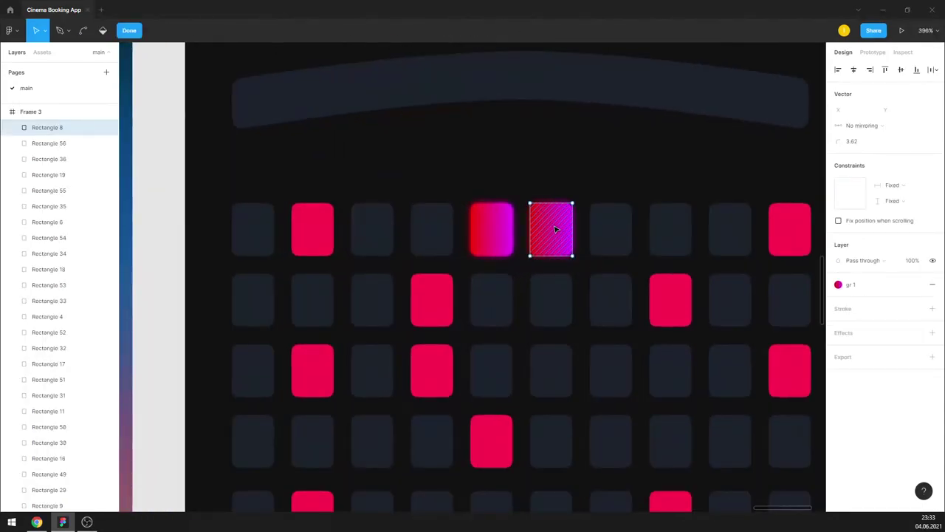
pyautogui.click(562, 164)
pyautogui.click(551, 222)
pyautogui.click(917, 284)
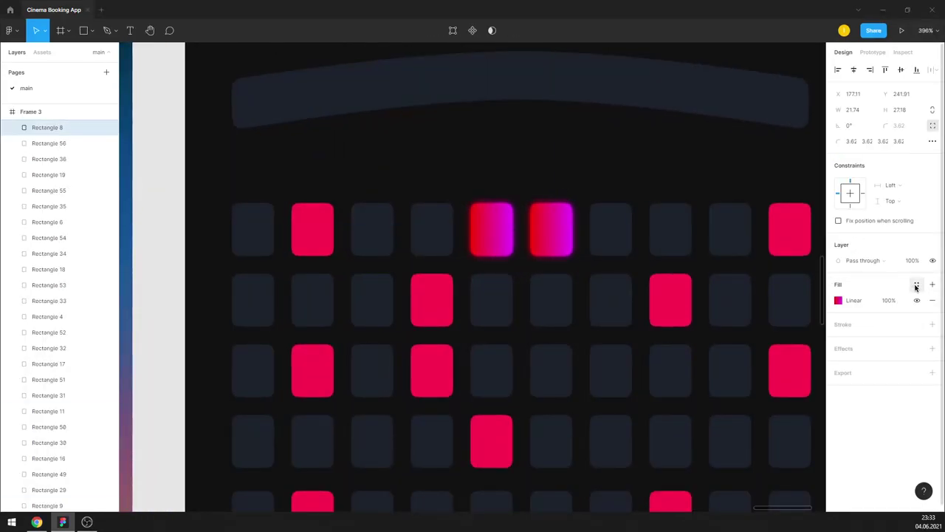
pyautogui.click(650, 190)
pyautogui.click(553, 225)
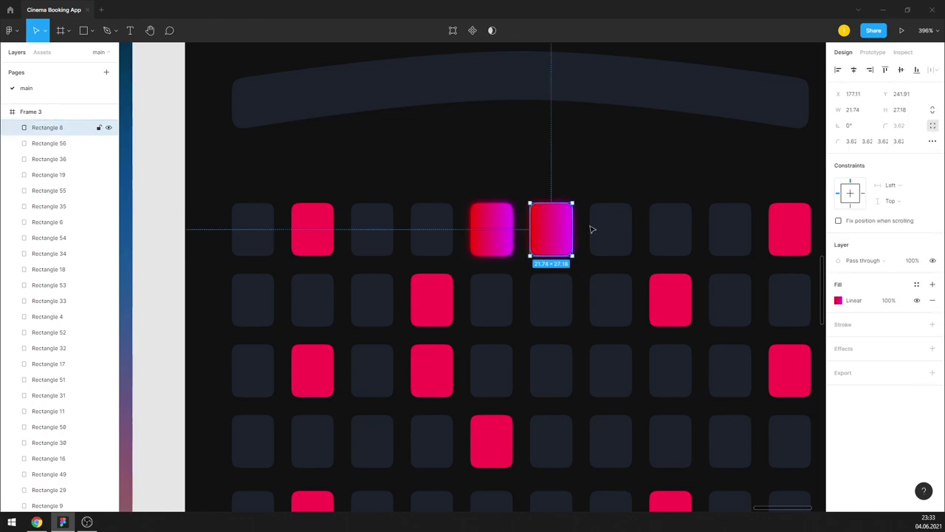
pyautogui.click(838, 300)
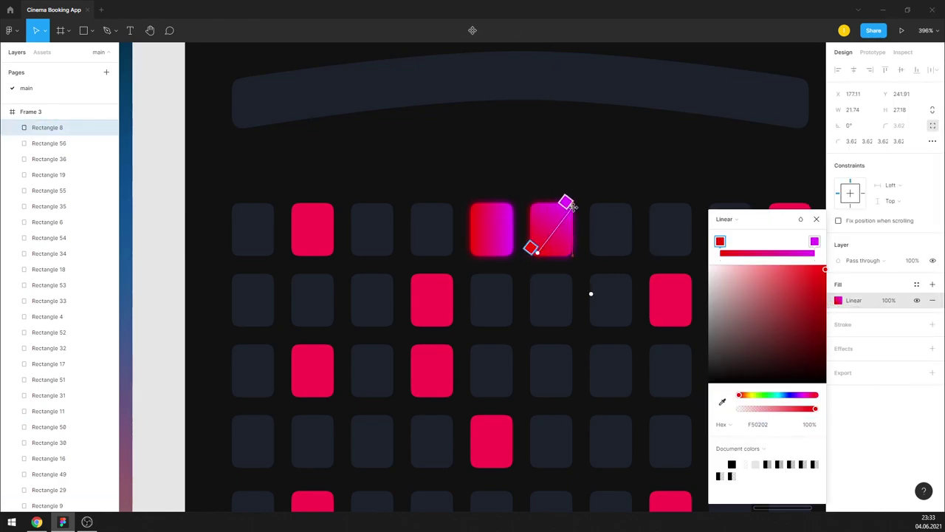
pyautogui.press('Escape')
# Step: Alt-drag a copy of the gradient seat over the left chosen seat
pyautogui.click(493, 229)
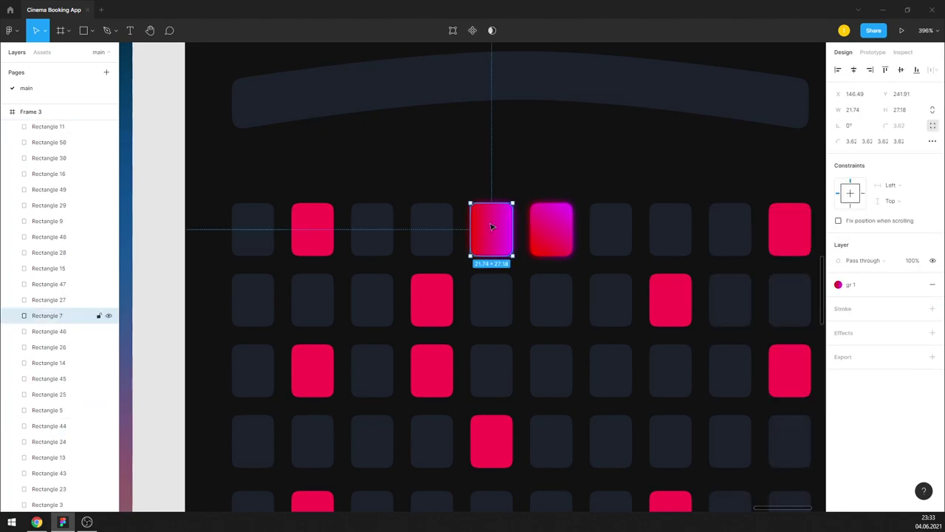
pyautogui.press('Escape')
pyautogui.scroll(3, 507, 225)
pyautogui.moveTo(605, 220); pyautogui.dragTo(500, 220)
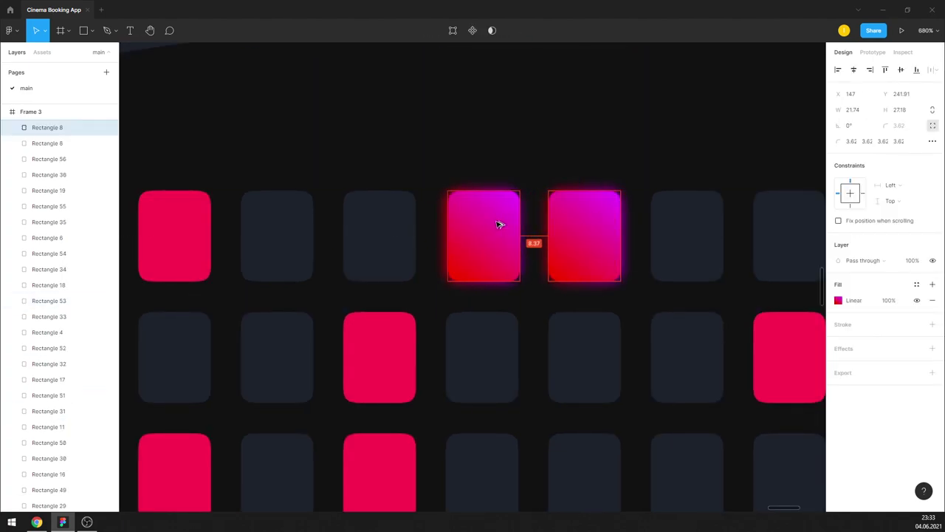
pyautogui.press('Escape')
pyautogui.scroll(-5, 546, 185)
# Step: Inspect the colour styles on the avatar's circular base on the seat selection screen
pyautogui.scroll(-3, 567, 197)
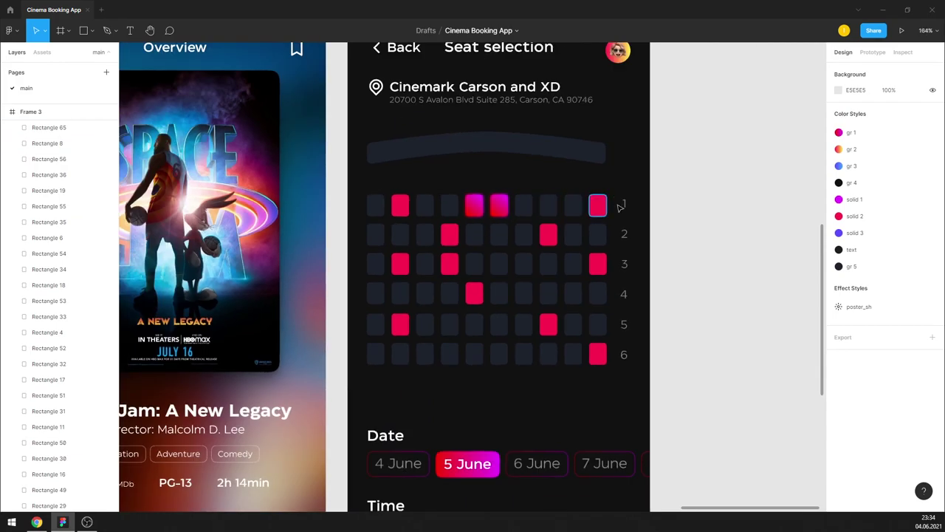
pyautogui.scroll(-2, 583, 207)
pyautogui.scroll(4, 591, 147)
pyautogui.click(583, 100)
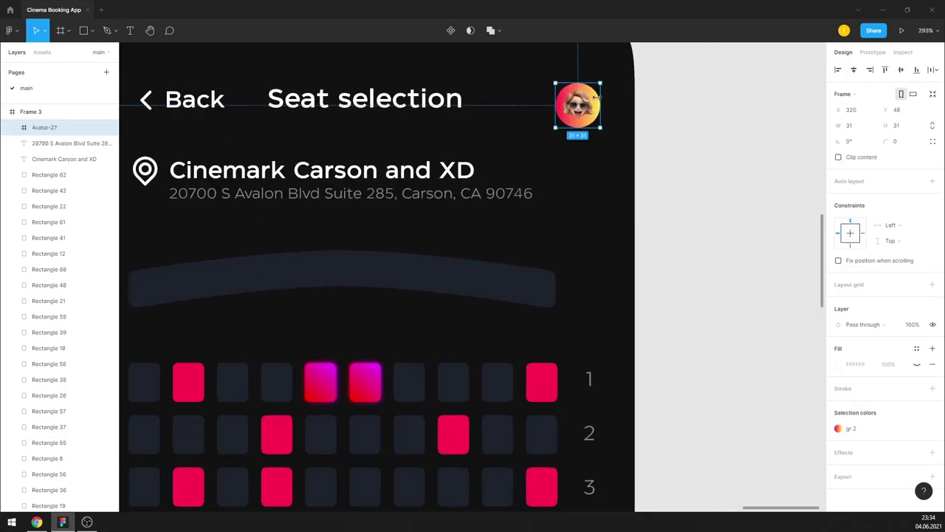
pyautogui.doubleClick(590, 94)
pyautogui.click(46, 159)
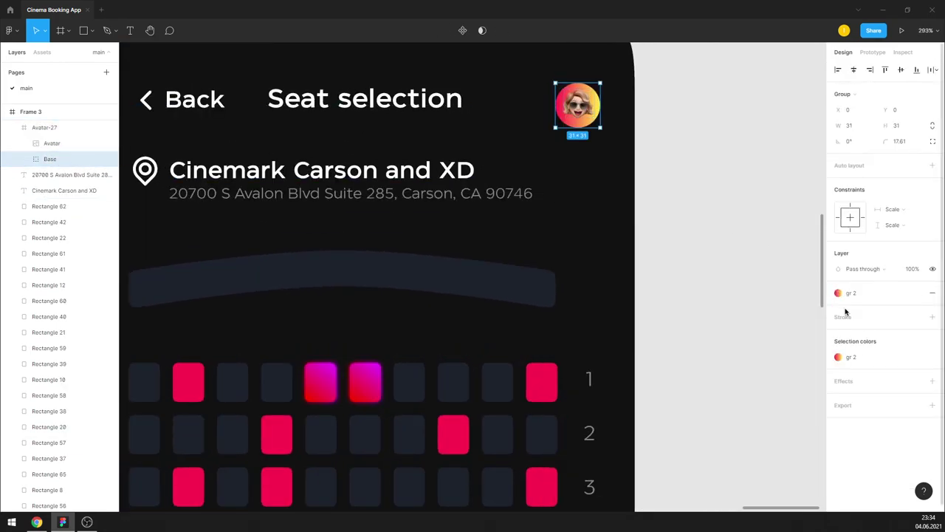
pyautogui.click(916, 293)
pyautogui.click(720, 314)
# Step: Move the cinema name, address and location icon below the seat grid
pyautogui.scroll(-3, 728, 287)
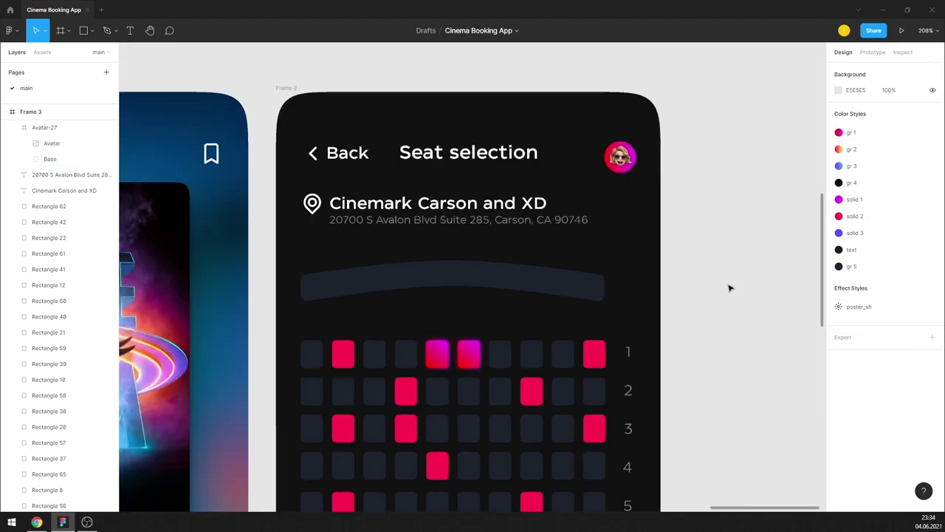
pyautogui.scroll(-3, 734, 273)
pyautogui.scroll(-1, 715, 241)
pyautogui.click(571, 232)
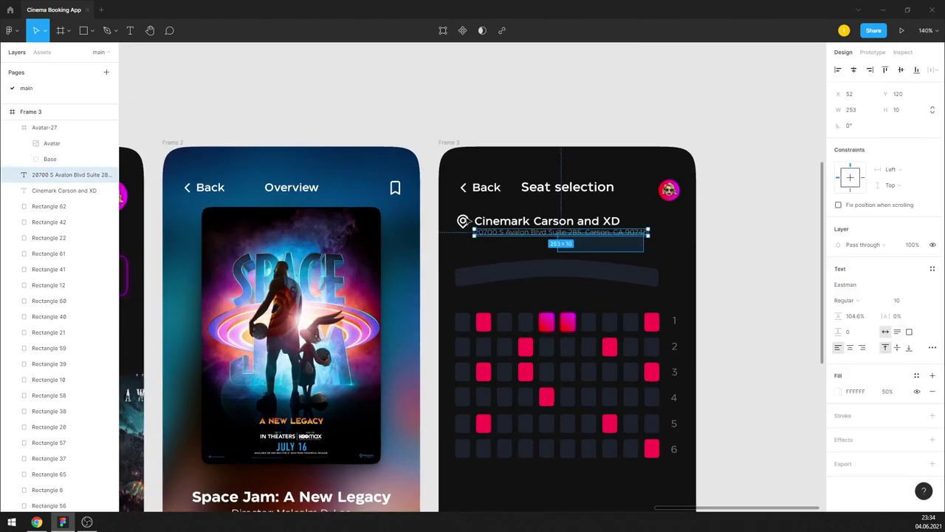
pyautogui.keyDown('shift'); pyautogui.click(486, 222); pyautogui.keyUp('shift')
pyautogui.scroll(2, 592, 196)
pyautogui.scroll(-3, 592, 196)
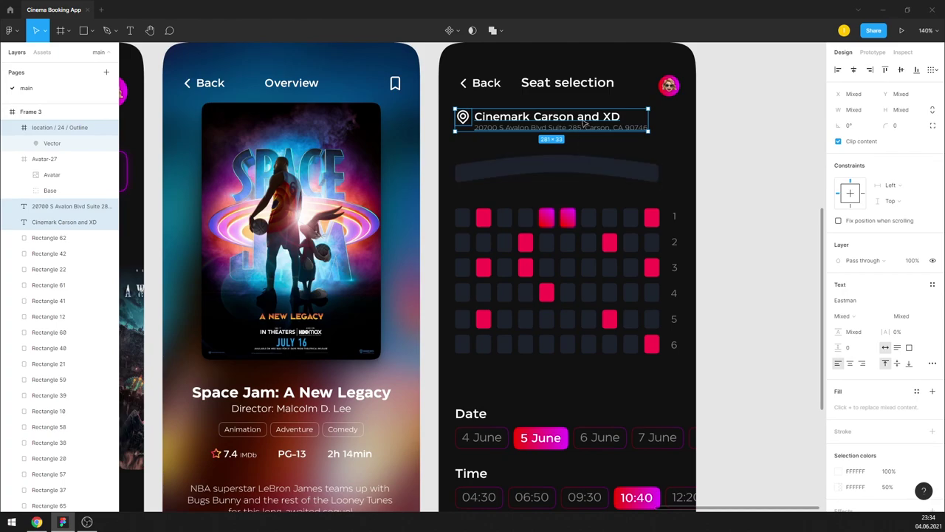
pyautogui.moveTo(584, 124); pyautogui.dragTo(581, 380)
pyautogui.click(683, 361)
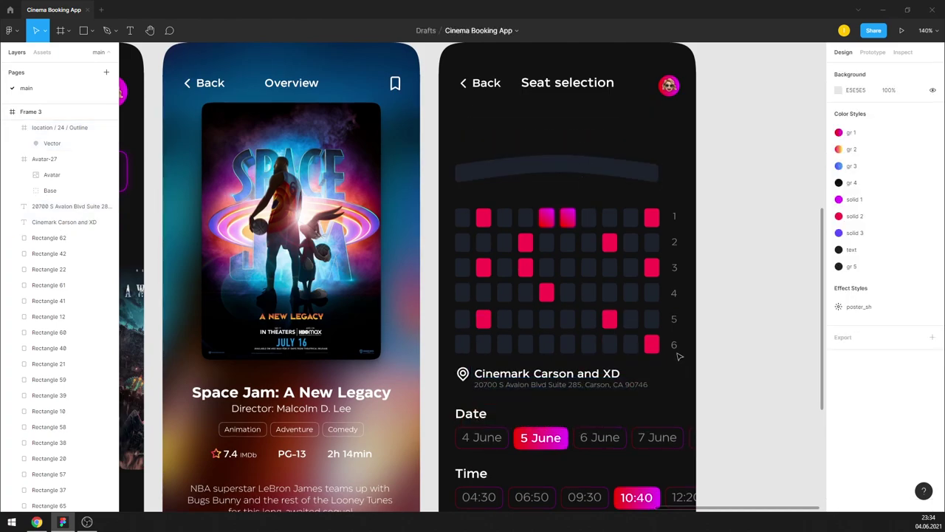
# Step: Move the screen curve and seat grid up together
pyautogui.moveTo(683, 362); pyautogui.dragTo(451, 152)
pyautogui.moveTo(522, 194); pyautogui.dragTo(522, 151)
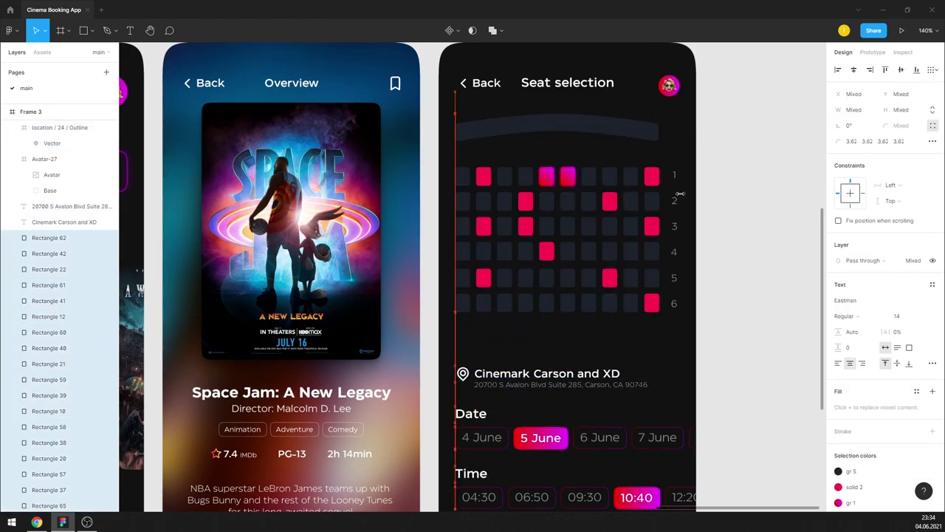
pyautogui.click(743, 192)
pyautogui.scroll(-3, 617, 233)
# Step: Match the Cinemark Carson and XD heading's font size and weight to the Space Jam title
pyautogui.click(355, 306)
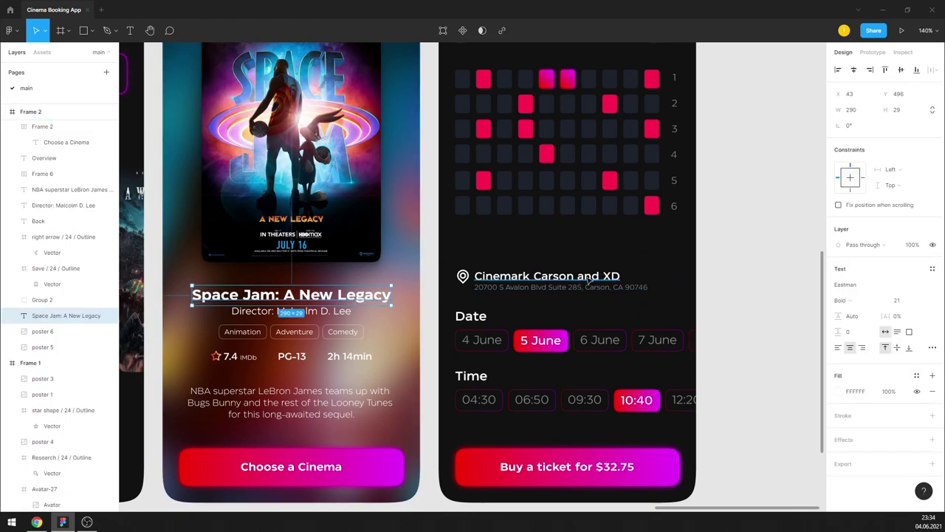
pyautogui.click(588, 278)
pyautogui.press('Return')
pyautogui.click(753, 284)
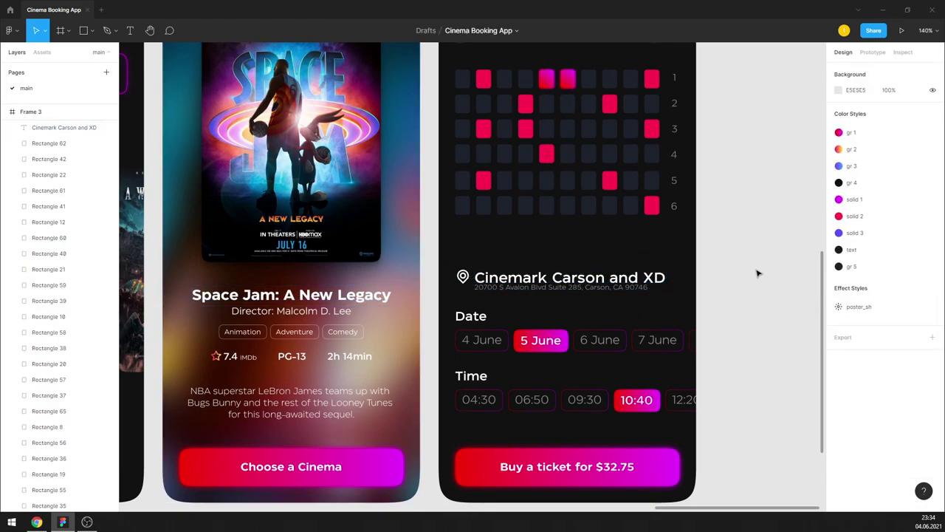
pyautogui.scroll(1, 758, 271)
pyautogui.press('Tab')
pyautogui.click(670, 276)
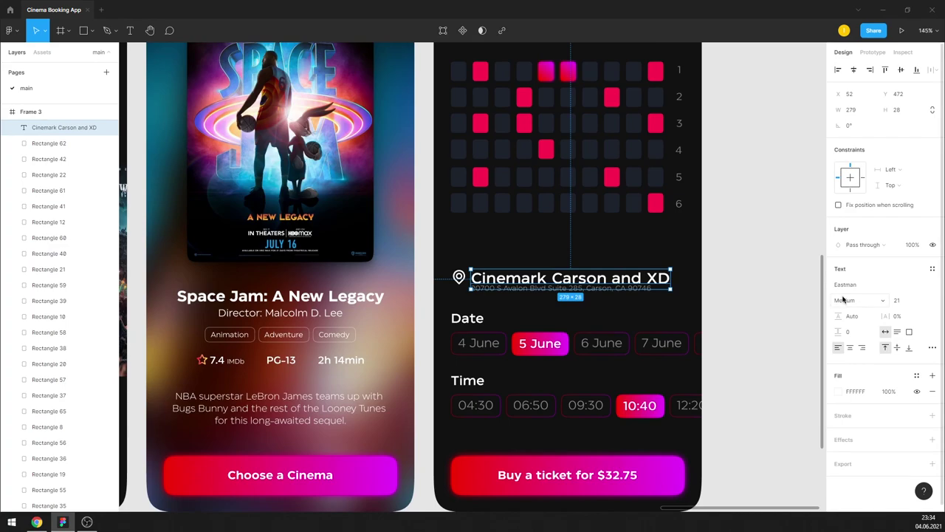
pyautogui.click(819, 318)
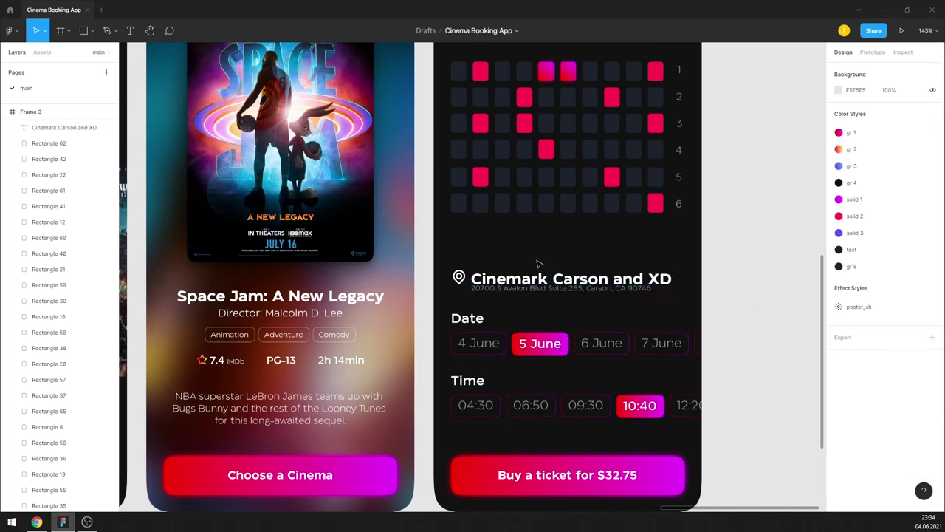
pyautogui.scroll(3, 539, 266)
# Step: Place the heading above the pin and the address beside it at font size 12
pyautogui.moveTo(520, 274); pyautogui.dragTo(497, 243)
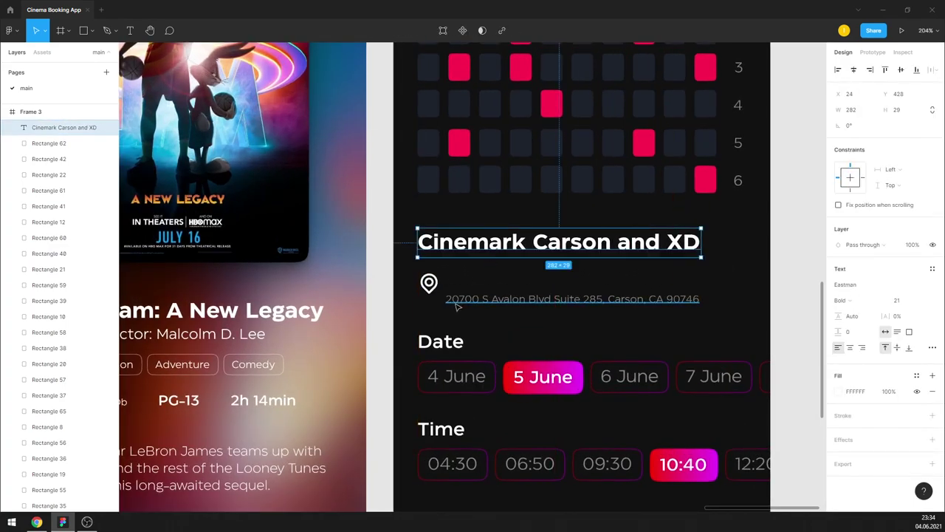
pyautogui.moveTo(448, 305); pyautogui.dragTo(463, 286)
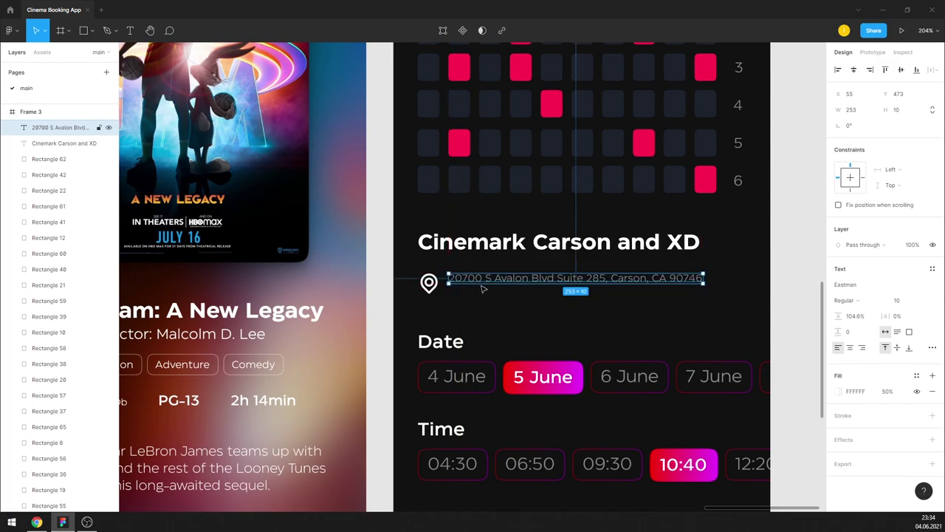
pyautogui.write('12')
pyautogui.press('Return')
# Step: Break the address onto two lines after '285,'
pyautogui.doubleClick(703, 278)
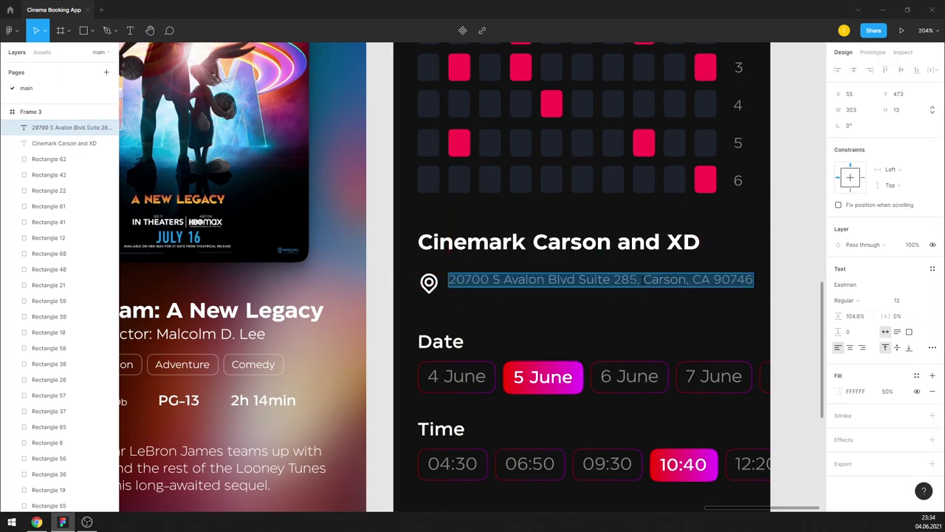
pyautogui.click(703, 279)
pyautogui.press('Return')
pyautogui.press('Escape')
pyautogui.click(794, 263)
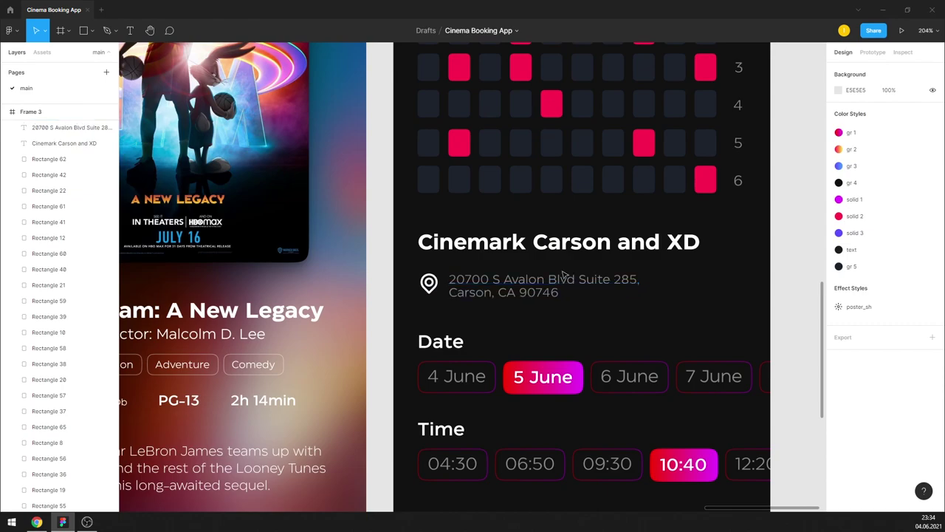
pyautogui.click(564, 275)
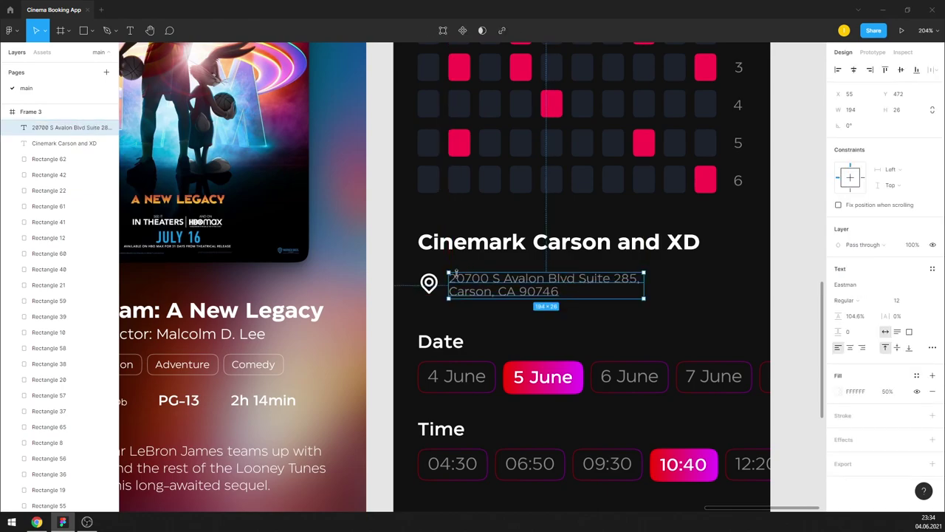
# Step: Apply the pink colour style to the location pin Vector
pyautogui.doubleClick(428, 283)
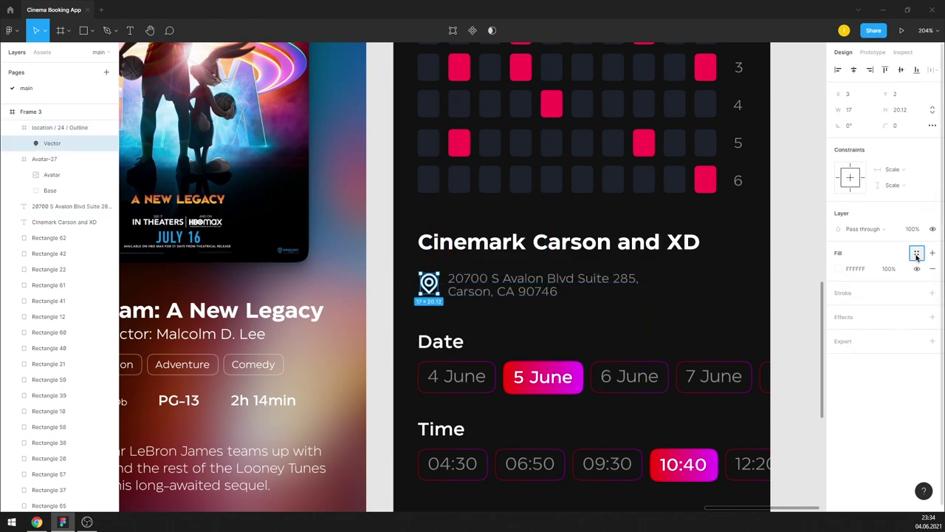
pyautogui.click(917, 255)
pyautogui.click(878, 309)
pyautogui.click(798, 303)
# Step: Nudge the pin and address up beneath the Cinemark Carson and XD title
pyautogui.click(502, 281)
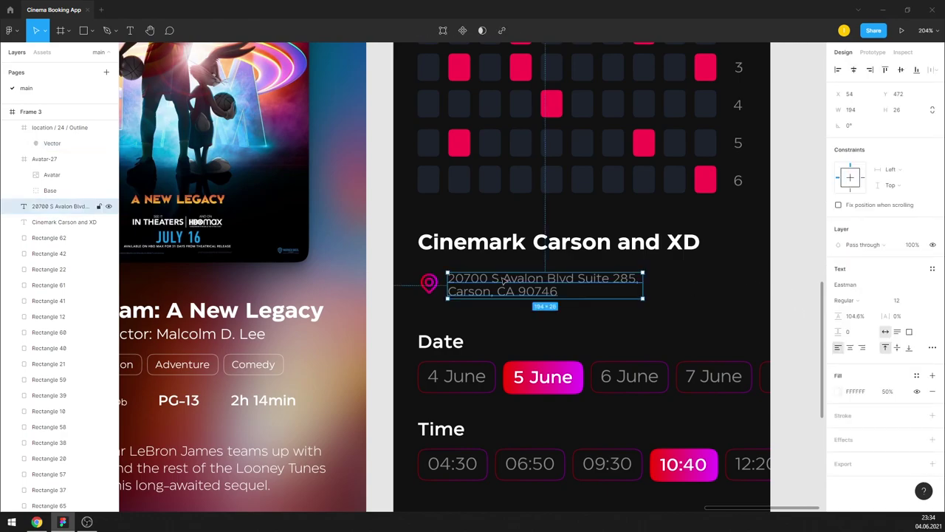
pyautogui.press('Left')
pyautogui.press('Left')
pyautogui.press('Left')
pyautogui.press('Up')
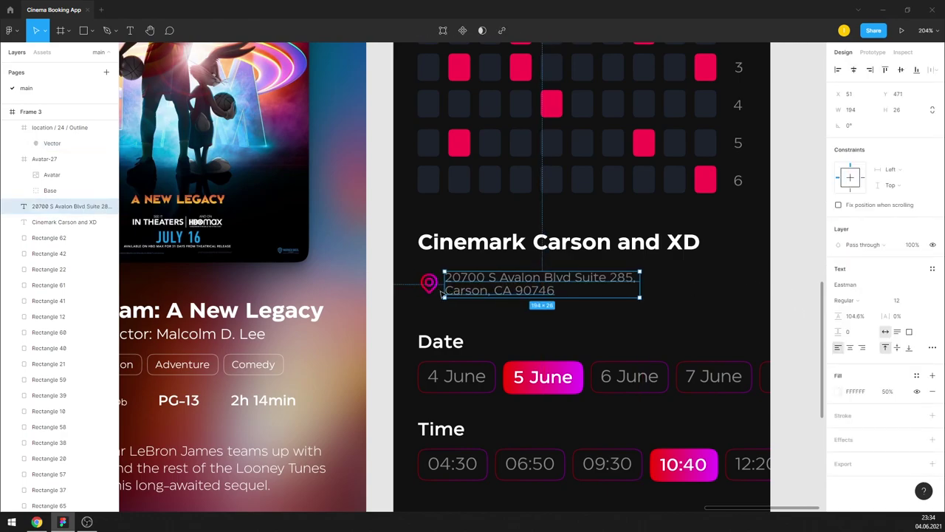
pyautogui.keyDown('shift'); pyautogui.click(429, 284); pyautogui.keyUp('shift')
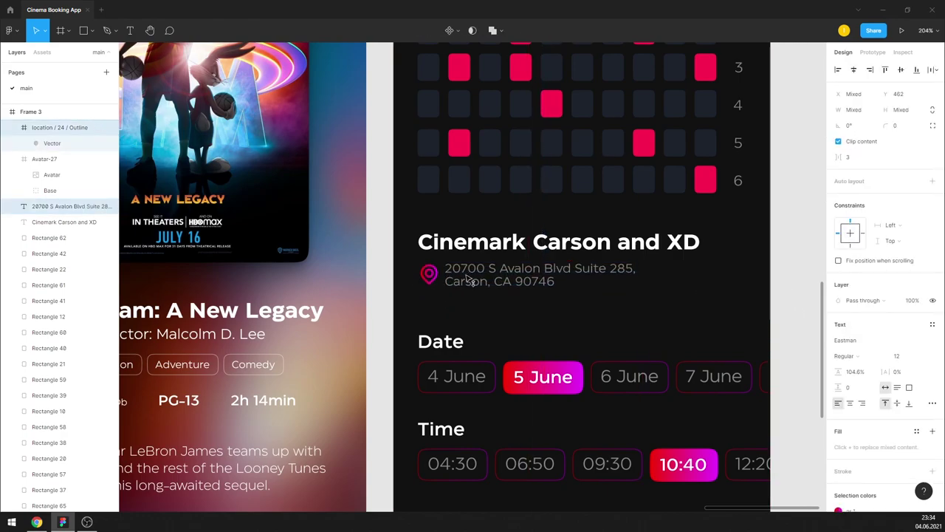
pyautogui.moveTo(465, 289); pyautogui.dragTo(465, 281)
pyautogui.keyDown('shift'); pyautogui.click(576, 251); pyautogui.keyUp('shift')
pyautogui.click(761, 254)
pyautogui.scroll(-3, 738, 253)
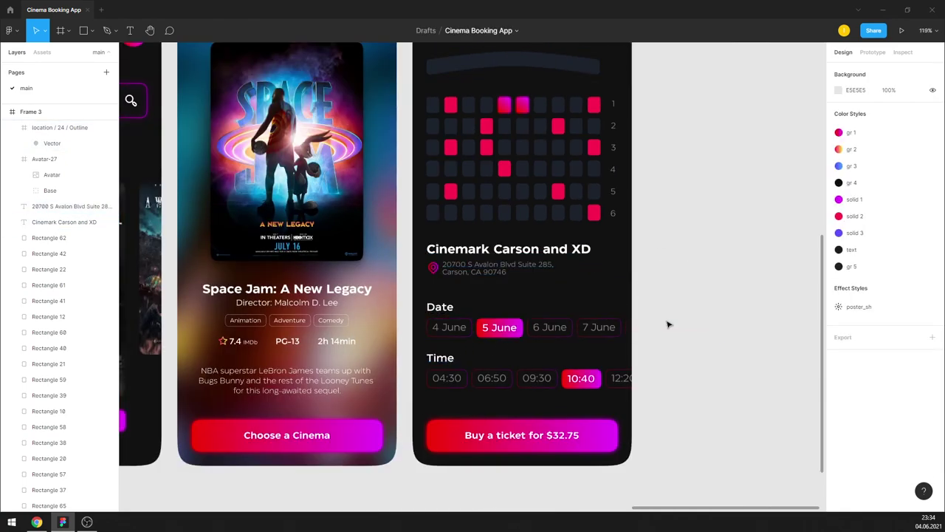
pyautogui.scroll(-3, 683, 279)
pyautogui.scroll(-1, 672, 273)
pyautogui.scroll(2, 665, 269)
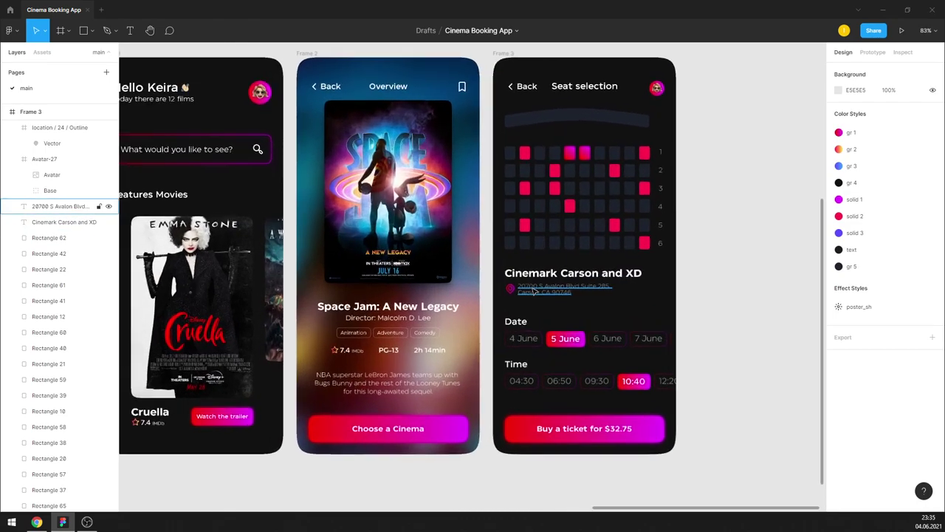
pyautogui.scroll(-2, 656, 264)
pyautogui.scroll(1, 657, 264)
pyautogui.scroll(2, 649, 296)
pyautogui.scroll(1, 644, 327)
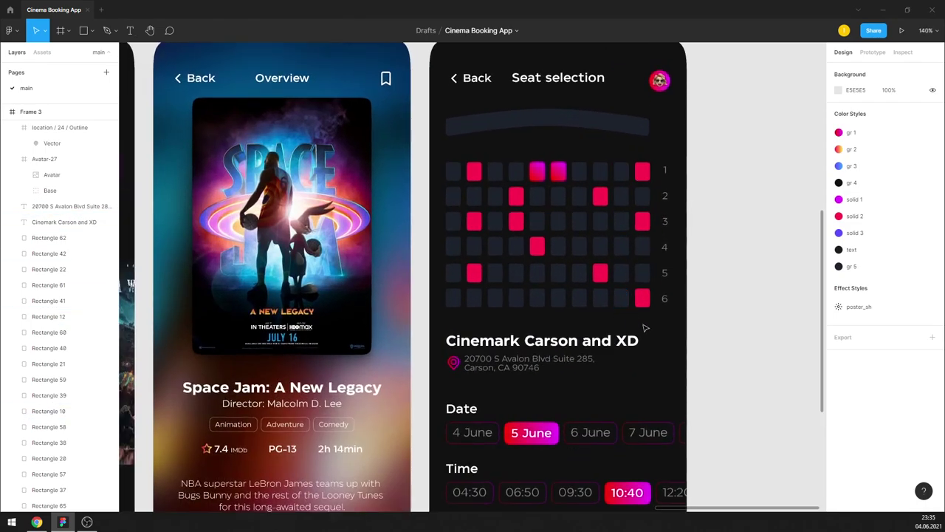
pyautogui.moveTo(648, 323); pyautogui.dragTo(440, 164)
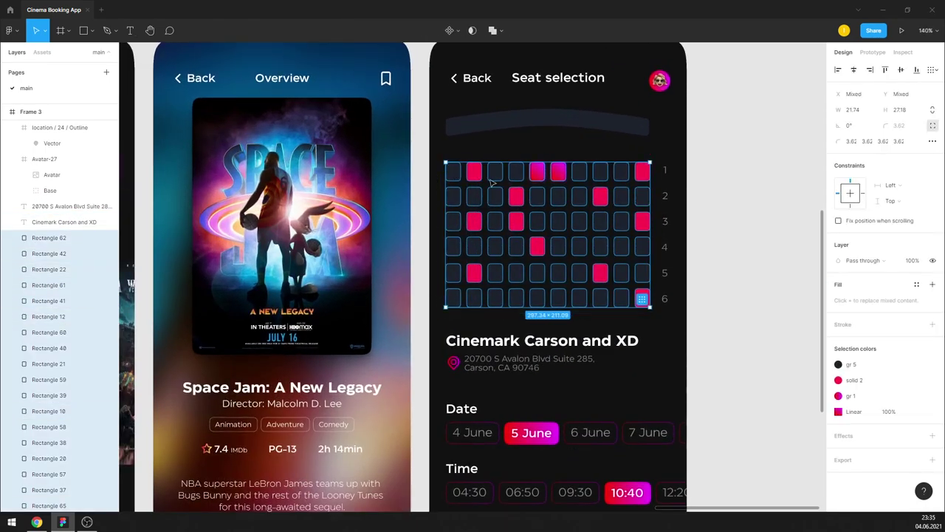
pyautogui.scroll(2, 493, 289)
pyautogui.doubleClick(412, 341)
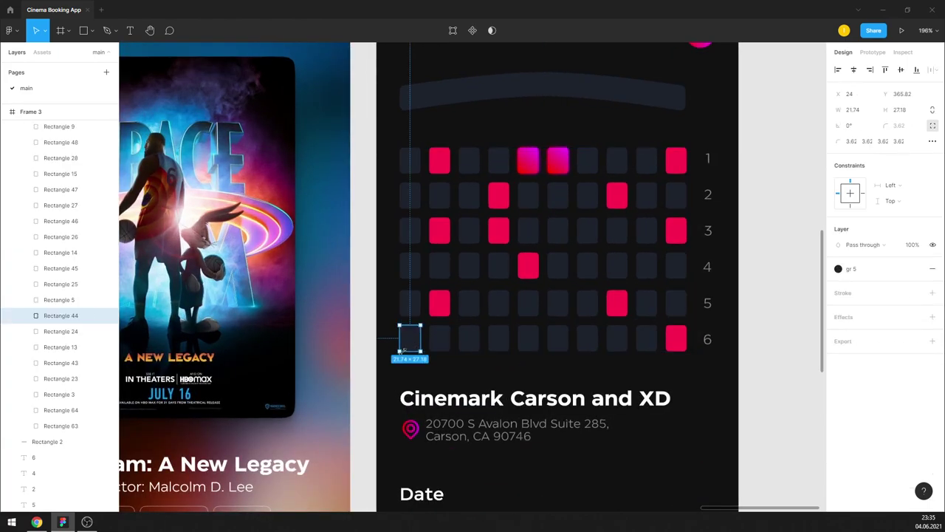
pyautogui.click(405, 371)
pyautogui.scroll(-4, 690, 282)
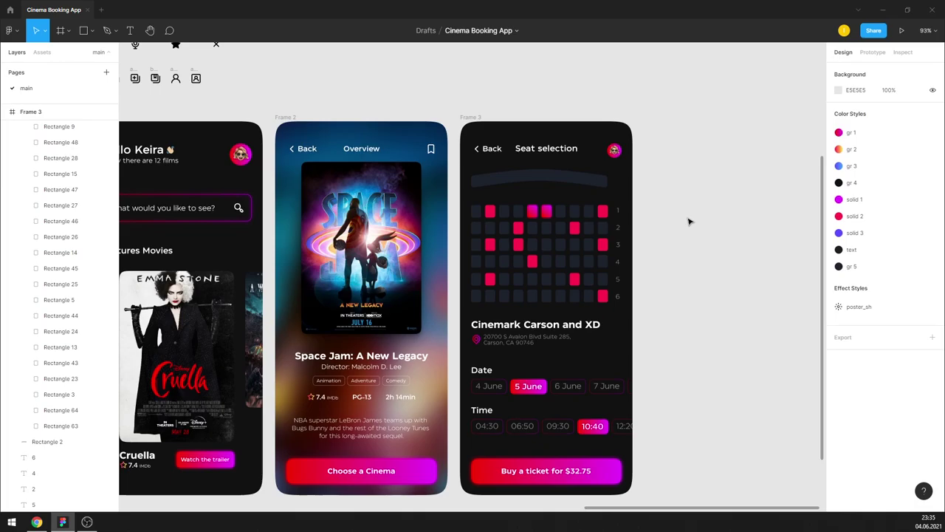
pyautogui.scroll(2, 591, 218)
pyautogui.scroll(3, 531, 222)
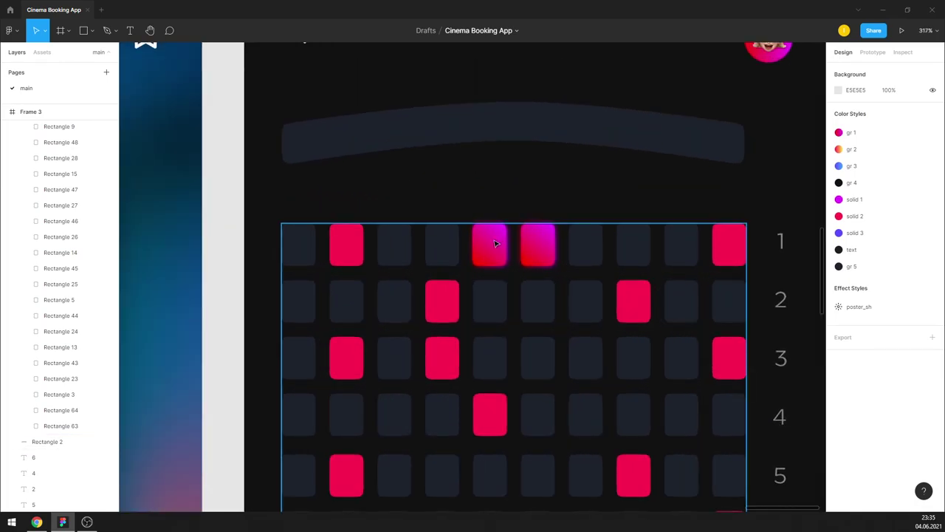
pyautogui.scroll(-3, 530, 230)
pyautogui.scroll(-3, 583, 222)
pyautogui.scroll(3, 639, 217)
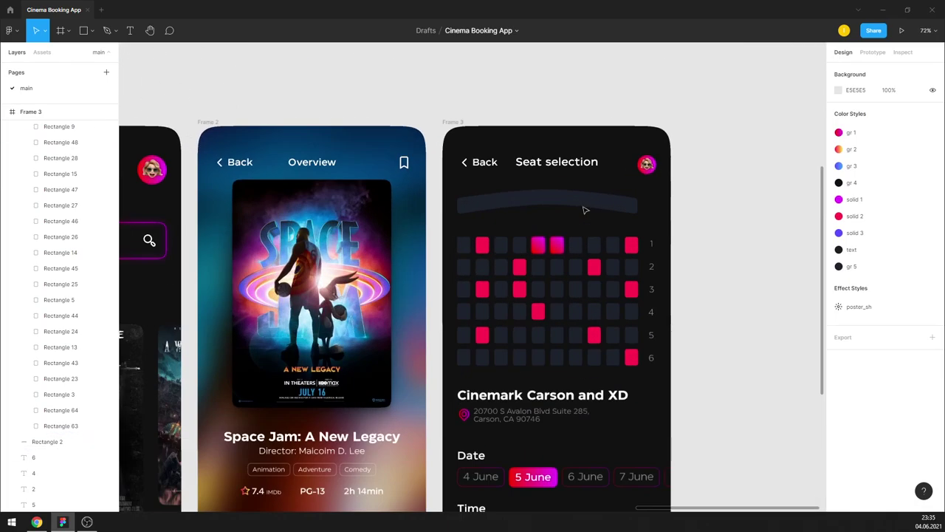
pyautogui.scroll(2, 581, 208)
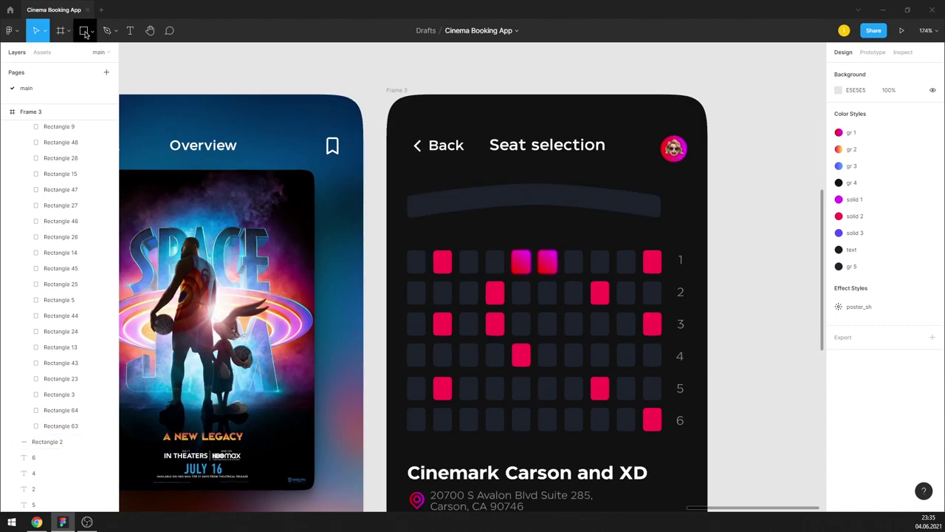
# Step: Draw a rectangle and stretch it to cover the whole seat grid
pyautogui.press('r')
pyautogui.moveTo(427, 228); pyautogui.dragTo(553, 274)
pyautogui.moveTo(463, 253); pyautogui.dragTo(443, 232)
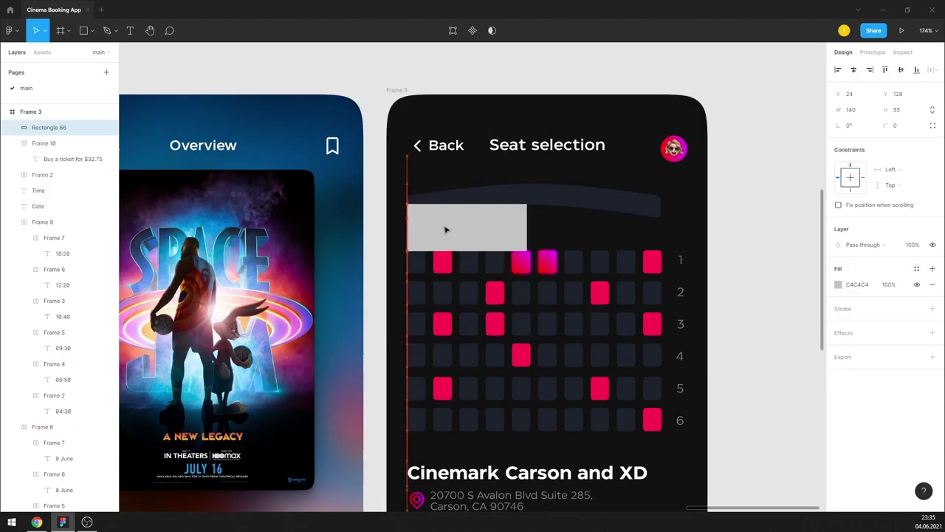
pyautogui.moveTo(529, 231); pyautogui.dragTo(658, 231)
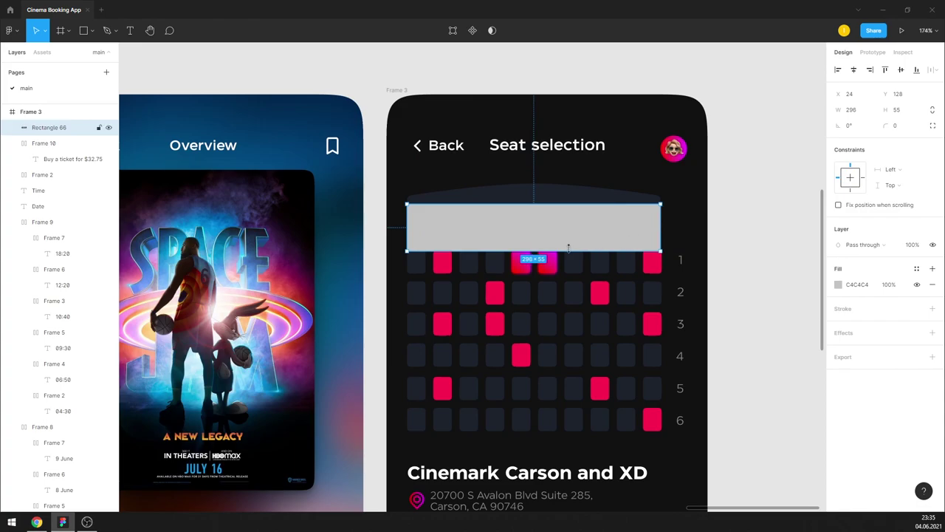
pyautogui.moveTo(532, 252); pyautogui.dragTo(528, 431)
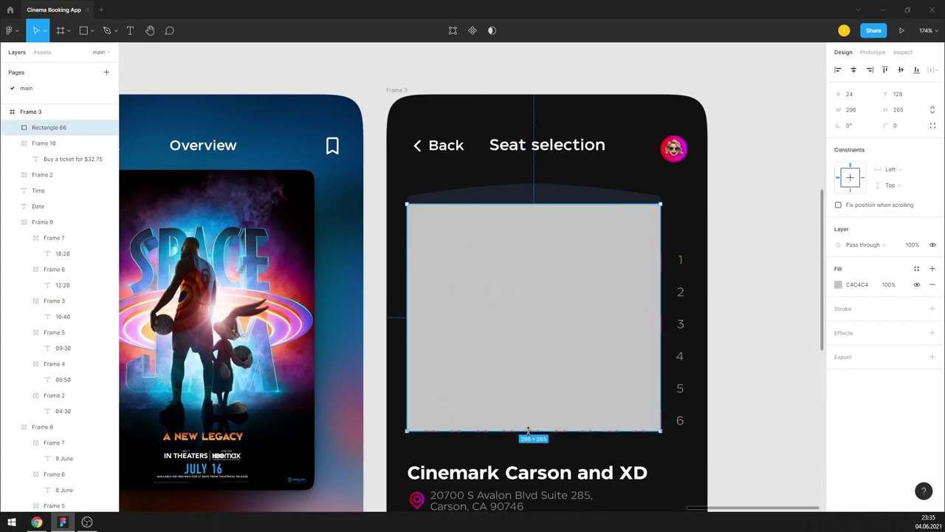
# Step: Move the row numbers 1–6 out of the phone frame
pyautogui.moveTo(699, 437); pyautogui.dragTo(673, 246)
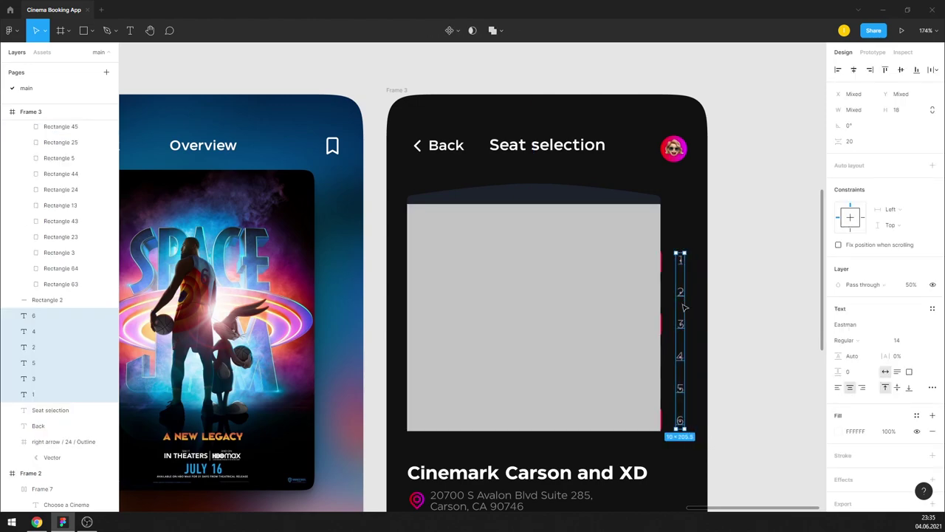
pyautogui.moveTo(683, 300); pyautogui.dragTo(774, 313)
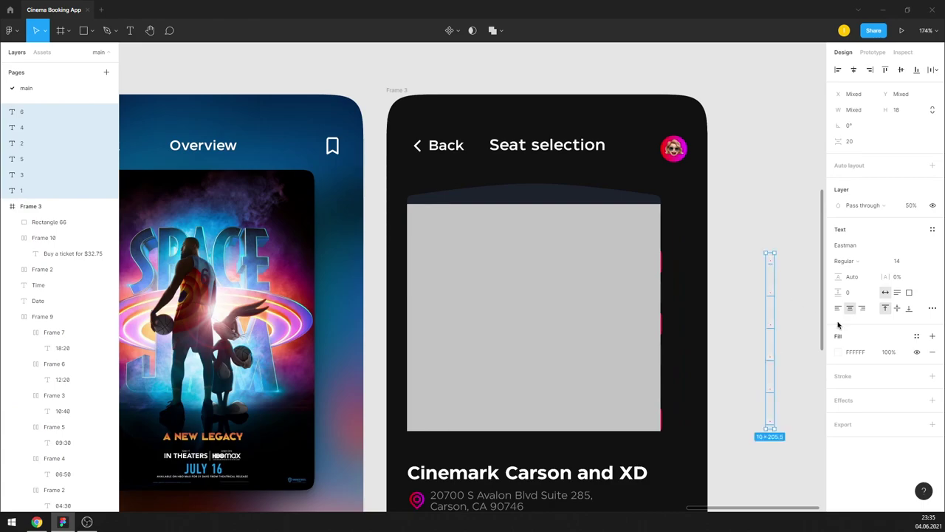
pyautogui.click(838, 352)
pyautogui.click(709, 382)
pyautogui.press('Escape')
pyautogui.click(760, 192)
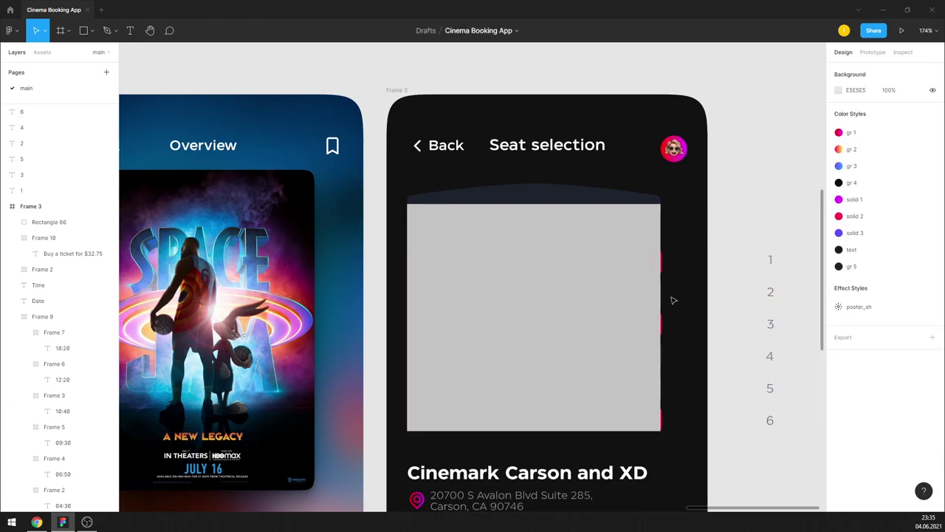
# Step: Push the Date and Time rows and the cinema title and address lower
pyautogui.scroll(-1, 635, 303)
pyautogui.keyDown('ctrl'); pyautogui.scroll(-3, 593, 308); pyautogui.keyUp('ctrl')
pyautogui.scroll(-3, 532, 354)
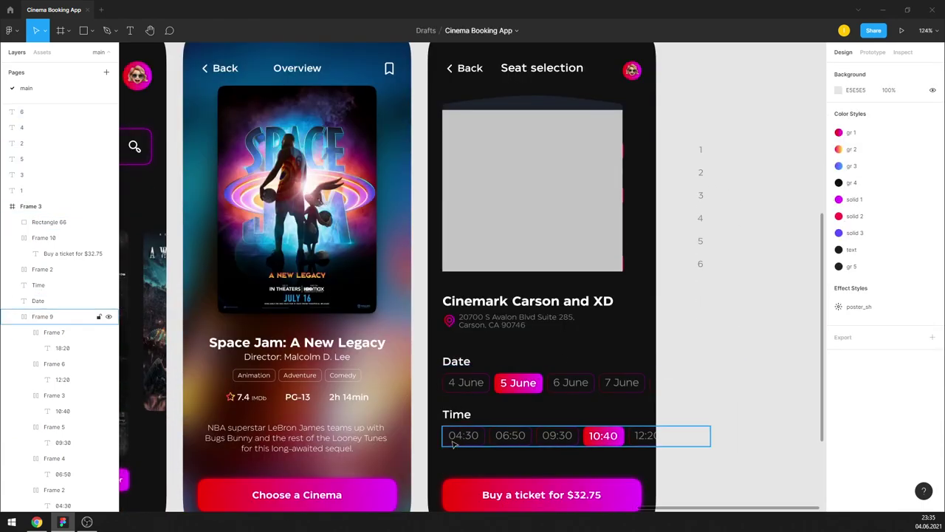
pyautogui.moveTo(439, 462)
pyautogui.mouseDown()
pyautogui.moveTo(650, 351)
pyautogui.moveTo(611, 351)
pyautogui.moveTo(479, 295)
pyautogui.moveTo(478, 313)
pyautogui.mouseUp()
pyautogui.press('Escape')
pyautogui.press('Escape')
pyautogui.moveTo(638, 286); pyautogui.dragTo(436, 94)
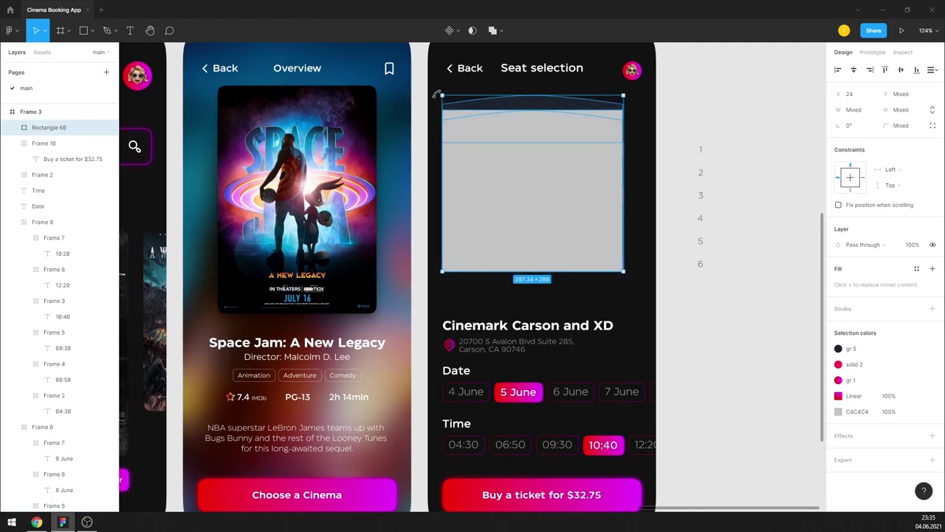
# Step: Enlarge the grey rectangle with the seat grid to about 325 wide
pyautogui.moveTo(624, 273); pyautogui.dragTo(642, 291)
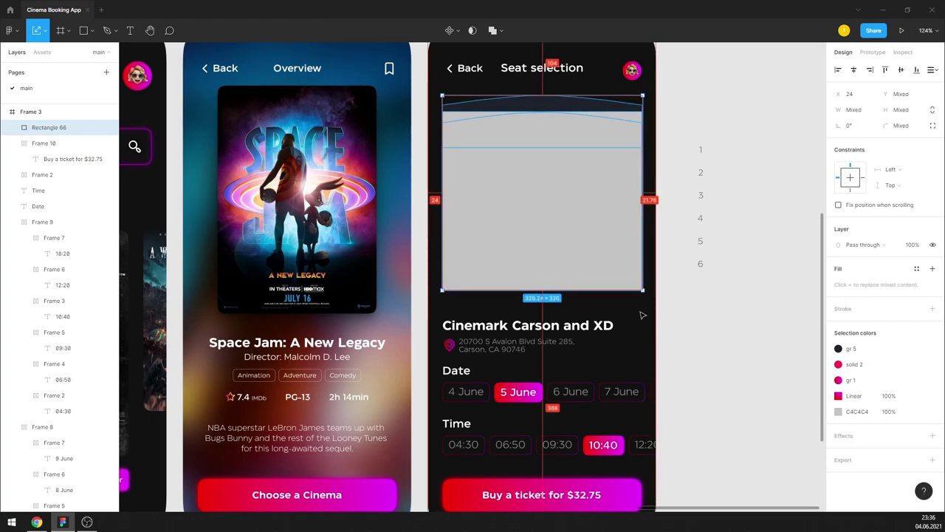
pyautogui.scroll(5, 640, 296)
pyautogui.moveTo(640, 296); pyautogui.dragTo(610, 333)
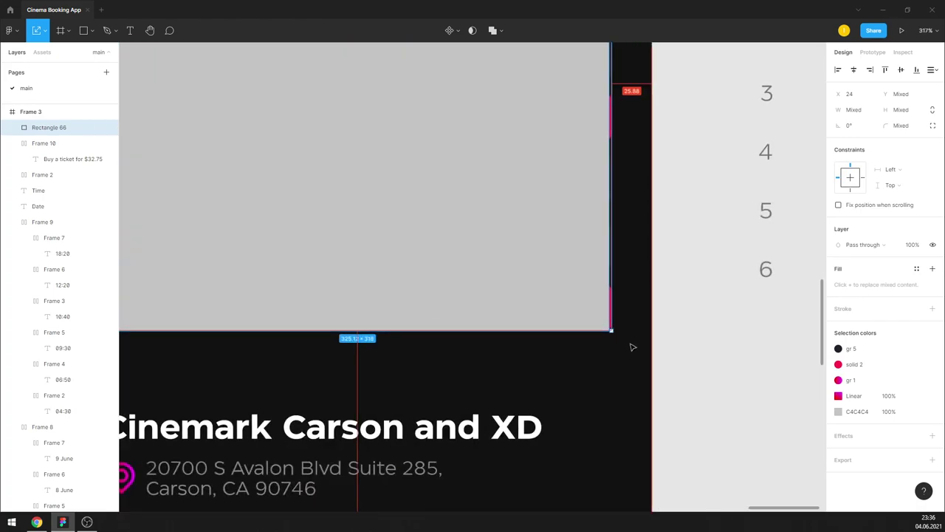
pyautogui.scroll(5, 620, 333)
pyautogui.scroll(-5, 599, 336)
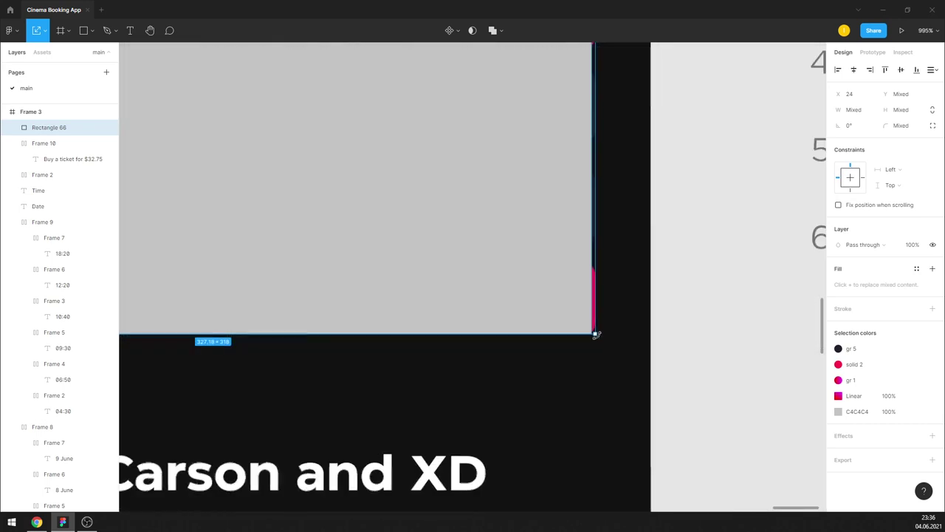
pyautogui.scroll(-5, 598, 348)
pyautogui.scroll(-5, 617, 359)
pyautogui.scroll(2, 581, 274)
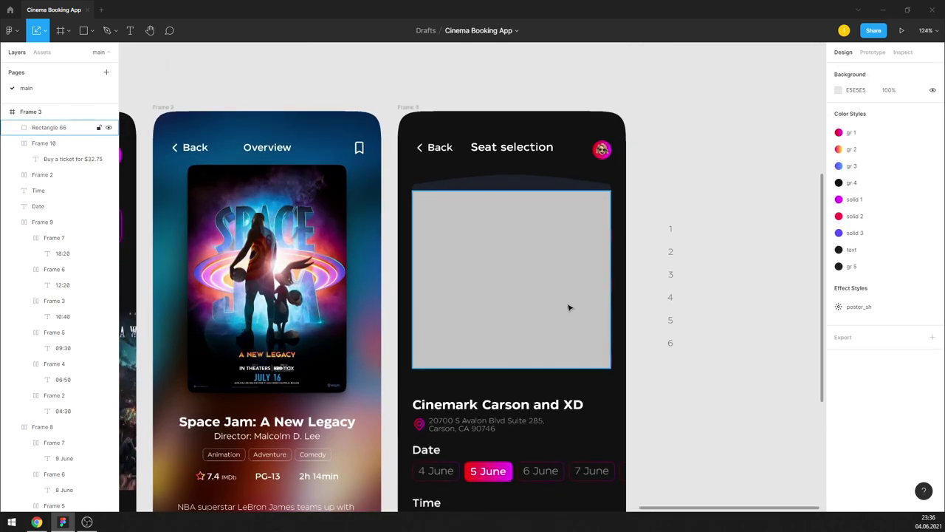
pyautogui.click(534, 281)
# Step: Send the rectangle behind the seat grid and fill it with 151515
pyautogui.rightClick(525, 238)
pyautogui.click(575, 303)
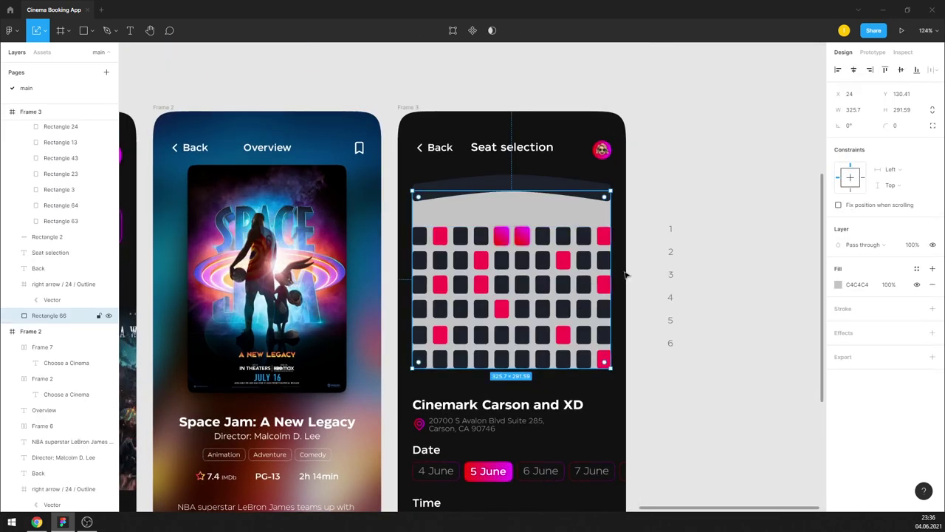
pyautogui.click(838, 285)
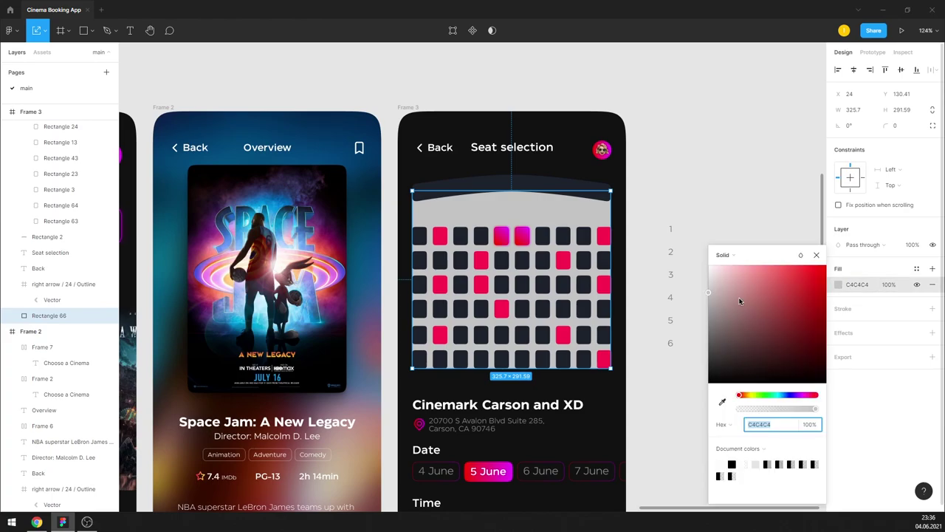
pyautogui.click(723, 401)
pyautogui.click(622, 382)
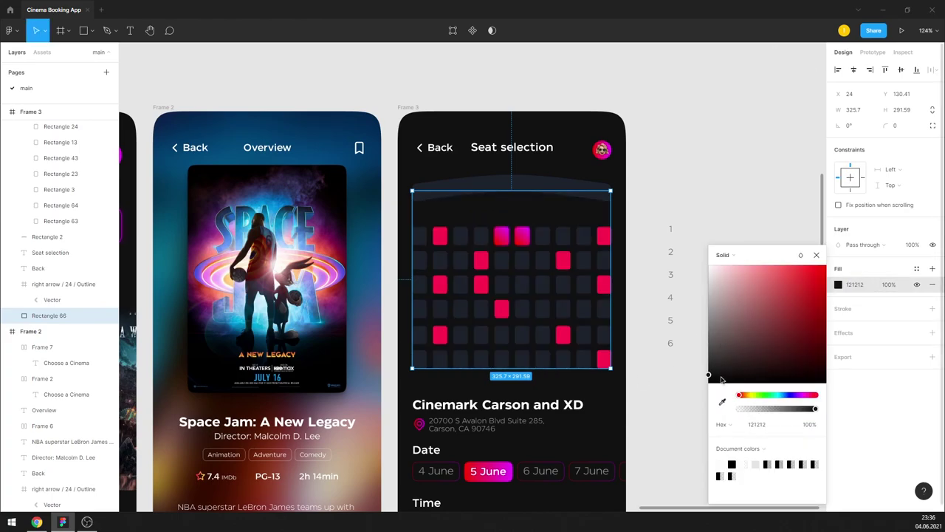
pyautogui.click(761, 424)
pyautogui.write('151515')
pyautogui.press('Return')
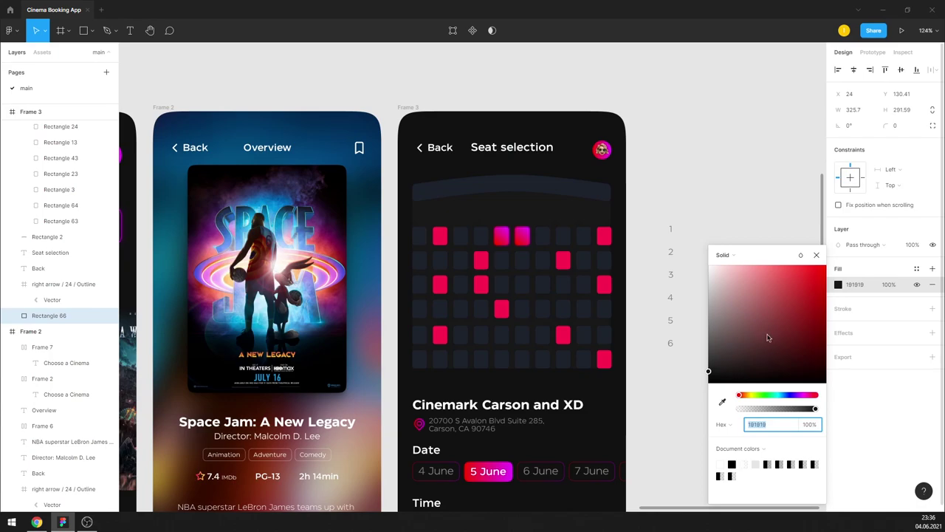
# Step: Apply the gr 1 colour style and set the layer opacity to 10%
pyautogui.click(915, 268)
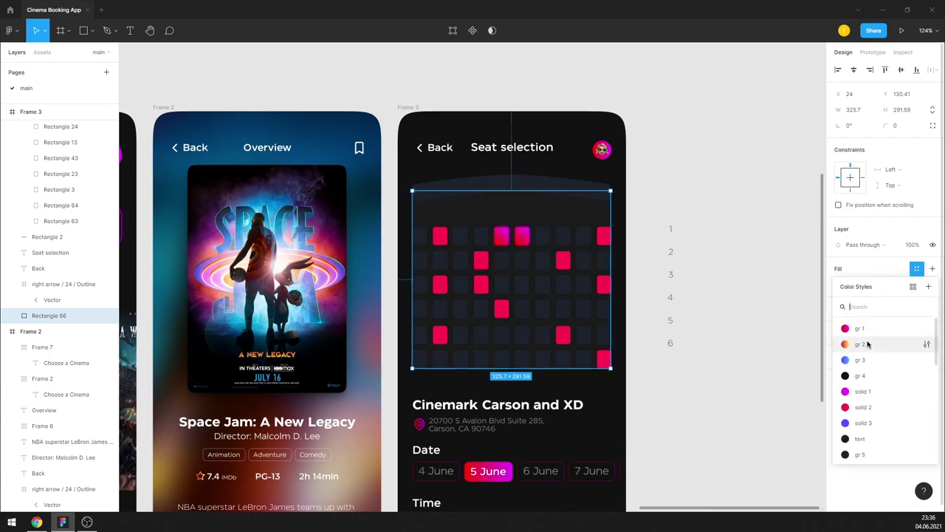
pyautogui.click(861, 329)
pyautogui.click(912, 244)
pyautogui.write('10')
pyautogui.press('Return')
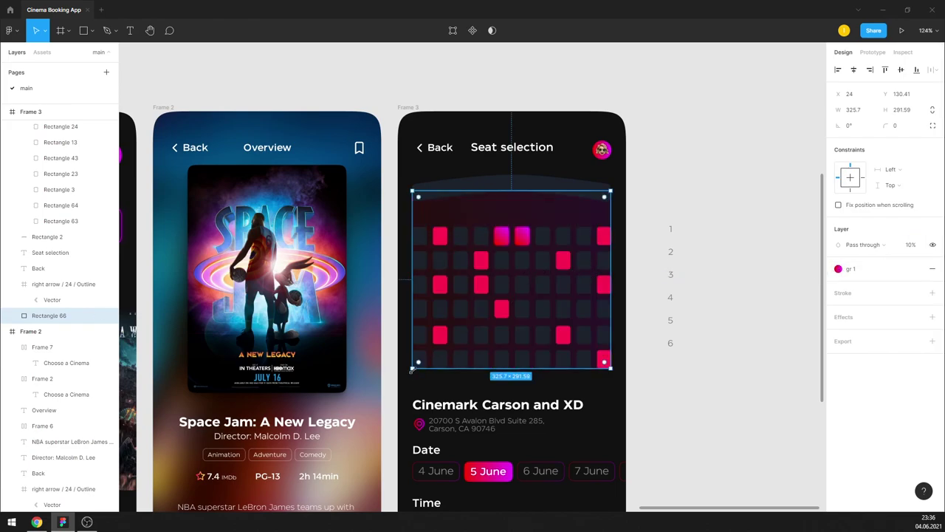
# Step: Stretch the overlay down and pull its bottom corner outward into a trapezoid
pyautogui.scroll(-3, 525, 346)
pyautogui.moveTo(447, 359)
pyautogui.mouseDown()
pyautogui.moveTo(447, 405)
pyautogui.moveTo(436, 404)
pyautogui.mouseUp()
pyautogui.press('Return')
pyautogui.press('v')
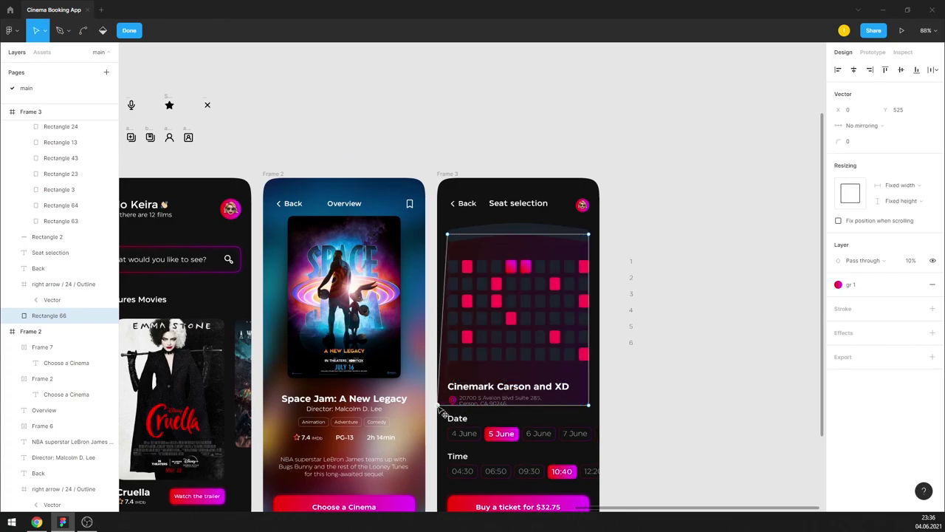
pyautogui.moveTo(590, 407); pyautogui.dragTo(608, 406)
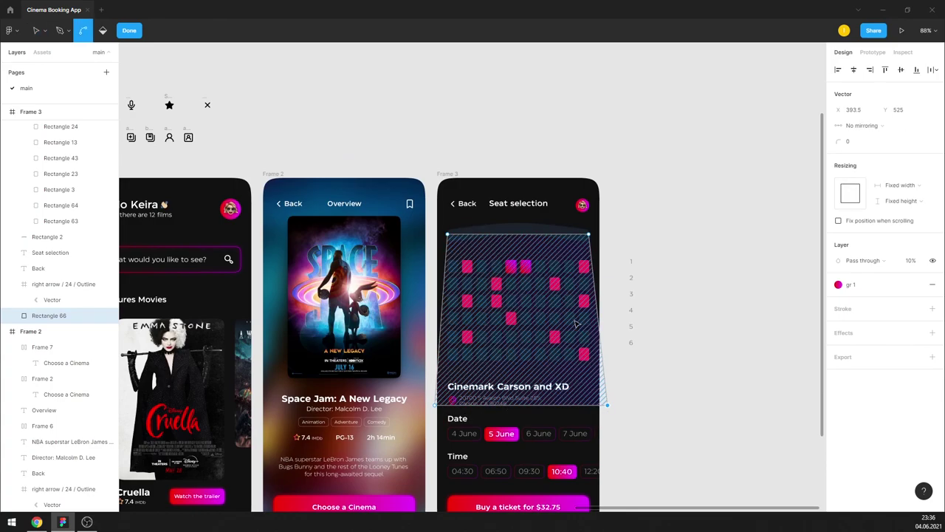
pyautogui.scroll(5, 572, 313)
pyautogui.click(130, 30)
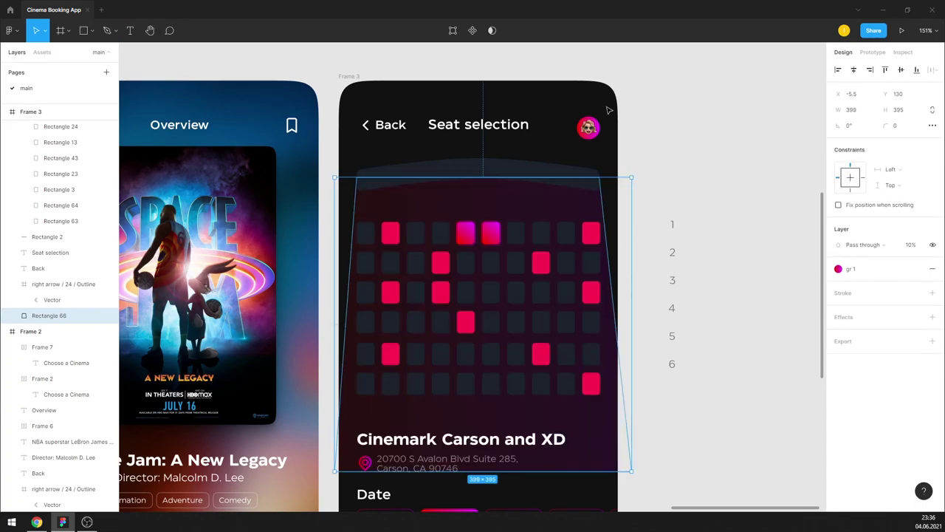
pyautogui.click(687, 129)
pyautogui.click(527, 209)
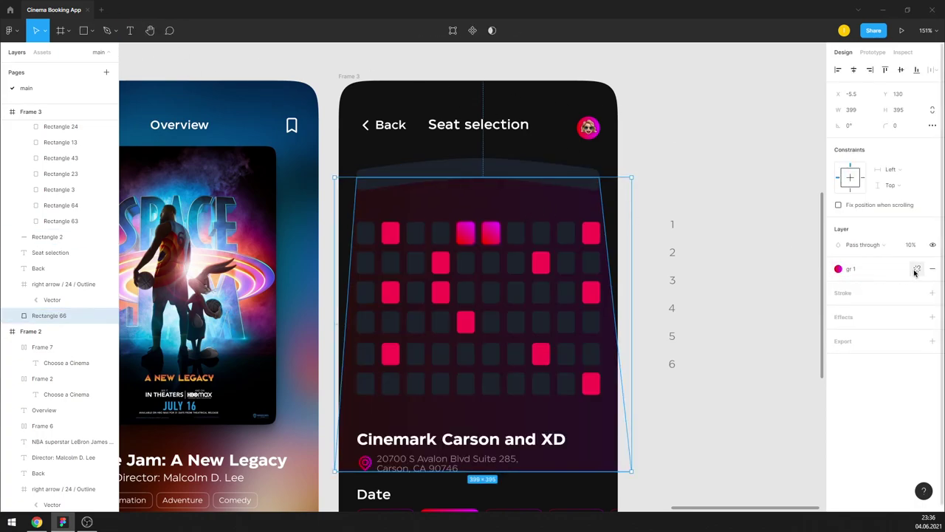
# Step: Sample the seat magenta as the overlay's fill colour
pyautogui.click(838, 285)
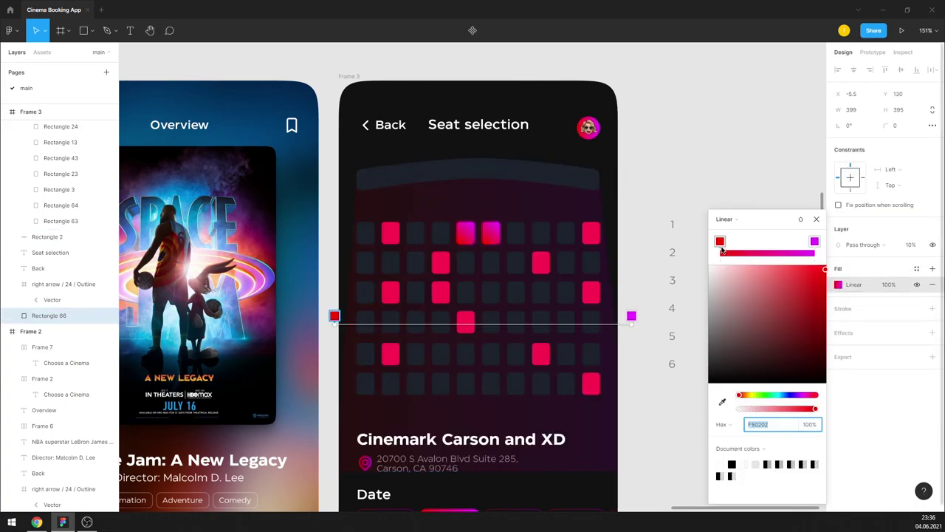
pyautogui.click(724, 218)
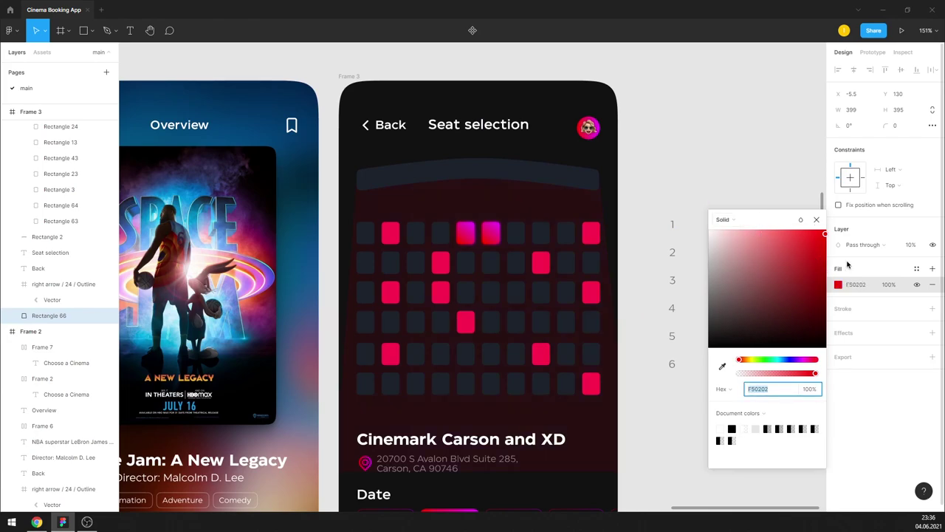
pyautogui.click(723, 367)
pyautogui.click(492, 231)
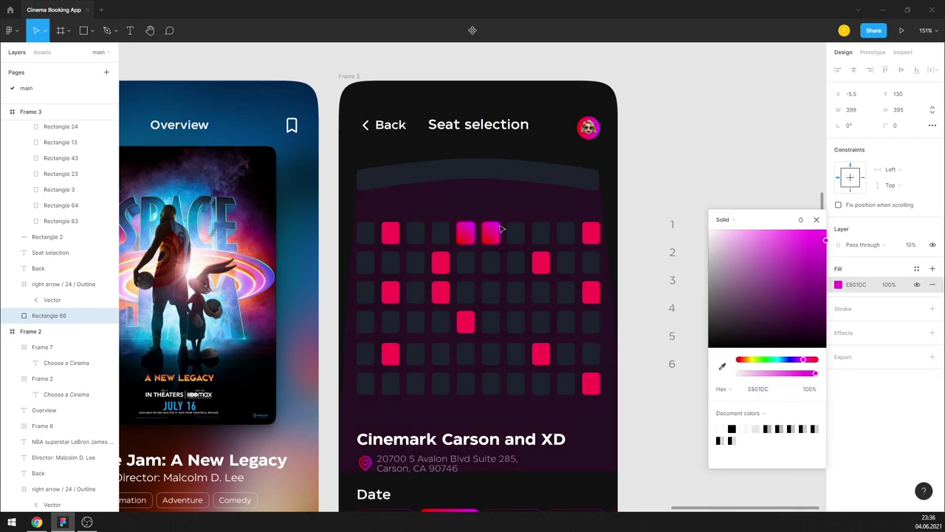
# Step: Make the fill a vertical linear gradient, dark 121212 at bottom to magenta at top
pyautogui.click(733, 220)
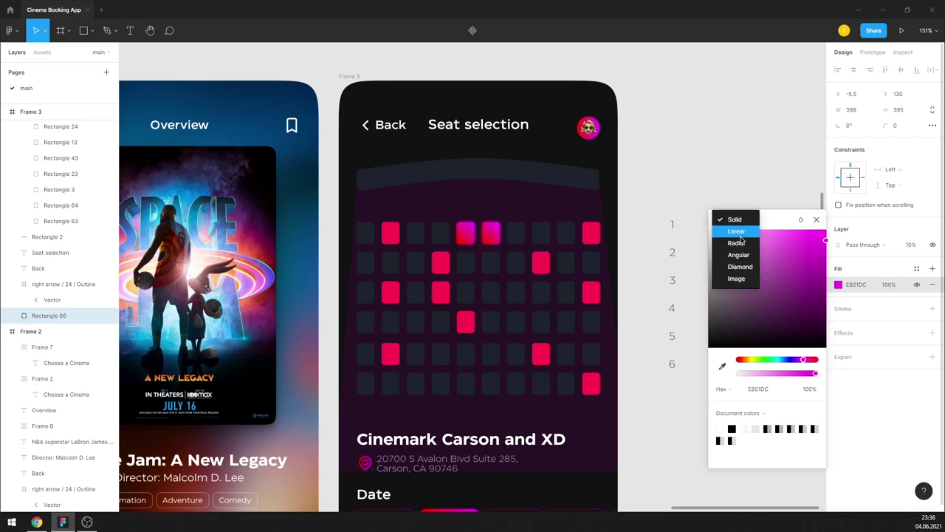
pyautogui.moveTo(632, 318); pyautogui.dragTo(472, 175)
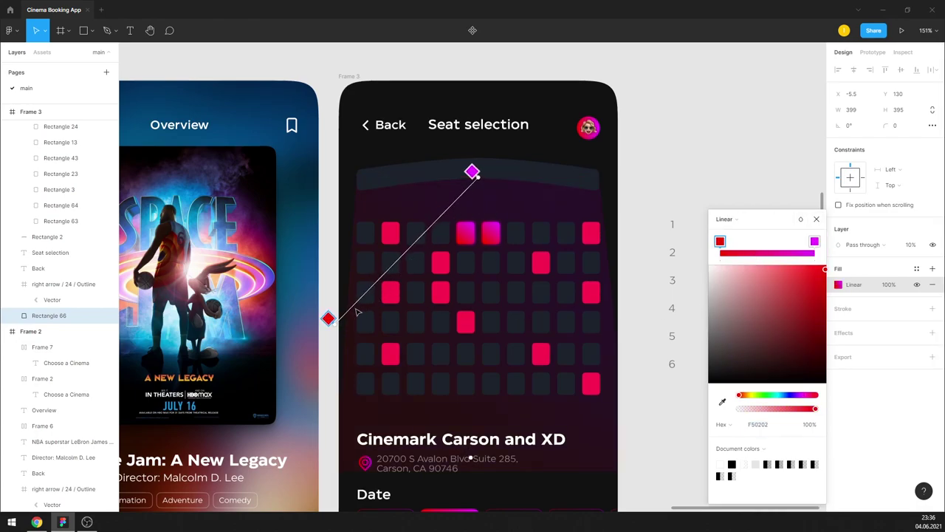
pyautogui.moveTo(328, 318); pyautogui.dragTo(468, 471)
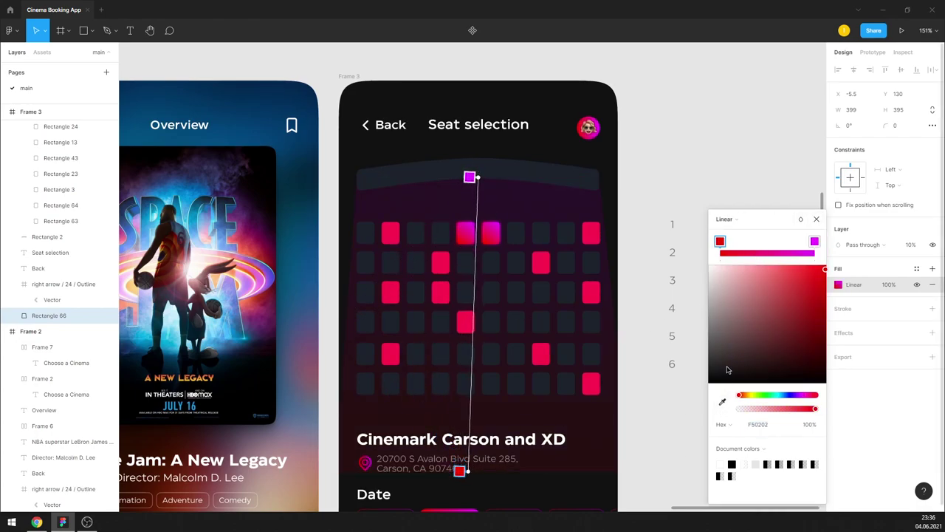
pyautogui.click(723, 399)
pyautogui.click(779, 90)
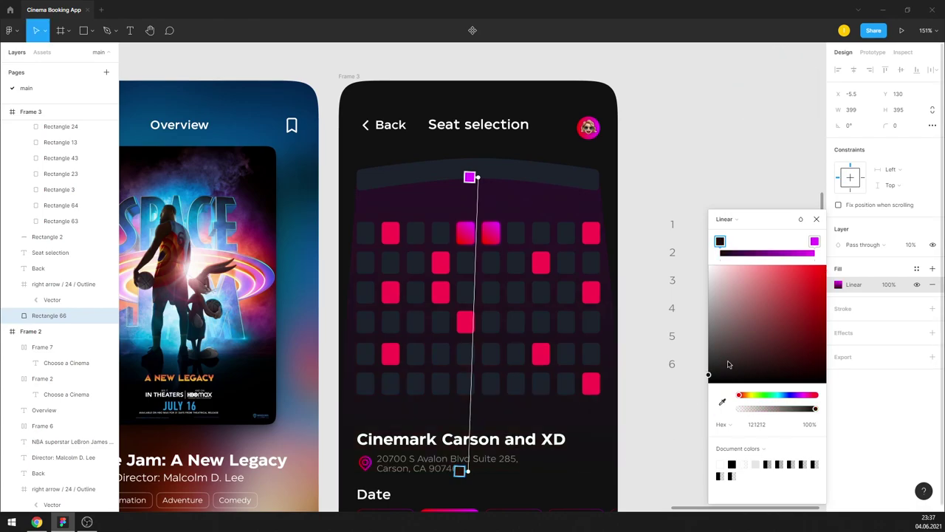
pyautogui.click(817, 222)
# Step: Inspect the magenta stop of the gradient overlay rectangle's fill
pyautogui.click(721, 143)
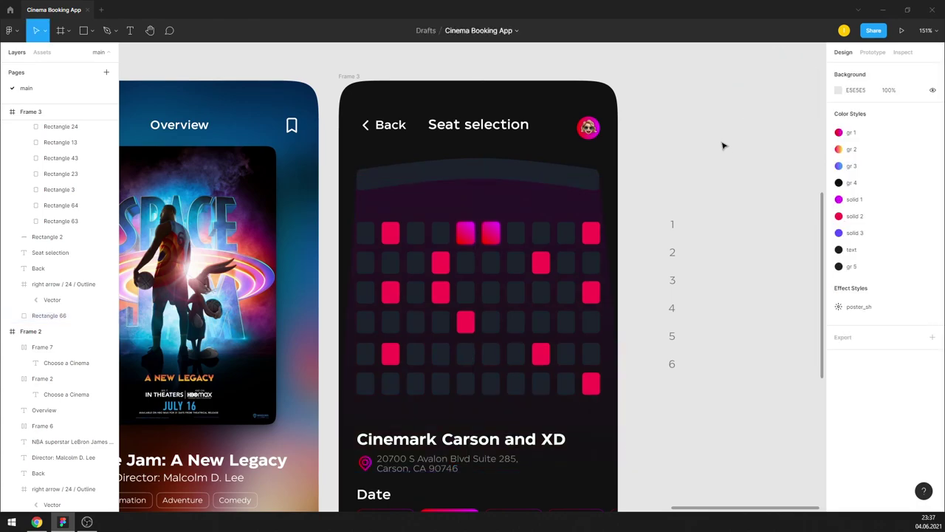
pyautogui.click(563, 176)
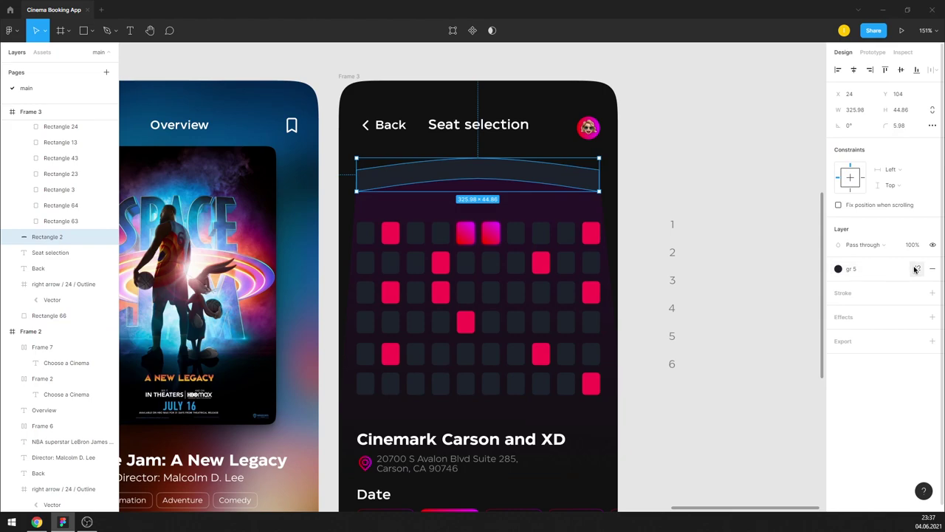
pyautogui.click(596, 212)
pyautogui.click(838, 284)
pyautogui.click(814, 243)
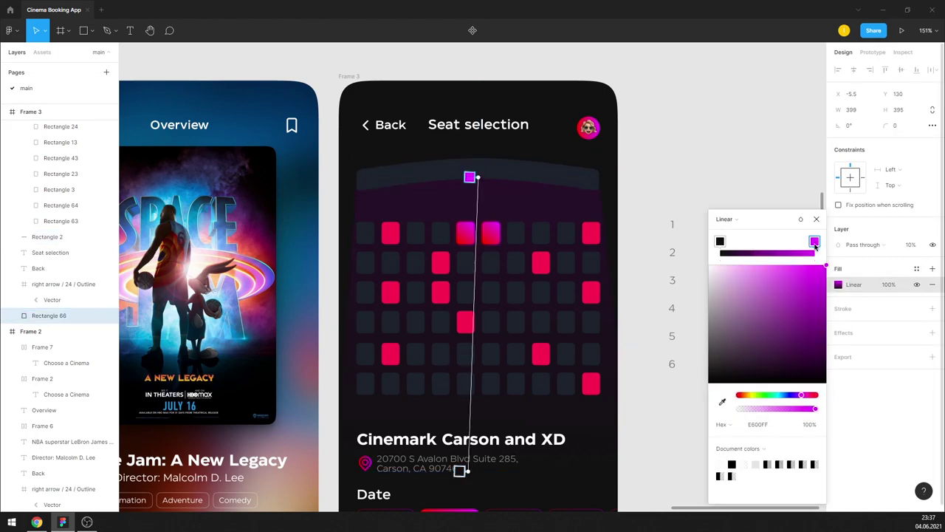
pyautogui.click(817, 218)
# Step: Detach the gr 5 style from the curved screen and set its fill opacity to 100
pyautogui.click(595, 176)
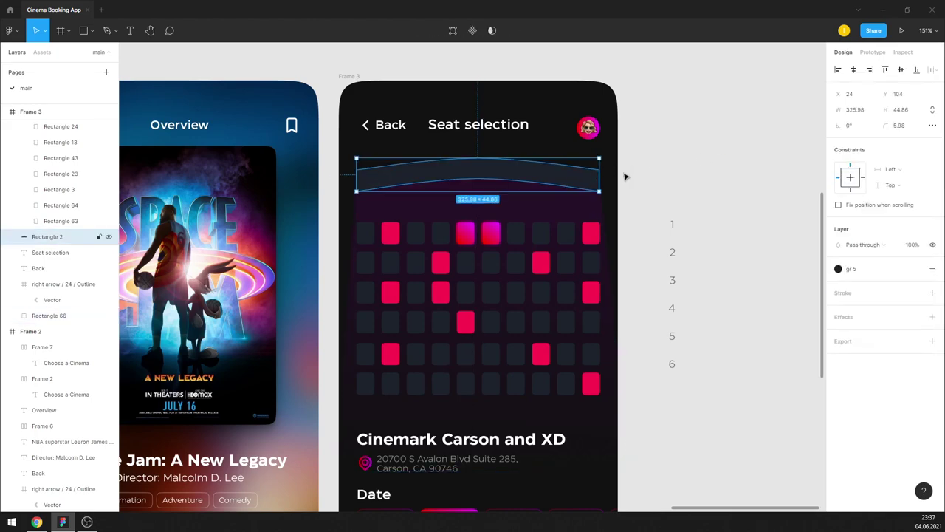
pyautogui.click(913, 271)
pyautogui.click(734, 184)
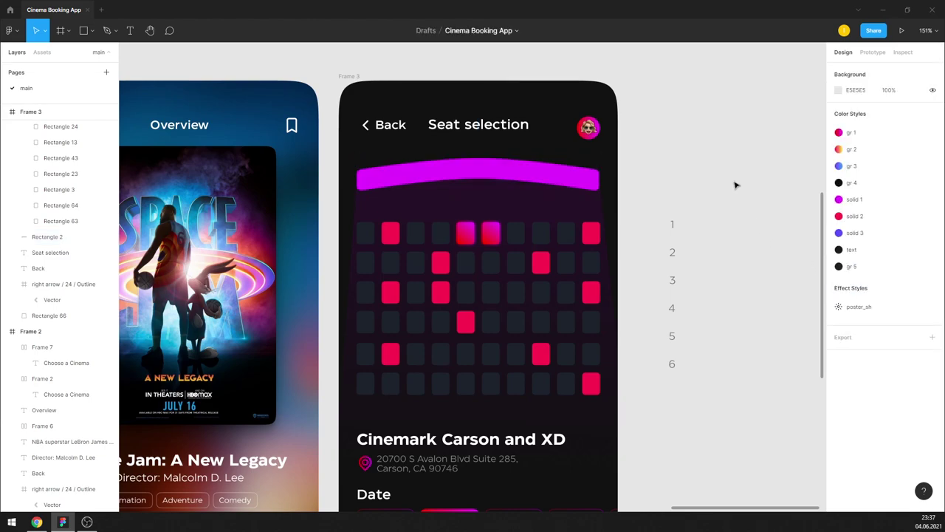
pyautogui.click(595, 176)
pyautogui.click(886, 284)
pyautogui.hotkey('shift', 'Down')
pyautogui.hotkey('shift', 'Down')
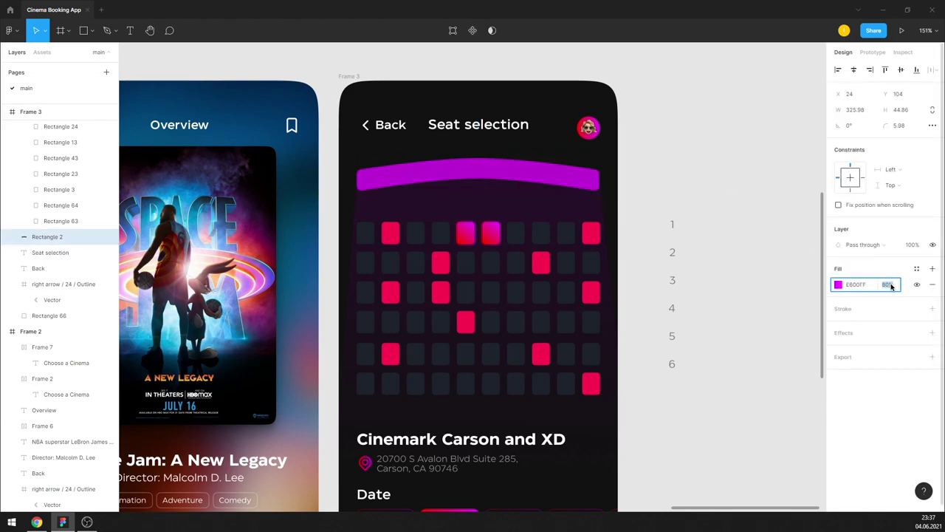
pyautogui.hotkey('shift', 'Down')
pyautogui.hotkey('shift', 'Down')
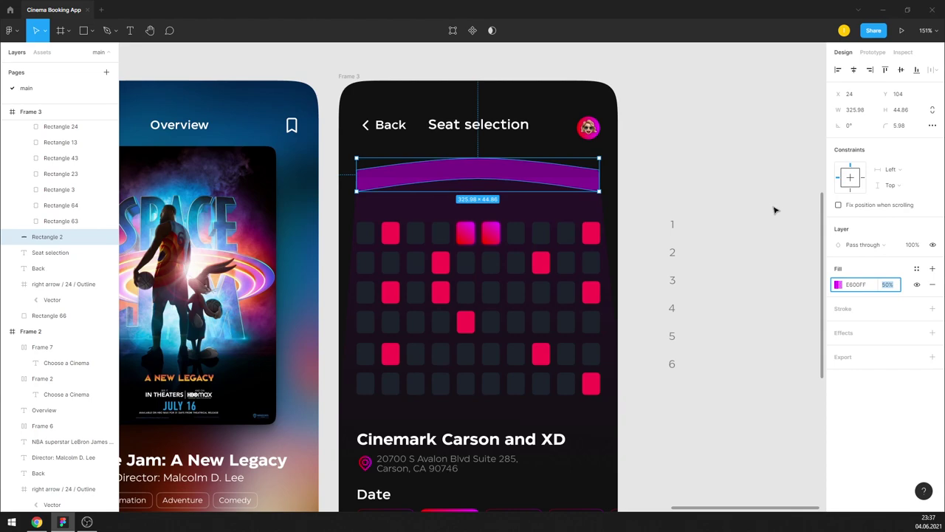
pyautogui.write('100')
pyautogui.press('Return')
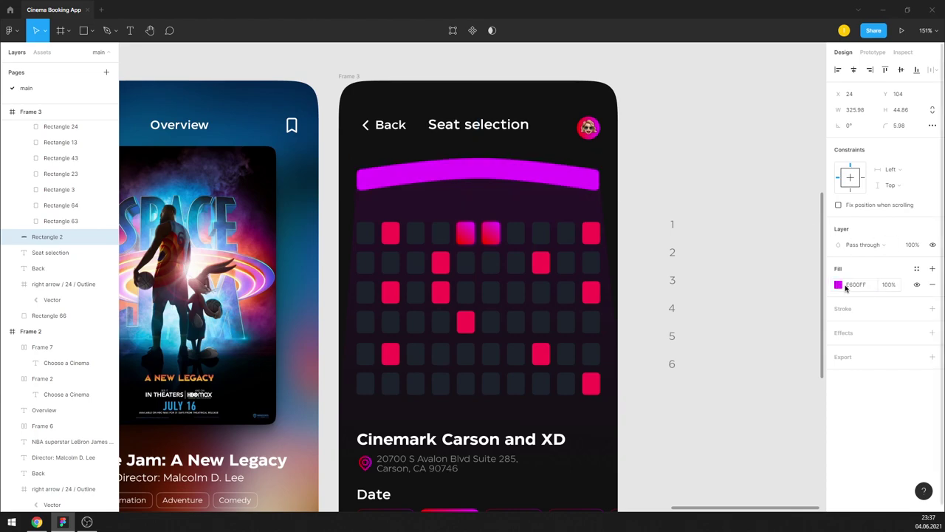
# Step: Darken the curved screen's fill to deep purple
pyautogui.click(838, 284)
pyautogui.moveTo(816, 338); pyautogui.dragTo(839, 341)
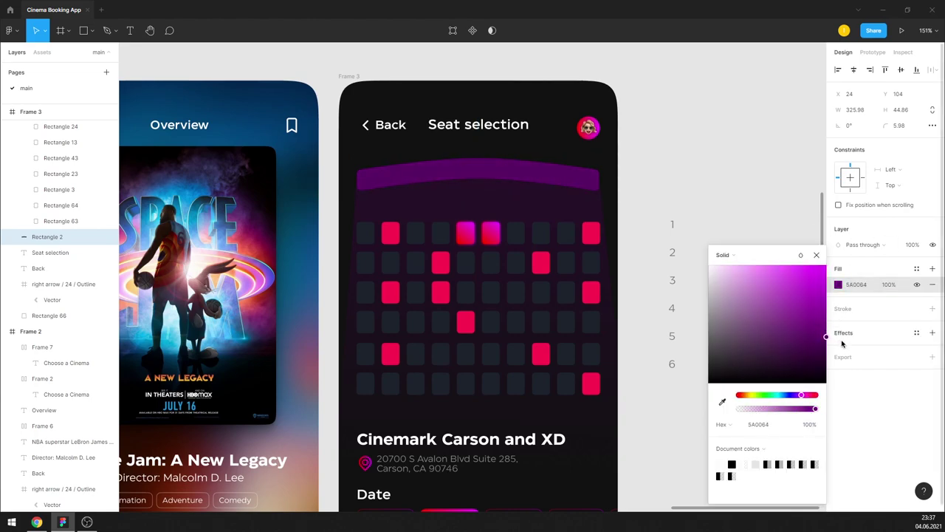
pyautogui.click(818, 254)
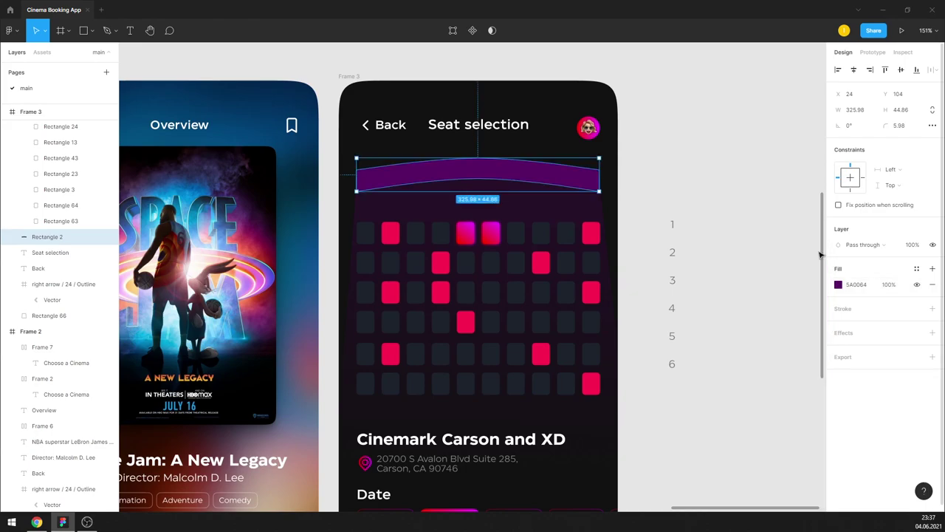
pyautogui.click(749, 191)
pyautogui.scroll(-5, 738, 180)
pyautogui.scroll(5, 739, 179)
# Step: Select the eight red seats across the seat grid
pyautogui.click(586, 342)
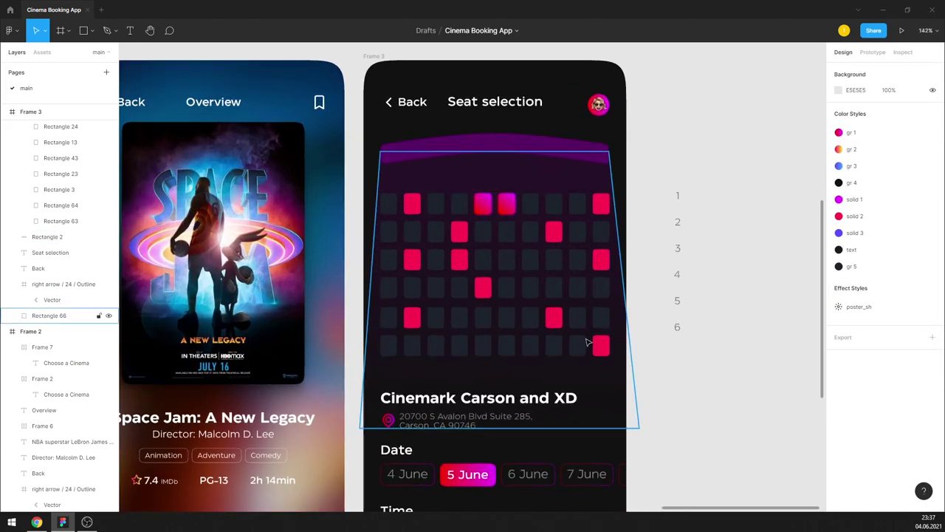
pyautogui.click(591, 336)
pyautogui.keyDown('shift'); pyautogui.click(554, 318); pyautogui.keyUp('shift')
pyautogui.keyDown('shift'); pyautogui.click(483, 288); pyautogui.keyUp('shift')
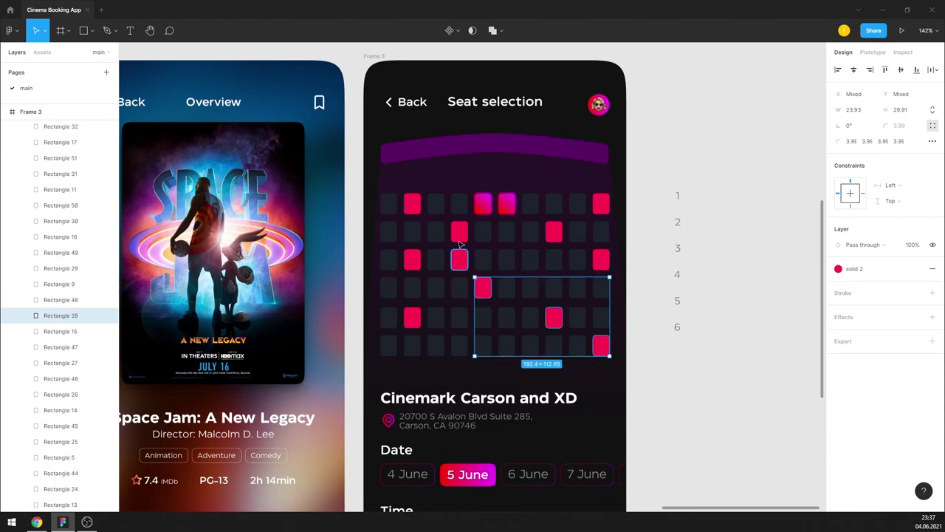
pyautogui.keyDown('shift'); pyautogui.click(460, 232); pyautogui.keyUp('shift')
pyautogui.keyDown('shift'); pyautogui.click(412, 259); pyautogui.keyUp('shift')
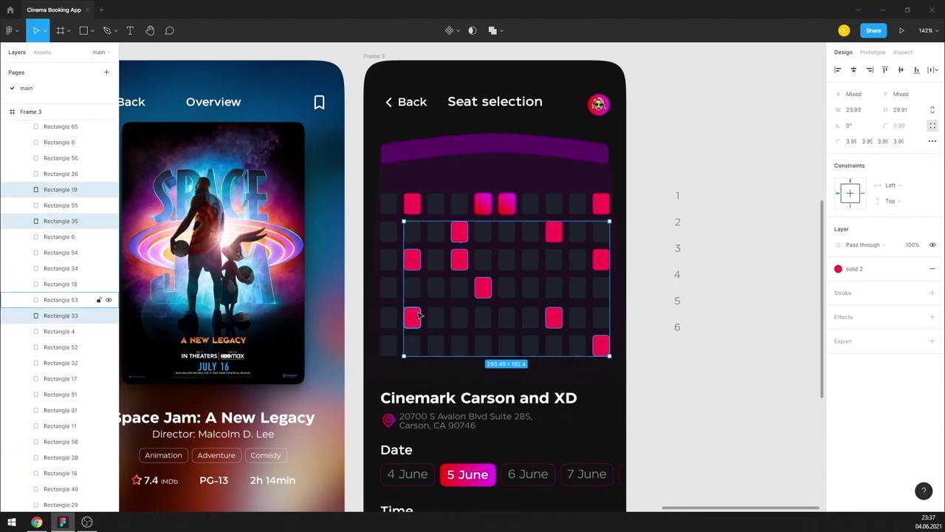
pyautogui.keyDown('shift'); pyautogui.click(412, 203); pyautogui.keyUp('shift')
pyautogui.keyDown('shift'); pyautogui.click(601, 203); pyautogui.keyUp('shift')
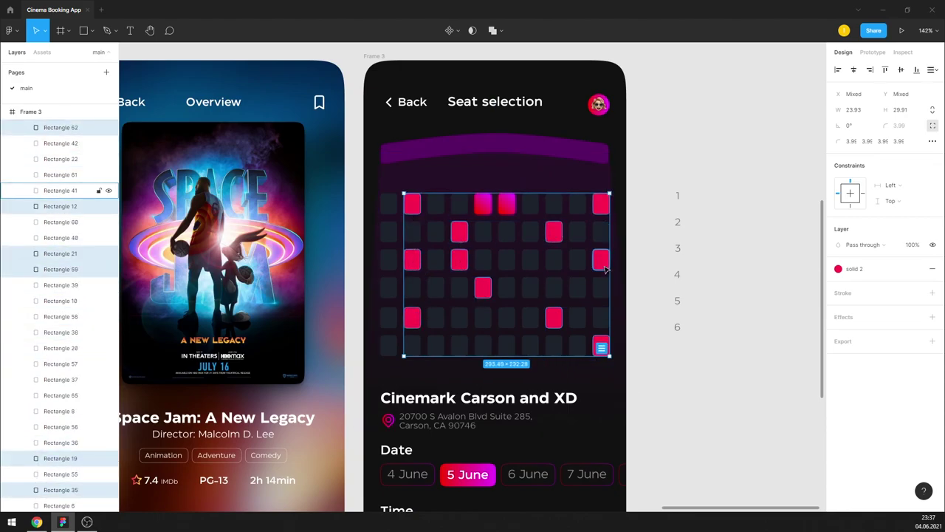
pyautogui.keyDown('shift'); pyautogui.click(601, 259); pyautogui.keyUp('shift')
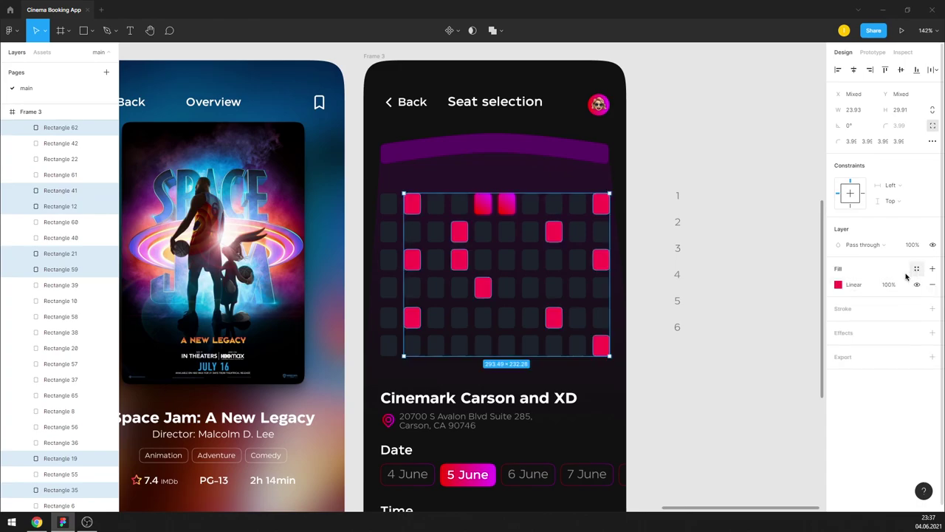
# Step: Recolour the selected seats with the screen curve's purple using the eyedropper
pyautogui.click(838, 284)
pyautogui.click(723, 403)
pyautogui.click(598, 145)
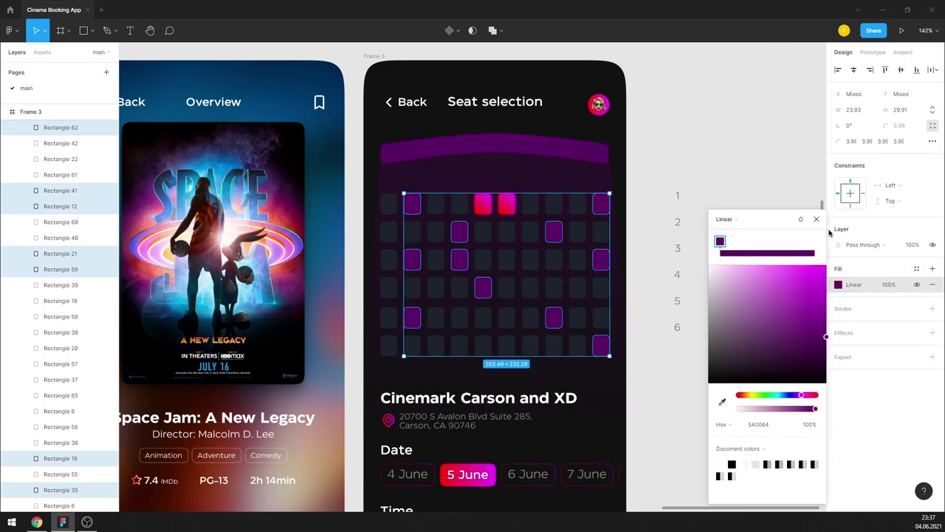
pyautogui.click(816, 219)
pyautogui.click(757, 178)
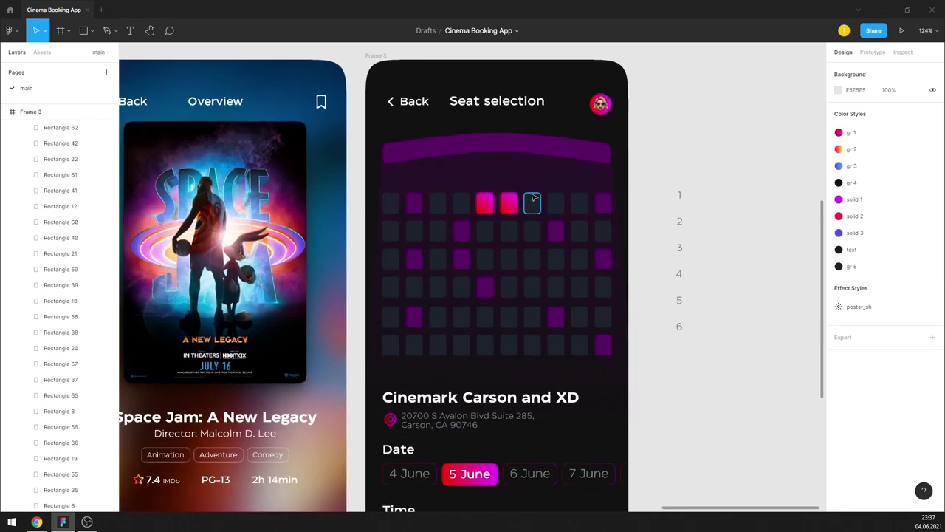
# Step: Change the second pink seat's gradient start colour from red to blue 028FF5
pyautogui.scroll(3, 530, 204)
pyautogui.click(505, 204)
pyautogui.doubleClick(505, 205)
pyautogui.click(838, 284)
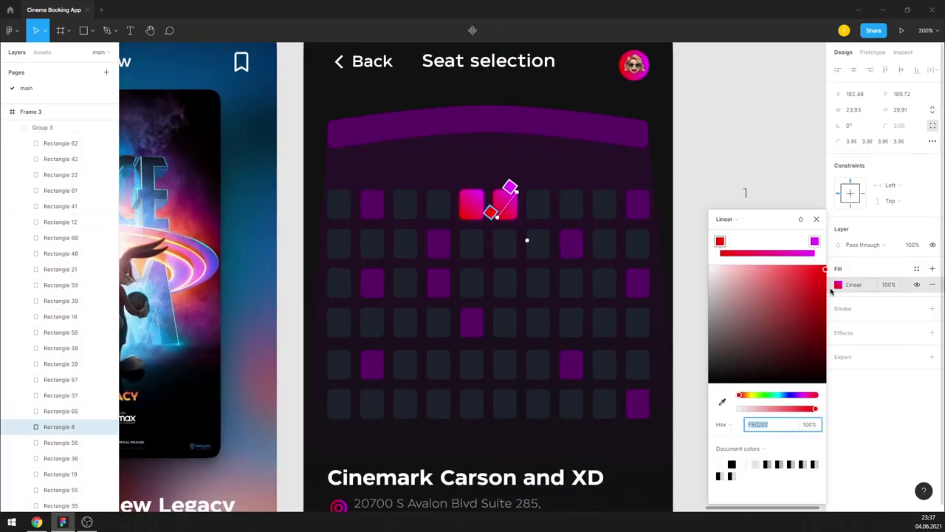
pyautogui.scroll(3, 500, 186)
pyautogui.moveTo(517, 189); pyautogui.dragTo(512, 201)
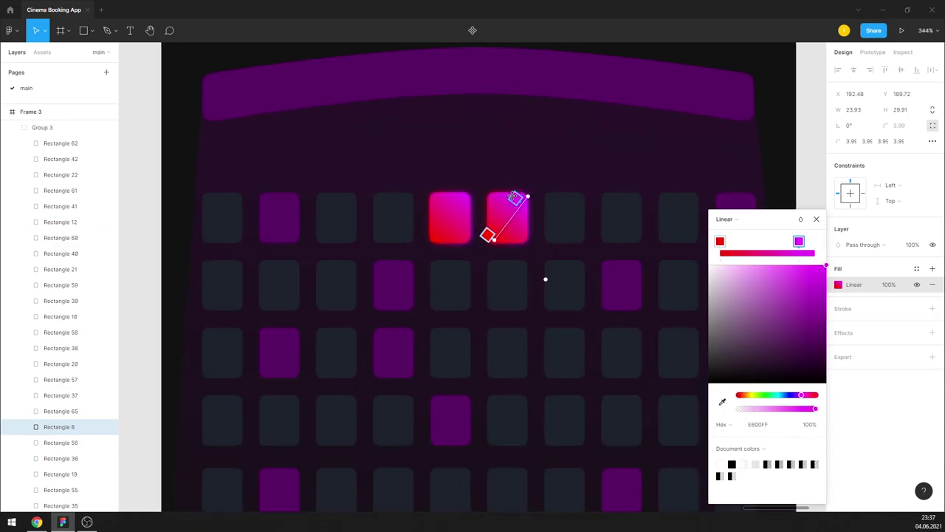
pyautogui.click(720, 242)
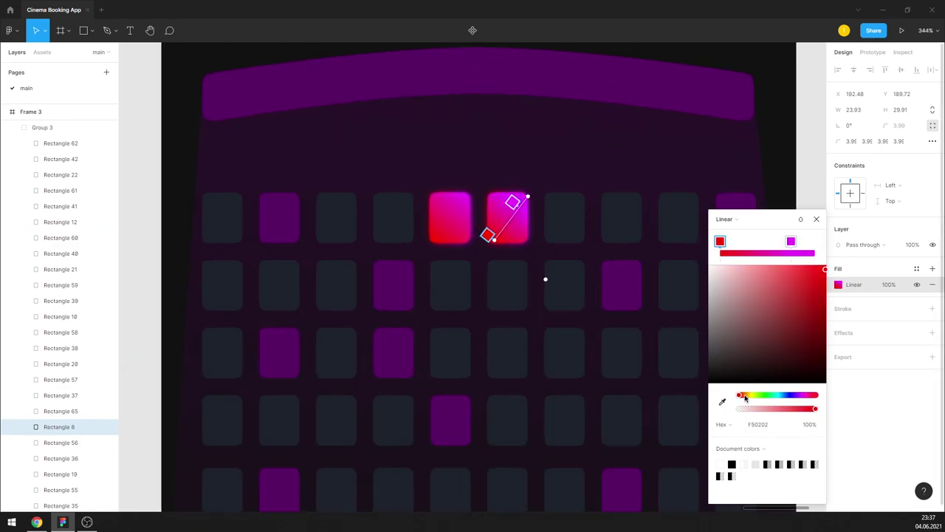
pyautogui.moveTo(746, 398); pyautogui.dragTo(784, 395)
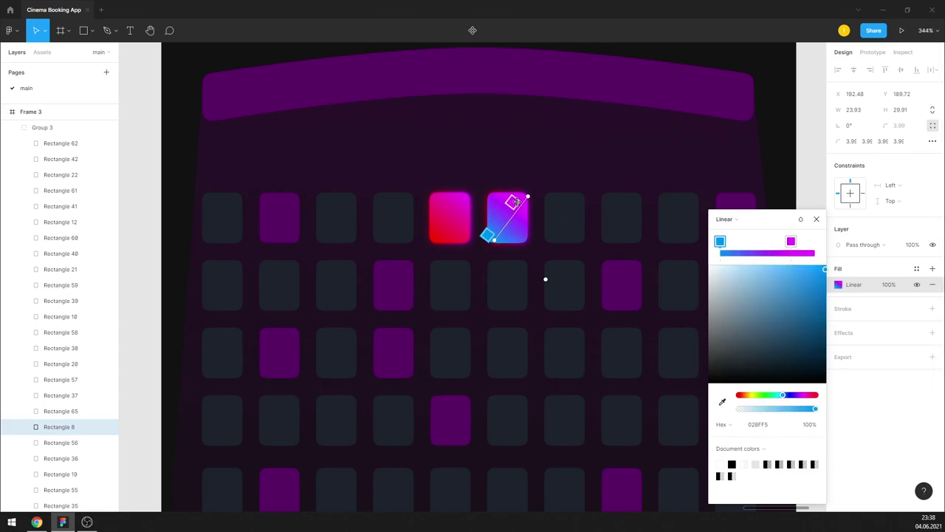
# Step: Stretch the blue-to-magenta E600FF gradient diagonally across the seat
pyautogui.moveTo(513, 202); pyautogui.dragTo(473, 255)
pyautogui.moveTo(523, 194); pyautogui.dragTo(522, 192)
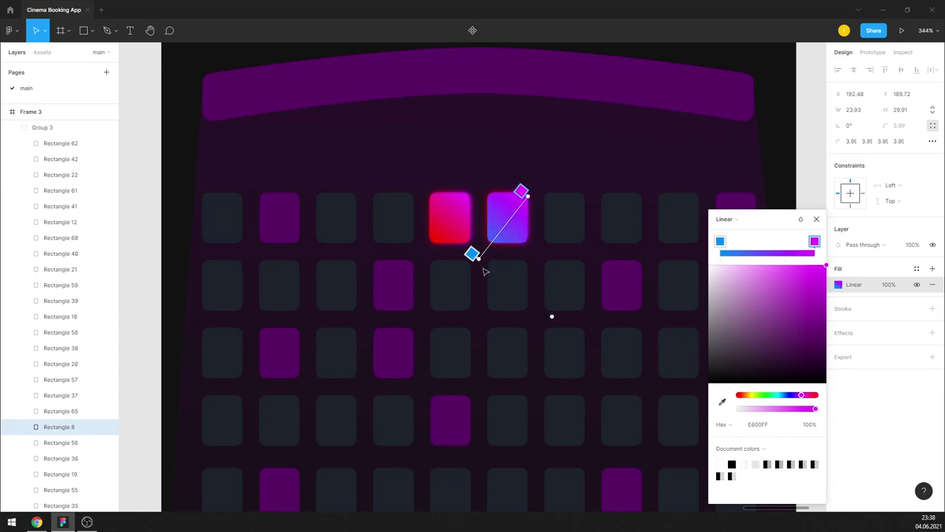
pyautogui.moveTo(473, 255); pyautogui.dragTo(450, 279)
pyautogui.moveTo(522, 192); pyautogui.dragTo(512, 201)
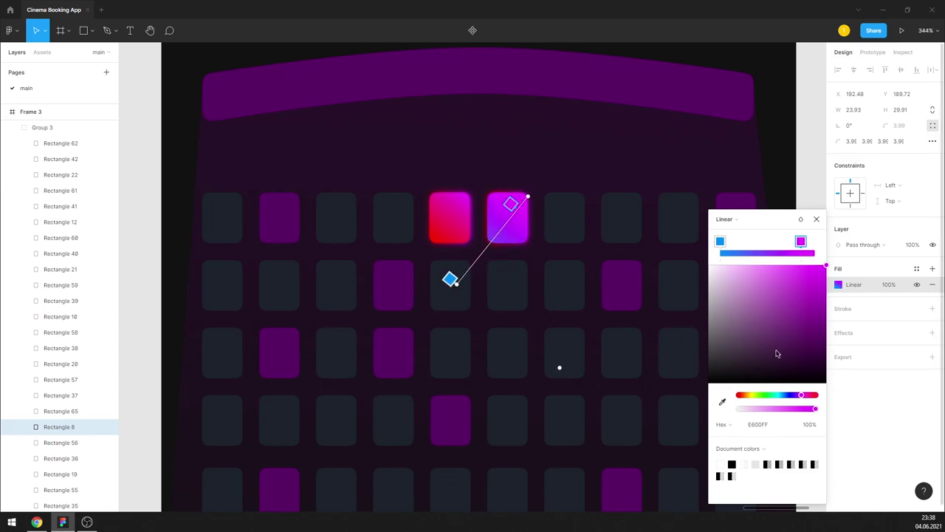
pyautogui.click(817, 220)
# Step: Undo the blue gradient, restoring the seat's pink gradient
pyautogui.scroll(-5, 703, 182)
pyautogui.scroll(3, 661, 182)
pyautogui.scroll(1, 564, 189)
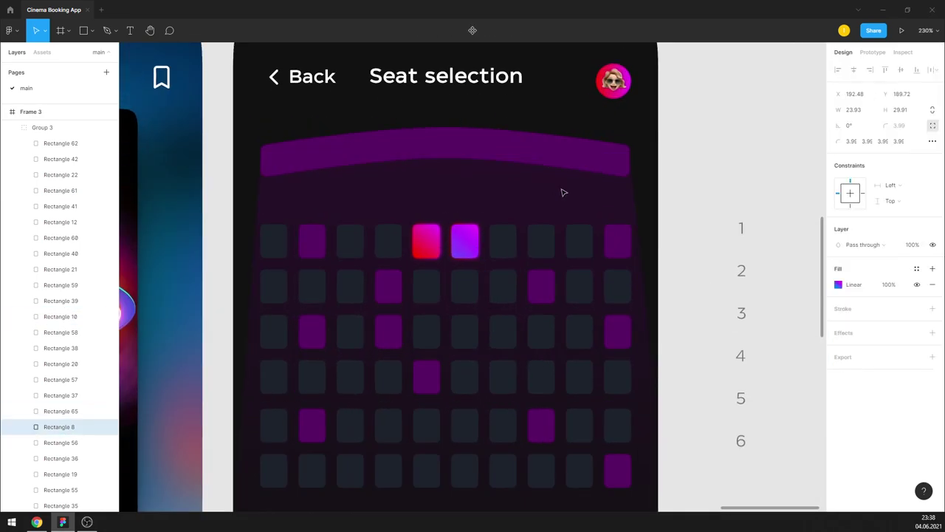
pyautogui.hotkey('ctrl', 'z')
pyautogui.hotkey('ctrl', 'z')
pyautogui.hotkey('ctrl', 'z')
pyautogui.scroll(-3, 637, 185)
pyautogui.scroll(1, 665, 199)
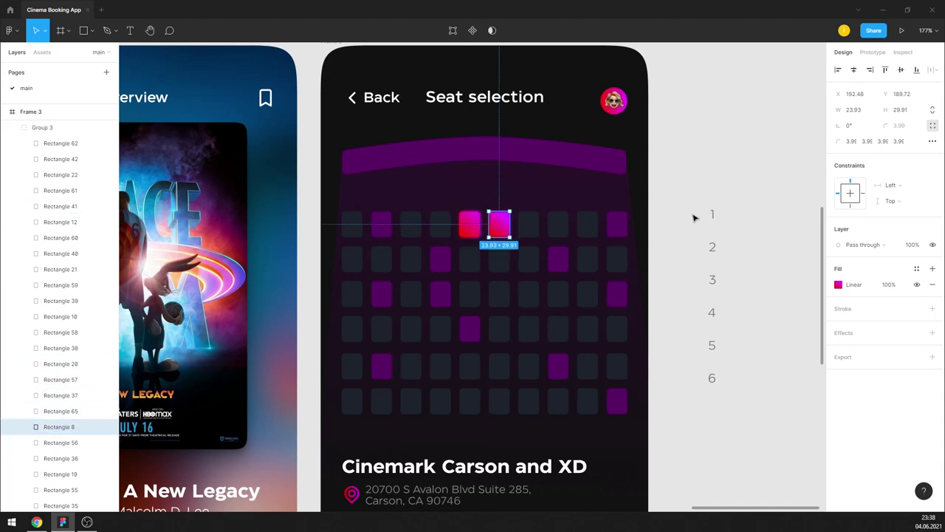
# Step: Move the row numbers 1–6 beside the seat grid and colour them white FFFFFF
pyautogui.click(712, 213)
pyautogui.moveTo(695, 182); pyautogui.dragTo(748, 360)
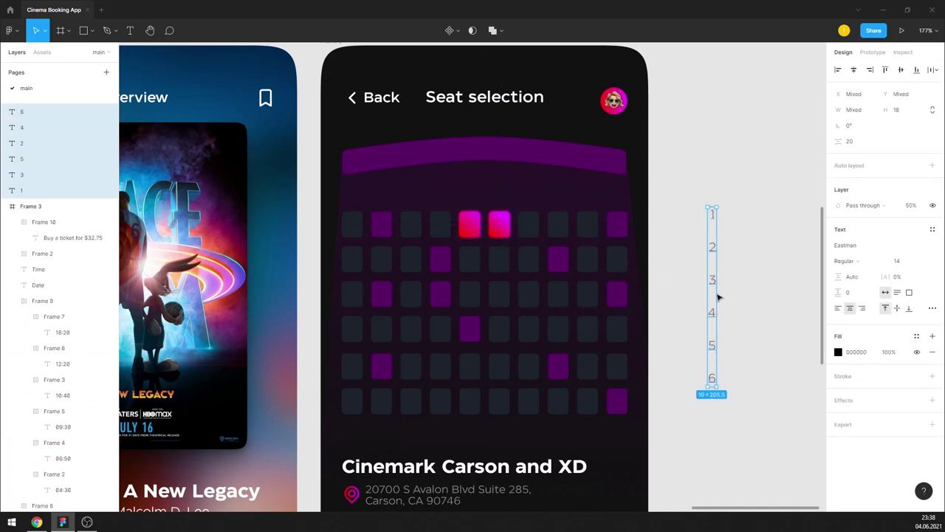
pyautogui.moveTo(717, 297); pyautogui.dragTo(644, 297)
pyautogui.click(838, 431)
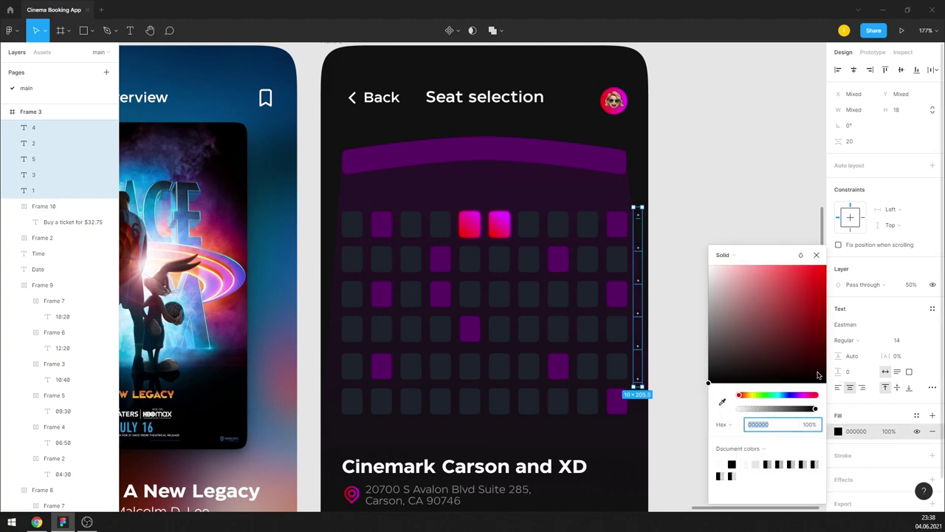
pyautogui.write('ffffff')
pyautogui.press('Return')
pyautogui.click(816, 255)
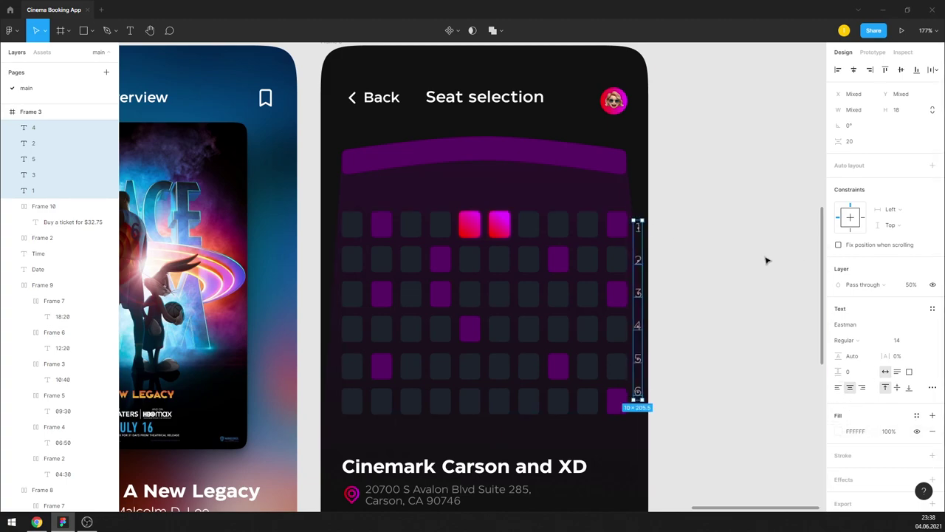
pyautogui.press('Up')
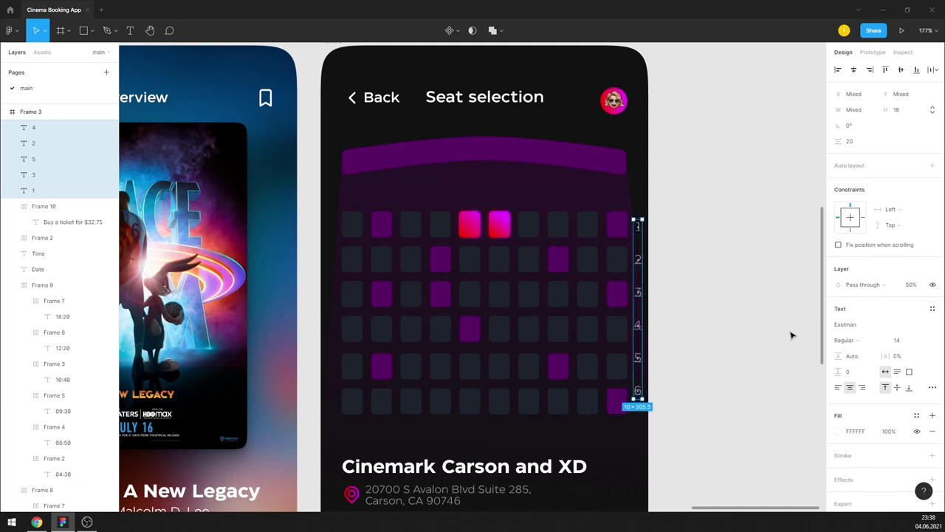
# Step: Give the row numbers font size 10 and paragraph spacing 27 to match the rows
pyautogui.moveTo(841, 141); pyautogui.dragTo(846, 141)
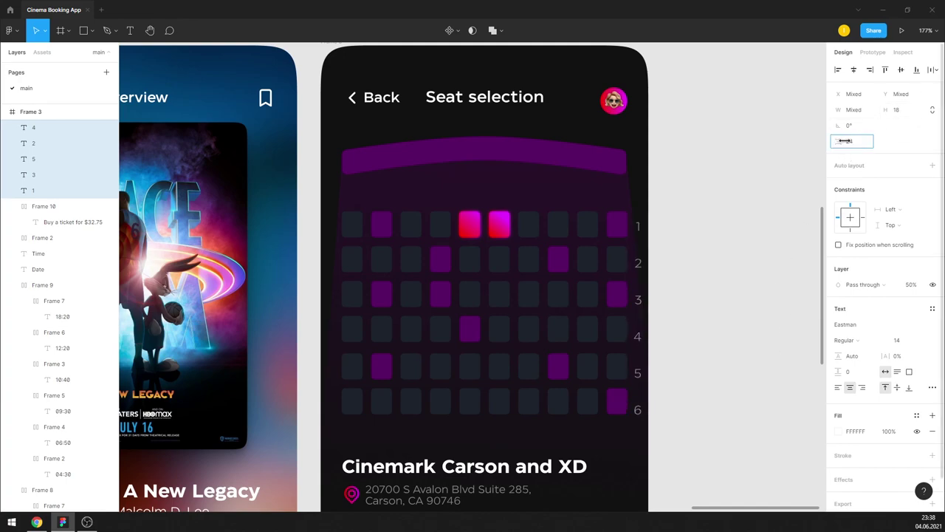
pyautogui.click(896, 339)
pyautogui.write('12')
pyautogui.press('Return')
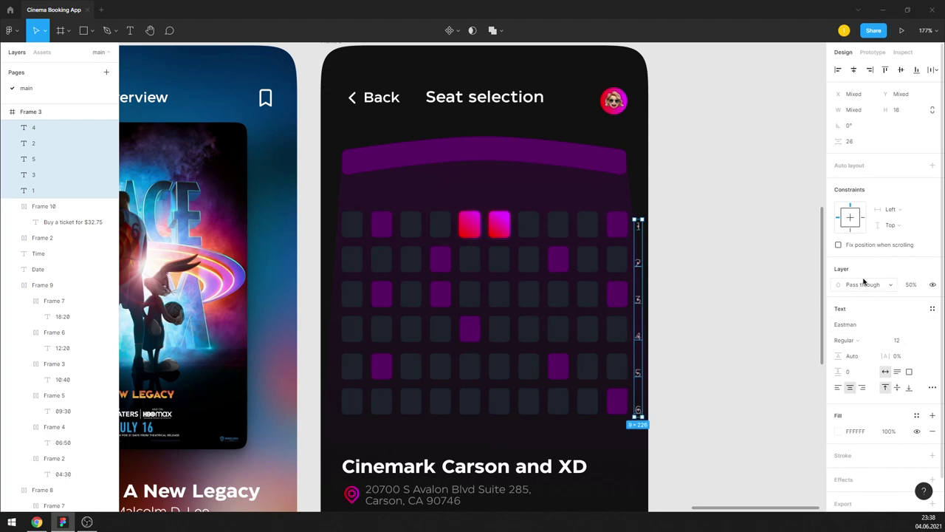
pyautogui.write('10')
pyautogui.press('Return')
pyautogui.write('28')
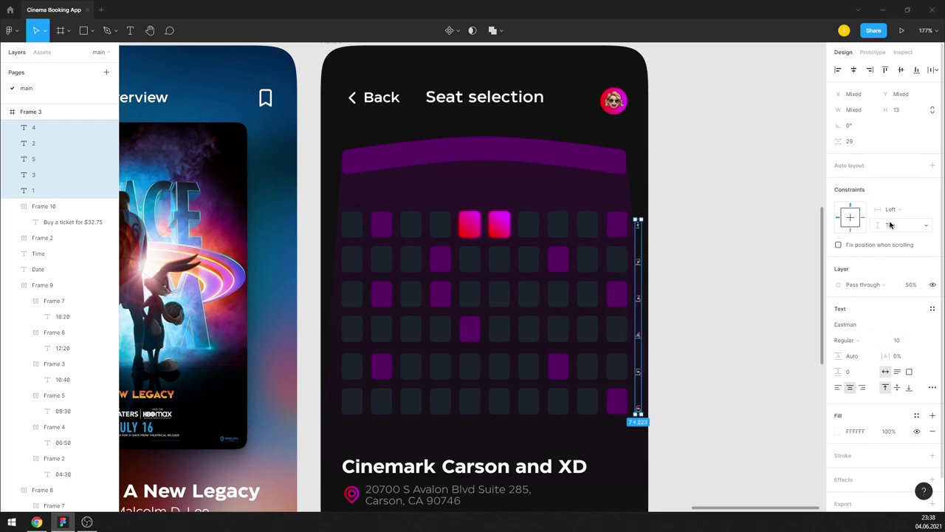
pyautogui.press('Return')
pyautogui.click(858, 147)
pyautogui.write('27')
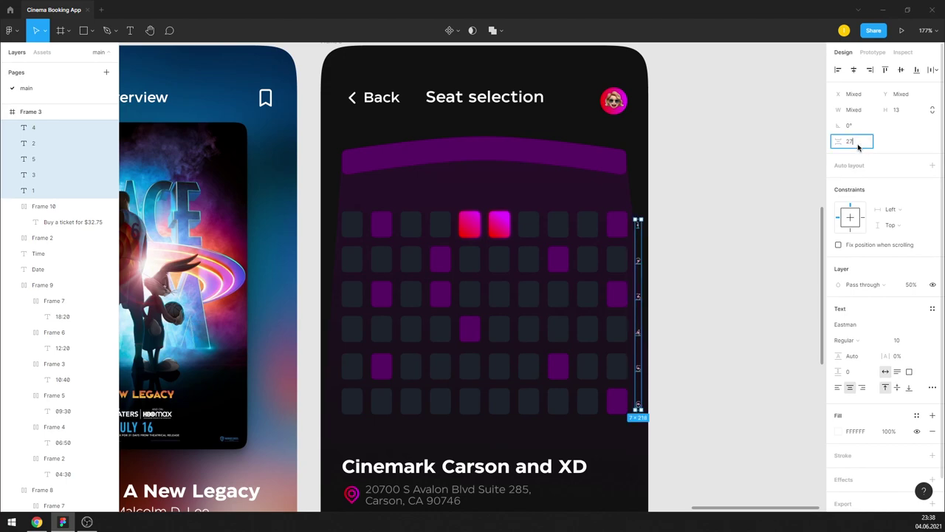
pyautogui.press('Return')
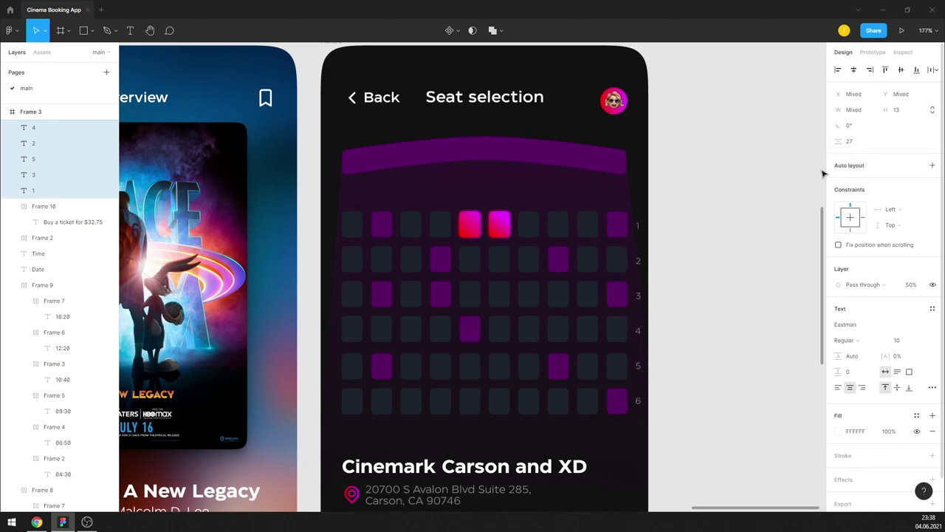
# Step: Line up the number 6 label with the last seat row
pyautogui.click(772, 198)
pyautogui.click(640, 295)
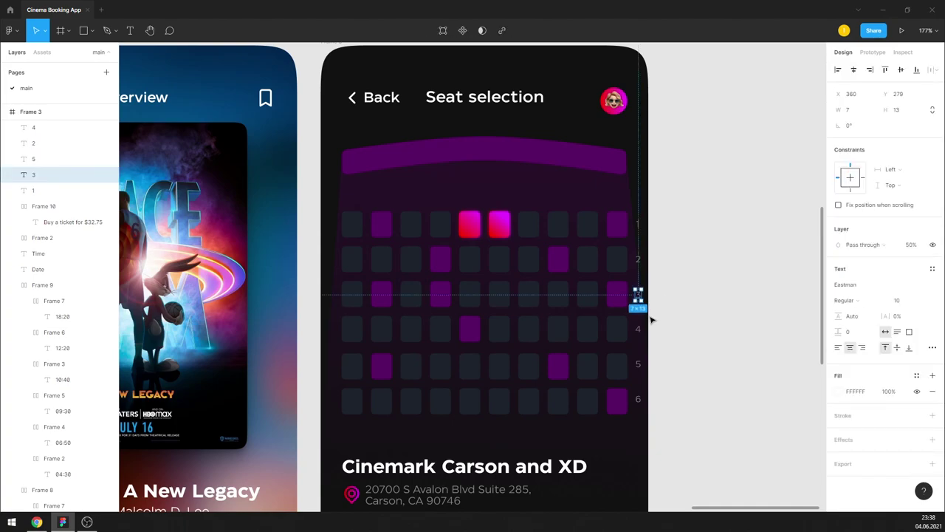
pyautogui.moveTo(651, 319); pyautogui.dragTo(652, 422)
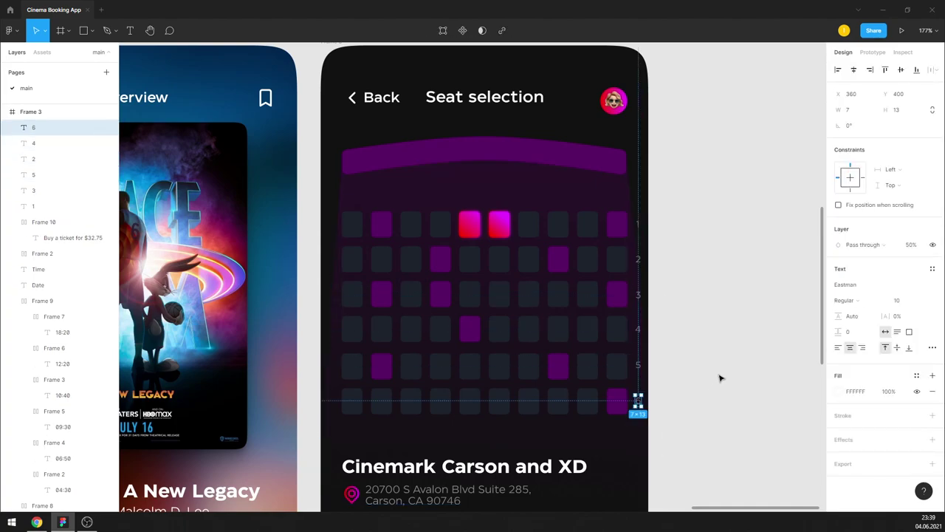
pyautogui.click(720, 378)
pyautogui.scroll(-5, 704, 237)
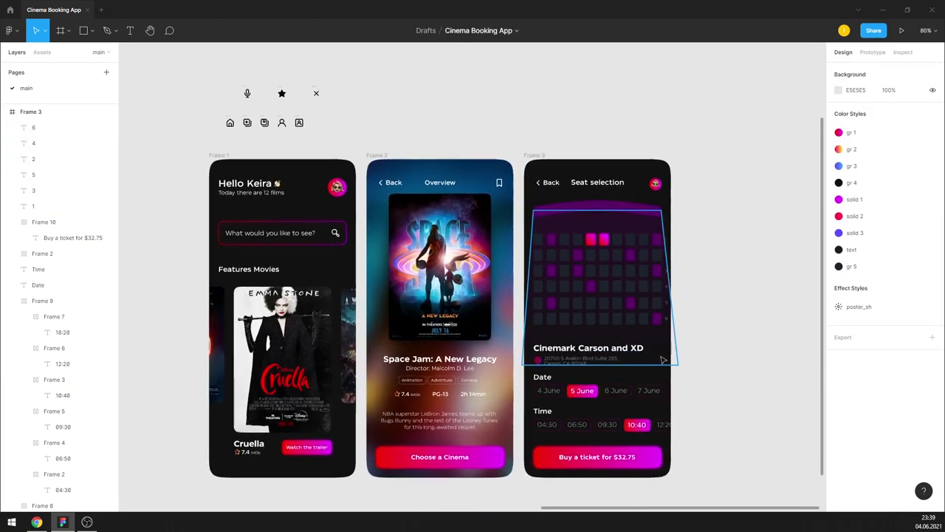
# Step: Select the Features Movies heading, then the icon group above the first screen
pyautogui.scroll(1, 663, 359)
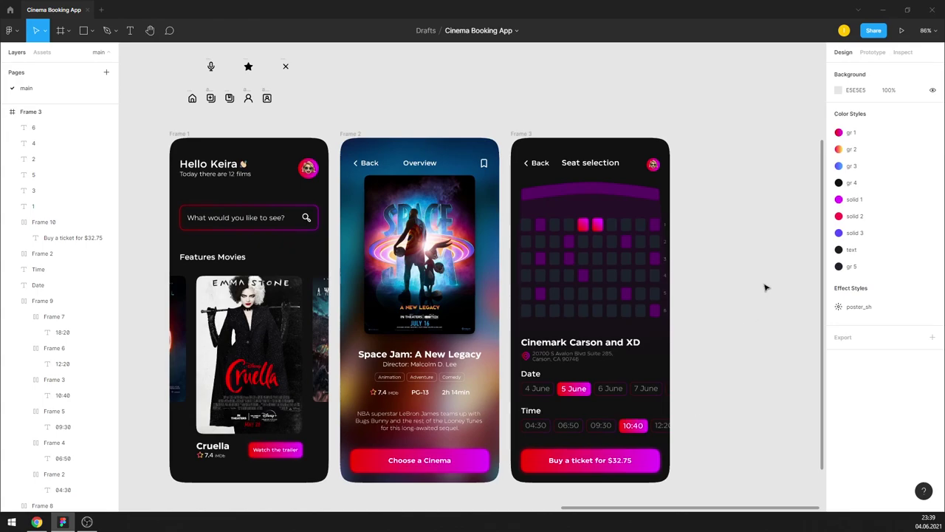
pyautogui.click(222, 258)
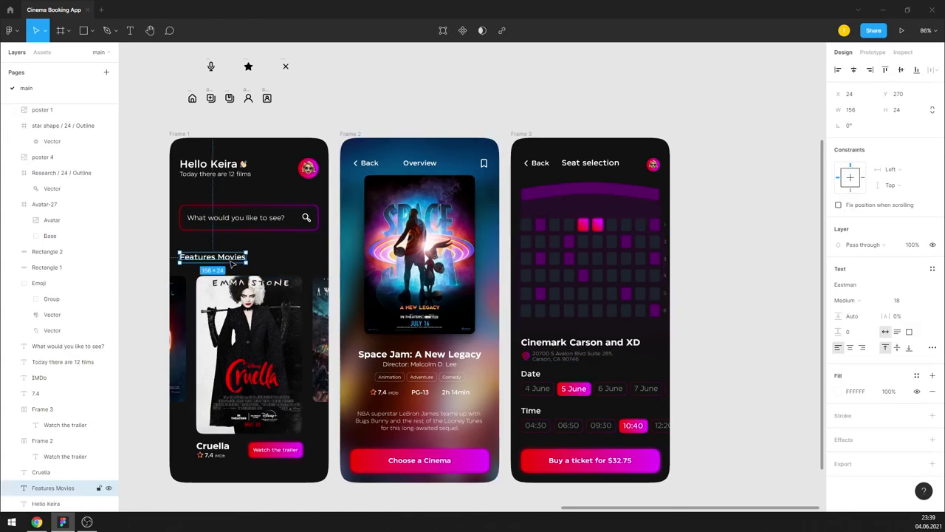
pyautogui.click(714, 188)
pyautogui.scroll(-1, 713, 183)
pyautogui.scroll(-1, 713, 183)
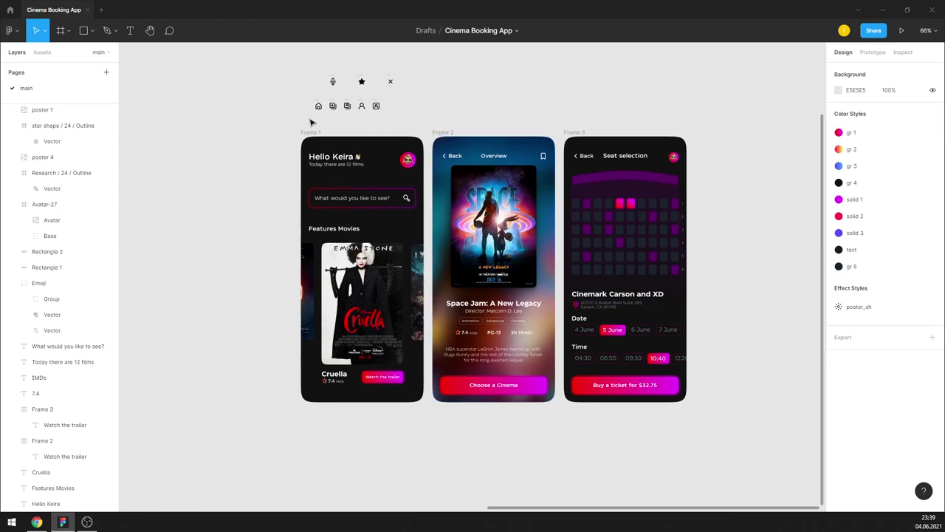
pyautogui.moveTo(310, 118); pyautogui.dragTo(427, 57)
pyautogui.scroll(3, 539, 187)
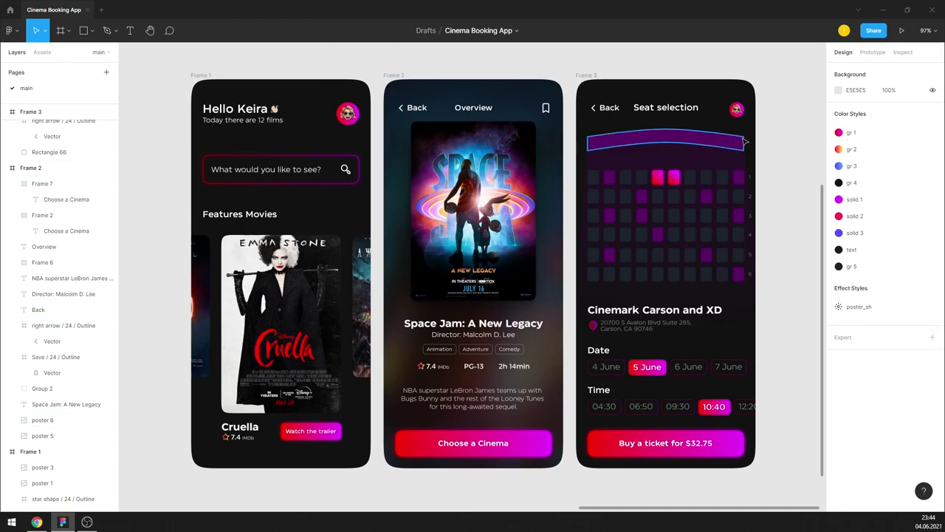
# Step: Edit the gr 4 colour style to very dark purple 100016
pyautogui.click(935, 183)
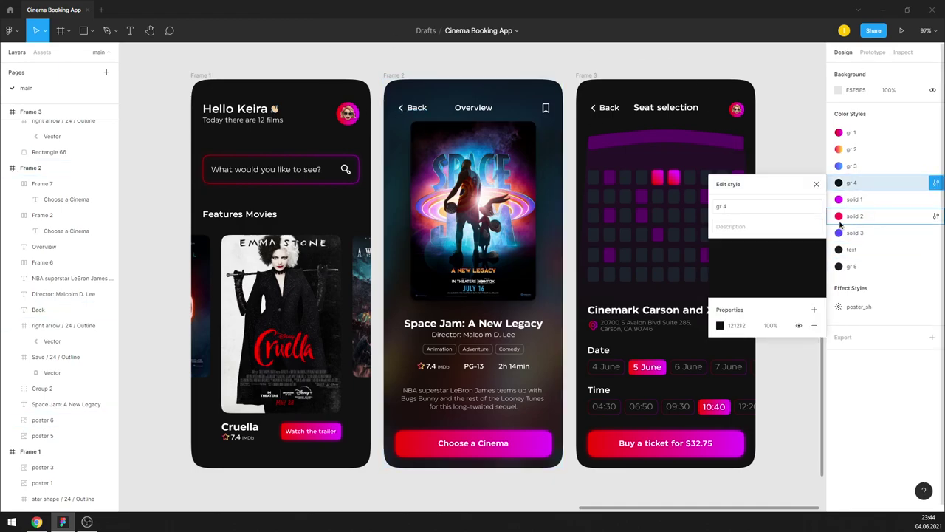
pyautogui.click(716, 324)
pyautogui.moveTo(597, 372)
pyautogui.mouseDown()
pyautogui.moveTo(564, 369)
pyautogui.moveTo(547, 384)
pyautogui.mouseUp()
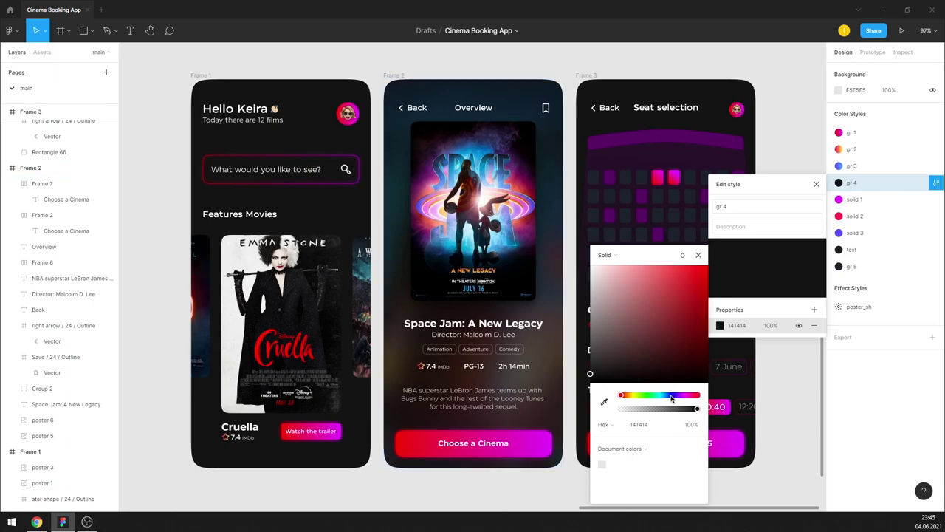
pyautogui.moveTo(669, 398)
pyautogui.mouseDown()
pyautogui.moveTo(685, 399)
pyautogui.moveTo(709, 373)
pyautogui.mouseUp()
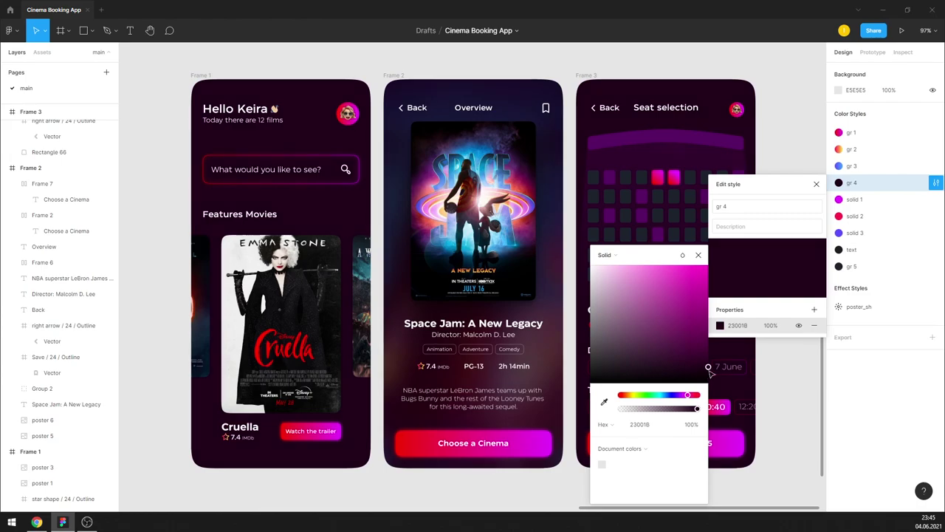
pyautogui.click(699, 255)
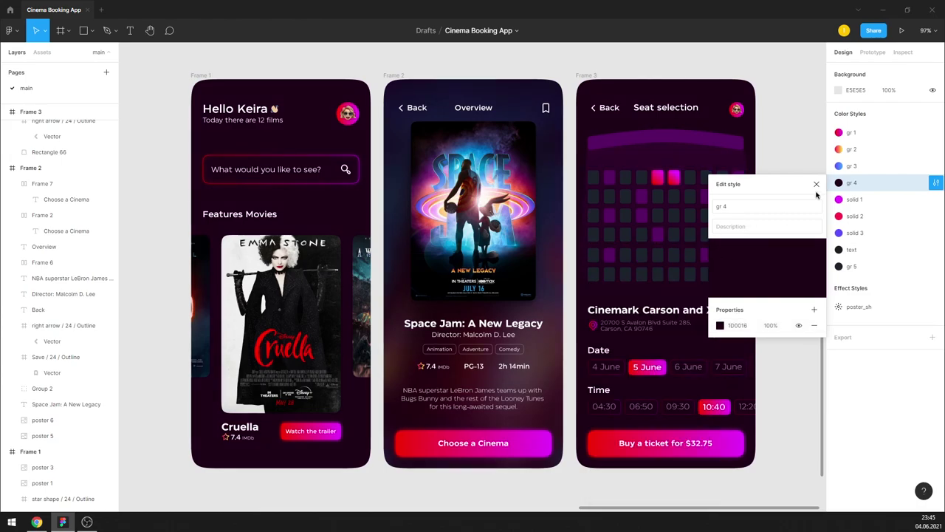
pyautogui.click(816, 184)
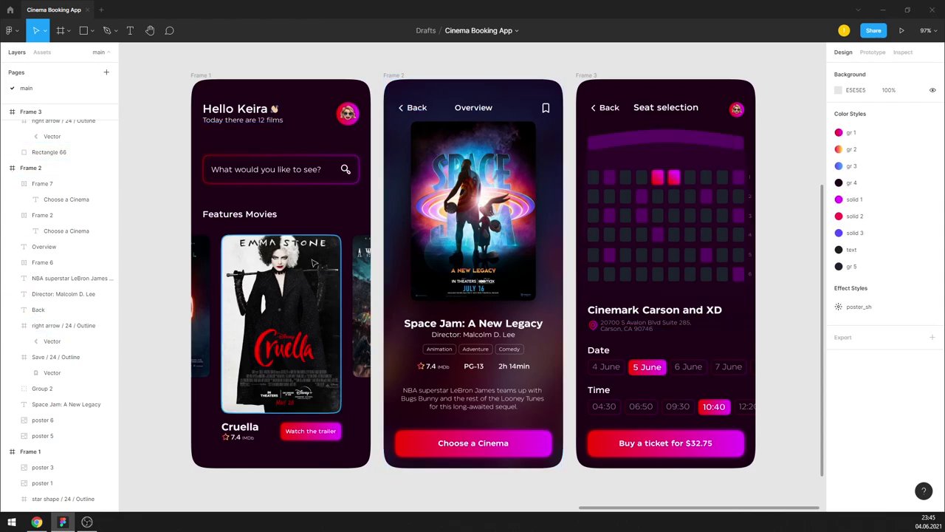
# Step: Select elements in the second screen, then zoom out to show all three screens
pyautogui.click(487, 398)
pyautogui.click(659, 113)
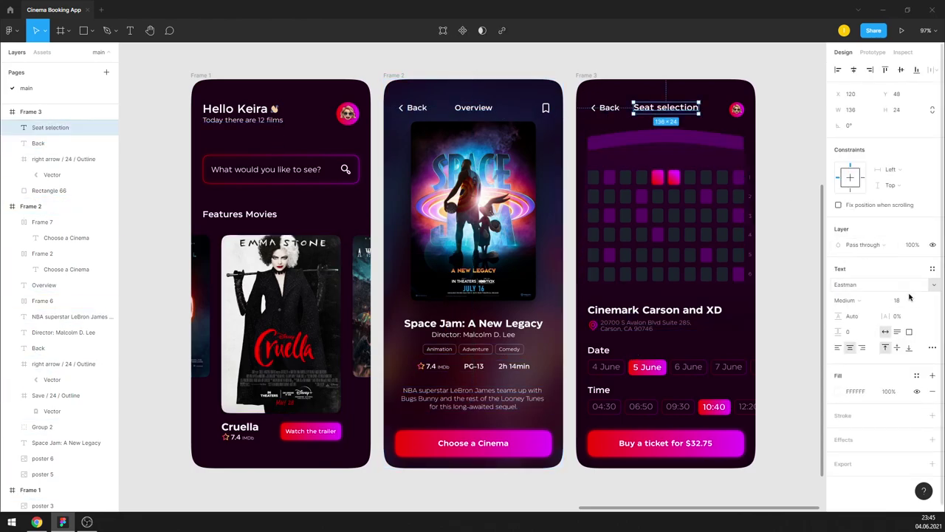
pyautogui.click(786, 163)
pyautogui.keyDown('ctrl'); pyautogui.scroll(5, 691, 92); pyautogui.keyUp('ctrl')
pyautogui.keyDown('ctrl'); pyautogui.scroll(3, 635, 120); pyautogui.keyUp('ctrl')
pyautogui.click(606, 162)
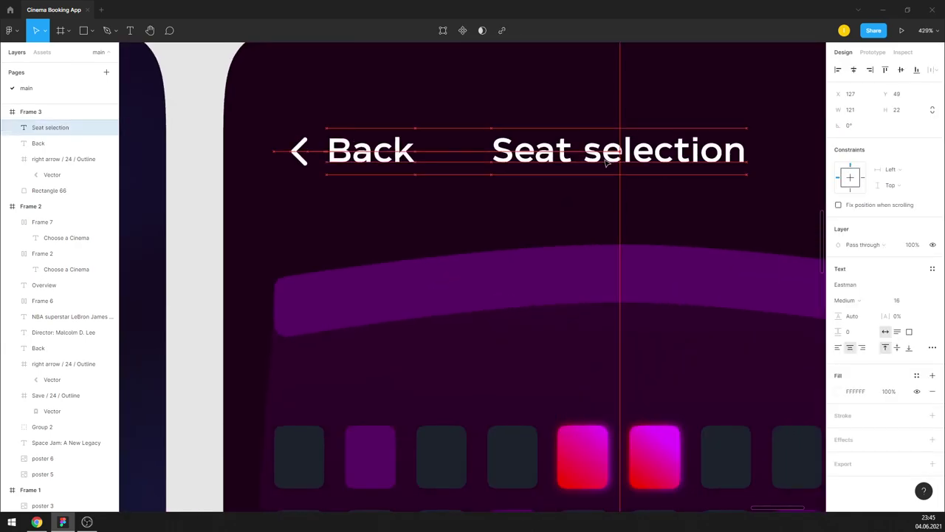
pyautogui.hotkey('shift', '1')
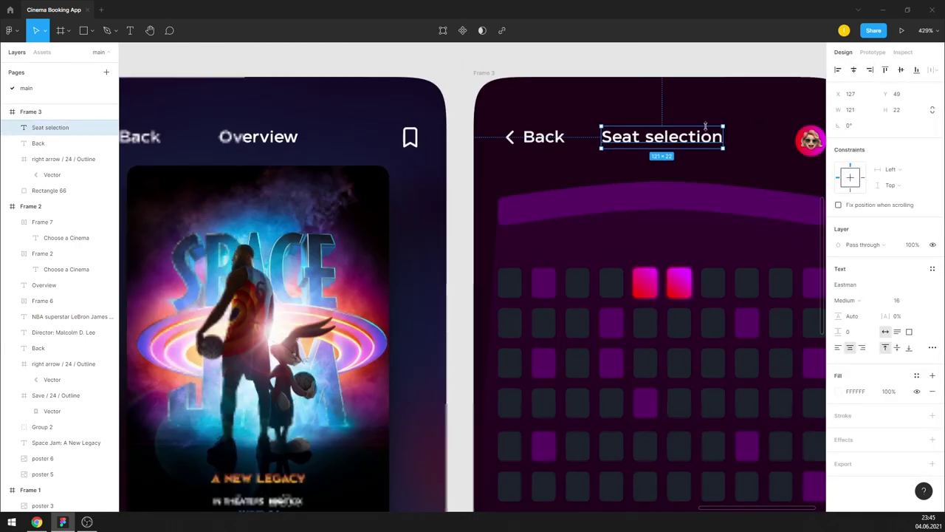
# Step: Add a layer blur of 8 to the rectangle behind the search field
pyautogui.click(405, 177)
pyautogui.keyDown('ctrl'); pyautogui.scroll(5, 405, 164); pyautogui.keyUp('ctrl')
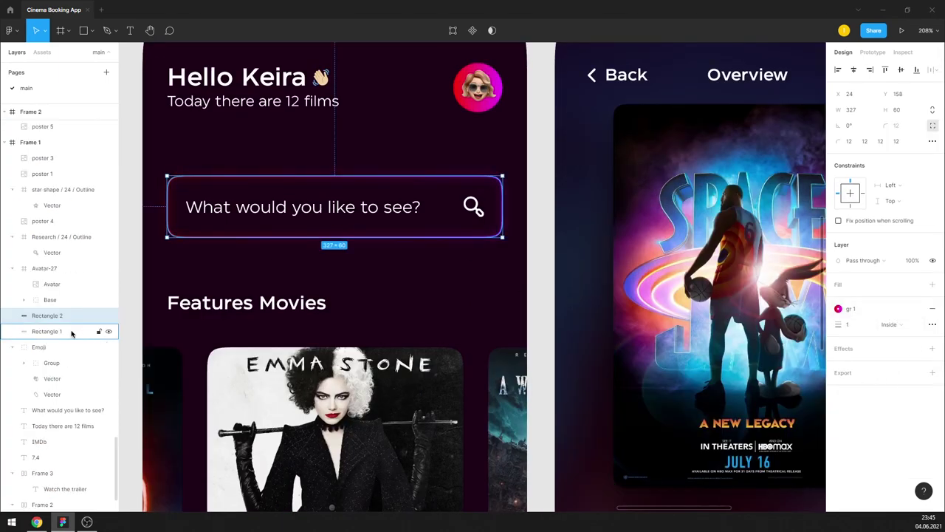
pyautogui.click(70, 331)
pyautogui.click(839, 364)
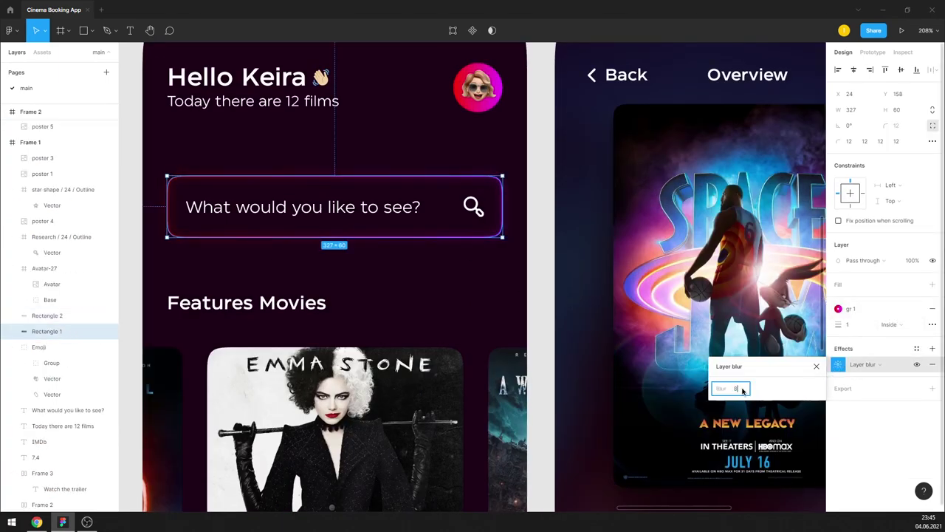
pyautogui.press('Return')
pyautogui.press('Escape')
pyautogui.scroll(-5, 464, 154)
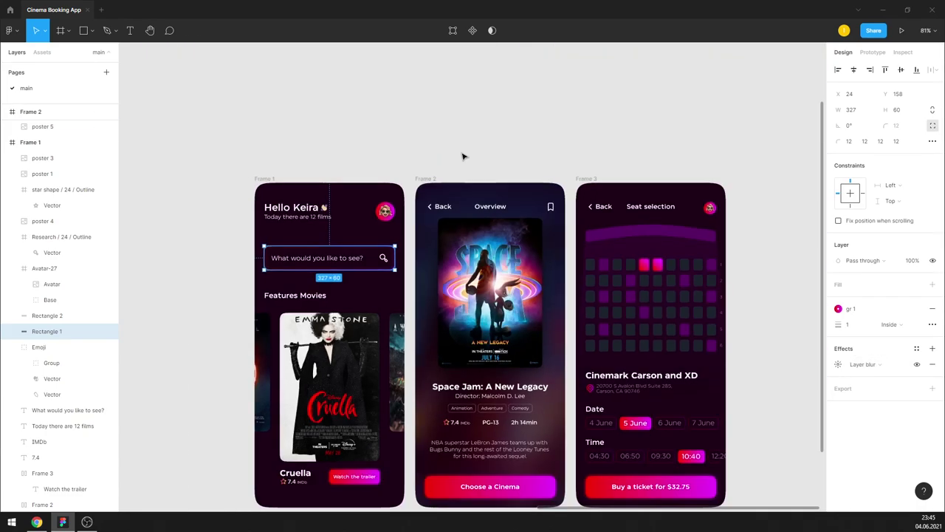
pyautogui.click(453, 141)
pyautogui.scroll(-3, 333, 327)
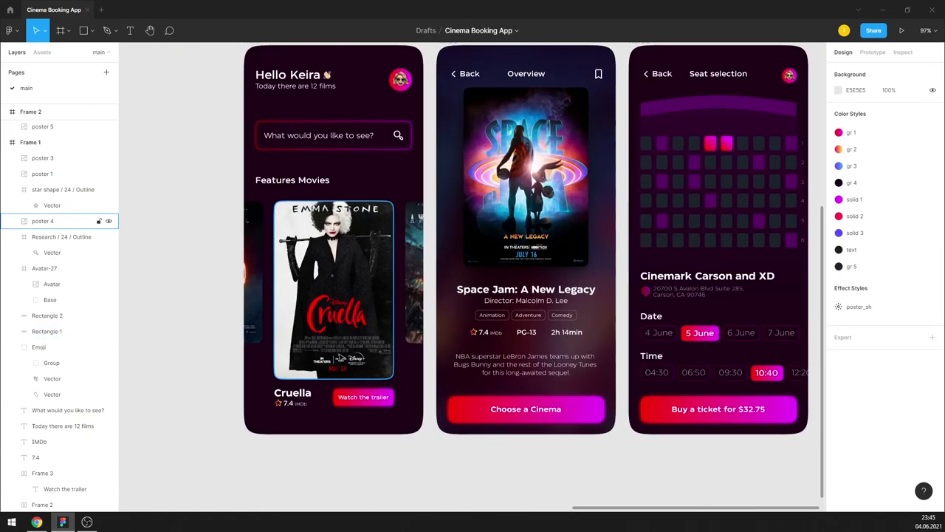
pyautogui.scroll(3, 332, 327)
# Step: Set the glow copy behind Watch the trailer to layer blur 18 at 80% opacity
pyautogui.click(396, 398)
pyautogui.scroll(-1, 67, 458)
pyautogui.click(66, 455)
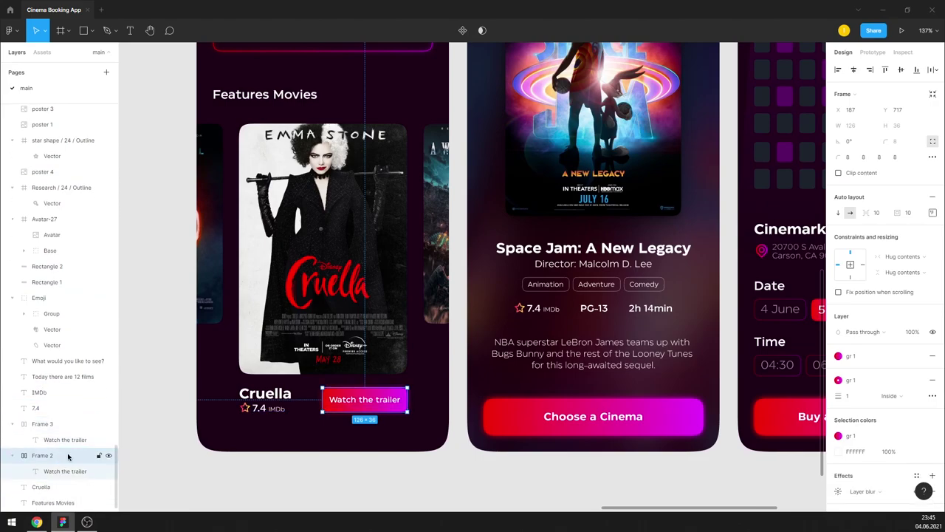
pyautogui.click(839, 492)
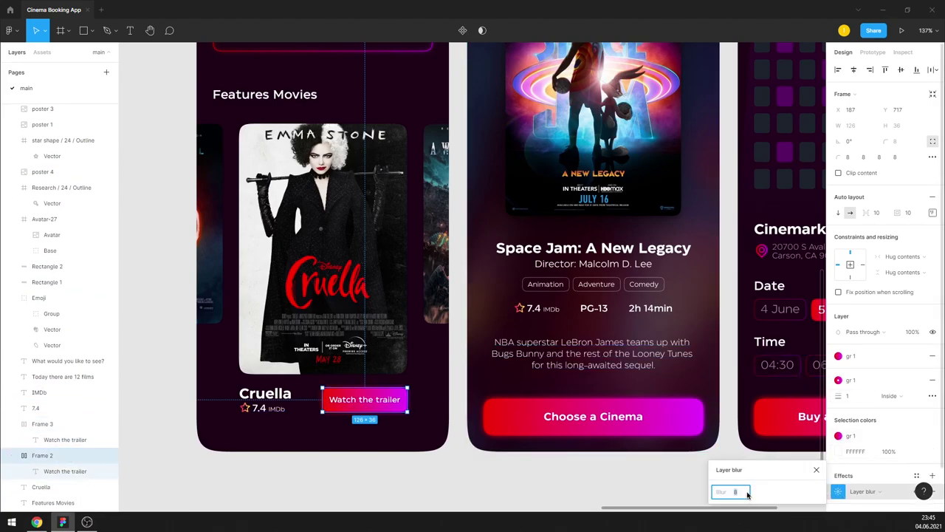
pyautogui.write('10')
pyautogui.press('Return')
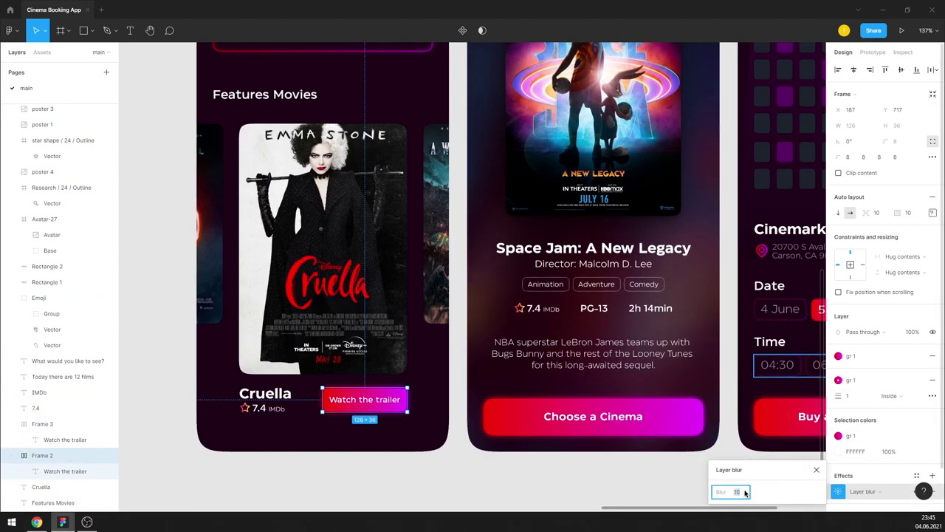
pyautogui.write('12')
pyautogui.press('Return')
pyautogui.click(738, 492)
pyautogui.write('20')
pyautogui.press('Return')
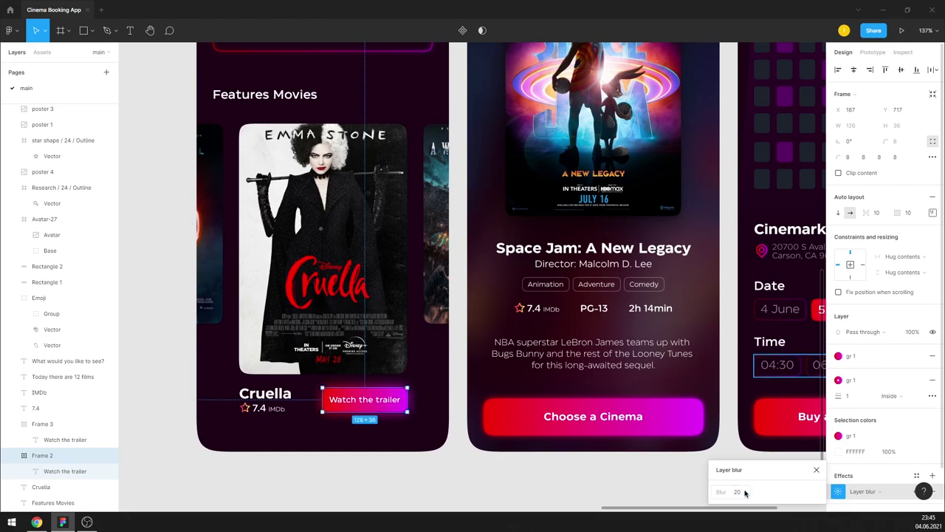
pyautogui.write('18')
pyautogui.press('Return')
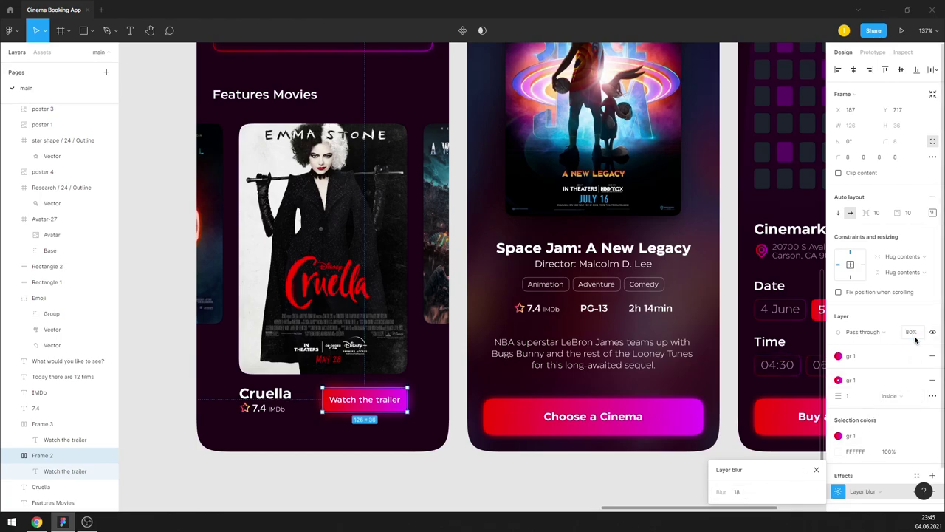
pyautogui.click(629, 484)
pyautogui.click(496, 414)
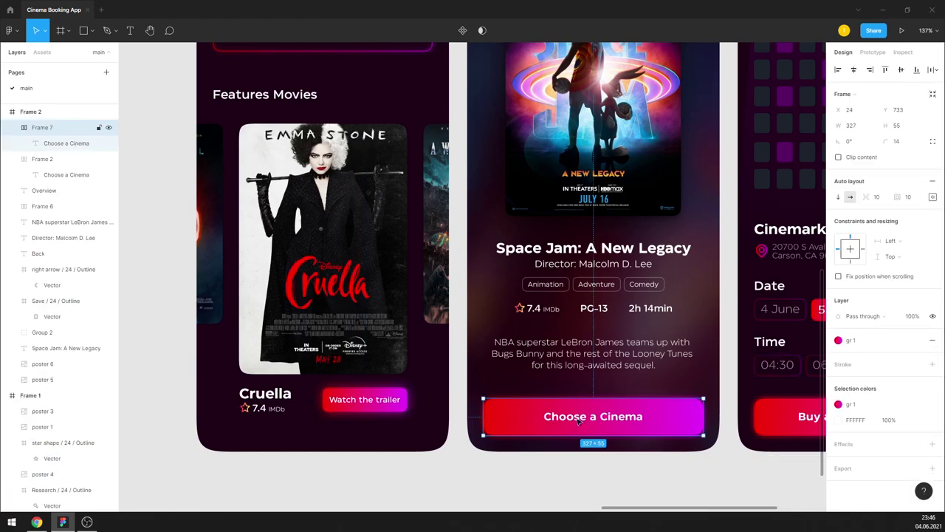
# Step: Add a layer blur of 20 to the Choose a Cinema button's glow copy
pyautogui.click(42, 159)
pyautogui.click(932, 444)
pyautogui.click(838, 459)
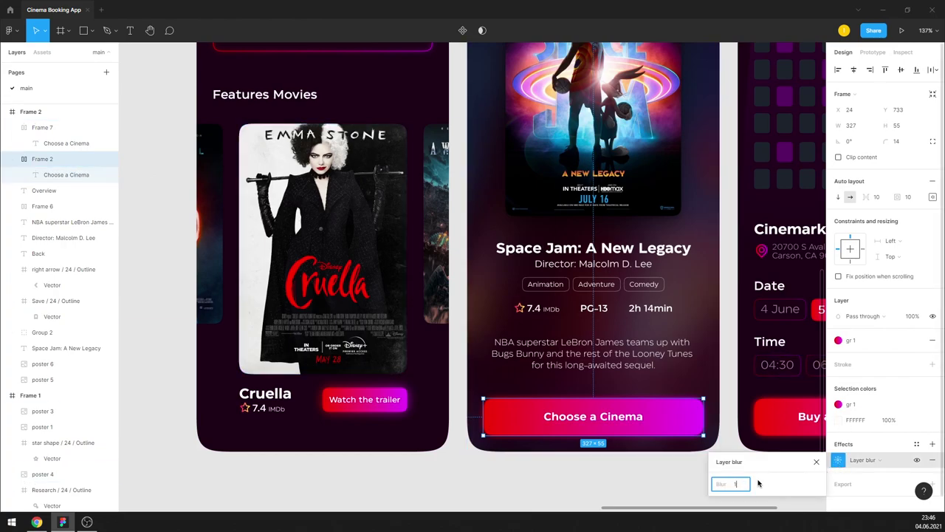
pyautogui.write('20')
pyautogui.press('Return')
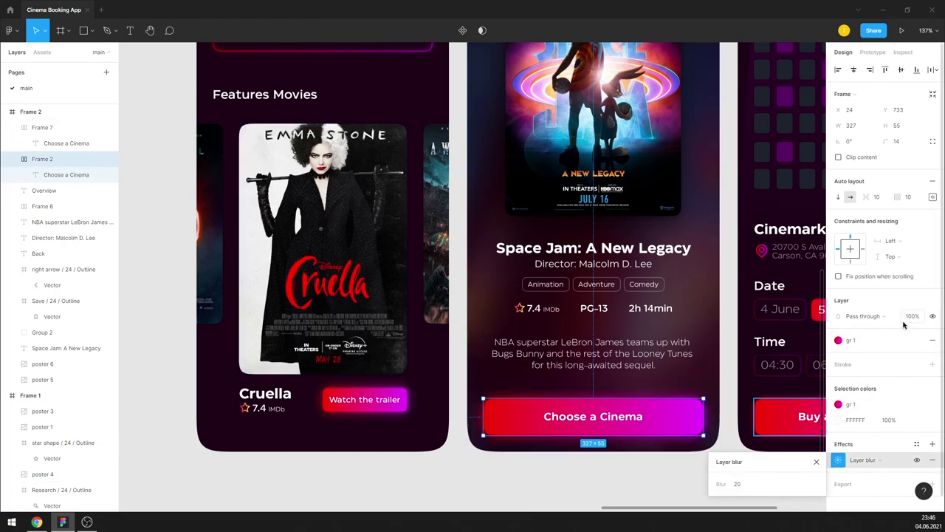
pyautogui.click(688, 478)
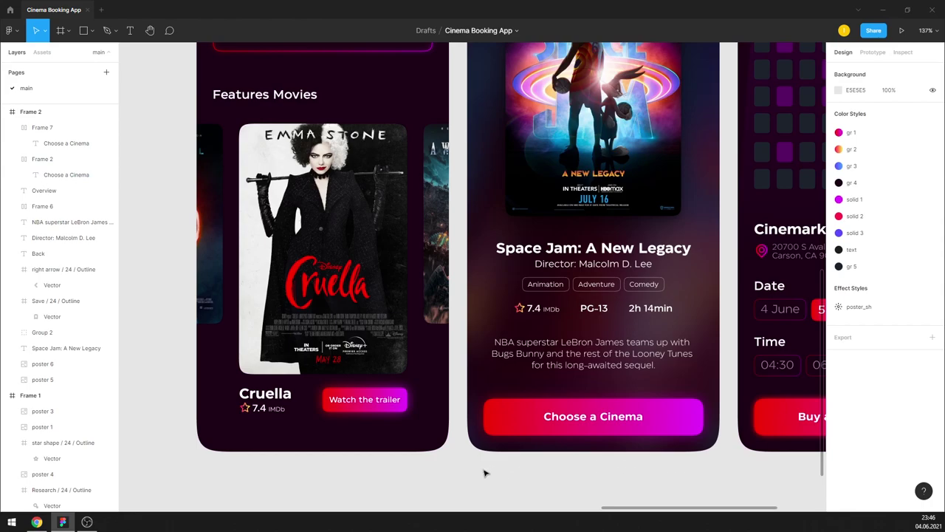
pyautogui.click(495, 429)
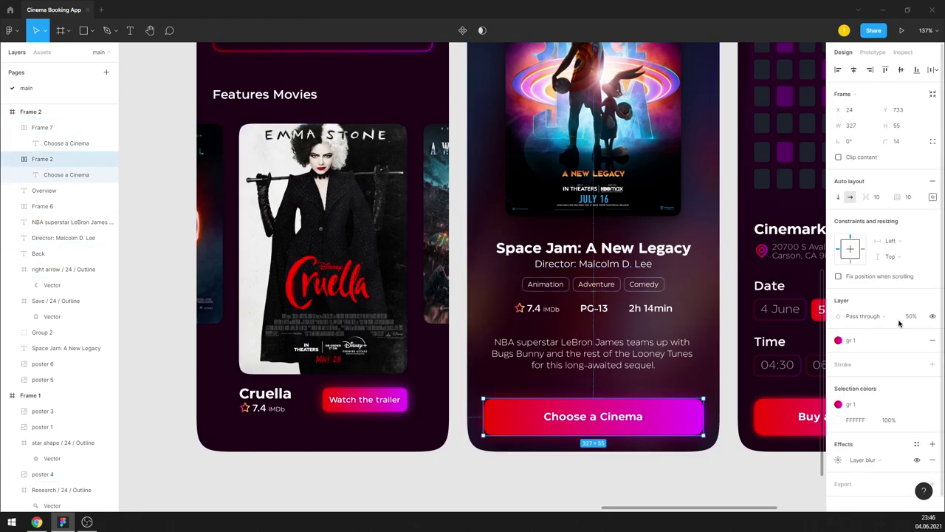
pyautogui.click(629, 494)
pyautogui.scroll(-3, 803, 494)
pyautogui.scroll(2, 686, 428)
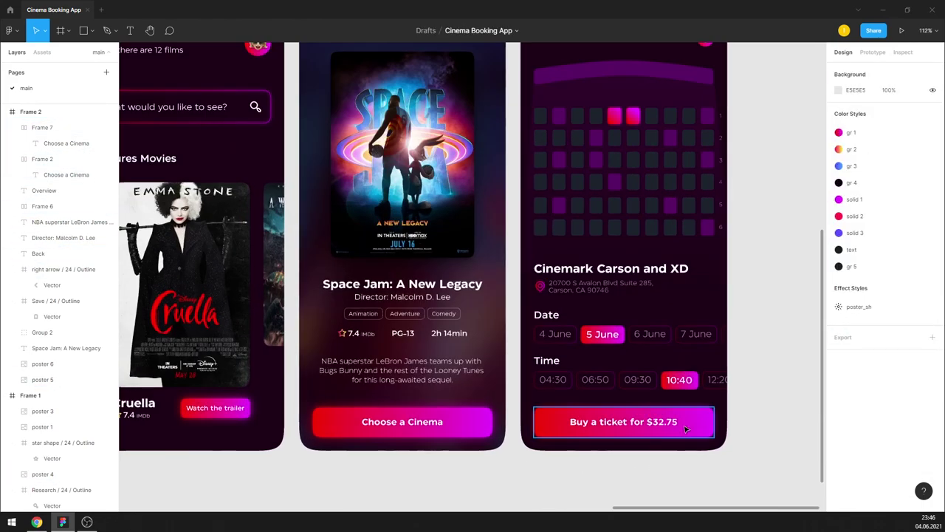
# Step: Add a layer blur of 20 to the Buy a ticket button's glow copy
pyautogui.click(570, 434)
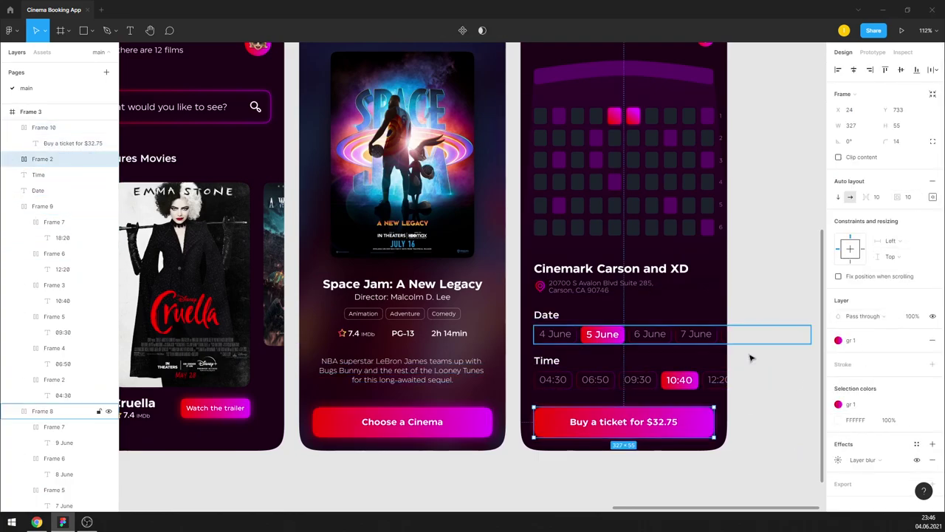
pyautogui.click(932, 444)
pyautogui.click(839, 459)
pyautogui.write('20')
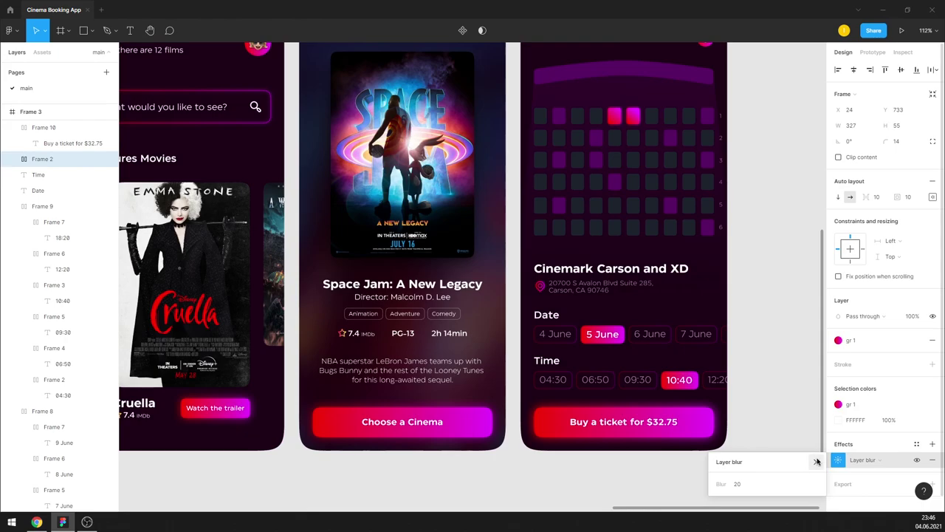
pyautogui.click(781, 407)
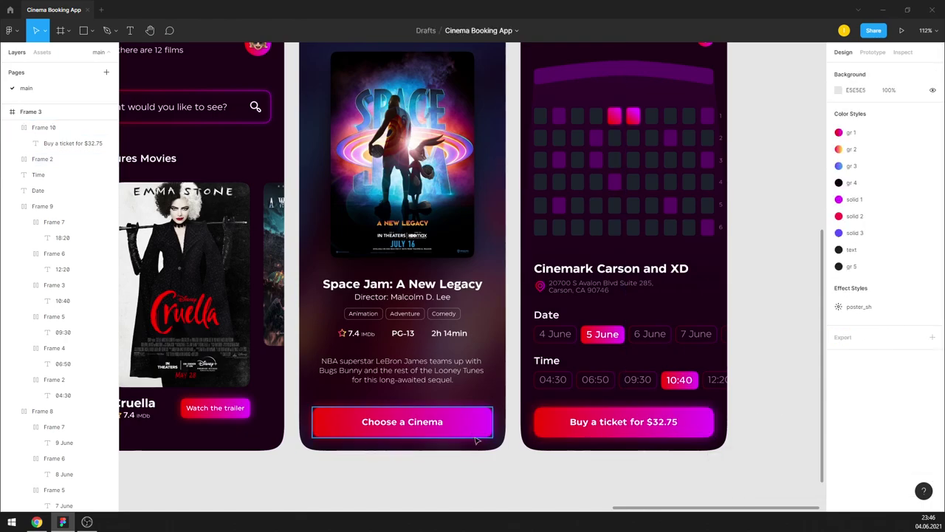
# Step: Set the Choose a Cinema glow layer to 70% opacity
pyautogui.click(472, 432)
pyautogui.click(83, 345)
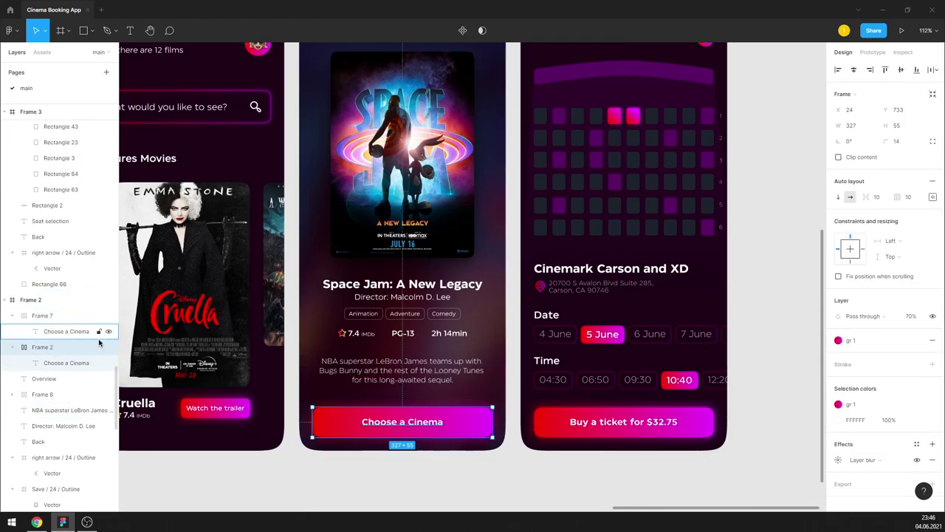
pyautogui.click(776, 418)
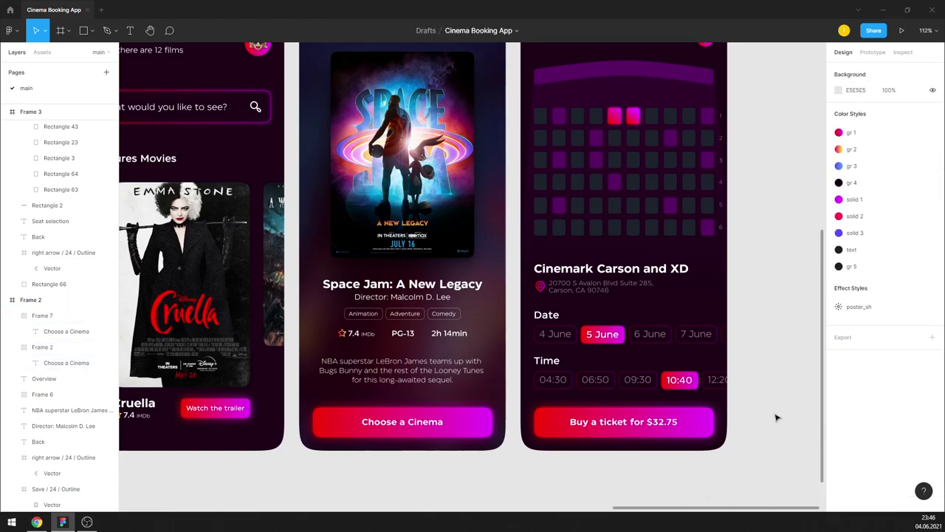
pyautogui.scroll(1, 747, 376)
pyautogui.scroll(1, 750, 347)
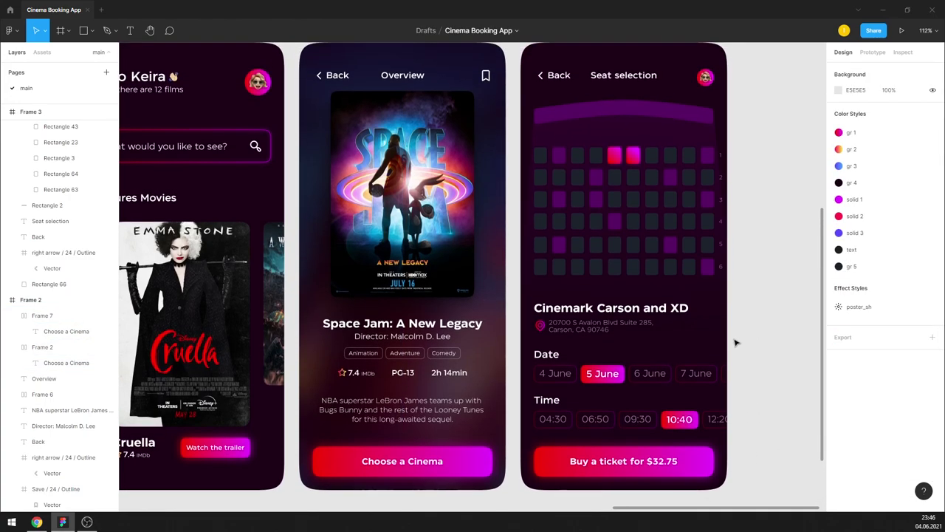
# Step: Set the Space Jam description text to Regular weight
pyautogui.click(71, 410)
pyautogui.click(852, 317)
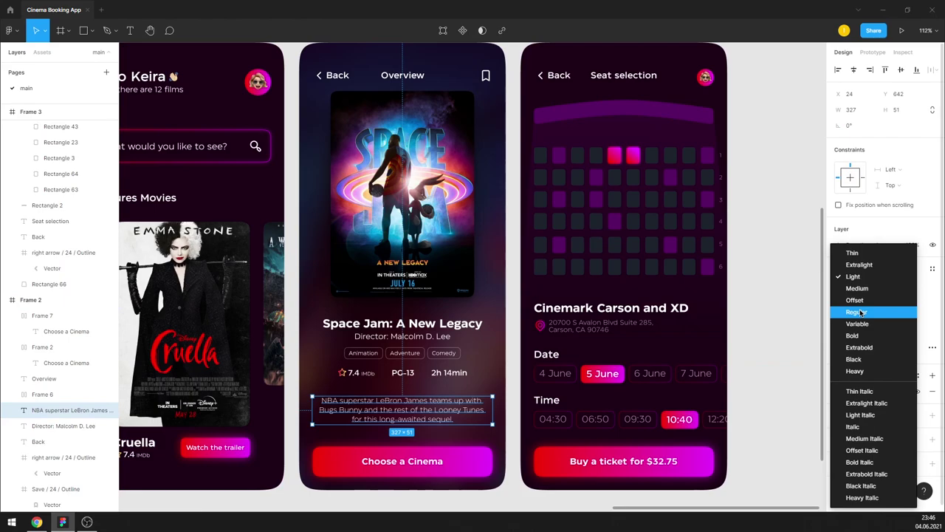
pyautogui.click(861, 312)
pyautogui.press('Return')
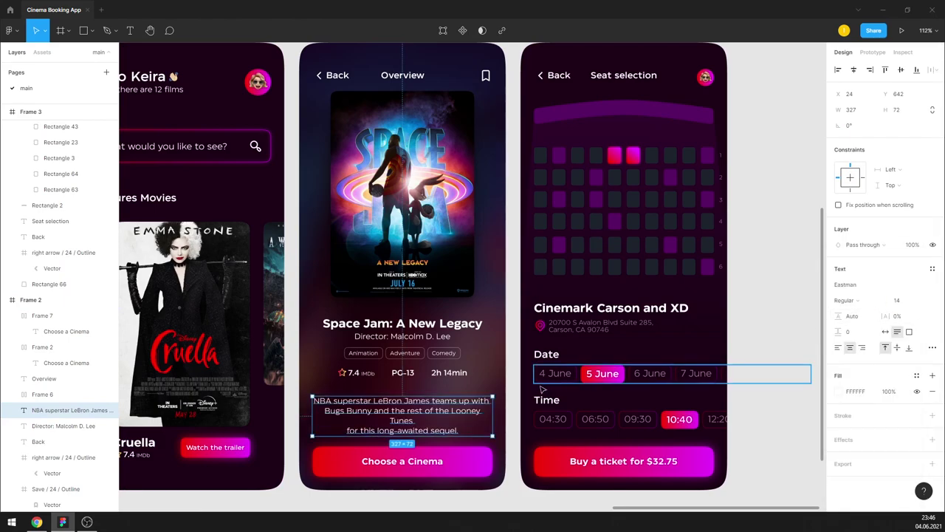
# Step: Try a line break before 'with' in the description, remove it, and nudge the text up slightly
pyautogui.doubleClick(359, 421)
pyautogui.click(360, 420)
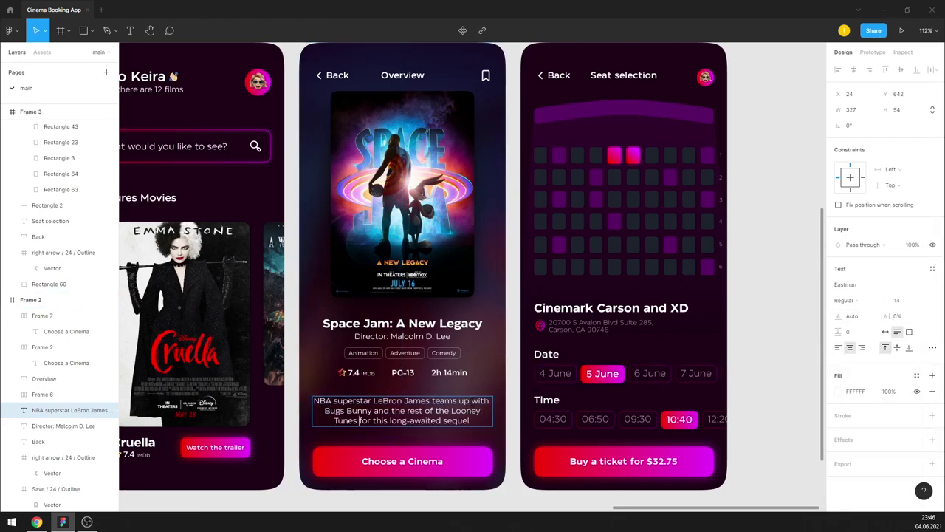
pyautogui.press('Return')
pyautogui.press('BackSpace')
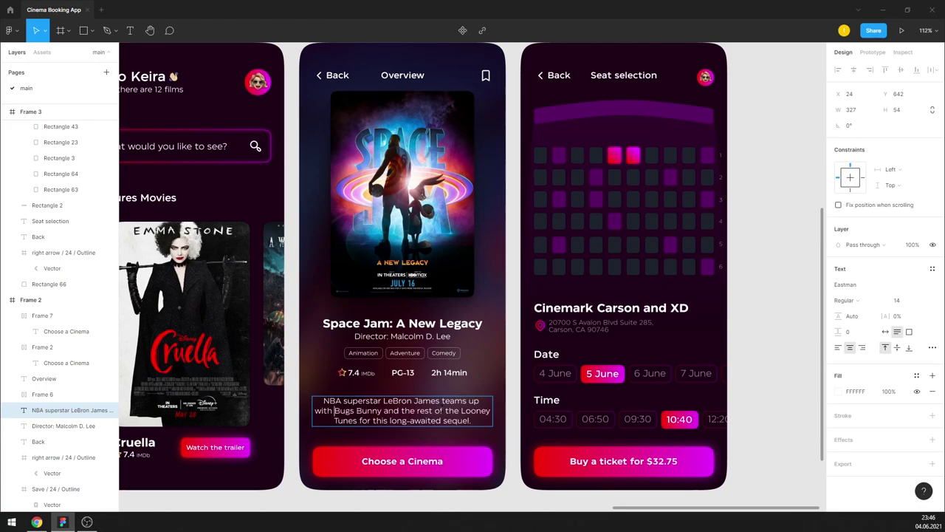
pyautogui.click(517, 384)
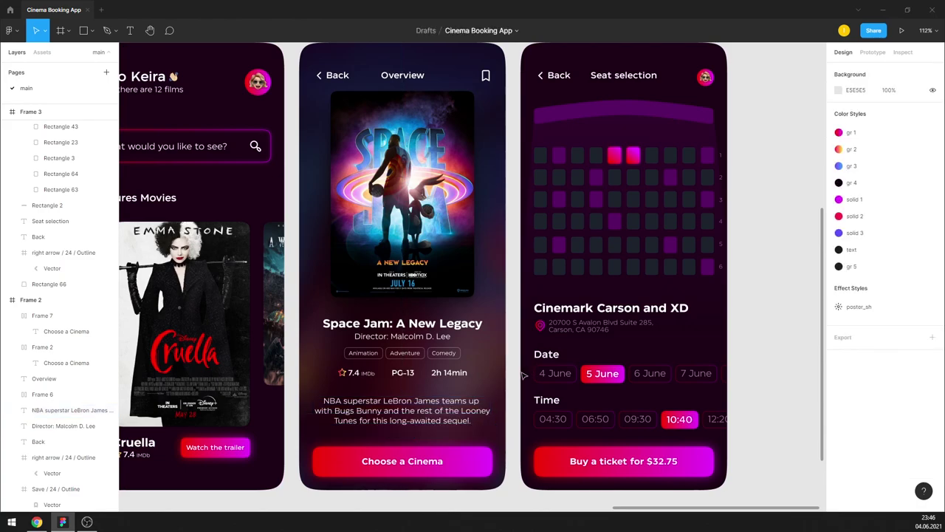
pyautogui.moveTo(458, 405); pyautogui.dragTo(459, 405)
# Step: Increase the description's line height to 140% and lower its fill opacity
pyautogui.moveTo(839, 316); pyautogui.dragTo(859, 320)
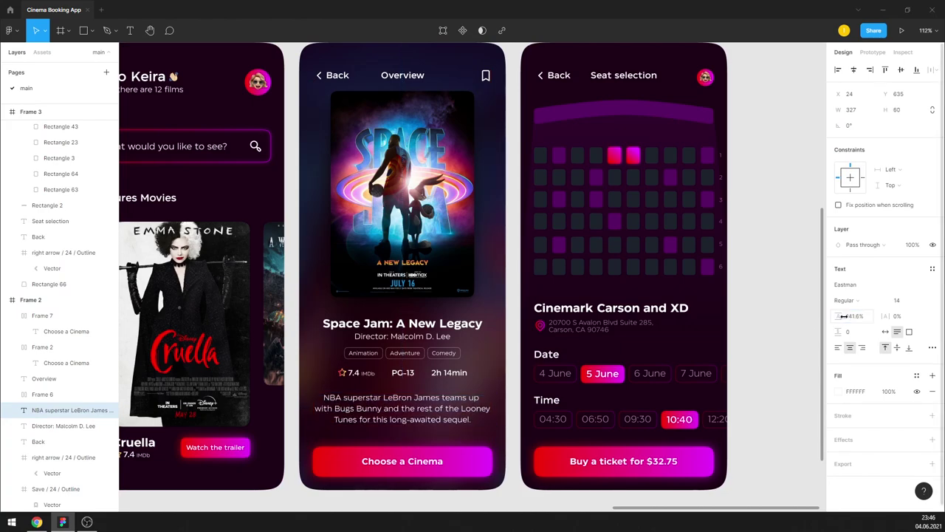
pyautogui.click(787, 332)
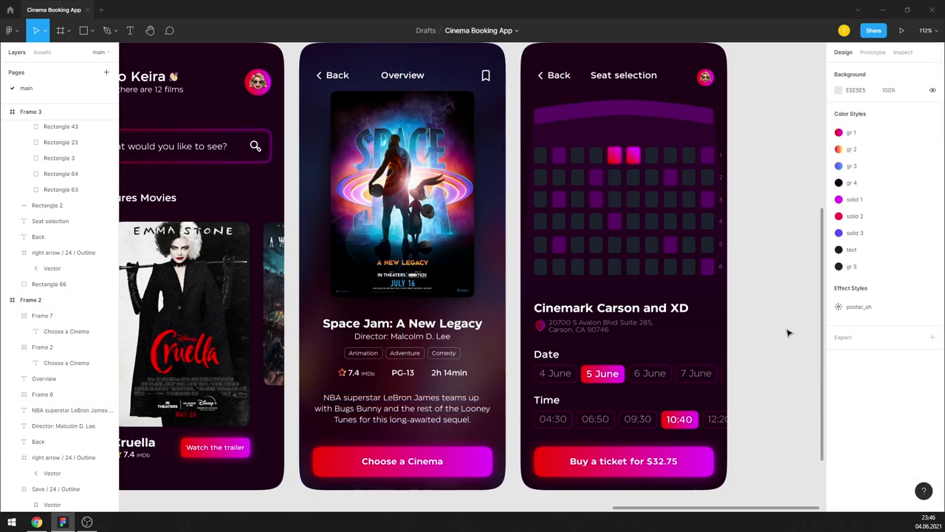
pyautogui.click(82, 410)
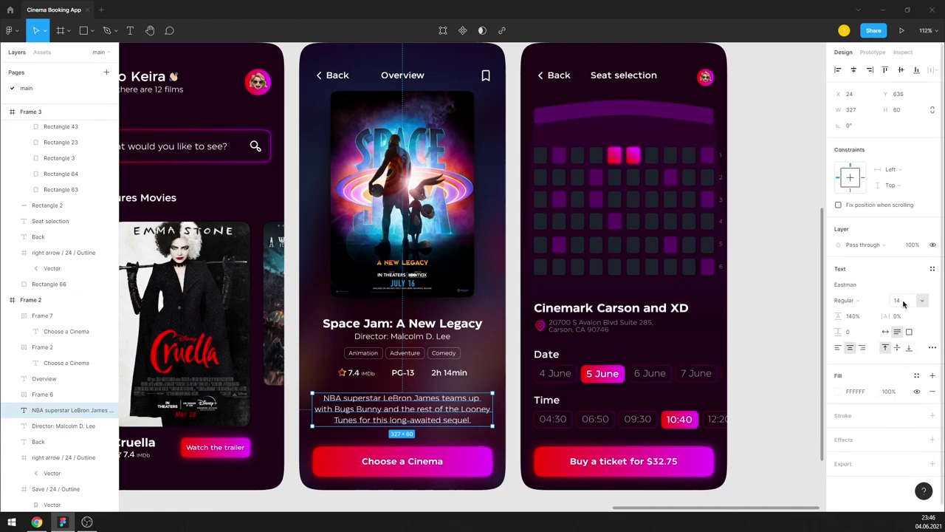
pyautogui.click(888, 392)
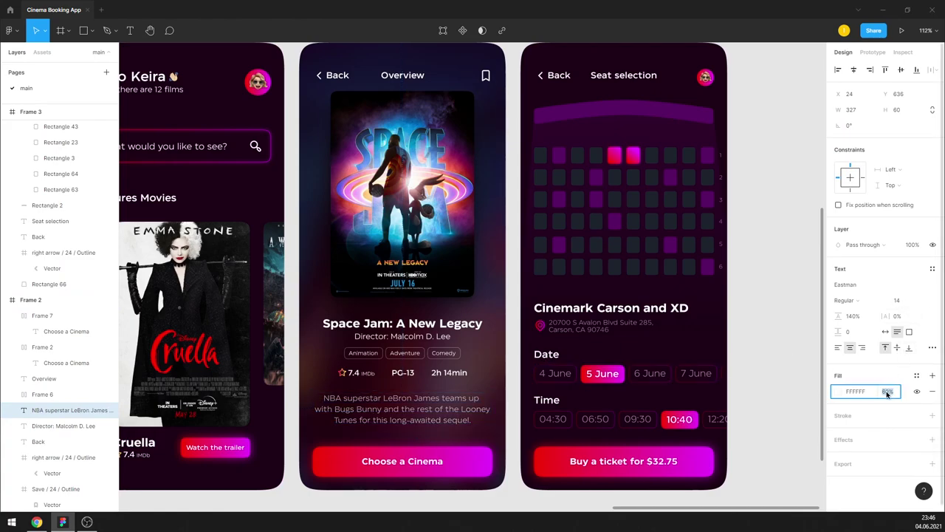
pyautogui.click(757, 375)
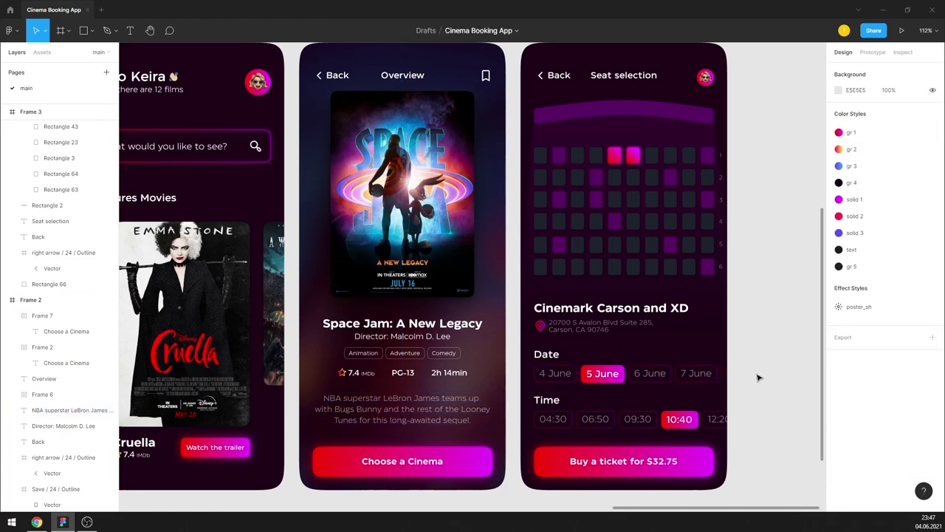
# Step: Select the 04:30 and 06:50 time texts and turn off Clip content on the Seat selection frame
pyautogui.doubleClick(559, 427)
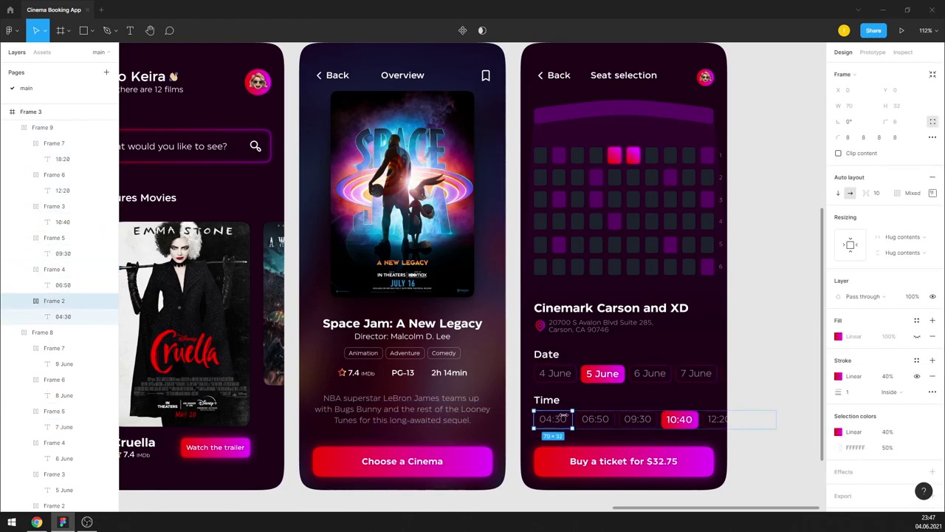
pyautogui.doubleClick(554, 420)
pyautogui.keyDown('shift'); pyautogui.click(595, 419); pyautogui.keyUp('shift')
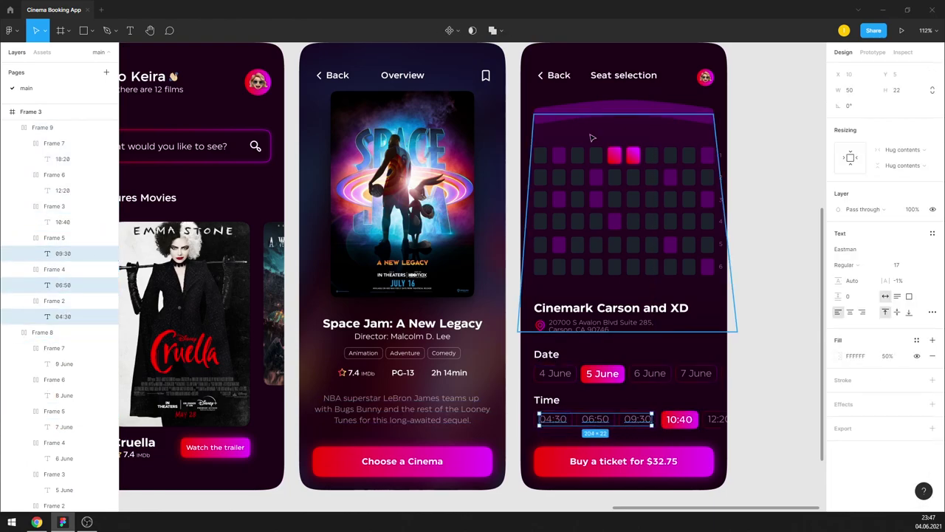
pyautogui.scroll(1, 591, 143)
pyautogui.click(530, 77)
pyautogui.click(839, 173)
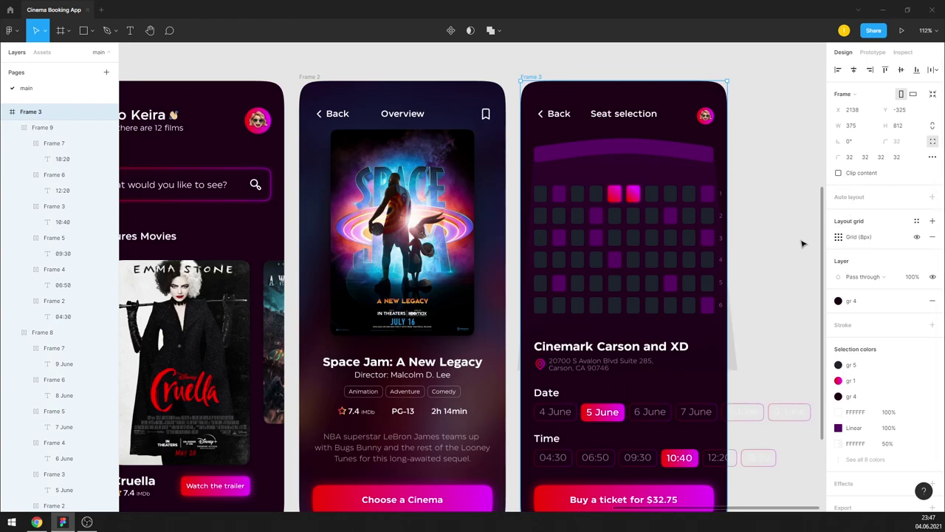
# Step: Shift-select every date chip text (4–9 June) and time chip text (04:30, 06:50, 09:30, 10:40)
pyautogui.doubleClick(790, 414)
pyautogui.keyDown('shift'); pyautogui.click(746, 415); pyautogui.keyUp('shift')
pyautogui.keyDown('shift'); pyautogui.click(759, 458); pyautogui.keyUp('shift')
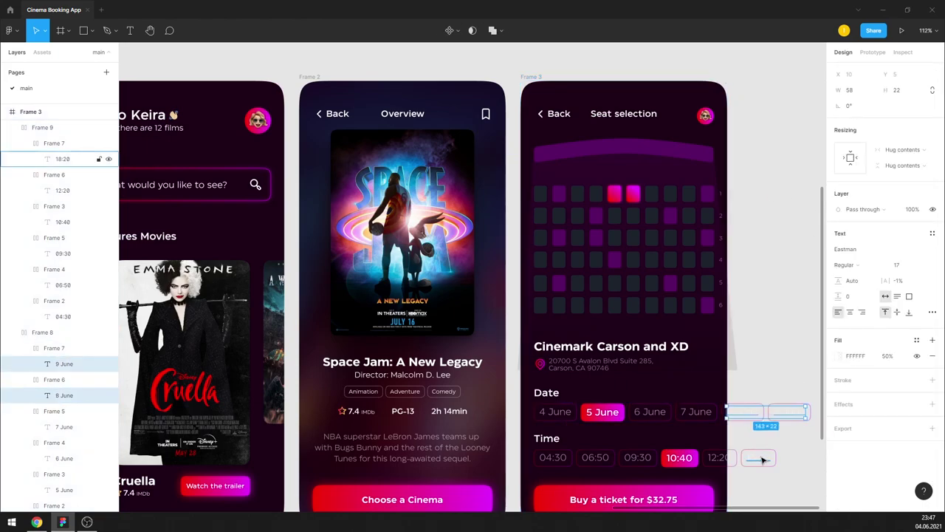
pyautogui.keyDown('shift'); pyautogui.click(716, 458); pyautogui.keyUp('shift')
pyautogui.keyDown('shift'); pyautogui.click(695, 411); pyautogui.keyUp('shift')
pyautogui.keyDown('shift'); pyautogui.click(679, 458); pyautogui.keyUp('shift')
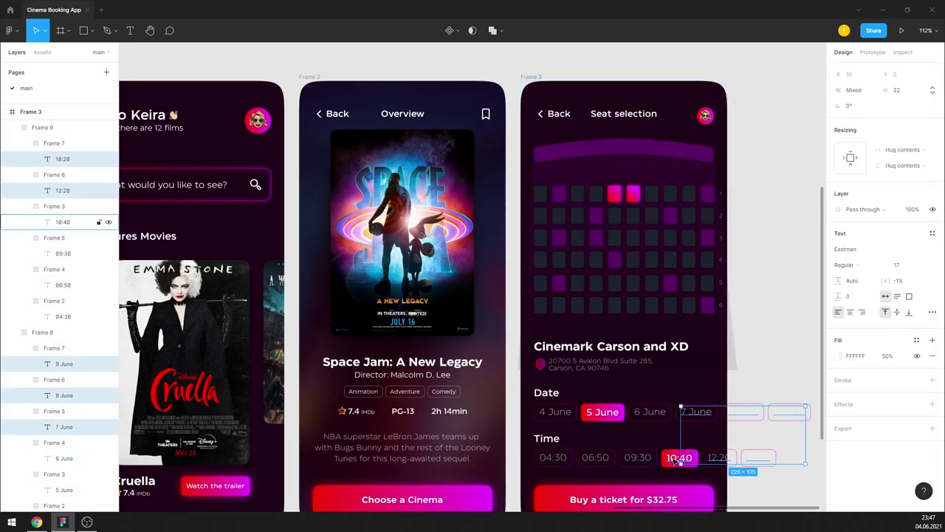
pyautogui.keyDown('shift'); pyautogui.click(650, 412); pyautogui.keyUp('shift')
pyautogui.keyDown('shift'); pyautogui.click(602, 411); pyautogui.keyUp('shift')
pyautogui.keyDown('shift'); pyautogui.click(556, 412); pyautogui.keyUp('shift')
pyautogui.keyDown('shift'); pyautogui.click(553, 457); pyautogui.keyUp('shift')
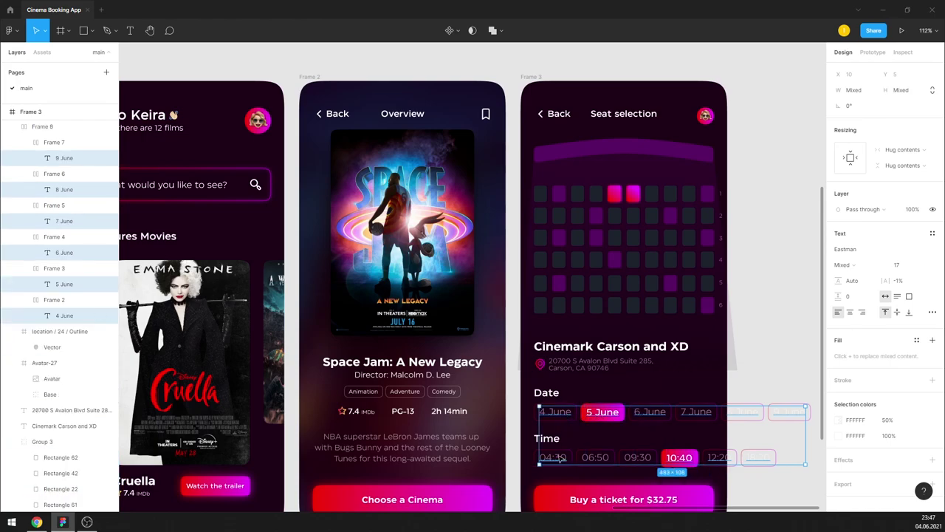
pyautogui.keyDown('shift'); pyautogui.click(595, 457); pyautogui.keyUp('shift')
pyautogui.keyDown('shift'); pyautogui.click(636, 458); pyautogui.keyUp('shift')
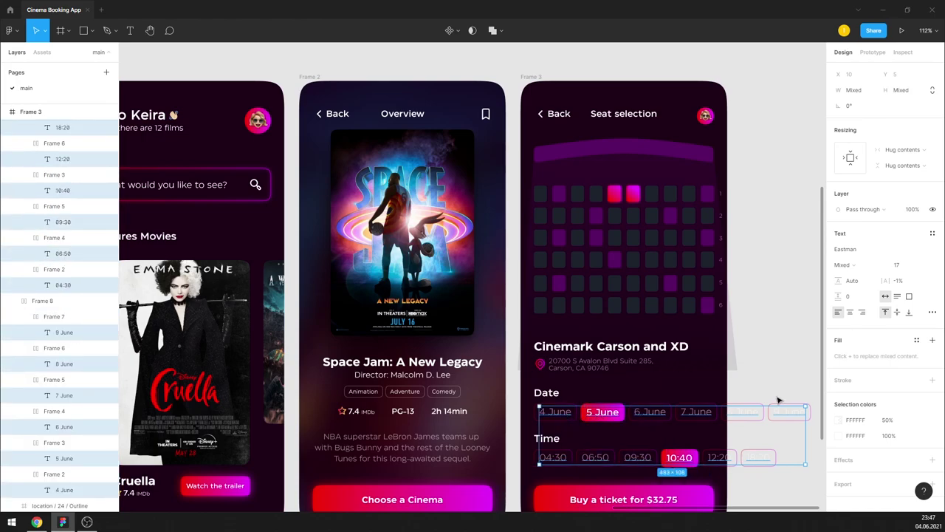
# Step: Set the chip texts' font size to 15, trying 14 and 16 first, then clear the selection
pyautogui.write('14')
pyautogui.press('Return')
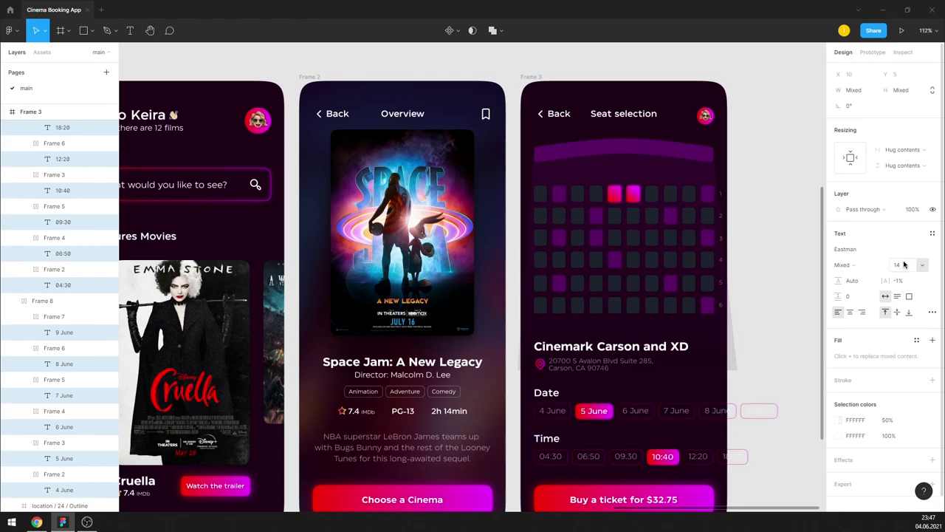
pyautogui.scroll(-1, 729, 285)
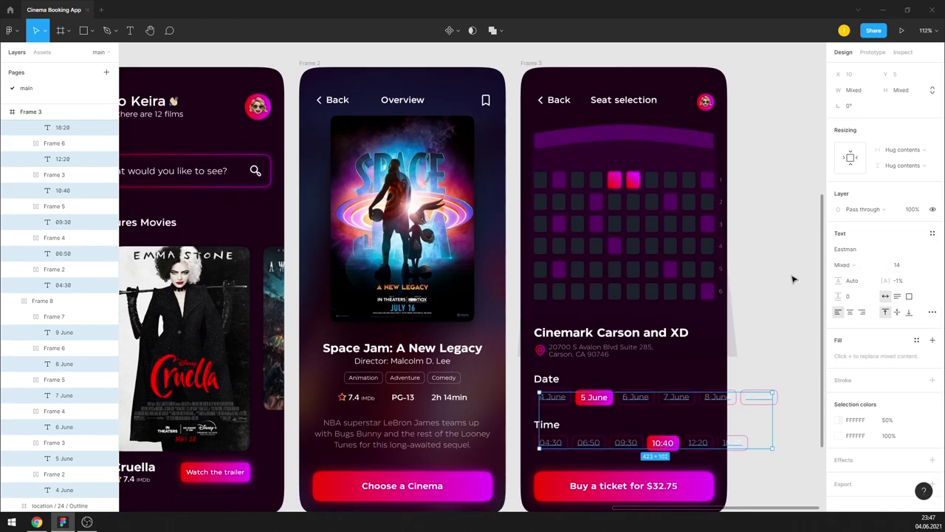
pyautogui.write('6')
pyautogui.press('Return')
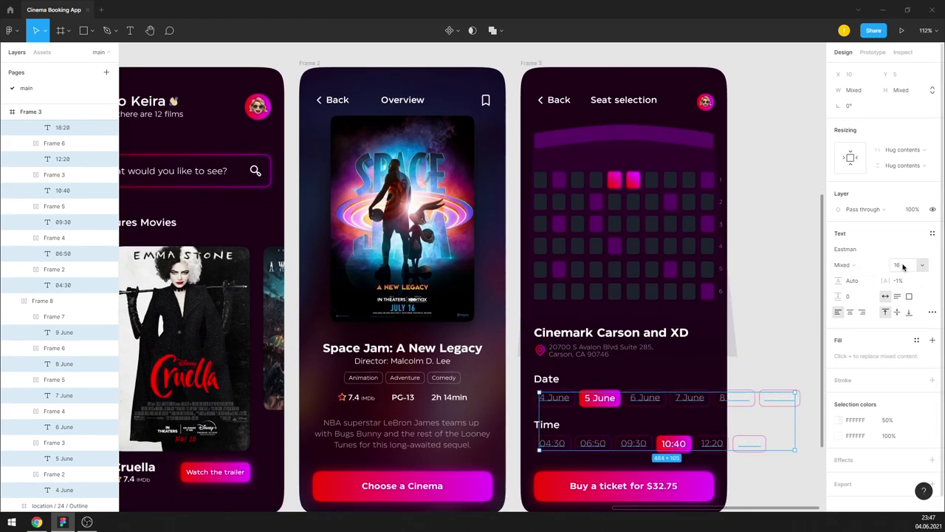
pyautogui.press('Return')
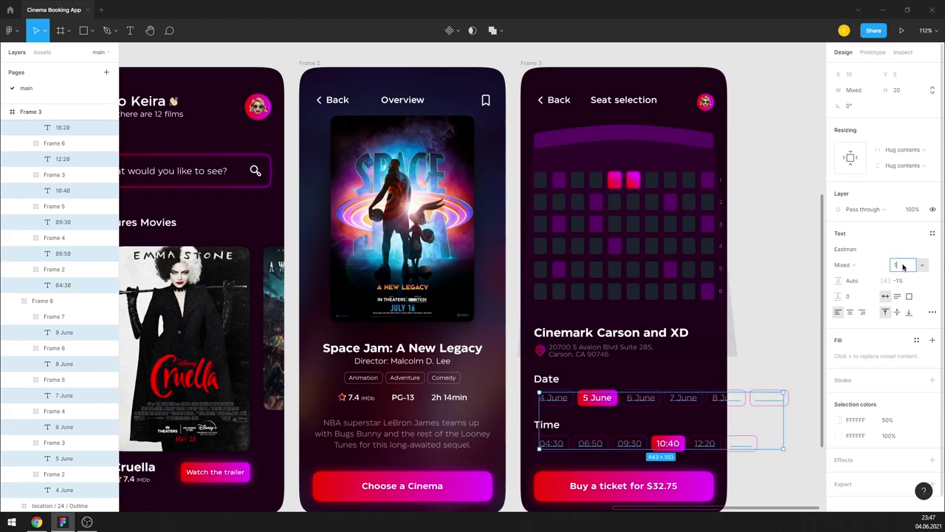
pyautogui.write('4')
pyautogui.click(783, 290)
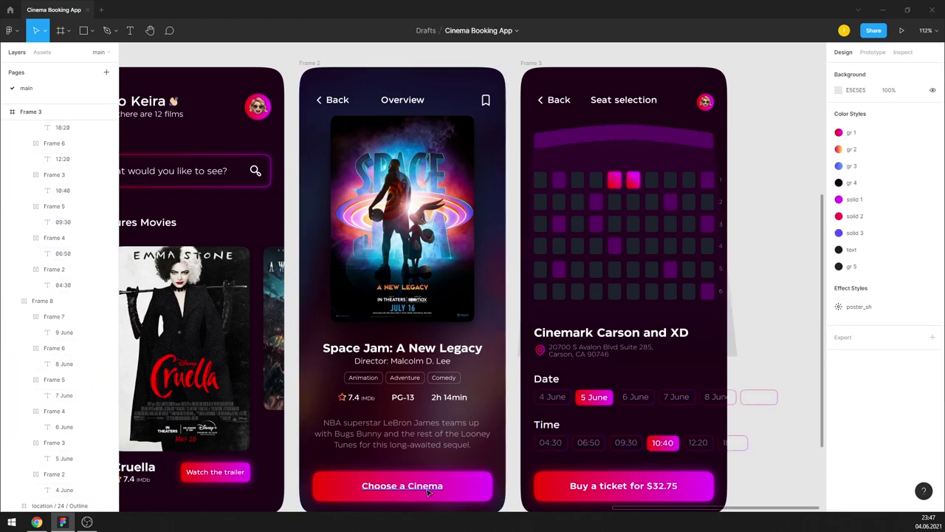
pyautogui.click(384, 486)
# Step: Check the Choose a Cinema and Buy a ticket text weights without changing them, then reselect the Seat selection frame
pyautogui.keyDown('shift'); pyautogui.click(616, 485); pyautogui.keyUp('shift')
pyautogui.click(858, 264)
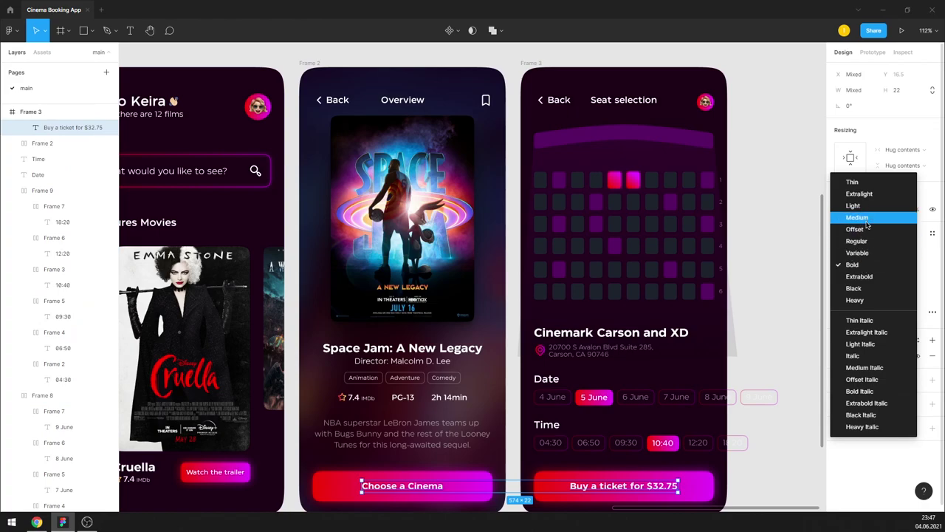
pyautogui.click(810, 253)
pyautogui.click(563, 80)
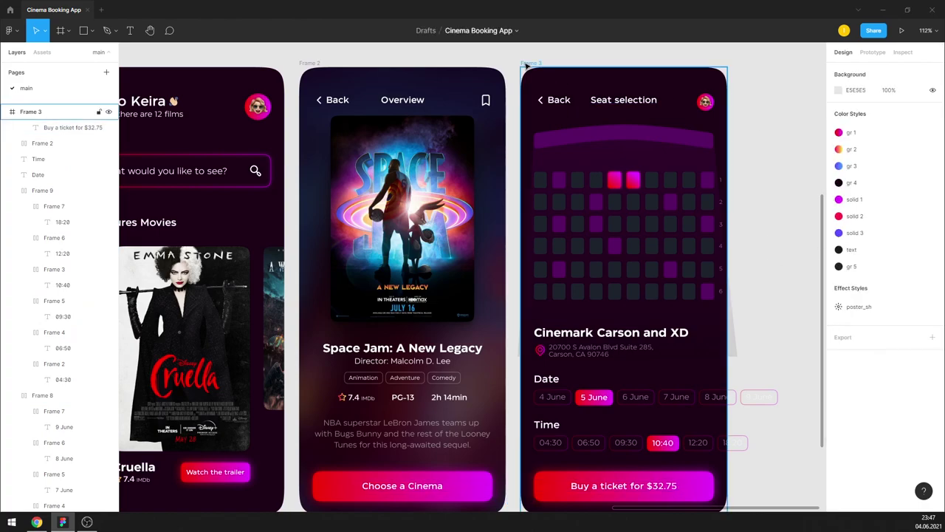
pyautogui.click(757, 212)
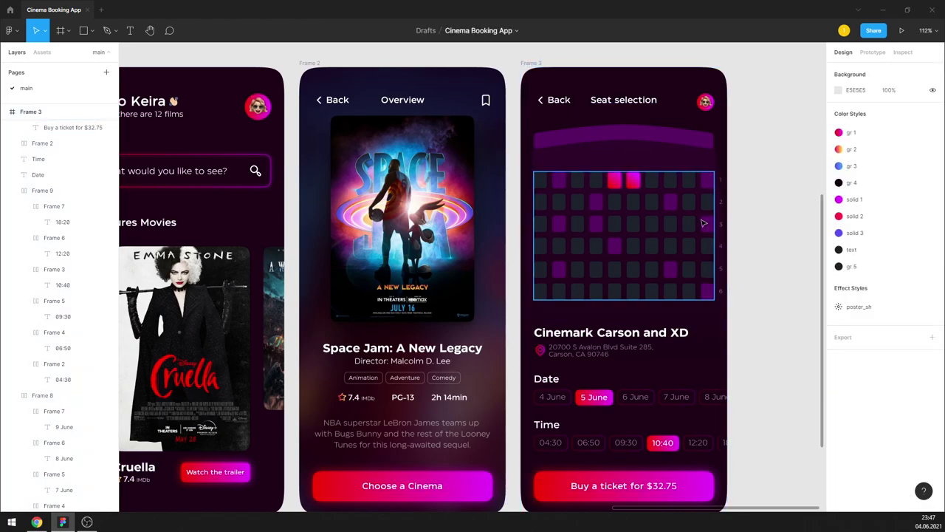
# Step: Zoom into the seat grid and ungroup Group 3 into individual seat rectangles
pyautogui.scroll(5, 741, 193)
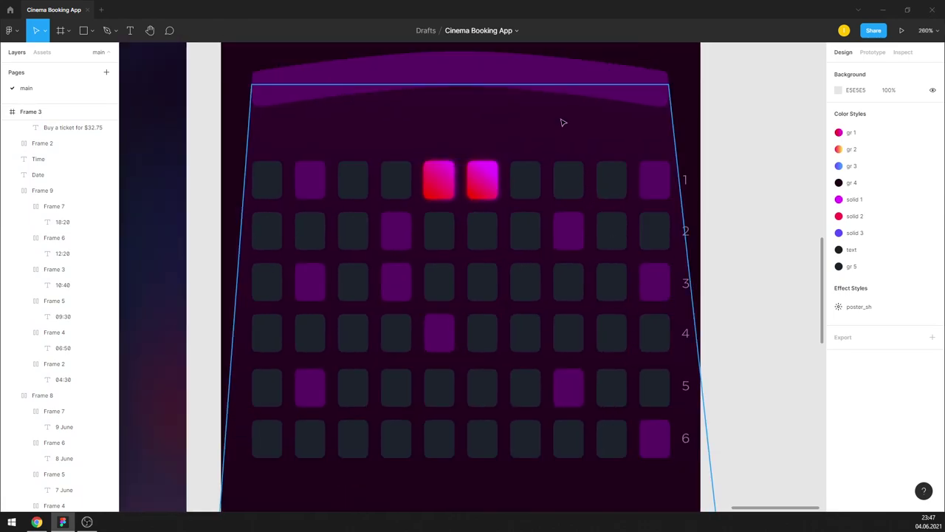
pyautogui.rightClick(561, 121)
pyautogui.click(595, 181)
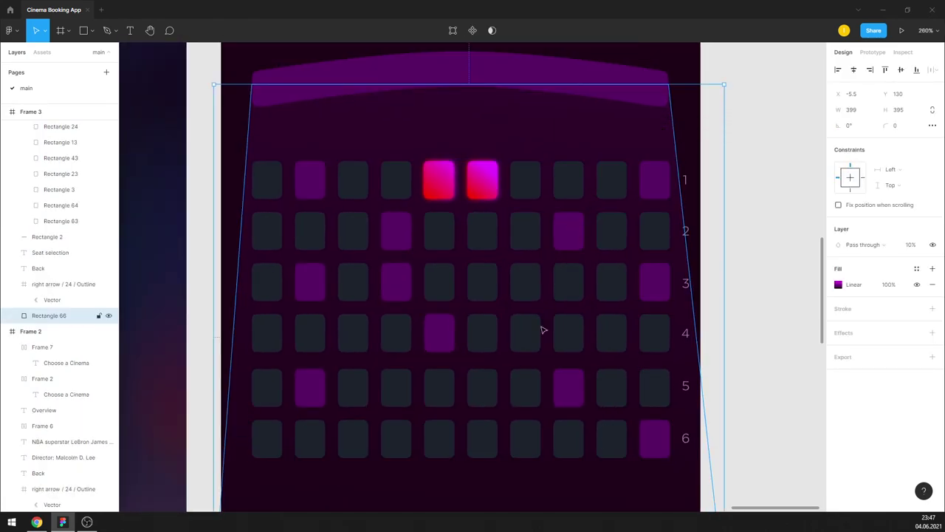
pyautogui.click(519, 443)
pyautogui.doubleClick(520, 443)
pyautogui.click(722, 352)
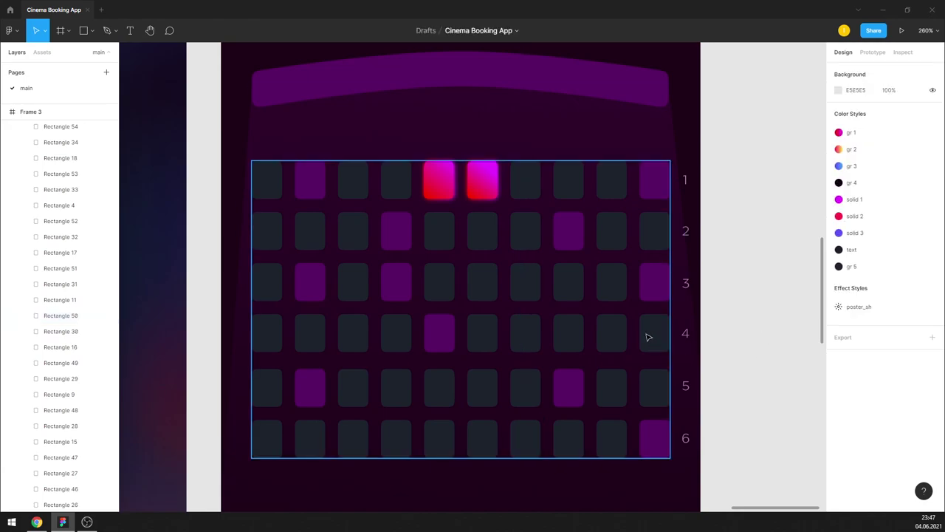
pyautogui.rightClick(643, 227)
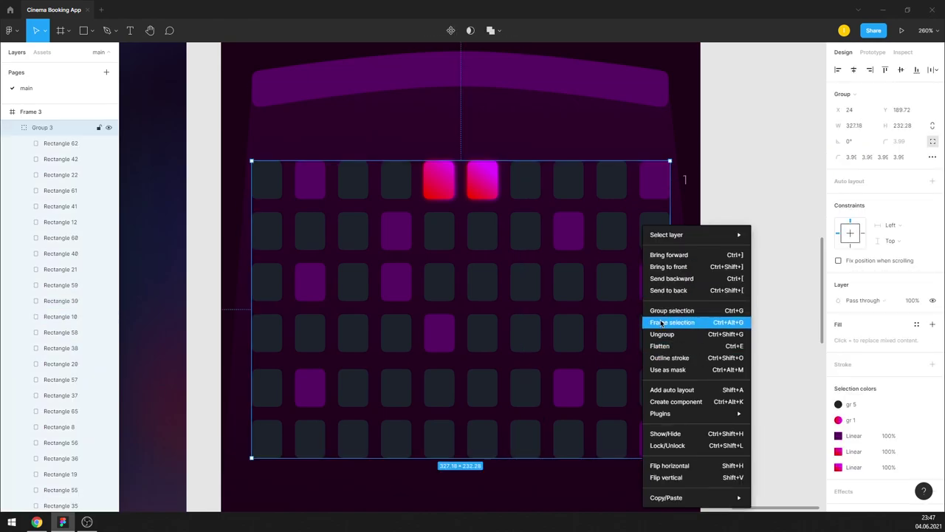
pyautogui.click(662, 334)
# Step: Zoom in and select the first seat rectangle in row 1
pyautogui.scroll(-3, 394, 337)
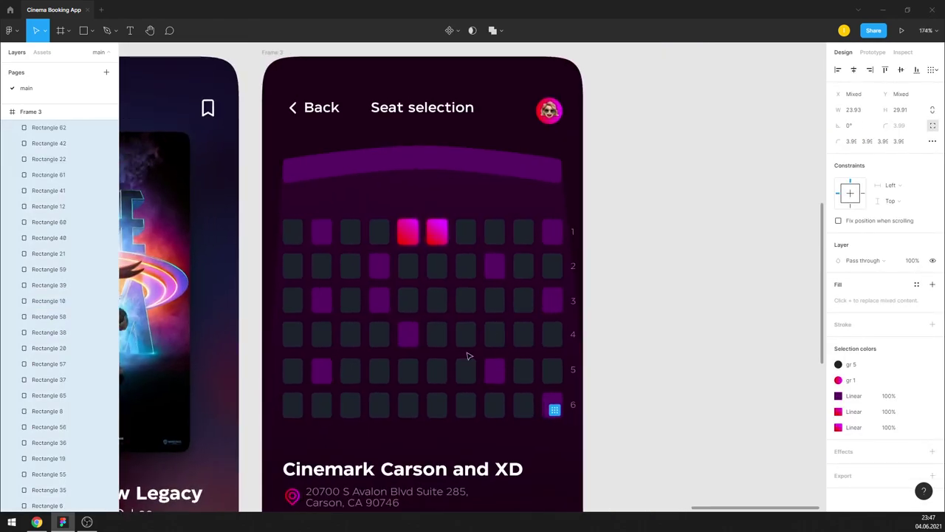
pyautogui.scroll(2, 468, 354)
pyautogui.doubleClick(464, 336)
pyautogui.press('Escape')
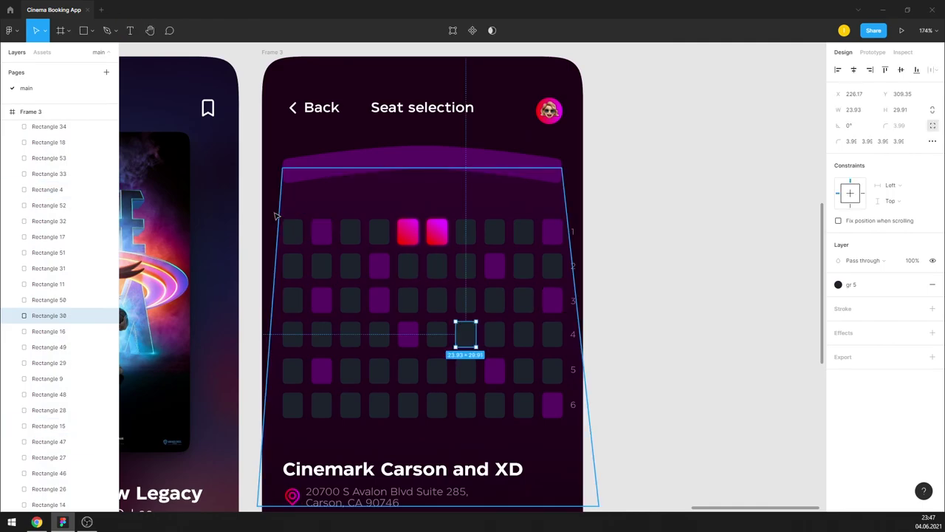
pyautogui.scroll(5, 561, 369)
pyautogui.click(336, 256)
pyautogui.scroll(3, 317, 250)
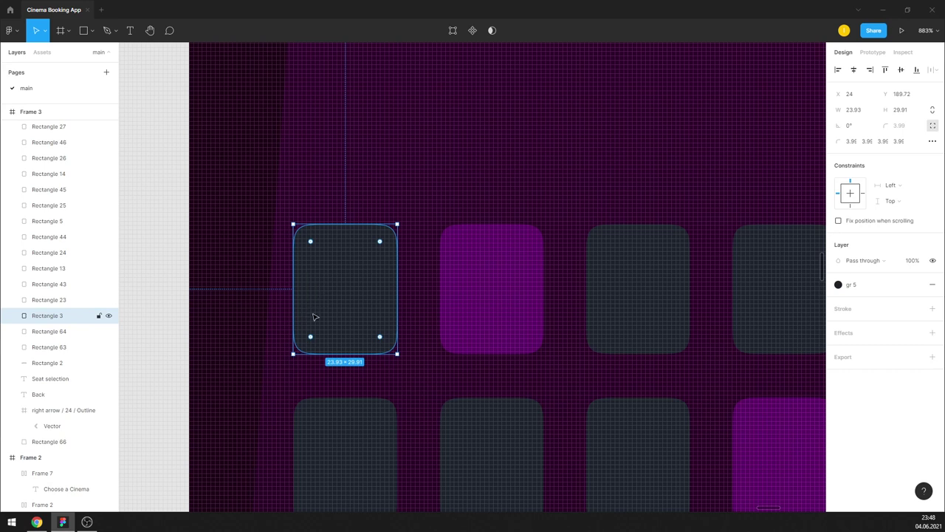
# Step: Round the first seat's bottom-left corner to radius 9 and bottom-right to radius 10
pyautogui.moveTo(312, 338); pyautogui.dragTo(332, 313)
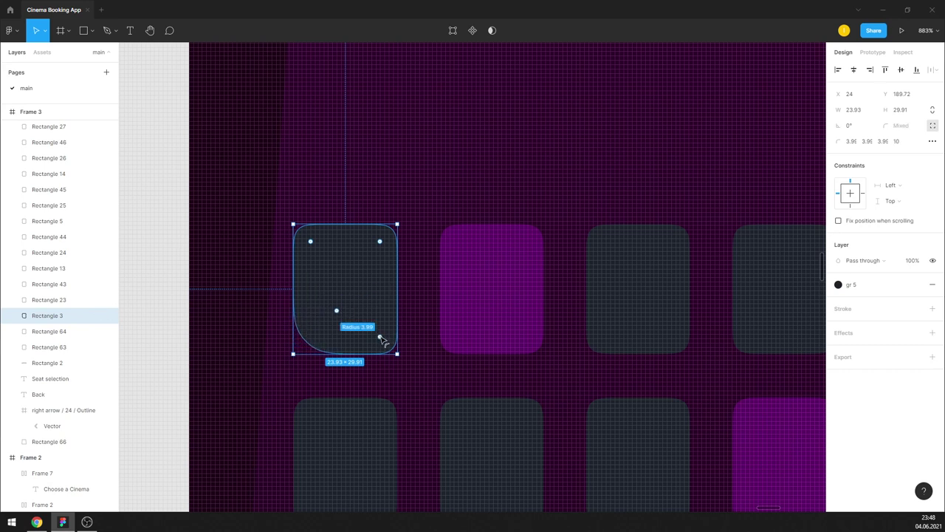
pyautogui.moveTo(381, 339); pyautogui.dragTo(355, 313)
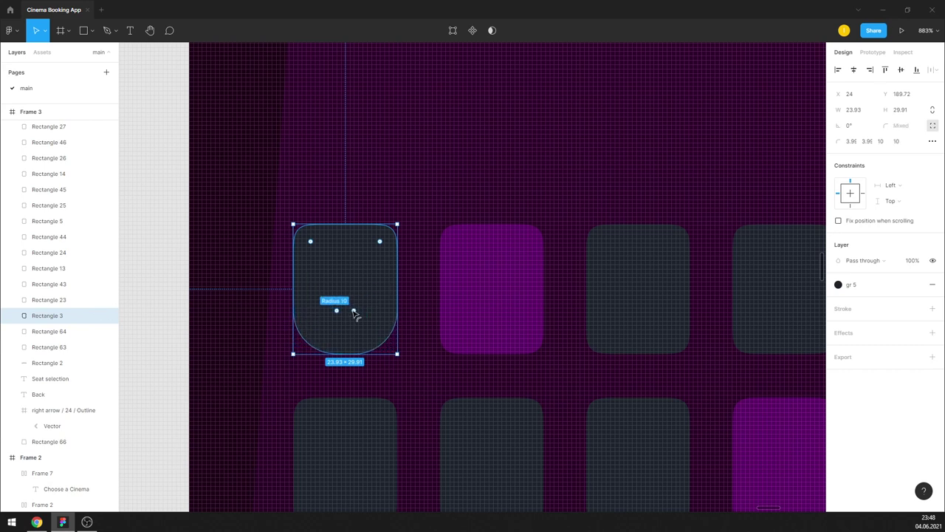
pyautogui.click(173, 253)
pyautogui.scroll(-3, 254, 273)
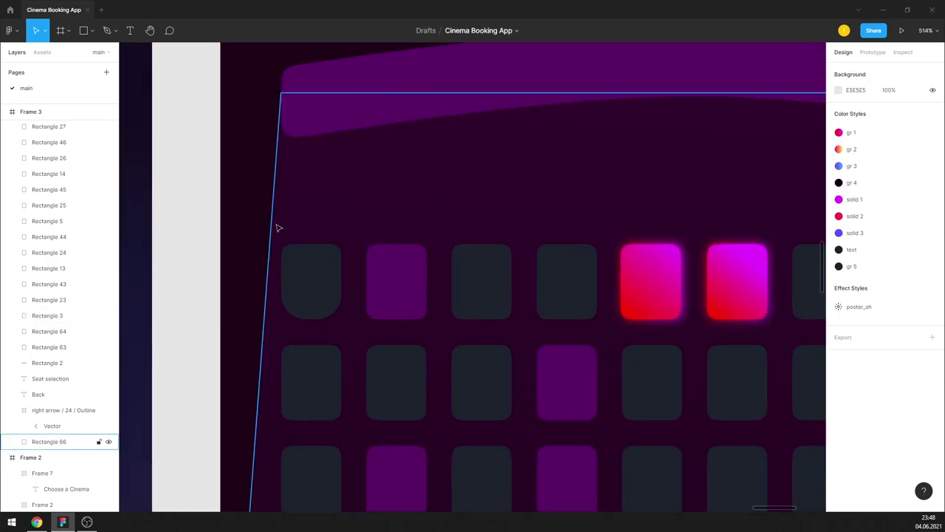
pyautogui.click(311, 284)
pyautogui.click(167, 278)
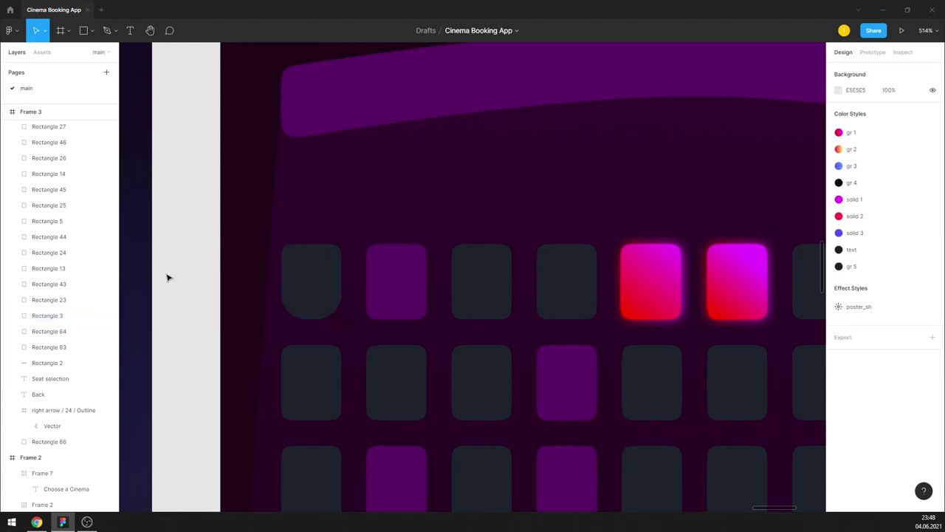
# Step: Pan to show the whole seat grid and reselect the rounded first seat
pyautogui.scroll(-5, 261, 278)
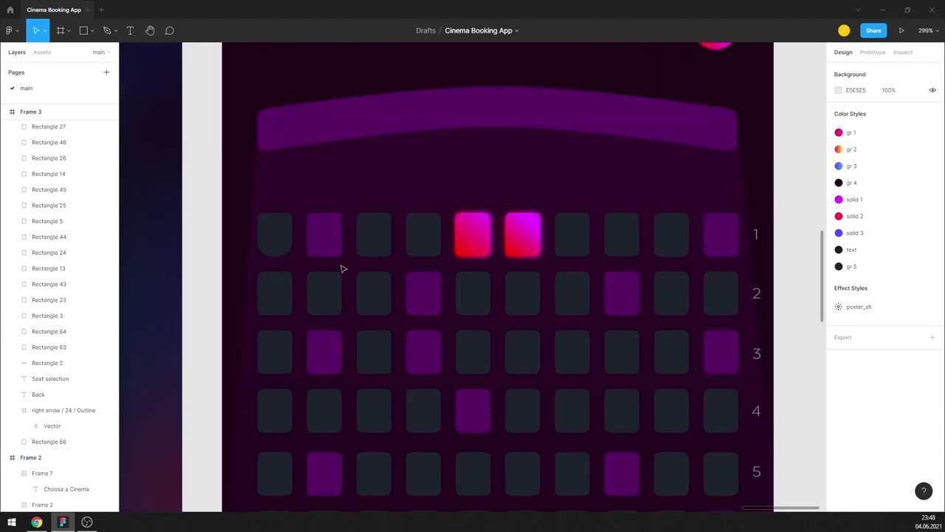
pyautogui.scroll(-2, 342, 268)
pyautogui.scroll(1, 339, 275)
pyautogui.moveTo(494, 313); pyautogui.dragTo(445, 293)
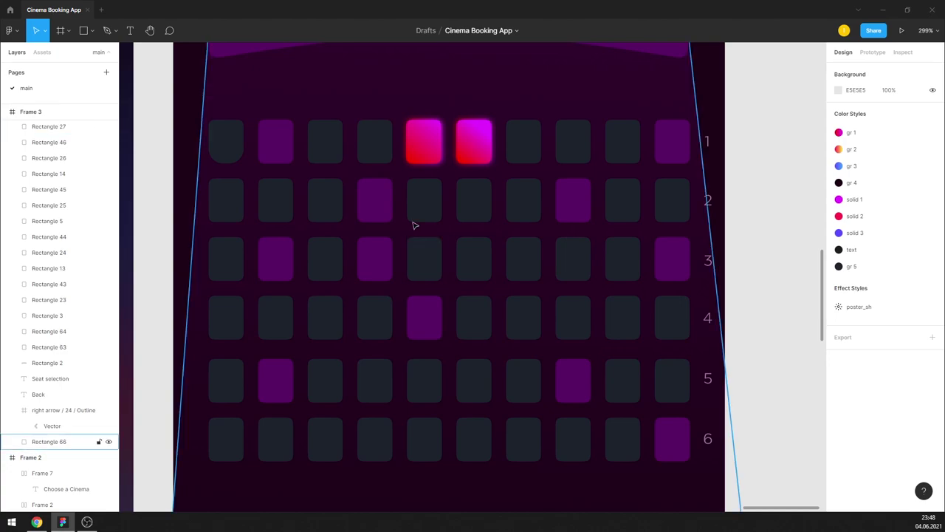
pyautogui.click(279, 156)
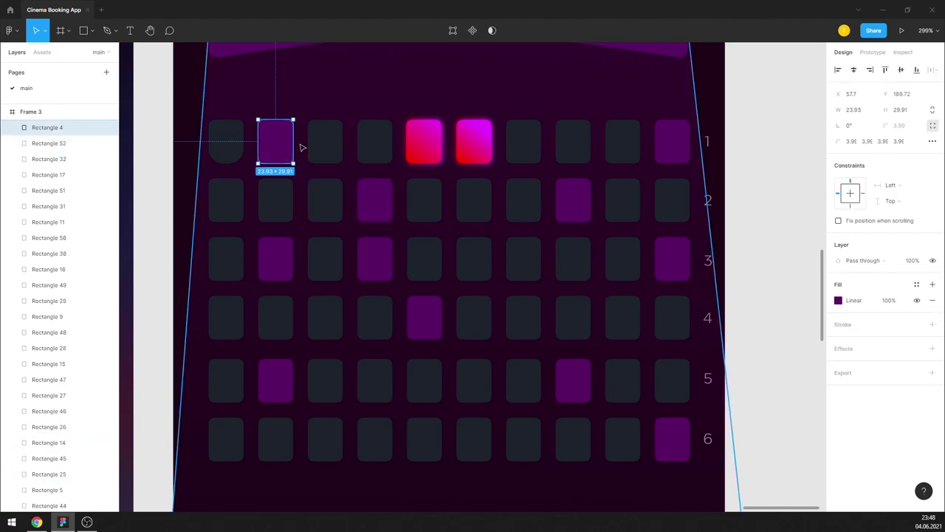
pyautogui.click(227, 148)
# Step: Turn the rounded seat into a component and delete the other old seats in row 1
pyautogui.rightClick(226, 147)
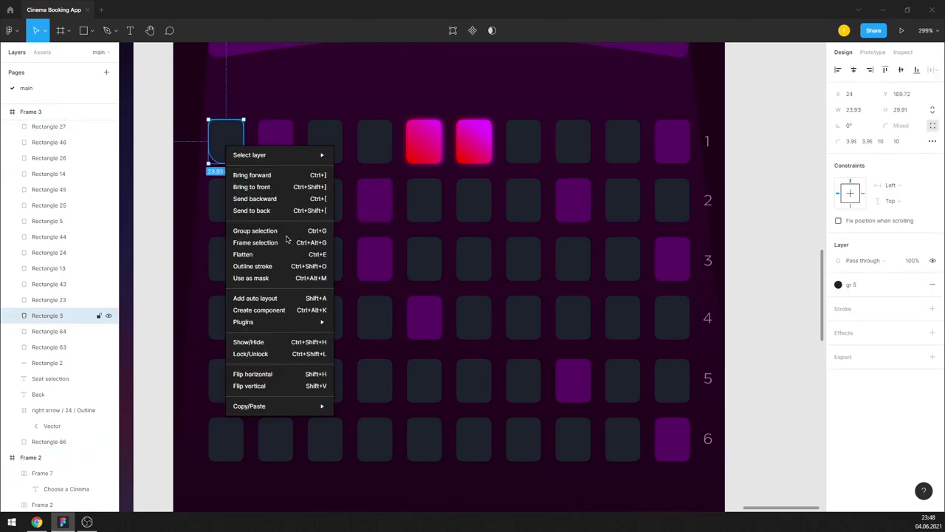
pyautogui.click(290, 310)
pyautogui.click(278, 156)
pyautogui.press('Delete')
pyautogui.click(314, 144)
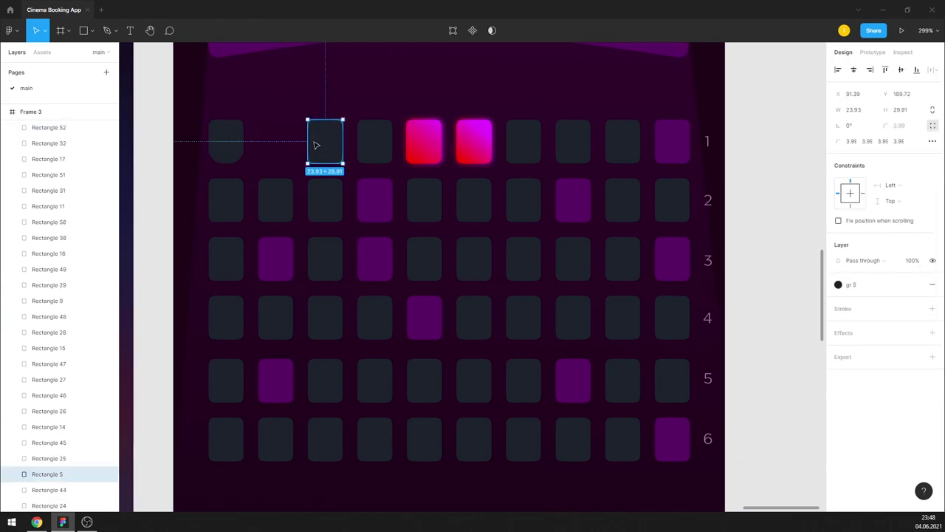
pyautogui.press('Delete')
pyautogui.click(425, 144)
pyautogui.press('Delete')
pyautogui.click(492, 140)
pyautogui.press('Delete')
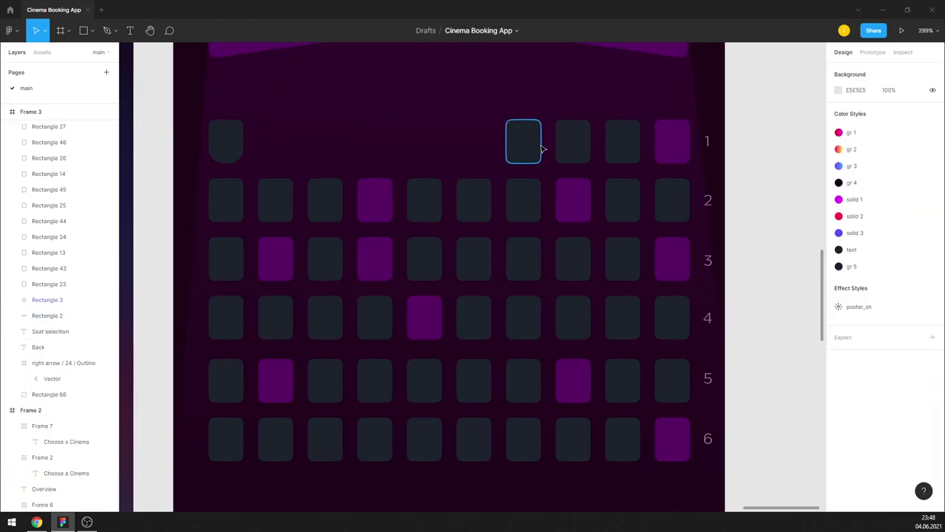
pyautogui.click(524, 140)
pyautogui.press('Delete')
pyautogui.click(672, 140)
pyautogui.press('Delete')
# Step: Paste copies of the seat component into row 1, wrapped in a horizontal auto layout
pyautogui.click(228, 150)
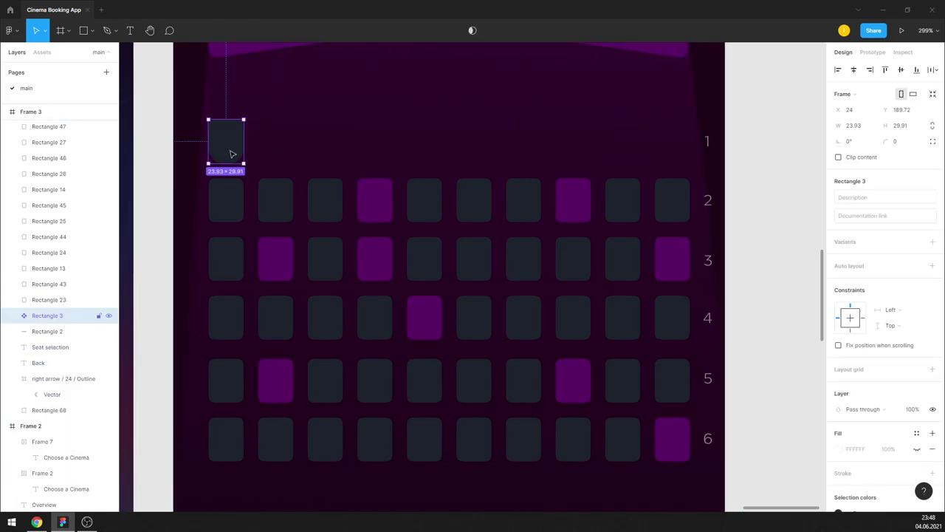
pyautogui.hotkey('ctrl', 'c')
pyautogui.hotkey('ctrl', 'v')
pyautogui.moveTo(231, 154); pyautogui.dragTo(281, 153)
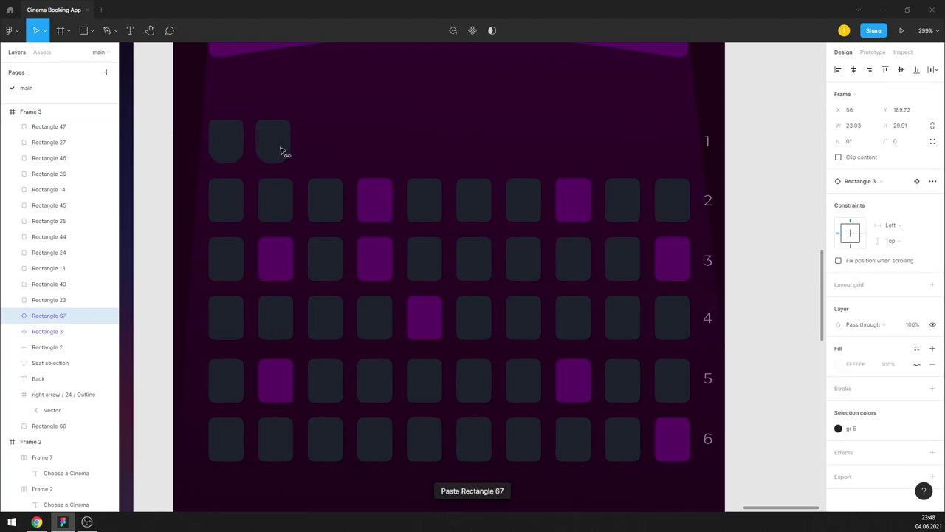
pyautogui.keyDown('shift'); pyautogui.click(243, 147); pyautogui.keyUp('shift')
pyautogui.hotkey('shift', 'a')
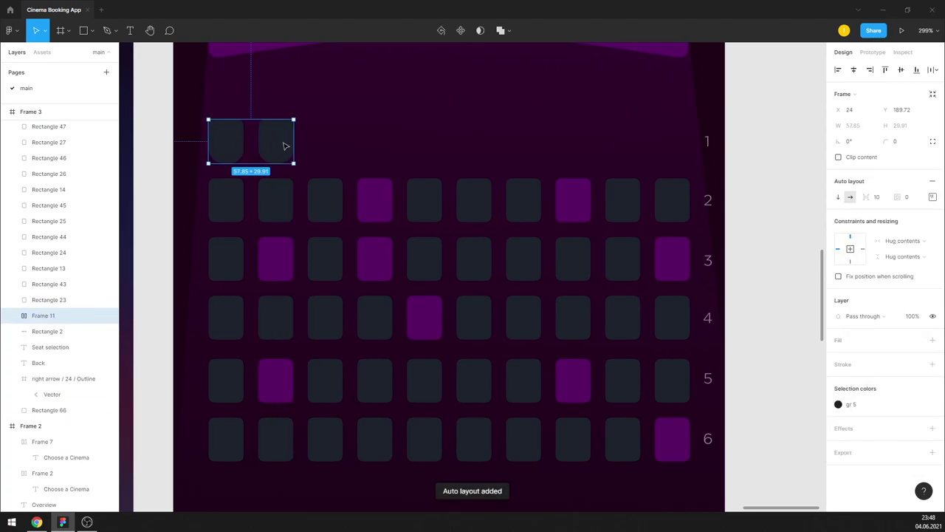
pyautogui.click(284, 146)
pyautogui.hotkey('ctrl', 'v')
pyautogui.hotkey('ctrl', 'v')
pyautogui.hotkey('ctrl', 'v')
pyautogui.hotkey('ctrl', 'v')
pyautogui.hotkey('ctrl', 'v')
pyautogui.hotkey('ctrl', 'v')
pyautogui.hotkey('ctrl', 'v')
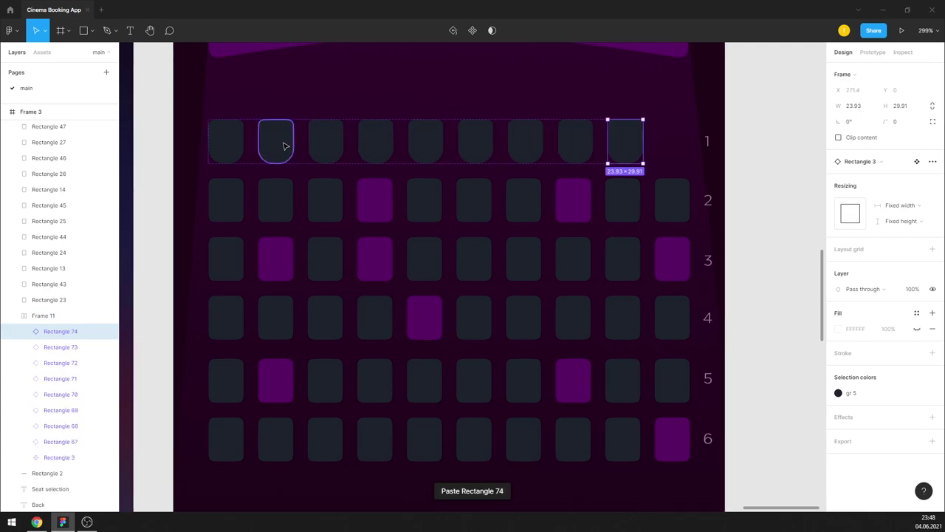
pyautogui.hotkey('ctrl', 'v')
# Step: Delete all the old square seats in row 2
pyautogui.click(667, 203)
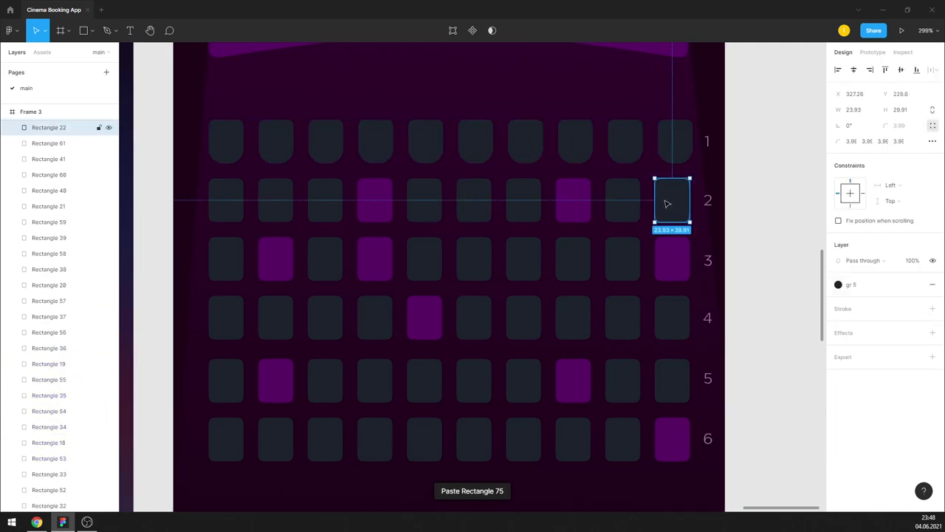
pyautogui.press('Delete')
pyautogui.click(574, 201)
pyautogui.press('Delete')
pyautogui.click(425, 201)
pyautogui.press('Delete')
pyautogui.click(325, 201)
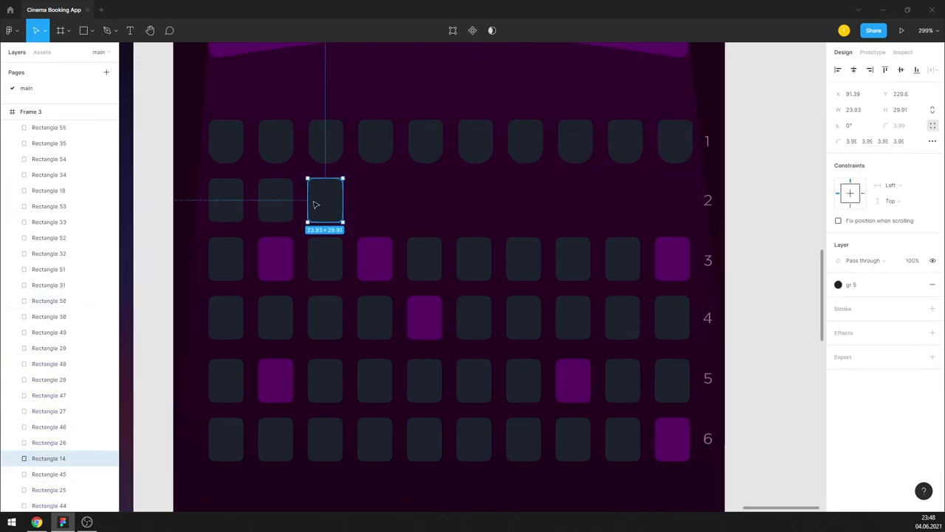
pyautogui.press('Delete')
pyautogui.click(275, 200)
pyautogui.press('Delete')
pyautogui.click(226, 201)
pyautogui.press('Delete')
# Step: Duplicate row 1 down as row 2 and stack both rows in a vertical auto layout
pyautogui.click(299, 150)
pyautogui.moveTo(325, 151); pyautogui.dragTo(327, 201)
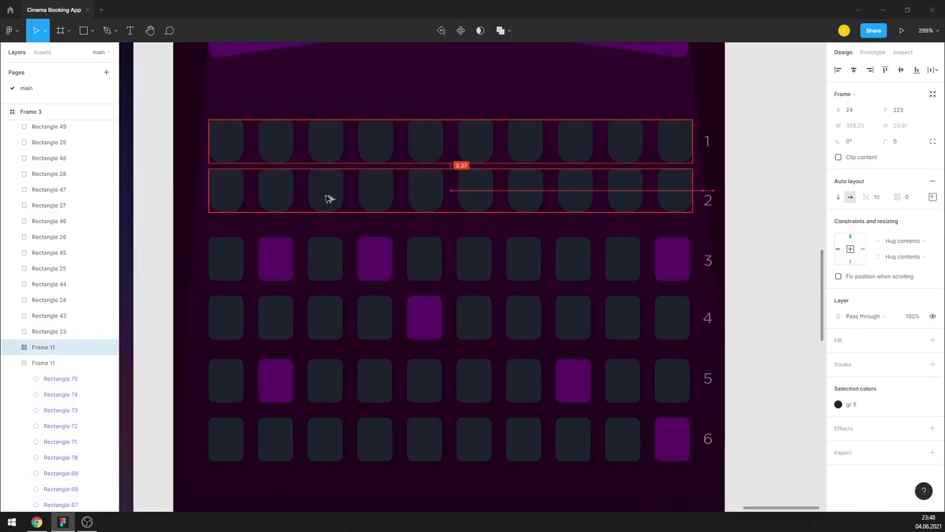
pyautogui.keyDown('shift'); pyautogui.click(432, 148); pyautogui.keyUp('shift')
pyautogui.hotkey('shift', 'a')
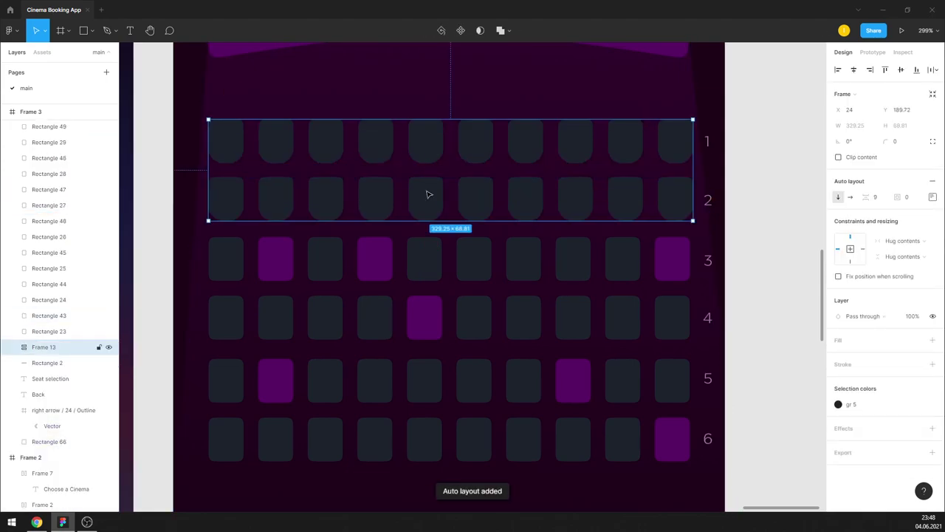
# Step: Lock background Rectangle 66, delete old rows 3–6, and paste new seat rows in their place
pyautogui.click(67, 441)
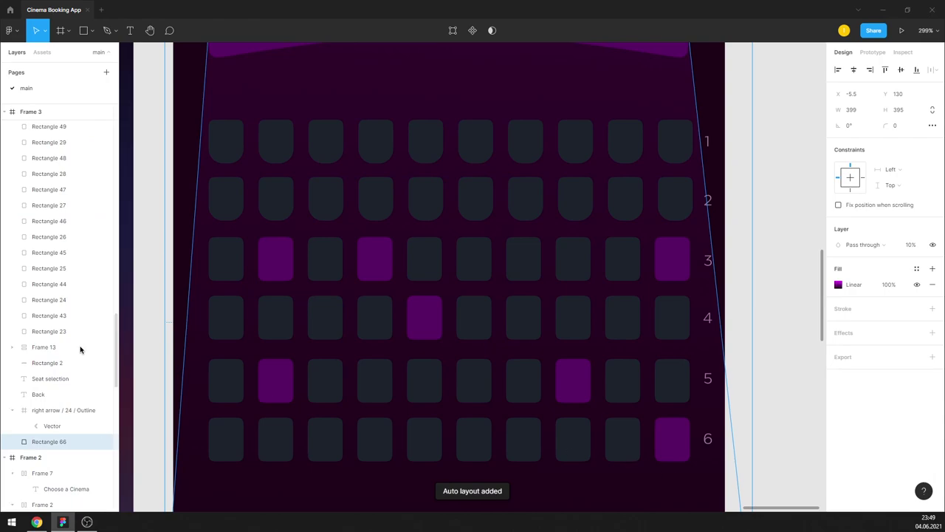
pyautogui.click(98, 441)
pyautogui.moveTo(214, 464)
pyautogui.mouseDown()
pyautogui.moveTo(616, 286)
pyautogui.moveTo(668, 231)
pyautogui.mouseUp()
pyautogui.press('Delete')
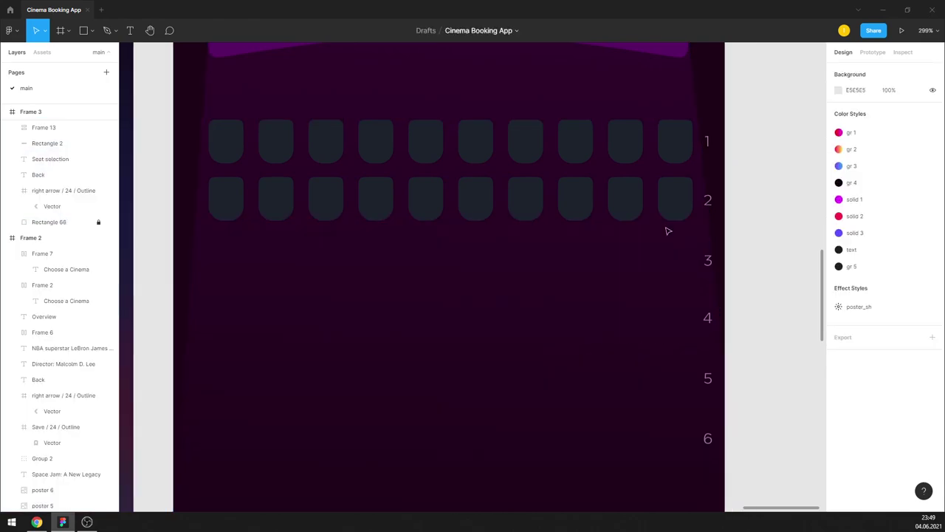
pyautogui.click(667, 199)
pyautogui.hotkey('ctrl', 'c')
pyautogui.hotkey('ctrl', 'v')
pyautogui.hotkey('ctrl', 'v')
pyautogui.hotkey('ctrl', 'v')
pyautogui.hotkey('ctrl', 'v')
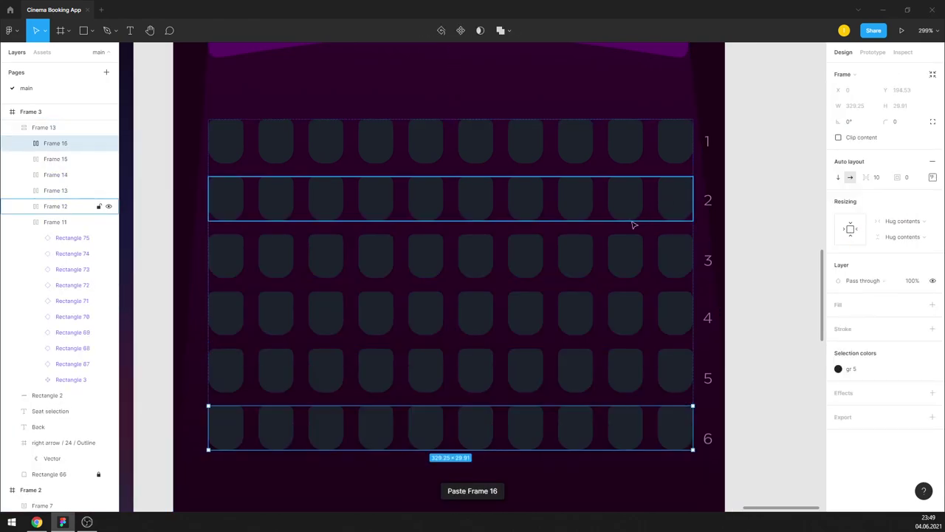
pyautogui.click(239, 134)
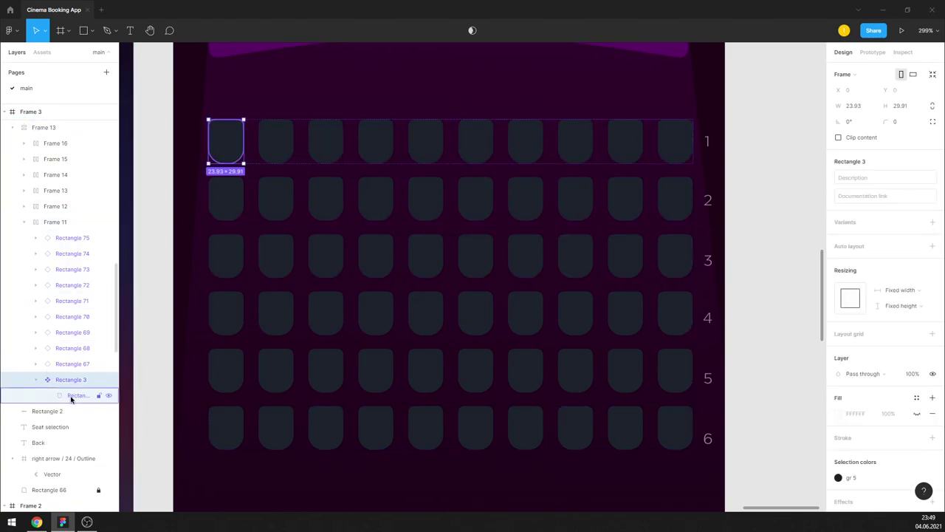
# Step: Give the top-left seat's inner rectangle a dark purple 380441 fill
pyautogui.press('Return')
pyautogui.click(838, 285)
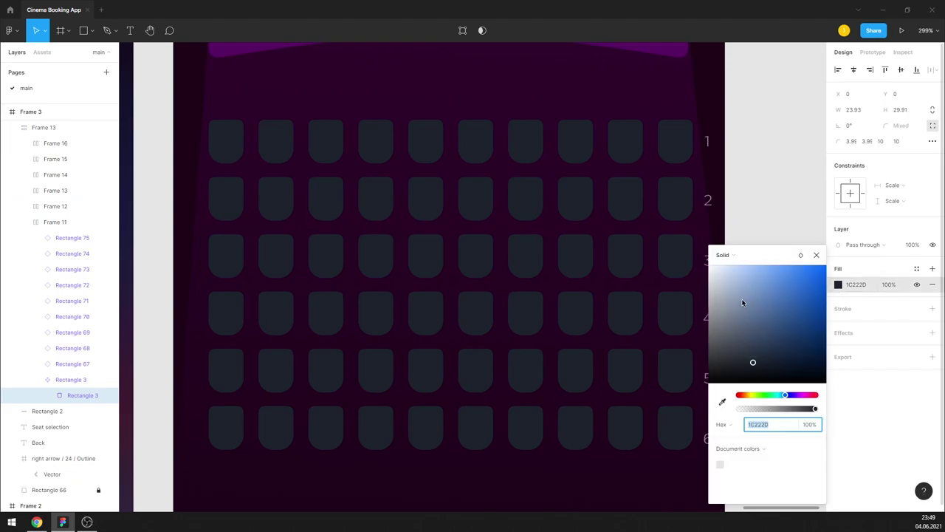
pyautogui.moveTo(728, 318); pyautogui.dragTo(684, 366)
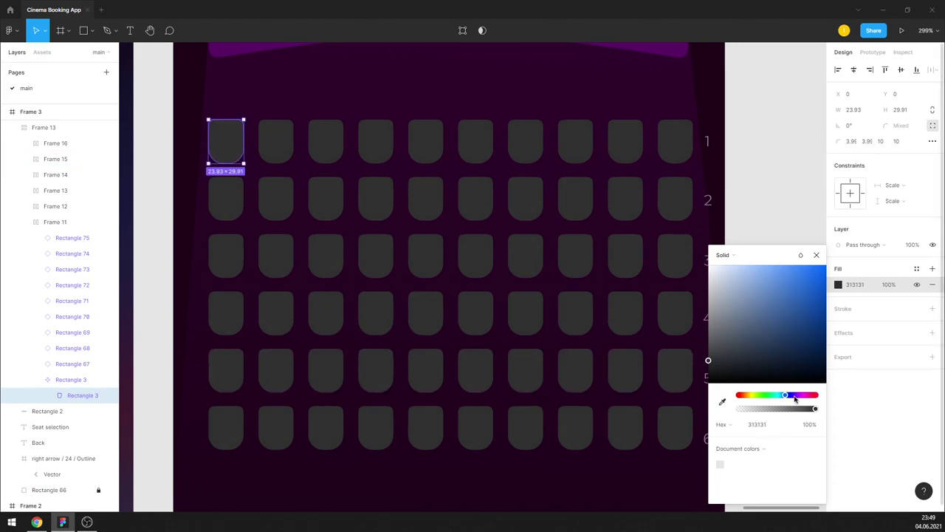
pyautogui.moveTo(794, 399); pyautogui.dragTo(801, 395)
pyautogui.moveTo(816, 356); pyautogui.dragTo(820, 357)
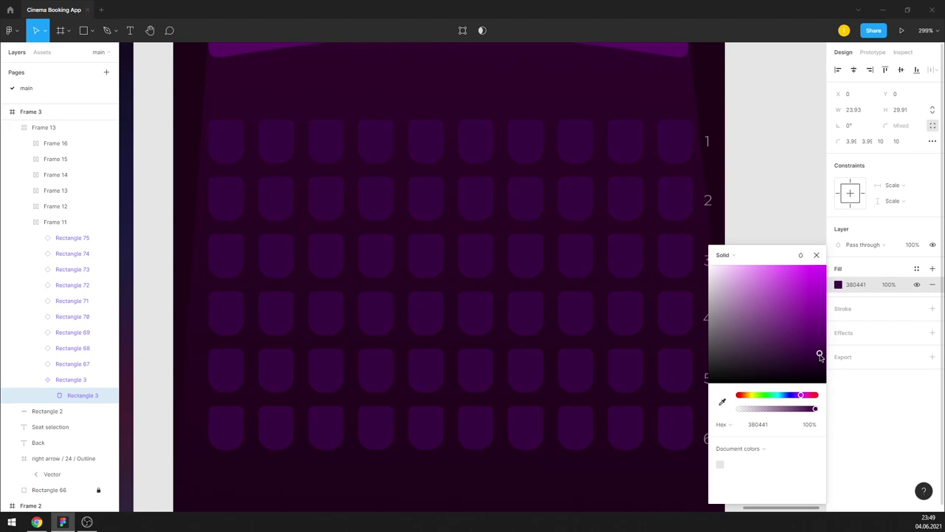
pyautogui.click(817, 255)
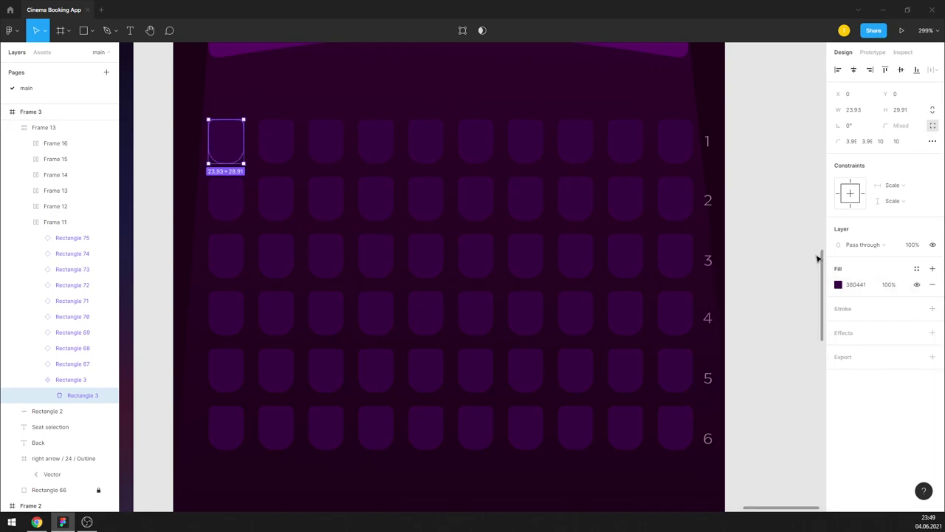
pyautogui.click(765, 267)
# Step: Select the top-left seat inside the seat grid
pyautogui.scroll(3, 765, 267)
pyautogui.scroll(-5, 527, 229)
pyautogui.scroll(2, 443, 236)
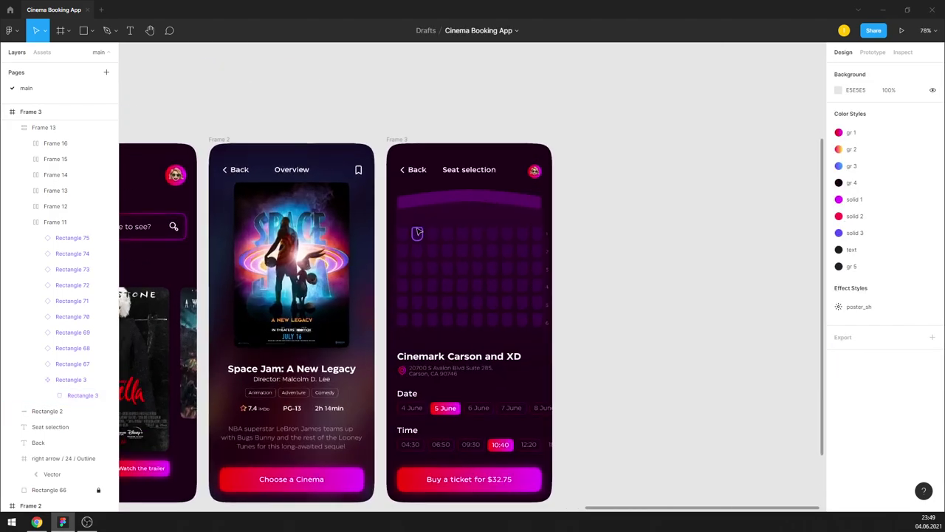
pyautogui.scroll(3, 415, 234)
pyautogui.click(392, 251)
pyautogui.doubleClick(392, 251)
pyautogui.click(390, 249)
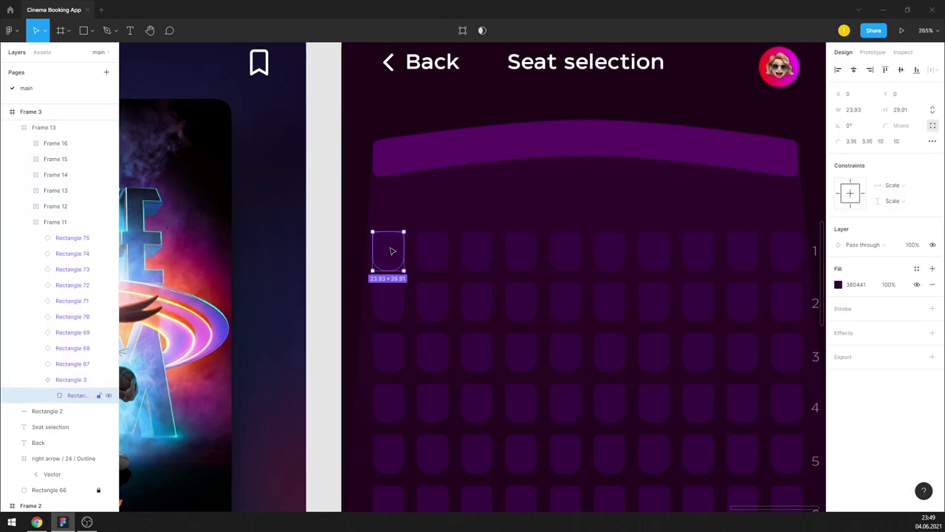
pyautogui.scroll(3, 390, 249)
# Step: Add a seat stroke matching the purple fill, made a linear gradient with top stop 741485
pyautogui.click(932, 309)
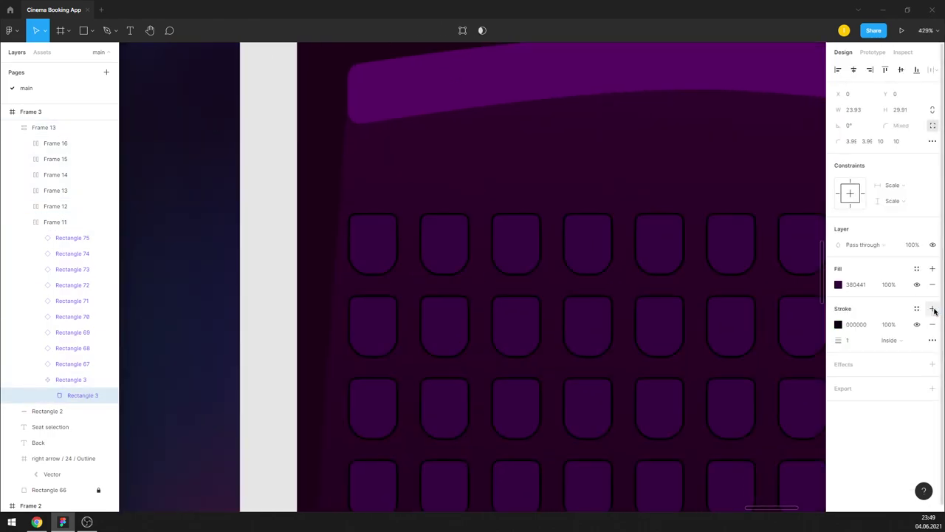
pyautogui.click(838, 325)
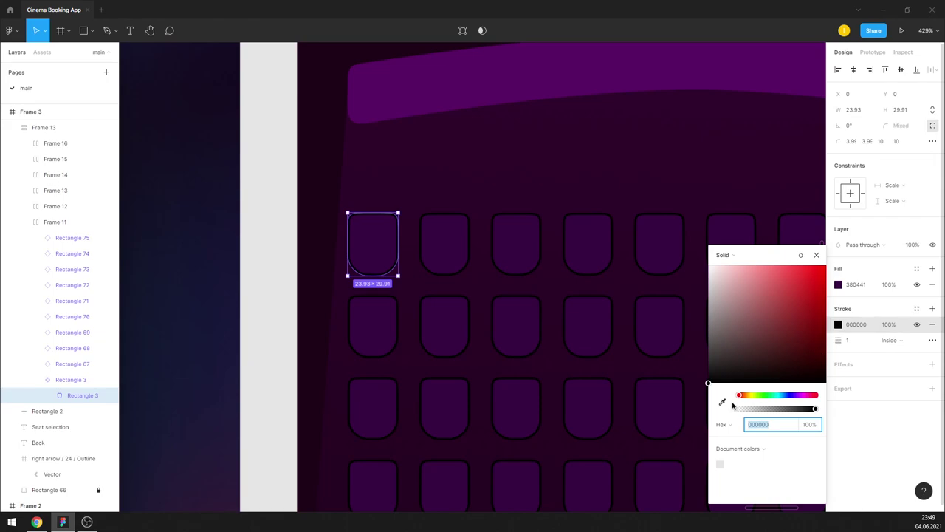
pyautogui.click(722, 402)
pyautogui.click(669, 396)
pyautogui.click(727, 255)
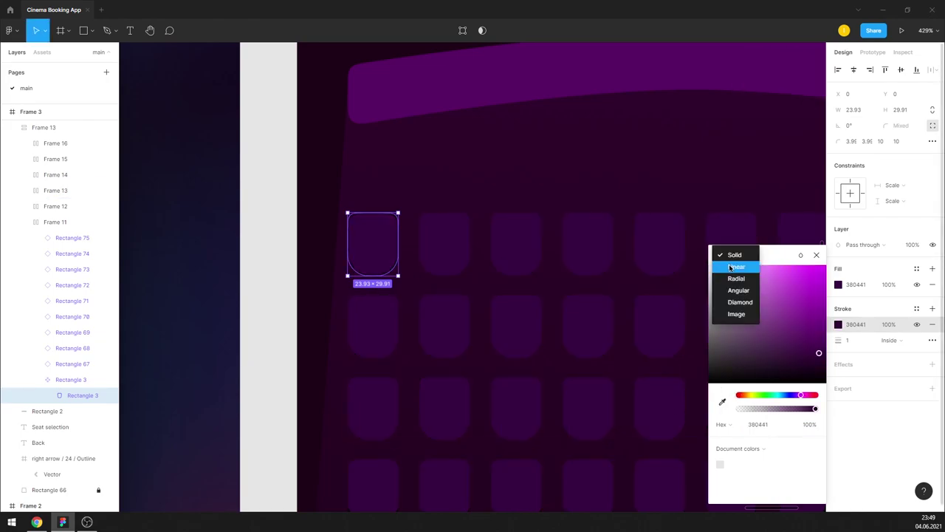
pyautogui.click(816, 273)
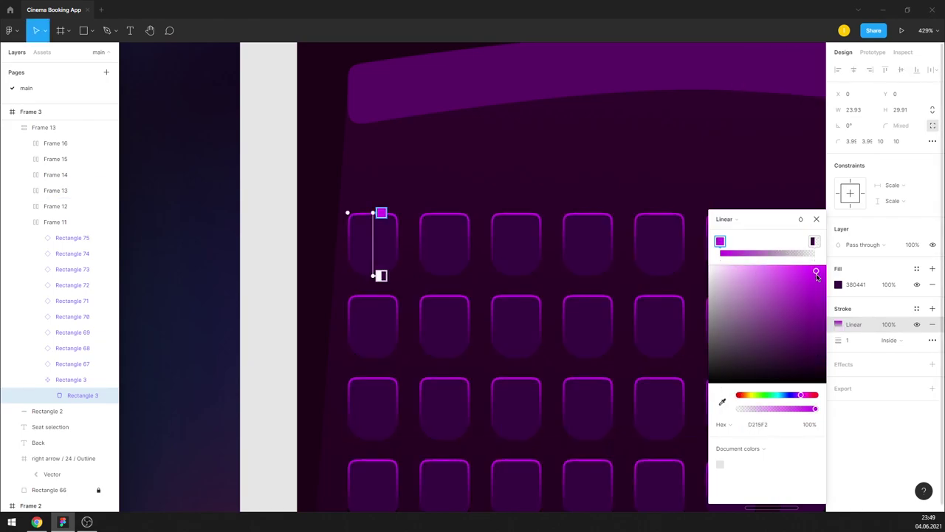
pyautogui.moveTo(785, 312); pyautogui.dragTo(809, 327)
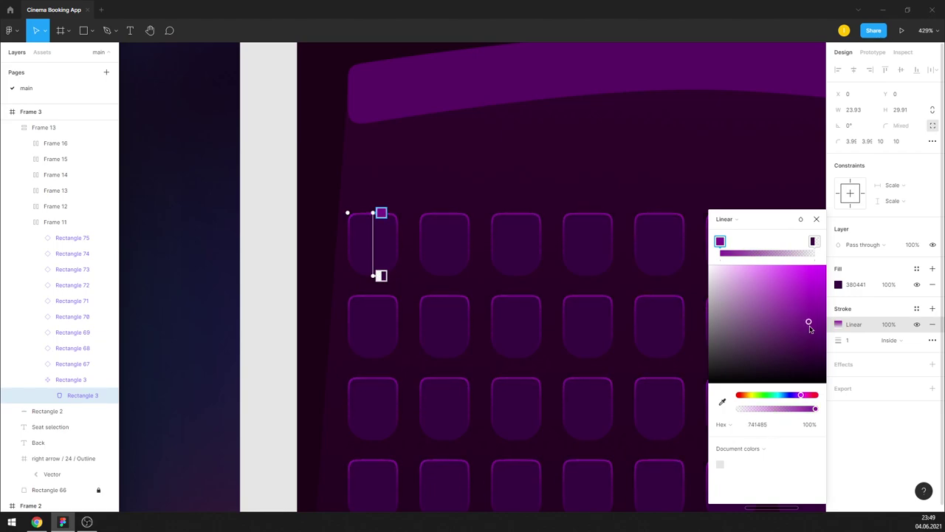
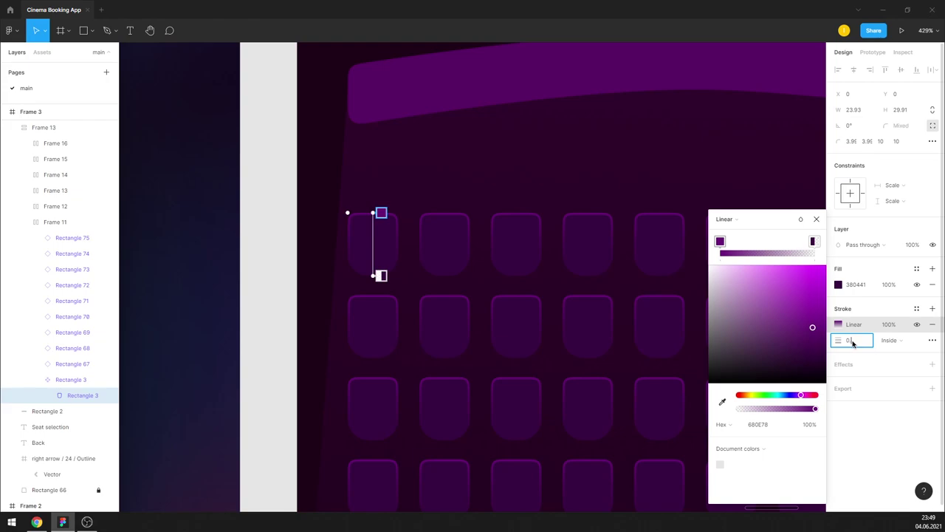
# Step: Close the stroke colour picker and zoom out to bring the seat screen into view
pyautogui.click(816, 219)
pyautogui.press('-')
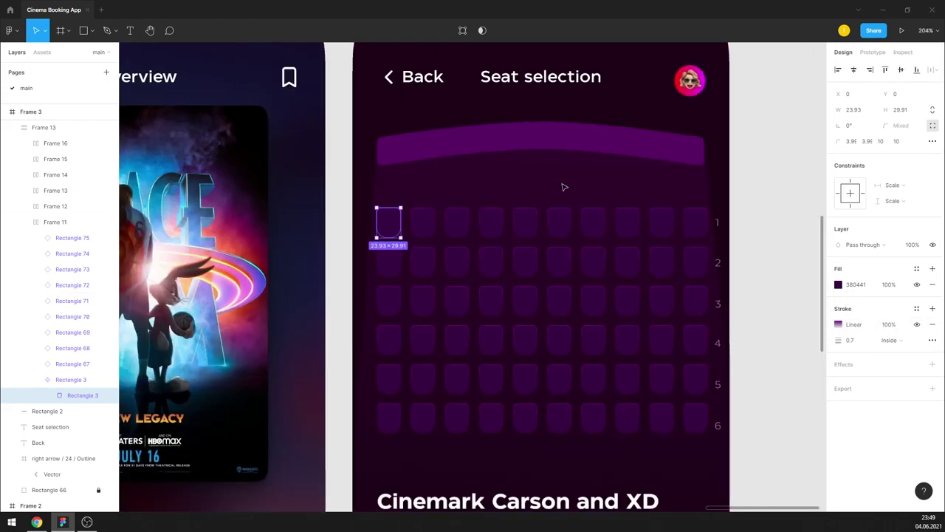
pyautogui.click(748, 173)
pyautogui.scroll(2, 781, 226)
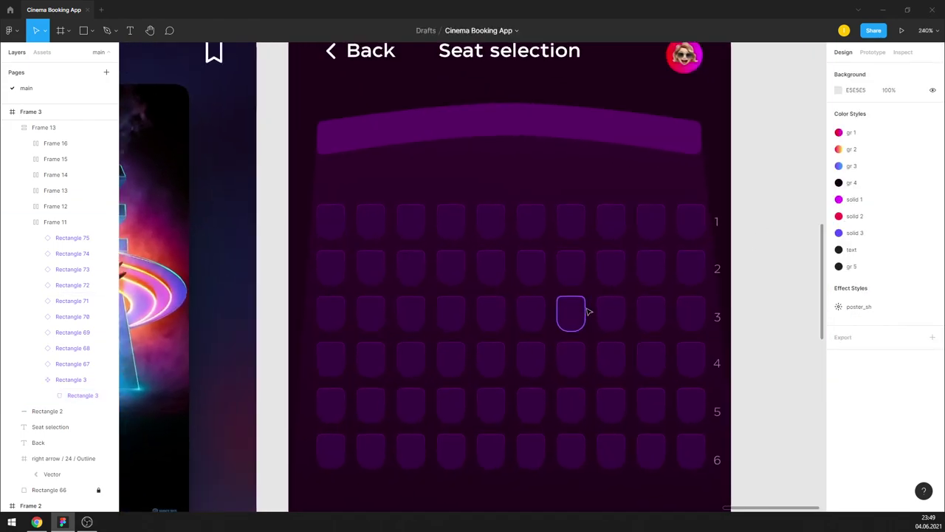
pyautogui.scroll(2, 586, 313)
pyautogui.scroll(1, 510, 310)
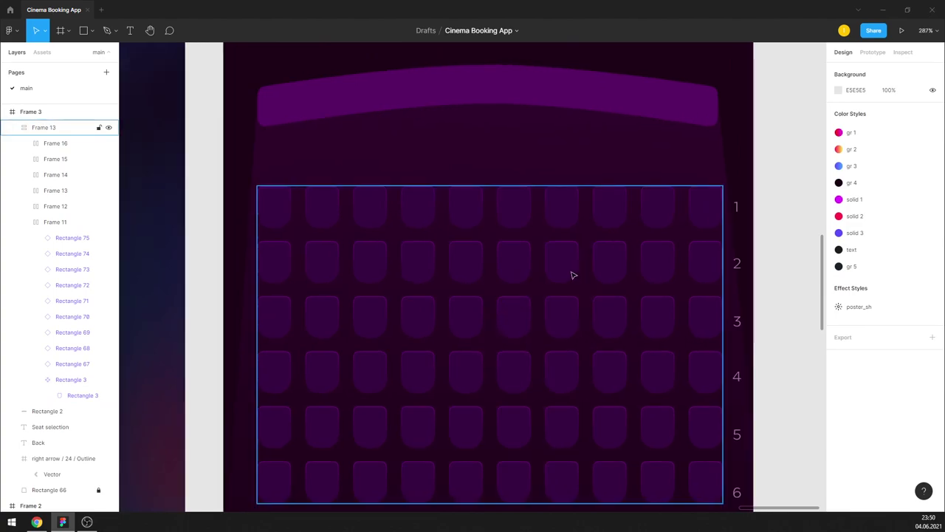
# Step: Add a black drop shadow with blur 5 at 15% opacity to the first seat rectangle
pyautogui.doubleClick(285, 211)
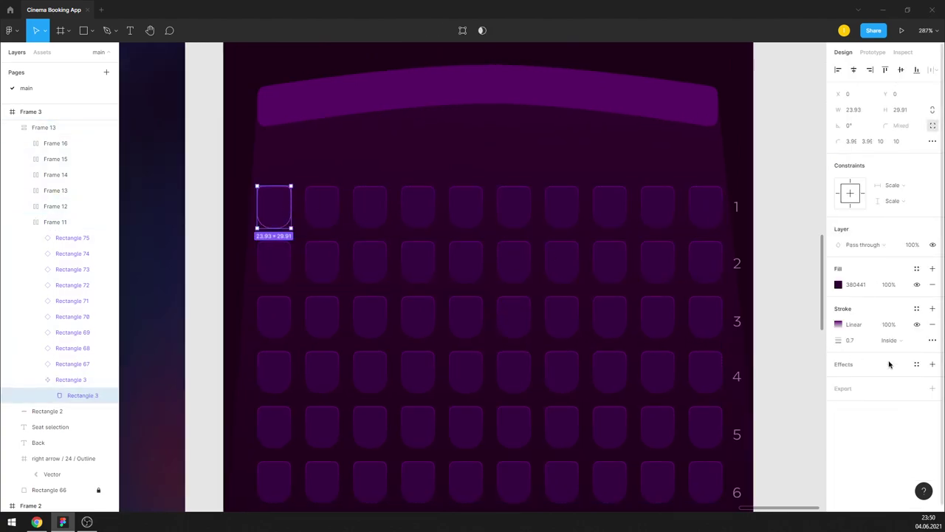
pyautogui.click(932, 365)
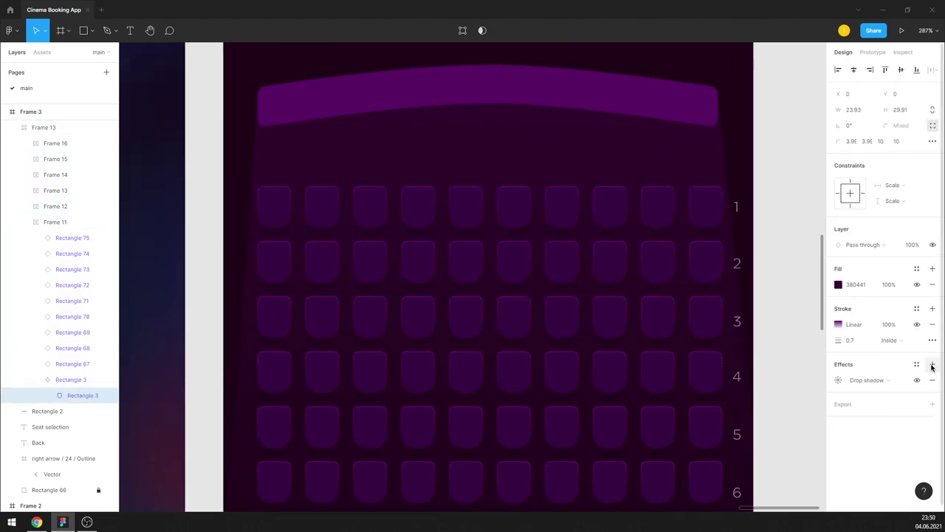
pyautogui.click(838, 379)
pyautogui.write('15')
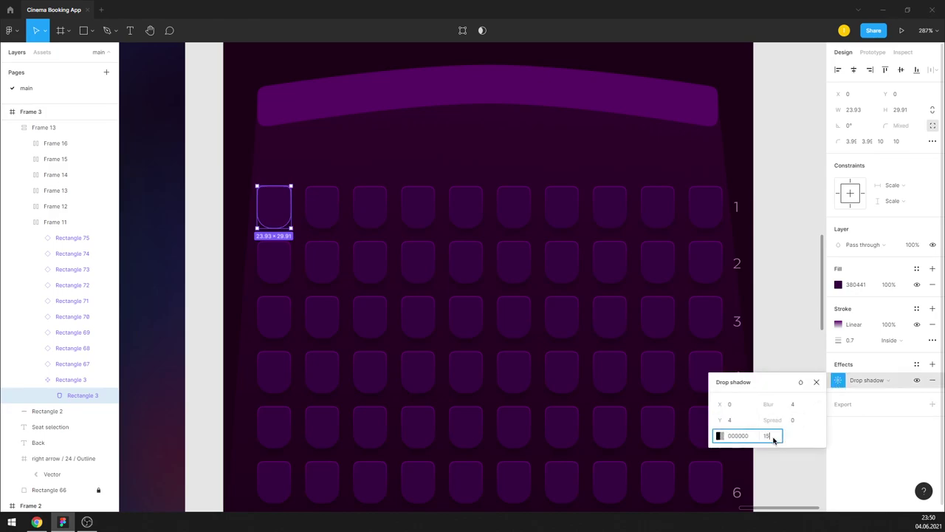
pyautogui.press('Return')
pyautogui.press('Return')
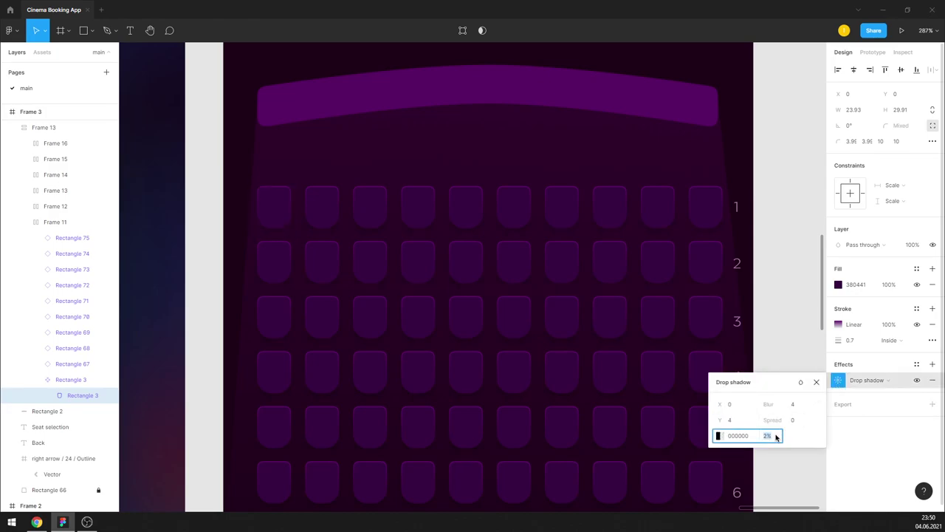
pyautogui.write('10')
pyautogui.click(792, 406)
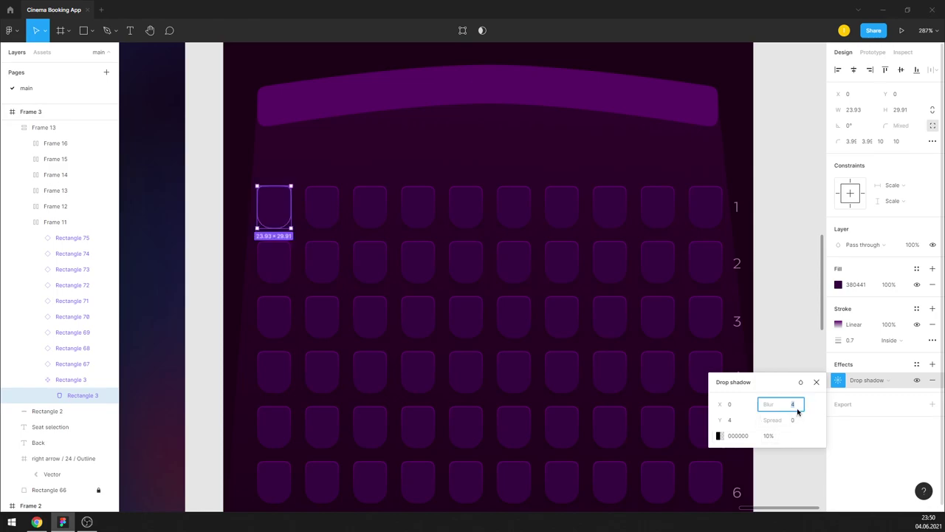
pyautogui.write('5')
pyautogui.press('Return')
pyautogui.click(772, 441)
pyautogui.write('15')
pyautogui.press('Return')
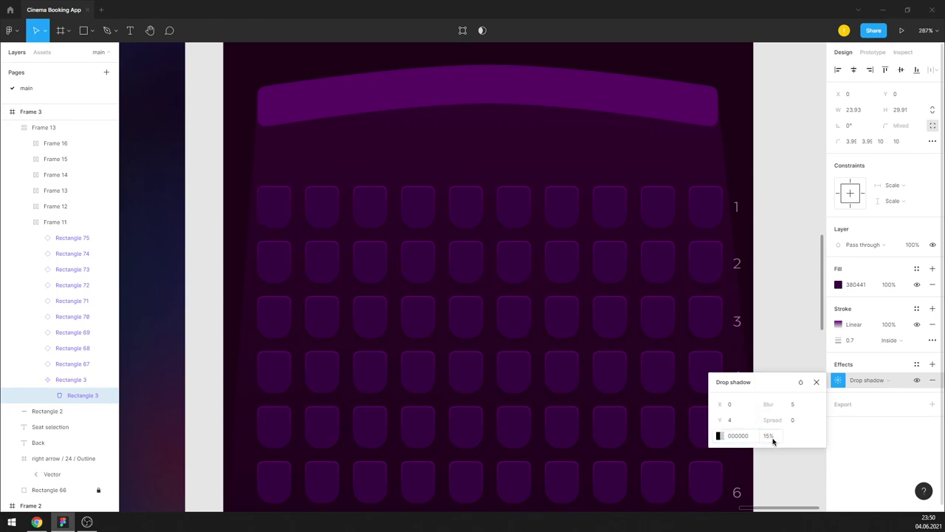
pyautogui.click(816, 383)
pyautogui.click(646, 145)
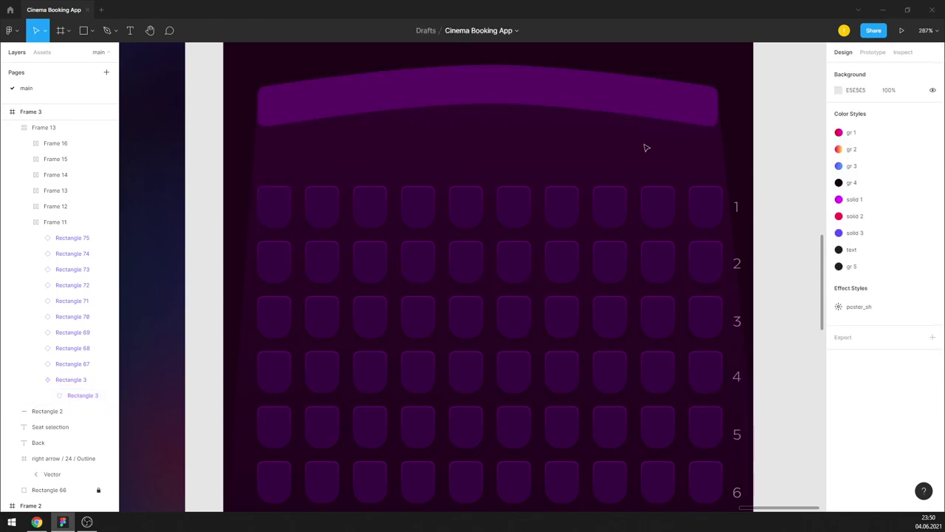
# Step: Lighten the panel's right gradient stop toward pink and set its layer opacity to 100%
pyautogui.click(82, 489)
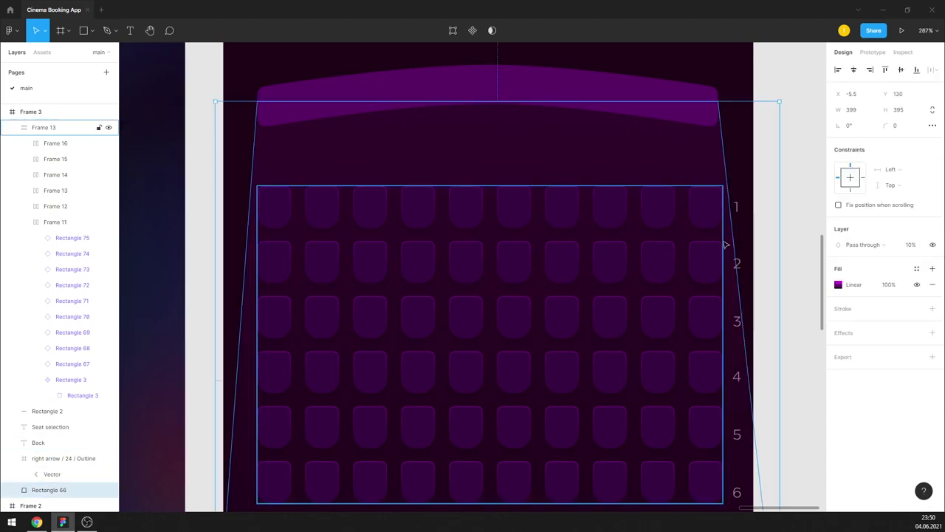
pyautogui.click(839, 284)
pyautogui.click(815, 241)
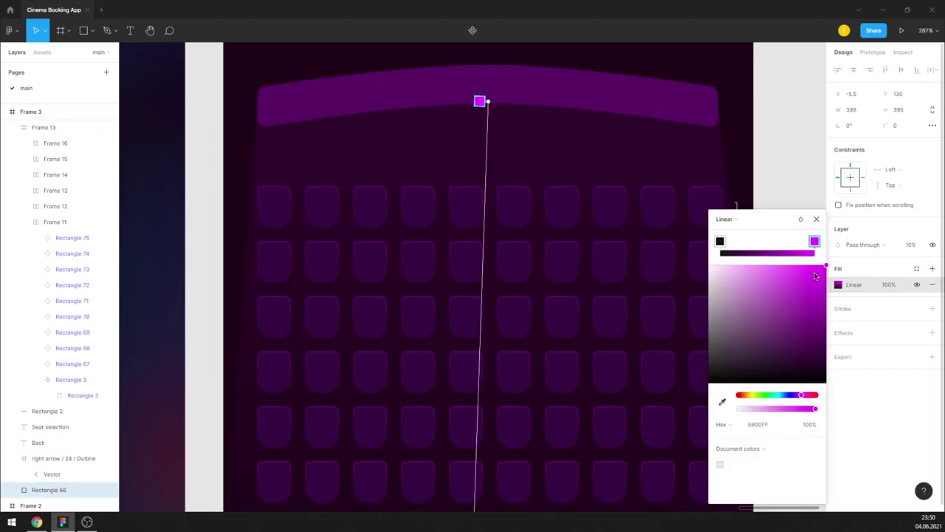
pyautogui.moveTo(816, 272); pyautogui.dragTo(705, 264)
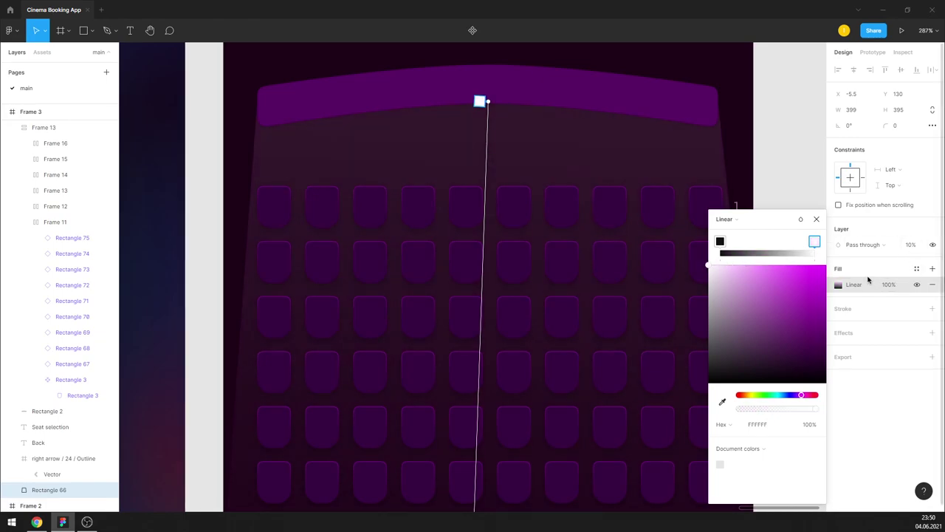
pyautogui.click(916, 250)
pyautogui.write('100')
pyautogui.press('Return')
# Step: Recolour both gradient stops to dark purples, sampling the left one from the canvas
pyautogui.click(797, 273)
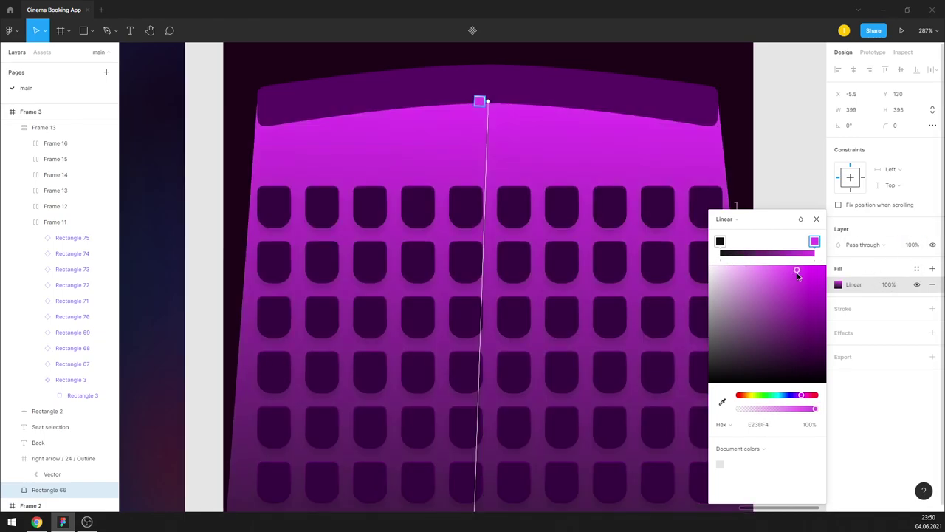
pyautogui.moveTo(797, 272); pyautogui.dragTo(835, 333)
pyautogui.click(722, 243)
pyautogui.click(722, 401)
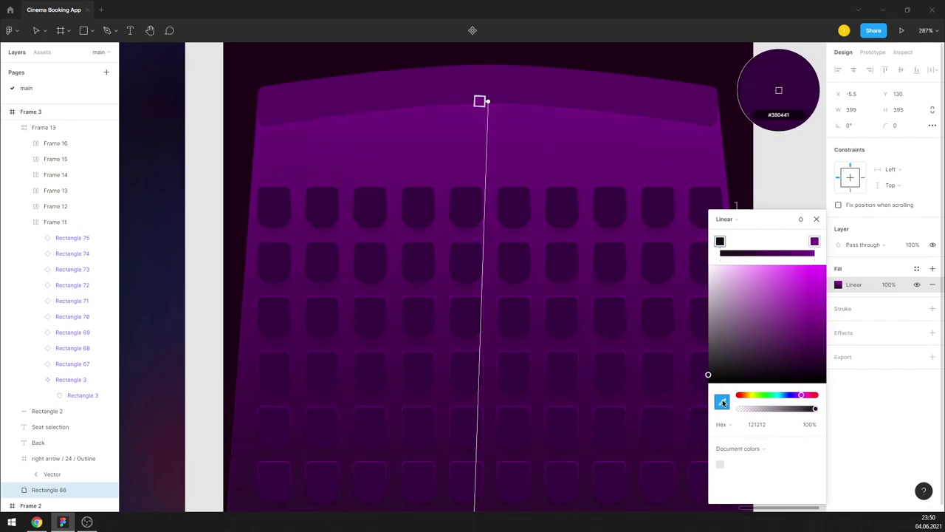
pyautogui.click(814, 242)
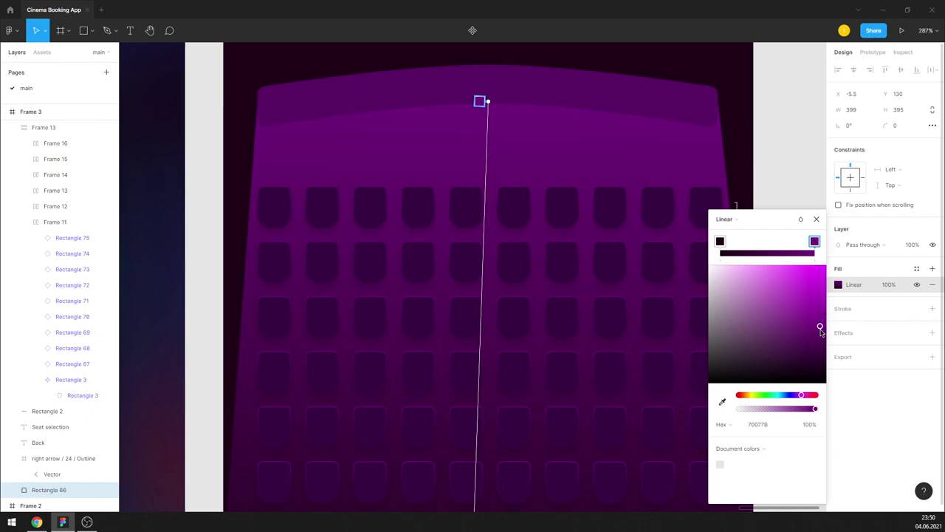
pyautogui.moveTo(821, 328); pyautogui.dragTo(840, 360)
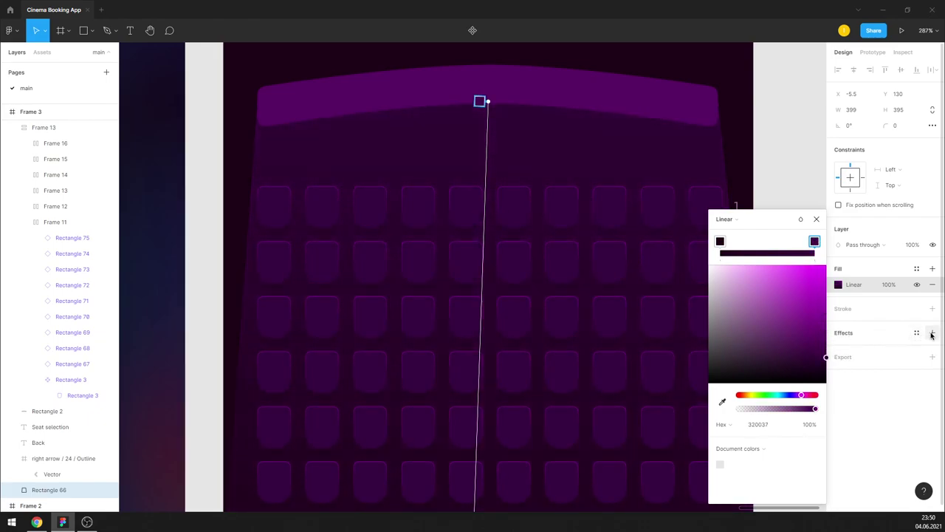
pyautogui.click(932, 332)
# Step: Add a layer blur of 20 to the tapered panel
pyautogui.click(838, 348)
pyautogui.click(871, 348)
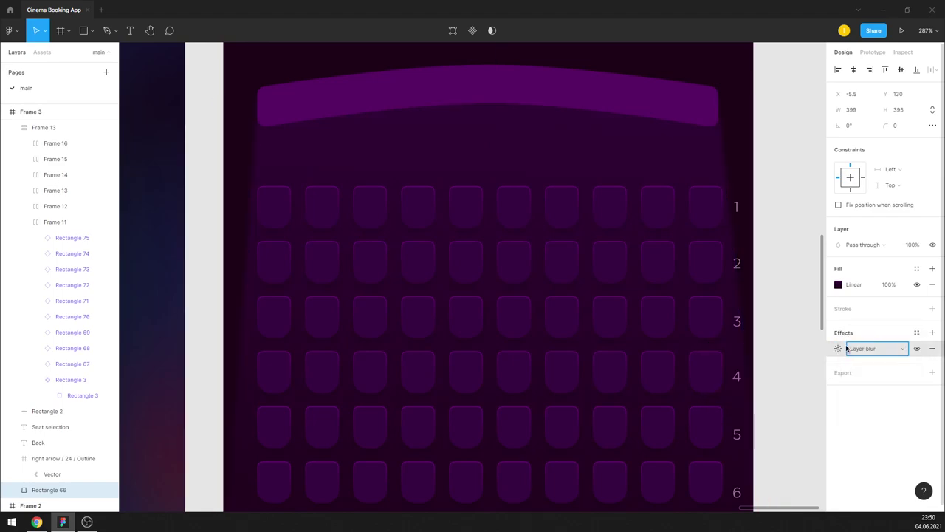
pyautogui.click(838, 349)
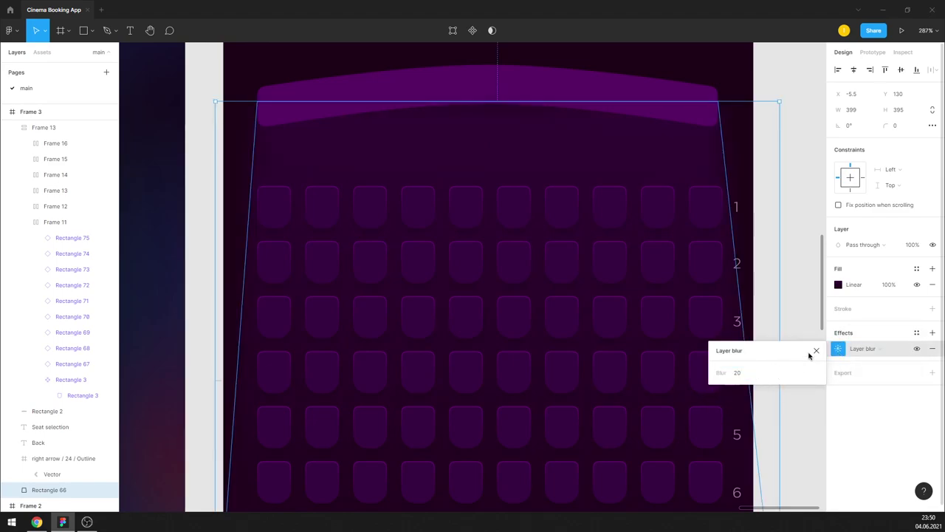
pyautogui.click(807, 300)
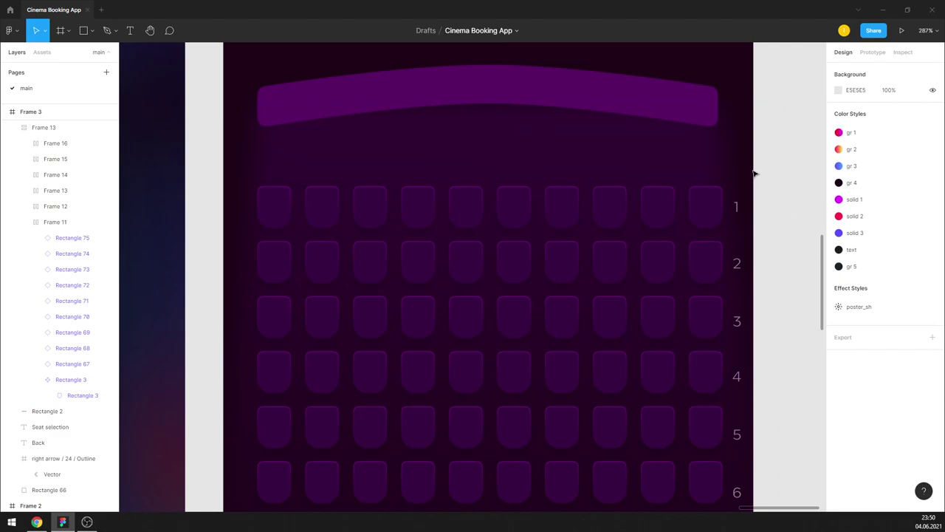
pyautogui.scroll(4, 754, 173)
# Step: Give the curved band a flipped linear gradient, with one stop at 20% opacity
pyautogui.click(632, 226)
pyautogui.click(838, 284)
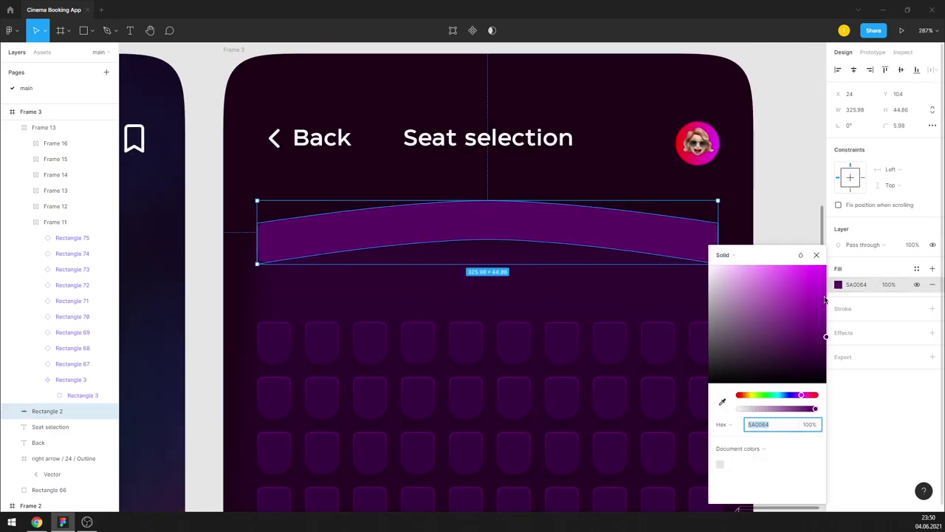
pyautogui.click(724, 254)
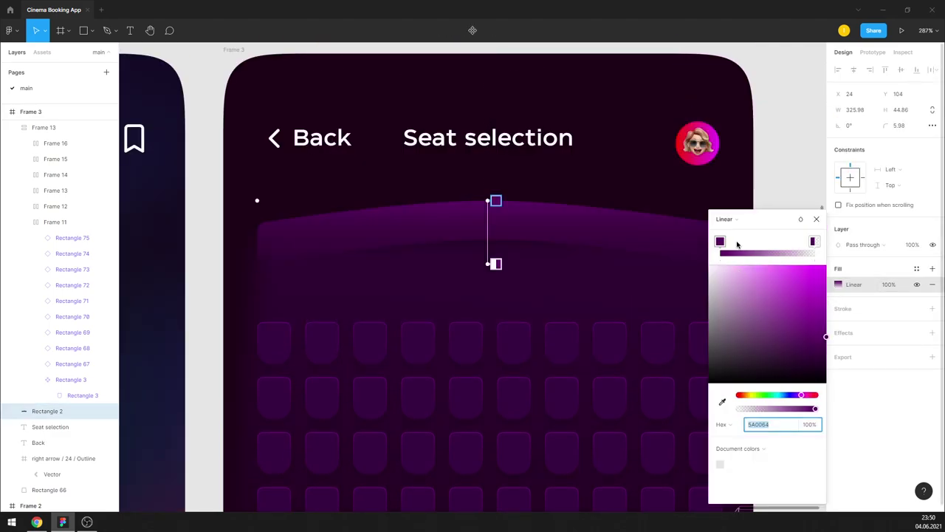
pyautogui.moveTo(721, 241)
pyautogui.mouseDown()
pyautogui.moveTo(813, 242)
pyautogui.moveTo(719, 241)
pyautogui.mouseUp()
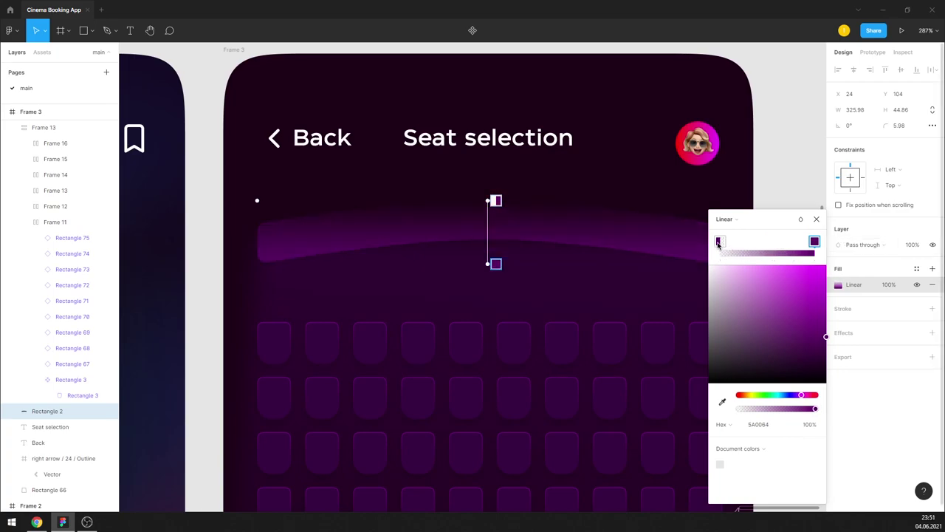
pyautogui.click(771, 426)
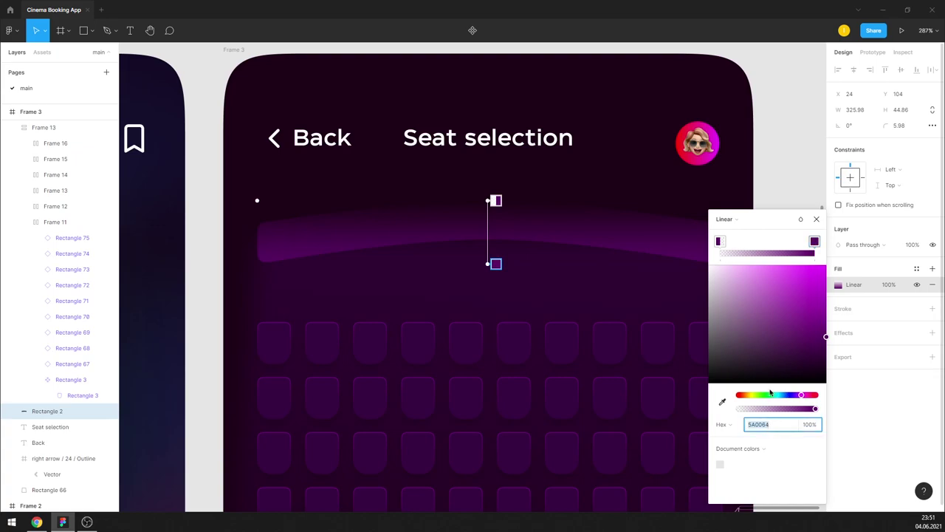
pyautogui.click(816, 425)
pyautogui.write('2')
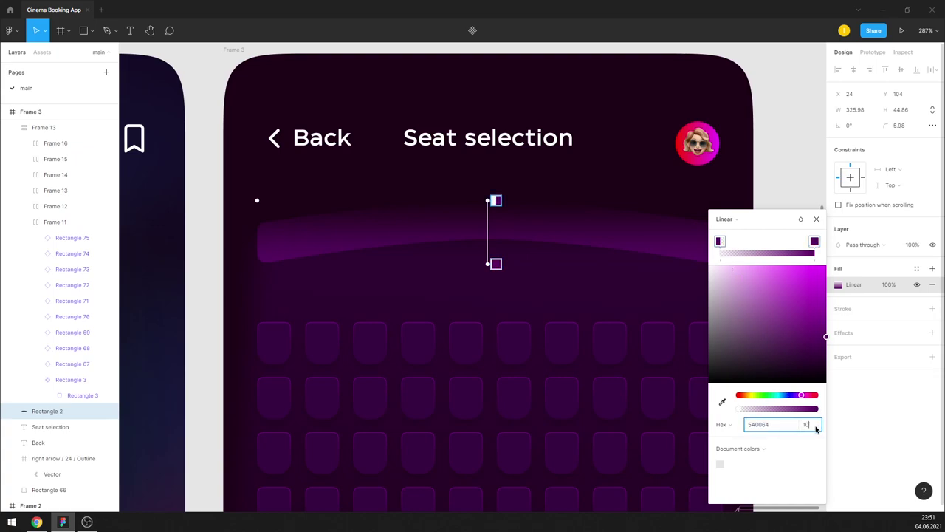
pyautogui.write('0')
pyautogui.press('Return')
pyautogui.click(770, 425)
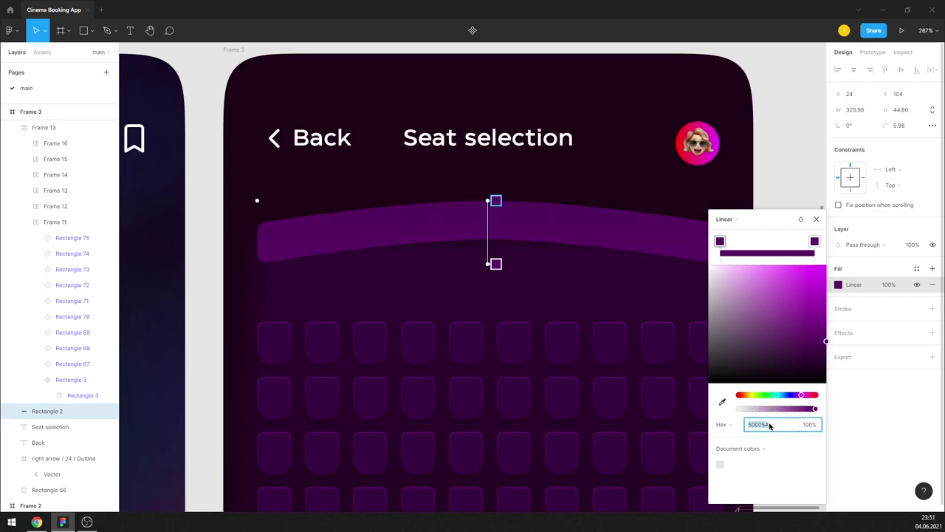
# Step: Shift the band's other gradient stop toward a brighter, pinker purple
pyautogui.click(815, 242)
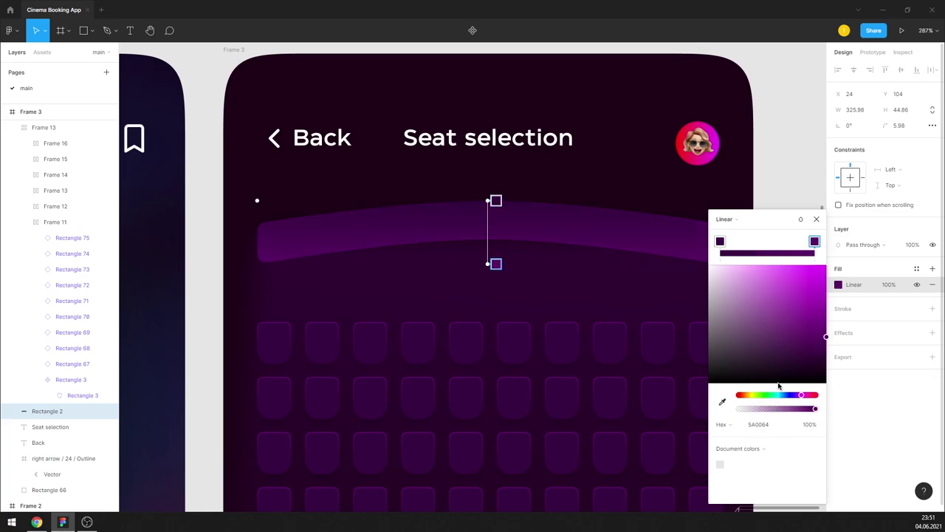
pyautogui.hotkey('shift', 'Up')
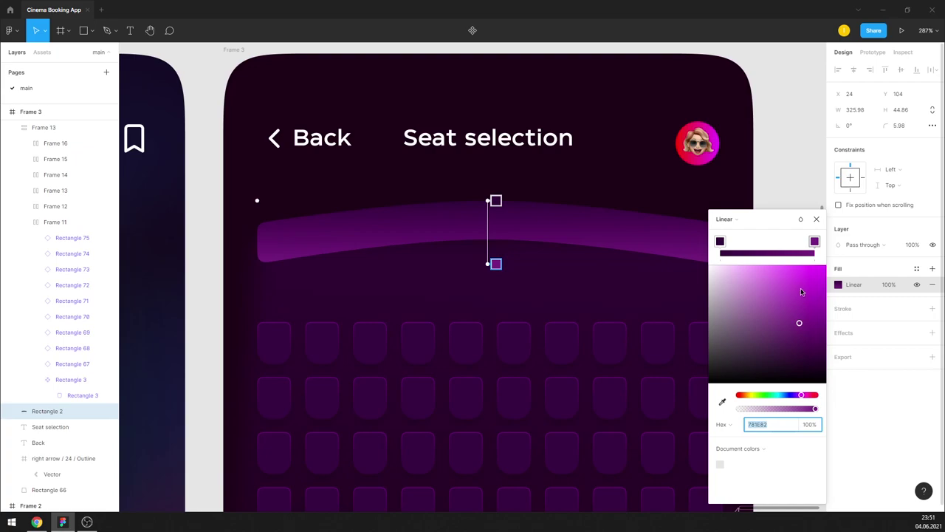
pyautogui.hotkey('shift', 'Up')
pyautogui.click(817, 218)
pyautogui.scroll(-3, 664, 200)
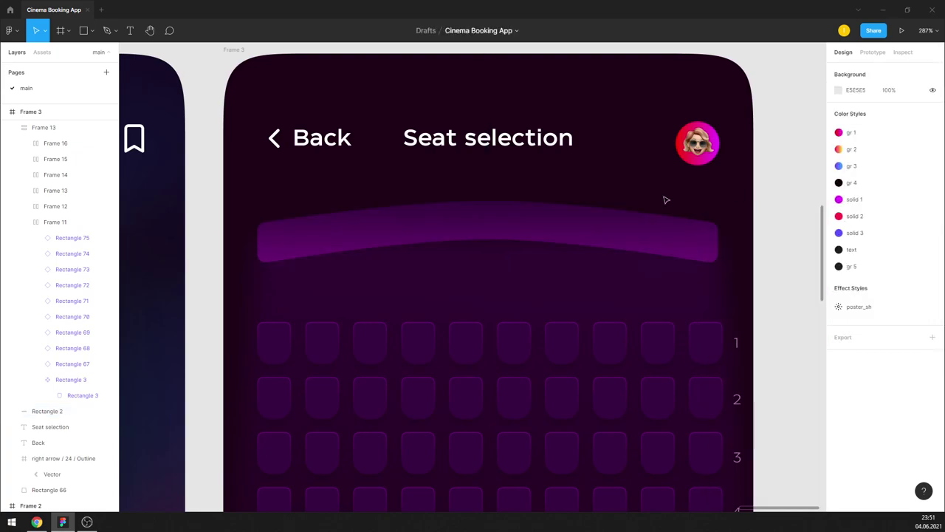
pyautogui.scroll(-3, 671, 204)
pyautogui.scroll(1, 714, 256)
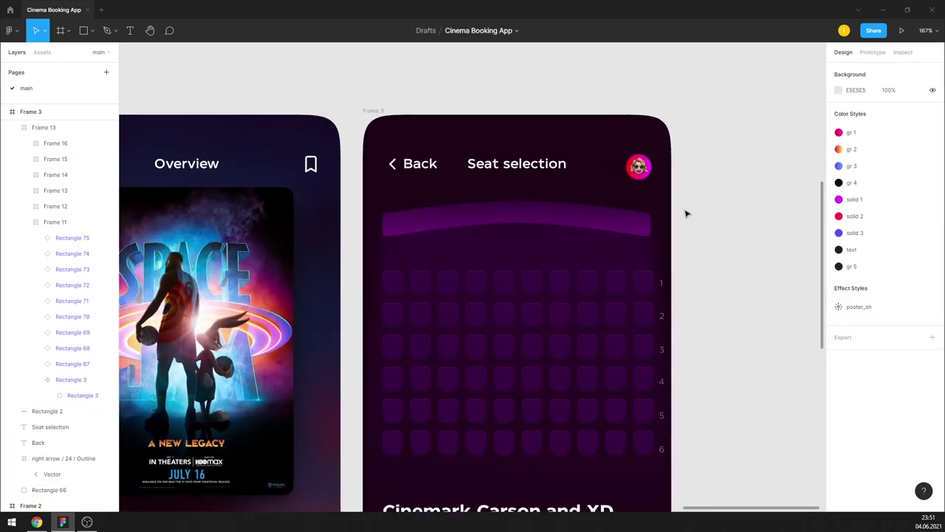
pyautogui.scroll(3, 532, 213)
# Step: Move a colour stop down and tilt the band's gradient slightly diagonal
pyautogui.click(532, 214)
pyautogui.click(842, 286)
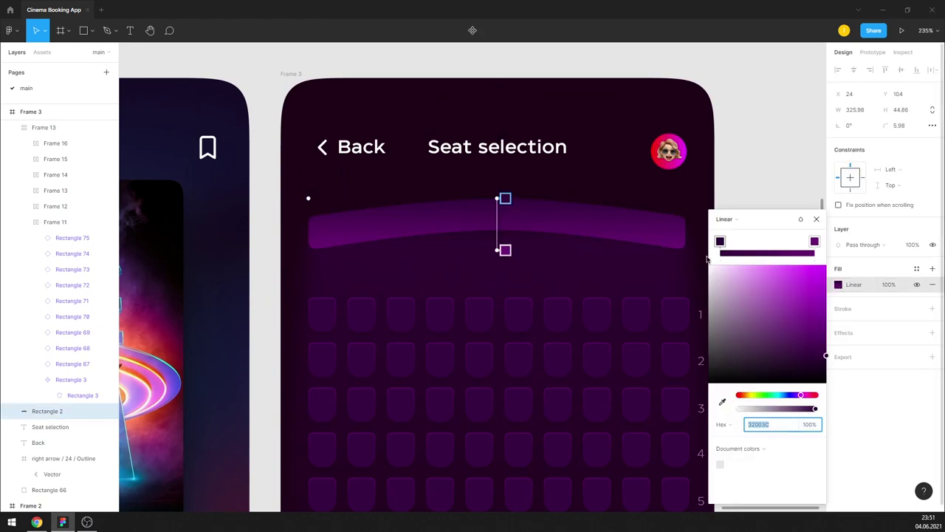
pyautogui.moveTo(505, 198); pyautogui.dragTo(506, 215)
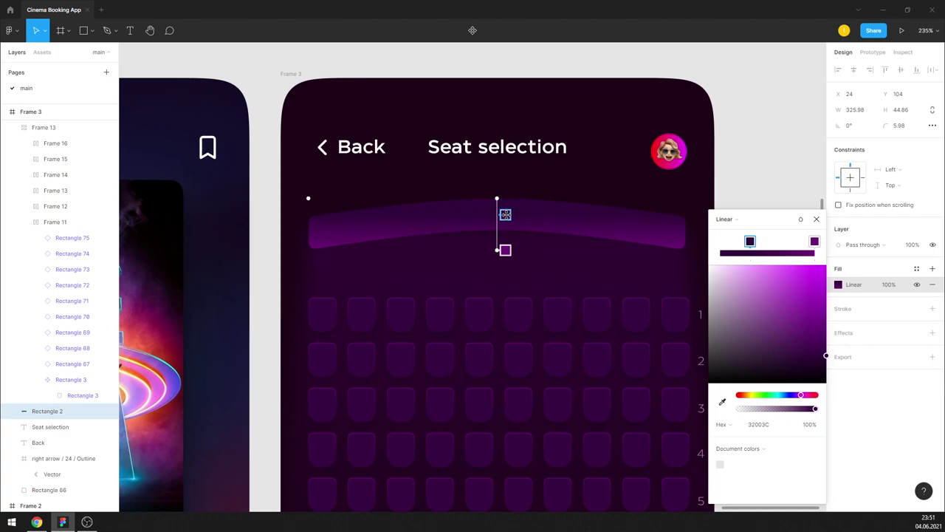
pyautogui.moveTo(504, 249); pyautogui.dragTo(497, 256)
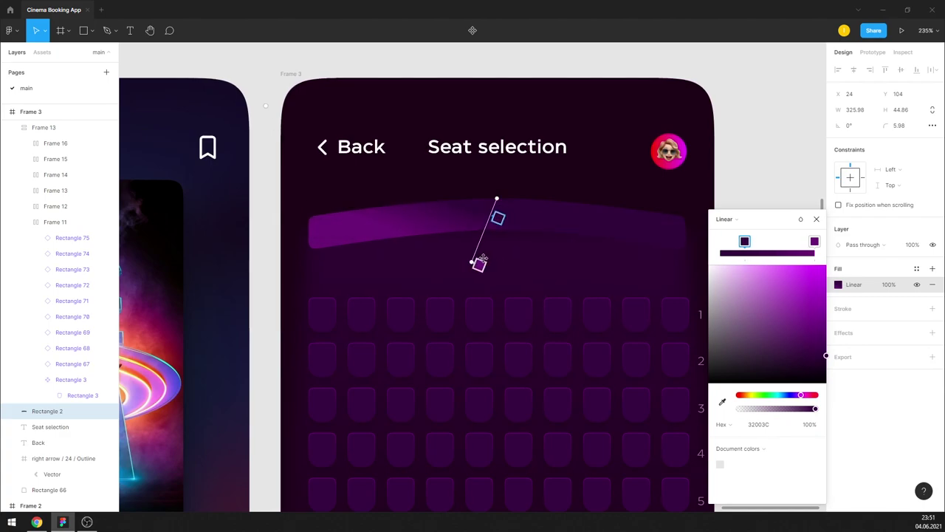
# Step: Switch the band's fill to a radial gradient and reposition its stops and handles
pyautogui.click(727, 222)
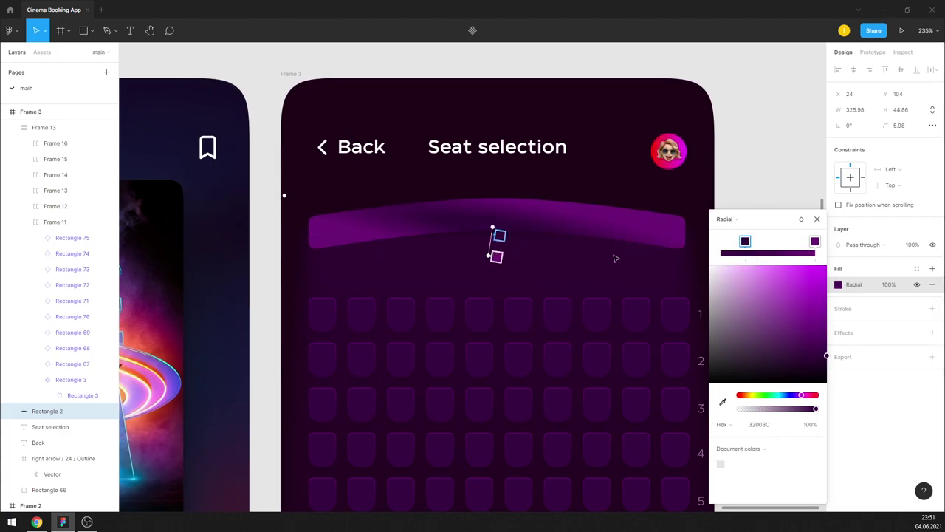
pyautogui.moveTo(499, 234)
pyautogui.mouseDown()
pyautogui.moveTo(503, 226)
pyautogui.moveTo(499, 255)
pyautogui.mouseUp()
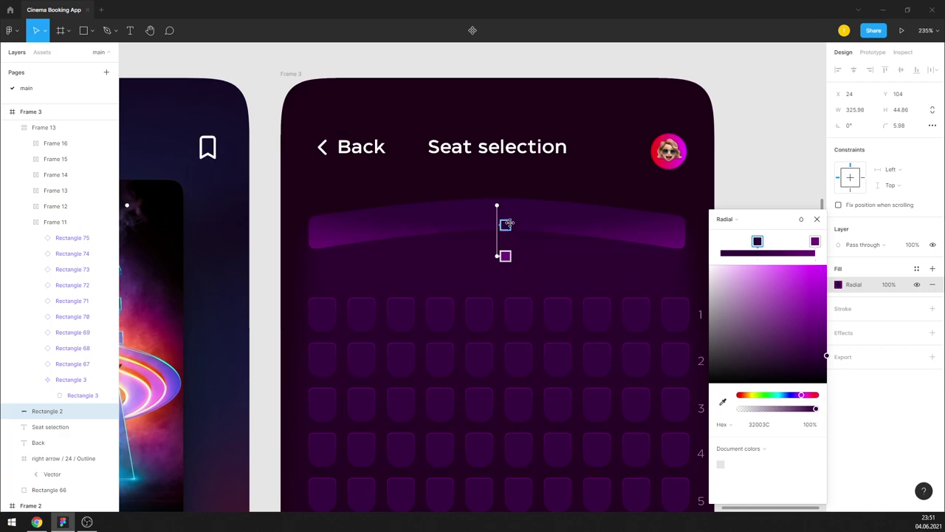
pyautogui.moveTo(506, 220)
pyautogui.mouseDown()
pyautogui.moveTo(506, 233)
pyautogui.moveTo(518, 209)
pyautogui.moveTo(501, 207)
pyautogui.mouseUp()
pyautogui.moveTo(503, 255); pyautogui.dragTo(501, 255)
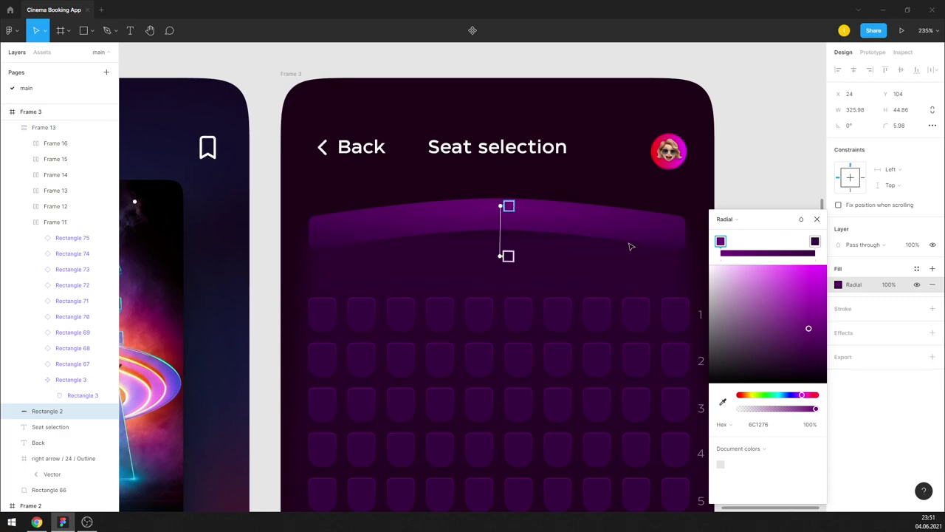
pyautogui.click(509, 206)
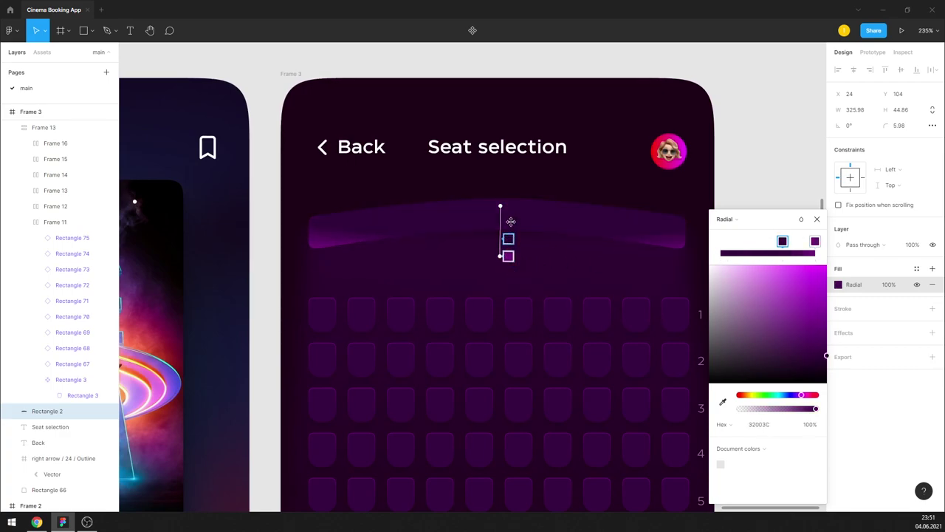
pyautogui.moveTo(509, 256); pyautogui.dragTo(508, 229)
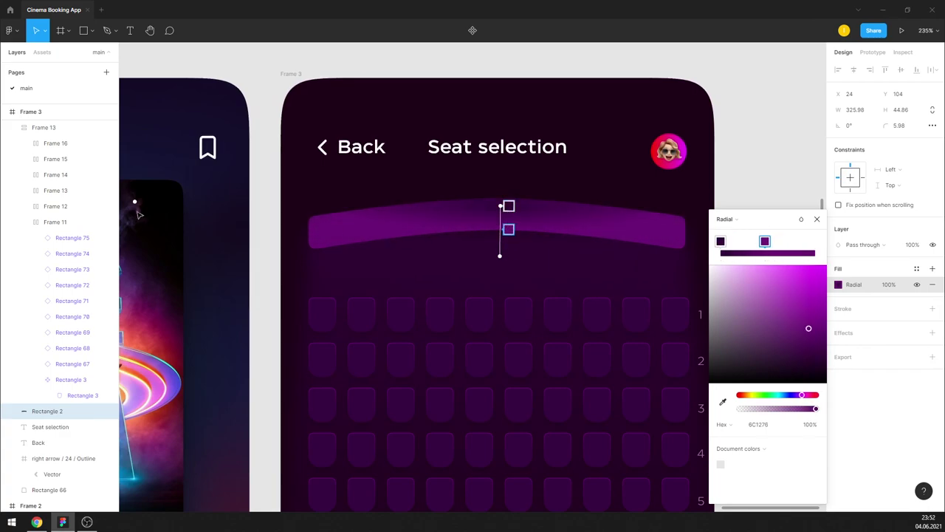
pyautogui.moveTo(137, 214)
pyautogui.mouseDown()
pyautogui.moveTo(139, 205)
pyautogui.moveTo(220, 243)
pyautogui.moveTo(289, 200)
pyautogui.moveTo(56, 193)
pyautogui.moveTo(64, 190)
pyautogui.mouseUp()
pyautogui.scroll(-5, 477, 243)
pyautogui.scroll(6, 687, 238)
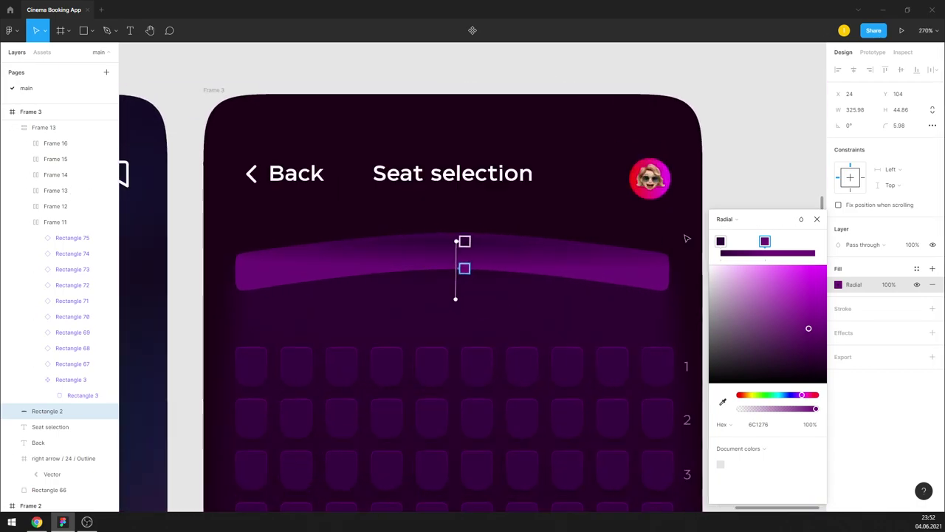
# Step: Try an angular gradient instead, swapping the dark and purple stops and rotating it
pyautogui.click(725, 219)
pyautogui.click(737, 237)
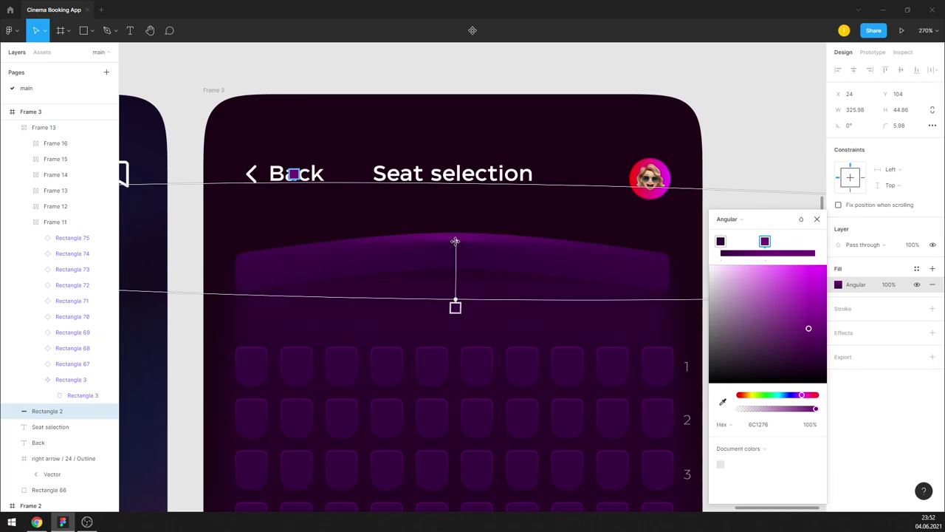
pyautogui.moveTo(721, 242)
pyautogui.mouseDown()
pyautogui.moveTo(814, 242)
pyautogui.moveTo(677, 249)
pyautogui.moveTo(740, 242)
pyautogui.mouseUp()
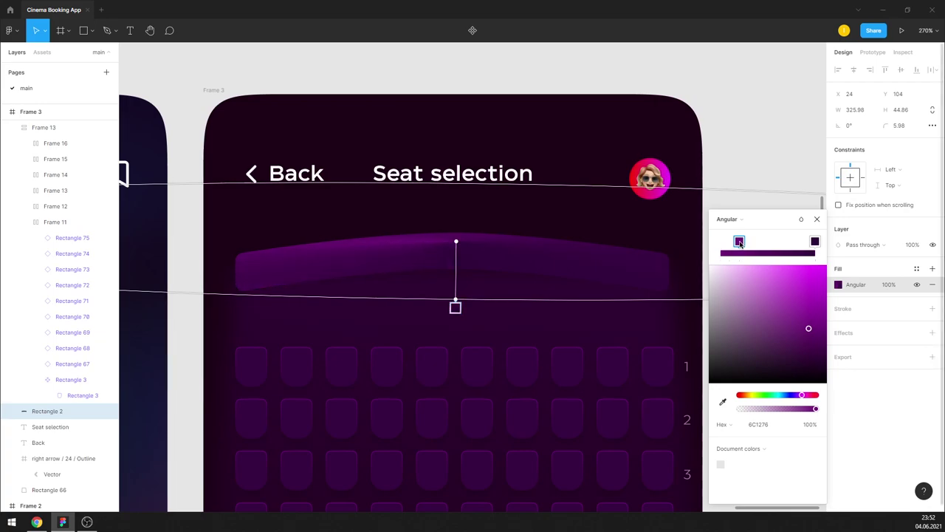
pyautogui.moveTo(456, 301); pyautogui.dragTo(458, 187)
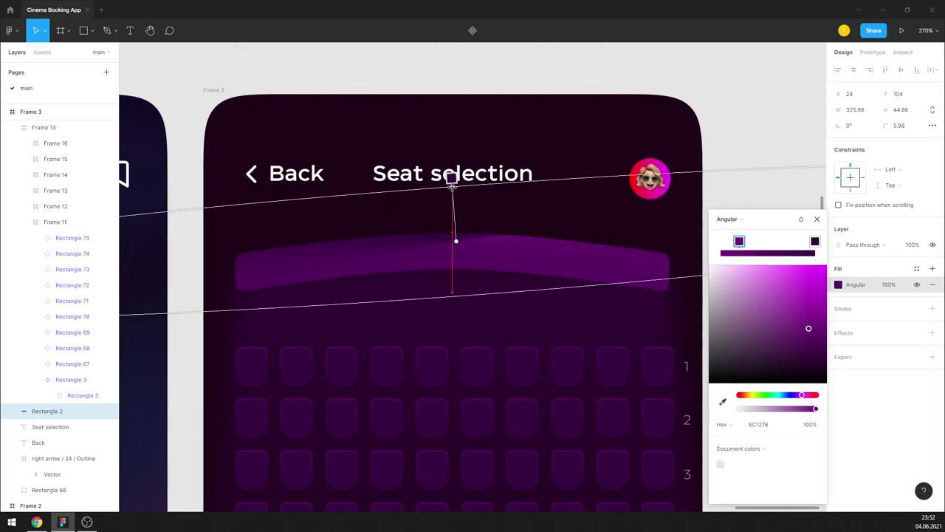
pyautogui.moveTo(456, 240)
pyautogui.mouseDown()
pyautogui.moveTo(448, 249)
pyautogui.moveTo(455, 248)
pyautogui.mouseUp()
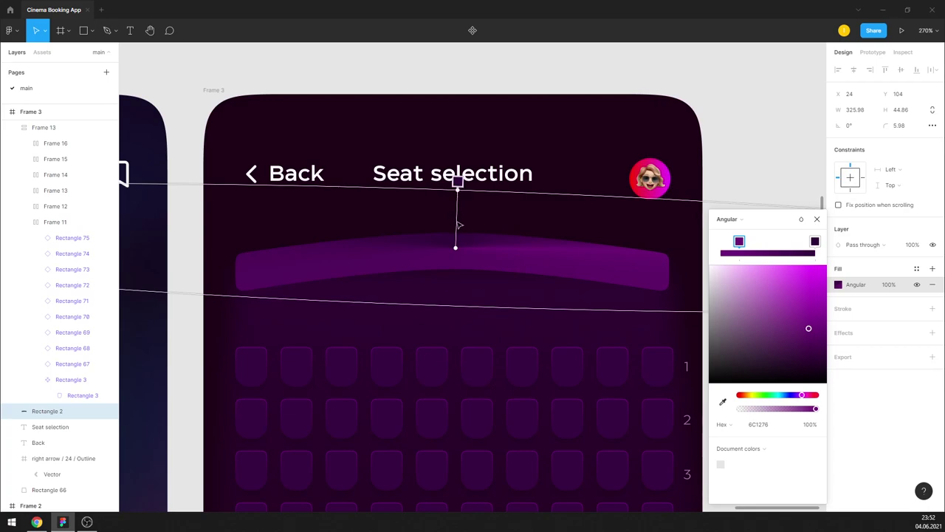
pyautogui.click(427, 179)
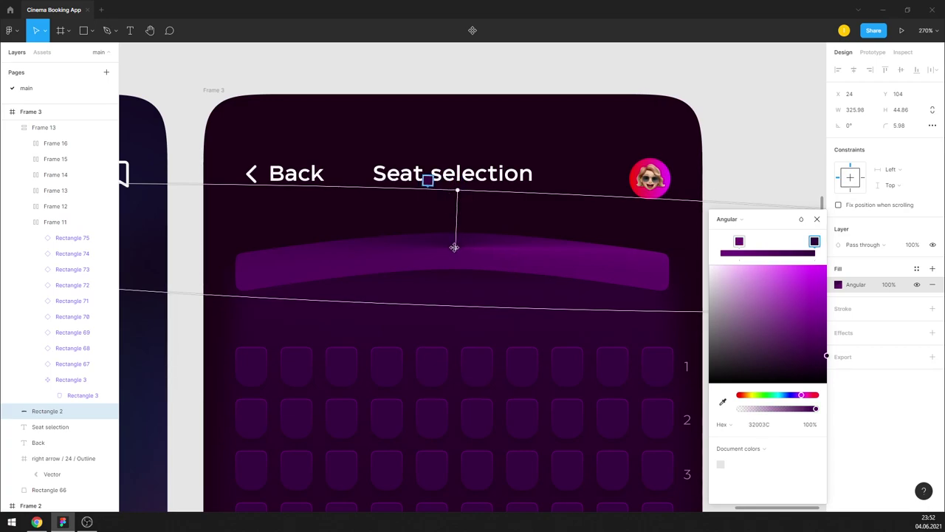
pyautogui.moveTo(454, 247); pyautogui.dragTo(456, 258)
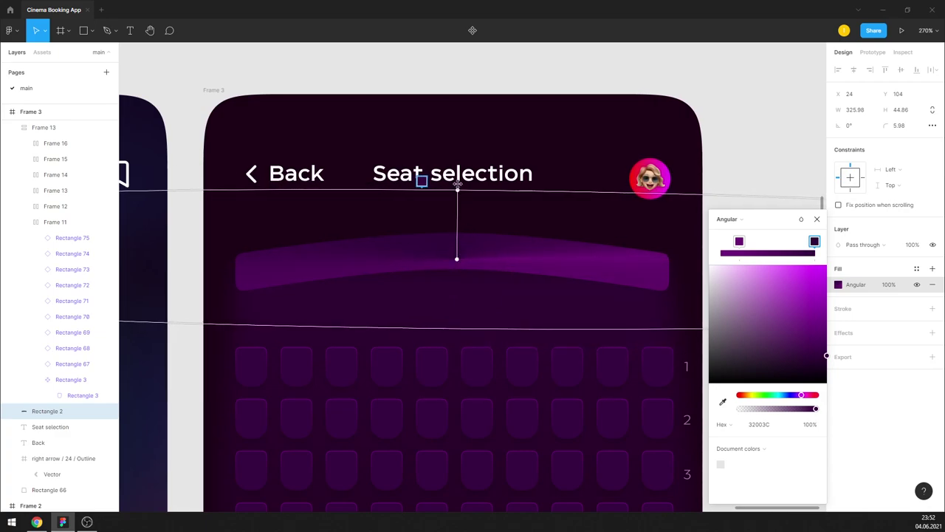
pyautogui.moveTo(458, 185); pyautogui.dragTo(460, 152)
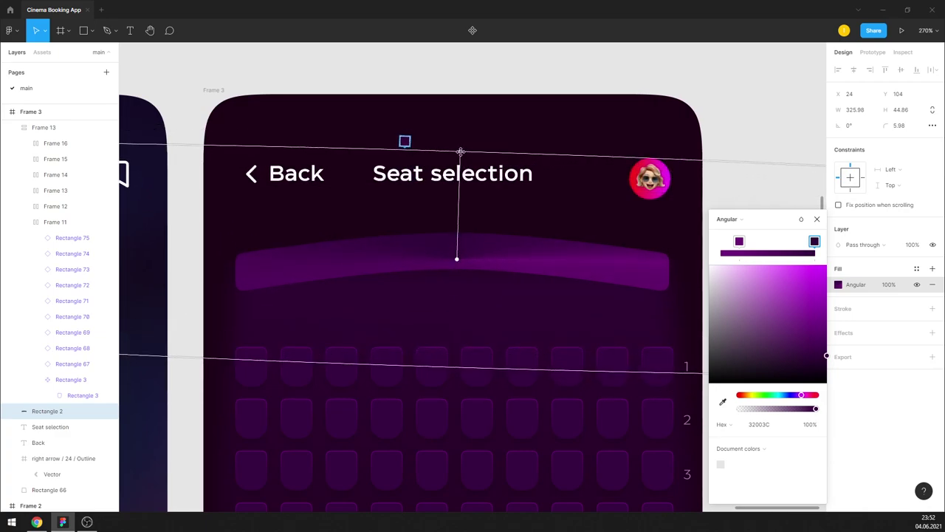
pyautogui.moveTo(457, 259); pyautogui.dragTo(342, 269)
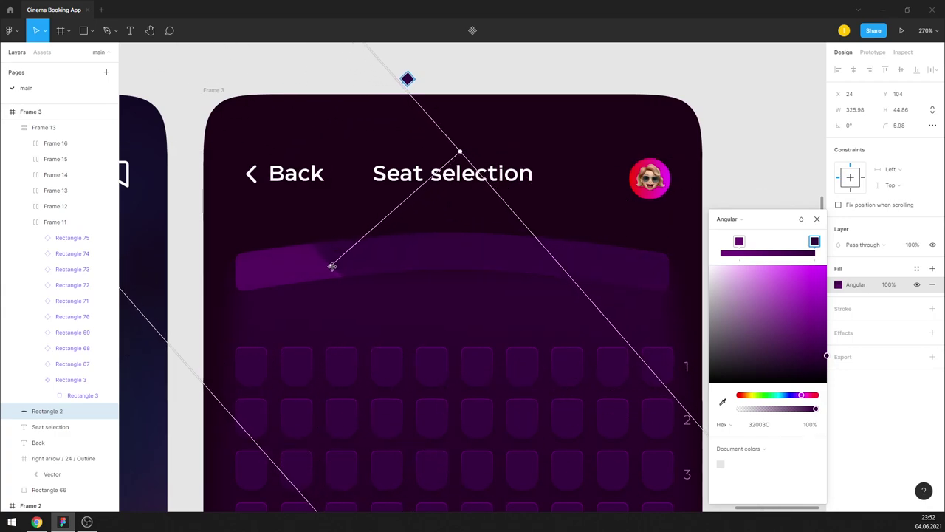
# Step: Change the fill to a diamond gradient aligned vertically through the band
pyautogui.click(728, 219)
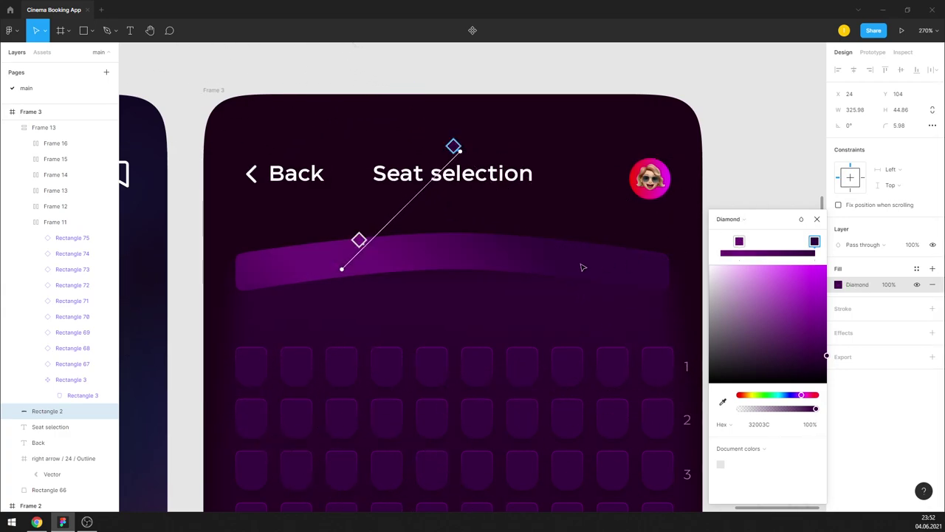
pyautogui.moveTo(342, 269); pyautogui.dragTo(456, 296)
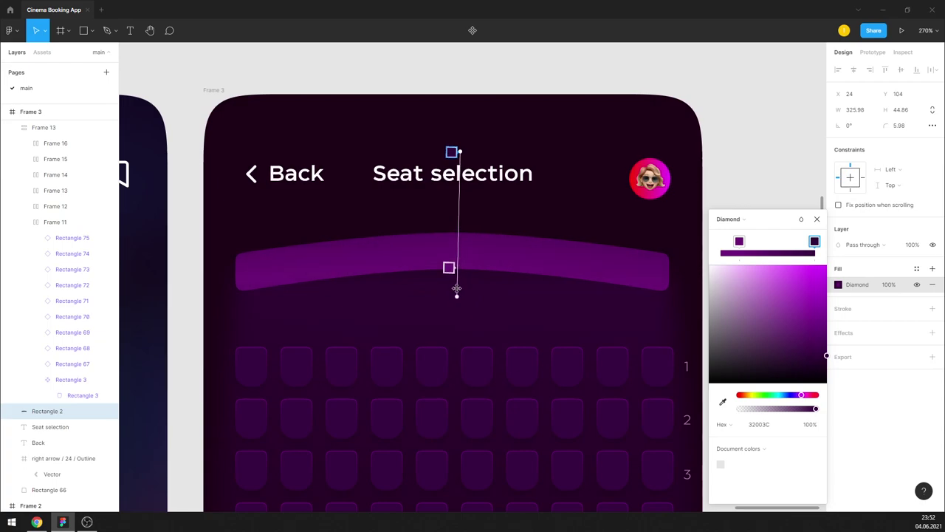
pyautogui.moveTo(451, 151); pyautogui.dragTo(449, 245)
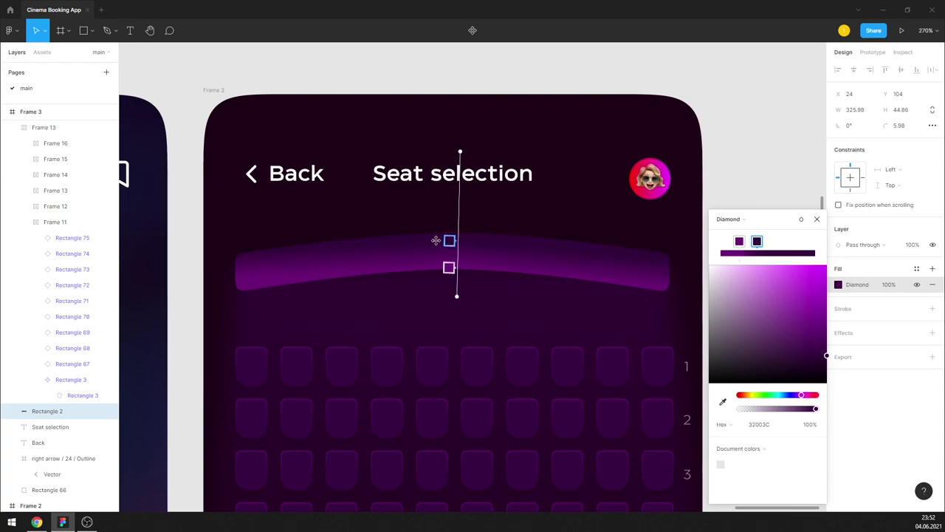
pyautogui.moveTo(460, 298); pyautogui.dragTo(460, 299)
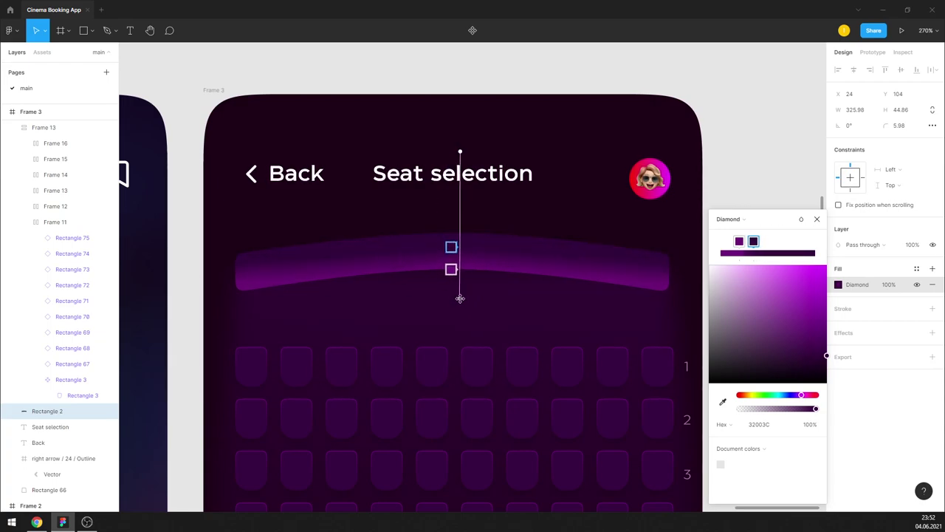
pyautogui.click(817, 218)
pyautogui.click(768, 186)
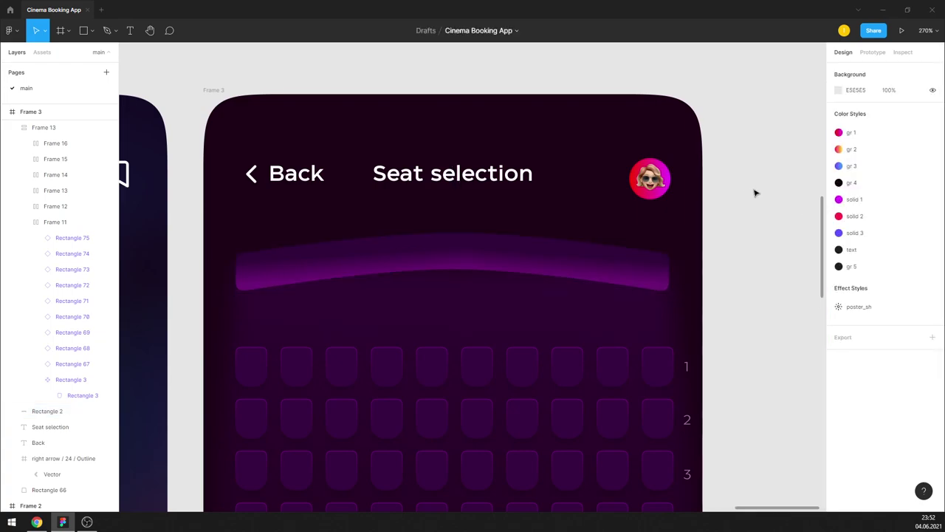
# Step: Recheck the diamond gradient's left stop, then zoom to show all the screens
pyautogui.click(576, 259)
pyautogui.click(839, 285)
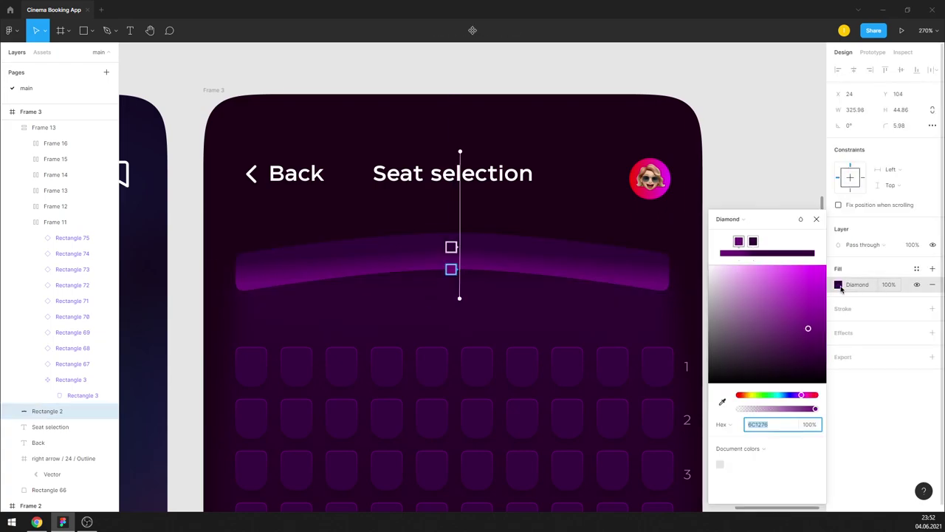
pyautogui.click(741, 245)
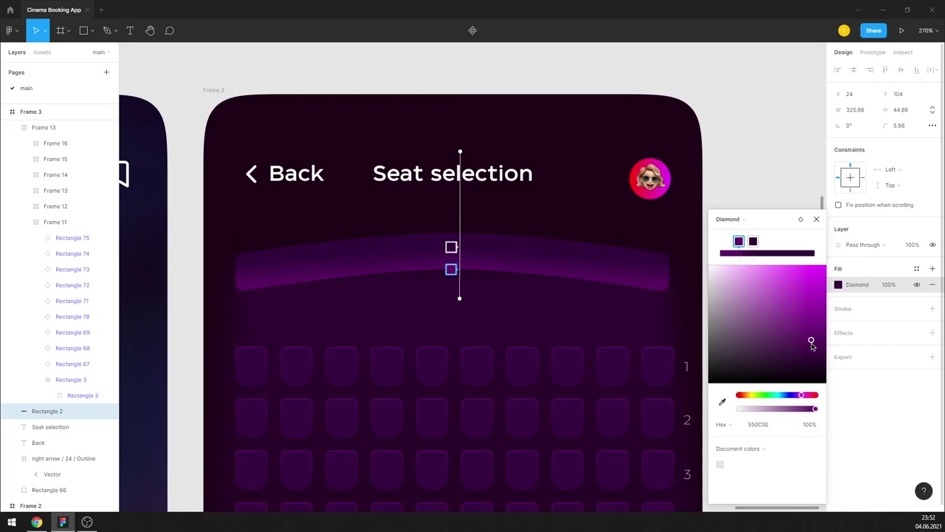
pyautogui.click(817, 218)
pyautogui.click(754, 219)
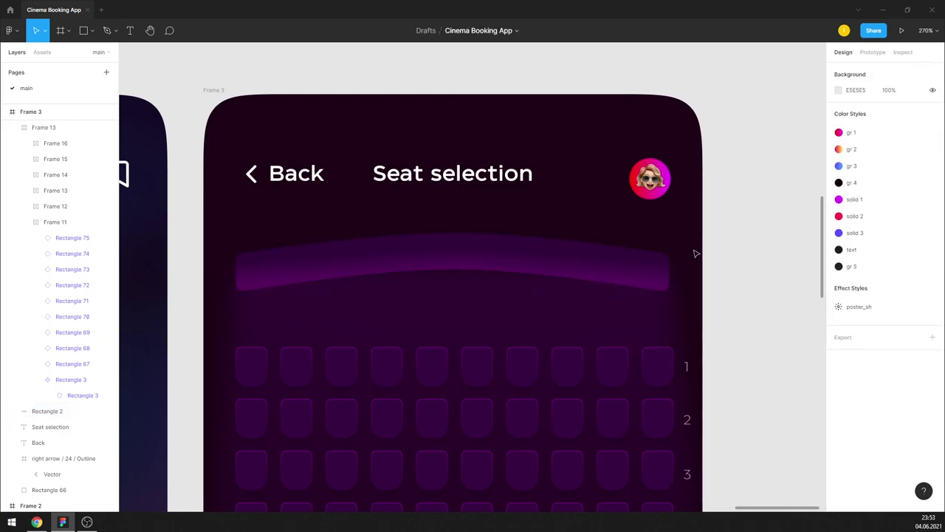
pyautogui.hotkey('shift', '1')
pyautogui.scroll(3, 672, 291)
pyautogui.scroll(3, 644, 274)
pyautogui.scroll(3, 526, 347)
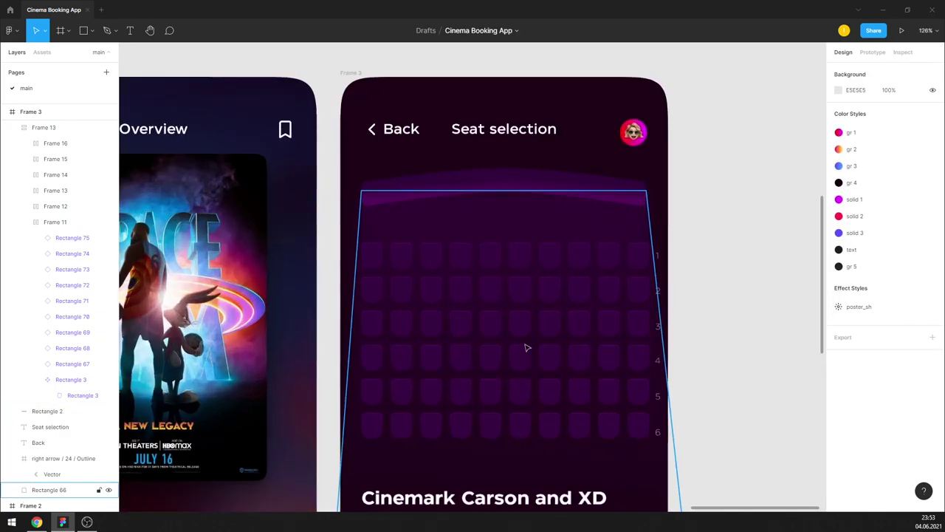
pyautogui.scroll(2, 526, 347)
# Step: Make one row-4 seat red with the solid 2 colour style
pyautogui.scroll(2, 510, 373)
pyautogui.keyDown('ctrl'); pyautogui.click(495, 381); pyautogui.keyUp('ctrl')
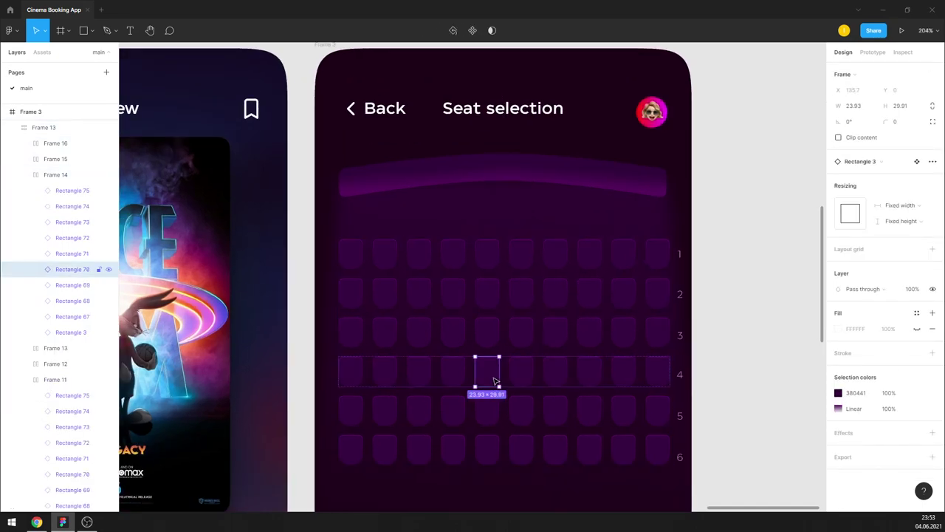
pyautogui.doubleClick(495, 380)
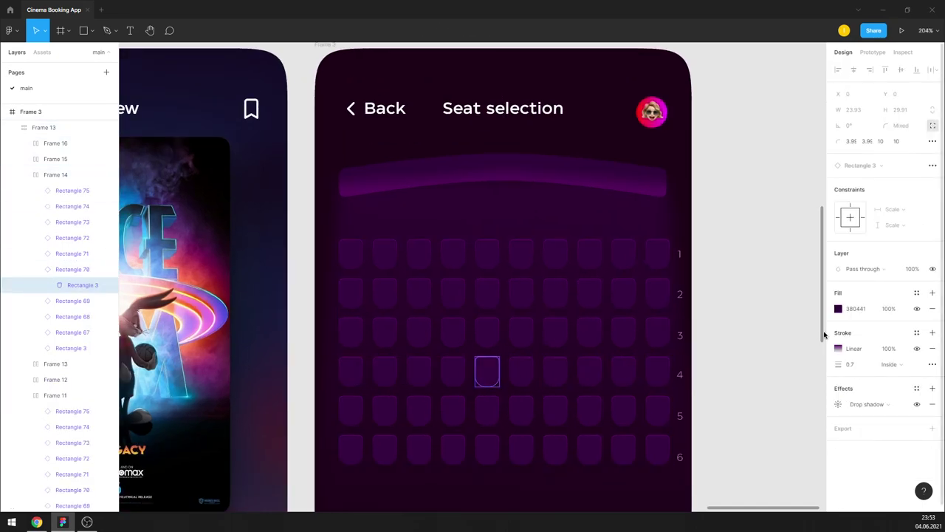
pyautogui.click(917, 292)
pyautogui.click(862, 431)
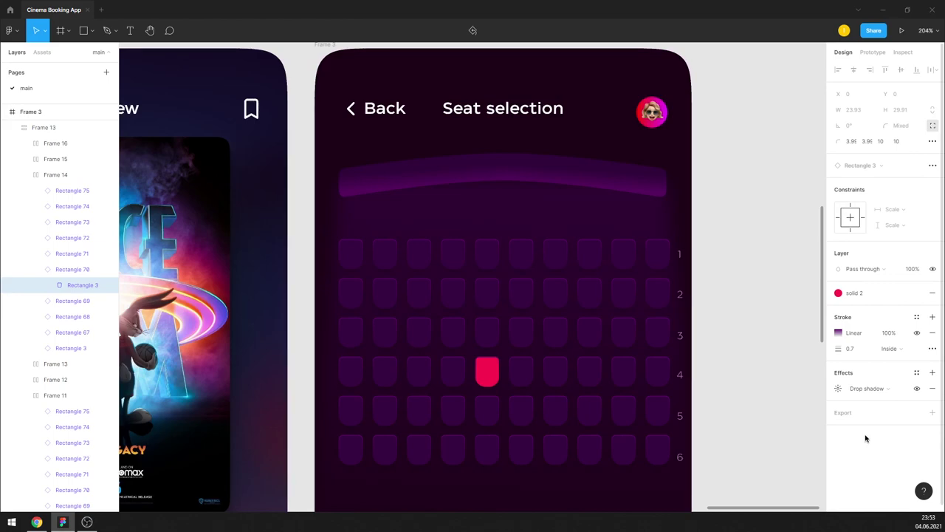
# Step: Apply solid 2 to eleven more seats scattered across rows 1–6
pyautogui.click(623, 449)
pyautogui.keyDown('shift'); pyautogui.click(555, 410); pyautogui.keyUp('shift')
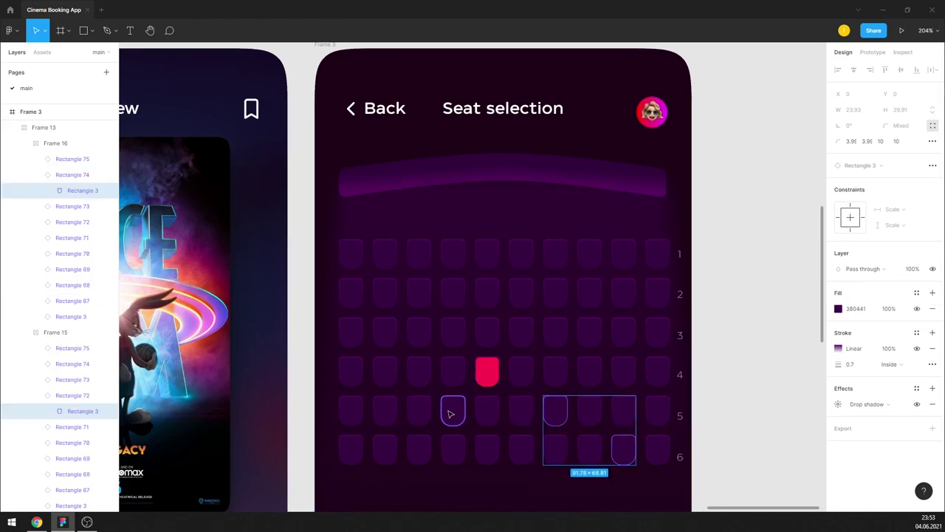
pyautogui.keyDown('shift'); pyautogui.click(419, 410); pyautogui.keyUp('shift')
pyautogui.keyDown('shift'); pyautogui.click(385, 371); pyautogui.keyUp('shift')
pyautogui.keyDown('shift'); pyautogui.click(623, 332); pyautogui.keyUp('shift')
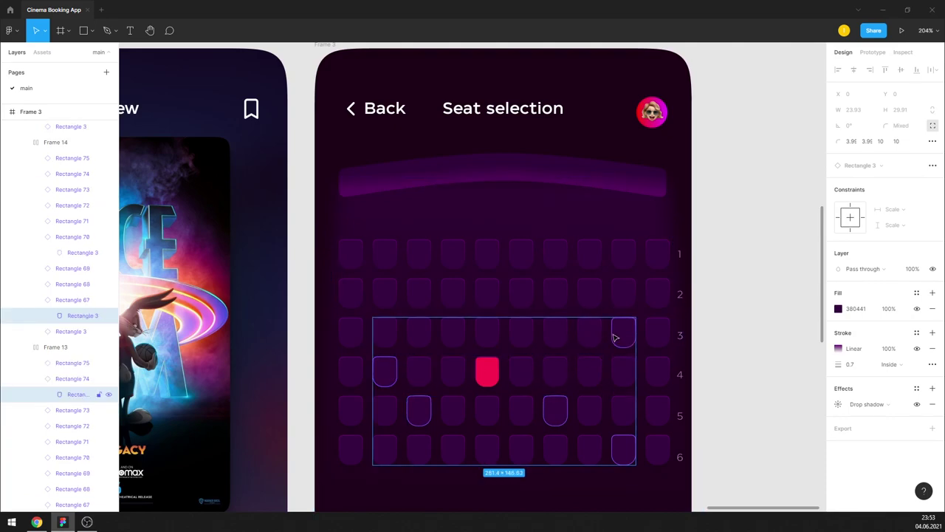
pyautogui.keyDown('shift'); pyautogui.click(657, 294); pyautogui.keyUp('shift')
pyautogui.keyDown('shift'); pyautogui.click(386, 295); pyautogui.keyUp('shift')
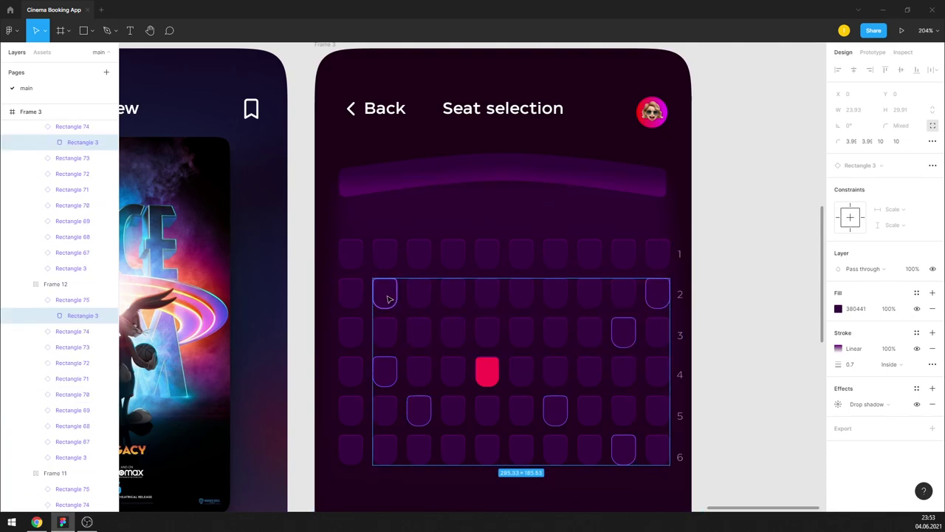
pyautogui.keyDown('shift'); pyautogui.click(454, 448); pyautogui.keyUp('shift')
pyautogui.keyDown('shift'); pyautogui.click(488, 452); pyautogui.keyUp('shift')
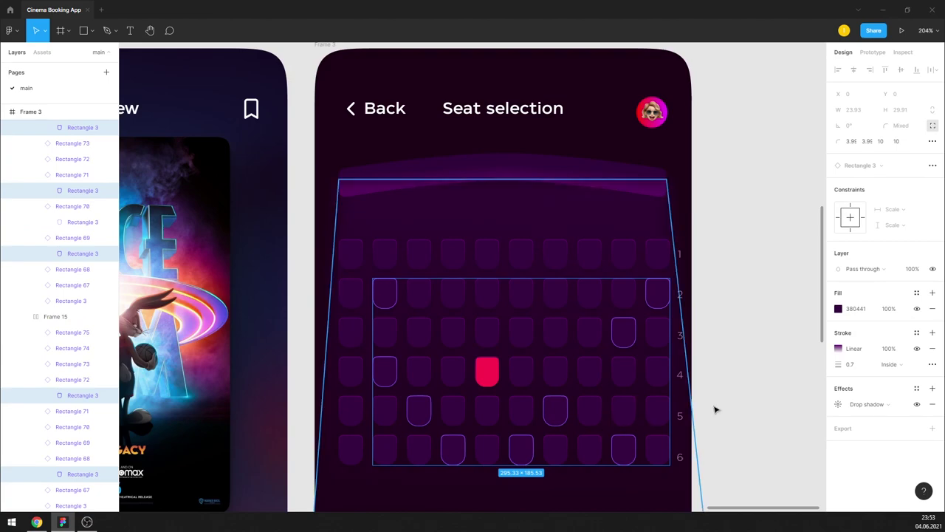
pyautogui.keyDown('shift'); pyautogui.click(419, 259); pyautogui.keyUp('shift')
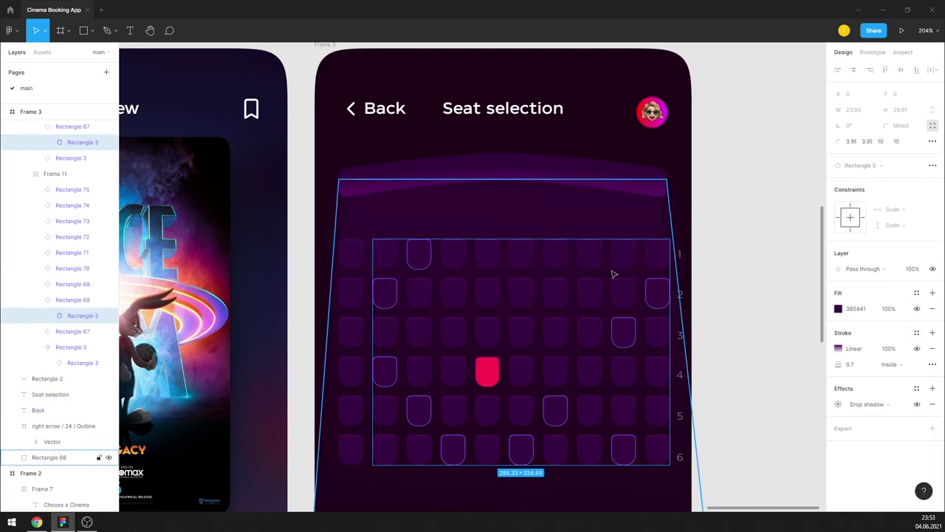
pyautogui.keyDown('shift'); pyautogui.click(588, 255); pyautogui.keyUp('shift')
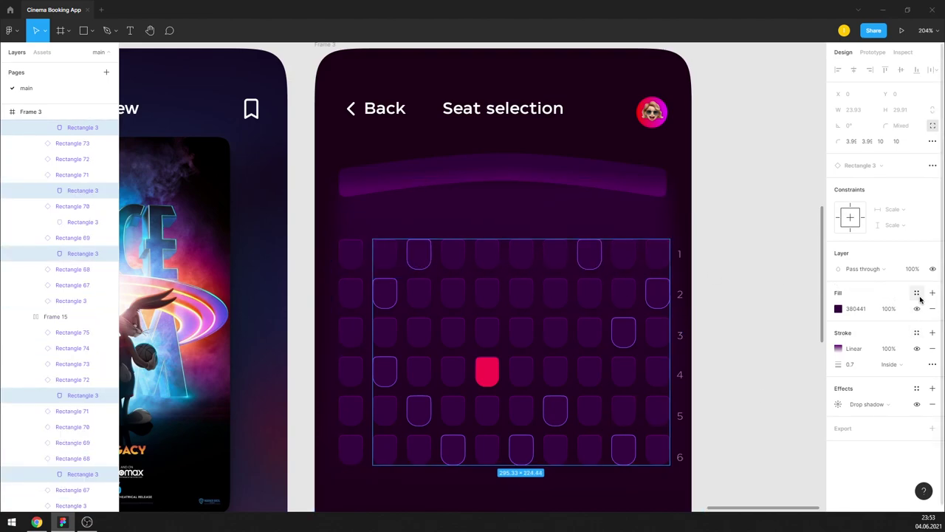
pyautogui.click(916, 292)
pyautogui.click(864, 431)
pyautogui.click(762, 379)
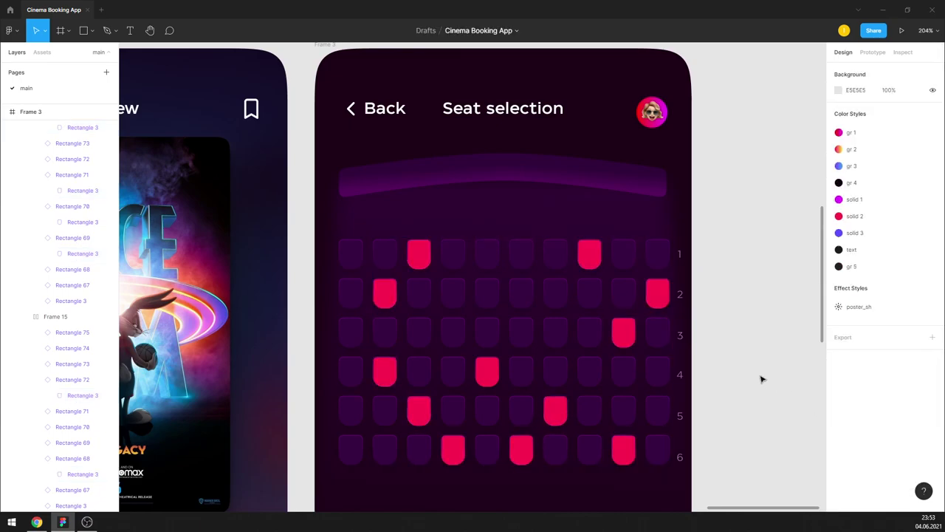
# Step: Reselect all the red seats across rows 1–6
pyautogui.click(496, 258)
pyautogui.keyDown('shift'); pyautogui.click(521, 255); pyautogui.keyUp('shift')
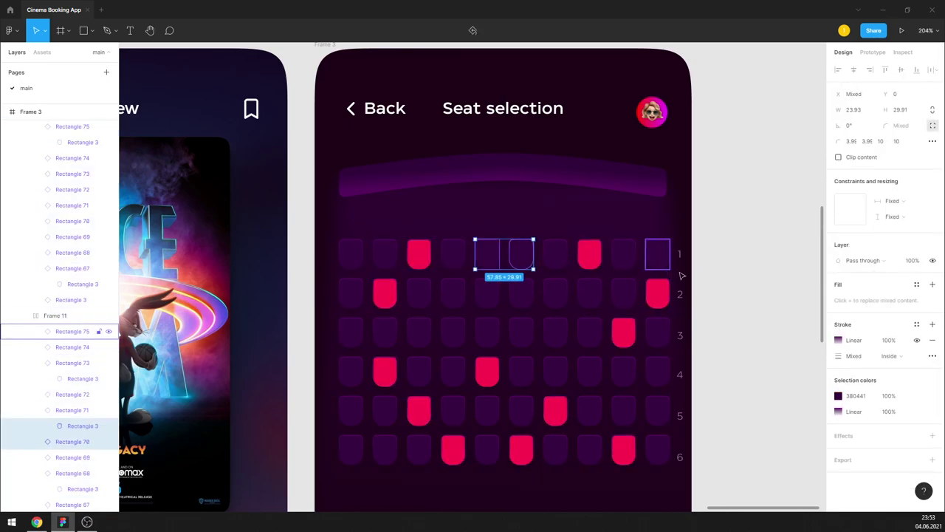
pyautogui.click(755, 401)
pyautogui.click(624, 448)
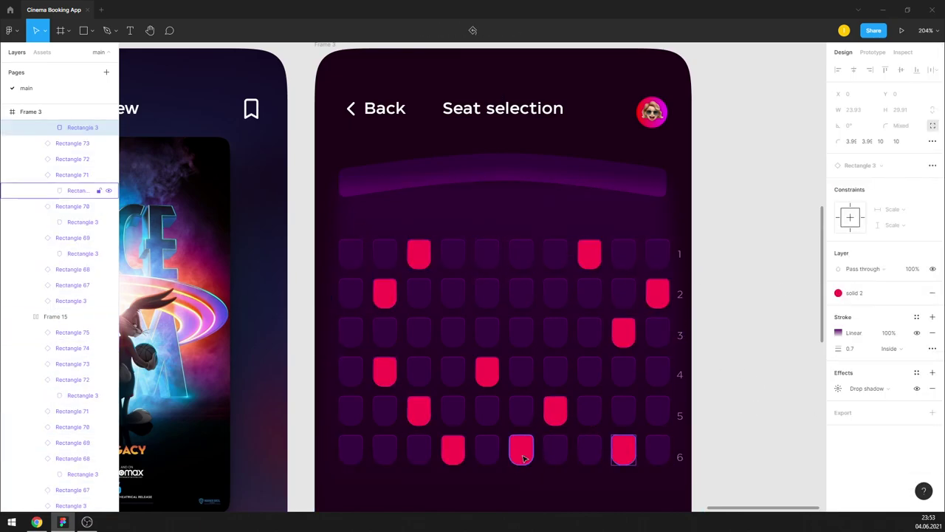
pyautogui.keyDown('shift'); pyautogui.click(521, 448); pyautogui.keyUp('shift')
pyautogui.keyDown('shift'); pyautogui.click(555, 410); pyautogui.keyUp('shift')
pyautogui.keyDown('shift'); pyautogui.click(487, 371); pyautogui.keyUp('shift')
pyautogui.keyDown('shift'); pyautogui.click(453, 448); pyautogui.keyUp('shift')
pyautogui.keyDown('shift'); pyautogui.click(419, 410); pyautogui.keyUp('shift')
pyautogui.keyDown('shift'); pyautogui.click(384, 372); pyautogui.keyUp('shift')
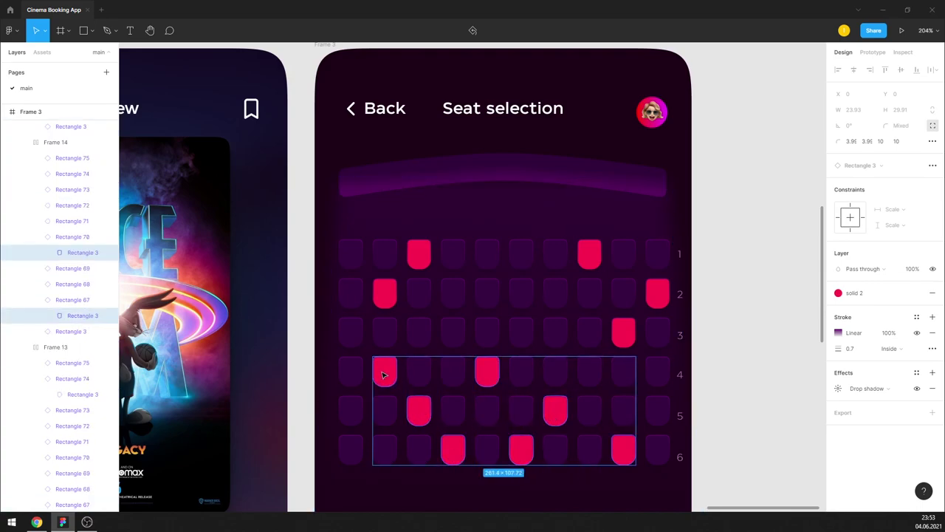
pyautogui.keyDown('shift'); pyautogui.click(385, 293); pyautogui.keyUp('shift')
pyautogui.keyDown('shift'); pyautogui.click(419, 254); pyautogui.keyUp('shift')
pyautogui.keyDown('shift'); pyautogui.click(590, 254); pyautogui.keyUp('shift')
pyautogui.keyDown('shift'); pyautogui.click(658, 293); pyautogui.keyUp('shift')
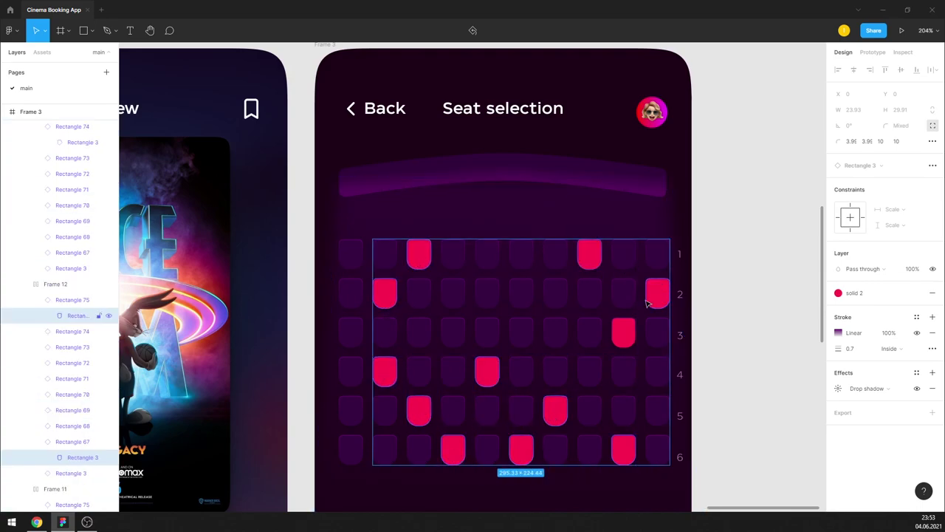
pyautogui.keyDown('shift'); pyautogui.click(624, 332); pyautogui.keyUp('shift')
# Step: Set the outline gradient's first stop to the seat red, lightened to pink FF789B
pyautogui.keyDown('ctrl'); pyautogui.scroll(10, 635, 333); pyautogui.keyUp('ctrl')
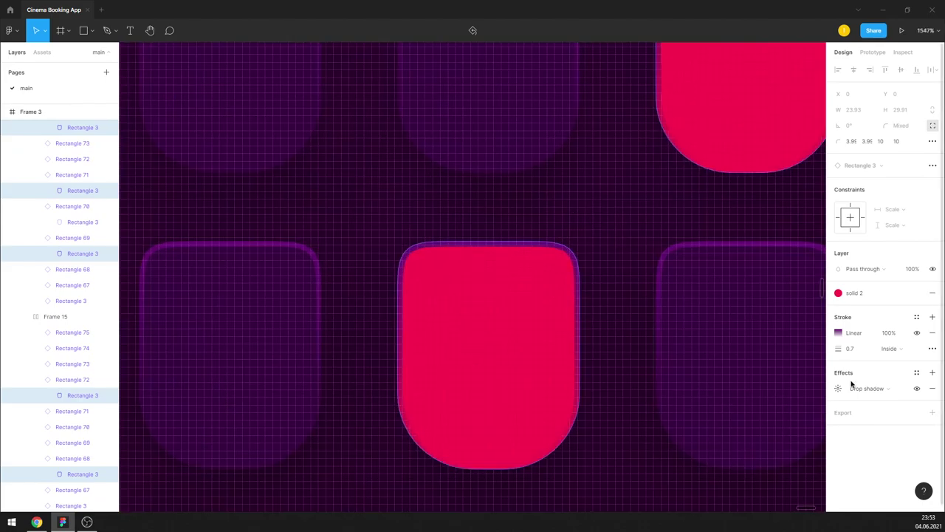
pyautogui.click(839, 333)
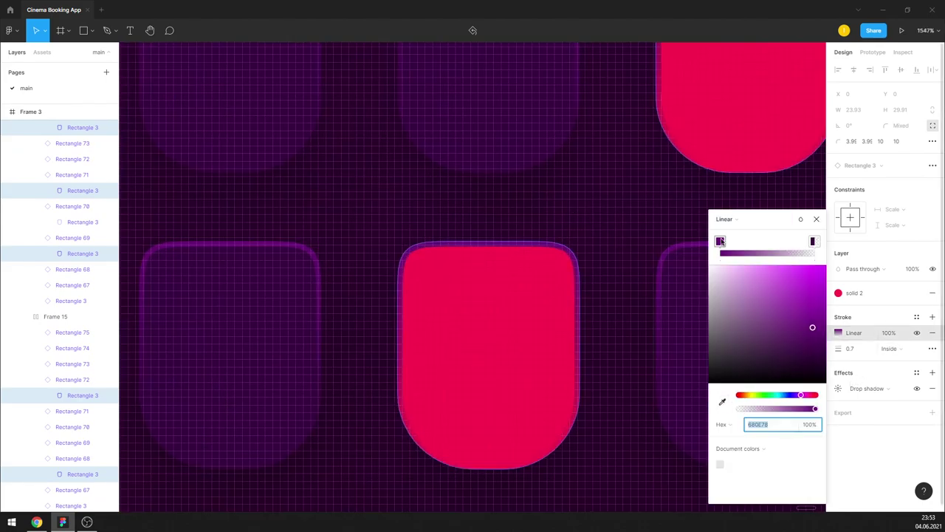
pyautogui.click(722, 401)
pyautogui.click(569, 368)
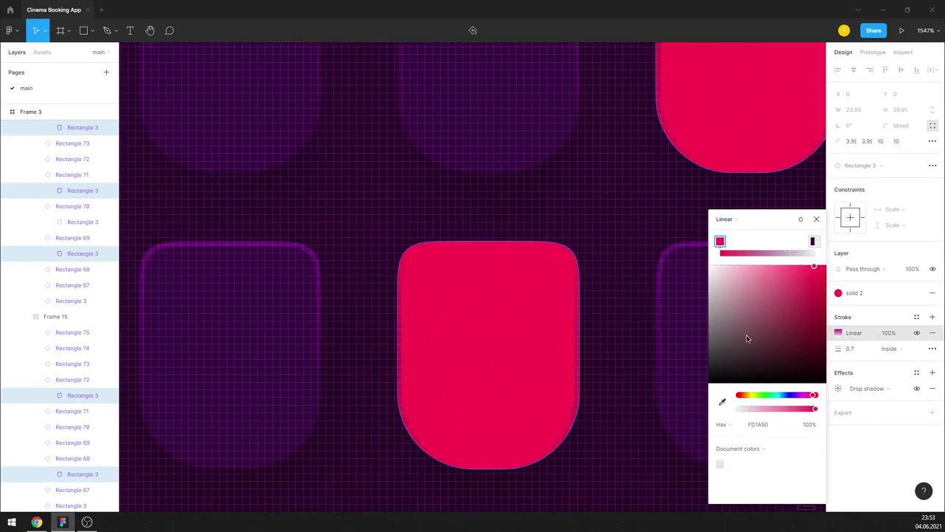
pyautogui.moveTo(790, 269); pyautogui.dragTo(770, 263)
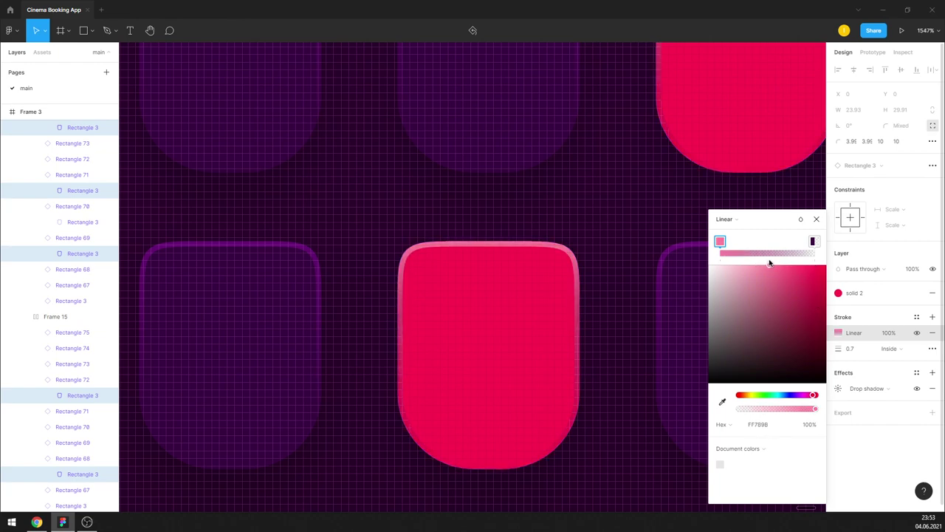
# Step: Set the second outline stop to the seat red, darkened to deep red 8F0324
pyautogui.click(813, 241)
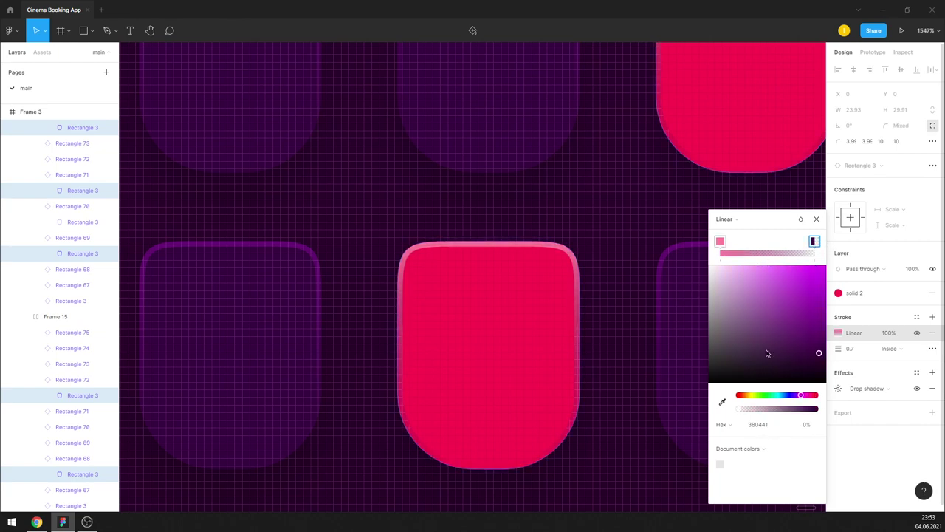
pyautogui.click(722, 401)
pyautogui.click(778, 90)
pyautogui.moveTo(820, 307); pyautogui.dragTo(824, 321)
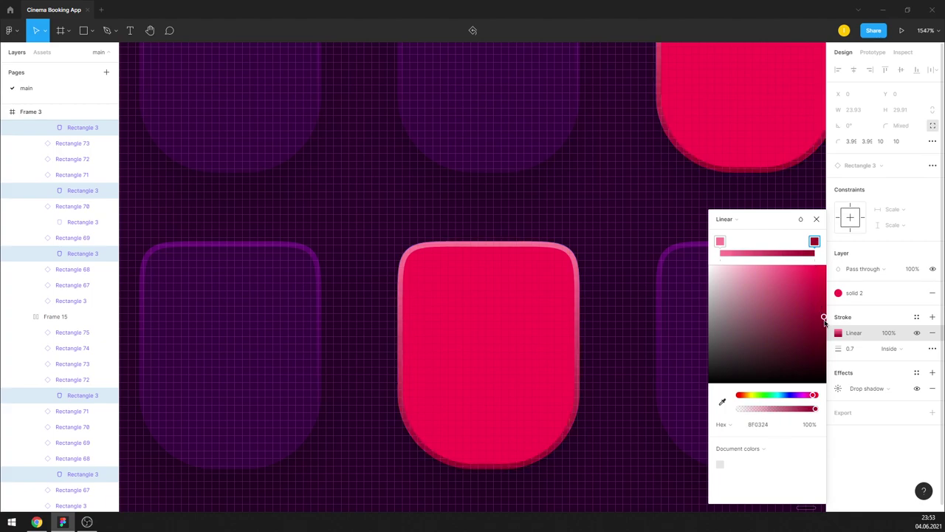
pyautogui.click(824, 223)
pyautogui.scroll(-5, 554, 340)
pyautogui.scroll(-3, 684, 302)
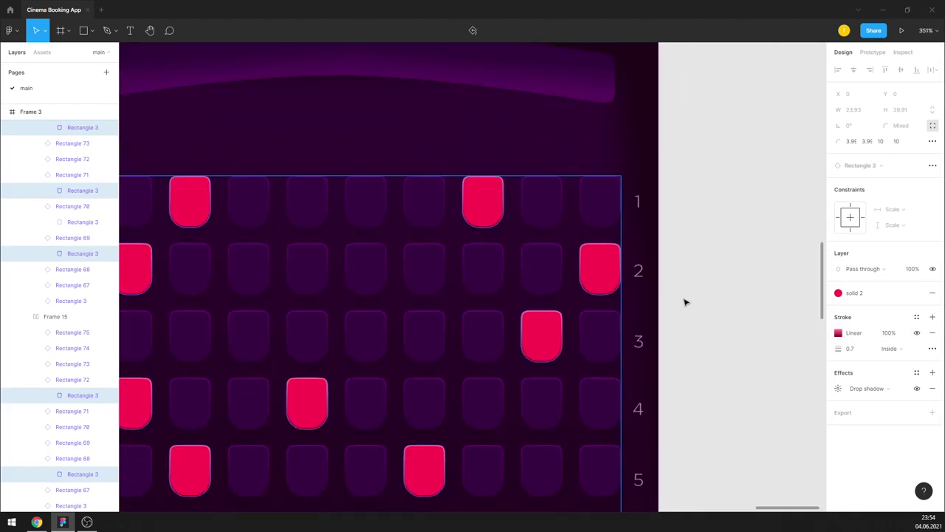
pyautogui.scroll(1, 452, 227)
# Step: Apply the magenta 'solid 1' fill style to both middle row-2 seat shapes
pyautogui.click(445, 232)
pyautogui.doubleClick(449, 313)
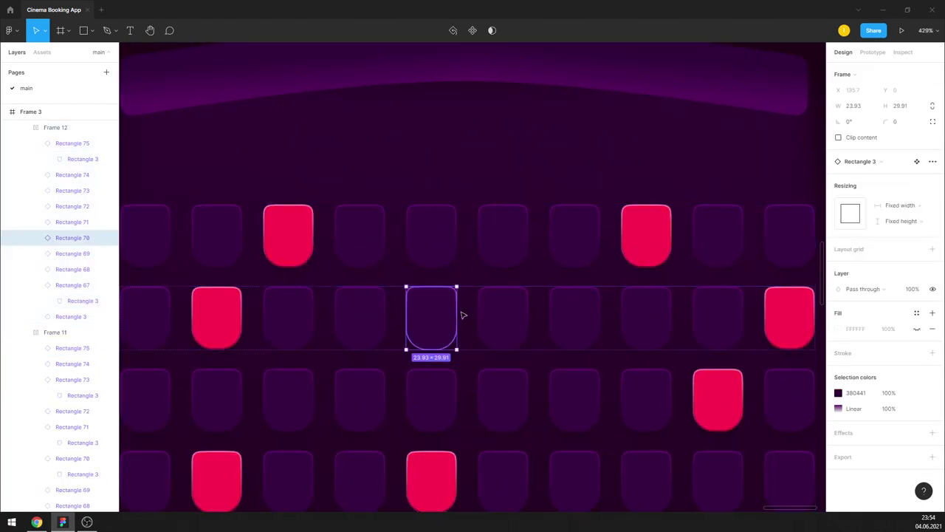
pyautogui.keyDown('shift'); pyautogui.click(512, 322); pyautogui.keyUp('shift')
pyautogui.click(443, 320)
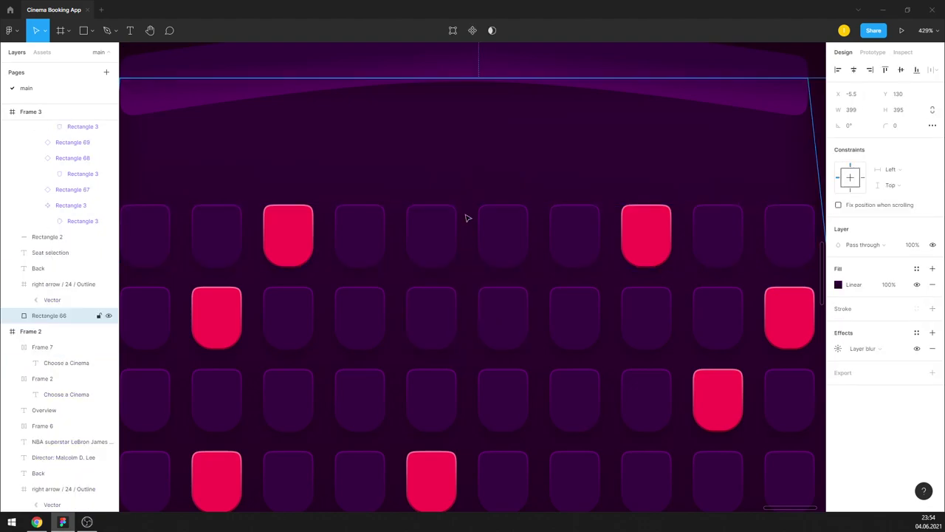
pyautogui.keyDown('shift'); pyautogui.click(506, 321); pyautogui.keyUp('shift')
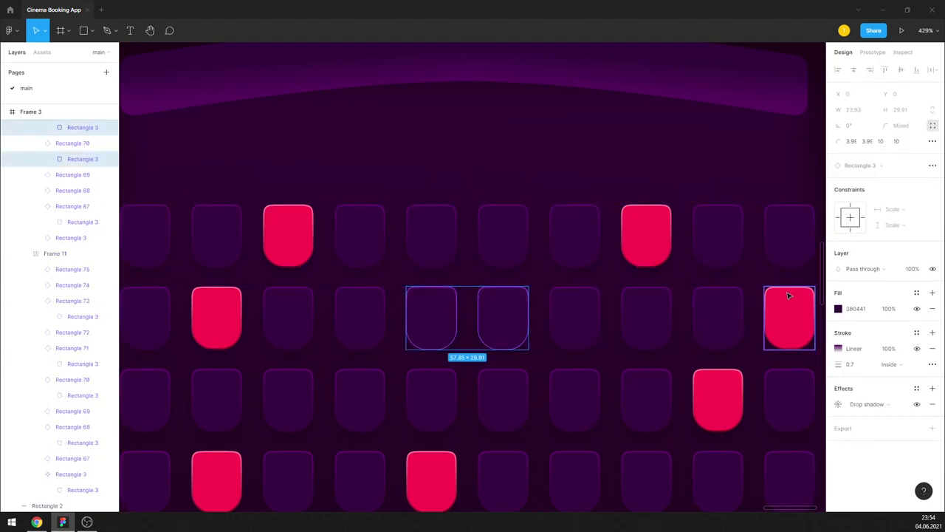
pyautogui.click(916, 293)
pyautogui.click(876, 415)
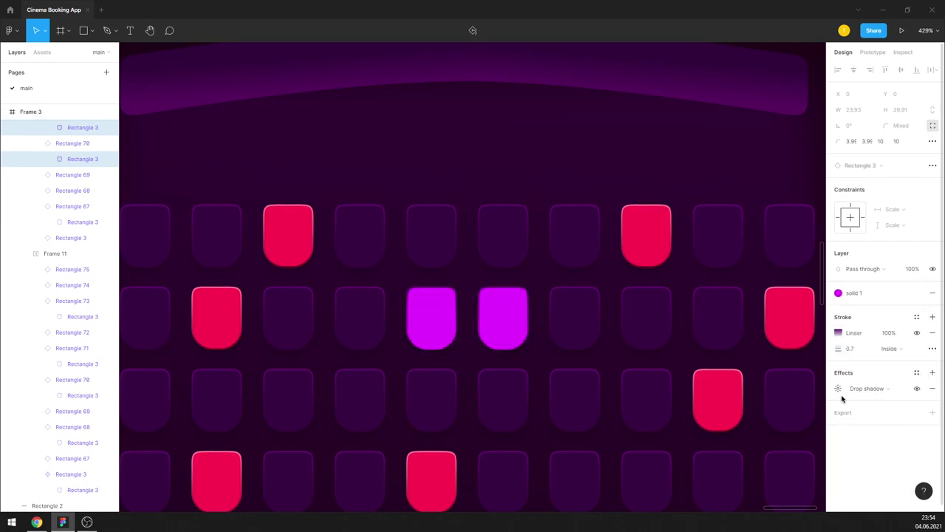
# Step: Set the seats' outline gradient first stop to light pink F7B0FF
pyautogui.scroll(5, 521, 297)
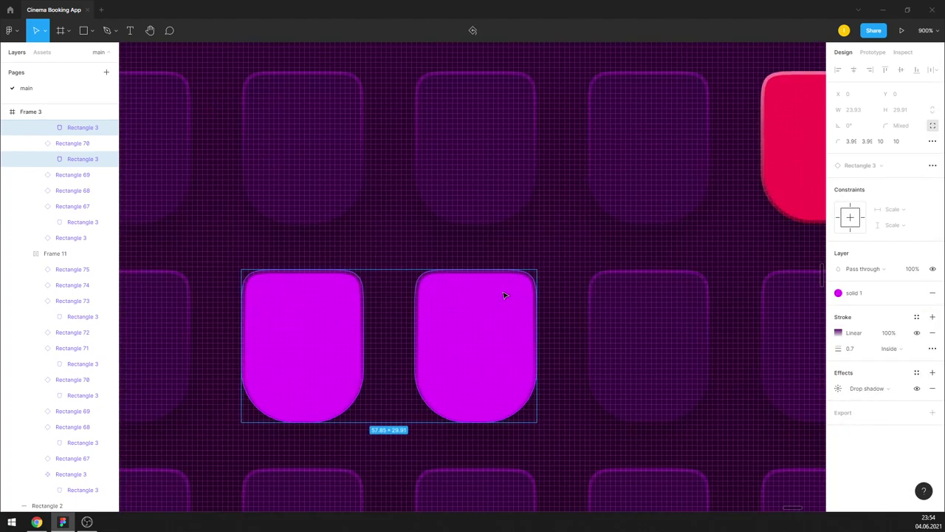
pyautogui.click(850, 333)
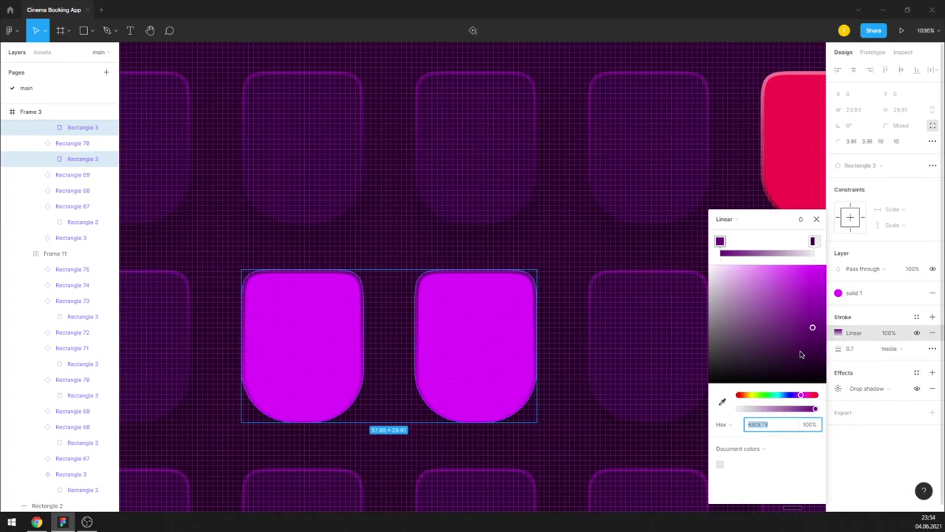
pyautogui.click(720, 241)
pyautogui.click(723, 401)
pyautogui.click(520, 354)
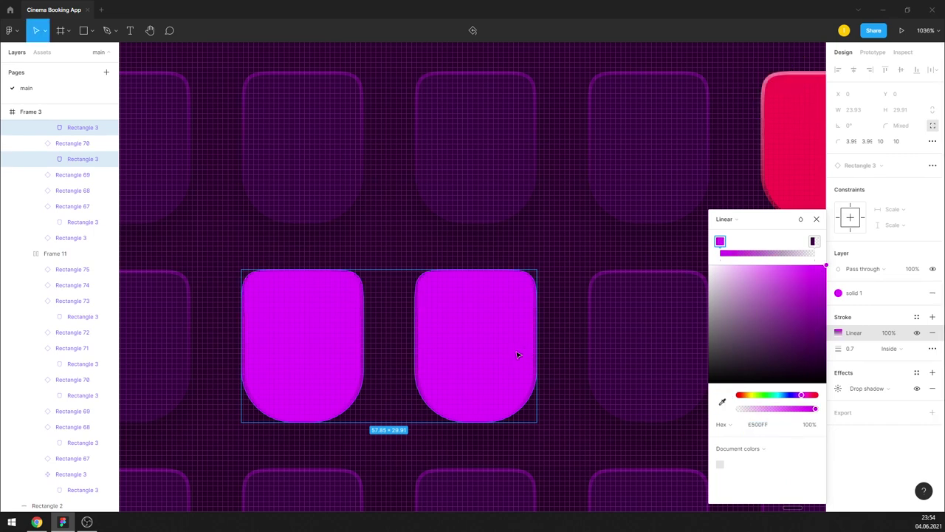
pyautogui.moveTo(775, 287)
pyautogui.mouseDown()
pyautogui.moveTo(746, 260)
pyautogui.moveTo(755, 260)
pyautogui.mouseUp()
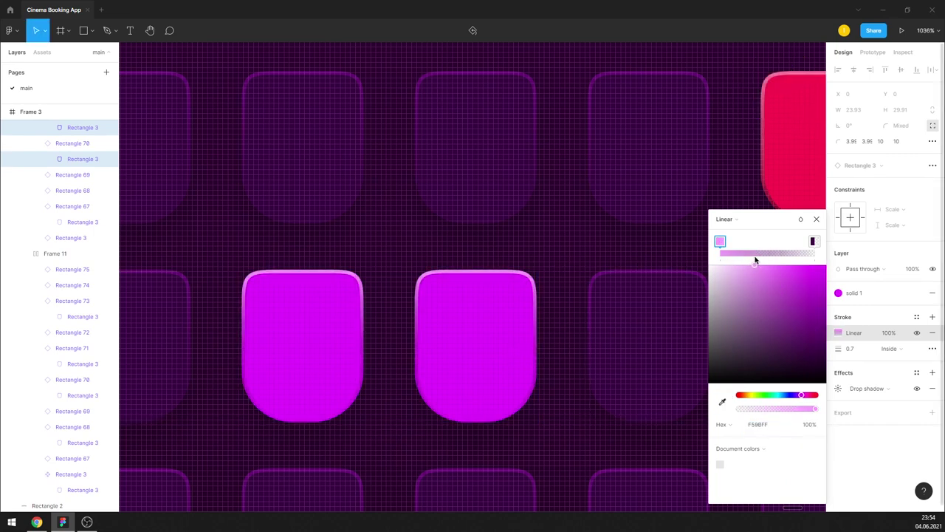
# Step: Set the outline gradient's second stop to purple 6F007B
pyautogui.click(815, 242)
pyautogui.moveTo(799, 369); pyautogui.dragTo(818, 366)
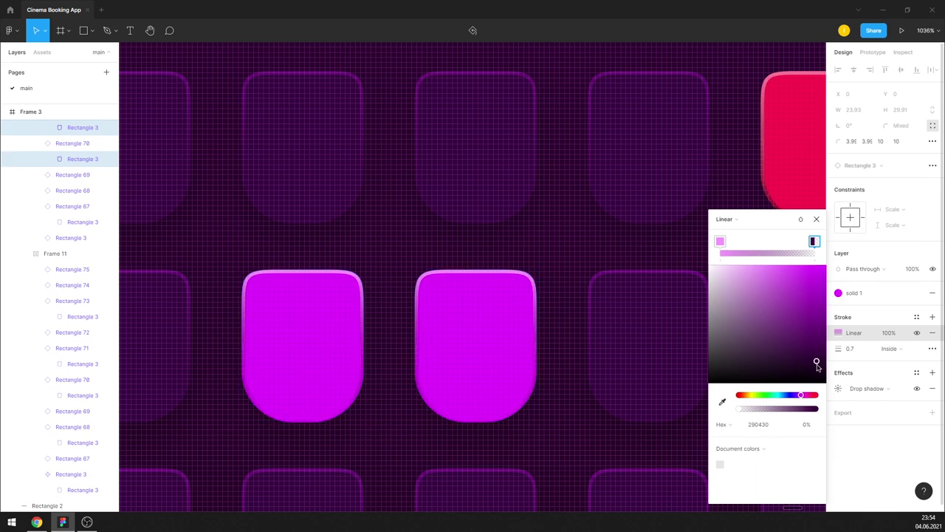
pyautogui.click(722, 401)
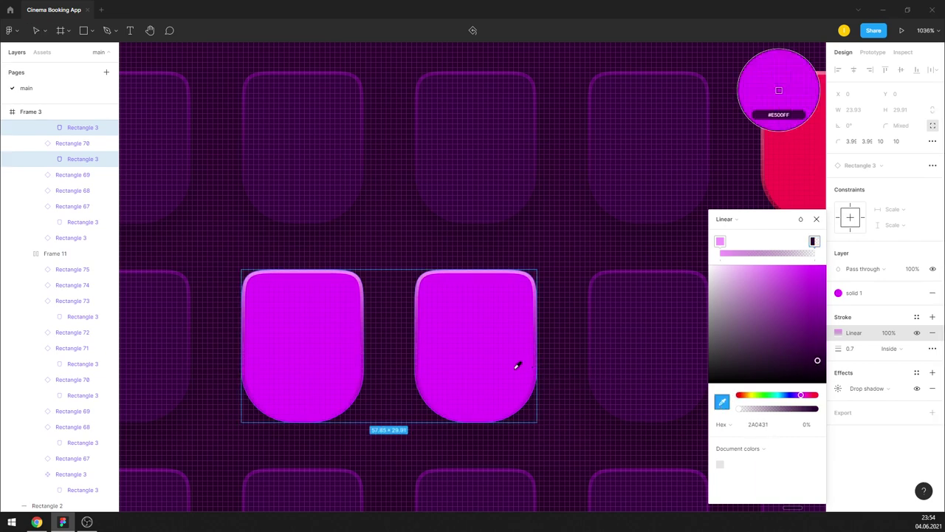
pyautogui.click(779, 90)
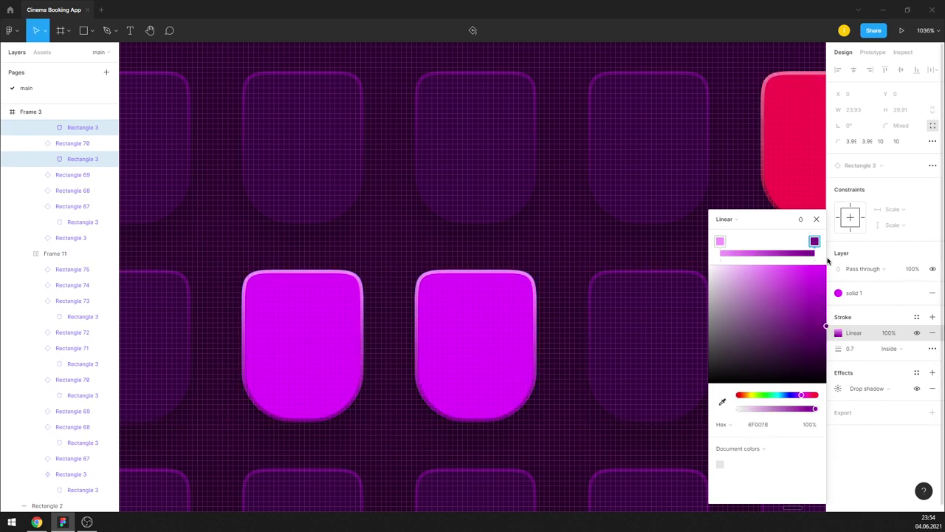
pyautogui.click(818, 219)
pyautogui.scroll(-10, 632, 247)
pyautogui.click(633, 246)
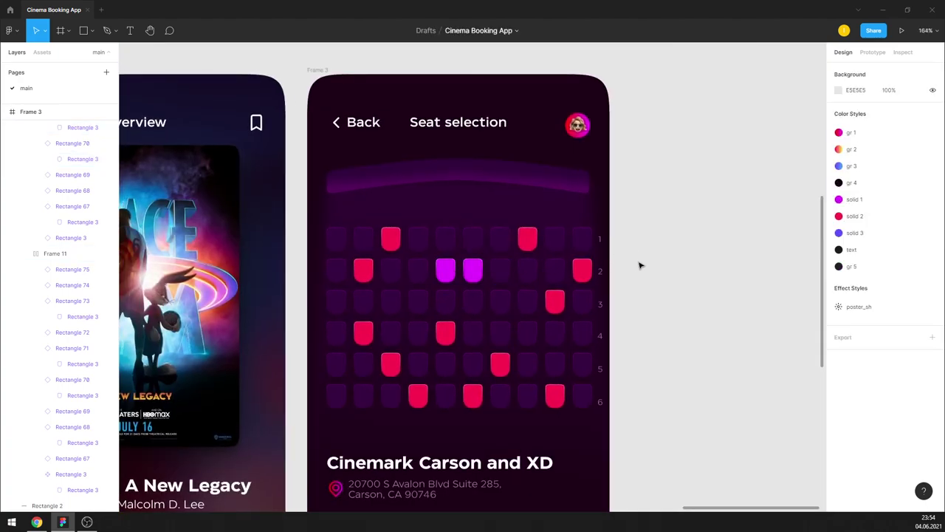
pyautogui.scroll(-5, 668, 237)
pyautogui.scroll(3, 626, 347)
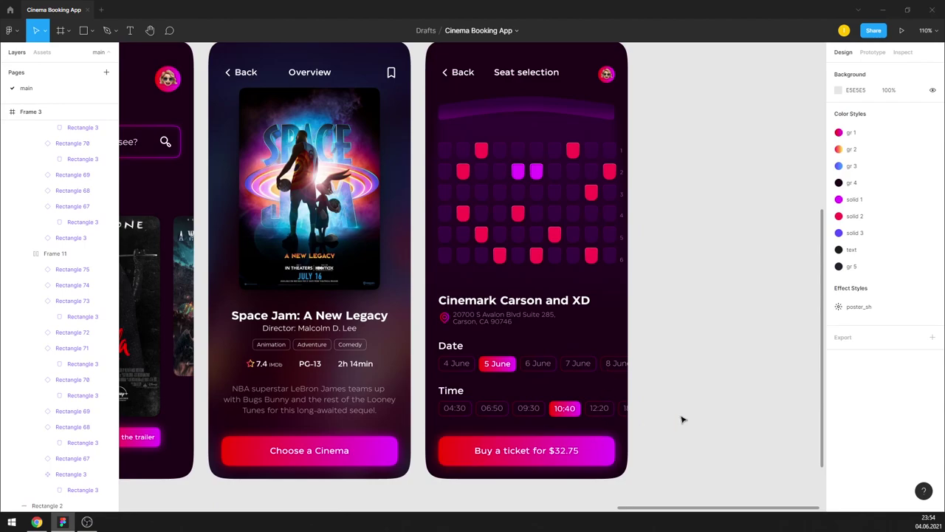
# Step: Switch the gr 1 colour style's gradient from linear to radial
pyautogui.scroll(-2, 682, 420)
pyautogui.scroll(1, 666, 397)
pyautogui.moveTo(675, 374); pyautogui.dragTo(765, 370)
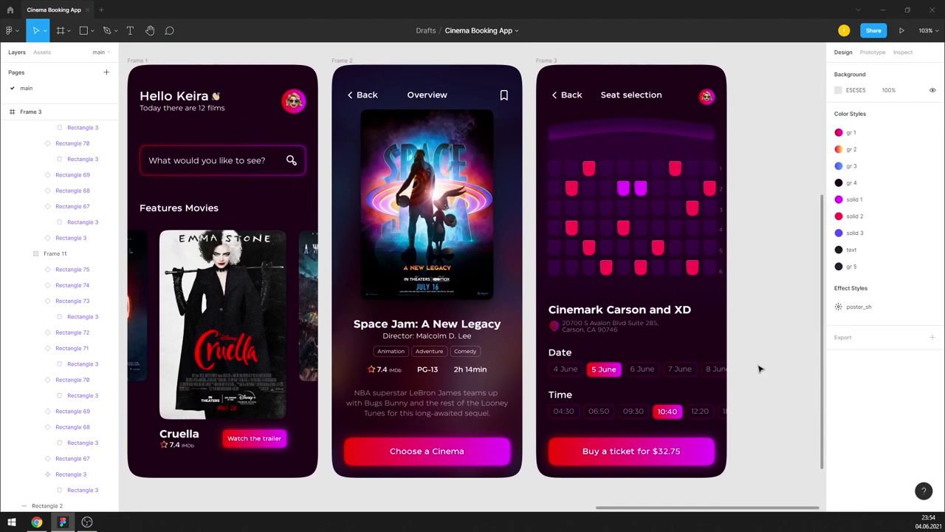
pyautogui.click(935, 132)
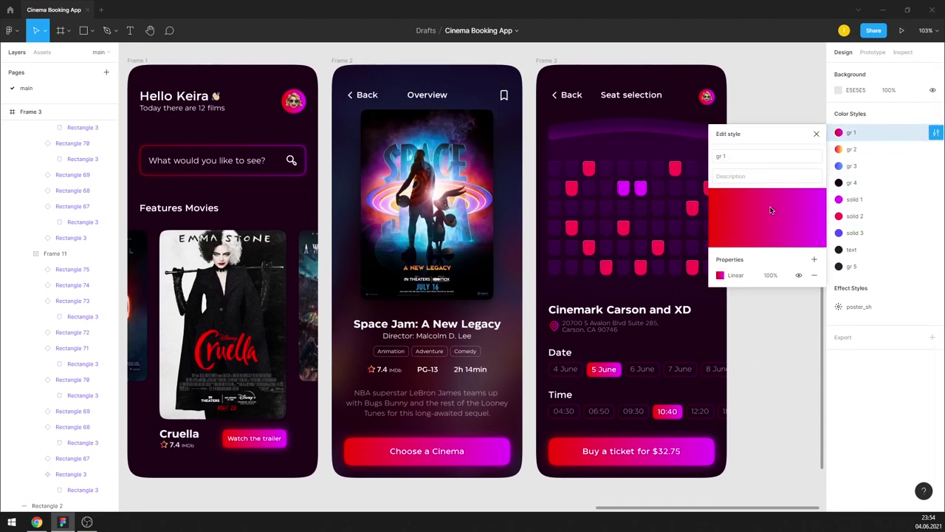
pyautogui.click(721, 276)
pyautogui.moveTo(656, 220); pyautogui.dragTo(740, 178)
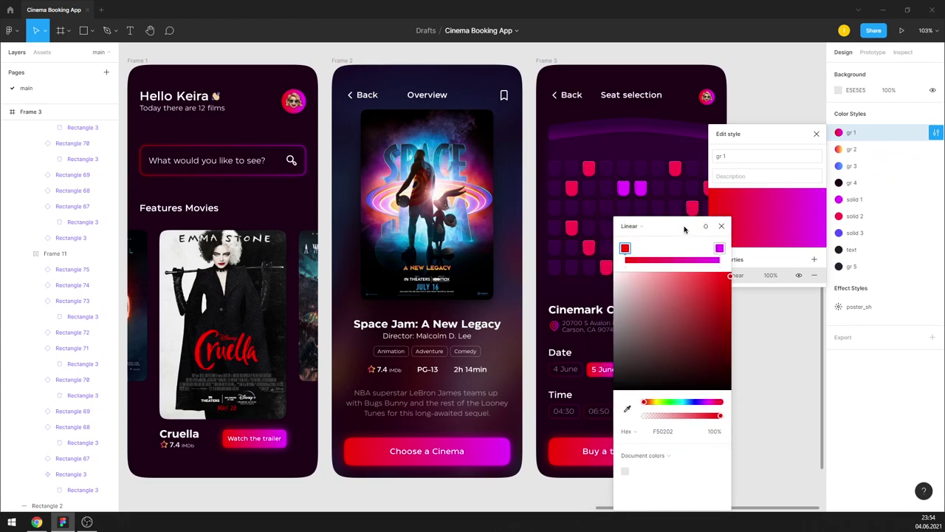
pyautogui.click(740, 172)
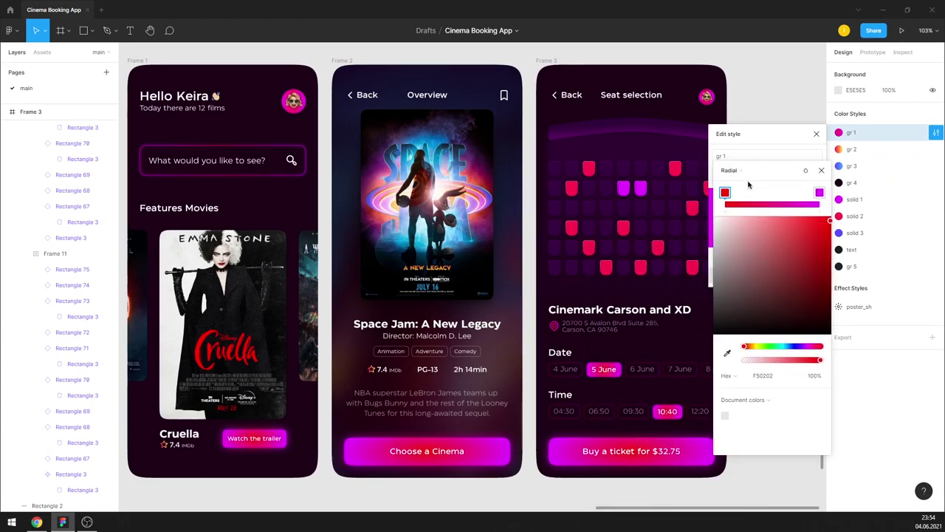
# Step: Swap the gr 1 gradient stops and shift their colours toward pink and magenta
pyautogui.moveTo(726, 194); pyautogui.dragTo(819, 193)
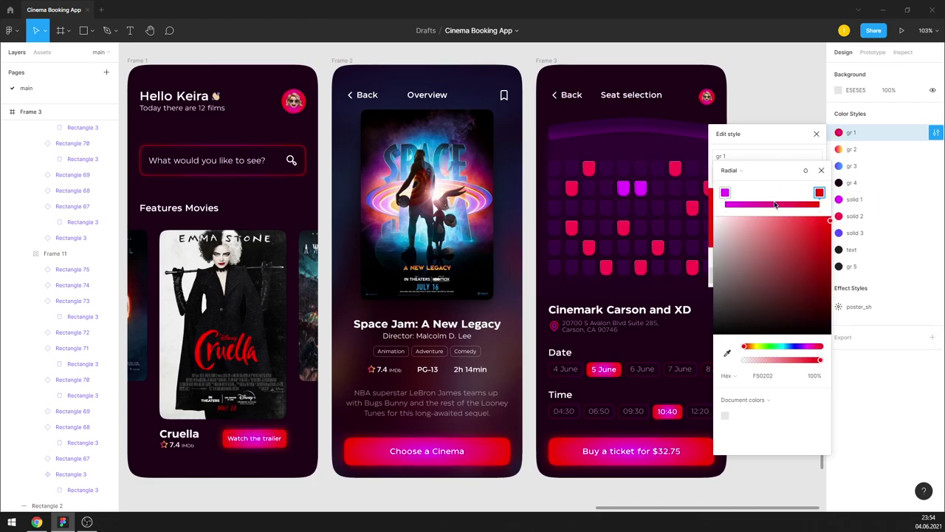
pyautogui.moveTo(726, 193)
pyautogui.mouseDown()
pyautogui.moveTo(771, 193)
pyautogui.moveTo(764, 202)
pyautogui.mouseUp()
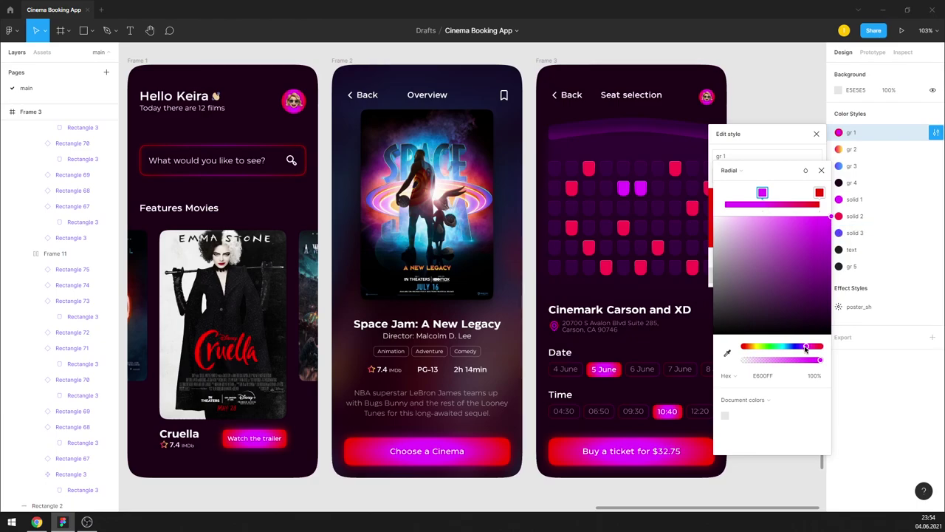
pyautogui.moveTo(806, 347); pyautogui.dragTo(811, 348)
pyautogui.click(820, 193)
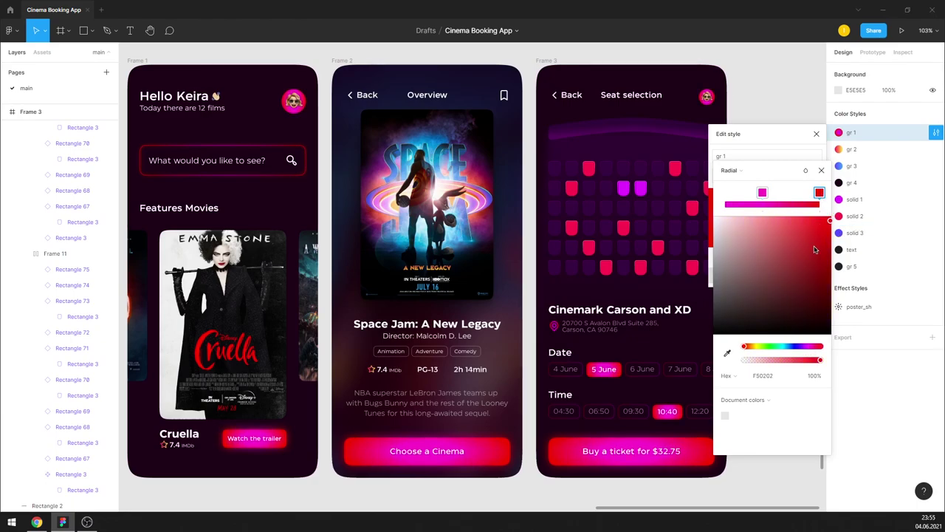
pyautogui.click(805, 347)
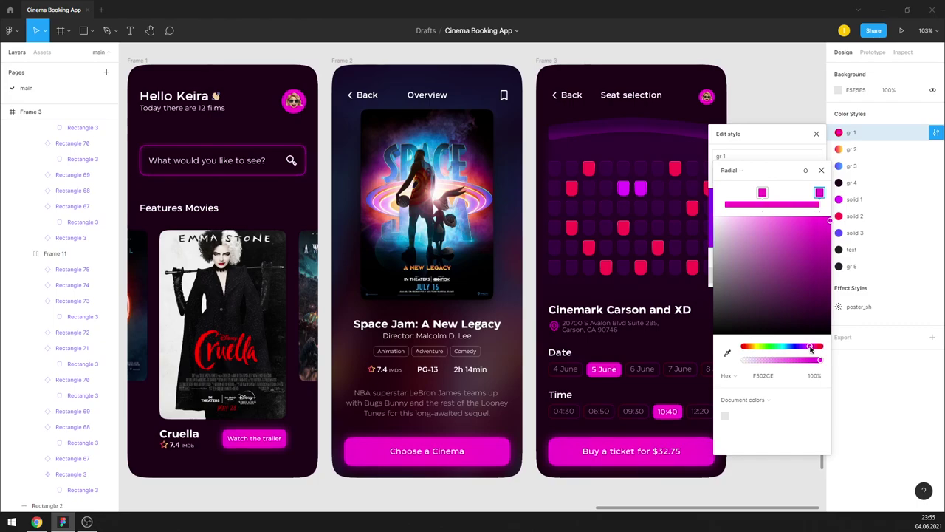
pyautogui.moveTo(804, 347); pyautogui.dragTo(817, 347)
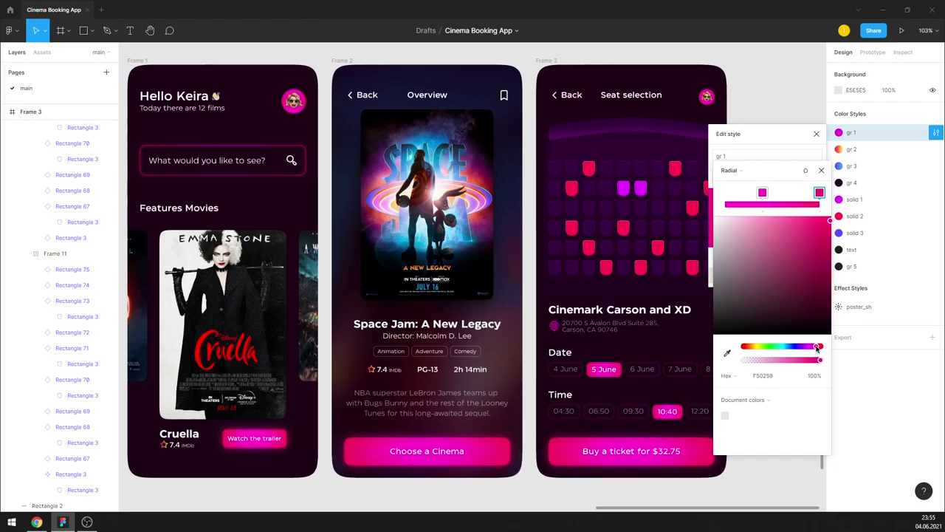
# Step: Try angular and diamond gradients, and set the right stop to FF00C7
pyautogui.click(733, 170)
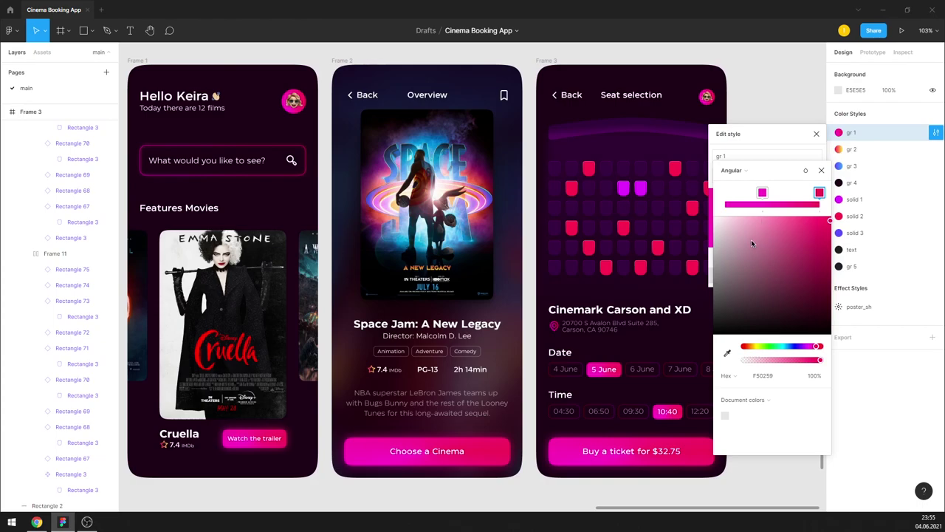
pyautogui.click(743, 174)
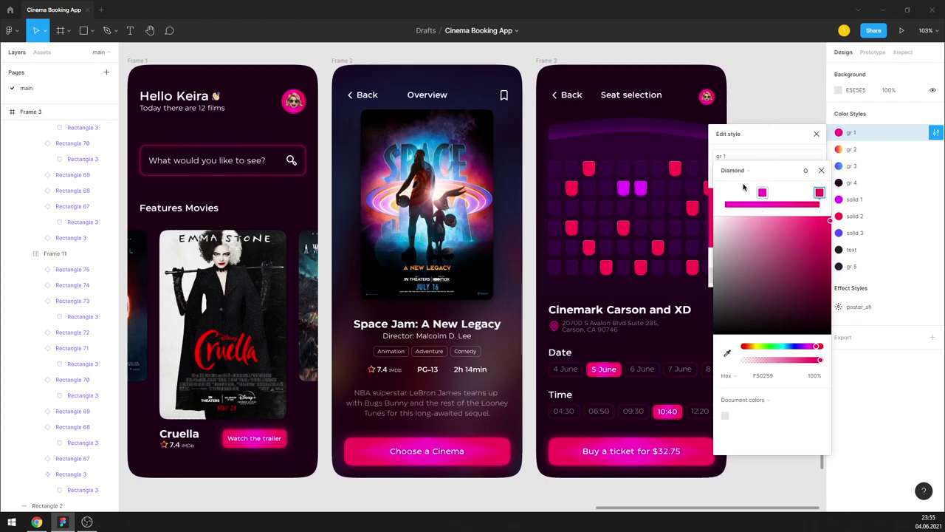
pyautogui.moveTo(762, 192); pyautogui.dragTo(776, 195)
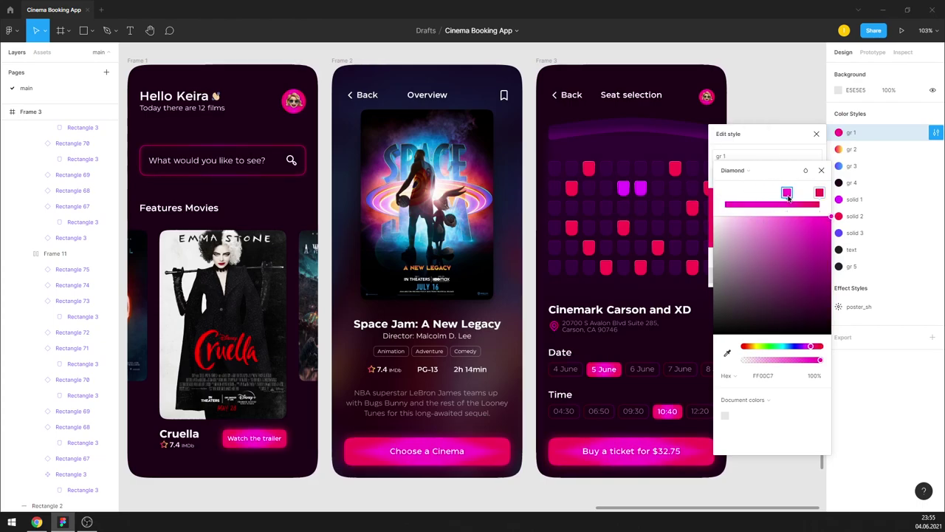
pyautogui.click(819, 193)
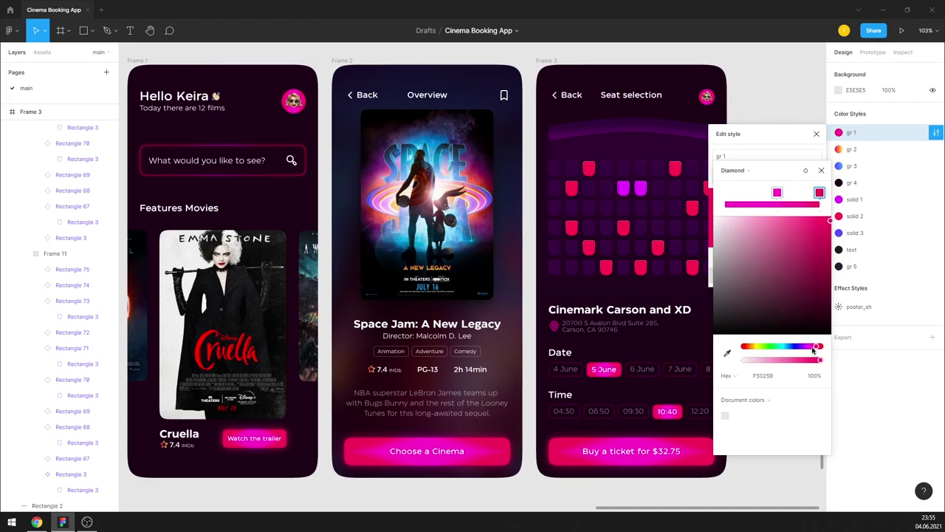
pyautogui.moveTo(815, 347); pyautogui.dragTo(817, 347)
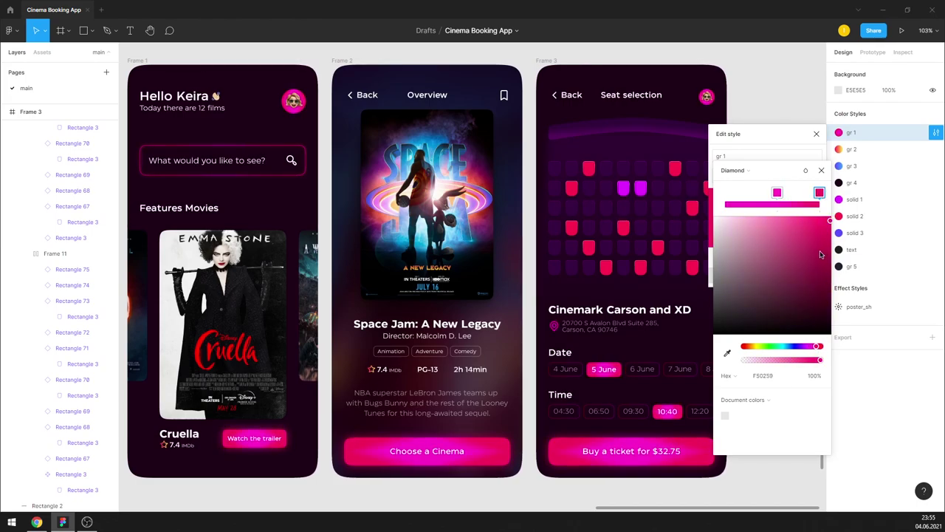
pyautogui.click(776, 194)
pyautogui.click(819, 192)
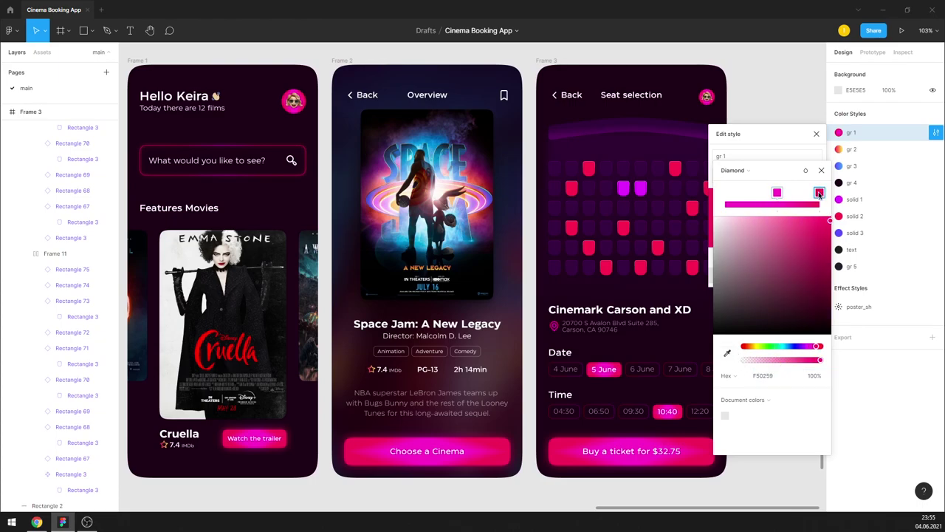
pyautogui.click(773, 377)
pyautogui.write('FF00C7')
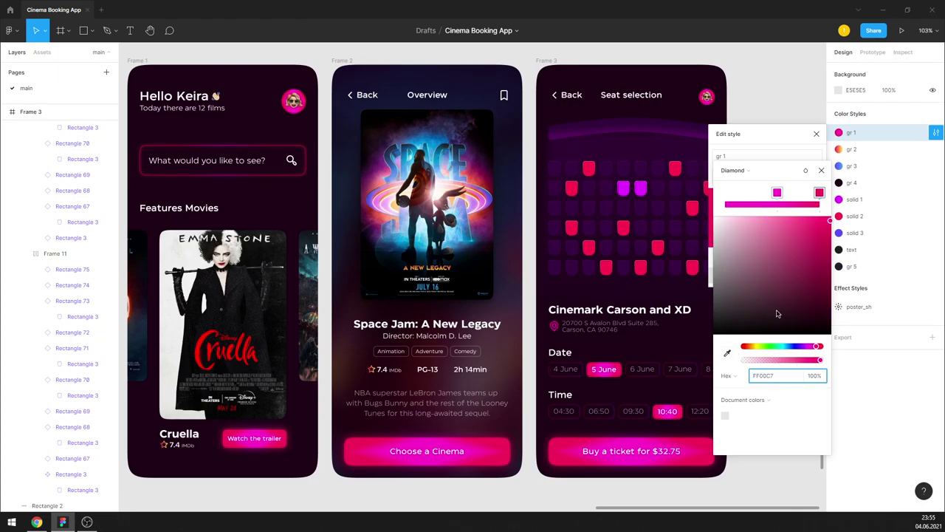
pyautogui.press('Return')
pyautogui.moveTo(820, 256); pyautogui.dragTo(833, 240)
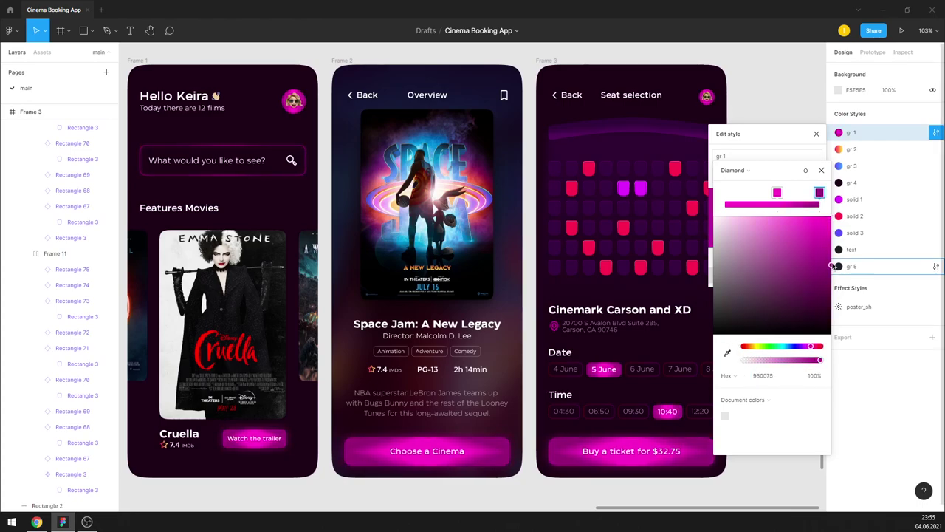
# Step: Return gr 1 to radial with a deep magenta 9A077A end and the pink stop moved left
pyautogui.click(749, 171)
pyautogui.click(744, 158)
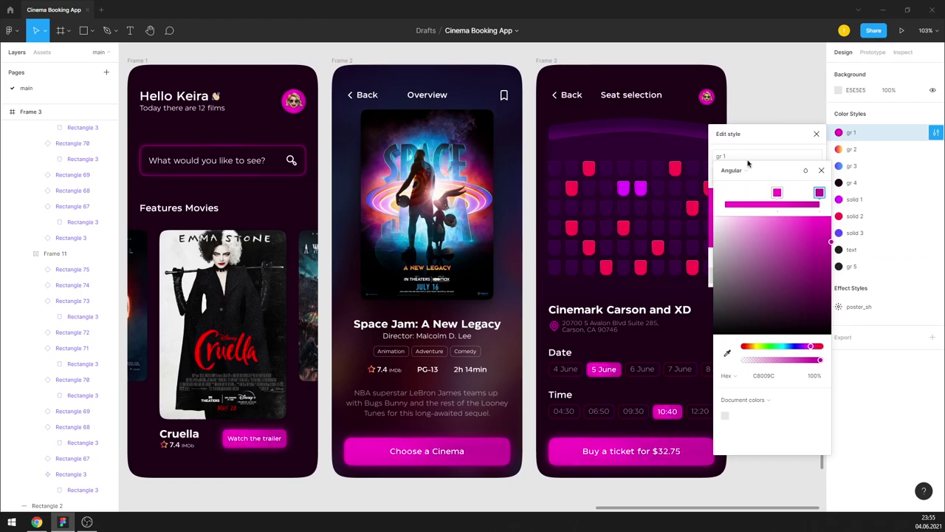
pyautogui.click(746, 171)
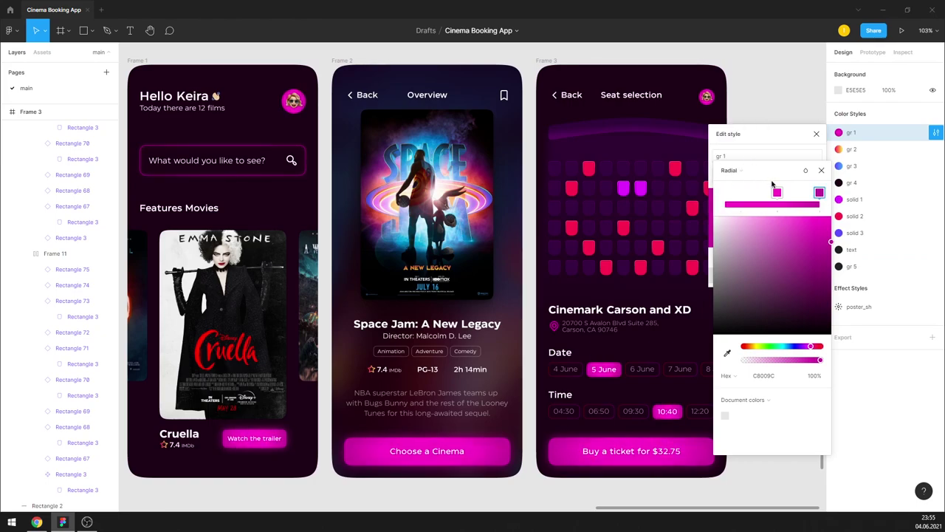
pyautogui.click(826, 264)
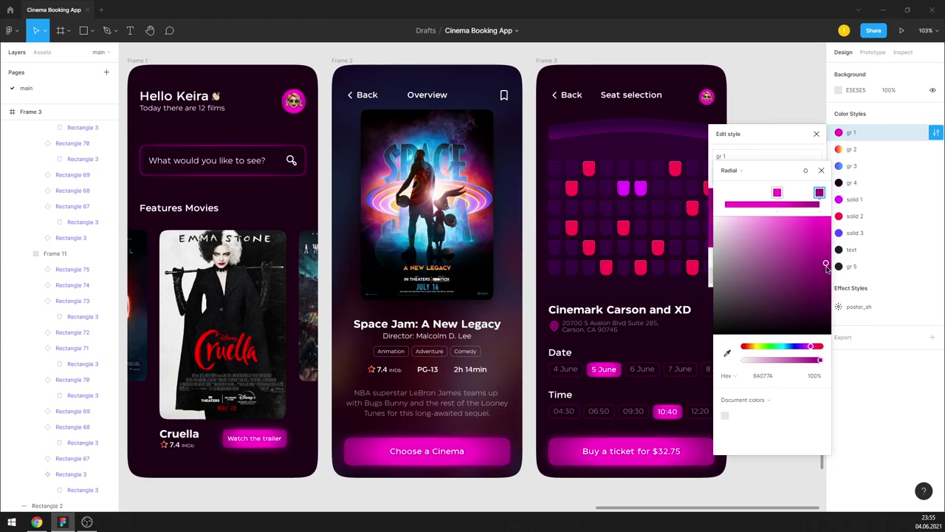
pyautogui.moveTo(825, 264); pyautogui.dragTo(825, 263)
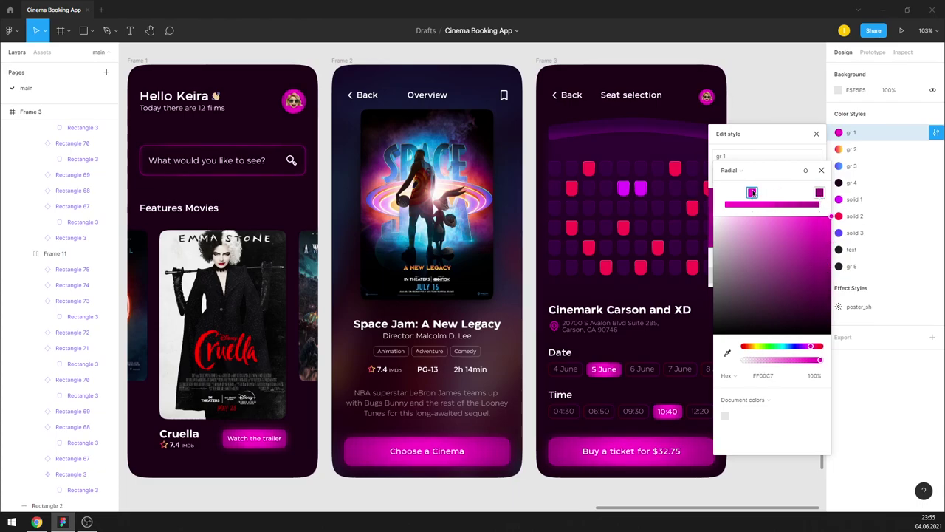
pyautogui.moveTo(778, 193); pyautogui.dragTo(746, 193)
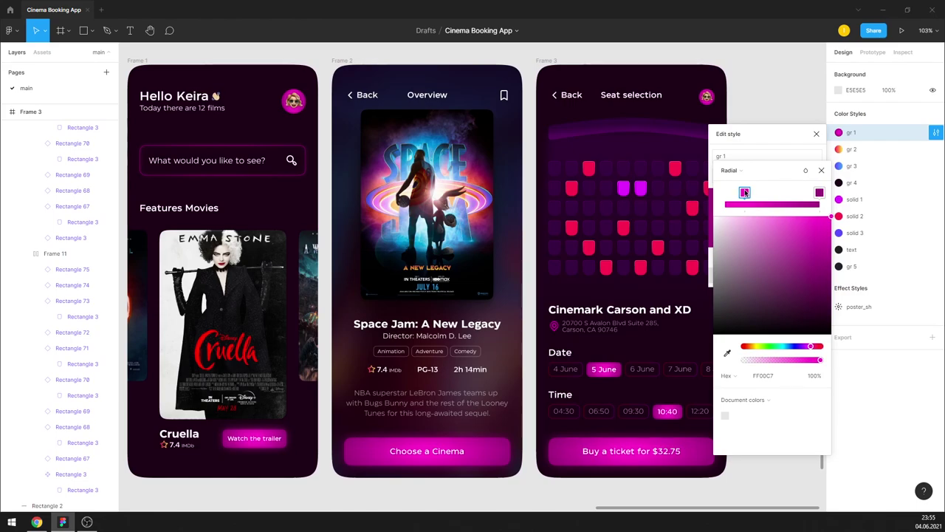
pyautogui.moveTo(745, 193); pyautogui.dragTo(740, 193)
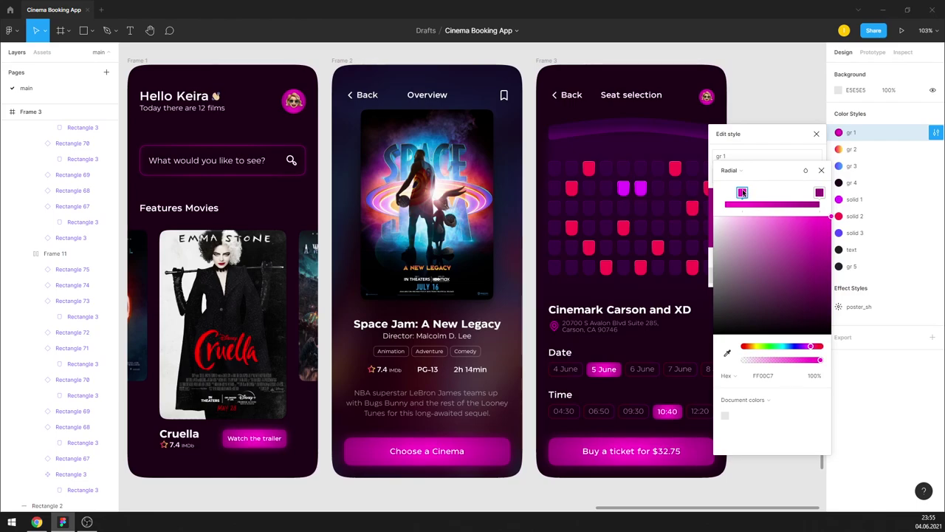
pyautogui.click(817, 134)
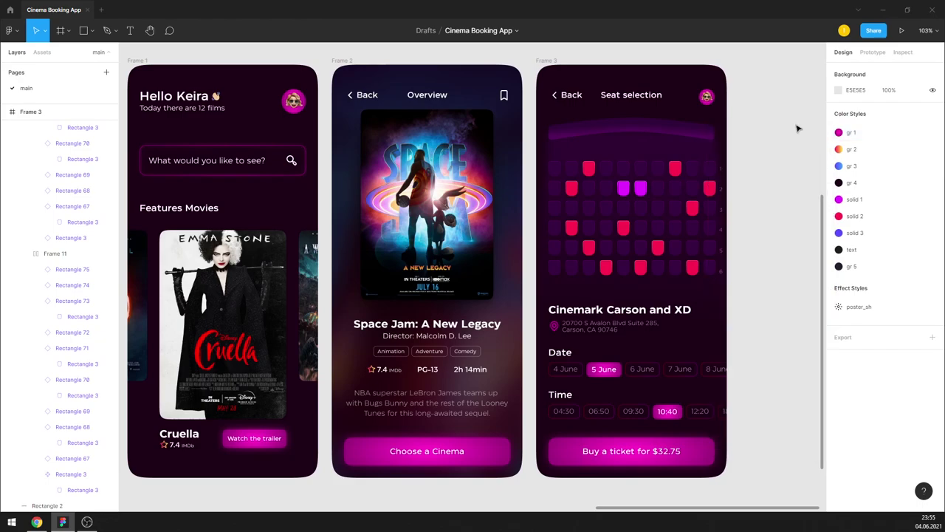
# Step: Apply the gr 3 fill style to the two purple seats' inner shapes
pyautogui.click(640, 189)
pyautogui.keyDown('shift'); pyautogui.click(623, 189); pyautogui.keyUp('shift')
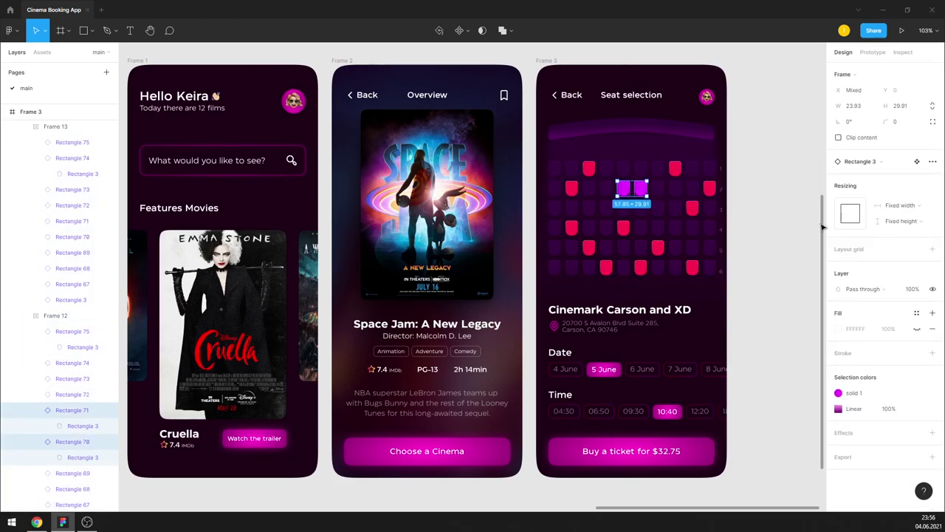
pyautogui.scroll(5, 663, 180)
pyautogui.doubleClick(615, 198)
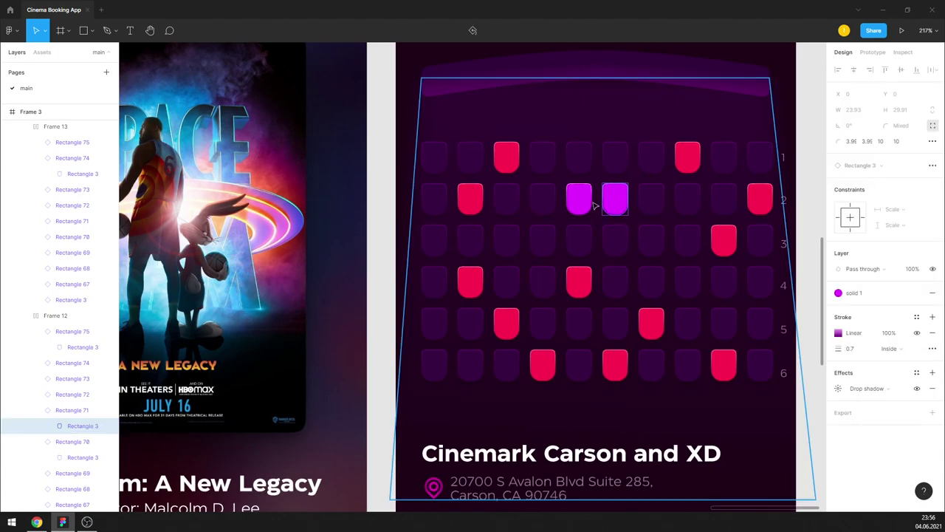
pyautogui.keyDown('shift'); pyautogui.click(580, 200); pyautogui.keyUp('shift')
pyautogui.hotkey('shift', '1')
pyautogui.click(916, 292)
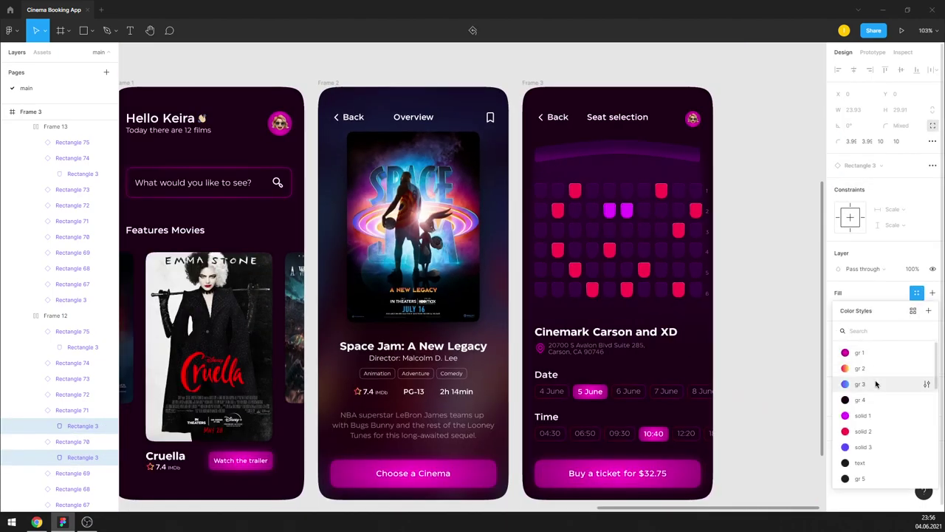
pyautogui.click(876, 383)
pyautogui.click(768, 286)
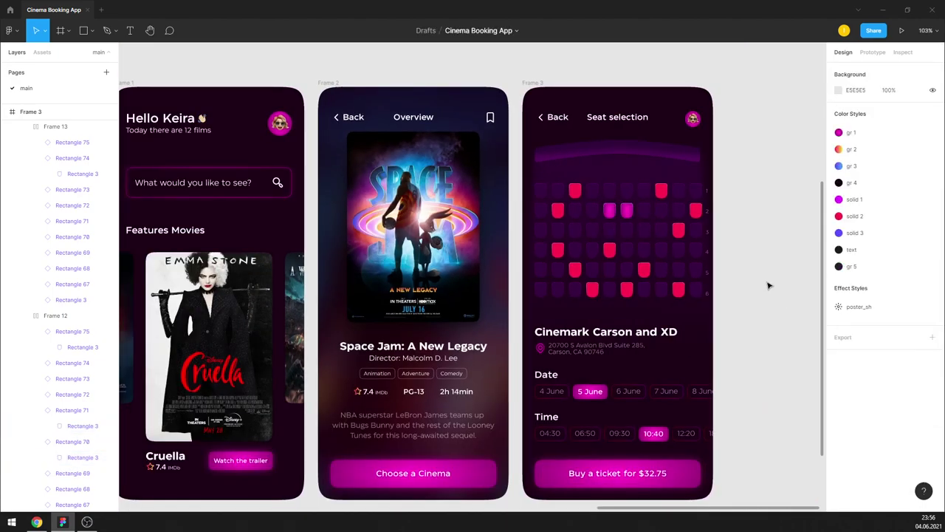
# Step: Scroll up to the top of the Seat selection screen and select Frame 3
pyautogui.scroll(2, 776, 259)
pyautogui.scroll(3, 664, 222)
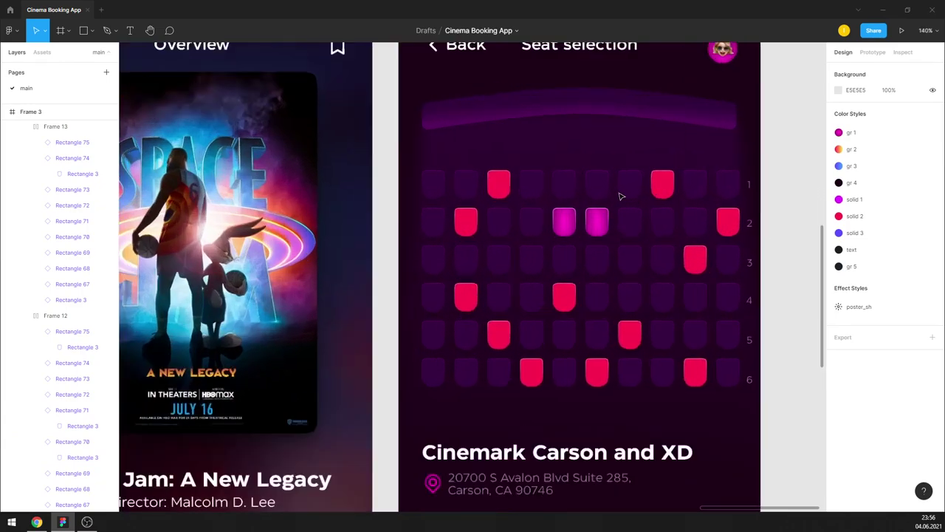
pyautogui.scroll(-4, 621, 196)
pyautogui.scroll(-3, 653, 240)
pyautogui.scroll(1, 653, 240)
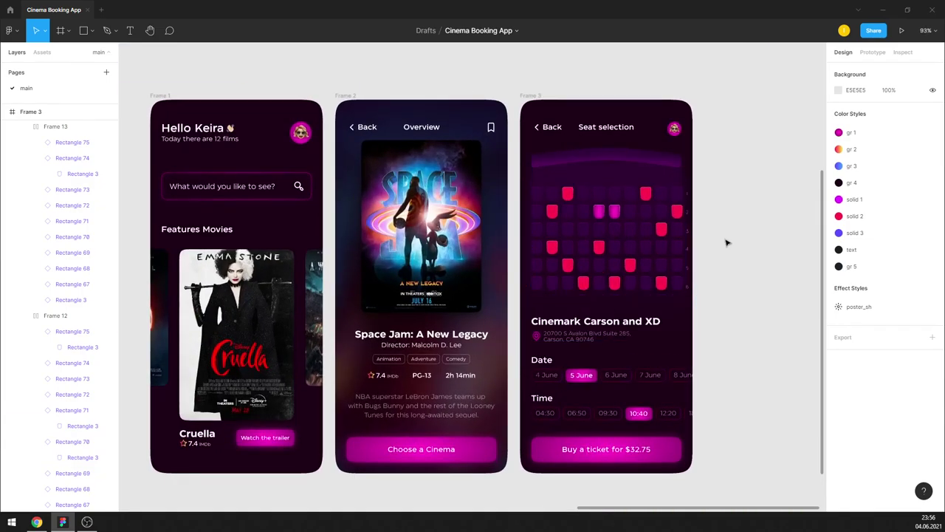
pyautogui.scroll(-1, 727, 247)
pyautogui.scroll(-3, 635, 281)
pyautogui.scroll(3, 630, 284)
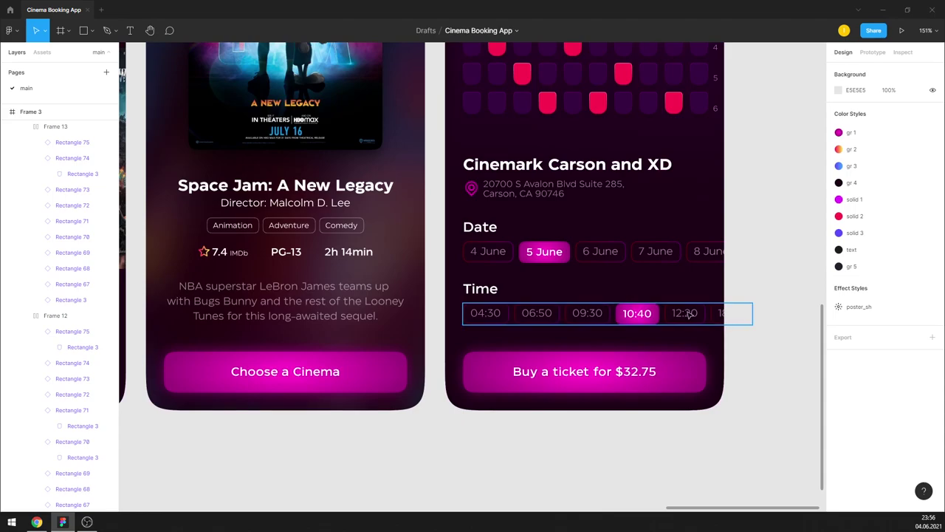
pyautogui.scroll(5, 664, 126)
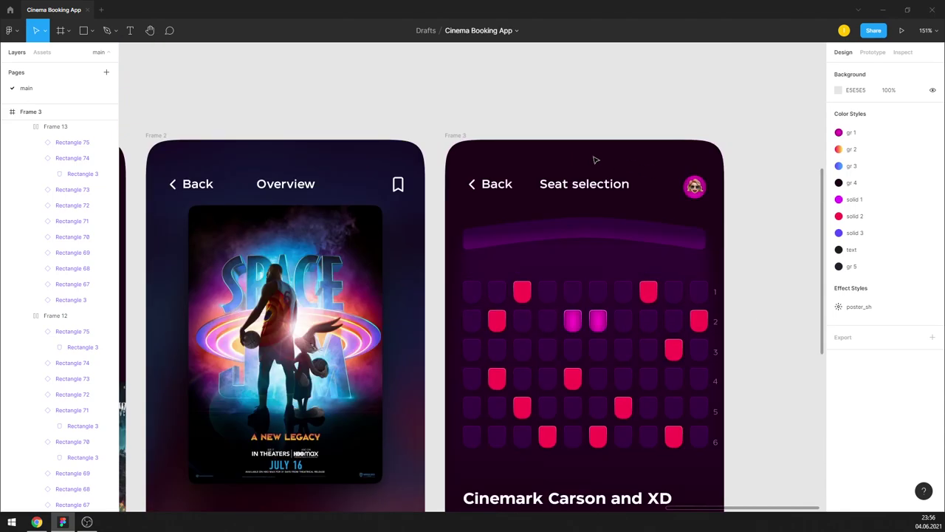
pyautogui.click(463, 134)
pyautogui.scroll(-3, 594, 188)
# Step: Turn off Clip content on Frame 3 and select every date chip except 5 June
pyautogui.scroll(-1, 758, 256)
pyautogui.click(846, 173)
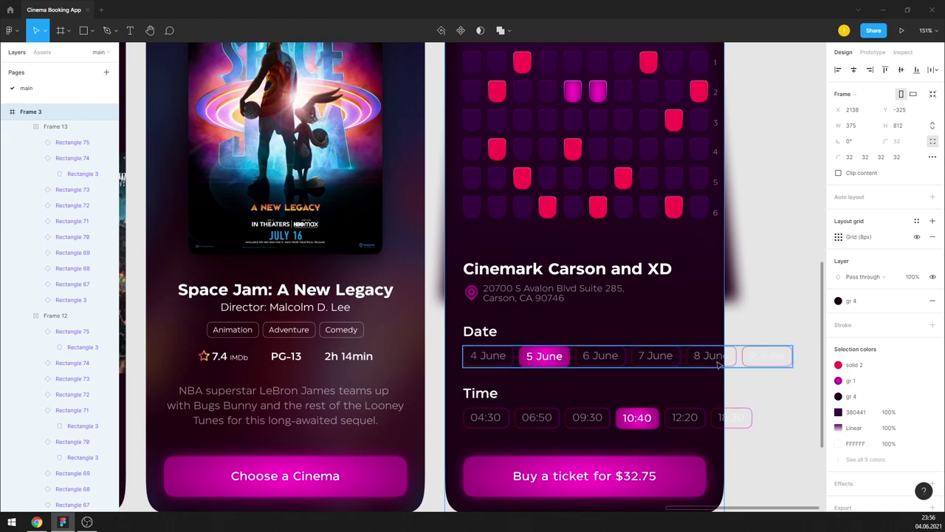
pyautogui.click(767, 357)
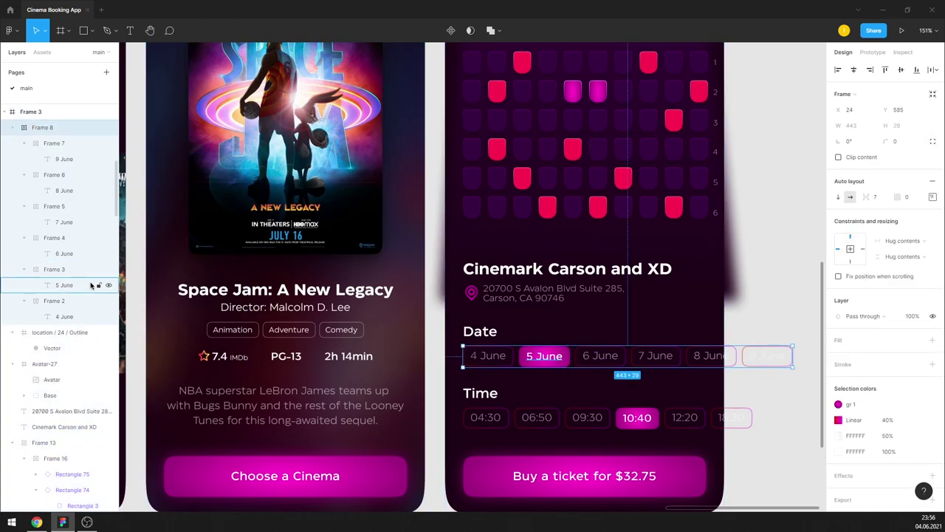
pyautogui.click(53, 300)
pyautogui.keyDown('shift'); pyautogui.click(63, 143); pyautogui.keyUp('shift')
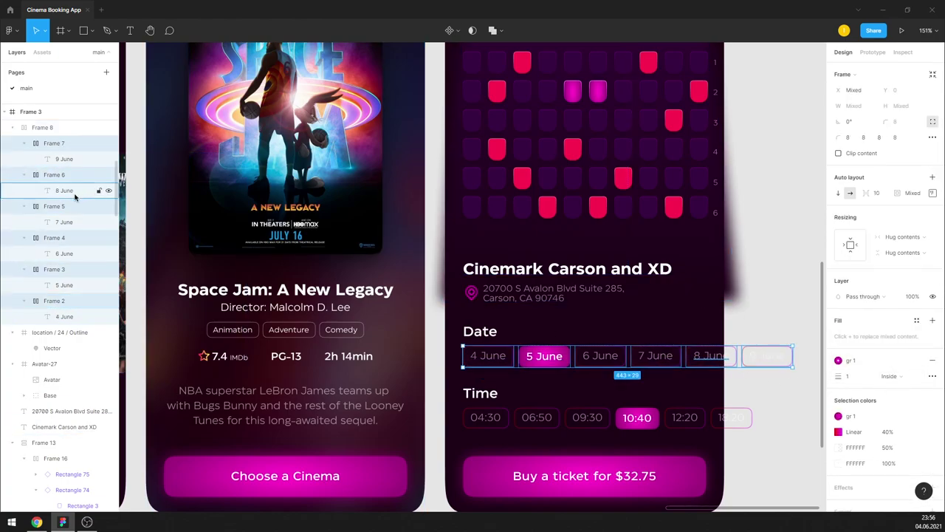
pyautogui.keyDown('shift'); pyautogui.click(59, 269); pyautogui.keyUp('shift')
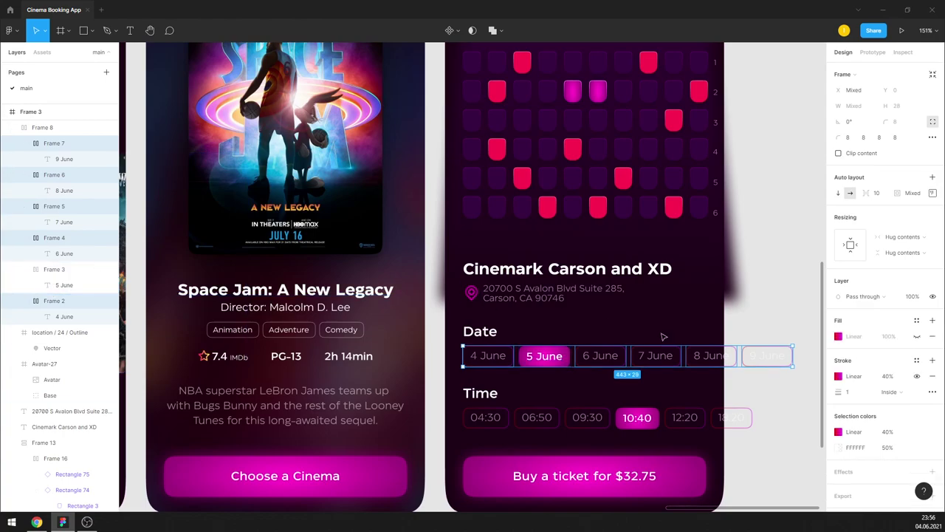
# Step: Give those date chips a gr 1 outline at 50% layer opacity, white at 100%
pyautogui.click(917, 360)
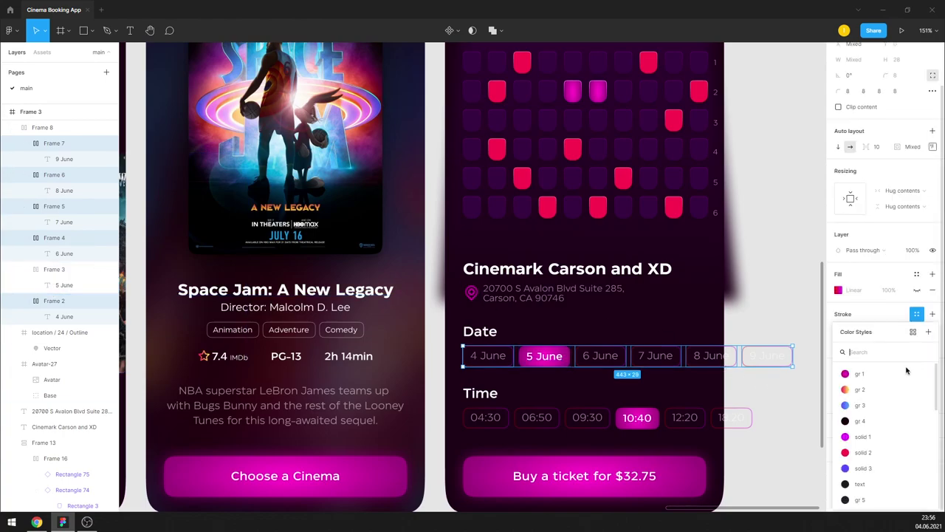
pyautogui.click(907, 372)
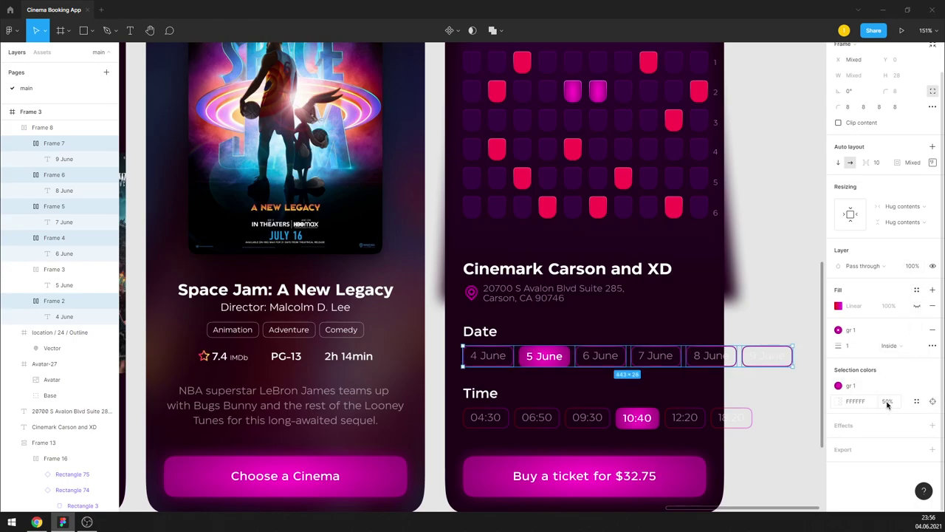
pyautogui.click(912, 266)
pyautogui.write('50')
pyautogui.press('Return')
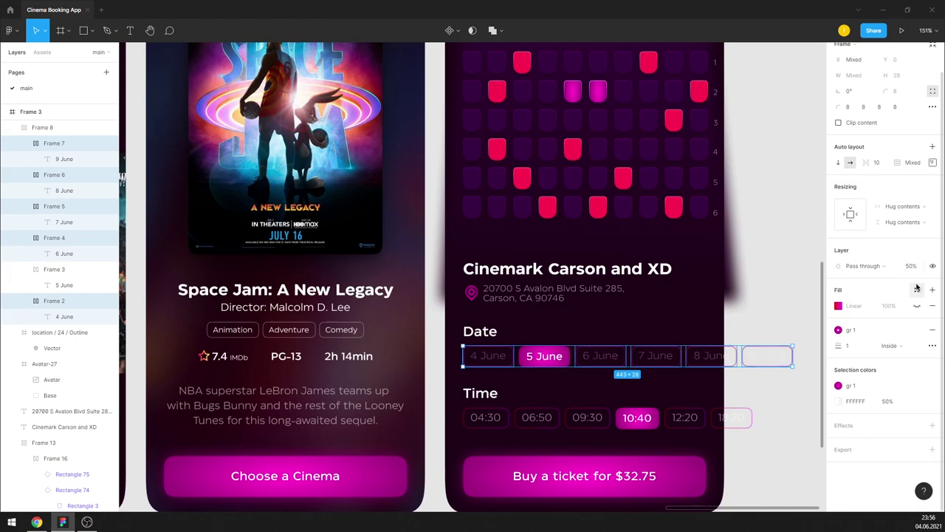
pyautogui.click(889, 401)
pyautogui.write('100')
pyautogui.press('Return')
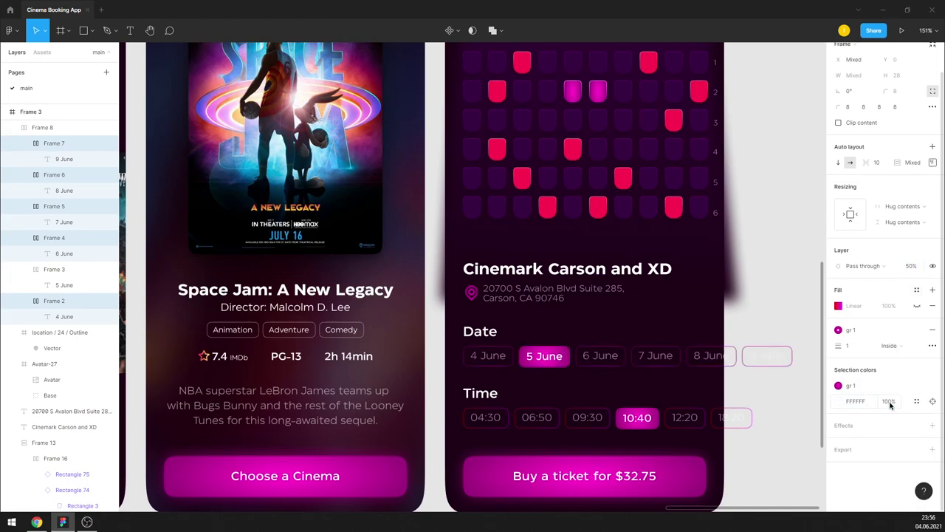
pyautogui.click(781, 286)
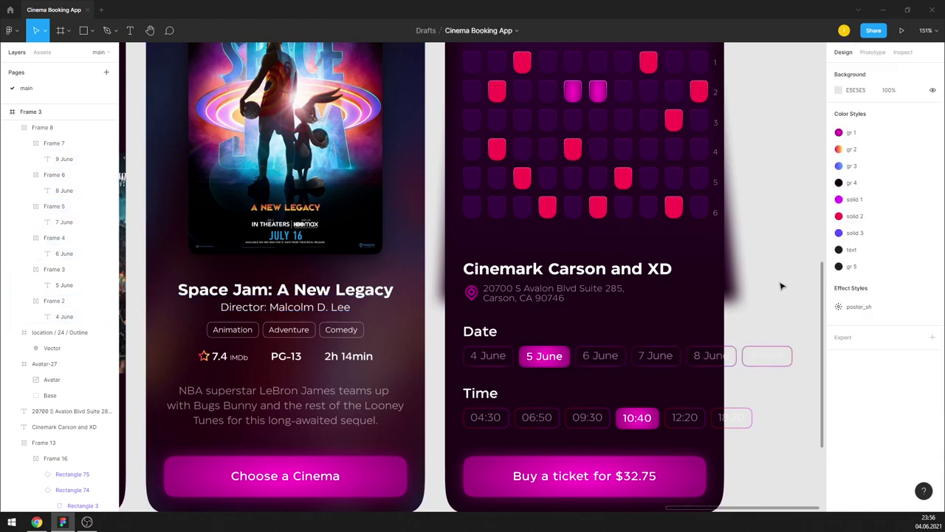
# Step: Outline all time chips except 10:40 with gr 1 at 50% opacity, white at 100%
pyautogui.click(490, 425)
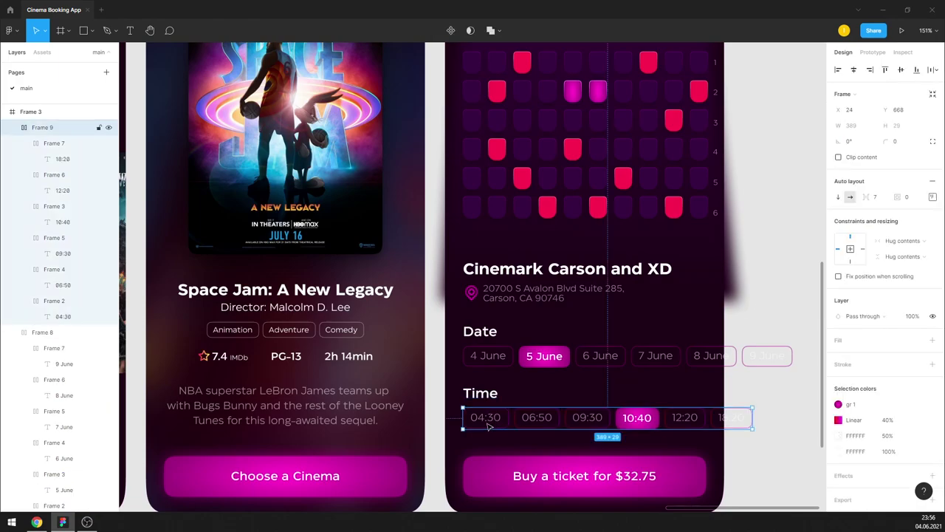
pyautogui.click(53, 301)
pyautogui.keyDown('shift'); pyautogui.click(53, 143); pyautogui.keyUp('shift')
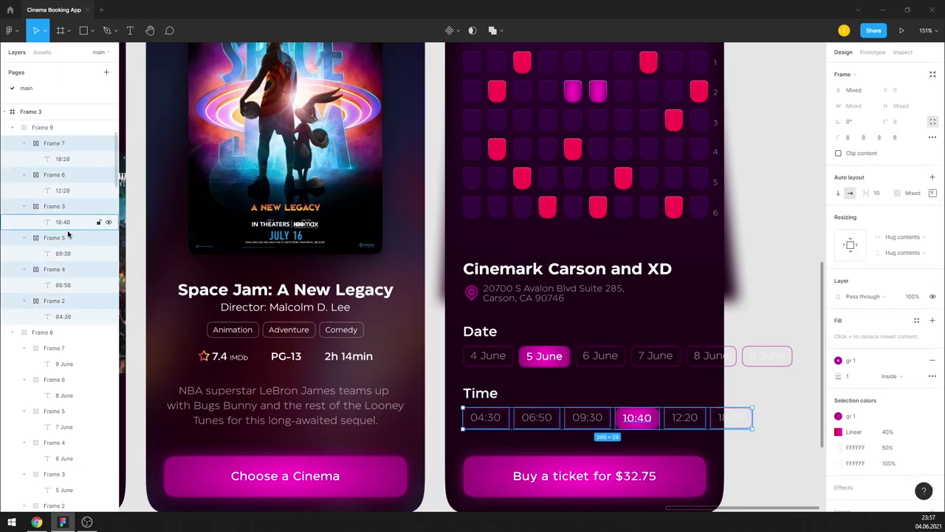
pyautogui.moveTo(59, 207)
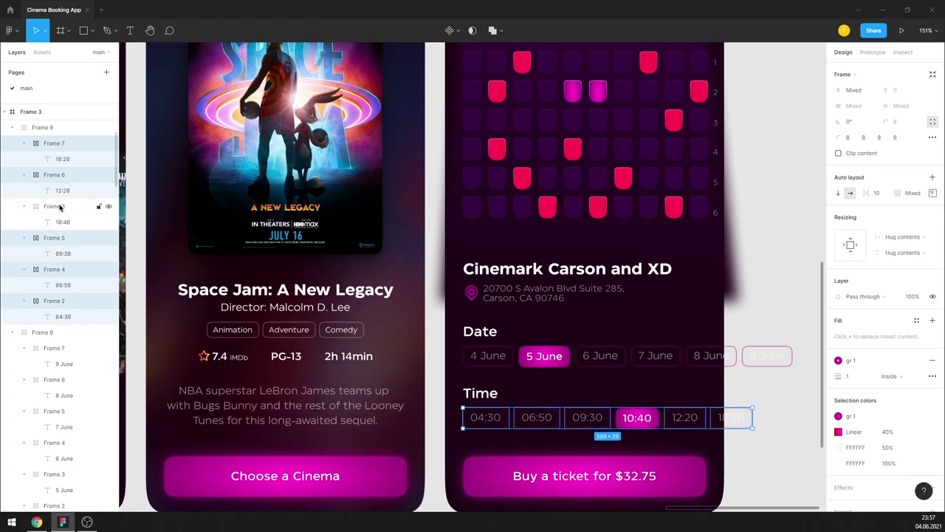
pyautogui.click(932, 320)
pyautogui.click(917, 360)
pyautogui.click(887, 378)
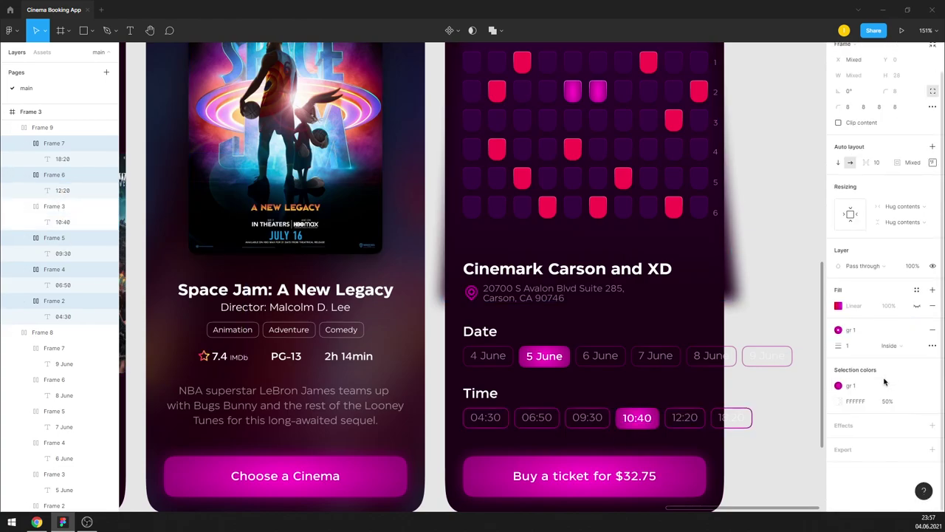
pyautogui.click(883, 400)
pyautogui.write('50')
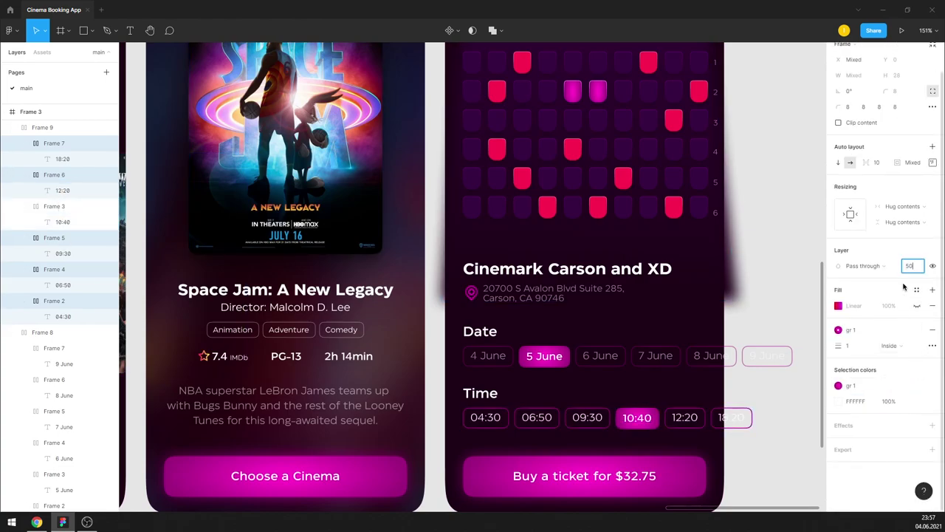
pyautogui.click(789, 282)
pyautogui.scroll(5, 752, 246)
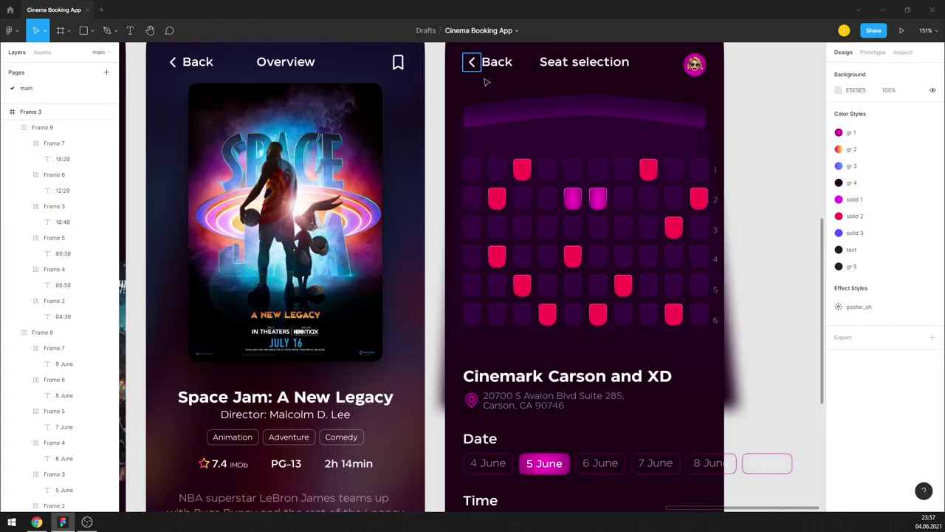
pyautogui.click(455, 52)
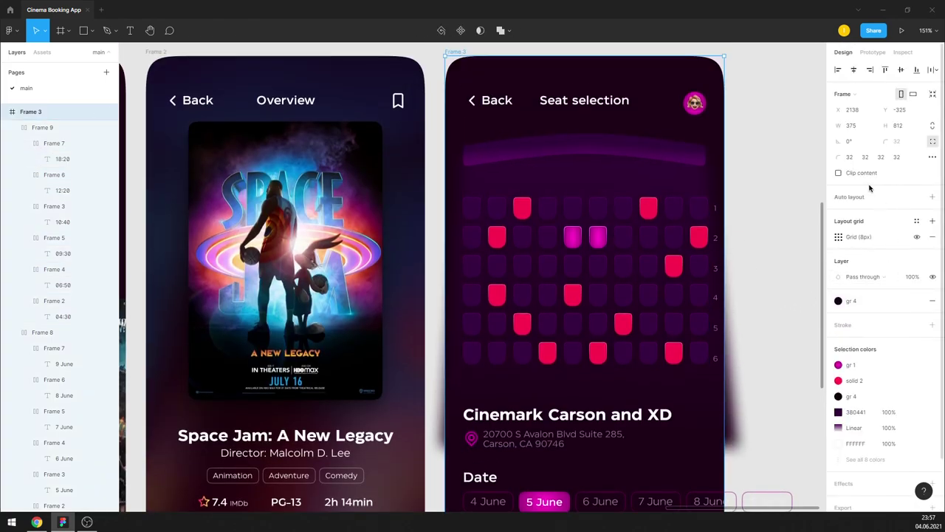
# Step: Raise the poster 5 image fill behind the Overview screen from 30% to 70% opacity
pyautogui.click(789, 177)
pyautogui.scroll(-5, 763, 144)
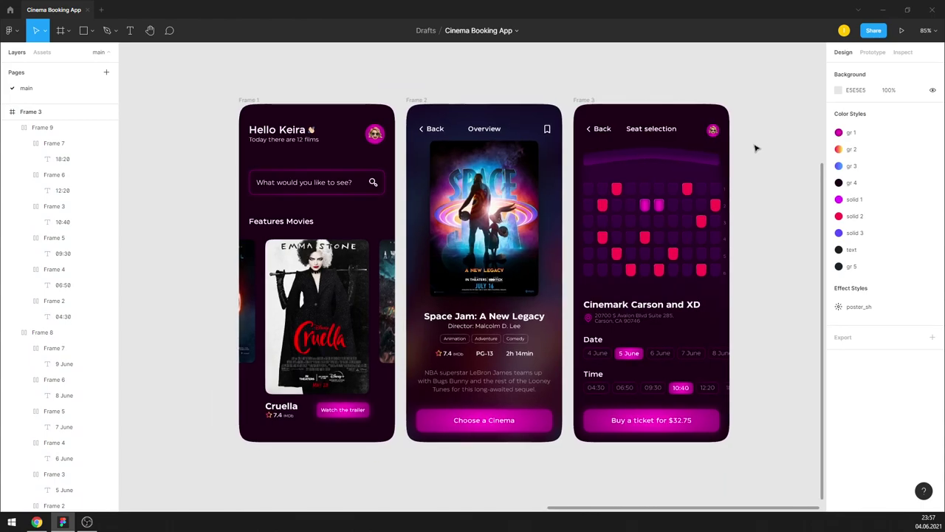
pyautogui.scroll(1, 756, 147)
pyautogui.click(418, 87)
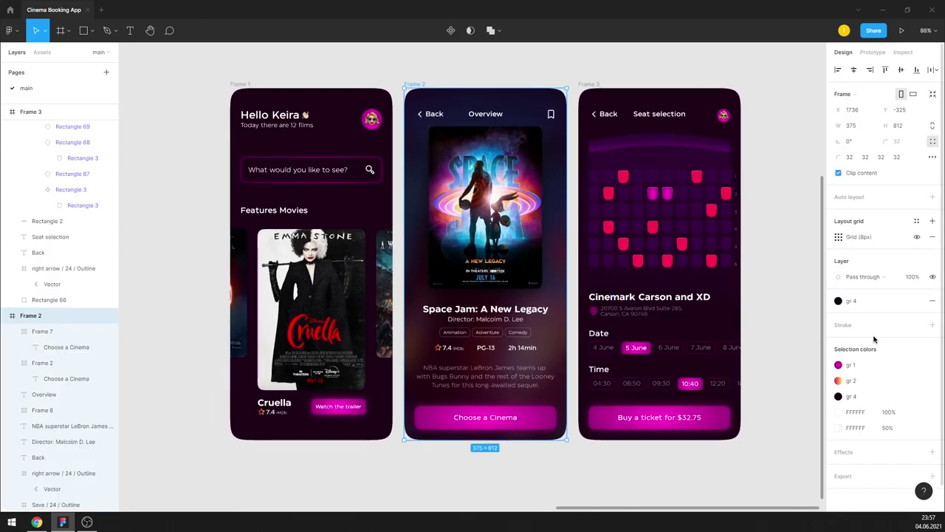
pyautogui.scroll(-3, 74, 421)
pyautogui.scroll(-2, 63, 428)
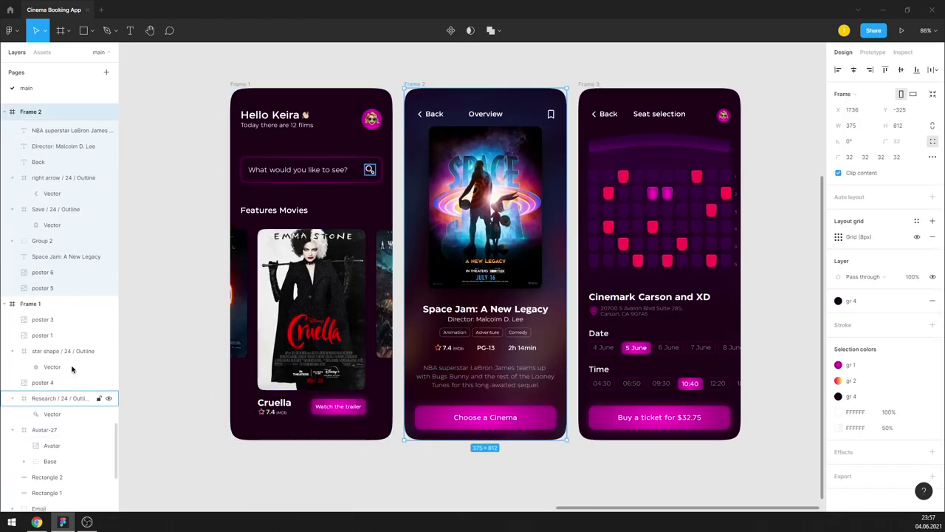
pyautogui.click(45, 287)
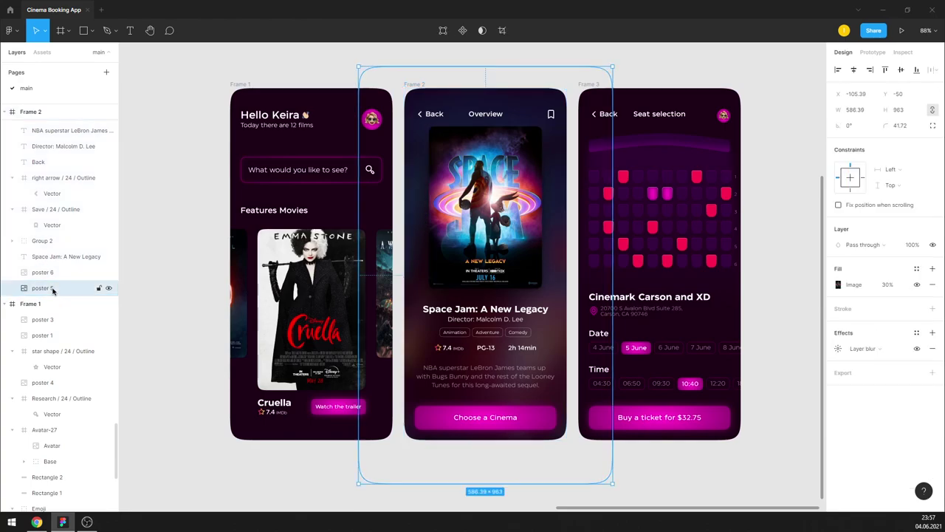
pyautogui.click(889, 284)
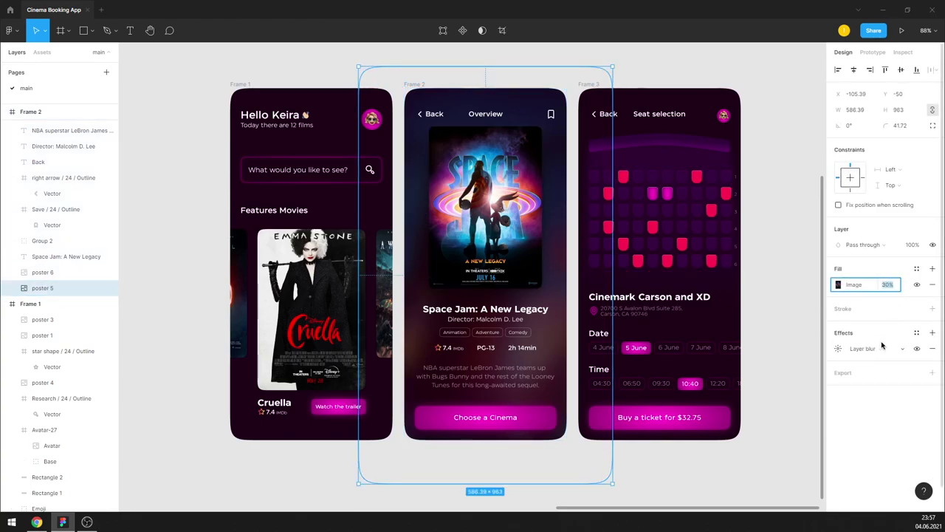
pyautogui.write('70')
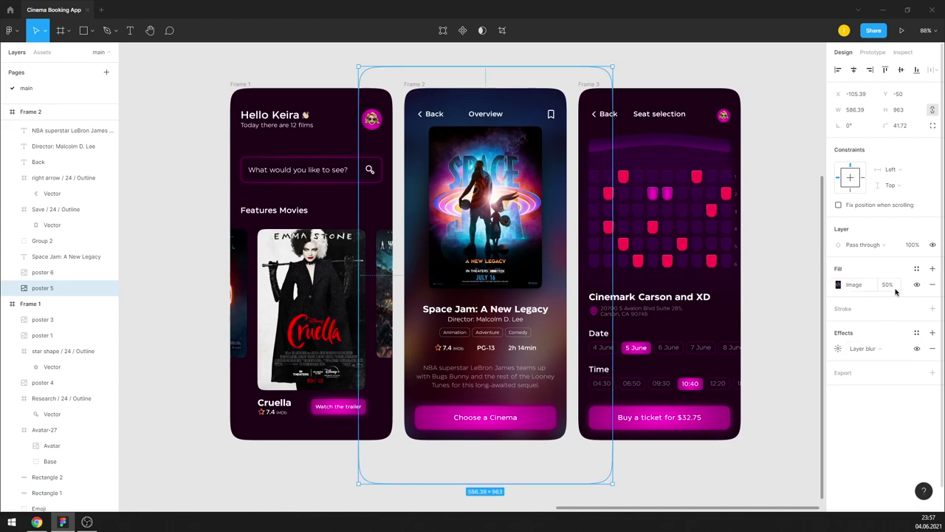
pyautogui.press('Return')
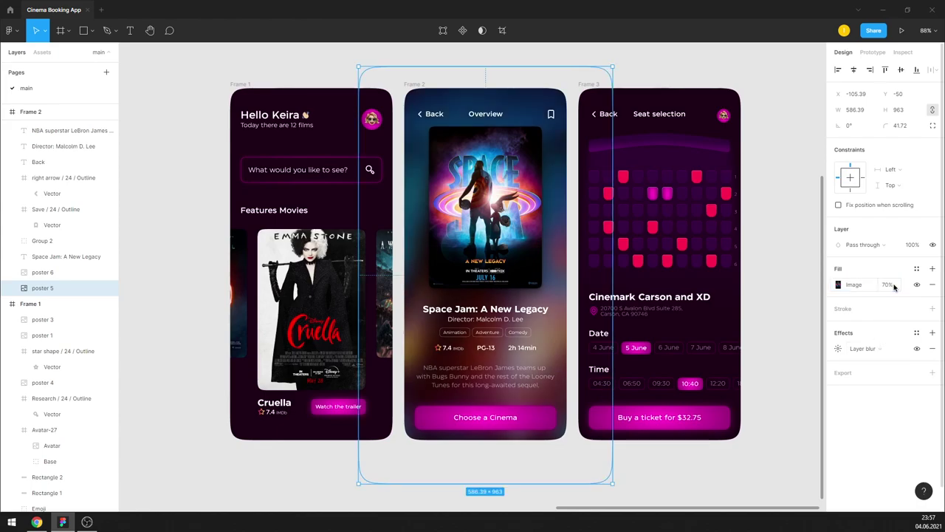
pyautogui.press('Escape')
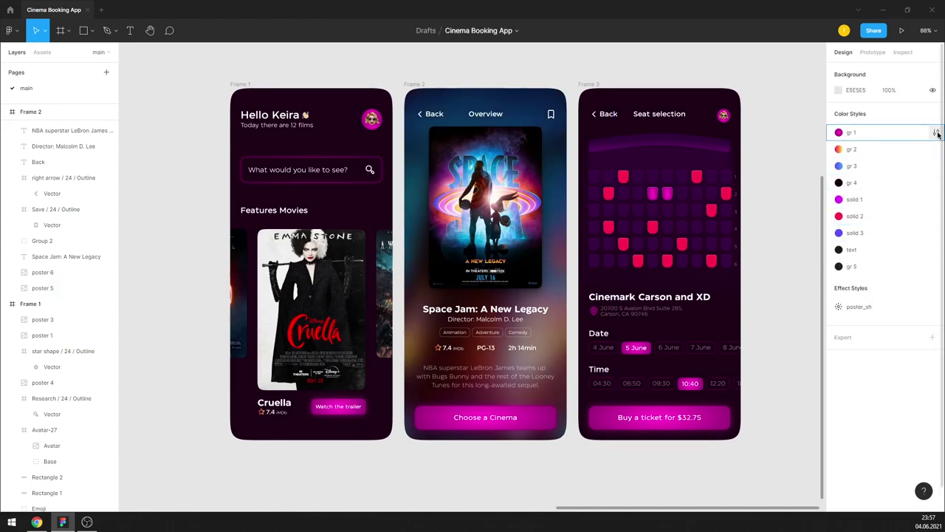
# Step: Change the gr 1 gradient's darker end colour to BD259C, then to C72FA6
pyautogui.click(936, 132)
pyautogui.click(720, 275)
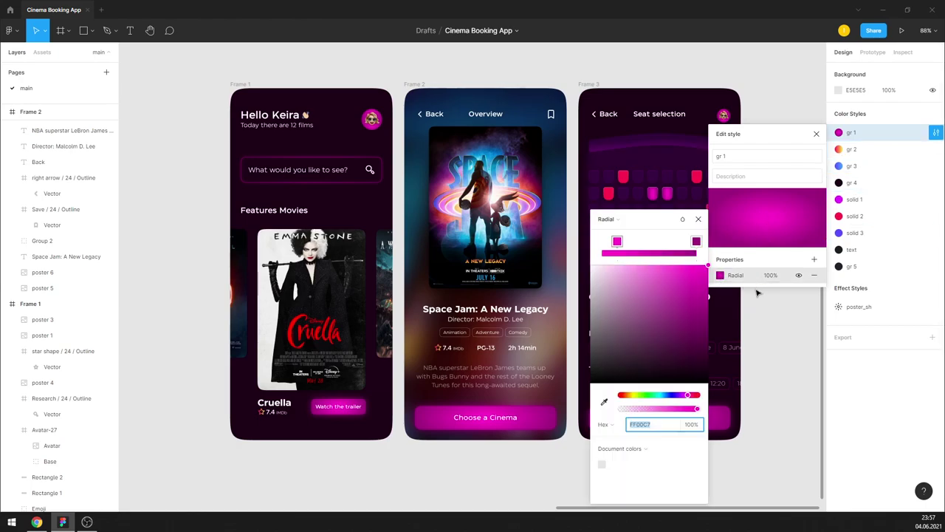
pyautogui.moveTo(651, 215); pyautogui.dragTo(796, 184)
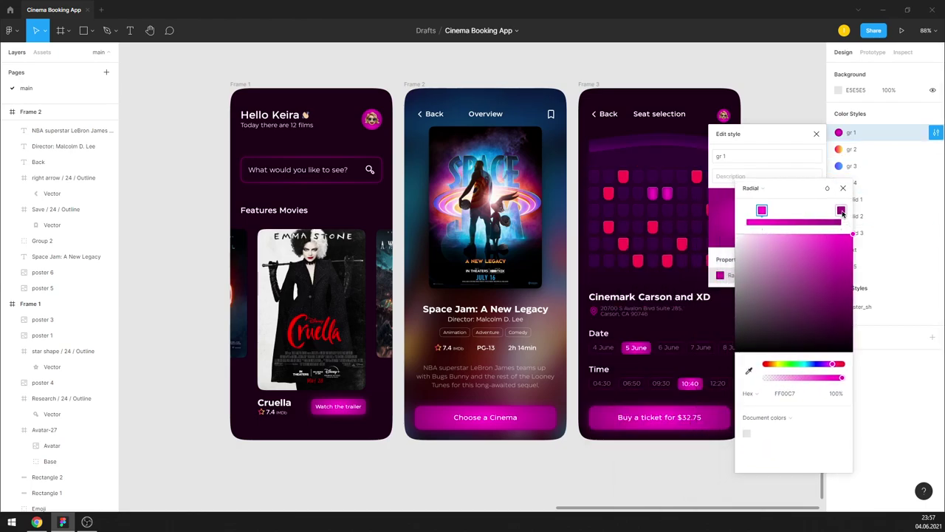
pyautogui.click(841, 211)
pyautogui.click(787, 394)
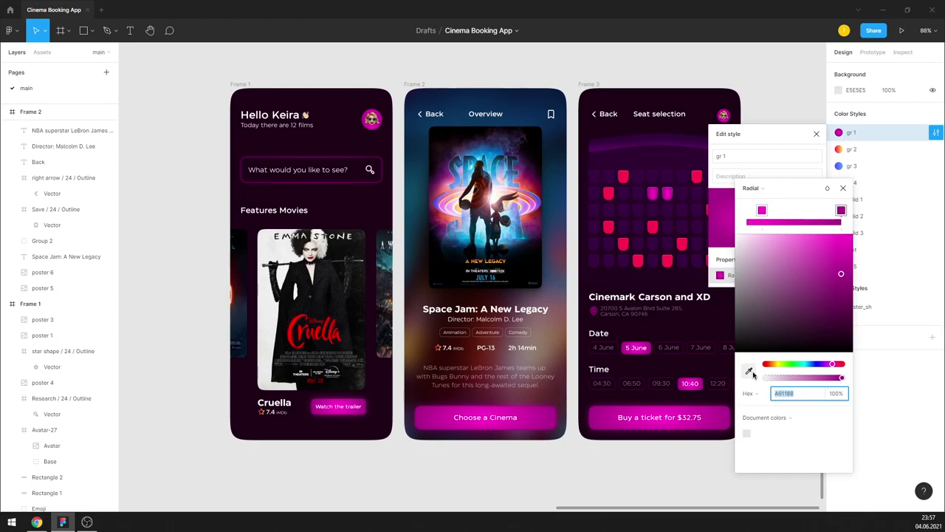
pyautogui.write('BD259C')
pyautogui.press('Return')
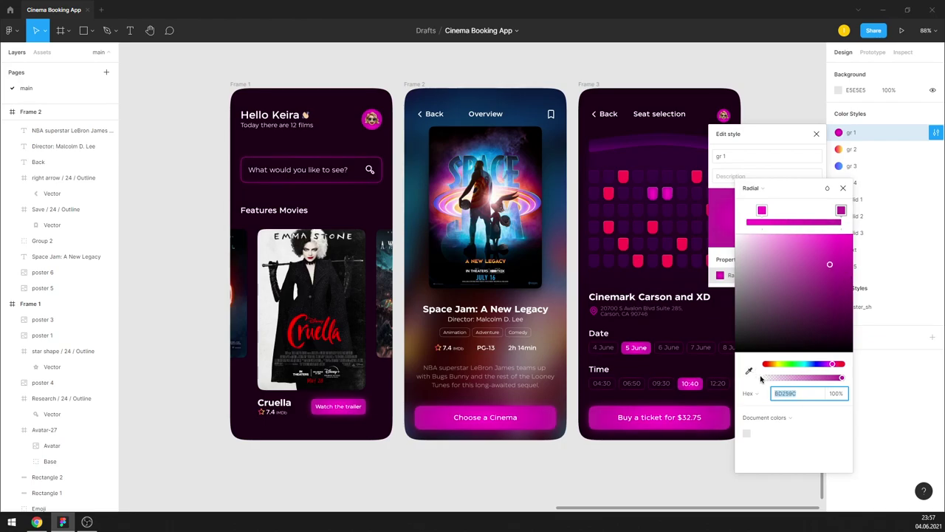
pyautogui.write('C72FA6')
pyautogui.press('Return')
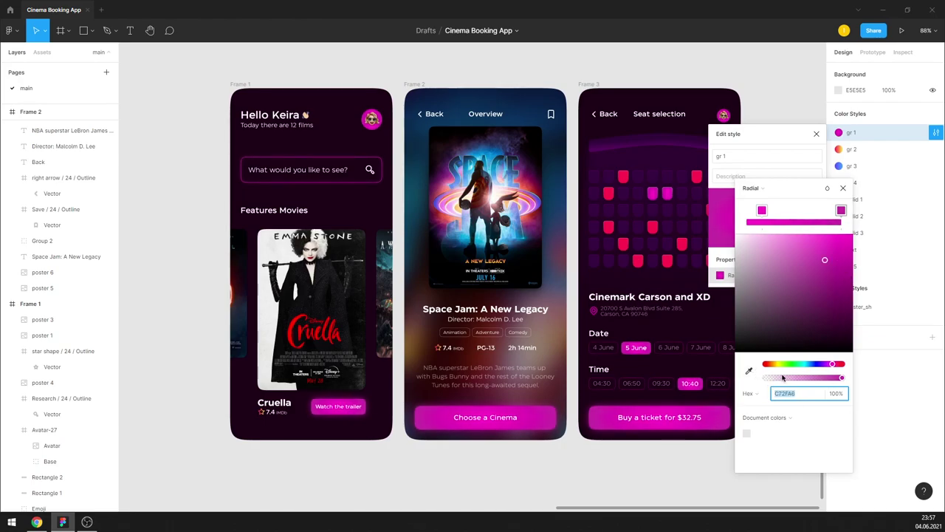
pyautogui.click(843, 188)
pyautogui.click(816, 134)
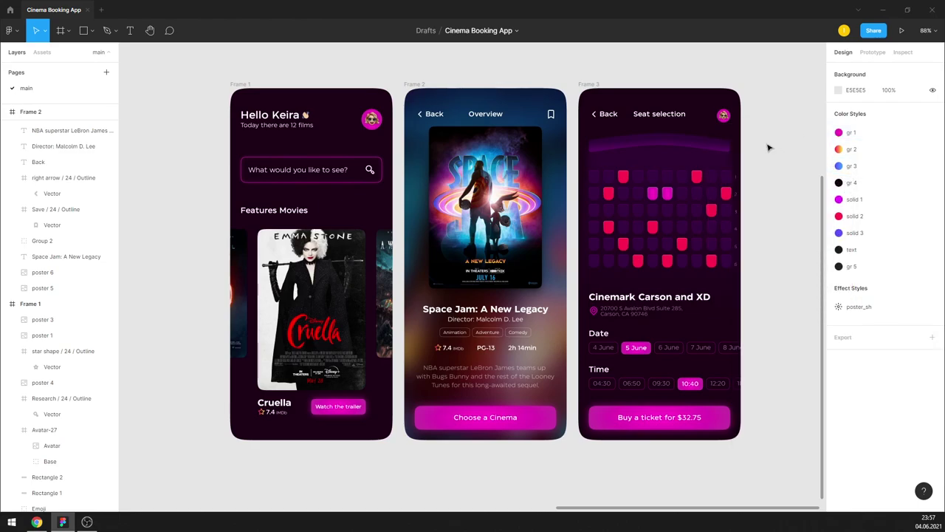
# Step: Change the gr 4 colour style from 1D0016 to dark purple 2F0024
pyautogui.moveTo(783, 183); pyautogui.dragTo(742, 185)
pyautogui.scroll(2, 717, 177)
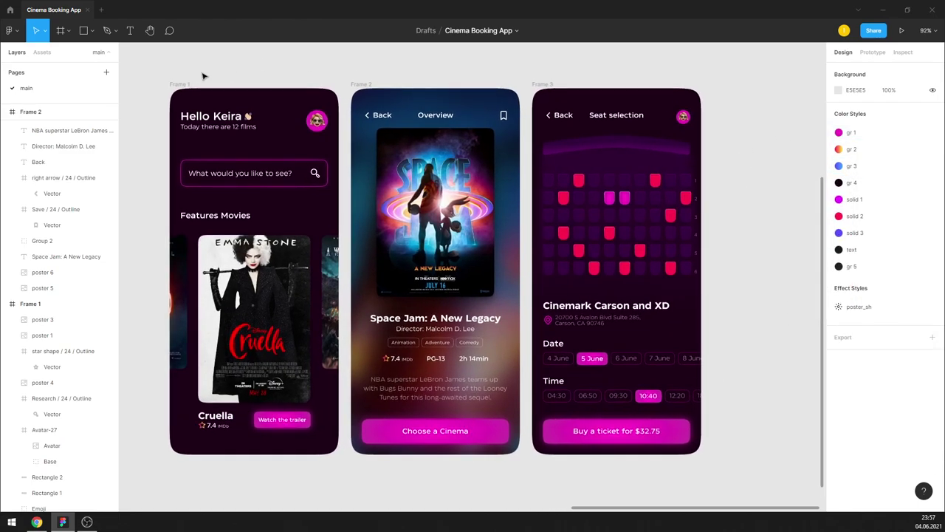
pyautogui.click(179, 83)
pyautogui.press('Escape')
pyautogui.click(935, 182)
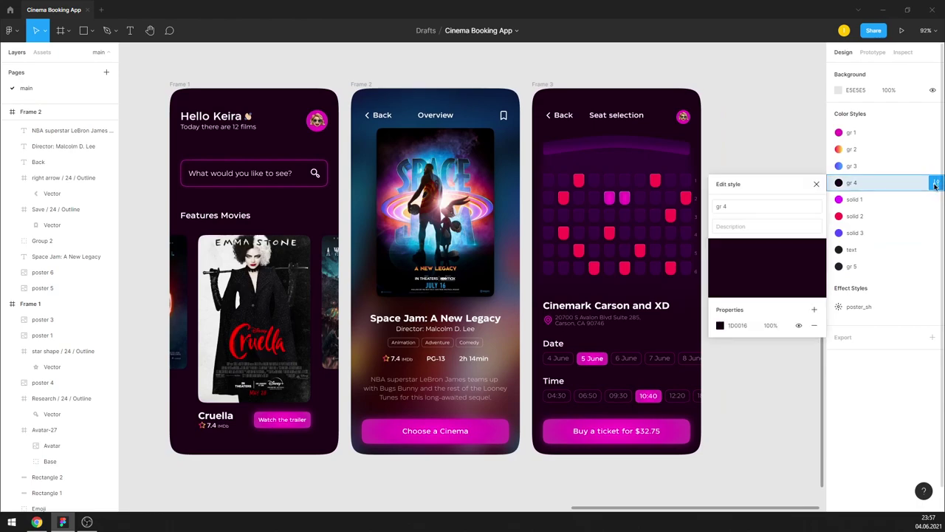
pyautogui.click(720, 325)
pyautogui.click(707, 363)
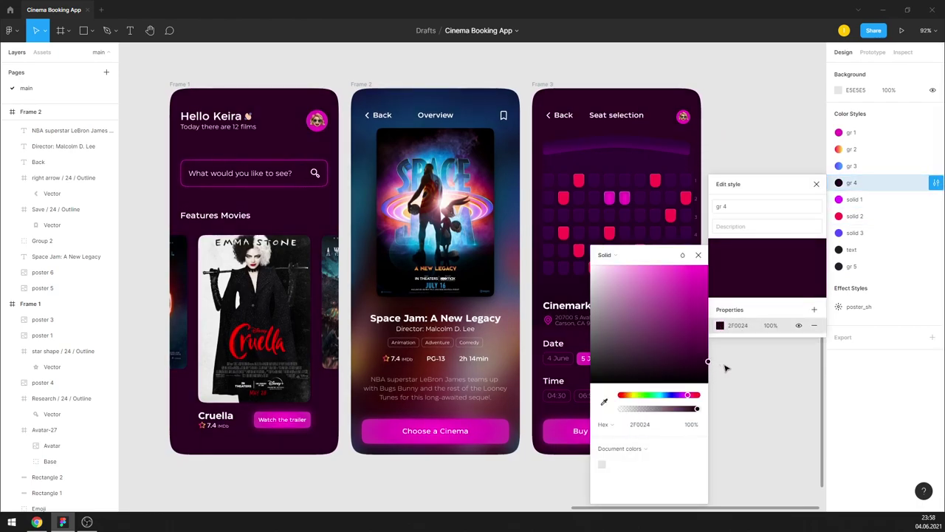
pyautogui.click(698, 255)
pyautogui.click(816, 184)
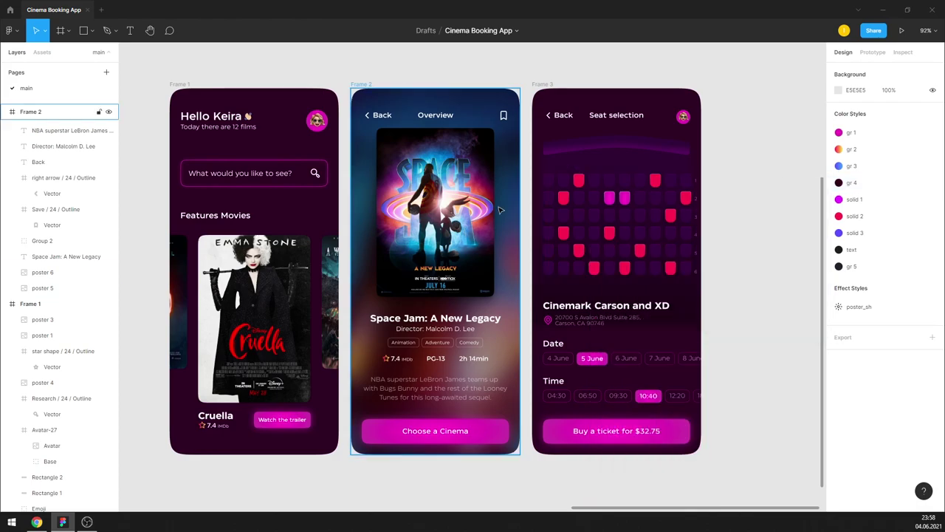
pyautogui.click(476, 212)
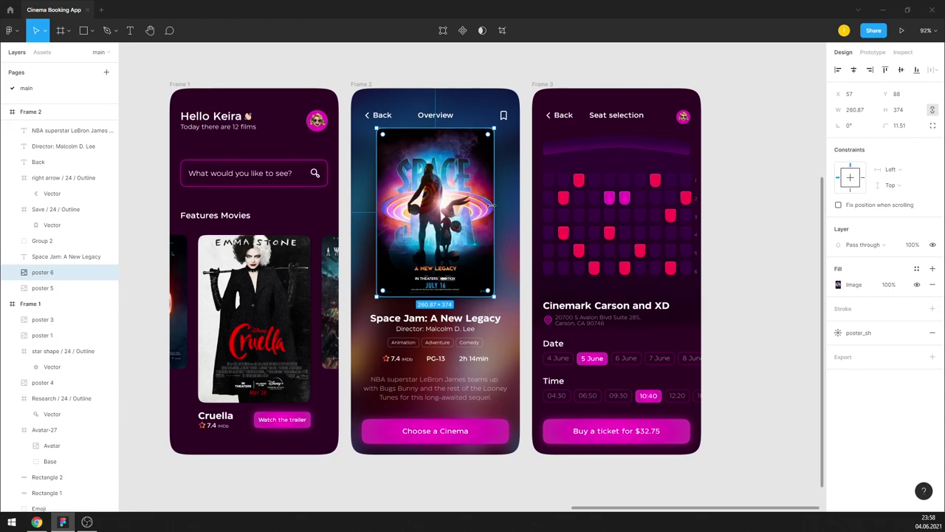
pyautogui.moveTo(492, 207); pyautogui.dragTo(505, 204)
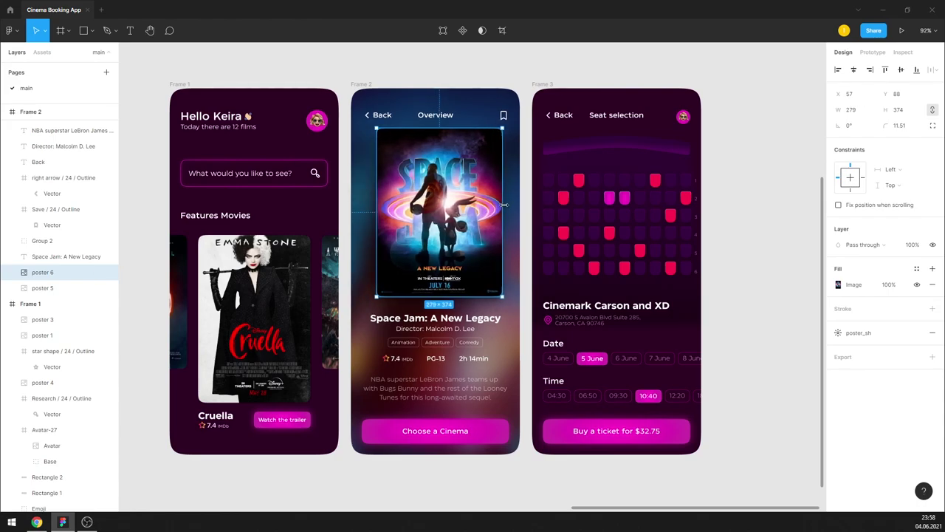
pyautogui.hotkey('ctrl', 'z')
pyautogui.doubleClick(484, 203)
pyautogui.moveTo(494, 211); pyautogui.dragTo(501, 207)
pyautogui.press('Return')
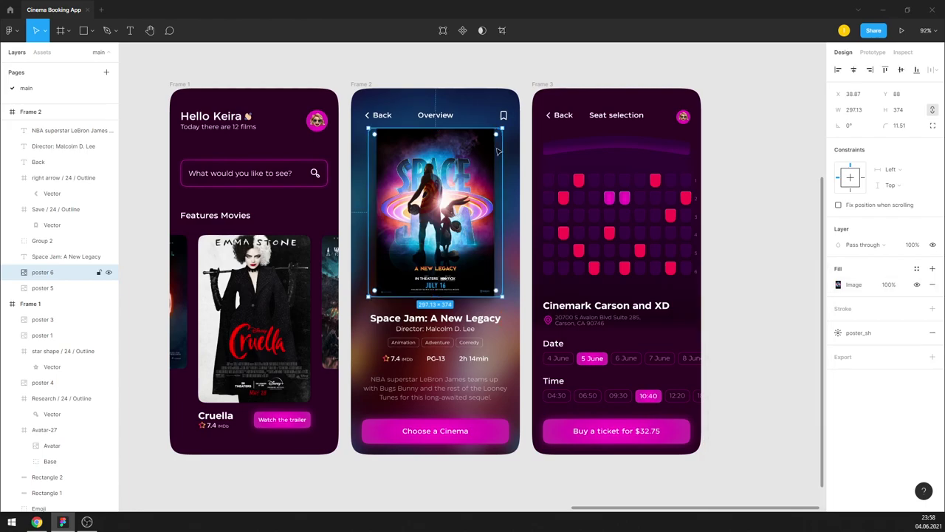
pyautogui.press('Return')
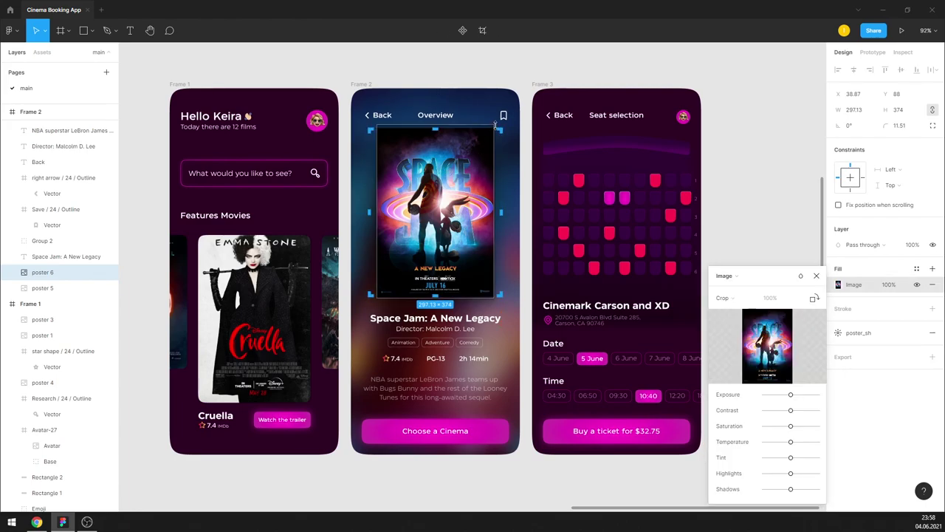
pyautogui.moveTo(496, 123)
pyautogui.mouseDown()
pyautogui.moveTo(505, 113)
pyautogui.moveTo(504, 134)
pyautogui.mouseUp()
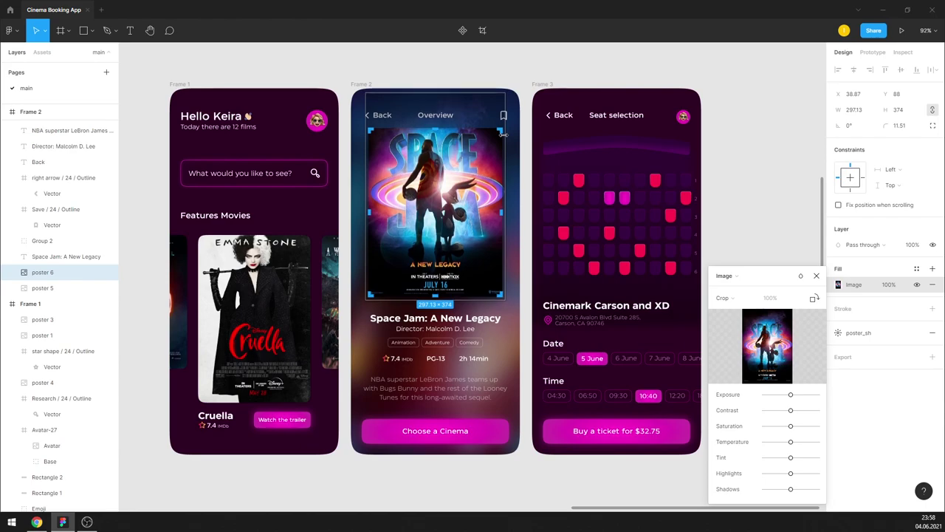
pyautogui.click(805, 264)
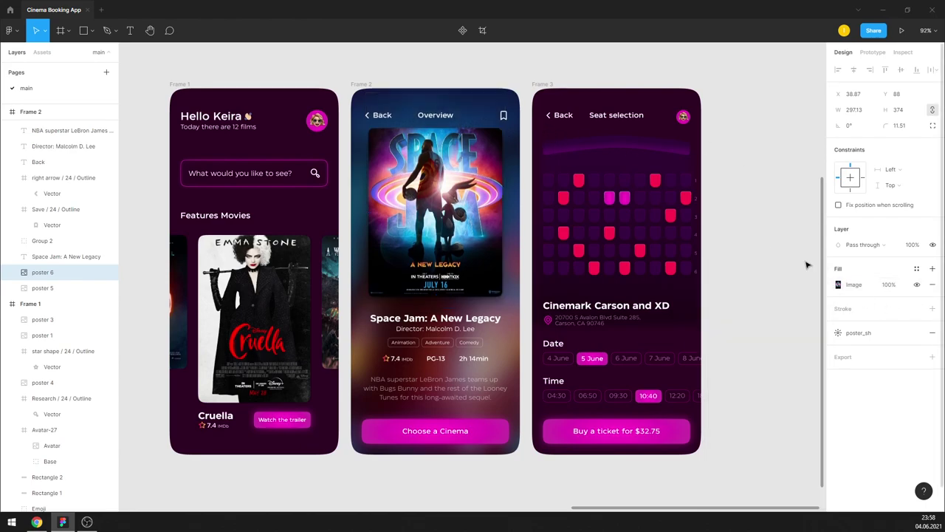
pyautogui.scroll(-1, 757, 209)
pyautogui.hotkey('ctrl', 'z')
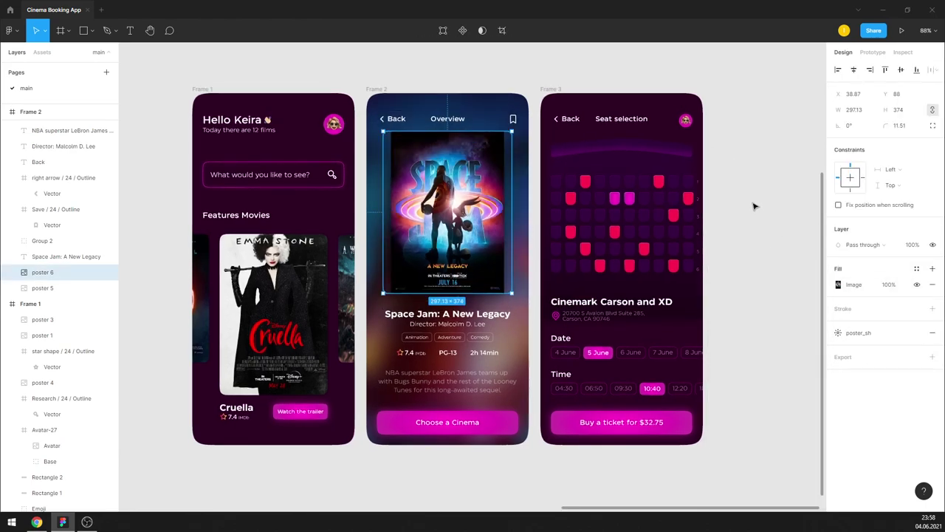
pyautogui.hotkey('ctrl', 'shift', 'z')
pyautogui.hotkey('ctrl', 'z')
pyautogui.press('Return')
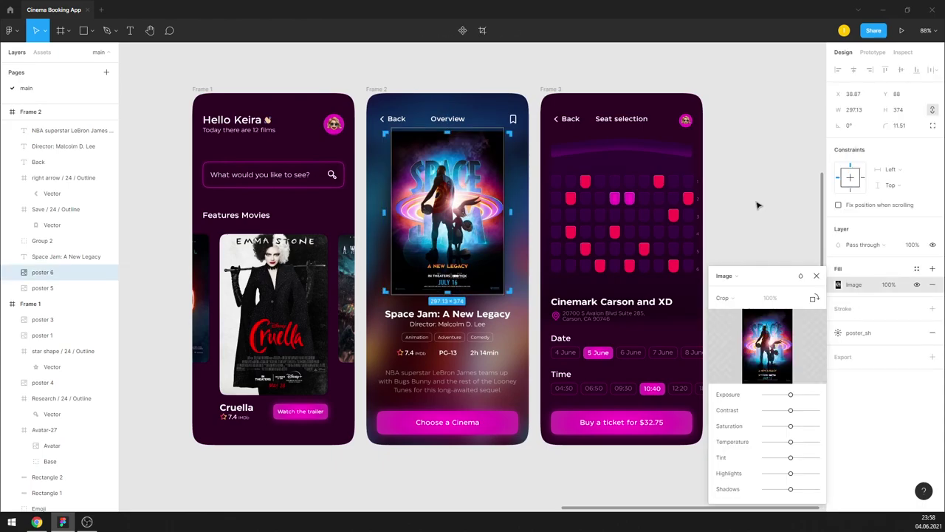
pyautogui.press('Escape')
pyautogui.press('Escape')
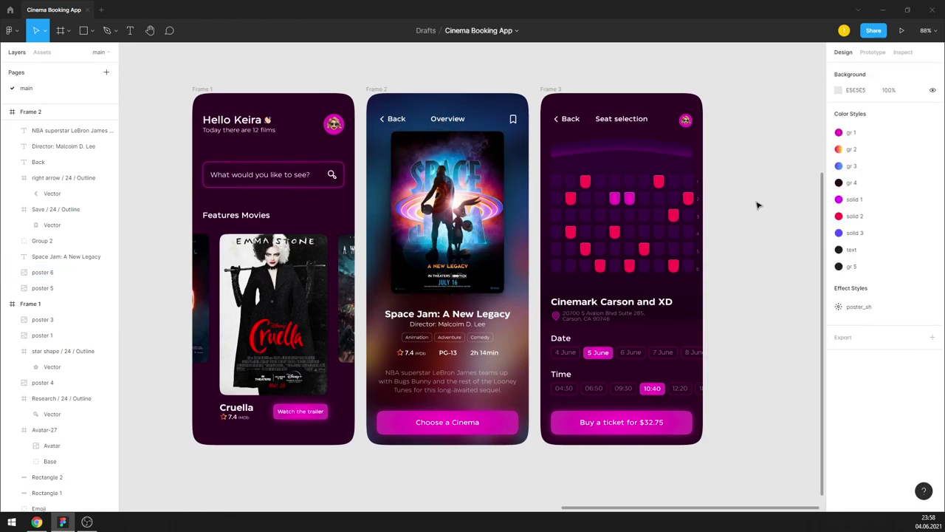
pyautogui.click(44, 272)
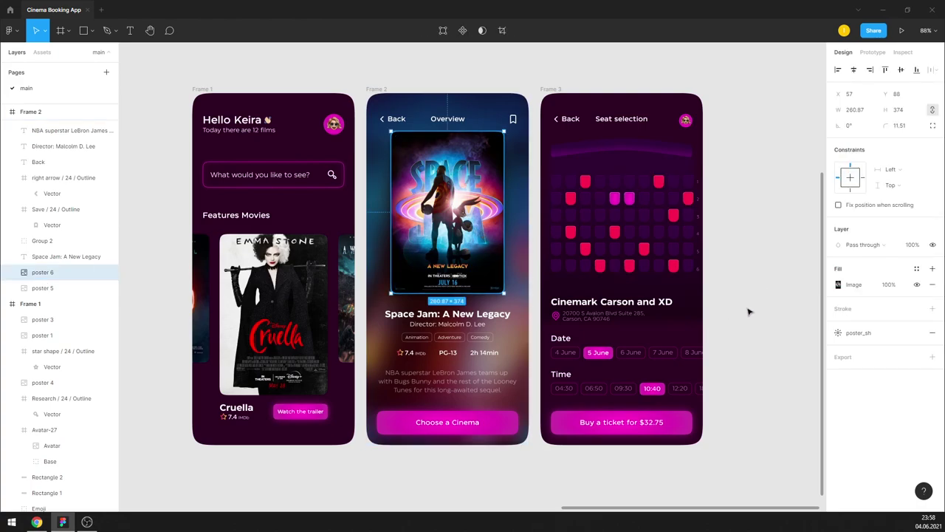
# Step: Duplicate the Space Jam poster, fill the copy with gr 1 and swap its poster_sh shadow for a layer blur
pyautogui.moveTo(59, 271)
pyautogui.hotkey('ctrl', 'd')
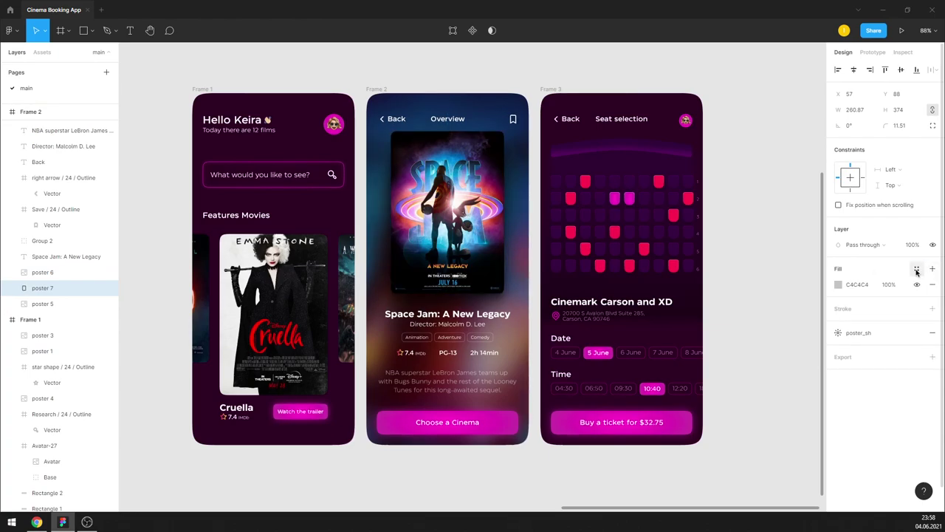
pyautogui.click(916, 268)
pyautogui.click(849, 320)
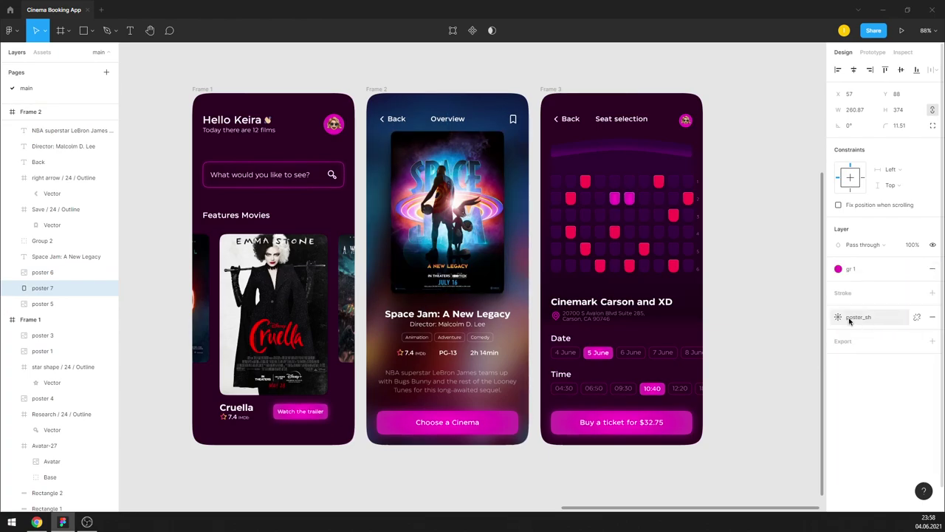
pyautogui.click(59, 288)
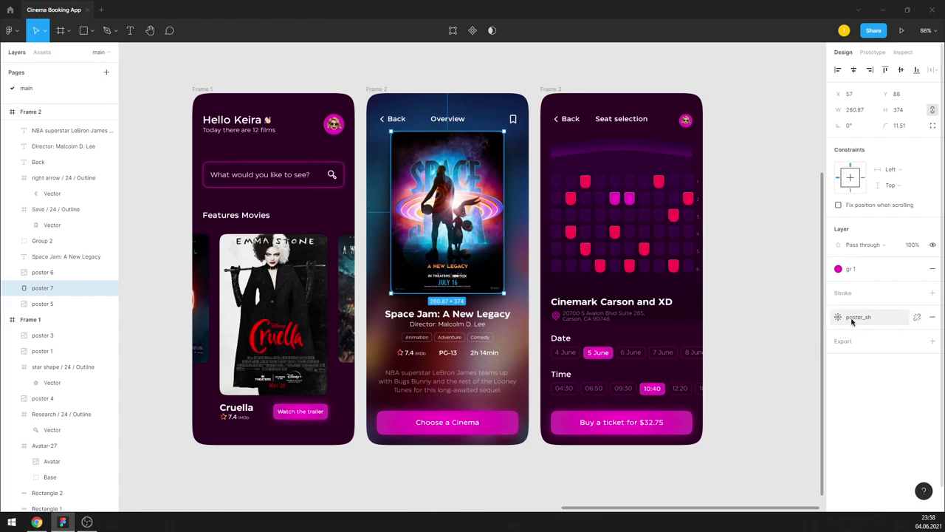
pyautogui.click(932, 316)
pyautogui.click(932, 316)
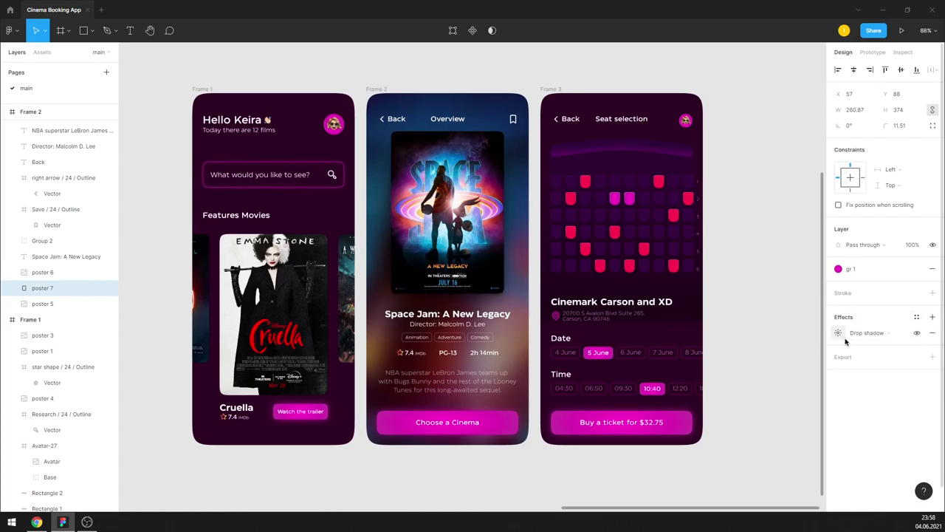
pyautogui.click(838, 333)
pyautogui.click(875, 333)
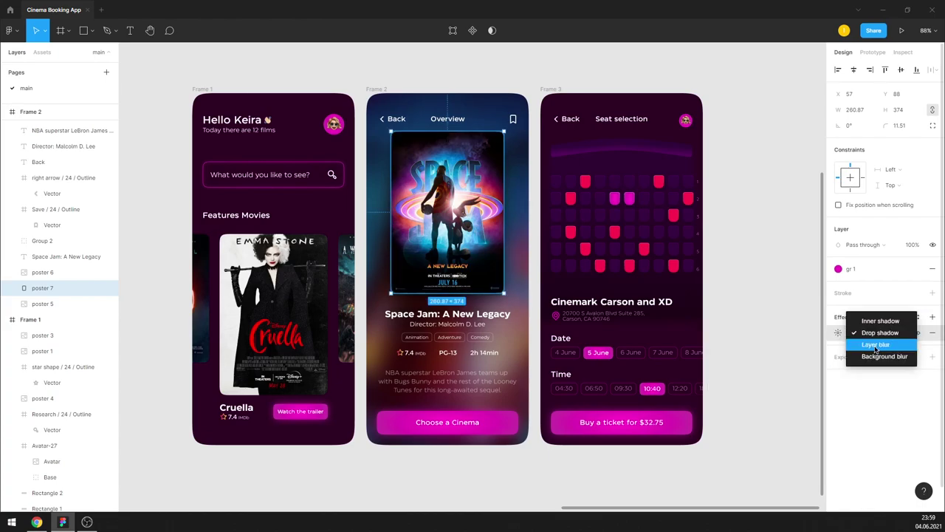
pyautogui.click(839, 333)
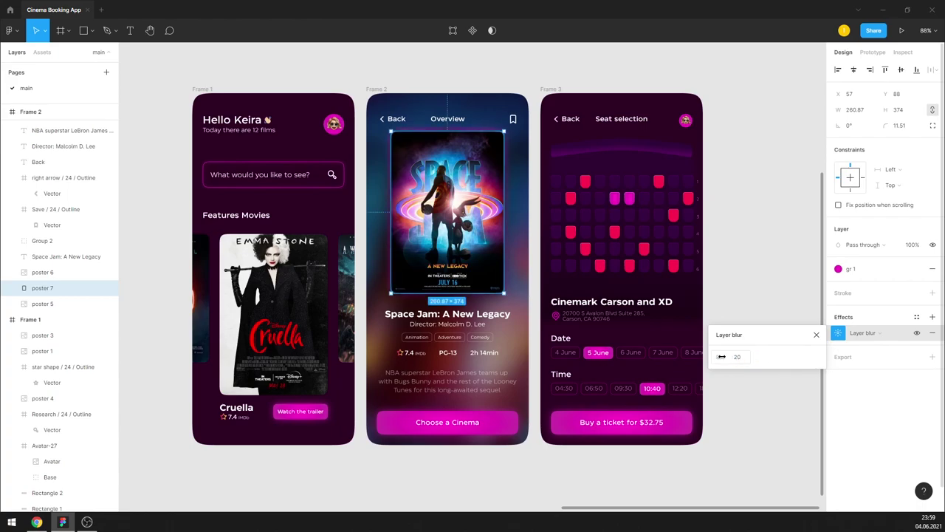
pyautogui.moveTo(721, 356); pyautogui.dragTo(797, 354)
# Step: Detach poster_sh on the original poster and delete all its drop shadows
pyautogui.click(96, 272)
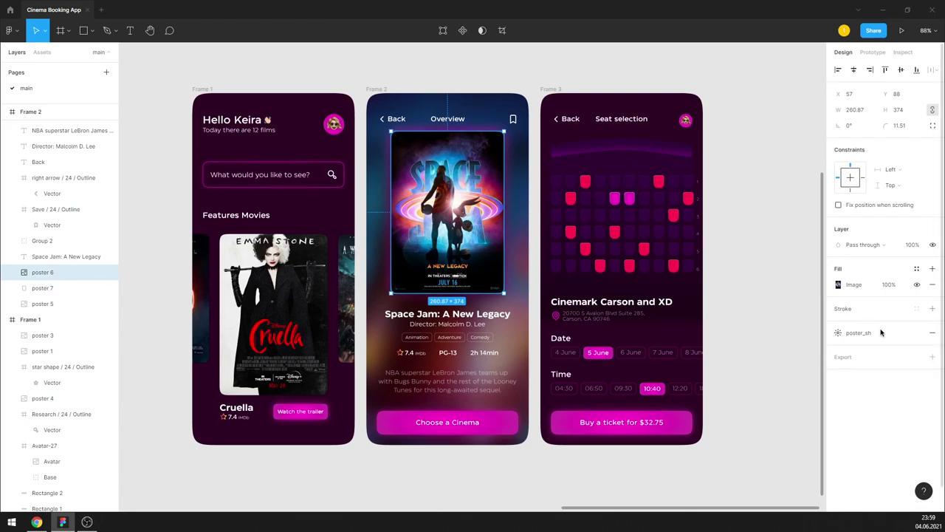
pyautogui.click(917, 333)
pyautogui.click(932, 348)
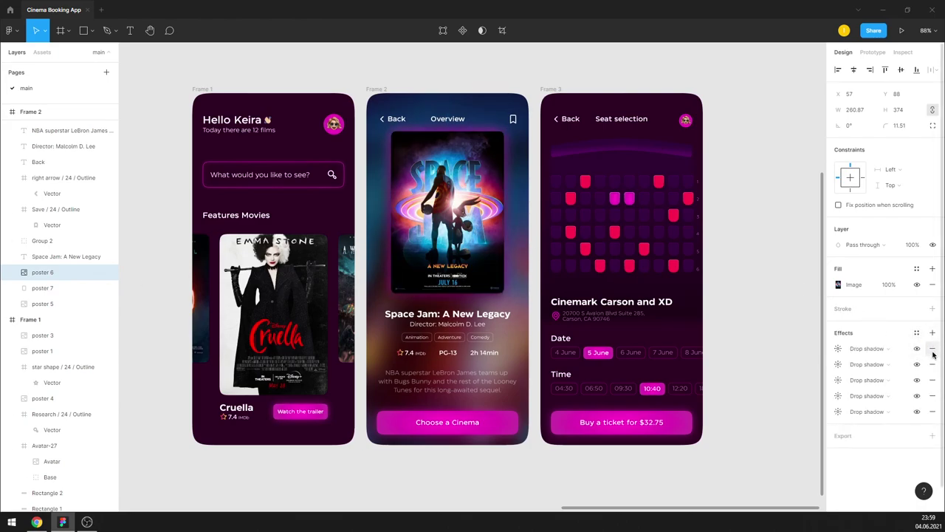
pyautogui.click(932, 348)
pyautogui.click(932, 349)
pyautogui.click(932, 349)
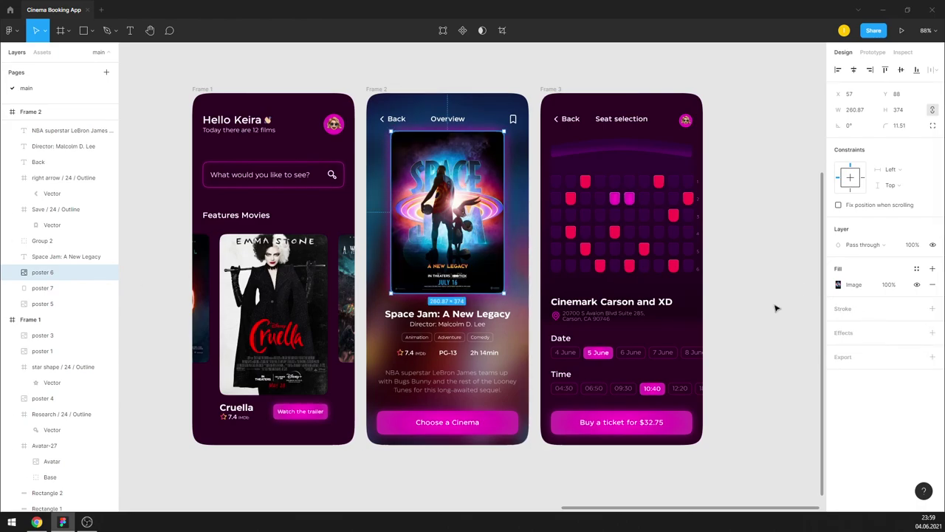
pyautogui.click(774, 307)
# Step: Set the glow copy's layer blur to 50
pyautogui.click(42, 288)
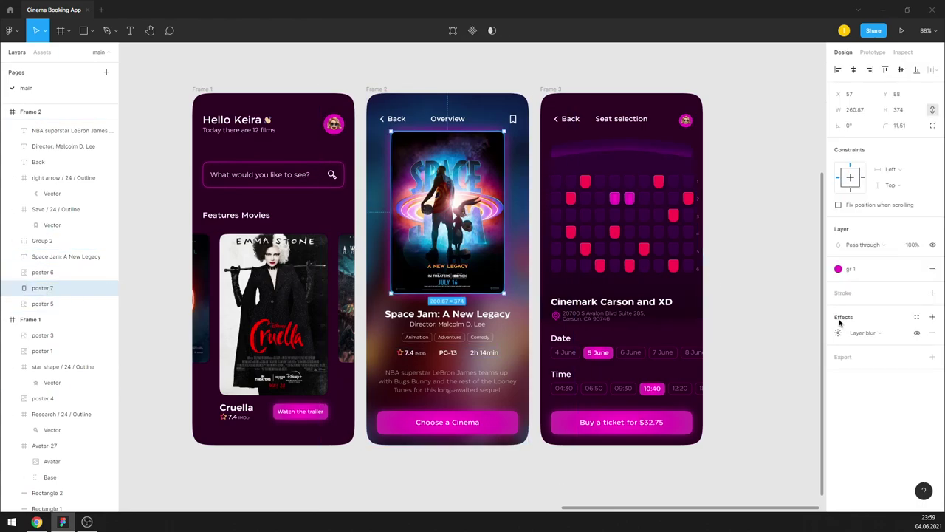
pyautogui.scroll(3, 448, 186)
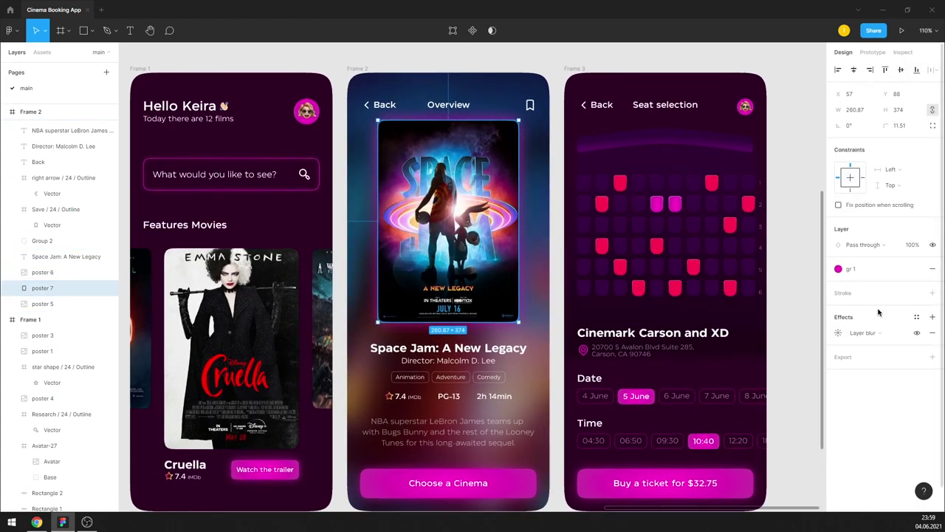
pyautogui.click(838, 333)
pyautogui.write('50')
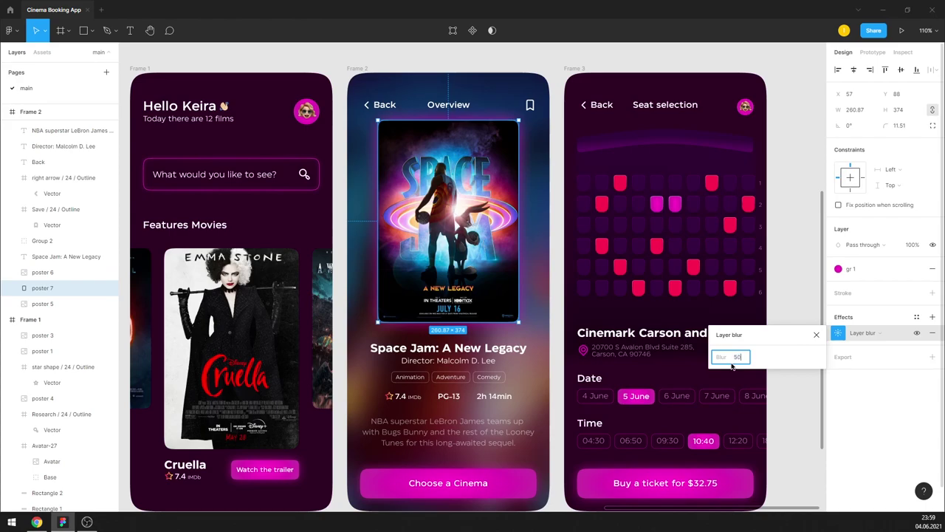
pyautogui.press('Return')
pyautogui.click(870, 348)
pyautogui.click(779, 293)
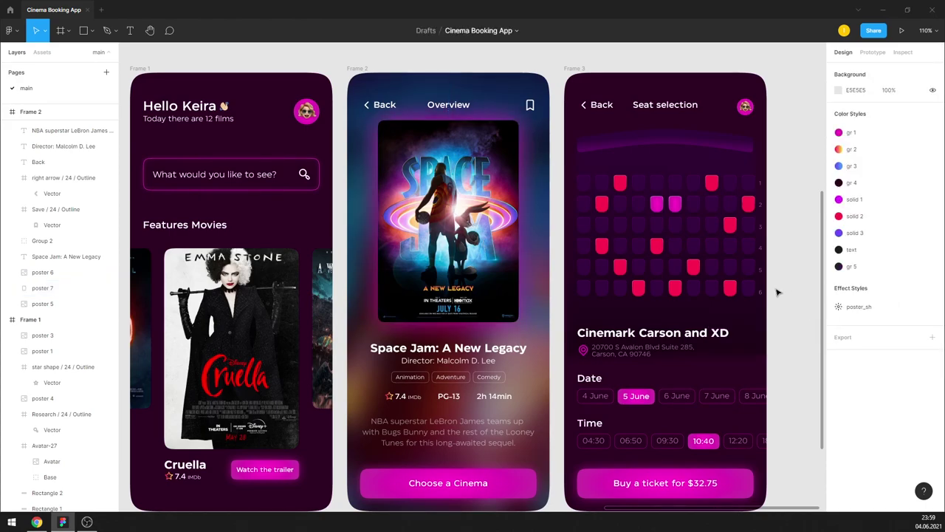
pyautogui.hotkey('shift', '1')
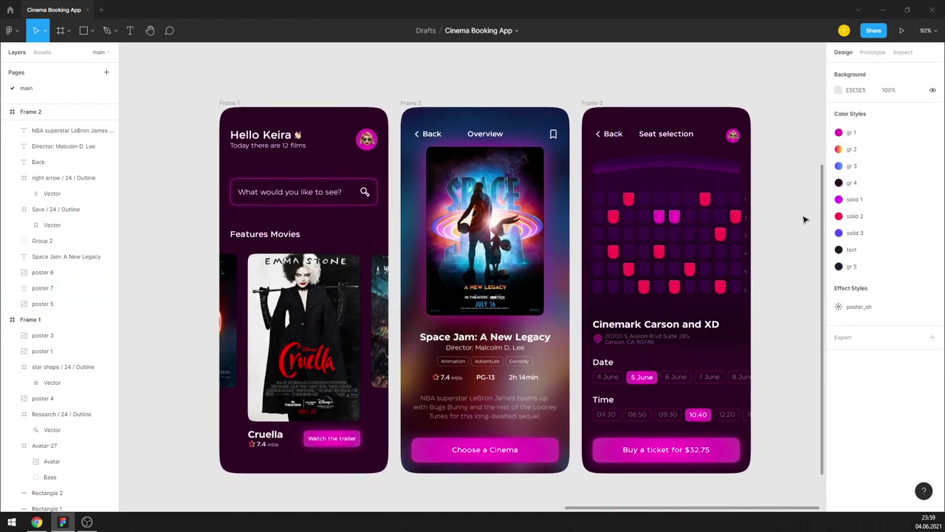
pyautogui.scroll(-1, 768, 219)
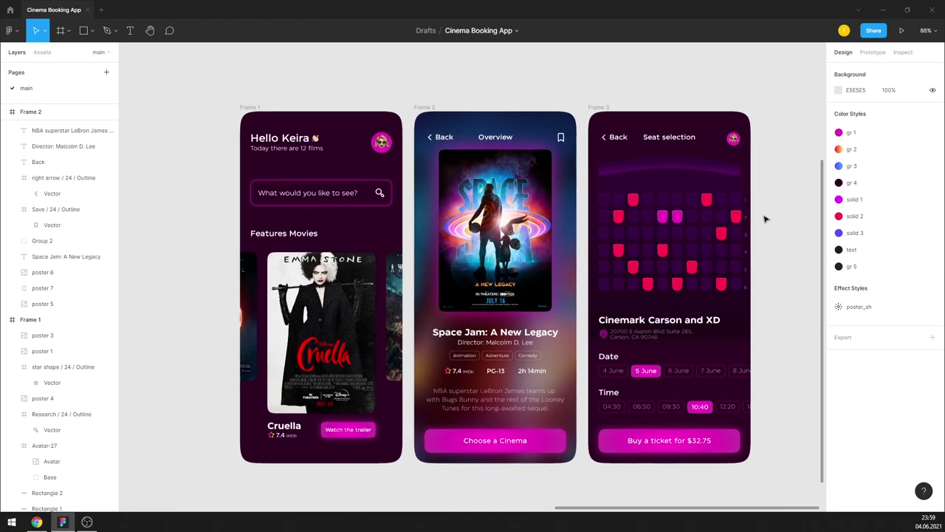
# Step: Change Rectangle 66's gradient end stop from 1D0016 to the lighter purple 340041
pyautogui.click(718, 184)
pyautogui.click(838, 285)
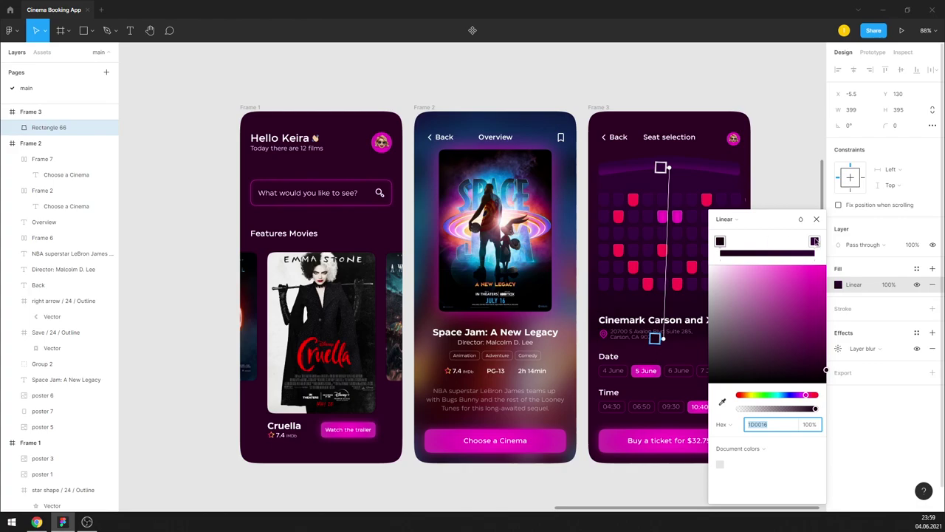
pyautogui.click(828, 344)
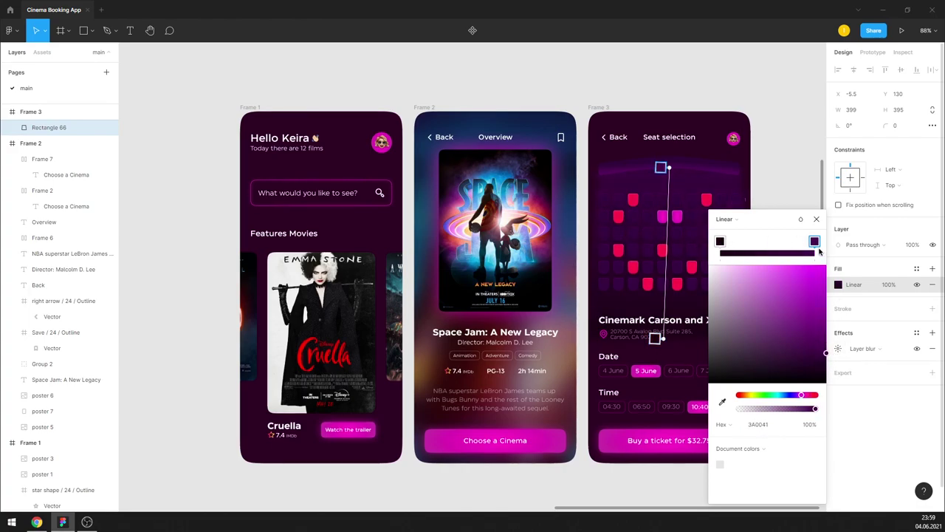
pyautogui.click(793, 212)
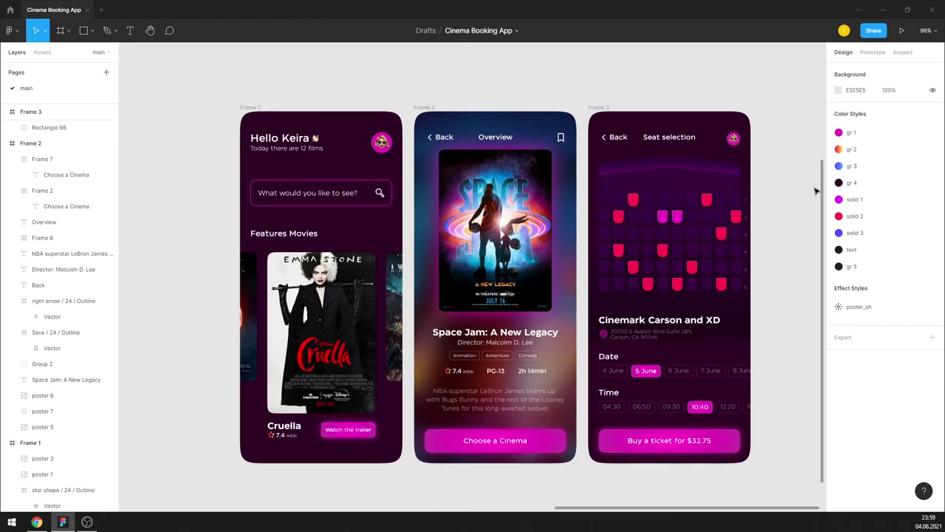
# Step: Widen the blurred glow rectangle behind the seats to the right
pyautogui.keyDown('ctrl'); pyautogui.scroll(2, 810, 191); pyautogui.keyUp('ctrl')
pyautogui.click(702, 186)
pyautogui.moveTo(742, 193); pyautogui.dragTo(769, 195)
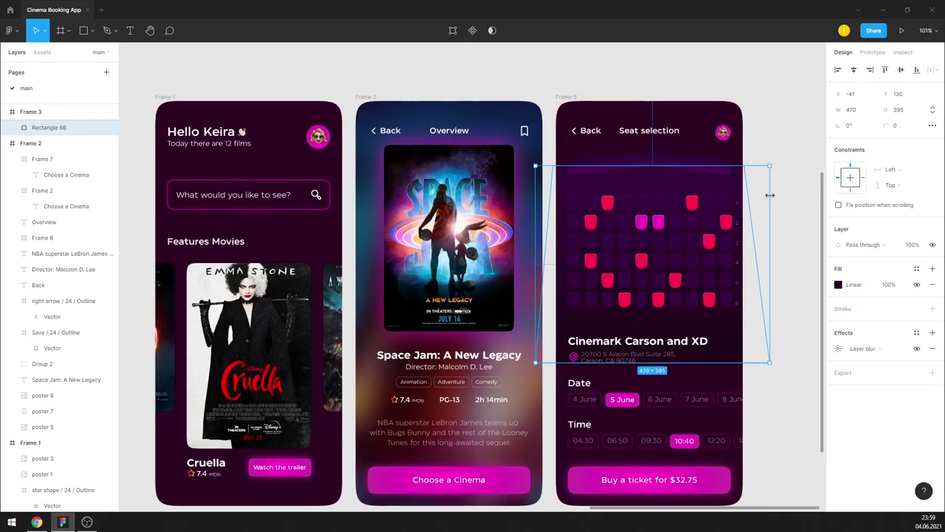
pyautogui.click(774, 130)
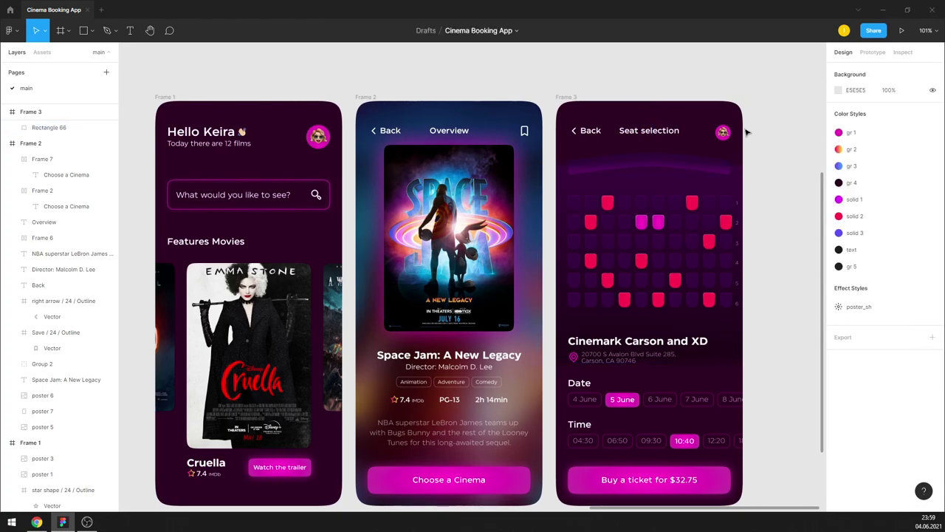
pyautogui.click(743, 133)
pyautogui.click(742, 133)
pyautogui.keyDown('ctrl'); pyautogui.scroll(-2, 732, 156); pyautogui.keyUp('ctrl')
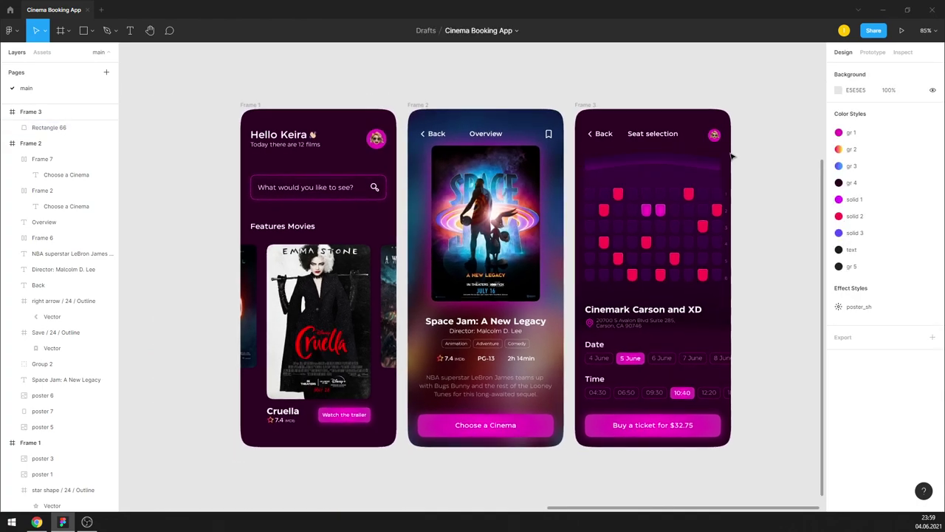
pyautogui.keyDown('ctrl'); pyautogui.scroll(-1, 753, 154); pyautogui.keyUp('ctrl')
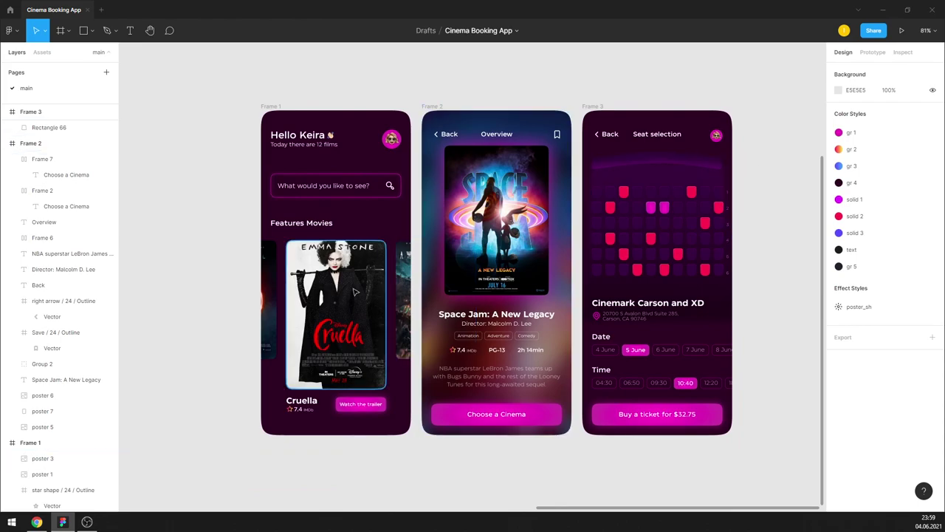
pyautogui.keyDown('ctrl'); pyautogui.scroll(3, 330, 305); pyautogui.keyUp('ctrl')
# Step: Add a drop shadow to the three carousel posters
pyautogui.click(436, 295)
pyautogui.keyDown('shift'); pyautogui.click(378, 288); pyautogui.keyUp('shift')
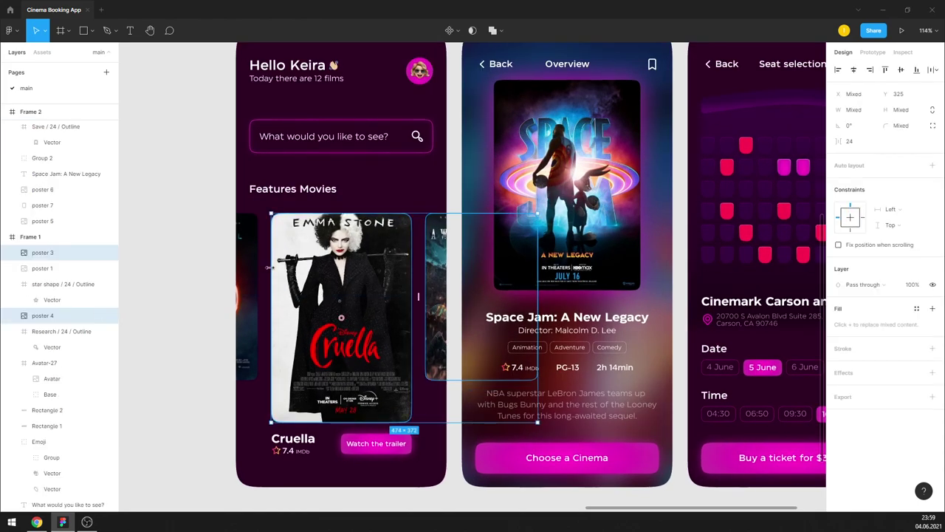
pyautogui.keyDown('shift'); pyautogui.click(247, 296); pyautogui.keyUp('shift')
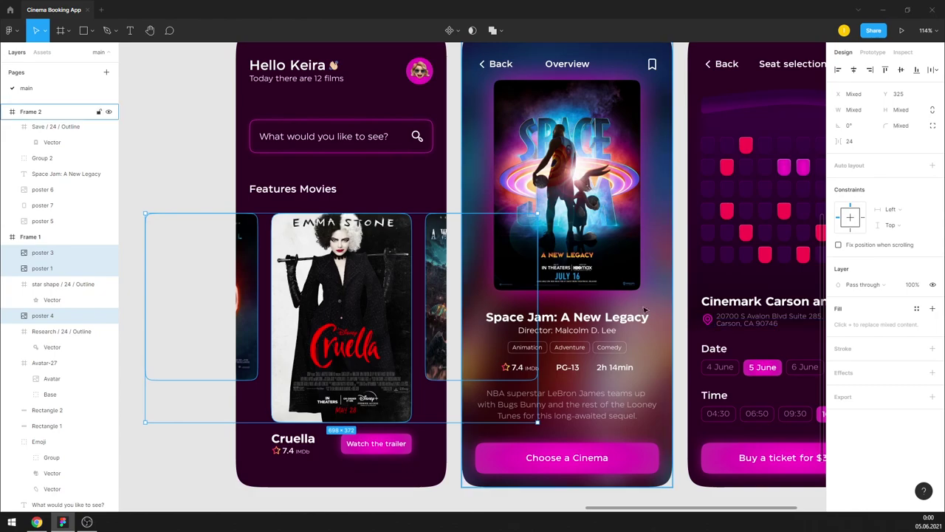
pyautogui.moveTo(882, 372)
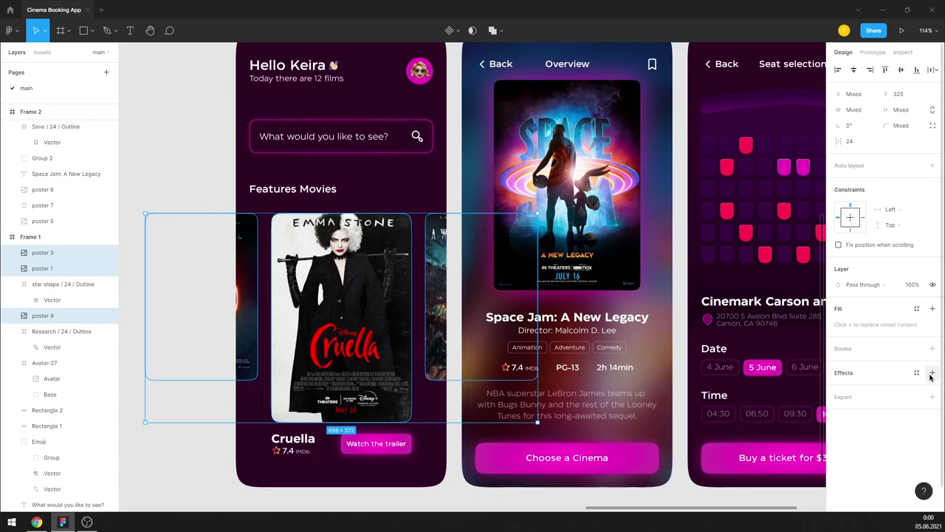
pyautogui.click(931, 374)
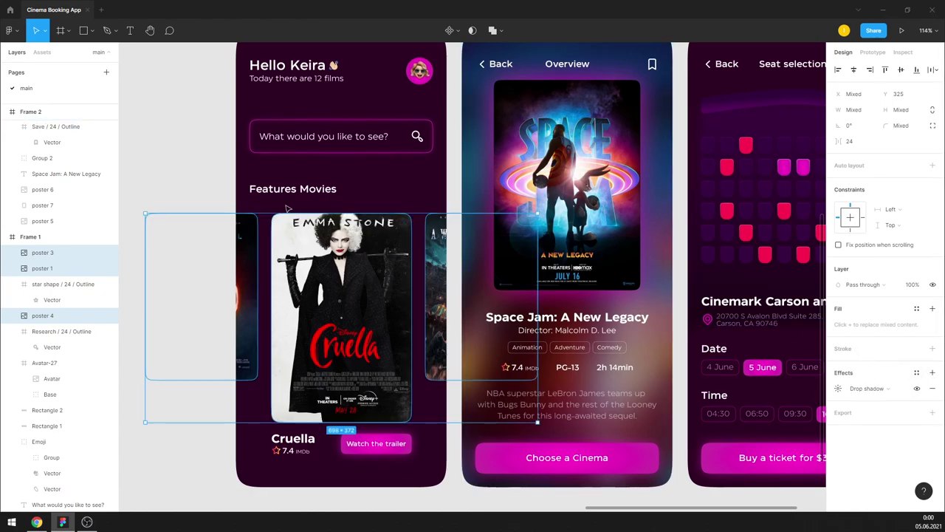
pyautogui.click(201, 157)
# Step: Fade the Choose a Cinema button to 50% opacity
pyautogui.scroll(-5, 202, 157)
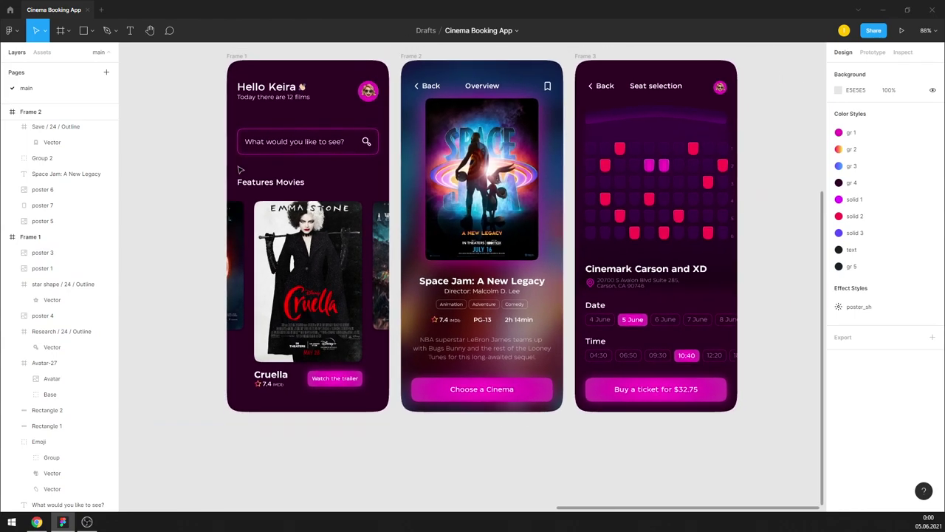
pyautogui.click(463, 371)
pyautogui.write('50')
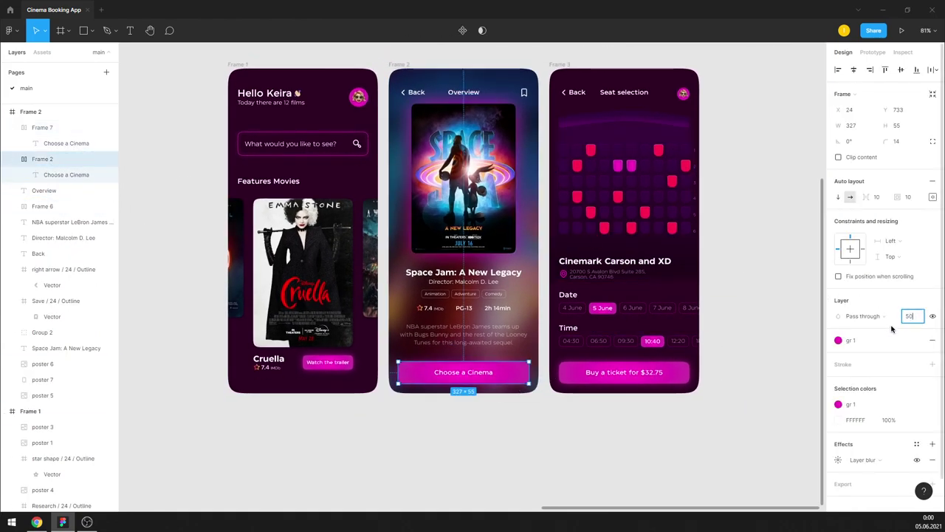
pyautogui.press('Return')
pyautogui.click(682, 372)
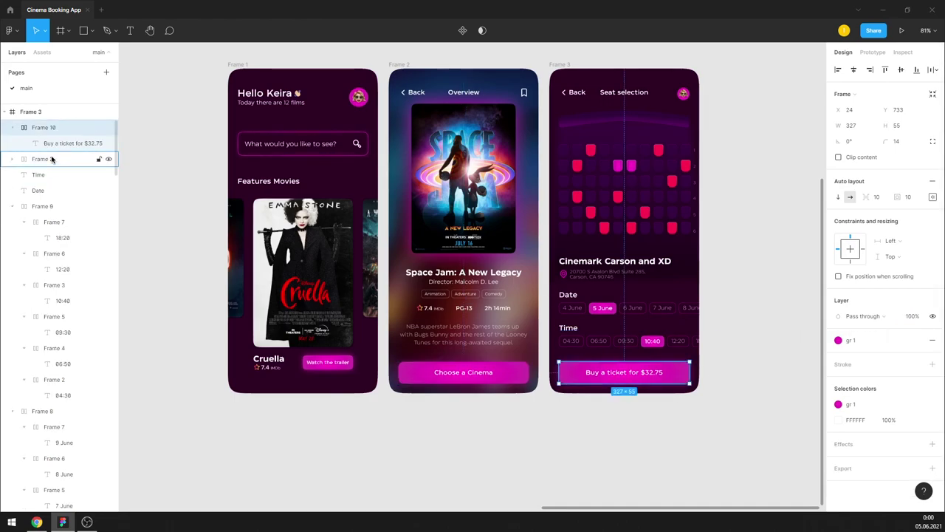
pyautogui.click(716, 292)
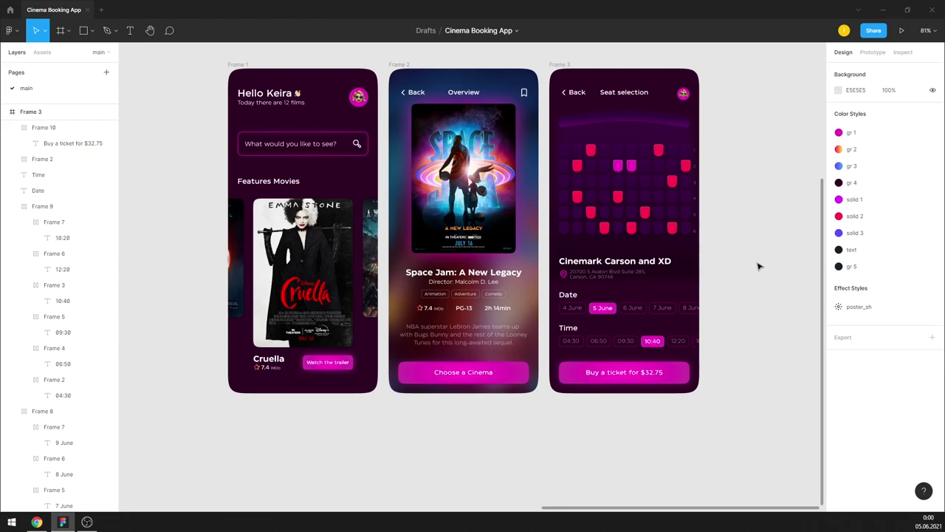
pyautogui.scroll(-5, 327, 307)
# Step: Create a new 1920×1080 frame on the canvas
pyautogui.scroll(-3, 646, 239)
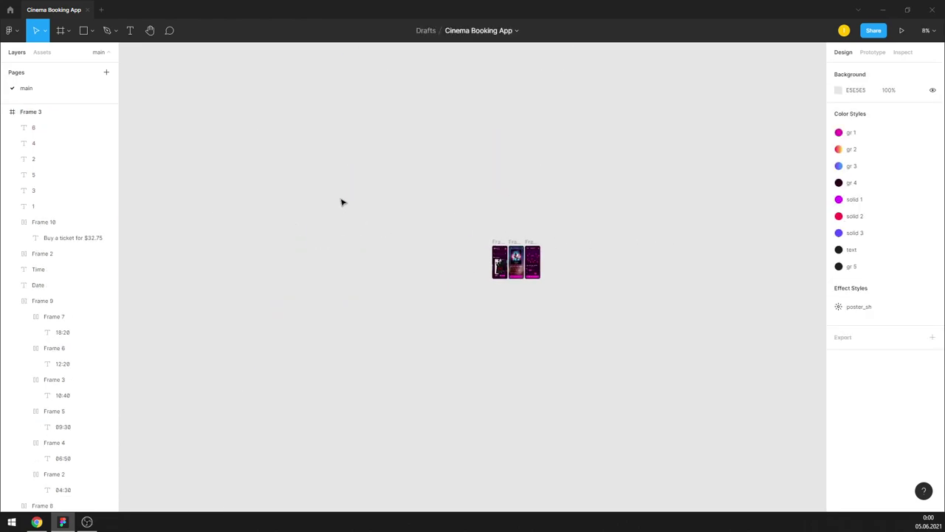
pyautogui.click(65, 37)
pyautogui.click(624, 231)
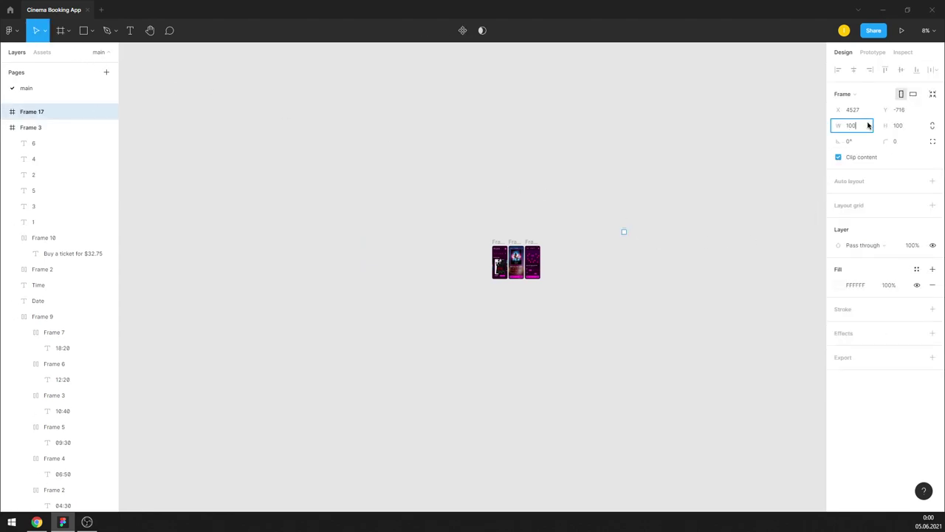
pyautogui.write('0')
pyautogui.click(902, 130)
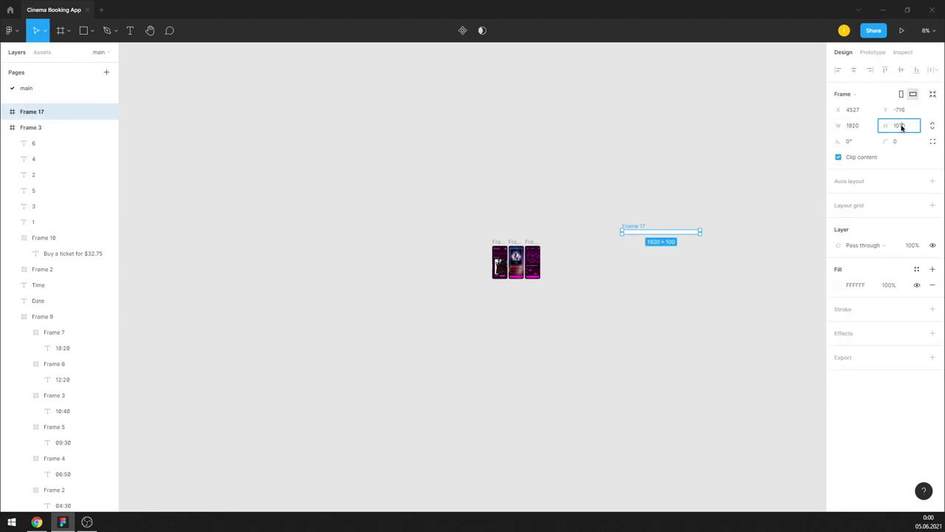
pyautogui.write('1080')
pyautogui.press('Return')
pyautogui.click(642, 214)
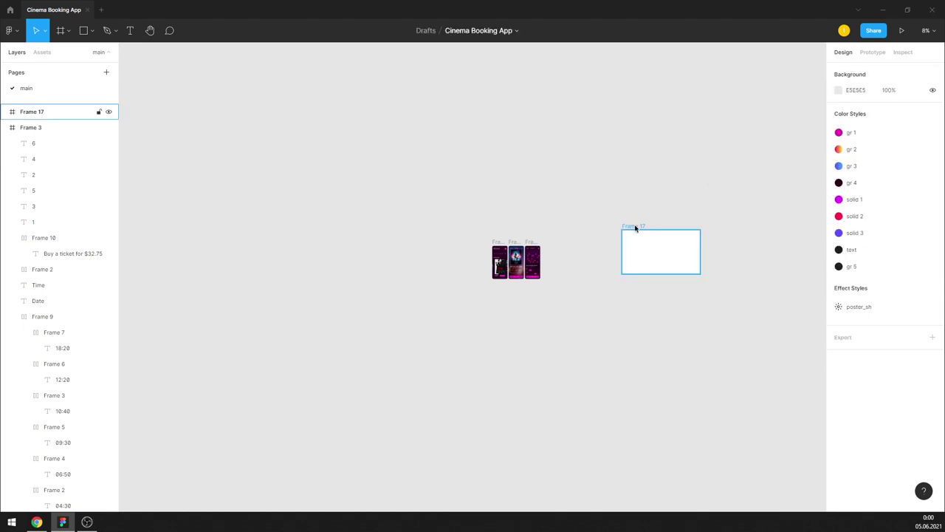
# Step: Move the three phone screens into the new frame
pyautogui.moveTo(635, 228); pyautogui.dragTo(572, 243)
pyautogui.scroll(3, 650, 247)
pyautogui.moveTo(359, 232); pyautogui.dragTo(475, 342)
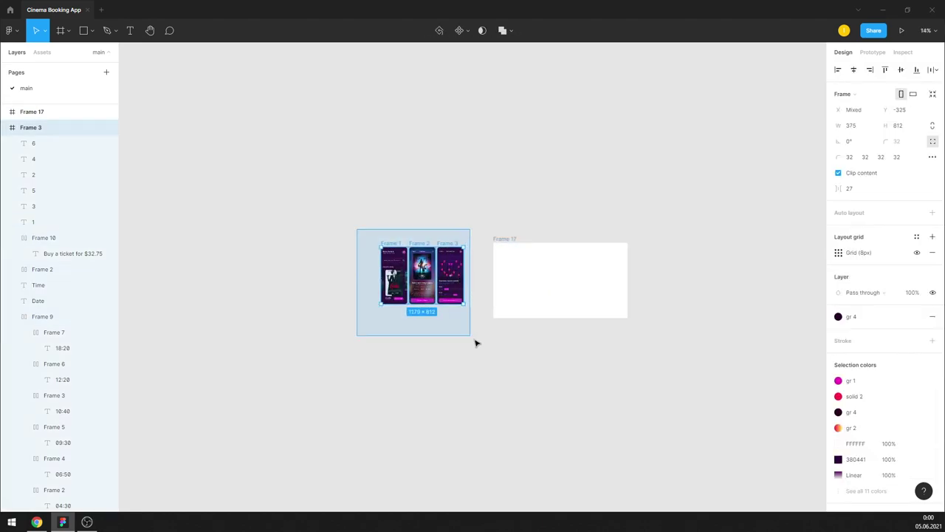
pyautogui.moveTo(452, 276); pyautogui.dragTo(590, 279)
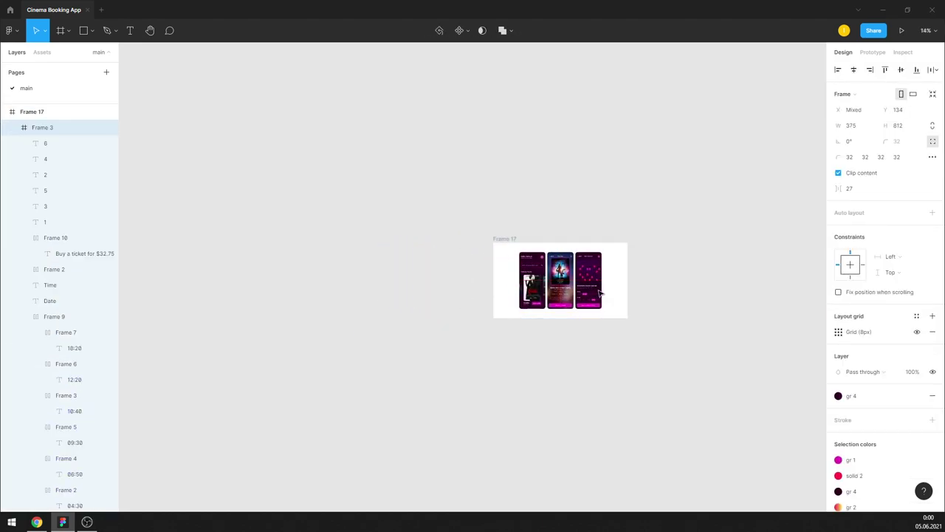
pyautogui.hotkey('shift', '1')
pyautogui.click(762, 246)
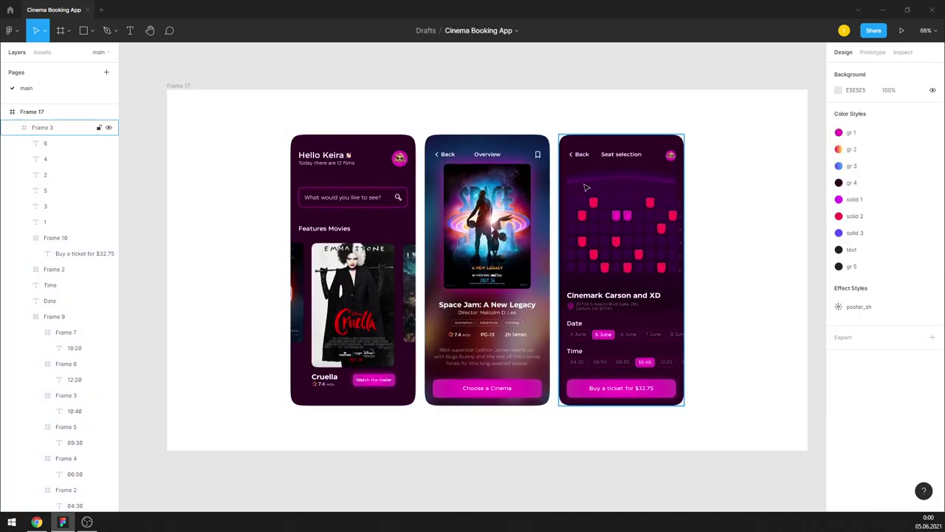
# Step: Give the presentation frame the magenta gr 1 colour-style fill, after trying darker styles
pyautogui.click(200, 103)
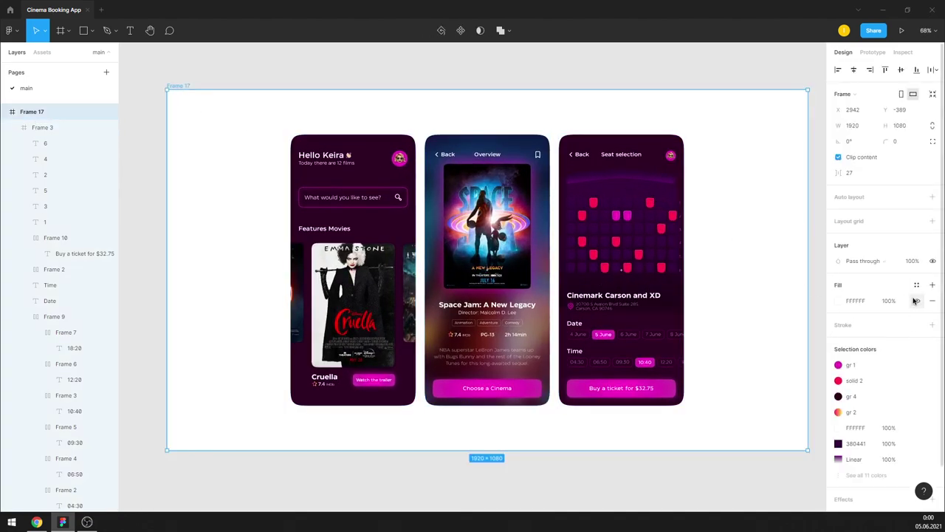
pyautogui.click(917, 285)
pyautogui.click(878, 454)
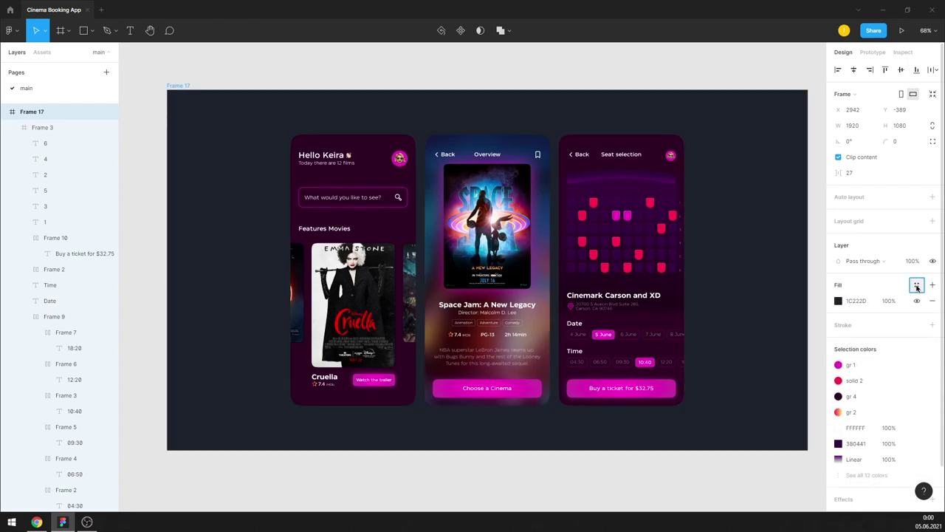
pyautogui.click(916, 285)
pyautogui.click(875, 395)
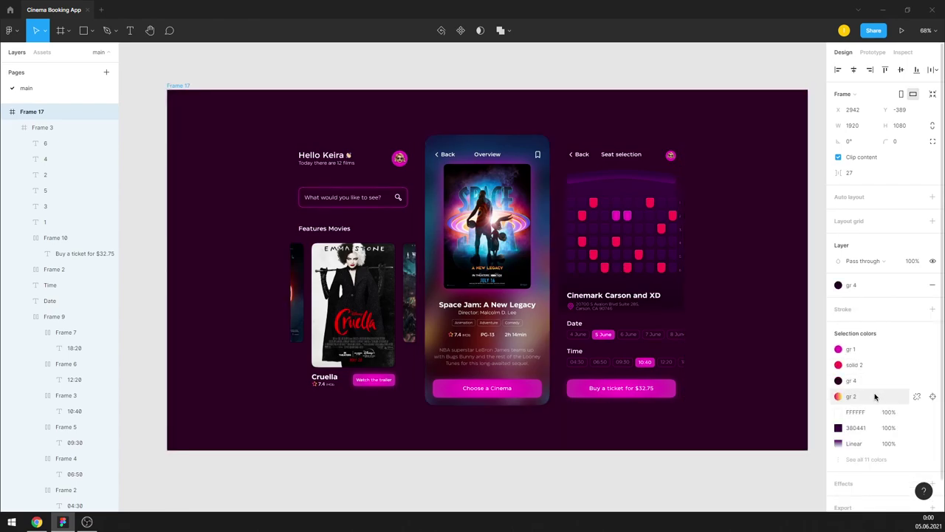
pyautogui.click(916, 285)
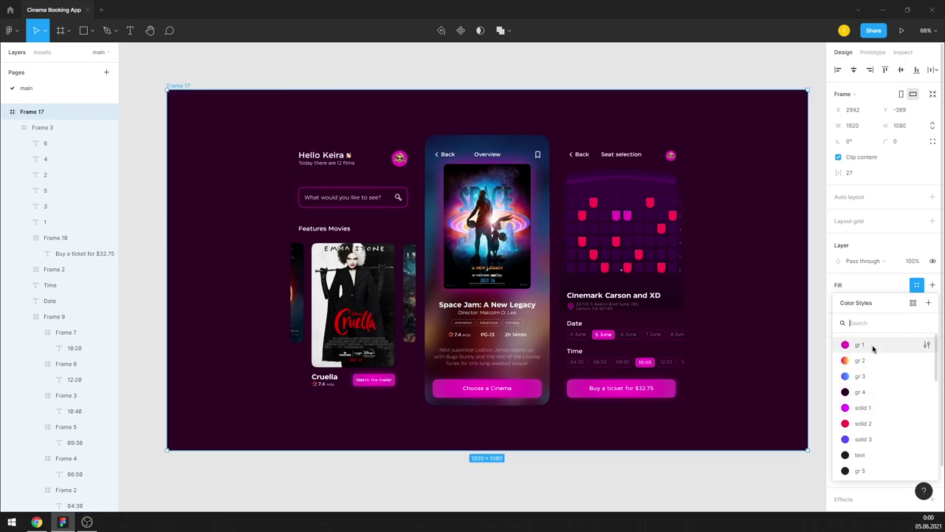
pyautogui.click(860, 344)
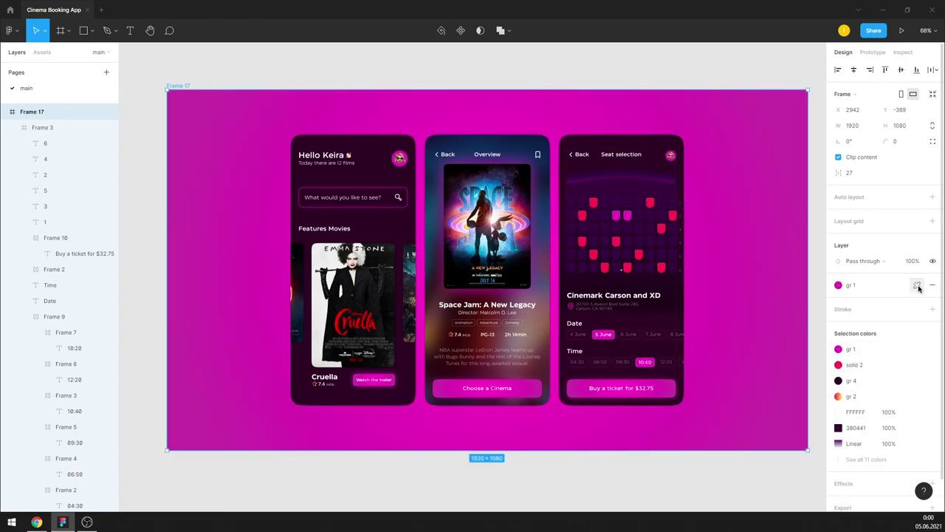
pyautogui.press('Return')
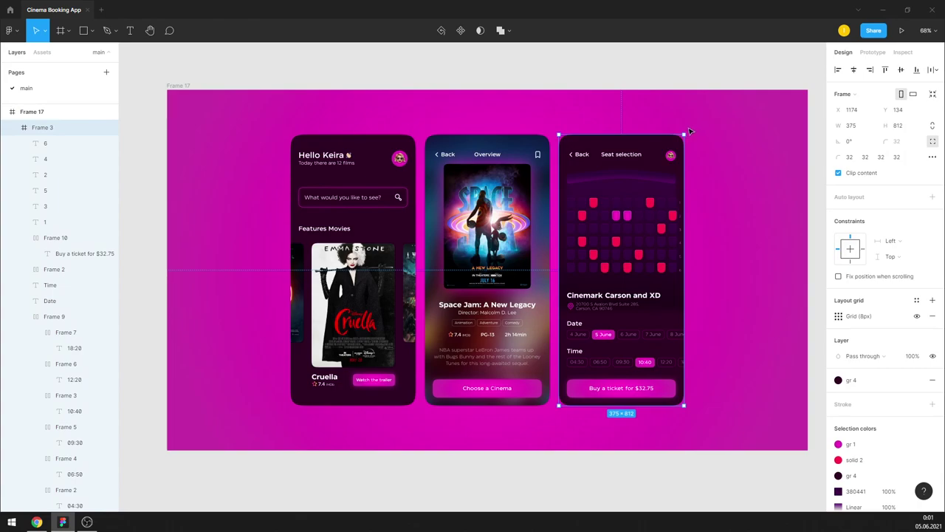
# Step: Tilt the seat-selection and home screens slightly and adjust their positions
pyautogui.moveTo(690, 132); pyautogui.dragTo(701, 140)
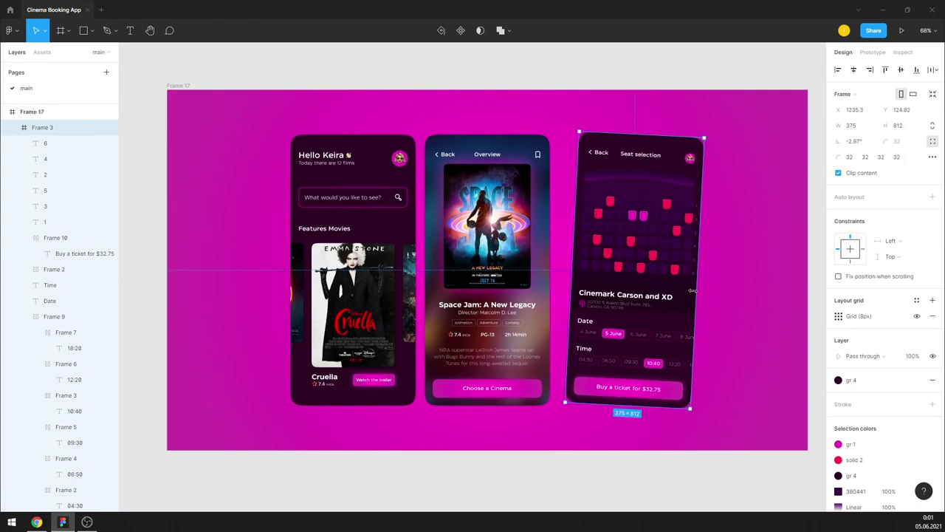
pyautogui.click(410, 144)
pyautogui.moveTo(418, 130)
pyautogui.mouseDown()
pyautogui.moveTo(367, 158)
pyautogui.moveTo(371, 169)
pyautogui.mouseUp()
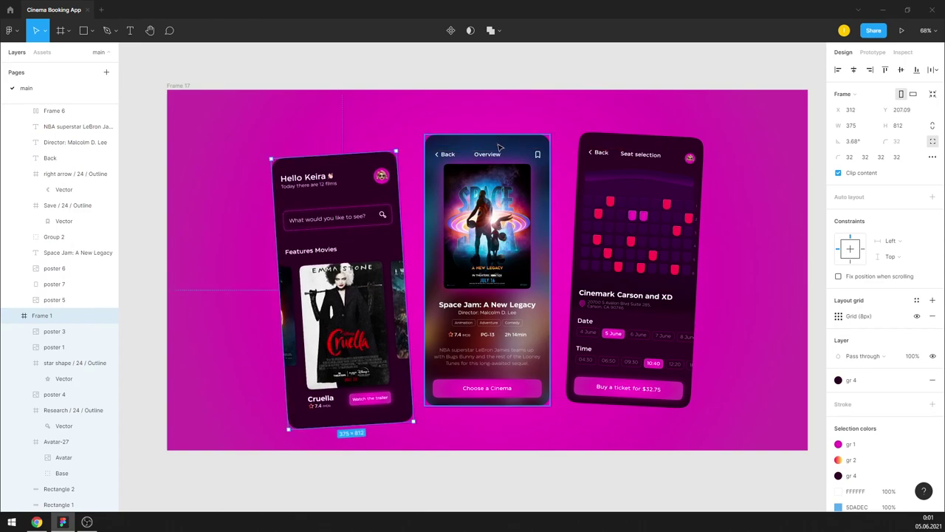
pyautogui.moveTo(496, 147); pyautogui.dragTo(499, 135)
pyautogui.moveTo(624, 151); pyautogui.dragTo(619, 157)
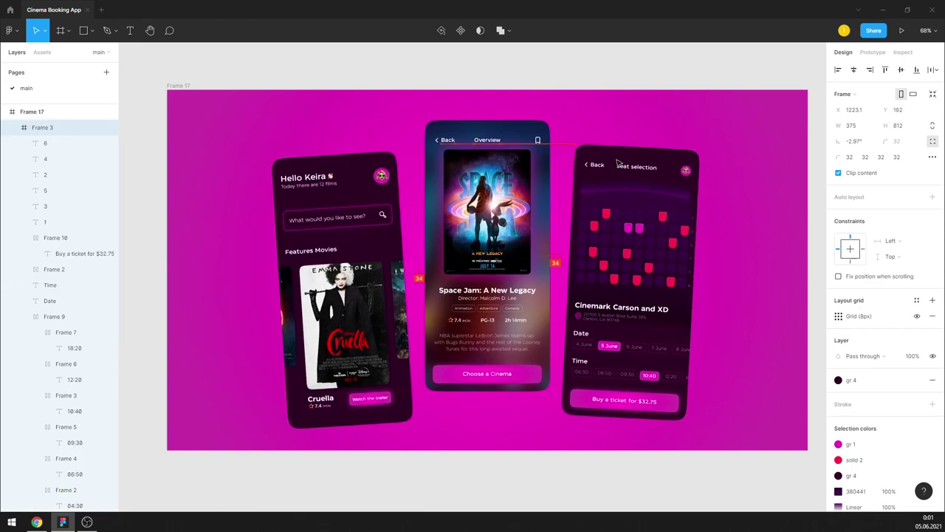
# Step: Put Space Jam left and Hello Keira centre, tilt Space Jam about 3°, raise Hello Keira
pyautogui.moveTo(496, 149); pyautogui.dragTo(245, 149)
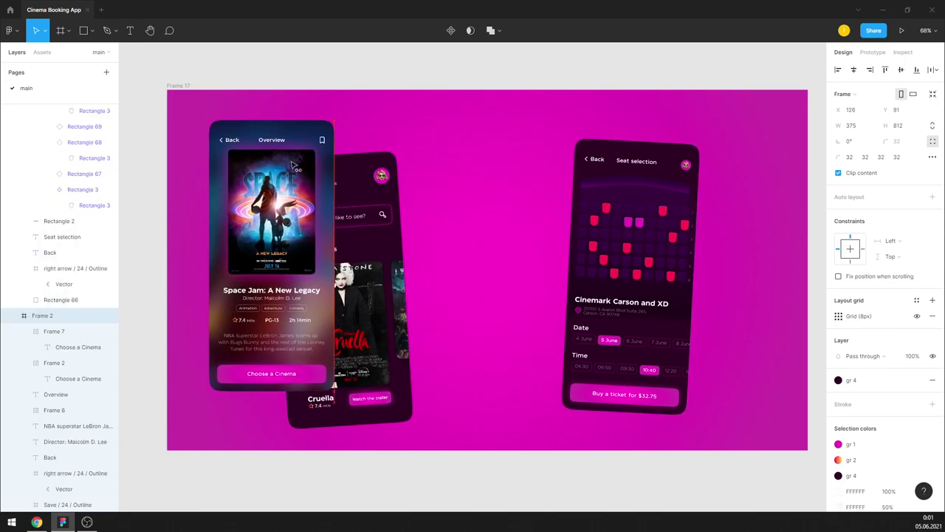
pyautogui.moveTo(352, 184)
pyautogui.mouseDown()
pyautogui.moveTo(474, 184)
pyautogui.moveTo(499, 137)
pyautogui.mouseUp()
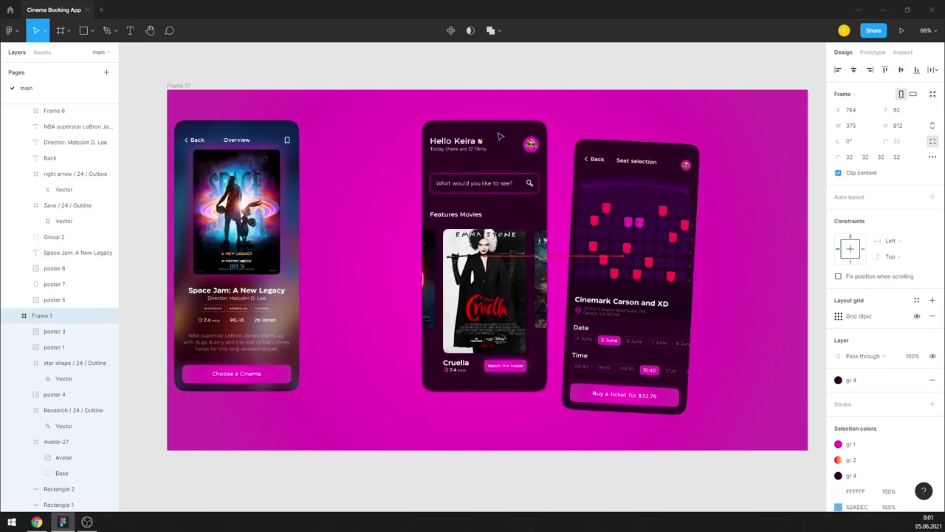
pyautogui.moveTo(281, 178); pyautogui.dragTo(373, 202)
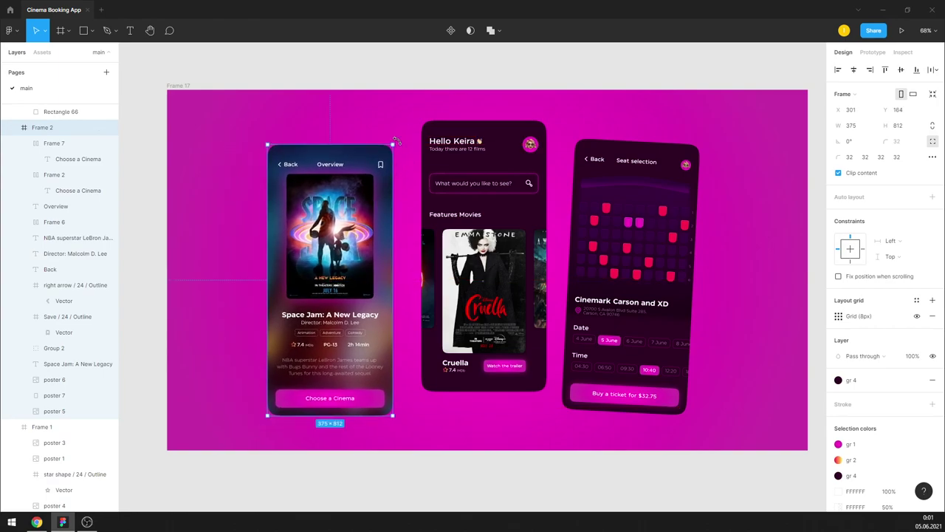
pyautogui.moveTo(396, 142); pyautogui.dragTo(390, 138)
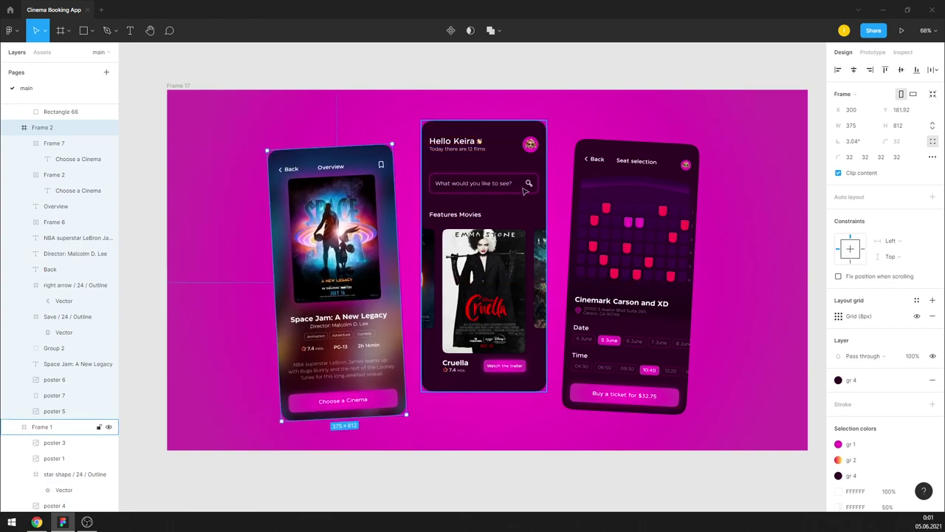
pyautogui.moveTo(524, 190); pyautogui.dragTo(524, 186)
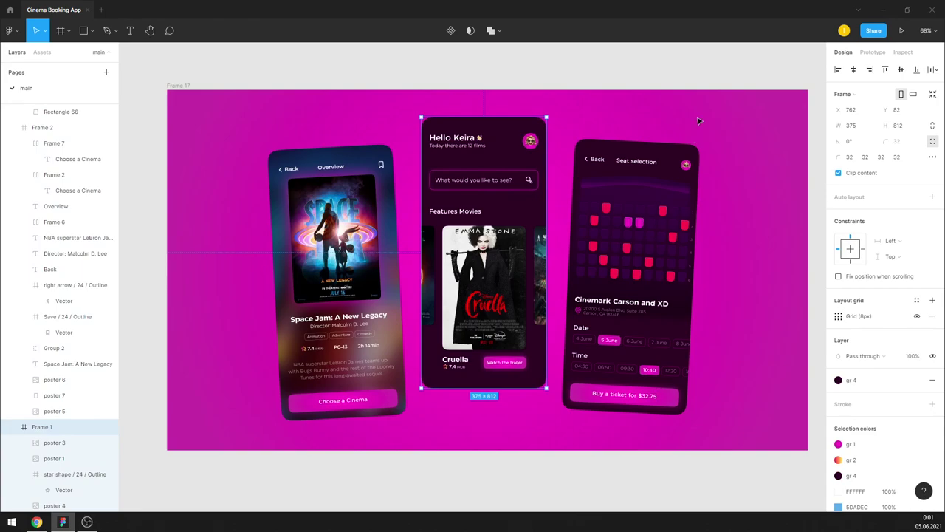
pyautogui.click(42, 127)
pyautogui.keyDown('shift'); pyautogui.click(695, 160); pyautogui.keyUp('shift')
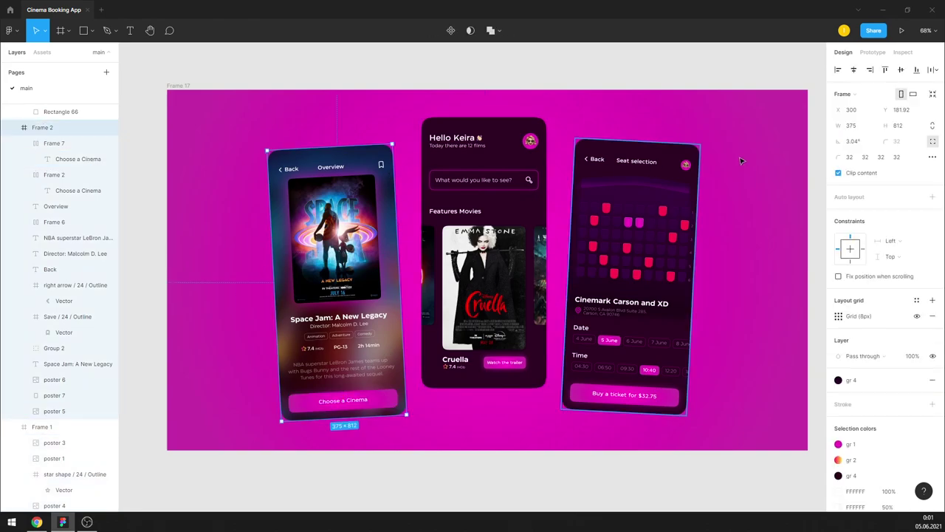
pyautogui.click(857, 141)
# Step: Reset the Space Jam screen's rotation to 0
pyautogui.write('0')
pyautogui.press('Return')
pyautogui.click(770, 270)
# Step: Darken both stops of Rectangle 66's glow gradient using the eyedropper
pyautogui.doubleClick(680, 314)
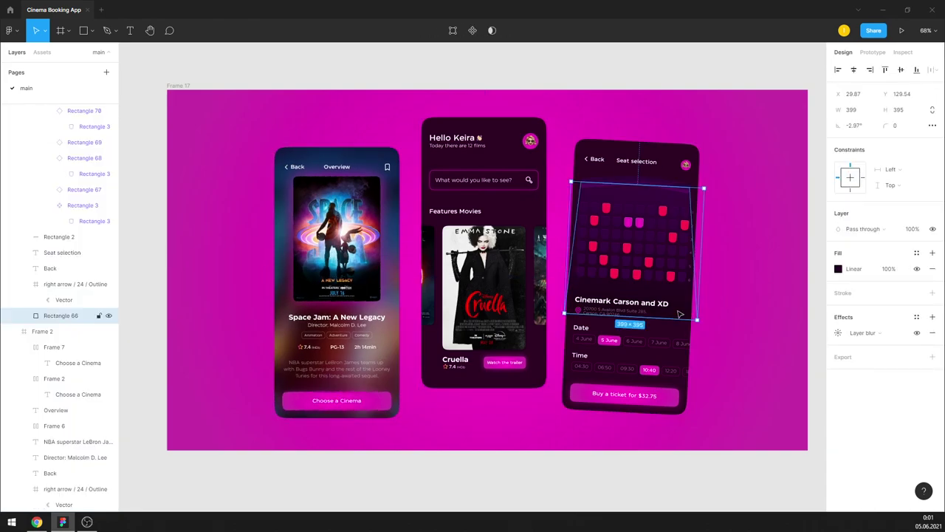
pyautogui.click(838, 268)
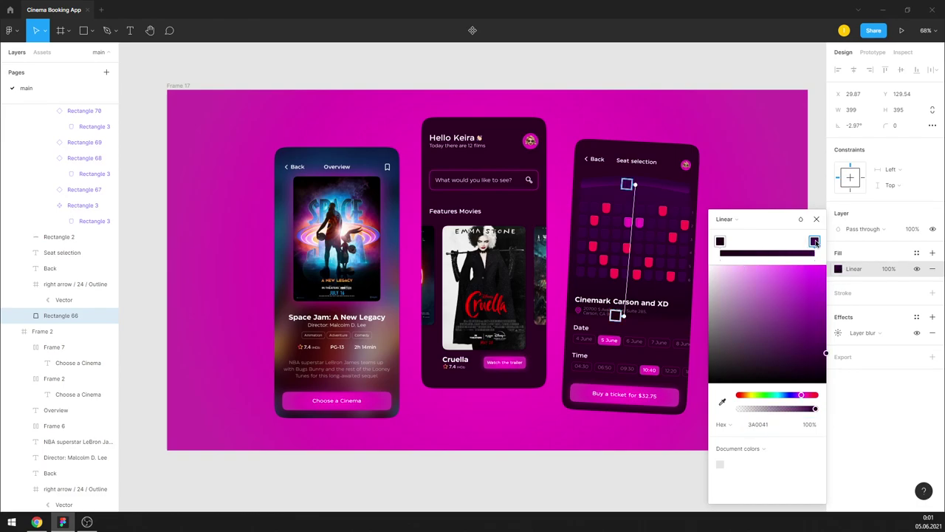
pyautogui.click(723, 402)
pyautogui.click(777, 89)
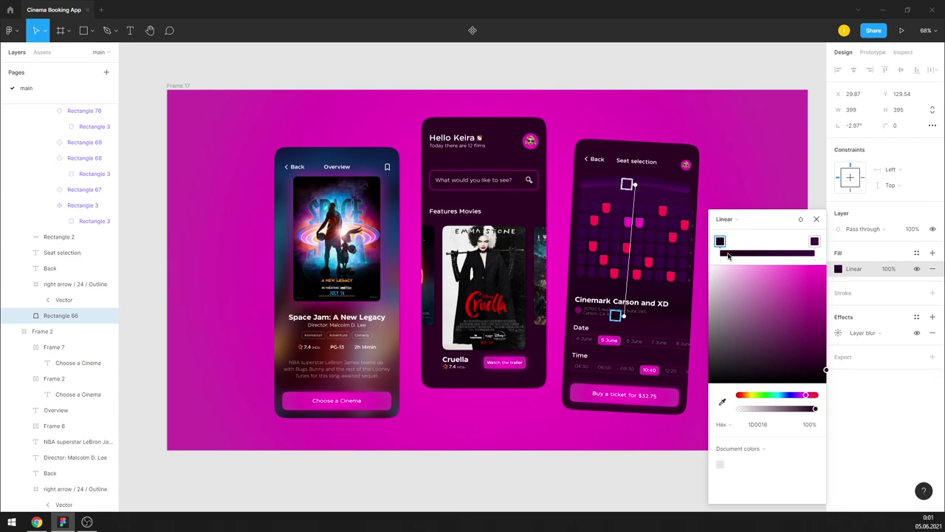
pyautogui.click(722, 402)
pyautogui.click(779, 89)
pyautogui.click(816, 218)
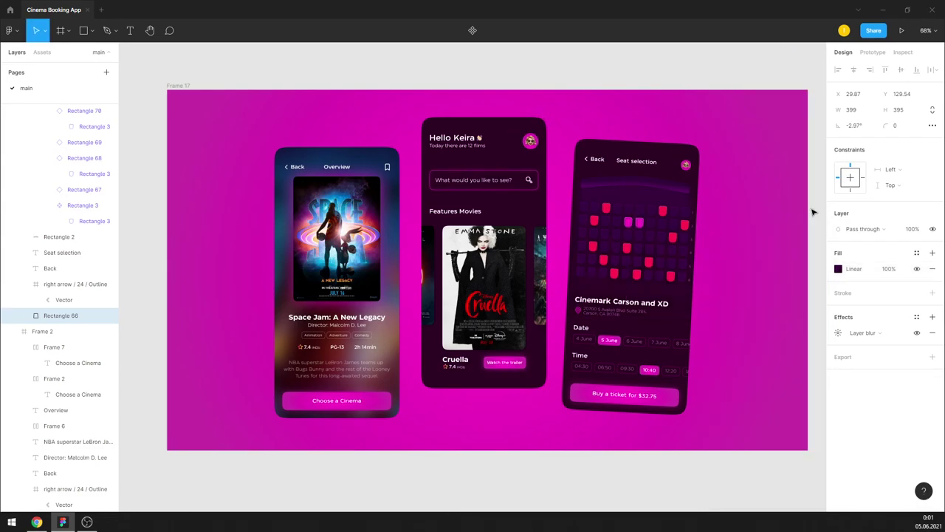
pyautogui.click(788, 190)
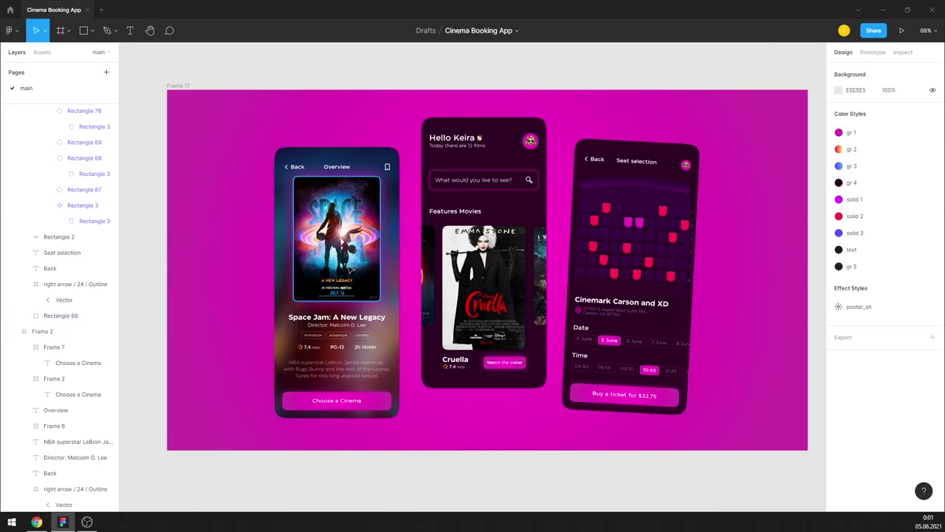
# Step: Narrow the Choose a Cinema button and its glow copy to 264 wide
pyautogui.keyDown('ctrl'); pyautogui.scroll(2, 336, 392); pyautogui.keyUp('ctrl')
pyautogui.keyDown('ctrl'); pyautogui.scroll(2, 336, 388); pyautogui.keyUp('ctrl')
pyautogui.keyDown('ctrl'); pyautogui.scroll(2, 336, 381); pyautogui.keyUp('ctrl')
pyautogui.keyDown('ctrl'); pyautogui.scroll(1, 336, 381); pyautogui.keyUp('ctrl')
pyautogui.click(336, 381)
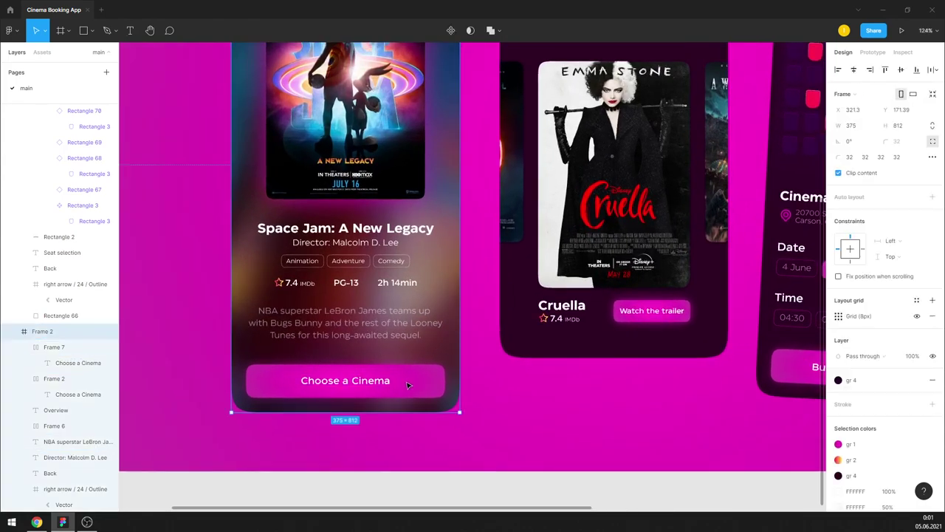
pyautogui.click(408, 384)
pyautogui.moveTo(449, 386); pyautogui.dragTo(396, 379)
pyautogui.click(426, 389)
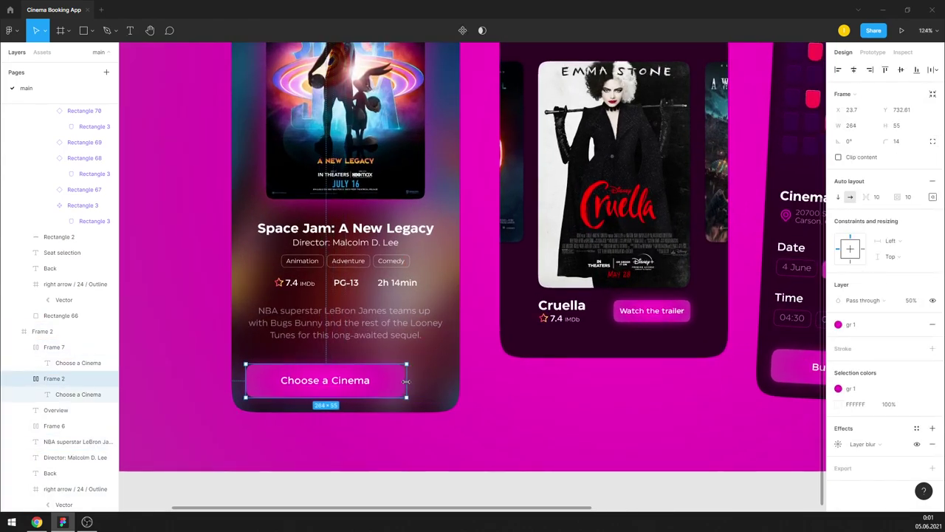
# Step: Copy the top bookmark icon down beside the Choose a Cinema button
pyautogui.scroll(4, 437, 118)
pyautogui.click(437, 110)
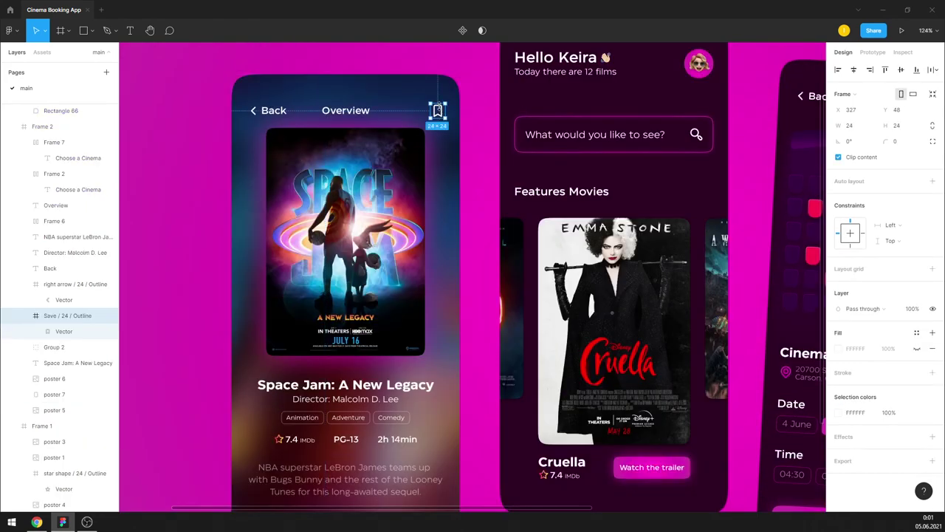
pyautogui.moveTo(443, 110); pyautogui.dragTo(428, 474)
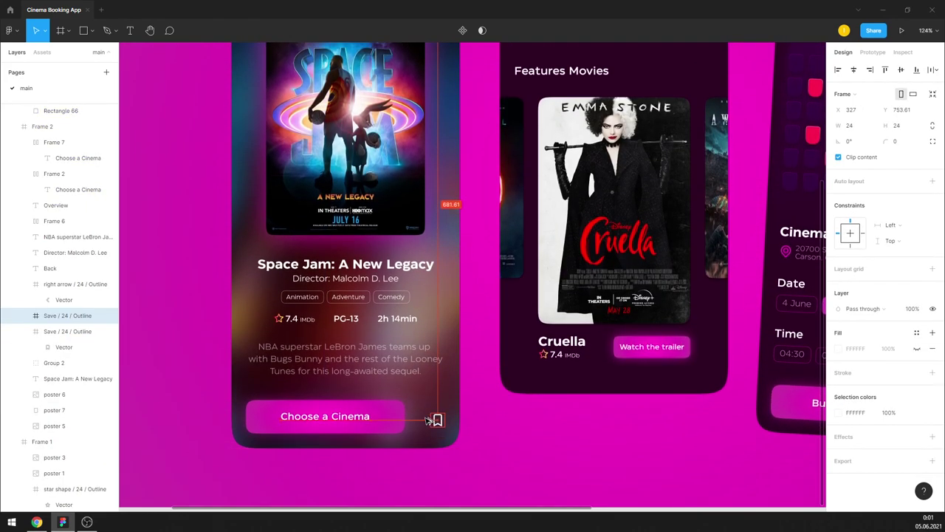
pyautogui.moveTo(426, 419); pyautogui.dragTo(417, 418)
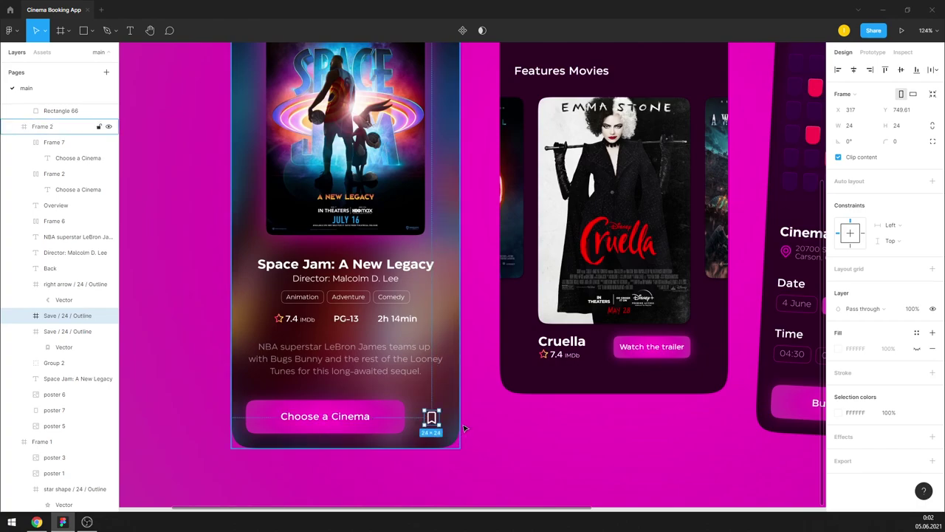
pyautogui.click(471, 412)
pyautogui.scroll(-3, 470, 412)
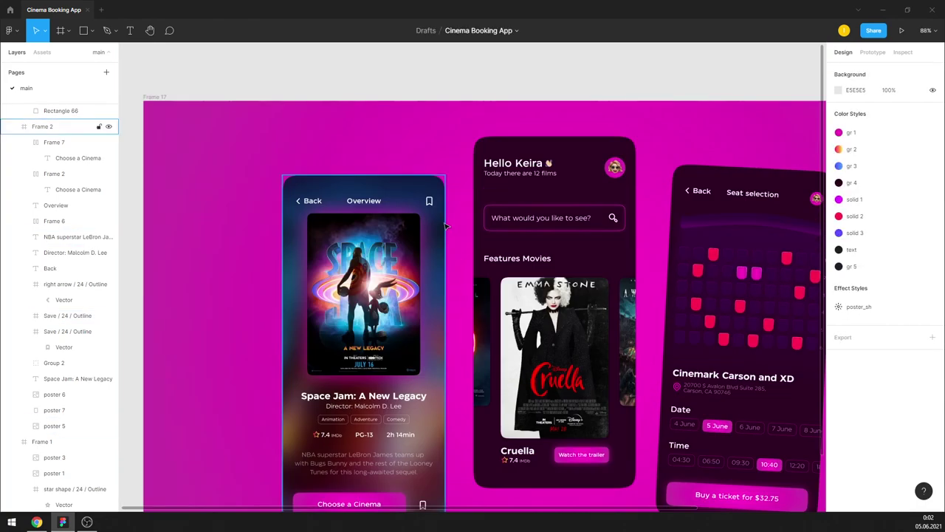
pyautogui.click(446, 226)
# Step: Delete the top bookmark and copy the seat-selection avatar into the Overview header, level with the title
pyautogui.click(429, 200)
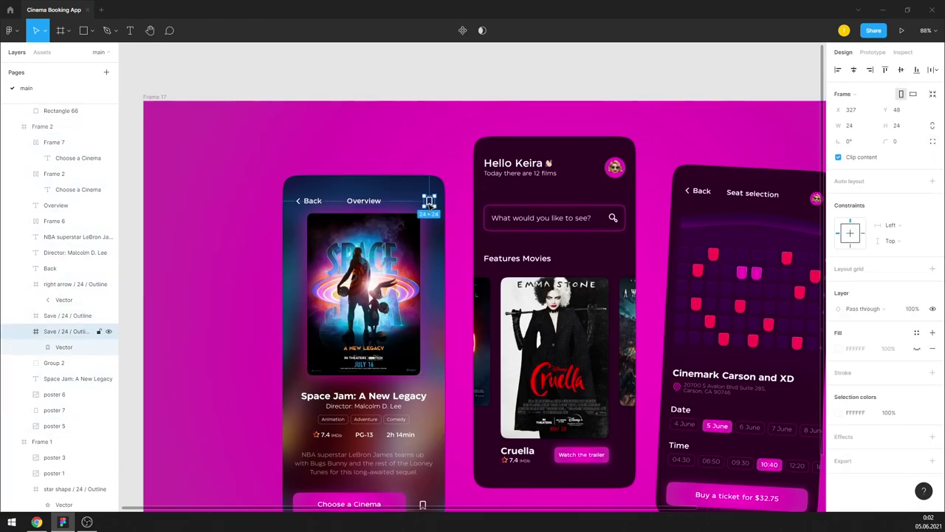
pyautogui.press('Delete')
pyautogui.click(815, 198)
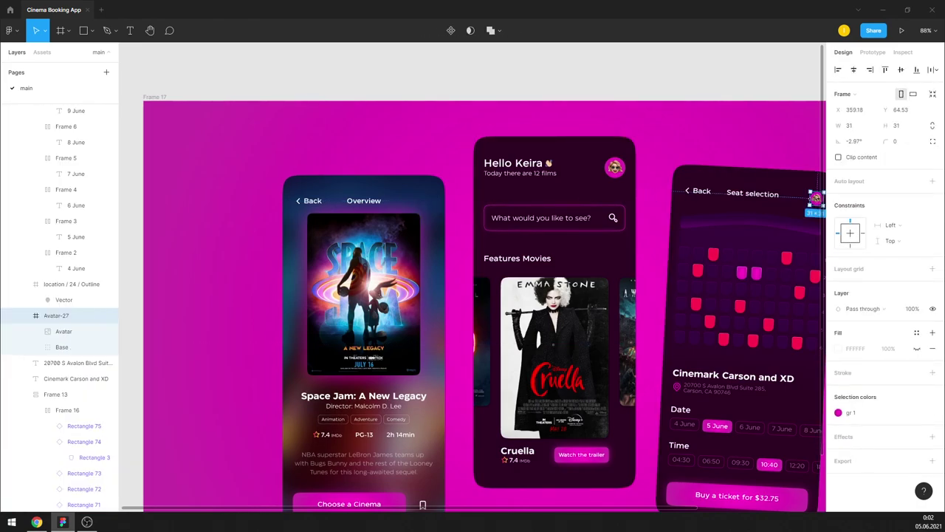
pyautogui.moveTo(815, 198); pyautogui.dragTo(418, 205)
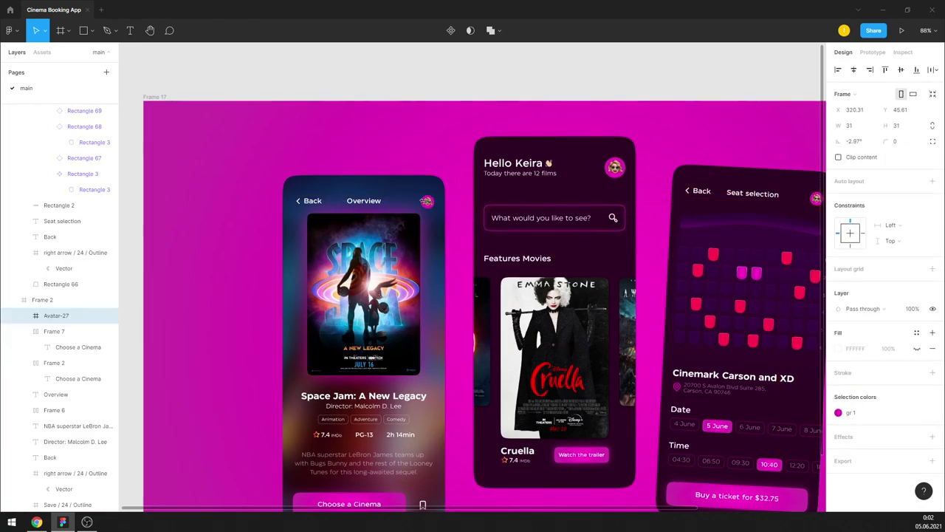
pyautogui.scroll(3, 403, 210)
pyautogui.scroll(3, 436, 179)
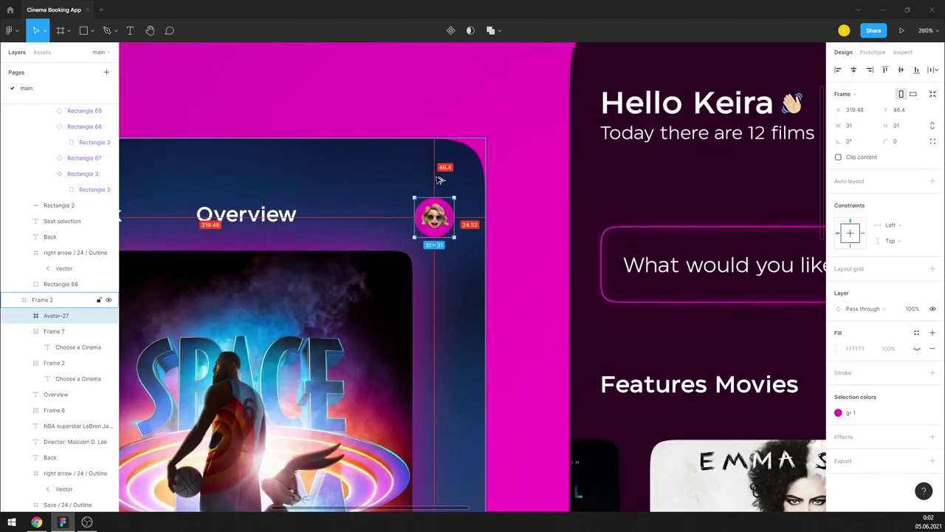
pyautogui.press('Down')
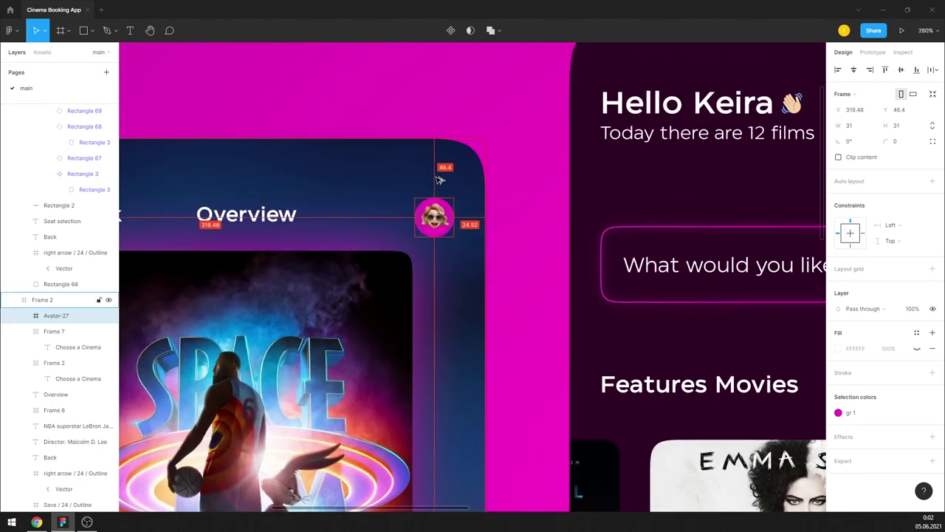
pyautogui.press('Down')
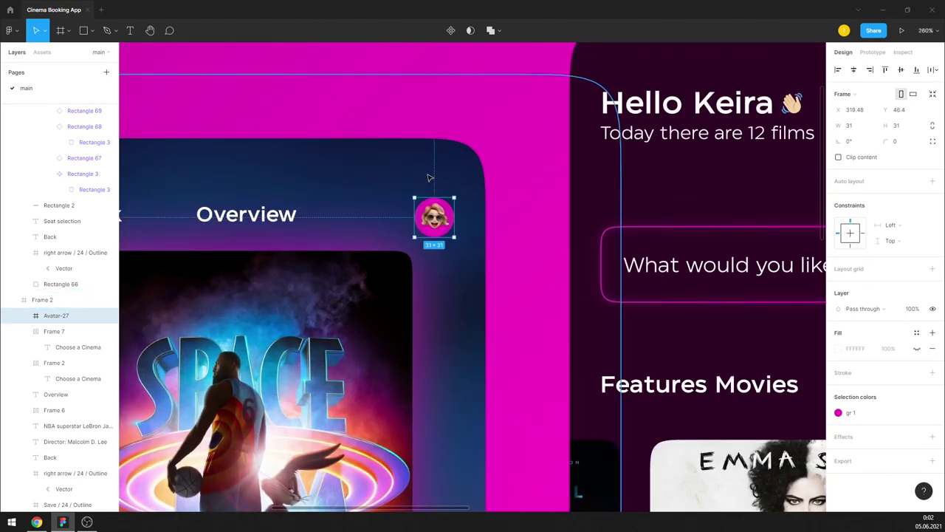
pyautogui.press('Escape')
pyautogui.hotkey('shift', '1')
# Step: Select the bookmark icon beside the button, then the whole Space Jam screen
pyautogui.scroll(2, 395, 459)
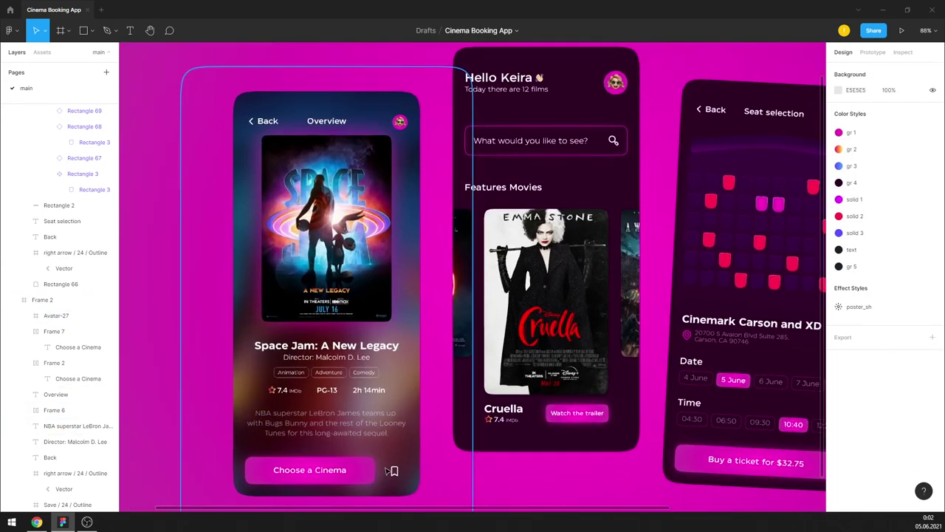
pyautogui.click(394, 470)
pyautogui.doubleClick(394, 471)
pyautogui.press('Escape')
pyautogui.scroll(-3, 434, 480)
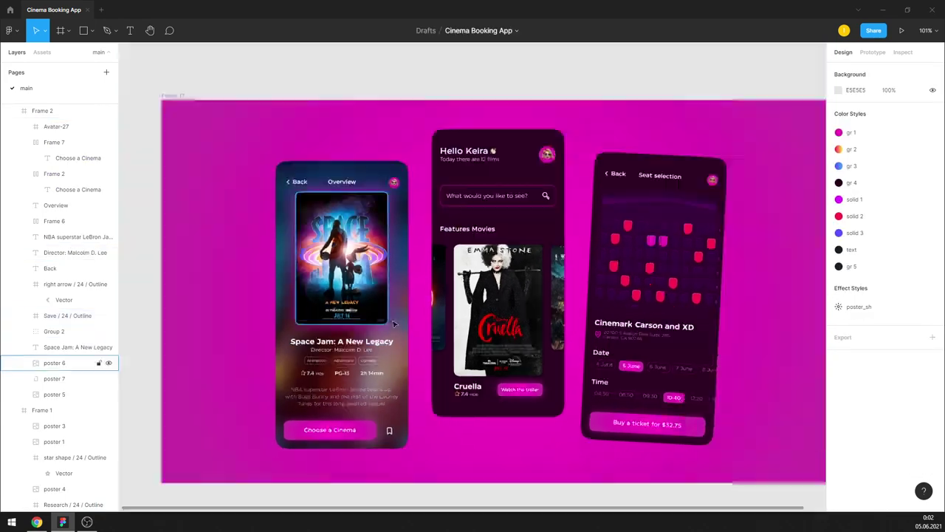
# Step: Re-tilt the Space Jam screen and nudge the seat selection screen slightly up
pyautogui.click(399, 166)
pyautogui.moveTo(411, 158)
pyautogui.mouseDown()
pyautogui.moveTo(406, 151)
pyautogui.moveTo(411, 158)
pyautogui.mouseUp()
pyautogui.moveTo(678, 173); pyautogui.dragTo(678, 169)
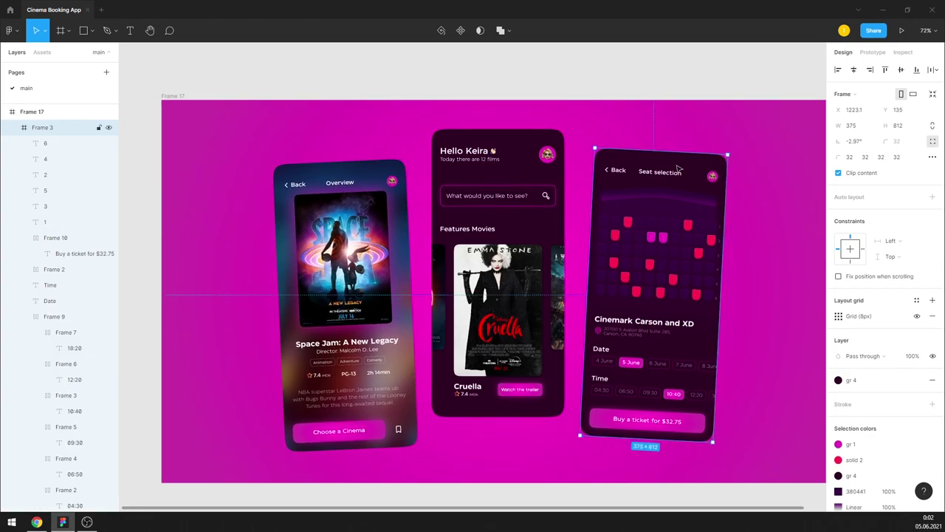
pyautogui.scroll(-3, 345, 189)
pyautogui.scroll(2, 517, 206)
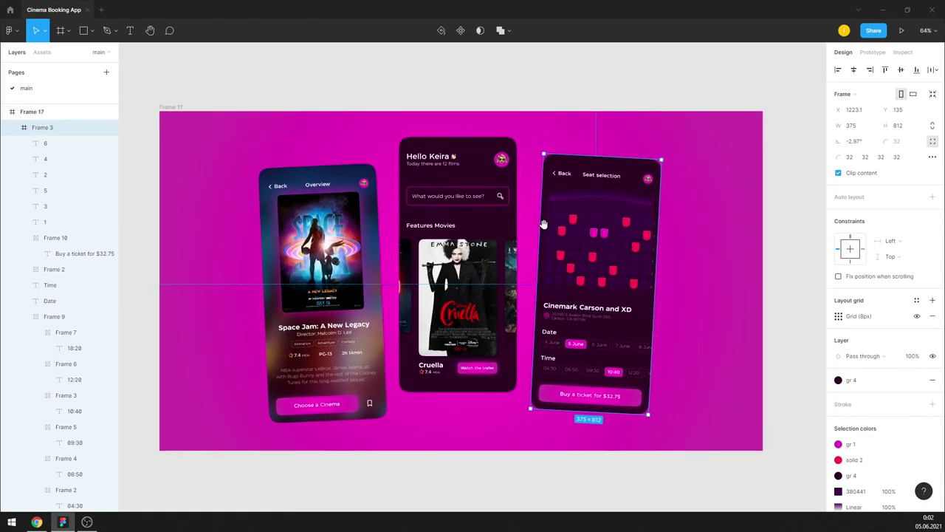
# Step: Try the gr 3 and gr 4 styles on the presentation frame, then detach its fill
pyautogui.click(169, 93)
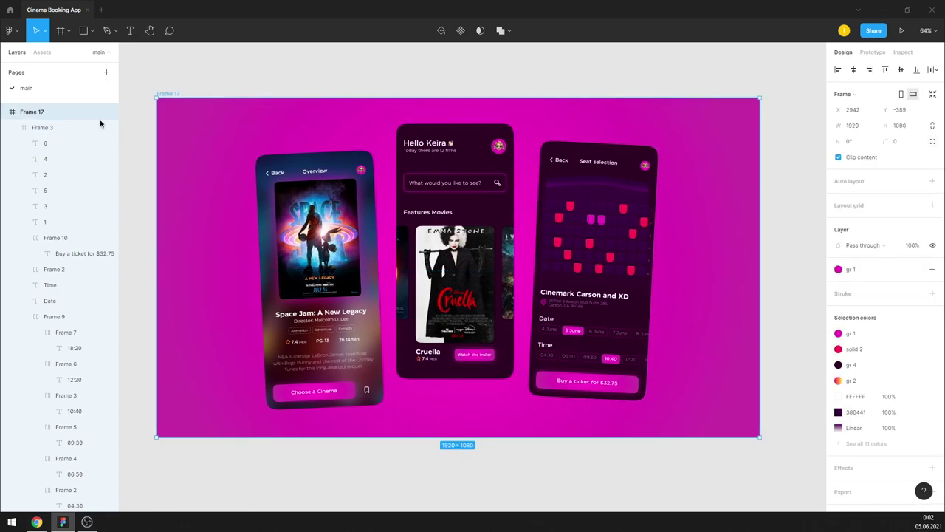
pyautogui.click(15, 128)
pyautogui.click(10, 159)
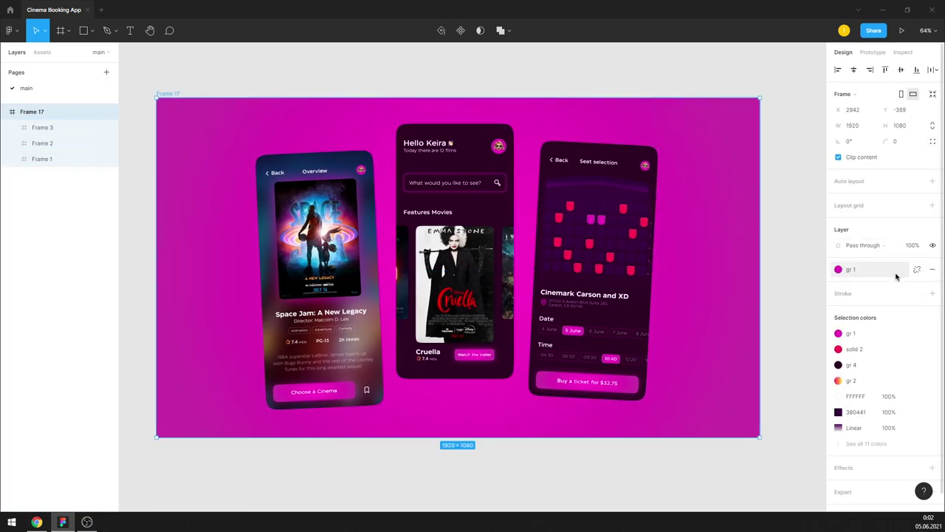
pyautogui.click(917, 269)
pyautogui.click(875, 364)
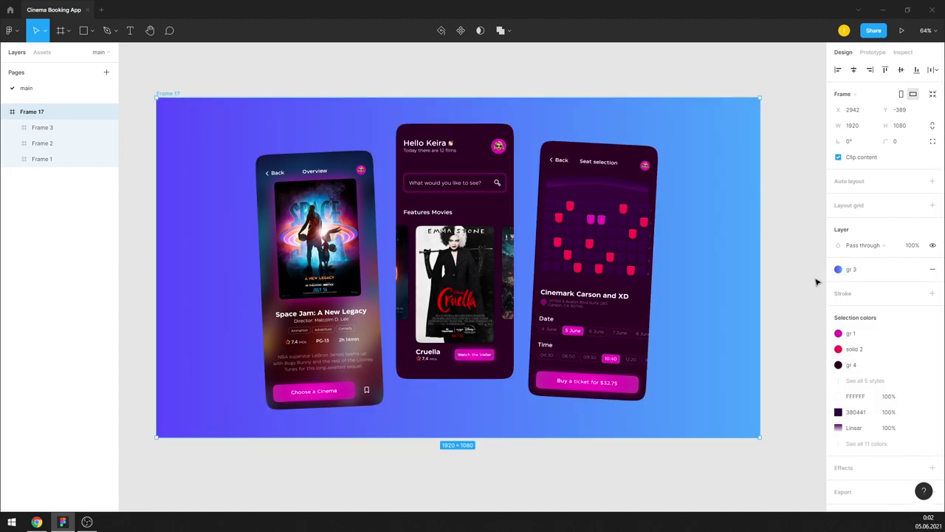
pyautogui.click(913, 269)
pyautogui.click(872, 376)
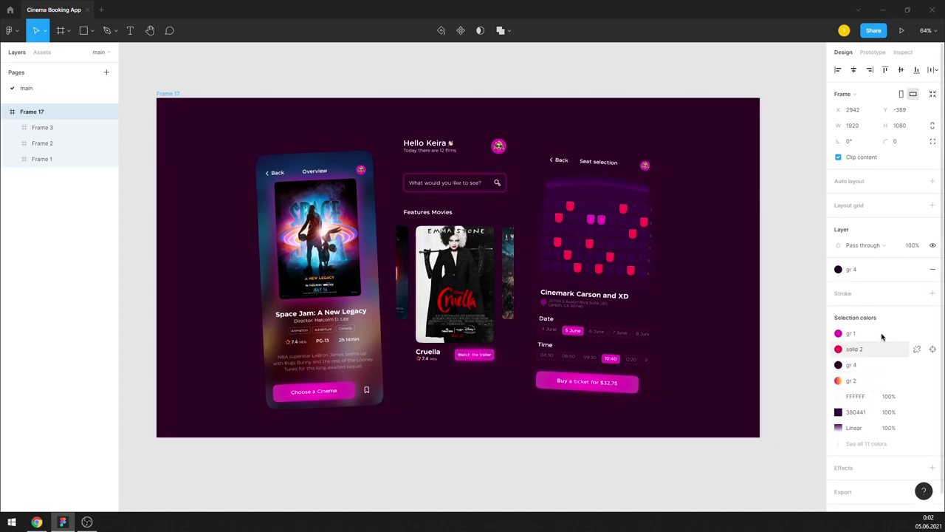
pyautogui.click(917, 270)
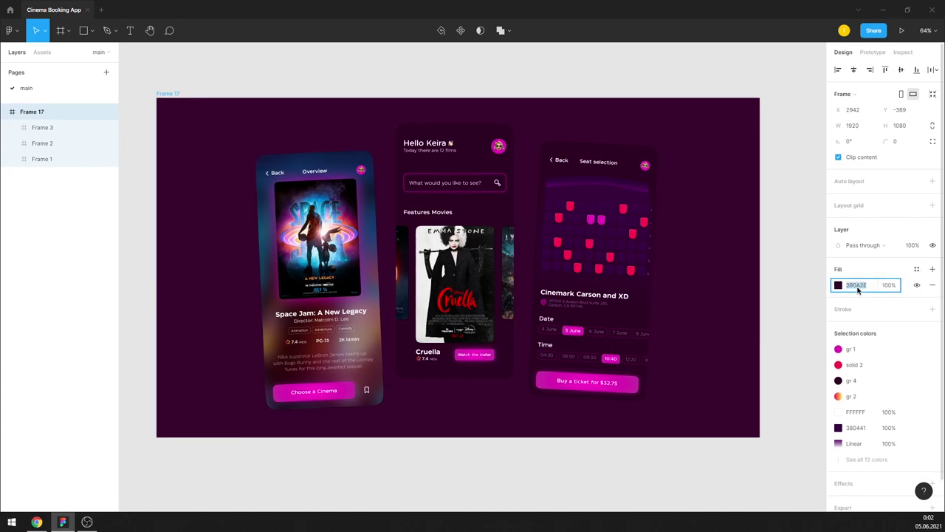
pyautogui.press('Up')
pyautogui.press('Up')
pyautogui.press('Up')
pyautogui.press('Down')
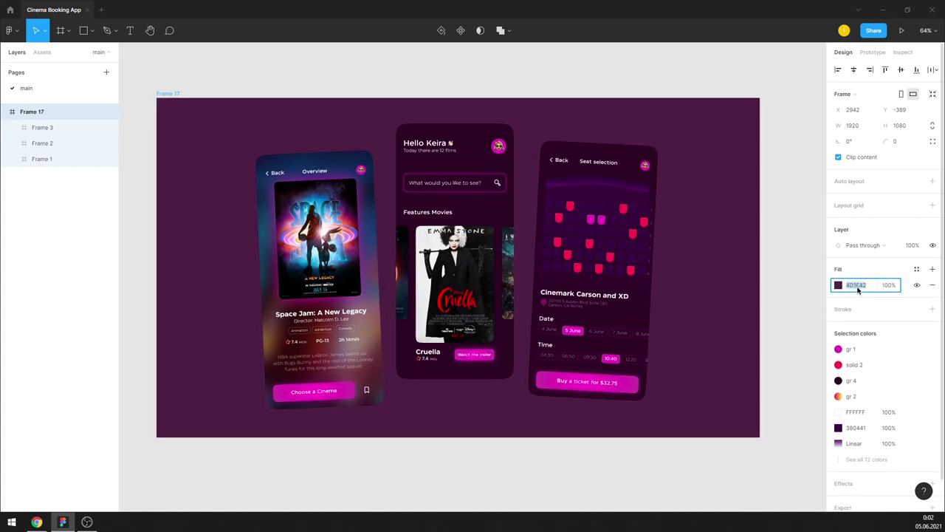
# Step: Brighten the presentation frame's fill to the richer plum purple 651A53
pyautogui.click(806, 290)
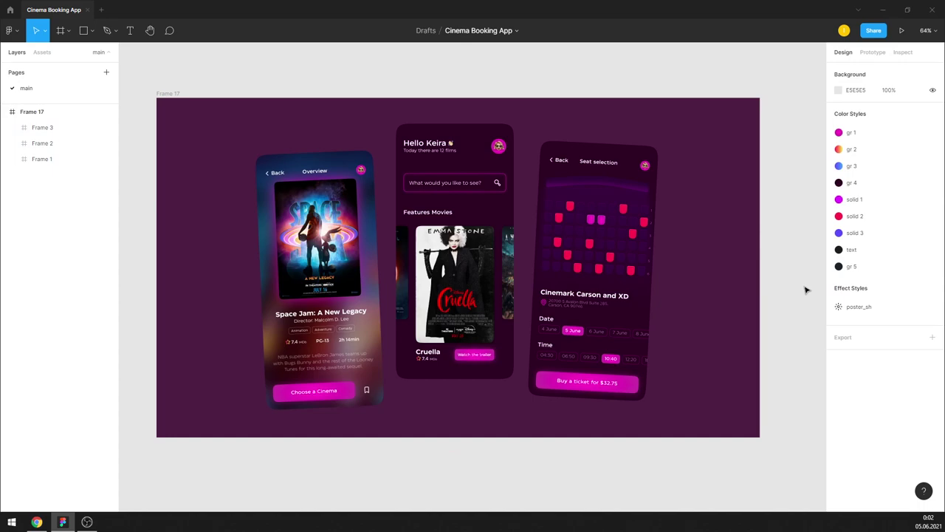
pyautogui.click(167, 94)
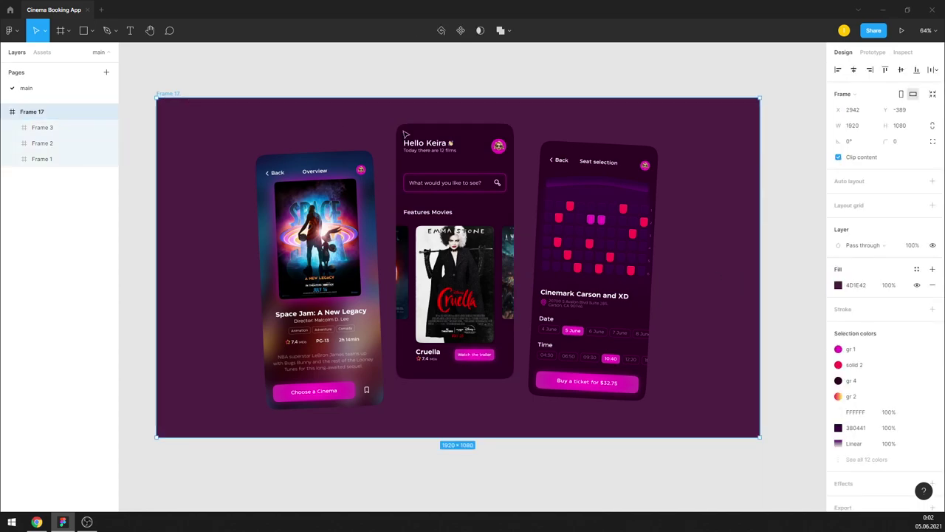
pyautogui.click(838, 285)
pyautogui.moveTo(791, 363); pyautogui.dragTo(797, 338)
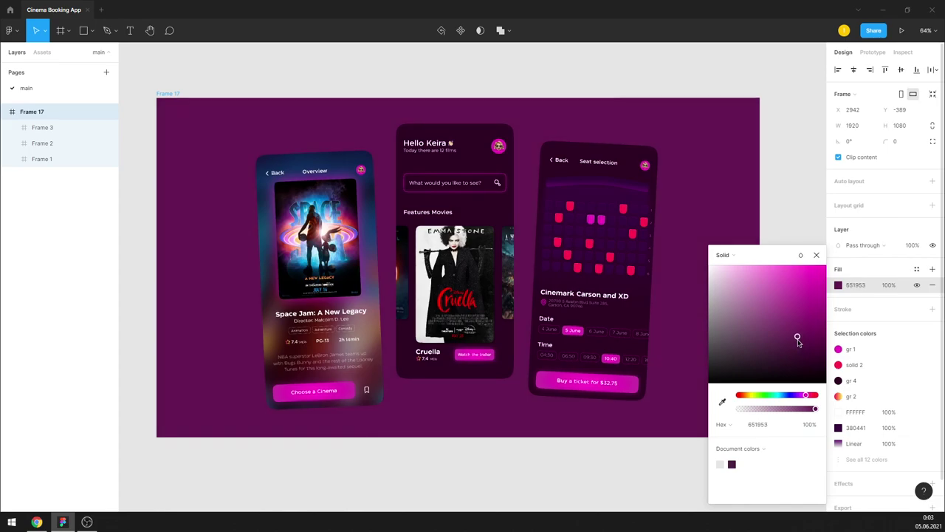
pyautogui.moveTo(798, 342); pyautogui.dragTo(796, 341)
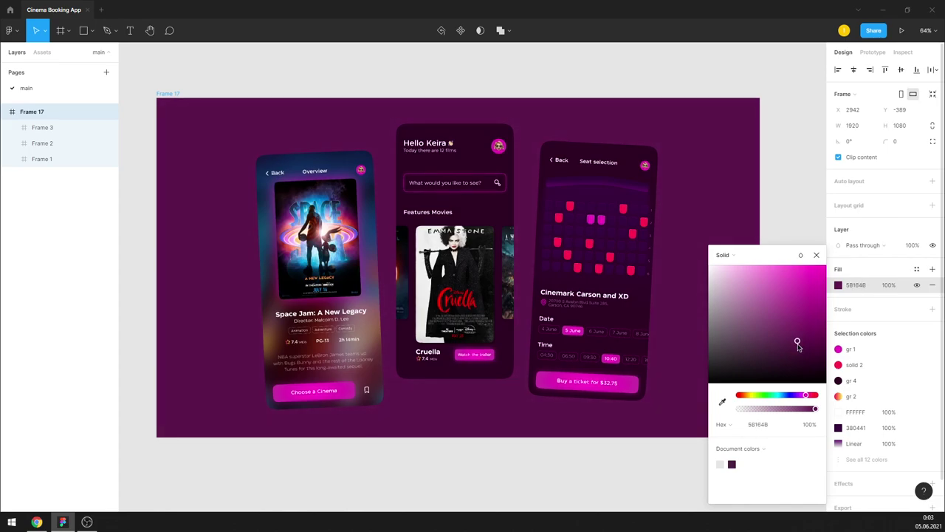
pyautogui.click(816, 256)
pyautogui.click(454, 288)
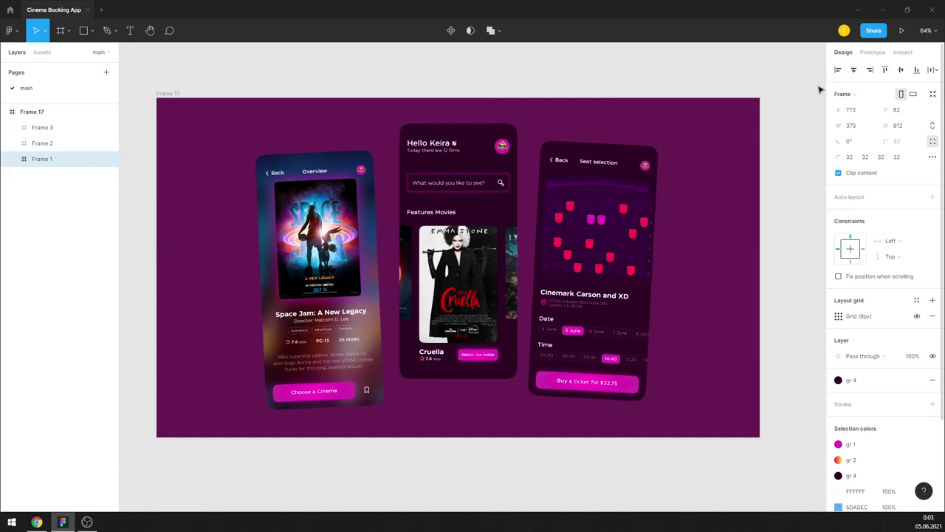
# Step: Select the poster 5 image and try a warmer Temperature, then undo it
pyautogui.moveTo(357, 178); pyautogui.dragTo(364, 179)
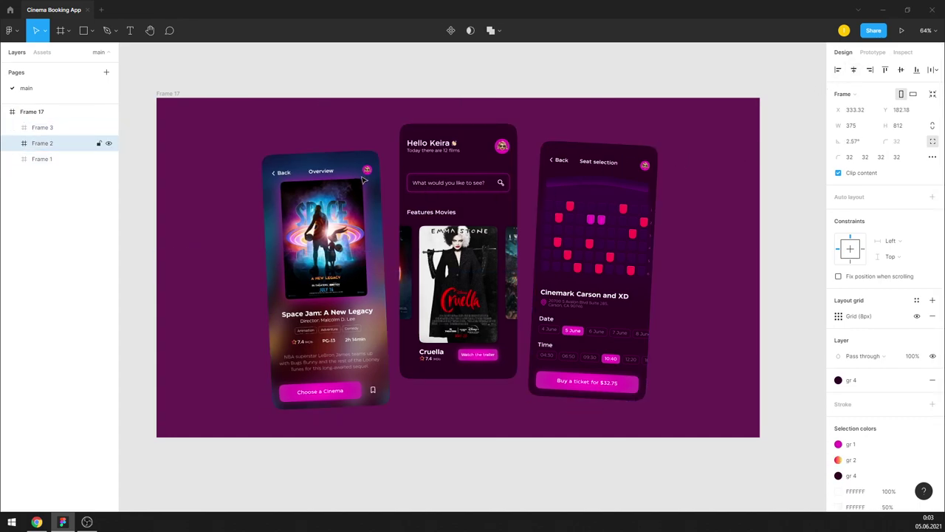
pyautogui.hotkey('ctrl', 'z')
pyautogui.hotkey('ctrl', 'z')
pyautogui.hotkey('ctrl', 'z')
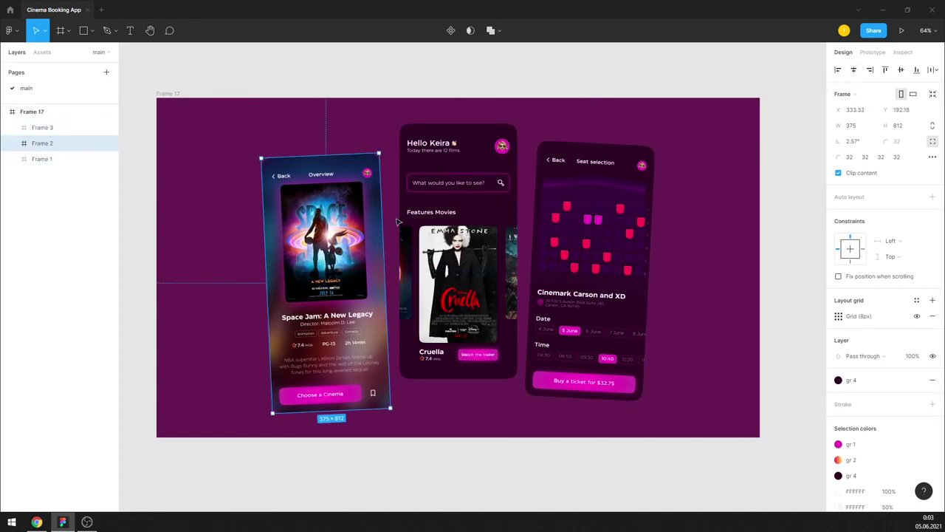
pyautogui.click(13, 144)
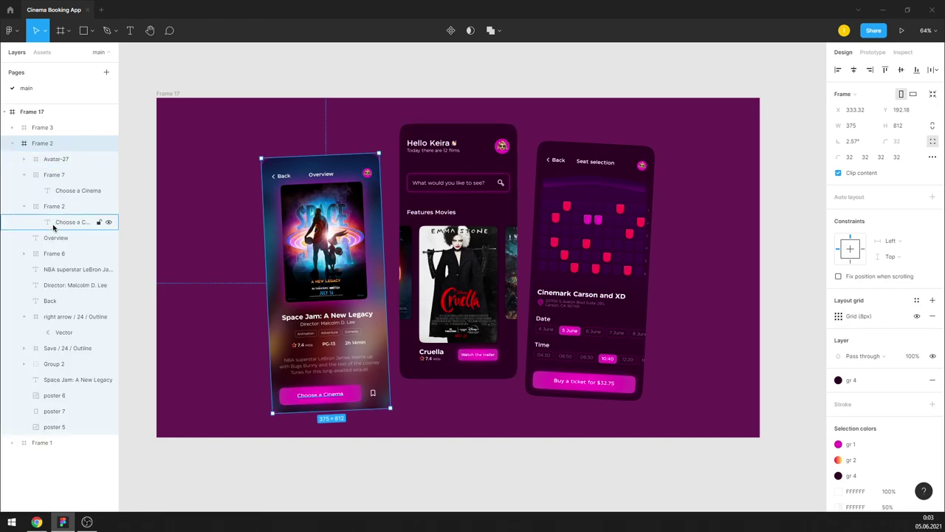
pyautogui.click(61, 432)
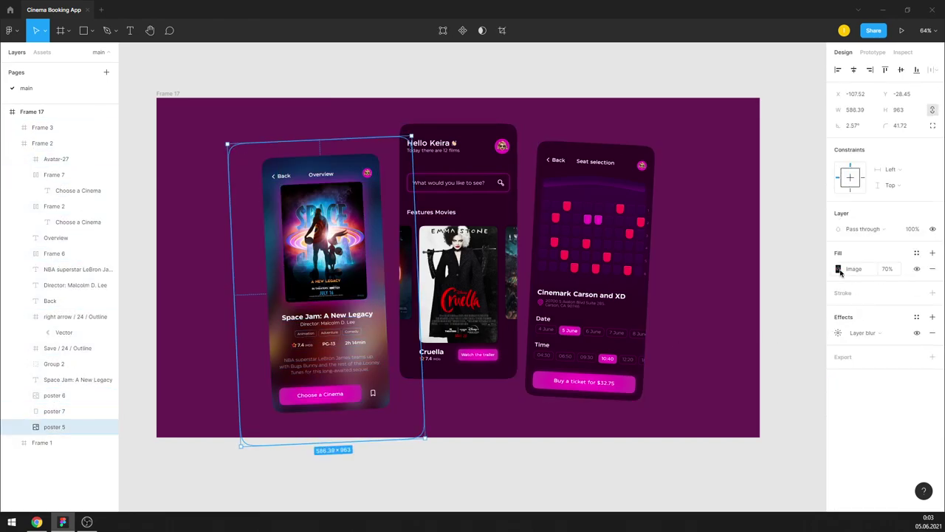
pyautogui.click(839, 269)
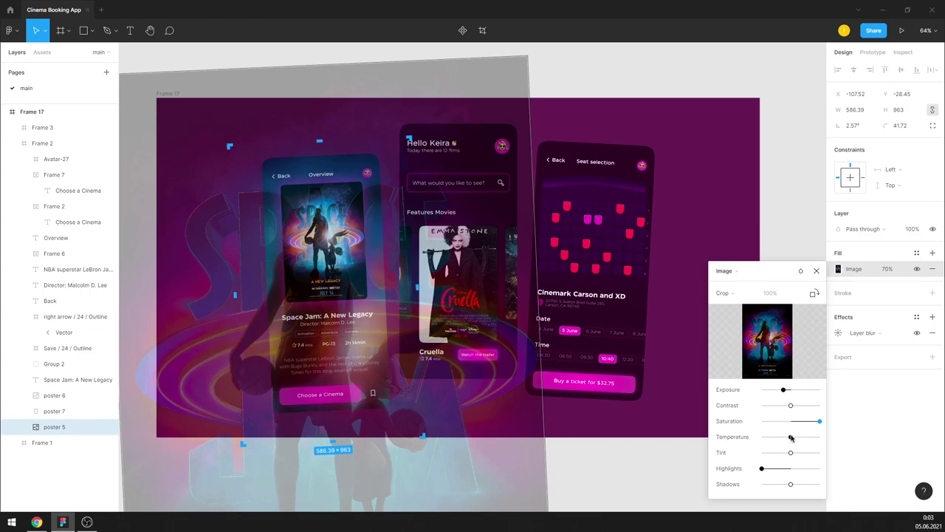
pyautogui.moveTo(790, 438)
pyautogui.mouseDown()
pyautogui.moveTo(808, 439)
pyautogui.moveTo(798, 439)
pyautogui.mouseUp()
pyautogui.click(799, 245)
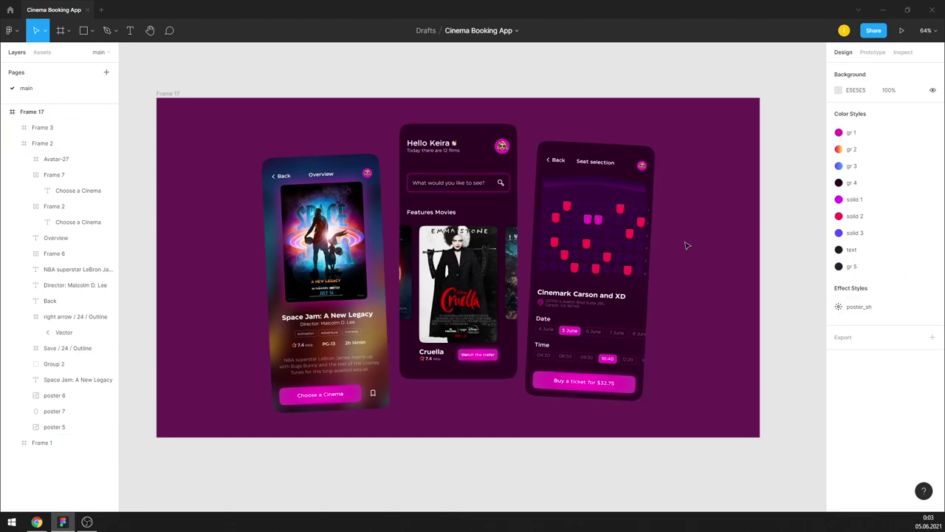
pyautogui.hotkey('ctrl', 'z')
pyautogui.press('Escape')
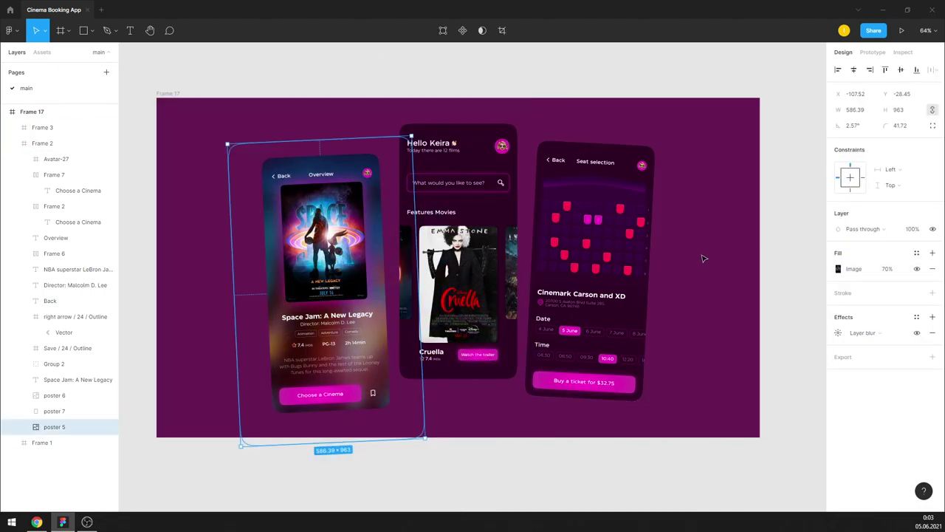
pyautogui.click(782, 227)
# Step: Crop and rescale the blurred poster 5 backdrop to about 586.39 × 963
pyautogui.click(381, 203)
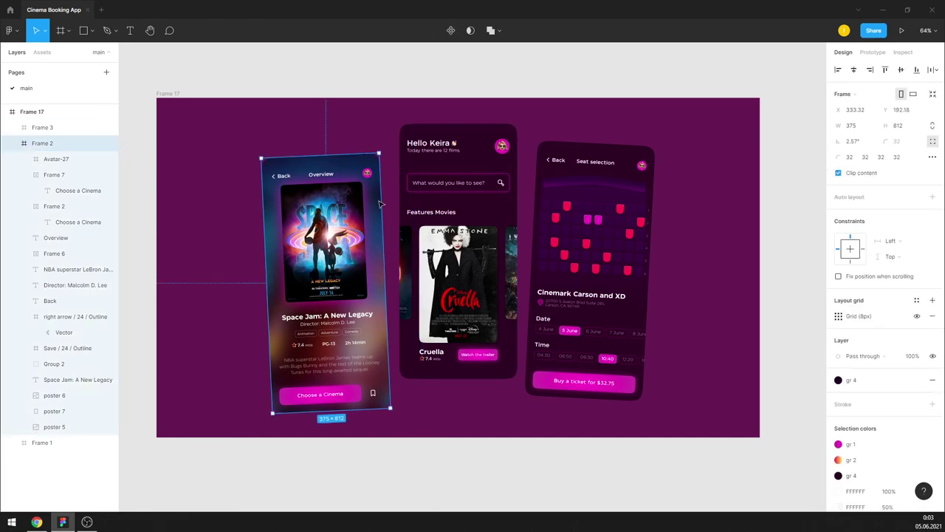
pyautogui.doubleClick(375, 206)
pyautogui.doubleClick(375, 206)
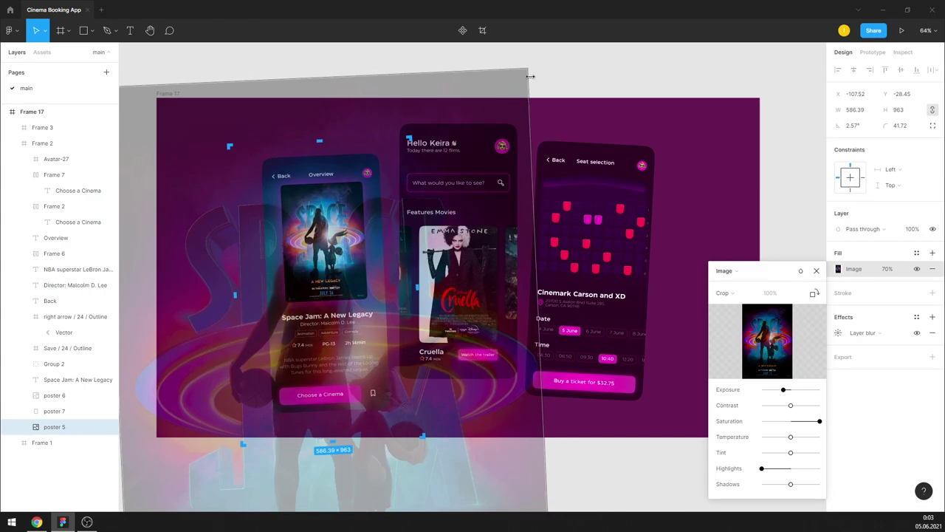
pyautogui.moveTo(525, 67); pyautogui.dragTo(467, 173)
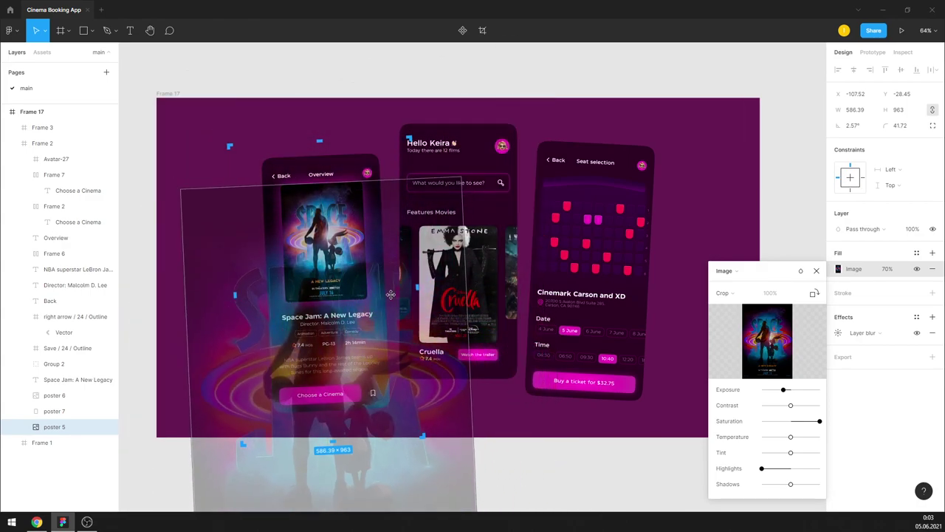
pyautogui.moveTo(389, 296); pyautogui.dragTo(383, 209)
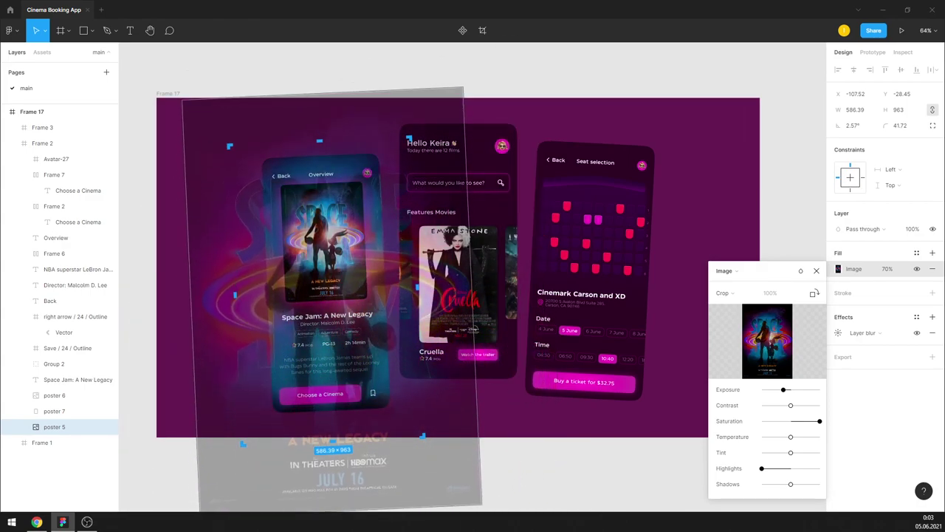
pyautogui.moveTo(481, 502); pyautogui.dragTo(458, 478)
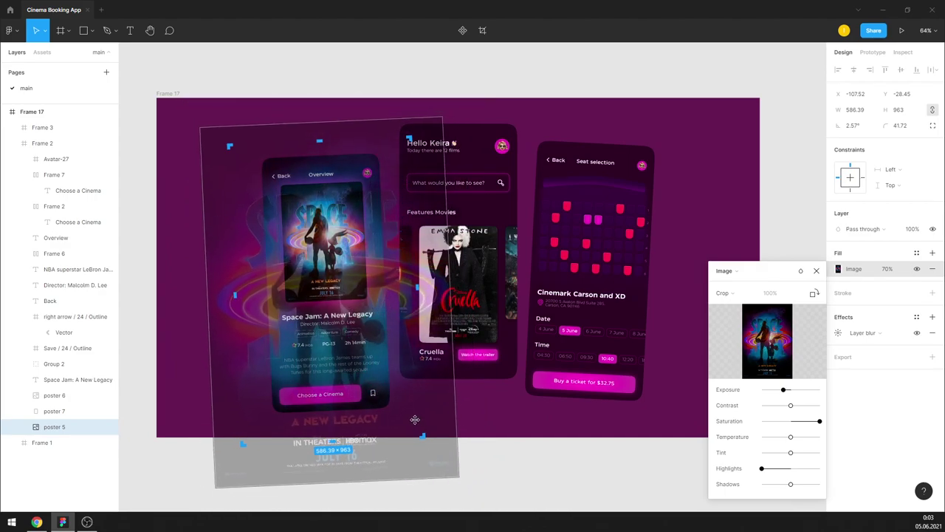
pyautogui.moveTo(414, 419); pyautogui.dragTo(415, 423)
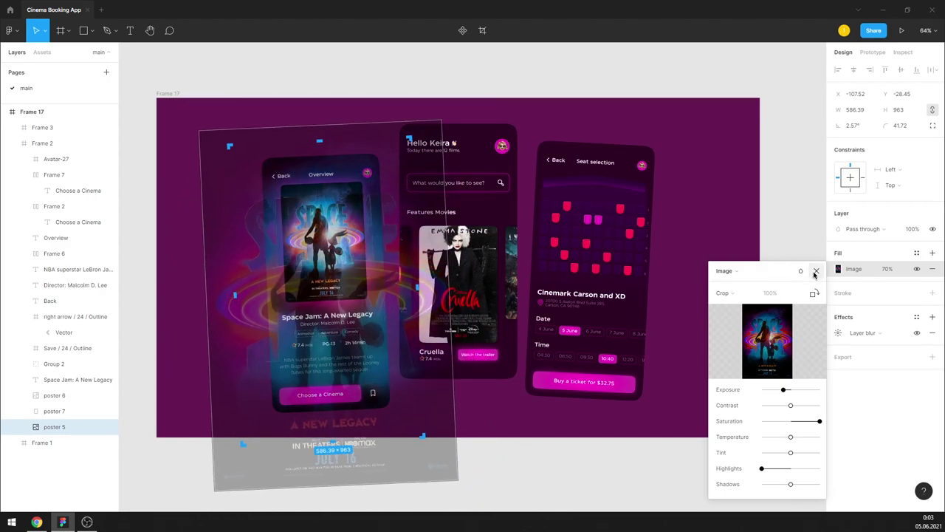
pyautogui.click(785, 249)
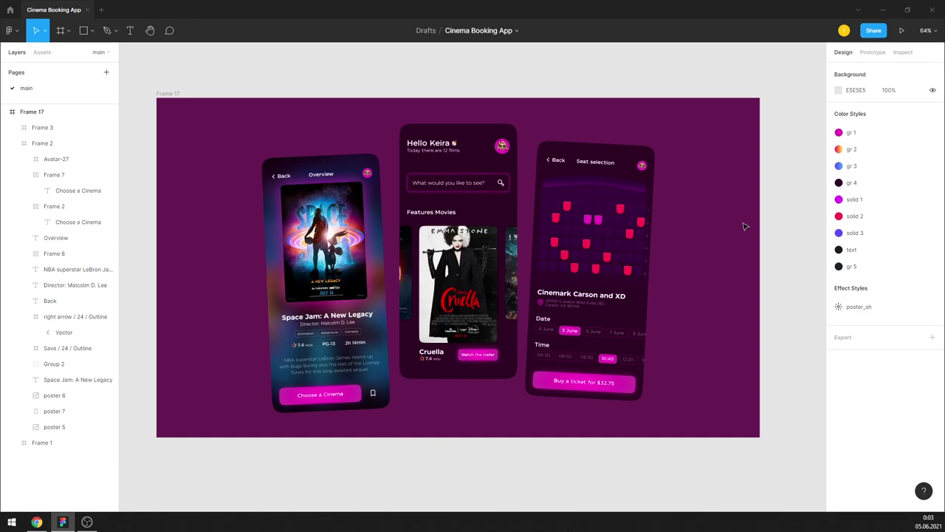
# Step: Darken the gr 4 colour style to 27001F and copy its hex
pyautogui.click(935, 182)
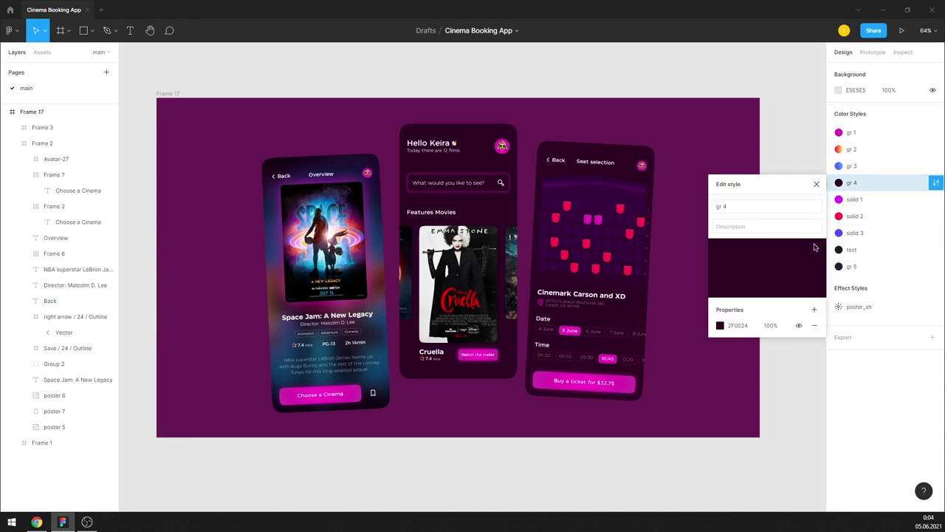
pyautogui.click(721, 326)
pyautogui.moveTo(705, 373); pyautogui.dragTo(716, 372)
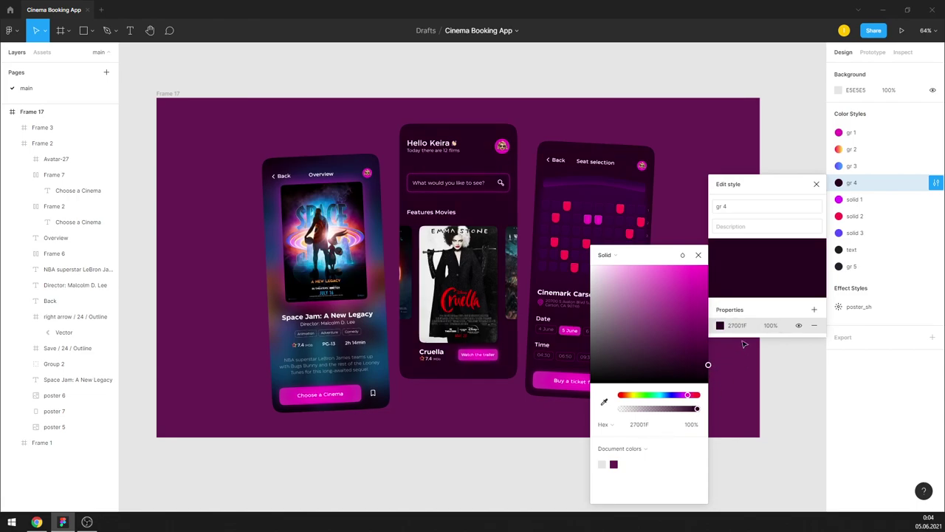
pyautogui.click(655, 425)
pyautogui.click(697, 256)
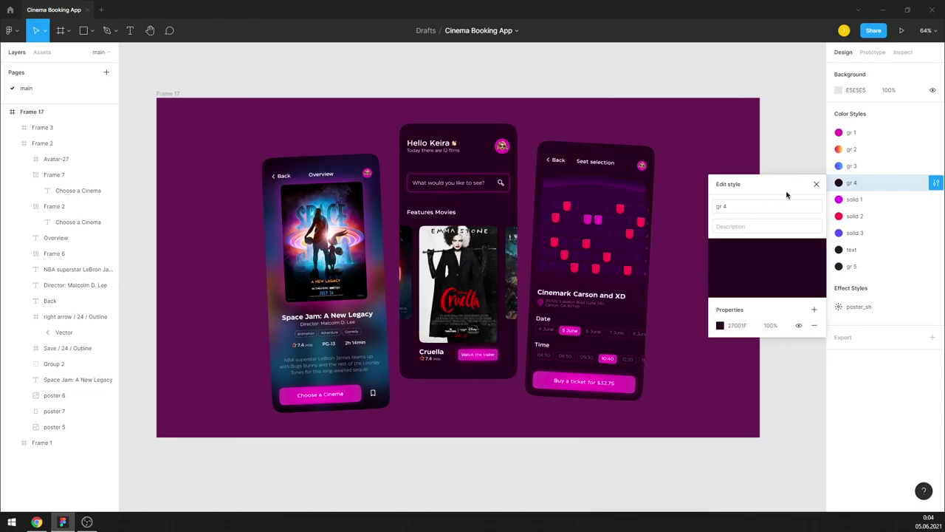
pyautogui.click(816, 184)
# Step: Set the seat-selection rectangle's gradient stop to 27001F
pyautogui.doubleClick(642, 309)
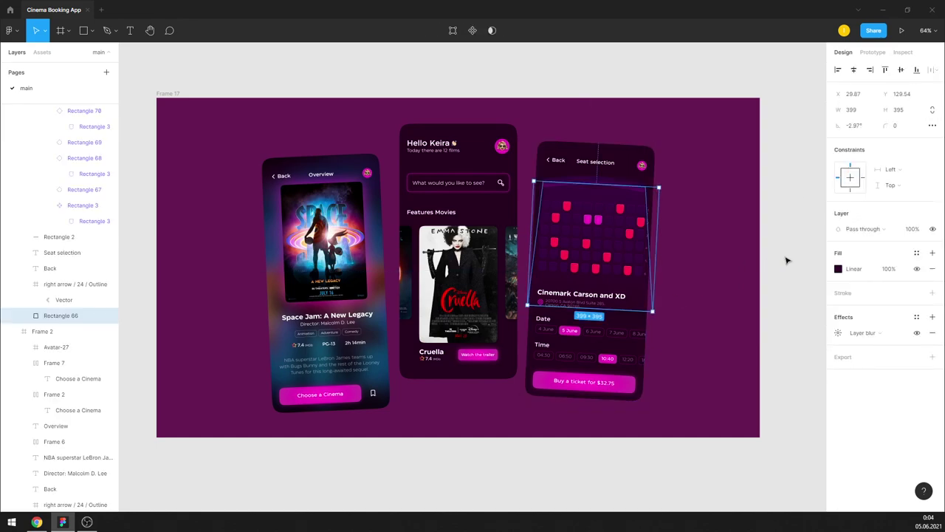
pyautogui.click(838, 269)
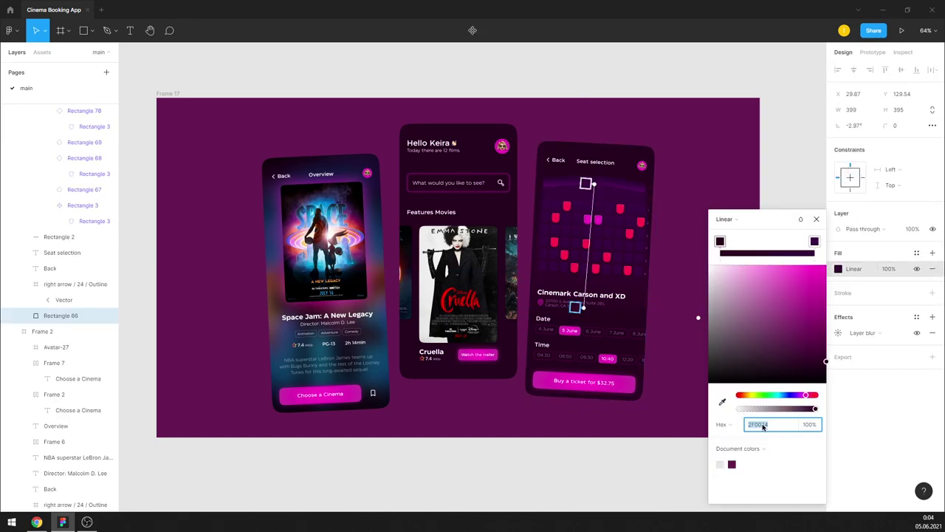
pyautogui.write('27001F')
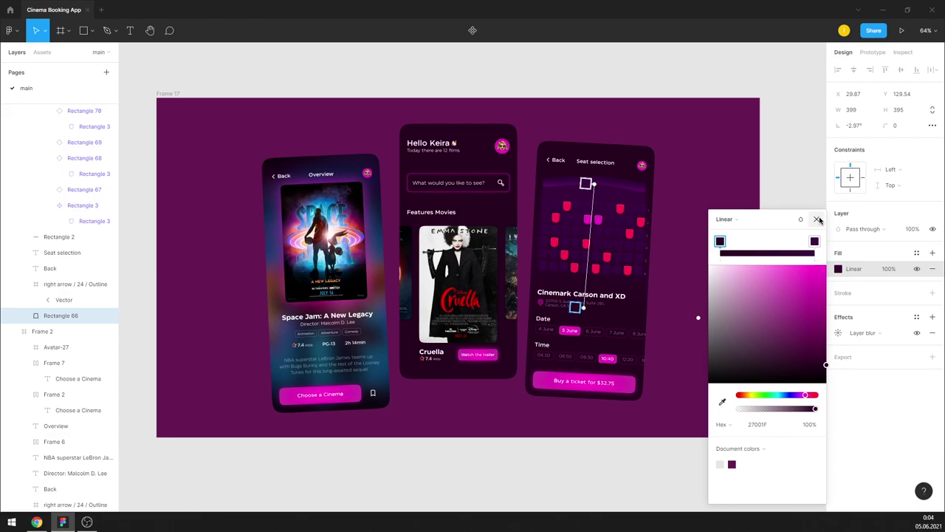
pyautogui.click(816, 218)
pyautogui.click(675, 244)
pyautogui.scroll(1, 494, 309)
pyautogui.scroll(1, 705, 300)
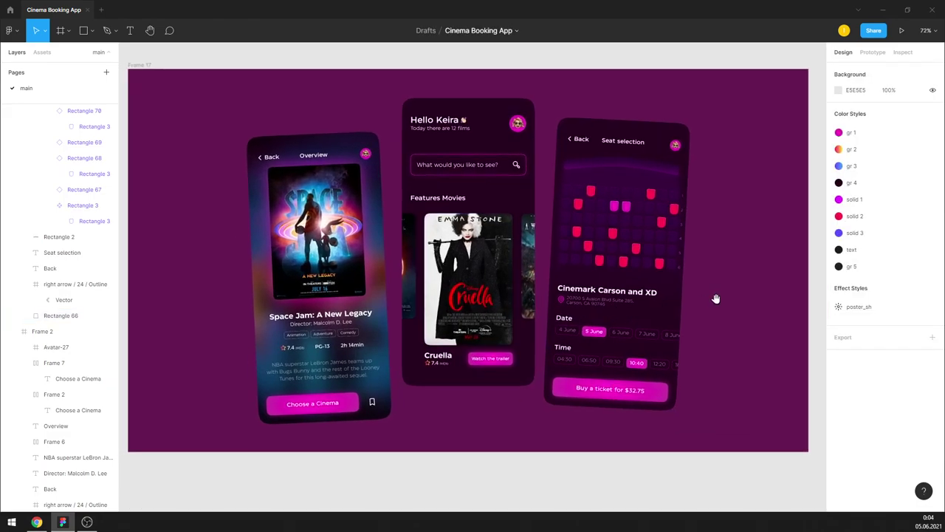